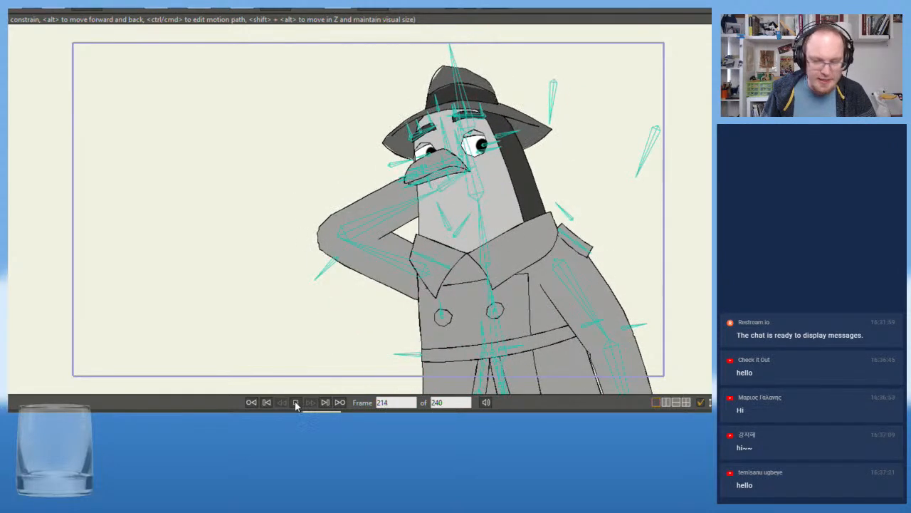
Stop the playback and open the rig file "Ben_v05 intact body turn" from the MS Salmon project's Rigs > Ben folder
click(297, 401)
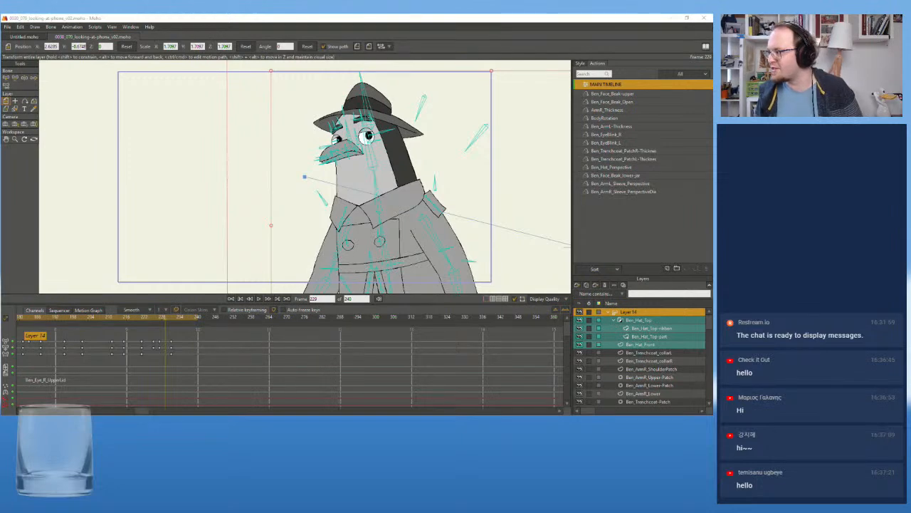
click(7, 26)
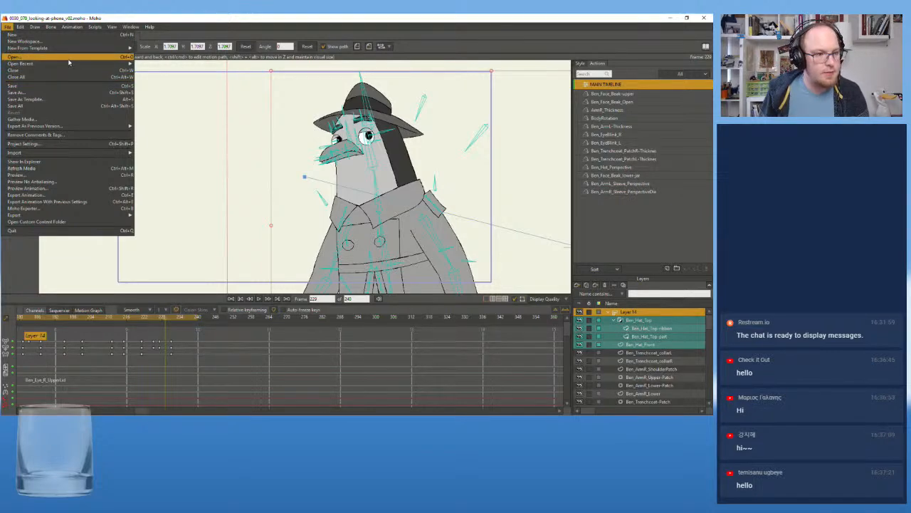
mouse_move(61, 63)
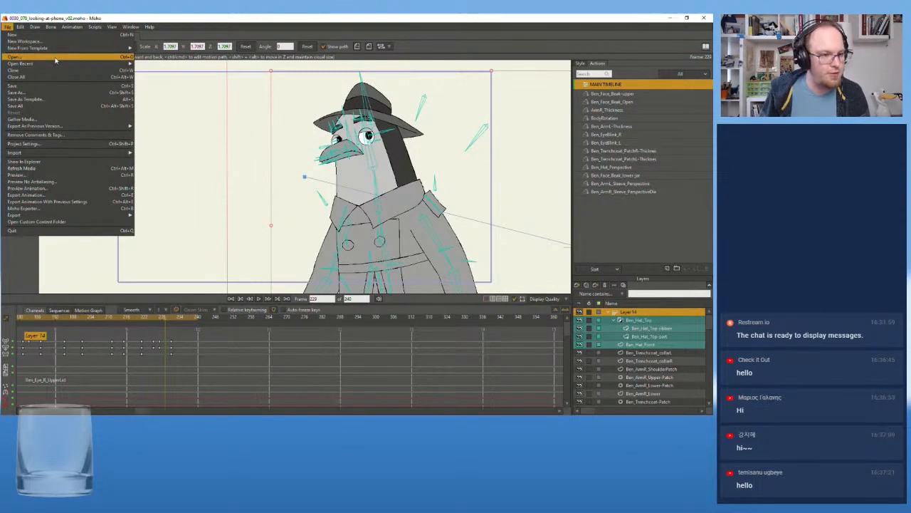
click(56, 60)
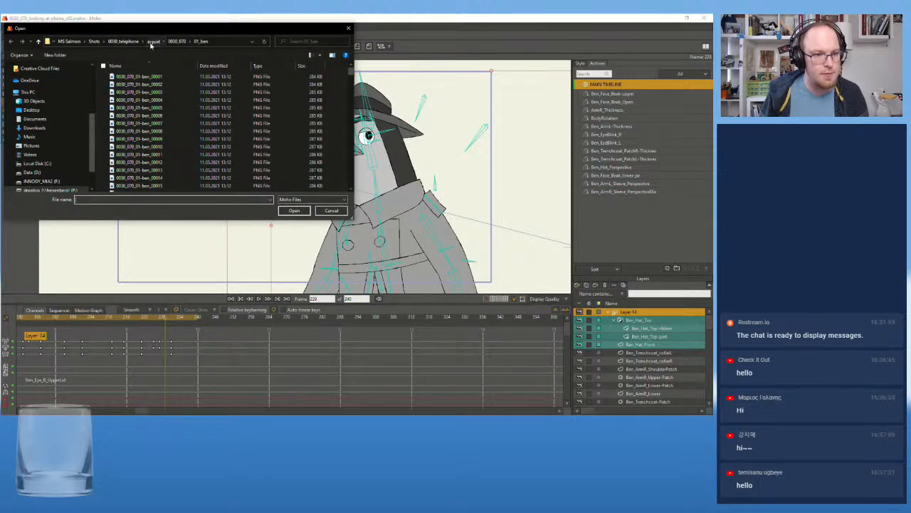
click(164, 42)
click(164, 41)
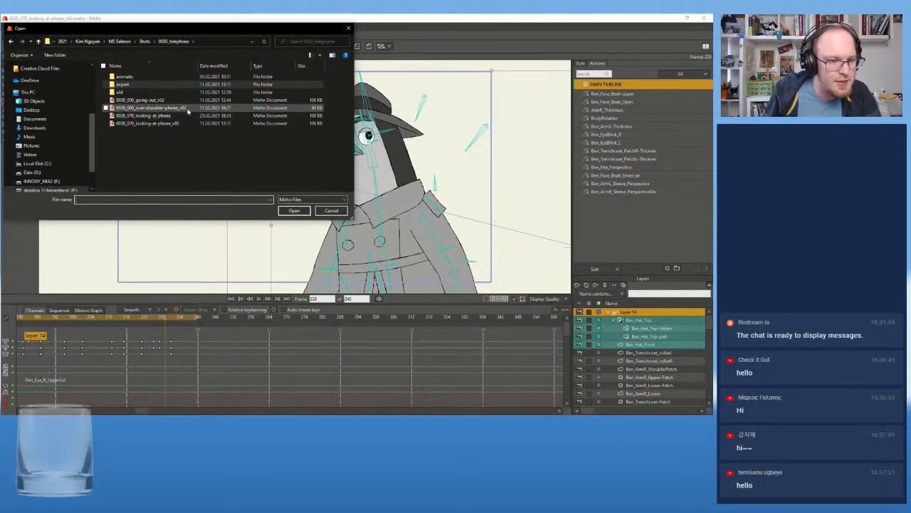
click(145, 41)
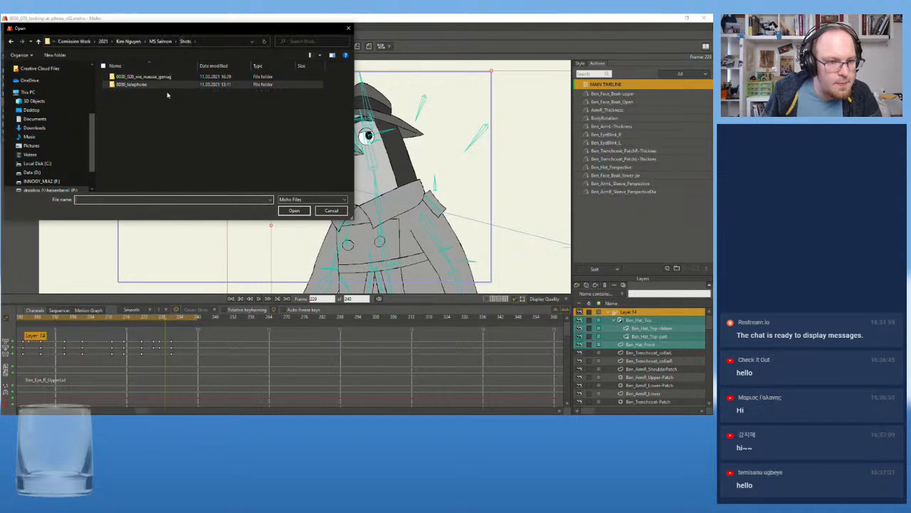
click(161, 41)
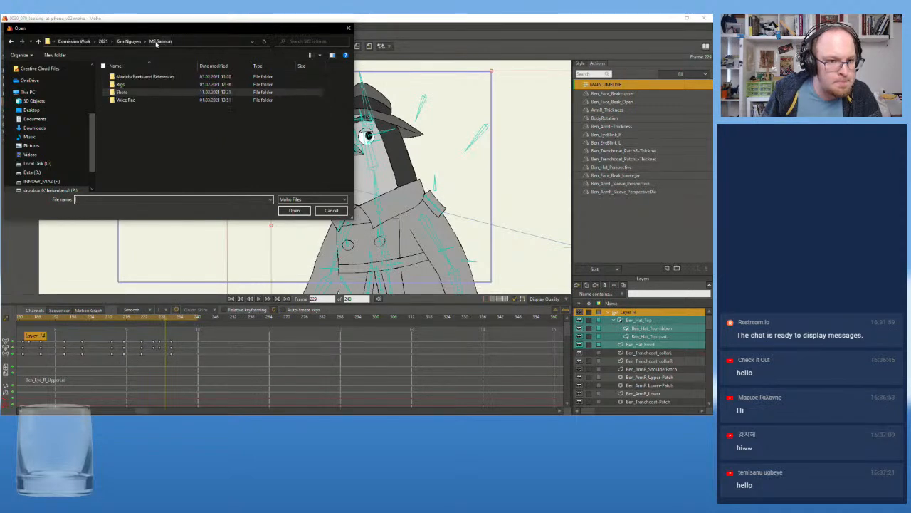
double_click(166, 83)
double_click(150, 77)
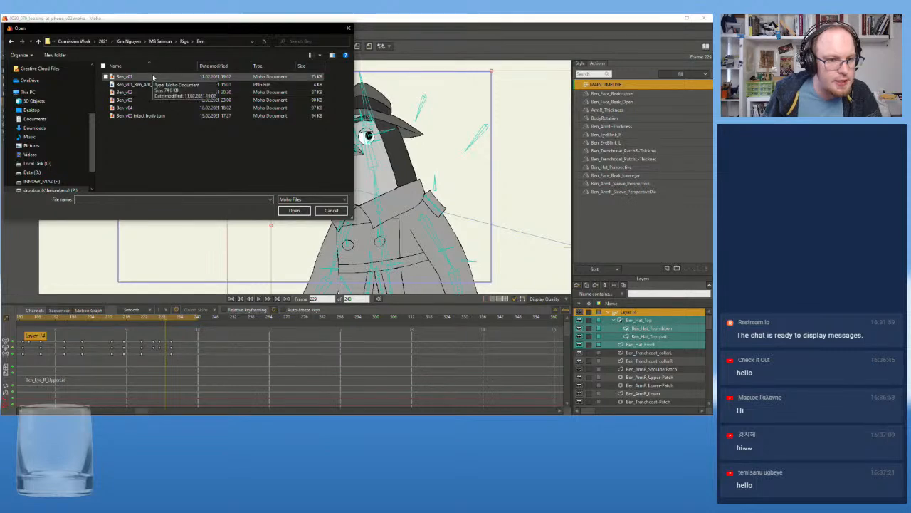
click(152, 117)
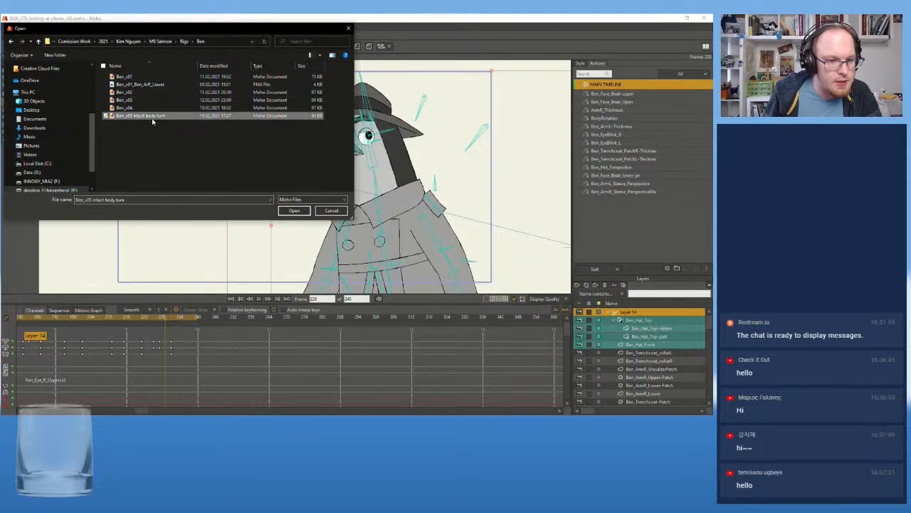
click(306, 213)
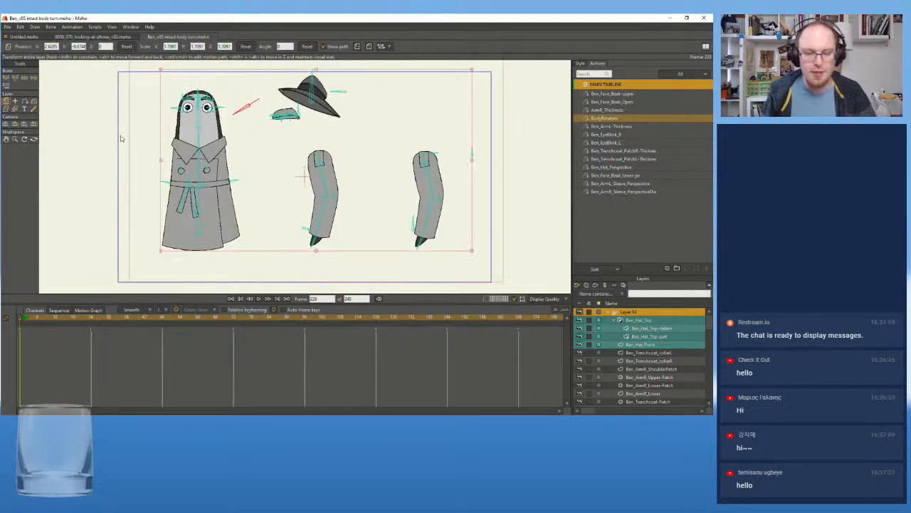
Go to frame 1 of the main timeline and play the rig's animation briefly
mouse_move(36, 318)
mouse_down()
mouse_move(24, 321)
mouse_move(94, 325)
mouse_move(23, 327)
mouse_up()
scroll(83, 131, up, 3)
drag(108, 137, 83, 162)
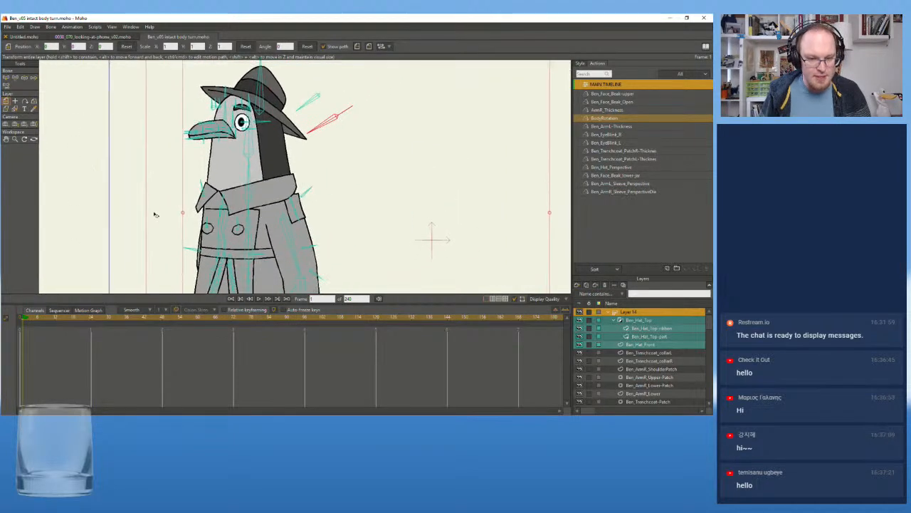
click(260, 299)
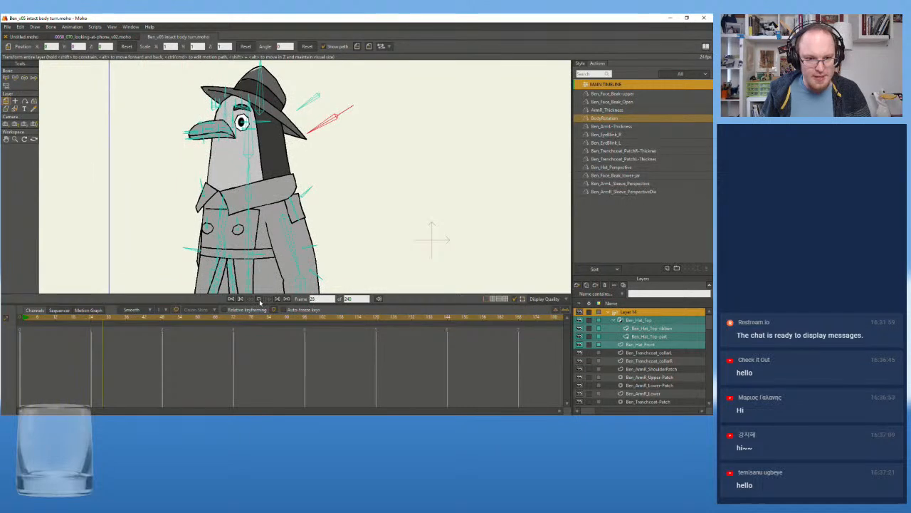
click(260, 299)
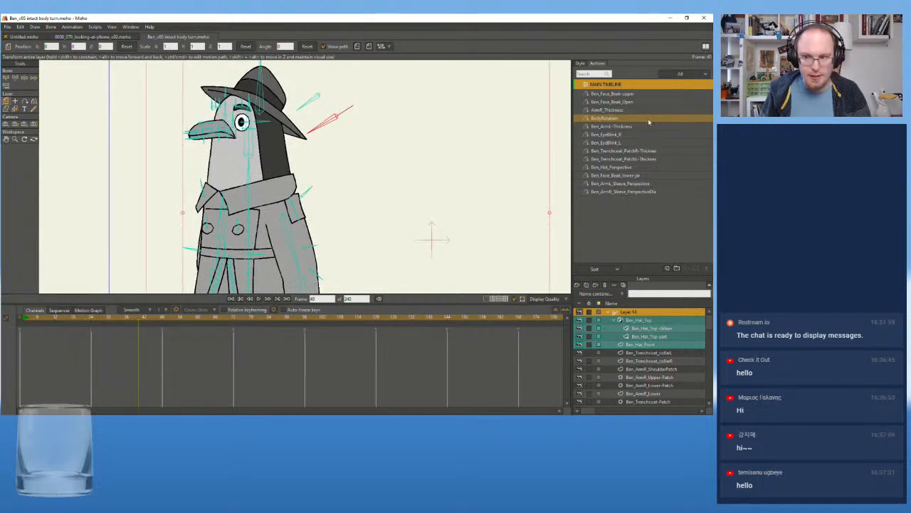
Open the BodyRotation action and play the character's full body turn, restarting from frame 1
double_click(595, 119)
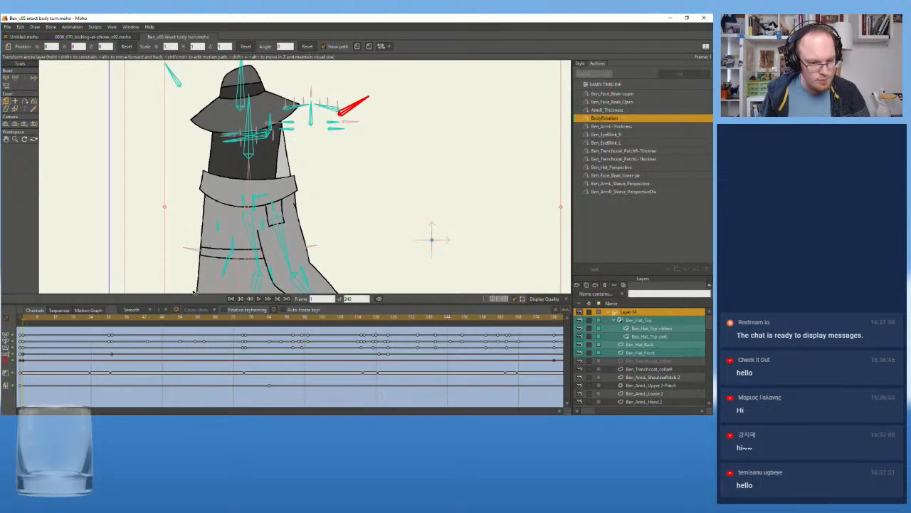
click(260, 299)
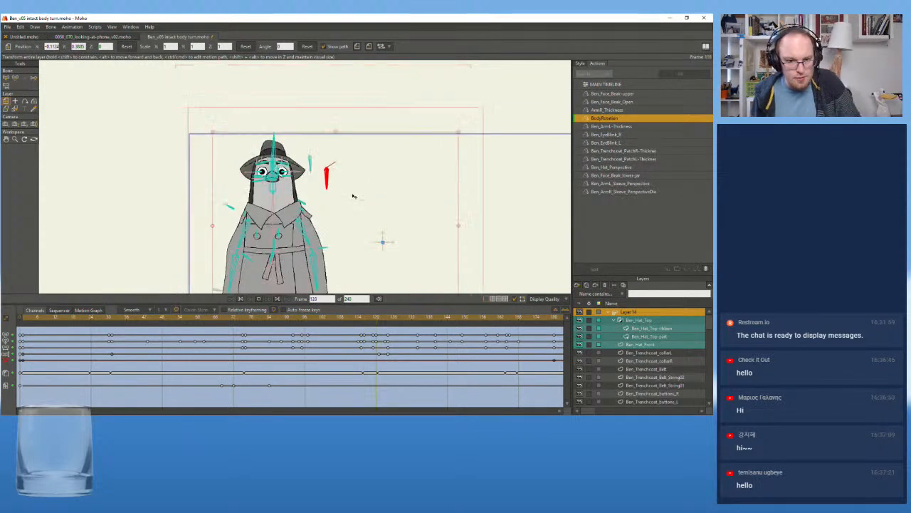
key(space)
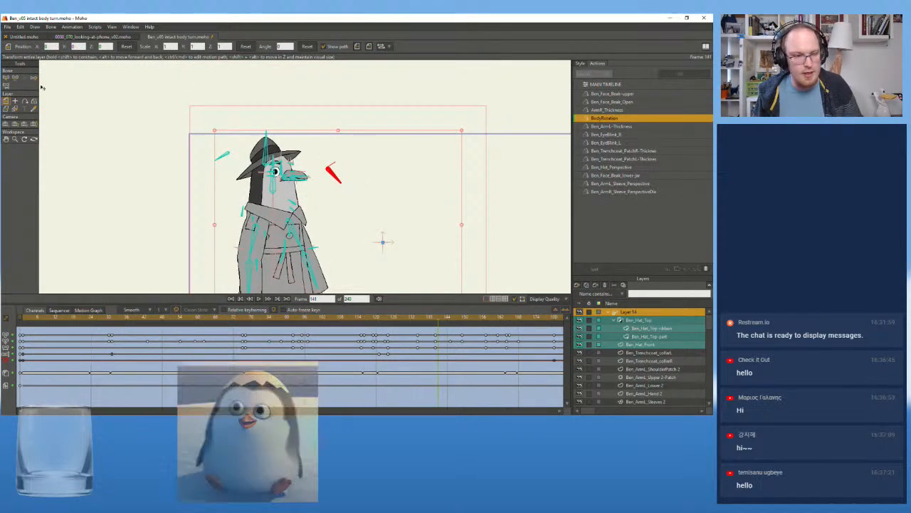
drag(134, 230, 100, 182)
click(23, 324)
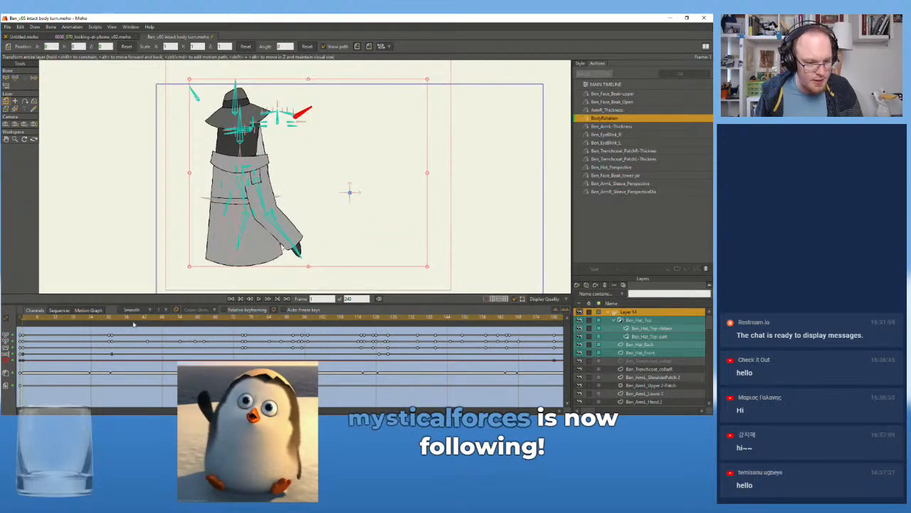
click(258, 298)
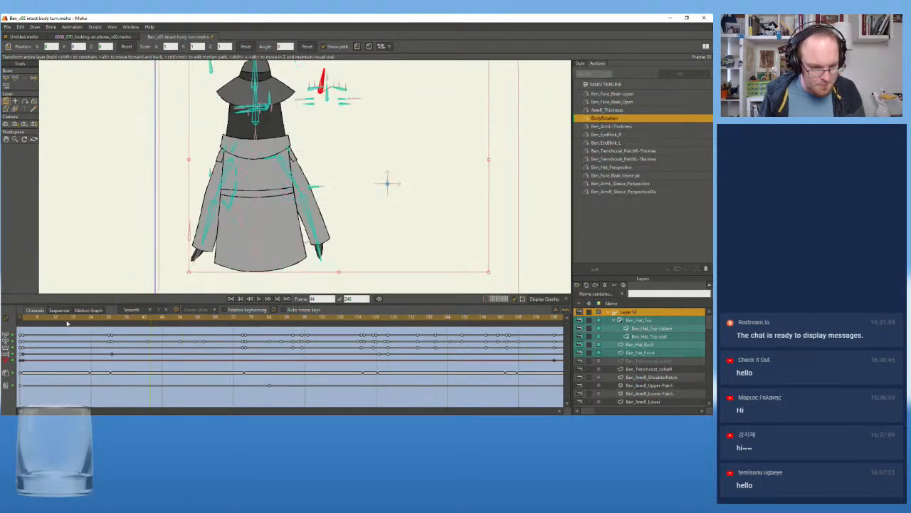
Step through the first frames of the BodyRotation action and return to the main timeline
click(24, 331)
key(Right)
key(Left)
key(Right)
click(598, 84)
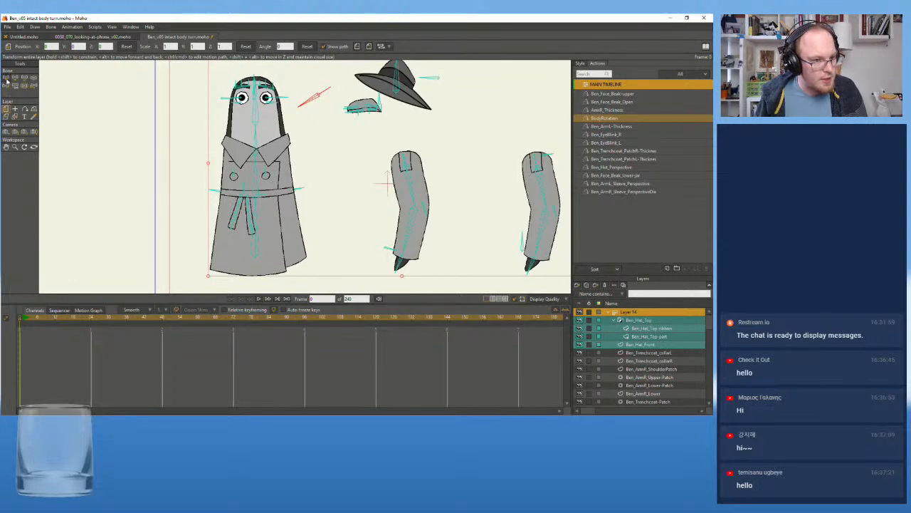
Try to move the hanging belt string's bone at frame 0 and undo the change
scroll(211, 185, up, 5)
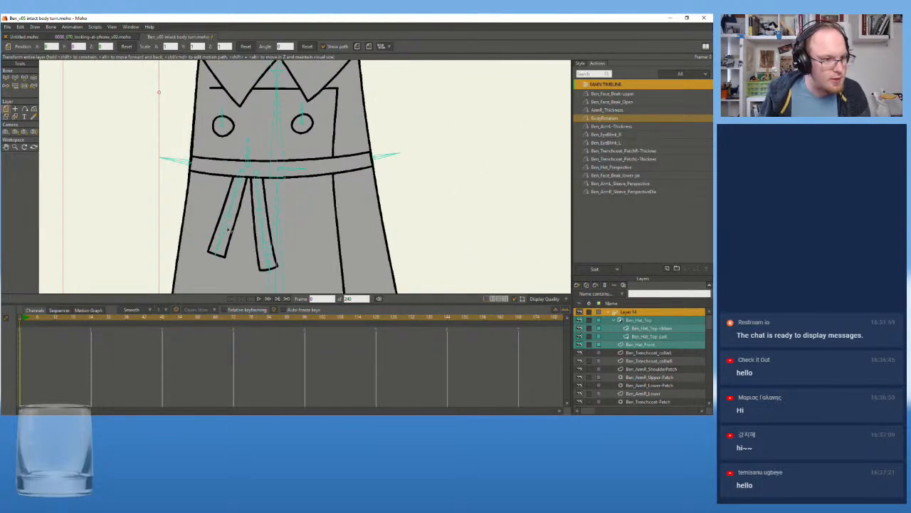
click(17, 78)
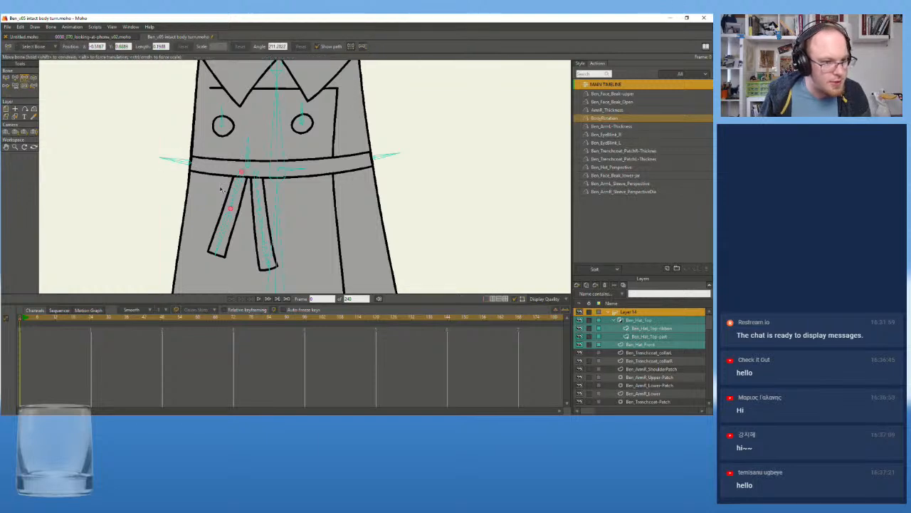
drag(236, 196, 198, 183)
key(ctrl+z)
click(174, 160)
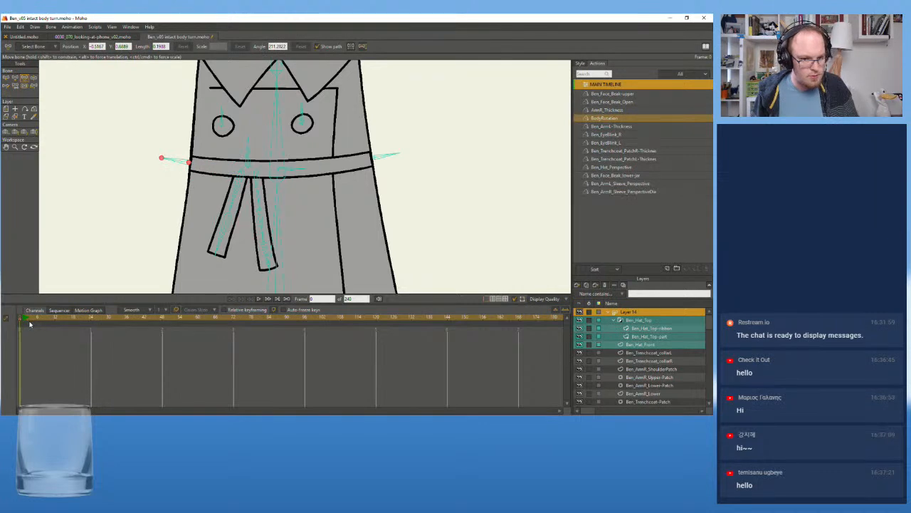
Try swinging the belt string's bone outward at frame 1 and undo the change
click(23, 323)
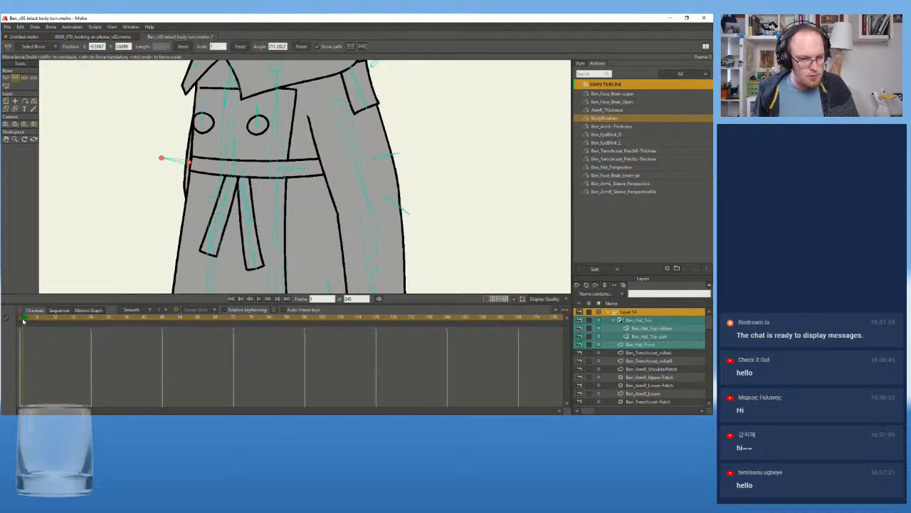
click(233, 184)
drag(232, 184, 189, 179)
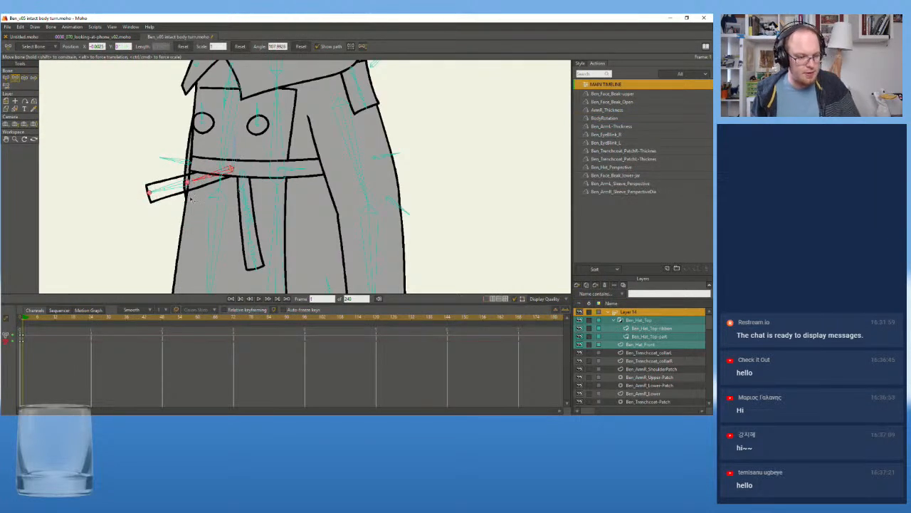
key(ctrl+z)
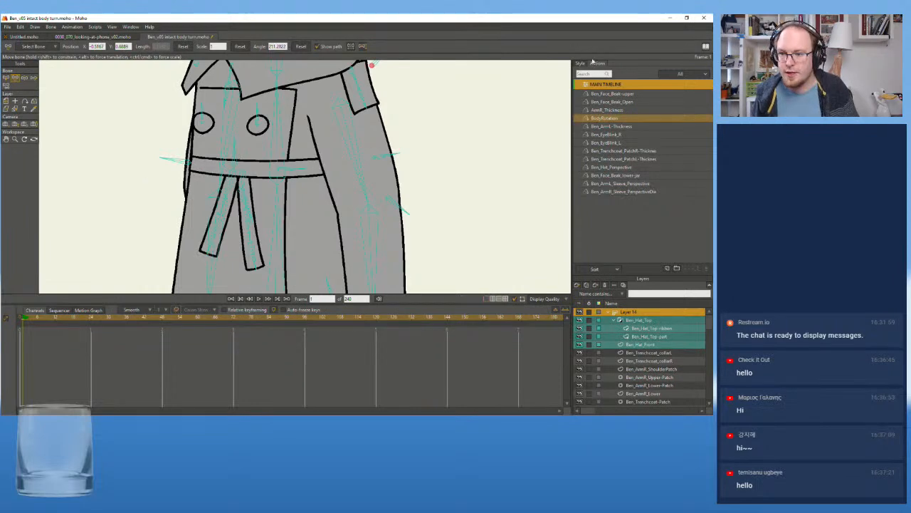
Show the default fill and stroke style settings with the character's upper body in view
click(580, 64)
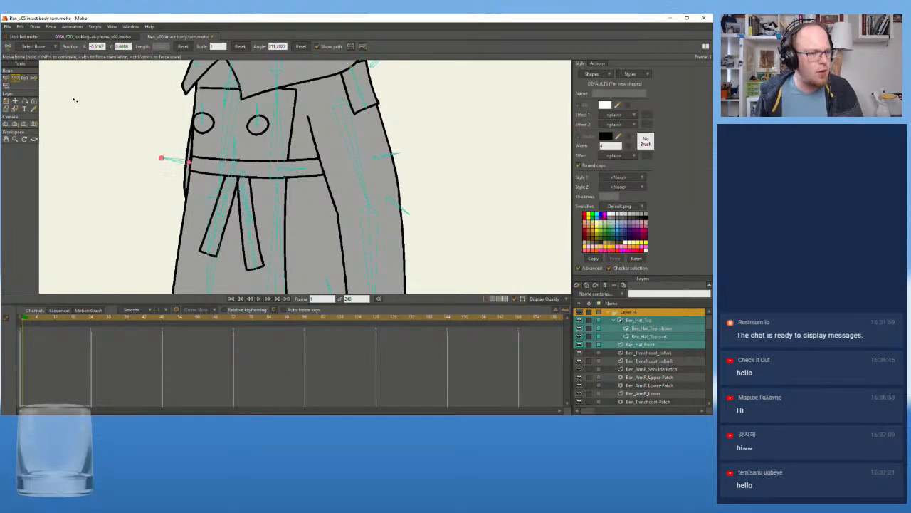
scroll(71, 96, down, 3)
drag(116, 104, 162, 185)
drag(131, 134, 141, 144)
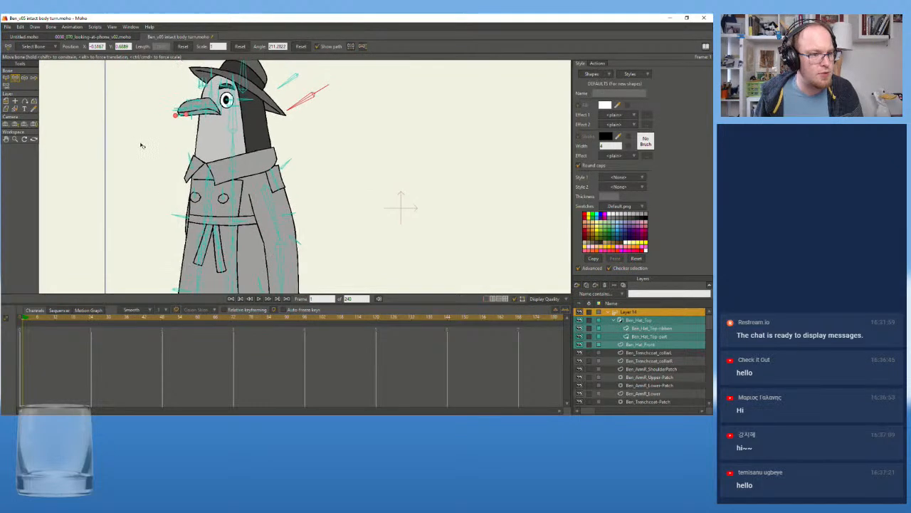
Set the project dimensions to the 4K Ultra HD (3840x2160) preset
click(9, 28)
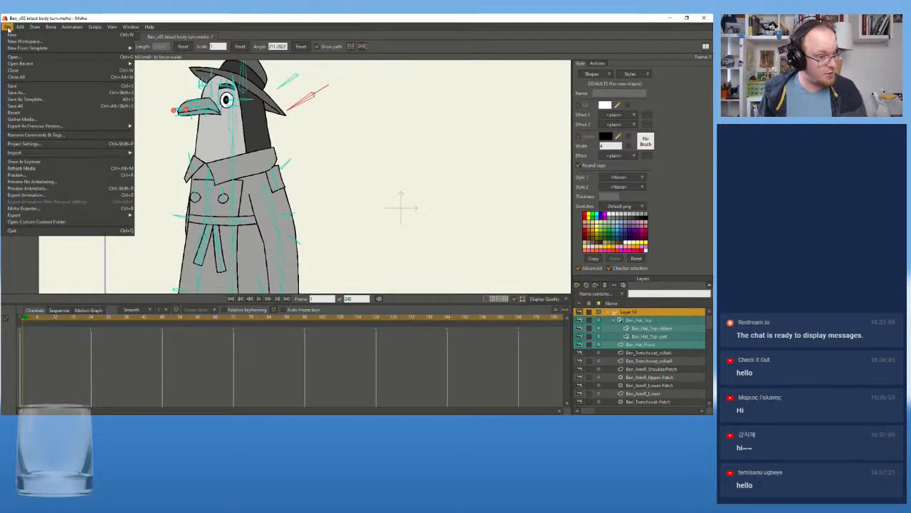
click(60, 145)
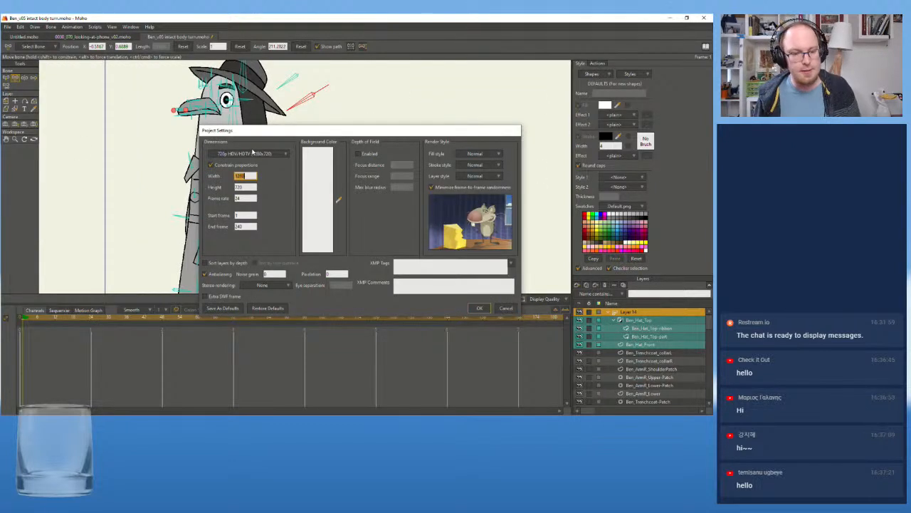
click(254, 154)
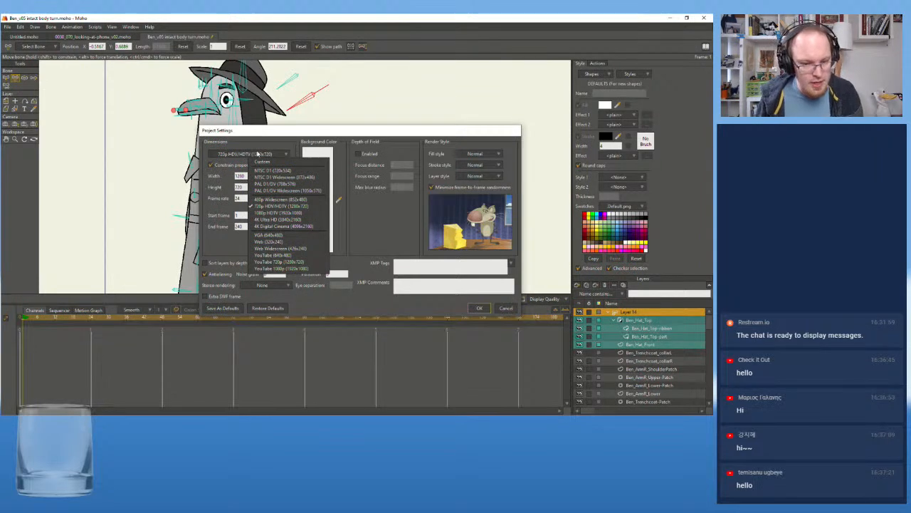
click(281, 221)
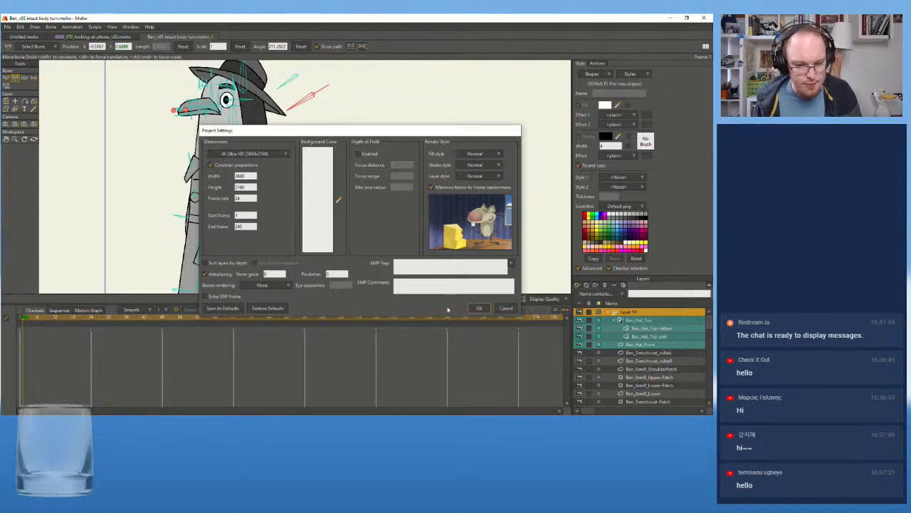
click(478, 308)
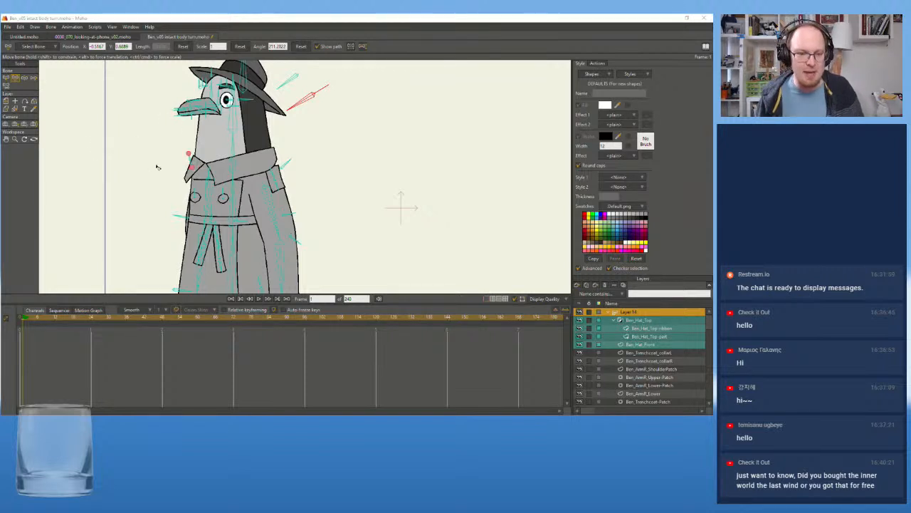
Return to frame 0 and clear the bone selection around the coat belt
scroll(137, 154, up, 1)
drag(152, 155, 184, 206)
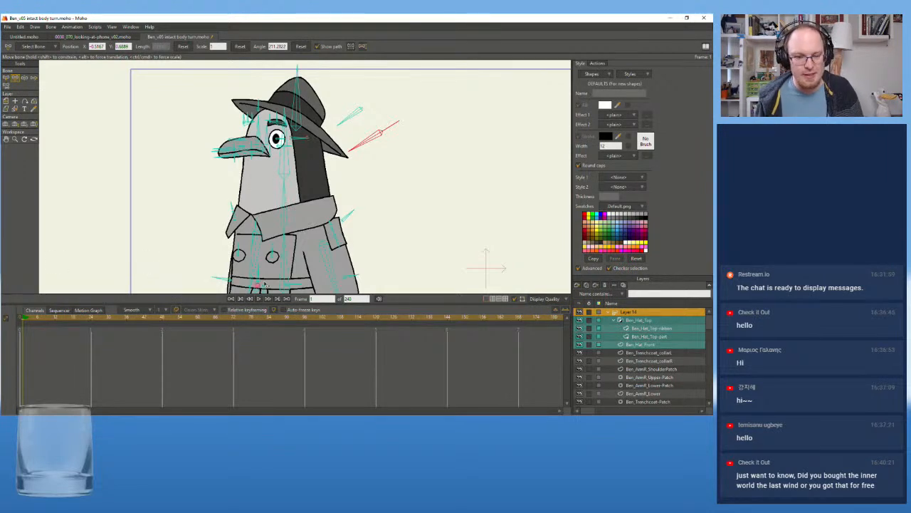
scroll(214, 233, down, 2)
drag(198, 221, 241, 99)
scroll(218, 167, up, 3)
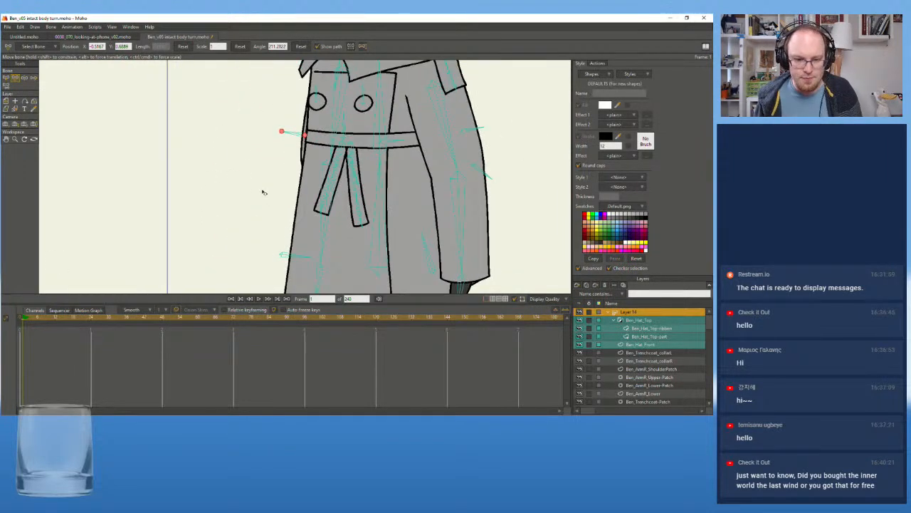
click(15, 77)
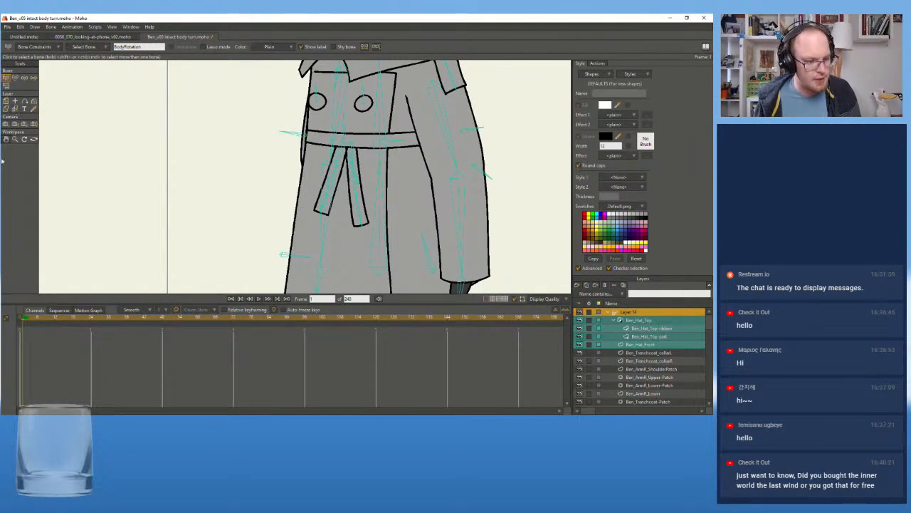
click(19, 316)
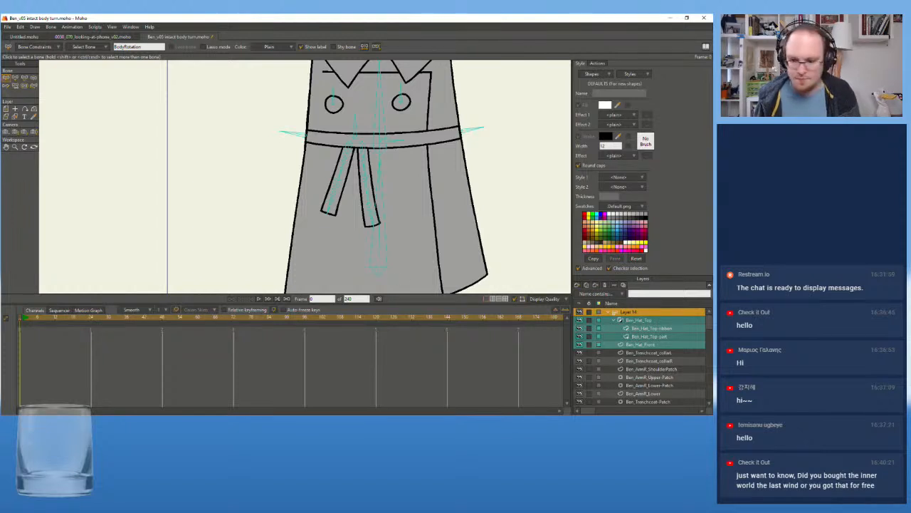
scroll(665, 363, down, 1)
scroll(664, 363, up, 1)
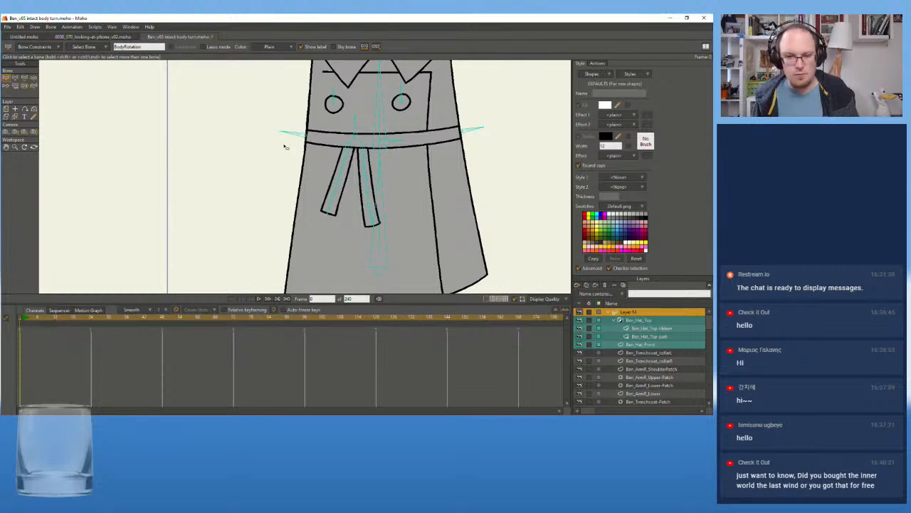
click(332, 192)
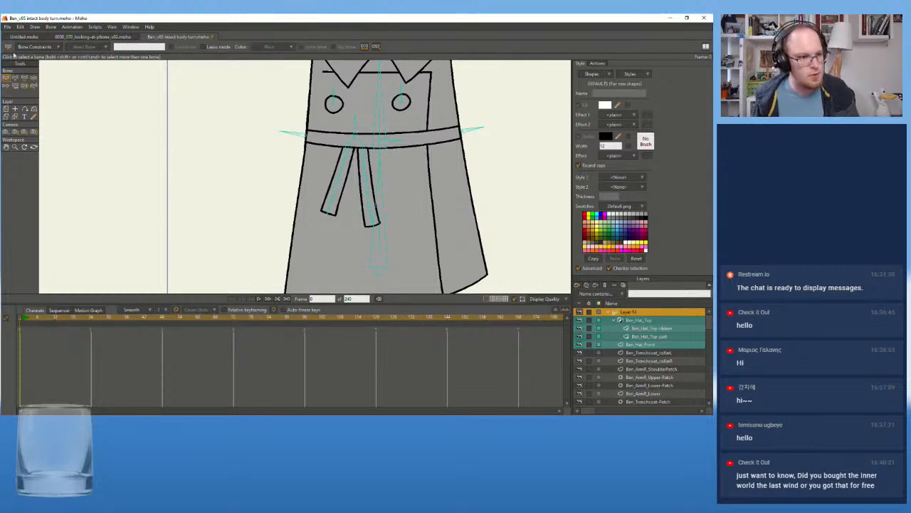
Delete the existing shape of the belt string on the Ben_Trenchcoat_Belt_String01 layer, keeping its points
click(14, 117)
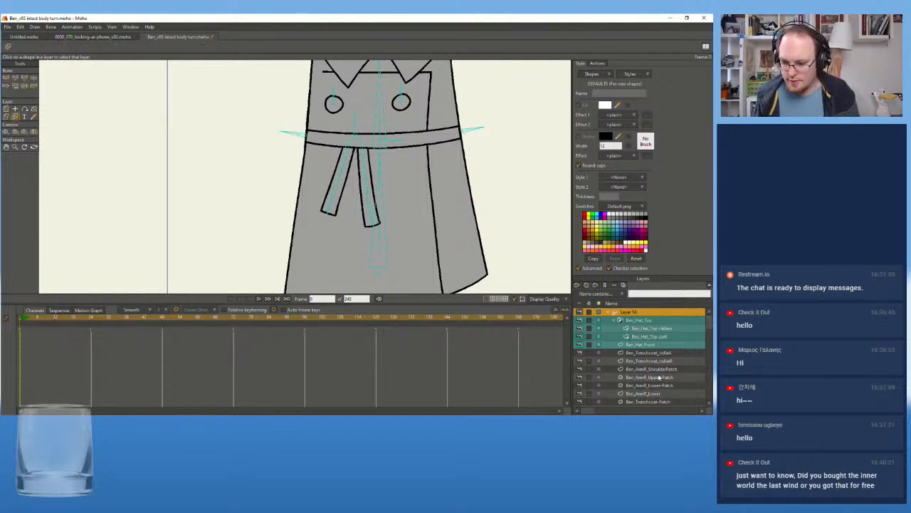
click(597, 64)
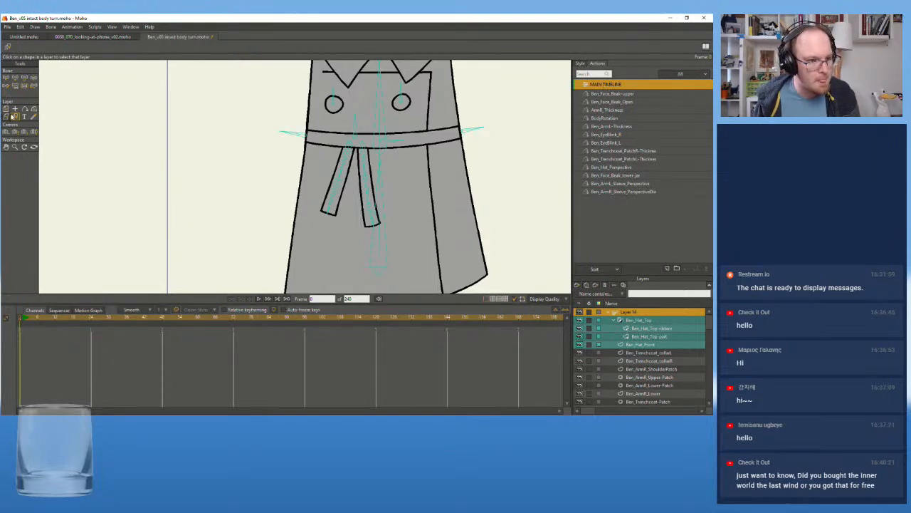
click(338, 209)
scroll(339, 210, up, 3)
drag(549, 186, 501, 148)
click(6, 117)
click(325, 167)
key(Delete)
Rebuild the belt string's shape from its existing points, with Style 1 set to Trenchcoat
key(g)
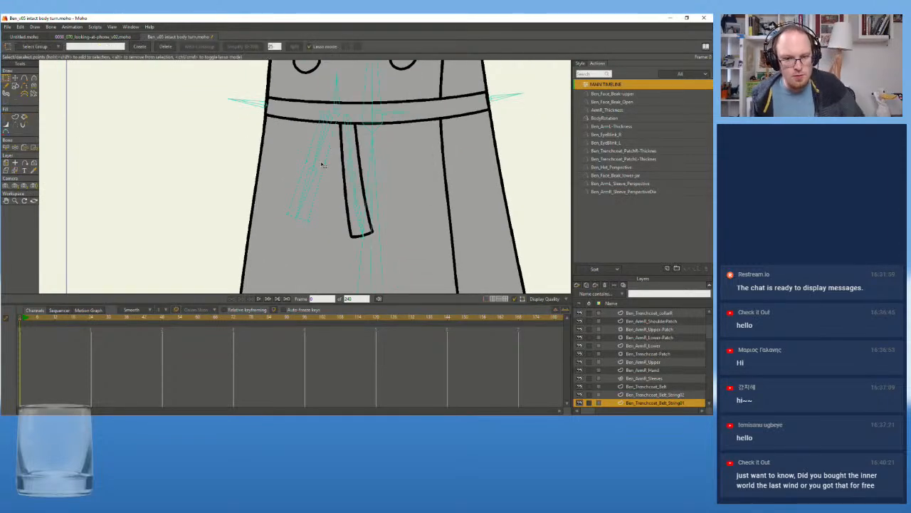
click(15, 117)
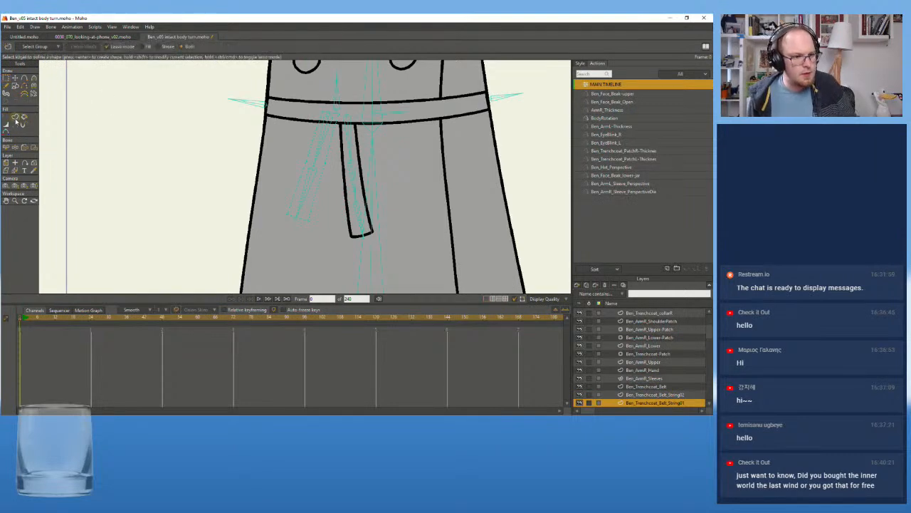
click(321, 159)
click(329, 155)
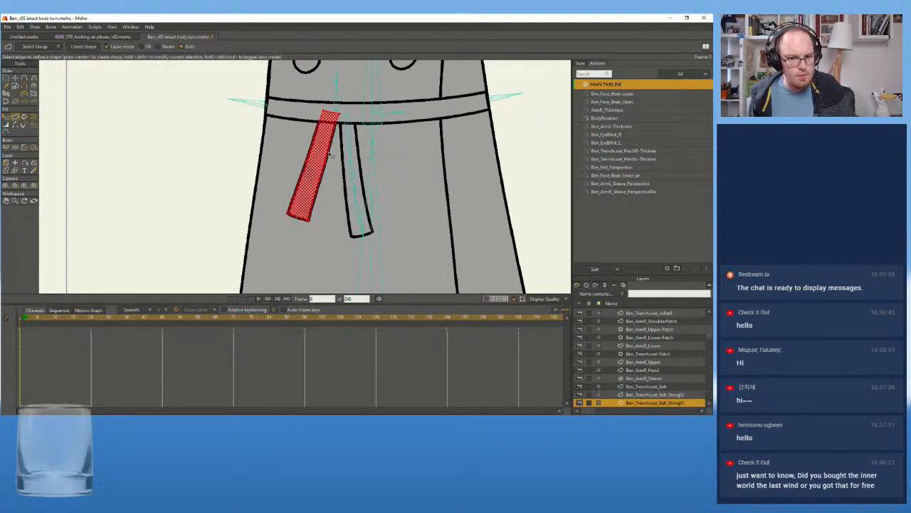
click(582, 63)
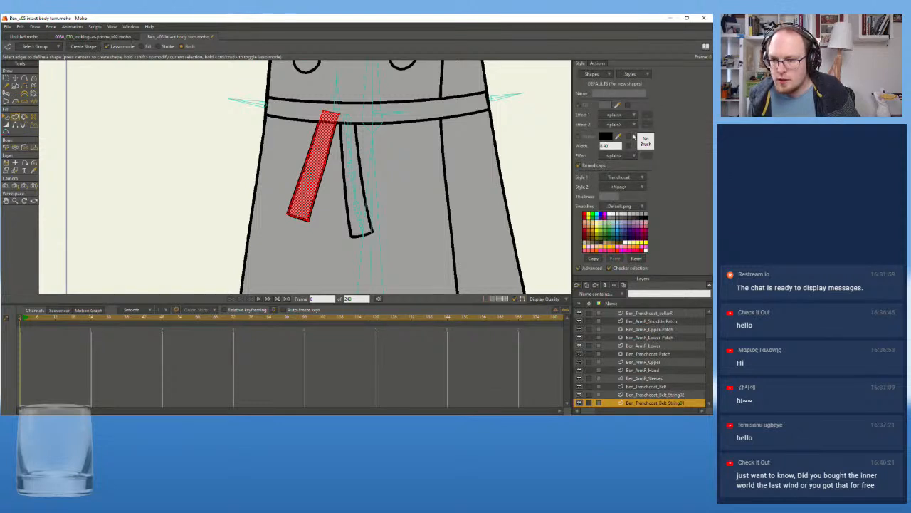
click(638, 177)
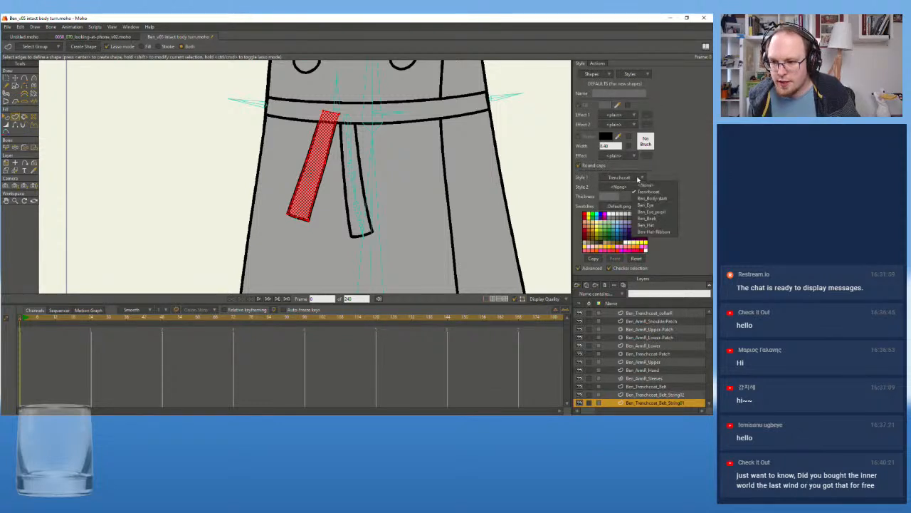
click(649, 193)
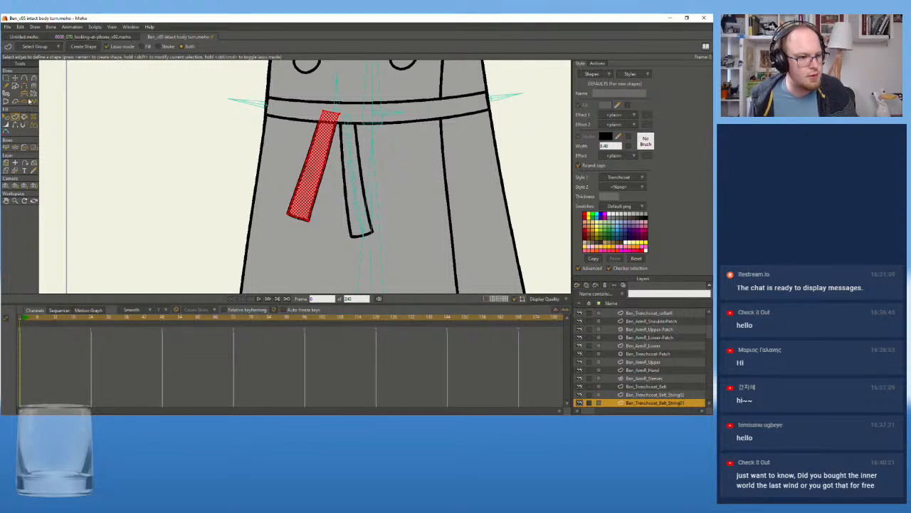
click(14, 120)
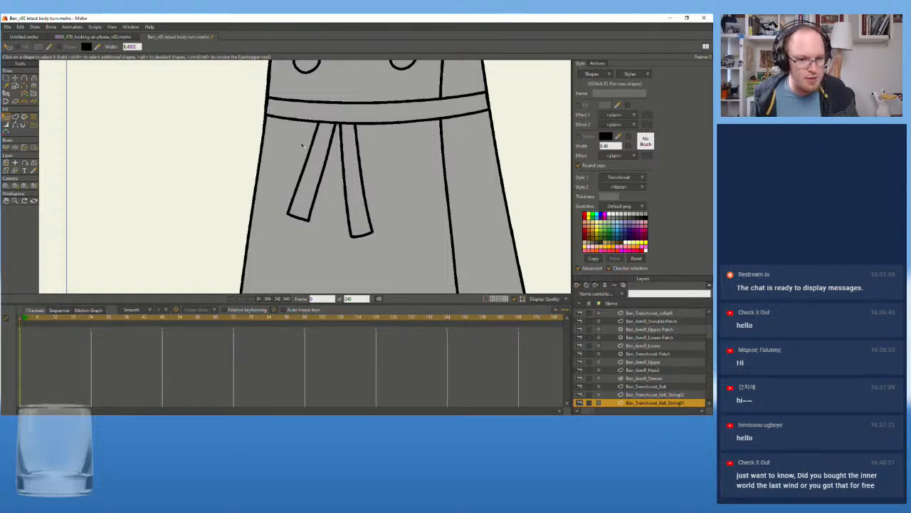
Turn on the fill for the rebuilt belt string shape
click(310, 154)
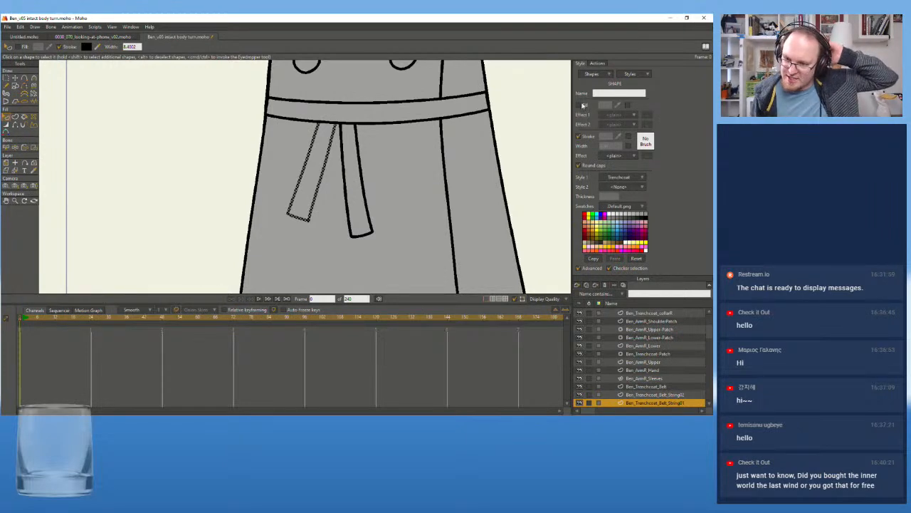
click(579, 106)
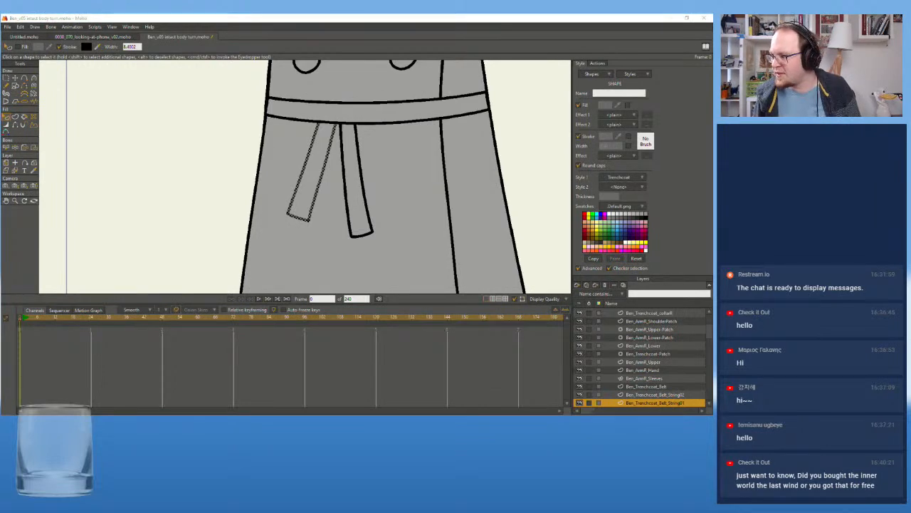
scroll(316, 152, down, 5)
click(346, 139)
drag(345, 140, 351, 183)
scroll(331, 203, up, 5)
click(304, 187)
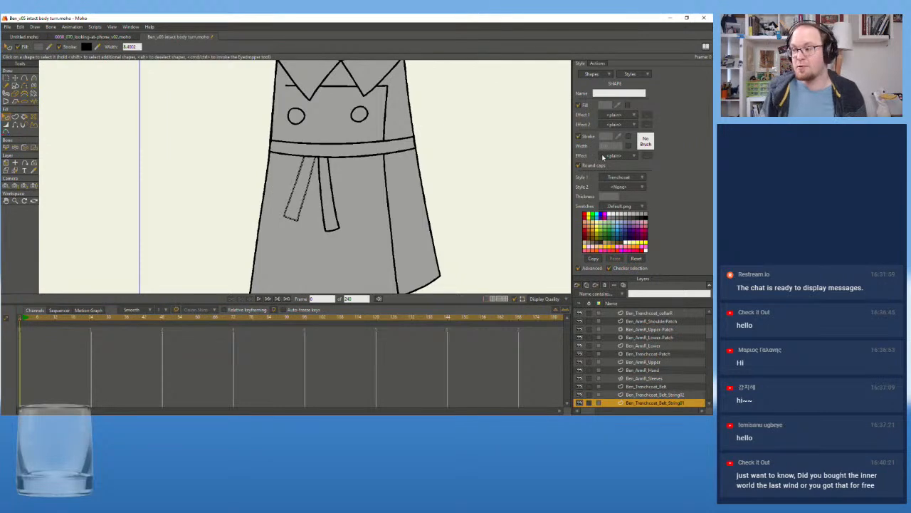
Check the styles available for Style 1 and Style 2 of the belt string without changing either
click(625, 178)
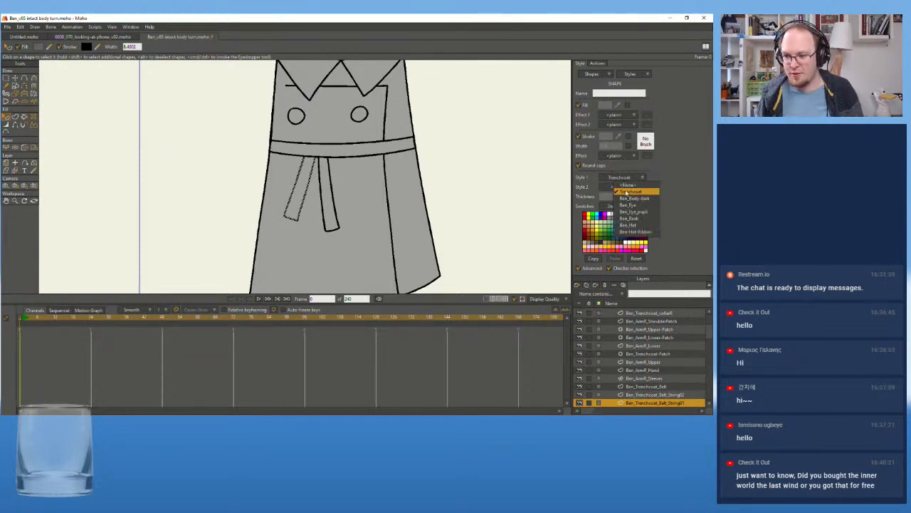
click(656, 175)
click(635, 188)
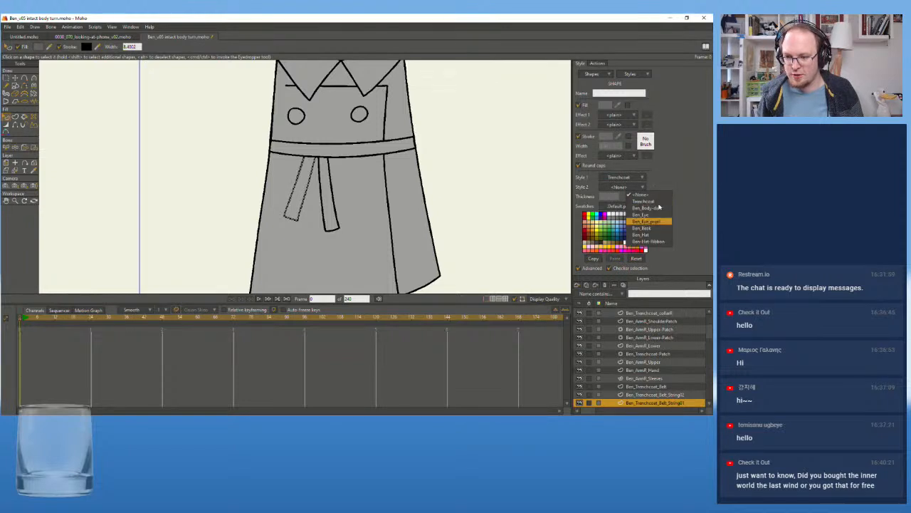
click(675, 186)
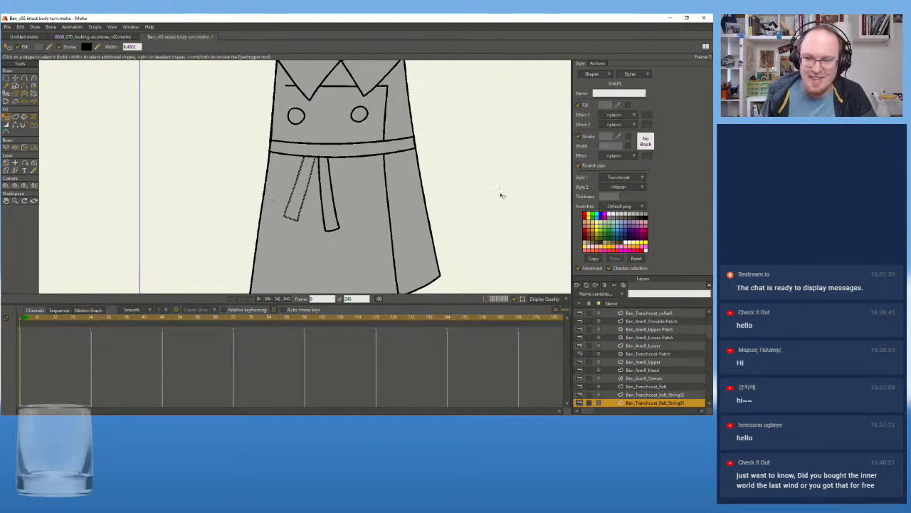
Set the line width of the Trenchcoat style to 5
scroll(464, 145, up, 1)
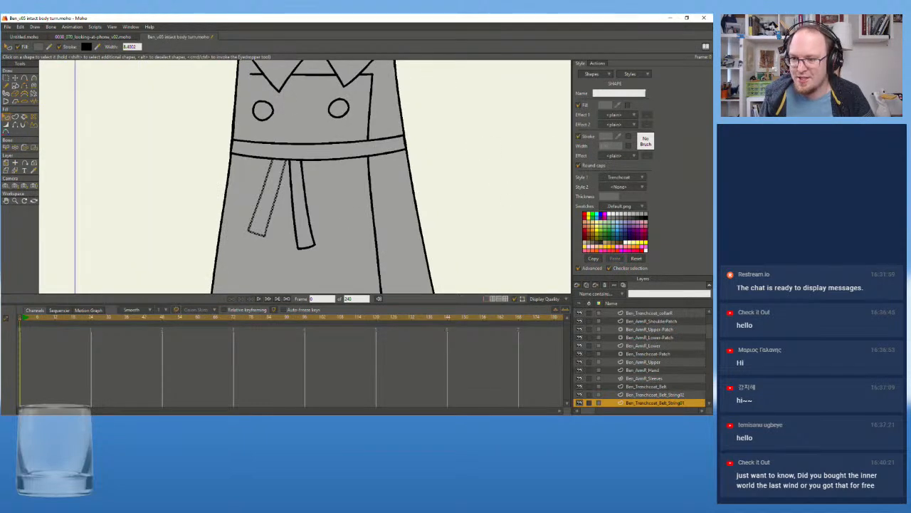
click(646, 73)
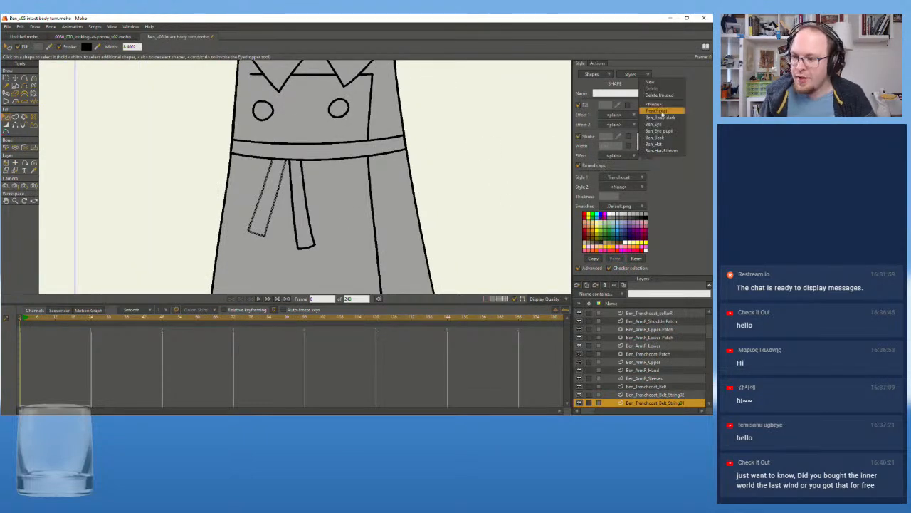
click(658, 111)
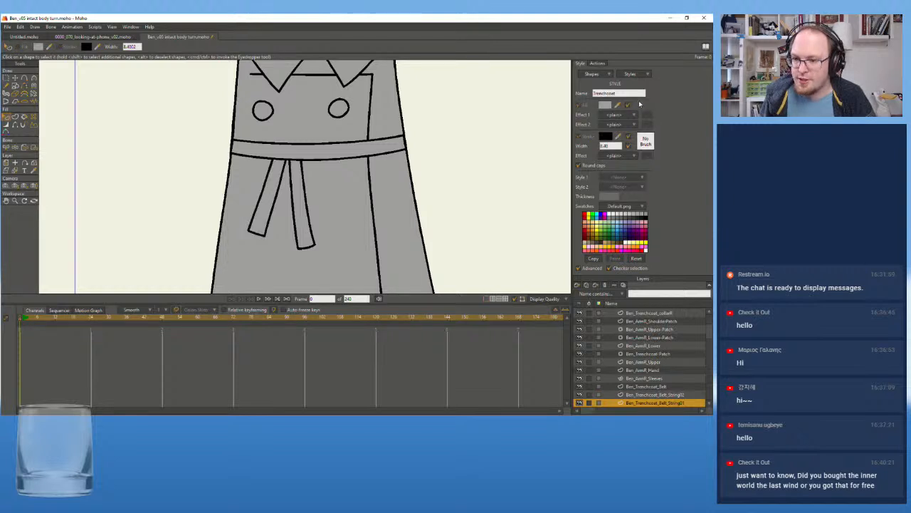
click(612, 145)
text(5)
key(Return)
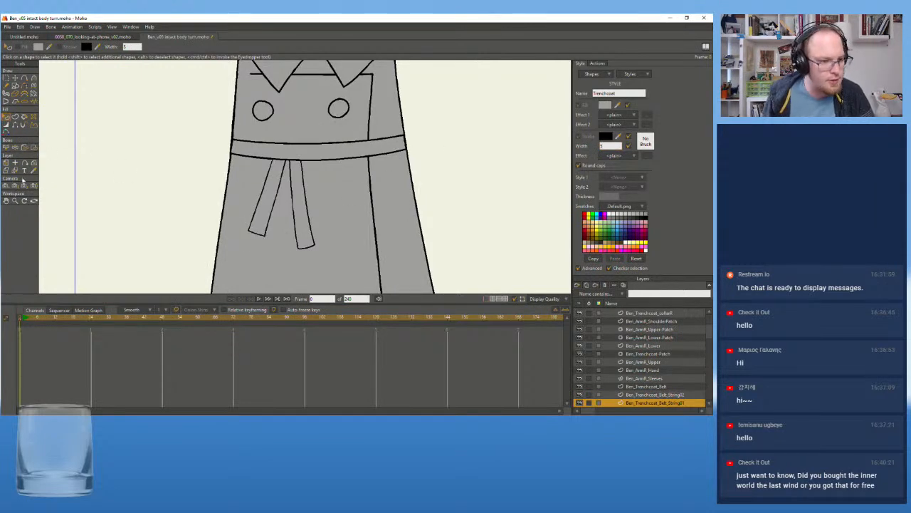
Turn on the fill of the string shape on the Ben_Trenchcoat_Belt_String02 layer and check its Style 1 options
click(15, 171)
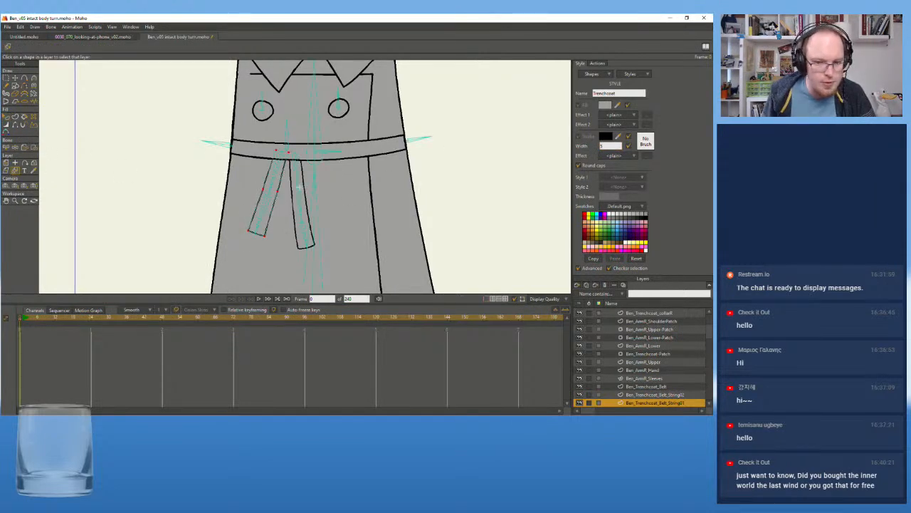
click(305, 183)
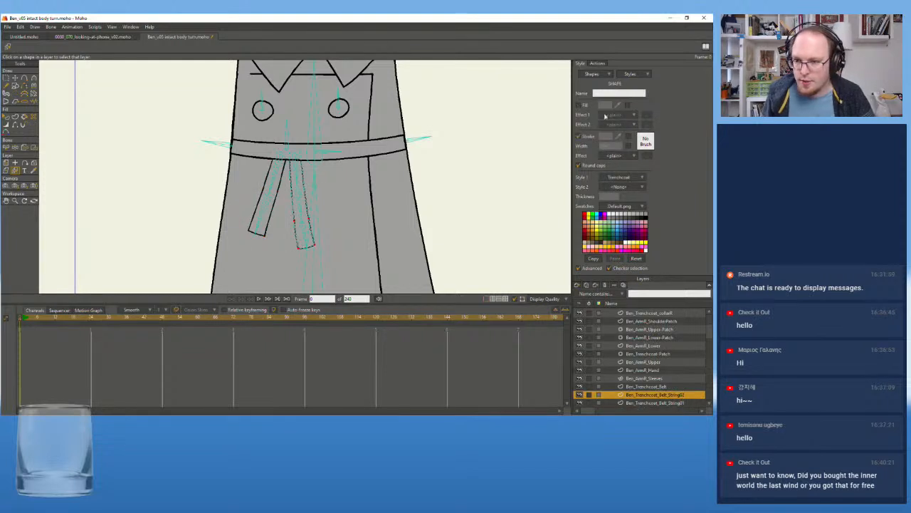
click(643, 178)
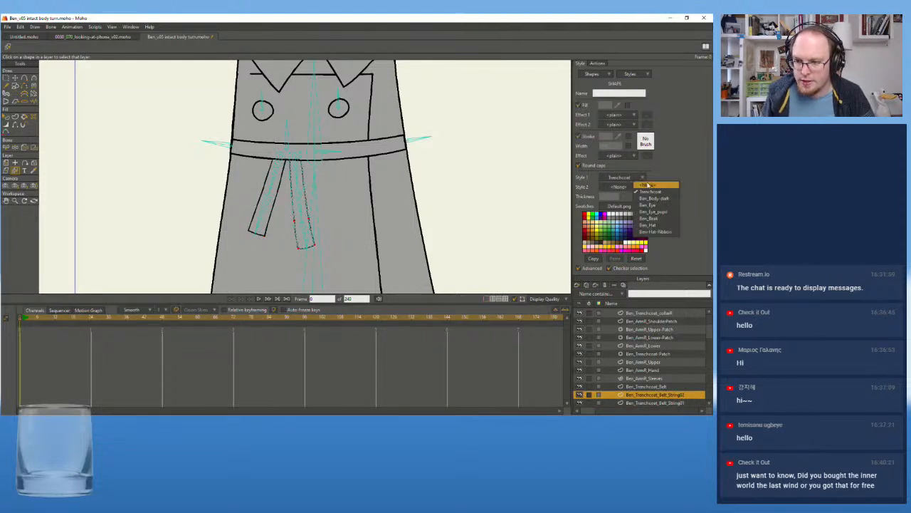
click(352, 134)
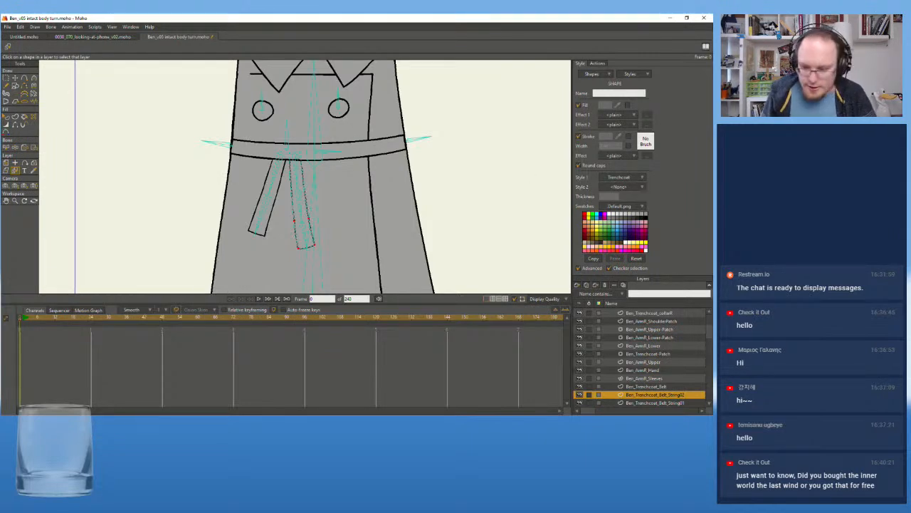
Delete the filled belt shape on the Ben_Trenchcoat_Belt layer, keeping its separate outline shape
click(635, 386)
scroll(401, 131, up, 3)
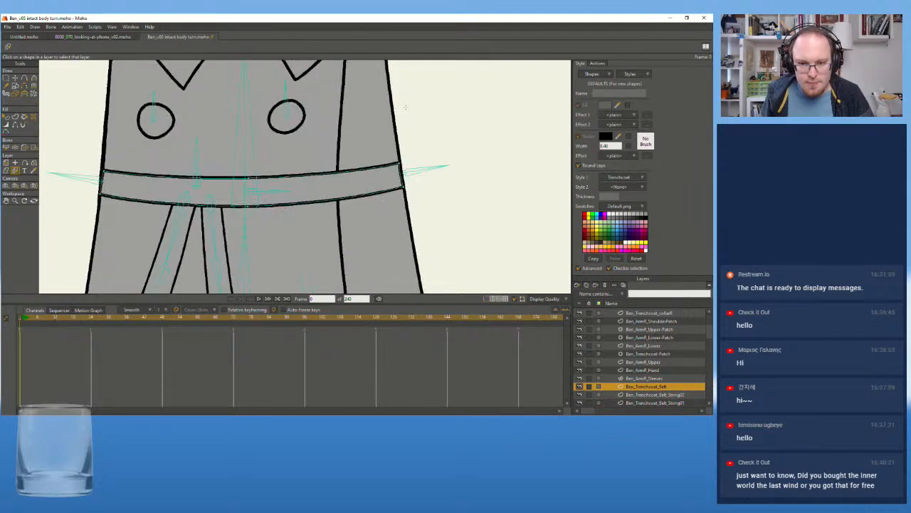
scroll(441, 132, down, 3)
mouse_move(439, 132)
mouse_down()
mouse_move(484, 129)
mouse_move(453, 128)
mouse_up()
scroll(483, 129, up, 1)
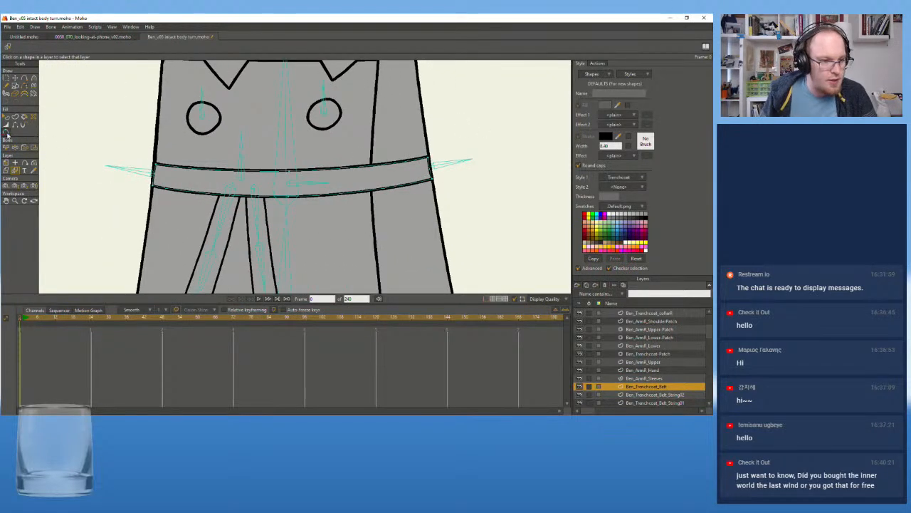
click(6, 118)
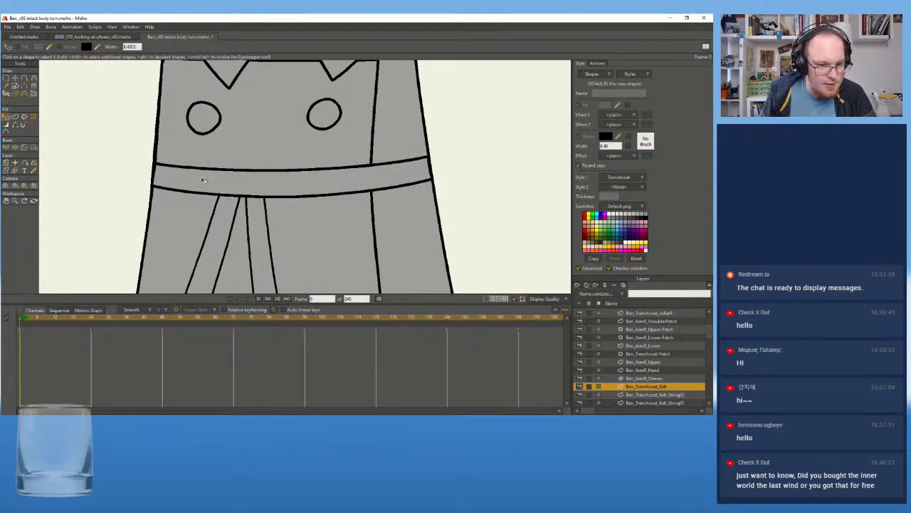
click(203, 182)
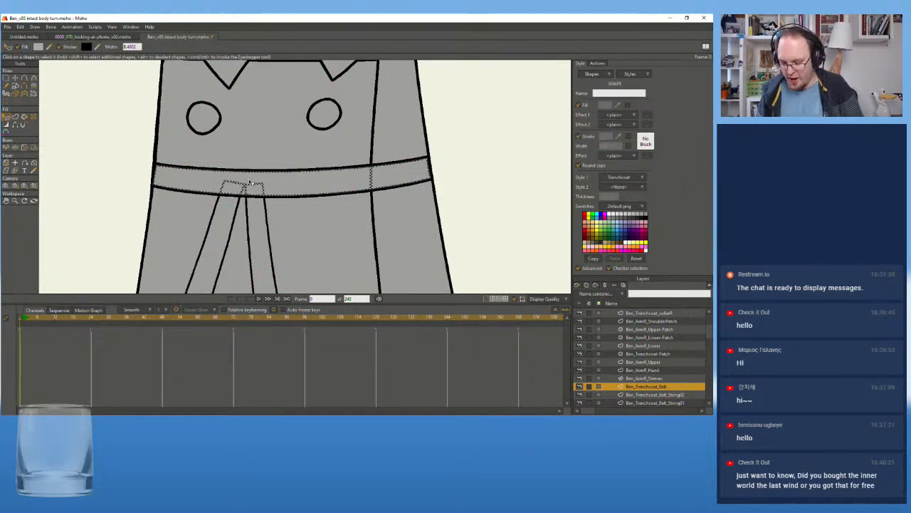
key(Delete)
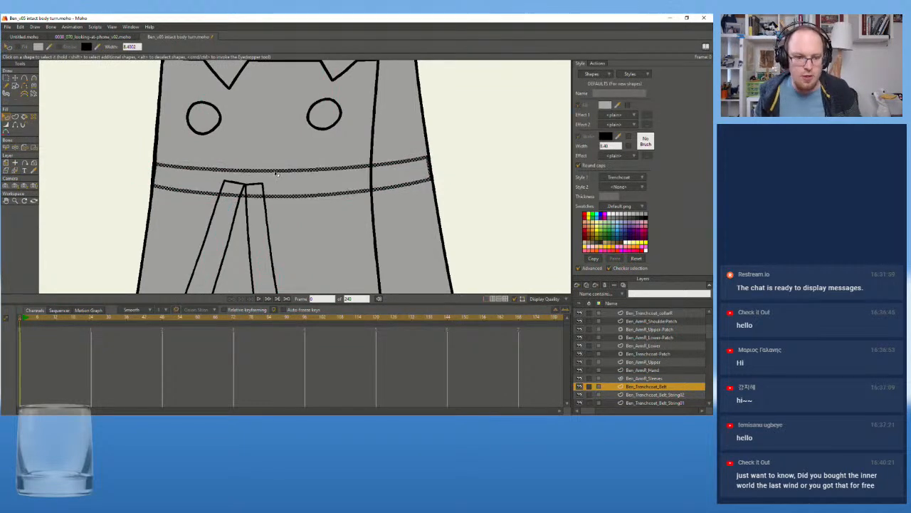
Turn on the fill of the outline shape on the Ben_Trenchcoat_Belt layer and assign Trenchcoat as its Style 1
click(276, 172)
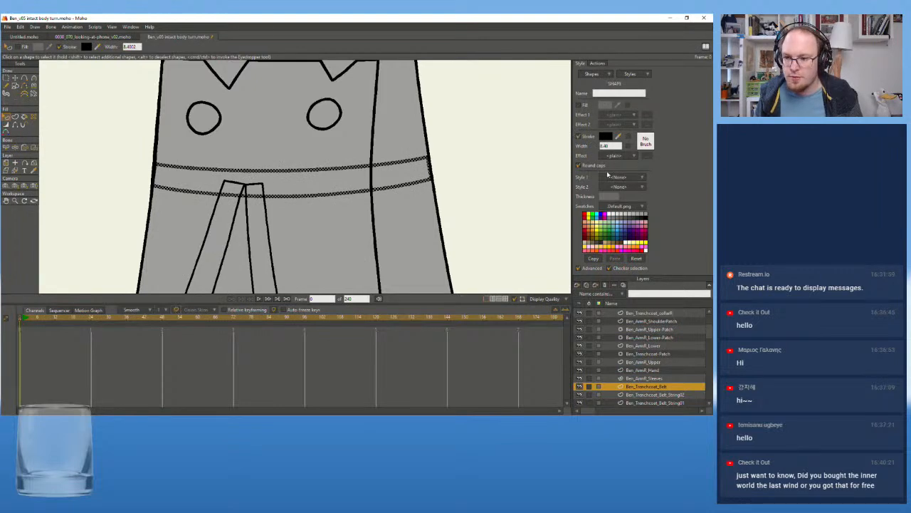
click(578, 105)
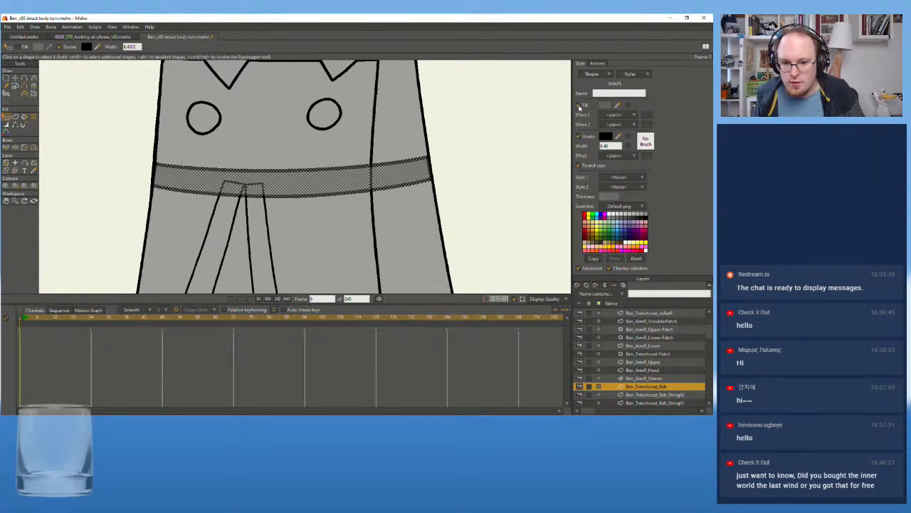
click(641, 178)
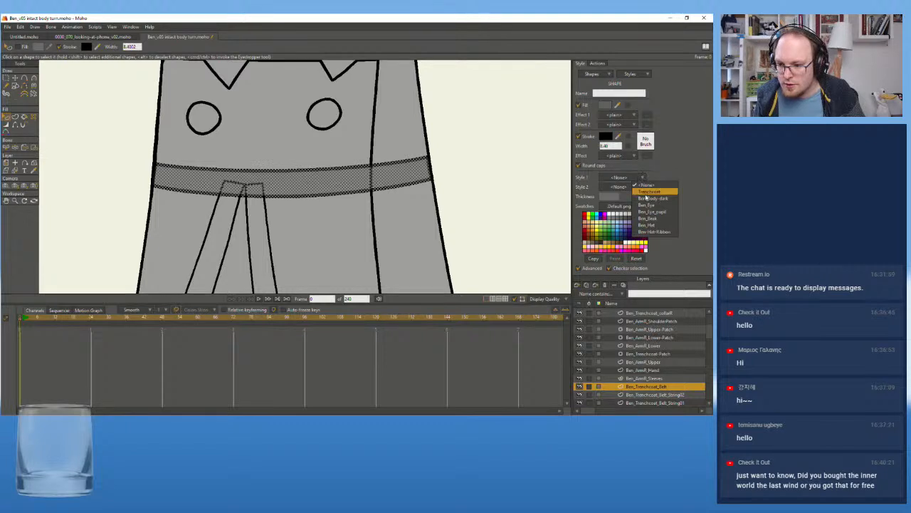
click(646, 192)
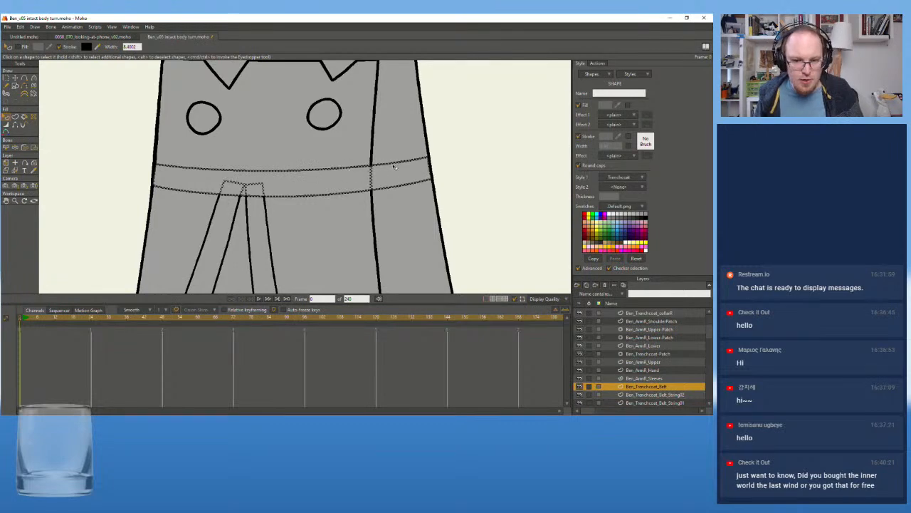
Compare the restyled belt's lines with the lines of the coat's collar, buttons and belt strings
scroll(402, 183, down, 1)
drag(362, 175, 359, 196)
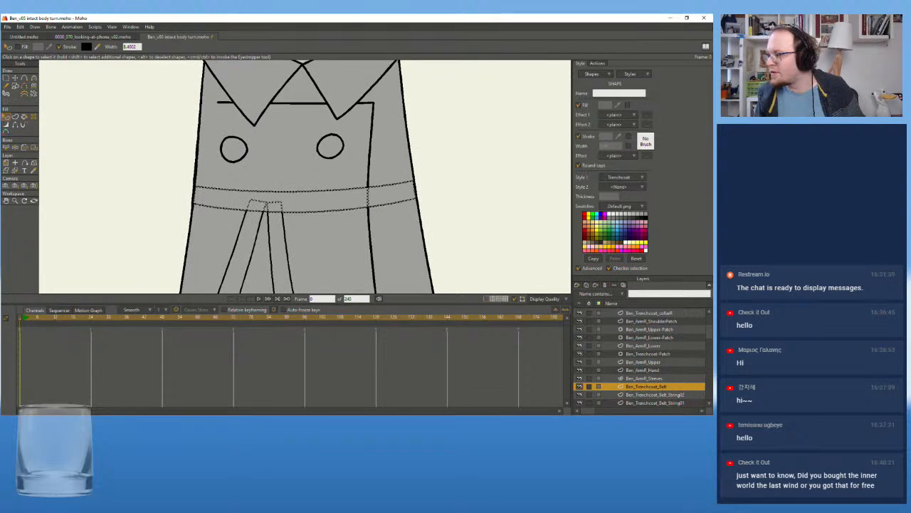
mouse_move(259, 152)
mouse_down()
mouse_move(313, 228)
mouse_move(299, 183)
mouse_up()
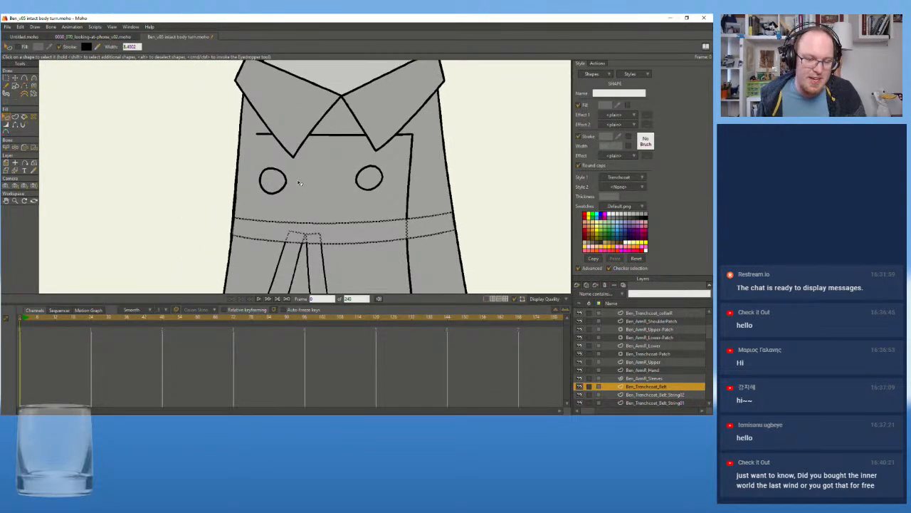
drag(314, 160, 267, 258)
drag(252, 178, 297, 92)
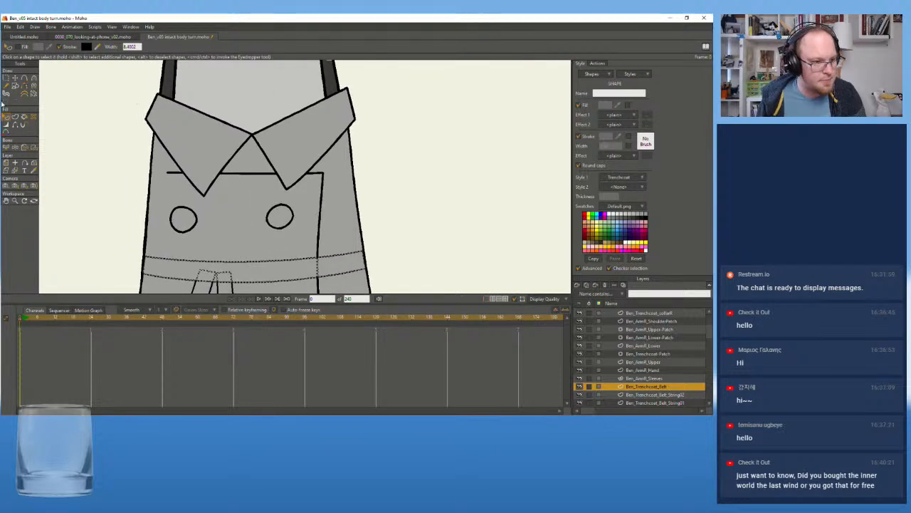
click(287, 146)
scroll(108, 170, down, 3)
drag(142, 173, 240, 152)
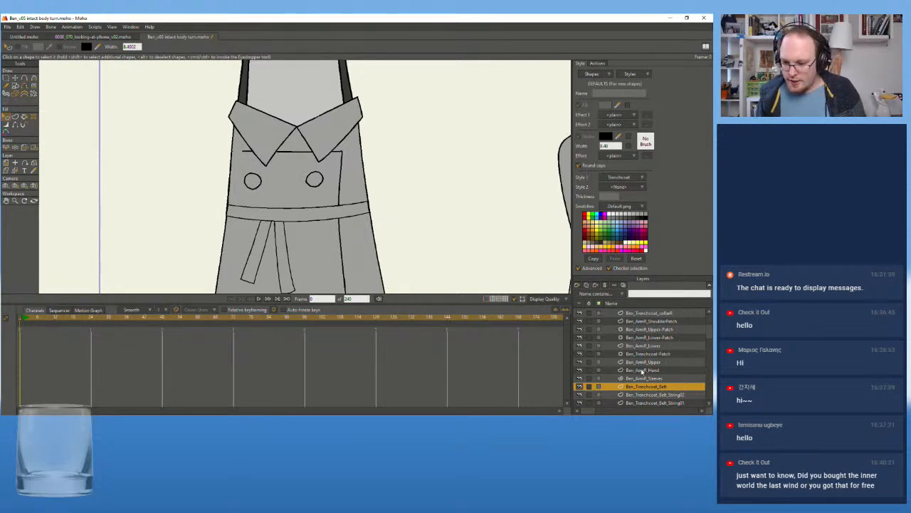
Pick the Ben_Trenchcoat_buttons_L layer from its button on the canvas and select the button's filled shape
scroll(647, 361, up, 1)
scroll(646, 361, up, 1)
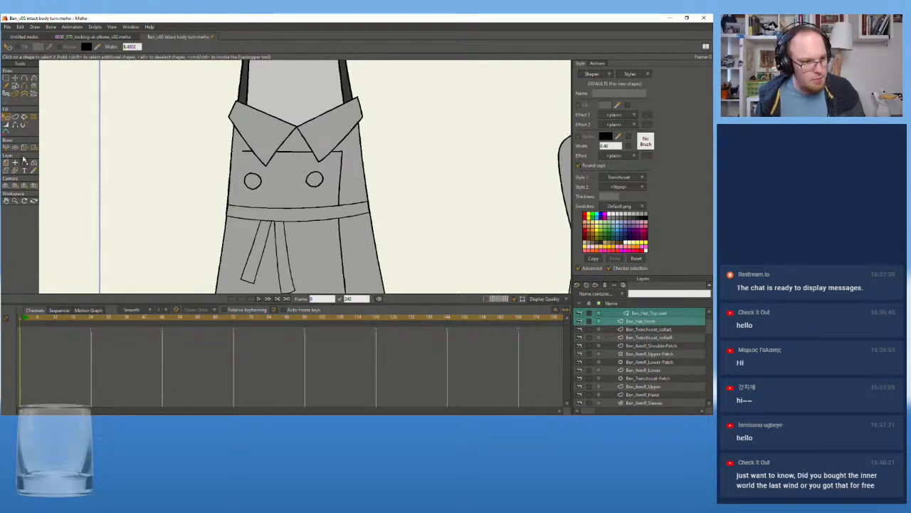
click(15, 171)
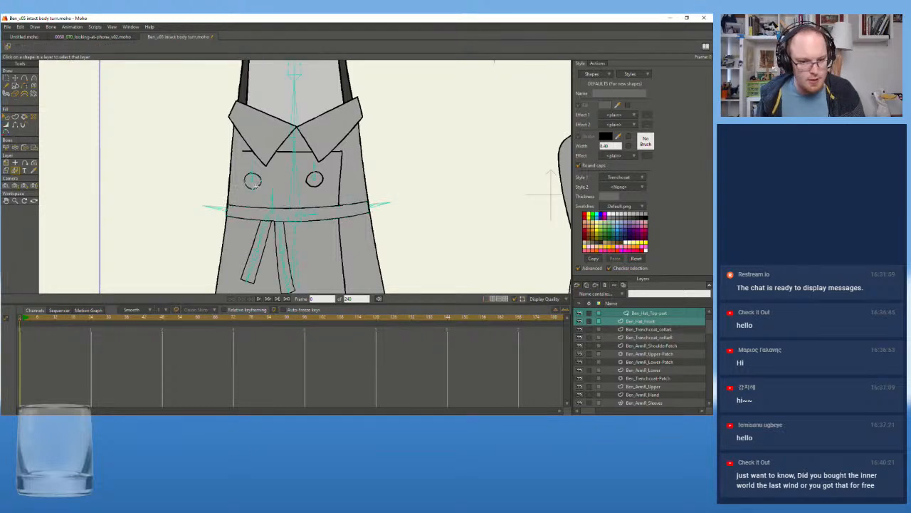
click(257, 185)
scroll(258, 184, up, 2)
drag(272, 175, 270, 193)
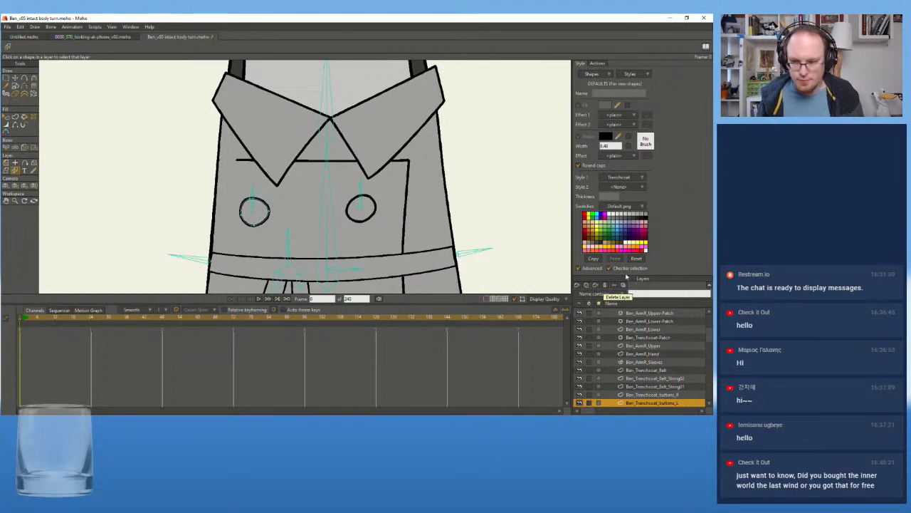
click(7, 117)
click(257, 212)
scroll(225, 212, up, 4)
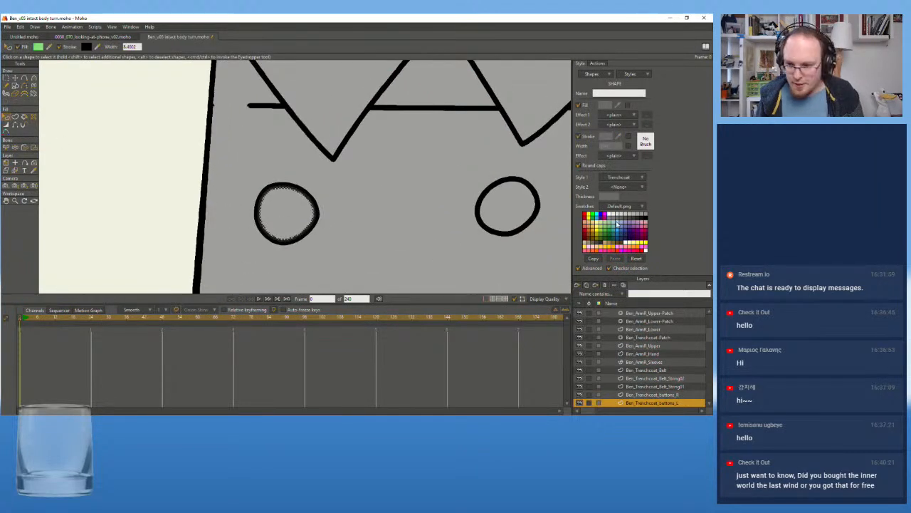
Reset Style 1 of the button's filled shape to None and assign the Trenchcoat style to it again
click(642, 187)
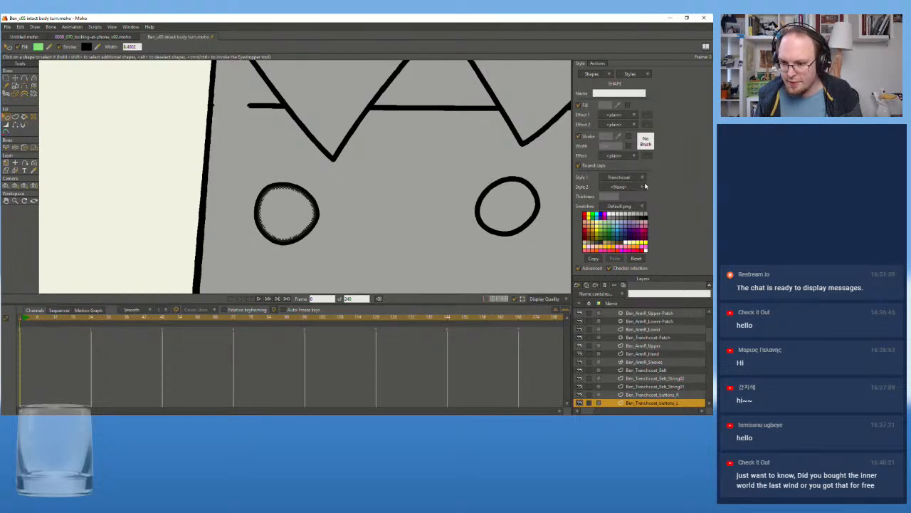
click(644, 184)
click(638, 178)
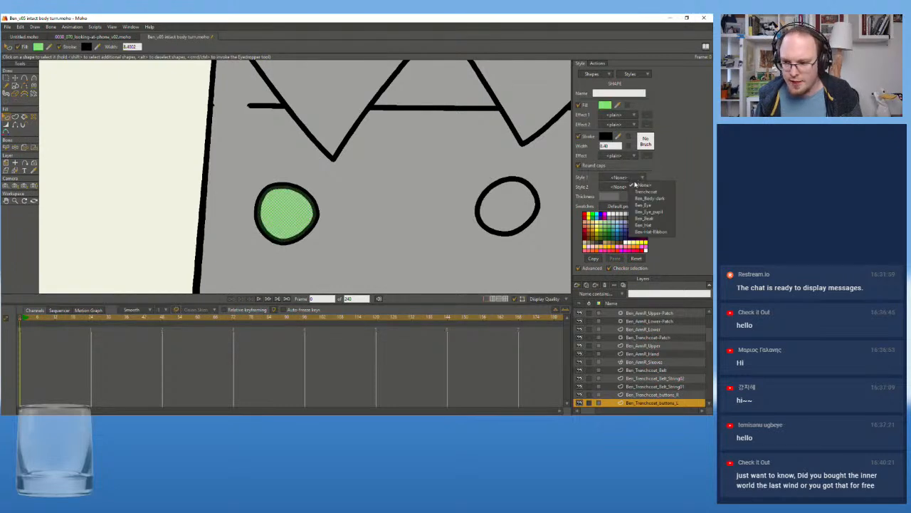
click(643, 192)
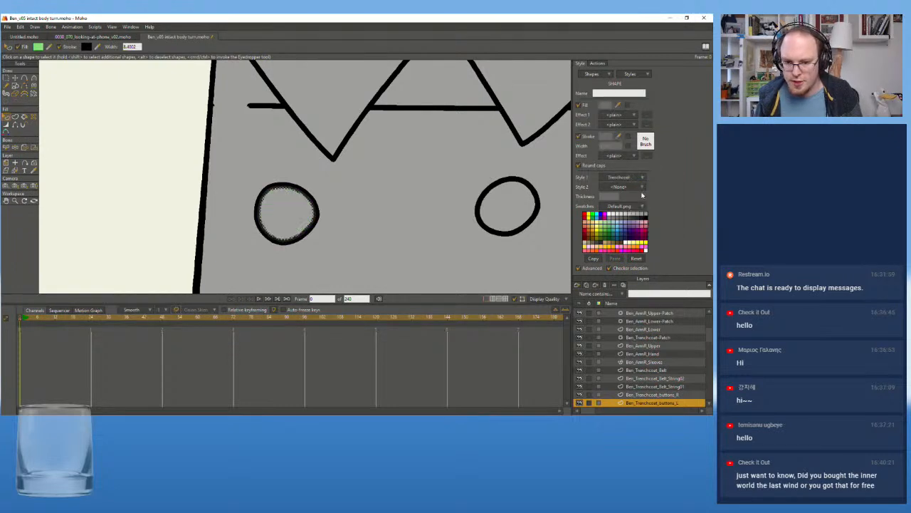
Turn on the fill of the outline shape on the Ben_Trenchcoat_buttons_L layer and assign Trenchcoat as its Style 1
click(327, 178)
click(285, 204)
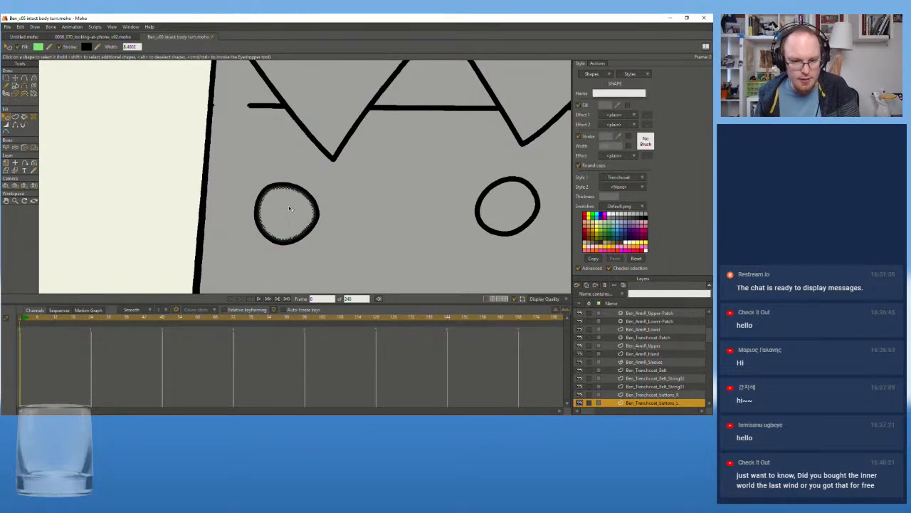
click(293, 191)
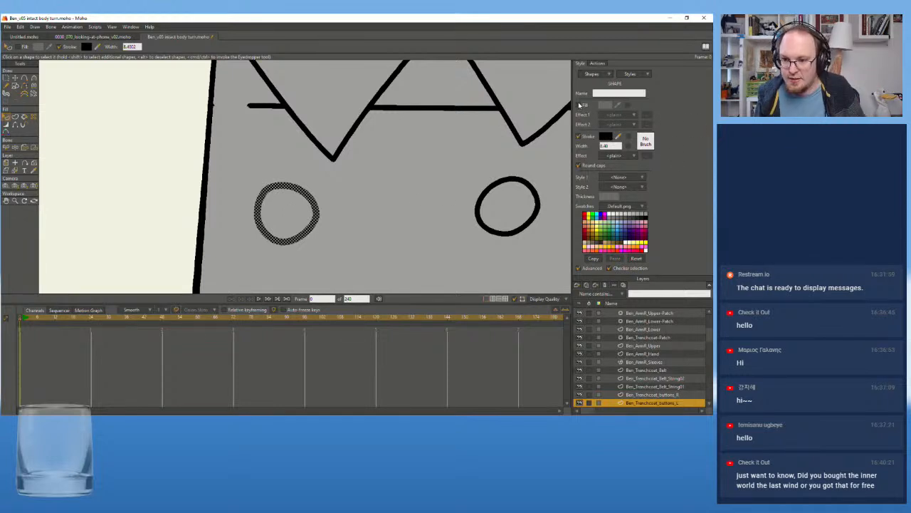
click(578, 105)
click(631, 178)
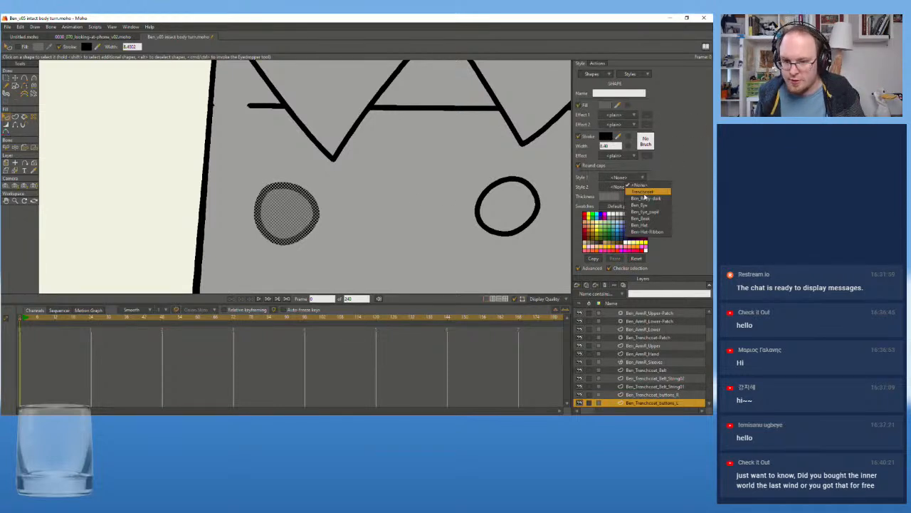
click(645, 197)
click(164, 171)
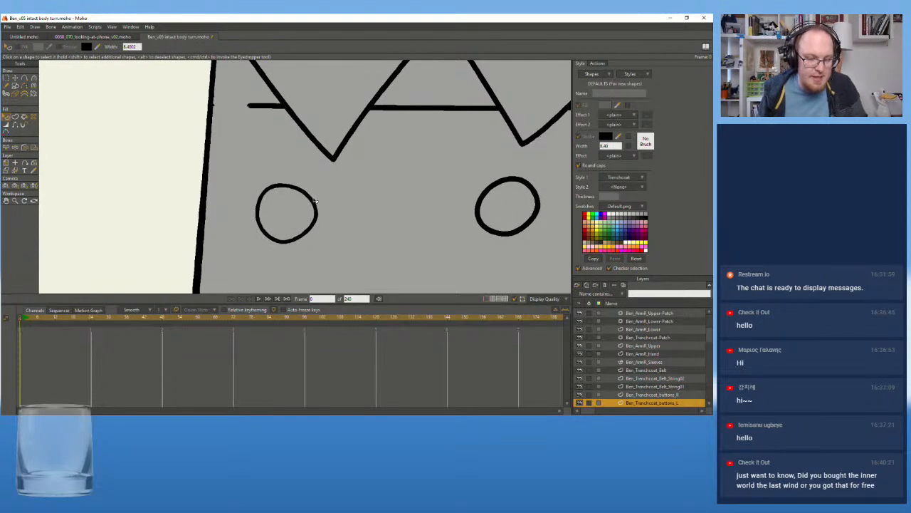
Make Ben_Trenchcoat_buttons_R the active layer by picking the other coat button on the canvas
scroll(314, 201, down, 3)
drag(370, 178, 278, 174)
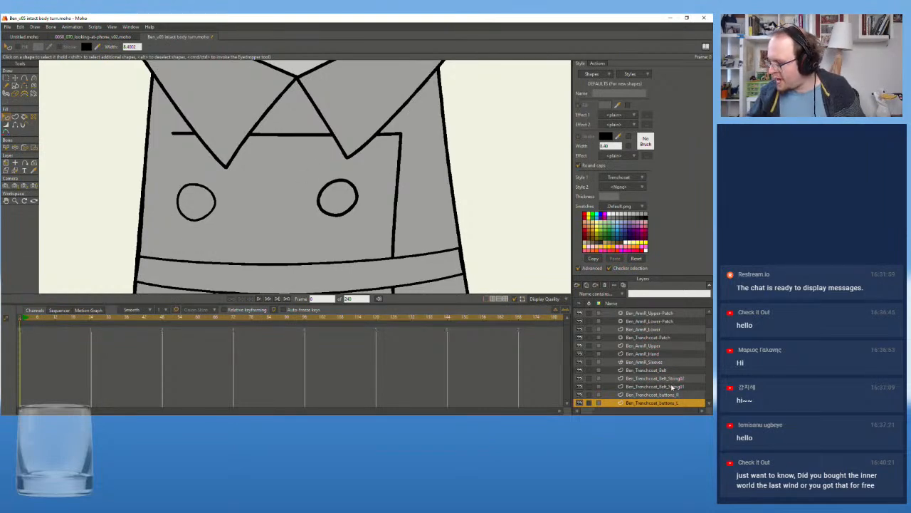
click(15, 171)
click(322, 194)
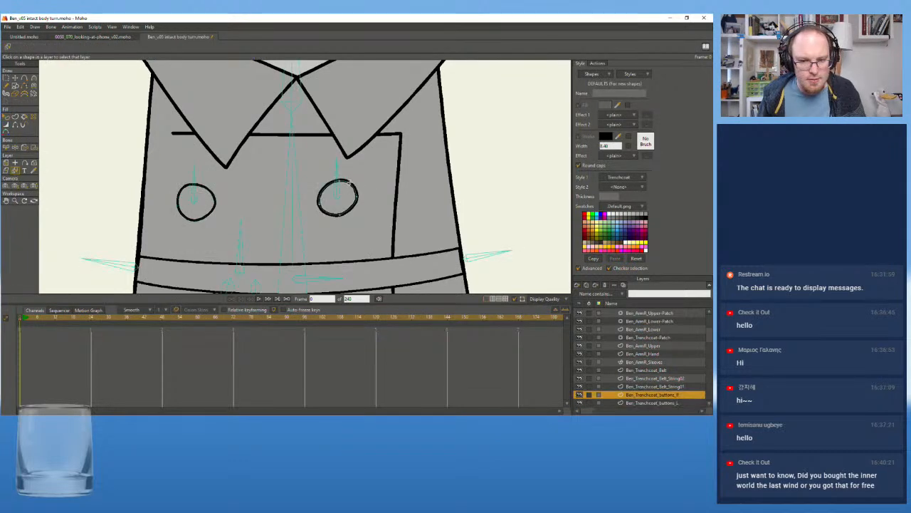
scroll(300, 191, up, 2)
drag(315, 195, 314, 175)
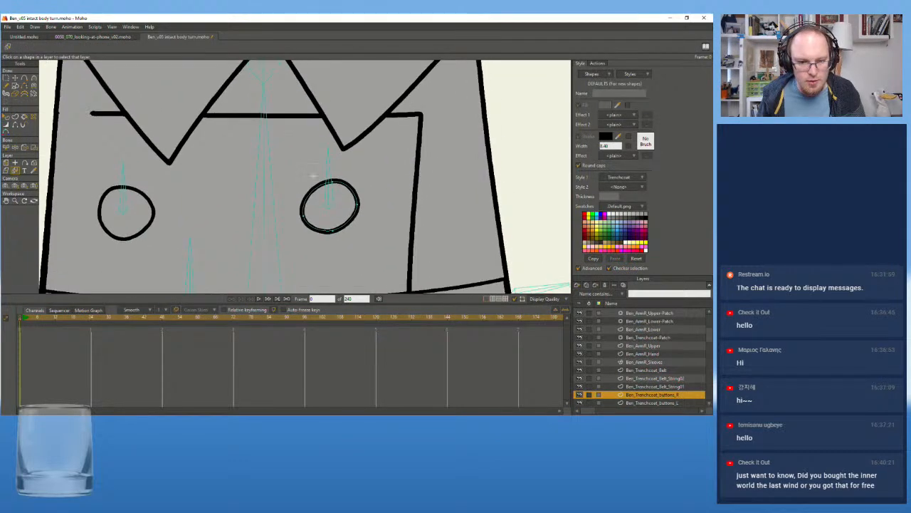
Assign the Trenchcoat style as Style 1 to the outline shape on the Ben_Trenchcoat_buttons_R layer
click(6, 117)
click(340, 183)
click(342, 185)
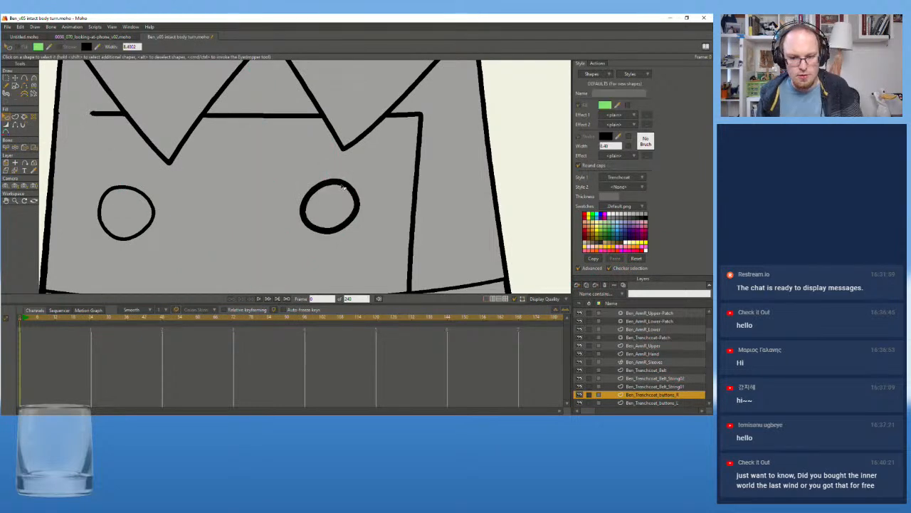
click(642, 177)
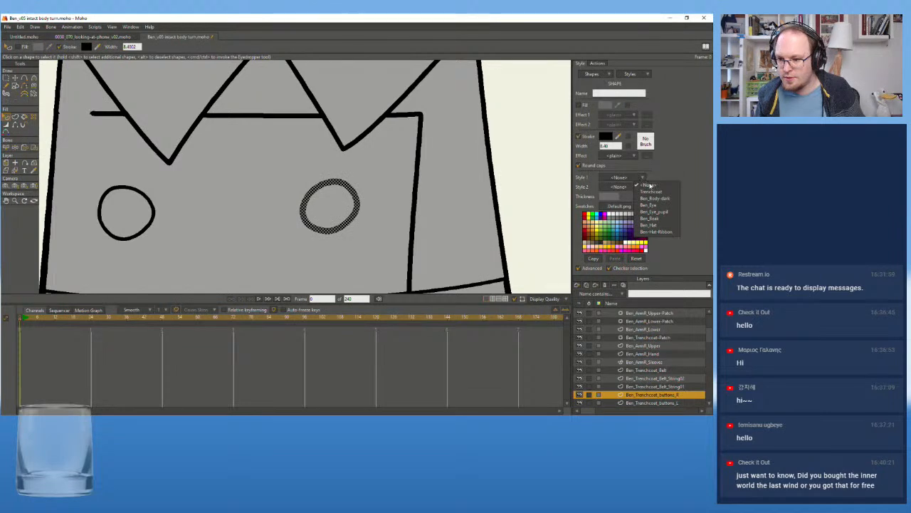
click(657, 192)
scroll(330, 198, down, 3)
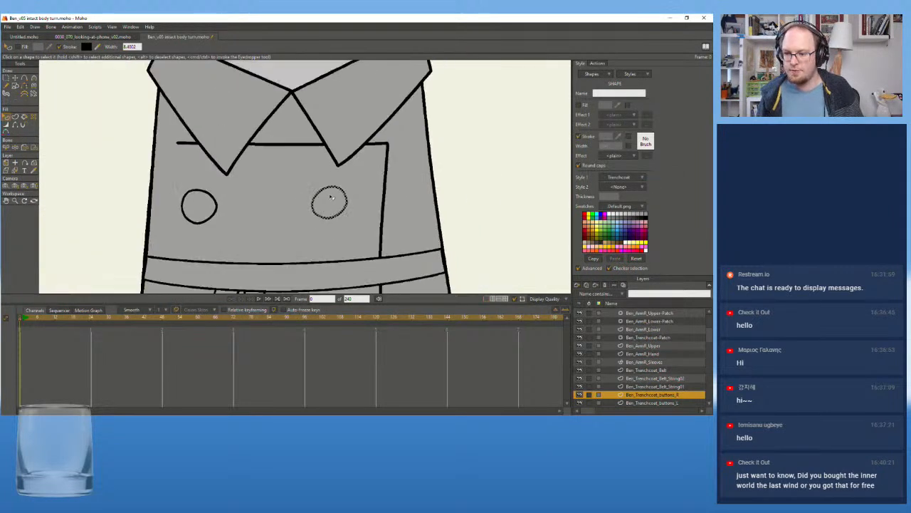
click(282, 149)
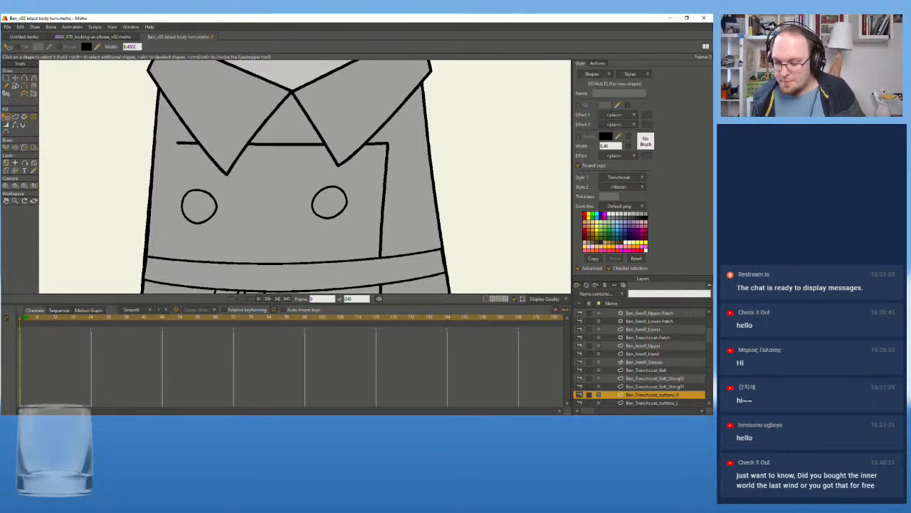
Activate the Ben_Trenchcoat layer and select the filled shape of the coat body
scroll(648, 363, down, 2)
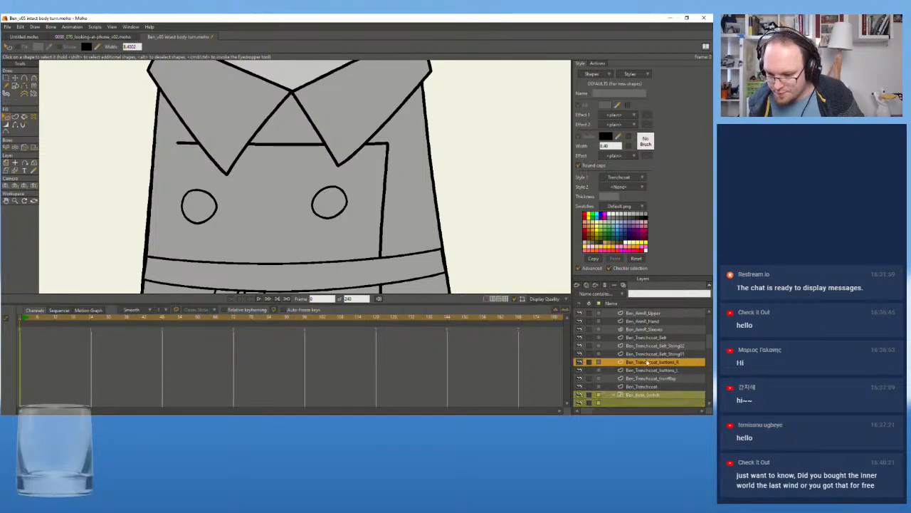
scroll(646, 363, down, 3)
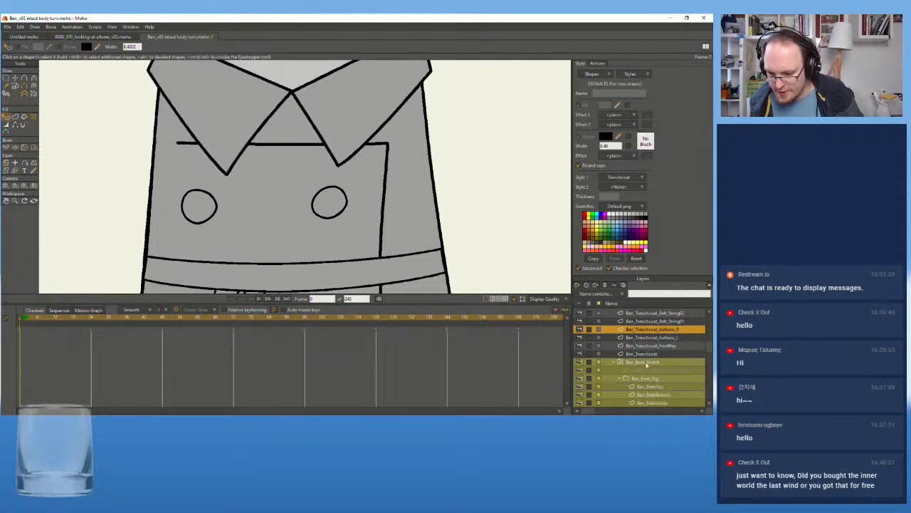
click(644, 338)
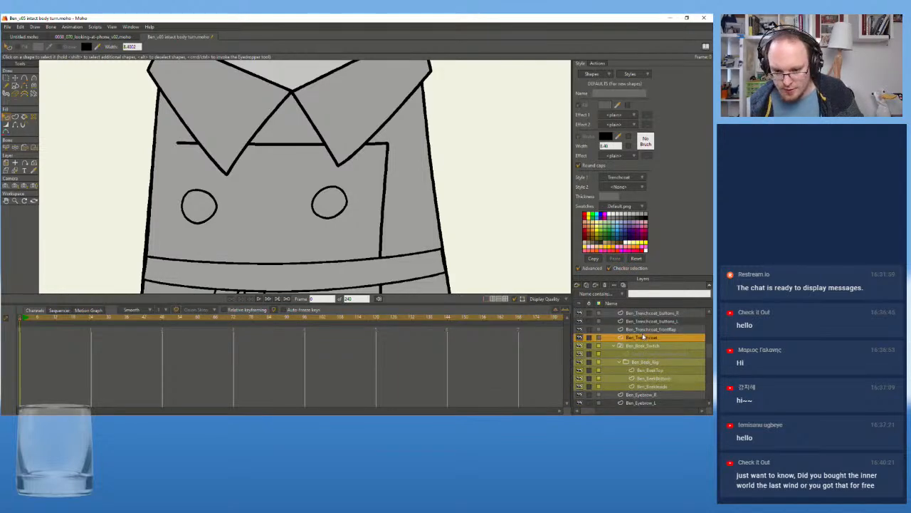
click(429, 158)
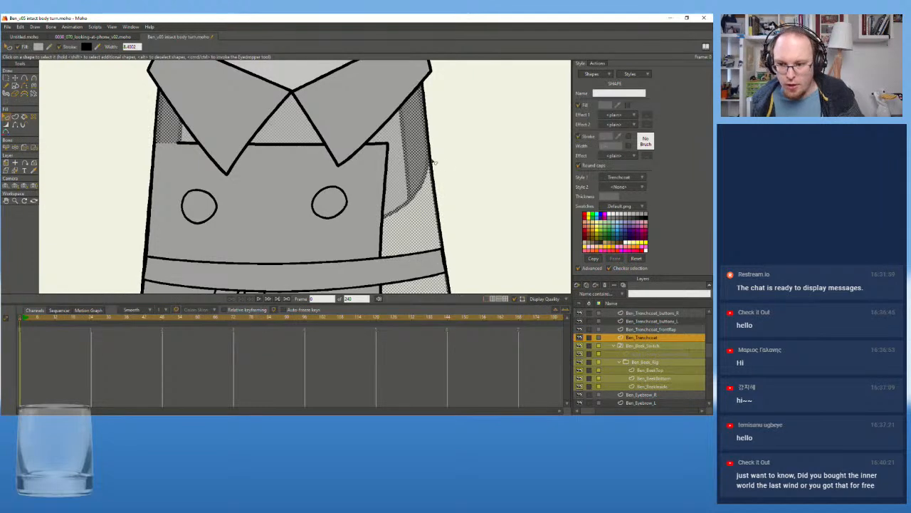
Reset Style 1 of the coat body's filled shape to None and assign the Trenchcoat style to it again
click(632, 179)
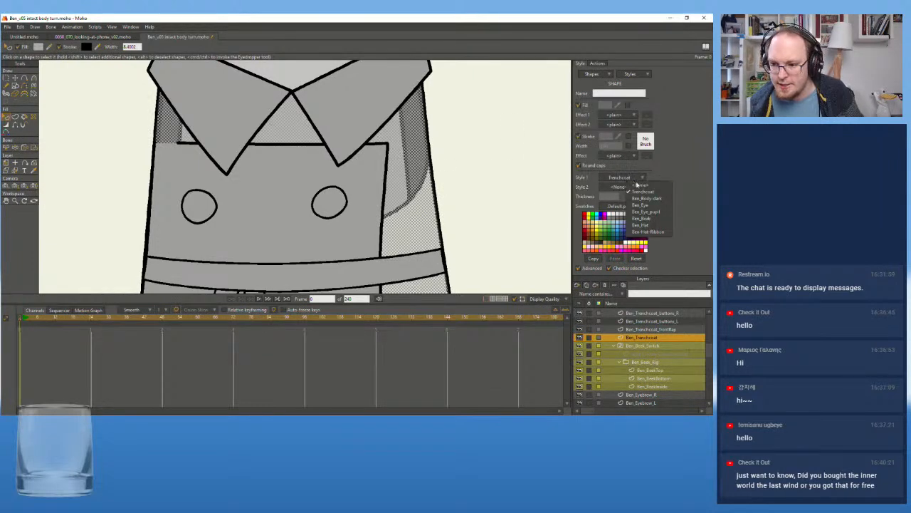
click(638, 185)
click(630, 177)
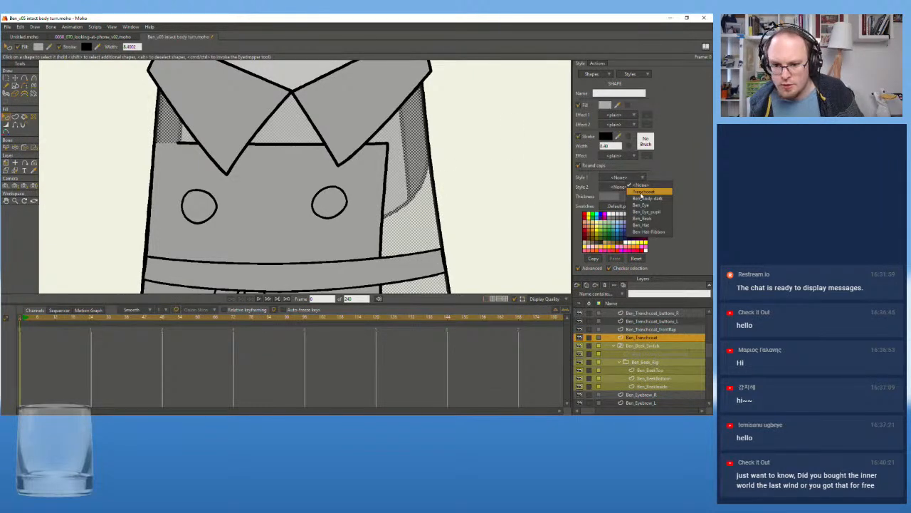
click(643, 192)
Delete the filled shape of the coat body and assign the Trenchcoat style to its remaining outline shape
click(420, 202)
click(631, 178)
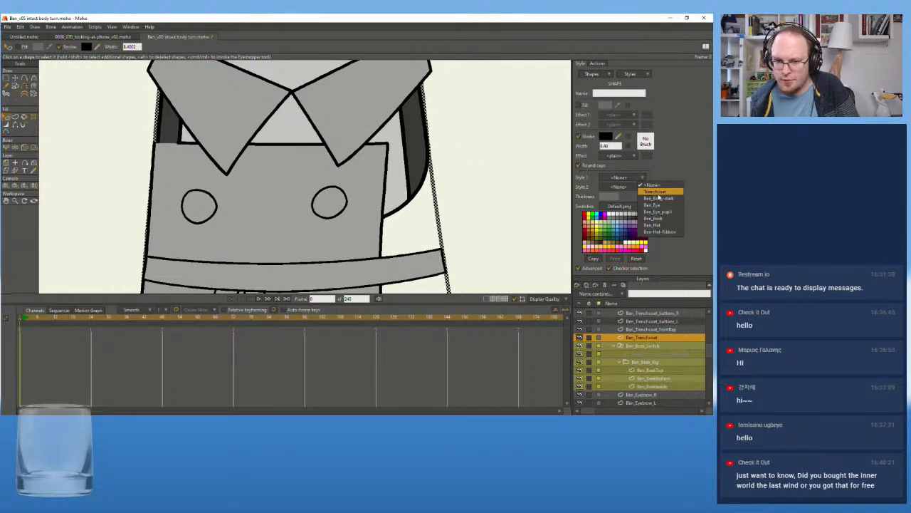
click(656, 192)
click(534, 224)
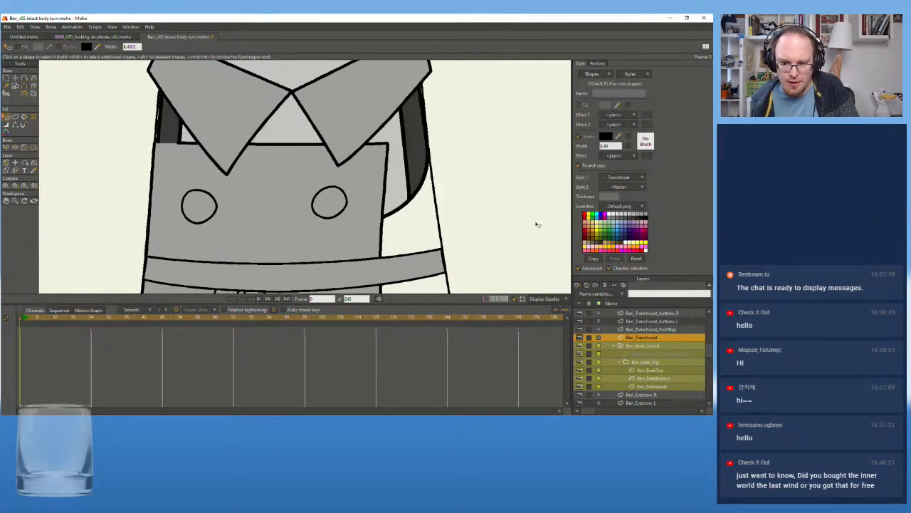
Turn on the fill of the coat body's outline shape on the Ben_Trenchcoat layer
click(434, 203)
click(579, 105)
click(510, 142)
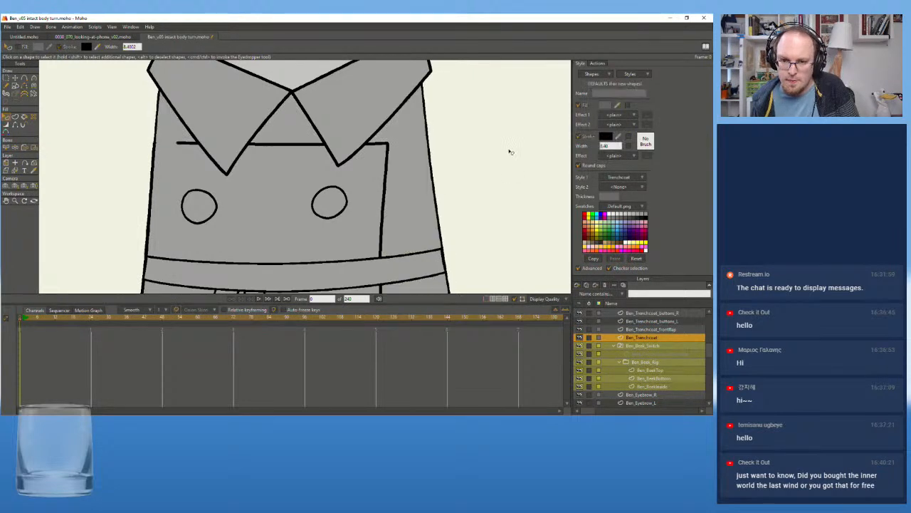
Check the coat body's rebuilt shape on the Ben_Trenchcoat layer by selecting it
scroll(526, 183, down, 3)
scroll(409, 159, up, 2)
click(395, 187)
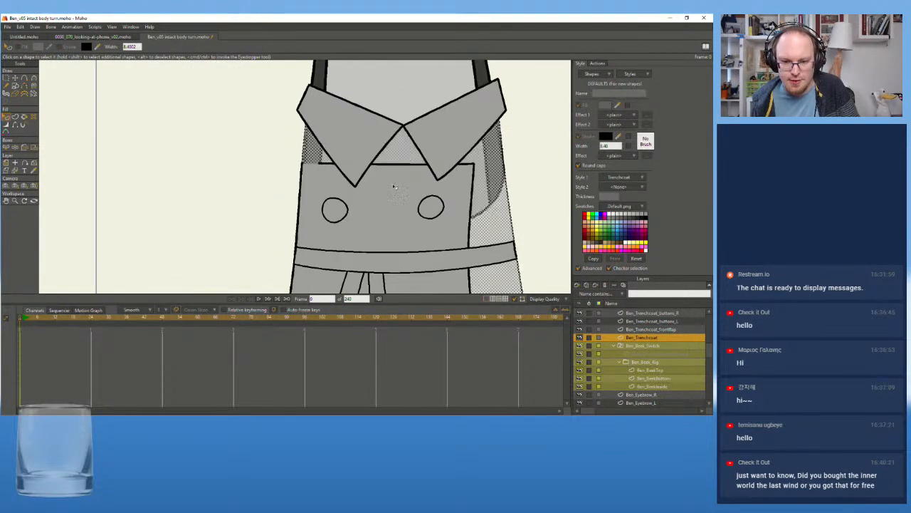
scroll(659, 370, down, 3)
scroll(656, 373, up, 5)
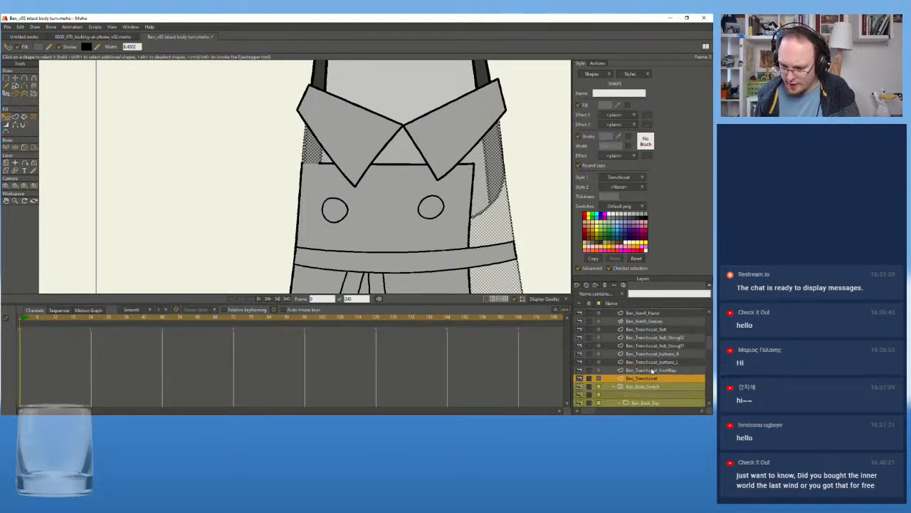
On the Ben_Trenchcoat_frontFlap layer, turn on the fill of the flap's outline shape and assign the Trenchcoat style to it
click(651, 370)
click(400, 163)
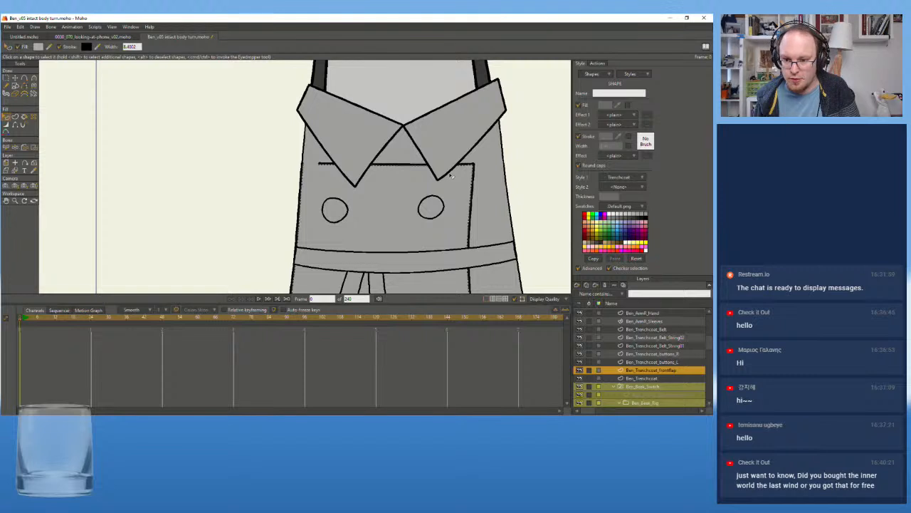
click(578, 106)
click(625, 178)
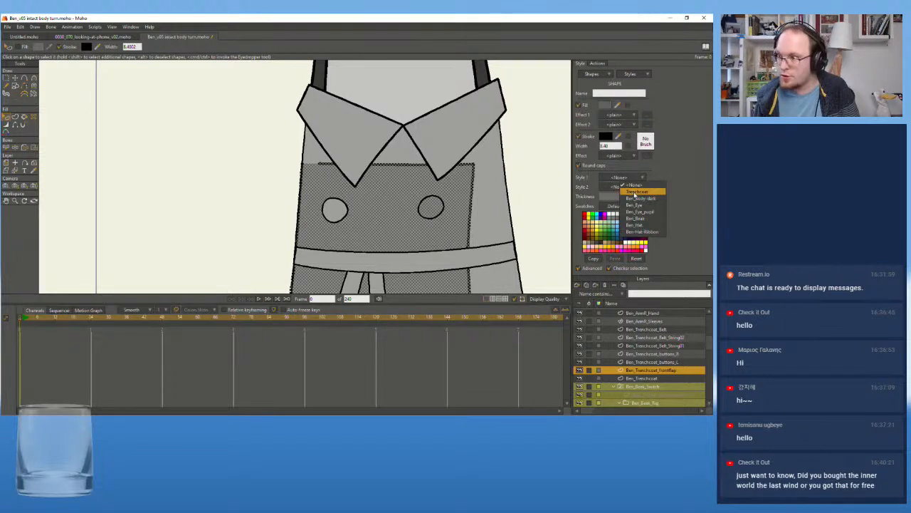
click(633, 192)
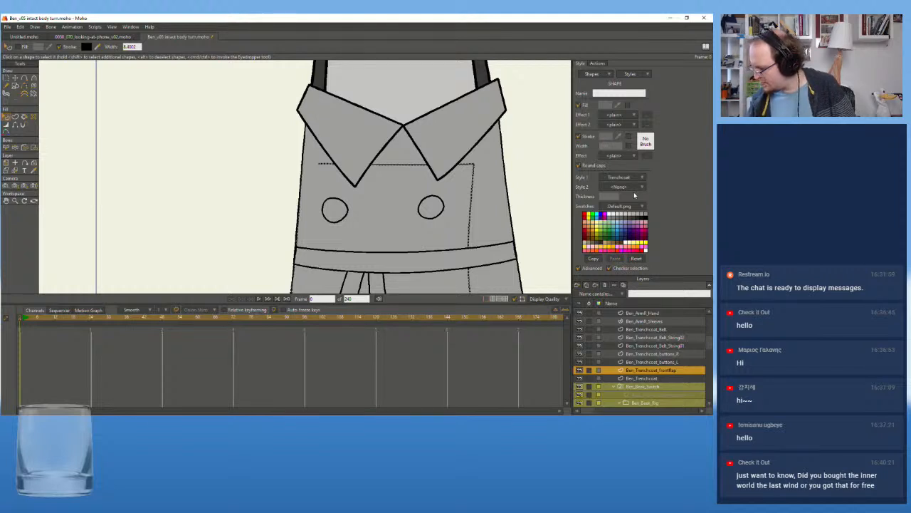
click(376, 132)
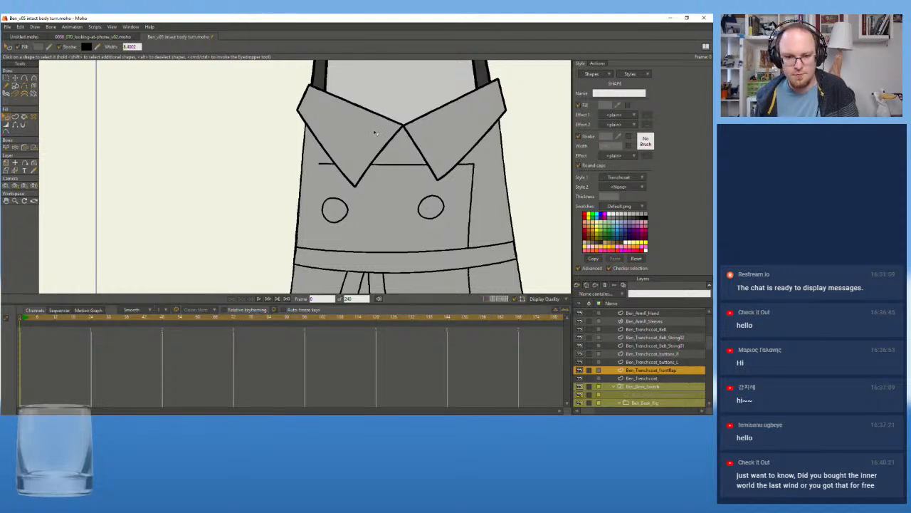
Look through the trenchcoat layers around the buttons for the coat's collar
click(657, 354)
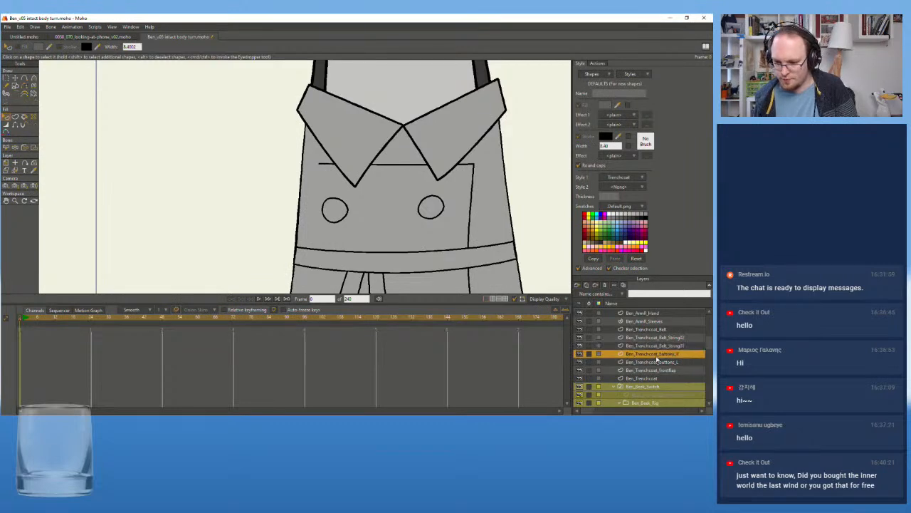
scroll(359, 140, down, 5)
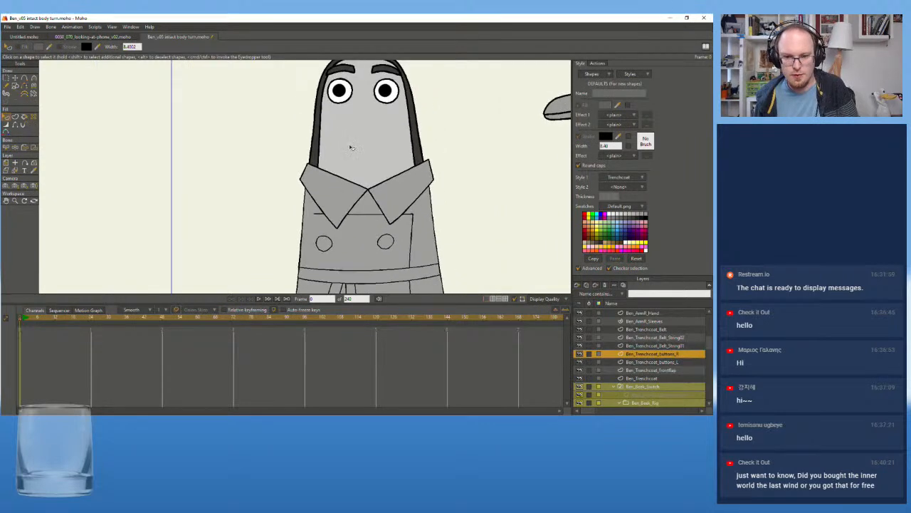
click(664, 363)
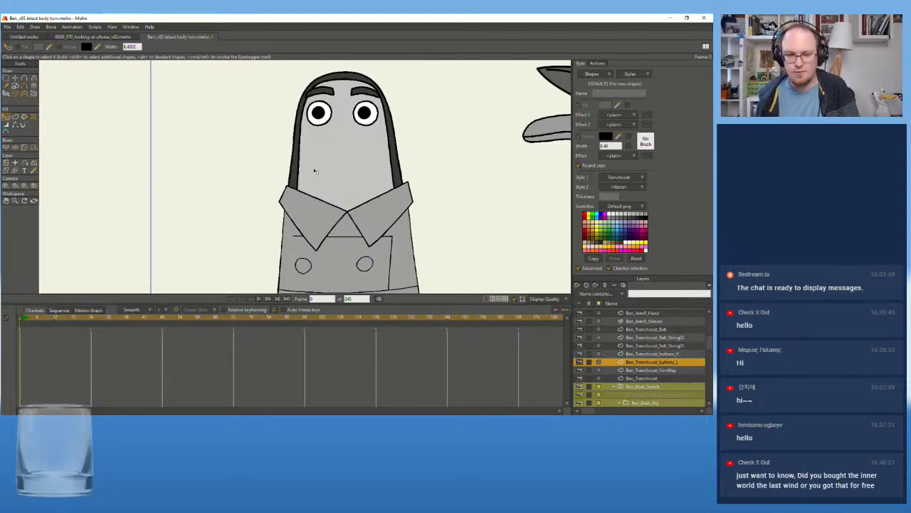
scroll(313, 213, up, 4)
scroll(335, 203, down, 5)
scroll(336, 196, up, 3)
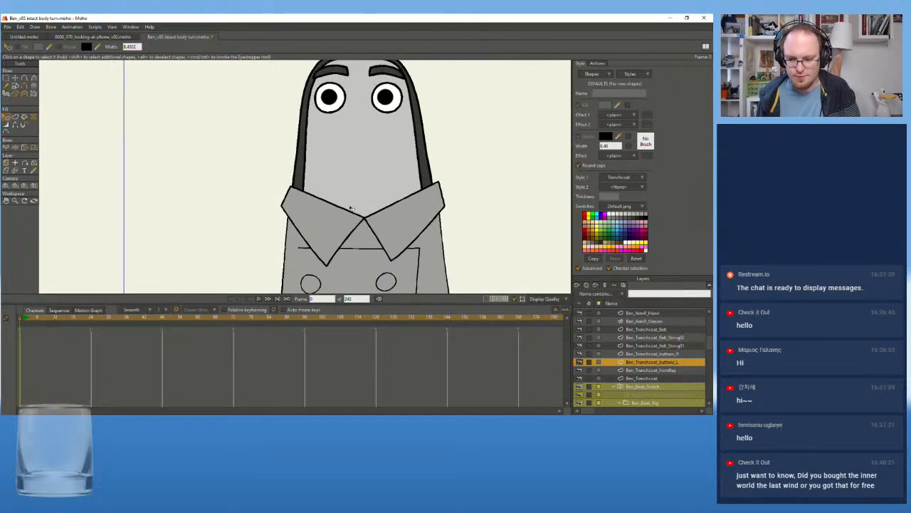
click(659, 353)
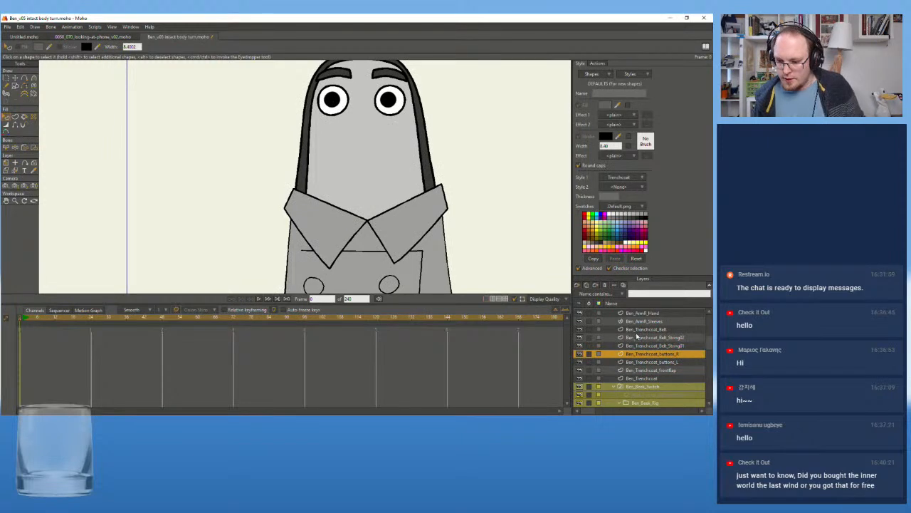
scroll(659, 356, up, 3)
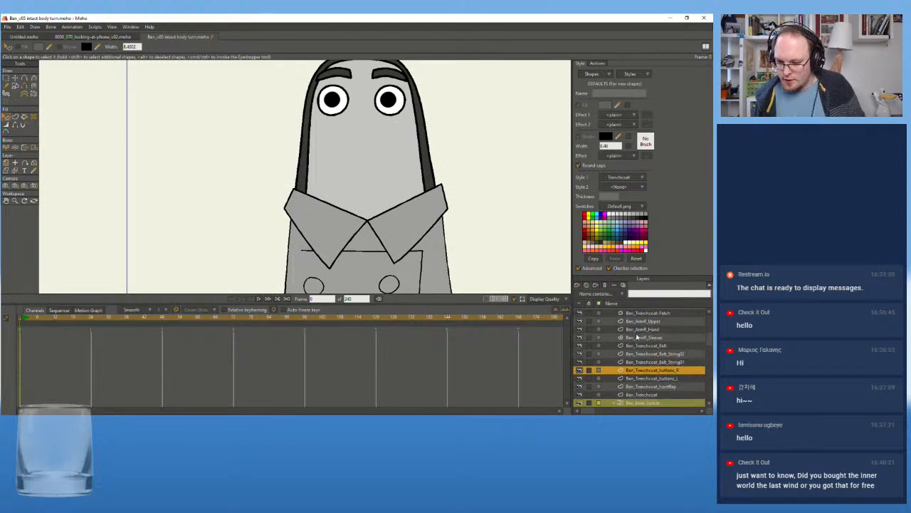
Activate the Ben_Trenchcoat_collarL layer from the artwork and delete the collar's filled shape
click(15, 171)
click(336, 224)
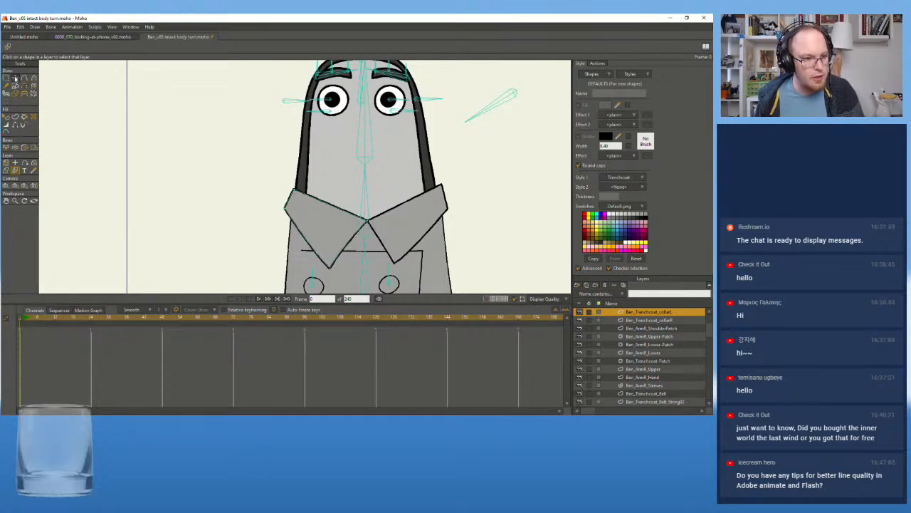
click(6, 118)
click(329, 232)
key(Delete)
Turn on the fill of the collarL outline shape and assign the Trenchcoat style to it
click(349, 243)
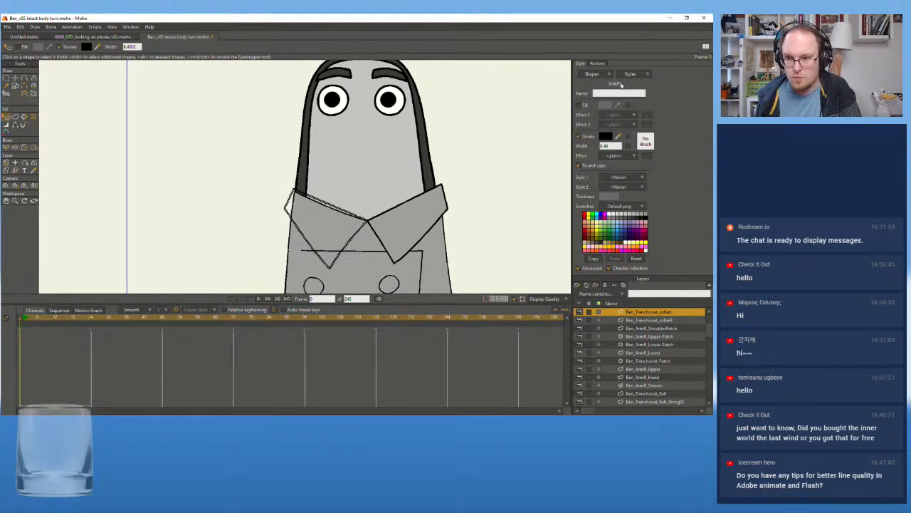
click(580, 106)
click(619, 176)
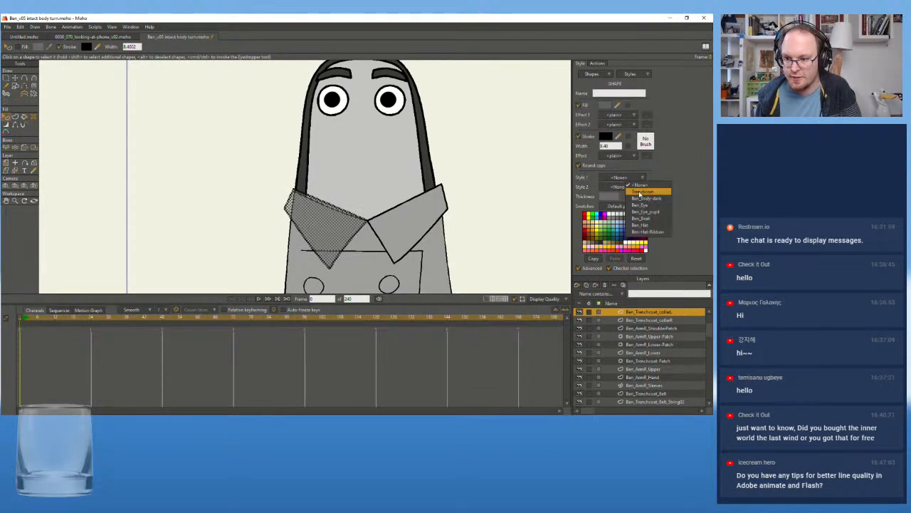
click(641, 194)
click(395, 212)
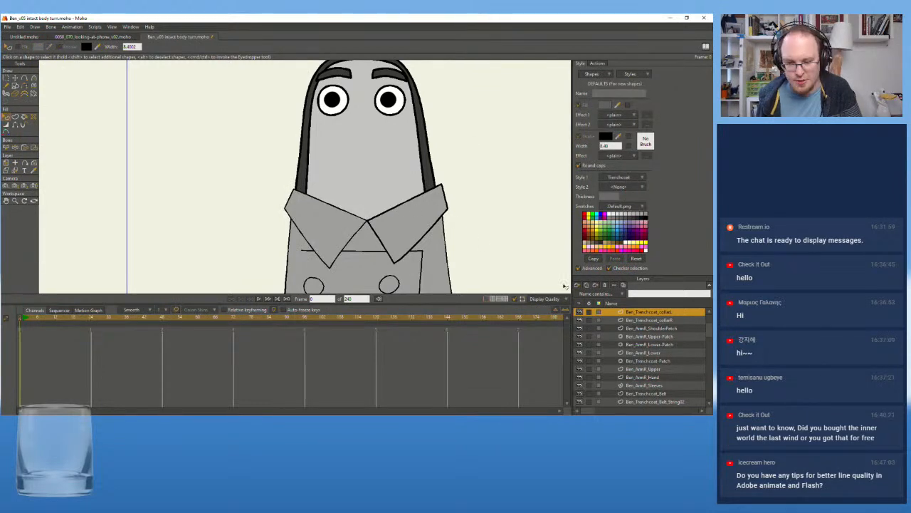
Activate the Ben_Trenchcoat_collarR layer and delete the filled shape of that collar half
click(643, 320)
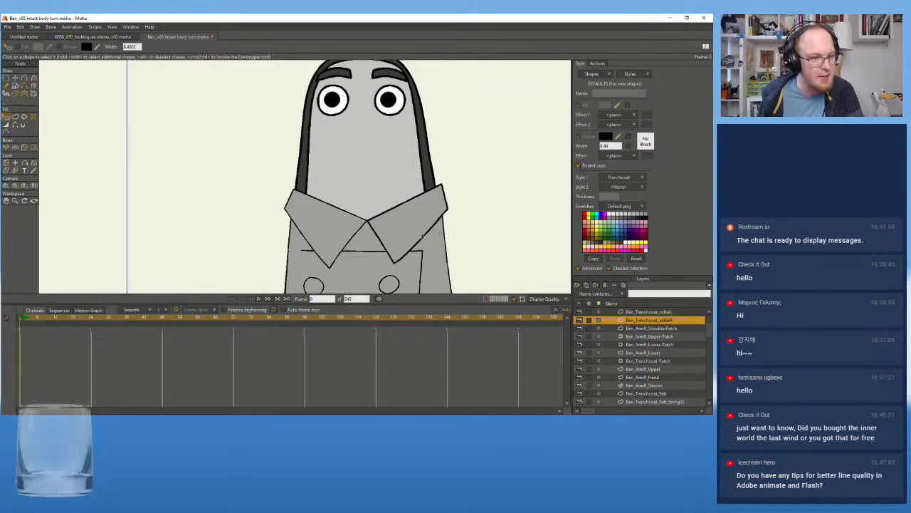
click(405, 208)
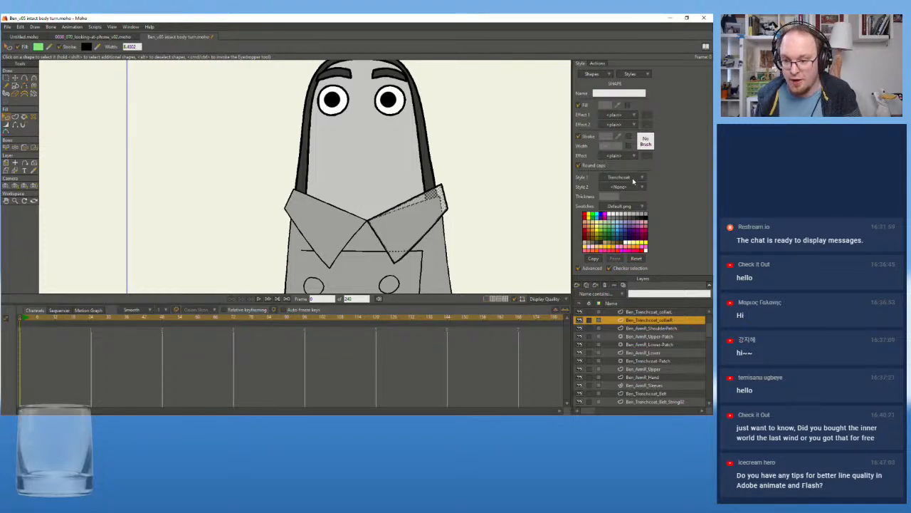
scroll(429, 226, up, 2)
Assign the Trenchcoat style to the collarR outline shape, turn on its fill and deselect it
click(429, 227)
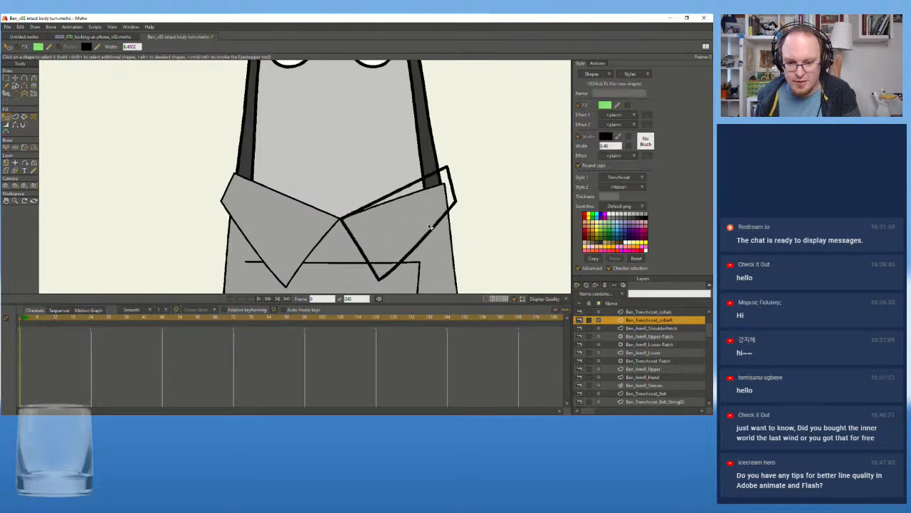
click(640, 179)
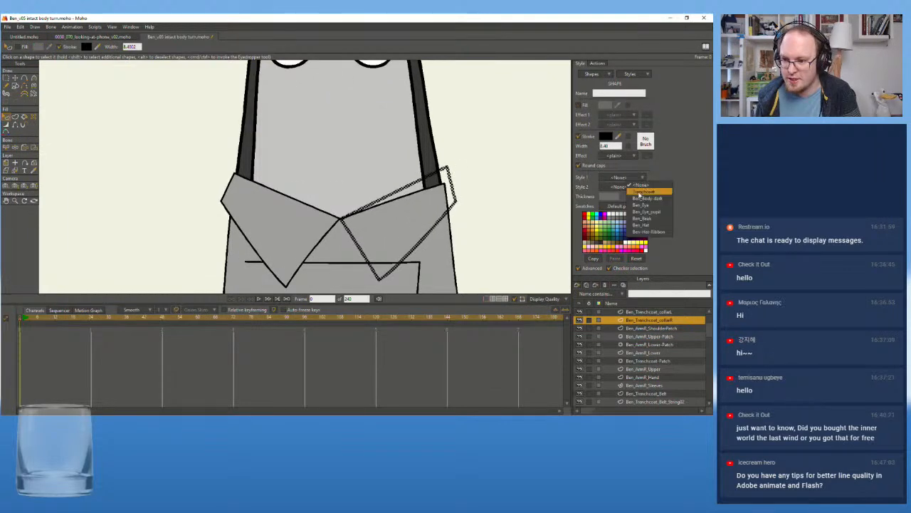
click(651, 197)
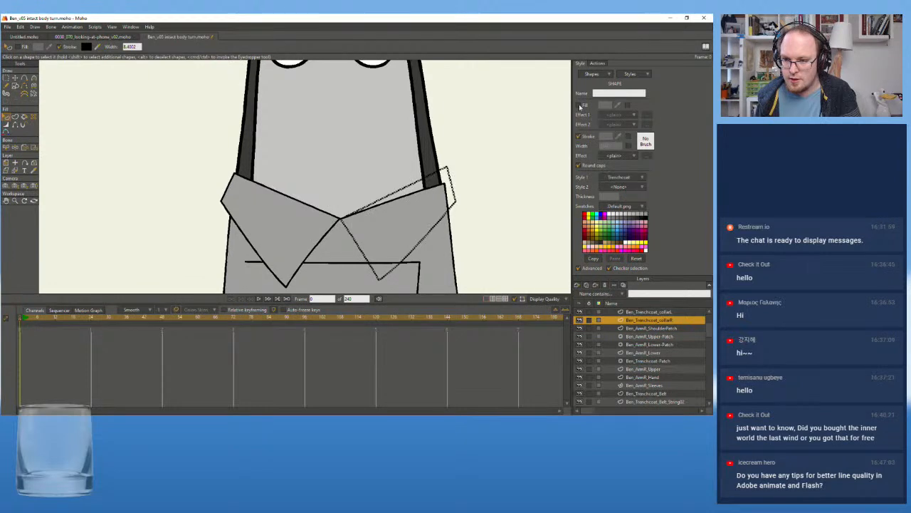
click(500, 163)
Examine Ben's head and rebuilt collar at different zoom levels to compare their line thickness
scroll(425, 169, down, 2)
scroll(425, 169, down, 4)
drag(321, 230, 354, 178)
scroll(354, 180, up, 4)
scroll(405, 197, down, 4)
scroll(405, 198, up, 5)
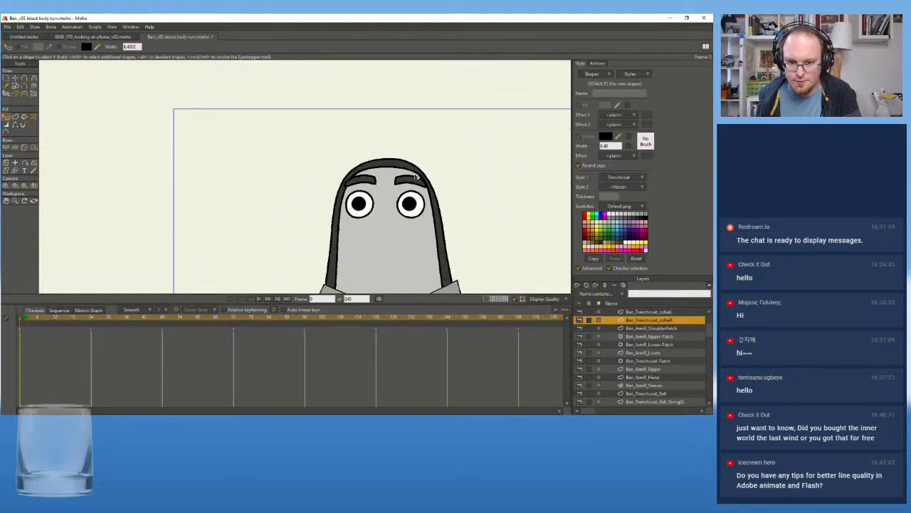
scroll(415, 128, up, 1)
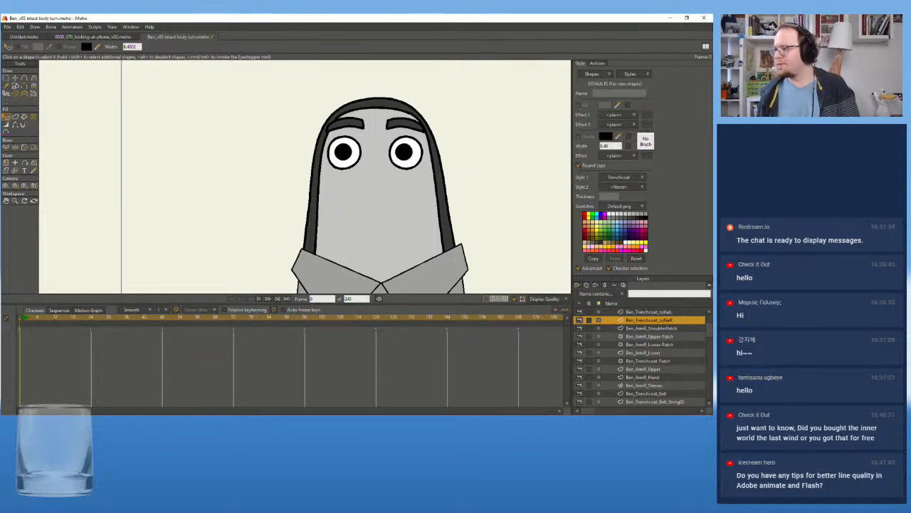
scroll(346, 143, up, 2)
scroll(320, 168, down, 2)
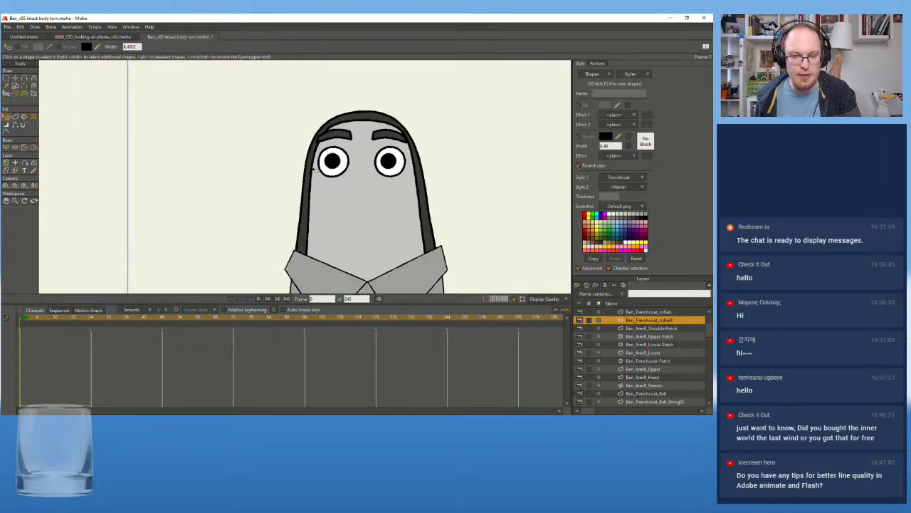
drag(361, 241, 366, 224)
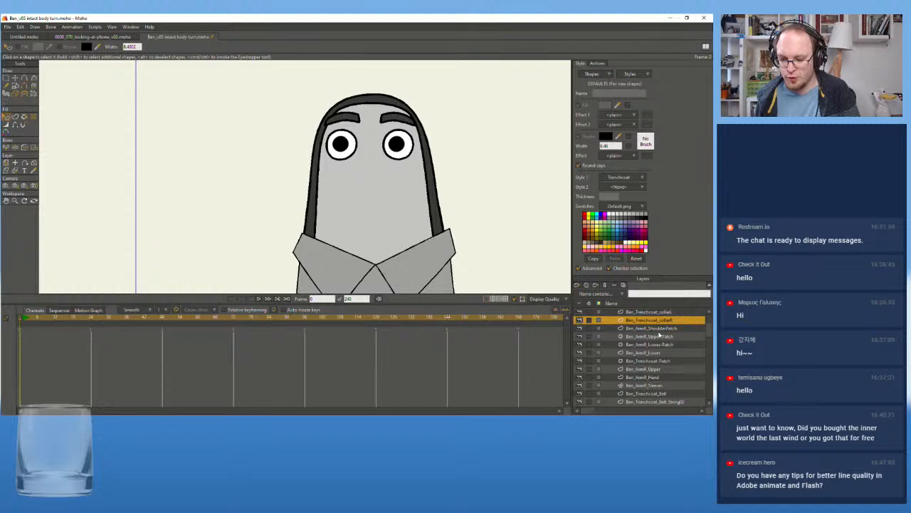
Find the layer holding the light inner area of Ben's body and activate Ben_Body_InnerFill
scroll(661, 344, down, 2)
scroll(662, 344, down, 3)
scroll(662, 346, down, 6)
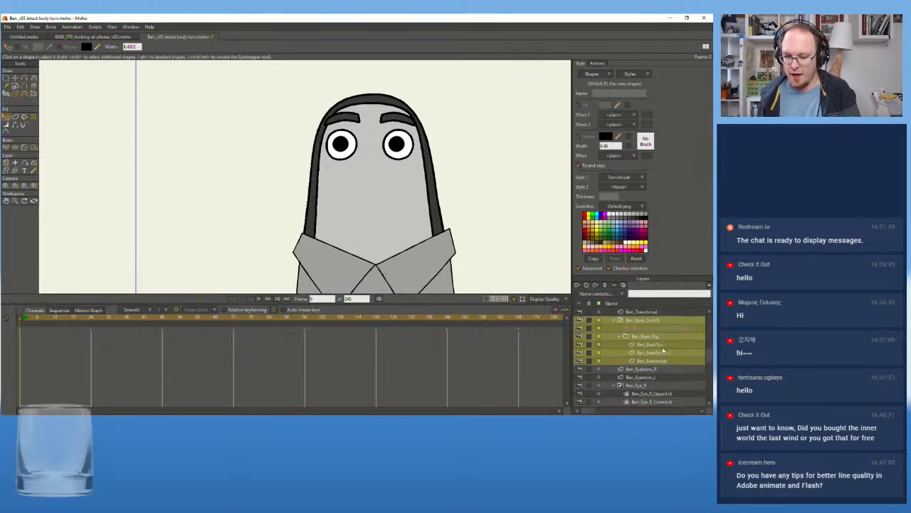
scroll(663, 354, down, 1)
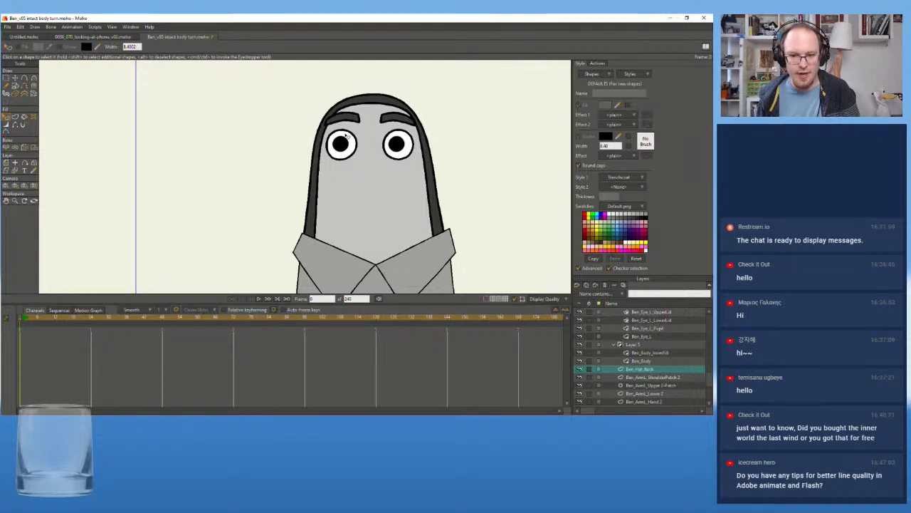
click(15, 170)
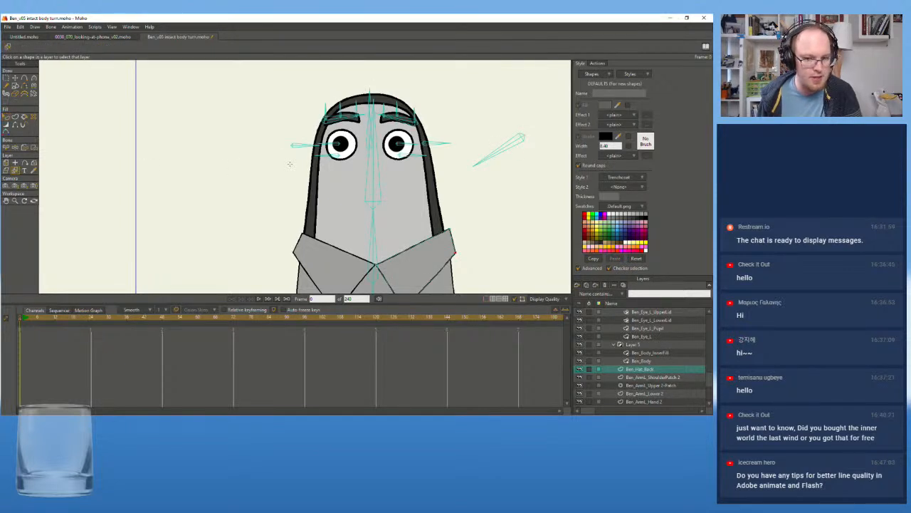
click(317, 174)
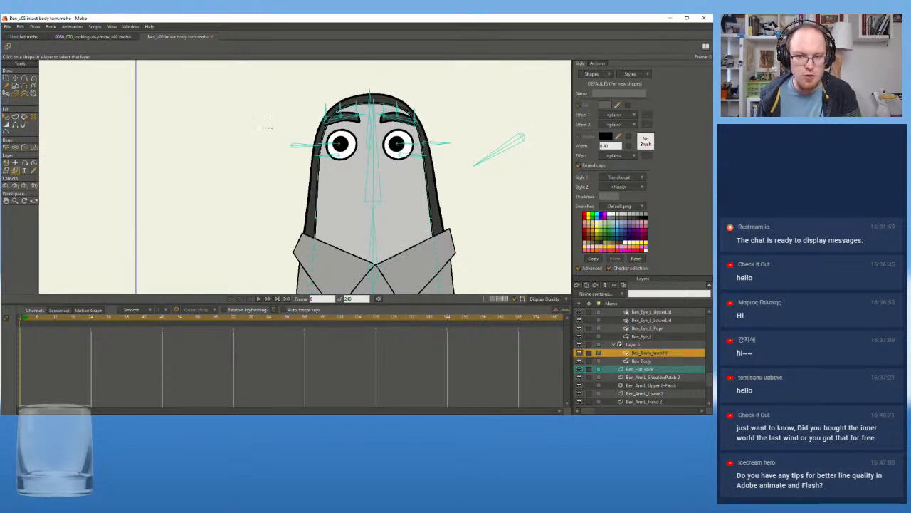
Select the inner body shape on the Ben_Body_InnerFill layer and set its Style 1 to Trenchcoat
scroll(282, 122, up, 3)
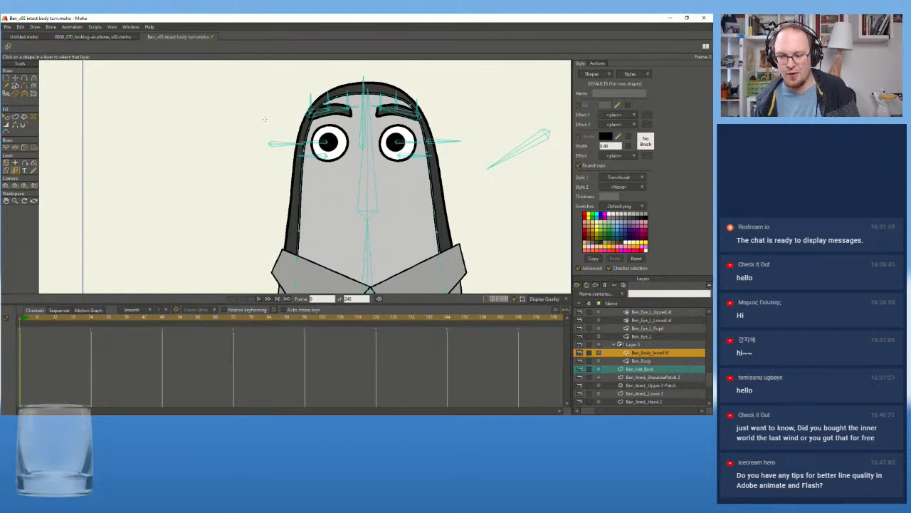
scroll(286, 125, down, 2)
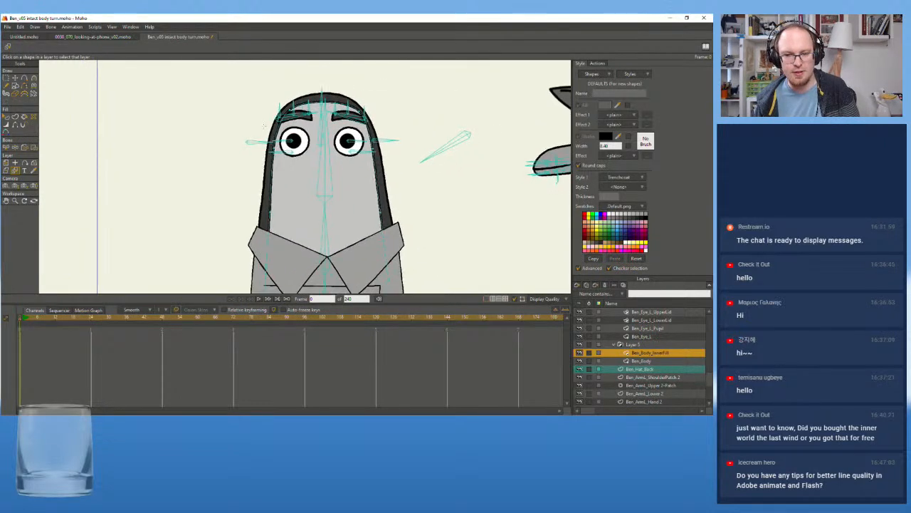
scroll(265, 117, up, 1)
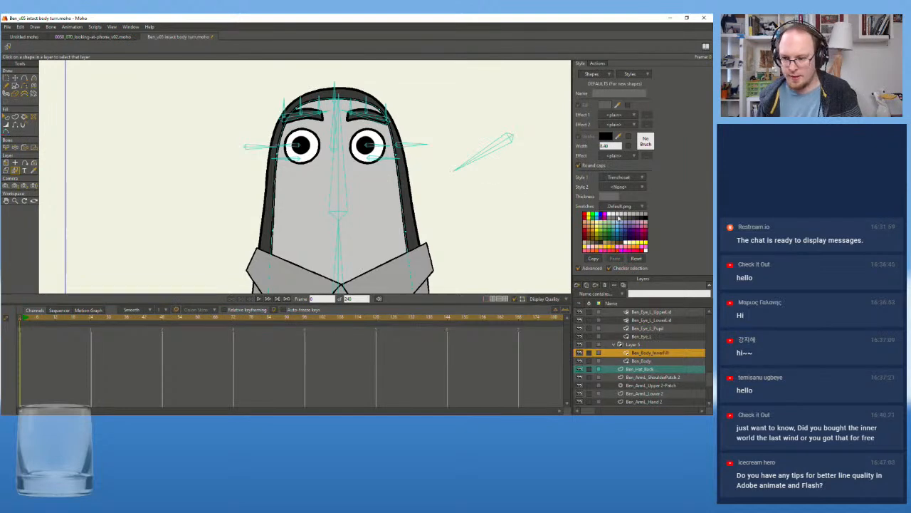
click(6, 117)
click(324, 108)
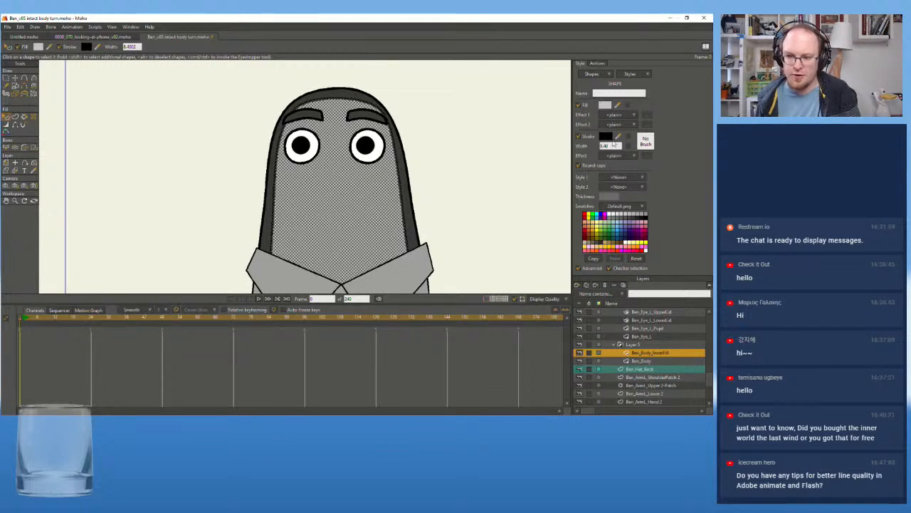
click(639, 178)
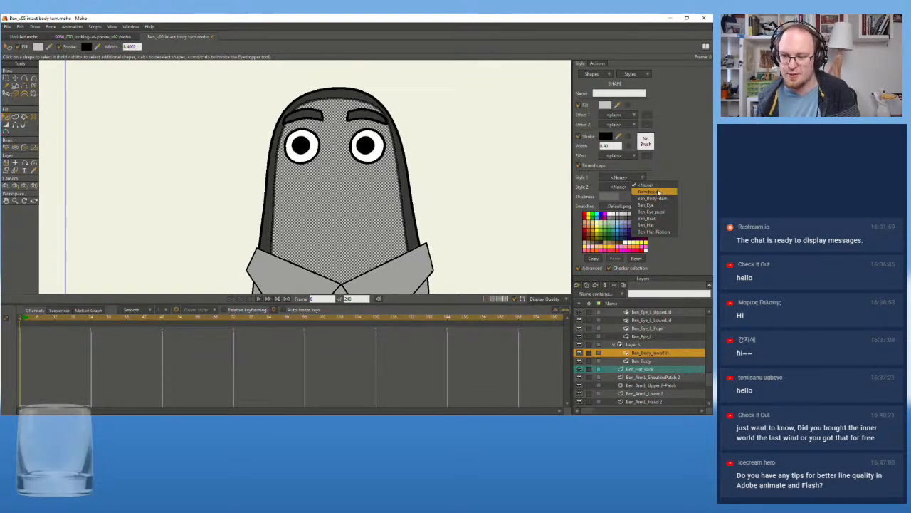
click(656, 192)
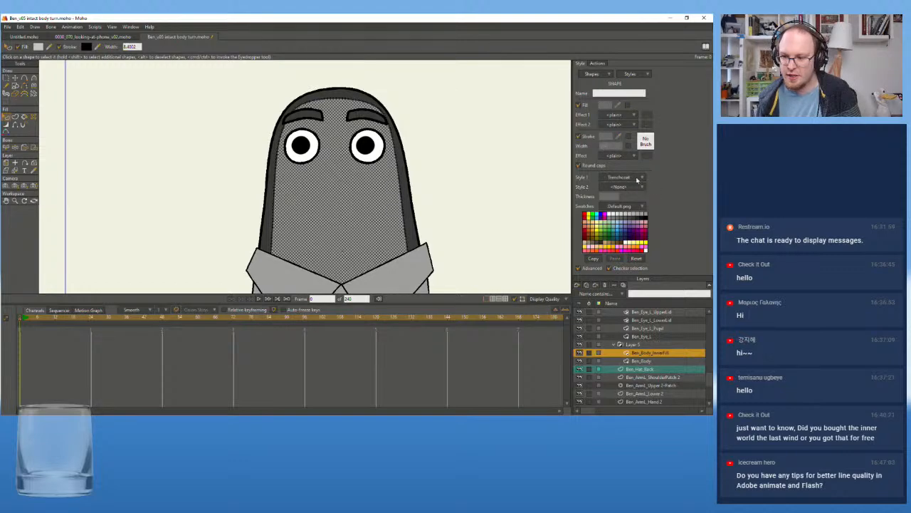
Try Ben_Body-dark as Style 1 on the inner body shape and undo the last two style changes
click(637, 180)
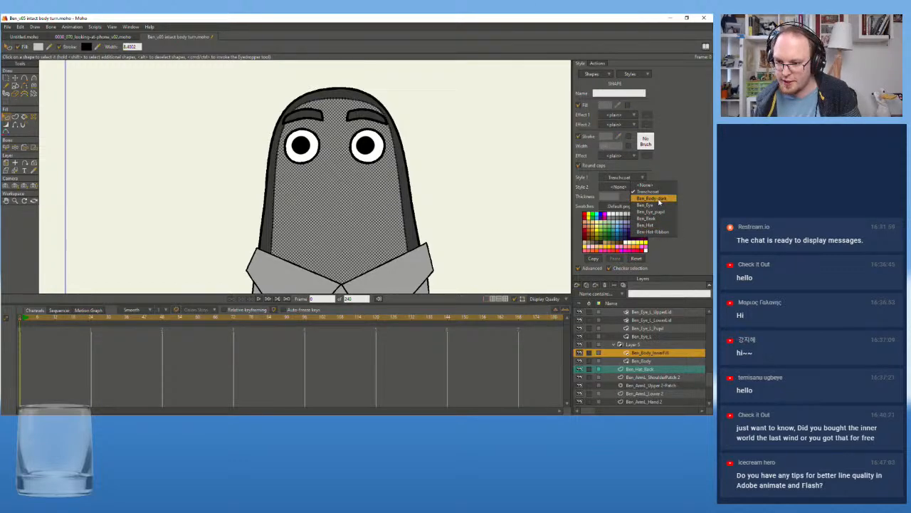
click(659, 200)
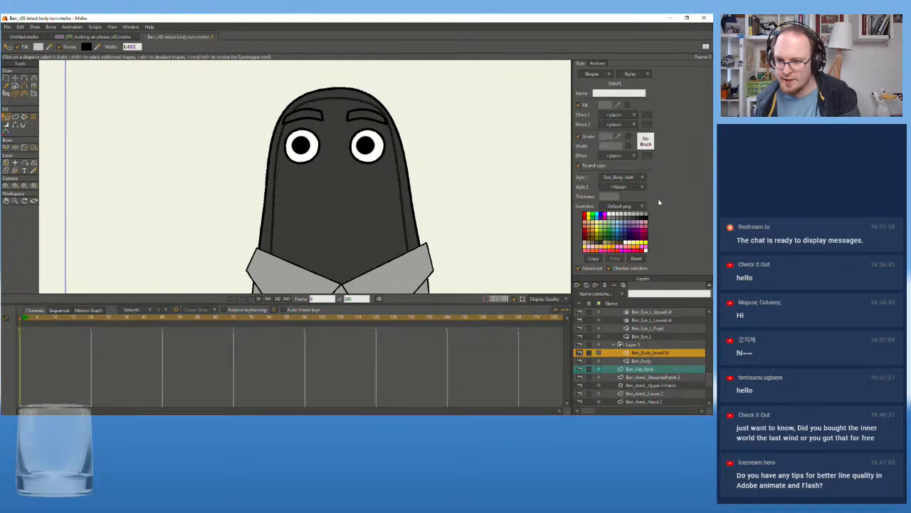
click(643, 76)
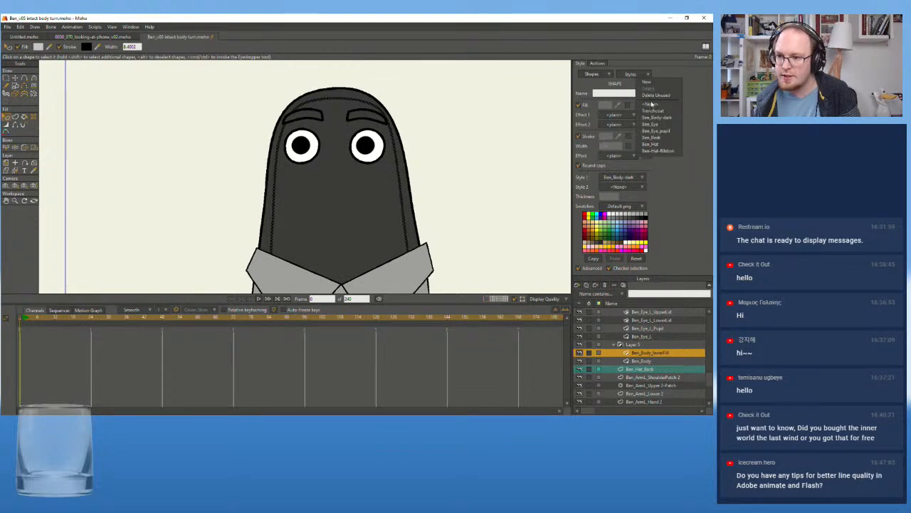
click(442, 178)
key(ctrl+z)
key(ctrl+z)
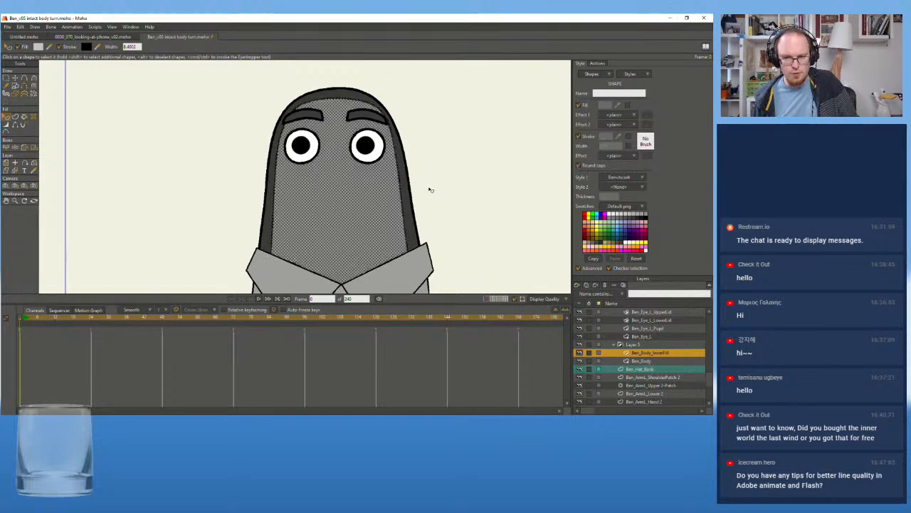
Reselect the inner body shape and inspect the hex code of its fill colour without changing it
click(458, 178)
click(387, 178)
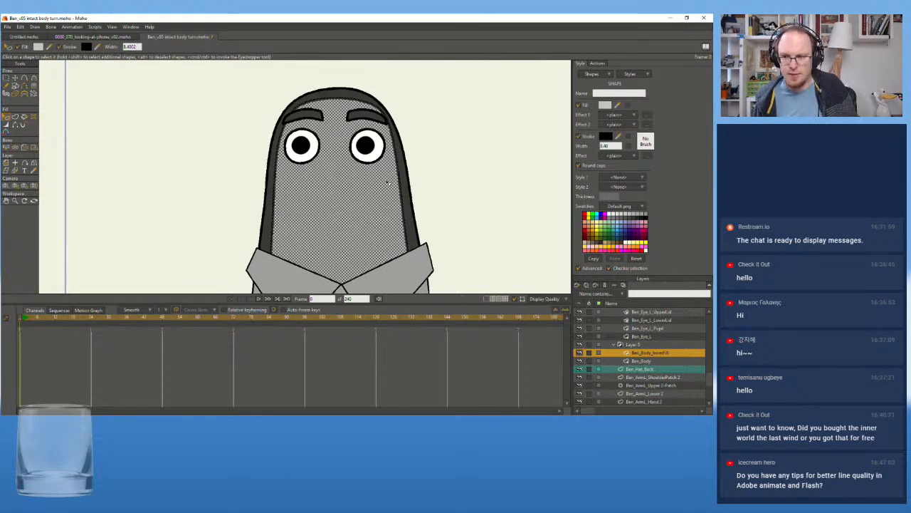
click(609, 105)
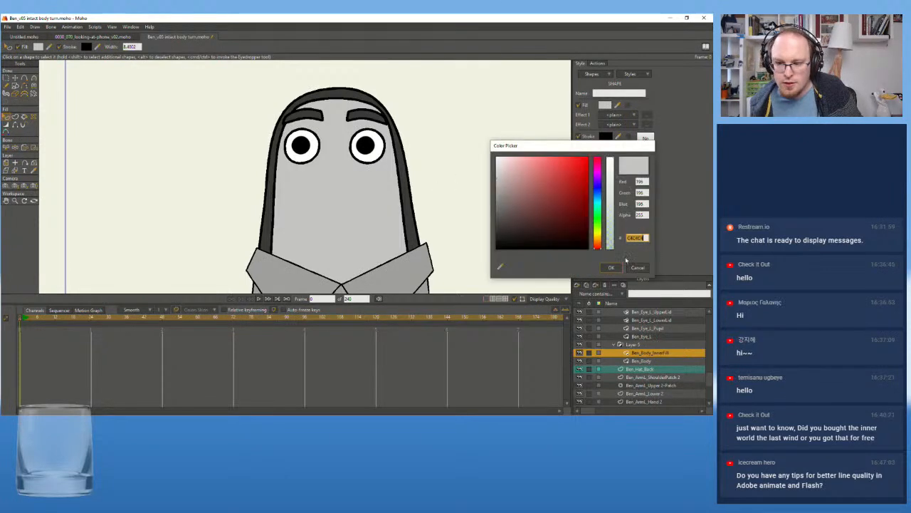
click(646, 237)
drag(646, 237, 619, 239)
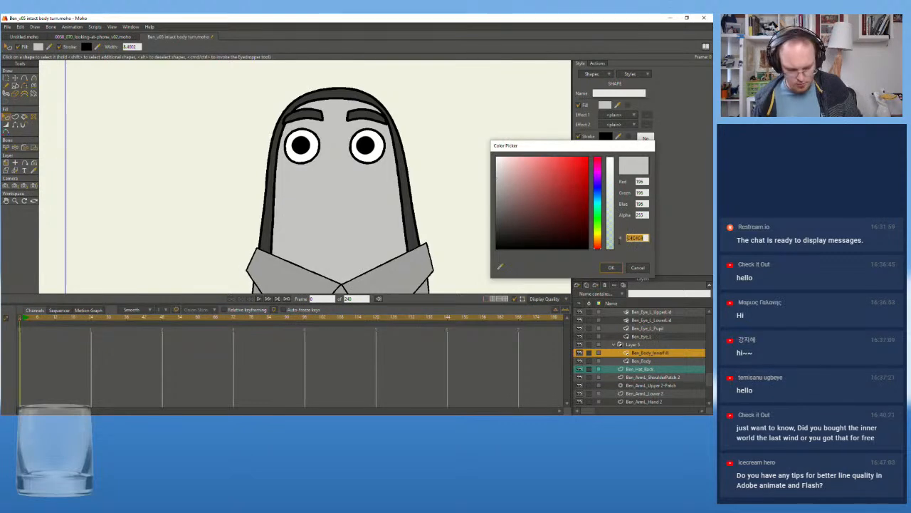
click(638, 268)
Create a new style from the selected inner body shape and name it Ben_body-bright
scroll(429, 228, down, 5)
drag(431, 218, 423, 186)
scroll(423, 185, up, 3)
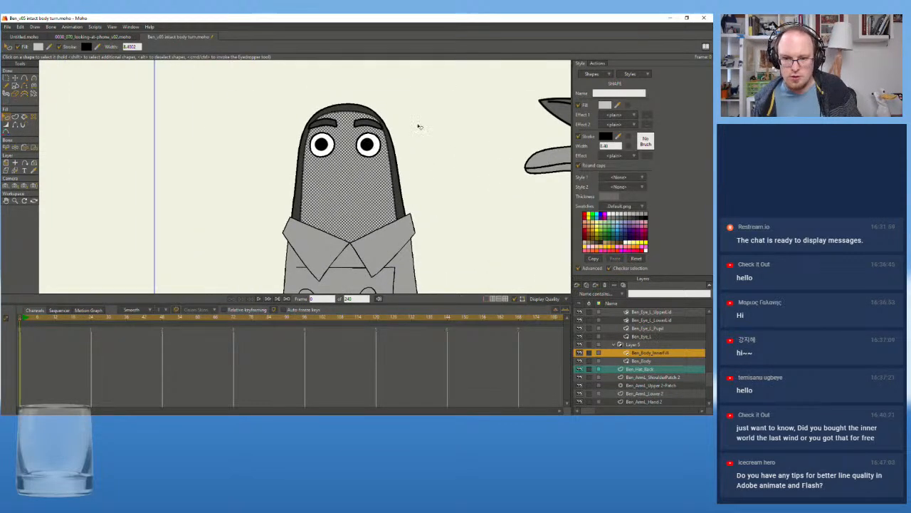
scroll(421, 132, up, 1)
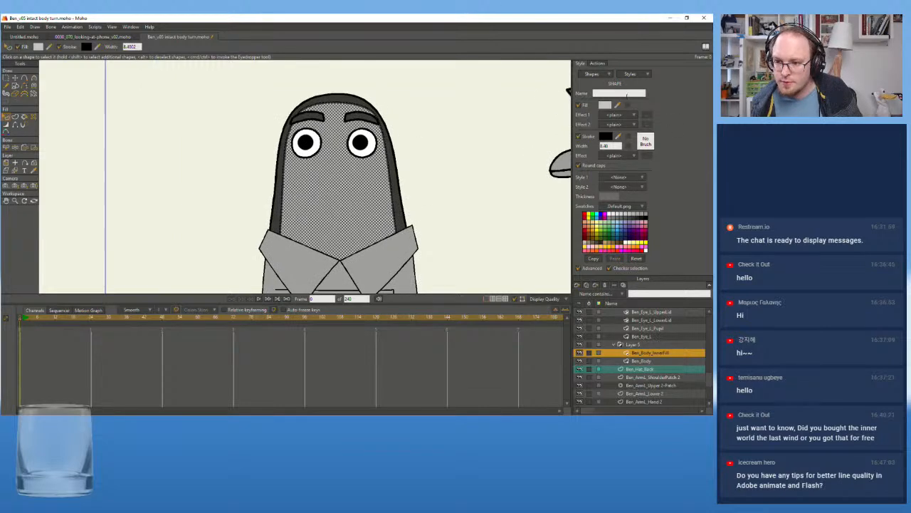
click(647, 74)
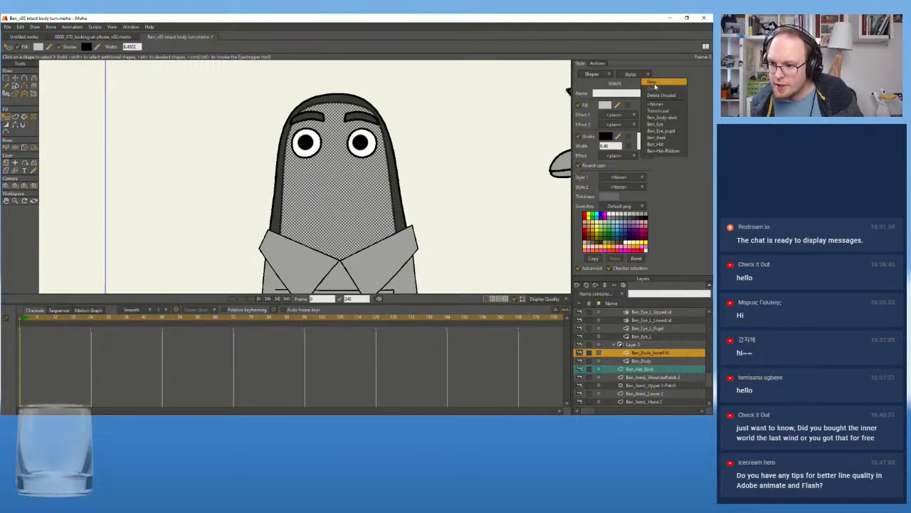
click(655, 84)
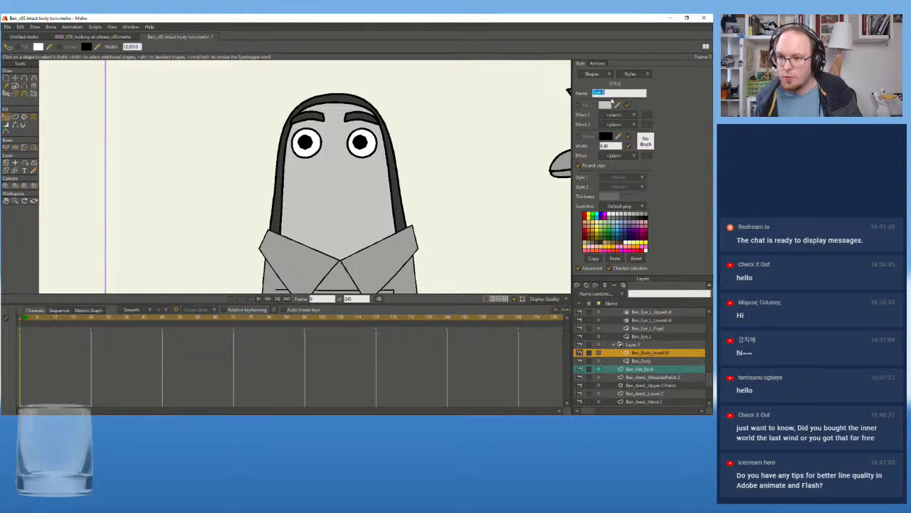
text(Ben_)
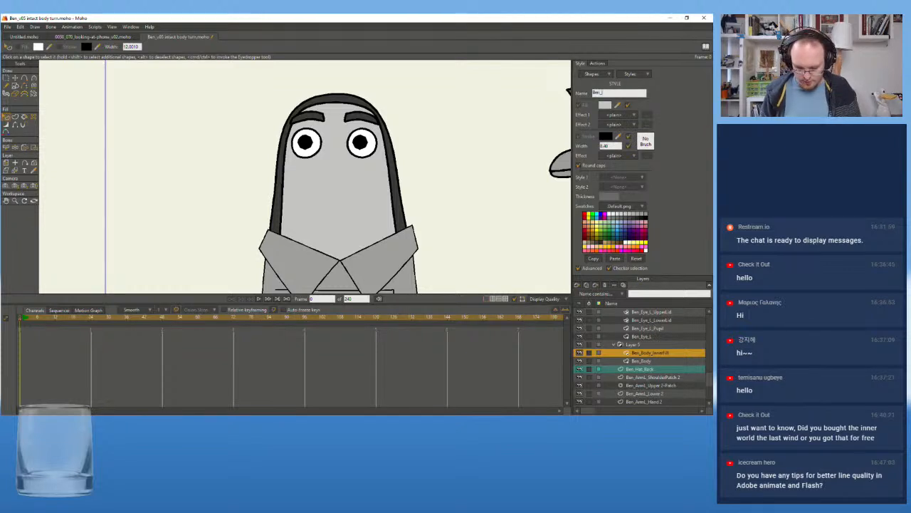
text(body)
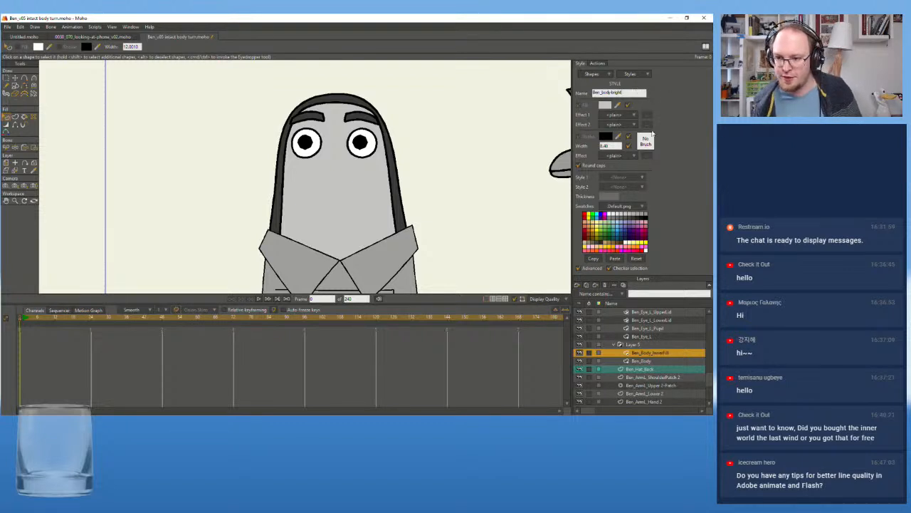
Examine the line thickness of Ben's head, collar and upper coat at different zoom levels
click(618, 145)
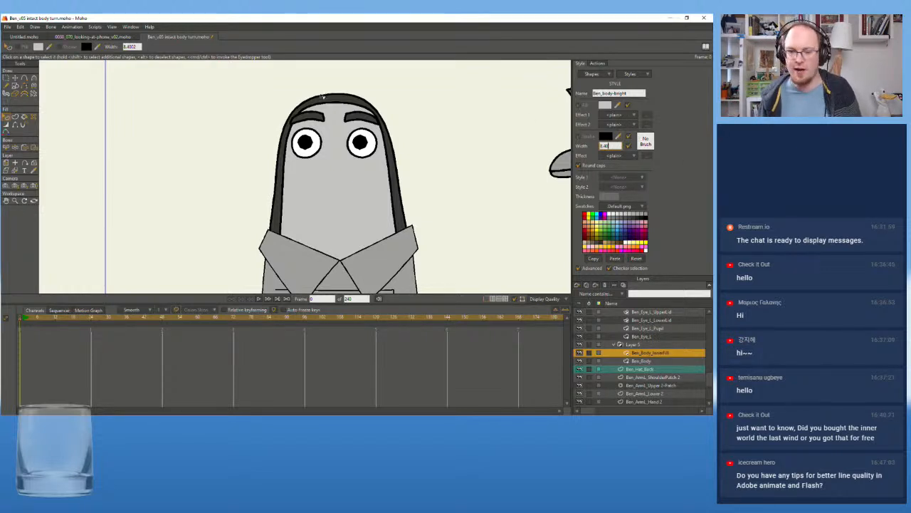
scroll(321, 195, up, 1)
drag(323, 199, 375, 169)
scroll(344, 158, down, 1)
scroll(386, 171, up, 1)
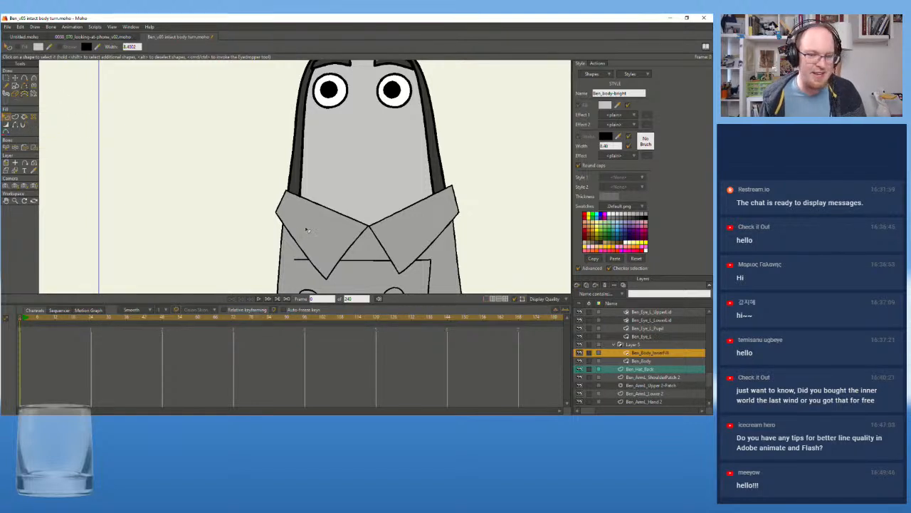
scroll(302, 225, down, 2)
drag(316, 217, 313, 197)
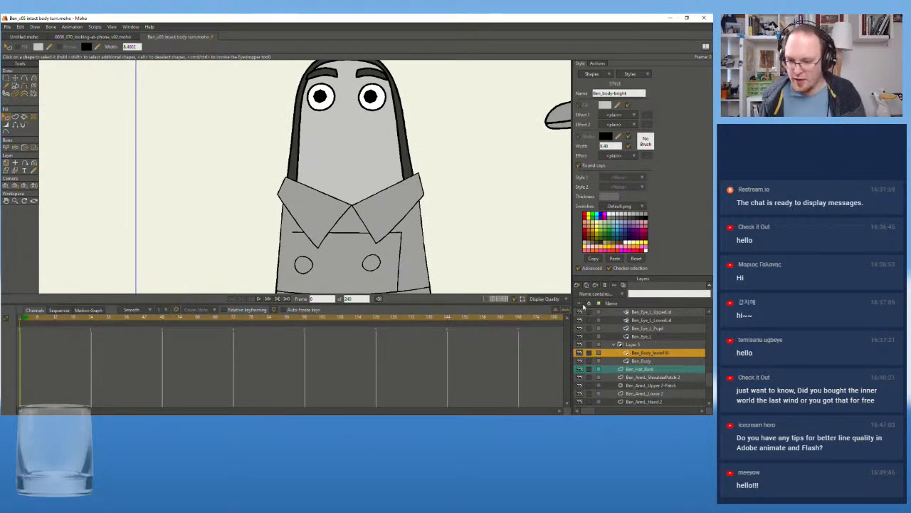
Activate the Ben_Hat_Back layer and inspect the whole upper figure and Ben's head outline from near and far
click(656, 378)
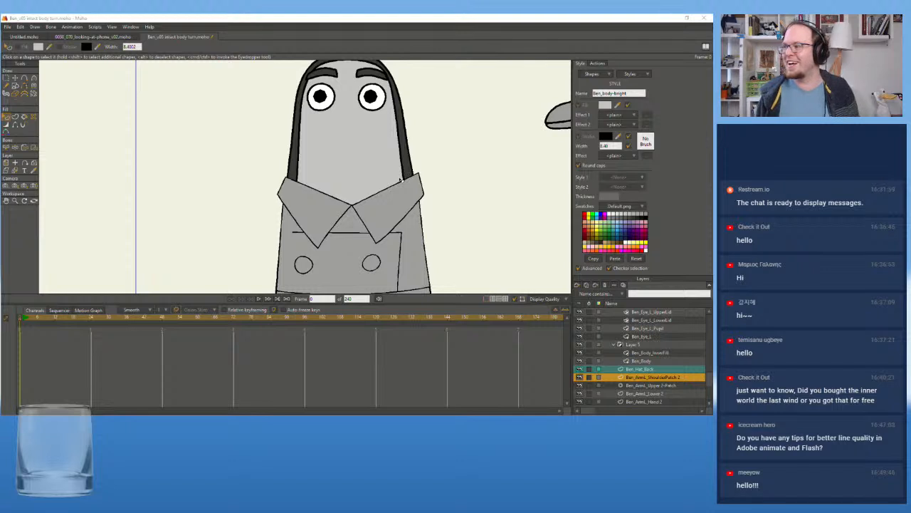
scroll(661, 371, down, 2)
scroll(666, 383, up, 2)
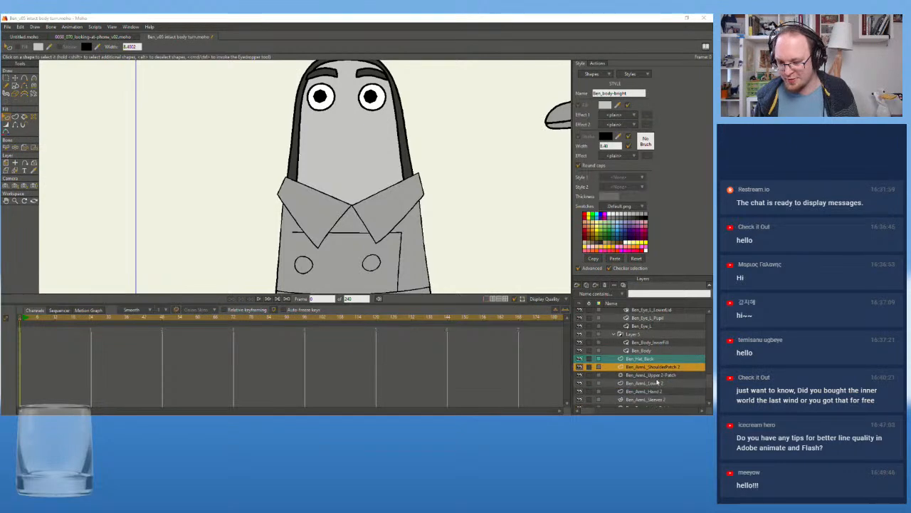
click(646, 360)
click(649, 368)
click(646, 359)
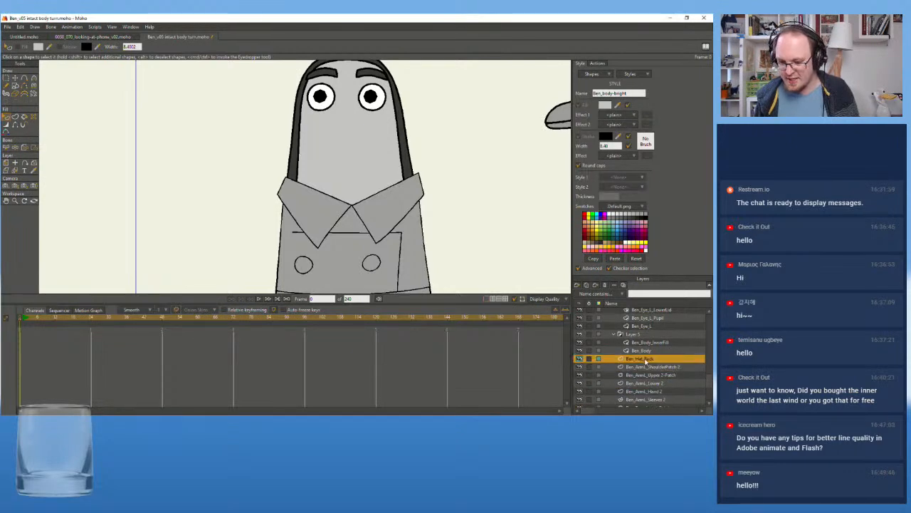
scroll(286, 119, down, 3)
drag(283, 119, 289, 136)
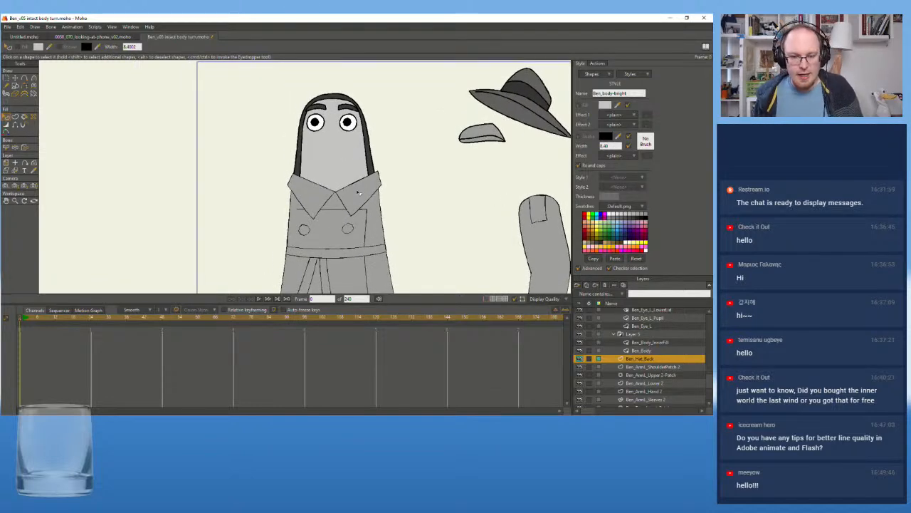
scroll(313, 216, up, 1)
drag(334, 141, 335, 204)
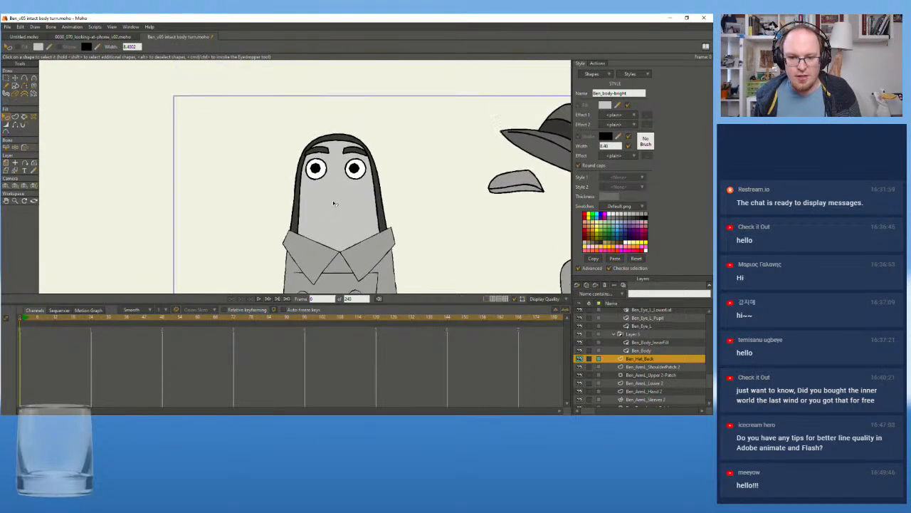
scroll(340, 155, up, 2)
scroll(340, 156, up, 1)
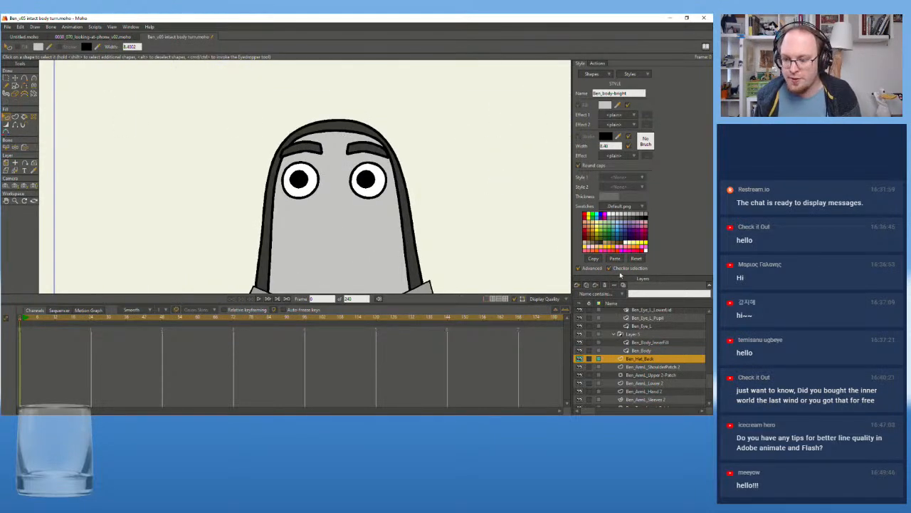
scroll(650, 368, down, 1)
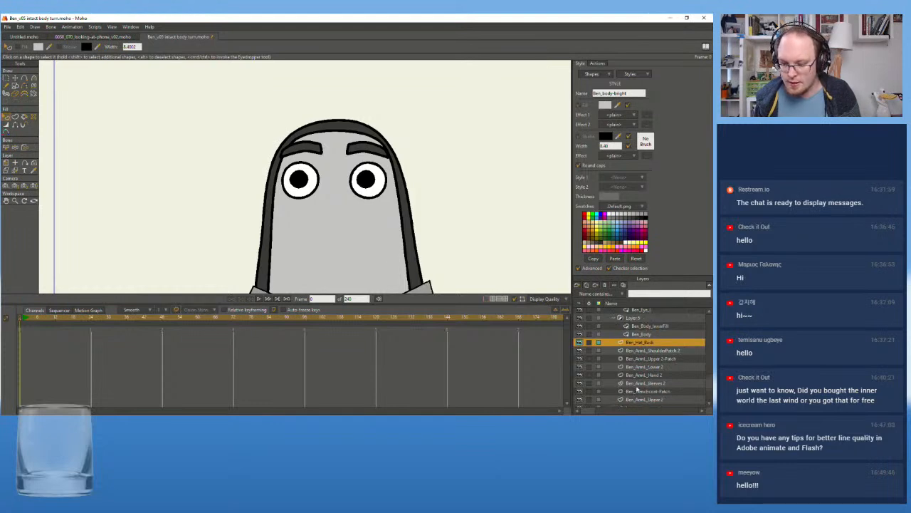
Activate Ben_Body_InnerFill by picking its shape on the canvas and set the Ben_body-bright style's stroke width to 5
click(15, 171)
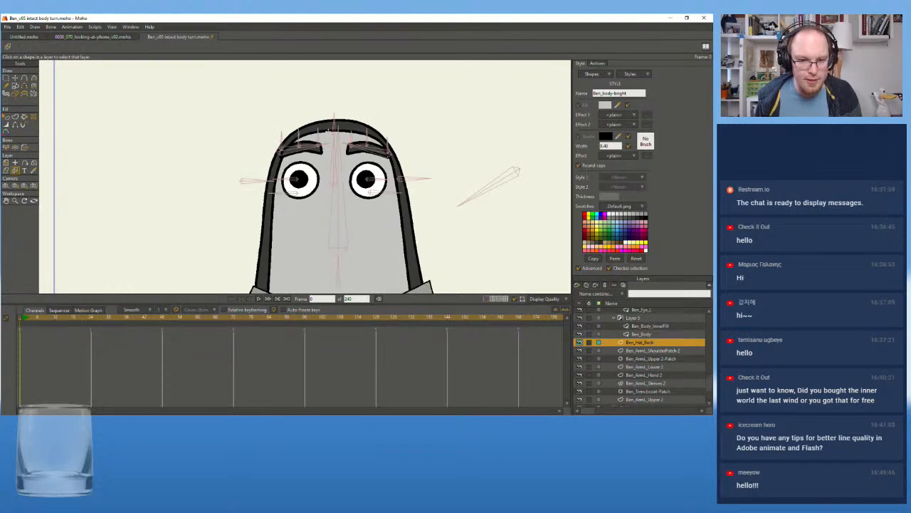
click(329, 131)
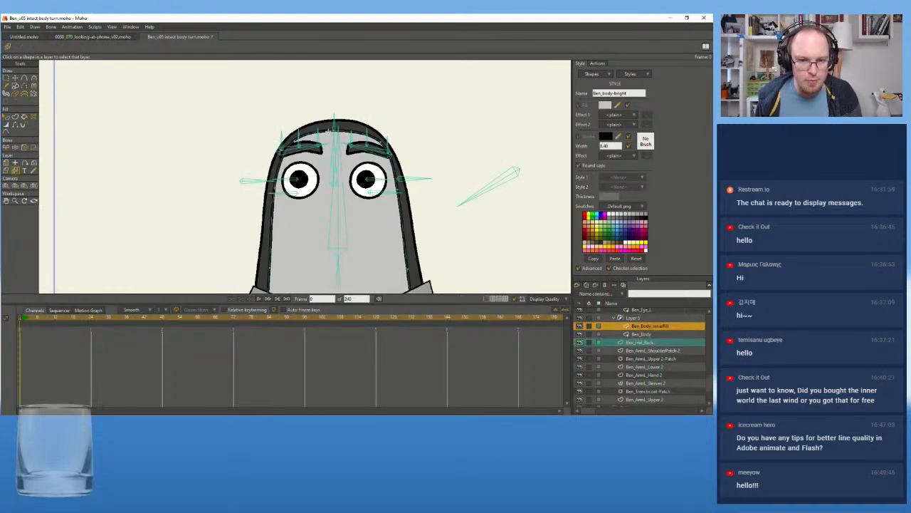
click(604, 145)
key(BackSpace)
text(1)
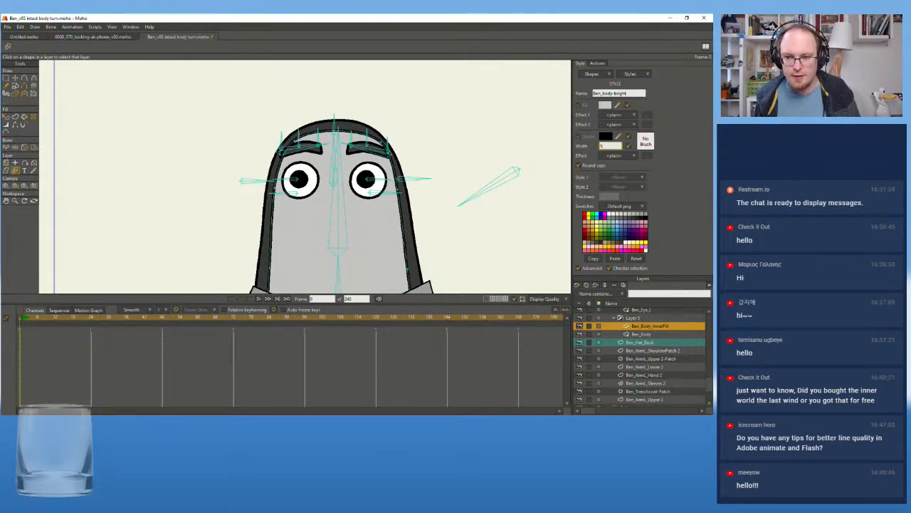
click(636, 93)
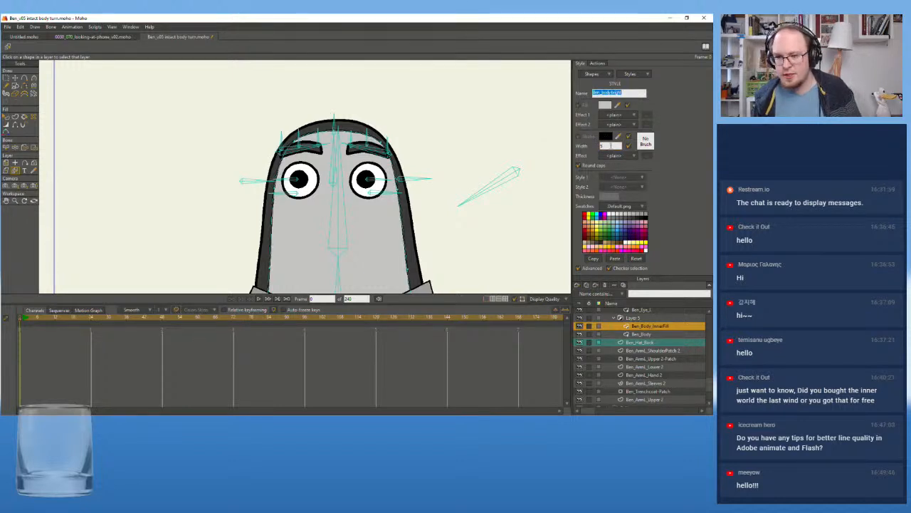
click(608, 145)
Compare the outline of Ben's inner body with the collar and coat lines at different zoom levels
scroll(299, 177, down, 1)
scroll(259, 142, up, 1)
drag(259, 142, 250, 115)
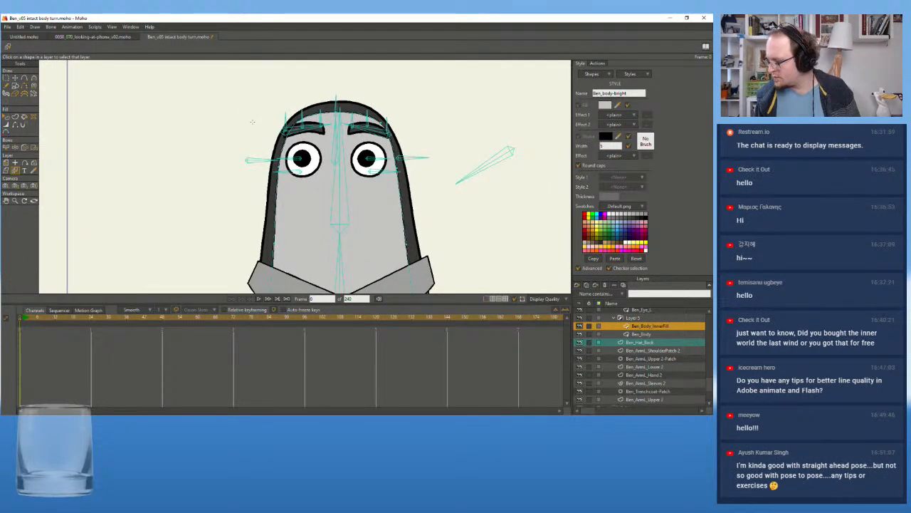
drag(252, 122, 258, 50)
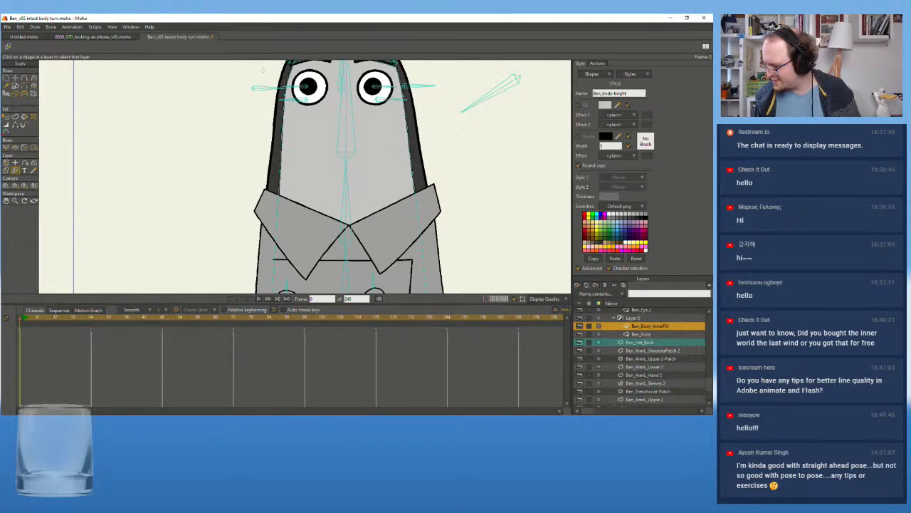
scroll(262, 70, down, 2)
drag(258, 93, 279, 148)
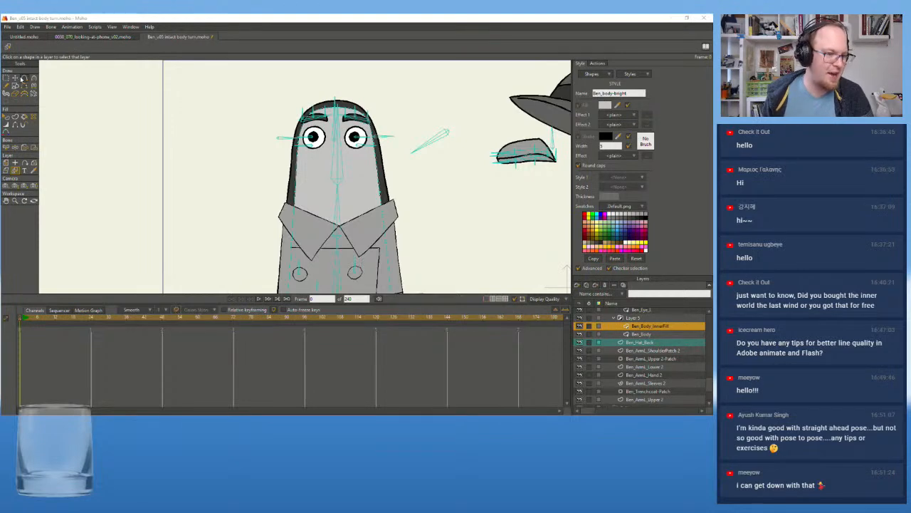
scroll(231, 112, up, 2)
drag(231, 112, 208, 131)
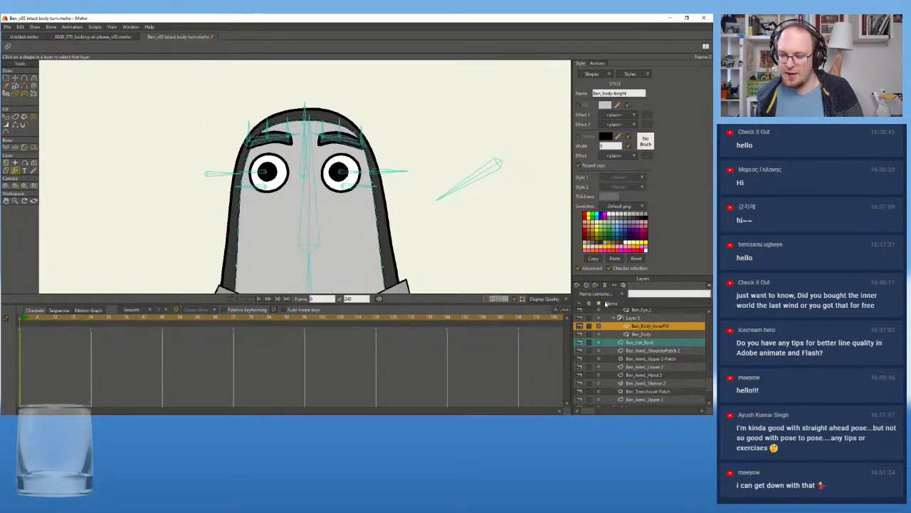
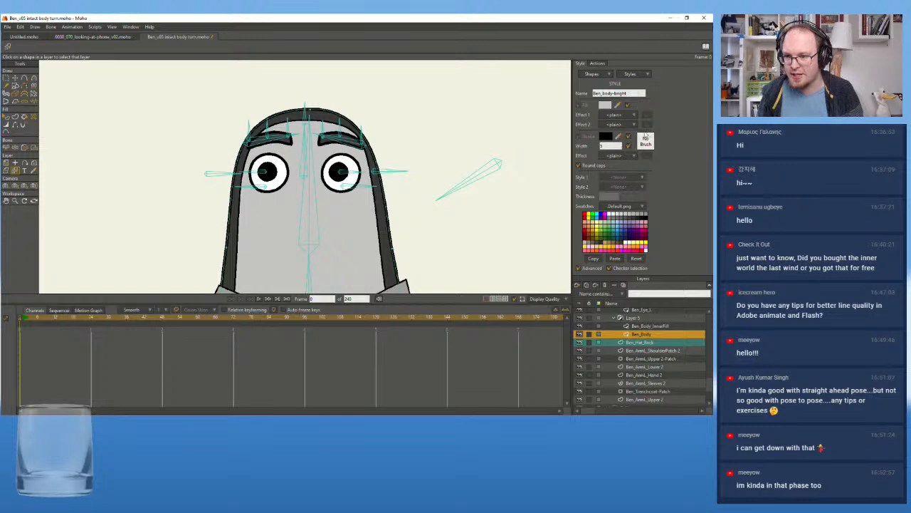
Select the dark Body shape in the Ben_Body layer and assign it Ben_Body-dark as Style 1
click(6, 117)
click(313, 121)
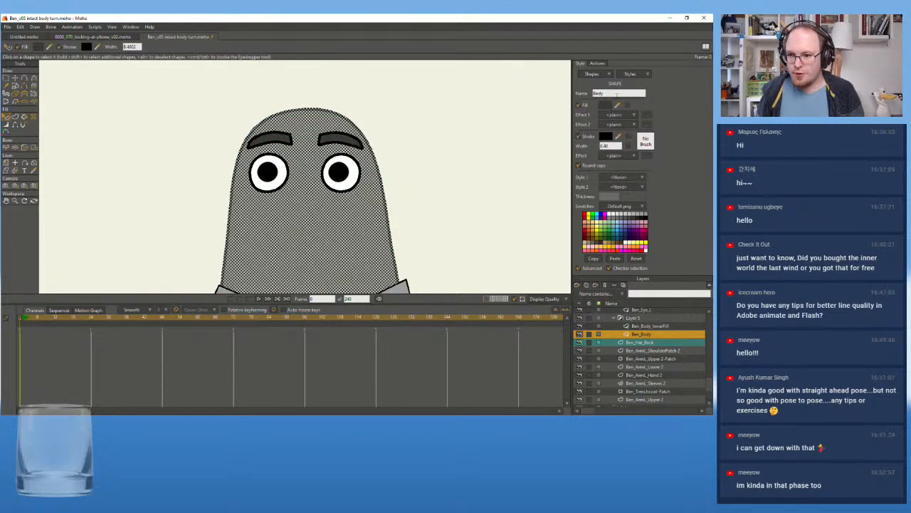
click(638, 74)
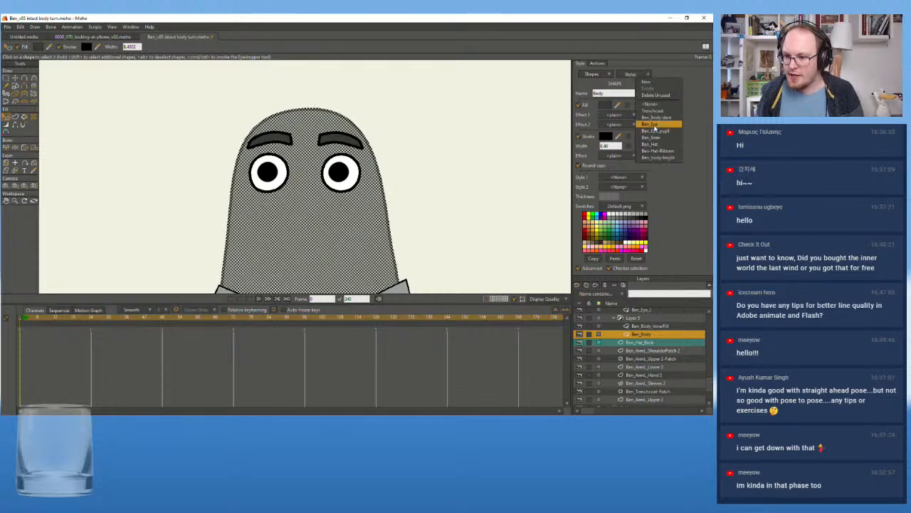
click(665, 158)
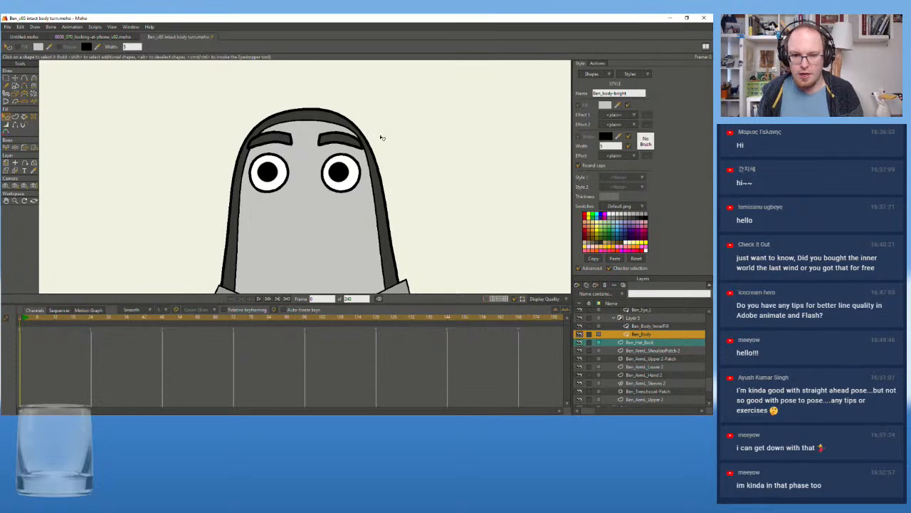
click(338, 122)
click(641, 178)
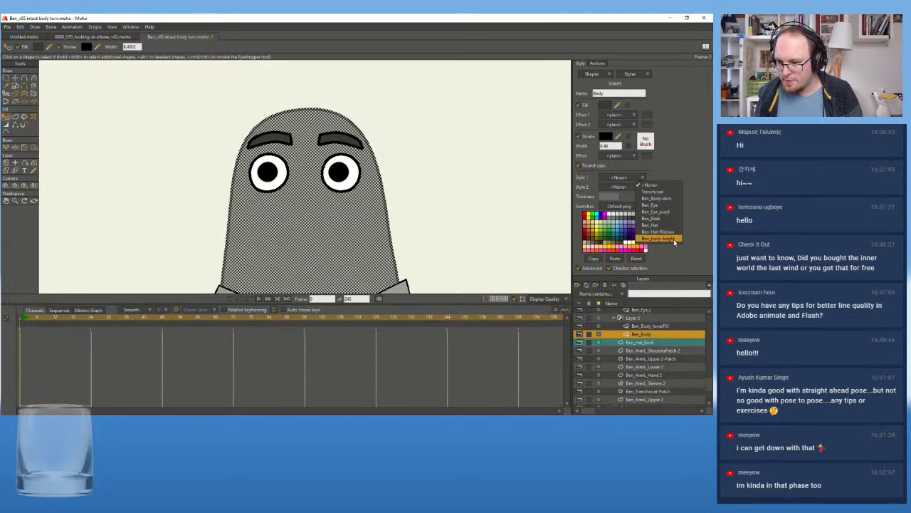
click(665, 199)
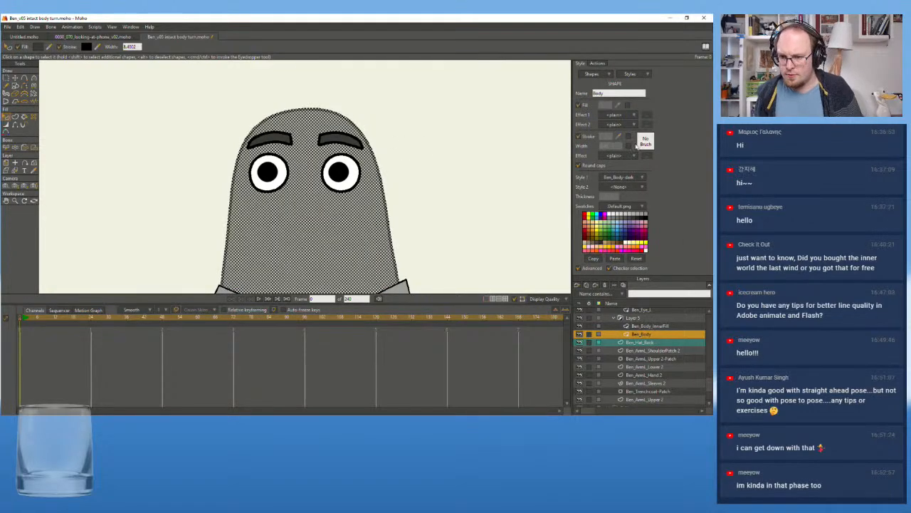
Set the Ben_Body-dark style's stroke width to 5 and check the head outline
click(645, 74)
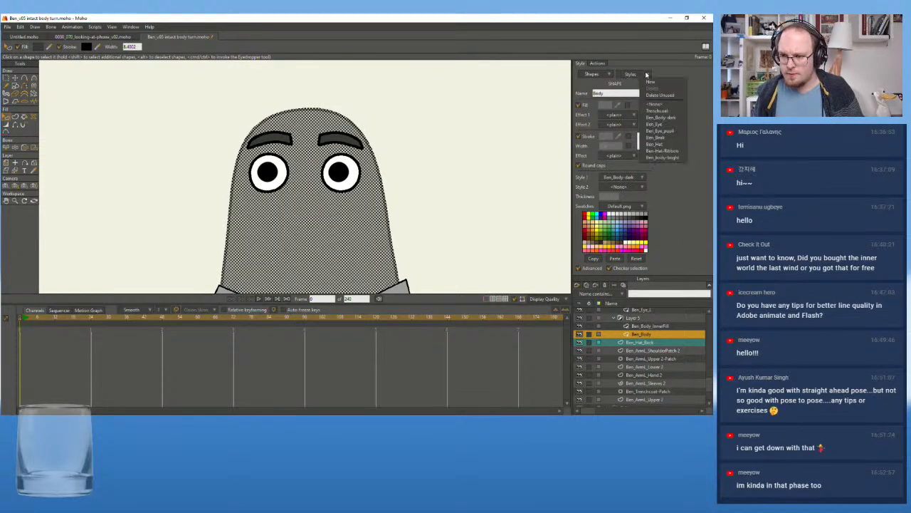
click(669, 118)
drag(618, 146, 570, 146)
text(5)
key(Return)
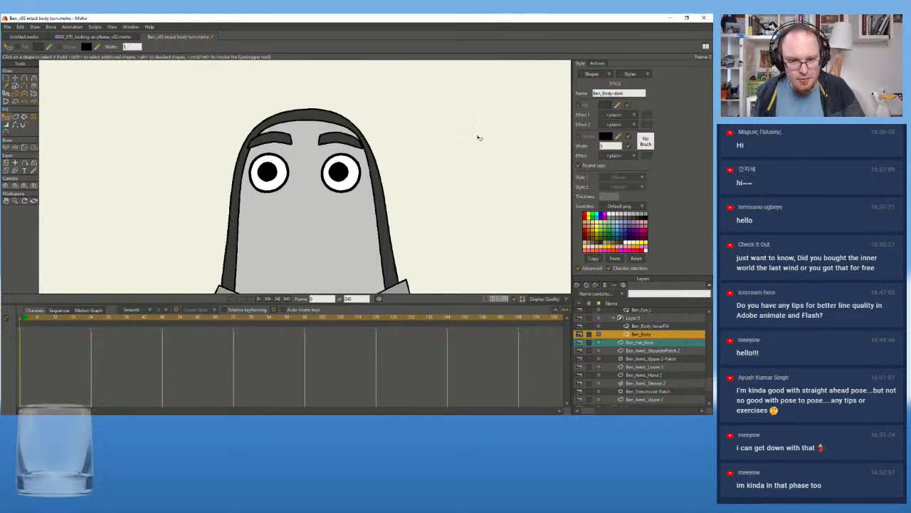
scroll(441, 140, down, 3)
scroll(365, 157, up, 3)
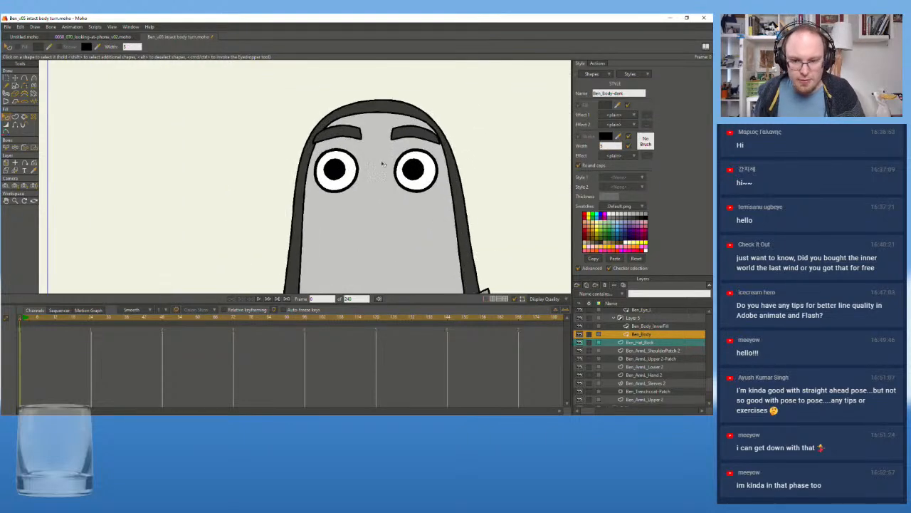
Set the stroke width of the Ben_Eye and Ben_Eye_pupil styles to 5
click(633, 74)
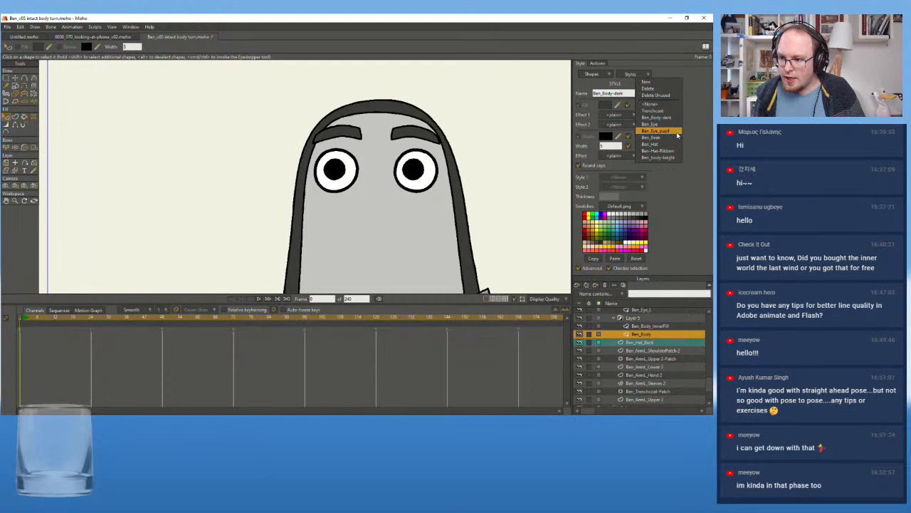
click(652, 124)
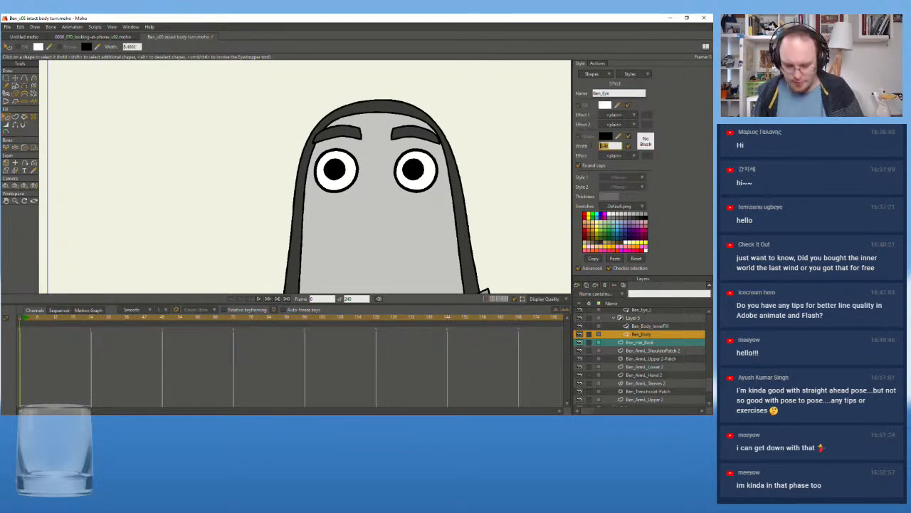
text(5)
key(Return)
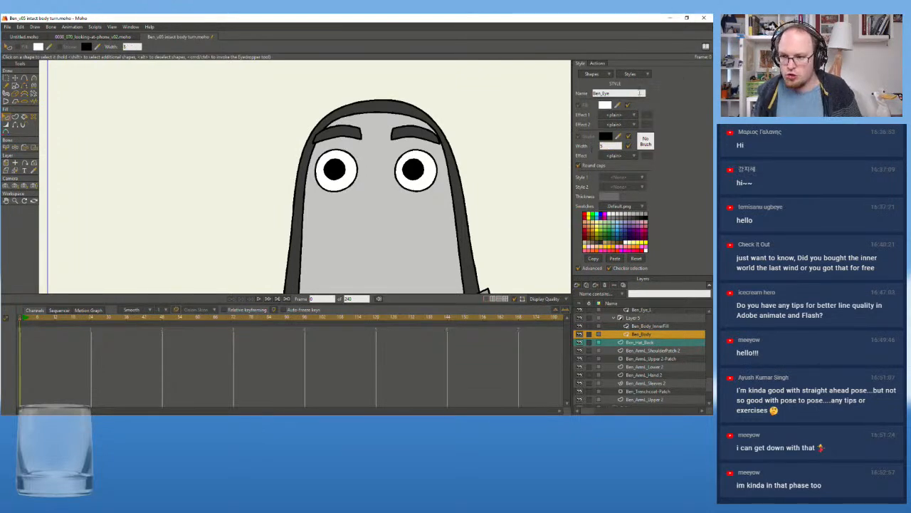
click(633, 74)
click(651, 132)
text(5)
key(Return)
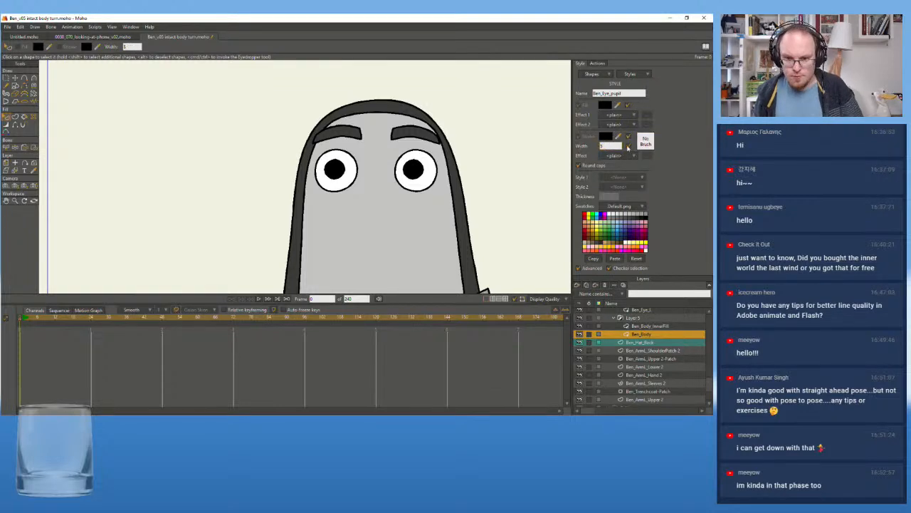
Activate the Ben_ArmL_Upper 2 layer by picking the upper arm of the sleeve on the canvas
scroll(514, 226, down, 3)
drag(456, 210, 393, 139)
drag(434, 246, 201, 181)
drag(389, 180, 337, 151)
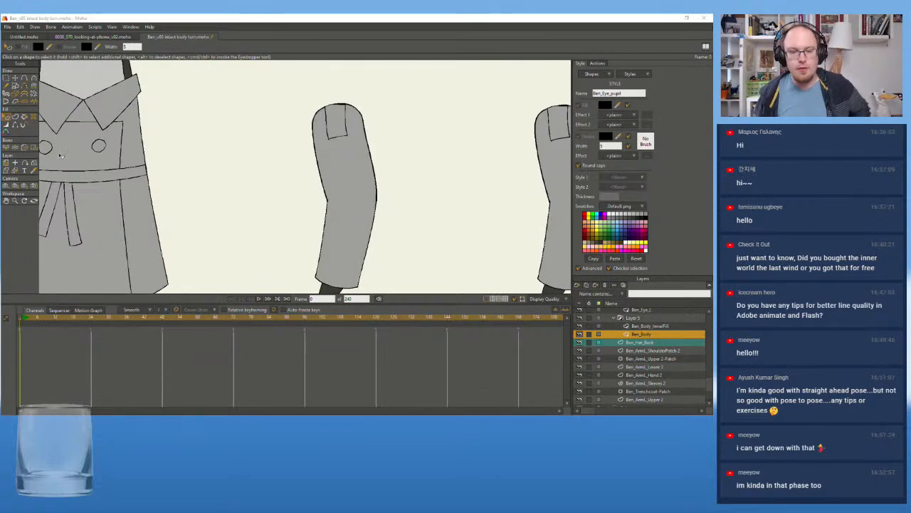
scroll(364, 121, up, 2)
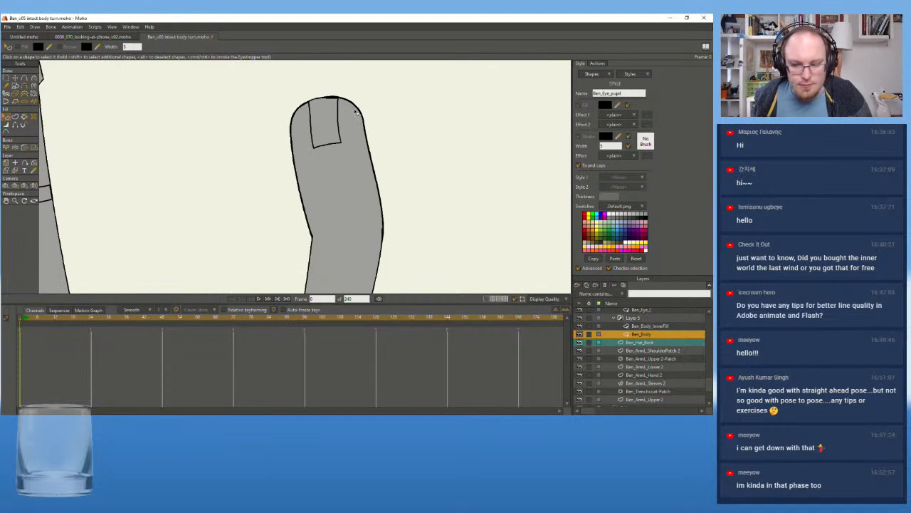
click(646, 327)
click(646, 343)
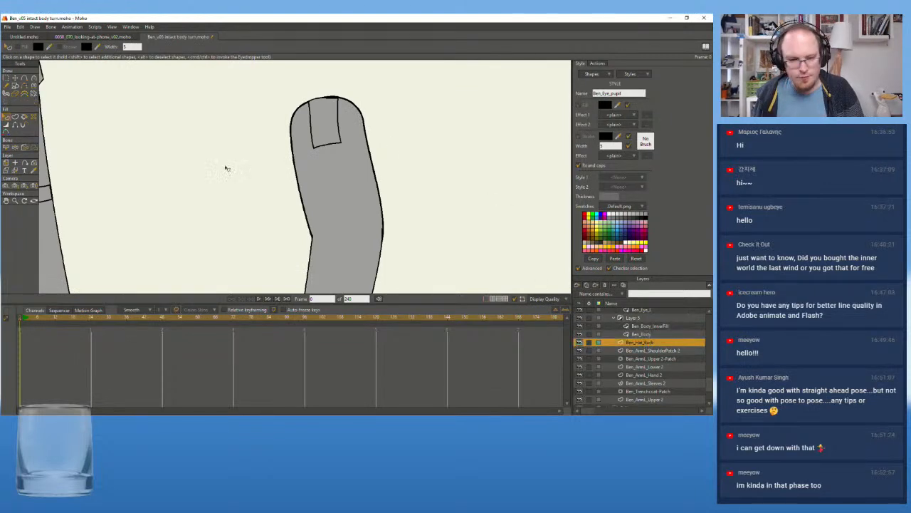
click(6, 163)
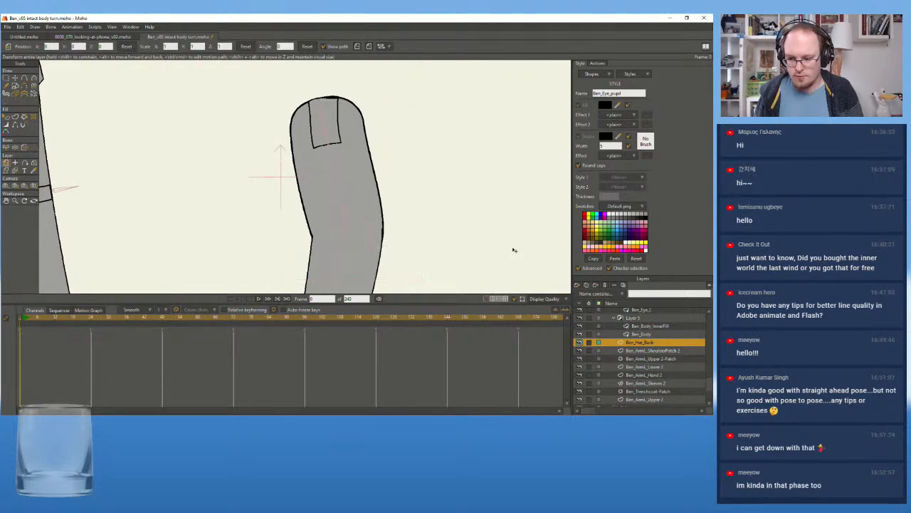
click(655, 392)
scroll(651, 390, down, 2)
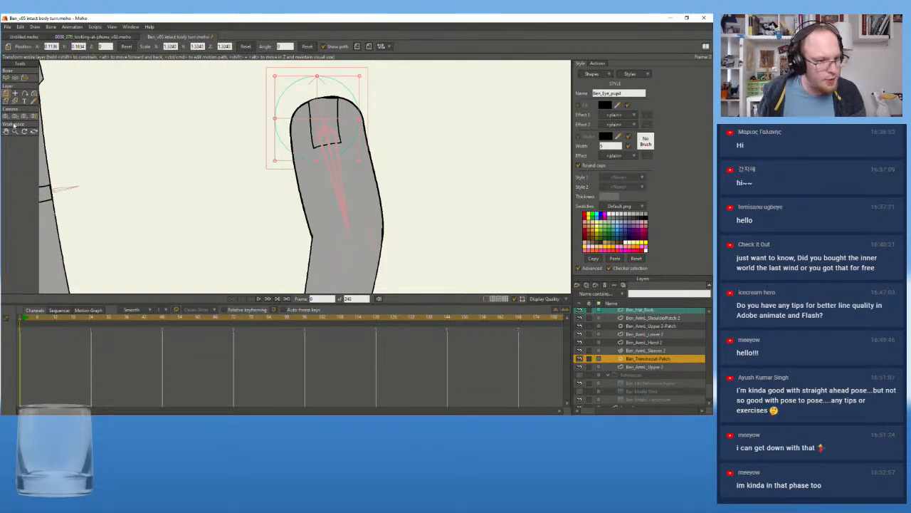
click(14, 101)
click(366, 202)
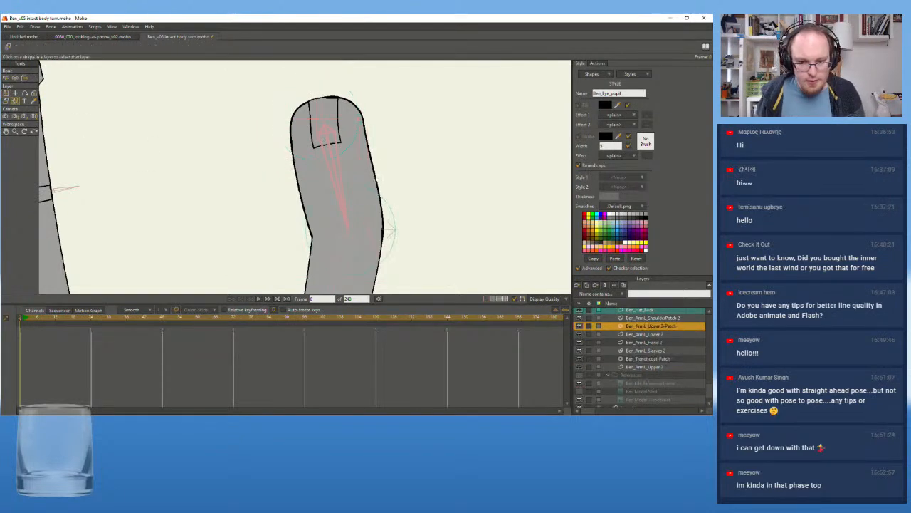
click(368, 164)
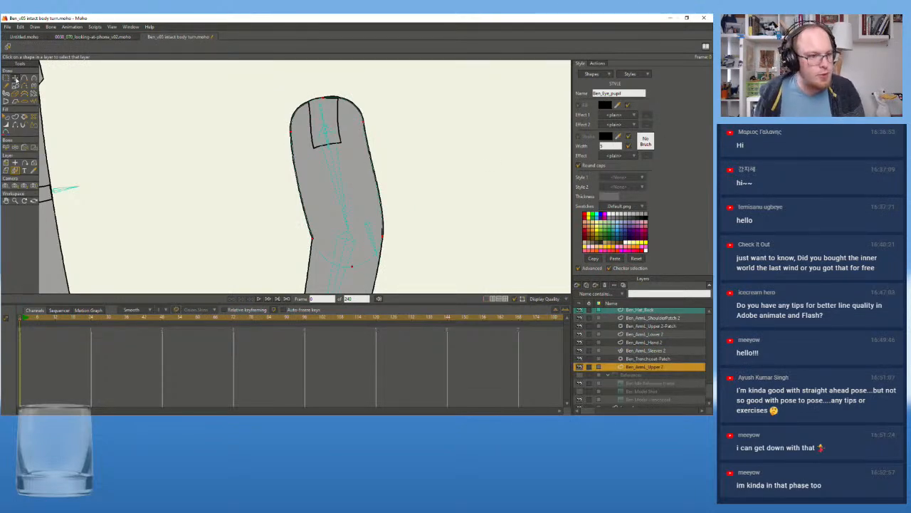
Delete the filled shape of the Ben_ArmL_Upper 2 sleeve and select the outline shape that remains
click(6, 117)
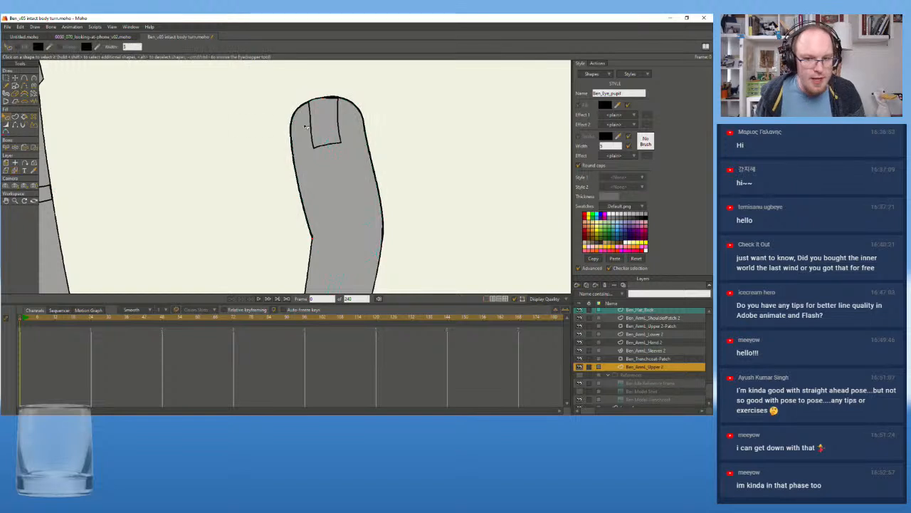
click(365, 146)
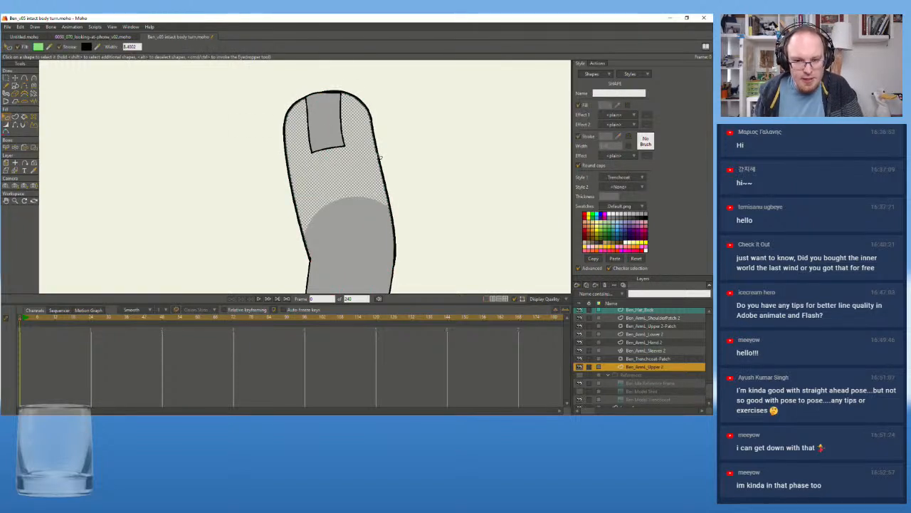
click(379, 157)
click(379, 157)
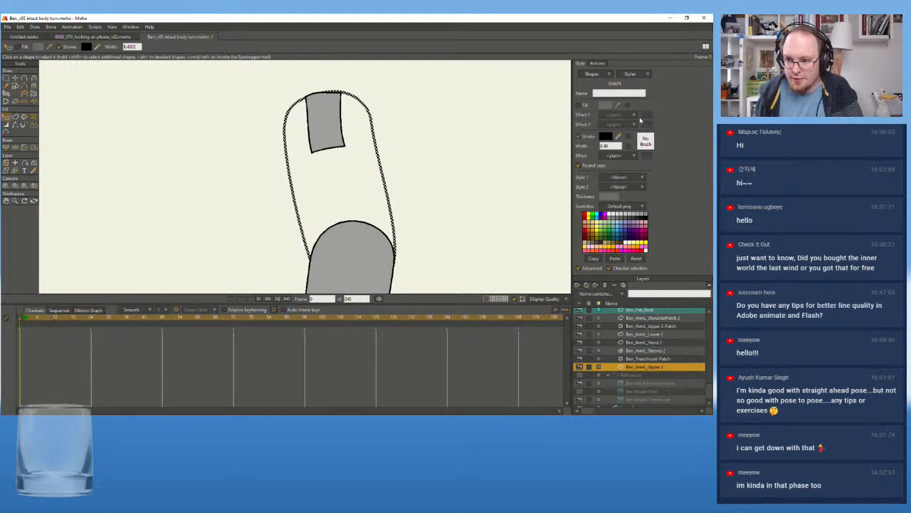
Assign Trenchcoat as Style 1 to the upper arm's outline shape and turn on its fill
click(639, 74)
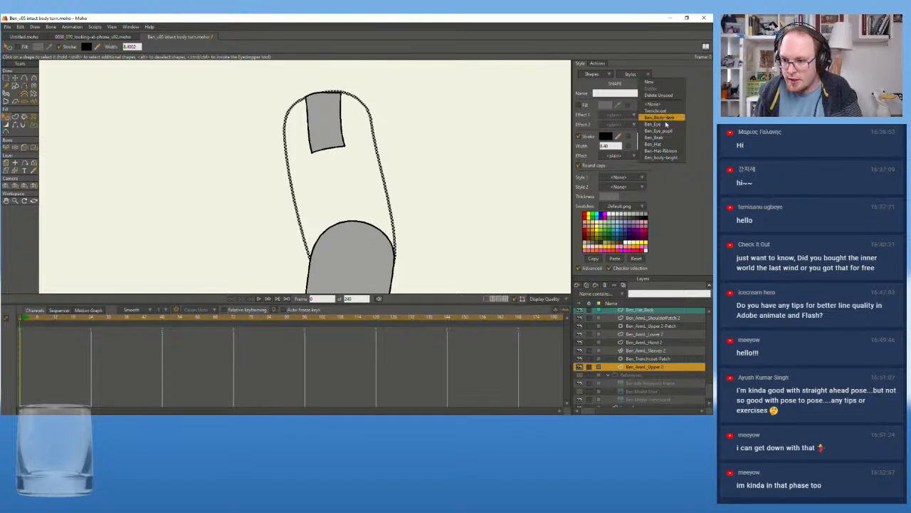
click(666, 149)
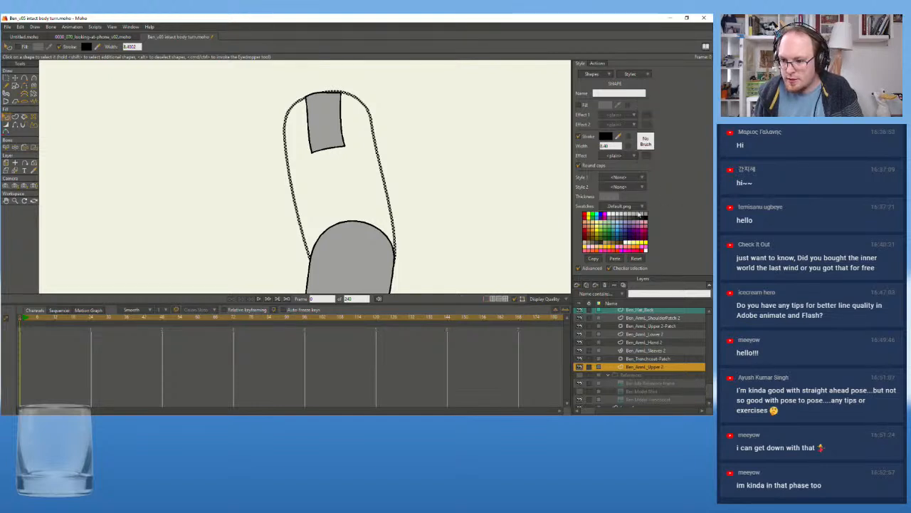
click(637, 177)
click(661, 193)
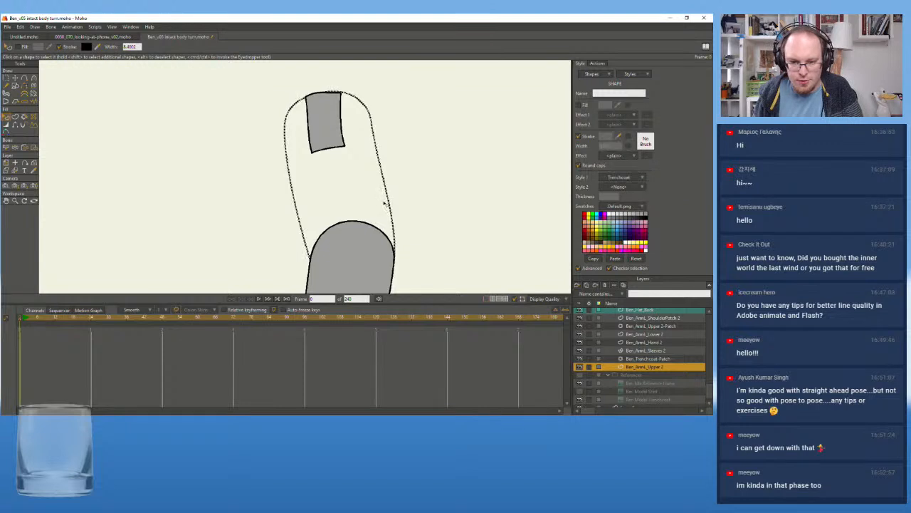
click(579, 106)
click(483, 165)
Compare the outlines of the two separate arms with each other and the coat at different zoom levels
scroll(484, 165, down, 4)
drag(492, 170, 406, 130)
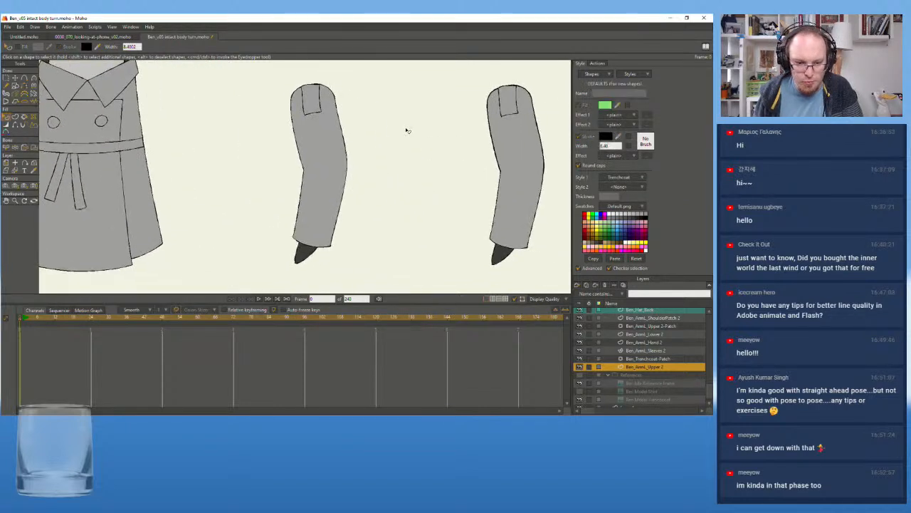
scroll(337, 234, up, 4)
drag(333, 255, 361, 207)
drag(466, 145, 250, 261)
drag(319, 148, 257, 244)
drag(324, 182, 302, 169)
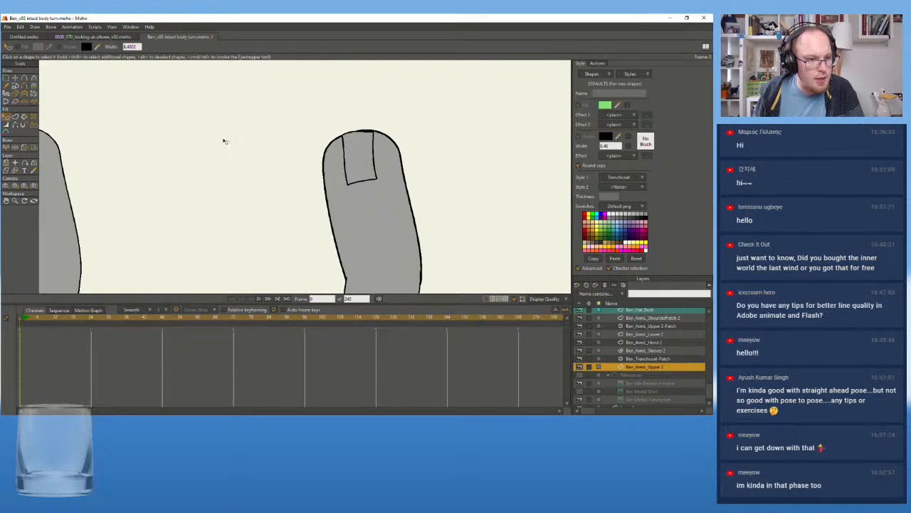
drag(213, 141, 183, 116)
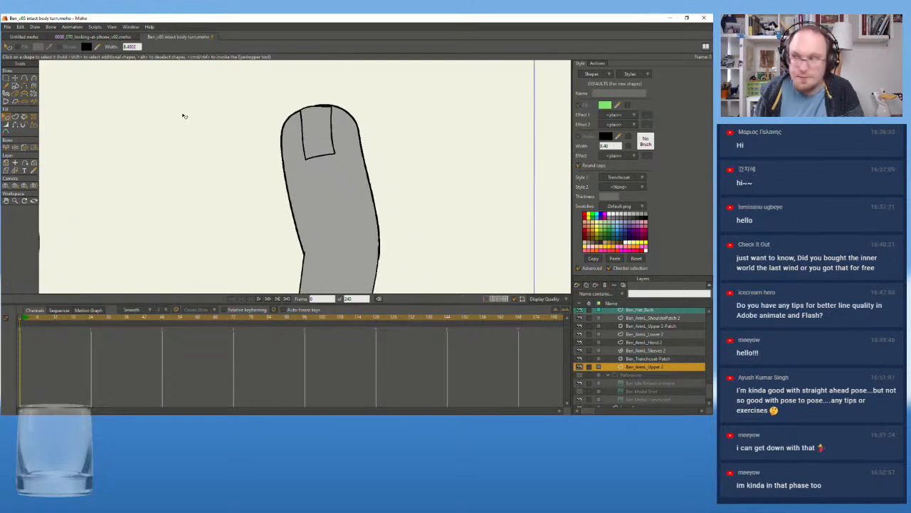
Activate the Ben_ArmR_Upper layer by picking the other arm's upper sleeve on the canvas
click(15, 118)
click(15, 170)
click(289, 127)
Delete the filled shape of the Ben_ArmR_Upper sleeve and select its remaining outline shape
key(q)
click(294, 130)
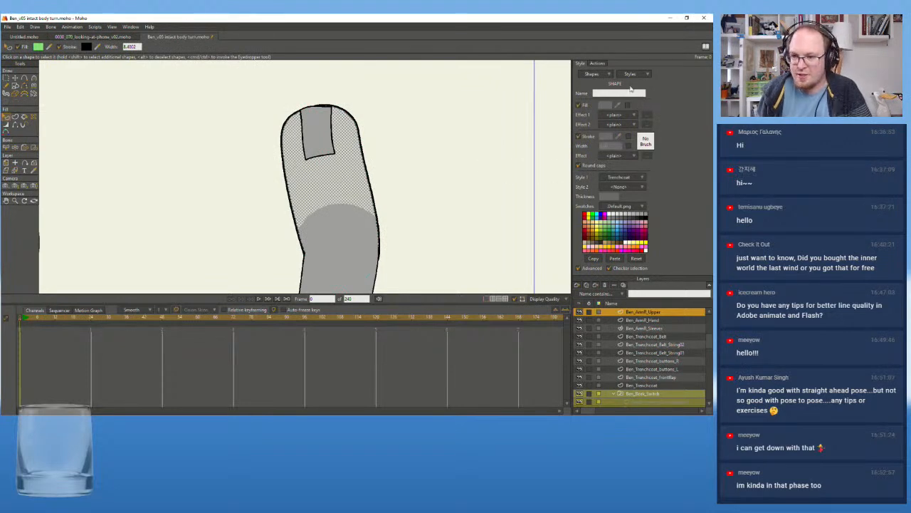
click(648, 75)
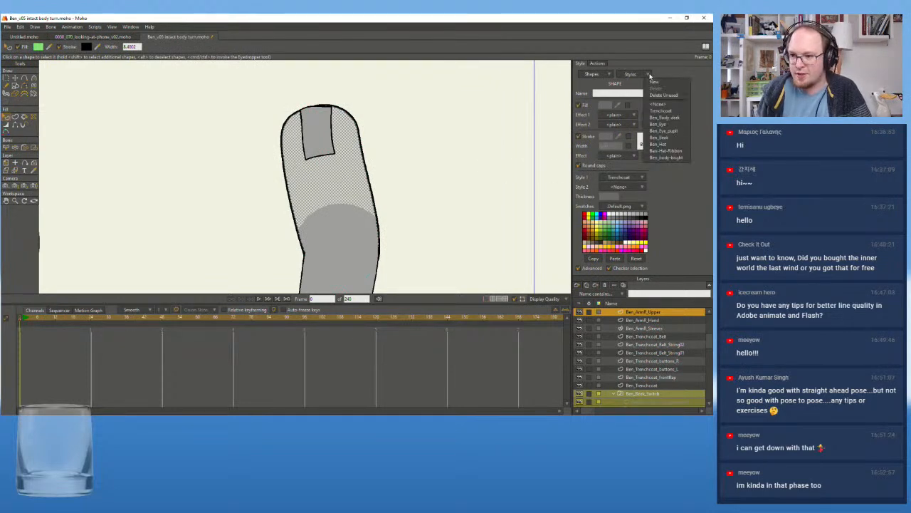
click(400, 127)
click(348, 136)
key(Delete)
click(348, 136)
click(634, 74)
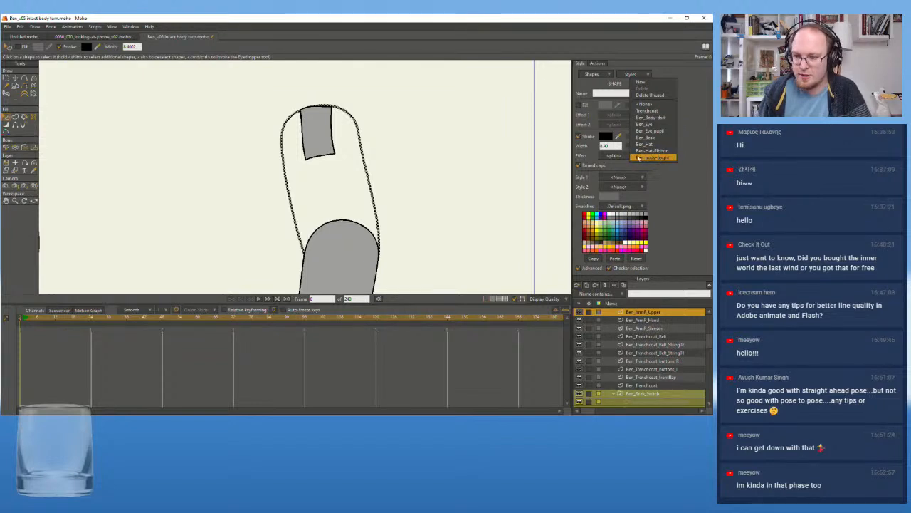
click(661, 158)
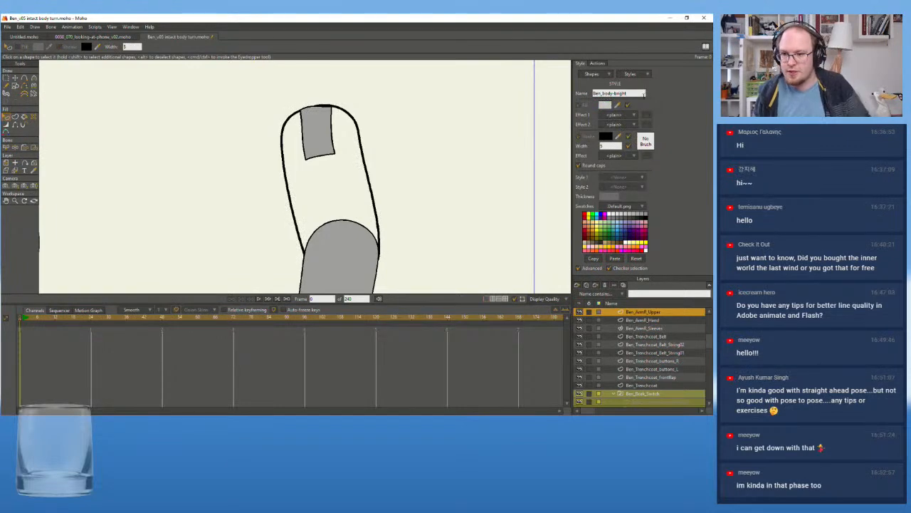
click(643, 76)
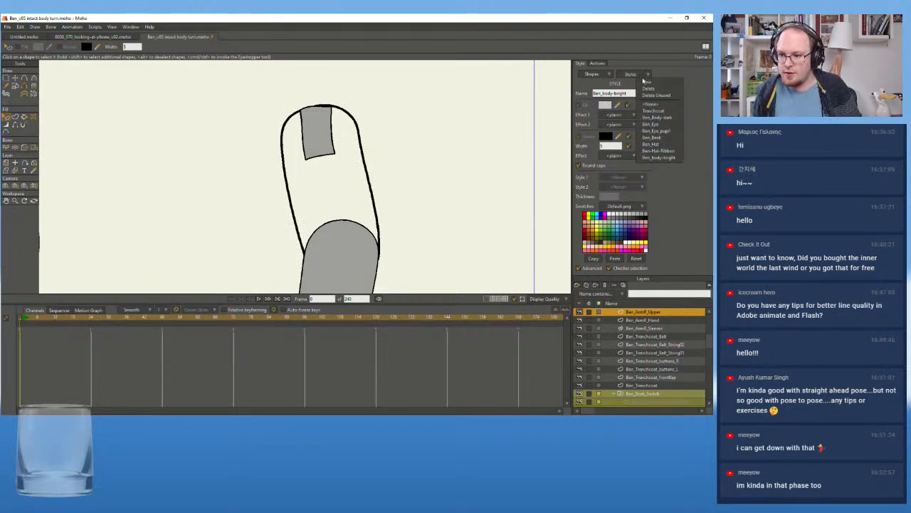
click(631, 74)
click(633, 76)
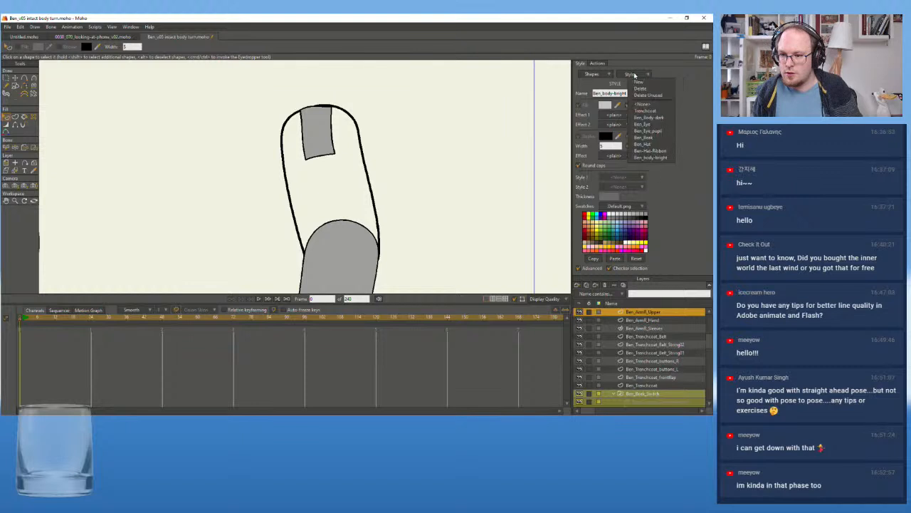
click(190, 104)
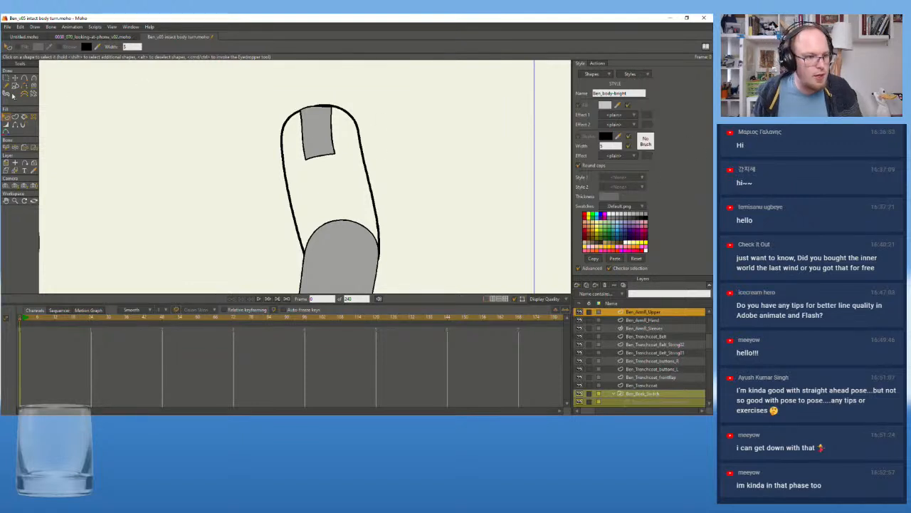
Assign Trenchcoat as Style 1 to the outline shape of Ben_ArmR_Upper and turn on its fill
click(284, 135)
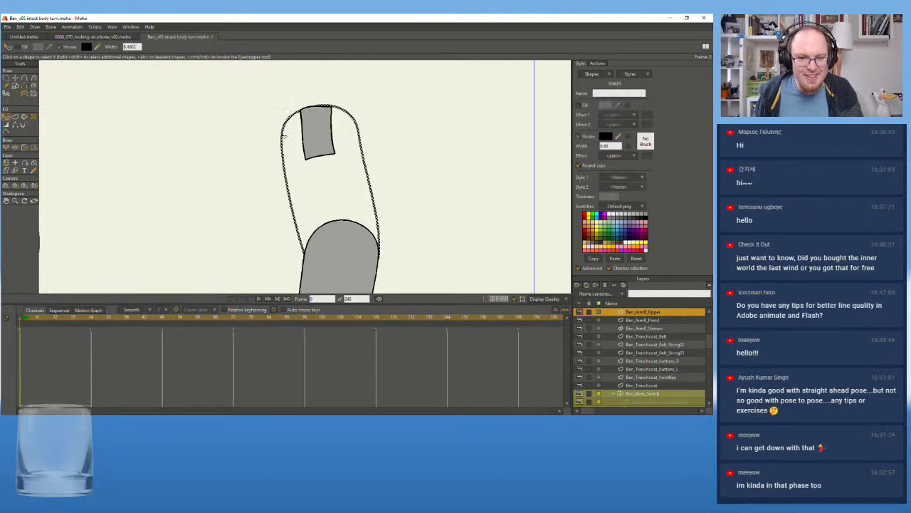
click(636, 176)
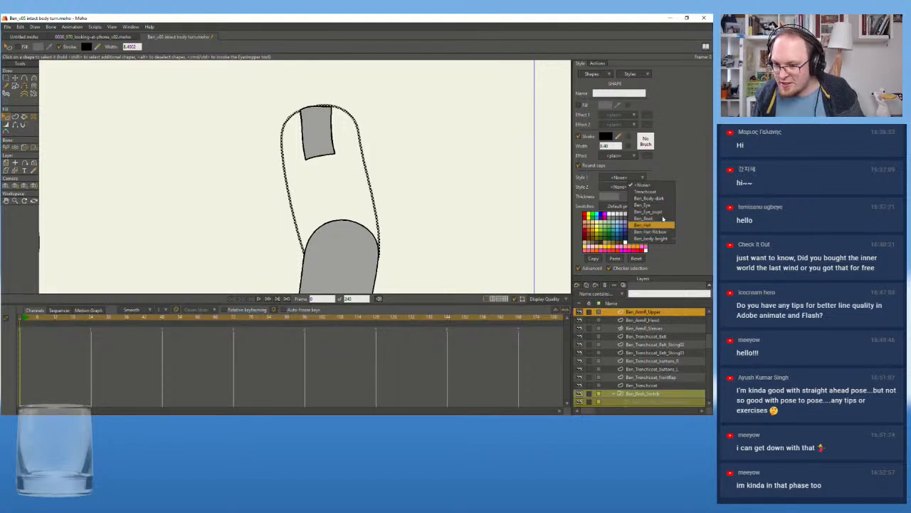
click(660, 193)
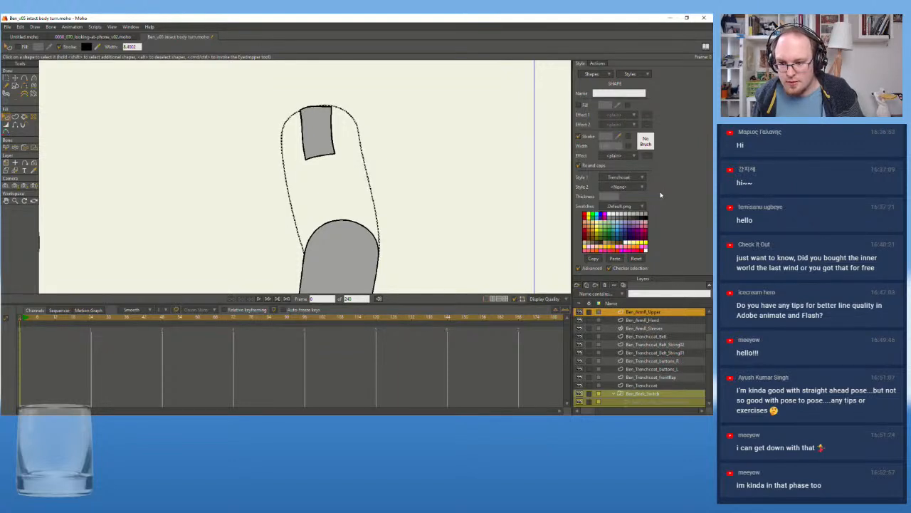
click(578, 105)
click(385, 176)
Activate the Ben_ArmR_Sleeves layer to work on the cuff around the hand
scroll(414, 202, down, 4)
drag(415, 204, 445, 107)
scroll(428, 178, up, 4)
drag(413, 208, 455, 195)
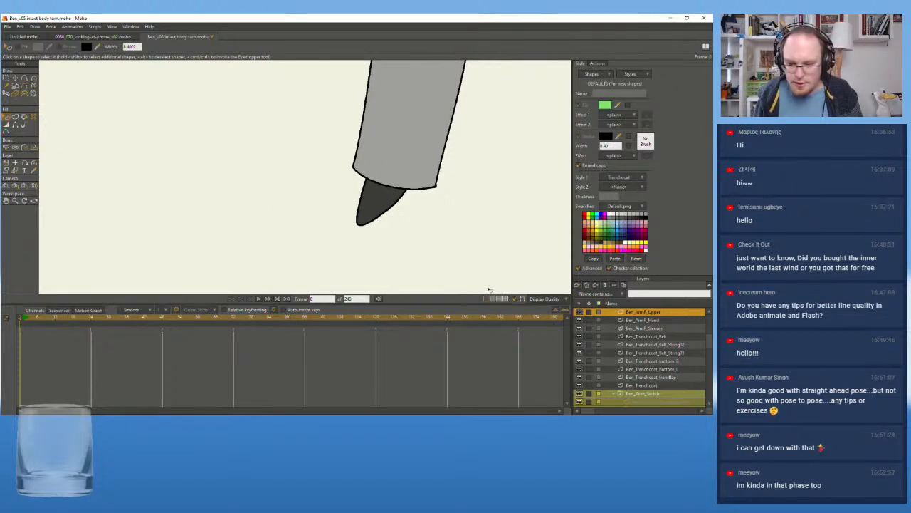
scroll(637, 354, up, 1)
click(639, 338)
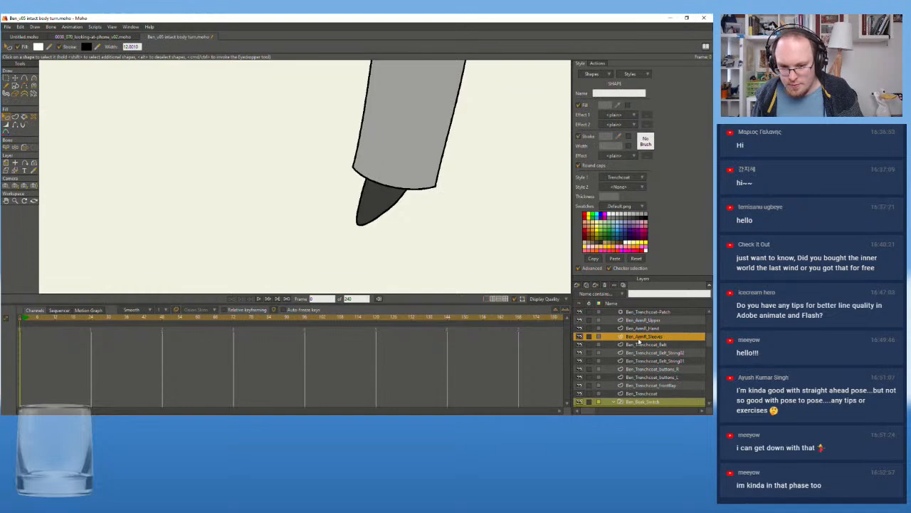
Check which layer covers the cuff by toggling the visibility of Ben_ArmR_Hand, Ben_ArmR_Upper and Ben_Trenchcoat-Patch
click(580, 327)
click(579, 328)
click(580, 320)
click(580, 319)
click(580, 311)
click(580, 311)
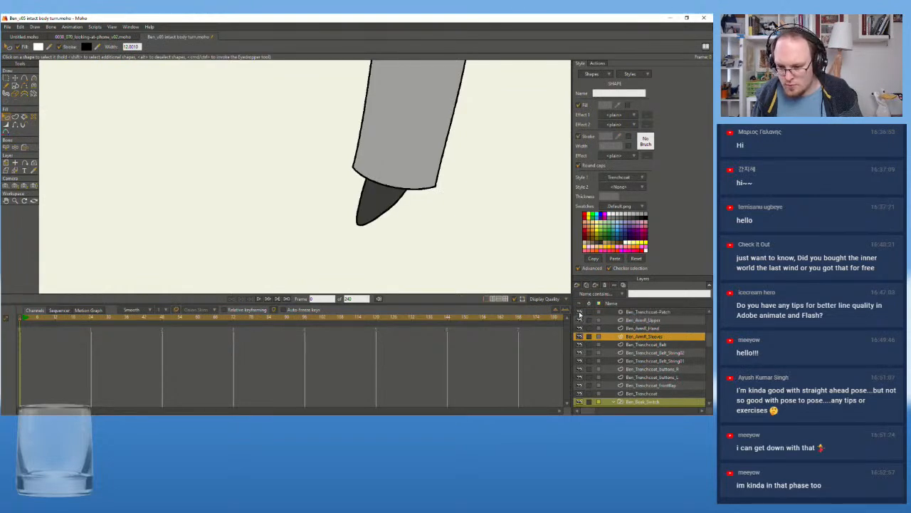
scroll(157, 192, down, 5)
drag(165, 193, 358, 207)
scroll(359, 207, up, 2)
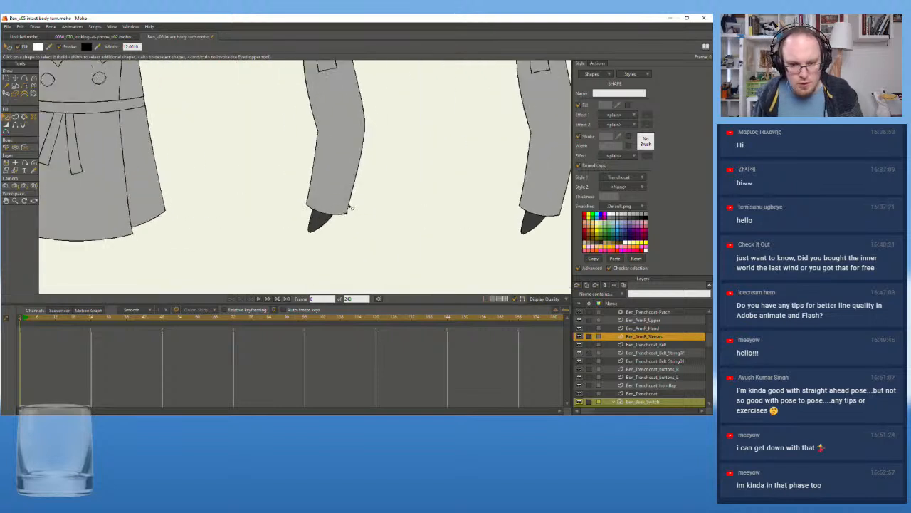
click(580, 327)
click(580, 328)
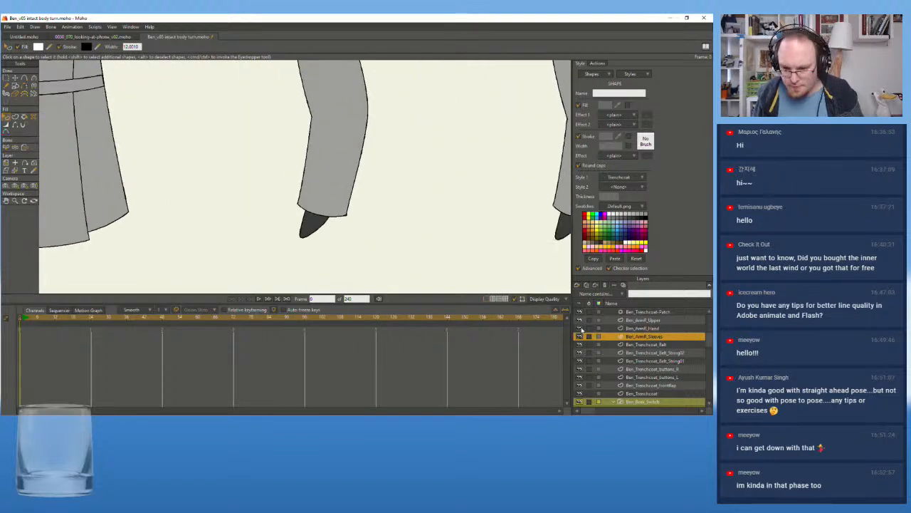
scroll(632, 344, up, 1)
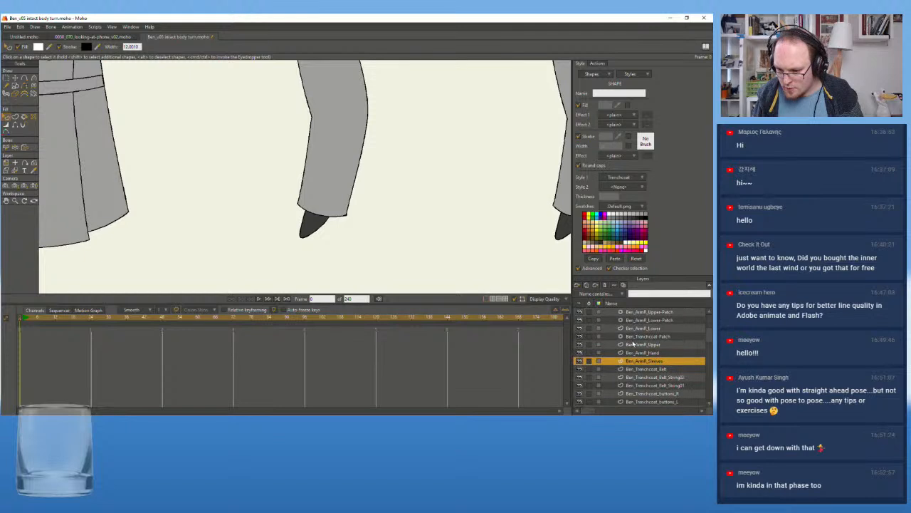
Hide the Ben_ArmR_Lower layer to expose the cuff and clear the cuff's shape selection
click(579, 327)
scroll(411, 230, up, 4)
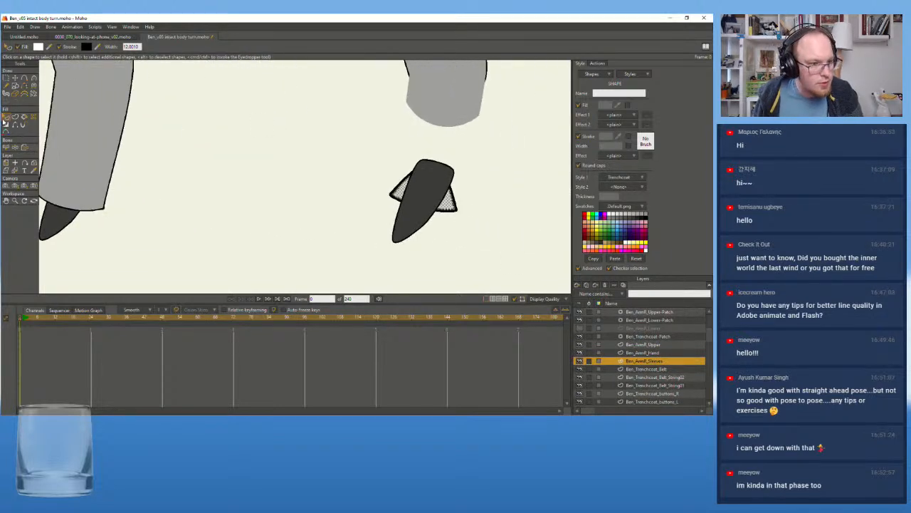
click(15, 171)
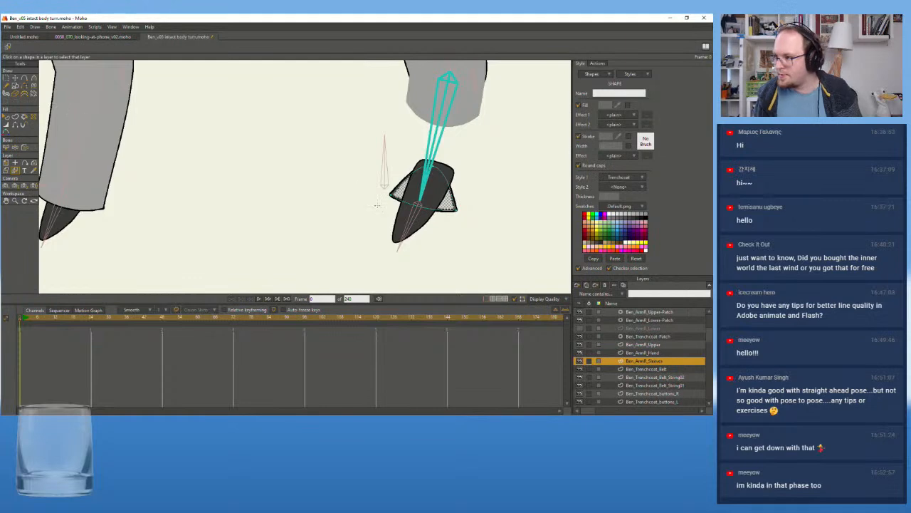
scroll(396, 201, up, 2)
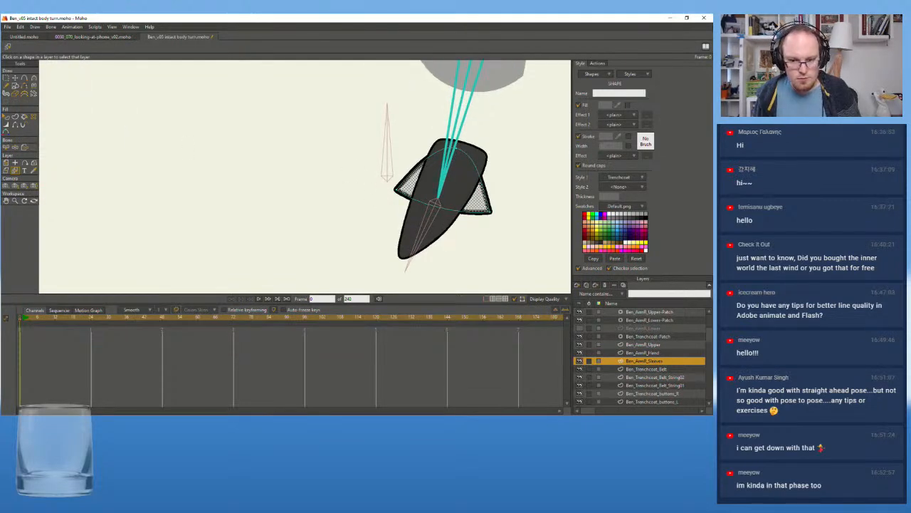
click(374, 176)
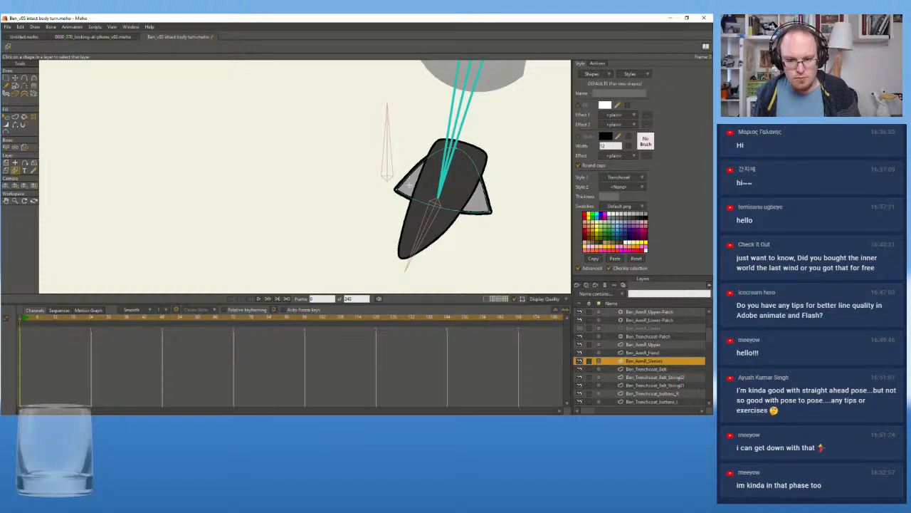
Delete the filled shape of the Ben_ArmR_Sleeves cuff and select its remaining outline shape
click(6, 116)
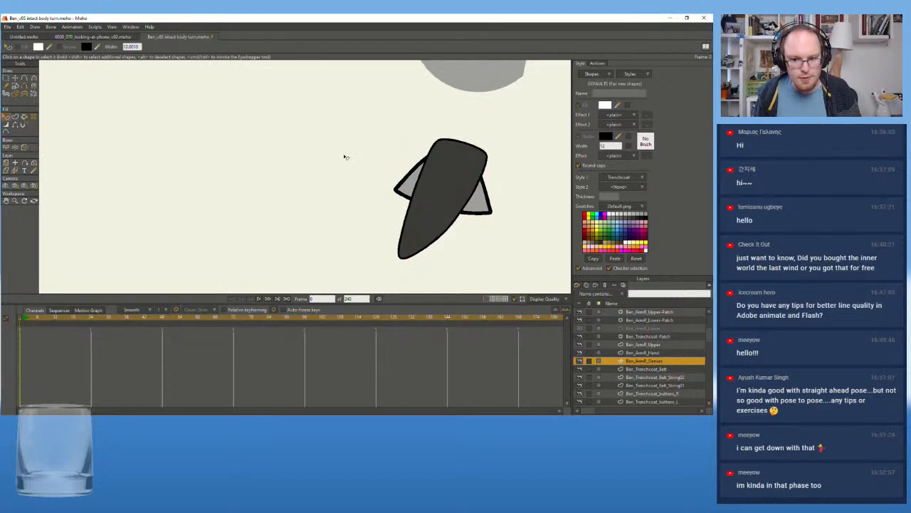
click(410, 182)
click(410, 181)
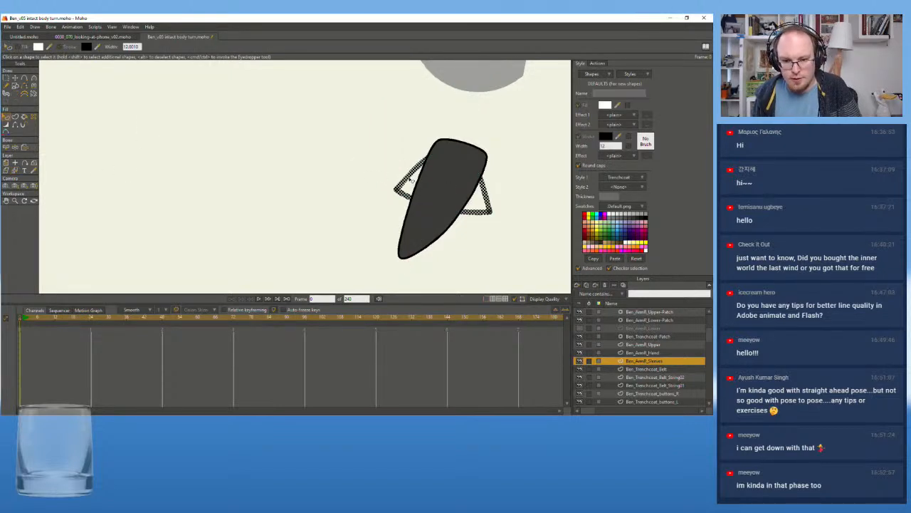
Assign Trenchcoat as Style 1 to the Ben_ArmR_Sleeves outline shape and turn on its fill
click(628, 175)
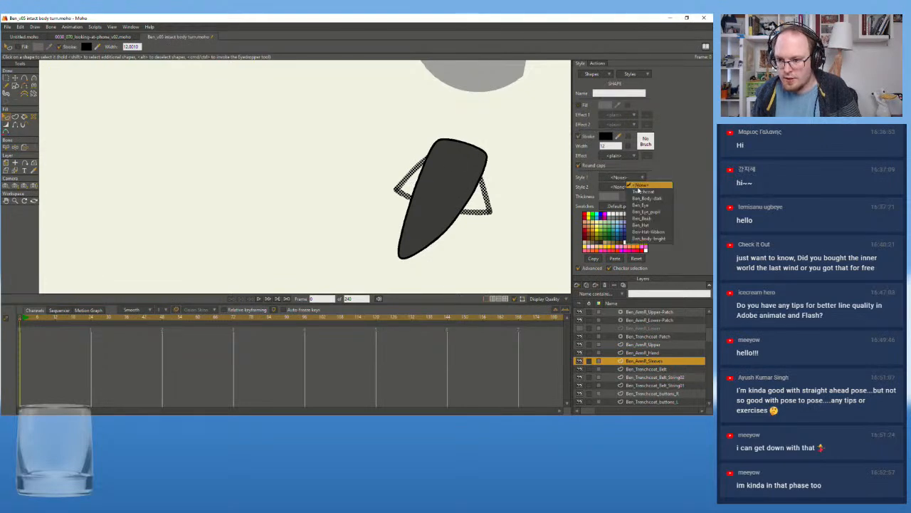
click(641, 195)
click(581, 106)
click(513, 117)
Make the Ben_ArmR_Lower layer visible again
scroll(286, 155, down, 3)
drag(48, 167, 350, 163)
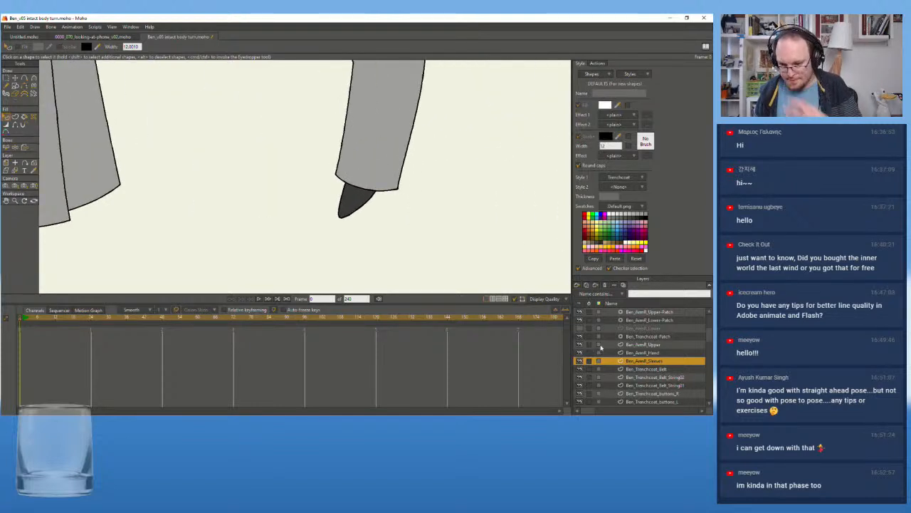
click(580, 328)
Hide the Ben_ArmL_Lower 2 layer and activate the Ben_ArmL_Sleeves 2 layer
scroll(602, 391, down, 10)
scroll(597, 390, down, 3)
click(580, 353)
click(581, 352)
click(647, 369)
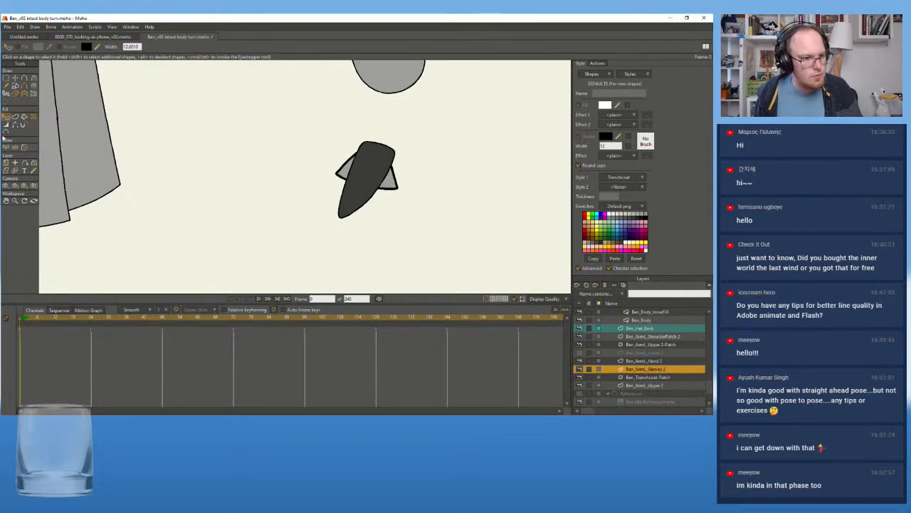
Delete the filled shape of the Ben_ArmL_Sleeves 2 cuff and select its remaining outline shape
click(396, 183)
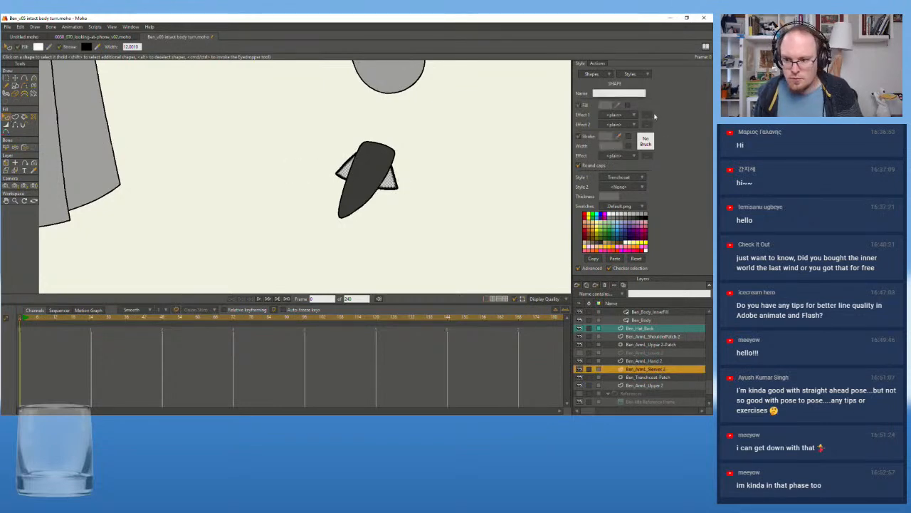
scroll(380, 169, up, 2)
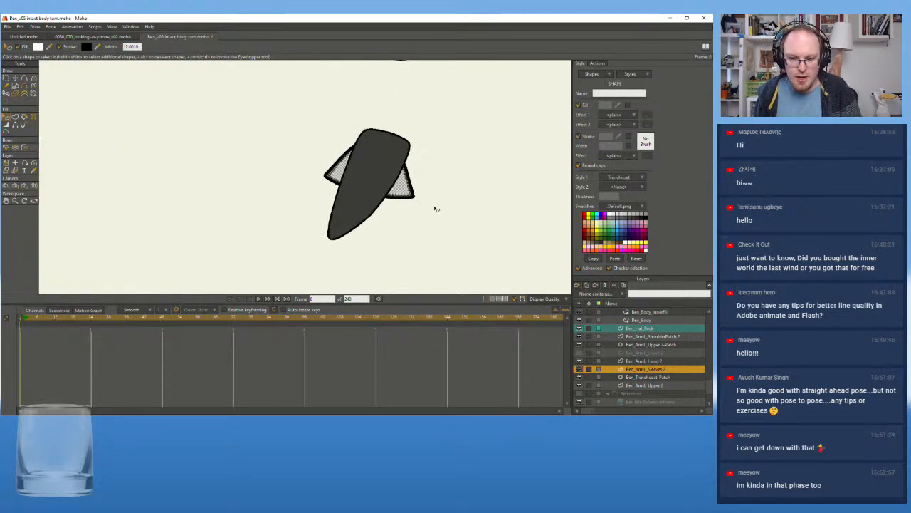
click(435, 208)
click(411, 193)
key(Delete)
click(412, 194)
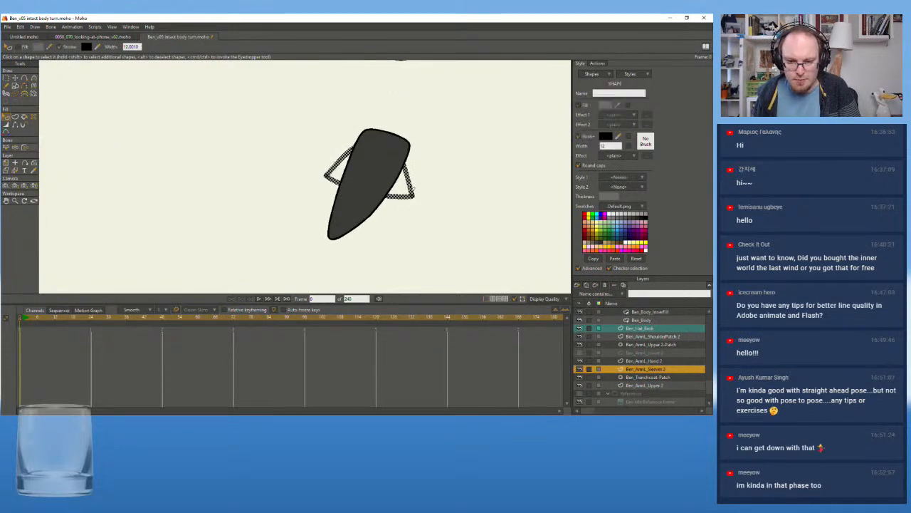
Assign Trenchcoat as Style 1 to the Ben_ArmL_Sleeves 2 outline shape and turn on its fill
click(621, 179)
click(630, 192)
click(466, 177)
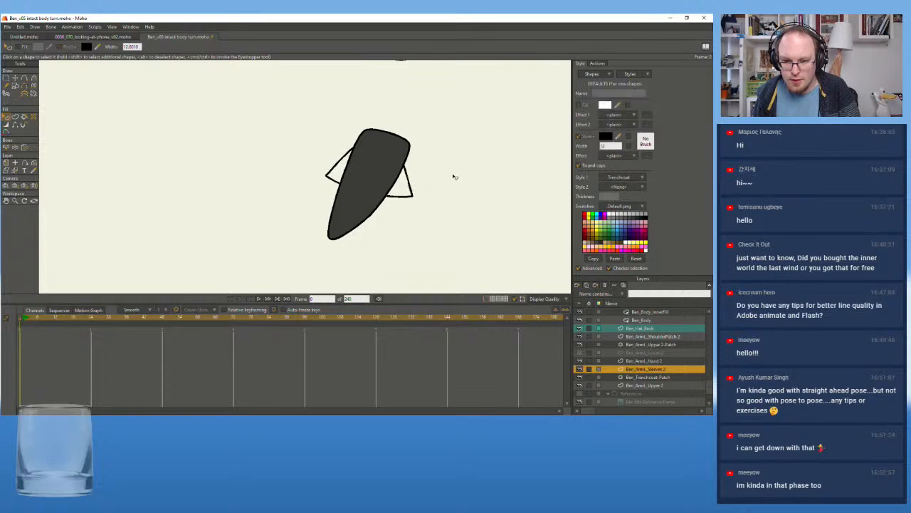
click(413, 176)
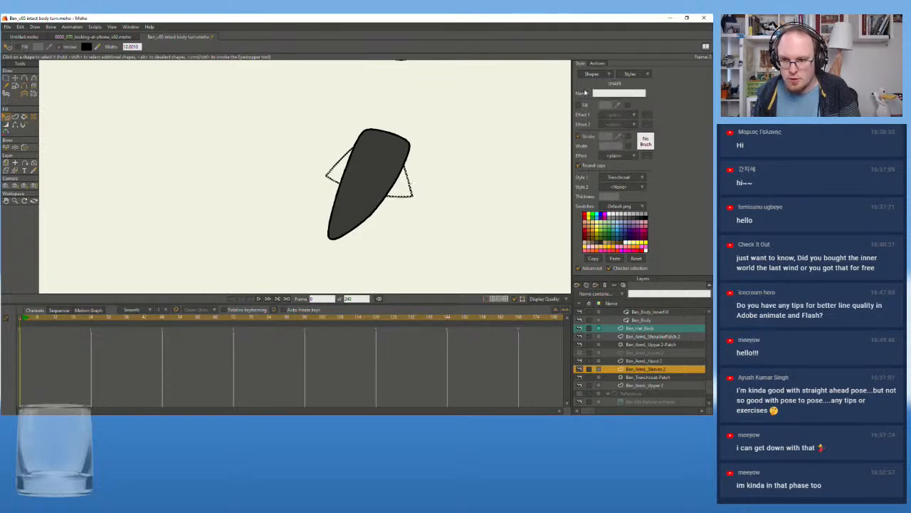
click(578, 106)
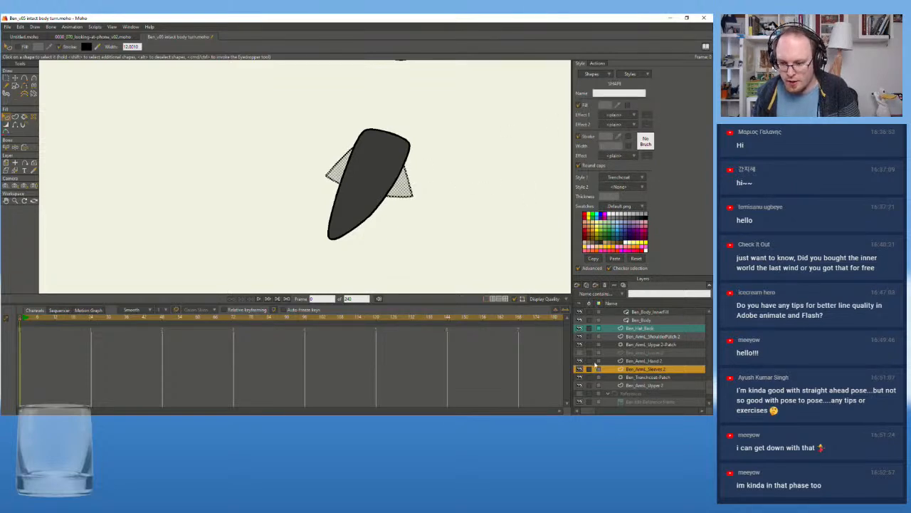
Make the Ben_ArmL_Lower 2 layer visible again
click(580, 353)
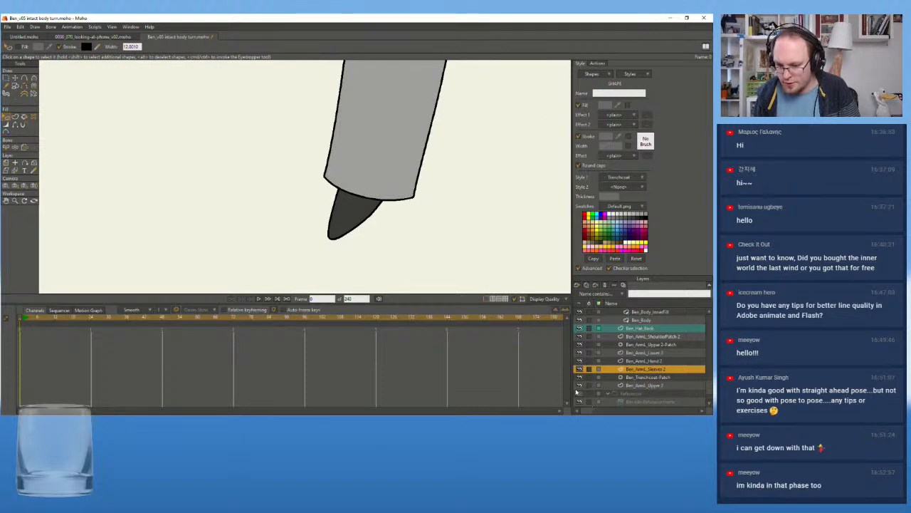
scroll(421, 203, down, 7)
drag(332, 135, 335, 193)
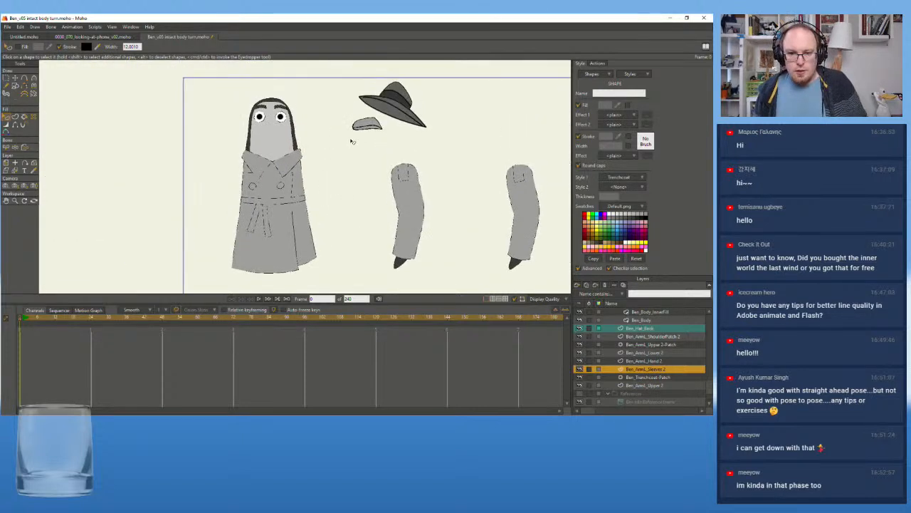
drag(350, 141, 355, 160)
Go to frame 12 and set the stroke width of the Ben_Beak style to 5
click(54, 321)
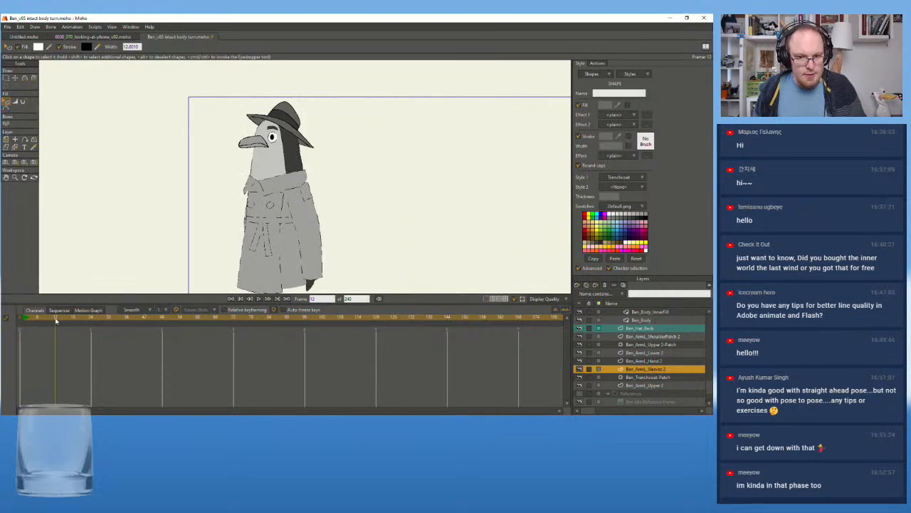
scroll(193, 102, up, 4)
drag(250, 154, 245, 158)
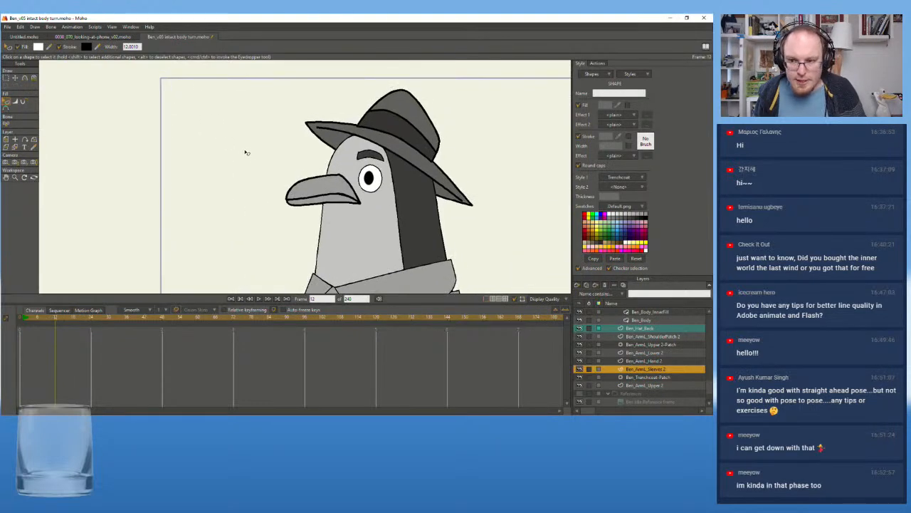
click(648, 74)
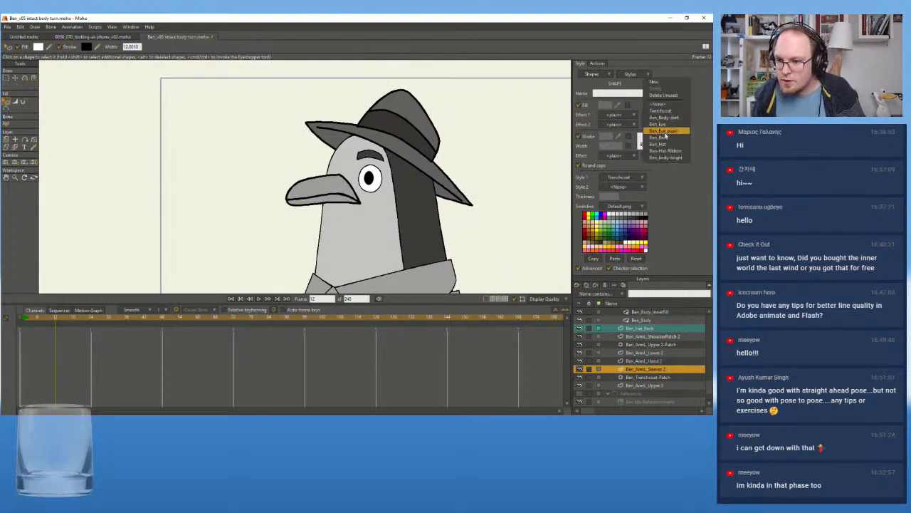
click(666, 139)
double_click(608, 145)
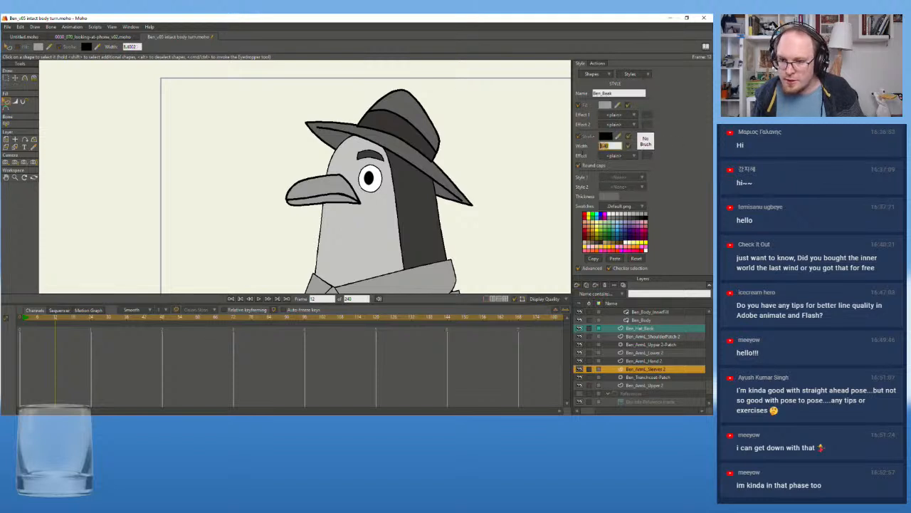
text(5)
key(Return)
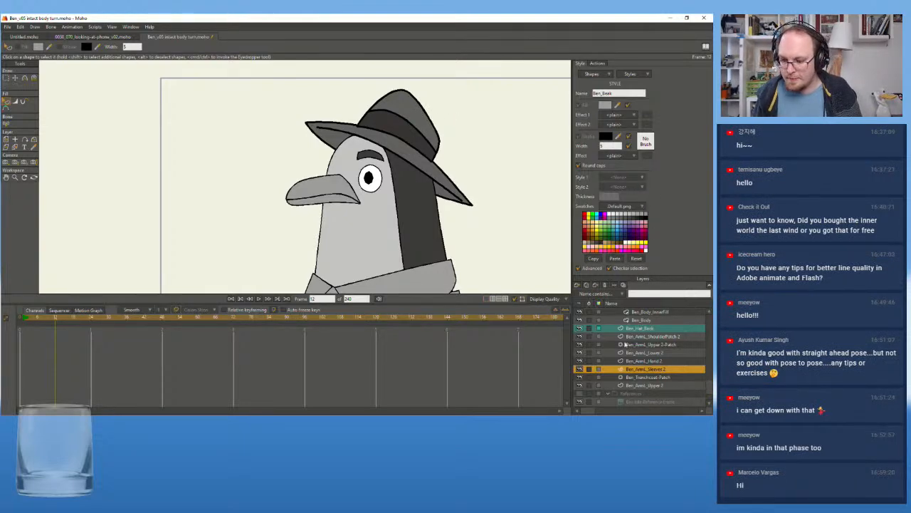
Set the stroke width of the Ben_Hat style to 5
click(635, 74)
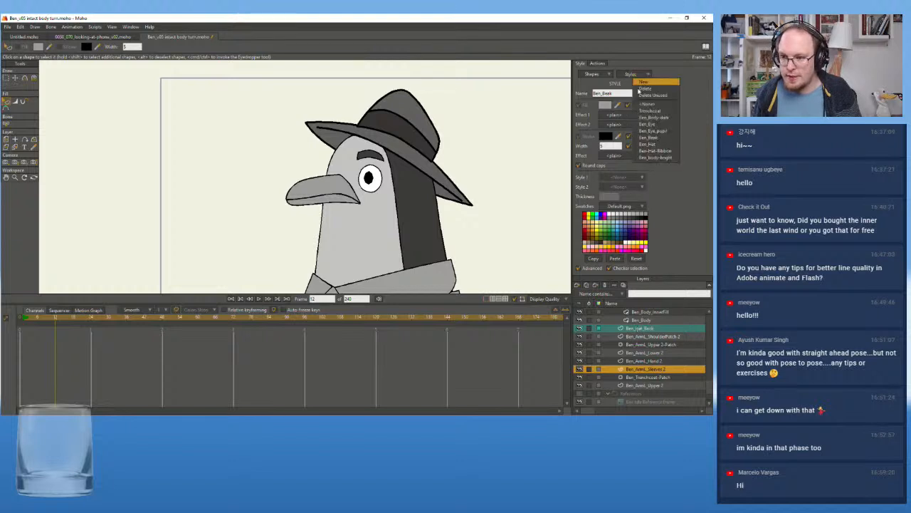
click(650, 144)
text(5)
key(Return)
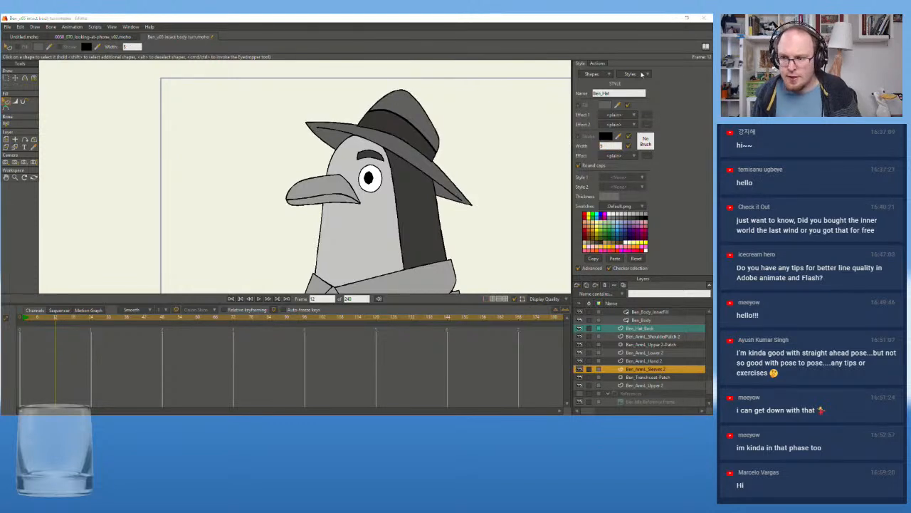
Set the stroke width of the Ben-Hat-Ribbon style to 5
click(636, 74)
click(648, 151)
double_click(616, 146)
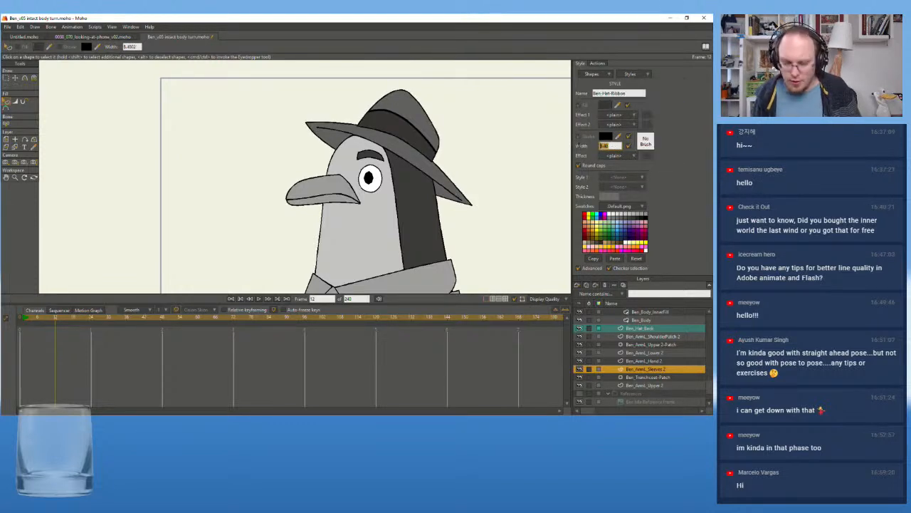
text(5)
key(Return)
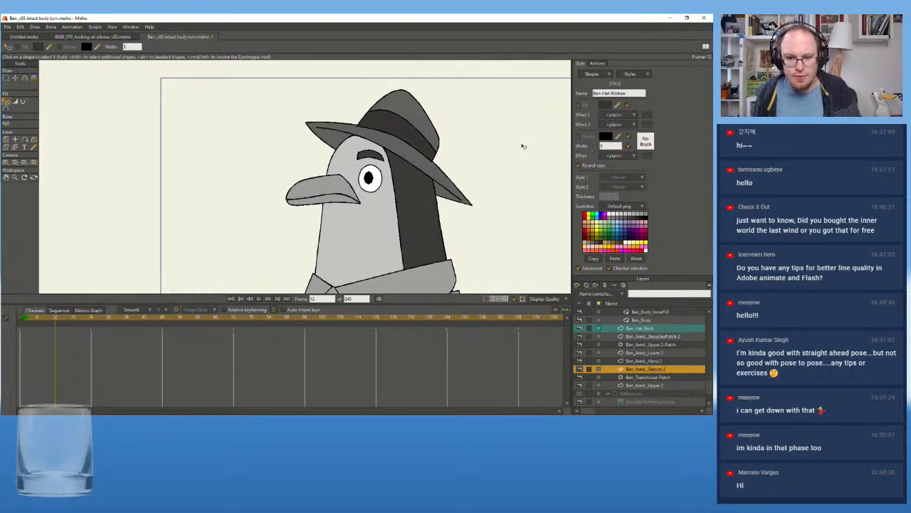
Load the BodyRotation action and scrub to frame 120 to examine the head's outlines through the turn
scroll(507, 163, down, 5)
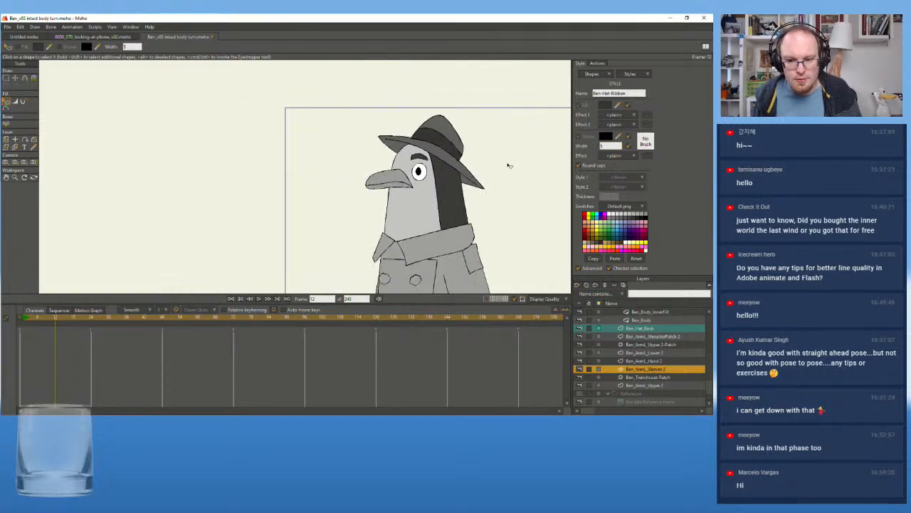
scroll(475, 149, up, 3)
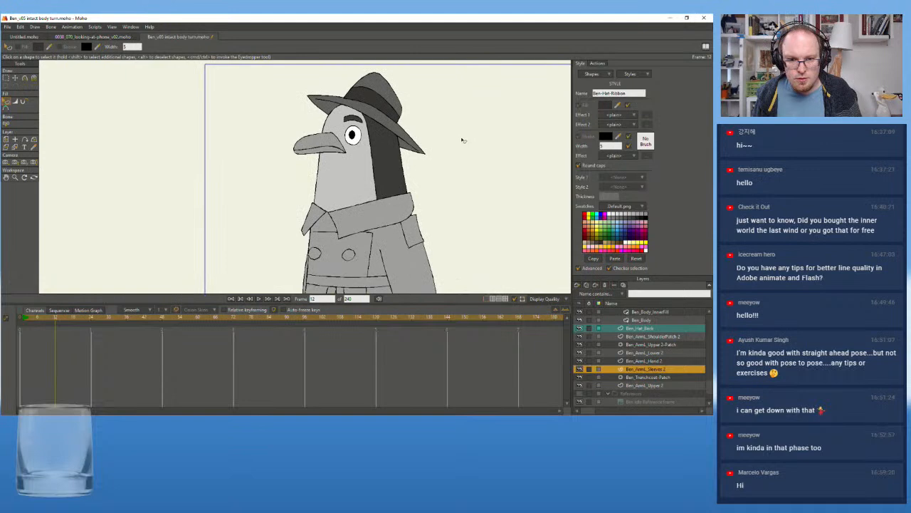
drag(462, 140, 461, 129)
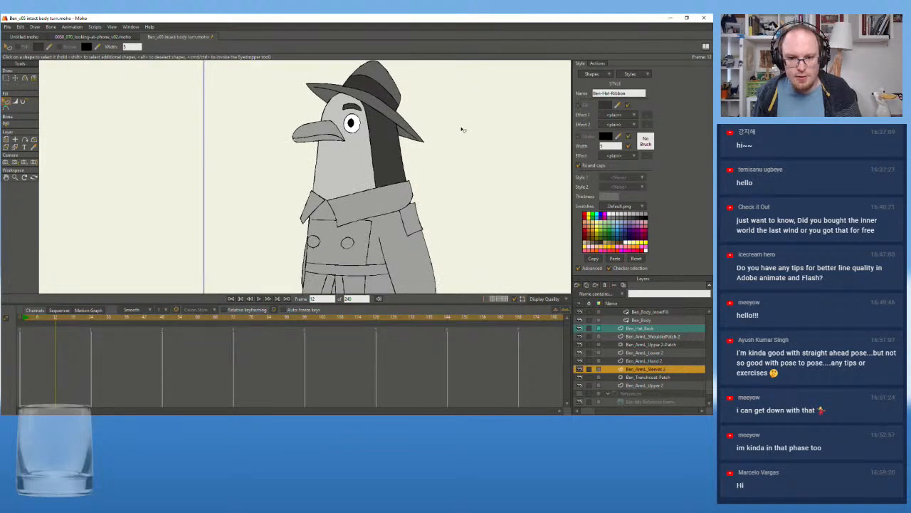
scroll(463, 129, down, 4)
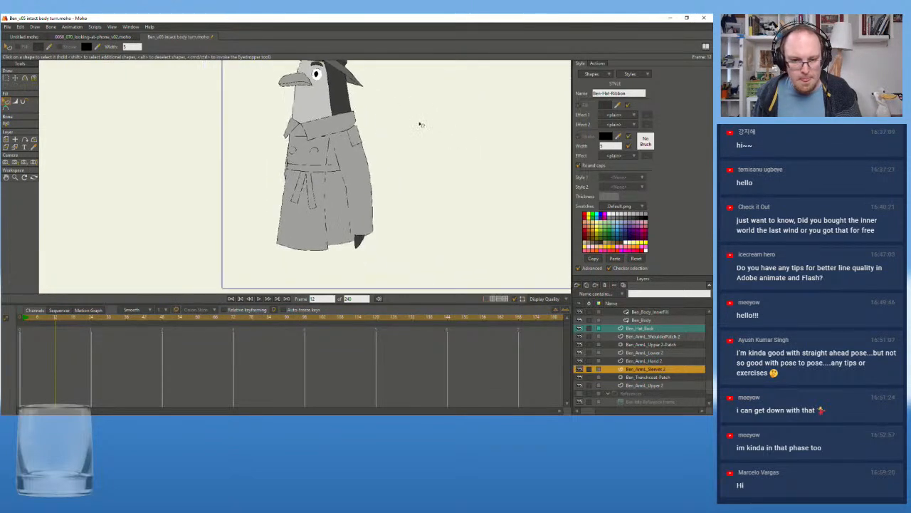
scroll(426, 195, up, 2)
drag(165, 224, 188, 227)
click(598, 63)
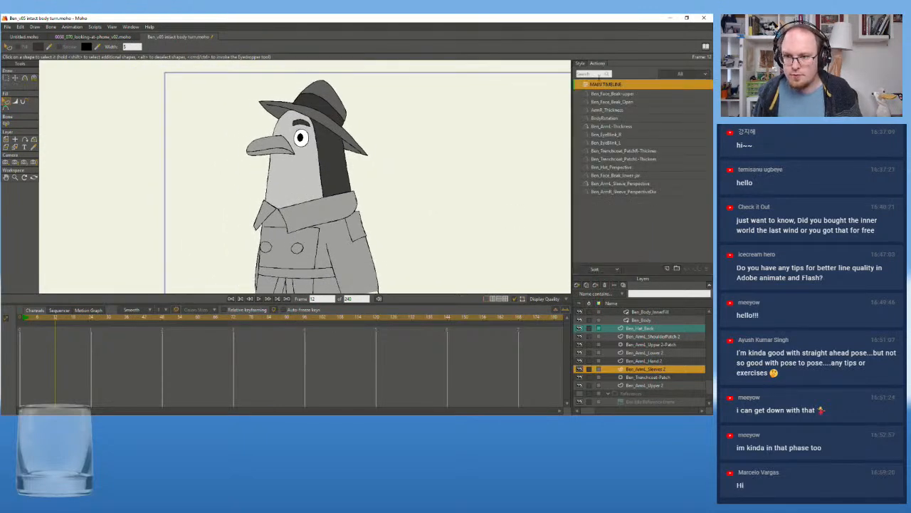
click(610, 118)
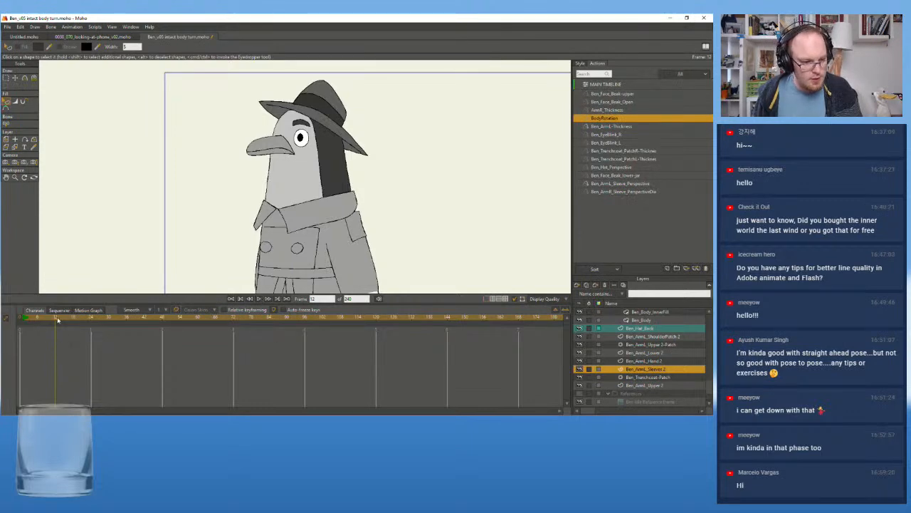
double_click(591, 118)
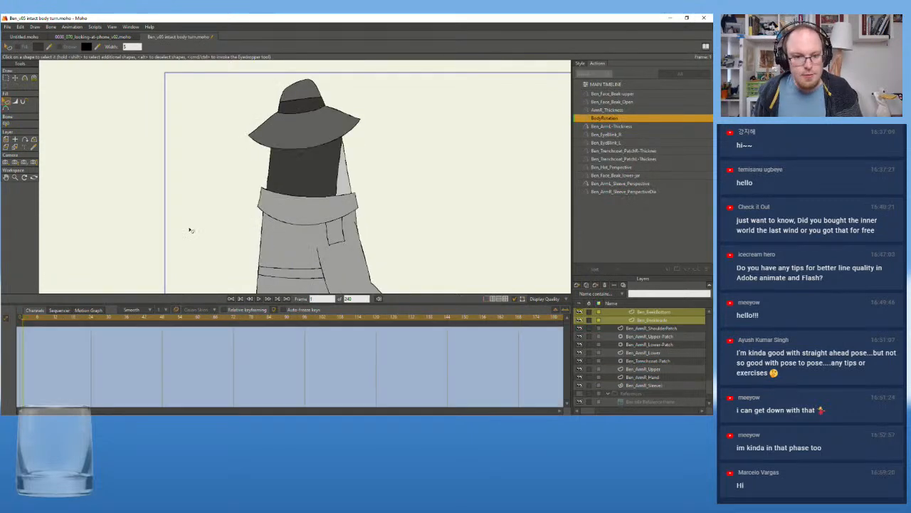
drag(51, 317, 377, 336)
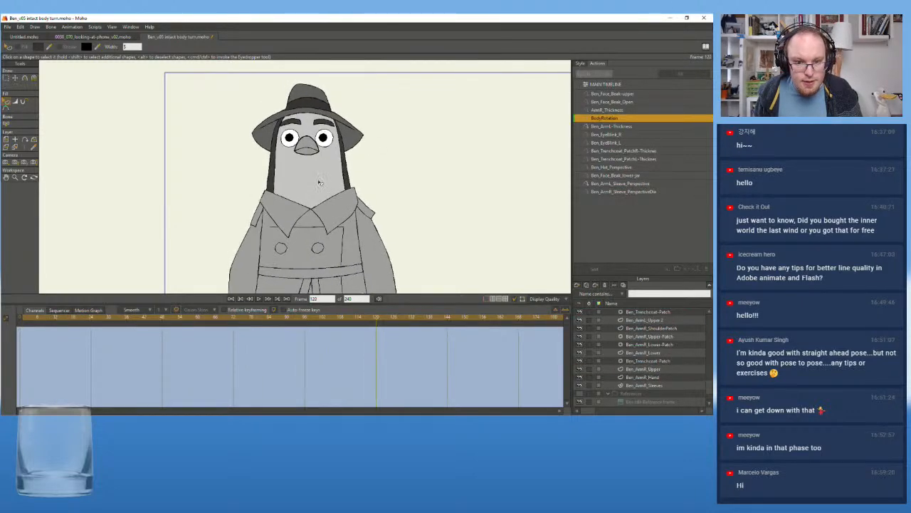
Pick the Beak_Frontal_Closed_Neutral layer from the artwork and select the front-facing beak's outline shape
scroll(316, 202, up, 3)
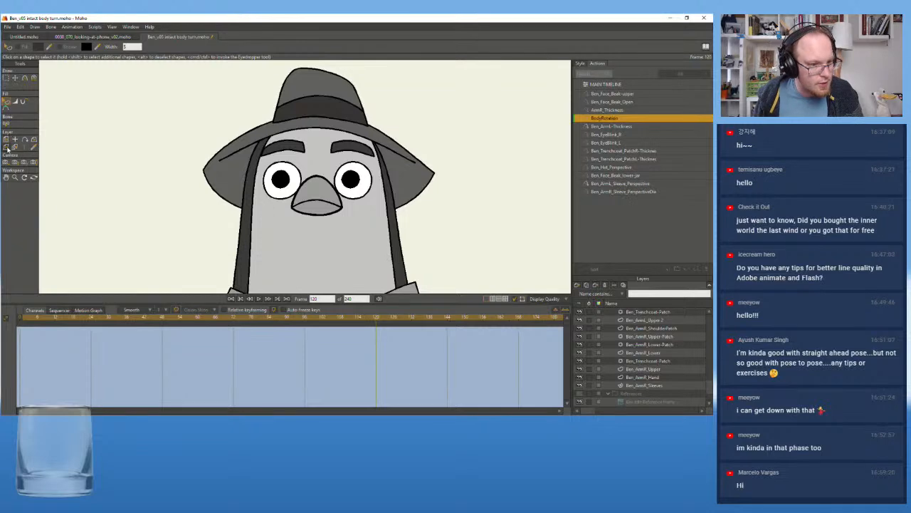
click(14, 147)
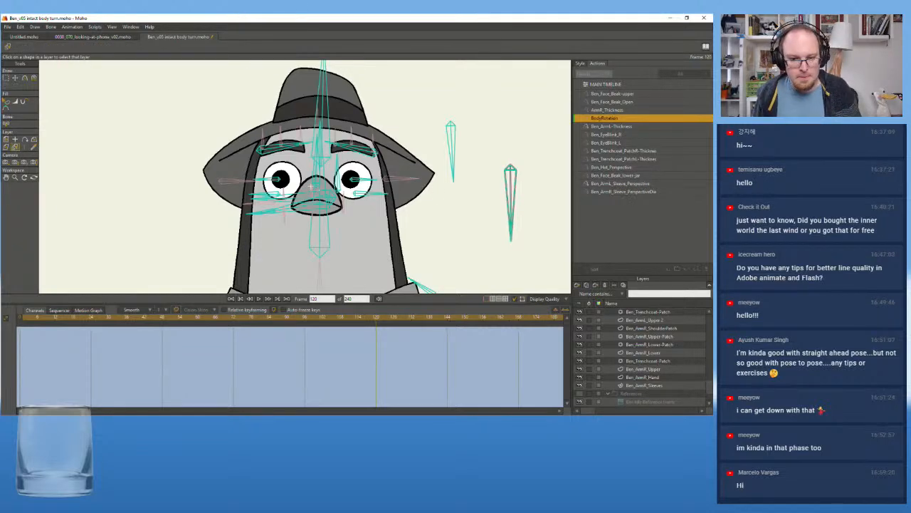
click(303, 181)
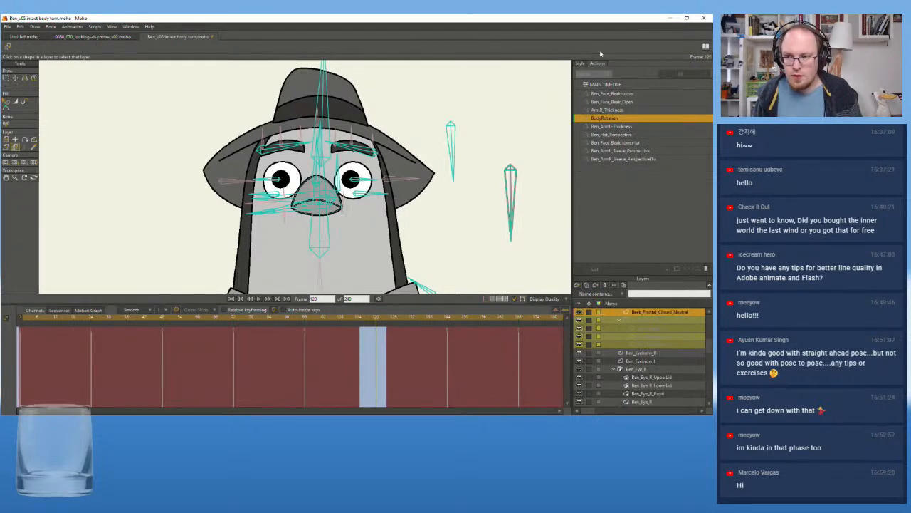
click(580, 63)
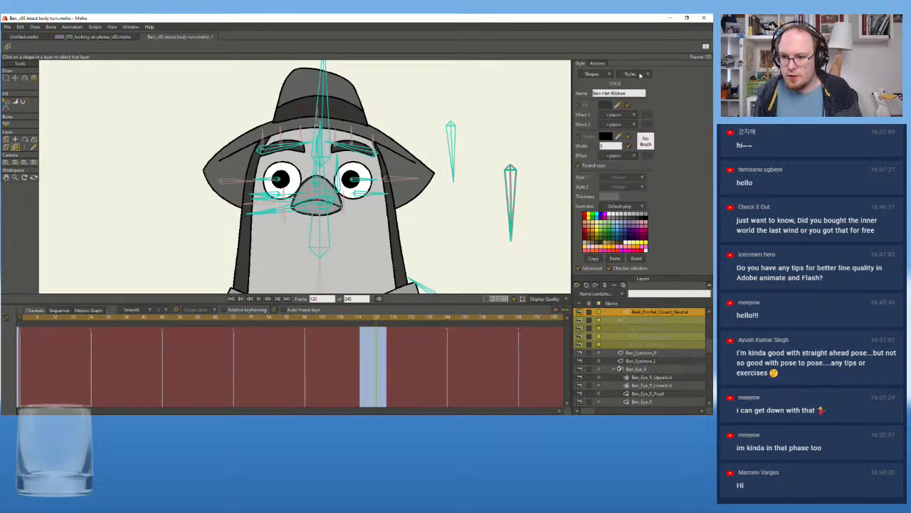
click(639, 75)
click(638, 69)
click(7, 103)
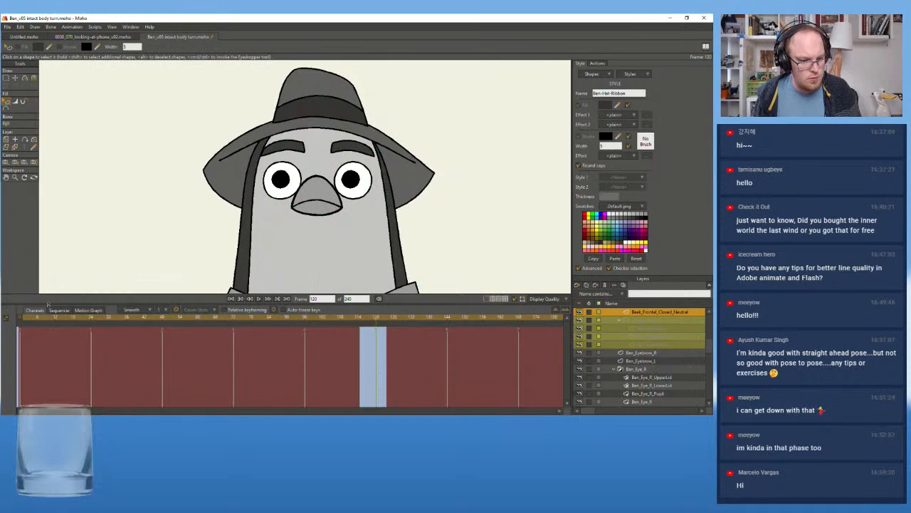
click(321, 180)
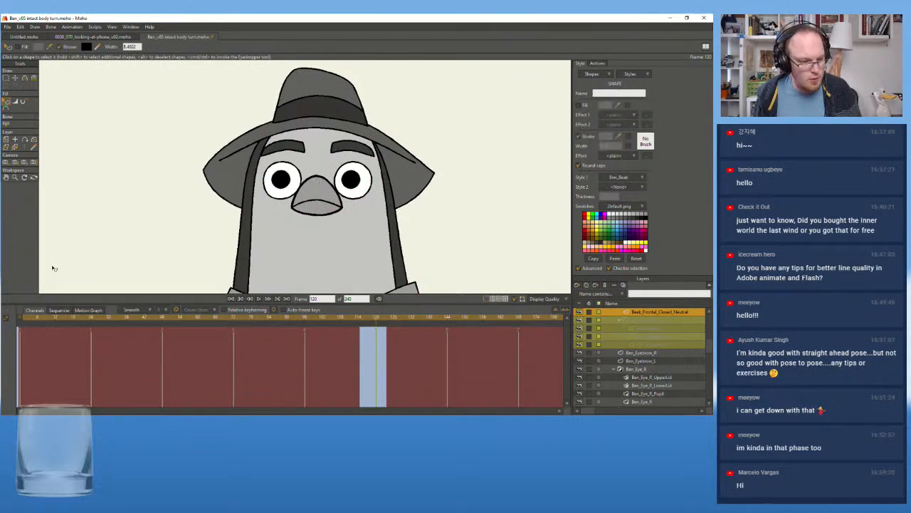
Go to frame 0 and delete the separate grey fill shape of the front-facing beak
click(20, 320)
scroll(261, 171, down, 2)
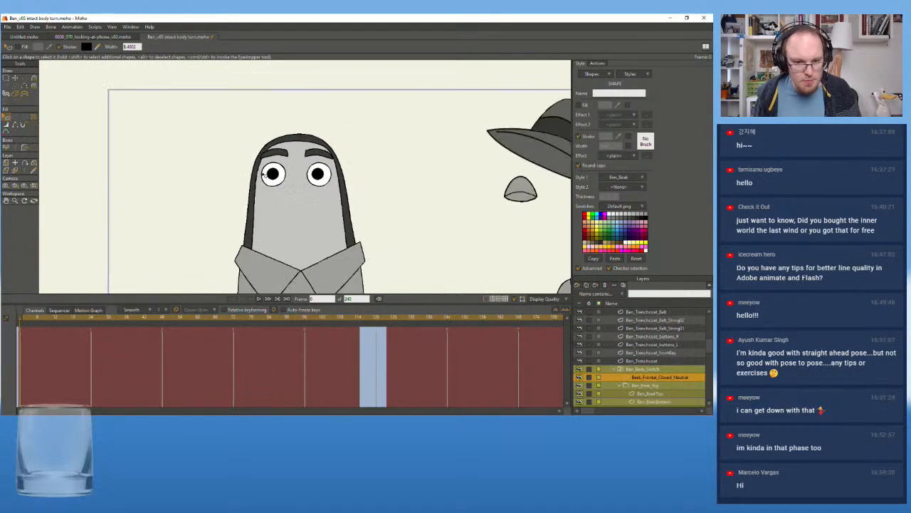
drag(235, 177, 132, 163)
scroll(484, 165, up, 3)
drag(484, 165, 325, 168)
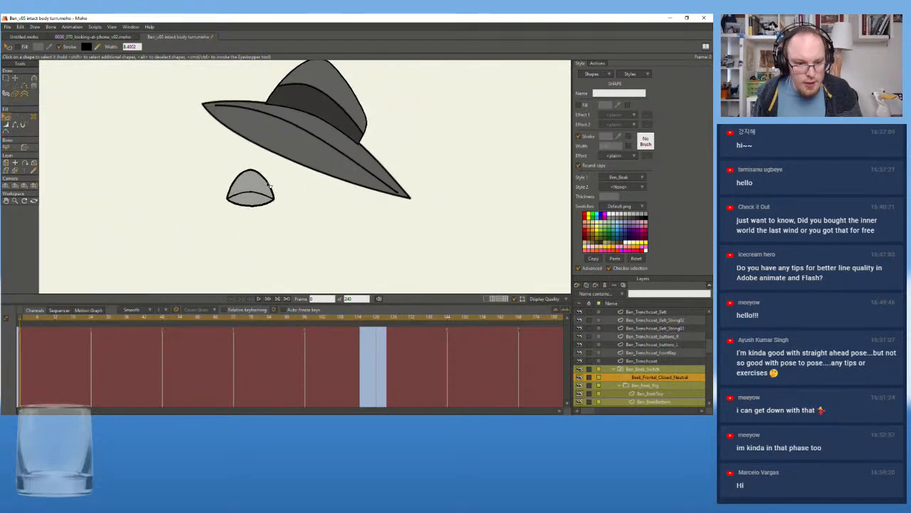
scroll(237, 174, up, 2)
click(269, 168)
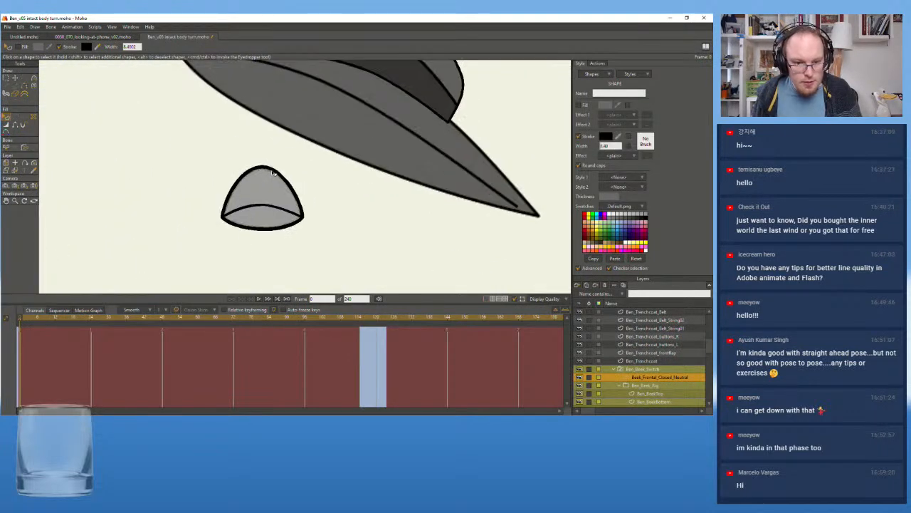
click(270, 190)
key(Delete)
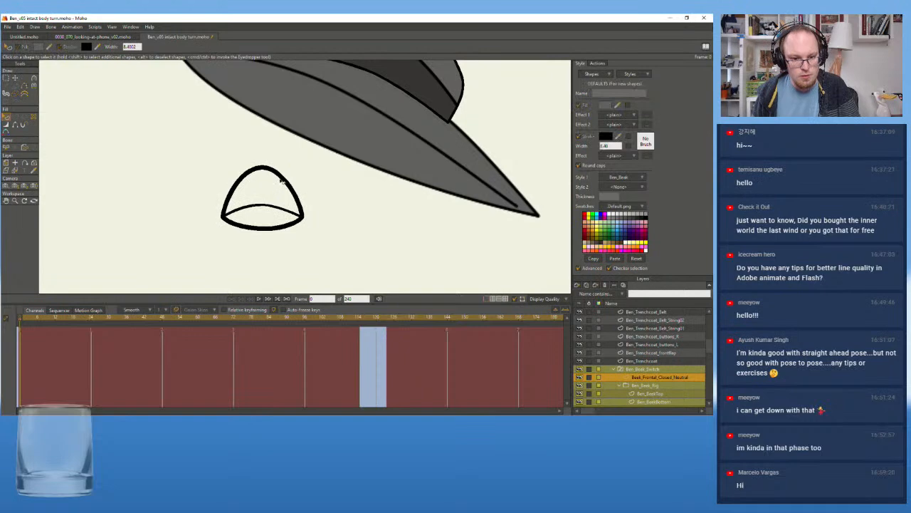
Assign the Ben_Beak style to the front-facing beak's unstyled outline shape
click(284, 178)
click(578, 106)
click(579, 106)
click(619, 177)
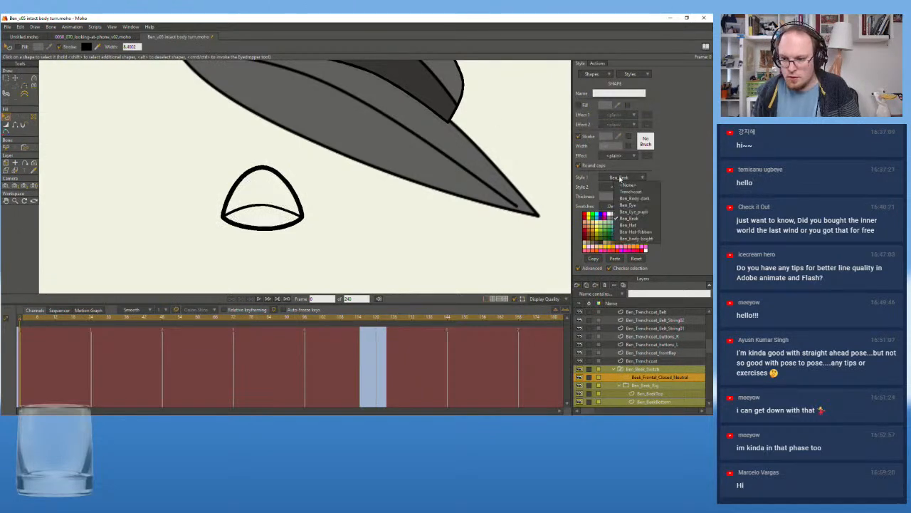
click(629, 219)
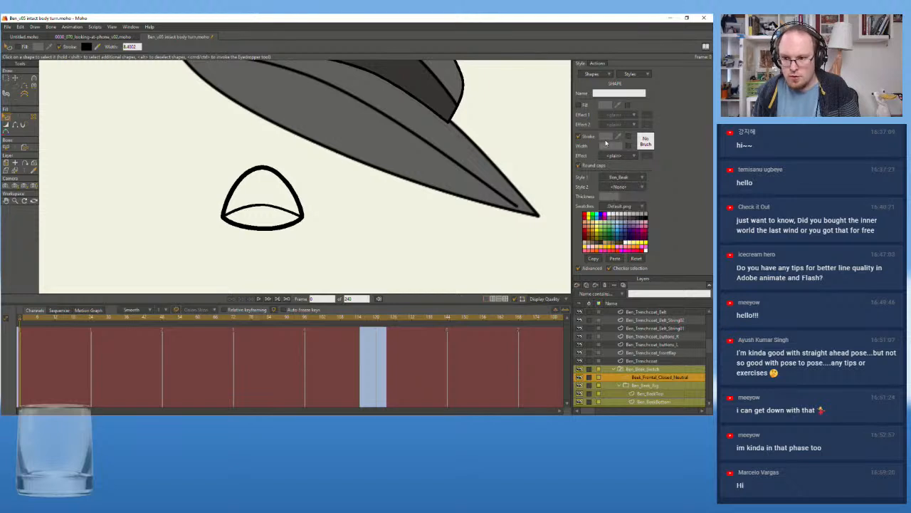
click(284, 199)
click(285, 185)
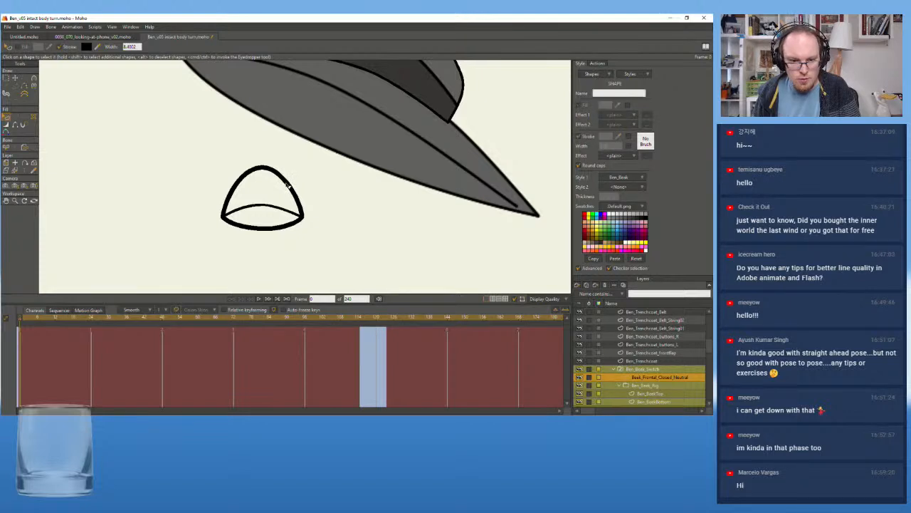
click(287, 185)
click(288, 185)
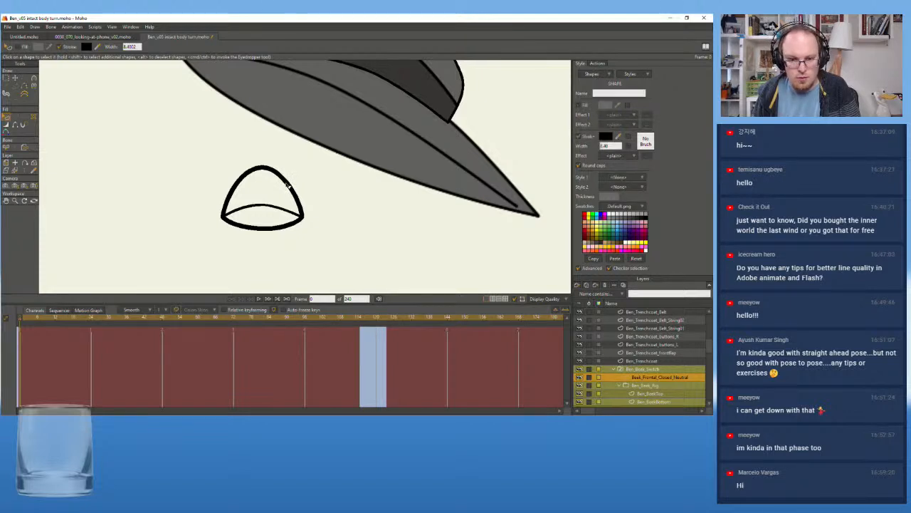
click(614, 178)
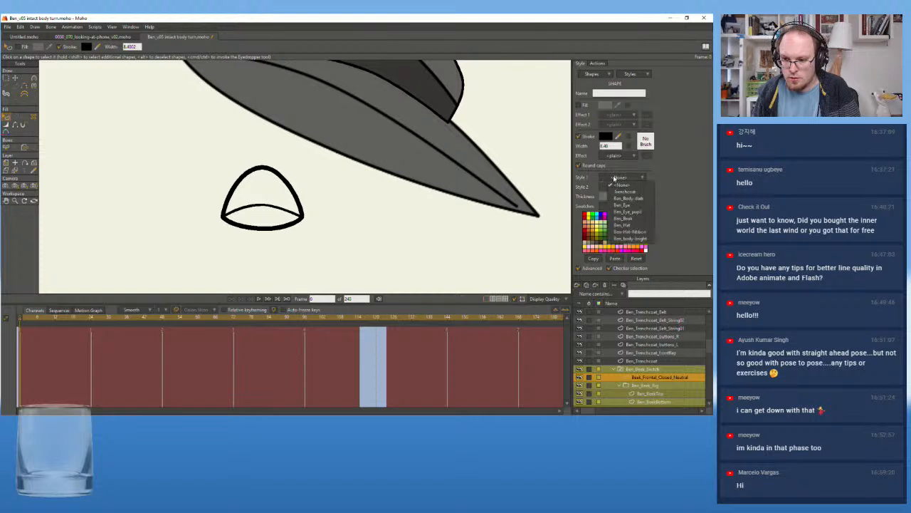
click(625, 218)
Select the front-facing beak's outer outline shape, turn on its fill, and deselect it
click(274, 208)
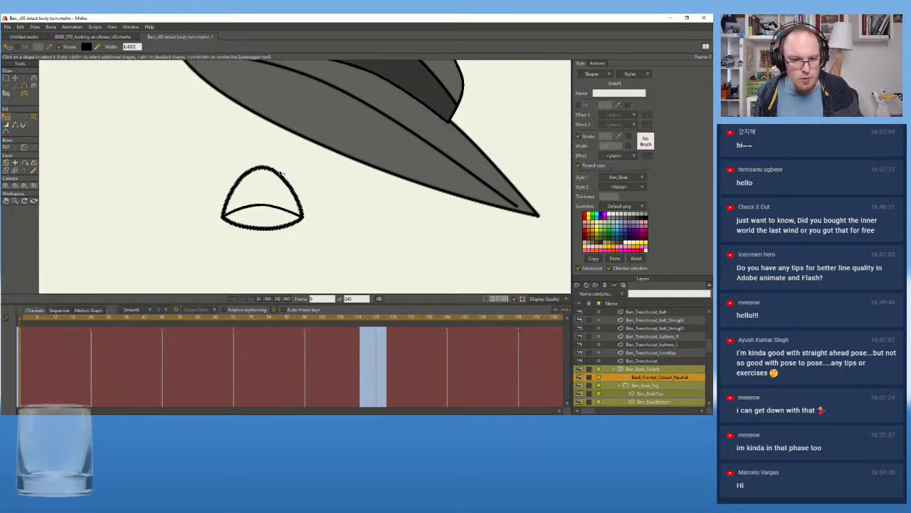
click(279, 174)
click(278, 175)
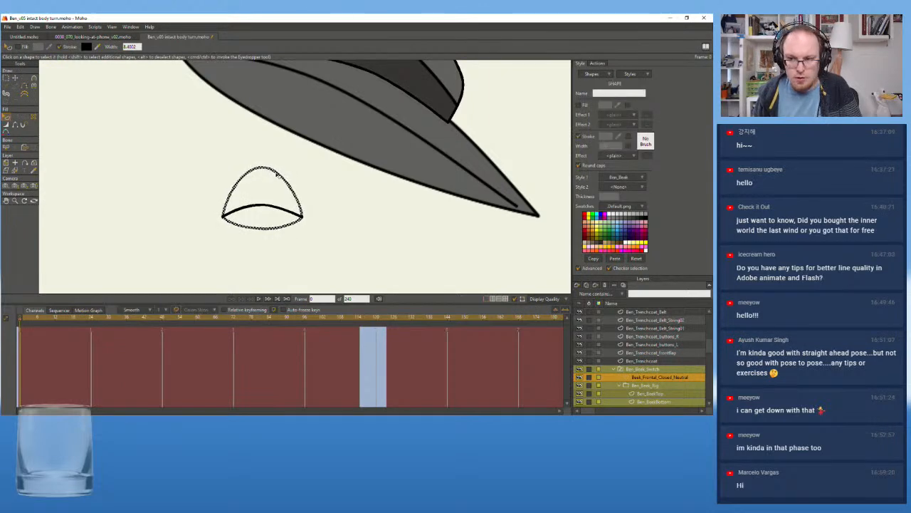
click(632, 177)
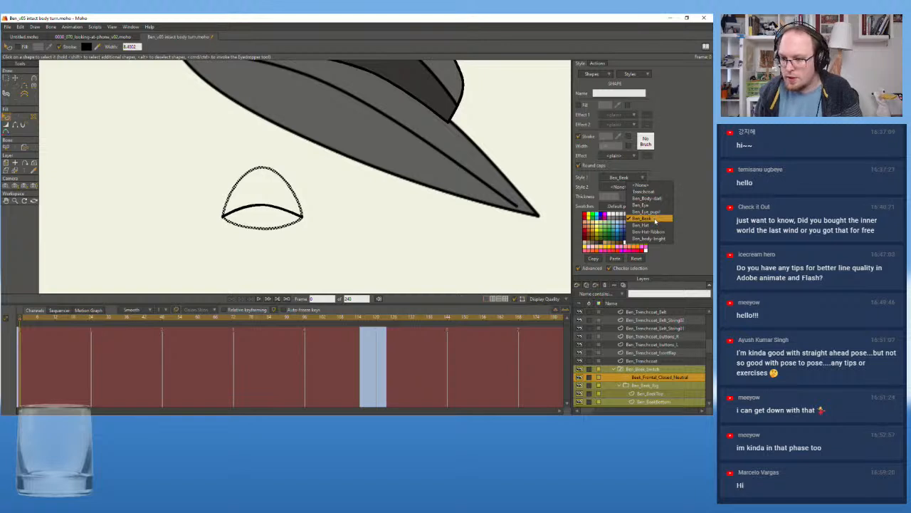
click(580, 105)
click(580, 105)
click(337, 182)
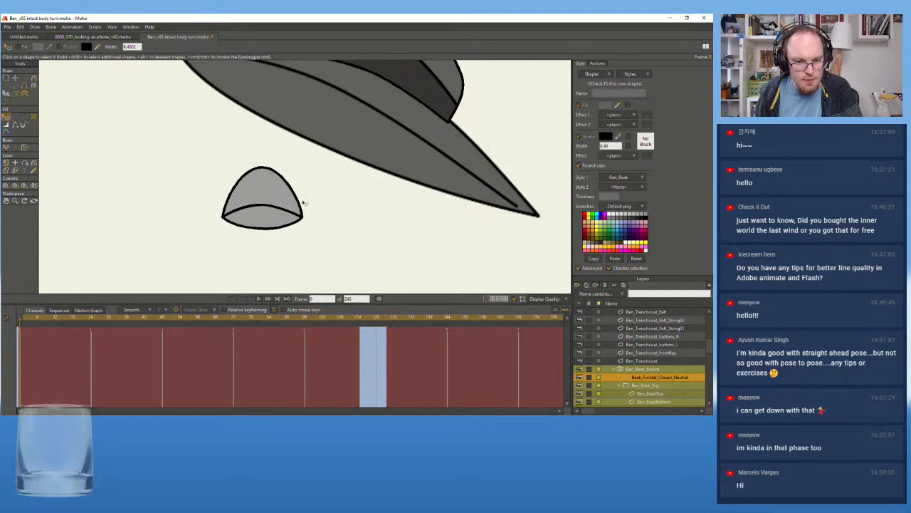
Return to the BodyRotation action and scrub to frame 110 to check the rebuilt beak on the head
scroll(301, 208, down, 5)
scroll(332, 220, up, 3)
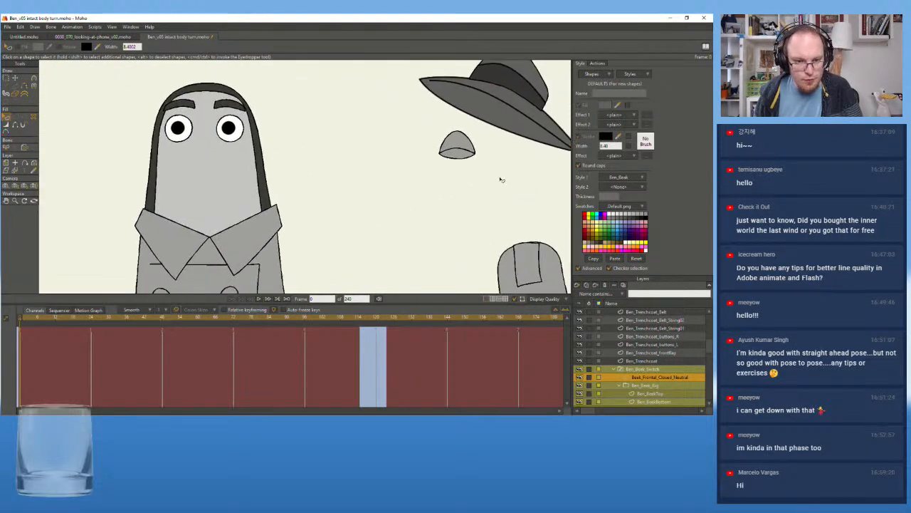
scroll(332, 188, down, 2)
click(600, 63)
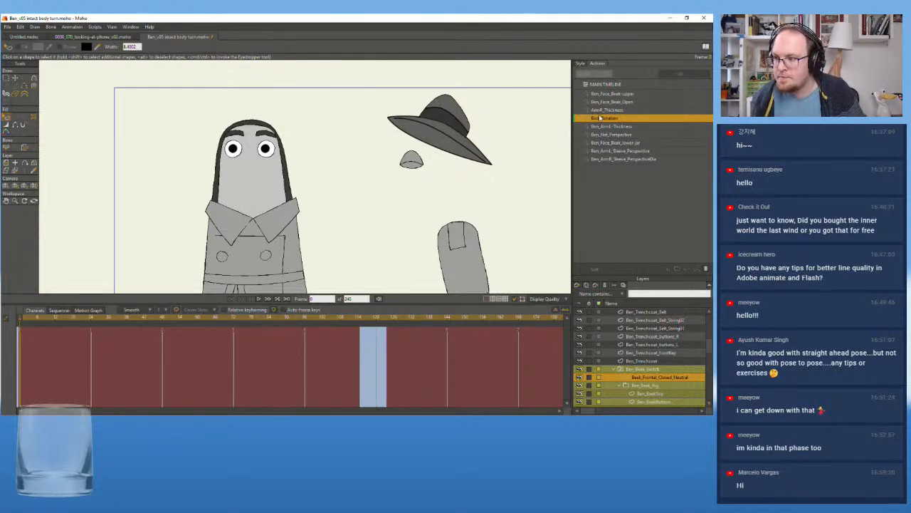
double_click(600, 118)
drag(59, 315, 347, 321)
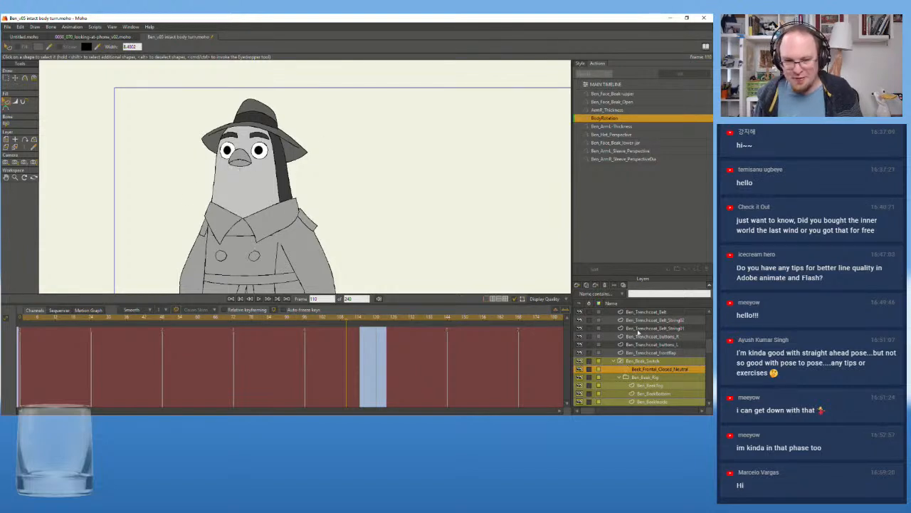
Select the Layer 14 rig and scrub BodyRotation to the side-facing poses to examine the beak's line weight, then show the style settings
scroll(615, 307, up, 5)
click(634, 312)
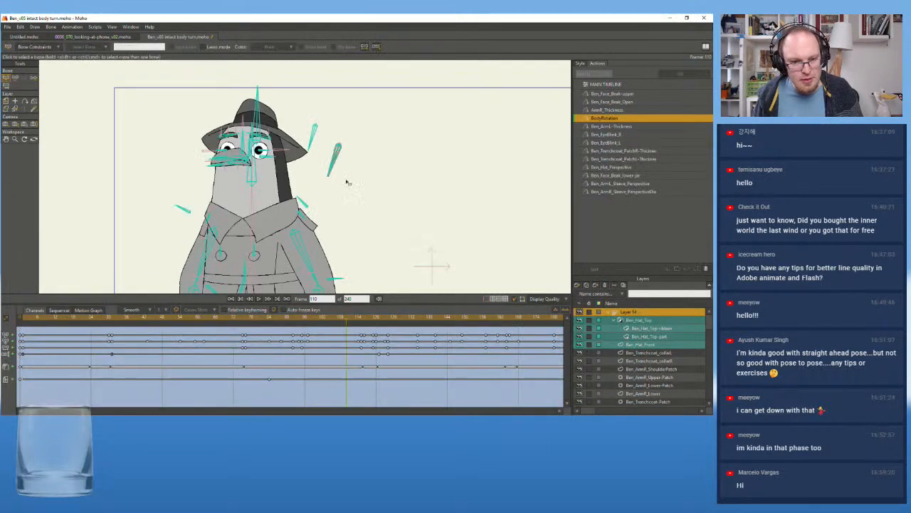
drag(63, 319, 371, 336)
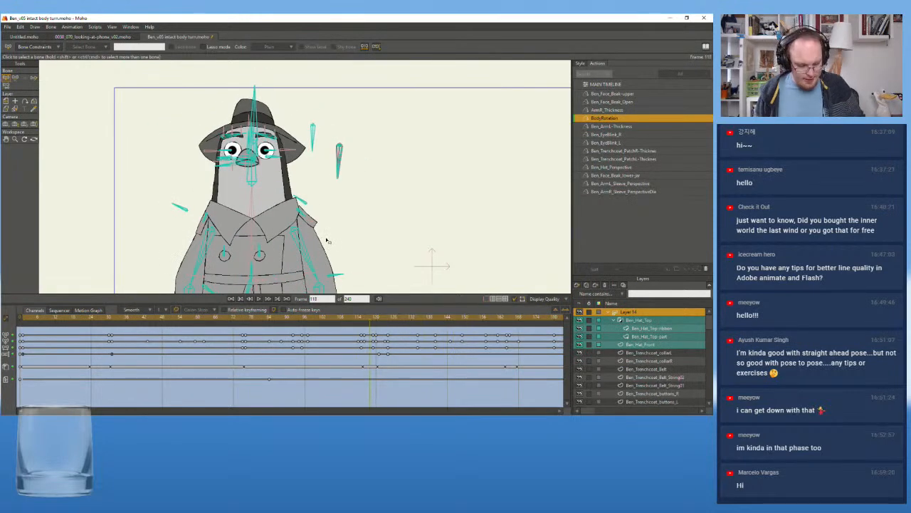
scroll(271, 171, up, 4)
scroll(271, 171, down, 5)
drag(346, 318, 477, 320)
scroll(274, 174, up, 4)
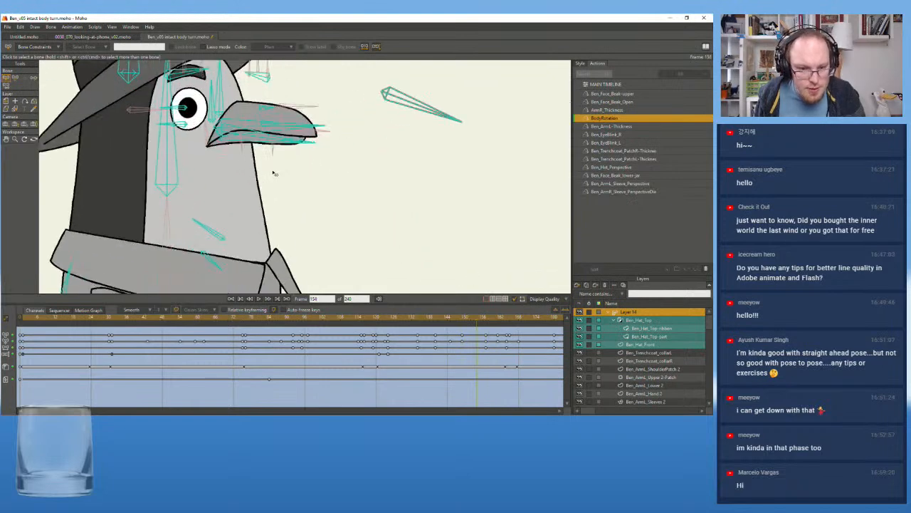
drag(294, 175, 321, 197)
drag(341, 323, 447, 326)
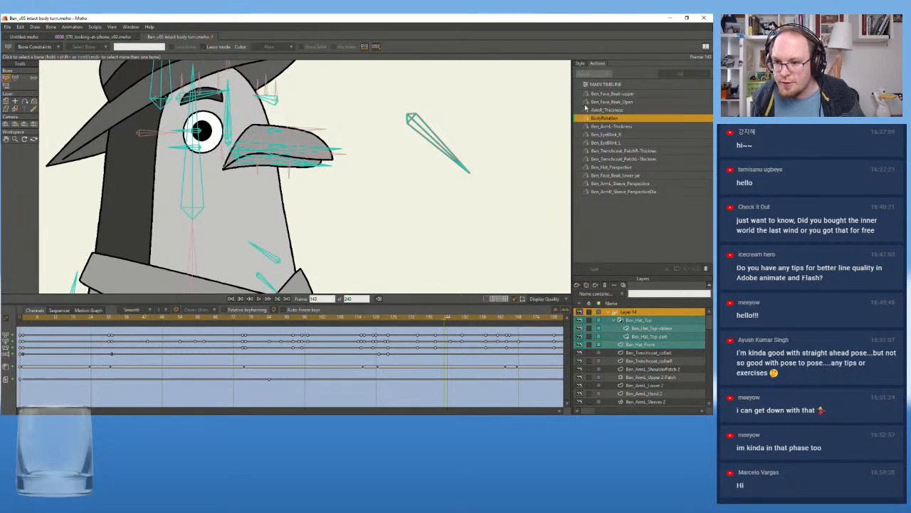
click(580, 63)
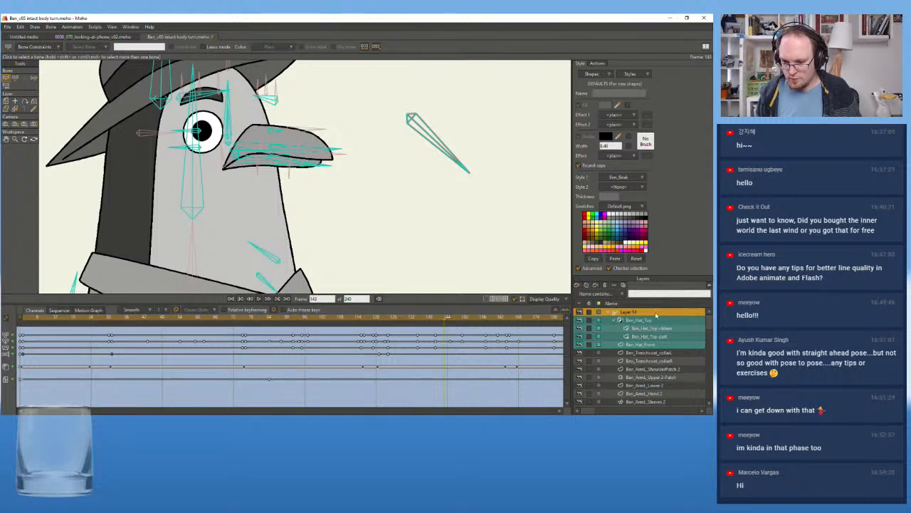
Try rotating the lower beak's tip bone downward at frame 143, and undo the rotation
click(282, 163)
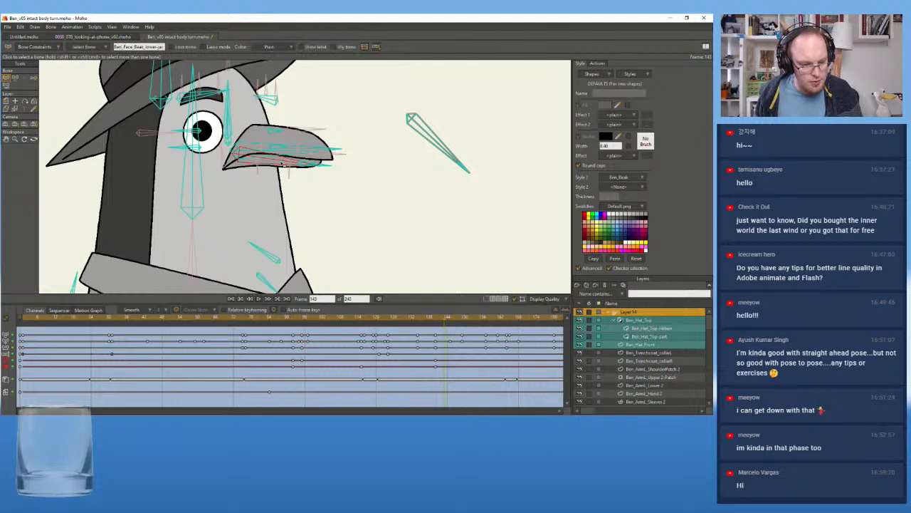
click(322, 167)
click(276, 165)
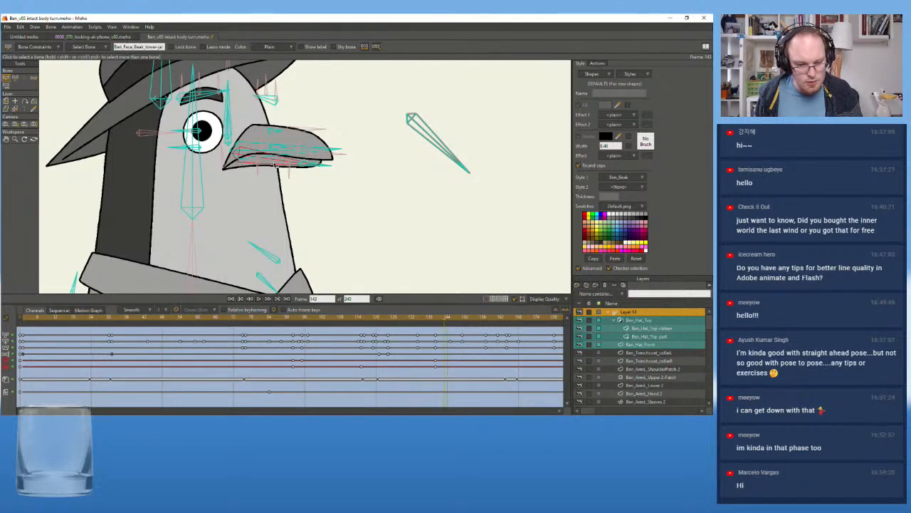
click(321, 167)
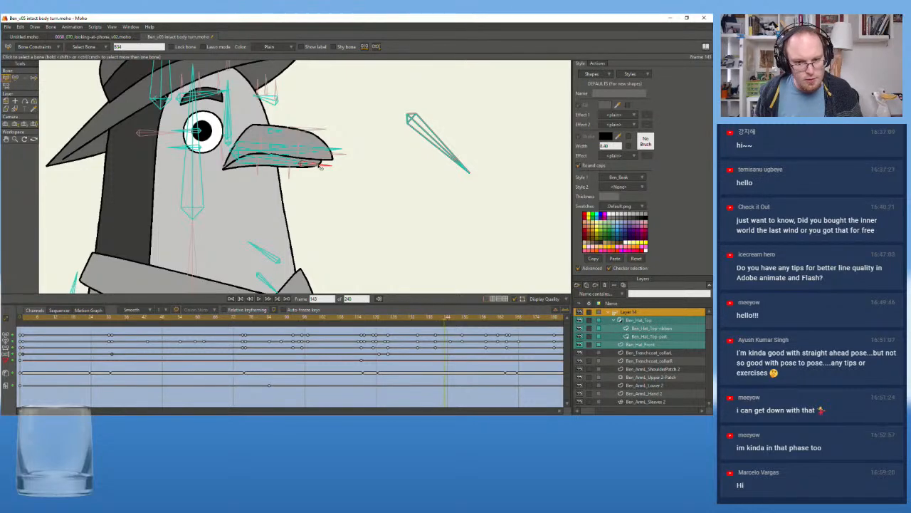
click(18, 79)
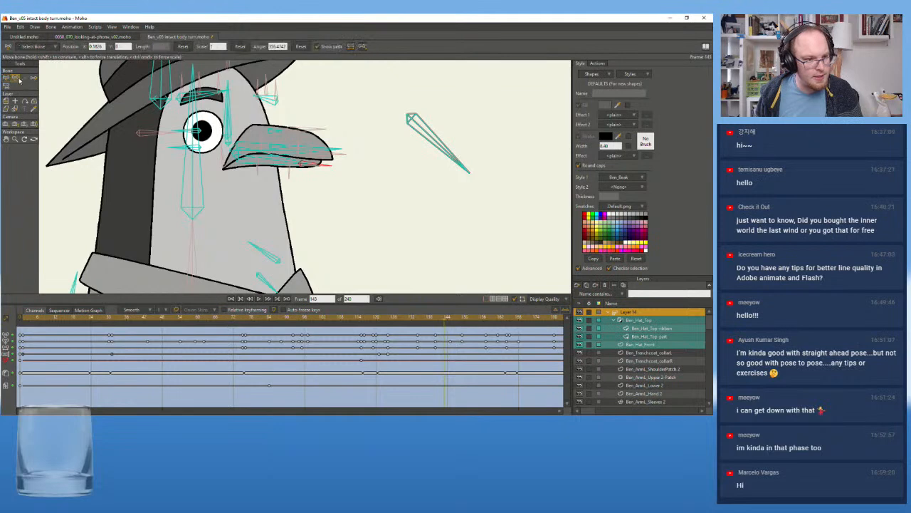
drag(324, 167, 299, 208)
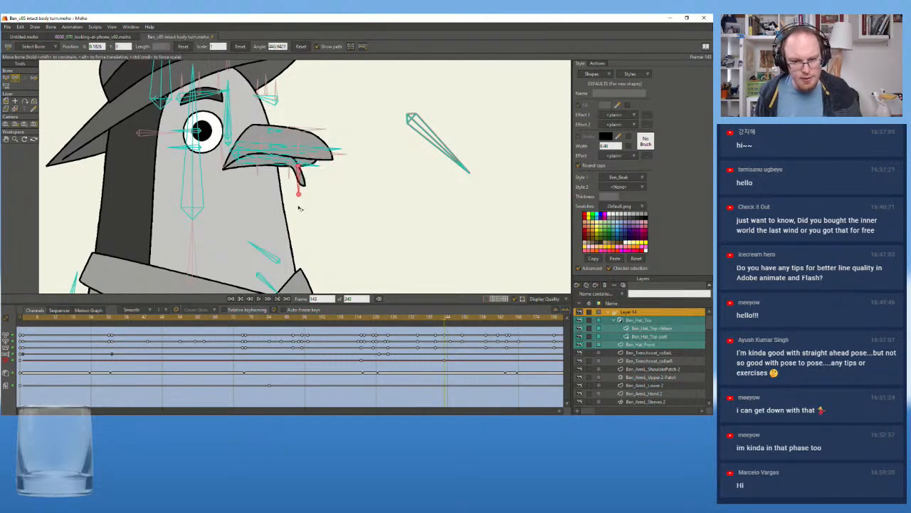
key(ctrl+z)
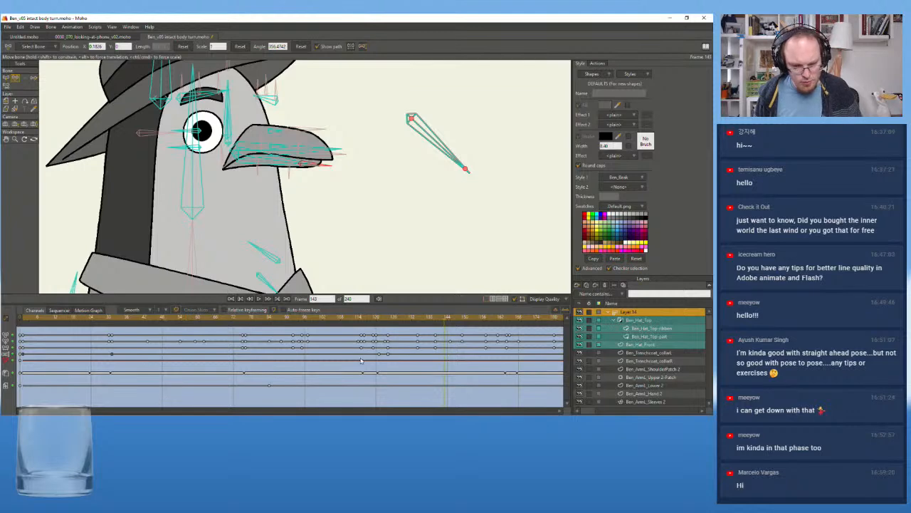
Delete the lower beak tip bone's keyframes and scrub to frame 97 to check the beak up close
key(Delete)
drag(379, 321, 246, 328)
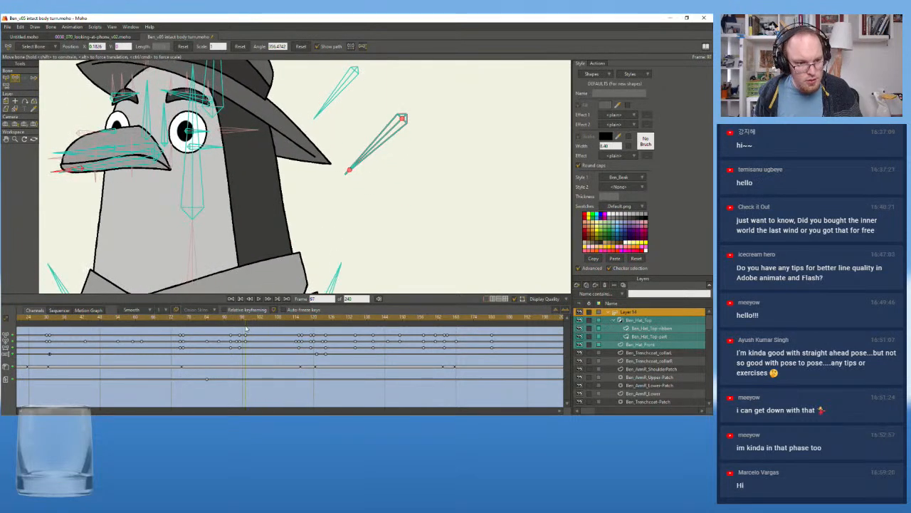
scroll(114, 246, down, 1)
drag(102, 195, 296, 195)
scroll(259, 176, up, 3)
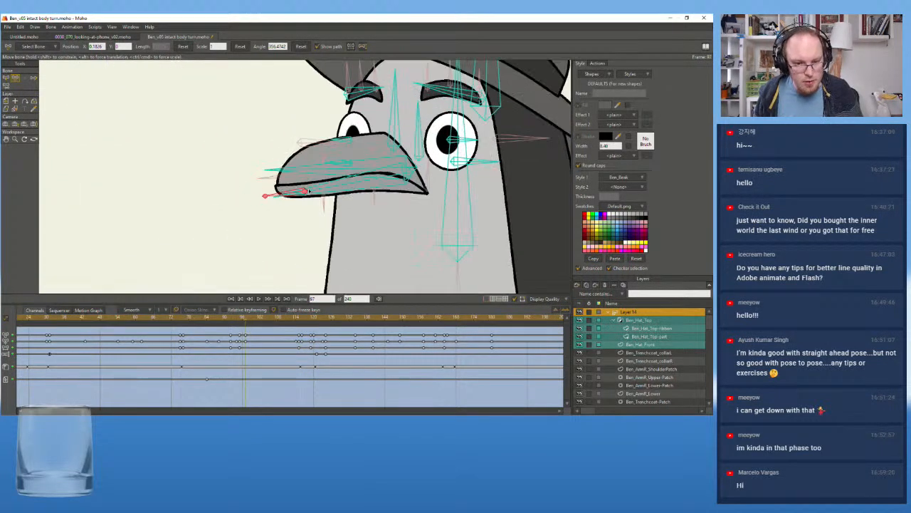
Select the lower jaw bone of the beak and delete its keyframes across the body turn
click(286, 198)
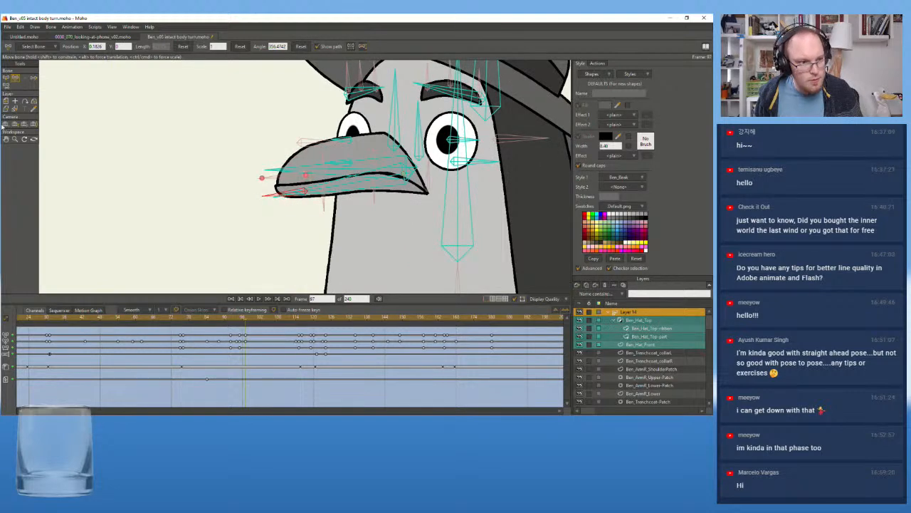
click(6, 78)
click(345, 186)
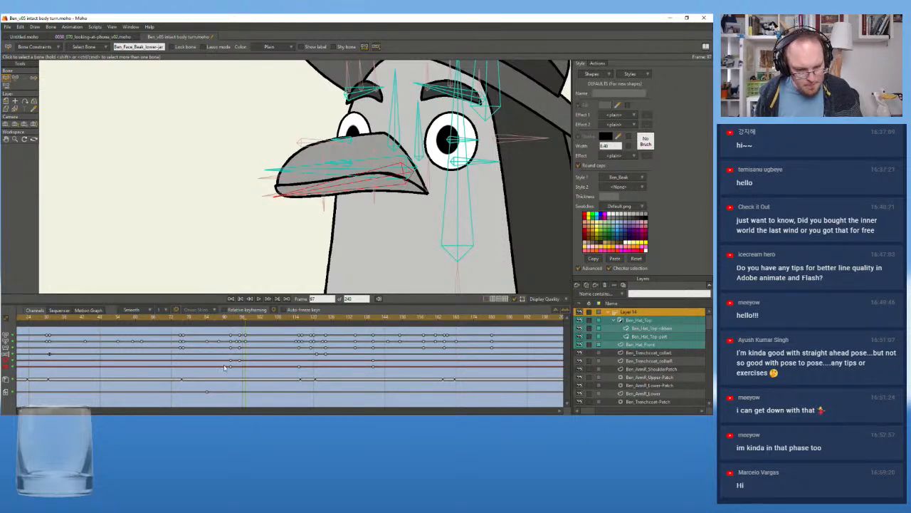
drag(234, 372, 406, 376)
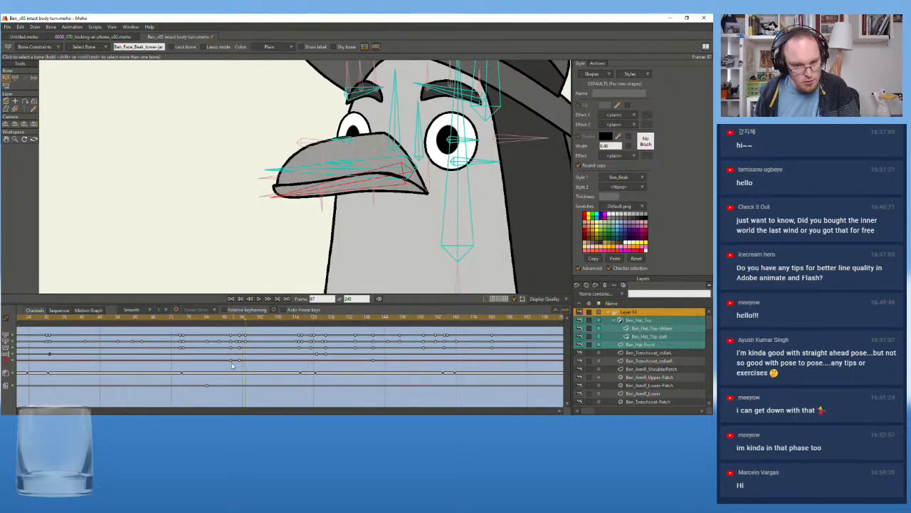
drag(282, 364, 423, 364)
key(Delete)
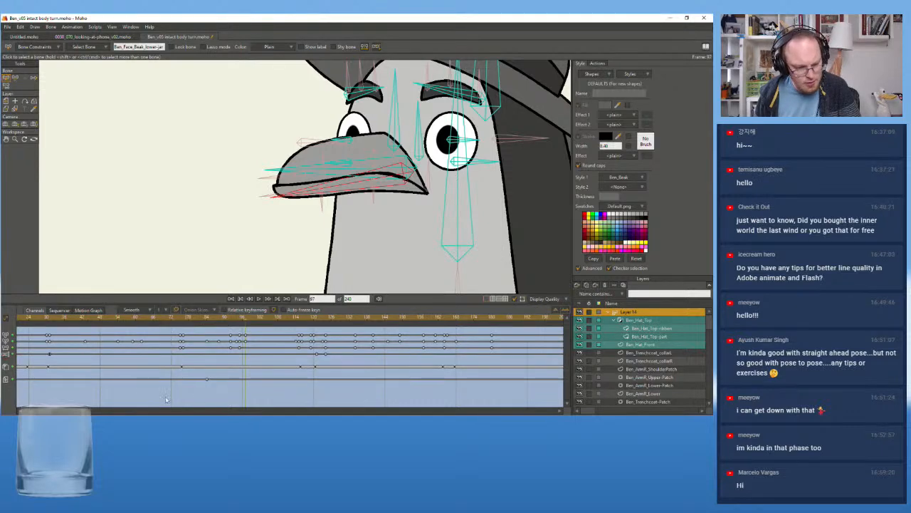
Try deleting the upper beak bone's keyframes across the turn, check frame 127, and undo the deletion
drag(46, 409, 5, 408)
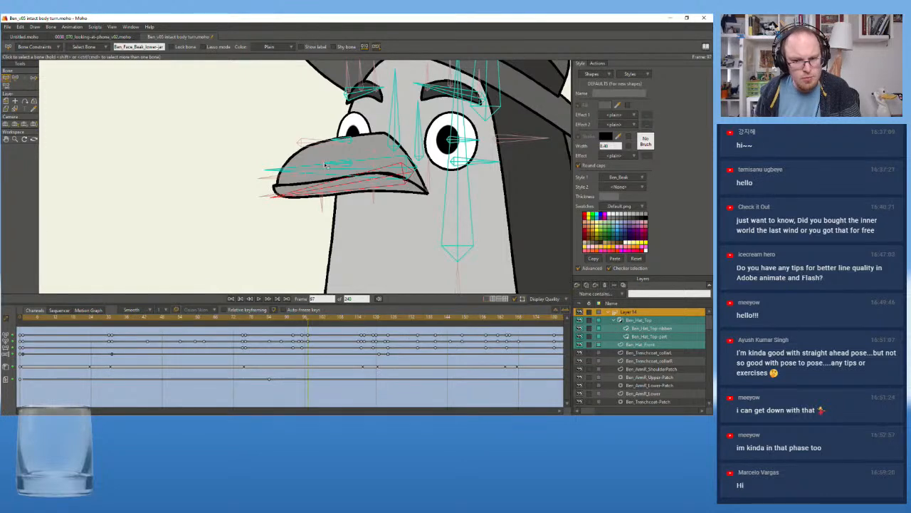
click(299, 170)
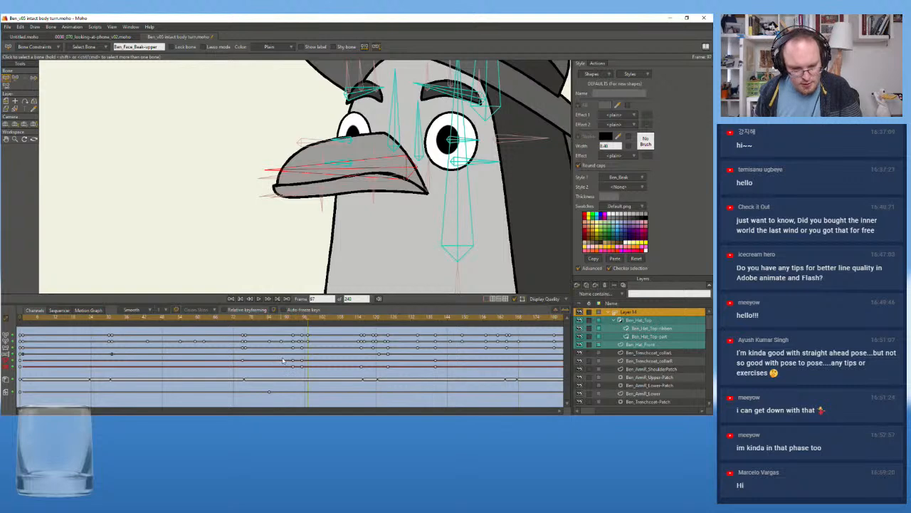
drag(232, 357, 480, 379)
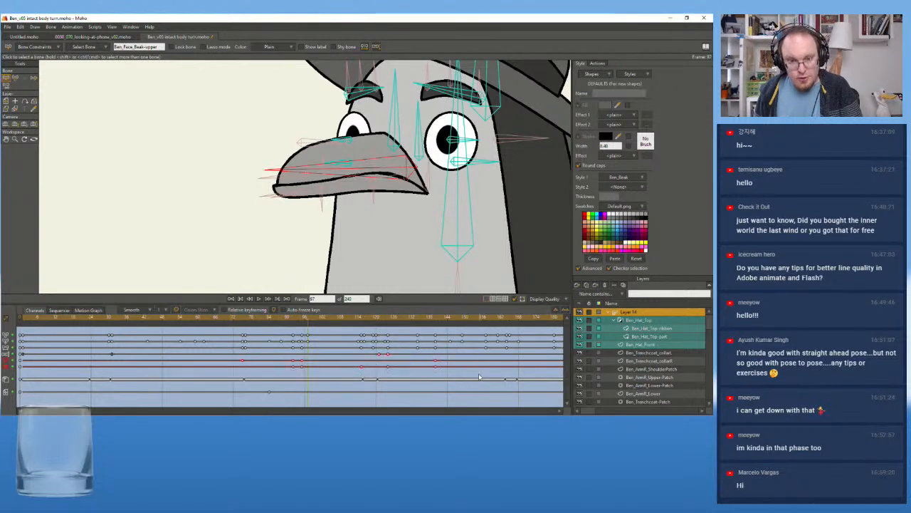
key(Delete)
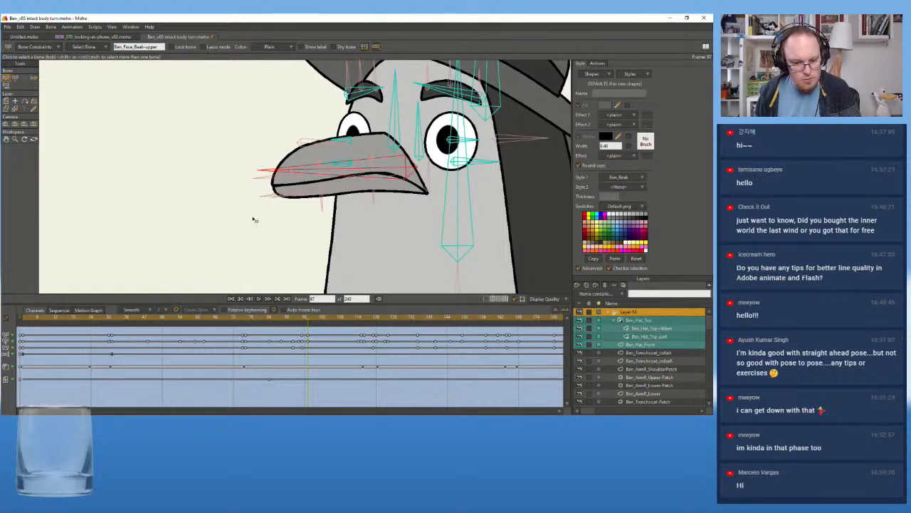
drag(244, 324, 398, 330)
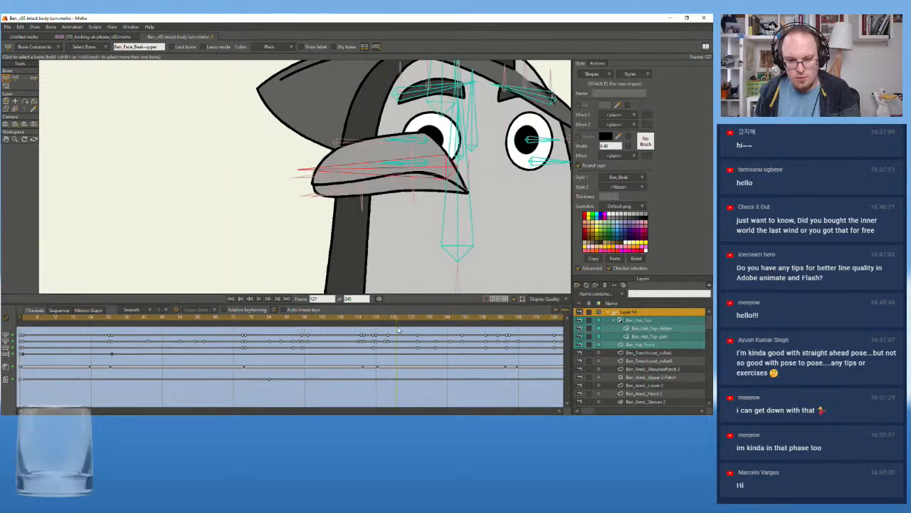
key(ctrl+z)
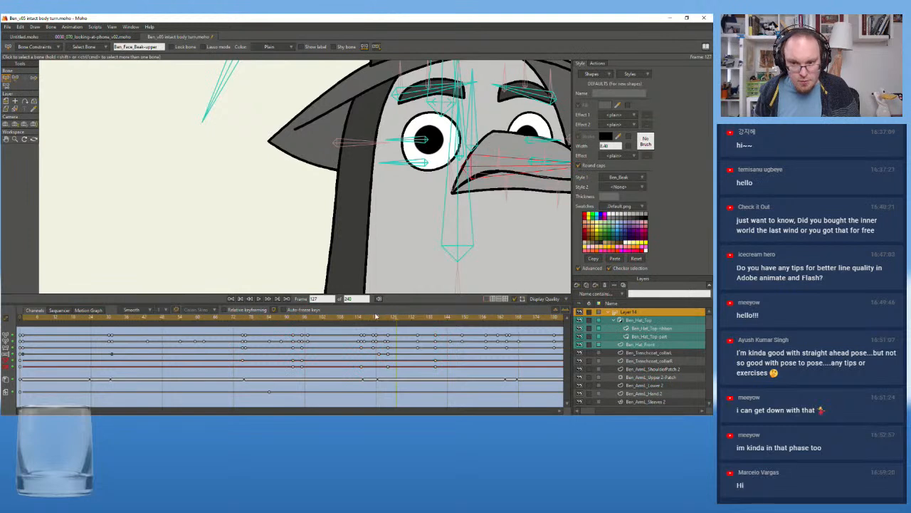
Scrub to frames 75 and 80 and select the lower jaw and beak tip bones to examine their keyframes
drag(362, 318, 242, 337)
click(309, 188)
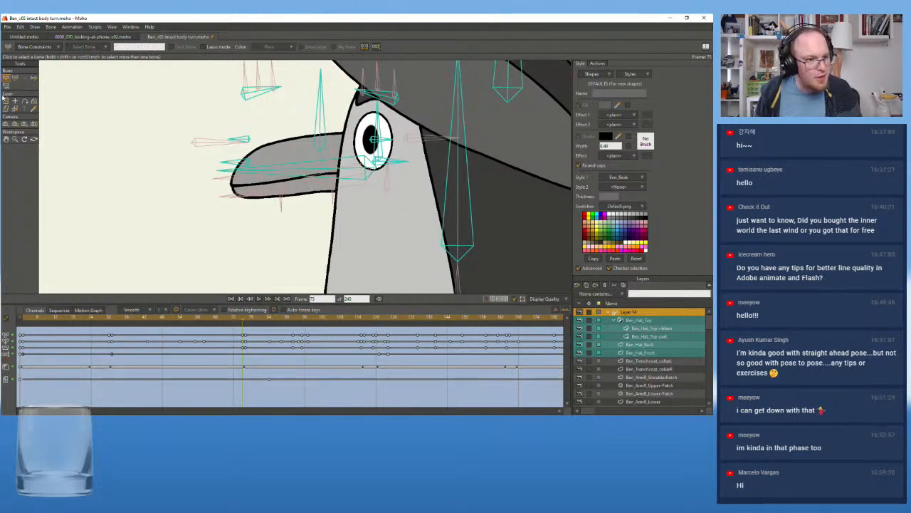
click(299, 187)
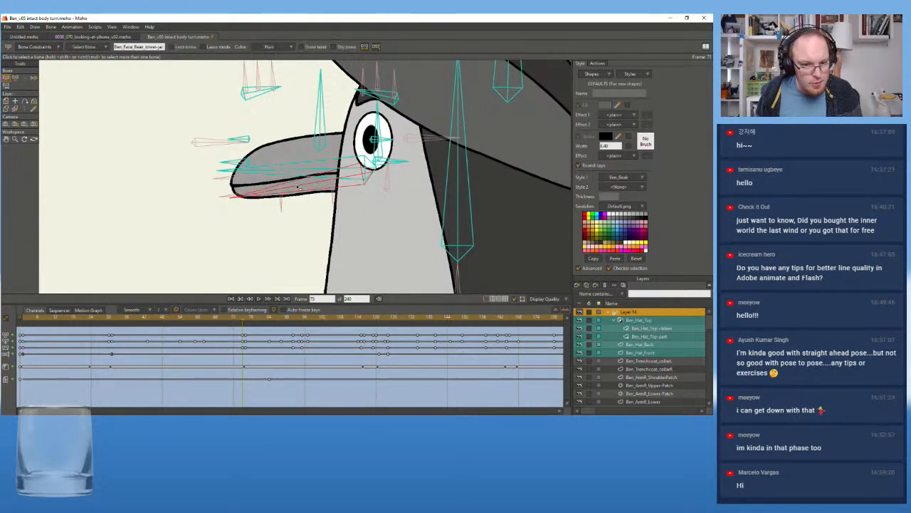
drag(177, 323, 258, 324)
click(326, 193)
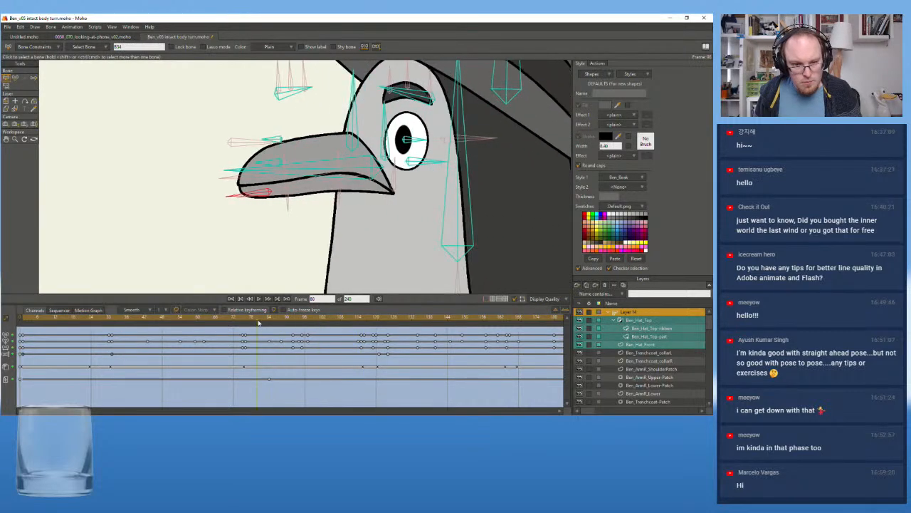
click(256, 178)
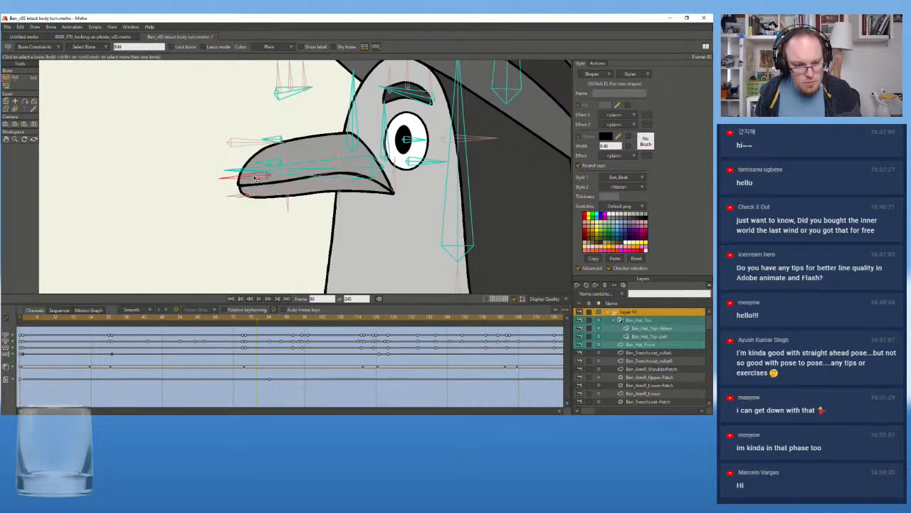
Delete a run of the upper beak bone's keyframes across the turn and scrub to frame 109 to check the beak
click(271, 171)
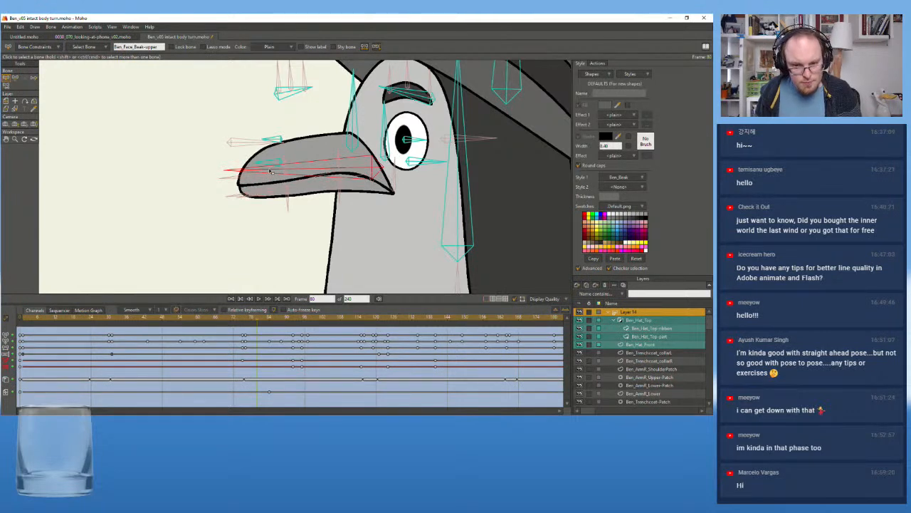
drag(240, 361, 487, 369)
key(Delete)
drag(267, 311, 343, 319)
click(424, 129)
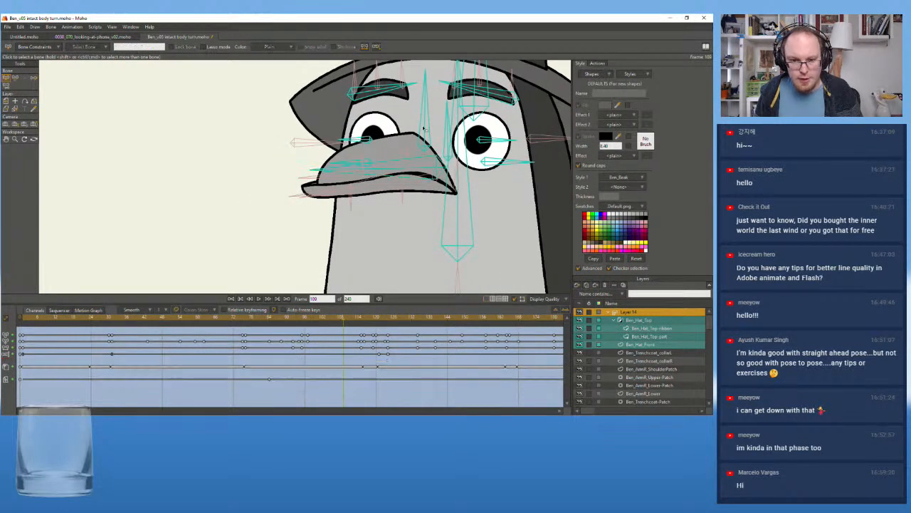
click(6, 103)
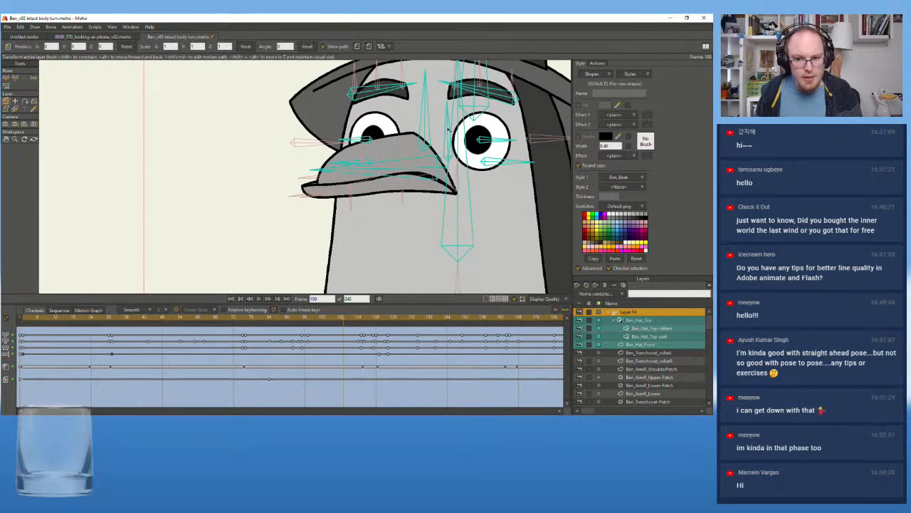
click(425, 147)
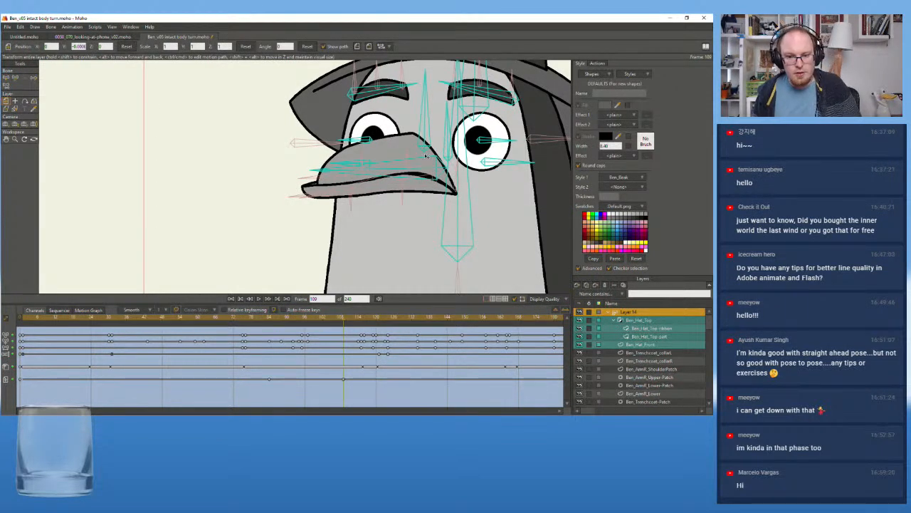
scroll(292, 205, down, 2)
drag(280, 189, 190, 223)
key(ctrl+z)
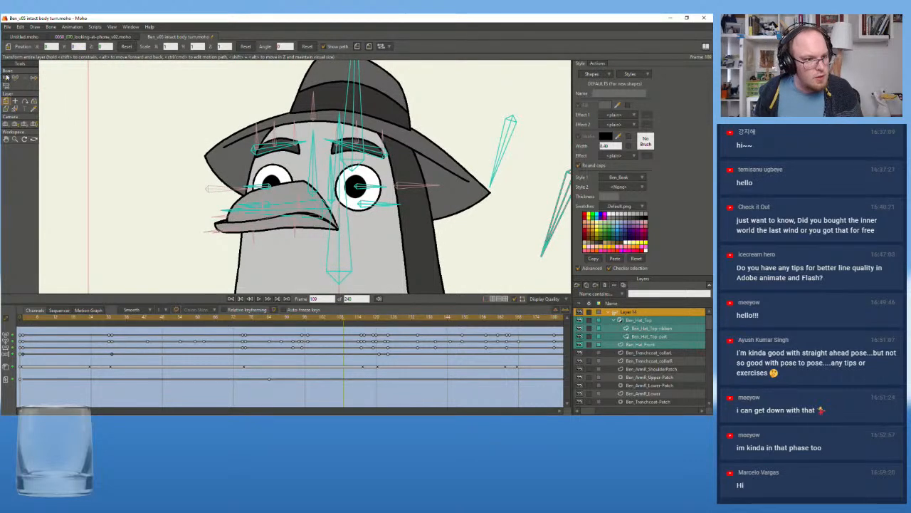
Try moving the vertical bones at the base of the beak at frame 109
click(6, 77)
click(309, 182)
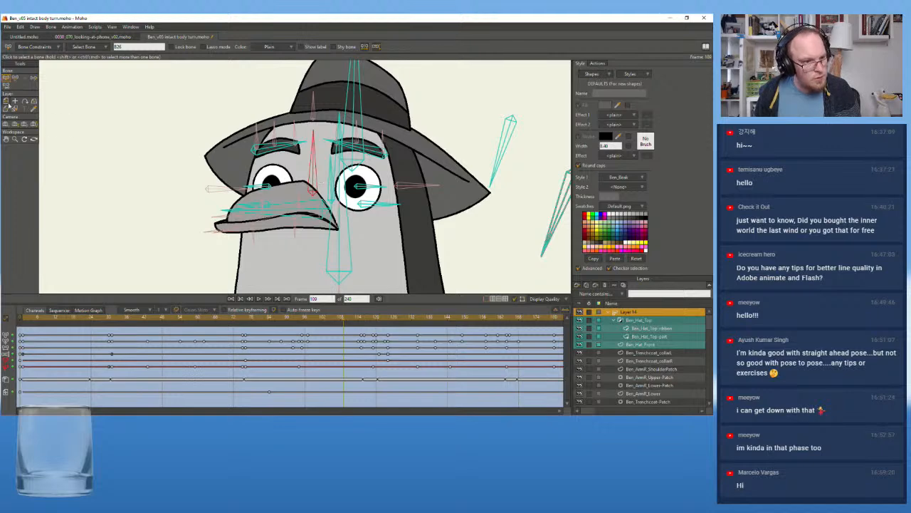
click(15, 79)
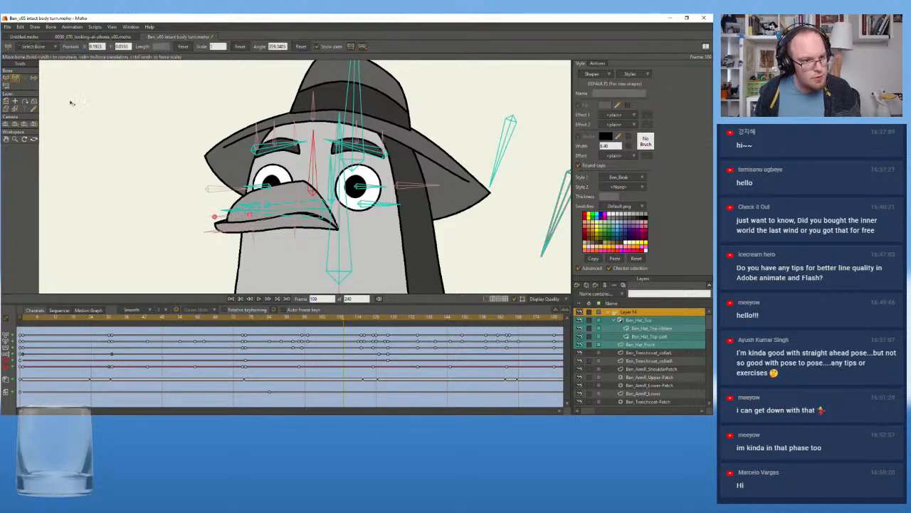
mouse_move(316, 193)
mouse_down()
mouse_move(301, 168)
mouse_move(332, 200)
mouse_up()
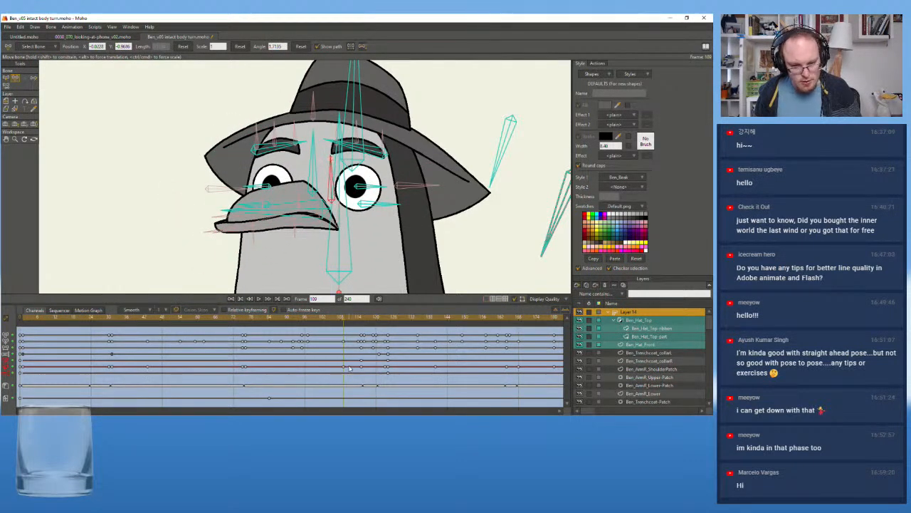
Scrub to frame 96, select the upper beak bone and delete its remaining keyframes across the turn
drag(345, 324, 305, 324)
click(257, 212)
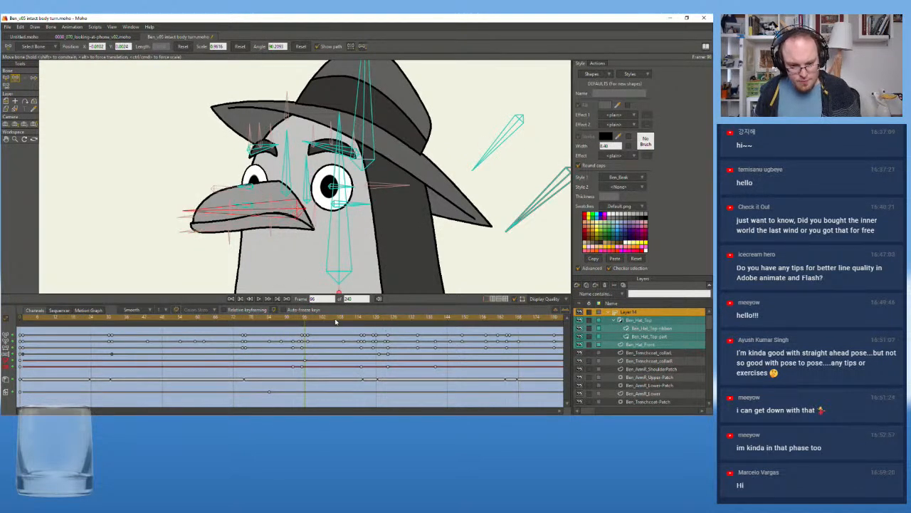
key(Delete)
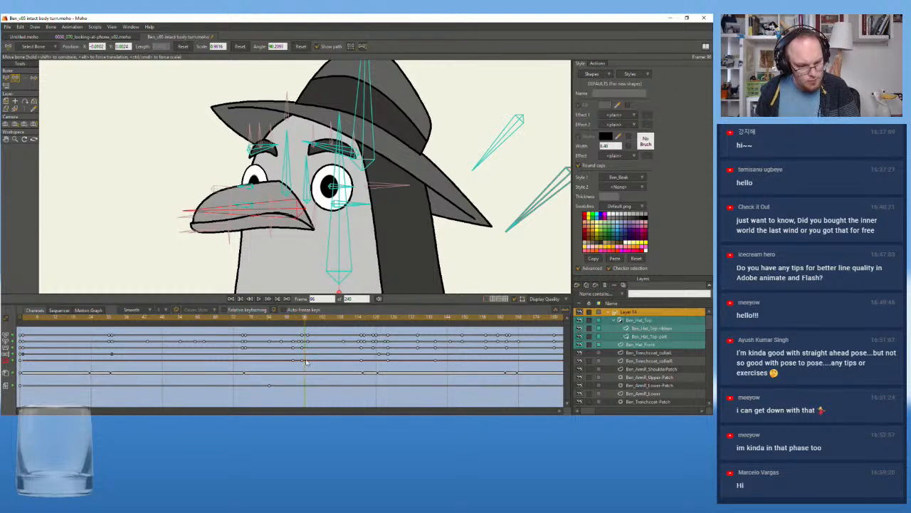
drag(290, 360, 454, 370)
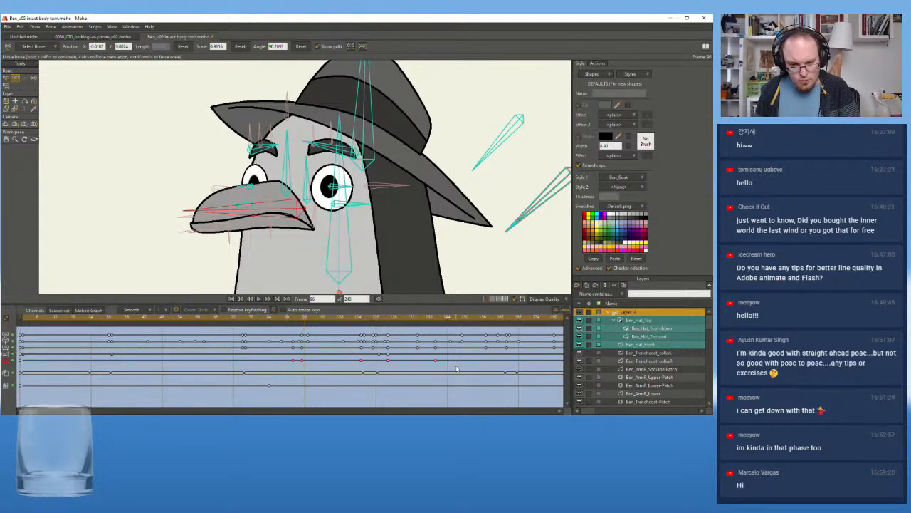
key(Delete)
Scrub through the body turn, including the side pose at frame 75, to check the beak, and return to frame 0
drag(317, 320, 423, 348)
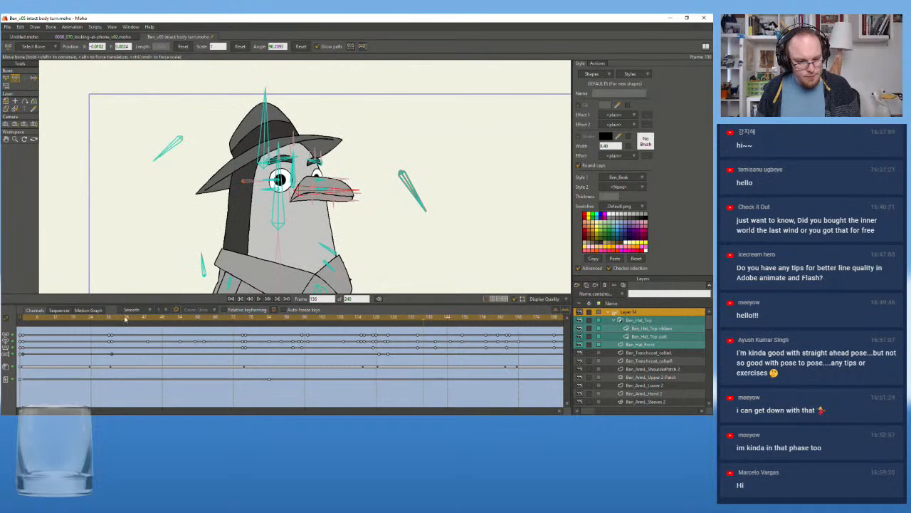
drag(125, 319, 290, 341)
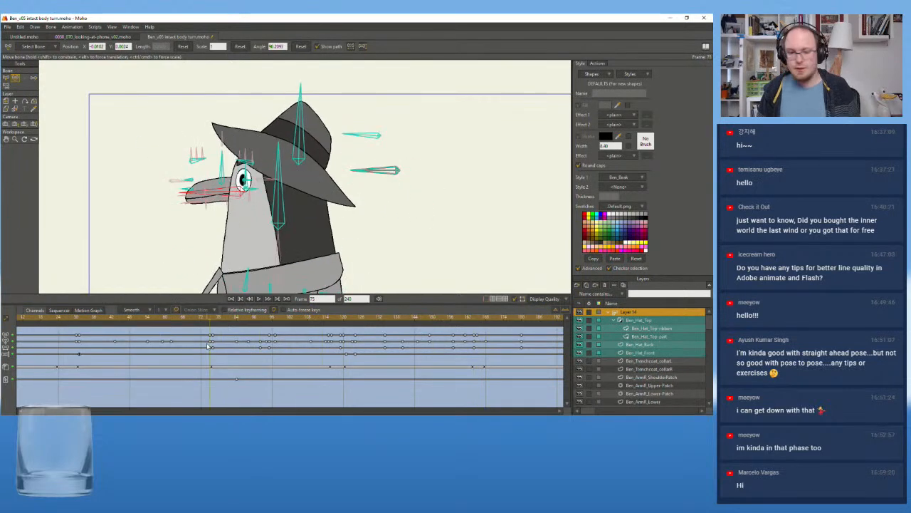
drag(30, 318, 2, 329)
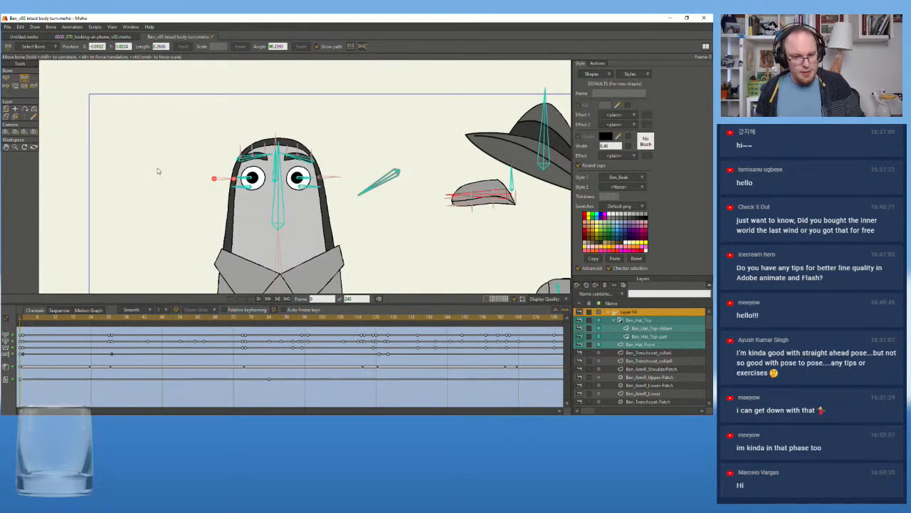
Save the Ben rig as a new version named Ben_v06 in the same folder
key(ctrl+shift+s)
drag(66, 185, 105, 185)
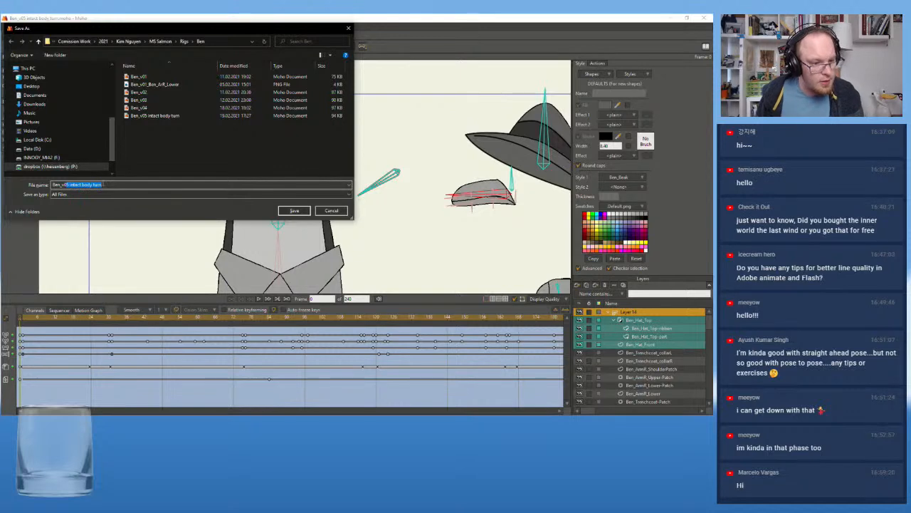
text(6)
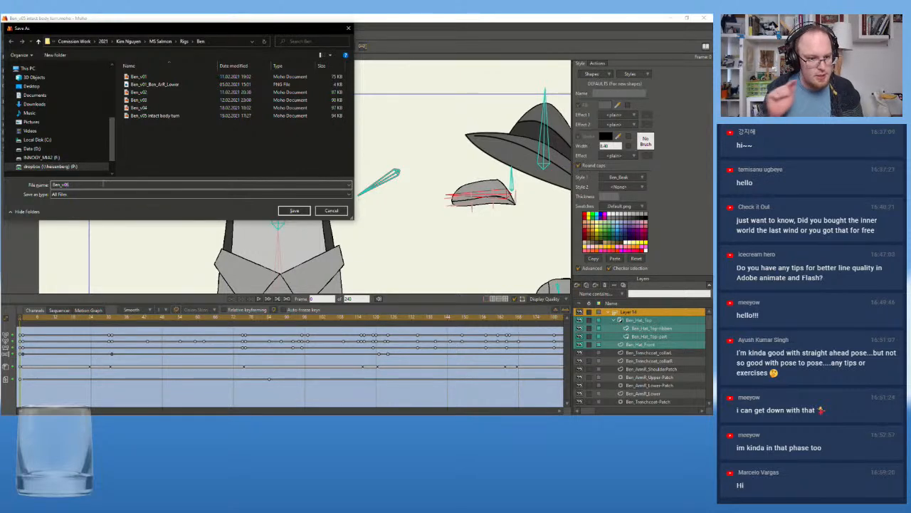
click(294, 211)
scroll(424, 145, down, 2)
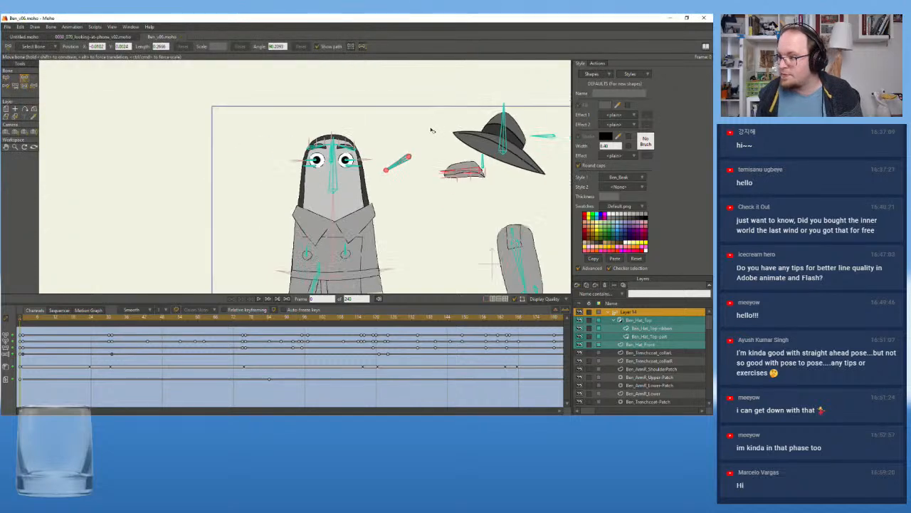
scroll(425, 145, down, 3)
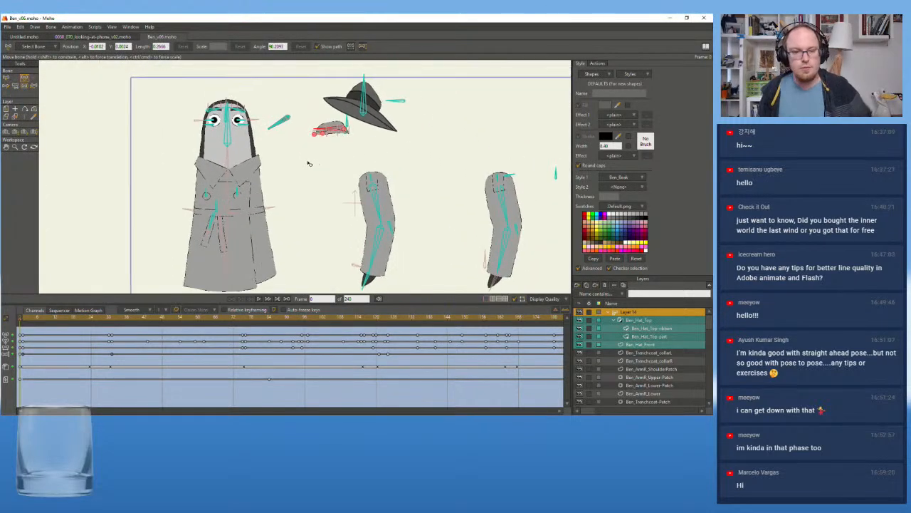
Close the Untitled and 0030_070_looking-at-phone_v02 projects, keeping only Ben_v06 open
click(7, 27)
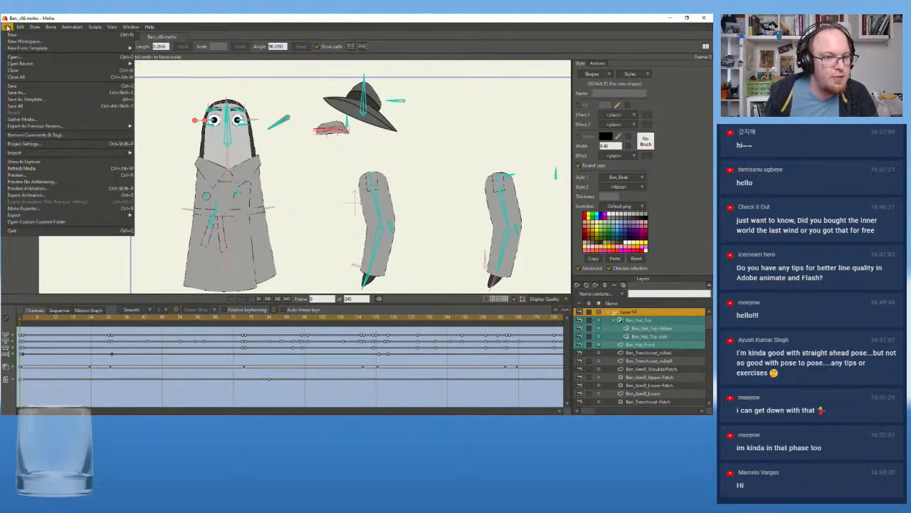
click(234, 35)
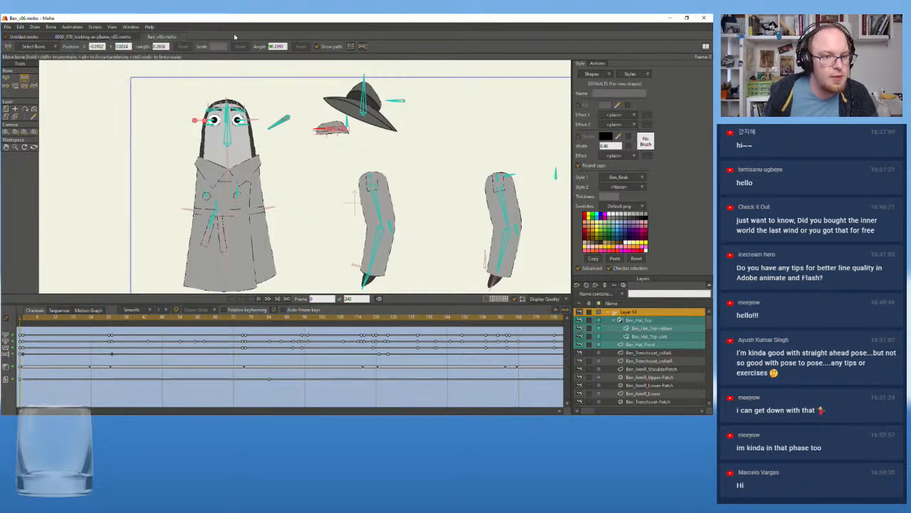
click(6, 37)
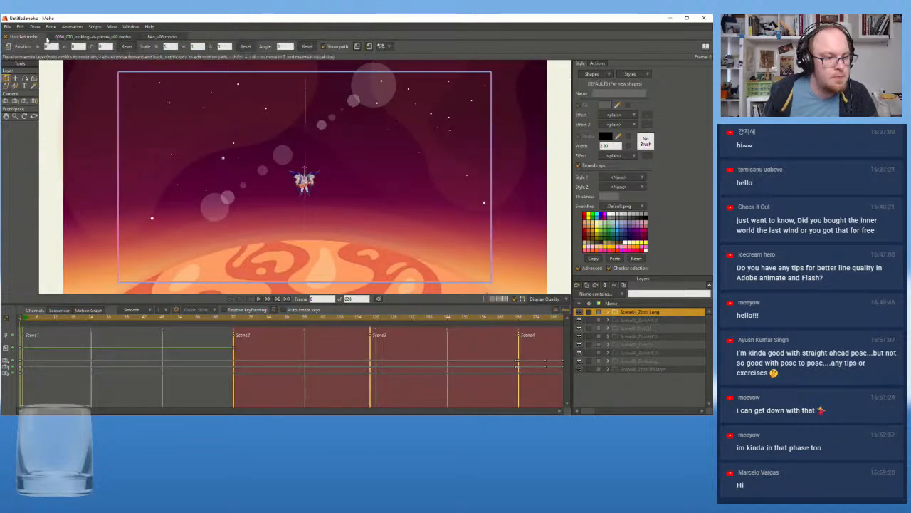
click(6, 38)
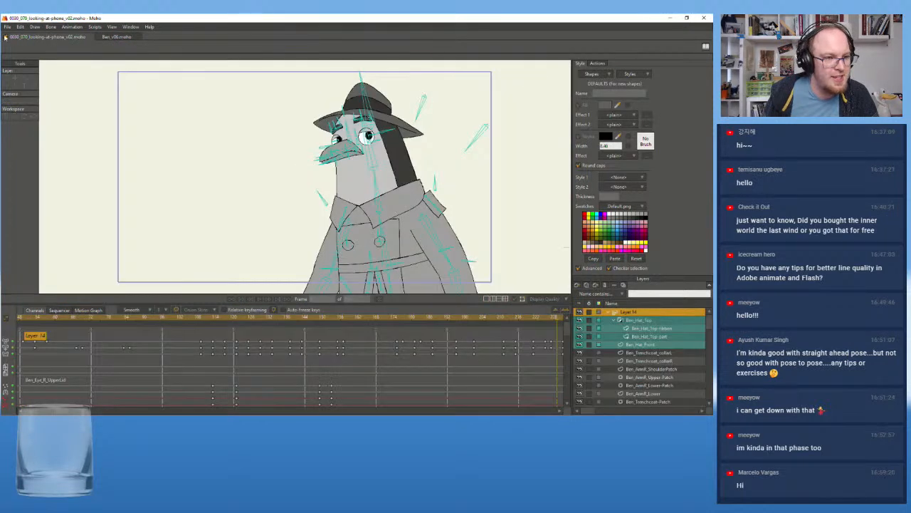
click(5, 38)
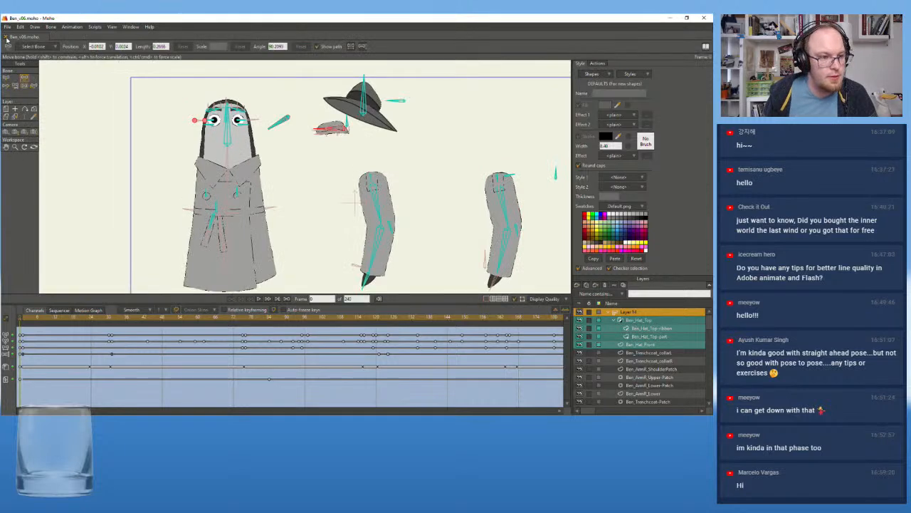
Create a new project and start saving it in the MS Salmon Shots folder 0030_020_nie_nuesse_genug
click(7, 28)
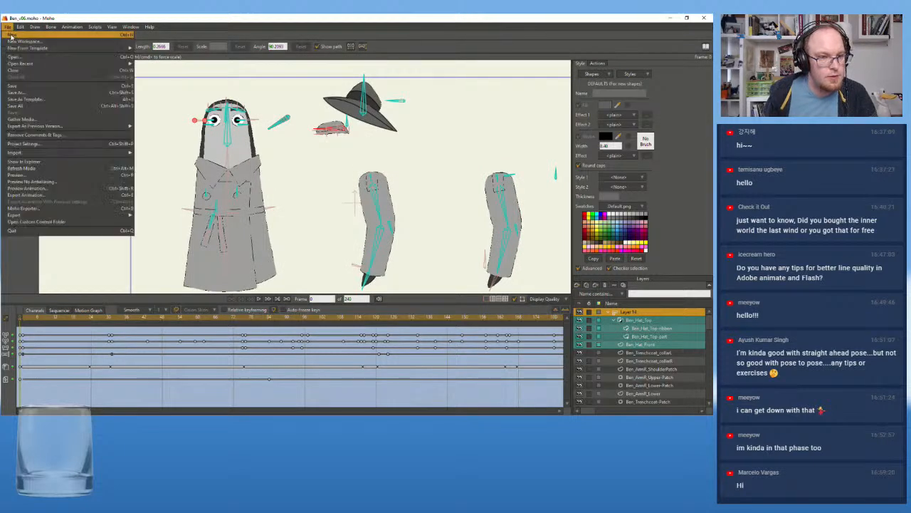
click(11, 35)
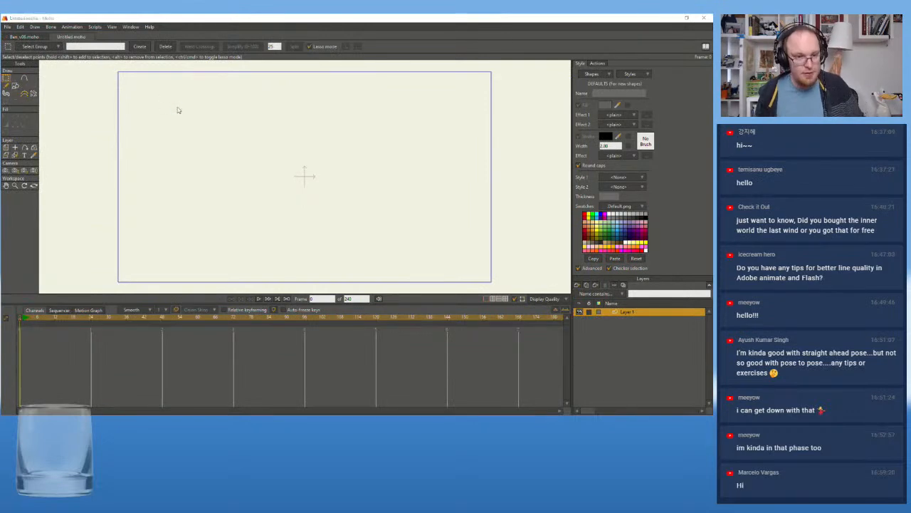
key(ctrl+s)
click(184, 41)
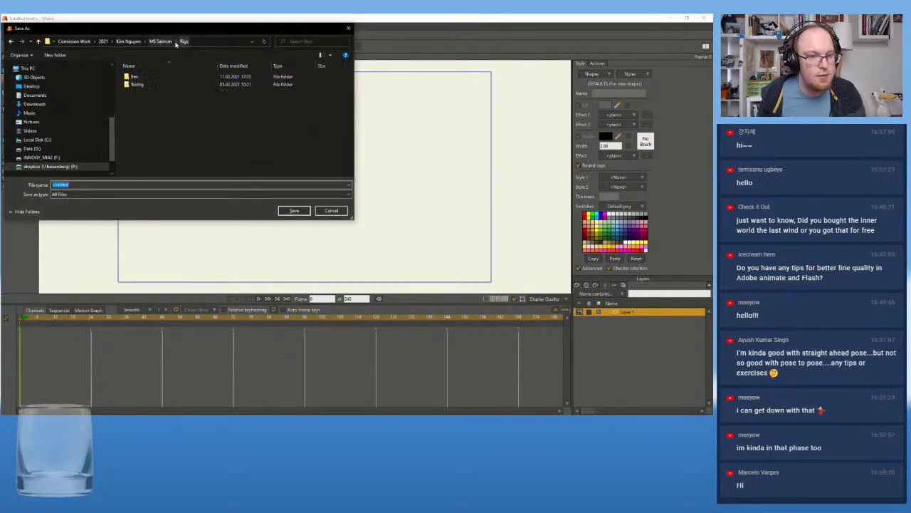
click(161, 41)
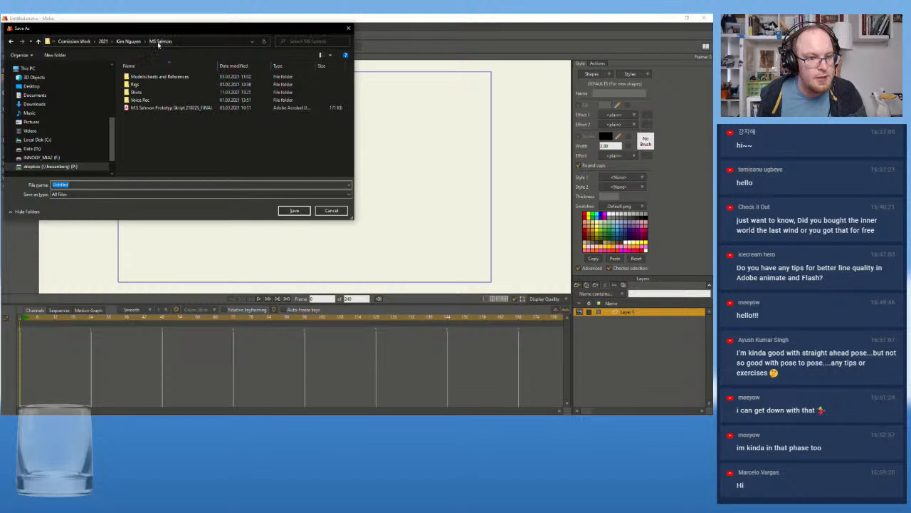
double_click(169, 92)
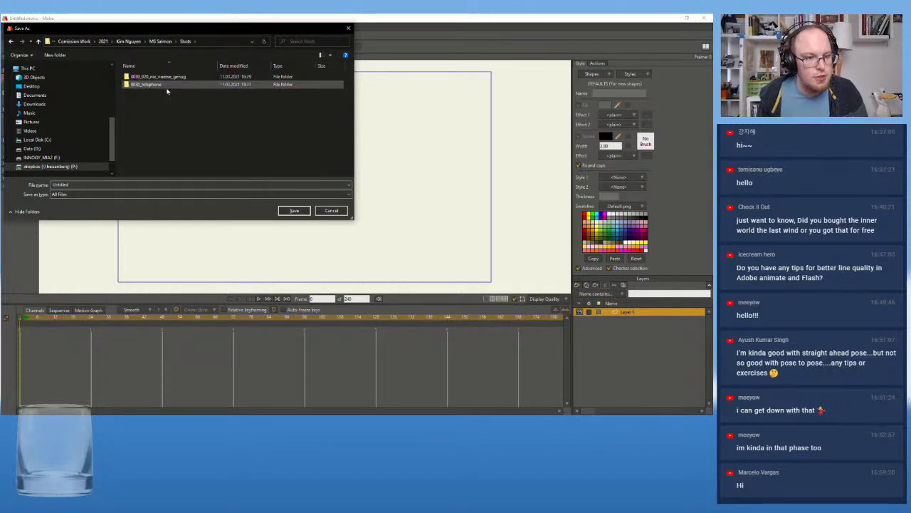
double_click(162, 77)
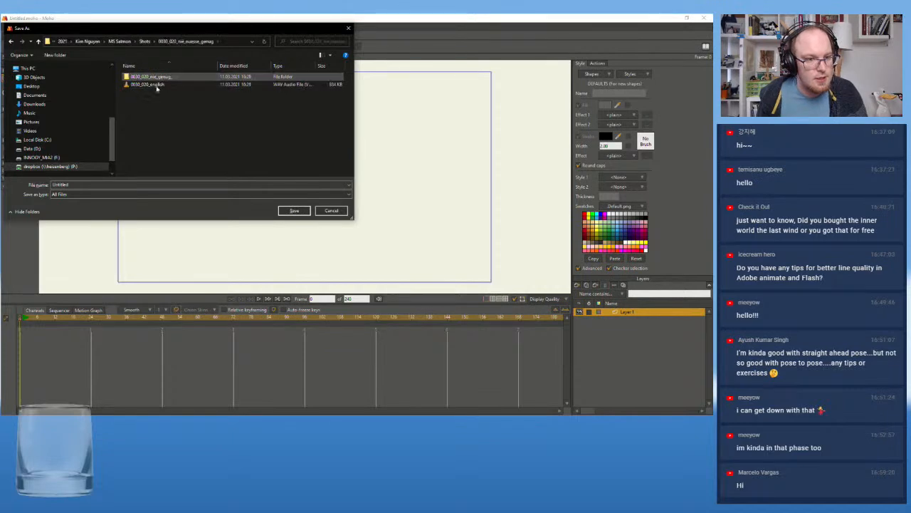
Name the new project file 0030_020_nuts and save it
drag(74, 184, 45, 188)
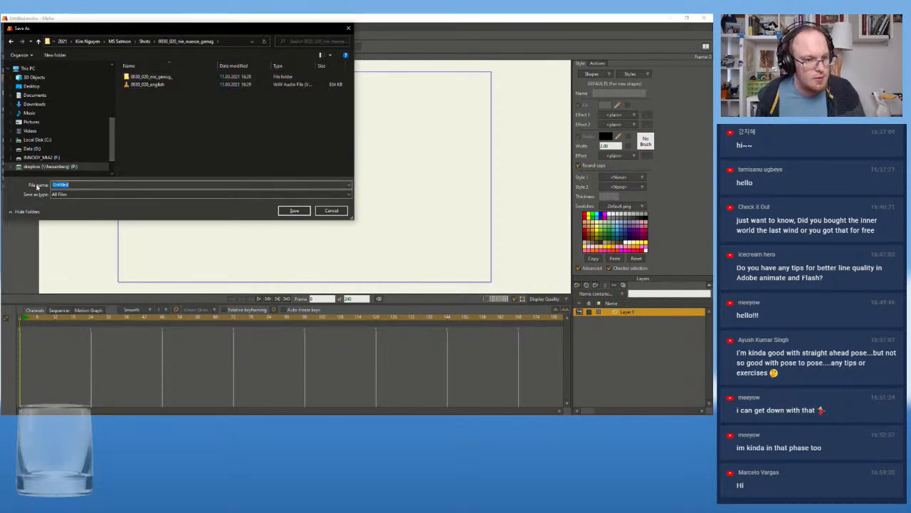
text(0030_020_)
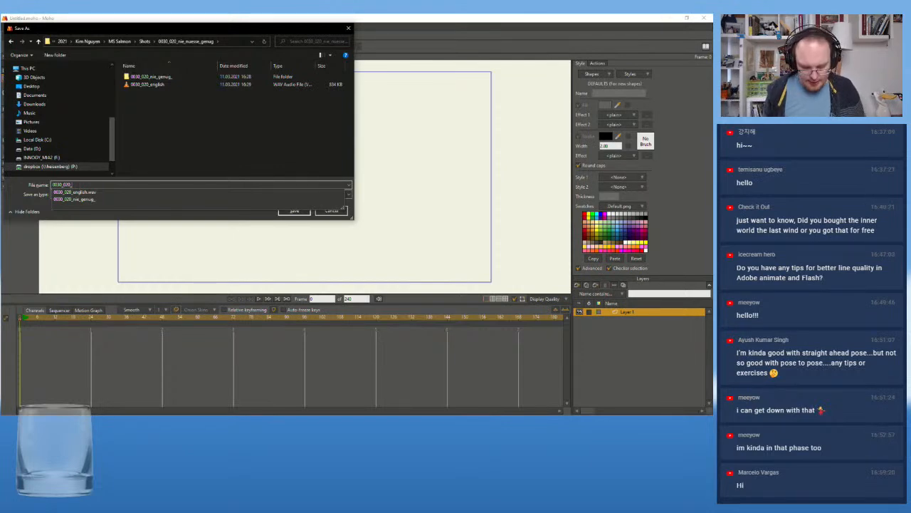
text(nini)
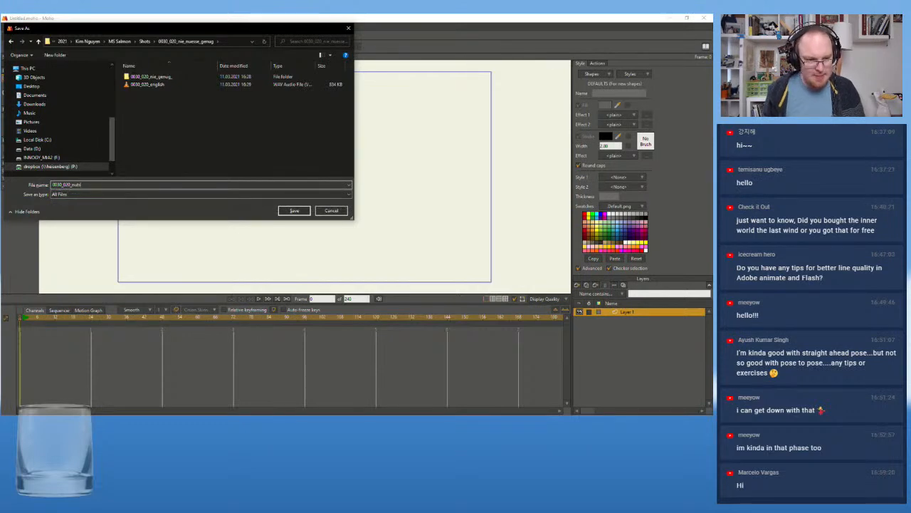
text(ts)
click(294, 210)
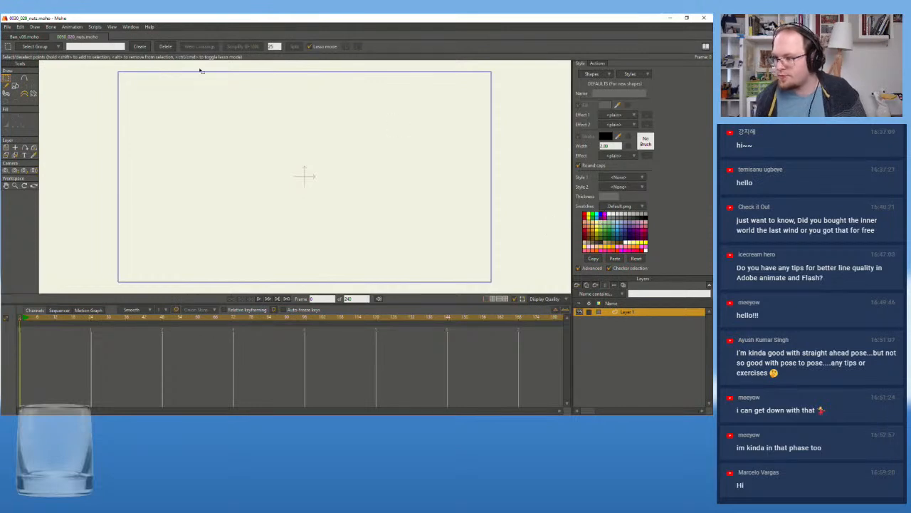
Set the project dimensions to the 4K Ultra HD (3840x2160) preset
scroll(128, 121, down, 1)
scroll(129, 121, up, 1)
mouse_move(129, 123)
mouse_down()
mouse_move(126, 133)
mouse_move(123, 124)
mouse_up()
click(7, 26)
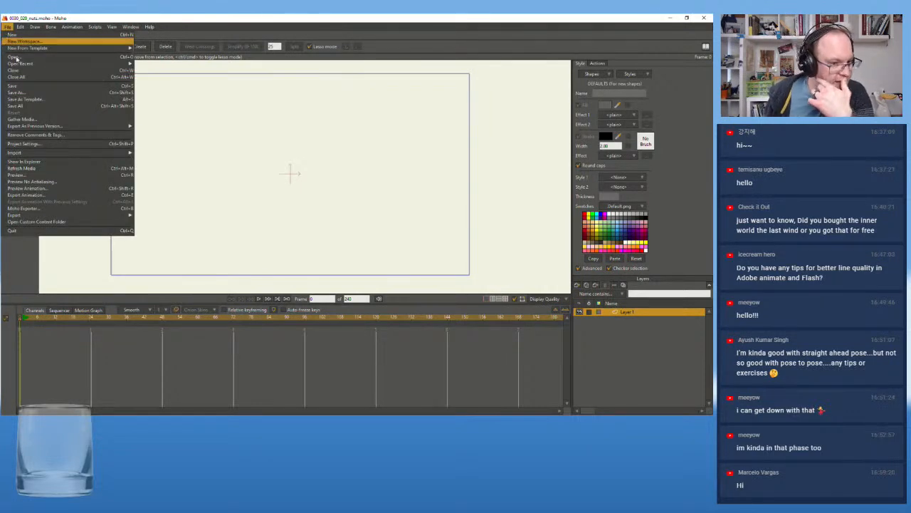
mouse_move(61, 154)
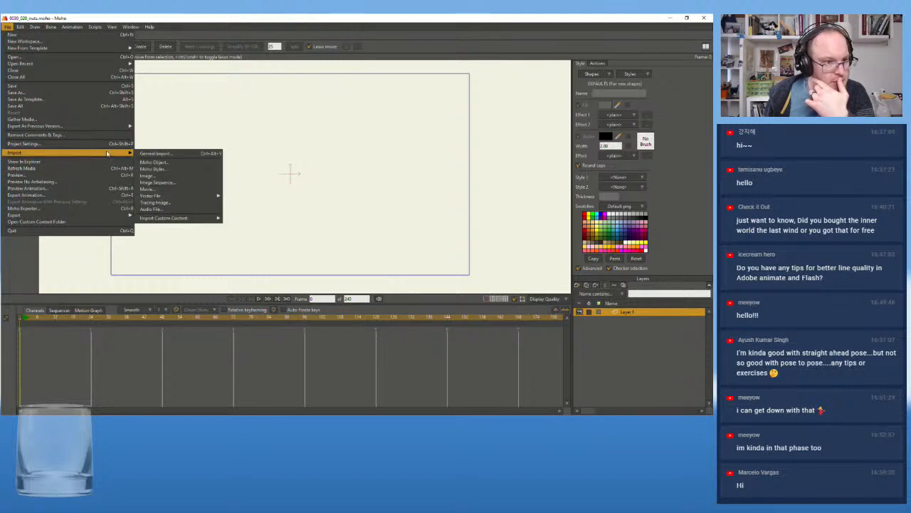
mouse_move(74, 129)
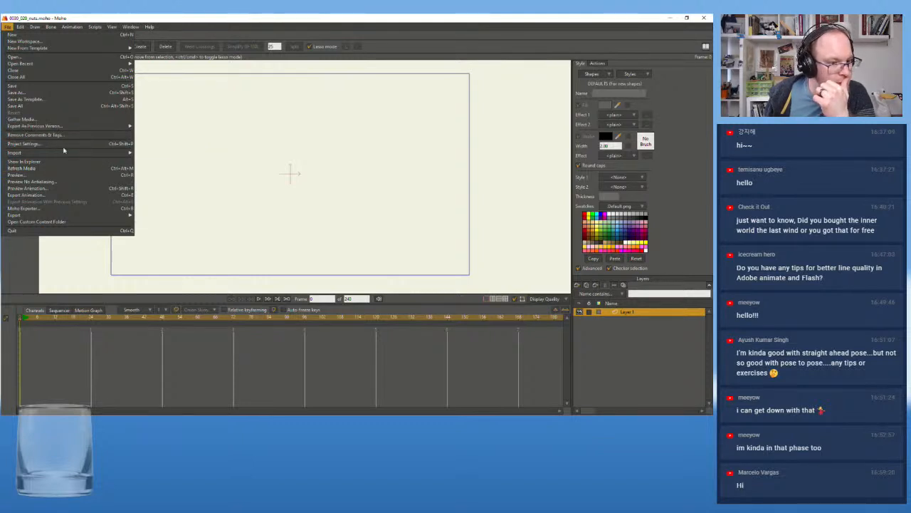
click(62, 143)
click(264, 154)
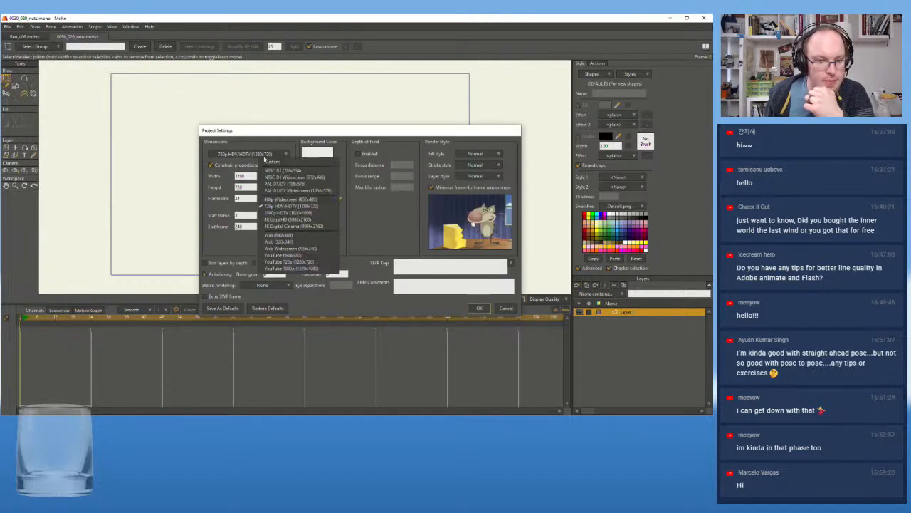
click(270, 220)
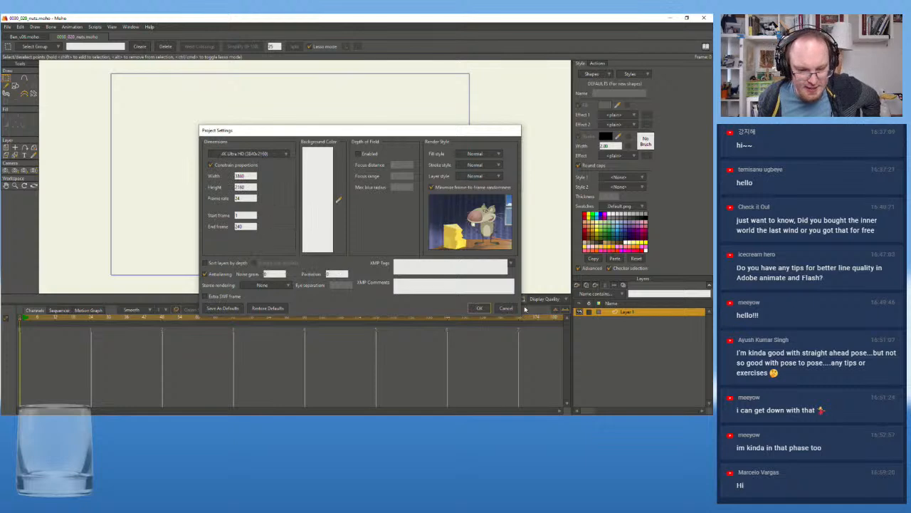
click(480, 308)
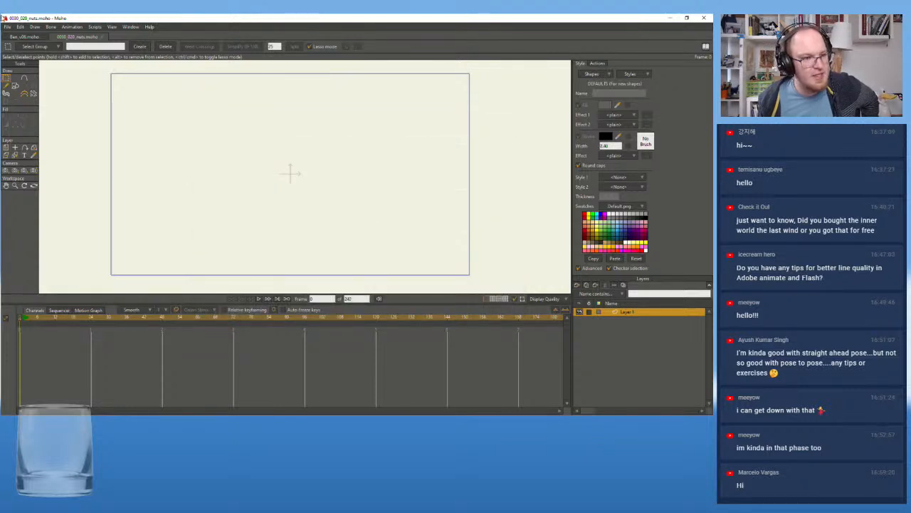
Import the animatic image sequence from the shot's frames folder, starting with 0030_020_nie_genug_animatic0001
click(7, 27)
mouse_move(79, 154)
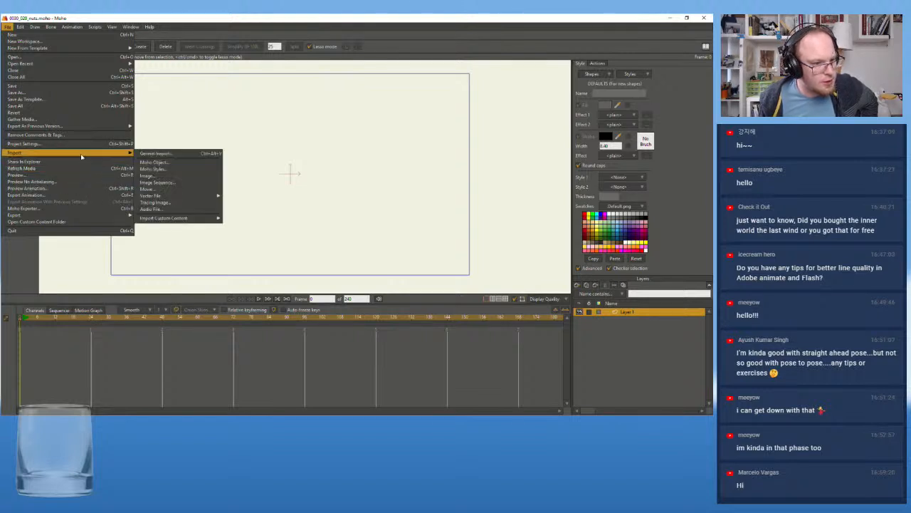
click(196, 183)
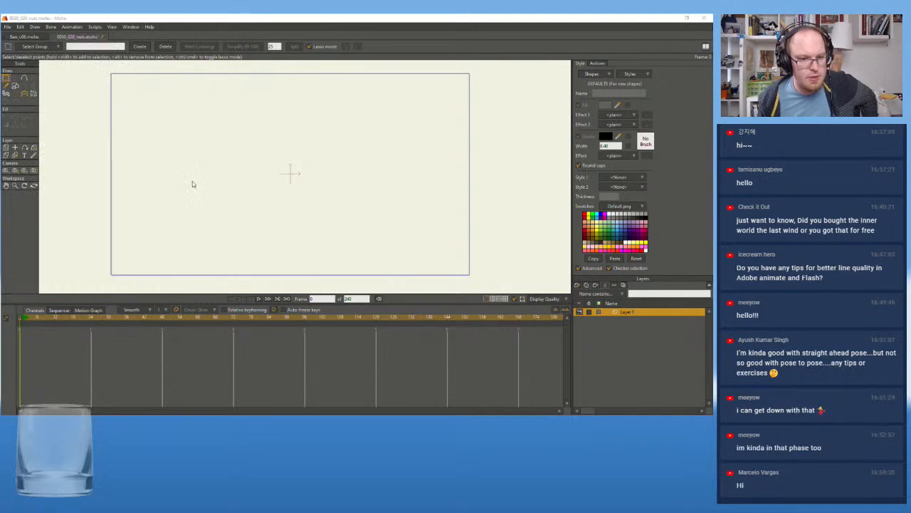
double_click(139, 77)
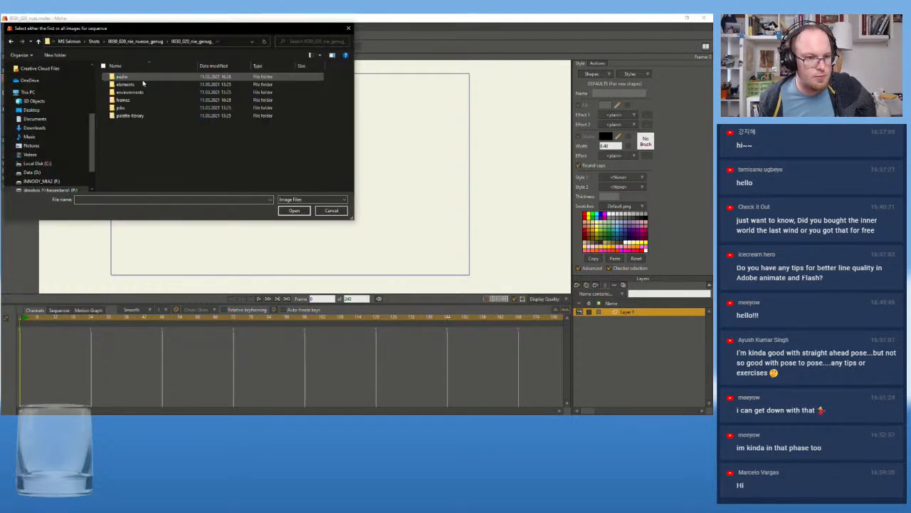
double_click(139, 100)
click(146, 77)
key(ctrl+a)
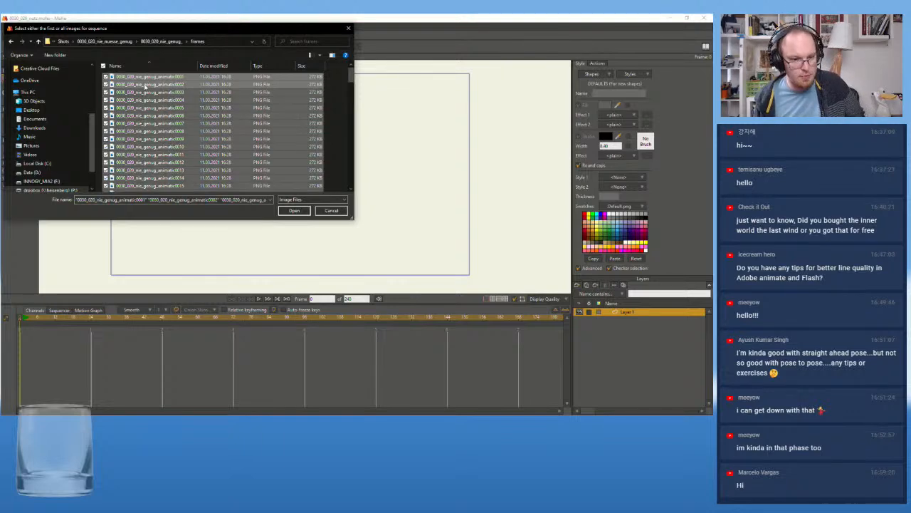
click(146, 84)
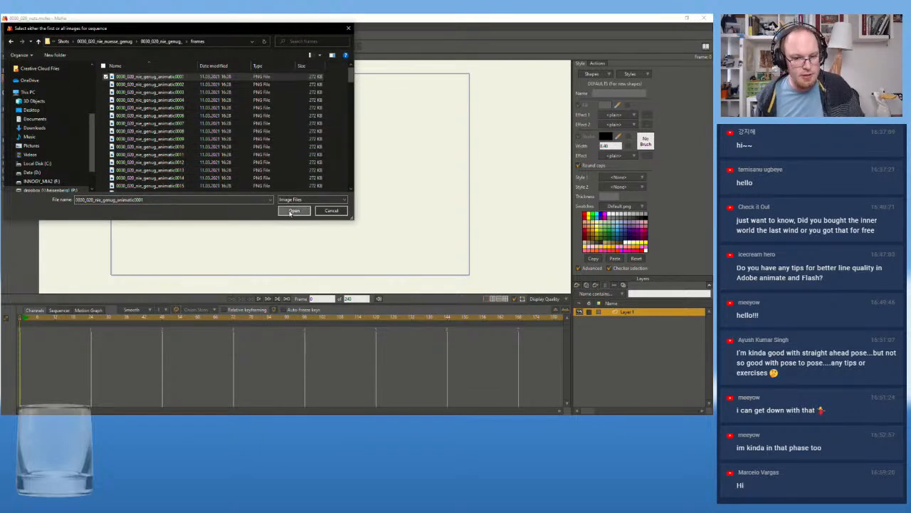
click(290, 211)
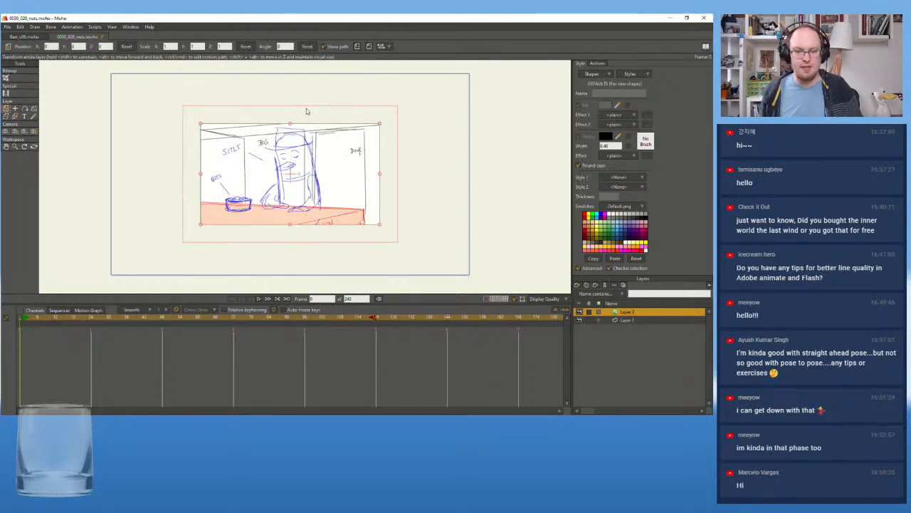
Scrub through the animatic to frame 120 and set the project's end frame to 120
mouse_move(56, 320)
mouse_down()
mouse_move(421, 342)
mouse_move(234, 342)
mouse_move(378, 344)
mouse_up()
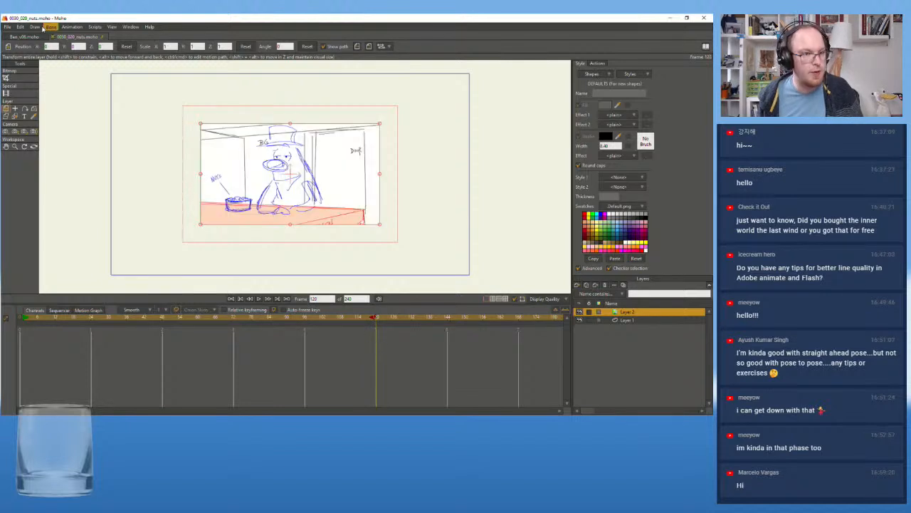
click(7, 26)
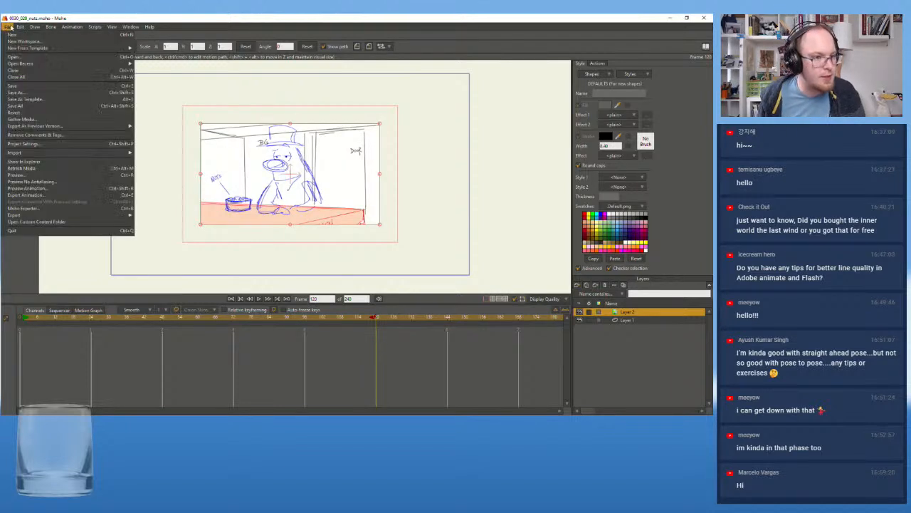
click(89, 145)
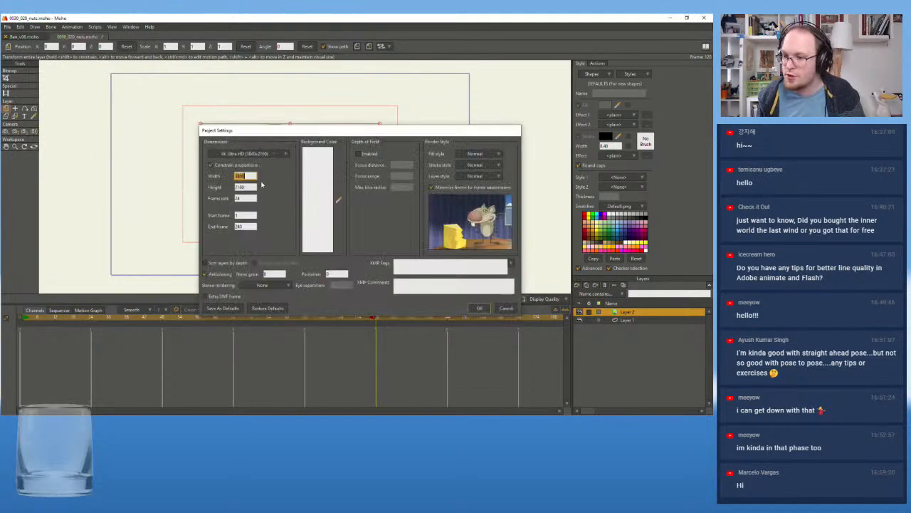
click(252, 225)
text(120)
click(479, 307)
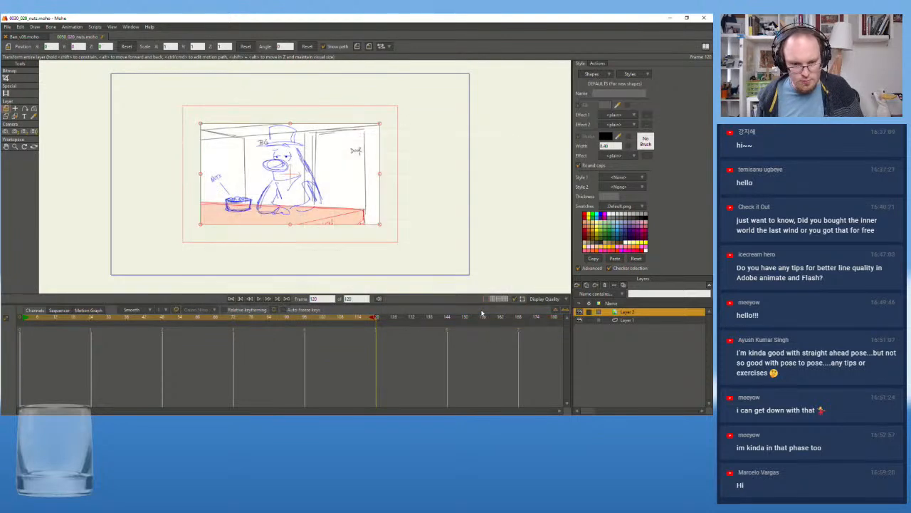
Play the animatic from the beginning to review its timing
drag(360, 319, 12, 324)
click(257, 299)
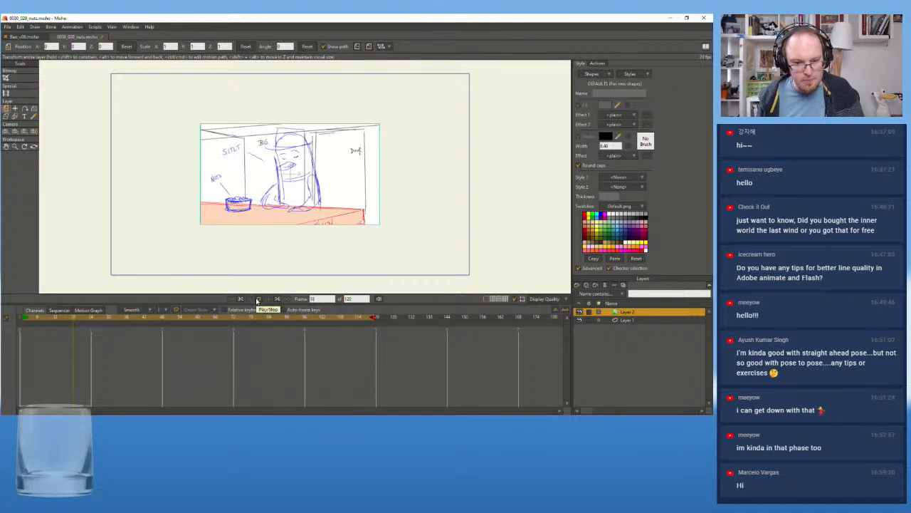
click(257, 300)
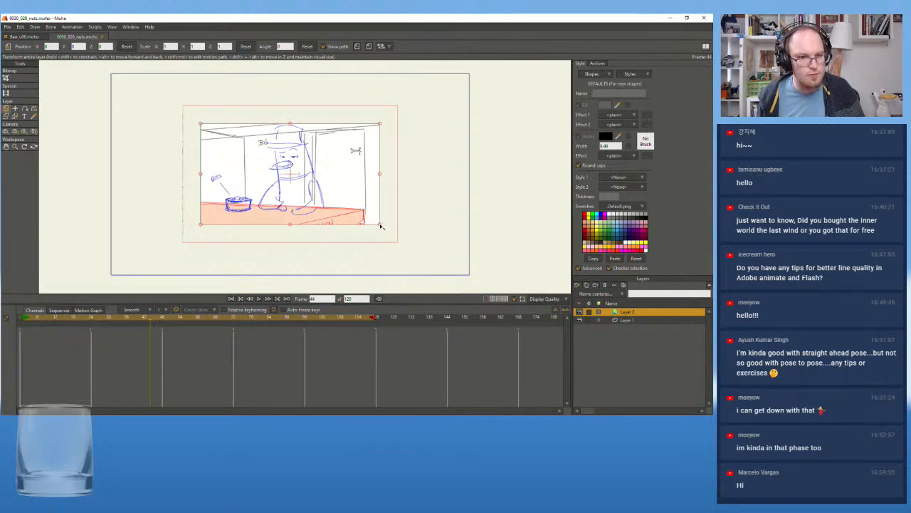
Try an X scale of 2 on the animatic layer at frame 44 and undo it
click(171, 46)
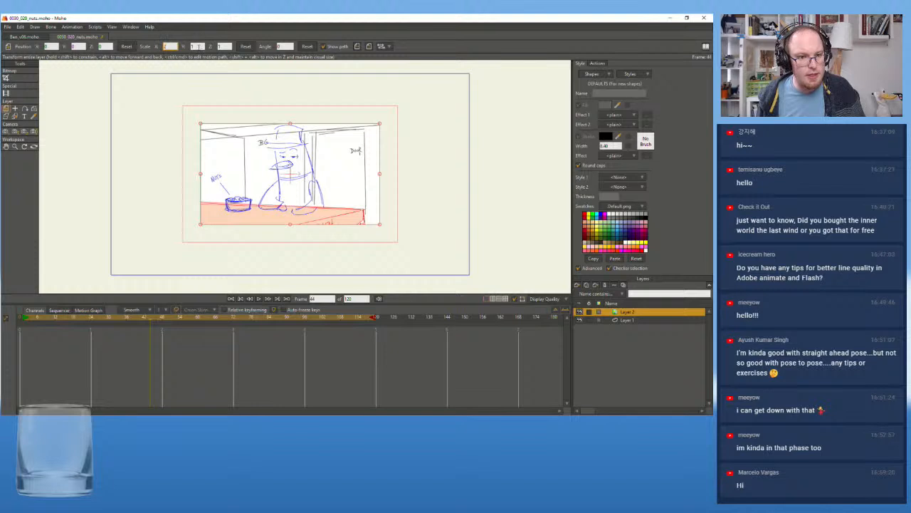
text(2)
key(Return)
click(140, 319)
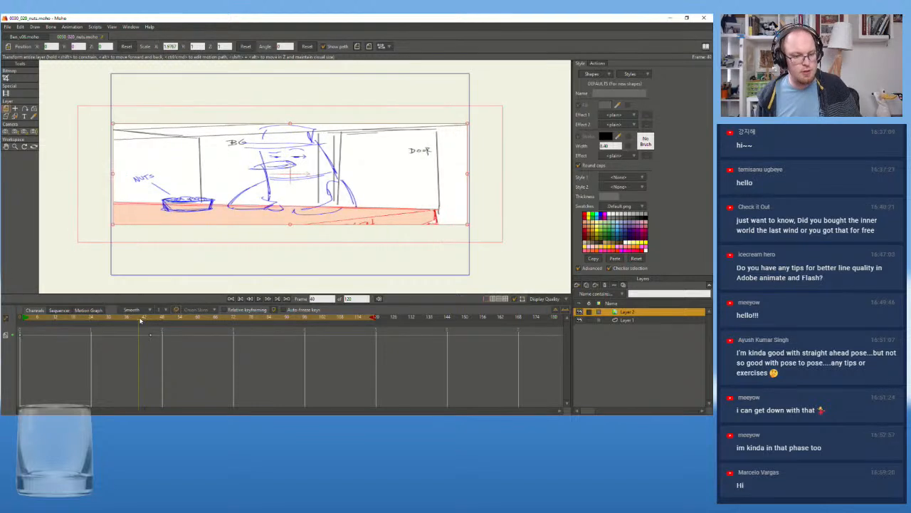
key(ctrl+z)
Scale the animatic layer to 2 in X and Y at frame 0 so it fills the camera frame
drag(134, 318, 2, 327)
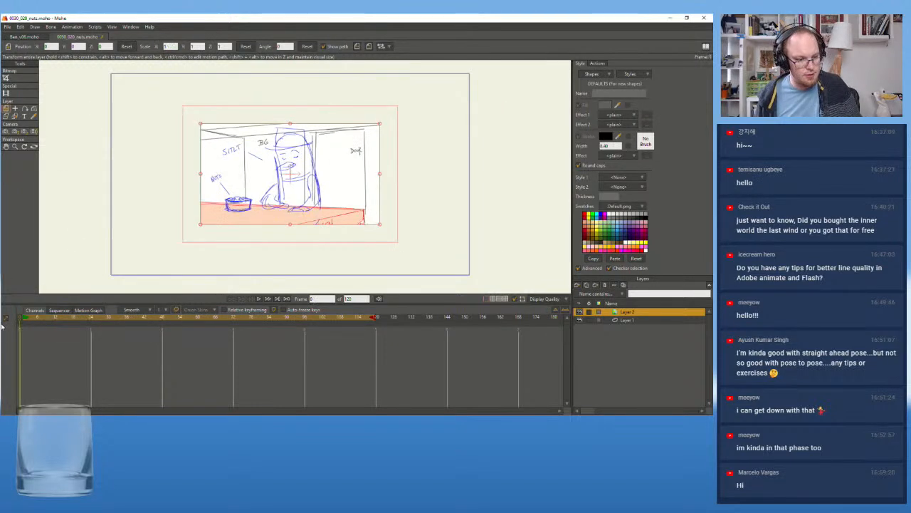
click(171, 47)
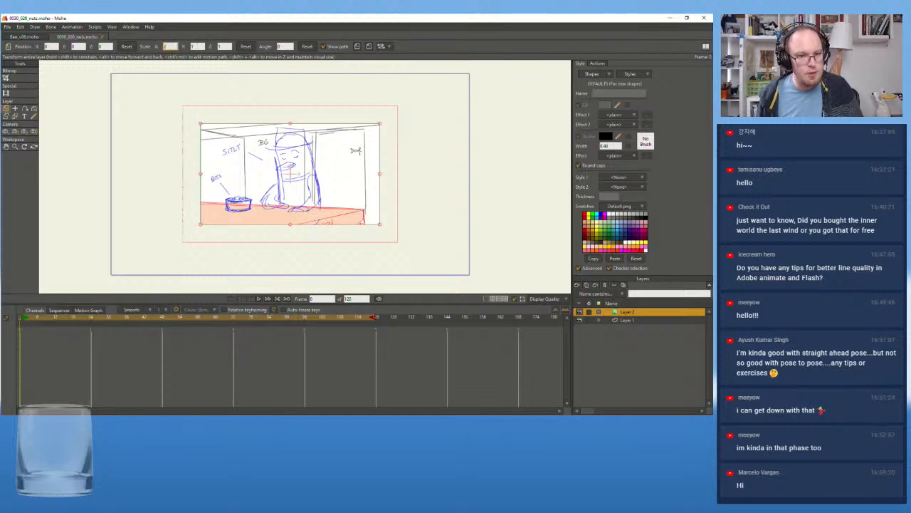
click(197, 46)
text(2)
key(Return)
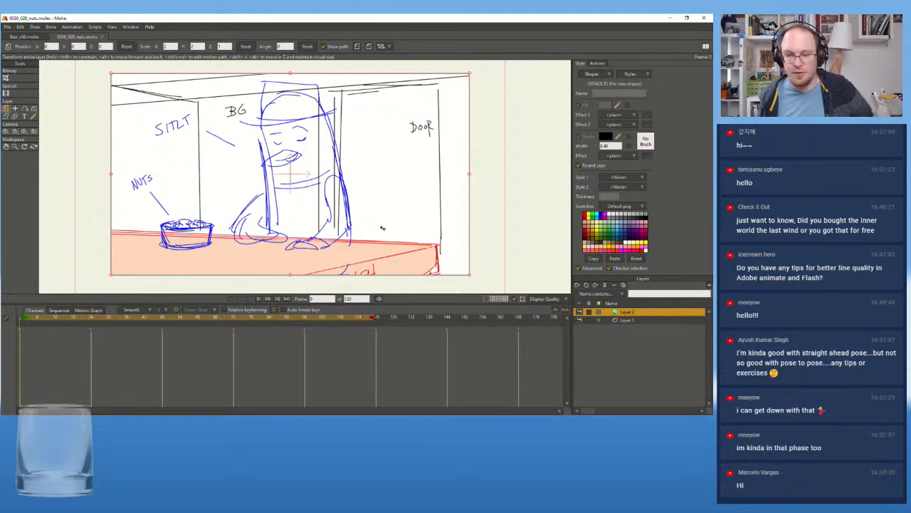
Set the opacity of the animatic layer, Layer 2, to 50%
click(629, 321)
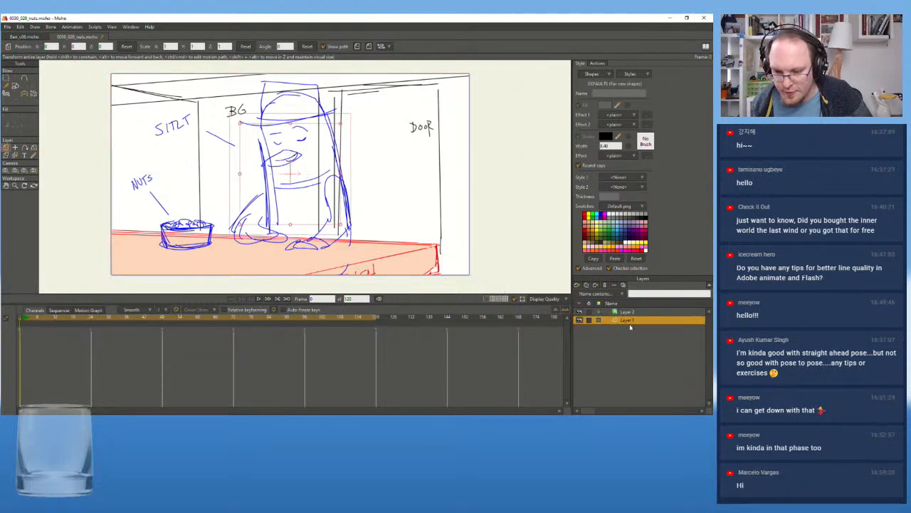
click(627, 312)
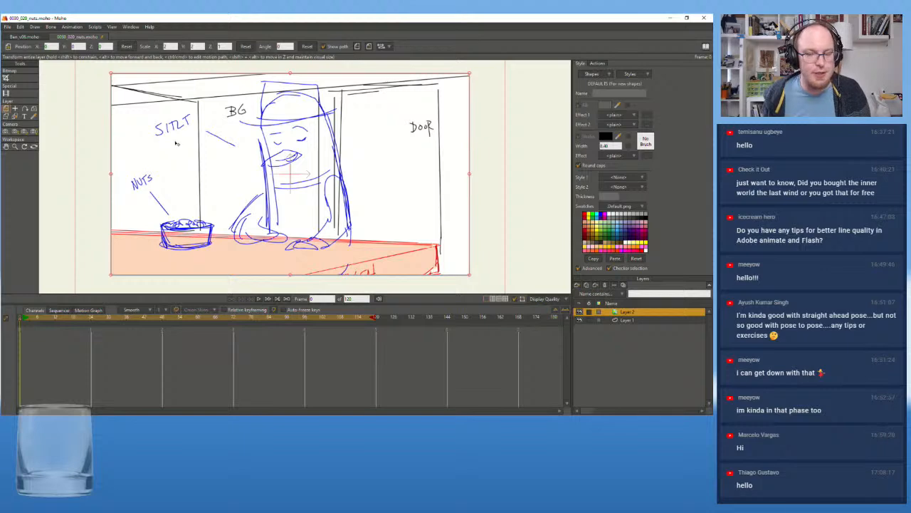
right_click(618, 313)
click(612, 313)
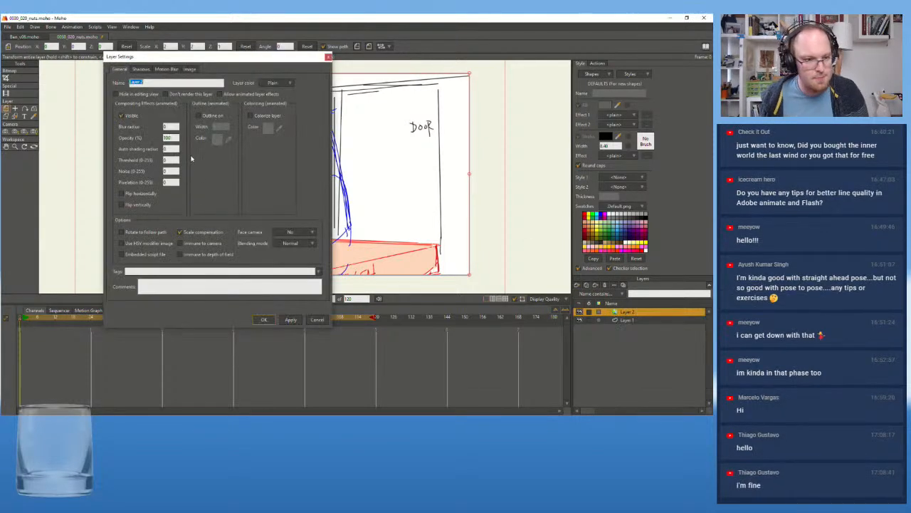
double_click(168, 138)
text(50)
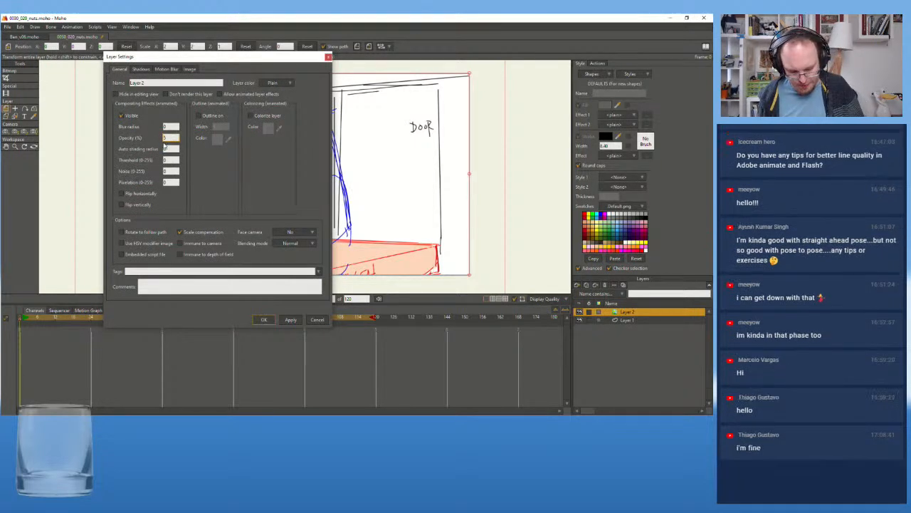
key(Tab)
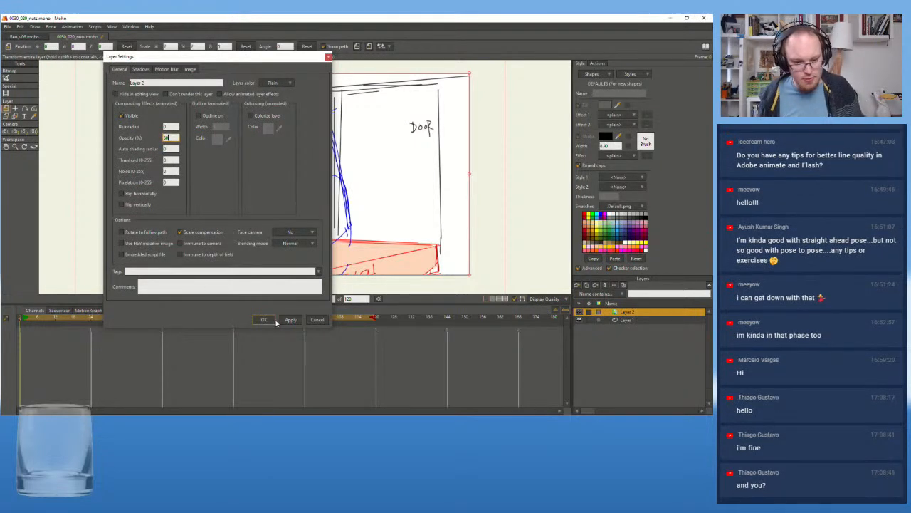
click(263, 319)
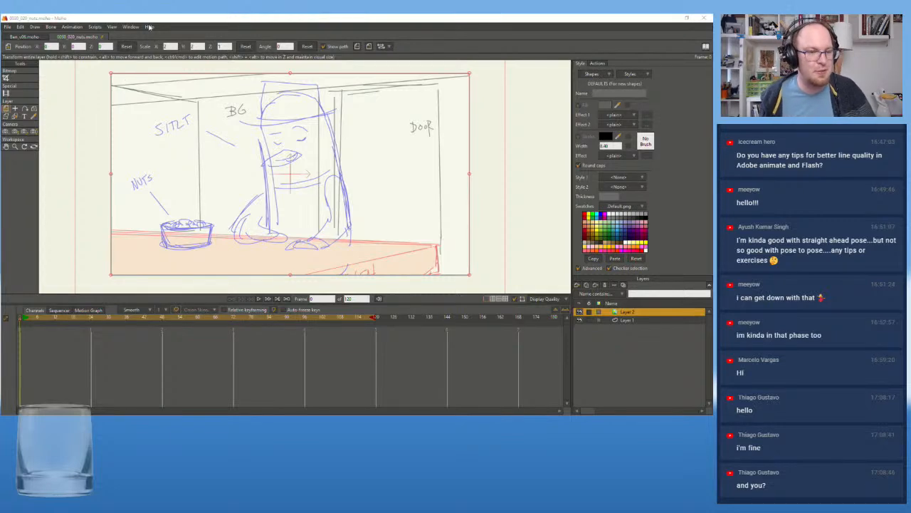
scroll(84, 169, up, 2)
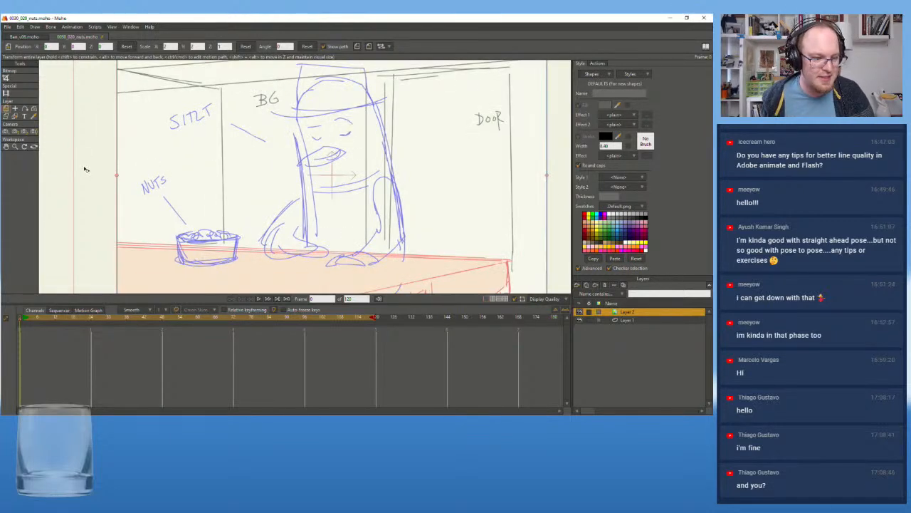
scroll(84, 169, down, 3)
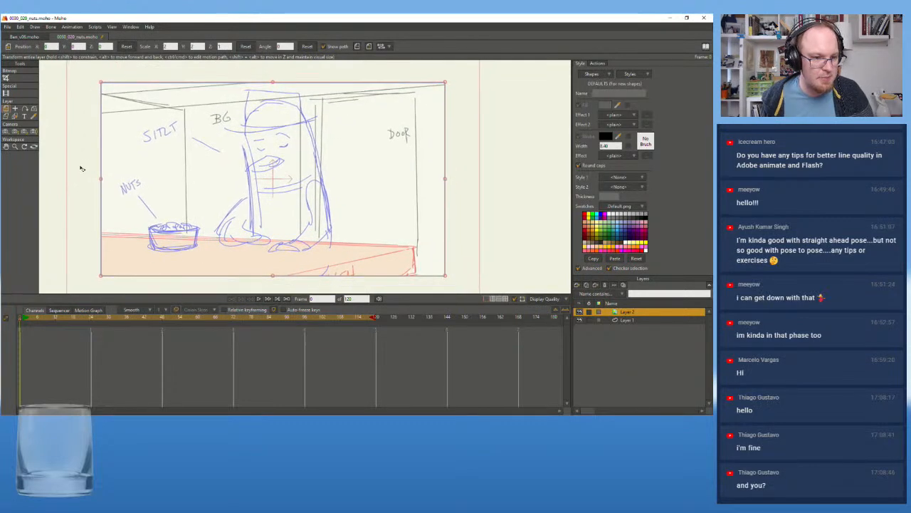
scroll(81, 168, up, 3)
scroll(81, 169, up, 2)
scroll(80, 169, down, 2)
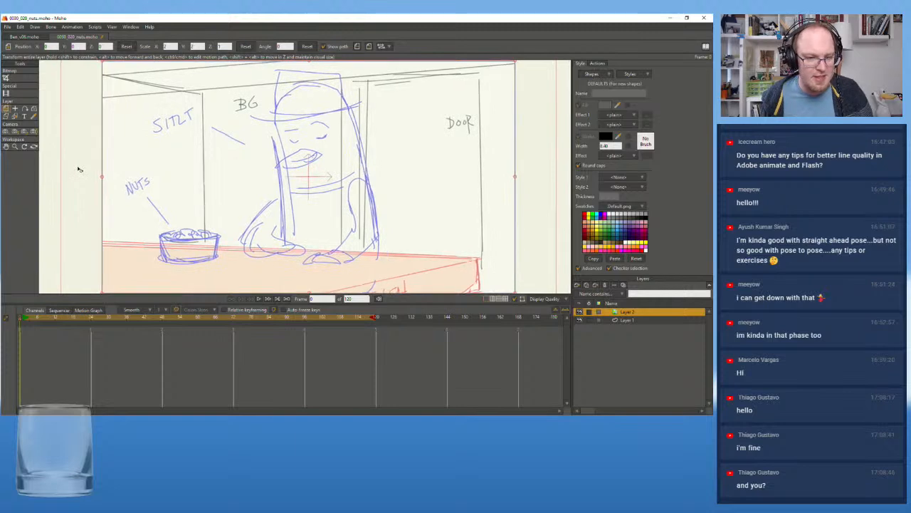
mouse_move(182, 305)
mouse_down()
mouse_move(183, 350)
mouse_move(190, 308)
mouse_up()
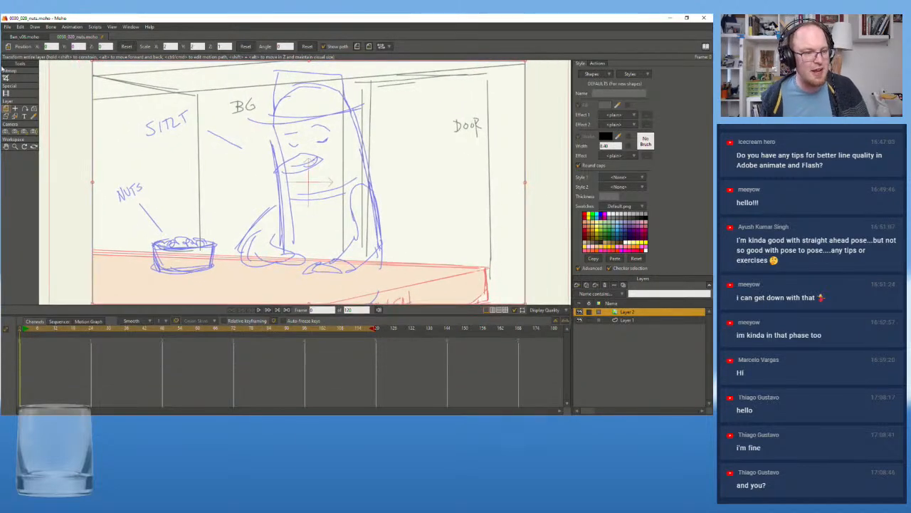
click(8, 27)
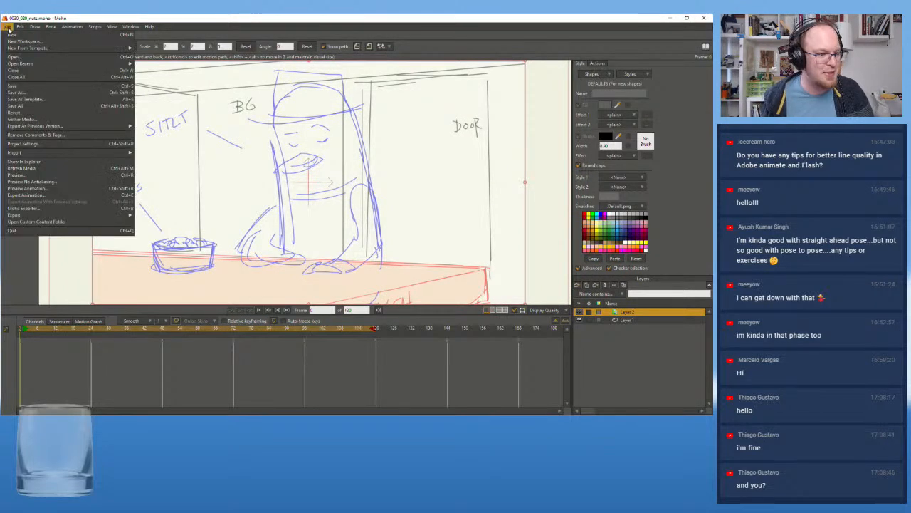
mouse_move(22, 63)
click(622, 342)
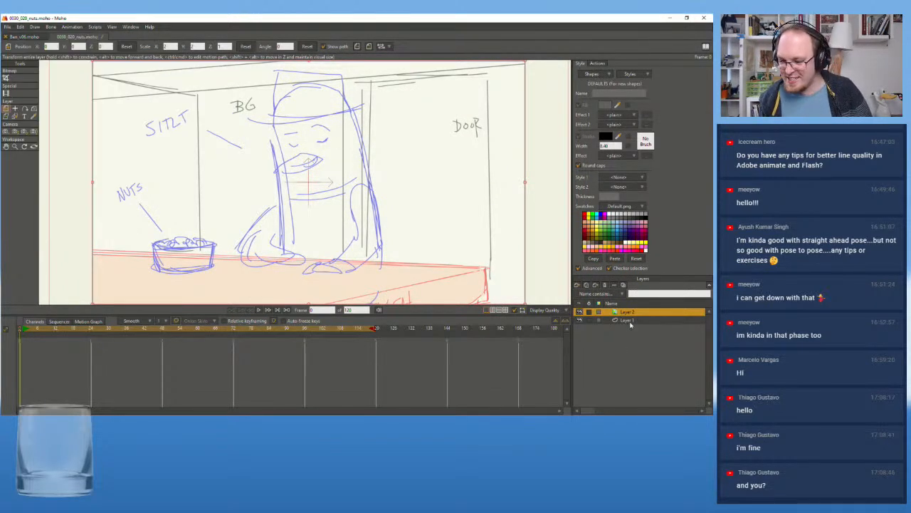
Import the Ben_v06 rig file from the Ben folder inside MS Salmon's Rigs folder
click(9, 28)
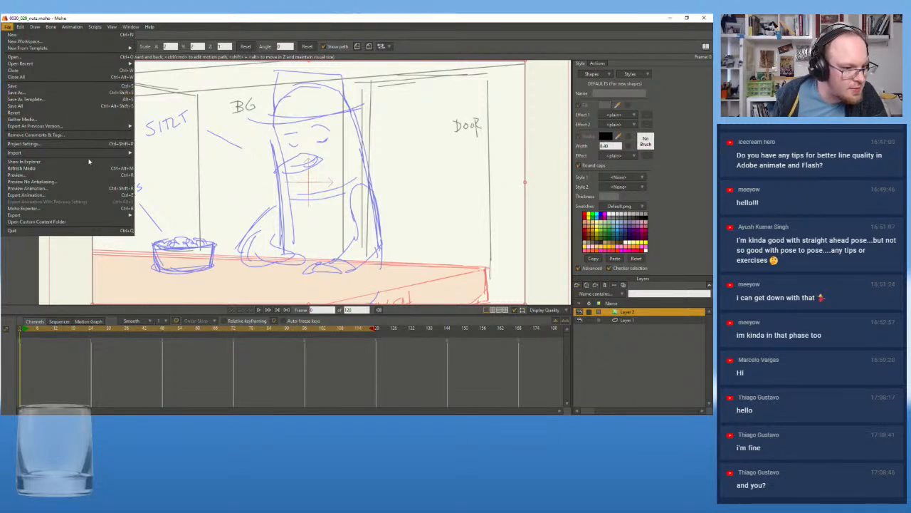
mouse_move(101, 154)
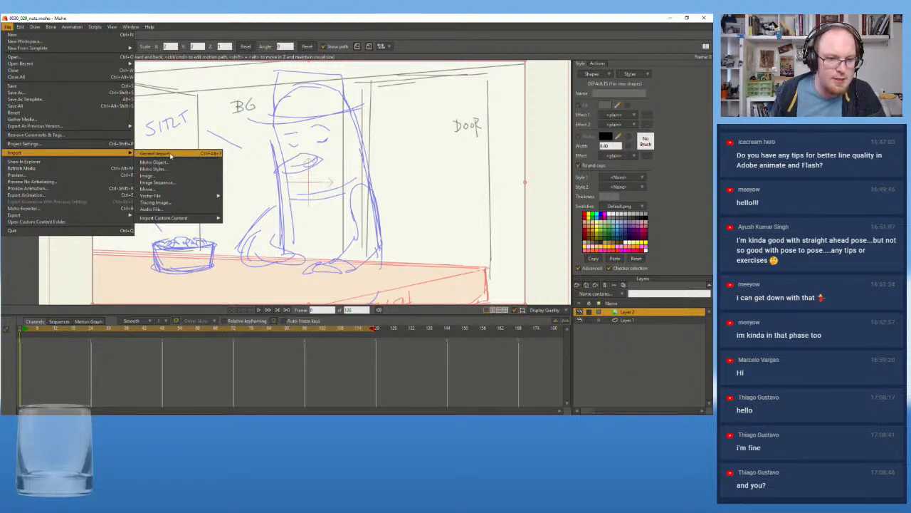
click(171, 153)
click(166, 42)
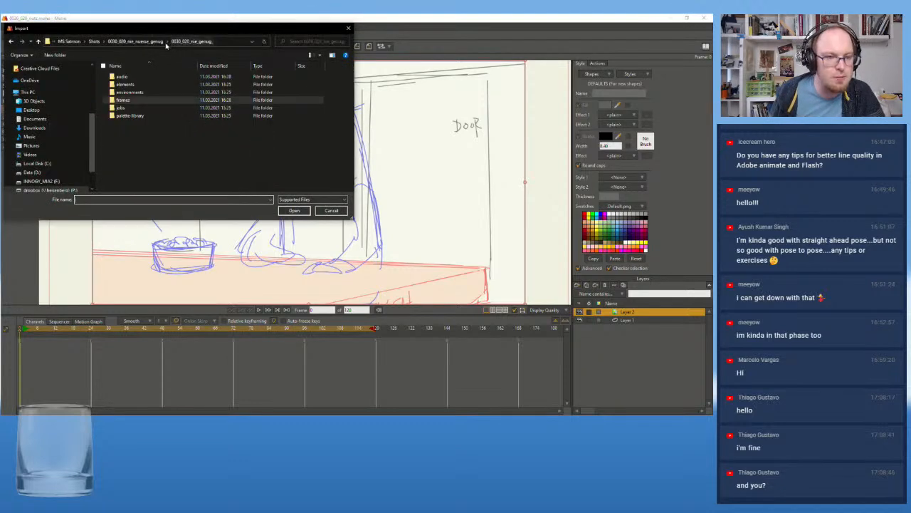
click(142, 41)
drag(226, 35, 295, 85)
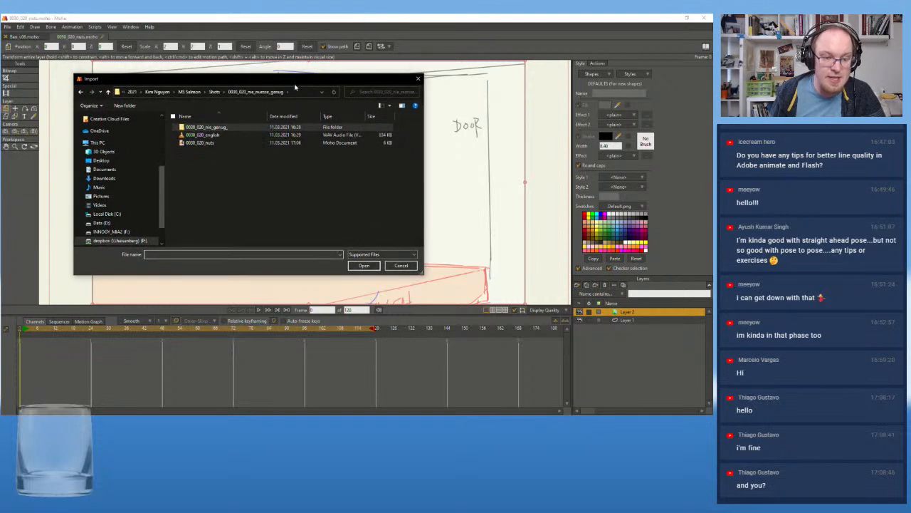
click(214, 92)
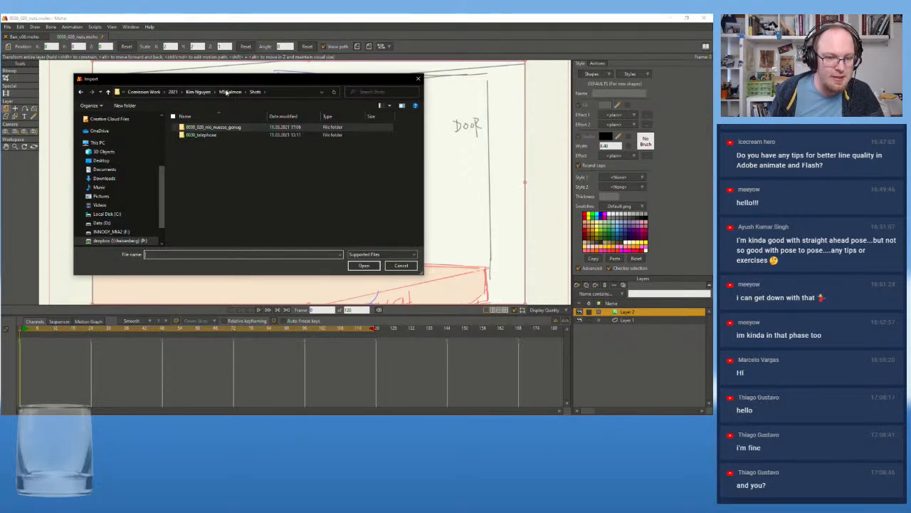
click(229, 92)
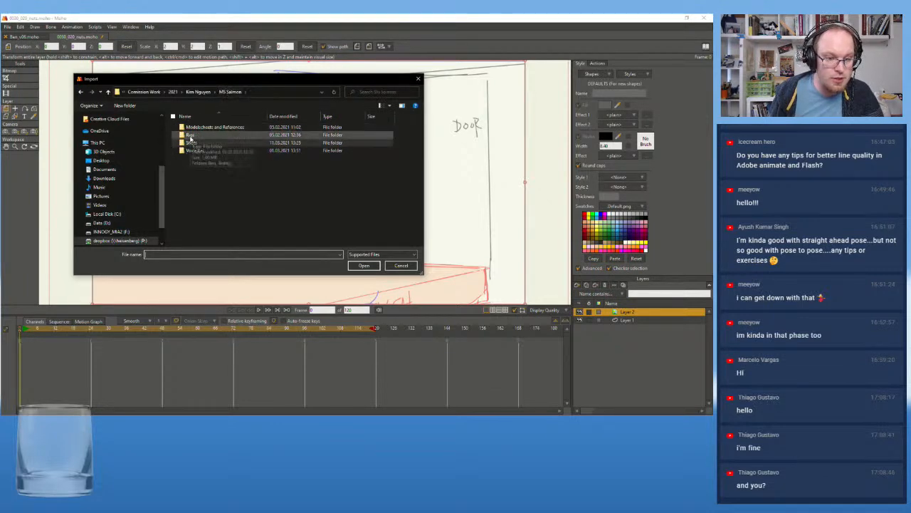
double_click(192, 134)
double_click(190, 127)
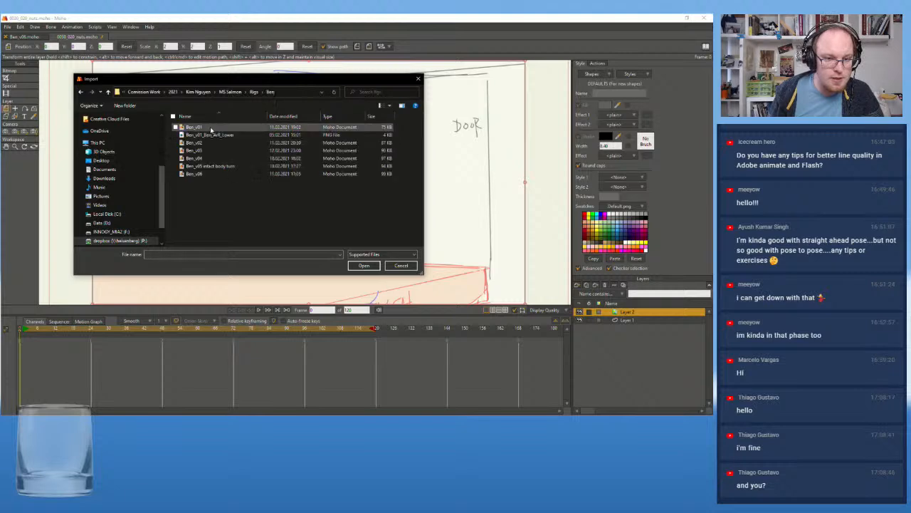
click(213, 175)
click(362, 265)
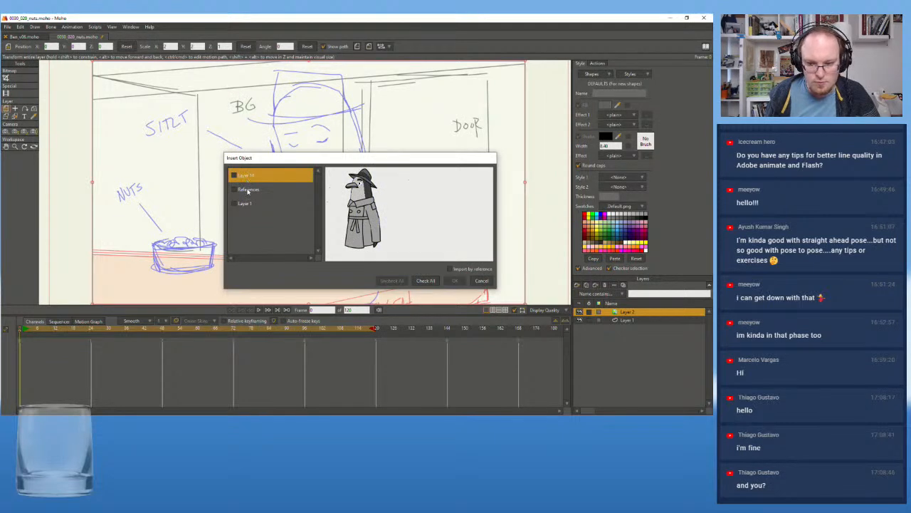
Insert only the rig's Layer 14 into the shot, without References and Layer 1, and import it by reference
click(249, 189)
click(259, 205)
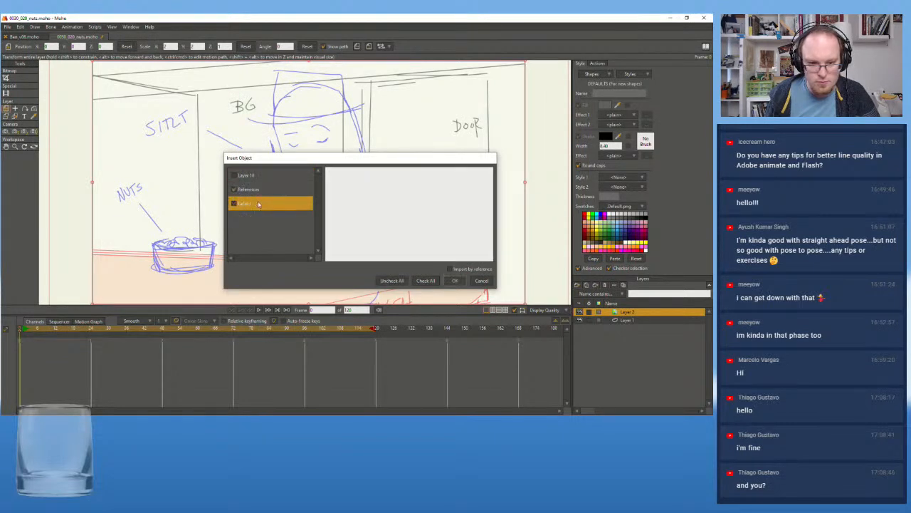
click(257, 176)
click(234, 190)
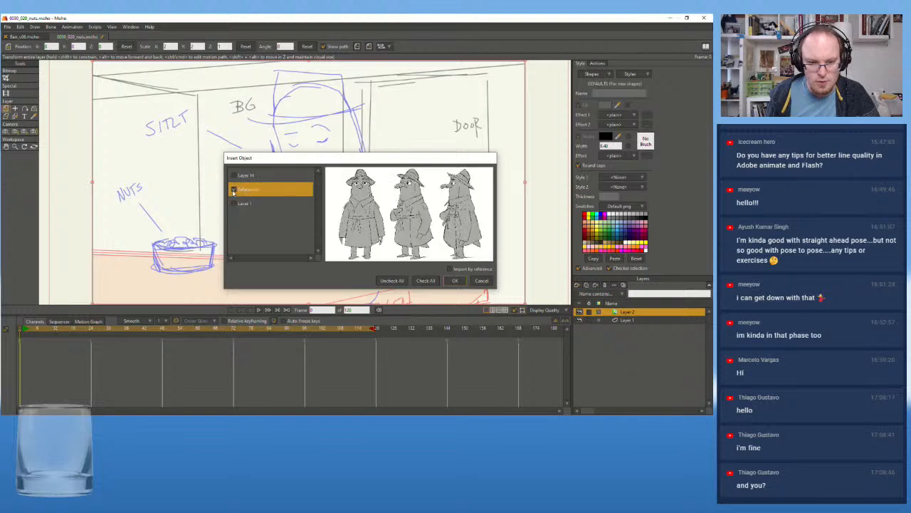
click(234, 176)
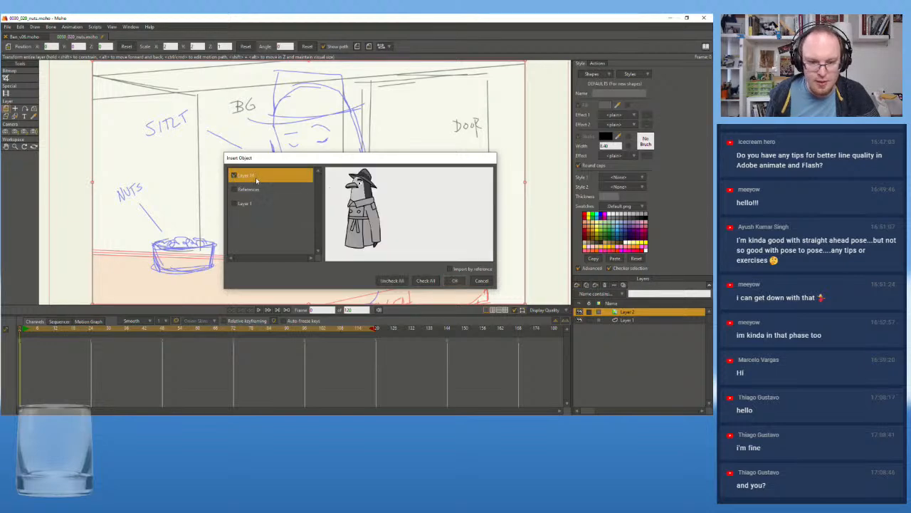
click(458, 280)
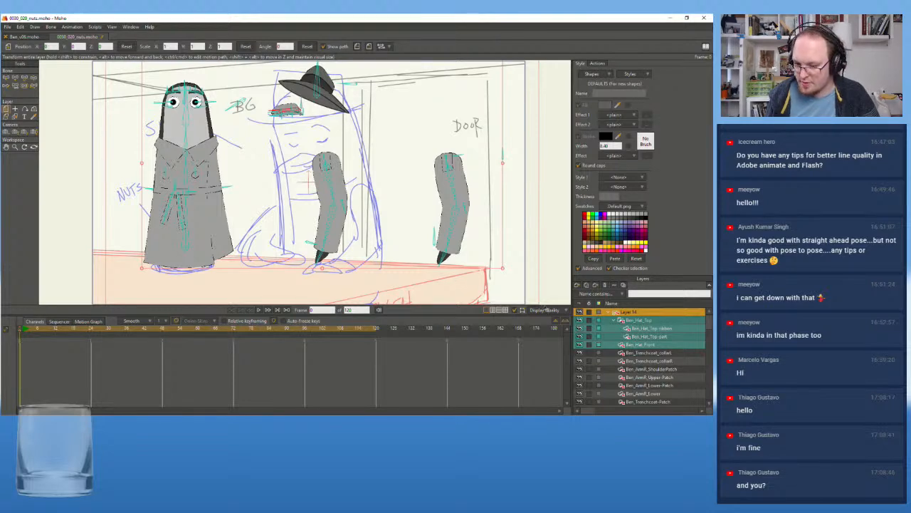
Try adding a vector layer inside the referenced rig, just above Ben_Trenchcoat_collarR, and delete it again
click(668, 361)
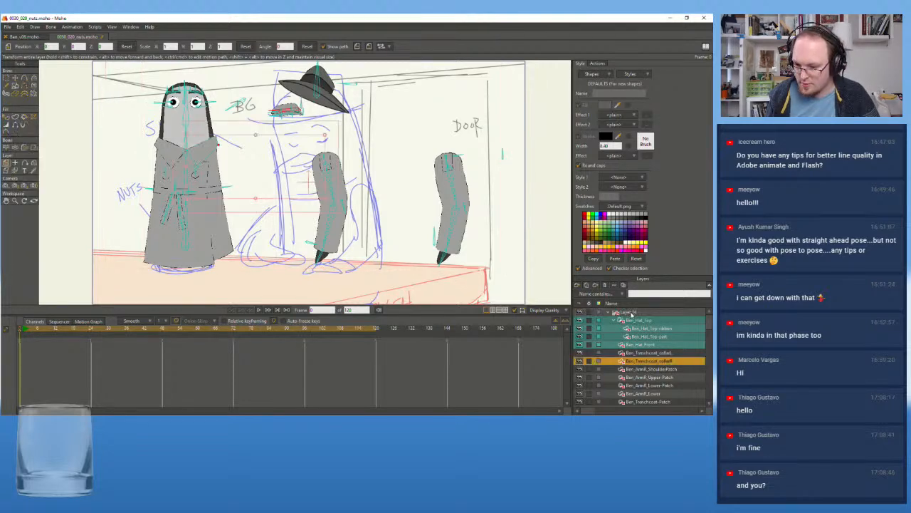
click(577, 286)
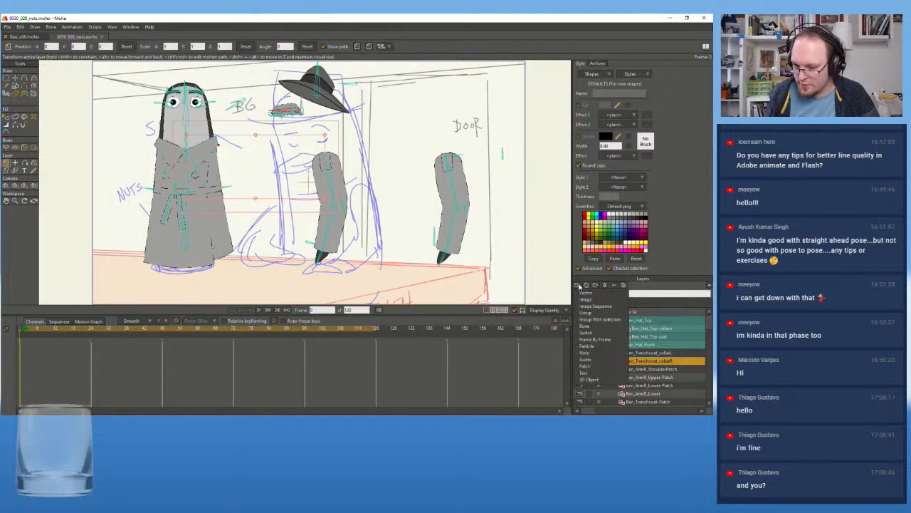
click(586, 294)
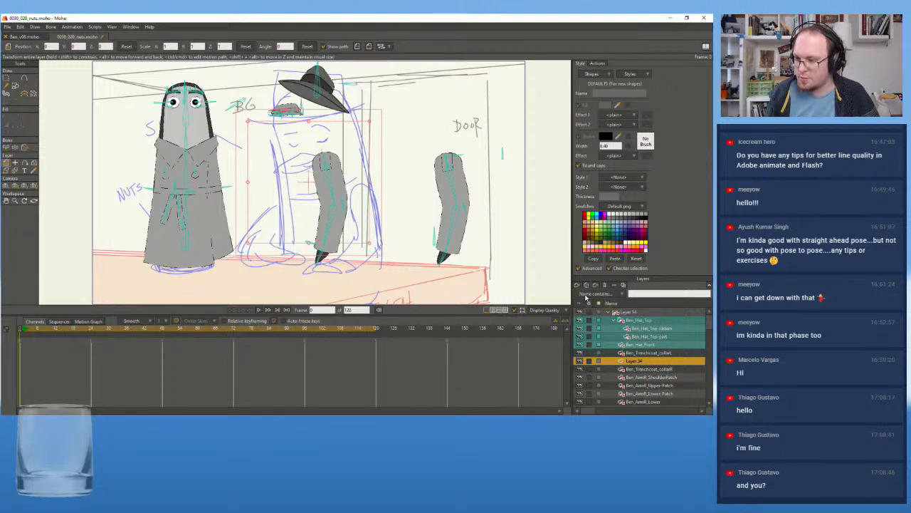
right_click(636, 362)
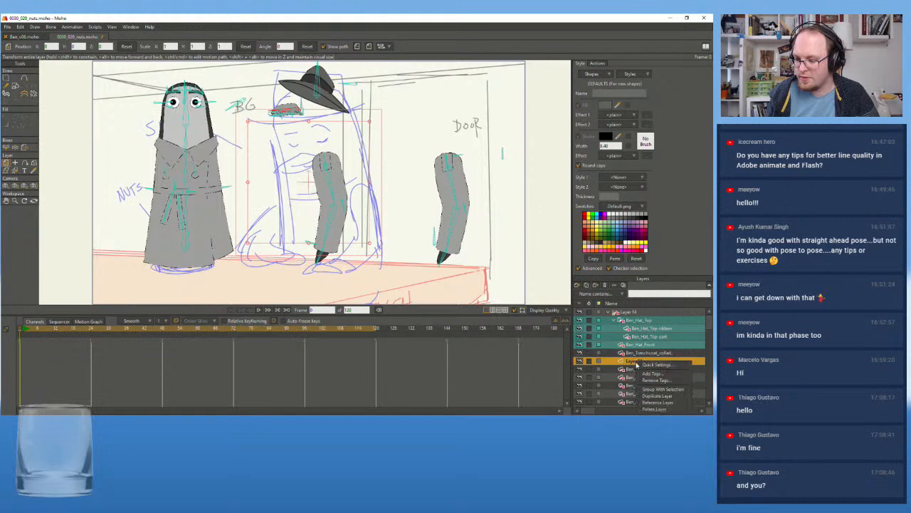
click(664, 411)
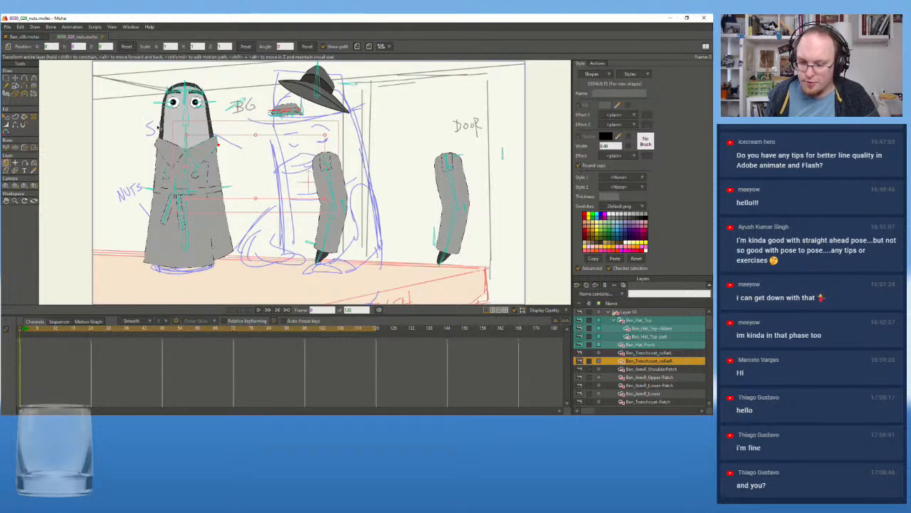
Examine the layer hierarchy of the referenced Ben rig in the shot, from the hat down to the arms
scroll(655, 364, down, 2)
scroll(655, 364, down, 4)
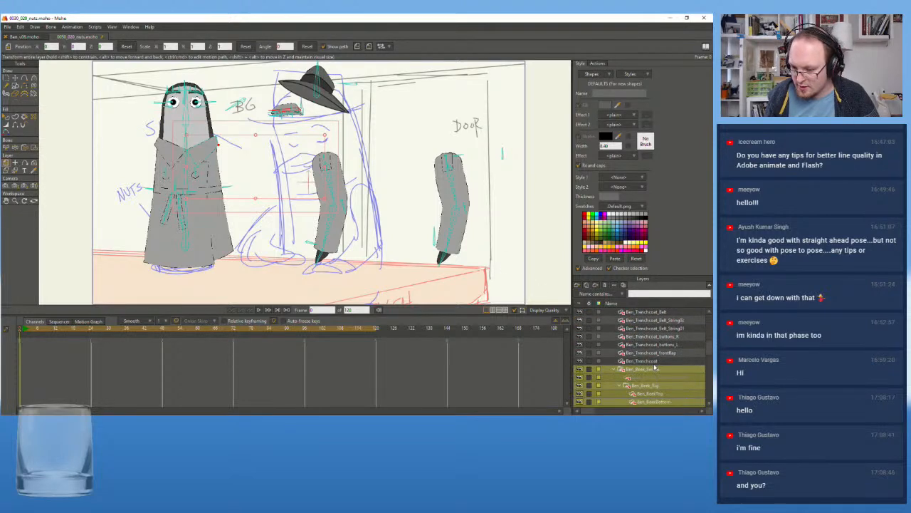
scroll(653, 367, down, 5)
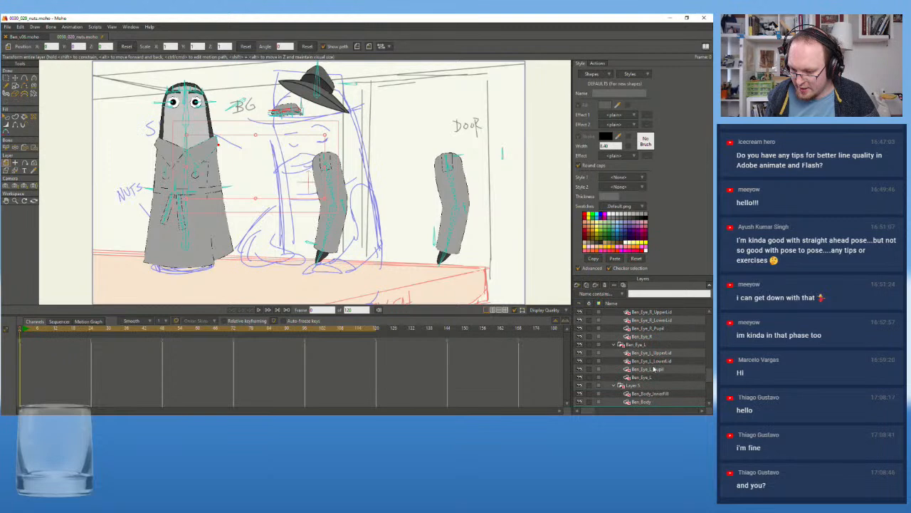
scroll(653, 367, down, 2)
scroll(653, 367, up, 6)
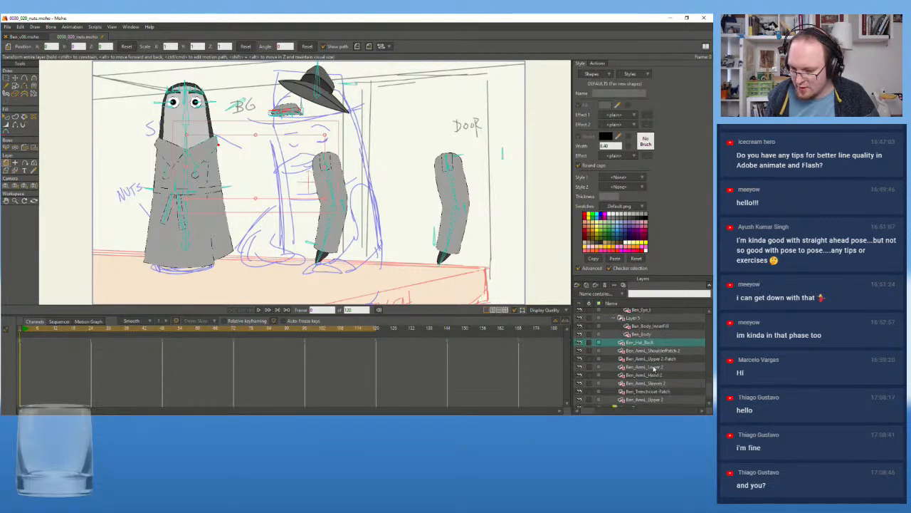
scroll(642, 373, down, 8)
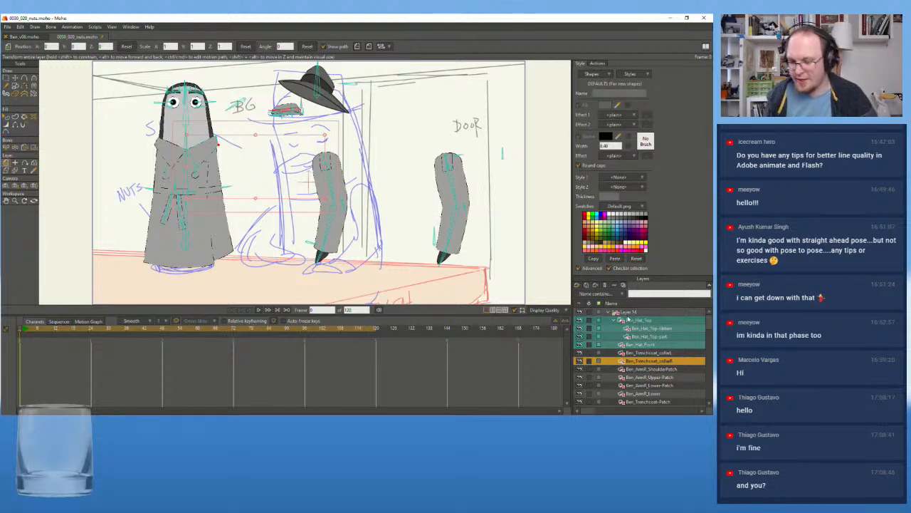
Try to undo the referenced import of the Ben rig in the shot
key(ctrl+alt+shift+v)
key(ctrl+z)
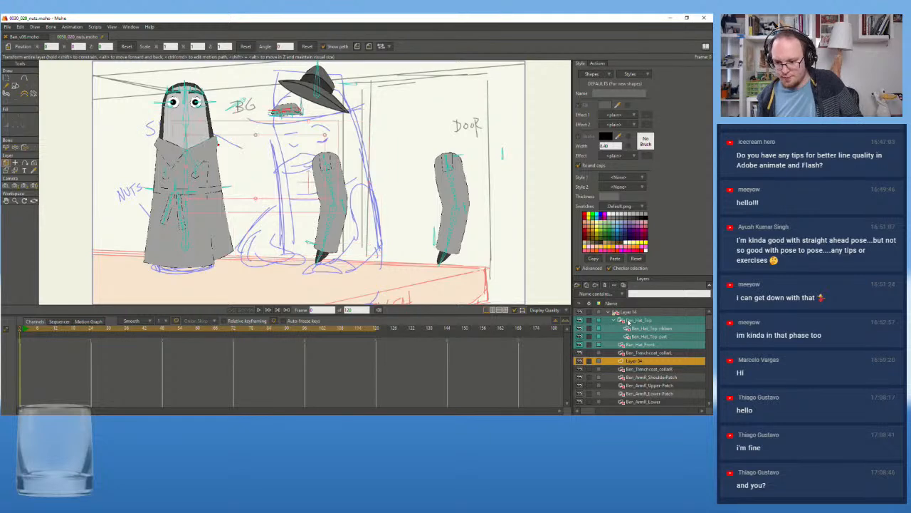
click(634, 313)
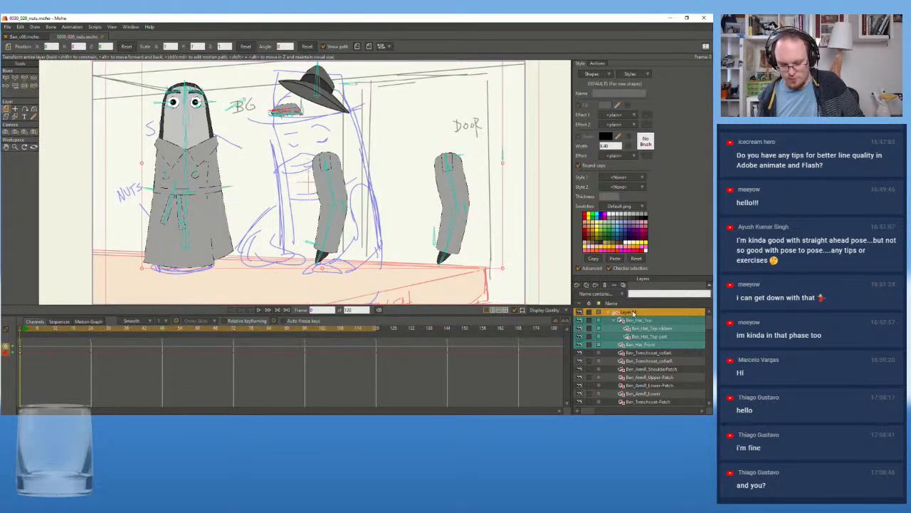
ctrl+click(633, 313)
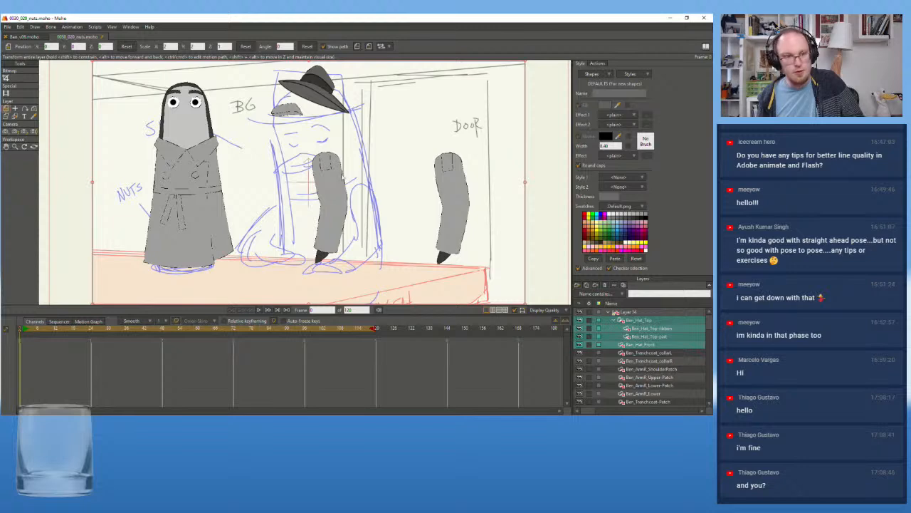
click(22, 27)
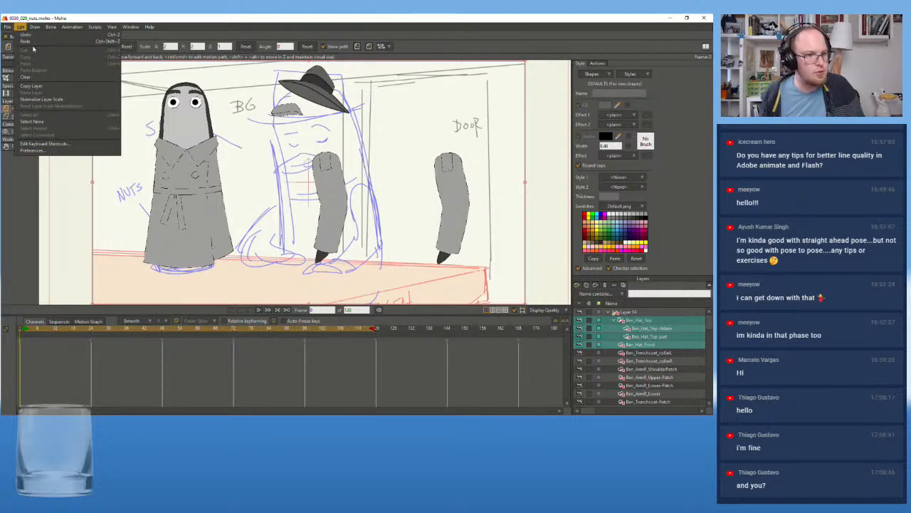
click(22, 28)
click(21, 27)
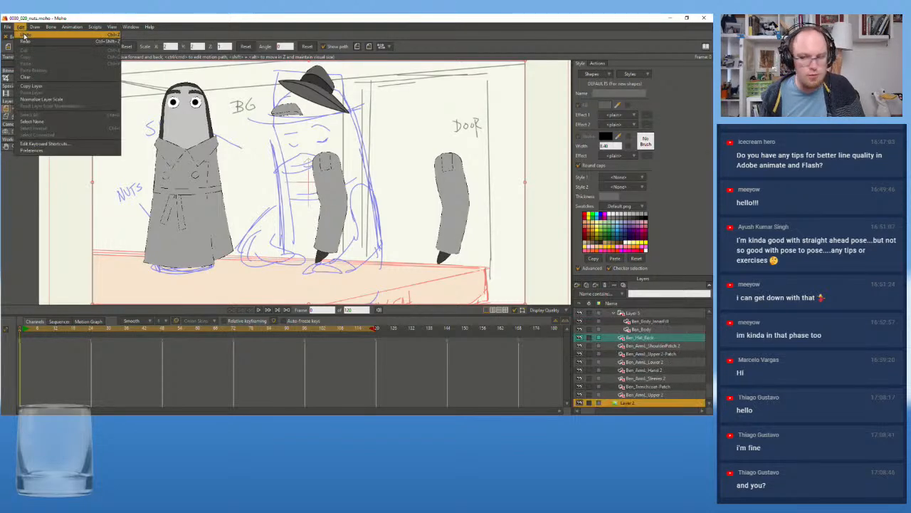
click(24, 35)
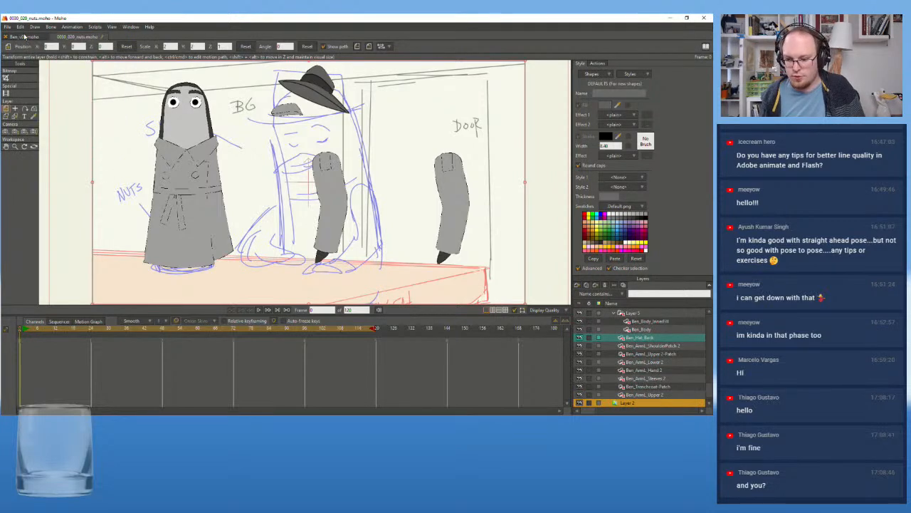
click(21, 27)
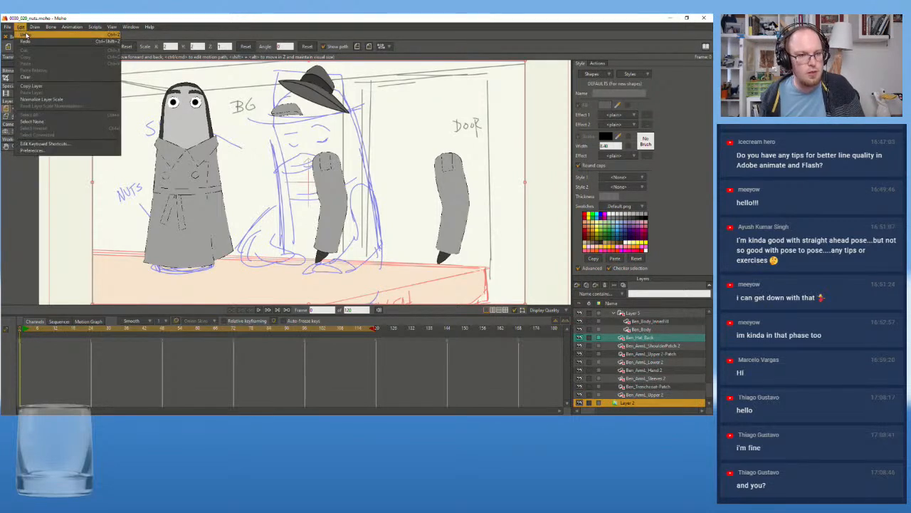
click(25, 36)
click(21, 27)
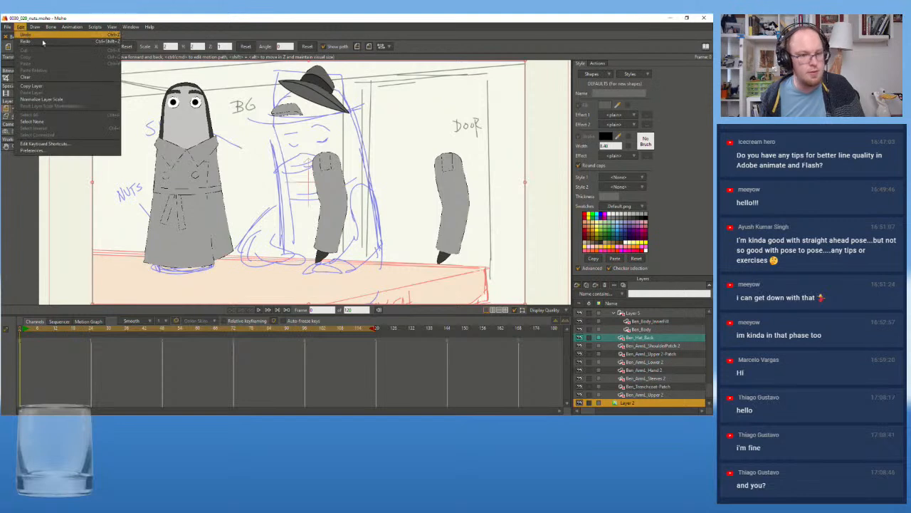
click(25, 36)
Delete the imported rig layer, Layer 14, from the 0030_020_nuts shot
scroll(670, 373, up, 3)
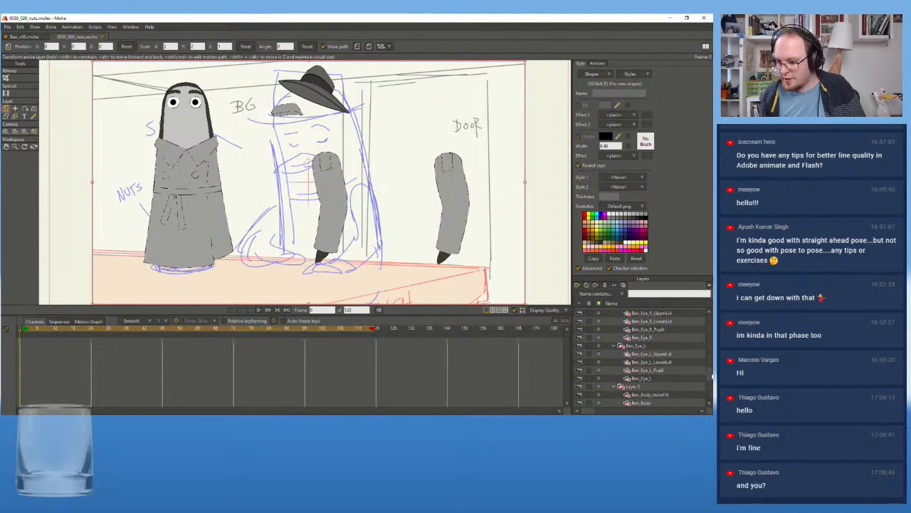
drag(709, 381, 706, 311)
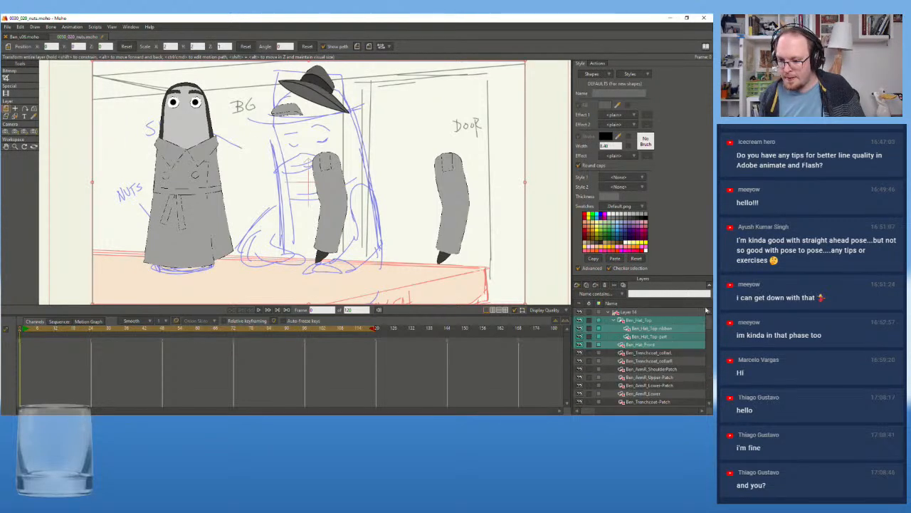
click(656, 313)
right_click(654, 312)
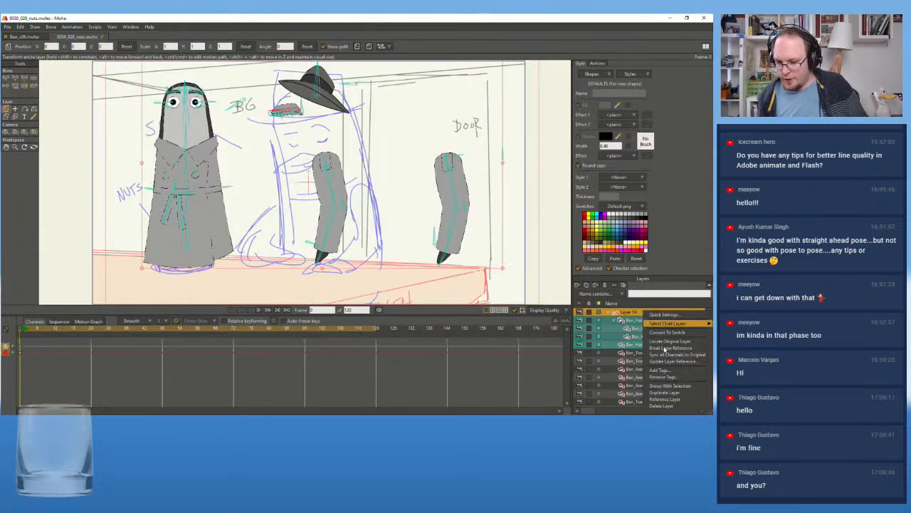
click(662, 405)
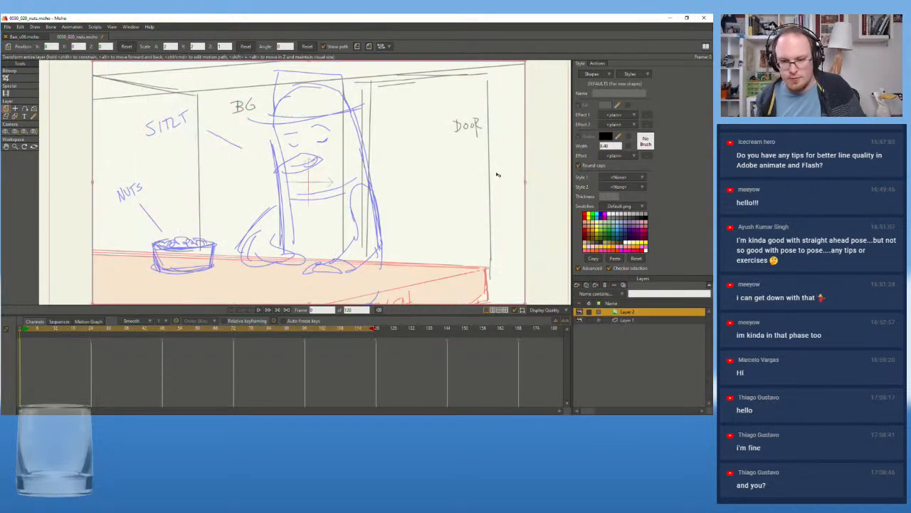
Switch to the Ben_v06 rig file and rename its main bone layer, Layer 14, to Ben_rig
click(21, 37)
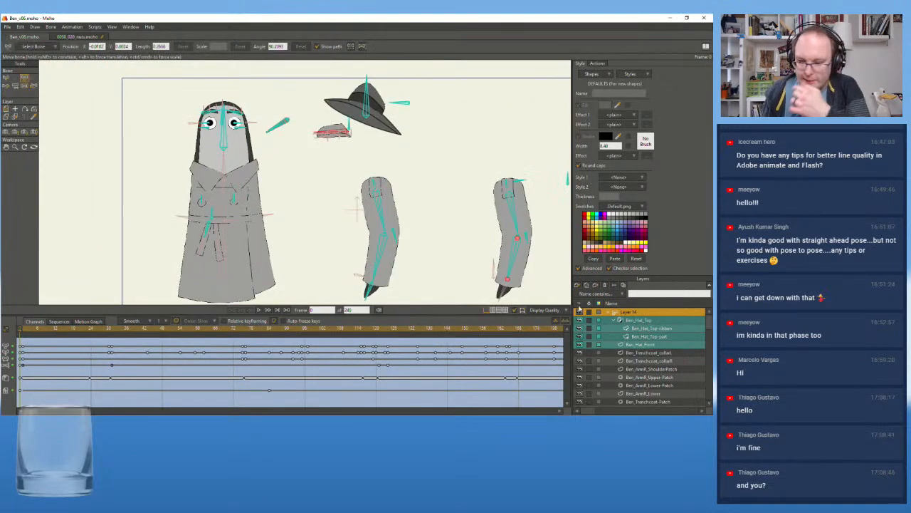
double_click(627, 315)
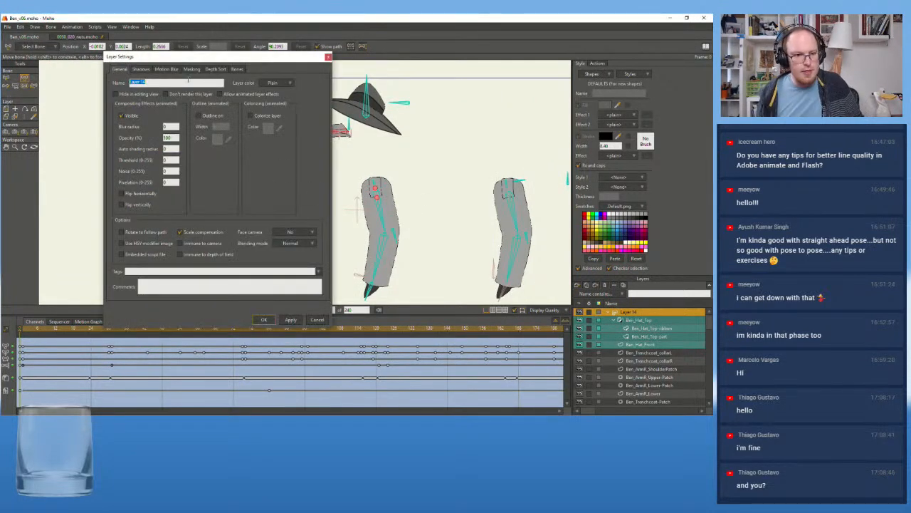
text(B)
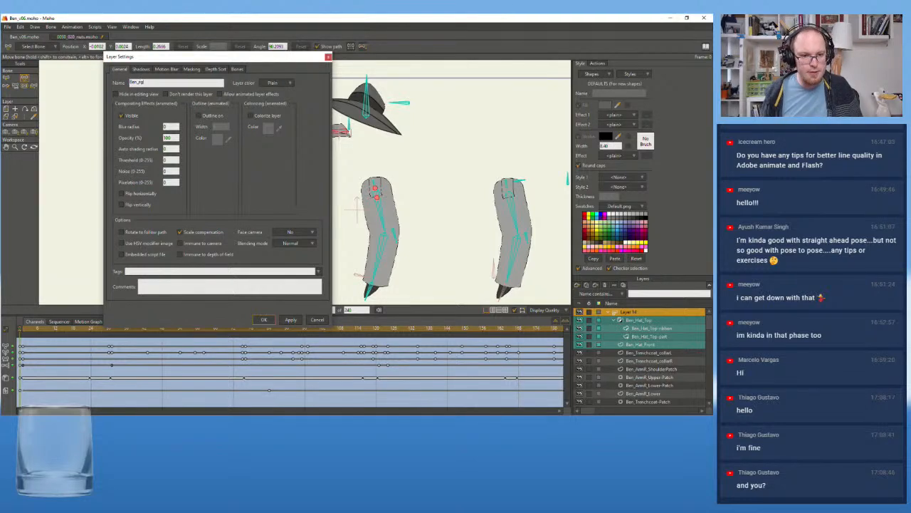
text(en_rig)
click(263, 320)
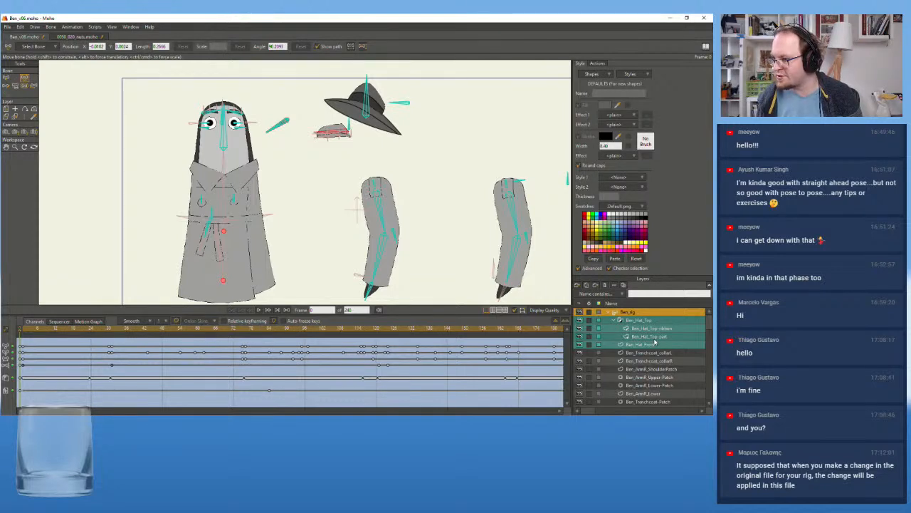
Rename the group holding Ben_Body_InnerFill and Ben_Body to Ben_body-mask
scroll(655, 342, down, 9)
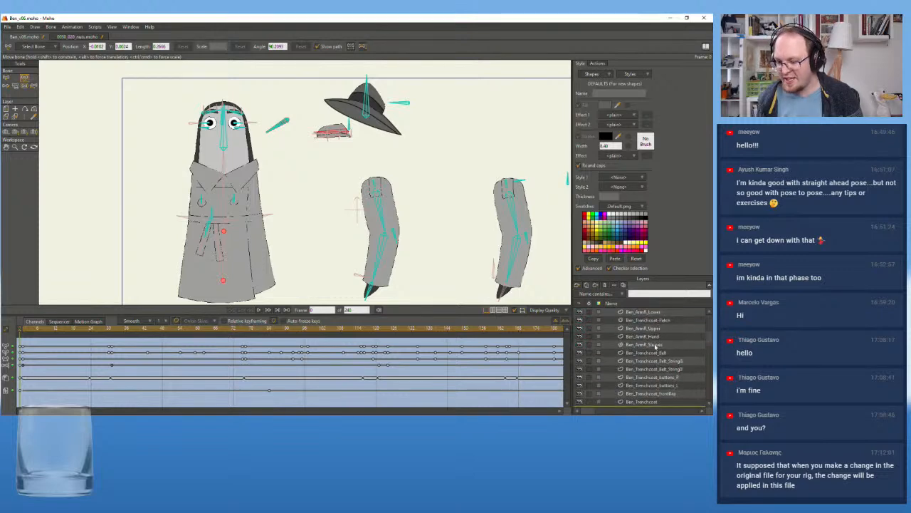
scroll(655, 349, down, 12)
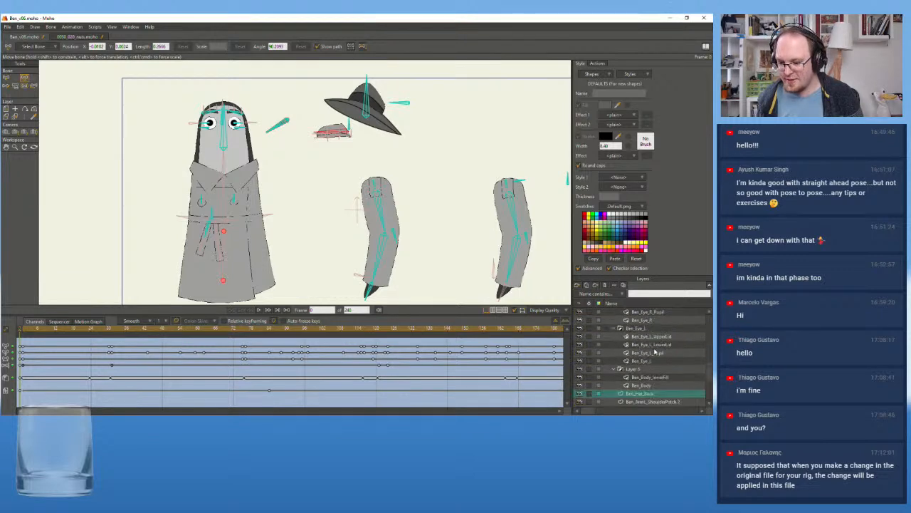
scroll(655, 351, down, 1)
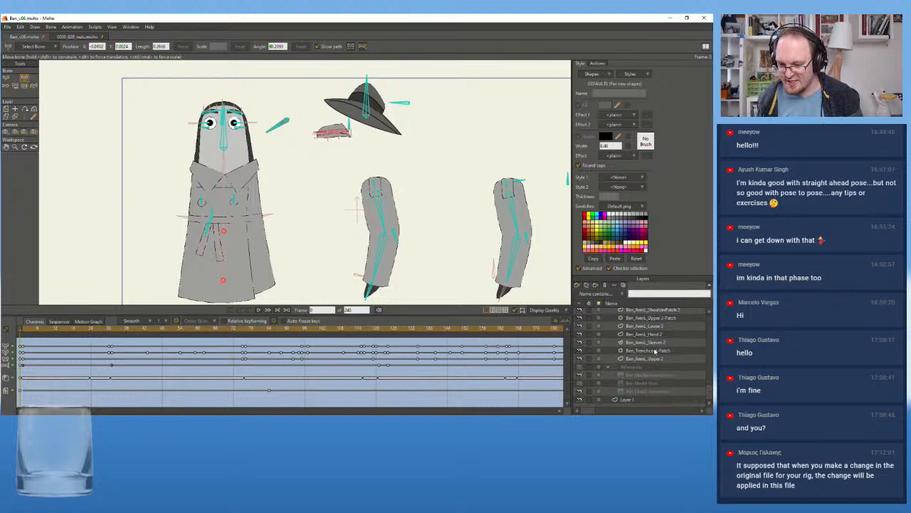
scroll(650, 354, up, 3)
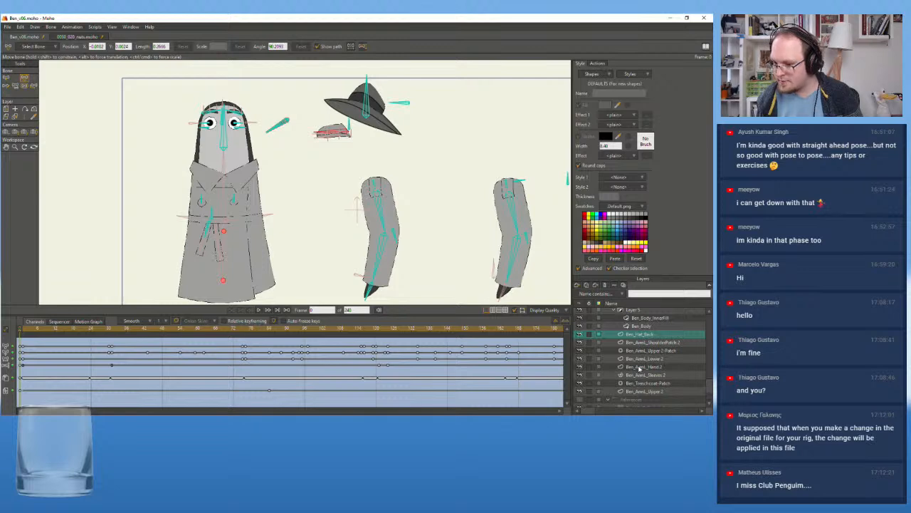
scroll(644, 329, up, 2)
click(636, 327)
double_click(632, 327)
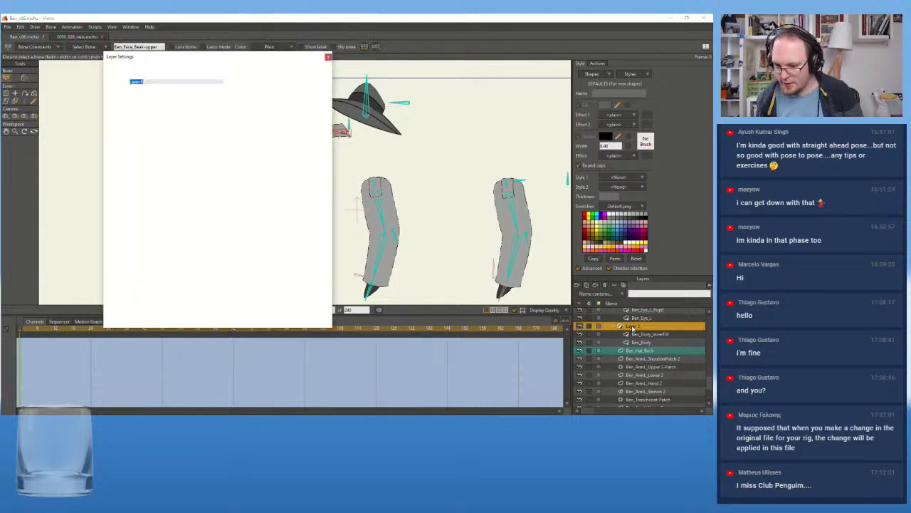
text(Ben_Body_mask)
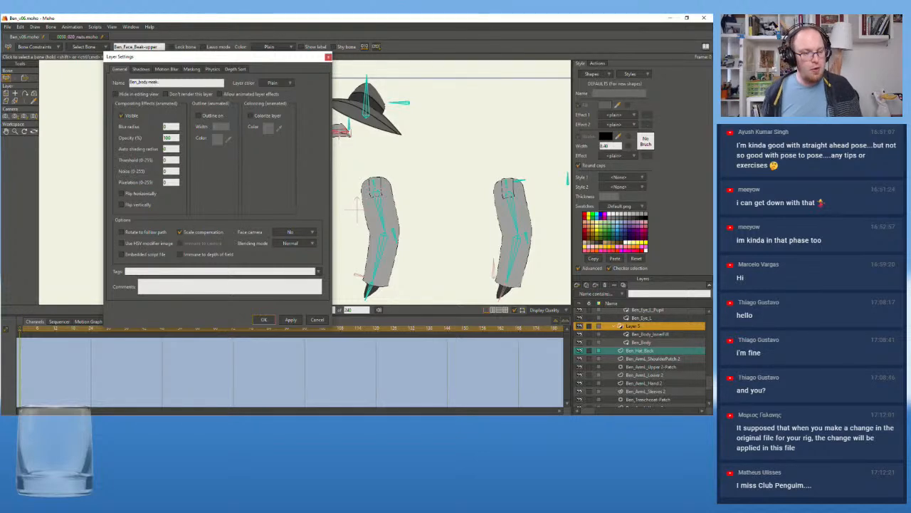
click(270, 323)
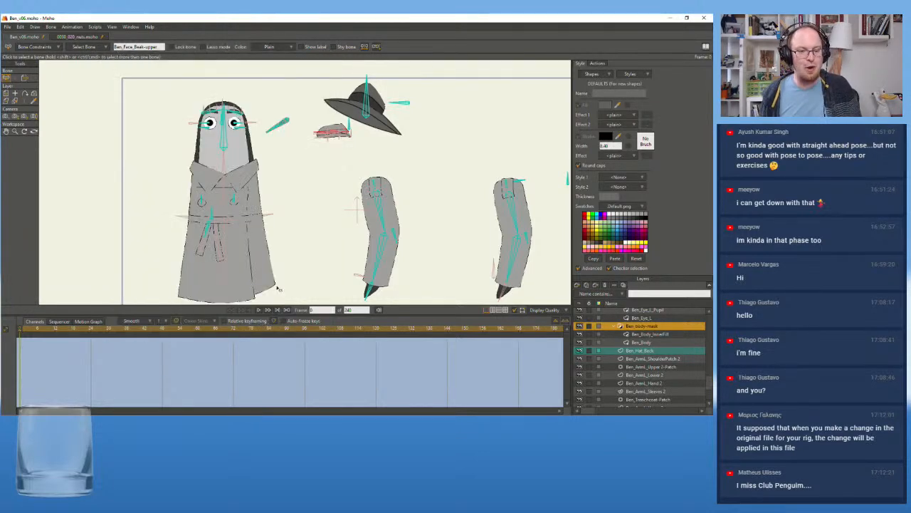
scroll(274, 267, down, 2)
drag(277, 265, 311, 208)
scroll(318, 202, up, 3)
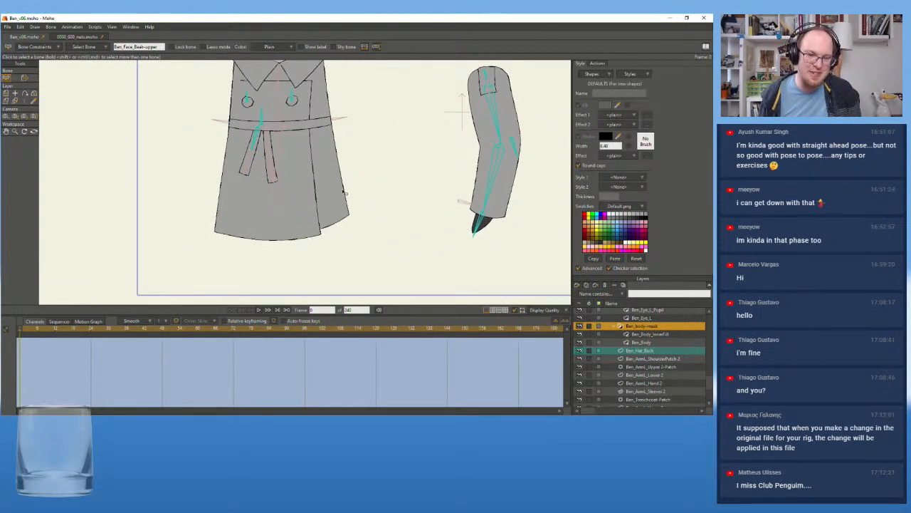
scroll(345, 192, down, 3)
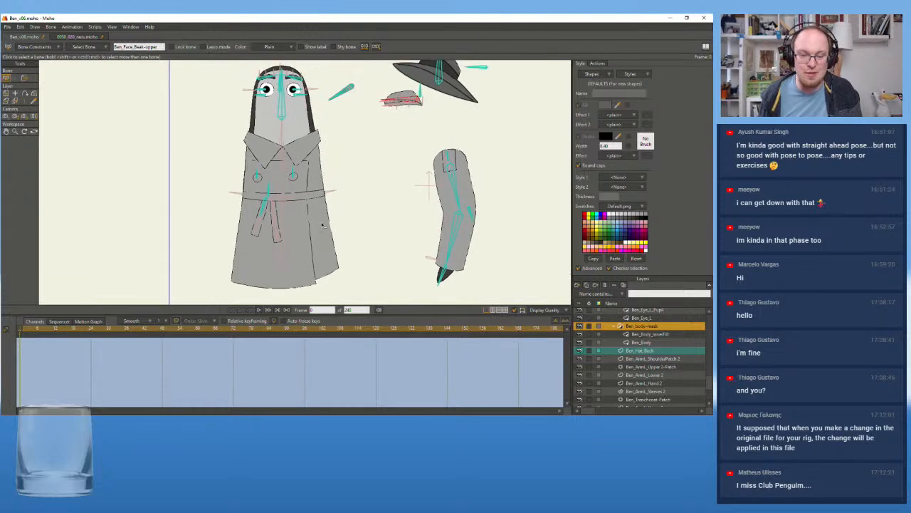
scroll(210, 175, up, 2)
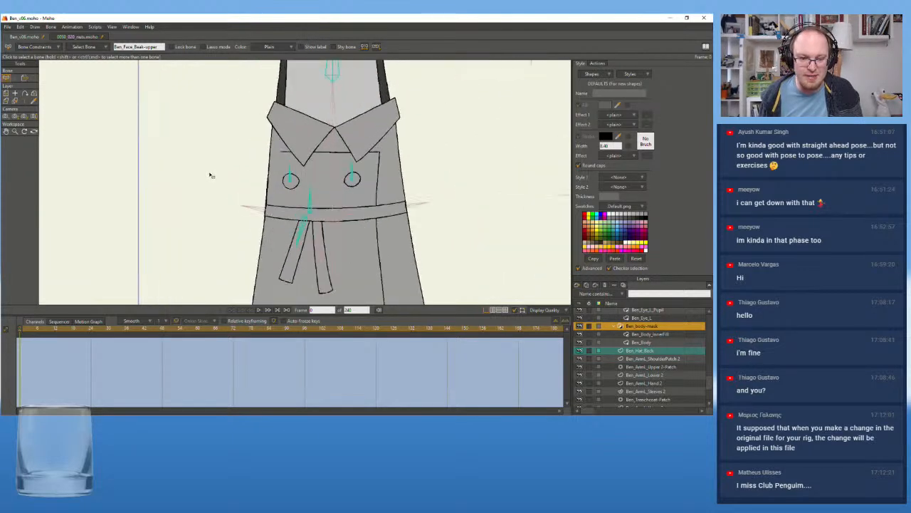
Inspect the coat area of the Ben rig and review its layer list from the beak switch down to the reference layers
scroll(253, 189, up, 2)
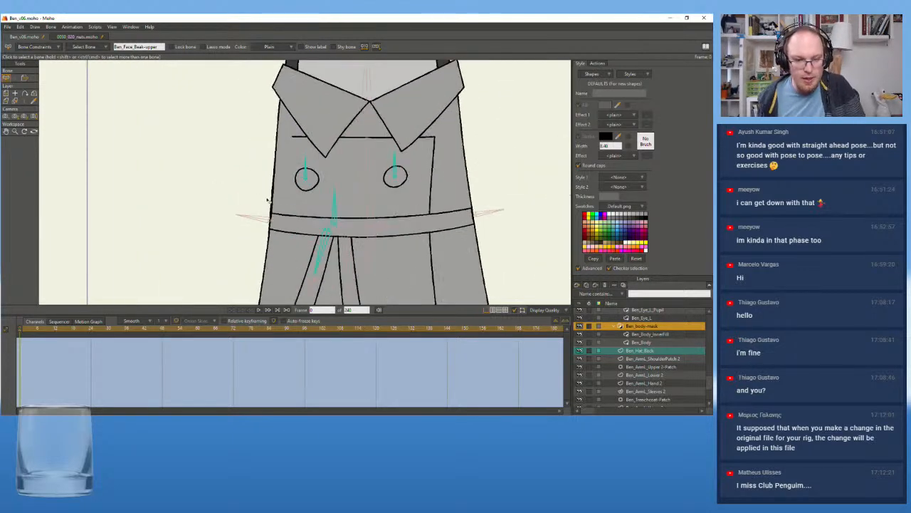
scroll(273, 205, up, 1)
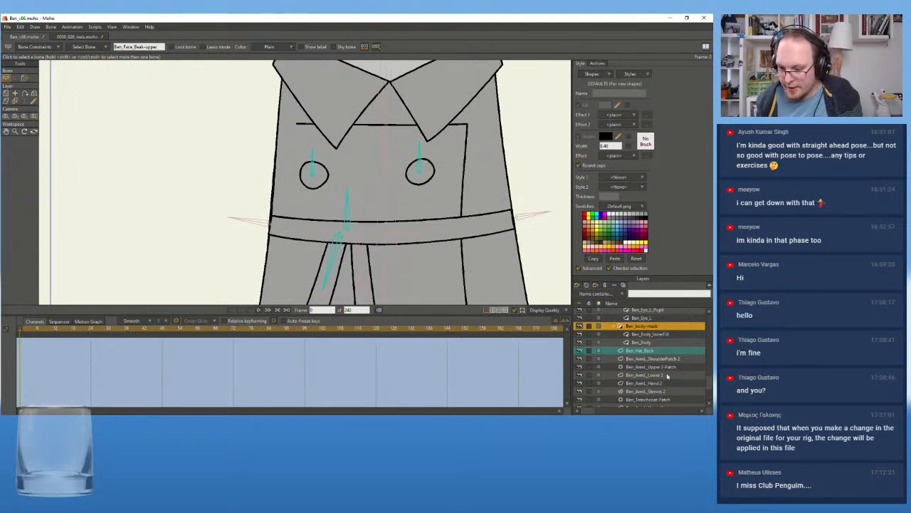
scroll(666, 351, up, 5)
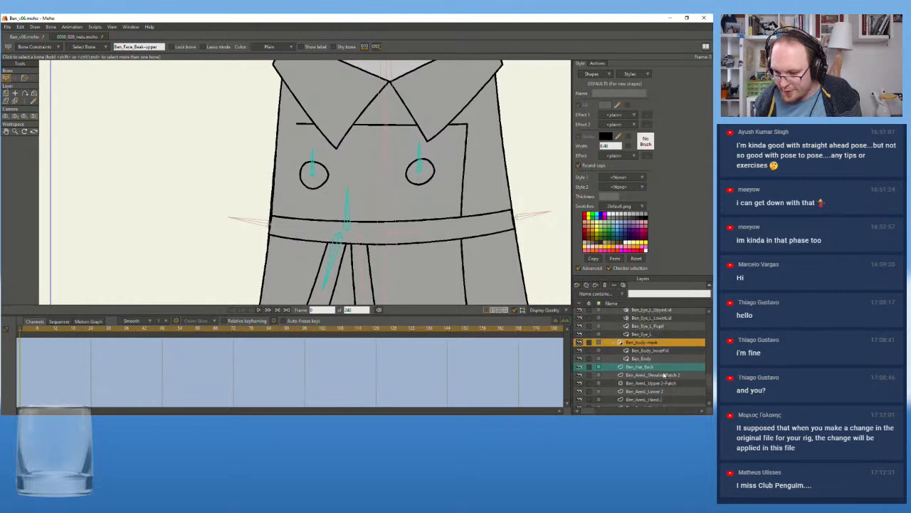
scroll(662, 374, up, 3)
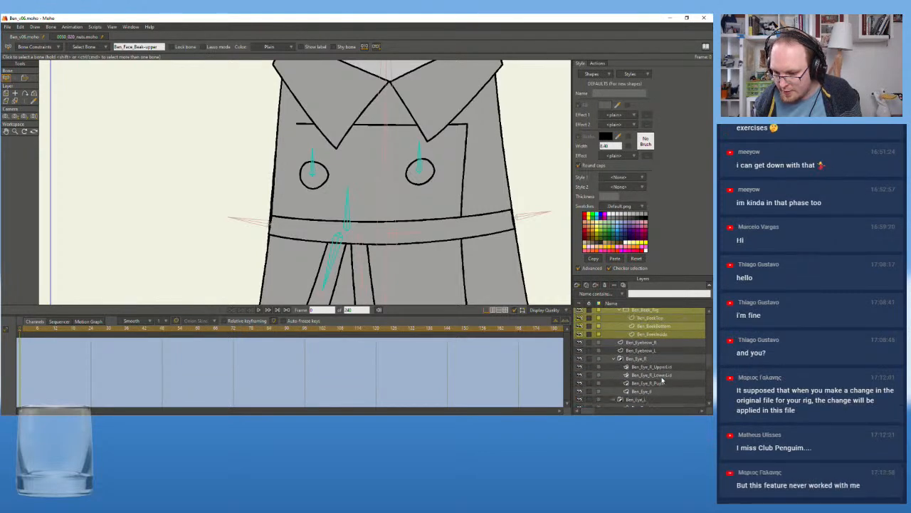
scroll(662, 378, down, 3)
scroll(662, 381, down, 5)
scroll(661, 381, up, 6)
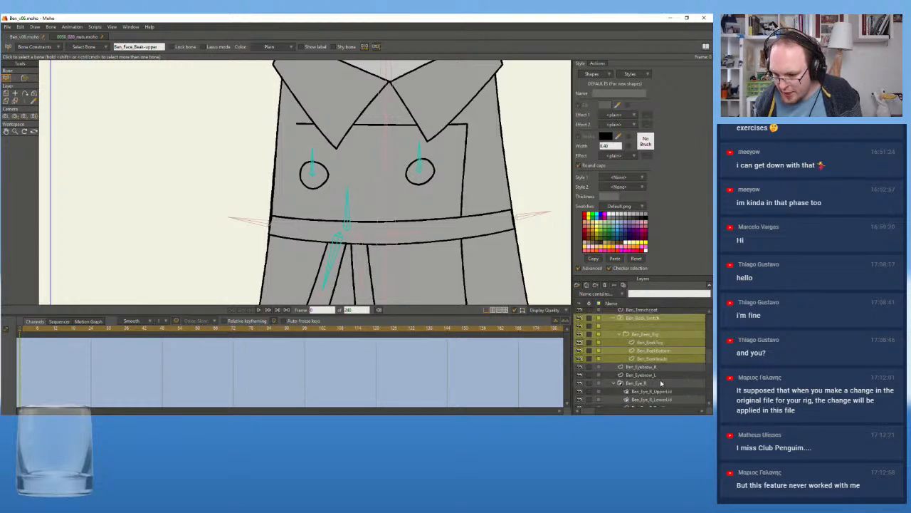
scroll(660, 381, down, 5)
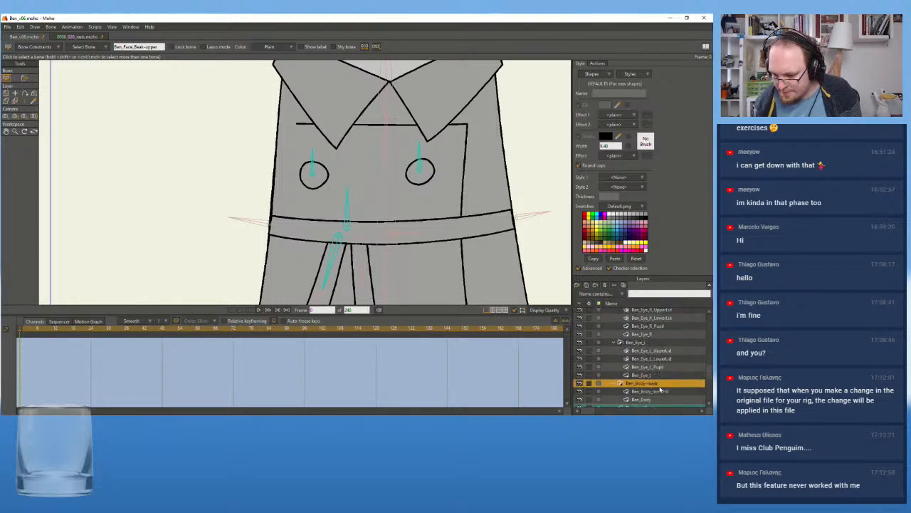
scroll(660, 389, down, 5)
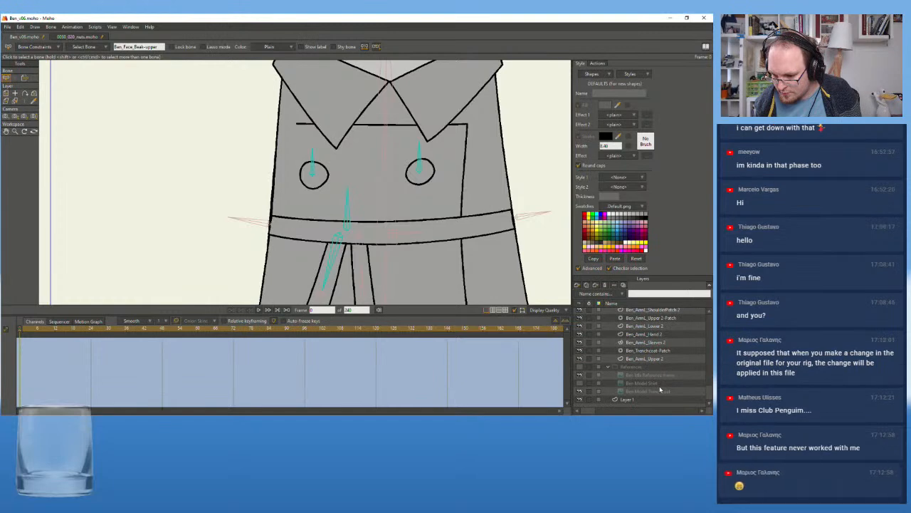
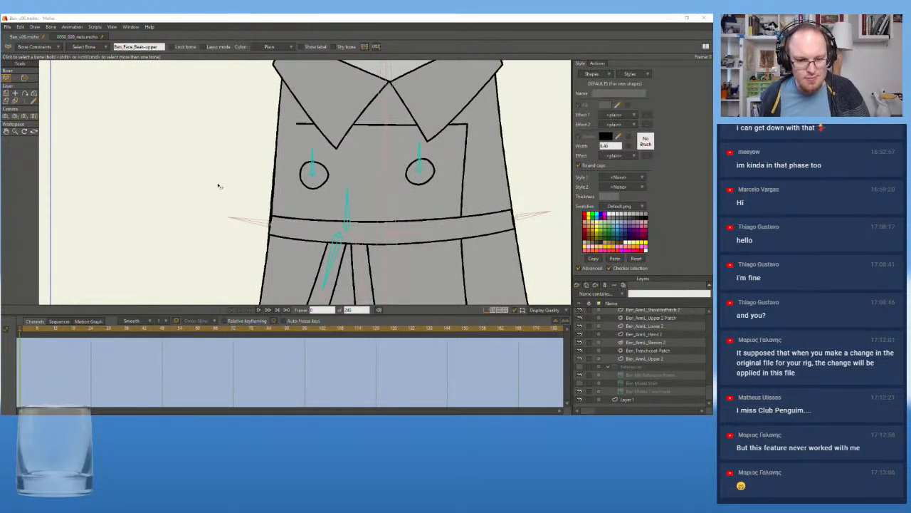
Inspect the belt area of Ben's coat and look through the rig's arm, body, eye and beak layers
scroll(235, 216, down, 1)
drag(239, 211, 268, 218)
scroll(653, 360, down, 3)
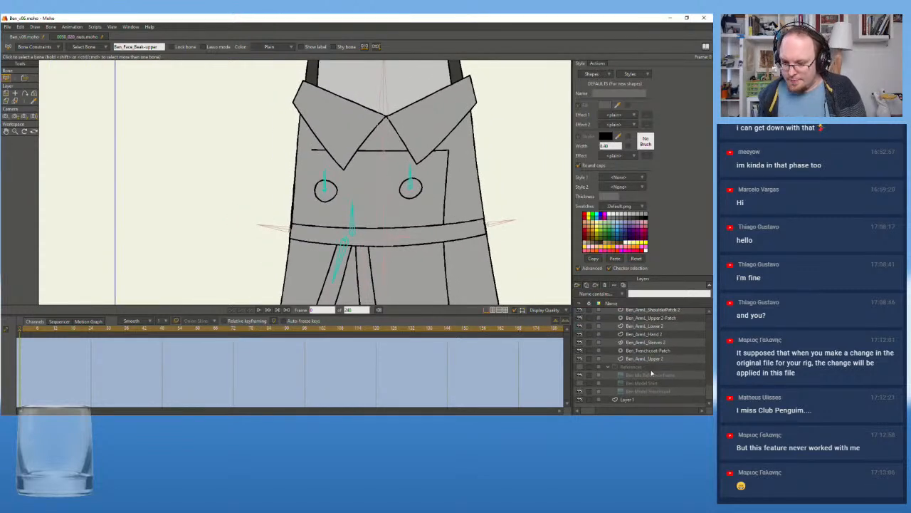
ctrl+click(658, 352)
scroll(657, 365, up, 6)
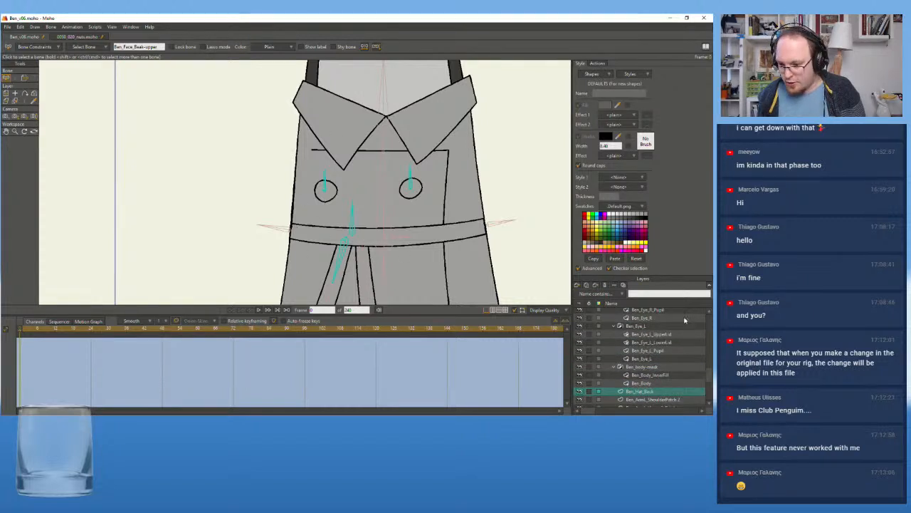
scroll(660, 392, up, 4)
scroll(661, 394, down, 5)
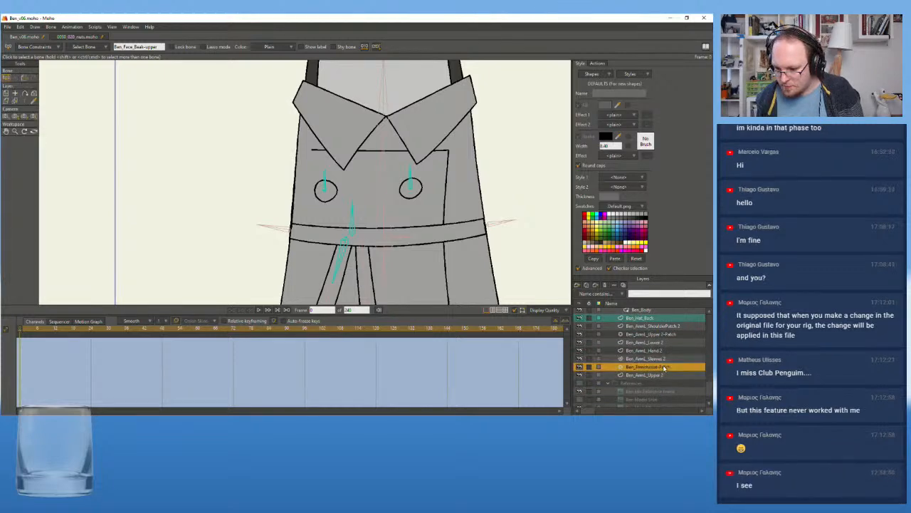
scroll(662, 377, up, 5)
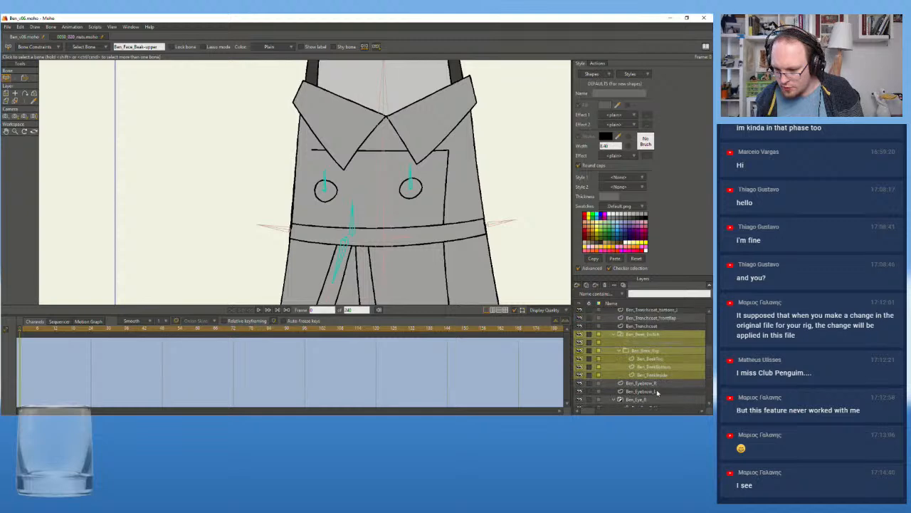
On the Ben_Trenchcoat_frontflap layer, move the flap's left edge point at belt height outward onto the coat's outline
click(656, 367)
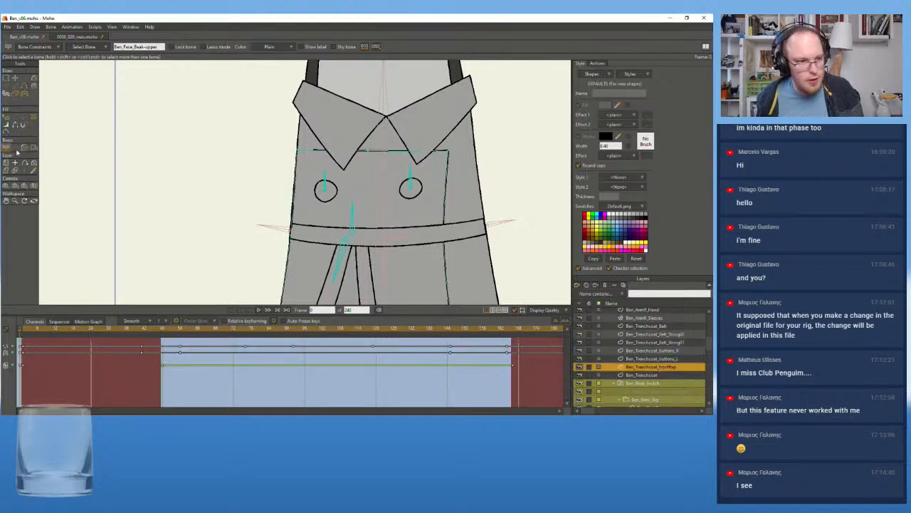
scroll(268, 254, up, 4)
click(317, 217)
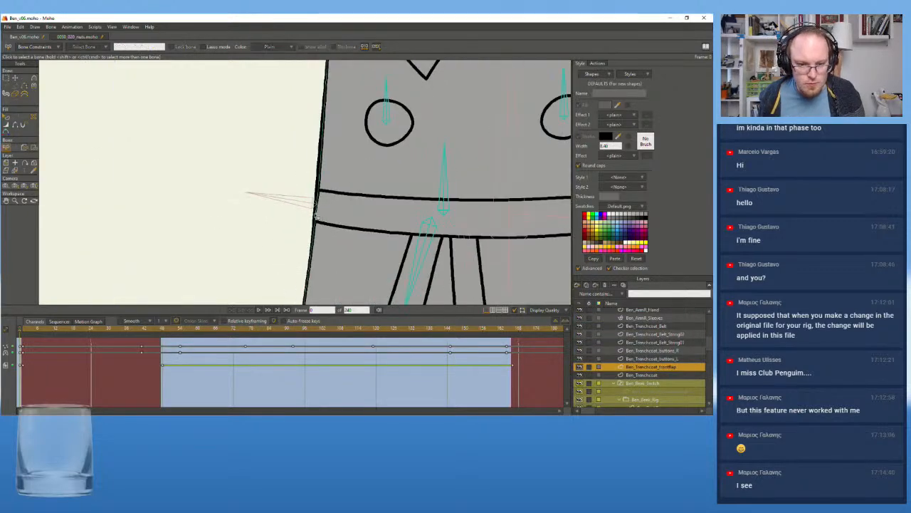
click(14, 79)
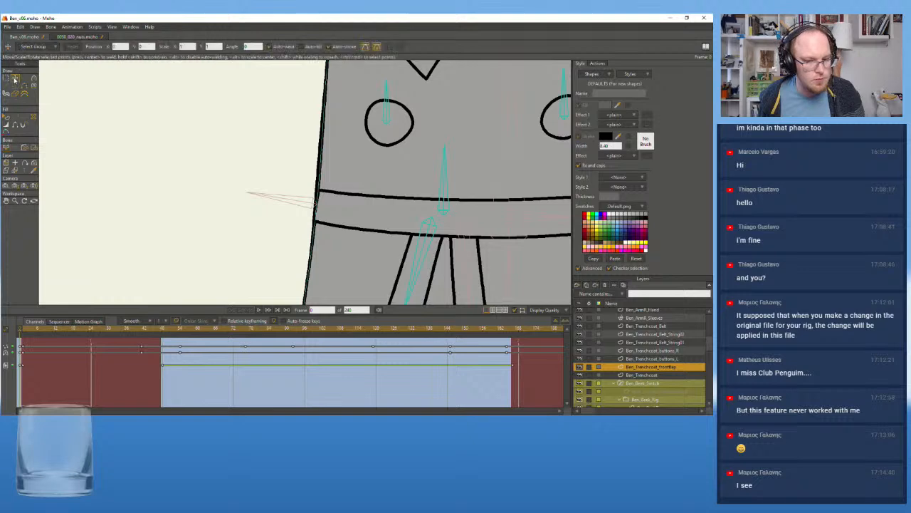
click(317, 216)
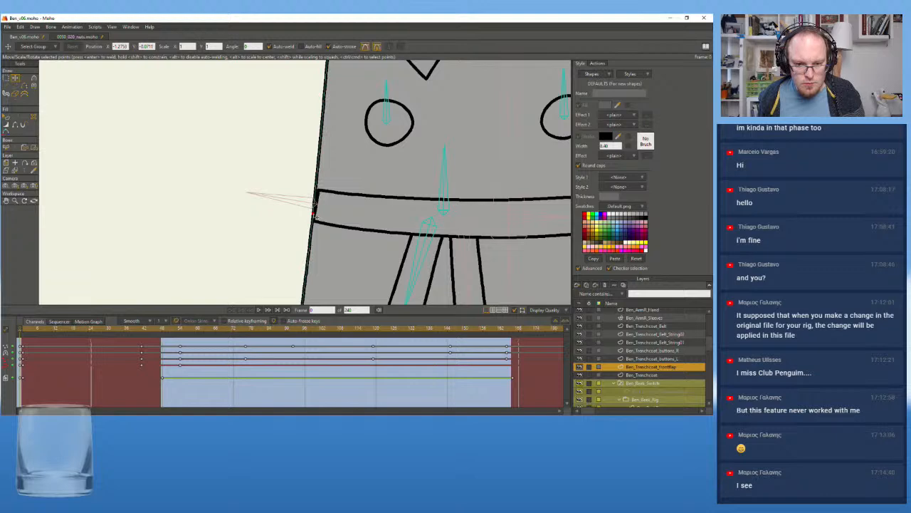
drag(316, 216, 314, 216)
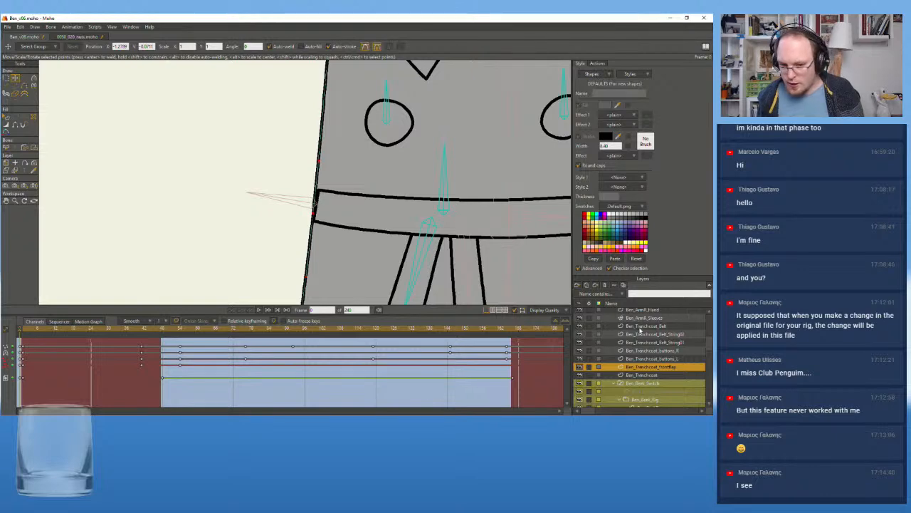
On Ben_Trenchcoat_Belt, move both left-end corner points outward to meet the coat's edge and adjust their curve handles
click(644, 325)
drag(320, 190, 314, 190)
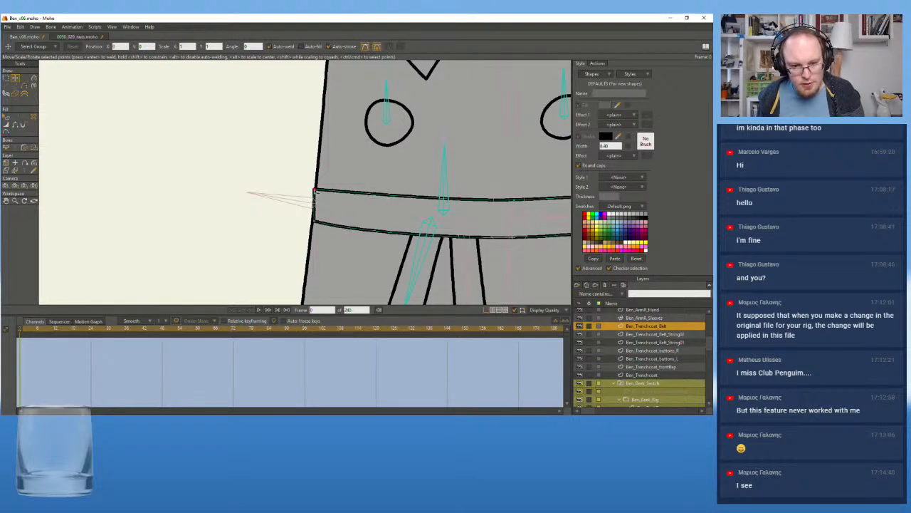
drag(314, 223, 310, 223)
click(315, 190)
drag(362, 195, 363, 199)
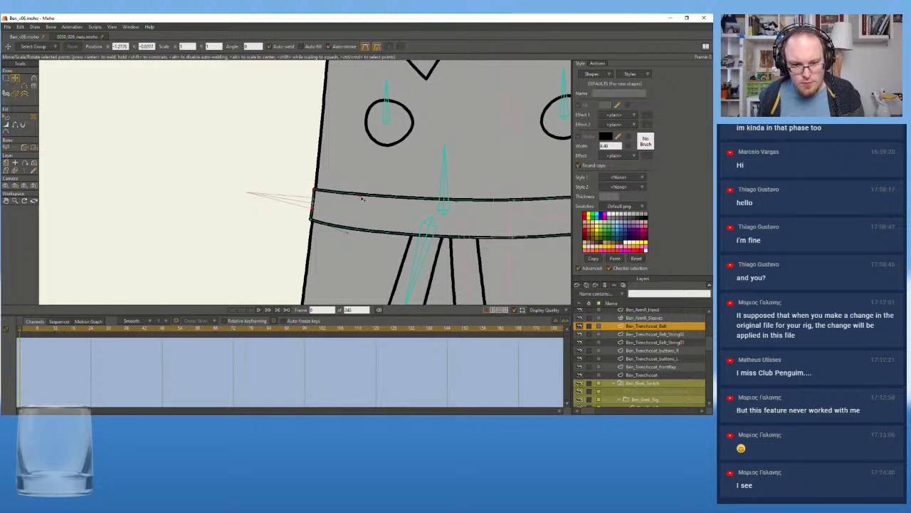
drag(349, 229, 314, 223)
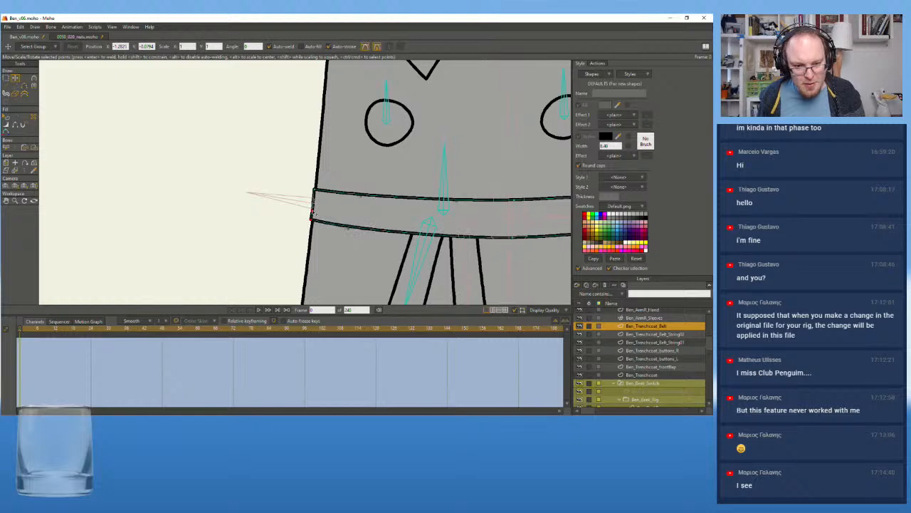
click(314, 191)
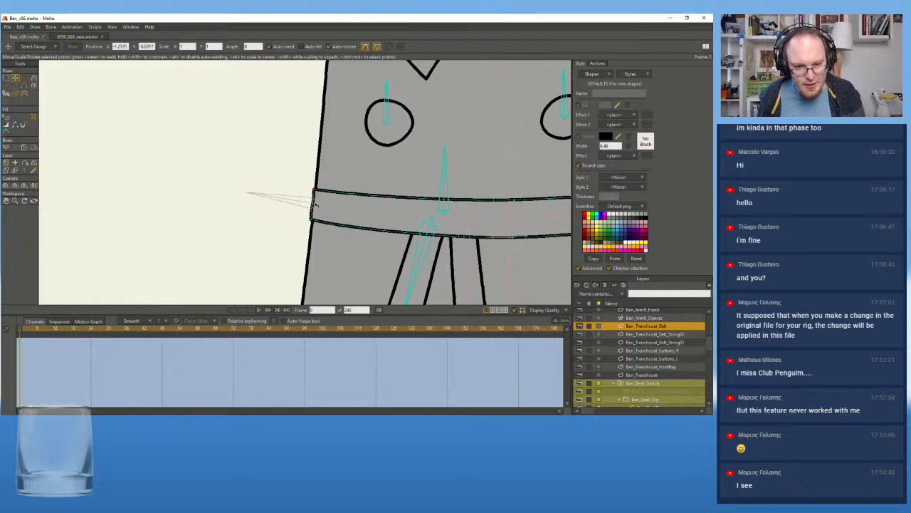
Move the belt's two right-end corner points outward past the coat's outline and adjust the lower edge's curve
scroll(315, 205, down, 4)
drag(420, 212, 256, 214)
scroll(313, 191, up, 9)
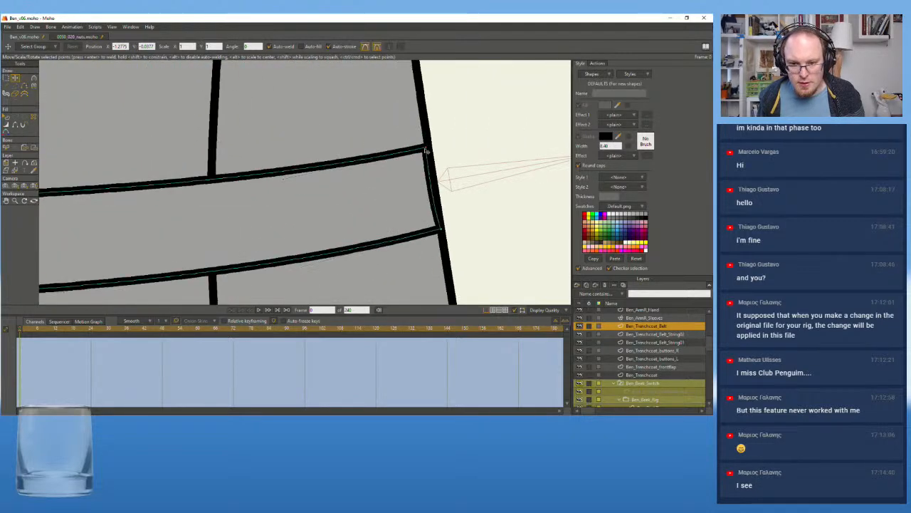
click(431, 148)
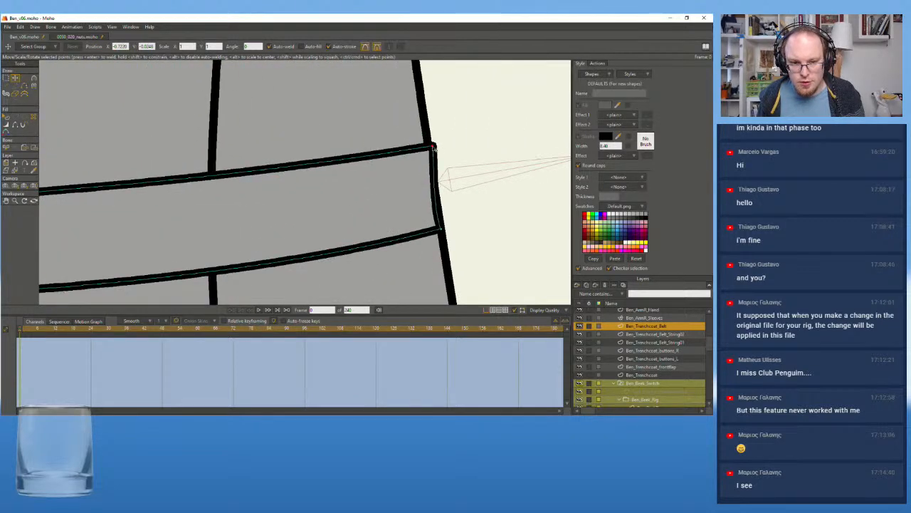
click(440, 175)
drag(441, 175, 449, 230)
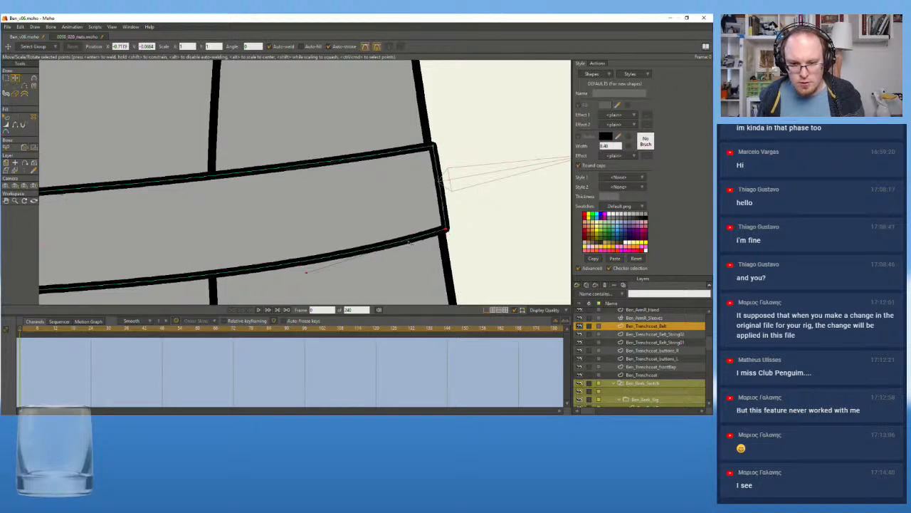
drag(309, 272, 310, 274)
Check the reshaped belt on the whole figure and save the Ben_v06 rig file
scroll(312, 269, down, 10)
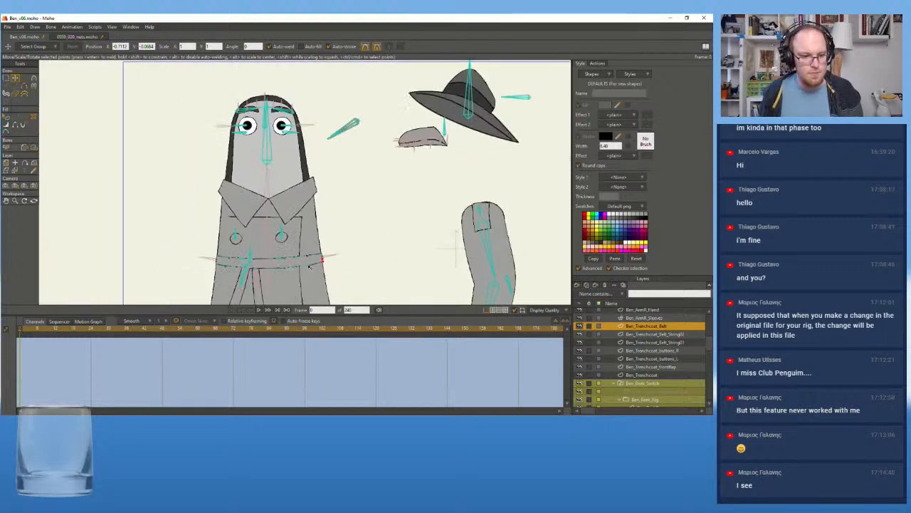
scroll(316, 258, up, 4)
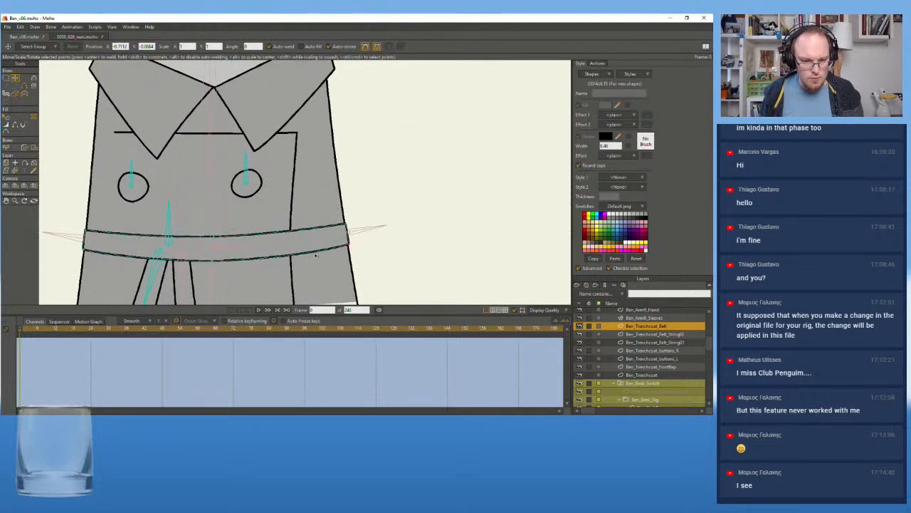
scroll(316, 257, down, 4)
drag(255, 231, 273, 230)
scroll(650, 347, down, 3)
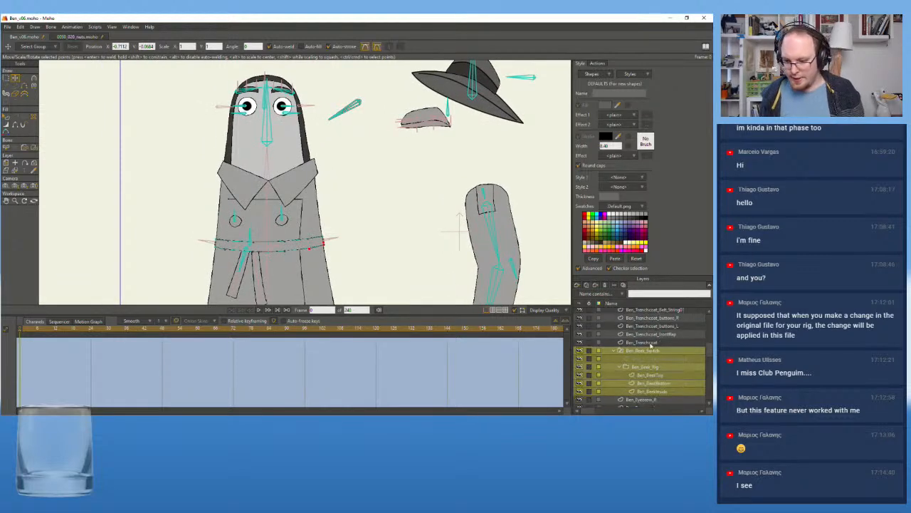
click(660, 335)
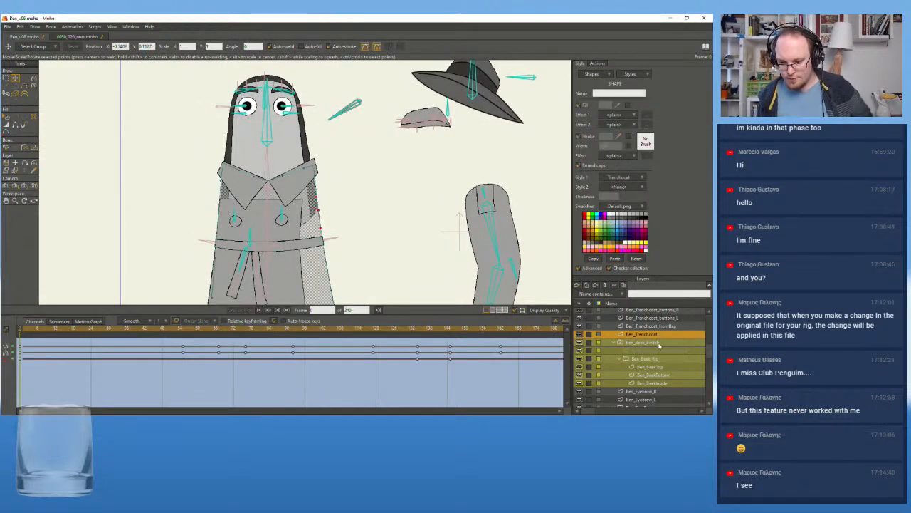
click(651, 343)
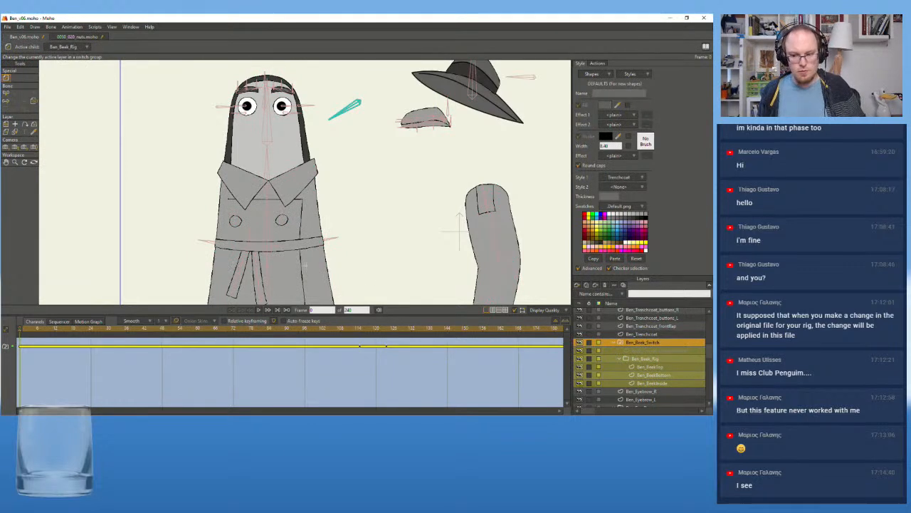
Rename the layer Ben_ArmL_ShoulderPatch 2 to Ben_ArmL_ShoulderPatch
scroll(633, 377, down, 3)
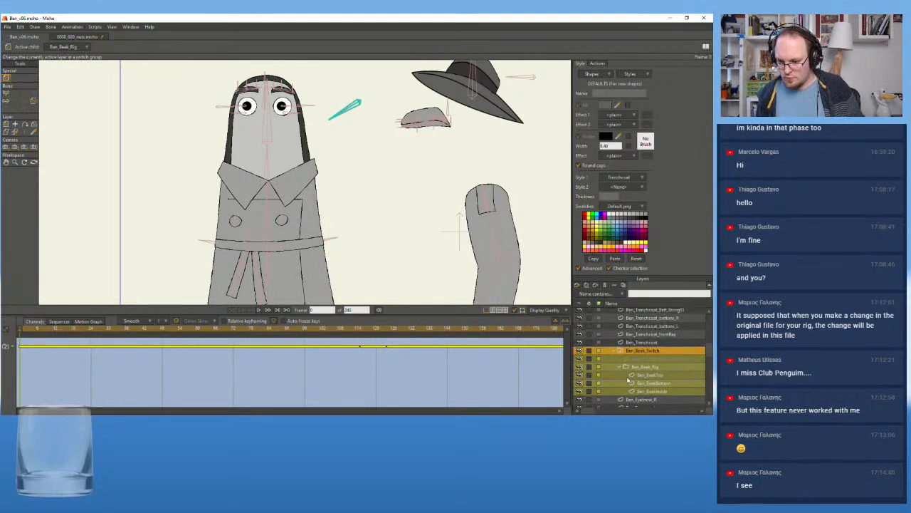
scroll(633, 370, down, 8)
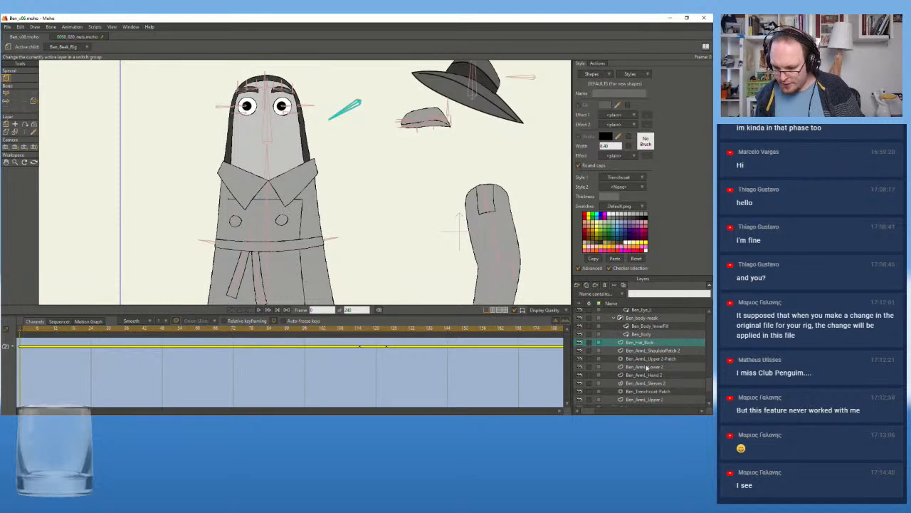
click(662, 351)
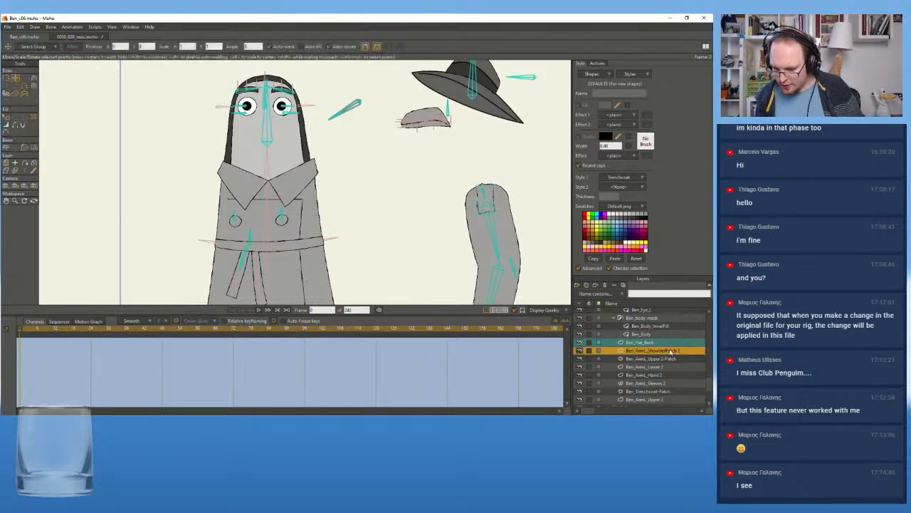
double_click(671, 351)
click(189, 83)
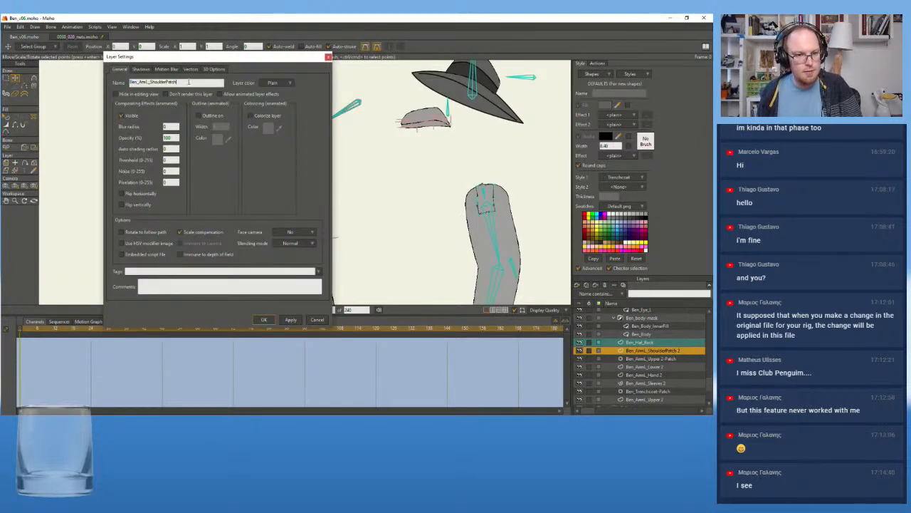
click(263, 319)
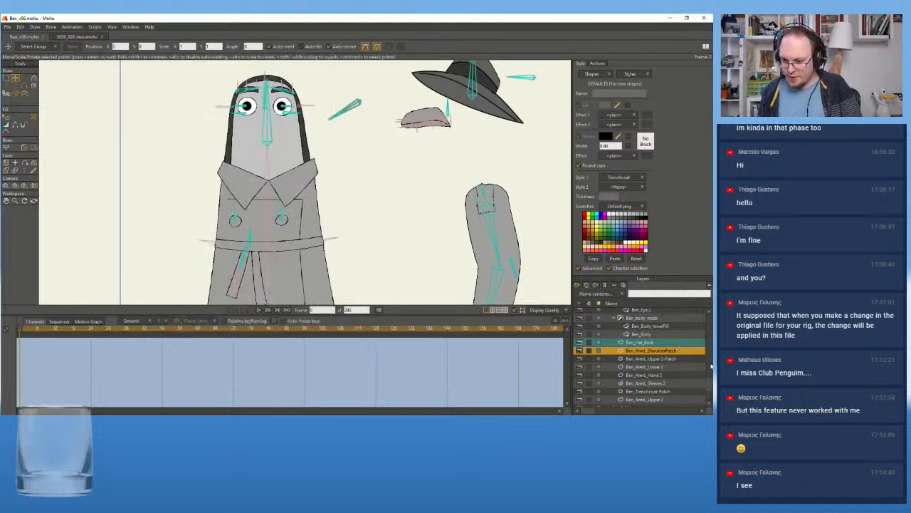
click(662, 359)
double_click(662, 359)
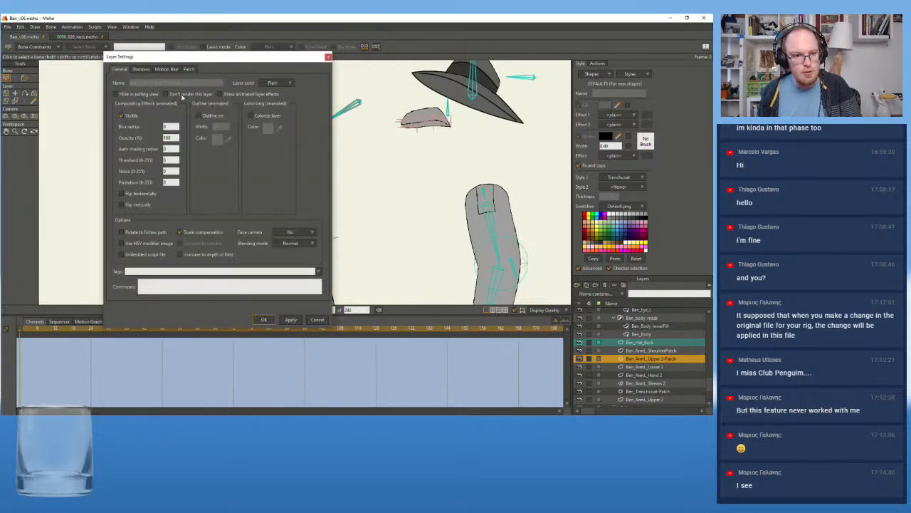
click(327, 57)
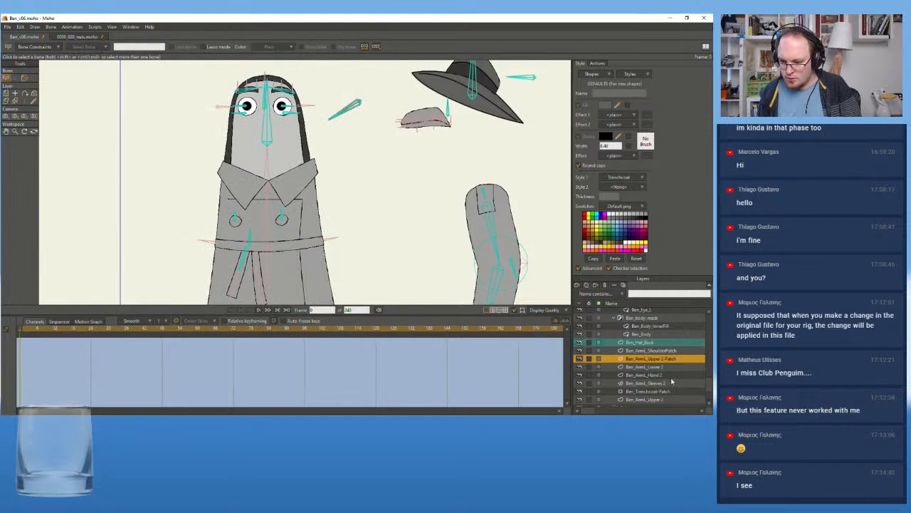
Rename the layer Ben_ArmL_Lower 2 to Ben_ArmL_Lower
scroll(670, 379, down, 1)
double_click(658, 351)
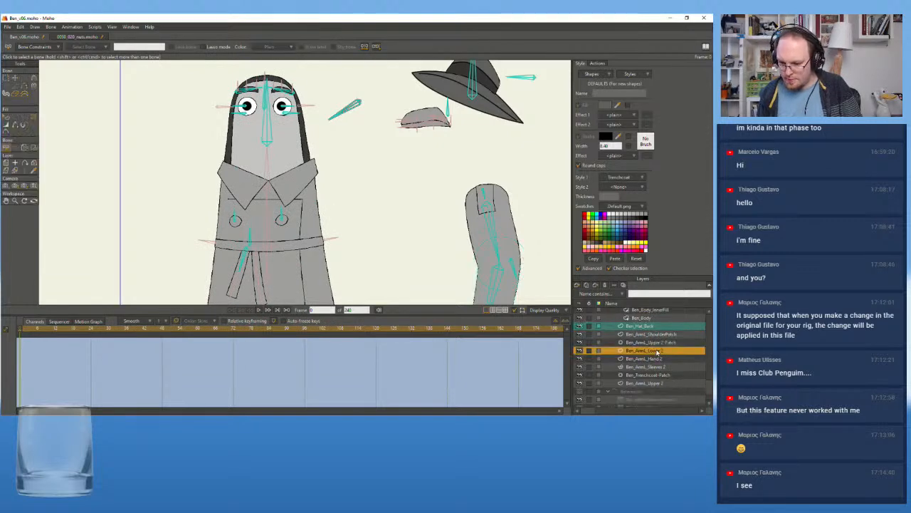
click(187, 83)
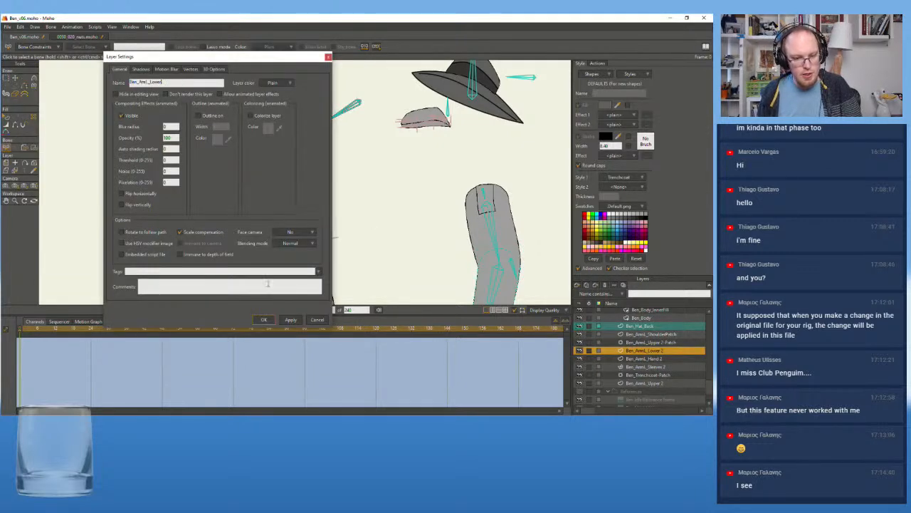
click(263, 319)
Rename the layer Ben_ArmL_Upper 2 to Ben_ArmL_Upper
click(658, 366)
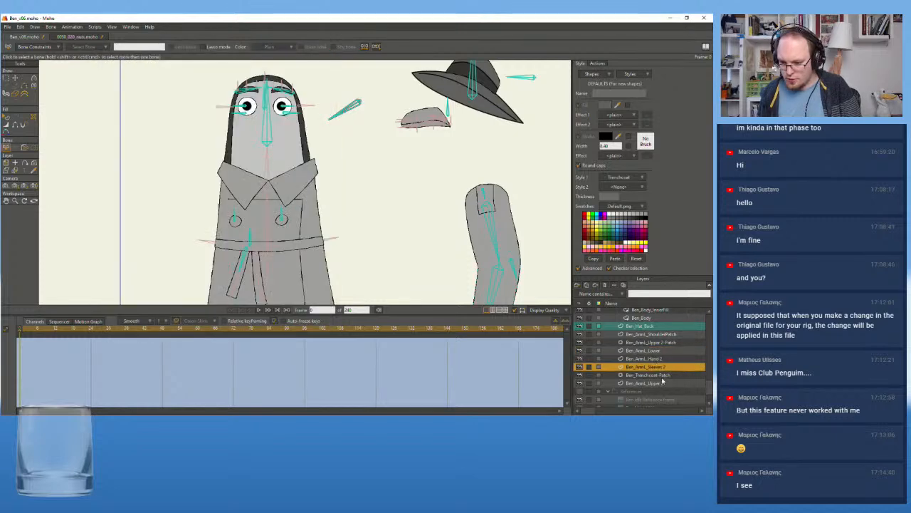
double_click(661, 383)
click(179, 83)
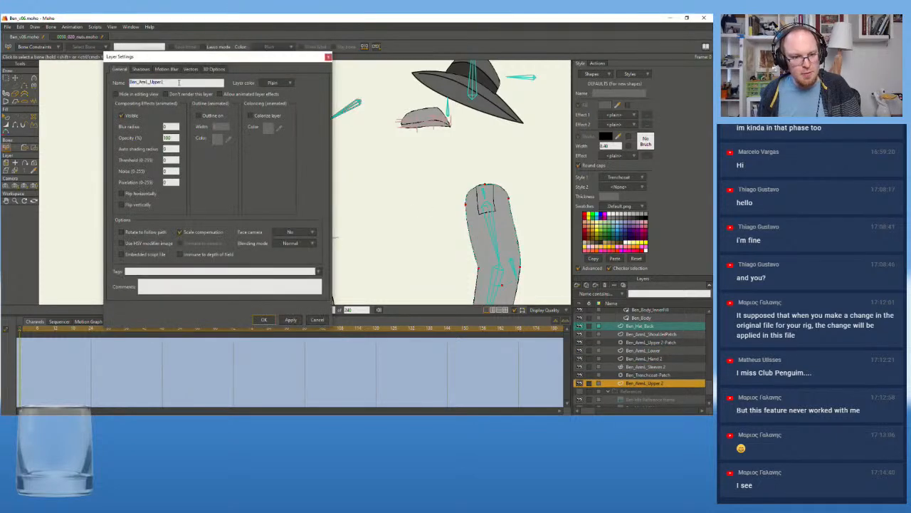
click(263, 319)
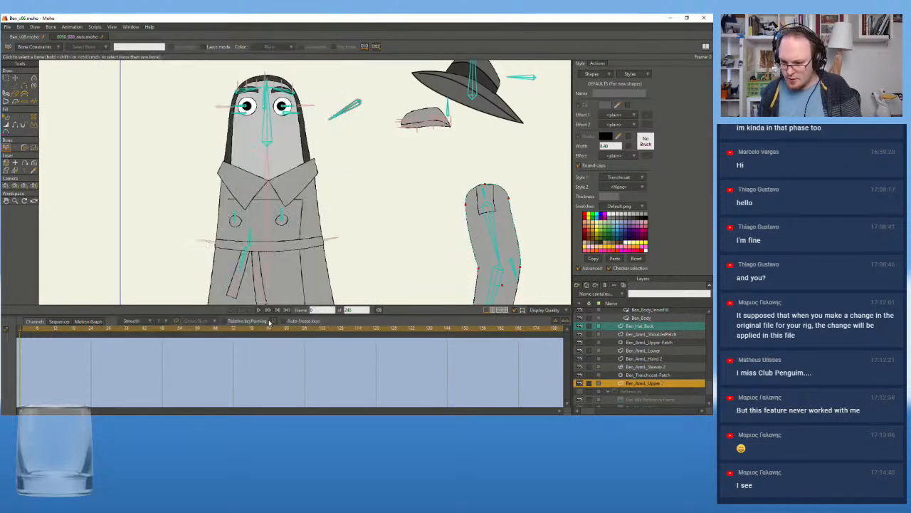
Rename the layer Ben_ArmL_Sleeves 2 to Ben_ArmL_Sleeves
click(651, 342)
double_click(661, 366)
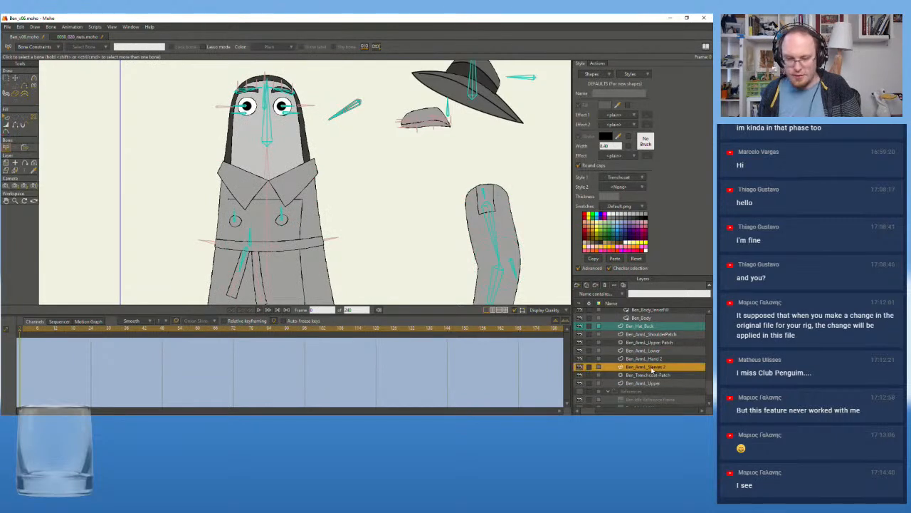
click(190, 84)
key(BackSpace)
key(BackSpace)
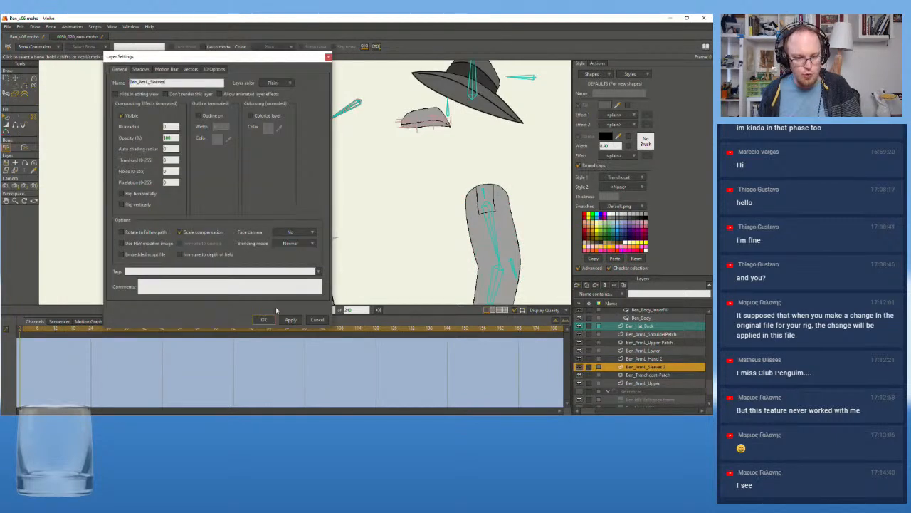
click(264, 319)
Rename the layer Ben_ArmL_Hand 2 to Ben_ArmL_Hand
double_click(658, 358)
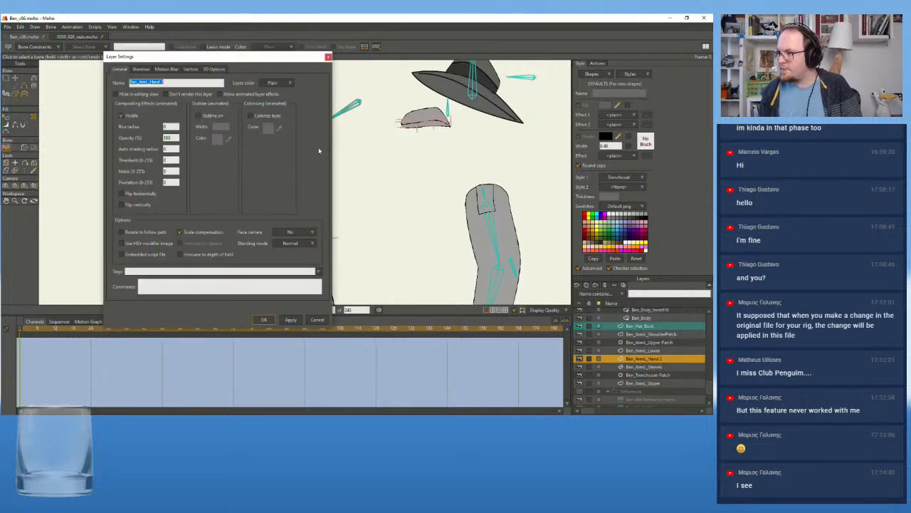
click(198, 82)
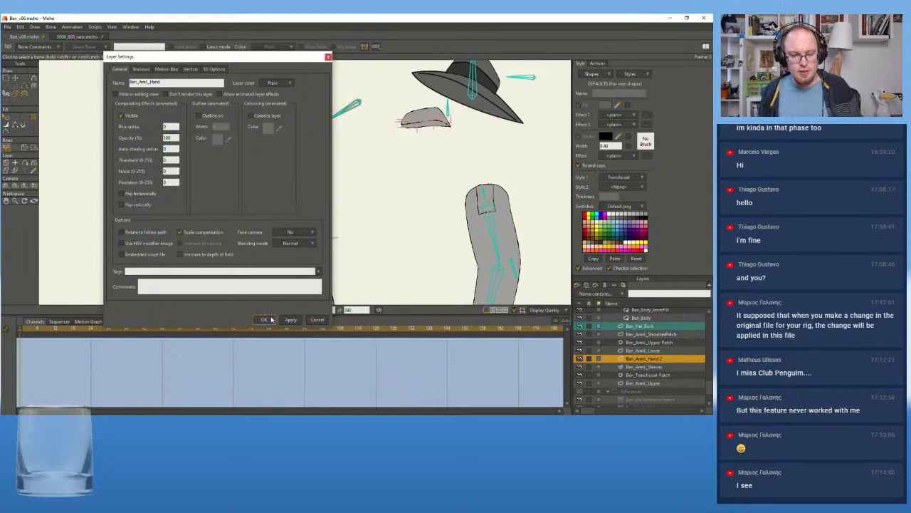
click(264, 319)
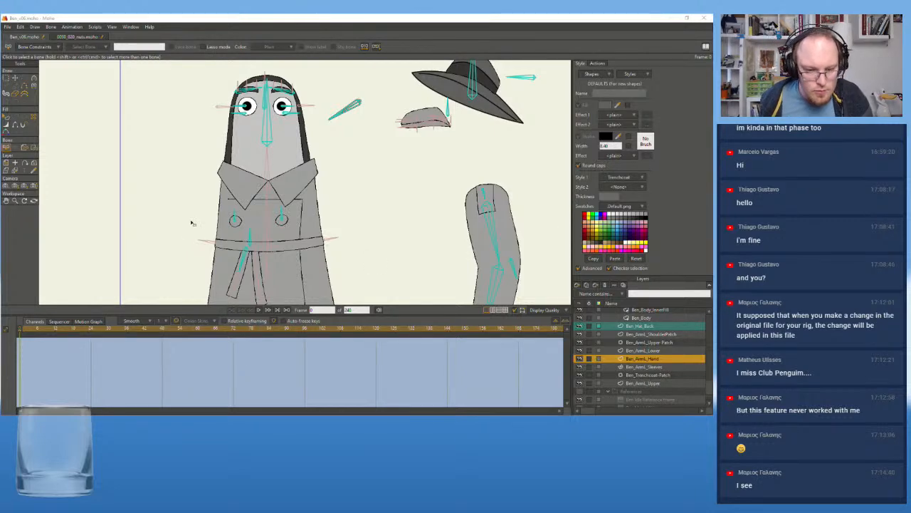
Check the Ben_ArmL_Sleeves and Ben_Trenchcoat-Patch layers and close the Ben_v06 rig file to return to the 0030_020_nuts shot
scroll(193, 223, up, 3)
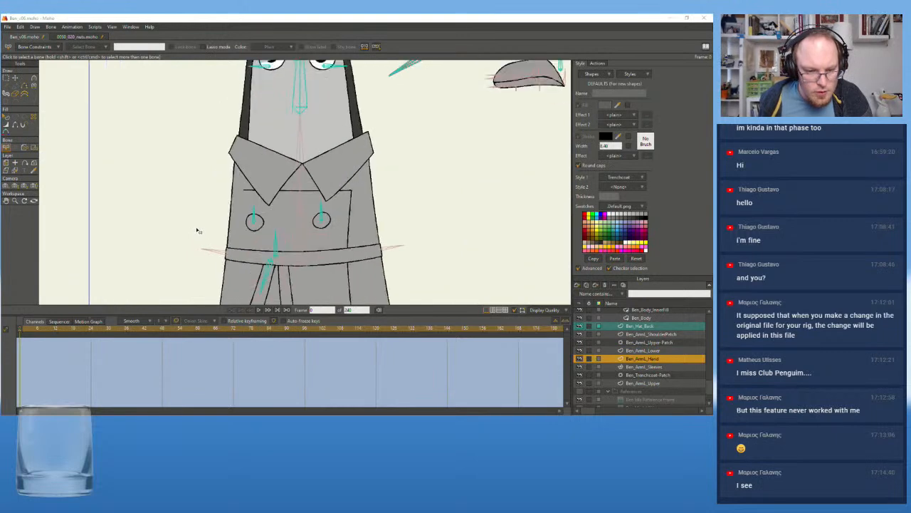
click(646, 367)
click(647, 375)
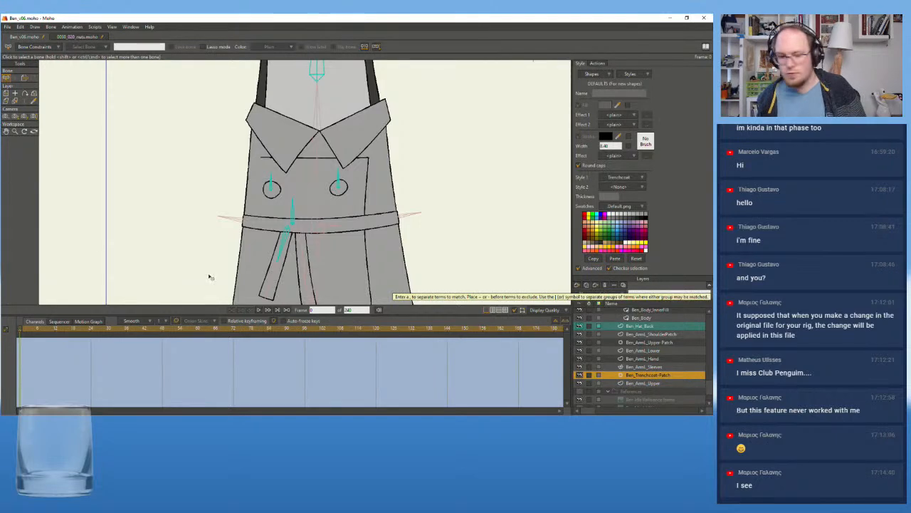
scroll(198, 208, down, 1)
scroll(262, 196, down, 2)
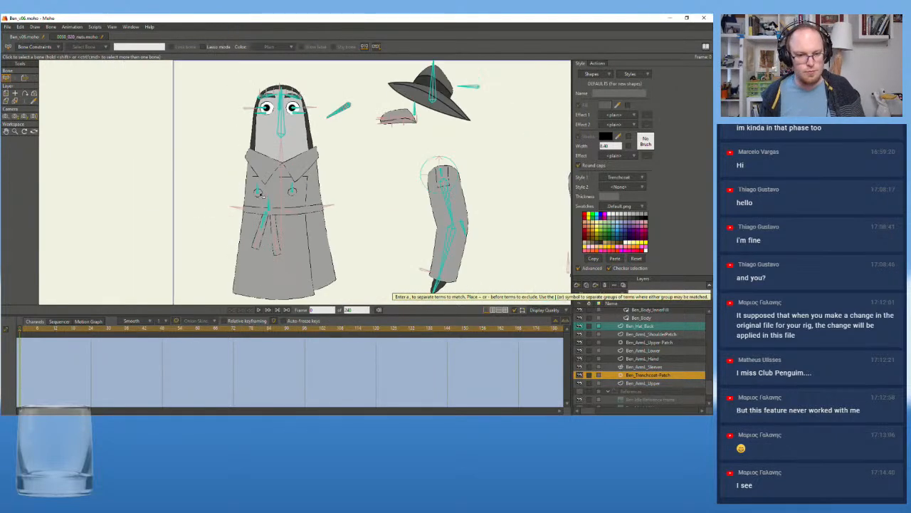
click(132, 28)
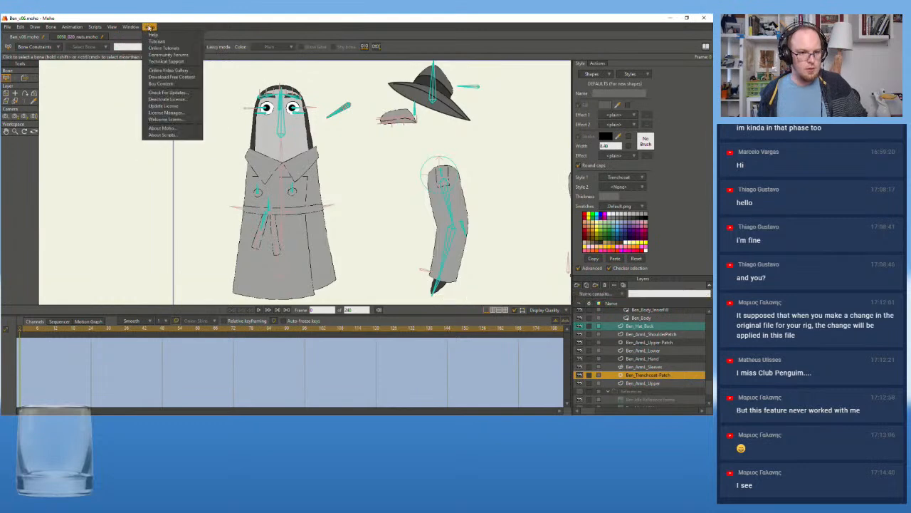
click(341, 40)
click(44, 37)
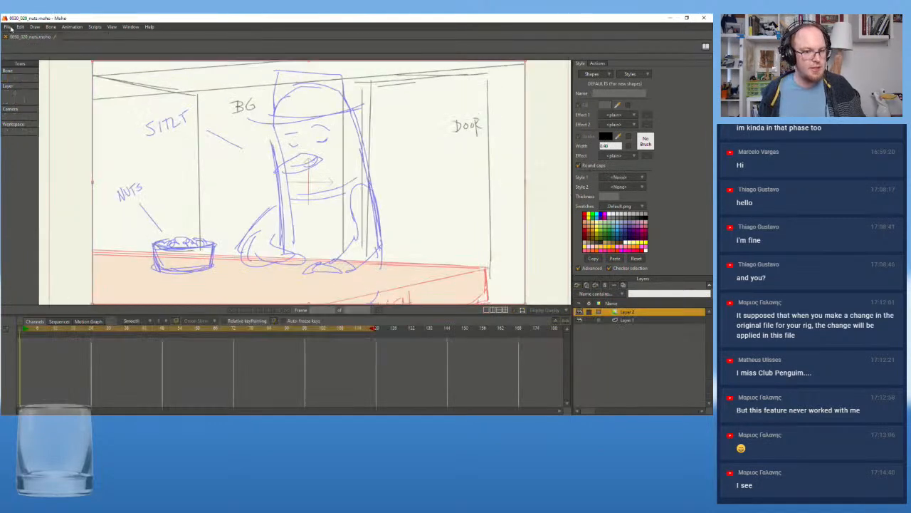
Import only Ben_rig from the Ben_v06 file into the 0030_020_nuts shot, by reference
click(8, 27)
mouse_move(85, 154)
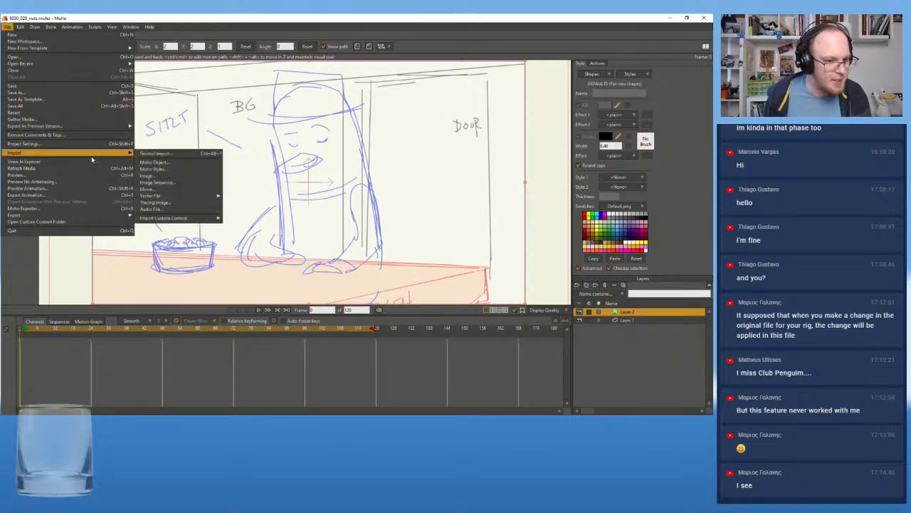
click(163, 155)
double_click(202, 175)
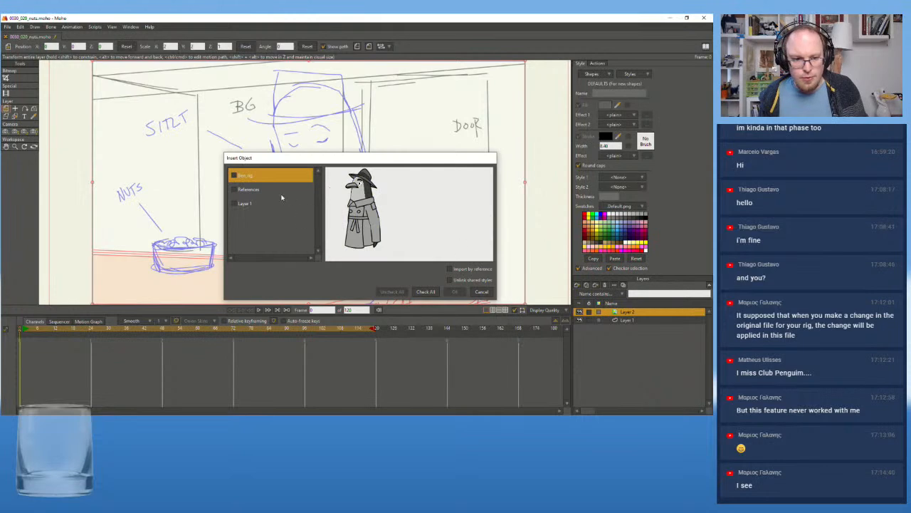
click(235, 176)
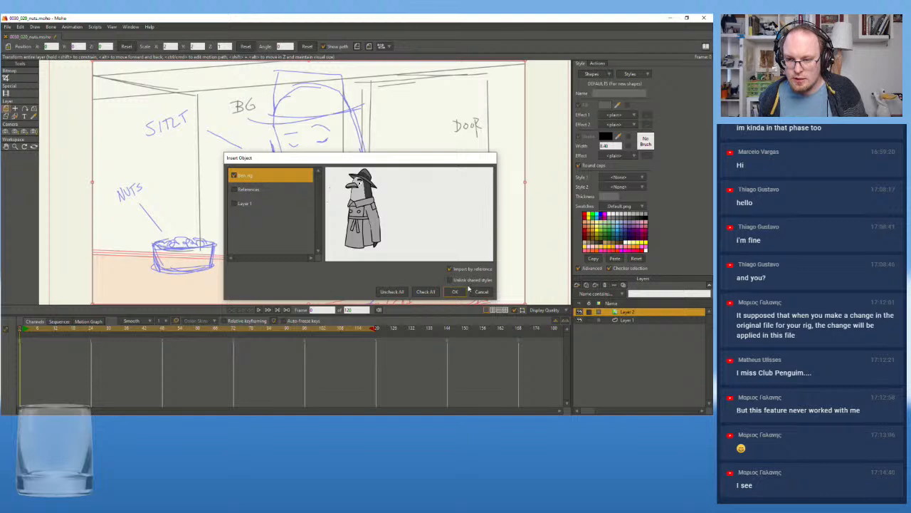
click(461, 291)
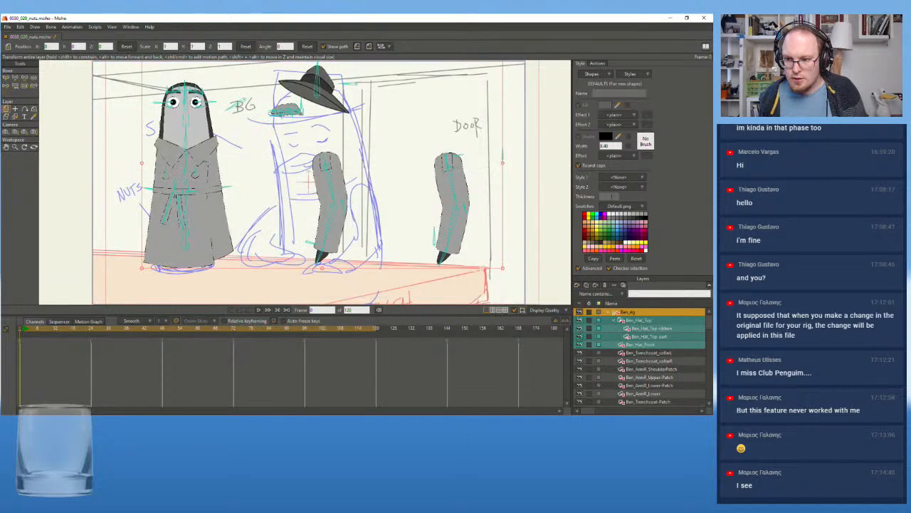
Examine the styles that came in with the rig, including Ben_Beak, Ben_Eye and Ben_body-bright
click(634, 74)
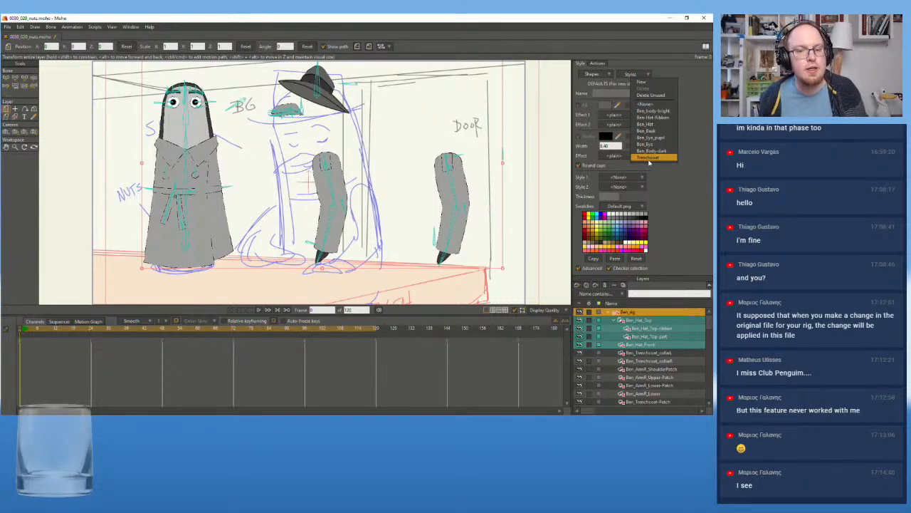
click(683, 168)
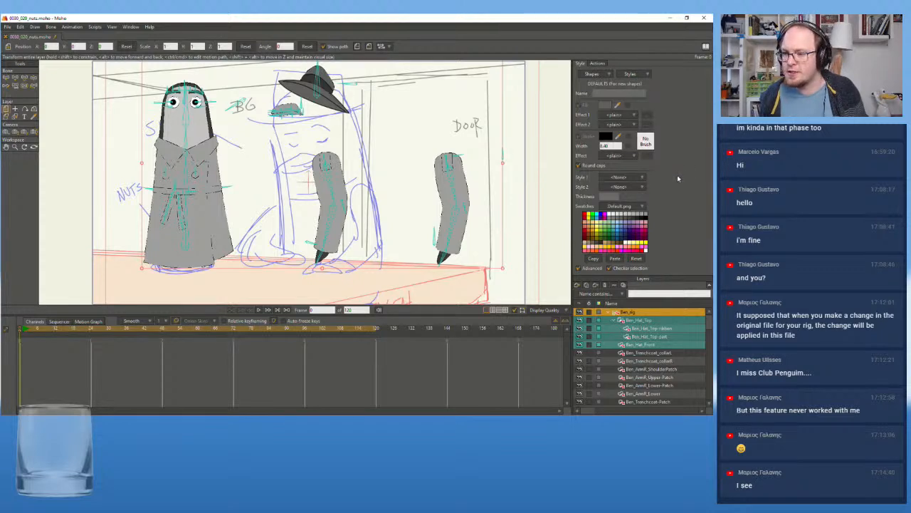
click(631, 74)
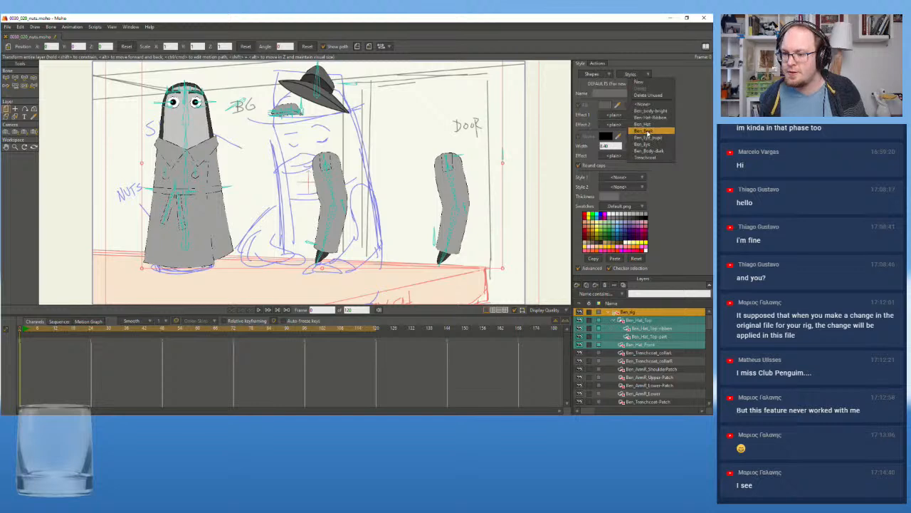
click(648, 131)
click(638, 75)
click(653, 145)
click(645, 74)
click(656, 112)
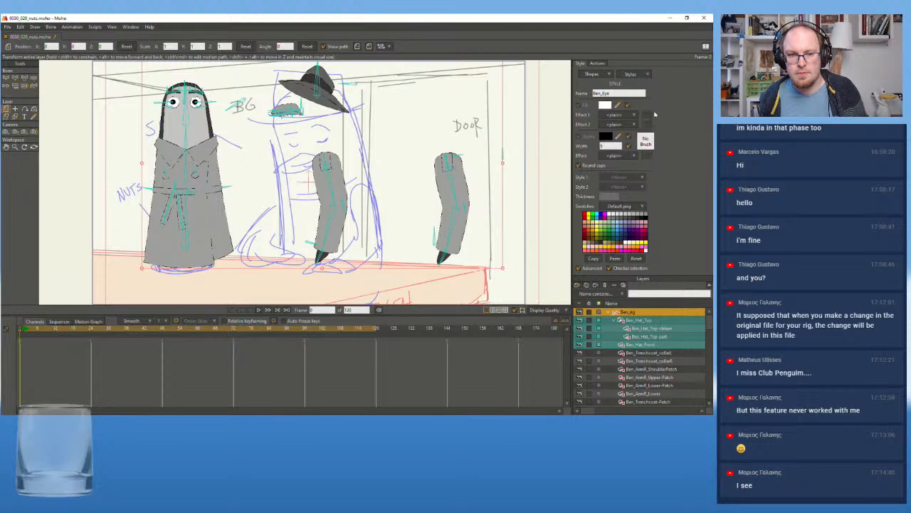
Try to fit Ben_rig over the storyboard character at frame 0, scaling it to about 1.42
scroll(129, 175, down, 2)
drag(138, 181, 151, 169)
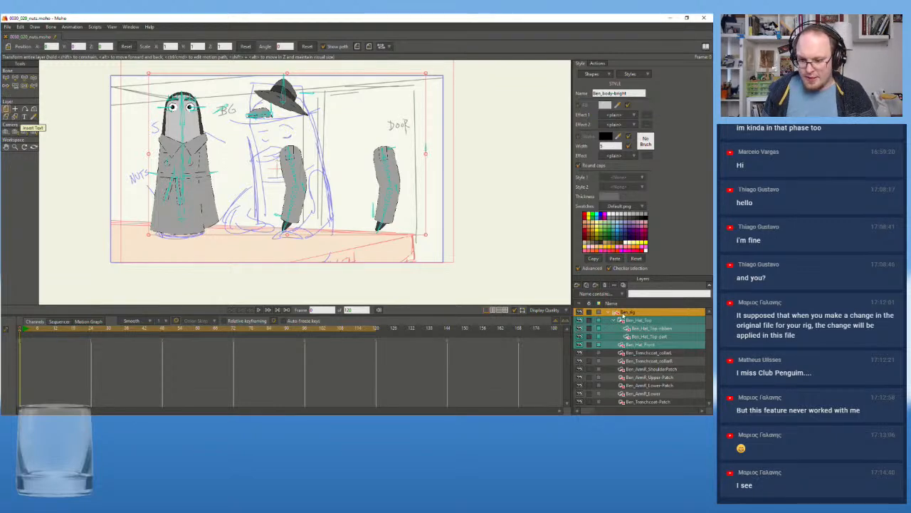
click(624, 313)
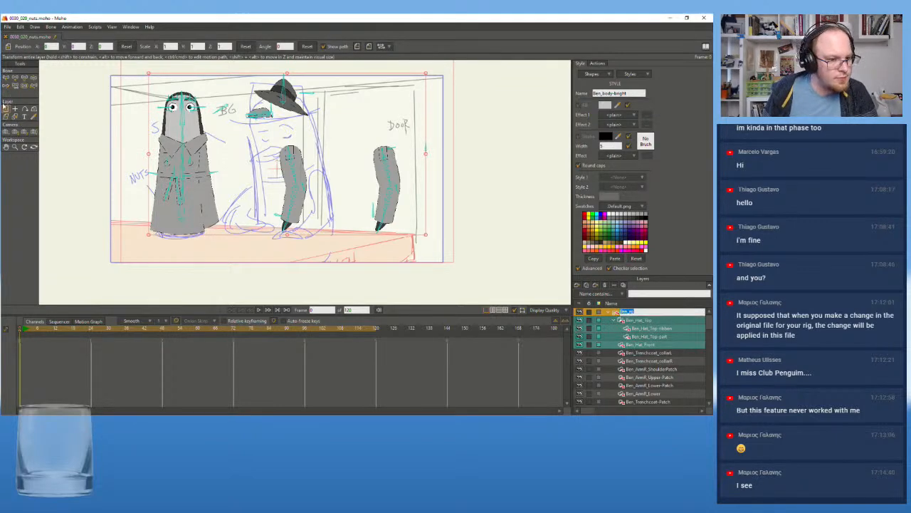
drag(161, 102, 283, 151)
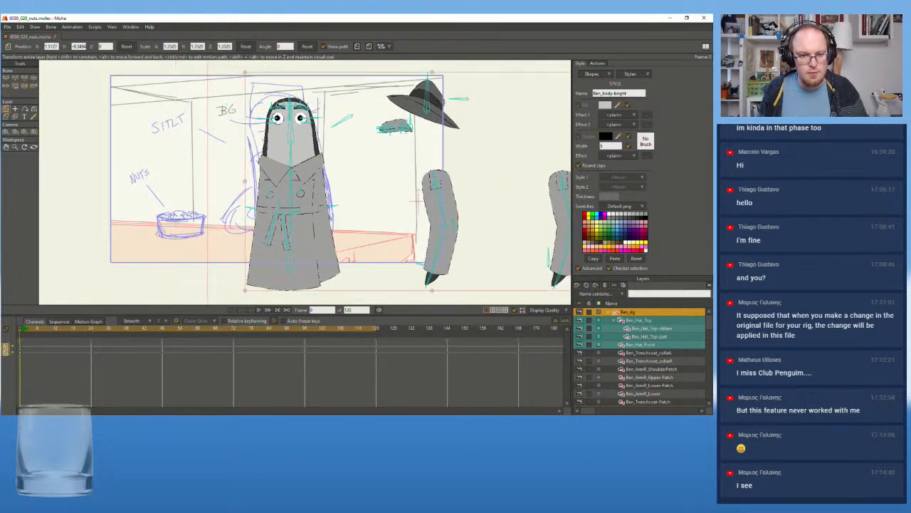
drag(246, 72, 216, 50)
drag(284, 191, 302, 198)
drag(273, 123, 271, 177)
drag(272, 146, 252, 124)
drag(316, 212, 294, 177)
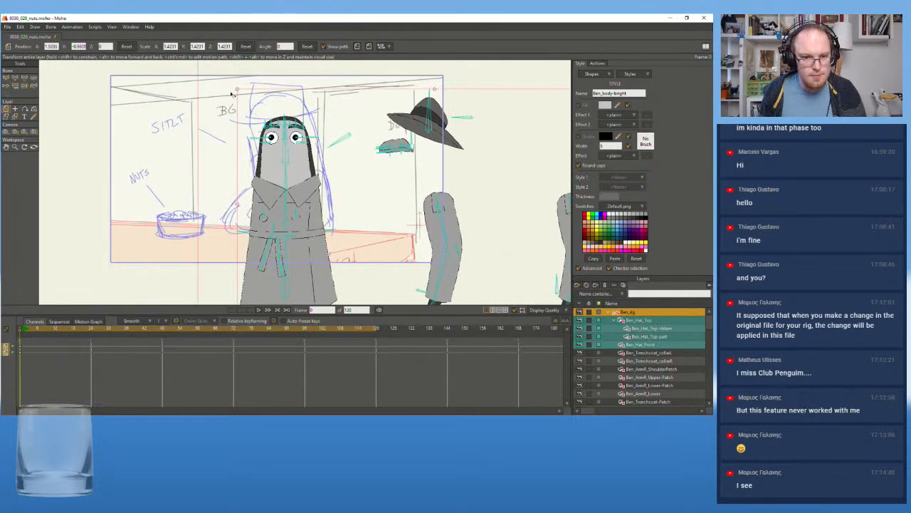
Try to refine the rig's fit to the sketched figure at frame 0, with a scale of about 1.53
drag(238, 90, 201, 59)
drag(285, 152, 314, 142)
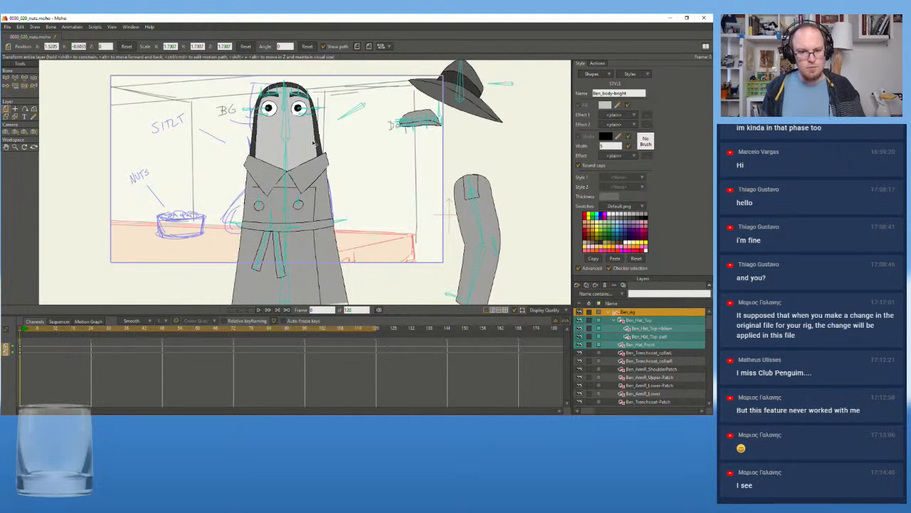
drag(279, 109, 282, 151)
drag(233, 94, 296, 150)
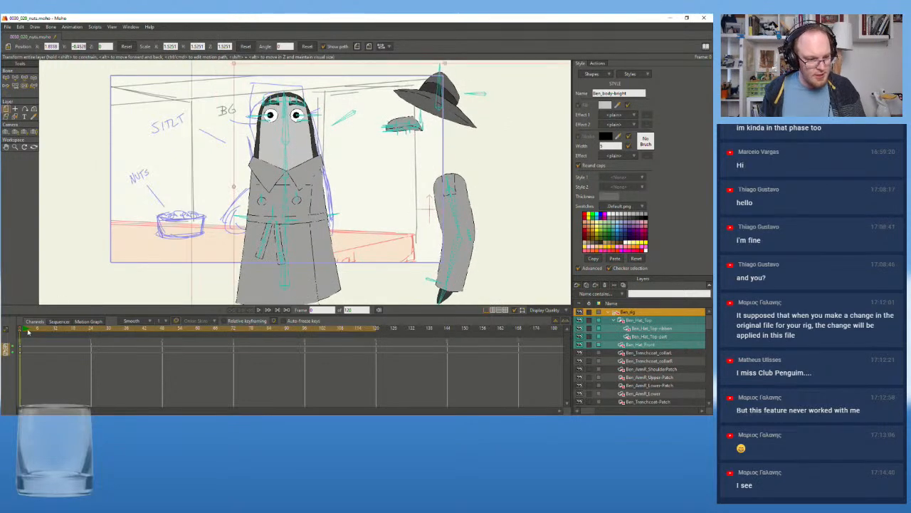
click(28, 332)
drag(27, 331, 19, 332)
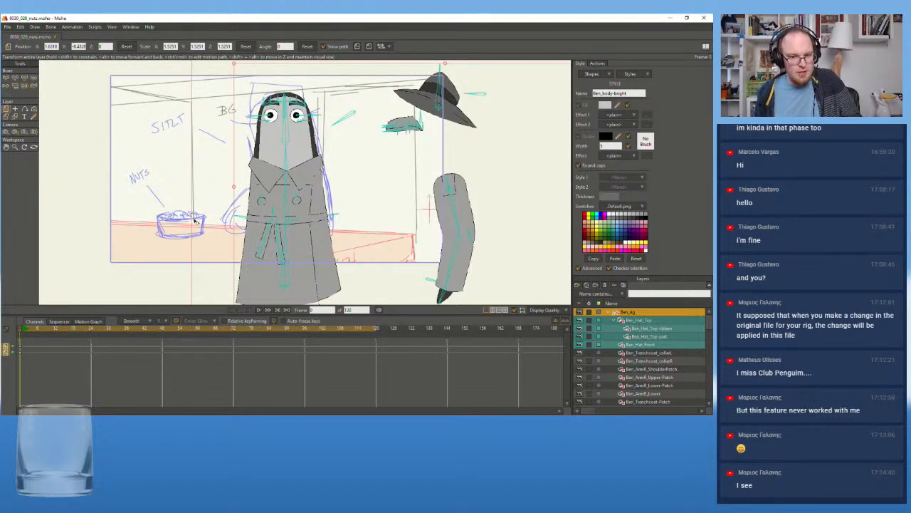
Undo all the moves and scaling of Ben_rig made at frame 0
key(ctrl+z)
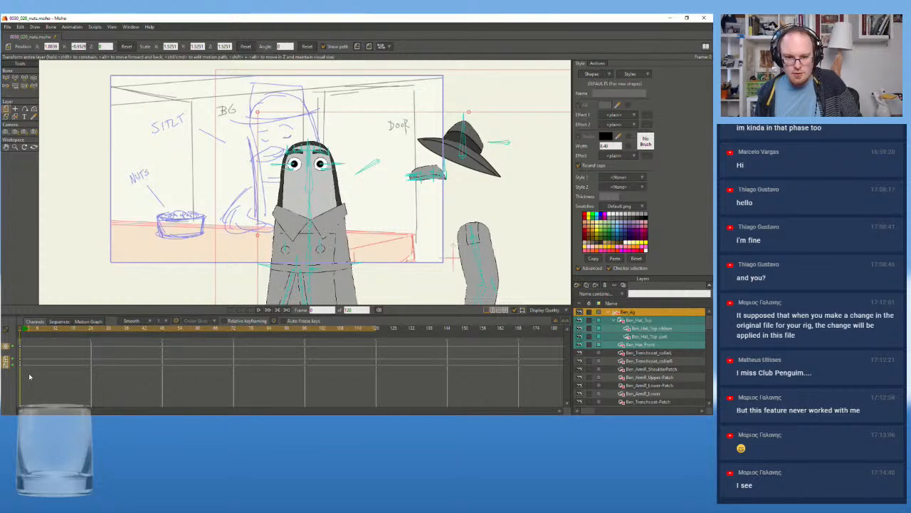
key(ctrl+z)
key(ctrl+z)
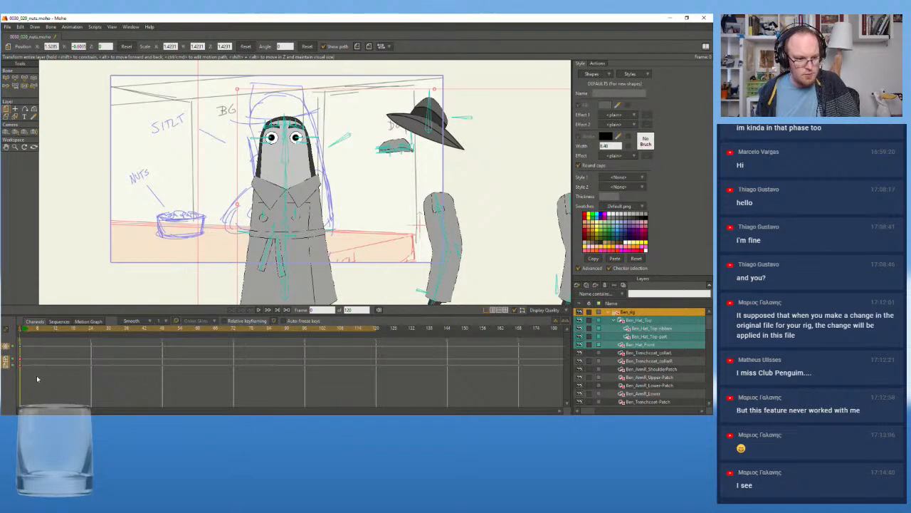
drag(215, 205, 229, 238)
key(ctrl+z)
key(ctrl+z)
key(ctrl+z)
key(ctrl+z)
key(ctrl+z)
key(ctrl+z)
key(ctrl+z)
key(ctrl+z)
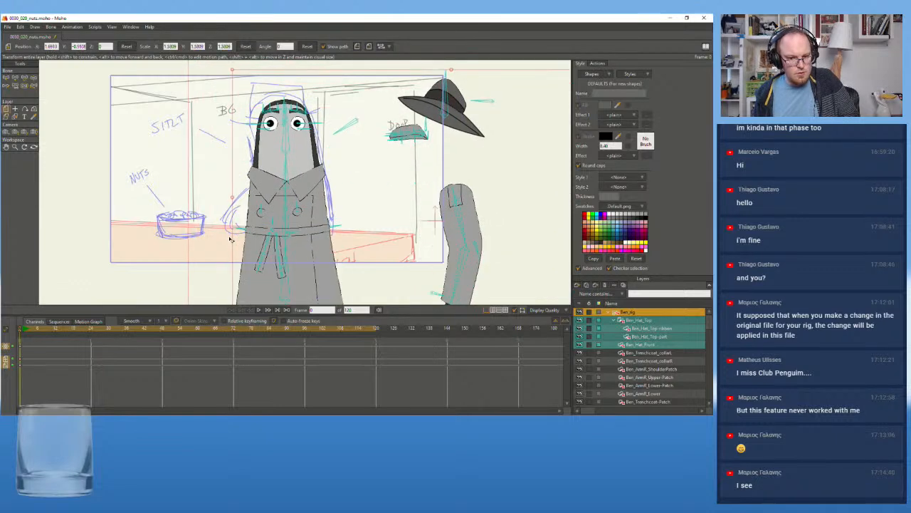
key(ctrl+z)
key(ctrl+z)
key(ctrl+z)
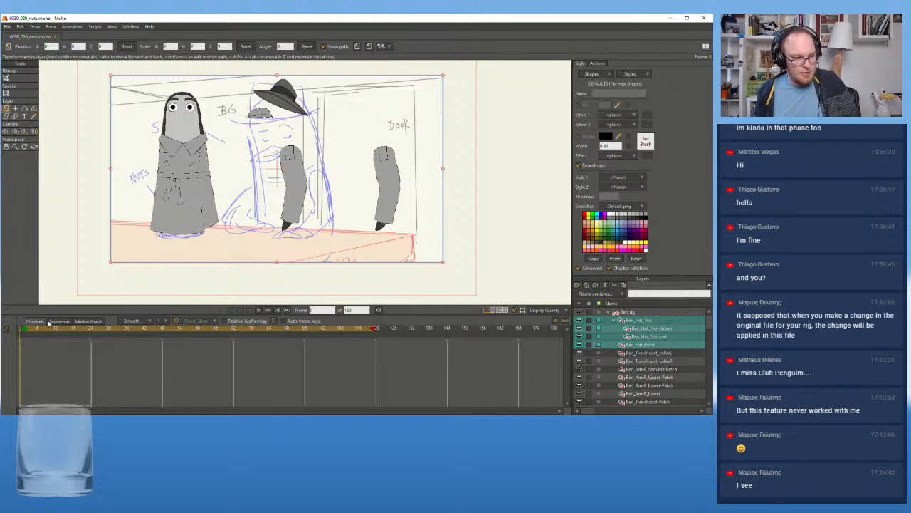
At frame 1, scale Ben_rig to about 1.63 and place it over the storyboard character behind the counter
click(24, 332)
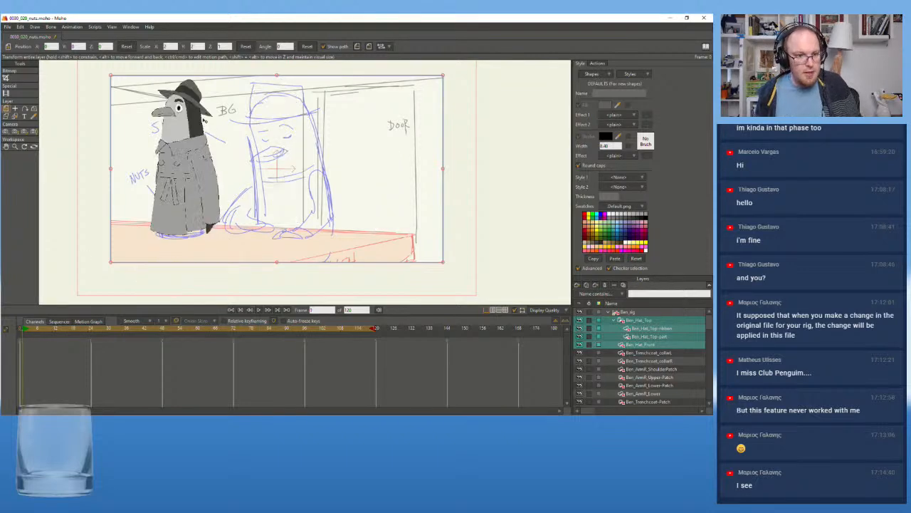
click(634, 313)
drag(339, 238, 379, 281)
mouse_move(144, 113)
mouse_down()
mouse_move(165, 136)
mouse_move(305, 182)
mouse_move(306, 164)
mouse_up()
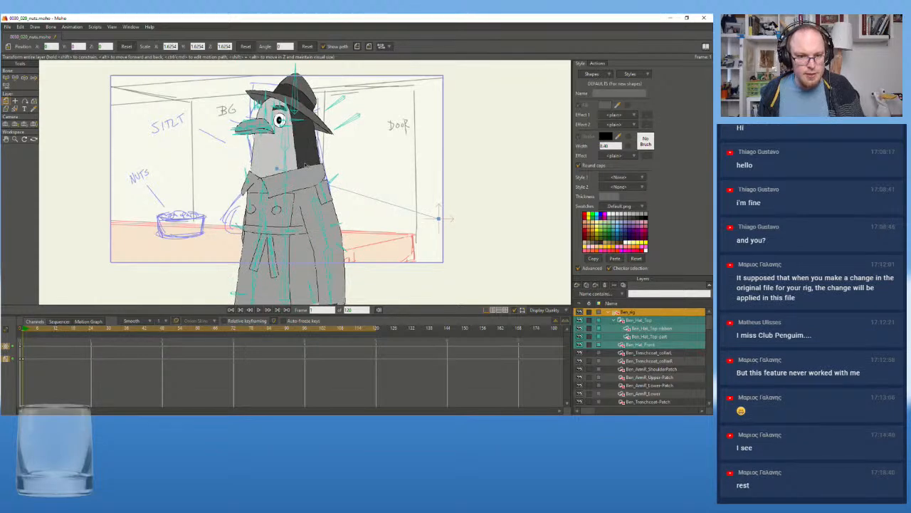
click(600, 64)
click(580, 63)
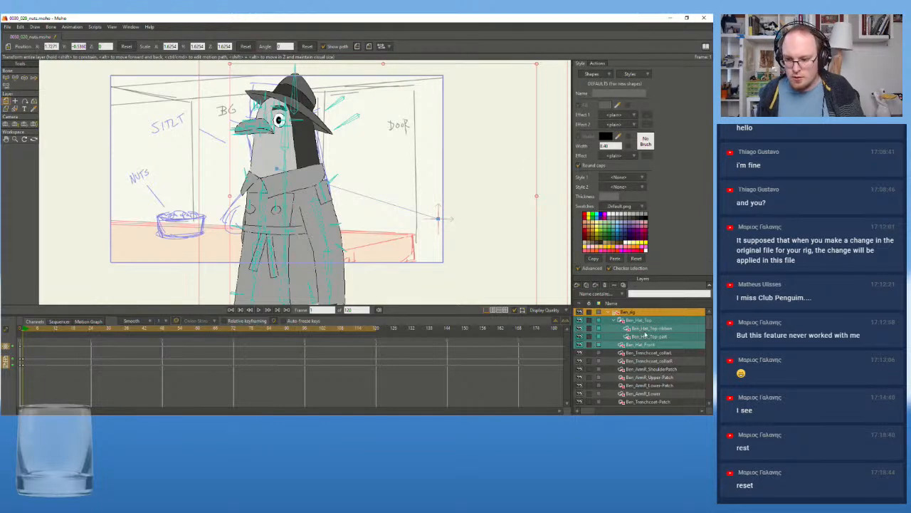
click(657, 361)
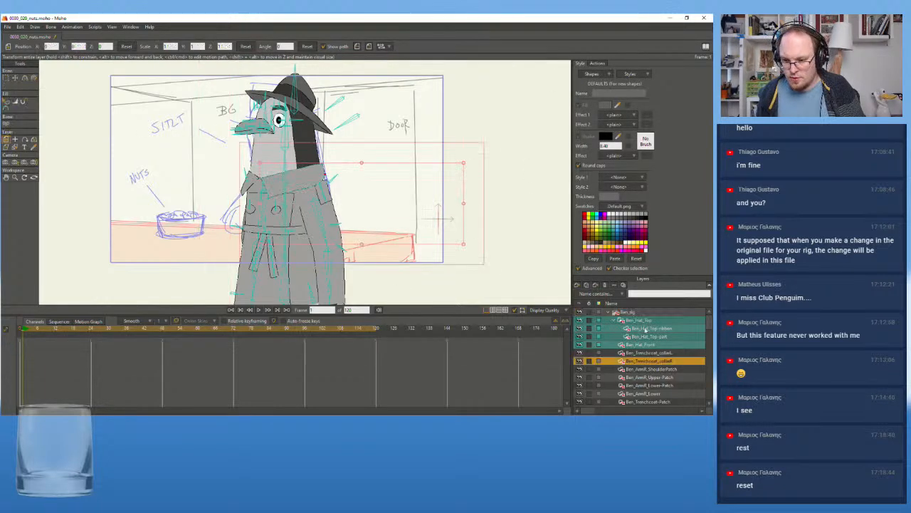
At frame 1, rotate Ben_rig's turn-control bone beside the head to bring the body toward a three-quarter view, checking against the sketch
click(639, 313)
drag(352, 123, 351, 123)
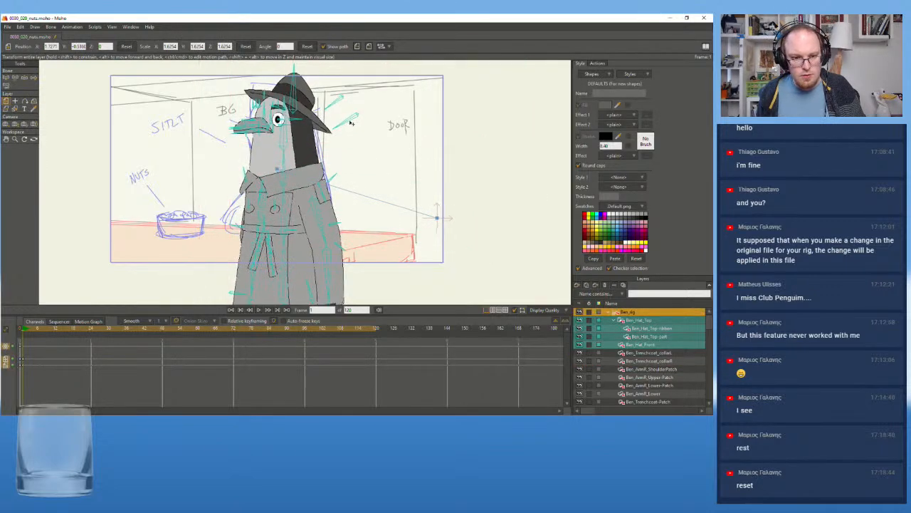
click(18, 80)
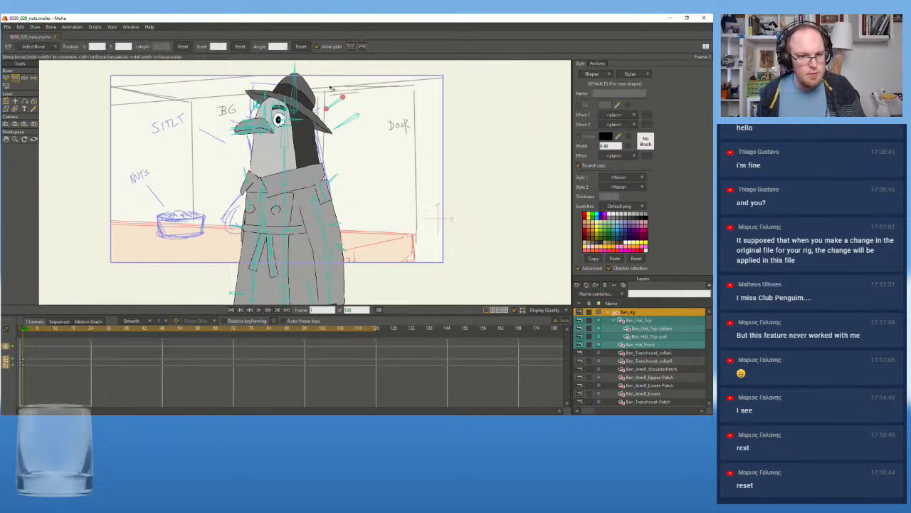
mouse_move(351, 118)
mouse_down()
mouse_move(344, 125)
mouse_move(354, 139)
mouse_move(343, 132)
mouse_up()
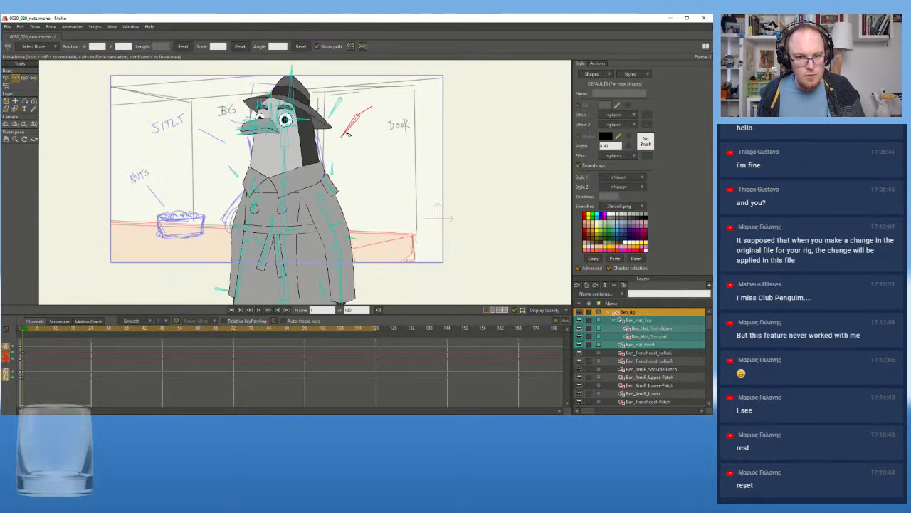
click(580, 314)
click(580, 314)
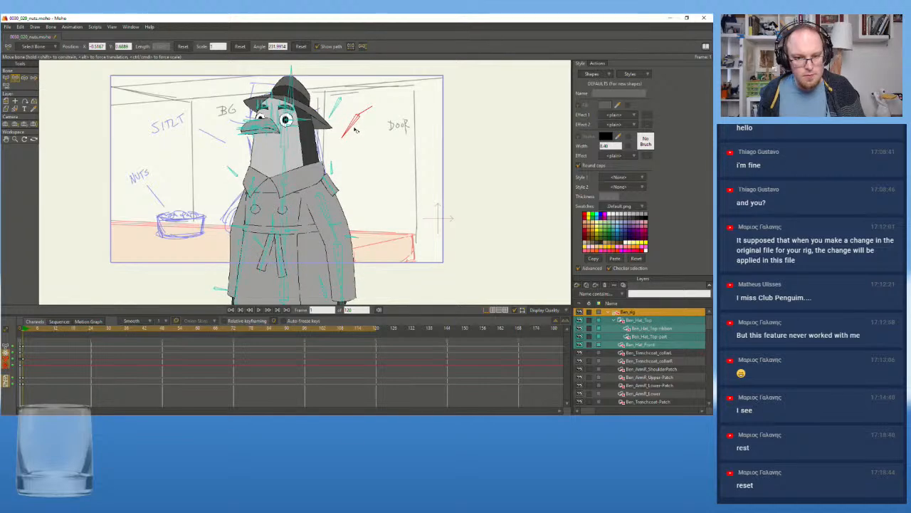
click(580, 312)
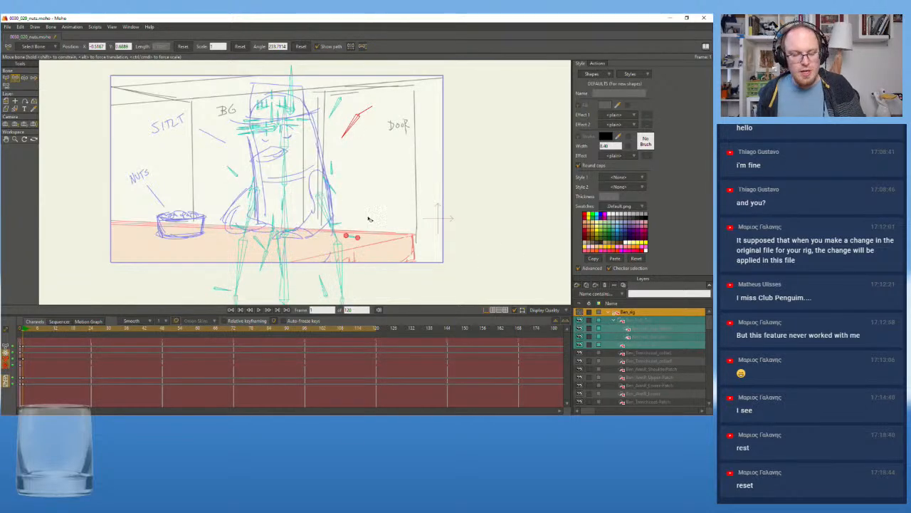
click(581, 313)
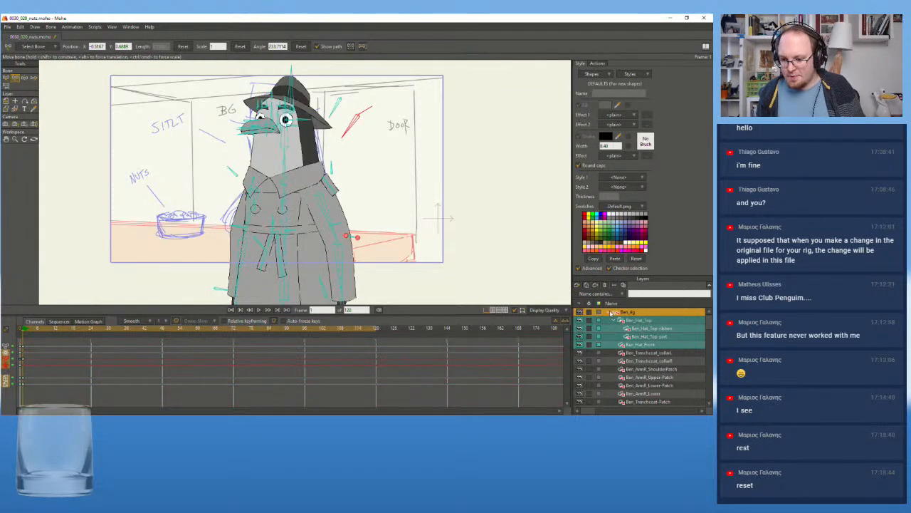
Collapse and hide Ben_rig, and select storyboard Layer 2
click(611, 314)
click(579, 313)
click(634, 321)
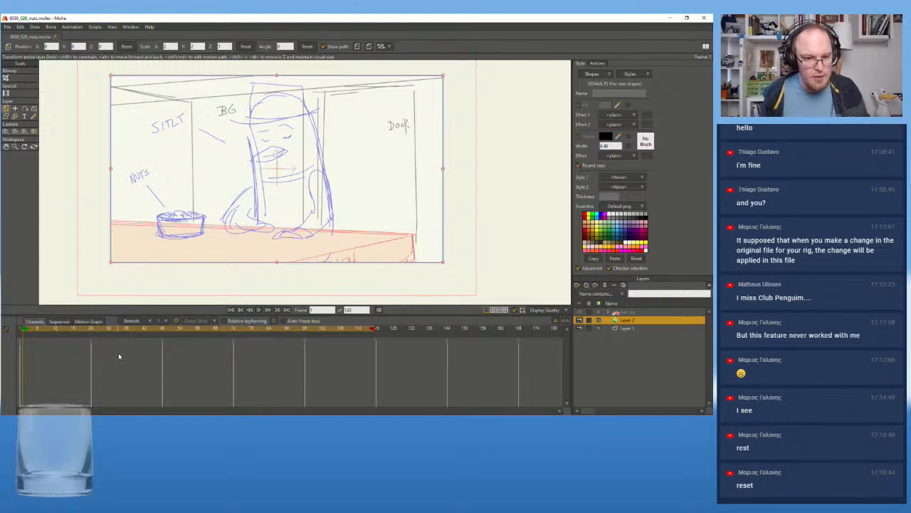
Import the 0030_020_english audio file from the shot's folder inside Shots
click(8, 27)
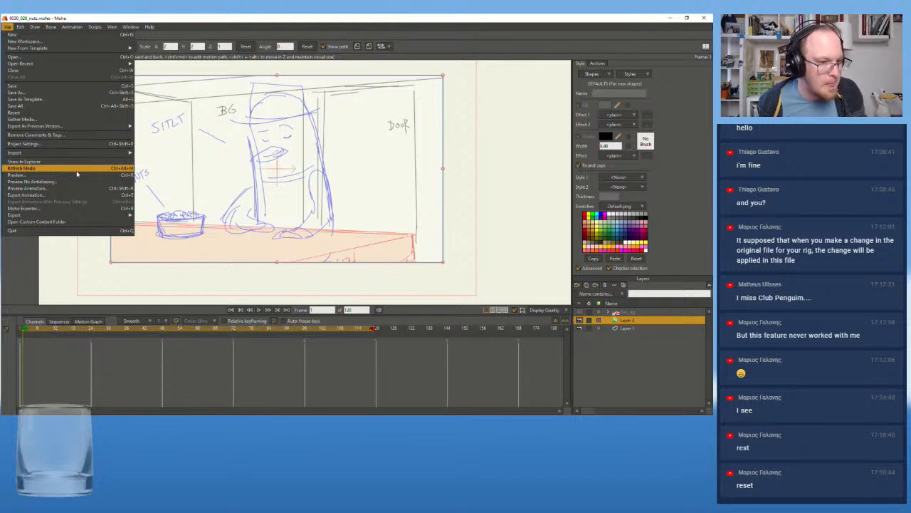
click(101, 17)
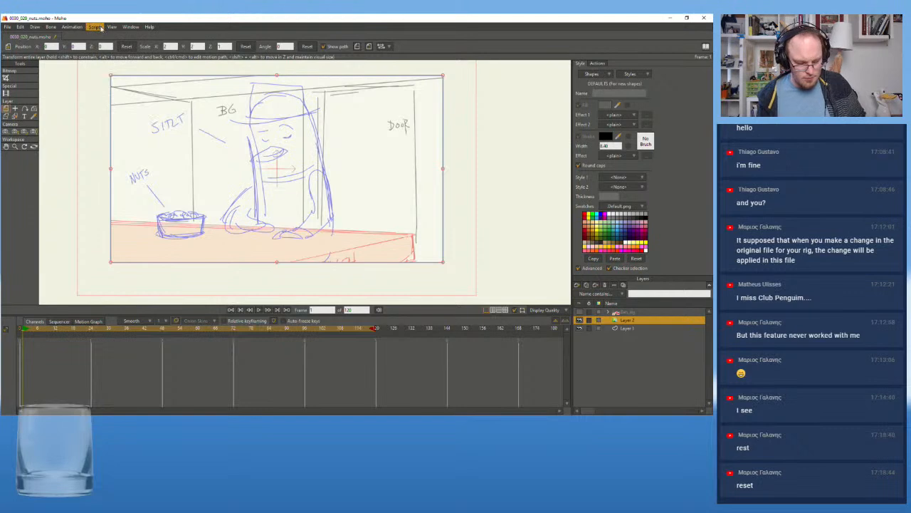
click(7, 27)
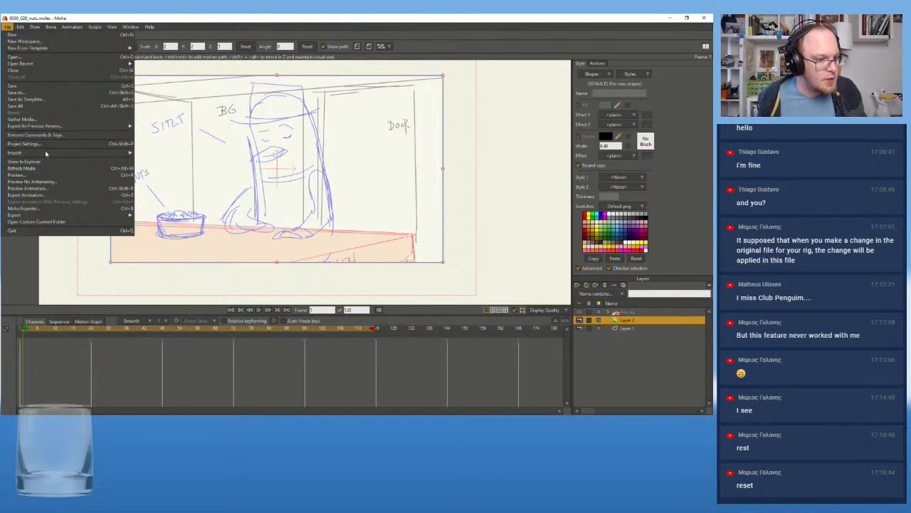
mouse_move(46, 154)
click(162, 153)
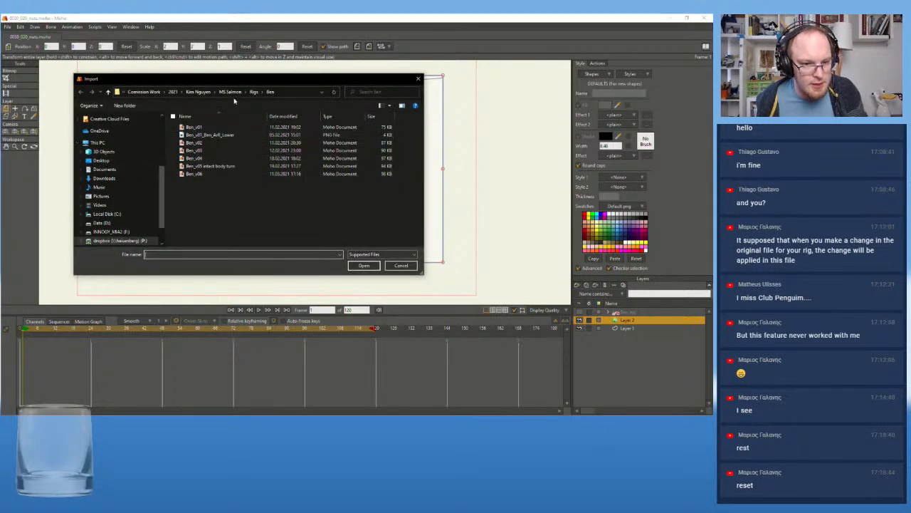
click(230, 92)
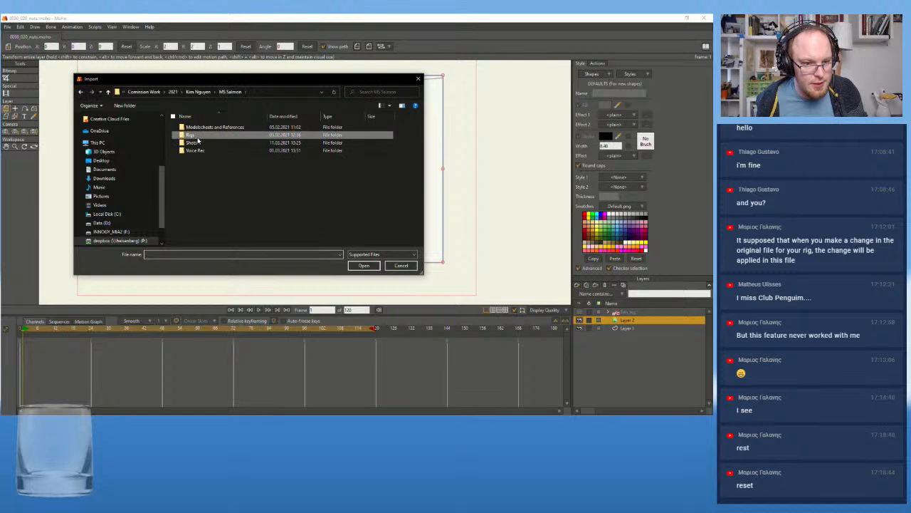
double_click(192, 142)
double_click(206, 127)
click(203, 135)
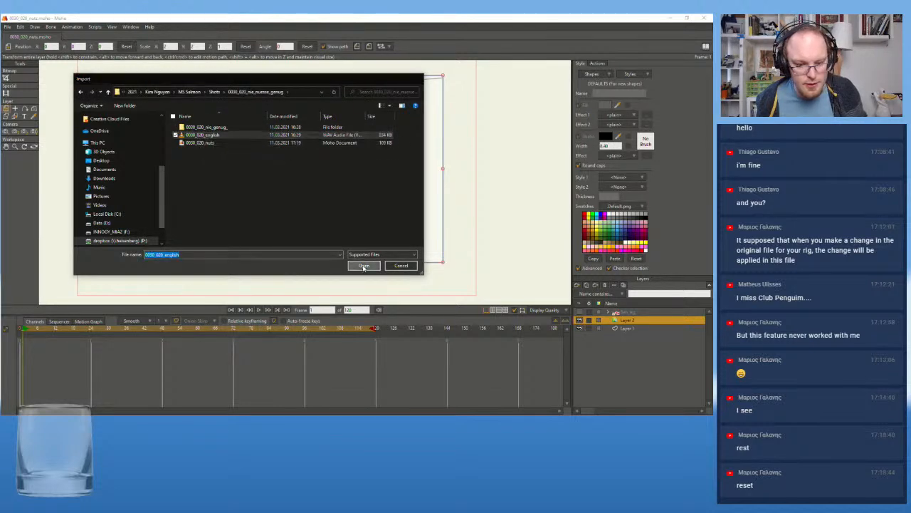
click(362, 265)
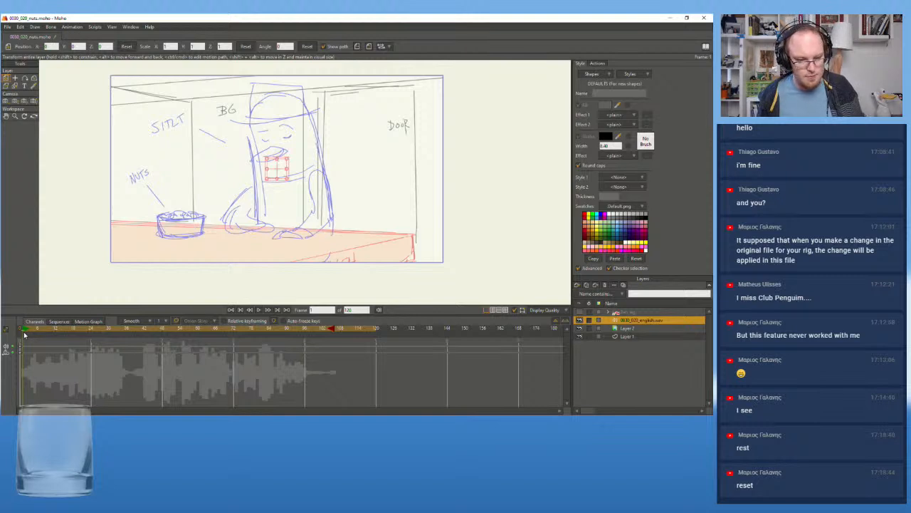
Play the shot repeatedly from its start to review the storyboard poses against the dialogue audio
click(258, 310)
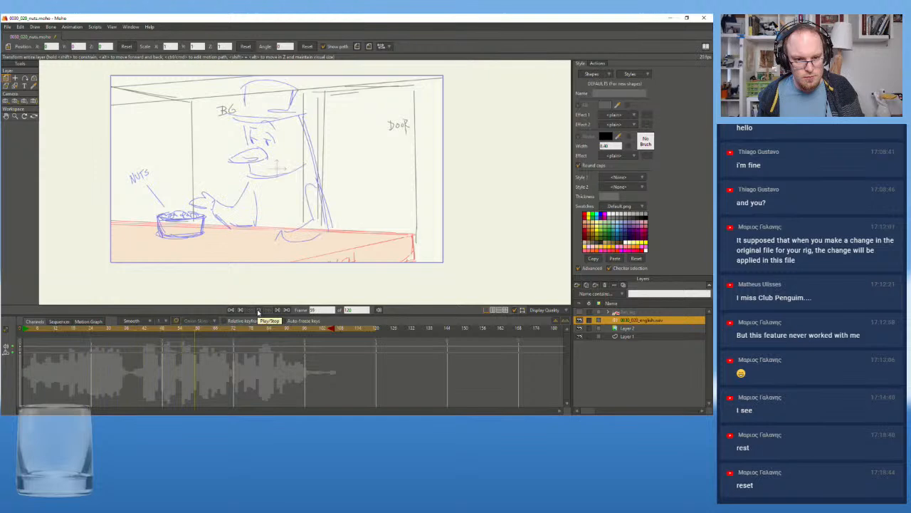
click(259, 310)
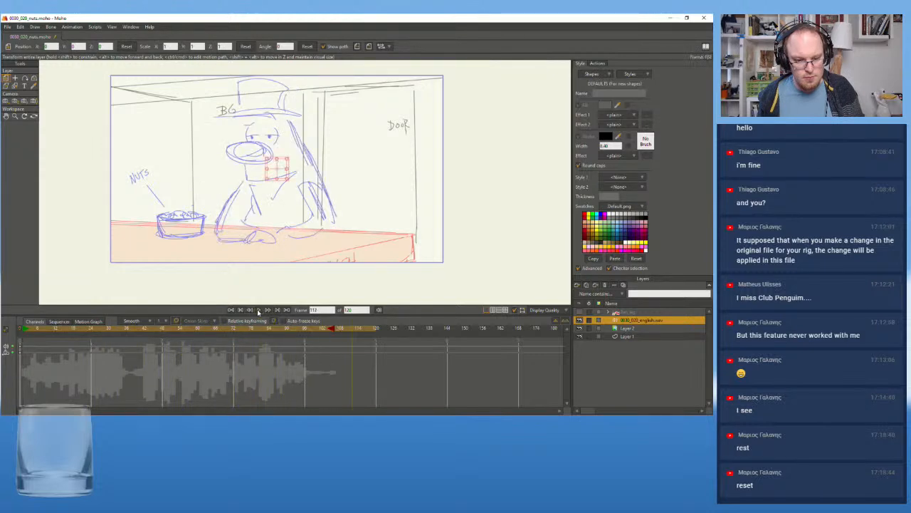
click(20, 330)
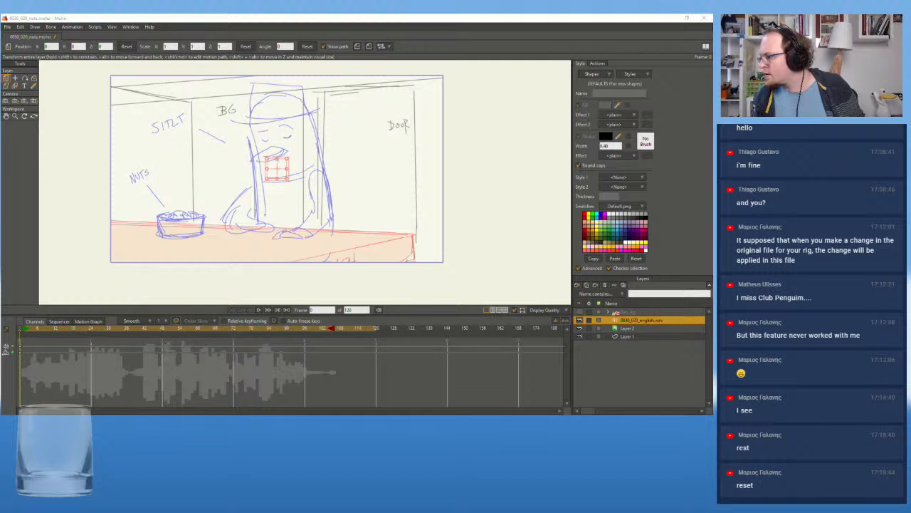
click(260, 309)
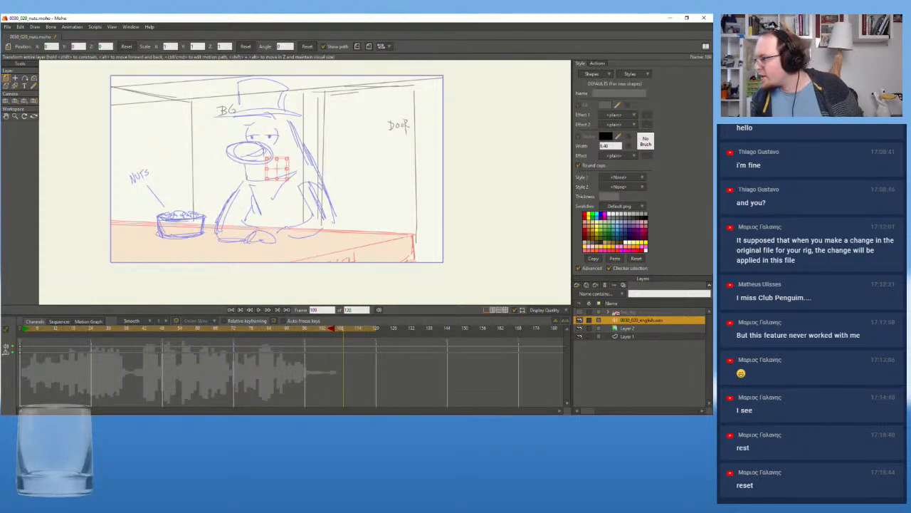
key(alt+Tab)
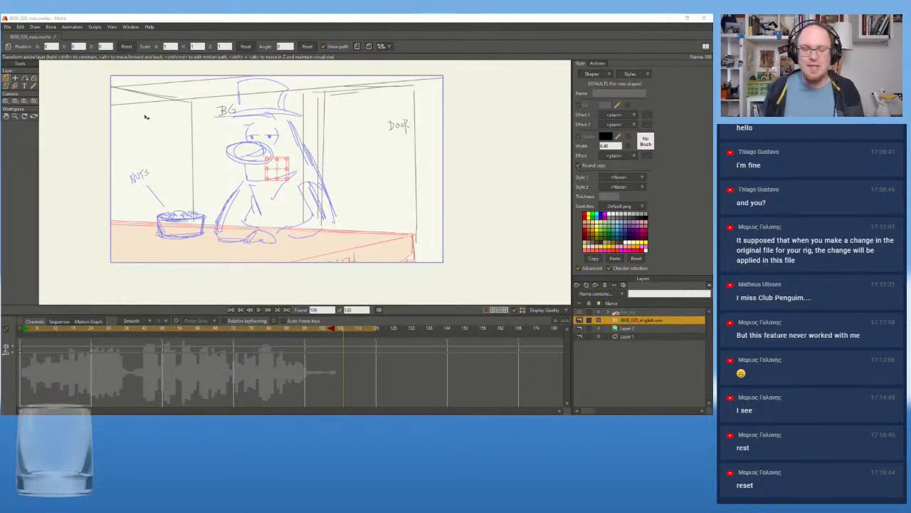
click(50, 334)
key(shift+Left)
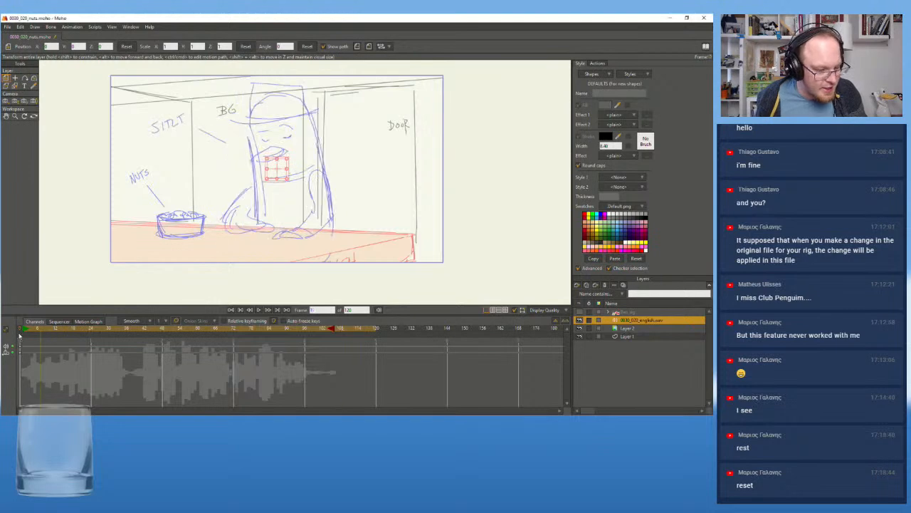
click(259, 310)
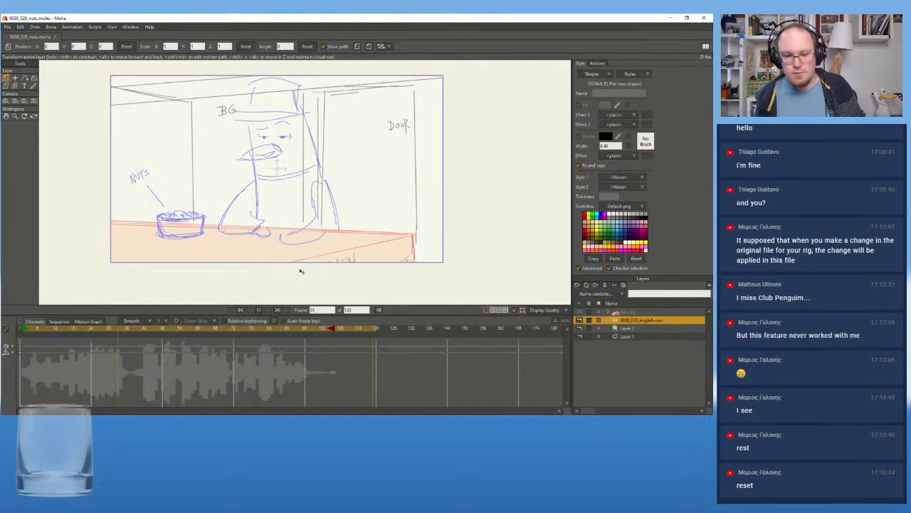
click(260, 311)
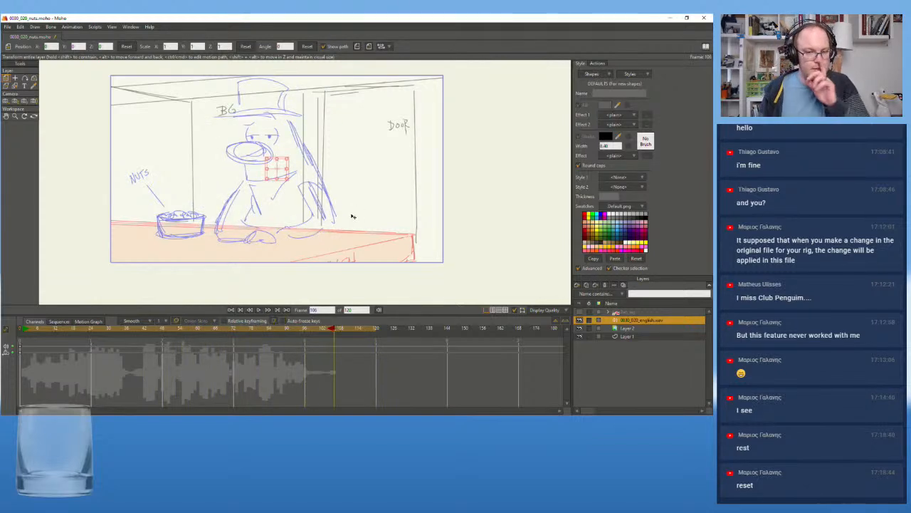
Show Ben_rig again and compare it with the storyboard sketch at frames 1 and 40
click(580, 312)
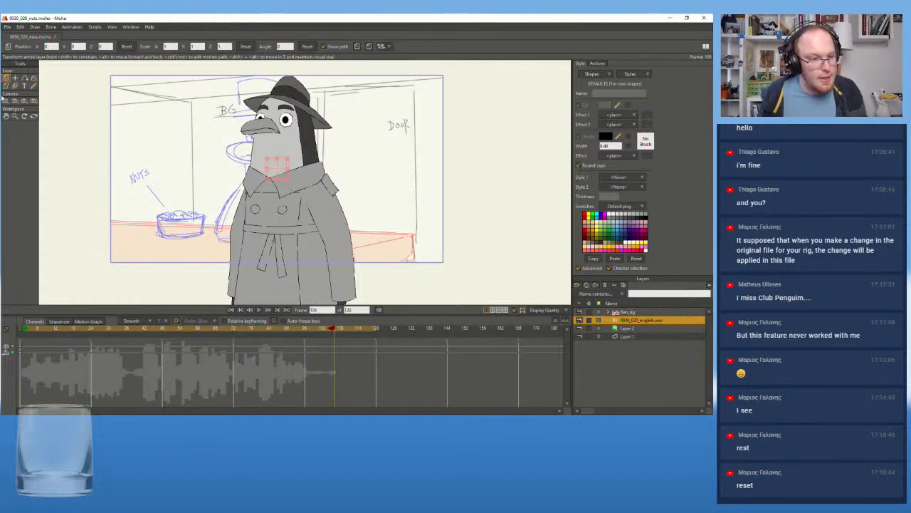
click(23, 333)
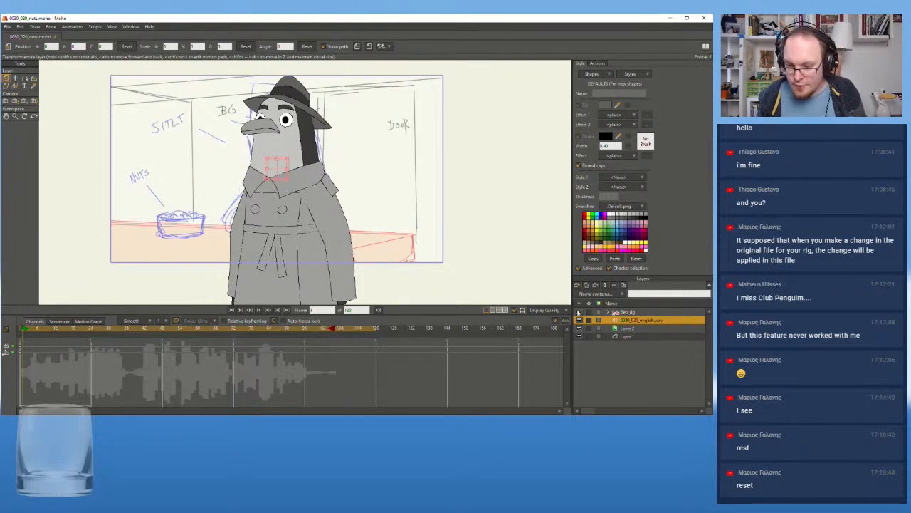
click(579, 313)
click(580, 313)
click(579, 312)
click(580, 312)
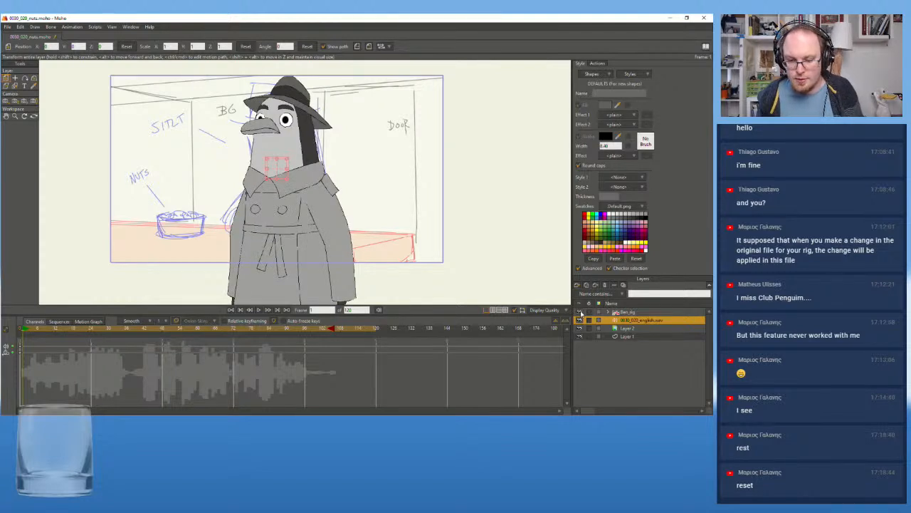
click(580, 313)
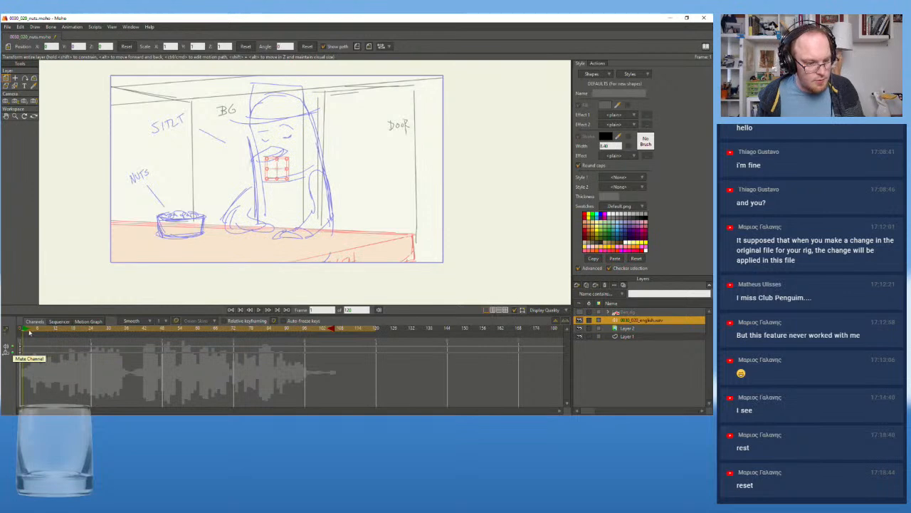
drag(44, 331, 139, 337)
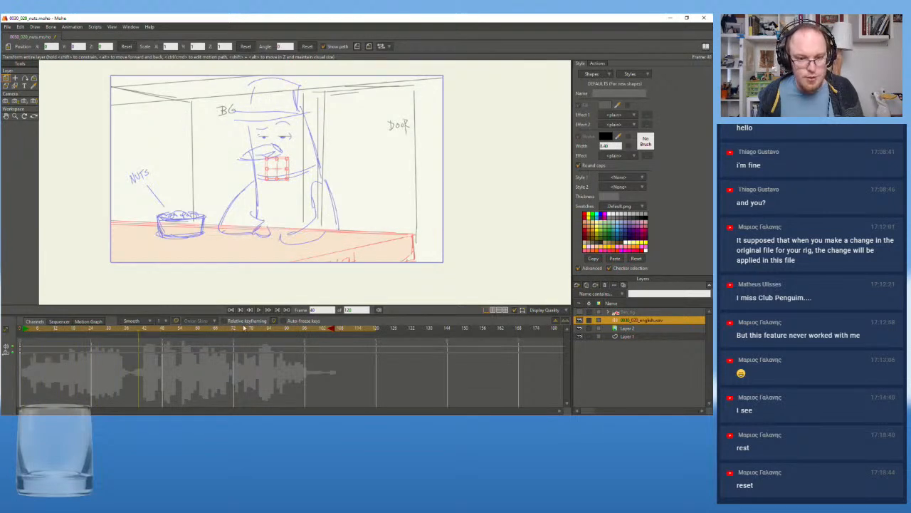
click(580, 312)
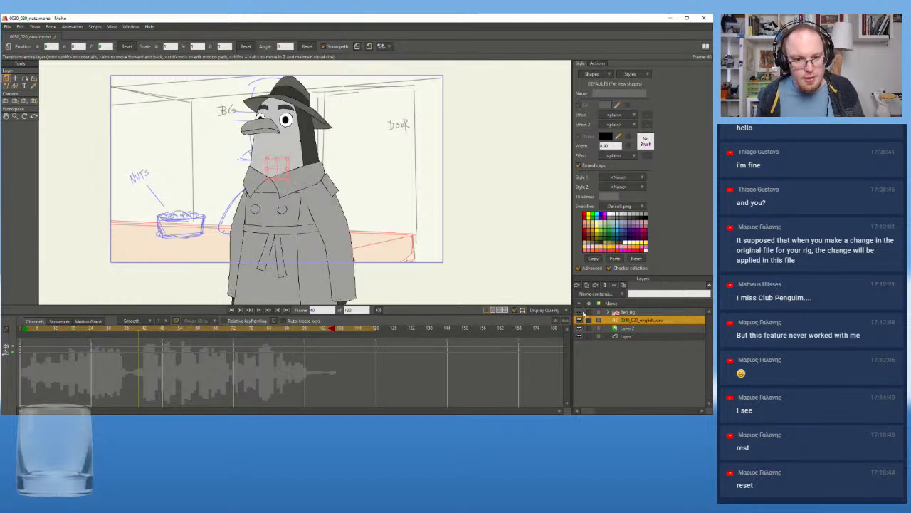
Select Ben_rig and, with Transform Bone, shift the hips and lean the torso toward the nuts bowl at frame 40
click(624, 312)
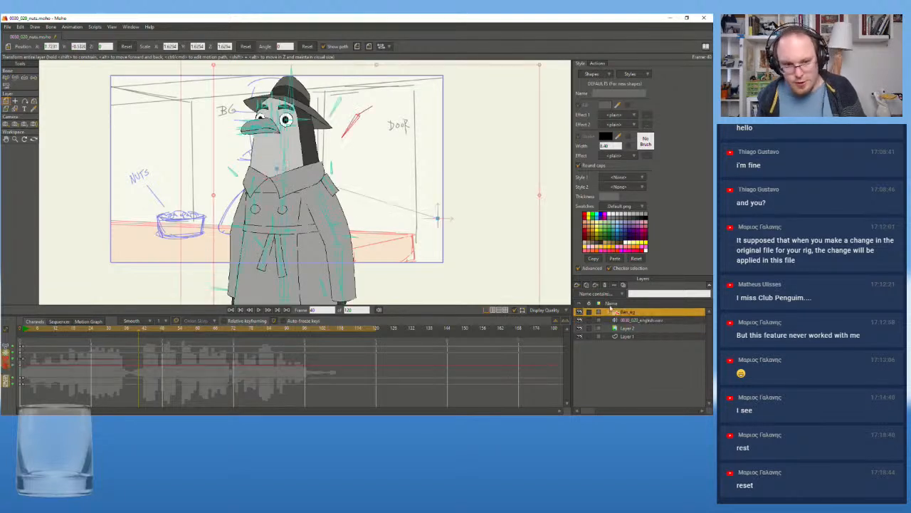
click(15, 78)
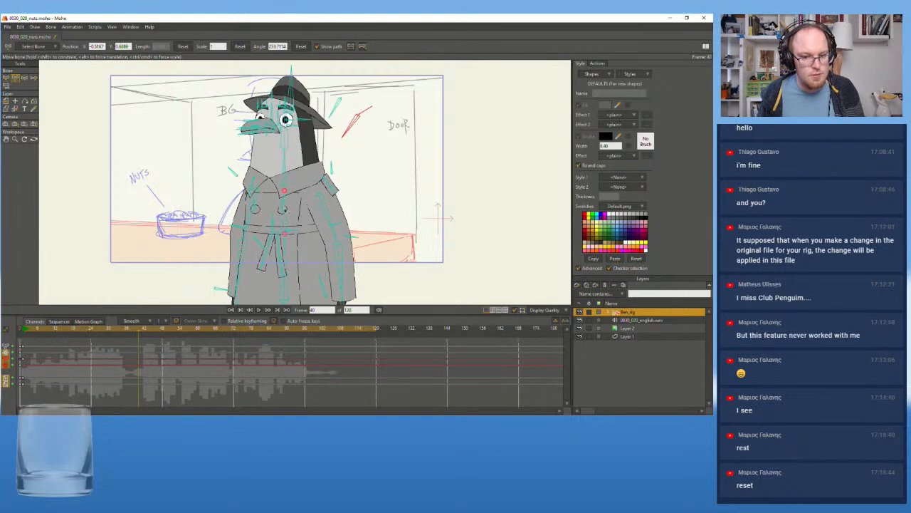
drag(289, 253, 290, 213)
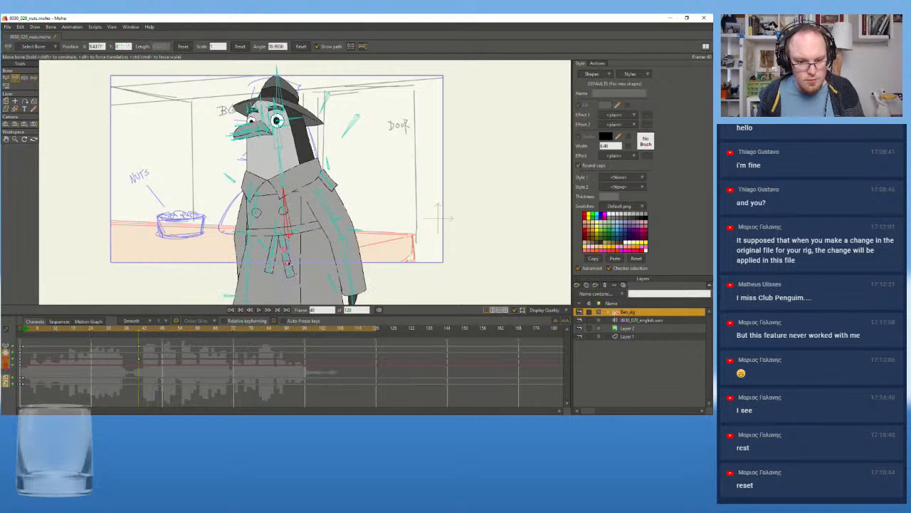
drag(288, 266, 289, 263)
drag(290, 215, 283, 214)
drag(288, 280, 289, 281)
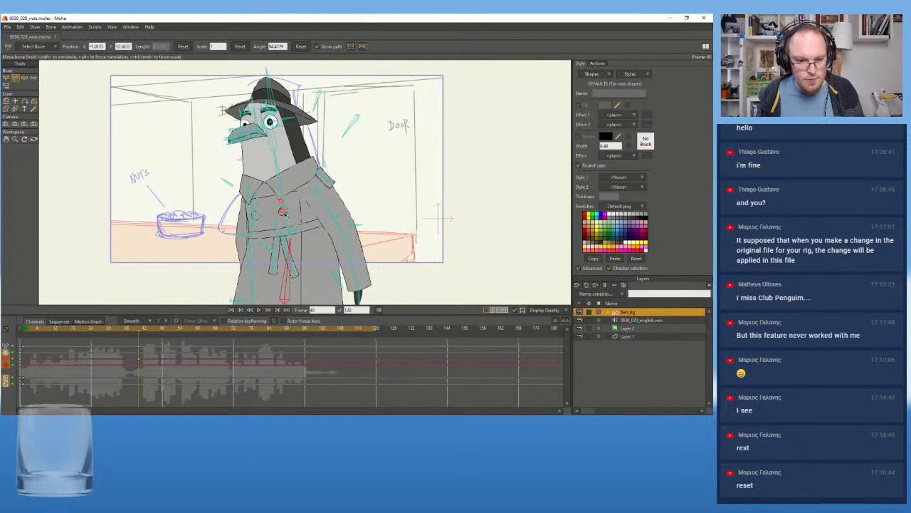
Refine Ben's torso lean and rotate the head bone to match the storyboard sketch at frame 40
drag(286, 219, 288, 221)
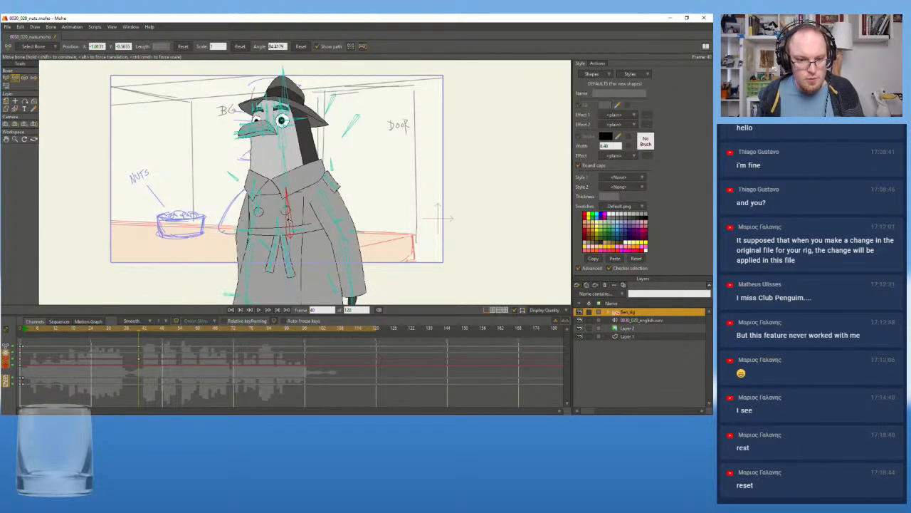
drag(288, 272, 287, 276)
drag(285, 200, 284, 213)
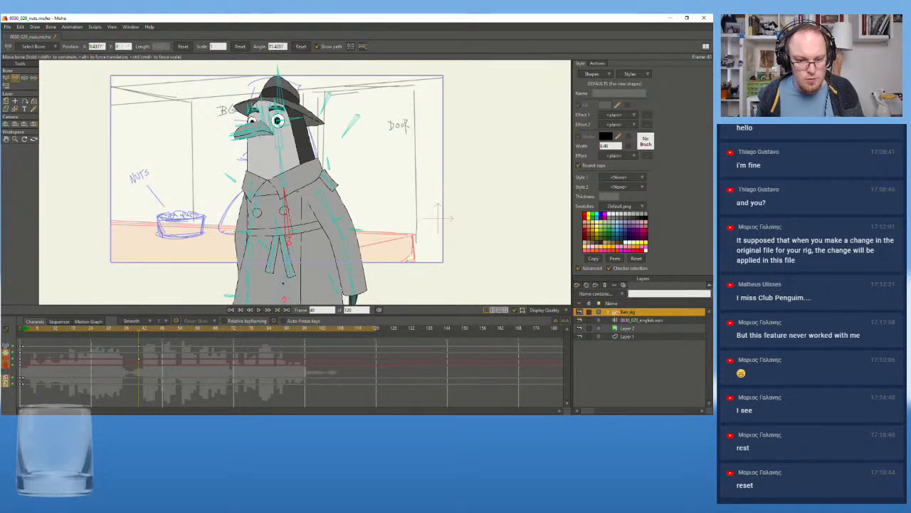
drag(287, 262, 285, 262)
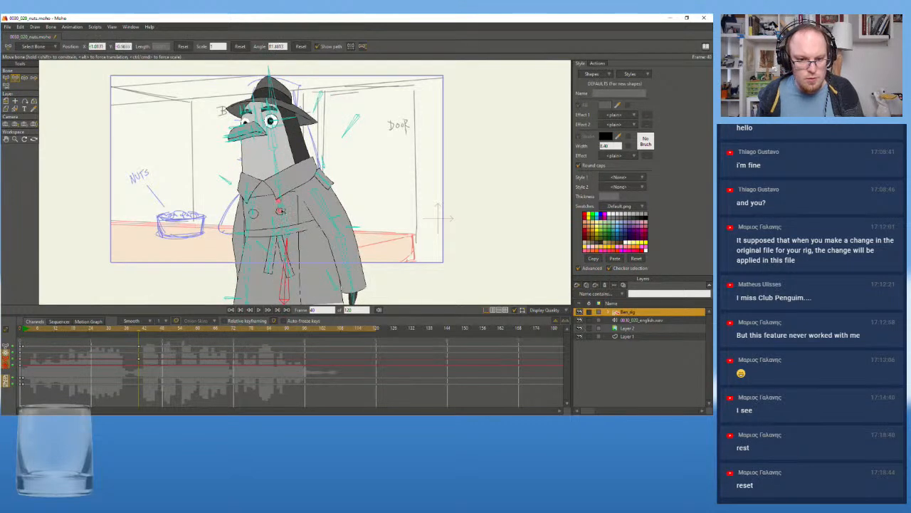
drag(285, 215, 287, 215)
drag(273, 137, 275, 134)
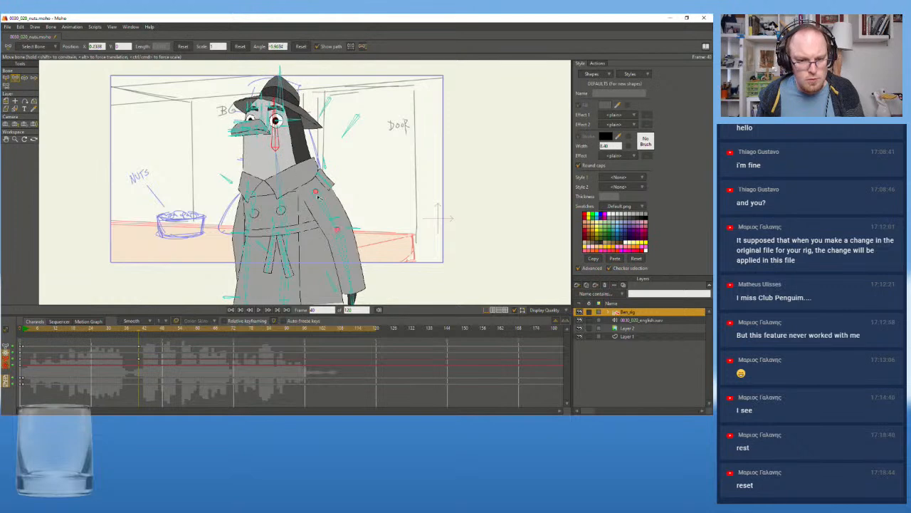
Bend both of Ben's arms at the elbows so the forearms lie across the coat at the waist
drag(343, 254, 334, 217)
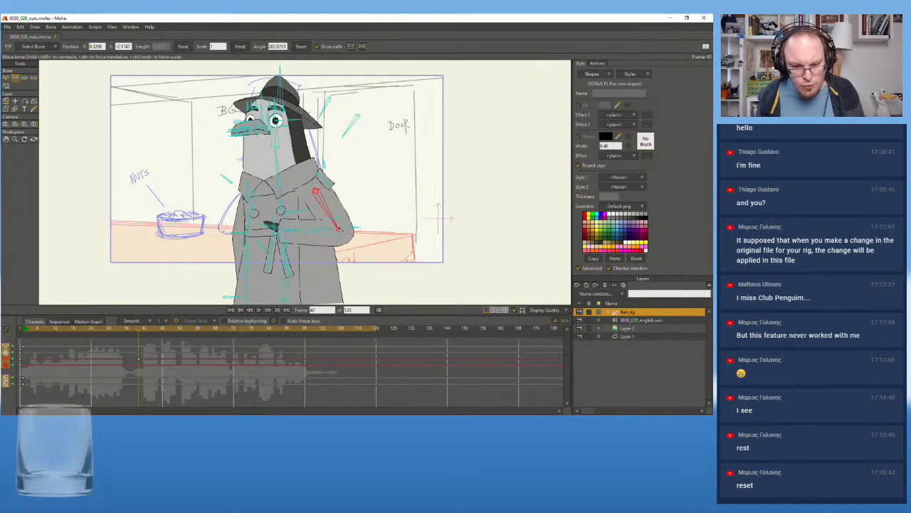
scroll(339, 232, up, 2)
scroll(339, 233, up, 1)
drag(340, 228, 293, 229)
scroll(126, 211, down, 2)
drag(80, 215, 197, 216)
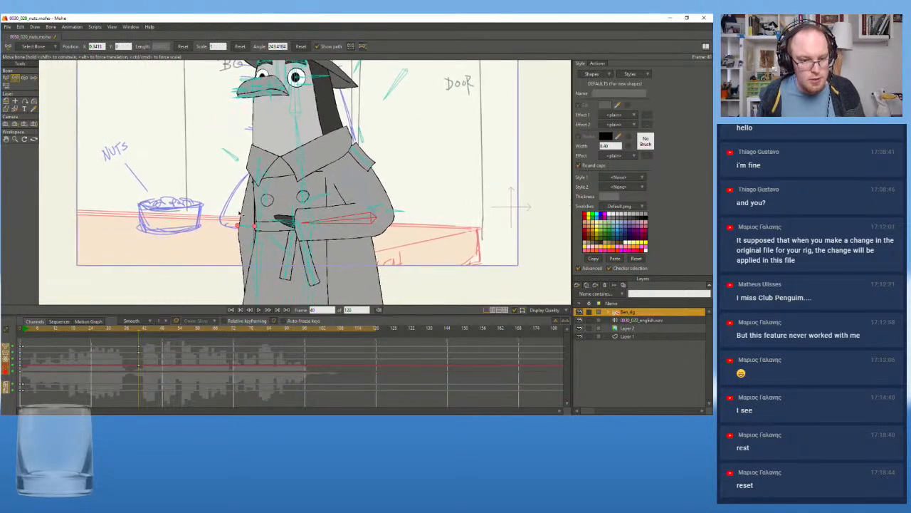
mouse_move(259, 214)
mouse_down()
mouse_move(210, 210)
mouse_move(203, 190)
mouse_move(219, 214)
mouse_move(264, 216)
mouse_up()
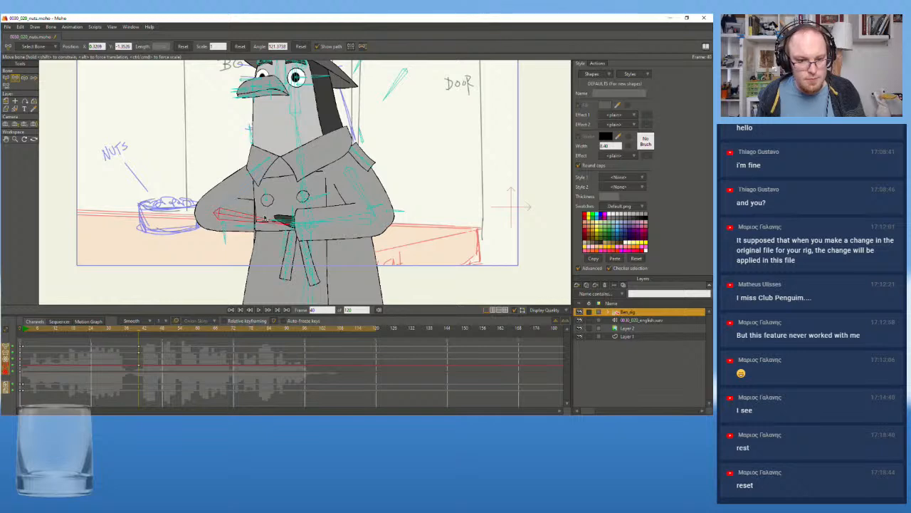
Fine-tune the forearm and hand angles so Ben's hands meet in front of the belt
click(349, 199)
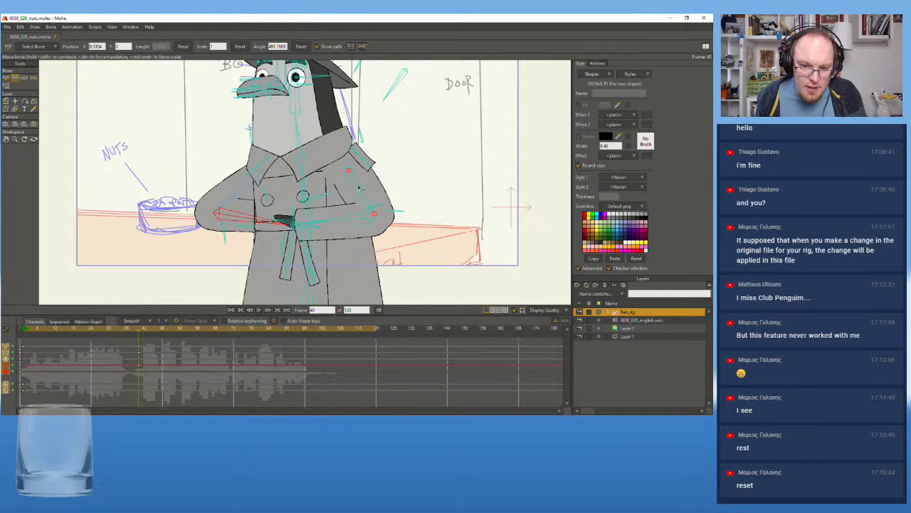
drag(379, 215, 329, 219)
key(ctrl+z)
click(330, 221)
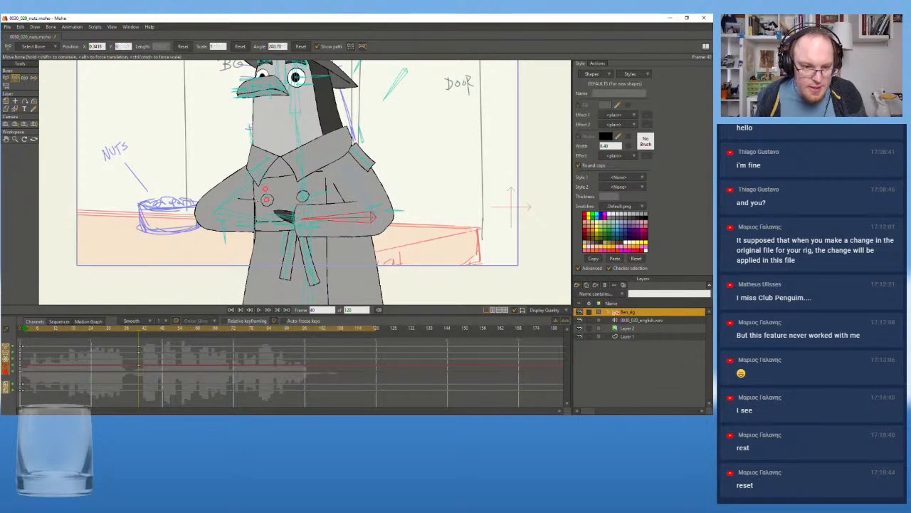
drag(242, 192, 345, 223)
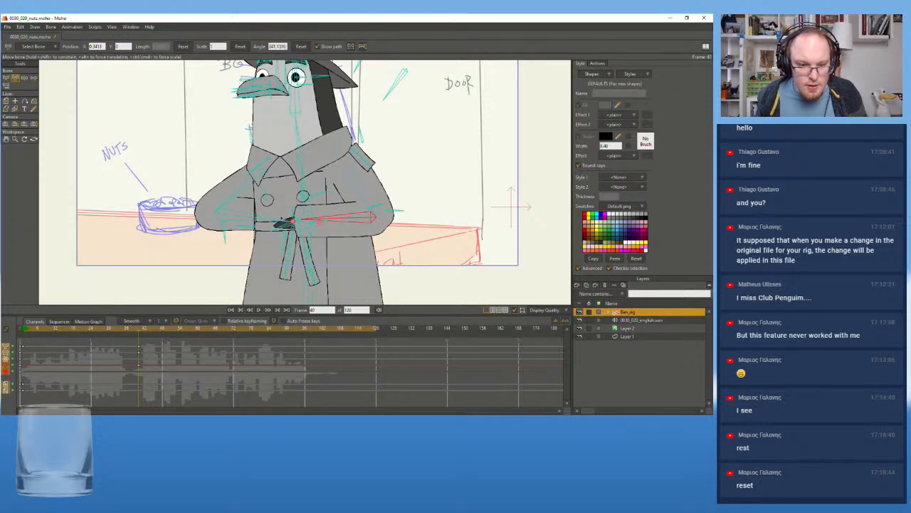
drag(233, 216, 236, 216)
Scale the whole Ben_rig layer down slightly and reposition it over the storyboard sketch at frame 40
scroll(219, 188, down, 2)
drag(165, 147, 282, 173)
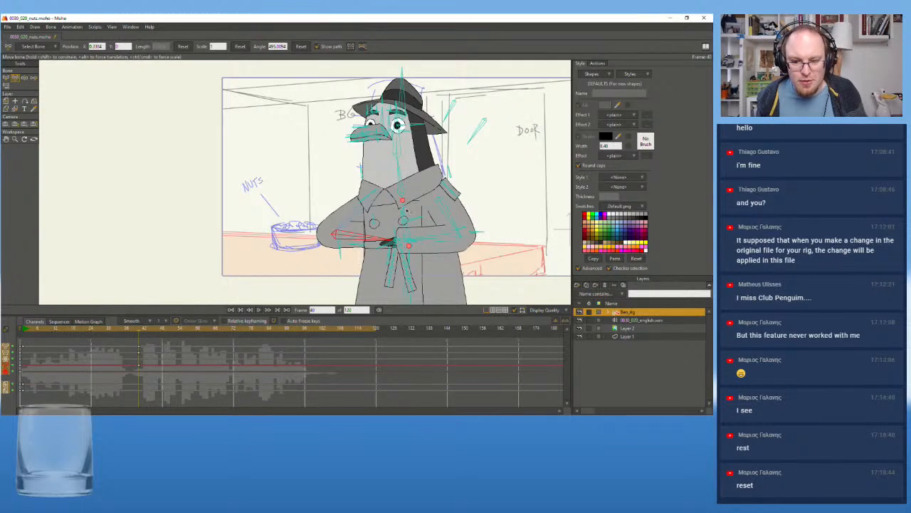
scroll(339, 198, up, 2)
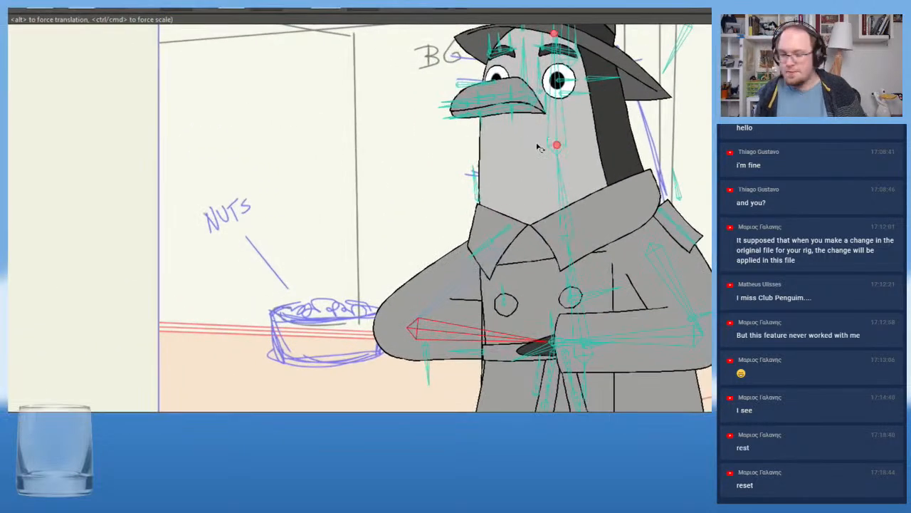
scroll(315, 249, down, 2)
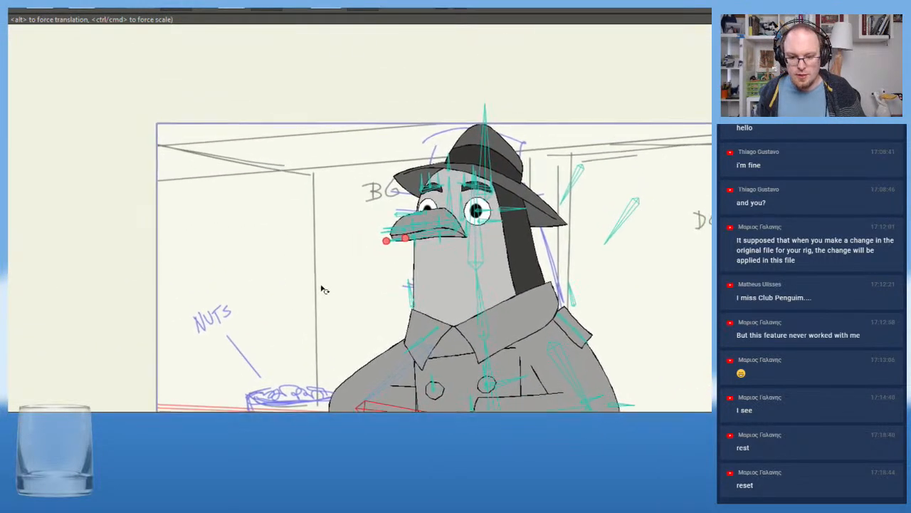
drag(321, 283, 321, 280)
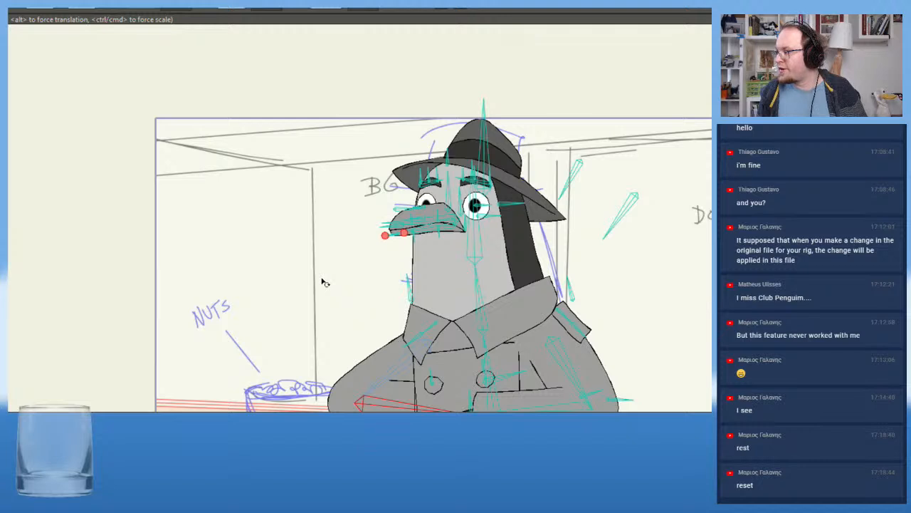
drag(311, 335, 268, 250)
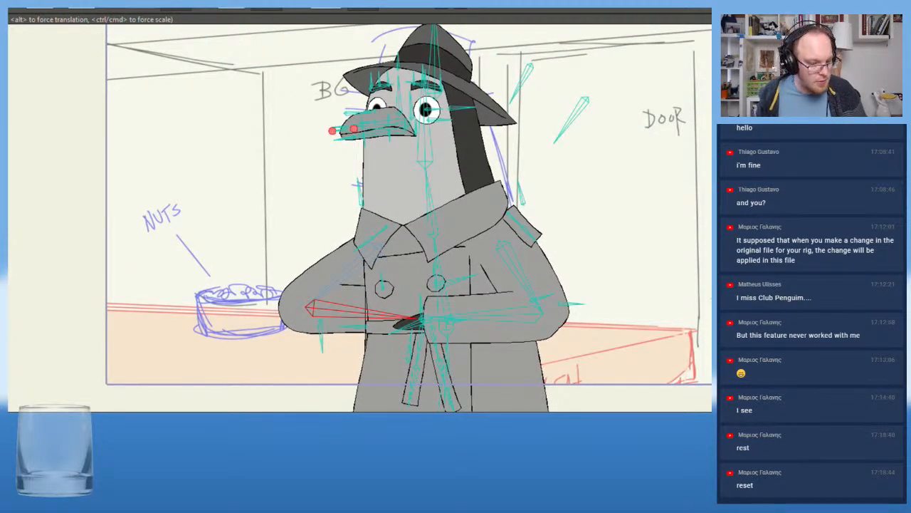
key(m)
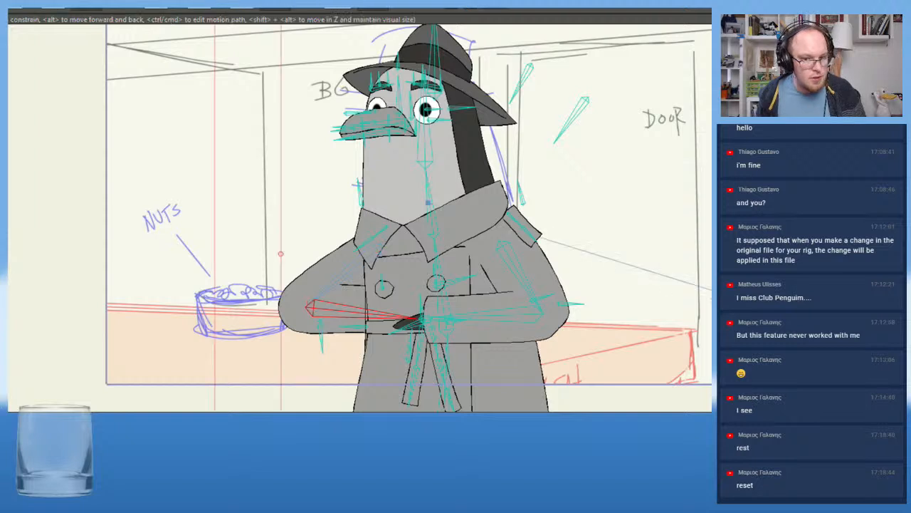
scroll(423, 302, down, 2)
drag(470, 281, 470, 273)
drag(332, 102, 340, 108)
drag(474, 273, 471, 276)
scroll(473, 278, up, 3)
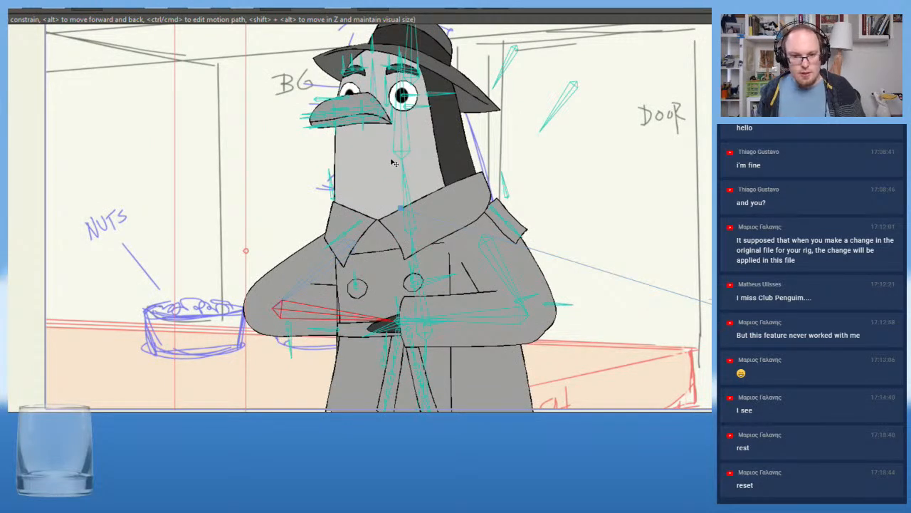
Shrink the Ben_rig layer a little further and nudge it lower in the shot
scroll(378, 171, down, 1)
scroll(371, 168, down, 2)
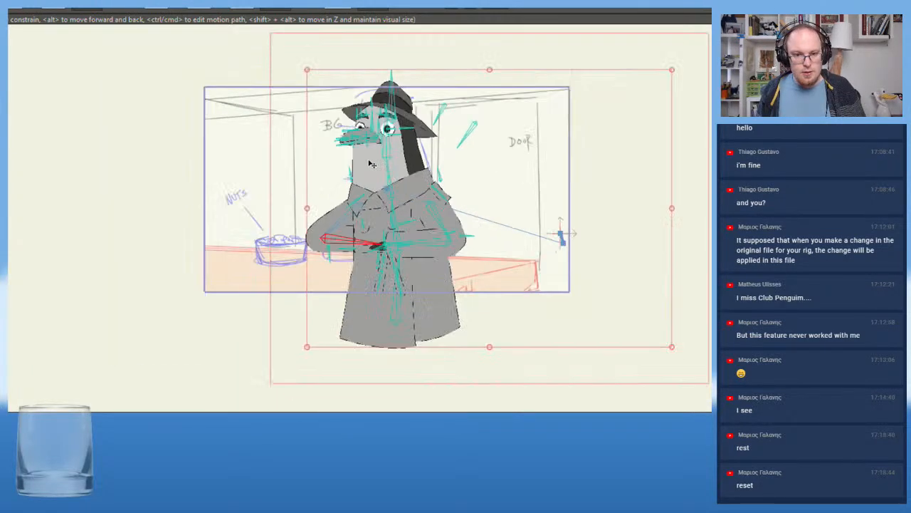
click(311, 76)
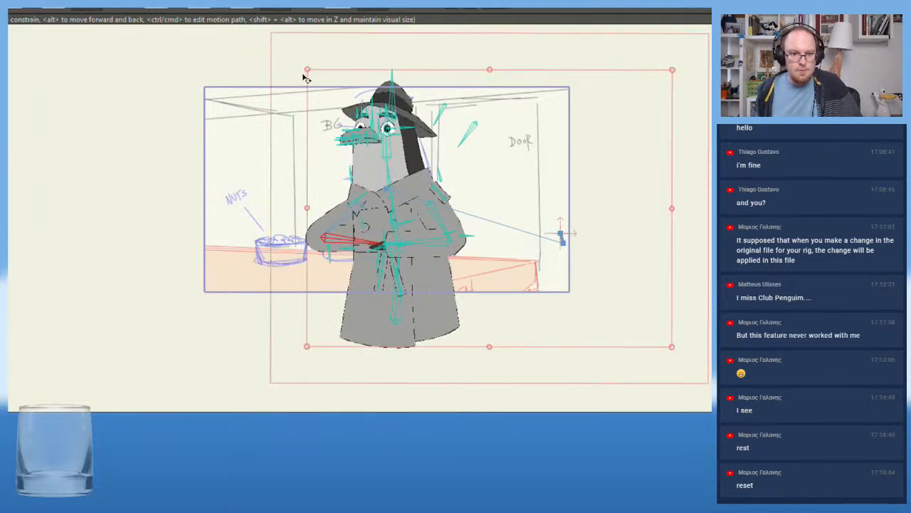
drag(307, 70, 311, 74)
drag(379, 209, 374, 223)
scroll(375, 218, up, 2)
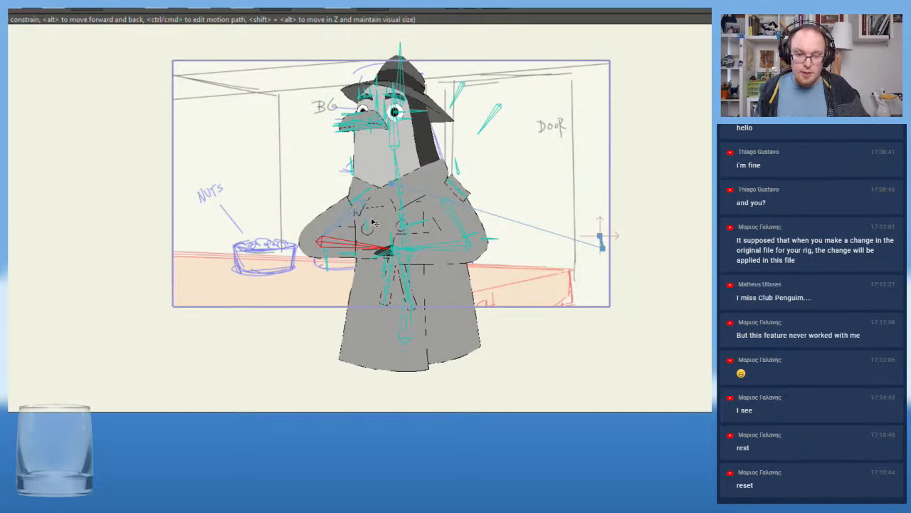
scroll(370, 223, up, 3)
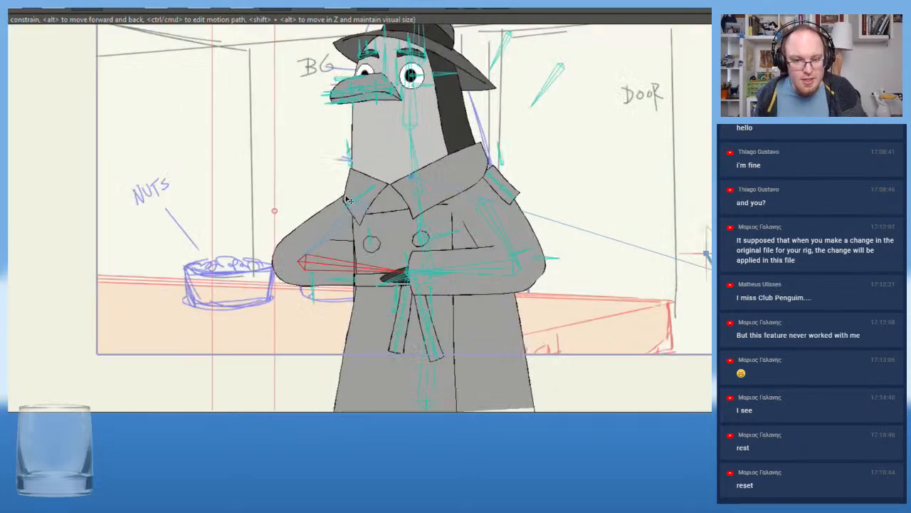
With Transform Bone, lower the elbow and forearm of Ben's arm on the nuts-bowl side
key(t)
drag(332, 242, 343, 257)
drag(374, 288, 377, 315)
drag(431, 329, 452, 331)
key(ctrl+z)
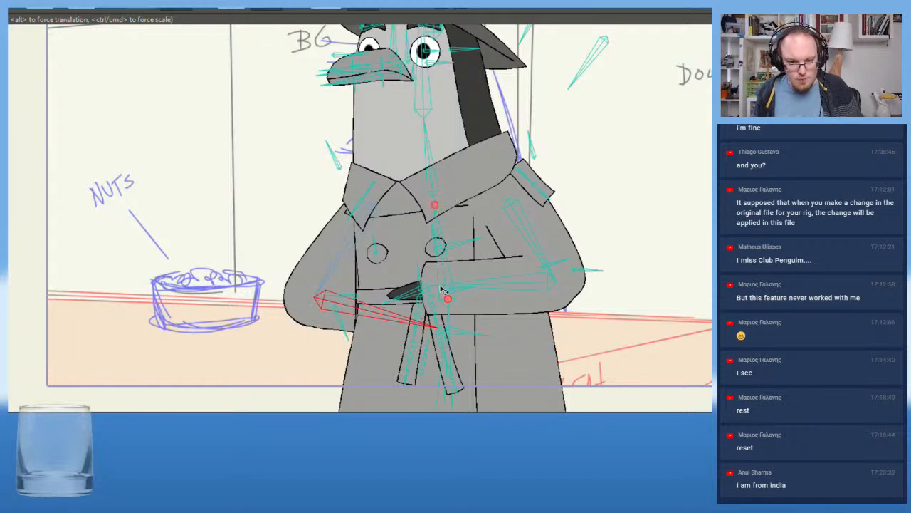
Lower the door-side forearm and adjust its upper arm so it rests across the belt
drag(498, 287, 497, 302)
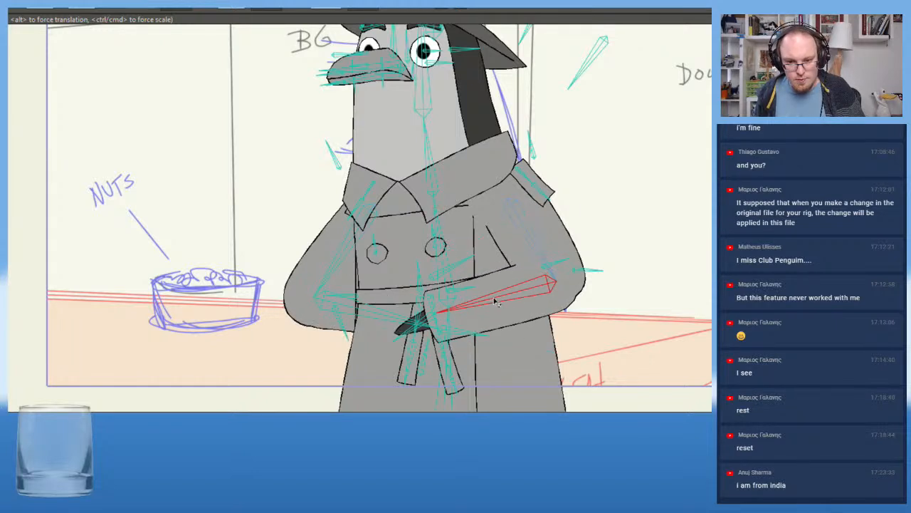
drag(539, 247, 531, 256)
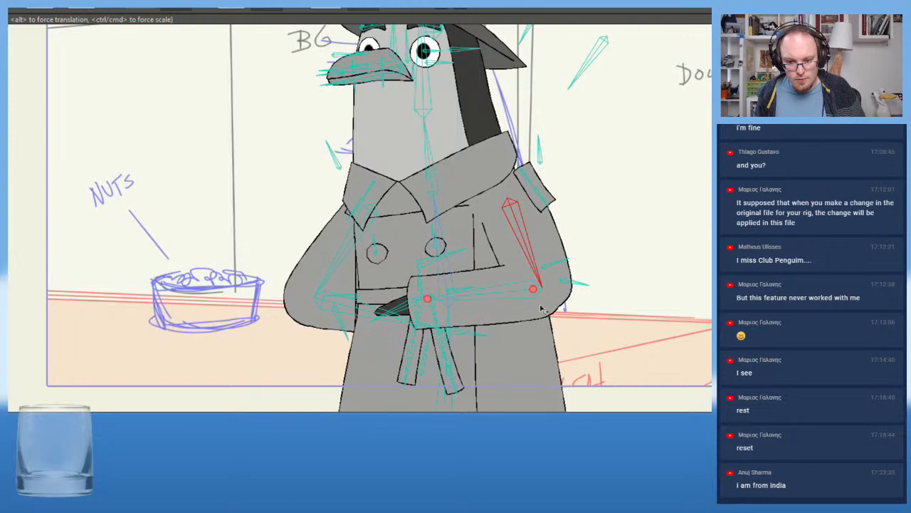
drag(544, 287, 550, 308)
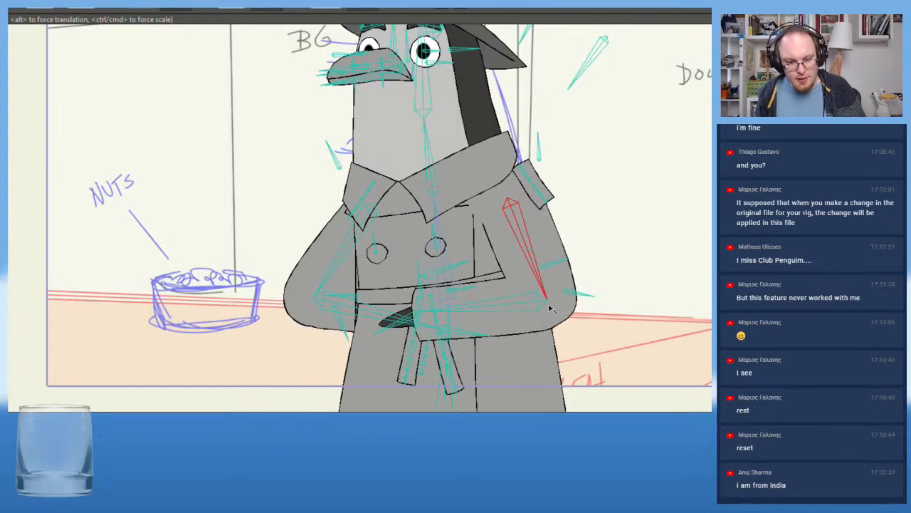
click(489, 309)
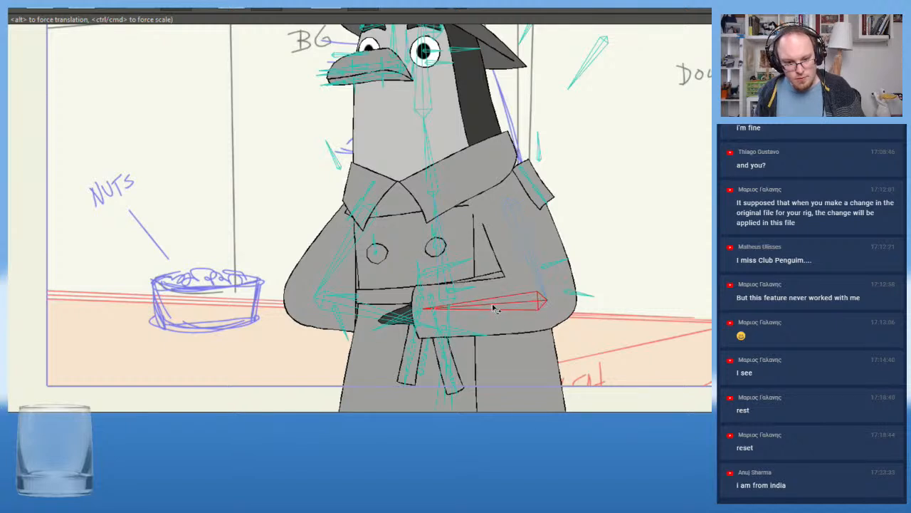
Raise the forearm on the nuts-bowl side so Ben's hand points upward beside the collar
drag(364, 307, 288, 176)
scroll(267, 166, down, 4)
drag(135, 106, 112, 150)
scroll(224, 220, up, 2)
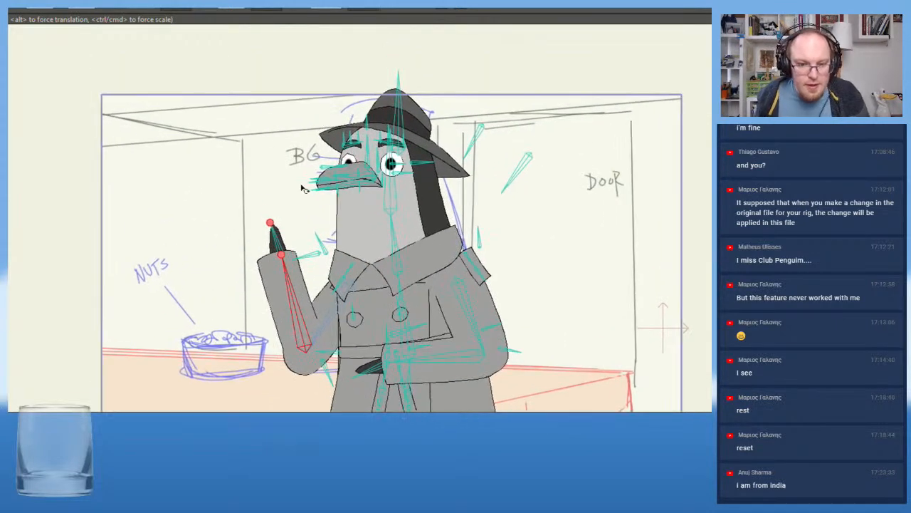
click(396, 187)
drag(395, 187, 419, 189)
key(ctrl+z)
mouse_move(395, 248)
mouse_down()
mouse_move(385, 247)
mouse_move(395, 249)
mouse_up()
key(ctrl+z)
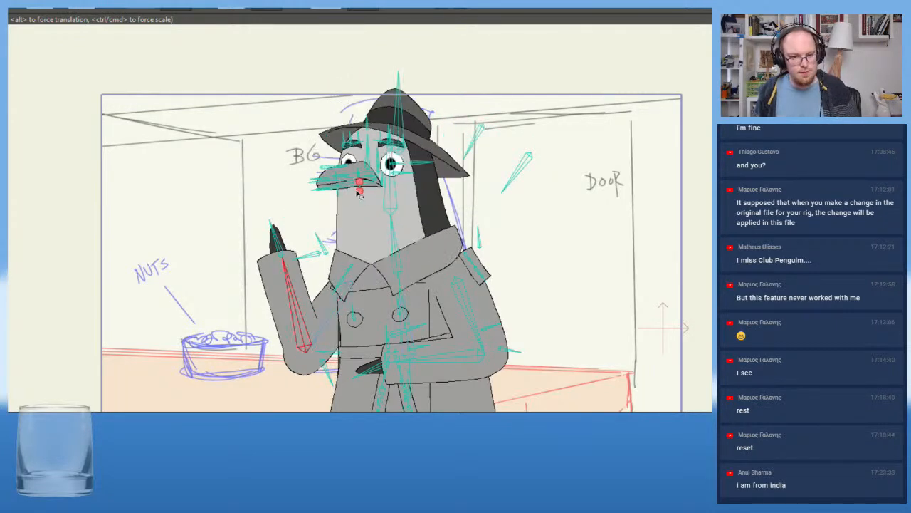
Tilt the raised forearm slightly toward the nuts bowl and select the hand bone resting at the waist
drag(303, 305, 299, 305)
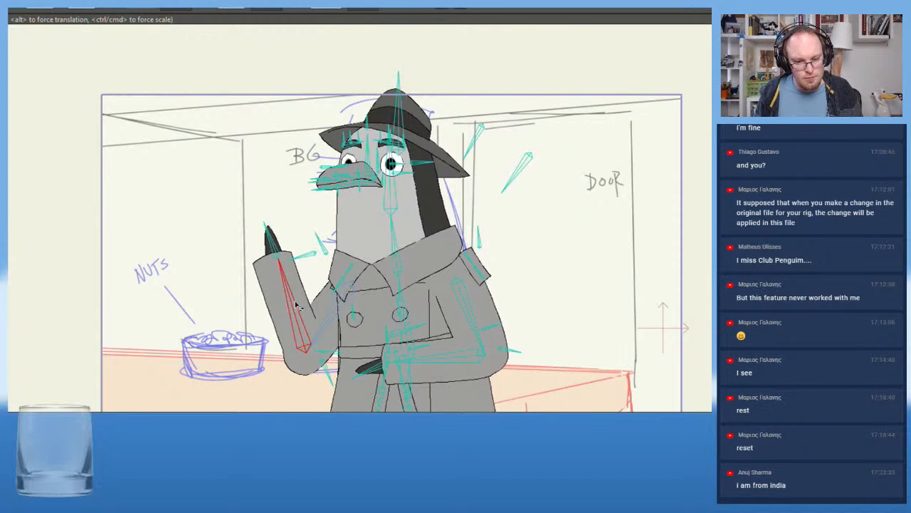
click(371, 374)
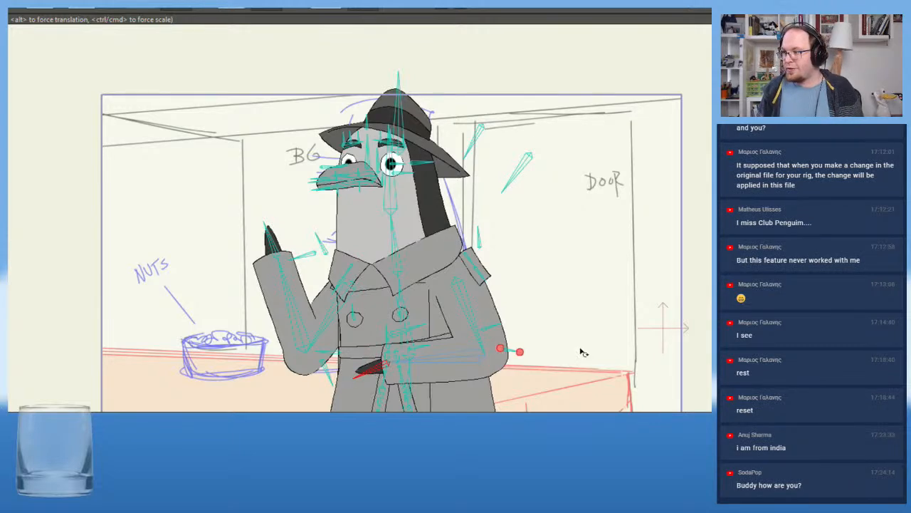
scroll(574, 281, up, 2)
scroll(584, 286, up, 2)
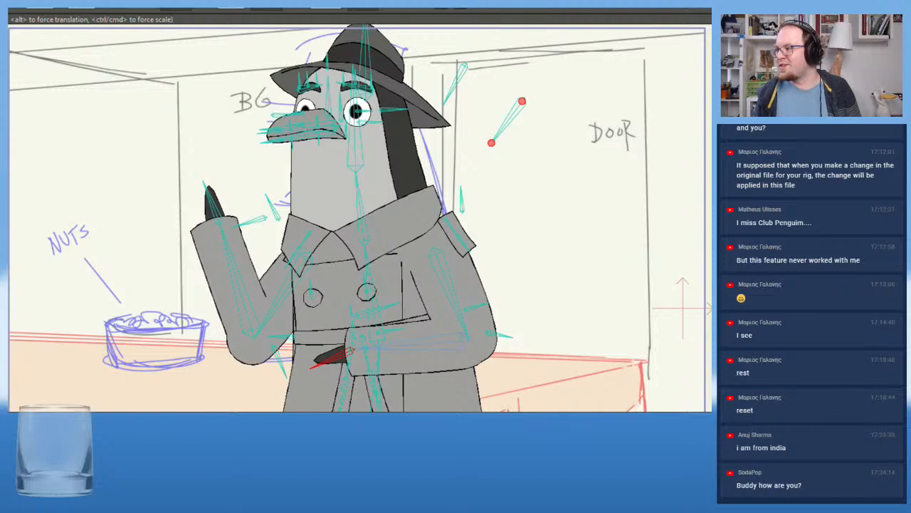
With Curvature, bend the cuff edge of Ben's raised sleeve downward so the sleeve opening shows in front of the hand
scroll(147, 216, down, 2)
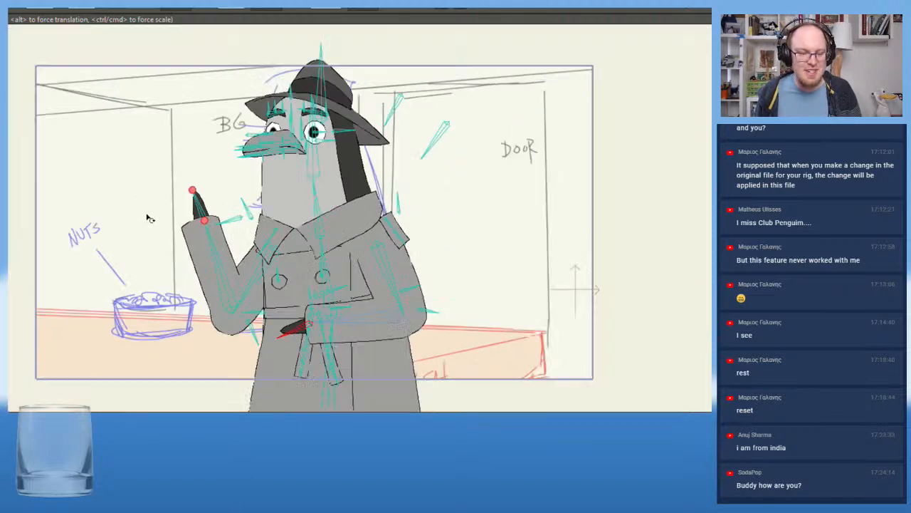
drag(139, 243, 222, 240)
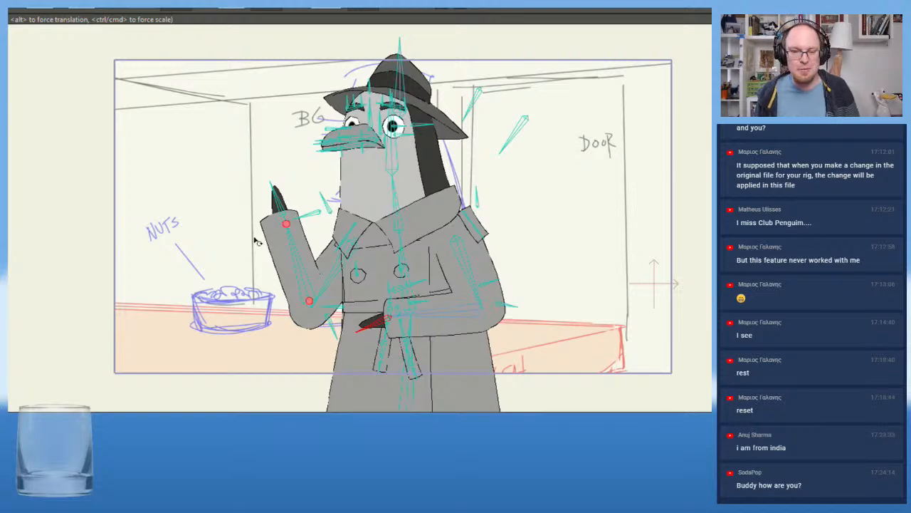
scroll(171, 205, up, 2)
mouse_move(191, 205)
mouse_down()
mouse_move(161, 201)
mouse_move(131, 179)
mouse_up()
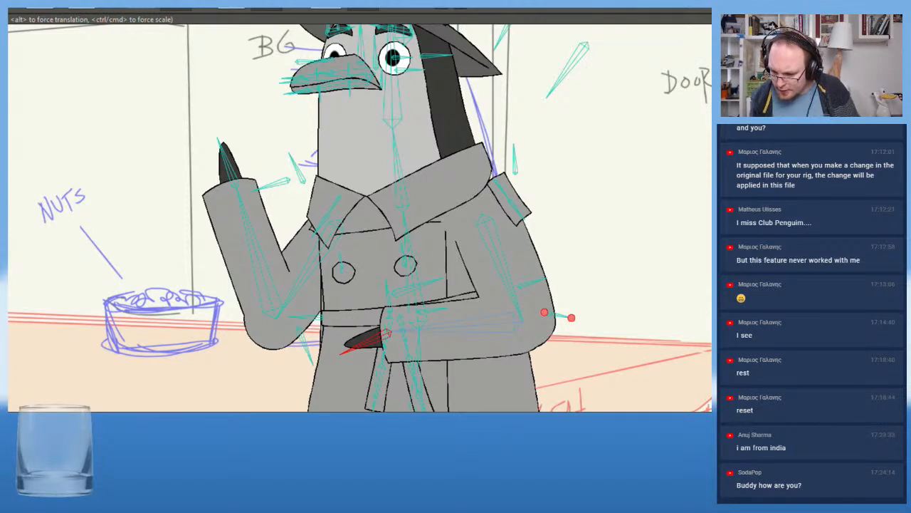
key(g)
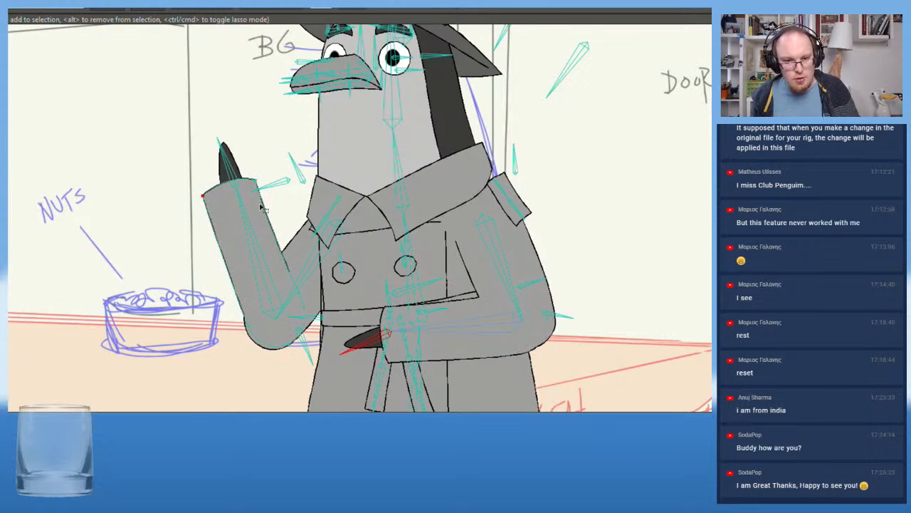
scroll(193, 229, up, 3)
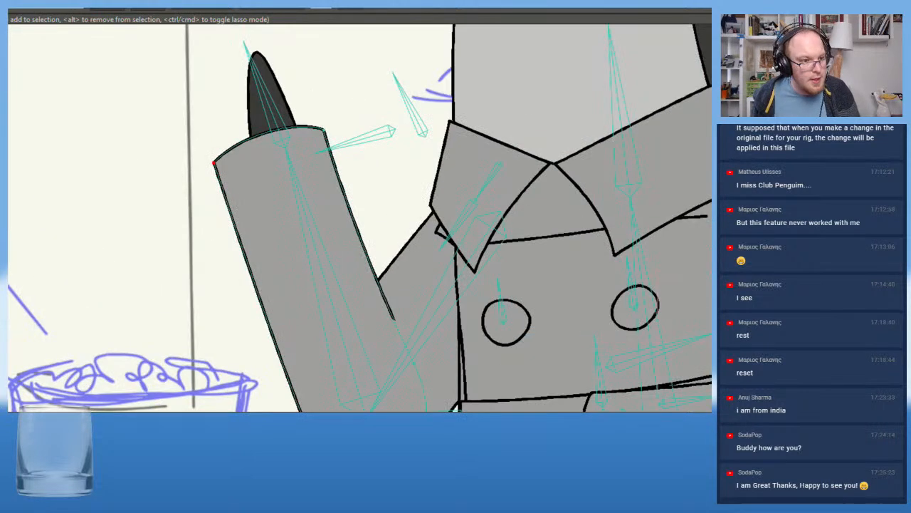
key(c)
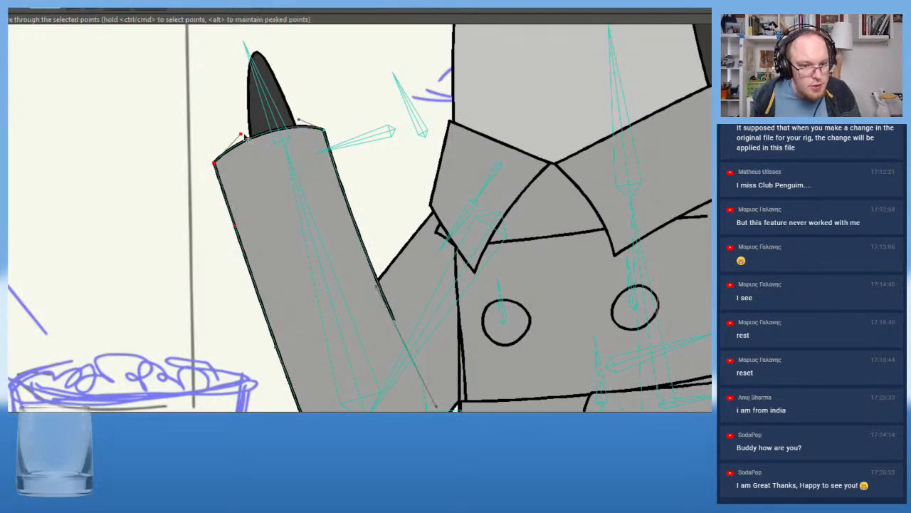
drag(242, 137, 258, 186)
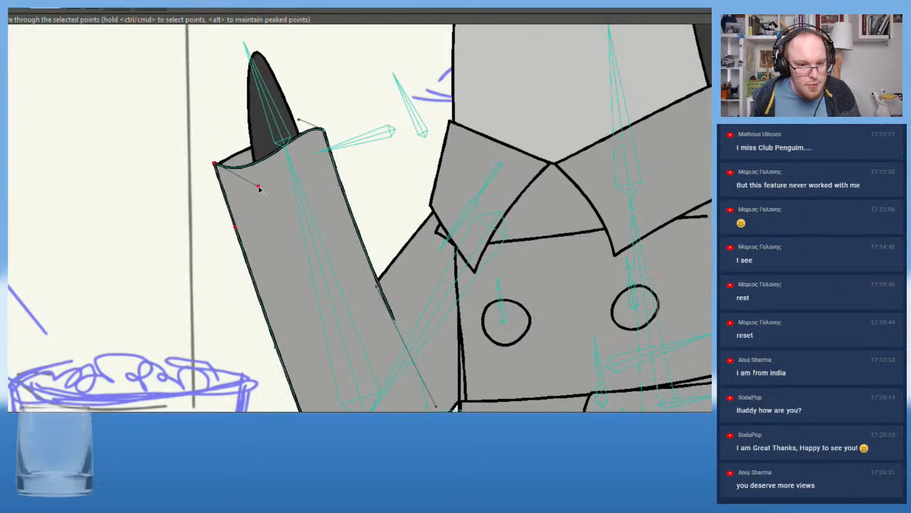
drag(293, 123, 259, 189)
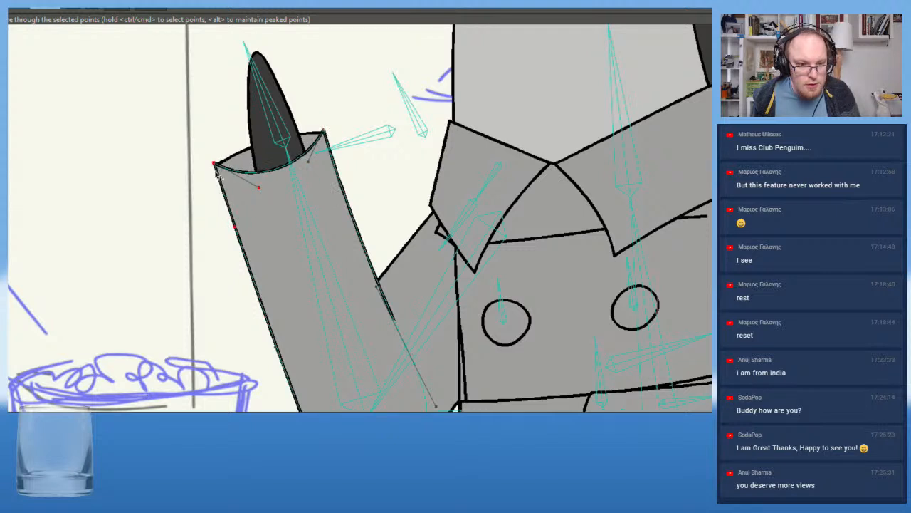
With Transform Points, nudge both corner points of the raised sleeve's front cuff edge slightly inward and down
key(t)
drag(216, 165, 220, 169)
drag(324, 132, 324, 135)
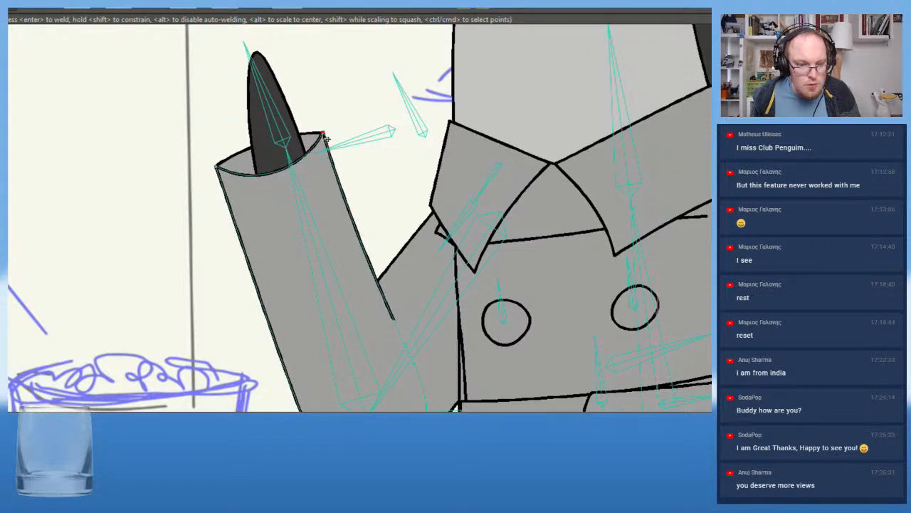
drag(324, 134, 323, 133)
scroll(287, 179, down, 4)
scroll(248, 183, up, 3)
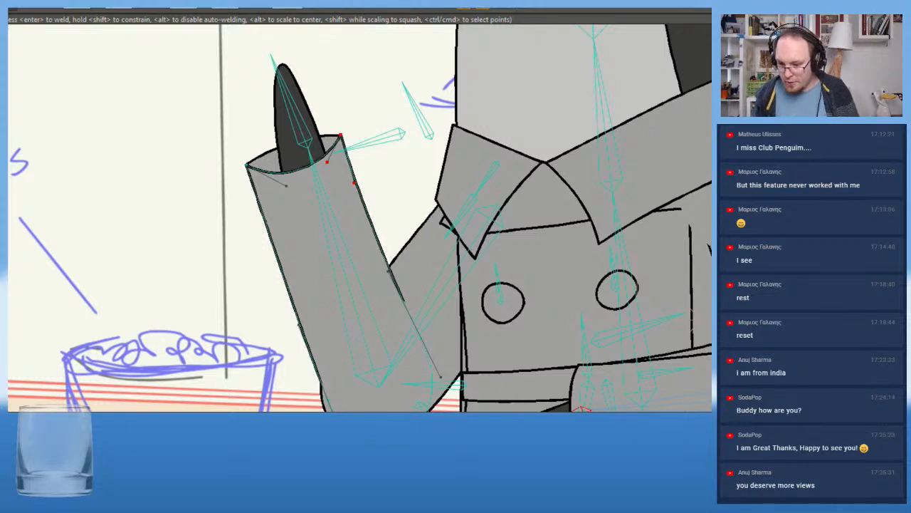
Adjust the corner points and curve handles of the raised sleeve's back edge so they line up with the front cuff corners
scroll(278, 133, up, 2)
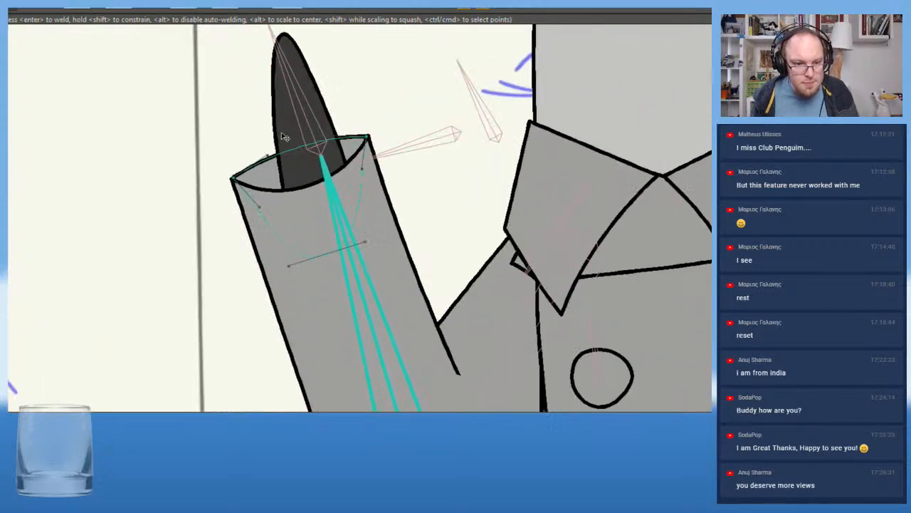
click(273, 159)
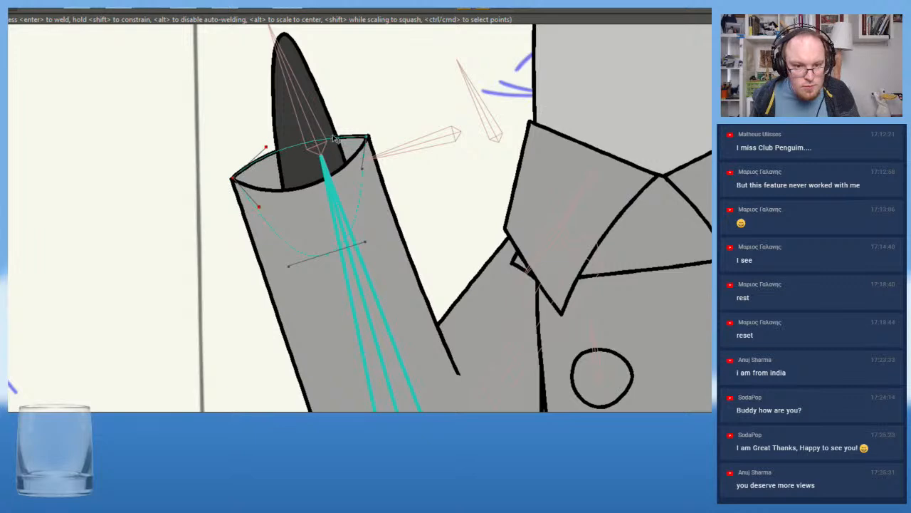
shift+click(365, 138)
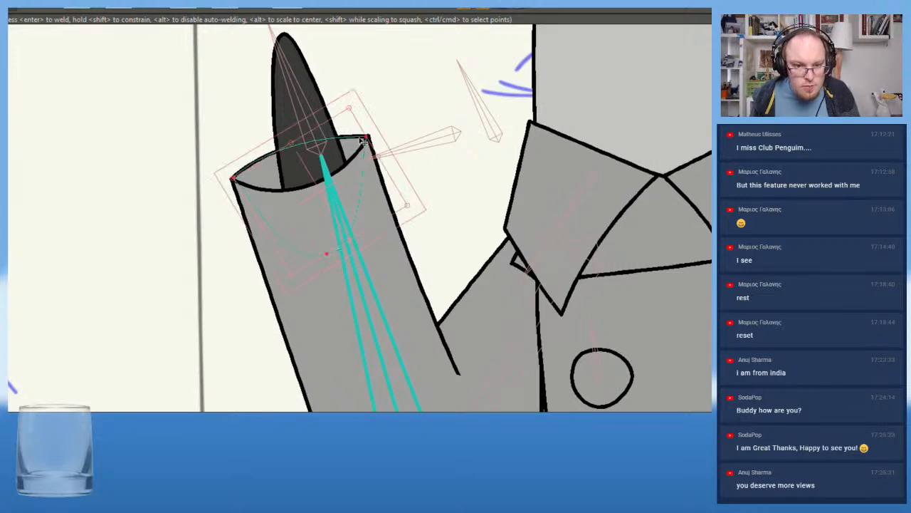
click(377, 106)
scroll(366, 141, up, 4)
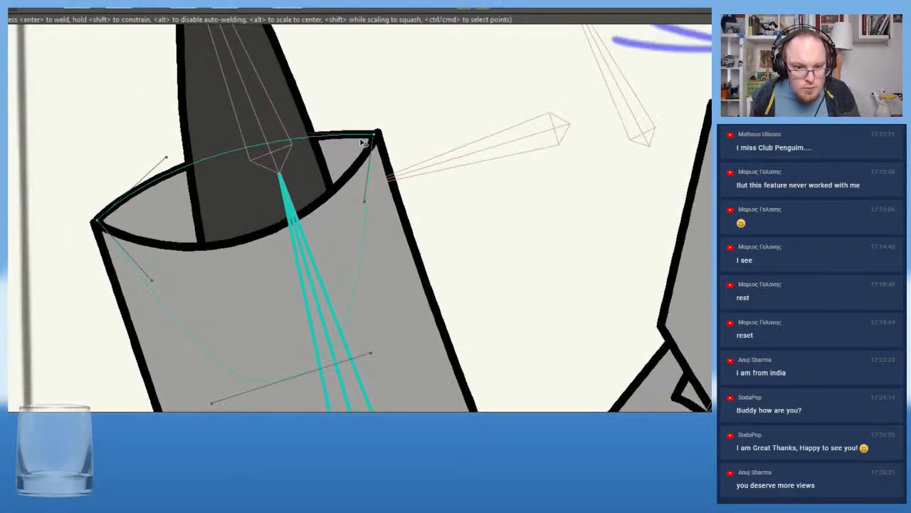
click(378, 134)
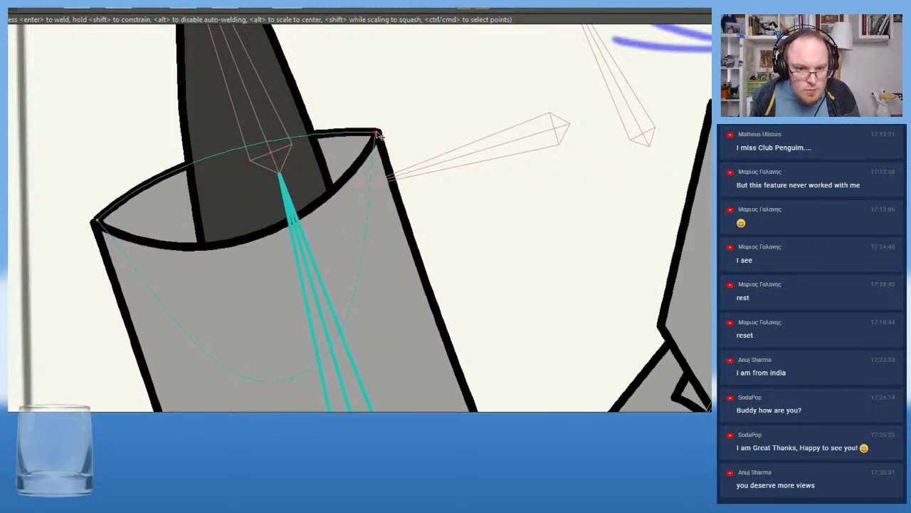
drag(284, 131, 259, 117)
scroll(335, 122, down, 8)
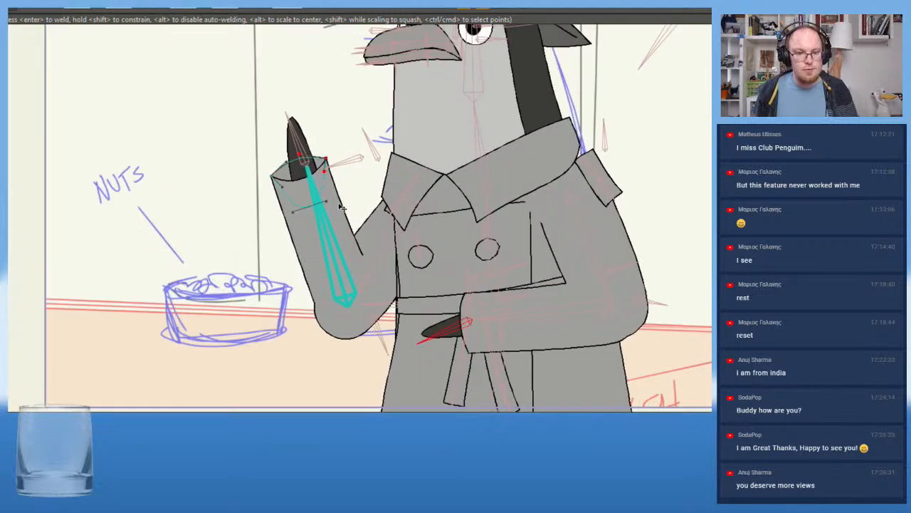
Examine the reshaped sleeve opening and Ben's overall pose against the storyboard, with Select Bone active
scroll(337, 122, down, 5)
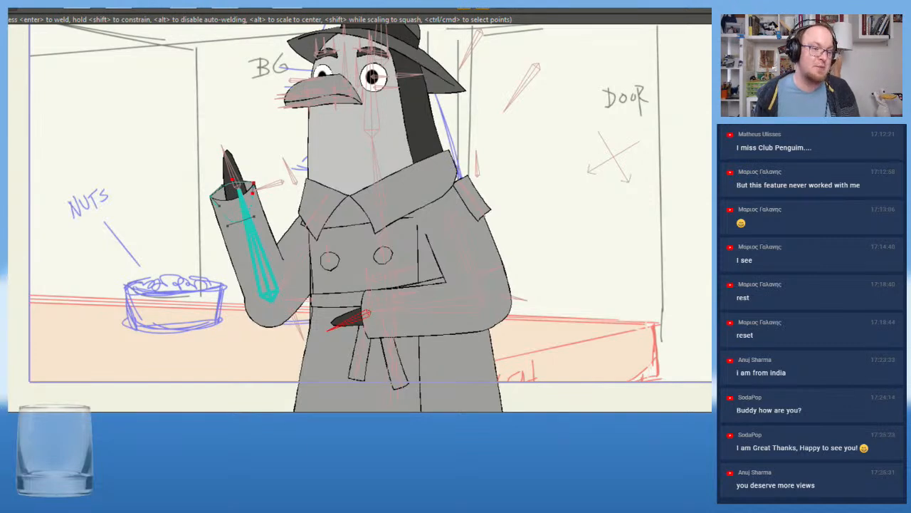
scroll(71, 171, down, 3)
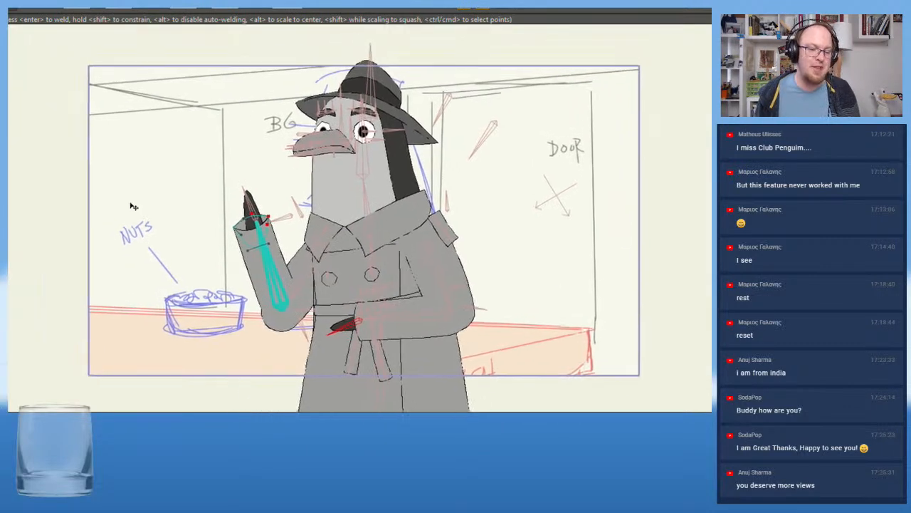
scroll(132, 203, up, 3)
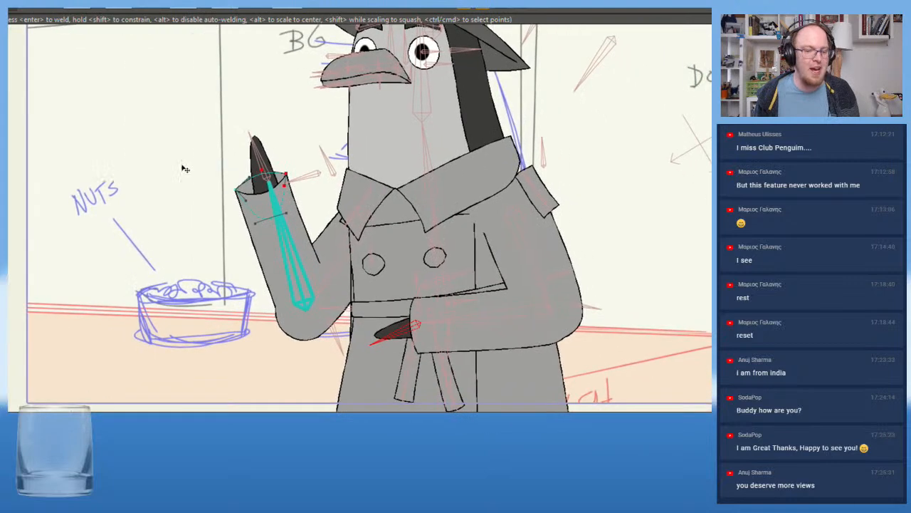
scroll(185, 177, up, 4)
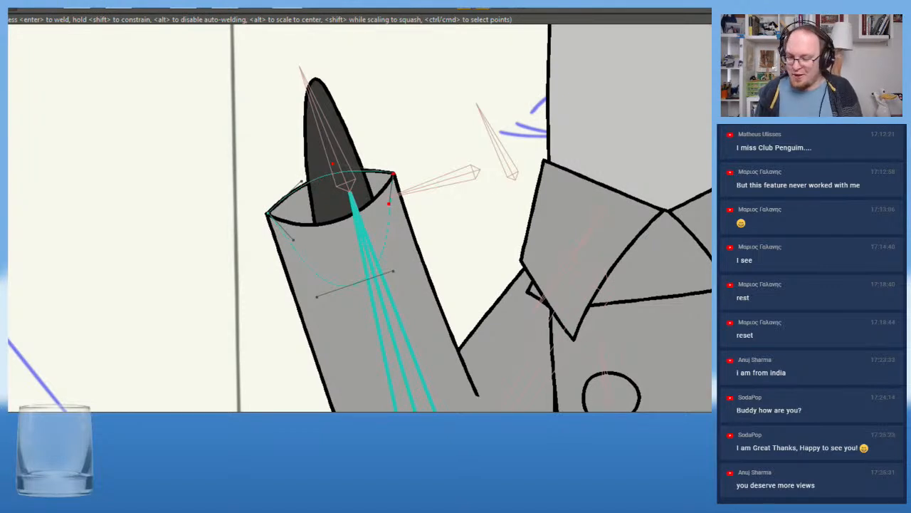
key(b)
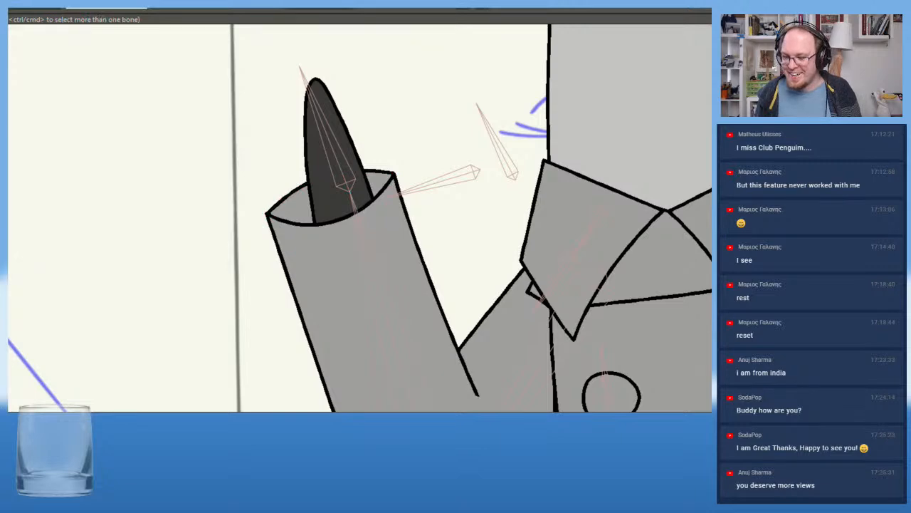
scroll(308, 194, down, 3)
drag(311, 197, 181, 224)
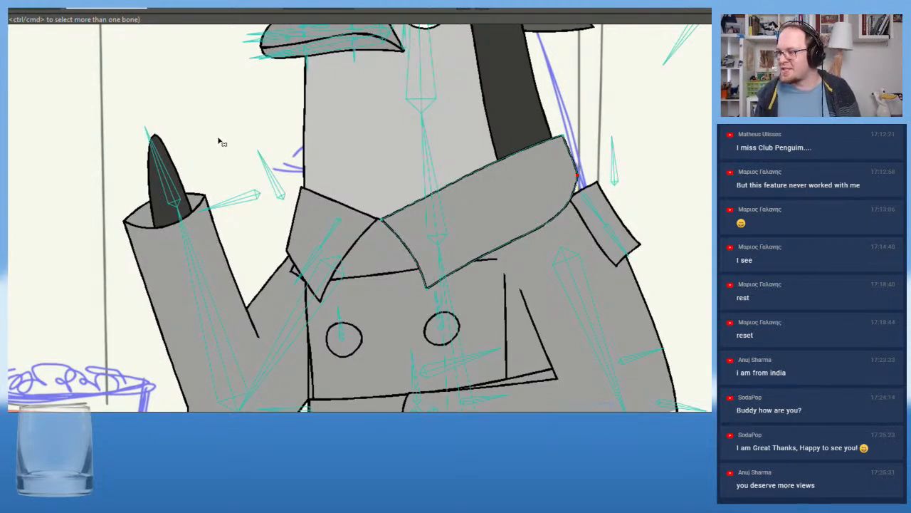
scroll(111, 125, down, 1)
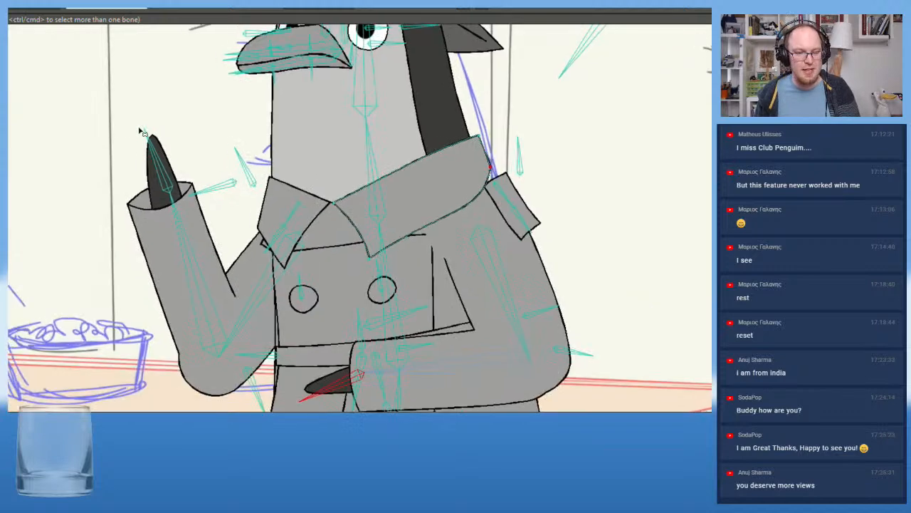
drag(111, 126, 163, 107)
scroll(152, 232, up, 1)
drag(172, 219, 43, 162)
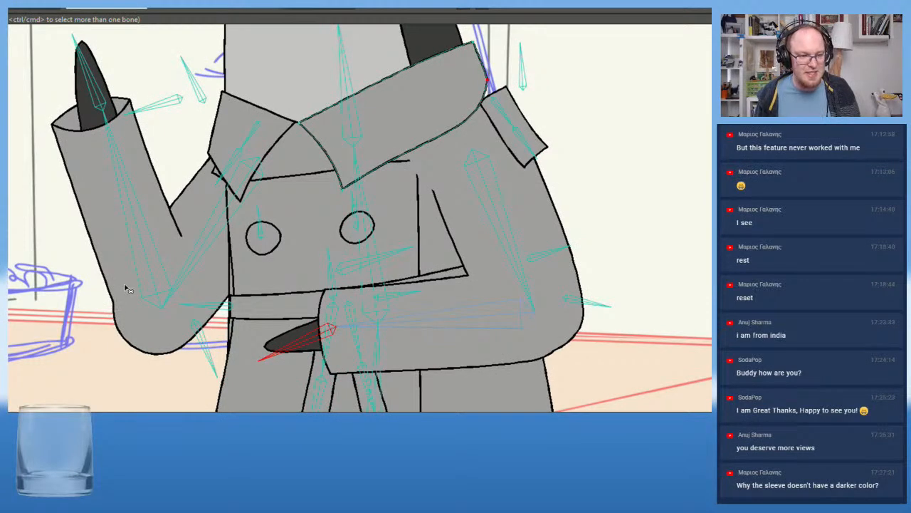
scroll(30, 171, down, 1)
drag(28, 152, 178, 276)
scroll(134, 245, down, 1)
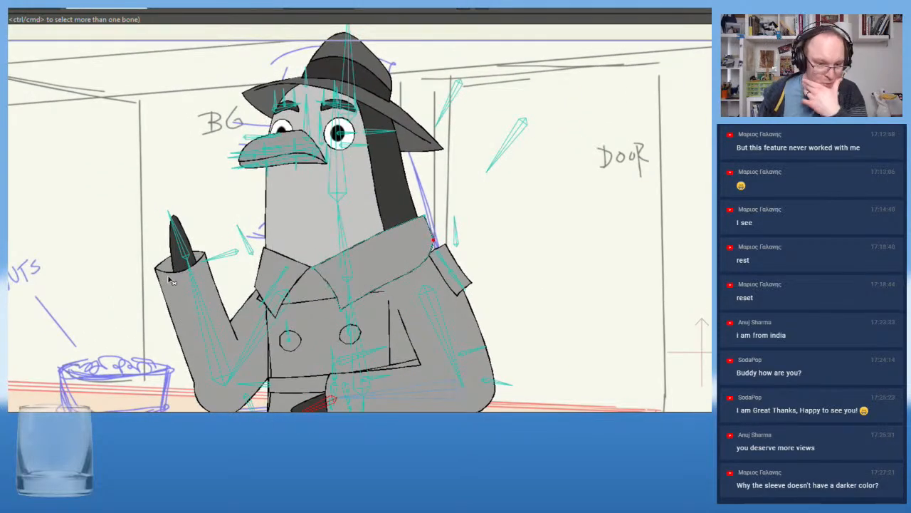
scroll(189, 282, down, 2)
scroll(187, 283, up, 1)
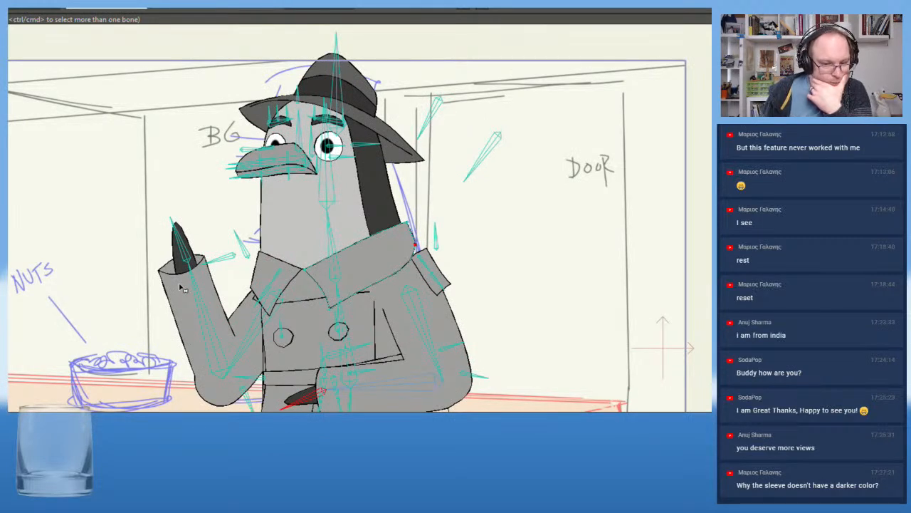
scroll(179, 287, down, 1)
drag(187, 284, 187, 267)
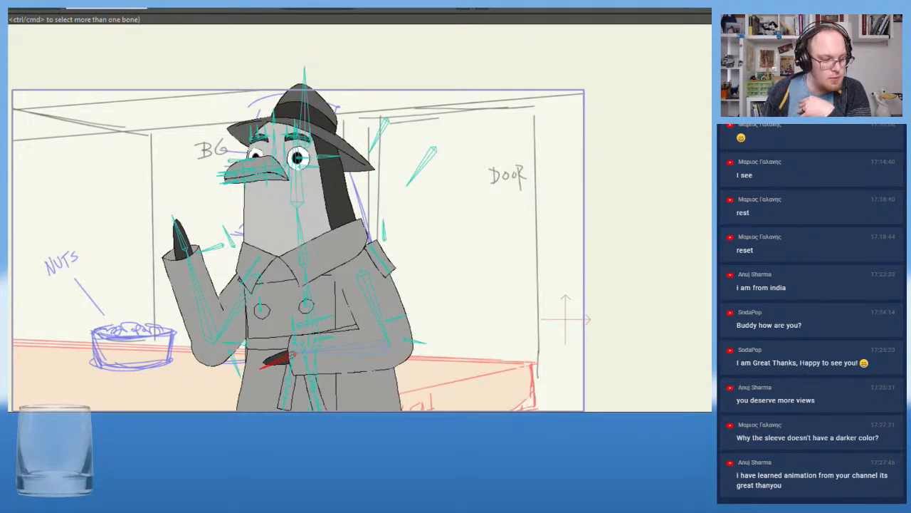
Compare the unposed rig at frame 0 with Ben's standing pose at the start of the shot, checking his controller and hand bones
key(shift+Left)
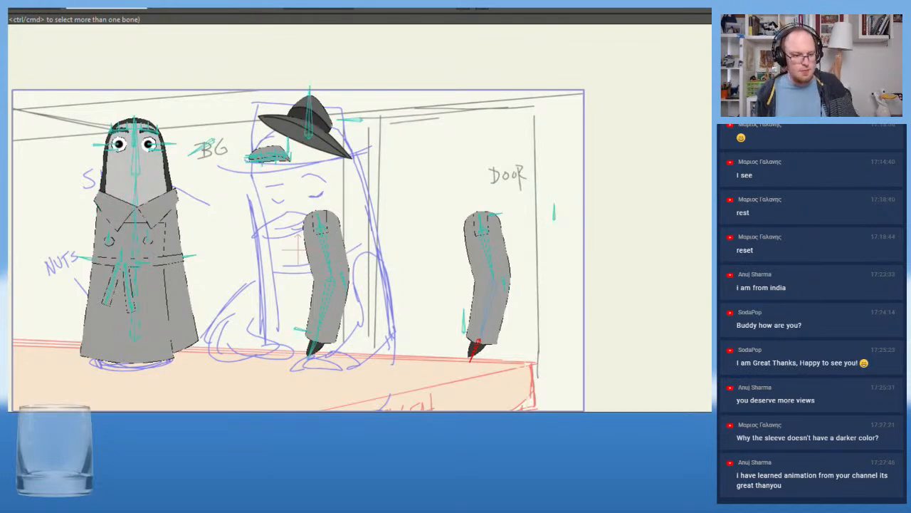
key(Right)
key(Right)
key(Right)
key(Left)
key(Left)
key(Left)
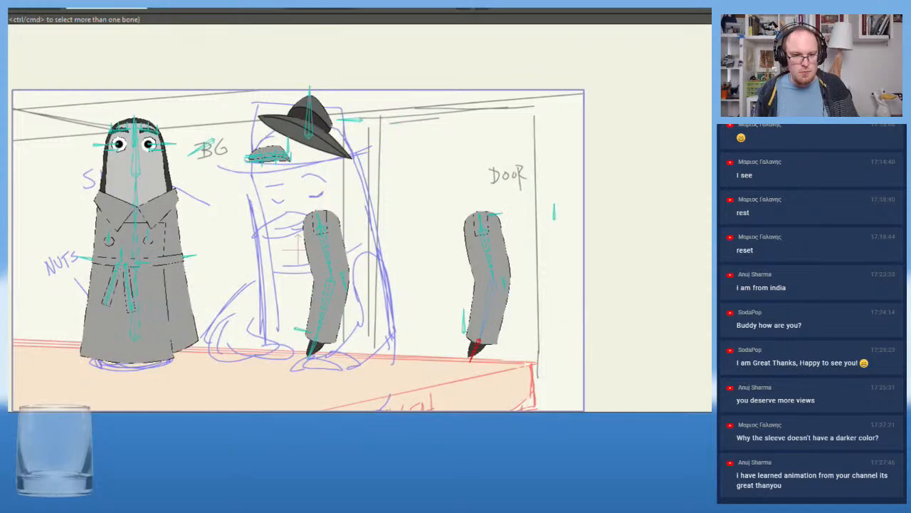
key(Right)
click(437, 169)
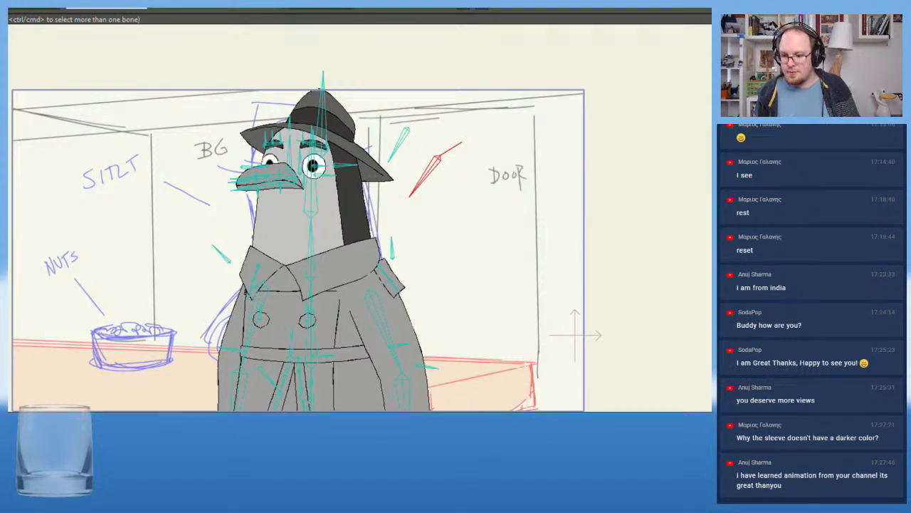
click(405, 427)
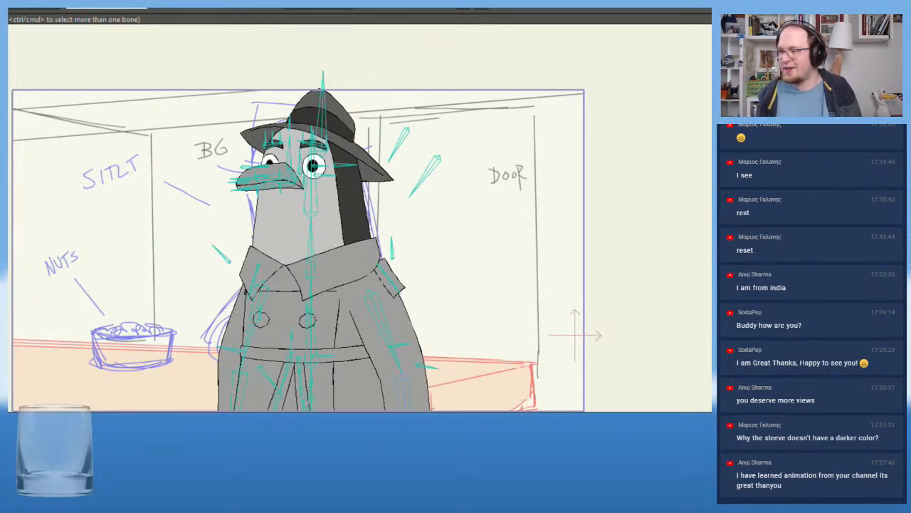
scroll(446, 228, down, 2)
drag(450, 244, 463, 189)
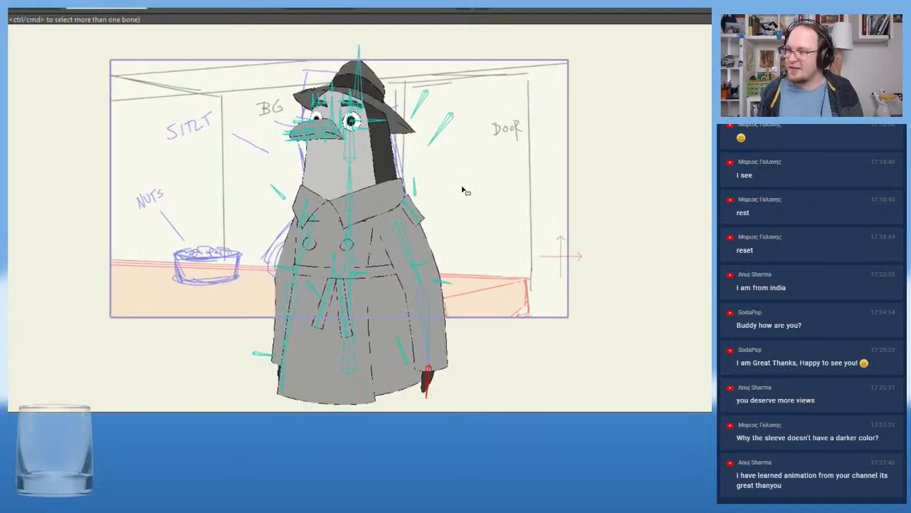
scroll(462, 191, up, 4)
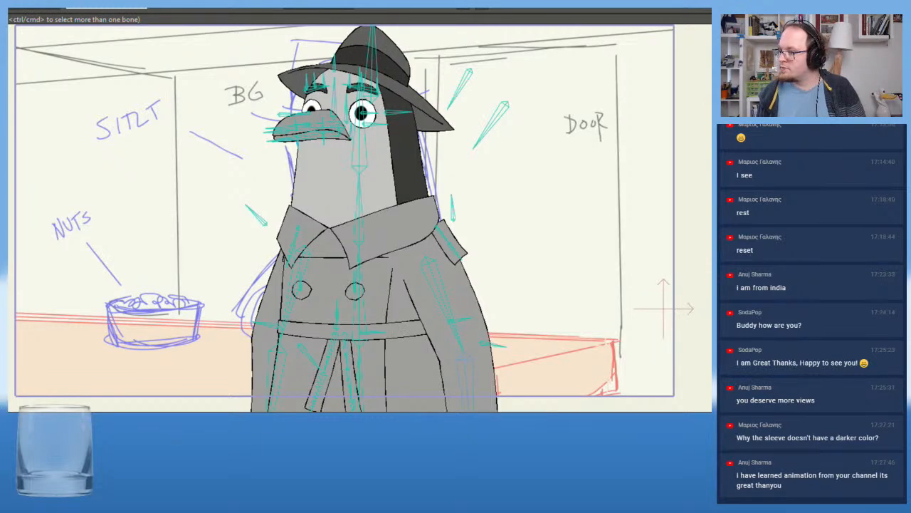
Select the Ben_Hat_Top layer through Ben's hat and activate MAIN TIMELINE in its list of actions
click(372, 71)
key(g)
key(l)
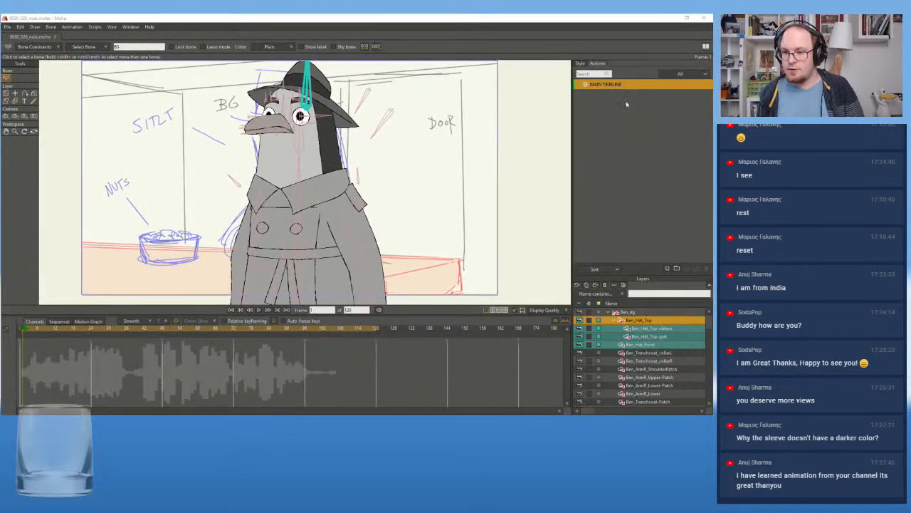
click(627, 107)
double_click(604, 89)
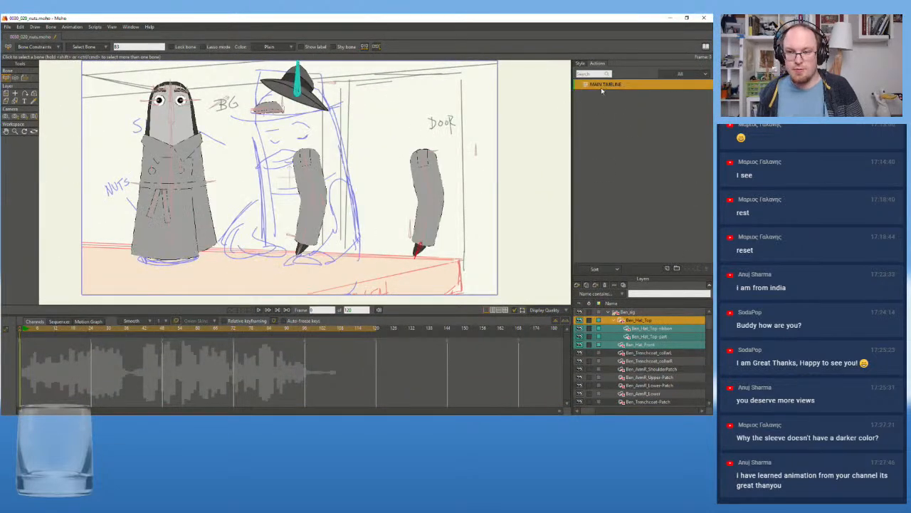
Return to frame 0 and close 0030_020_nuts.moho, saving its changes
drag(62, 329, 2, 334)
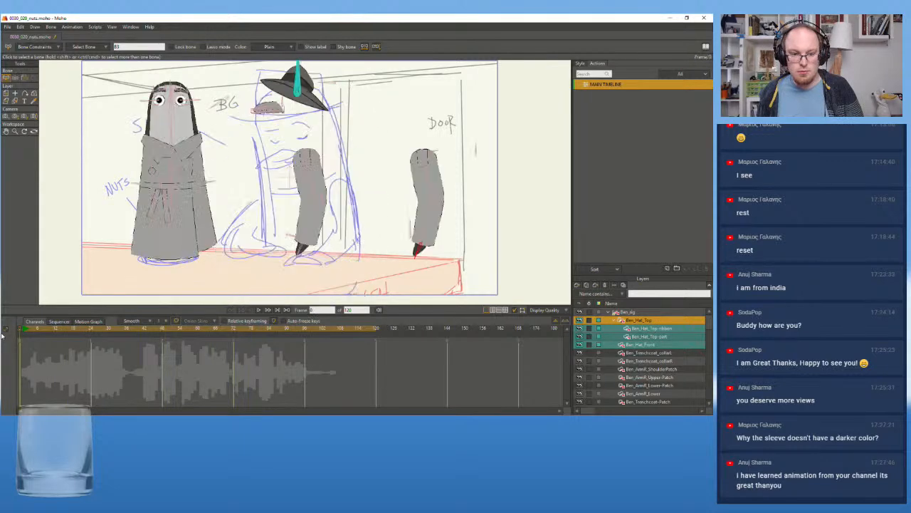
click(691, 75)
click(691, 76)
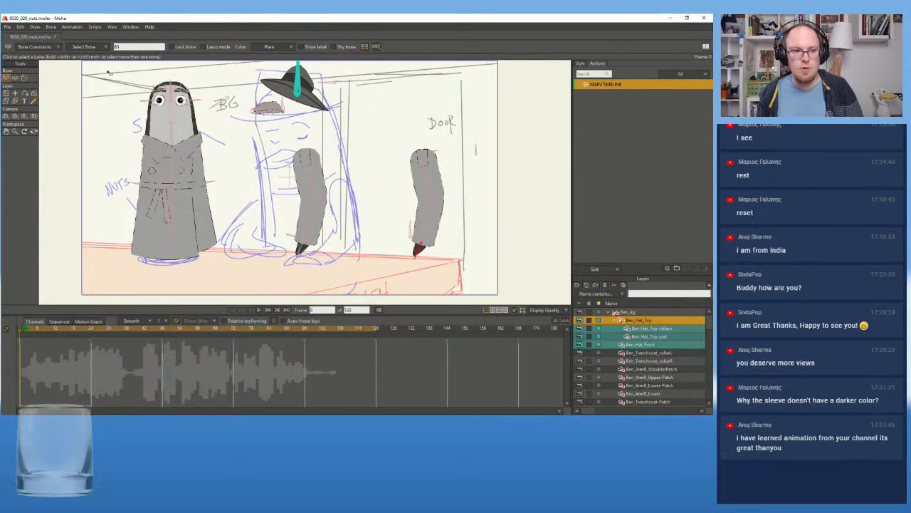
click(6, 37)
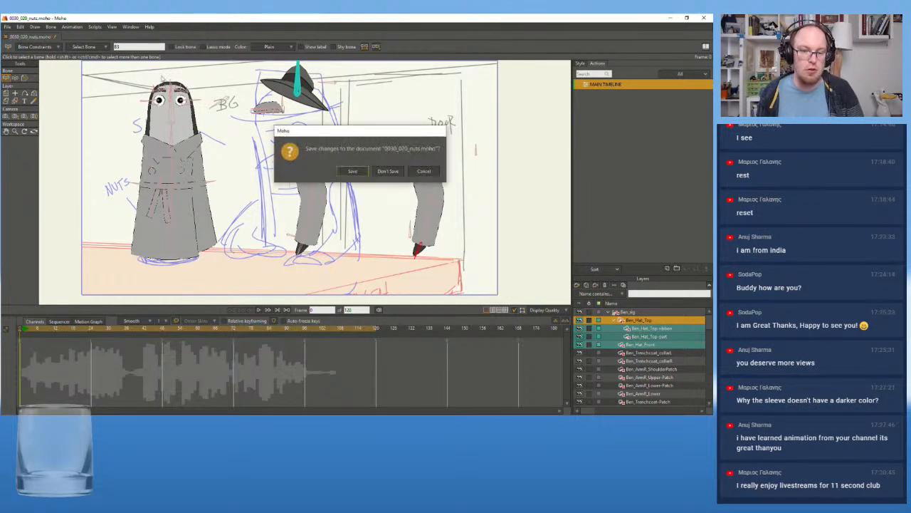
click(352, 173)
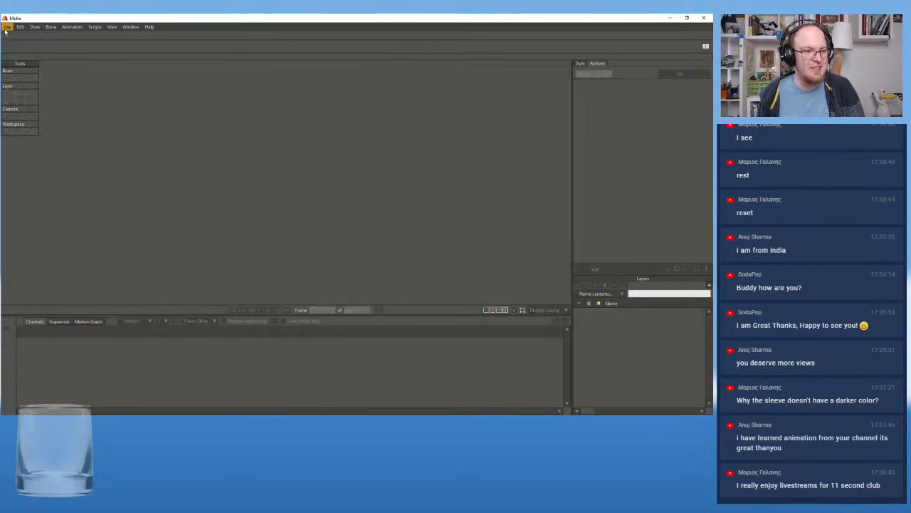
Reopen the recently used 0030_020_nuts.moho and try to break the layer reference of Ben_rig
click(7, 28)
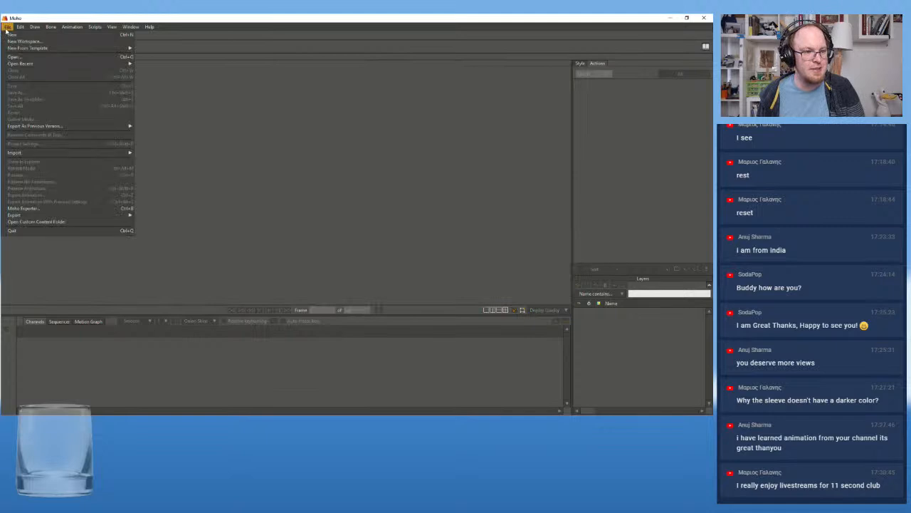
mouse_move(107, 63)
click(210, 65)
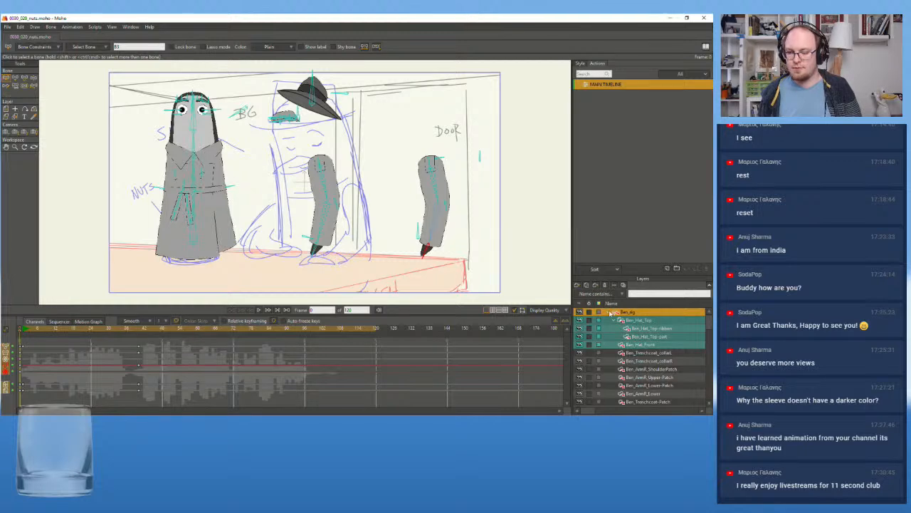
right_click(645, 312)
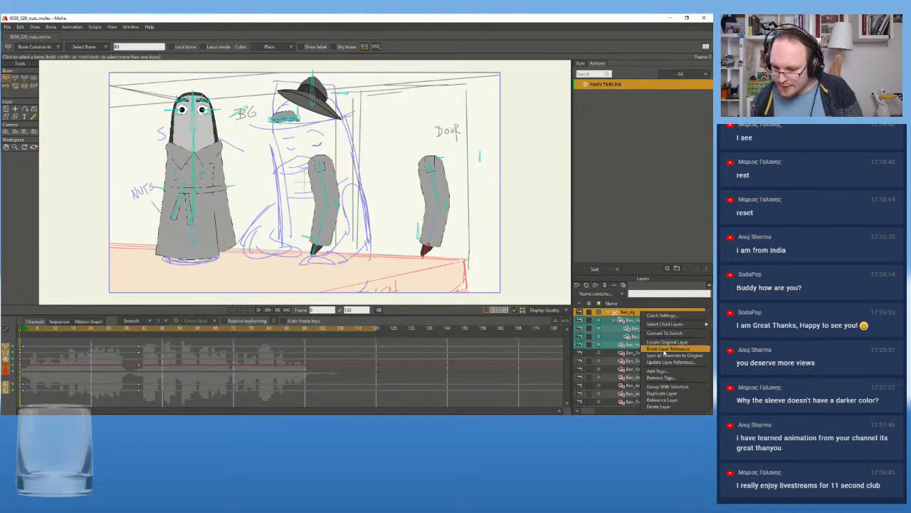
click(665, 349)
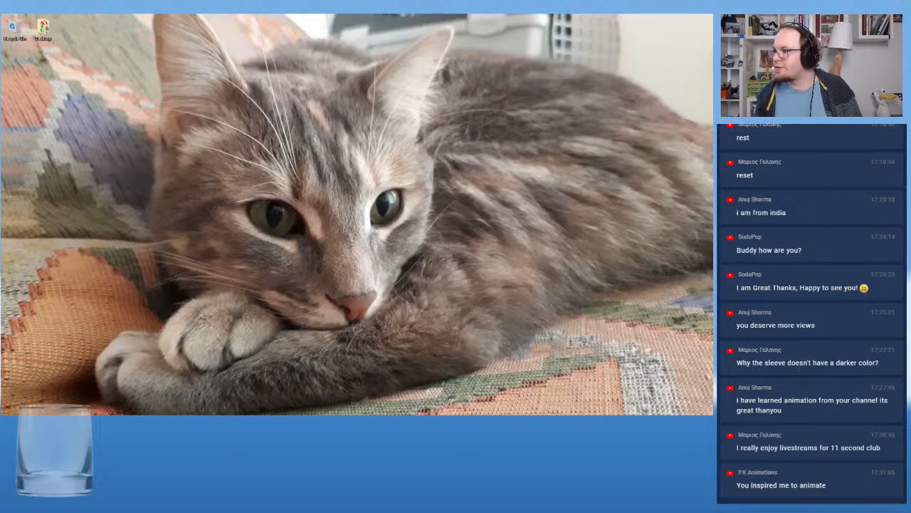
Maximize the restarted Moho window and open the 0030_020_nuts document from the shot's folder
drag(712, 55, 51, 34)
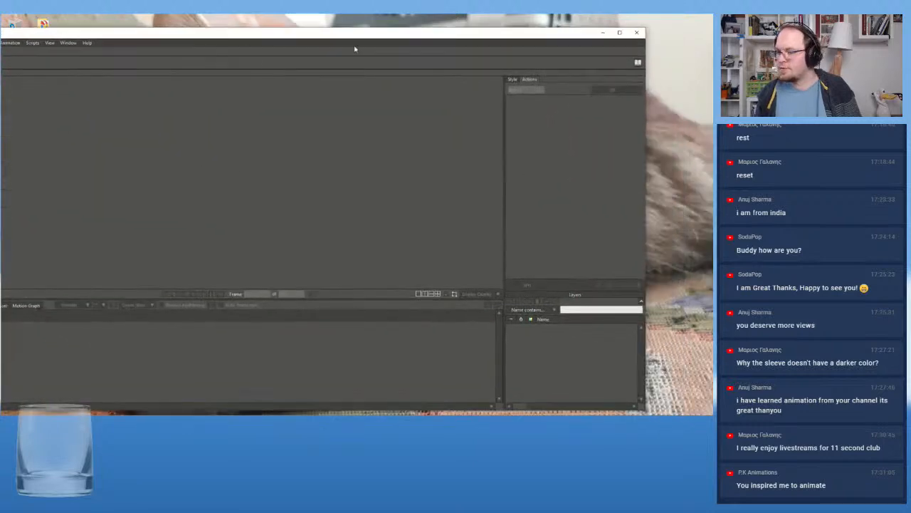
click(619, 32)
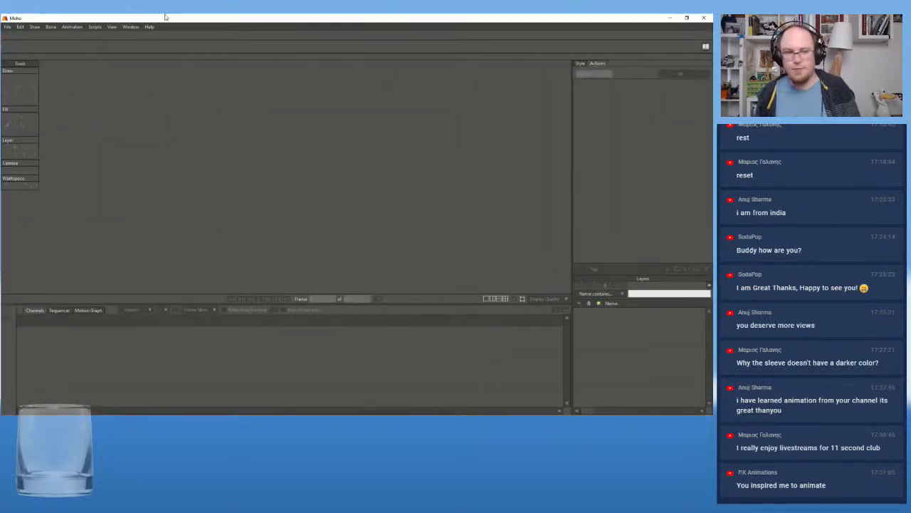
click(8, 27)
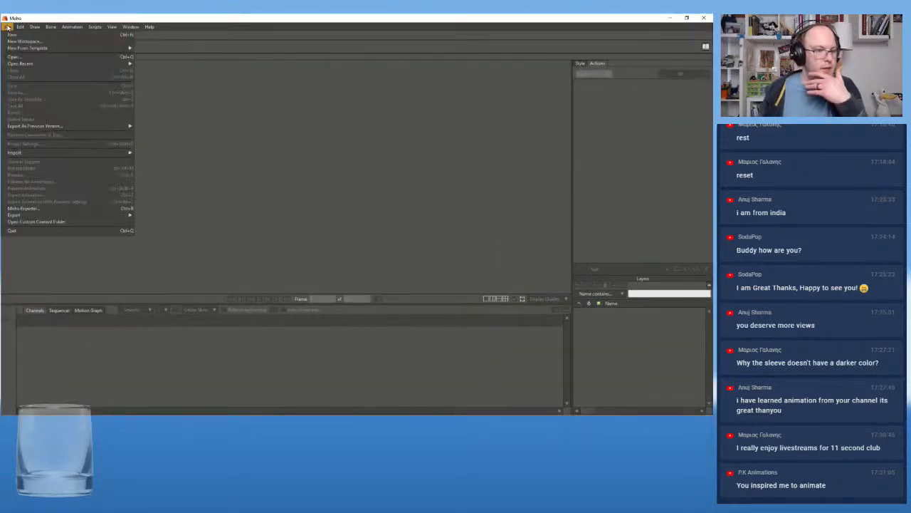
click(30, 57)
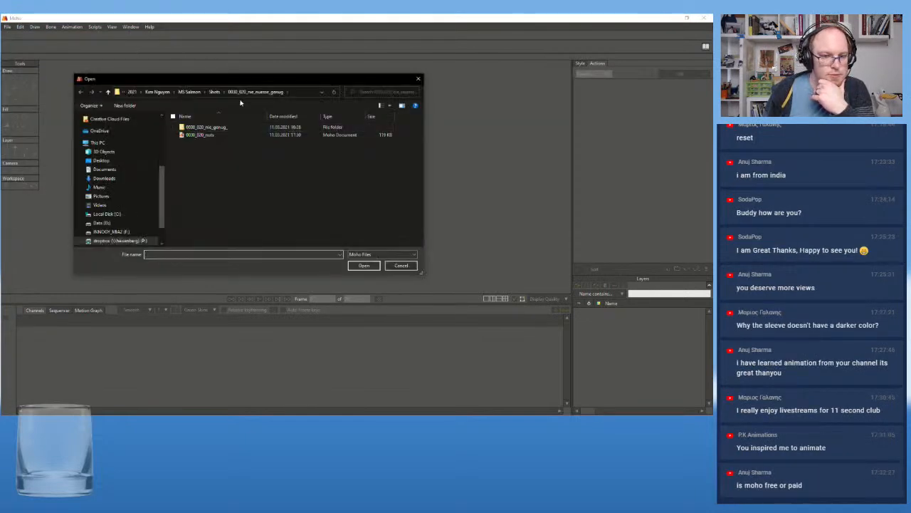
double_click(210, 135)
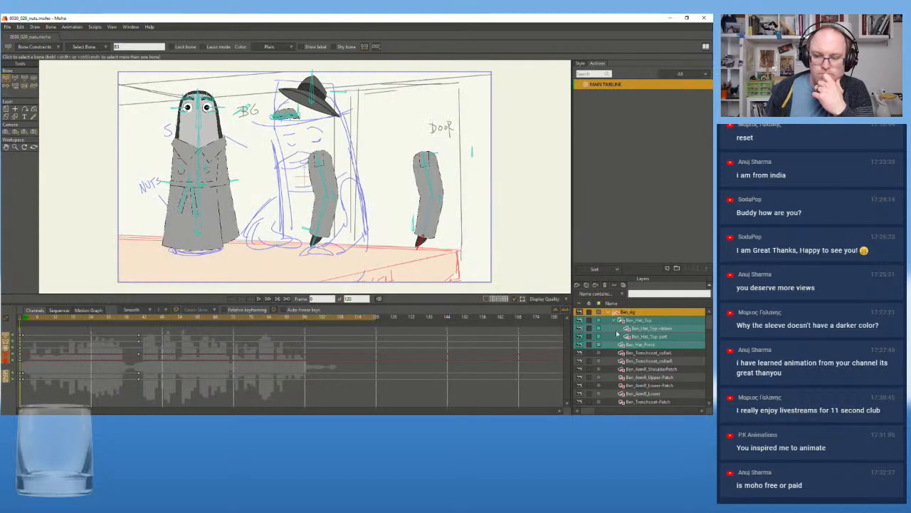
Try once more to break the reference of the Ben_rig layer
click(638, 314)
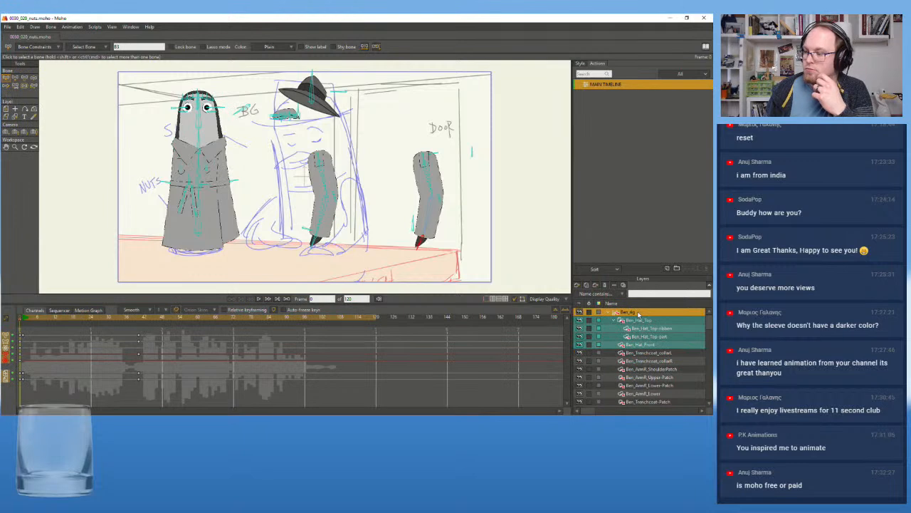
right_click(638, 314)
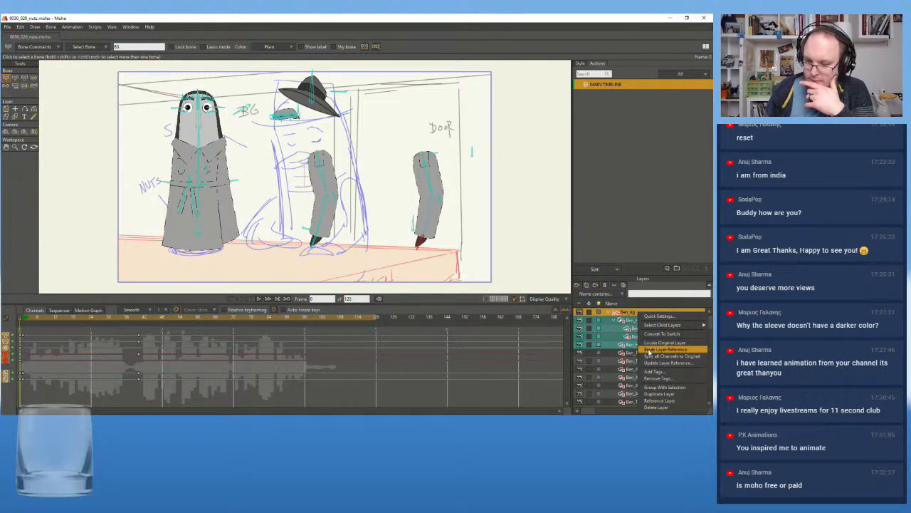
click(649, 351)
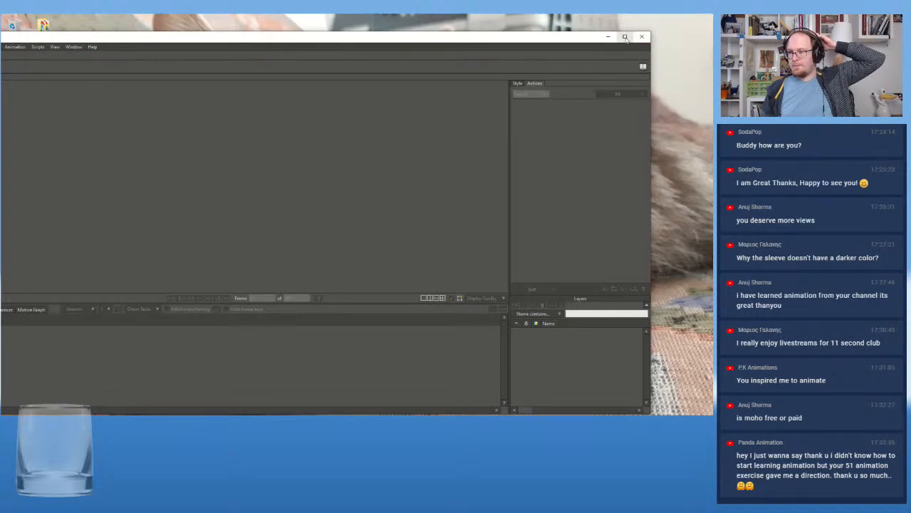
Maximize Moho after its restart and load the 0030_020_nuts document from the shot's folder again
click(625, 37)
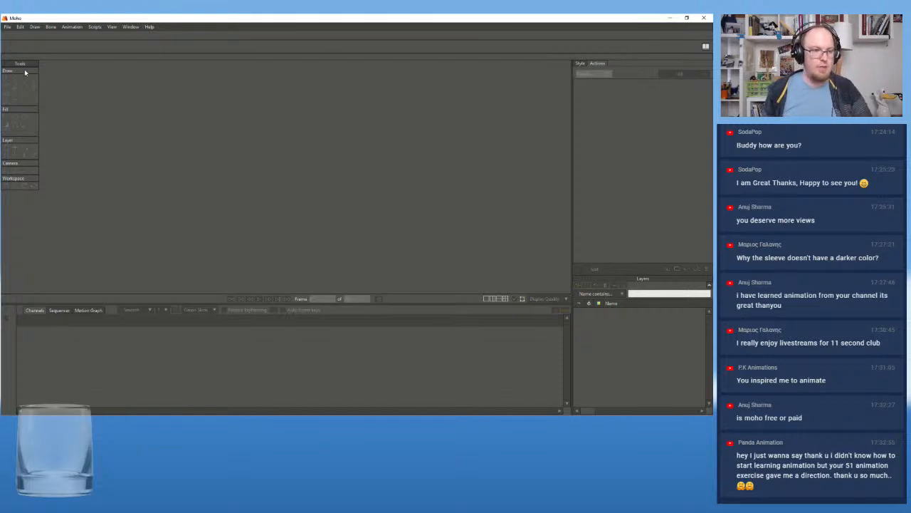
click(7, 27)
mouse_move(40, 67)
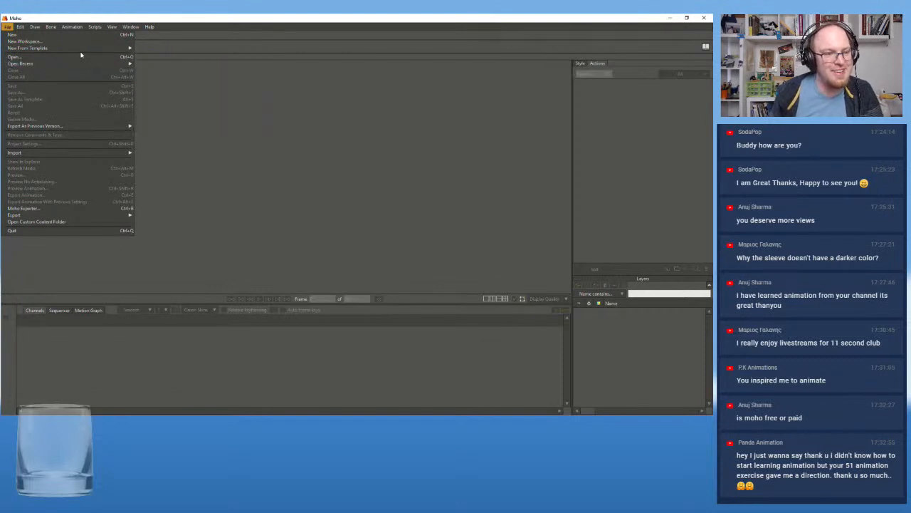
mouse_move(68, 65)
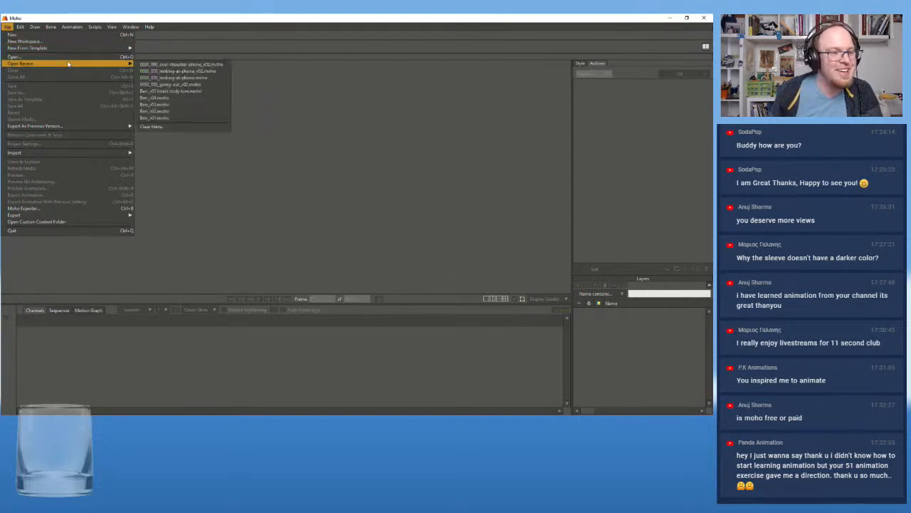
click(112, 56)
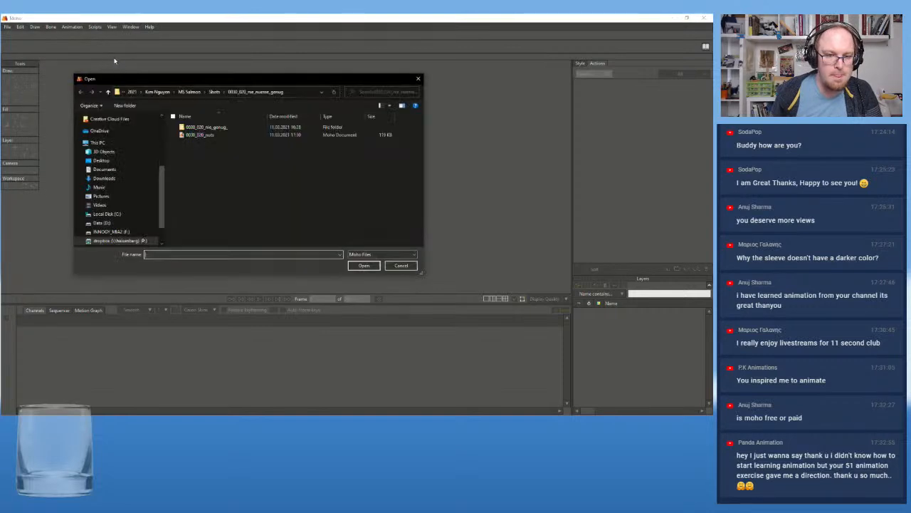
double_click(195, 136)
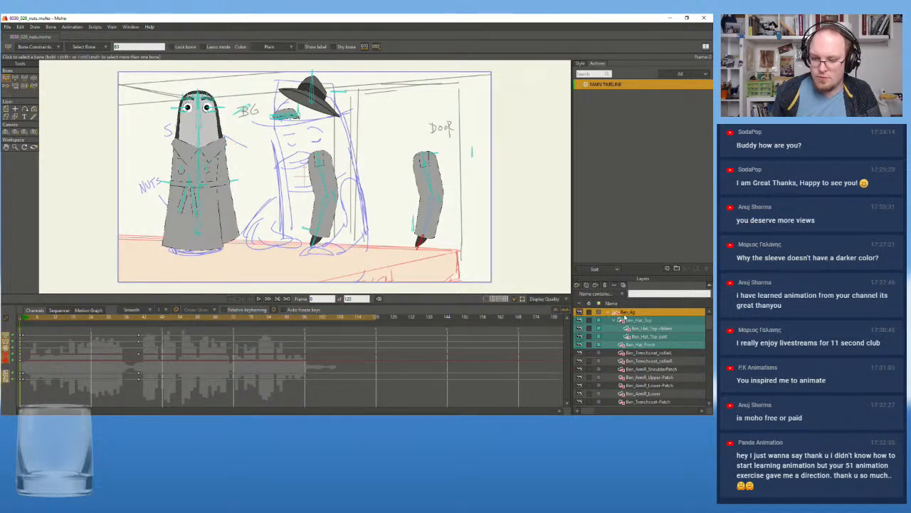
Play and scrub the shot between frames 0 and 72 to review Ben's poses against the dialogue waveform
click(139, 319)
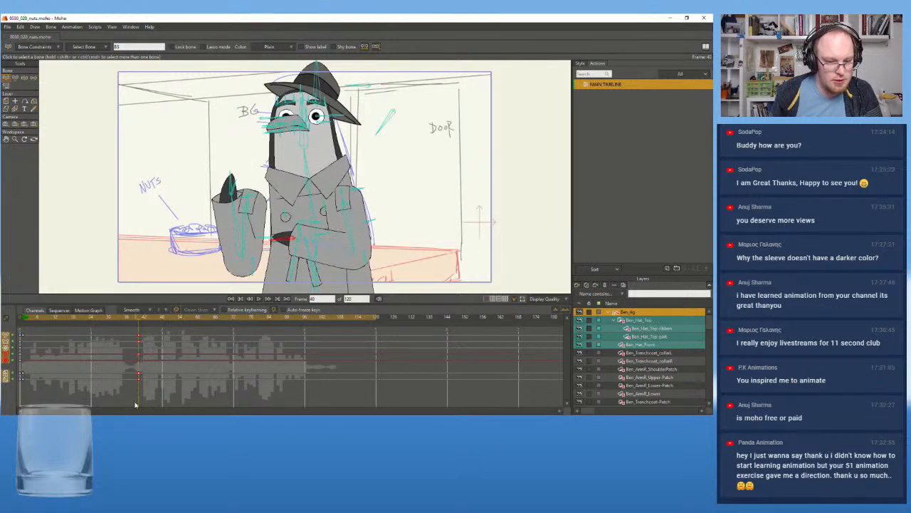
drag(178, 318, 223, 326)
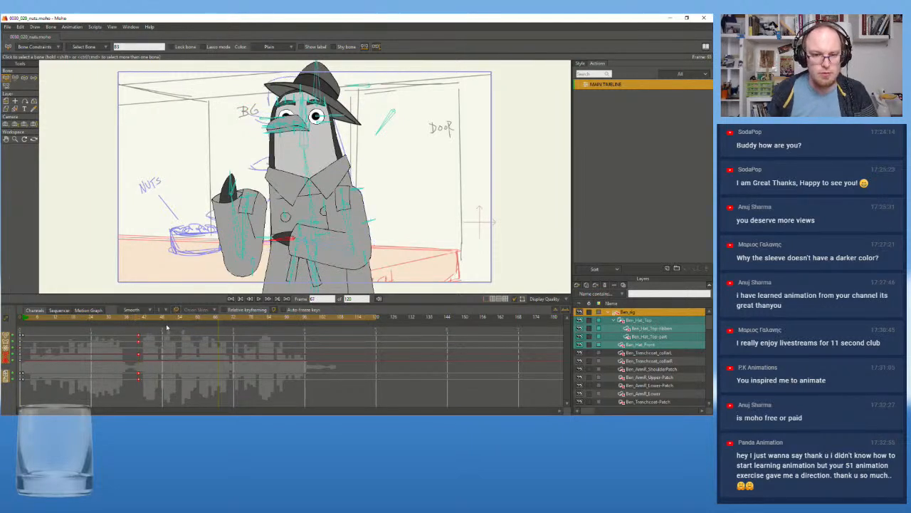
drag(27, 318, 19, 319)
key(space)
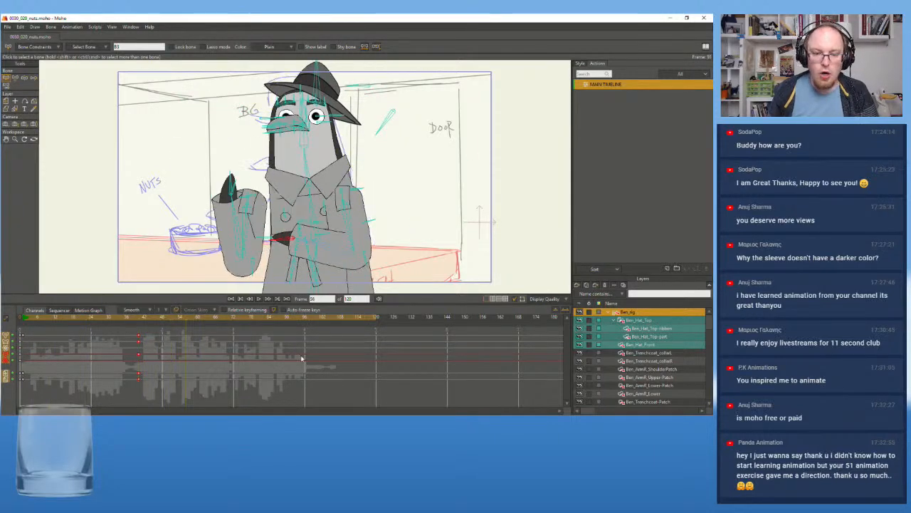
click(93, 344)
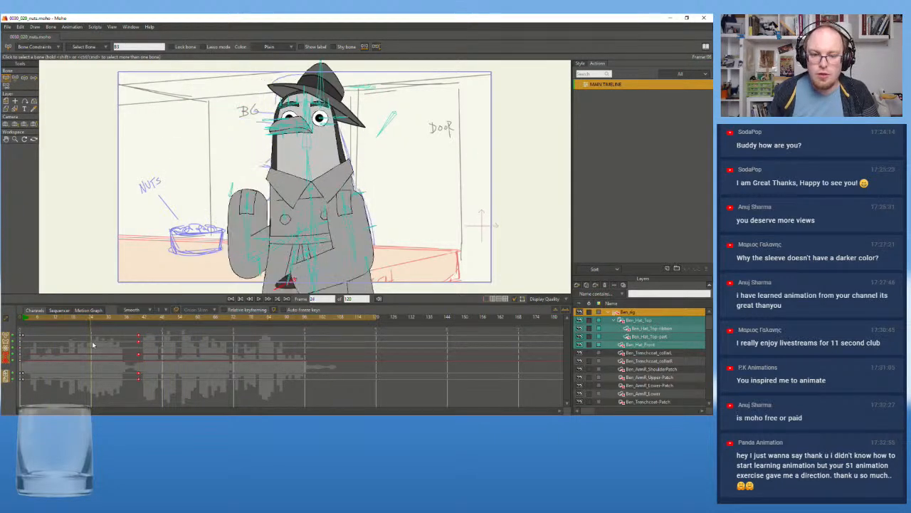
click(18, 342)
click(165, 347)
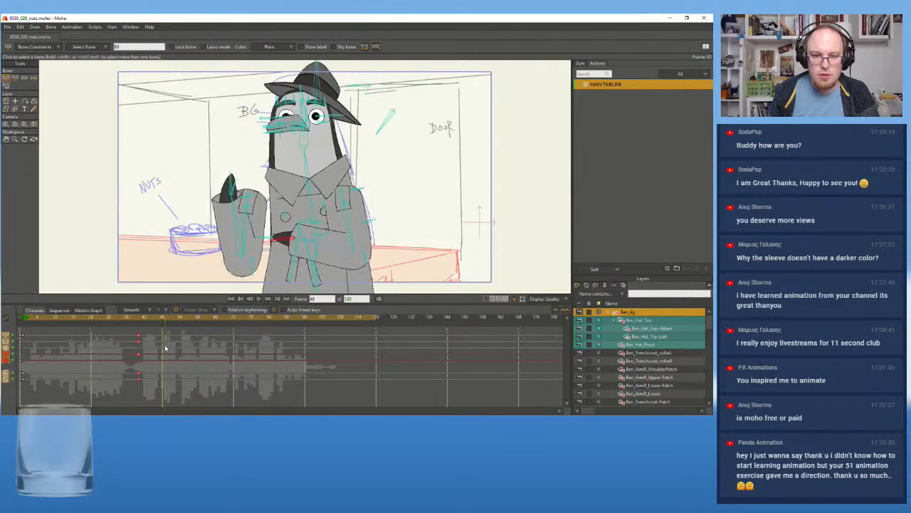
mouse_move(230, 349)
mouse_down()
mouse_move(391, 353)
mouse_move(9, 349)
mouse_move(235, 367)
mouse_up()
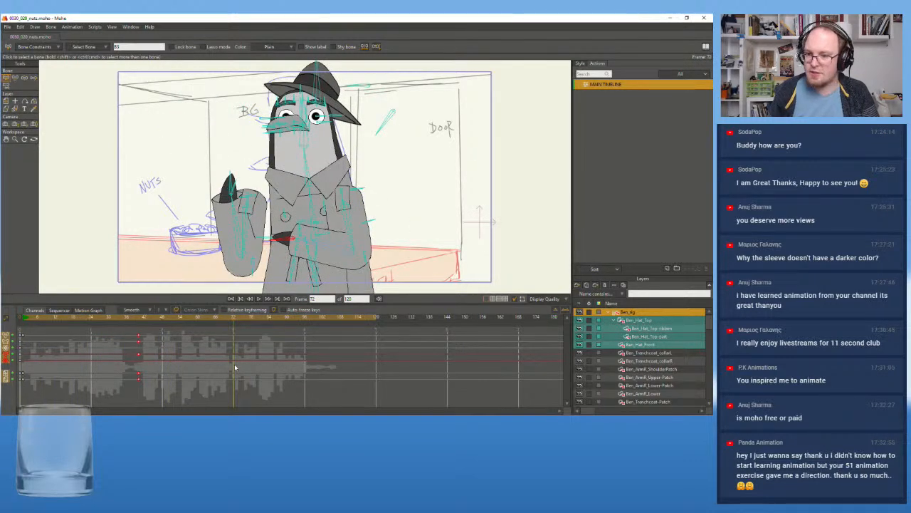
drag(235, 368, 73, 358)
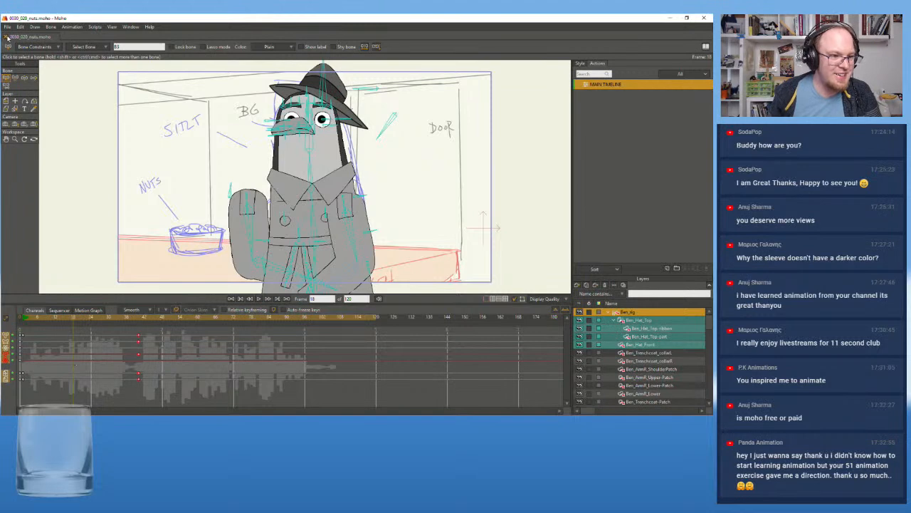
Try to delete the referenced Ben_rig layer from the shot
click(673, 353)
right_click(627, 314)
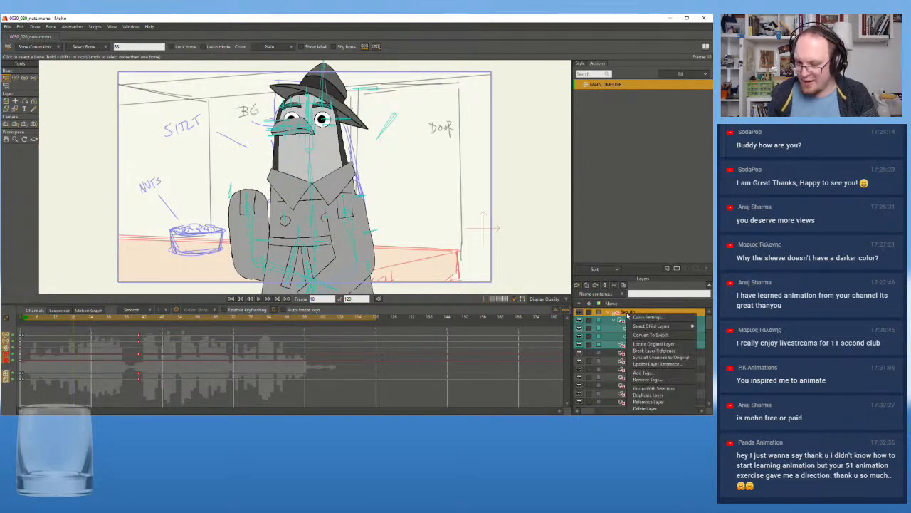
click(663, 410)
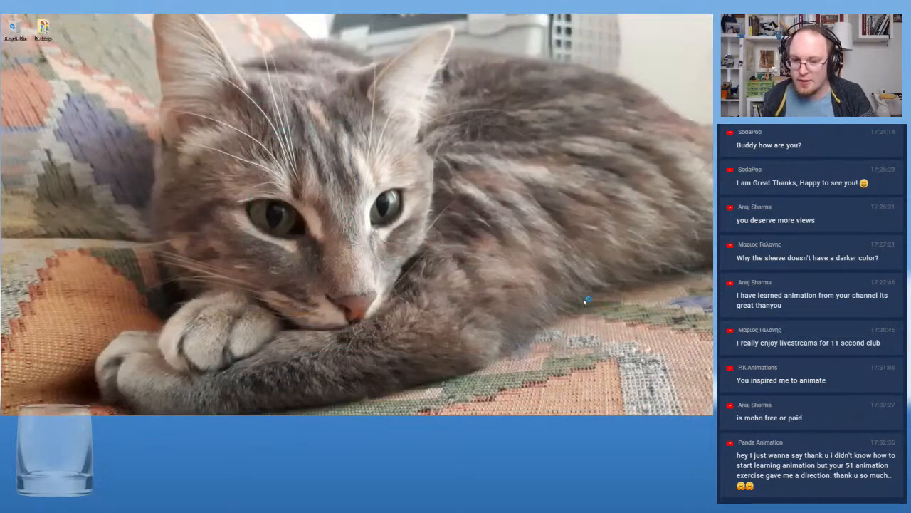
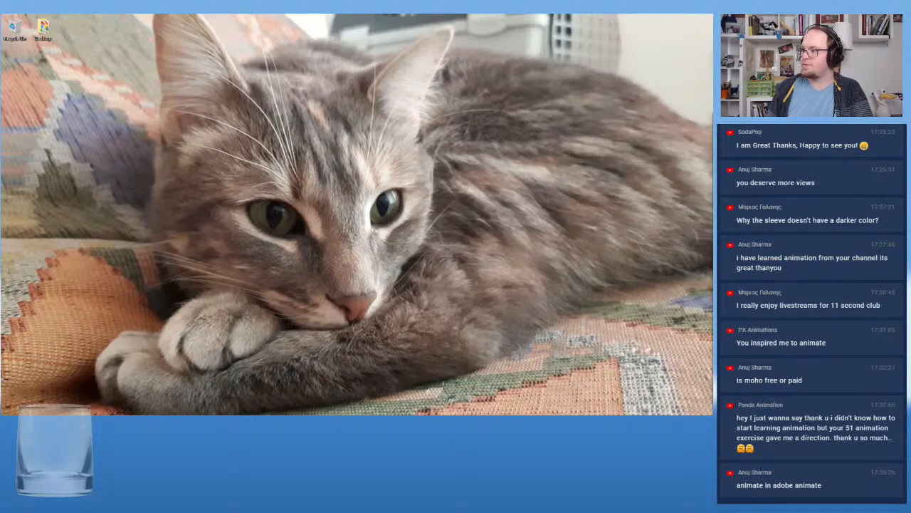
Bring the relaunched Moho window onto the main screen and maximize it
drag(712, 135, 191, 56)
click(640, 63)
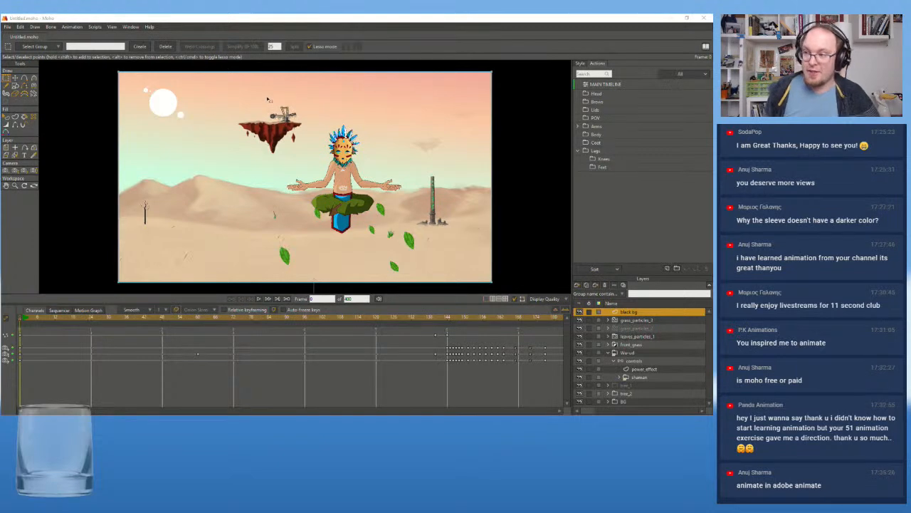
Look through all the preference categories, from General to Appearance, for a setting that controls the document loaded at launch
click(7, 26)
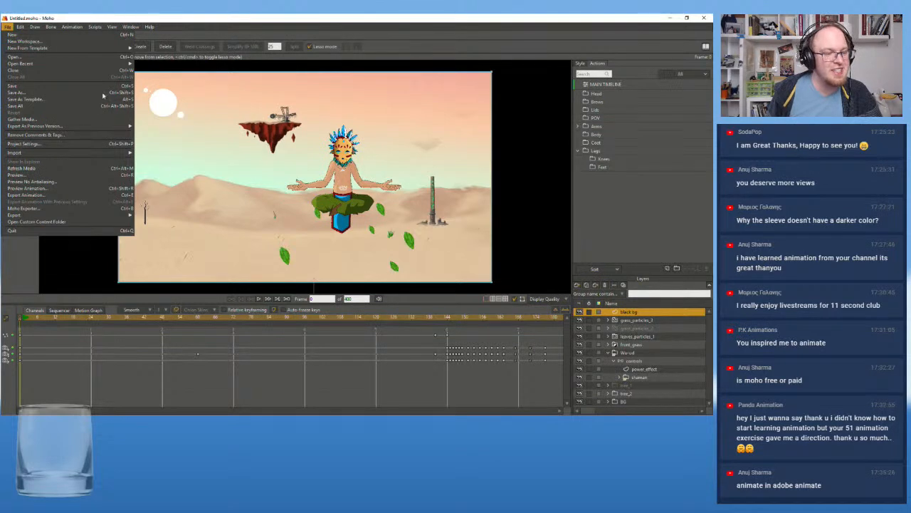
mouse_move(61, 153)
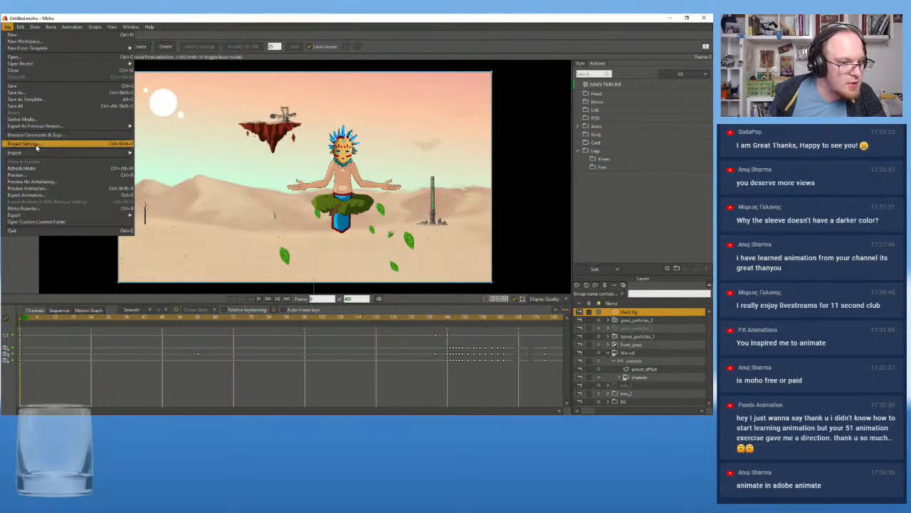
mouse_move(20, 27)
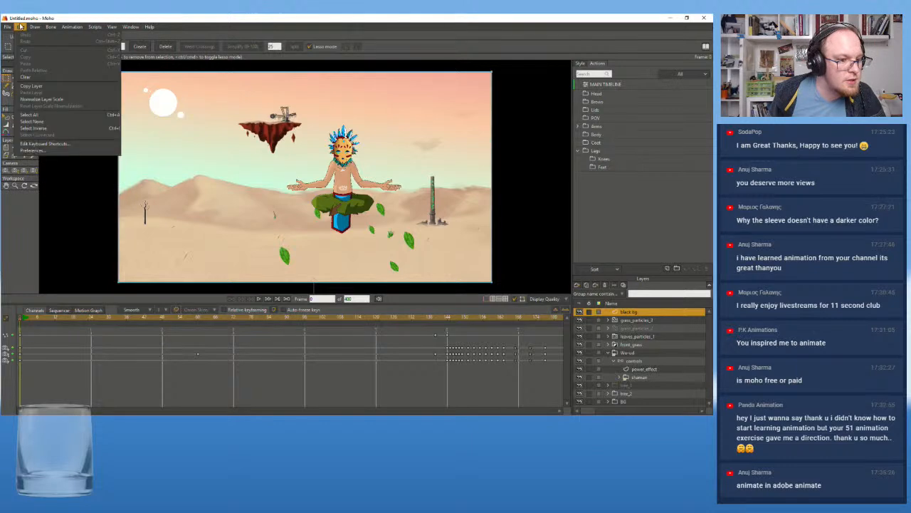
click(52, 153)
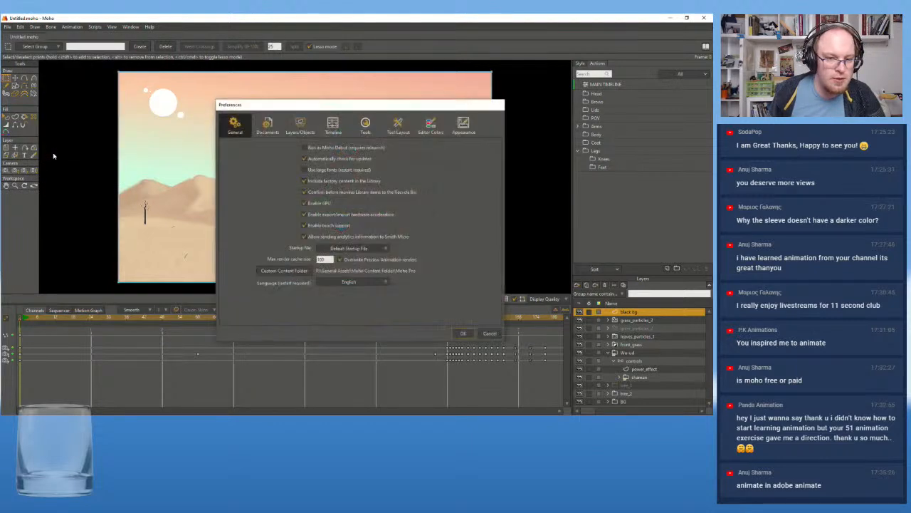
click(267, 125)
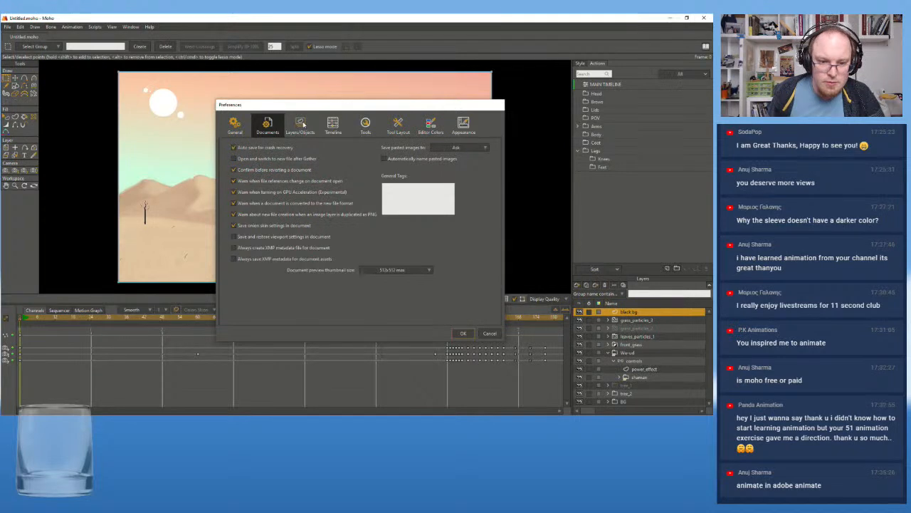
click(302, 125)
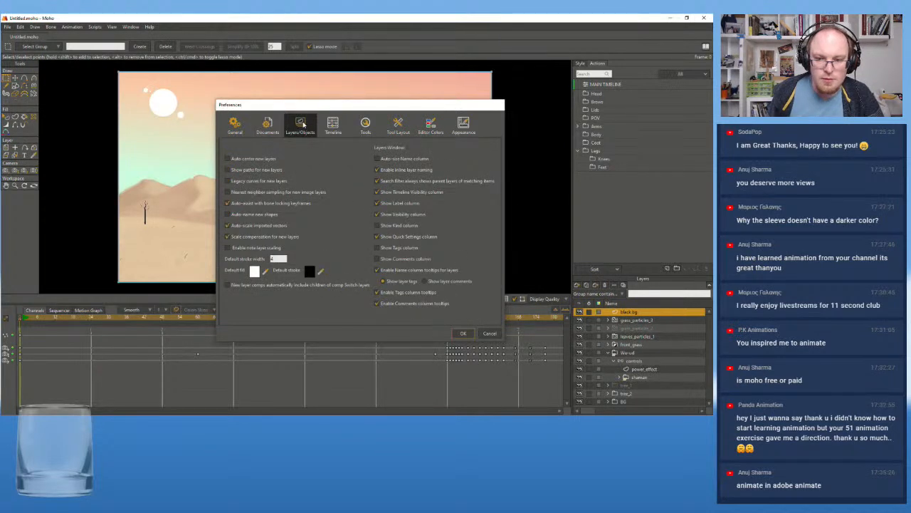
click(332, 124)
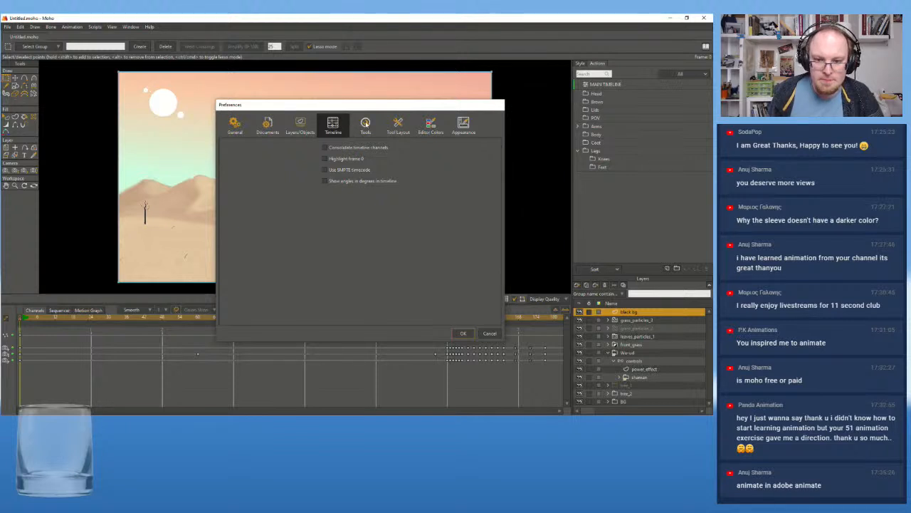
click(365, 123)
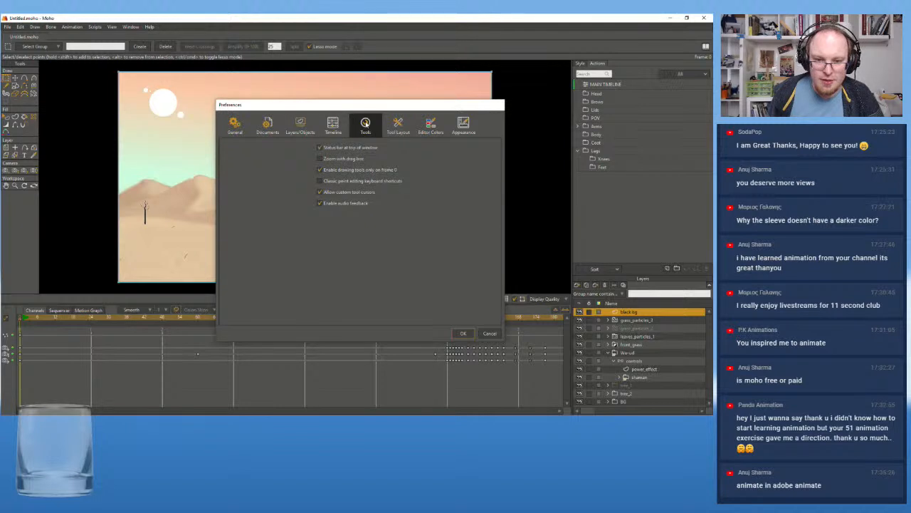
click(399, 125)
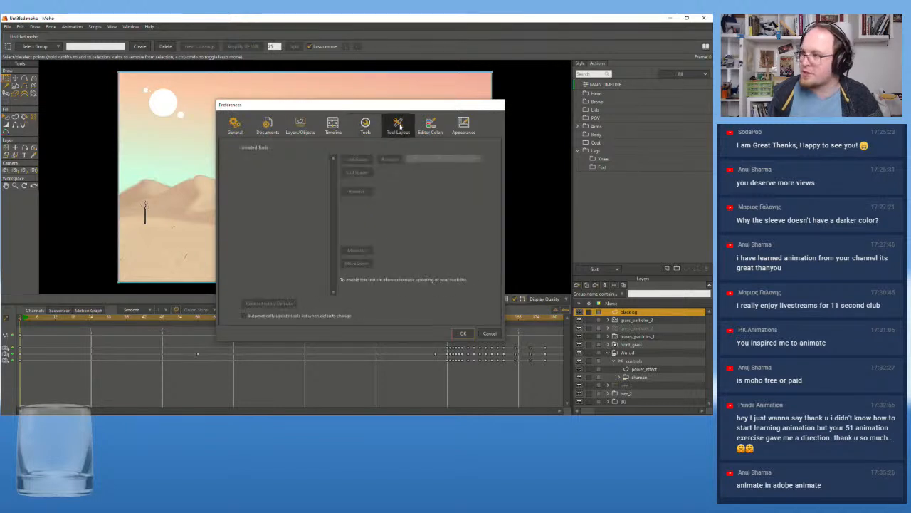
click(463, 124)
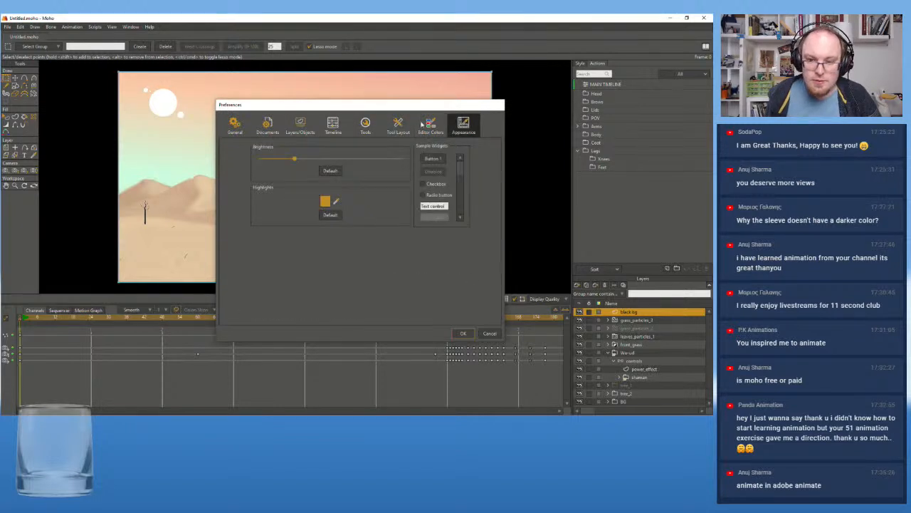
click(367, 124)
click(397, 123)
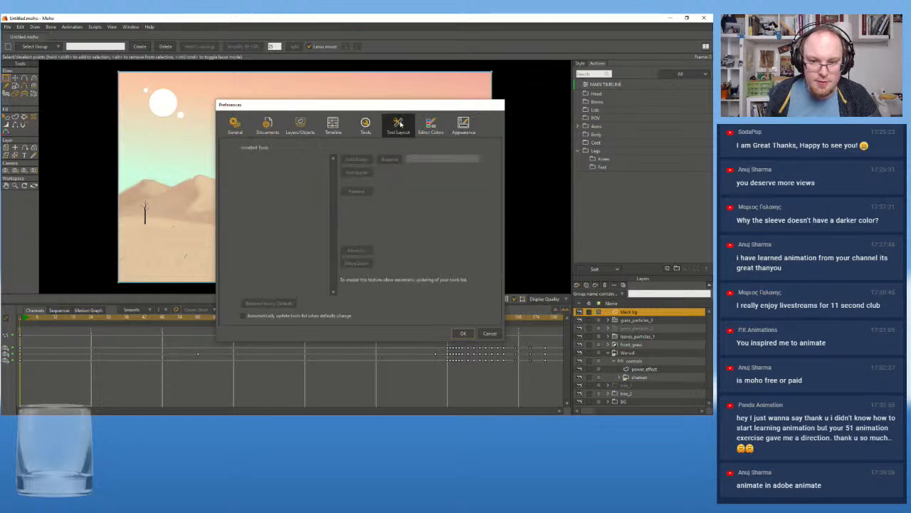
click(339, 125)
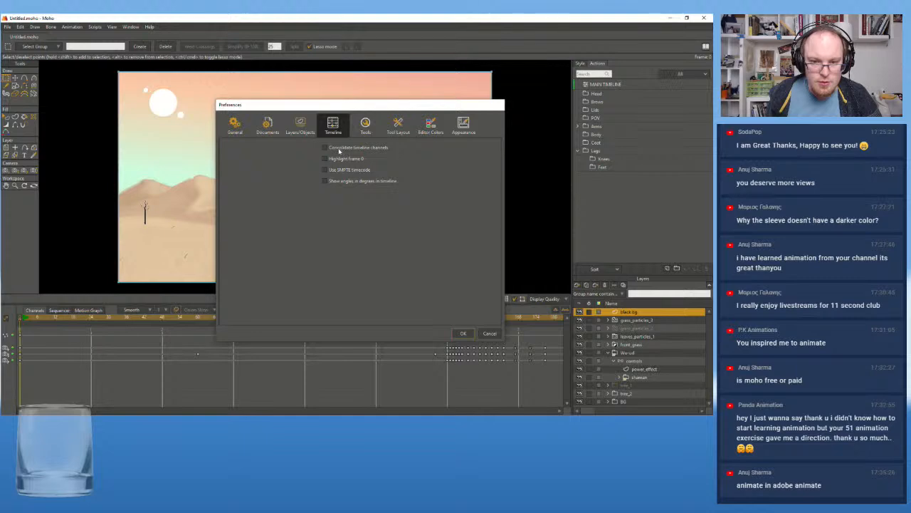
click(299, 124)
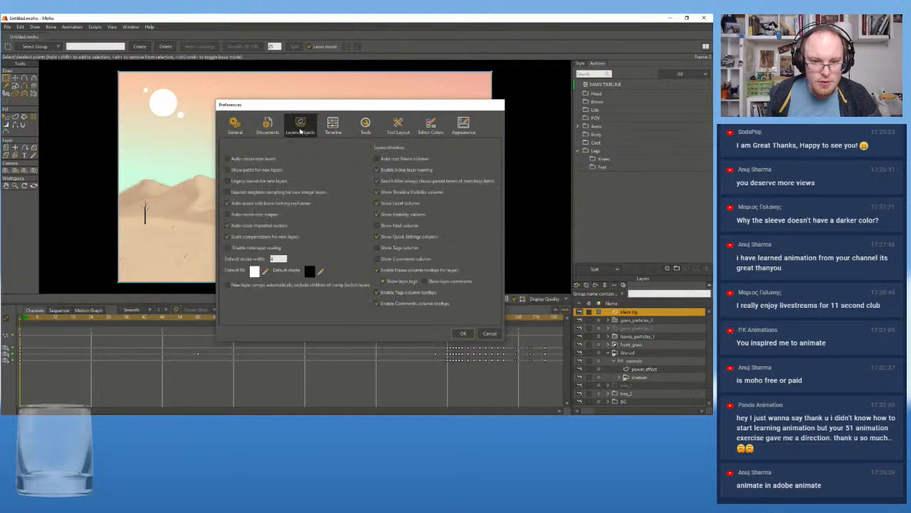
click(235, 124)
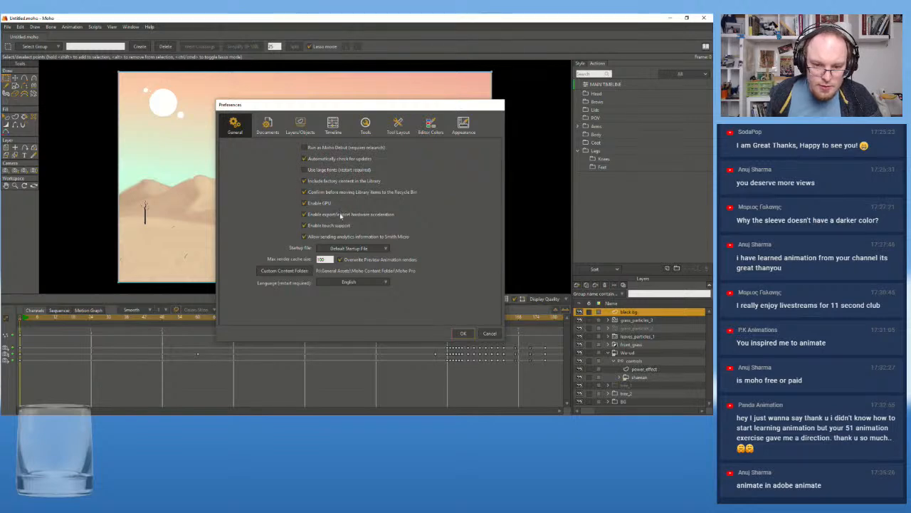
click(268, 127)
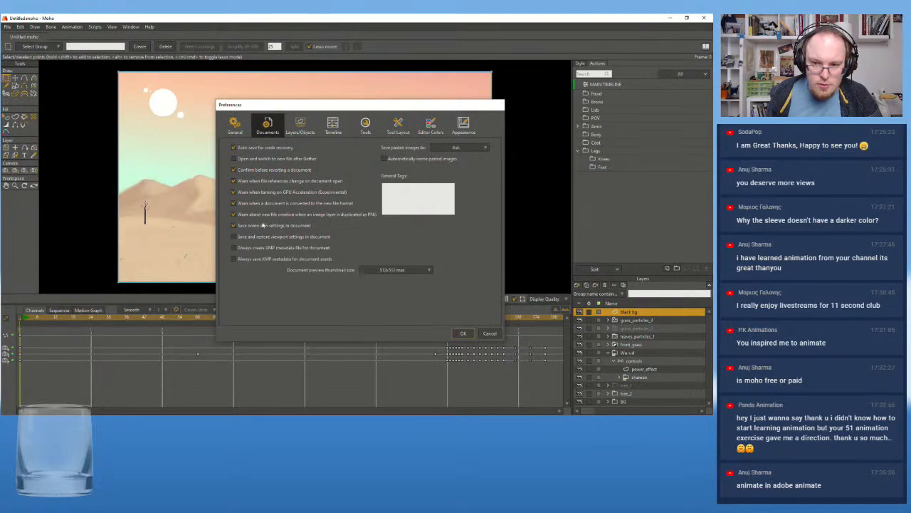
click(300, 125)
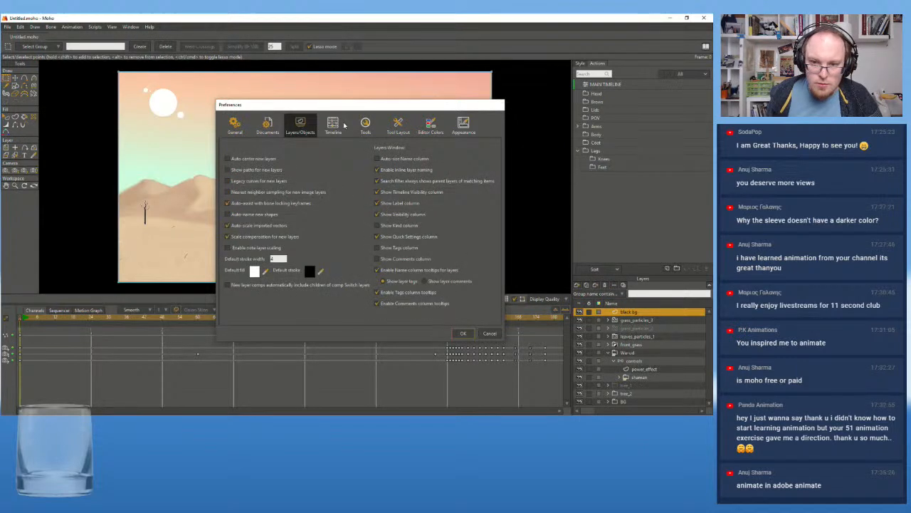
click(344, 125)
click(366, 125)
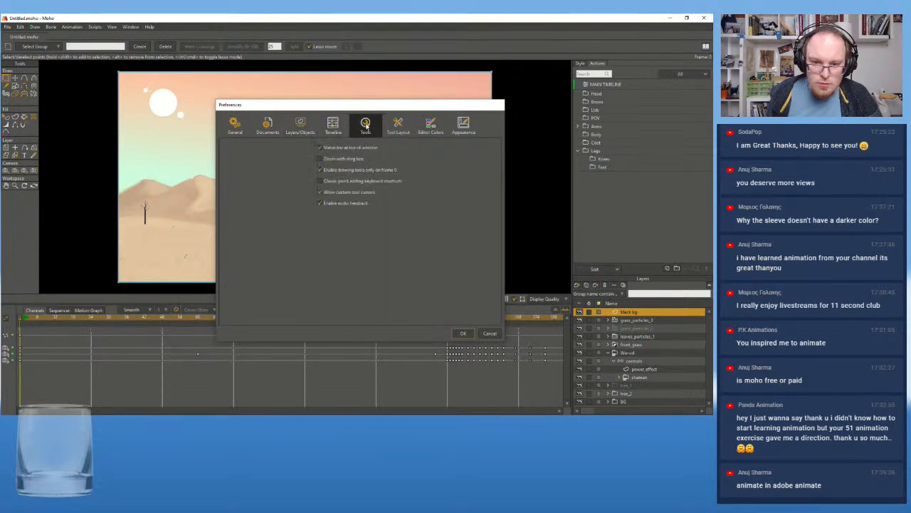
click(395, 125)
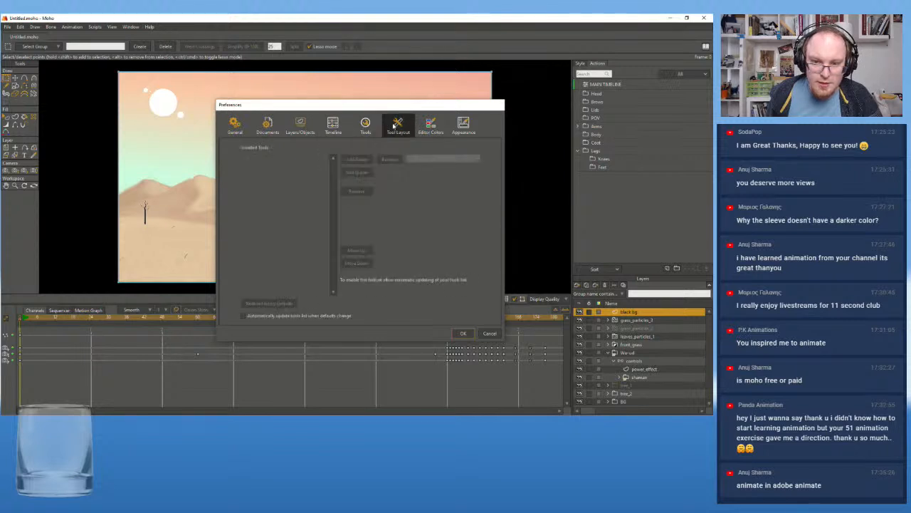
click(430, 125)
click(462, 124)
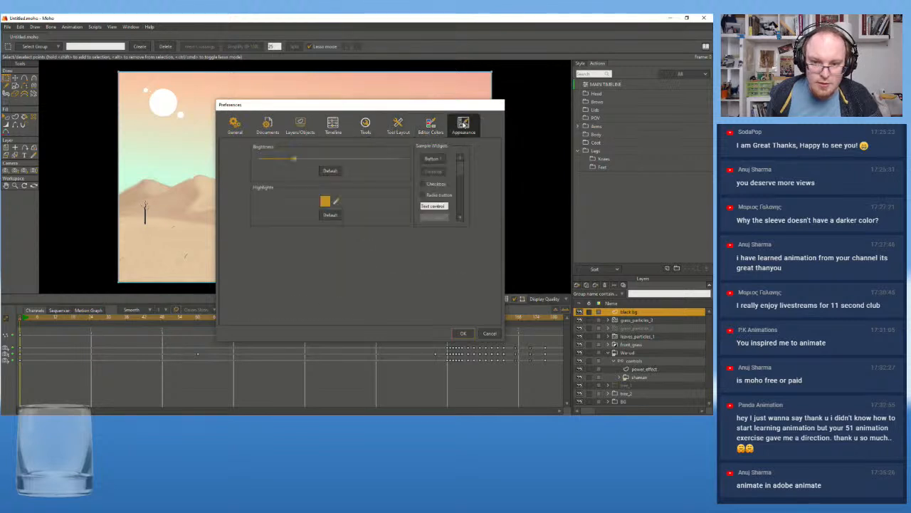
Set the startup file in the general preferences to No Document and apply the change
click(235, 126)
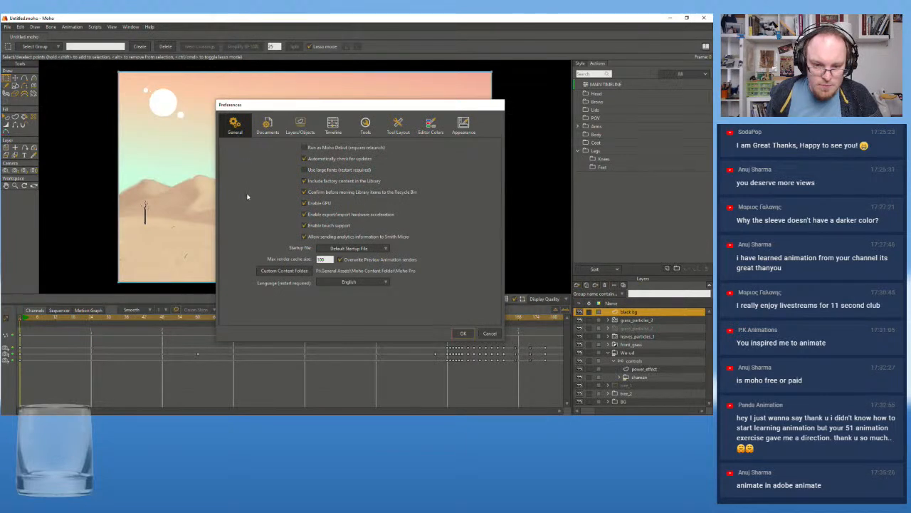
click(365, 249)
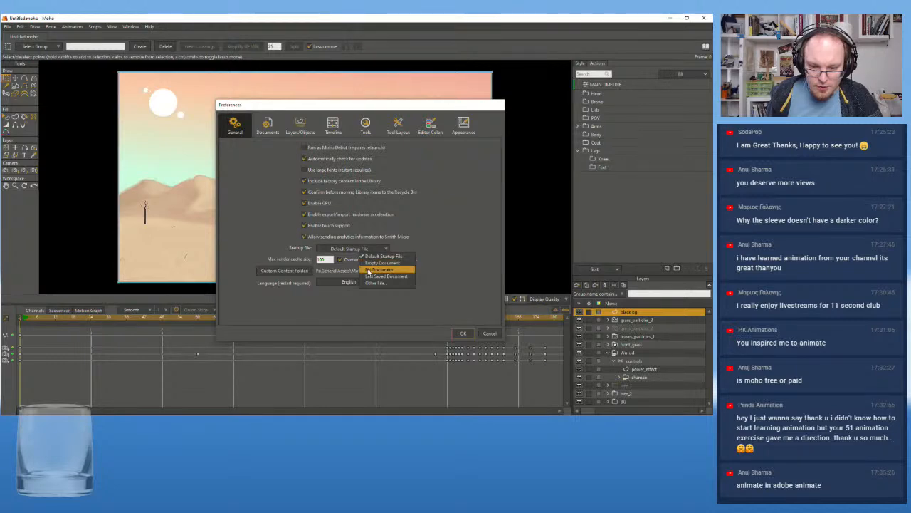
click(368, 271)
click(463, 335)
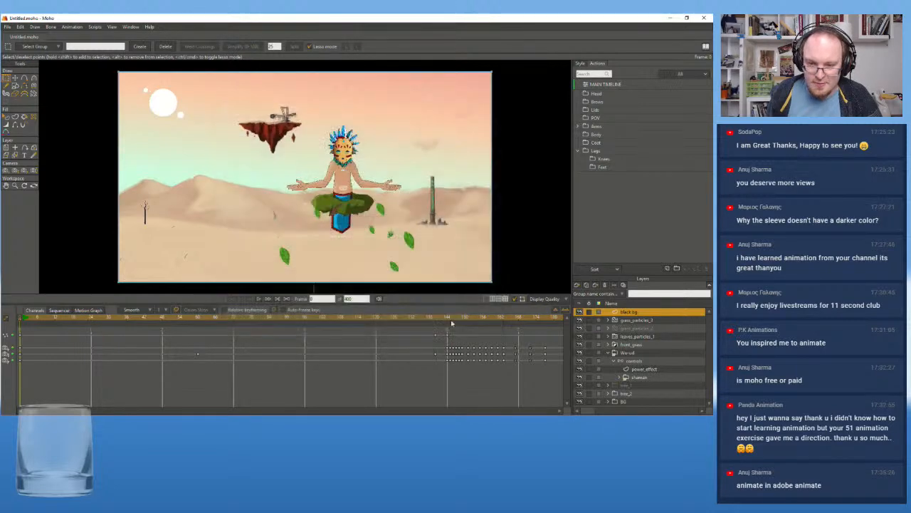
Close and relaunch Moho, and maximize its window on the main screen
click(6, 28)
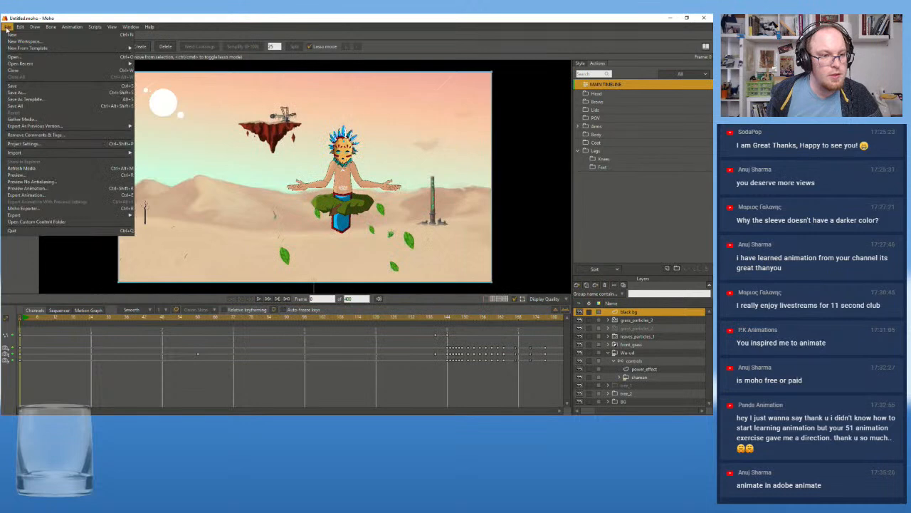
click(704, 18)
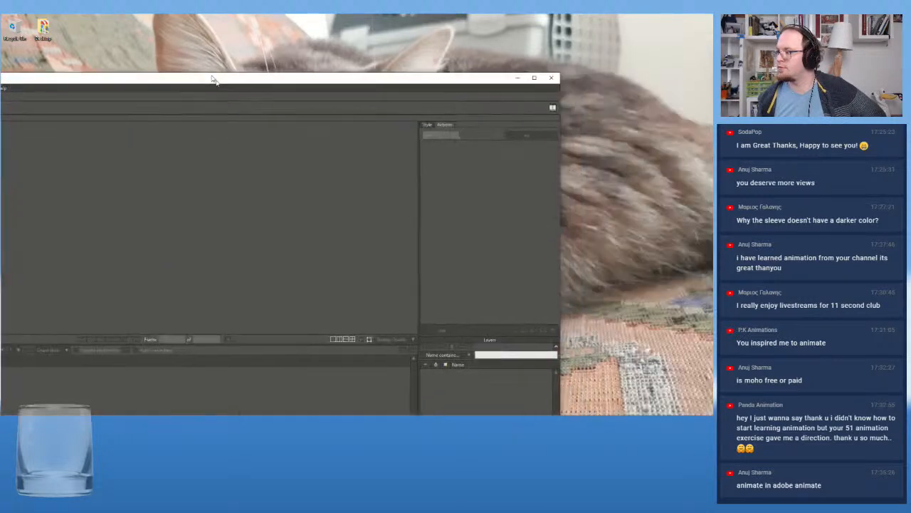
click(502, 43)
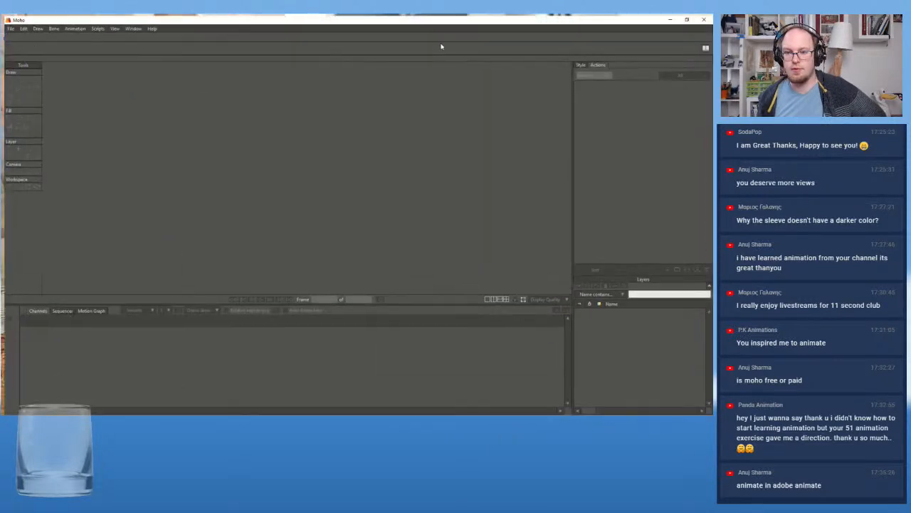
Create a new document and set its project dimensions to 4K Ultra HD (3840x2160)
click(8, 26)
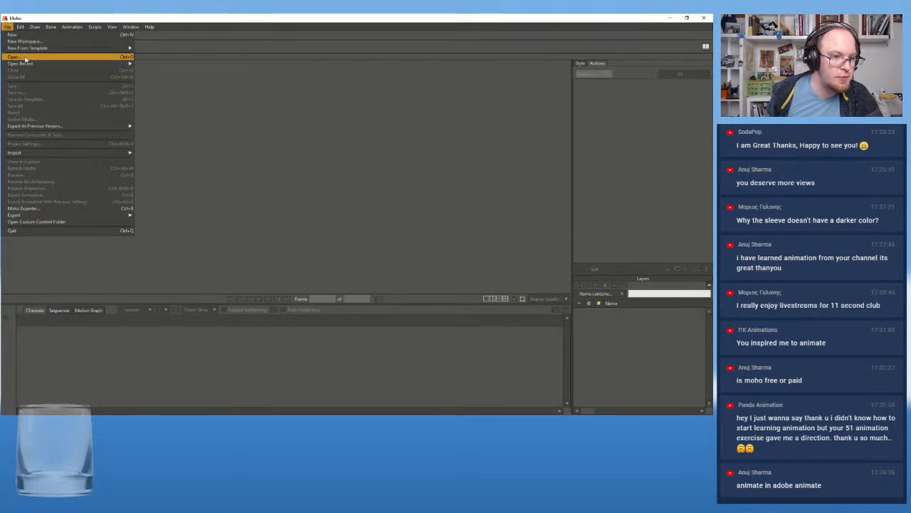
click(36, 35)
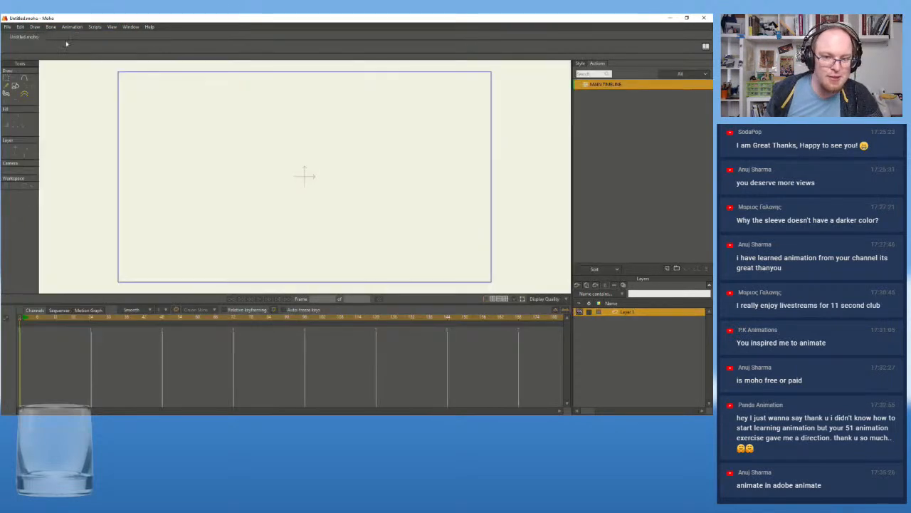
click(23, 28)
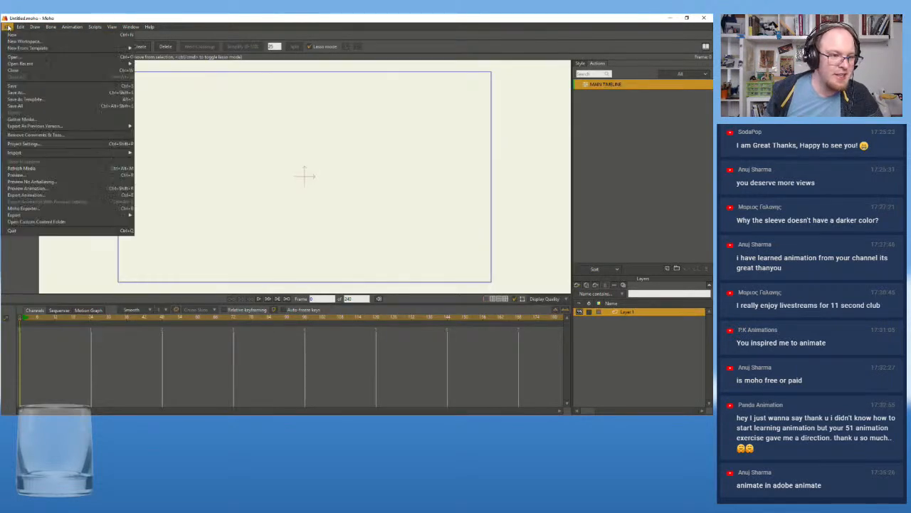
click(31, 148)
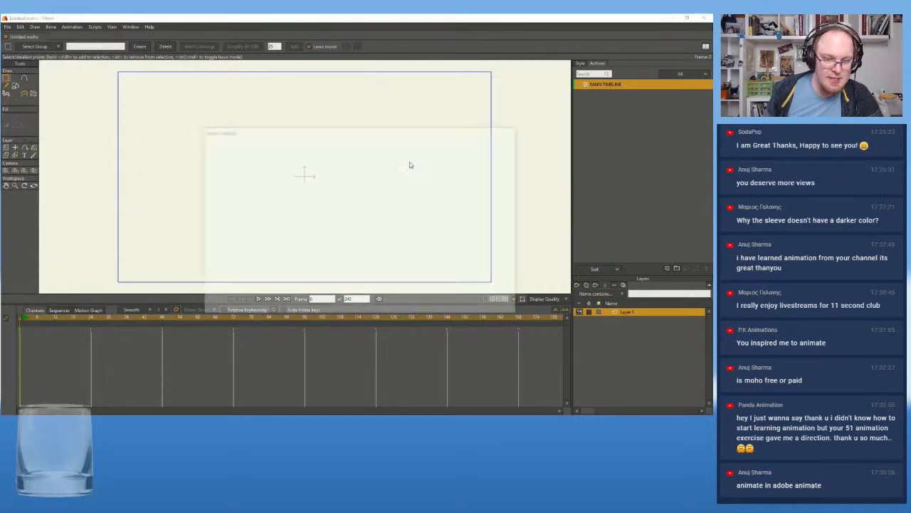
click(253, 154)
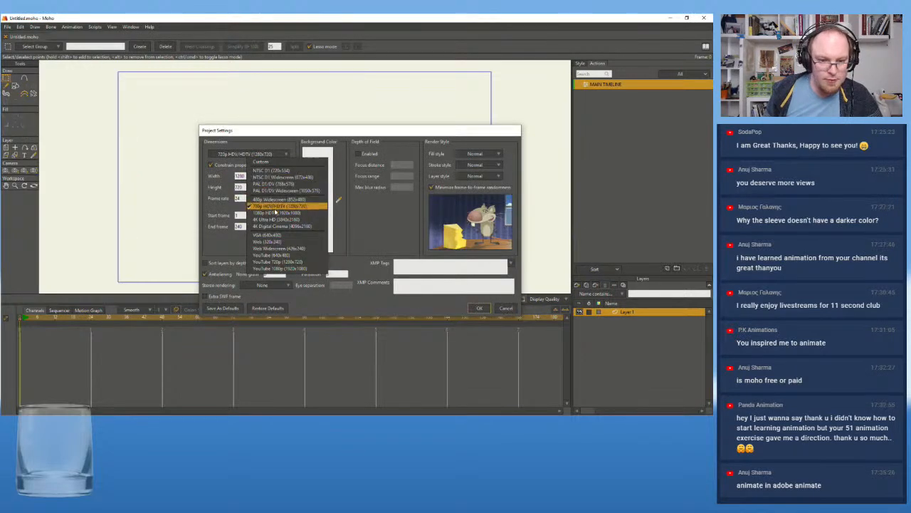
click(278, 219)
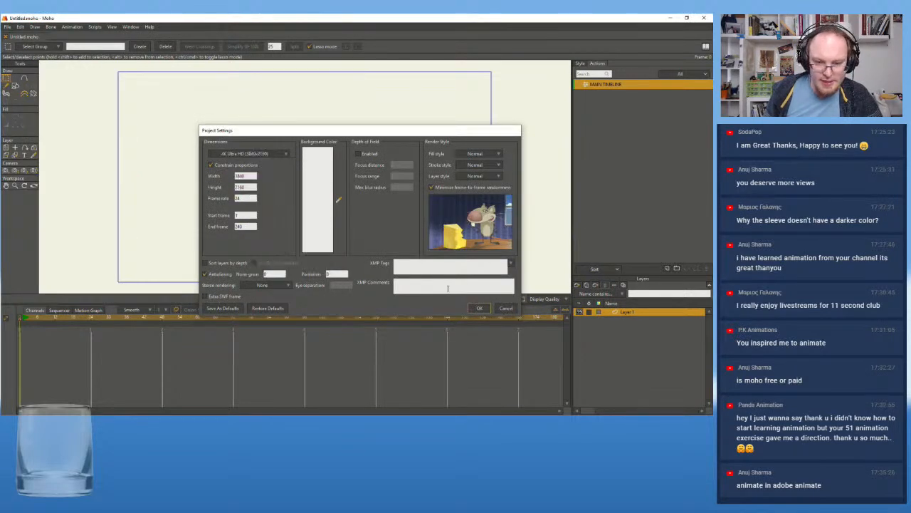
click(479, 308)
Import the 0030_020_english.wav audio and the Layer 2 storyboard sketch from the 0030_020_nuts document, leaving out its Ben_rig layer
click(8, 28)
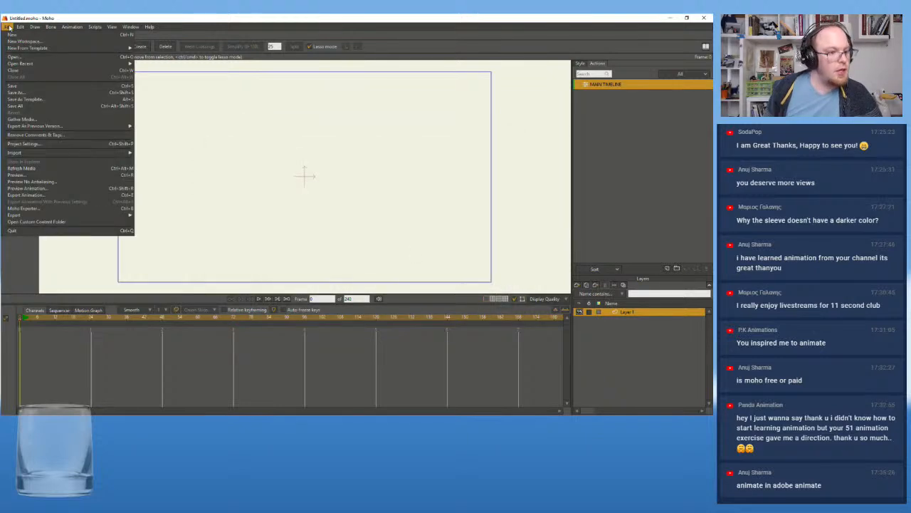
mouse_move(29, 65)
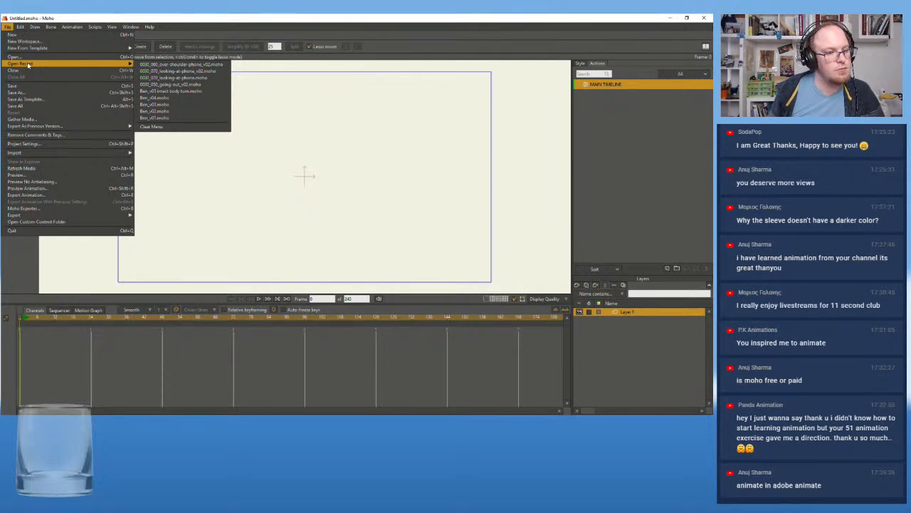
mouse_move(86, 154)
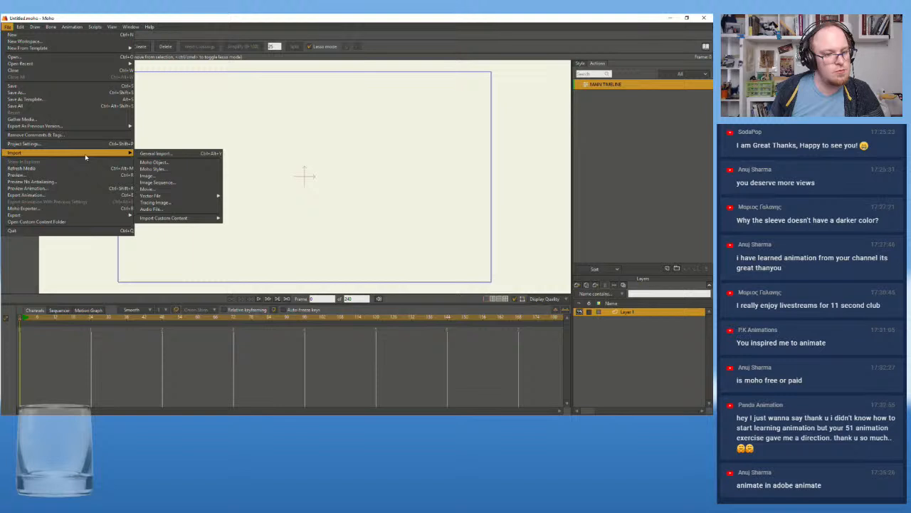
click(198, 153)
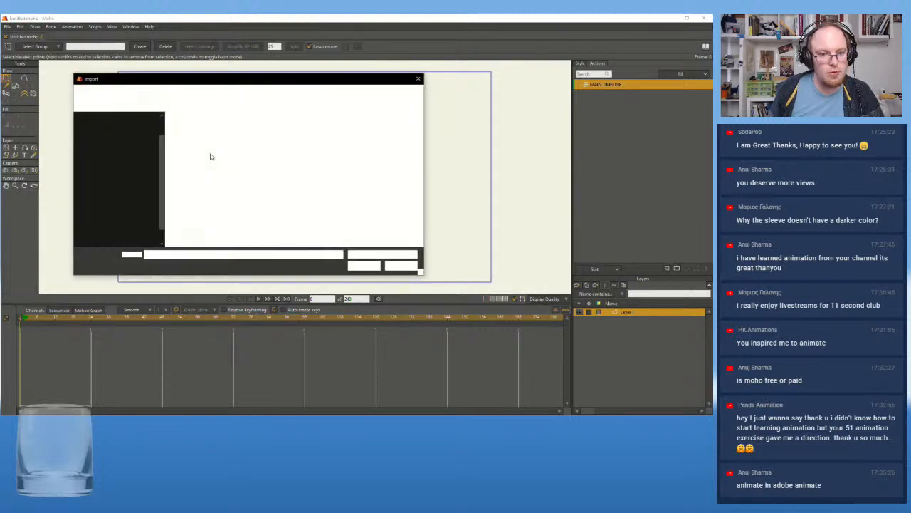
click(201, 142)
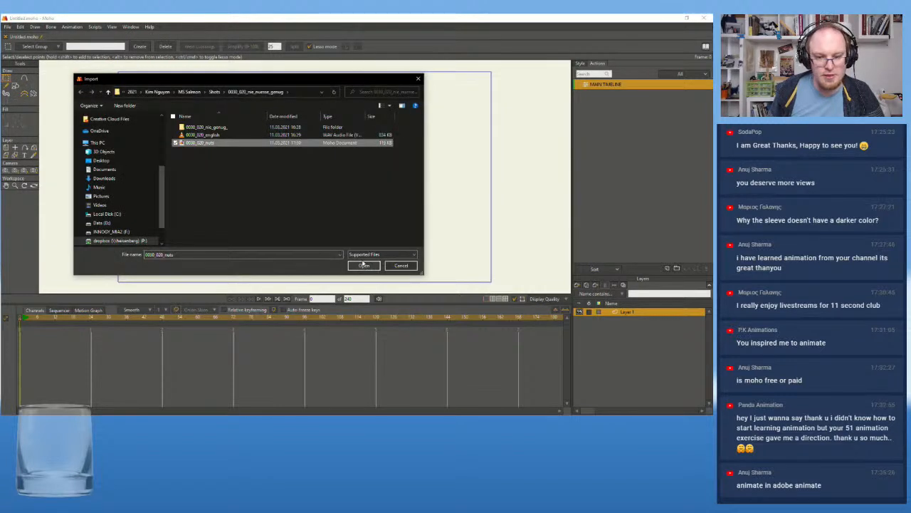
click(364, 268)
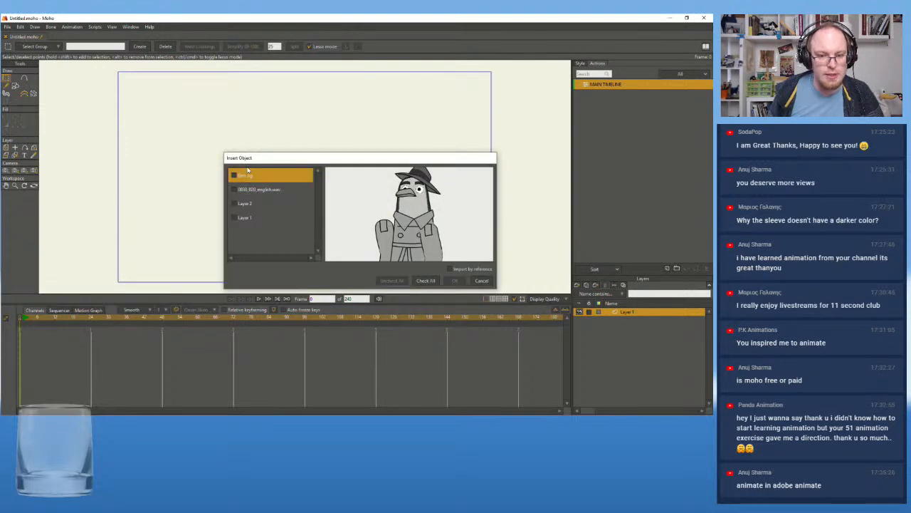
click(234, 189)
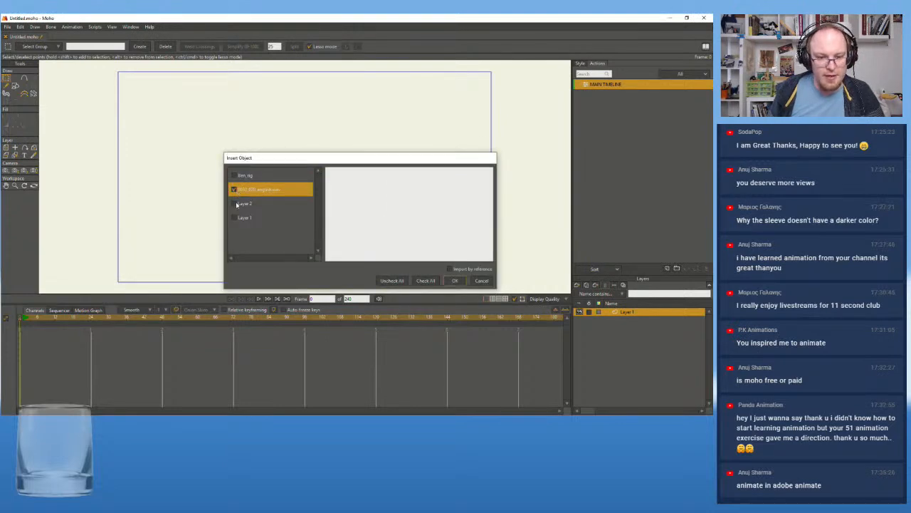
click(256, 206)
click(252, 219)
click(252, 207)
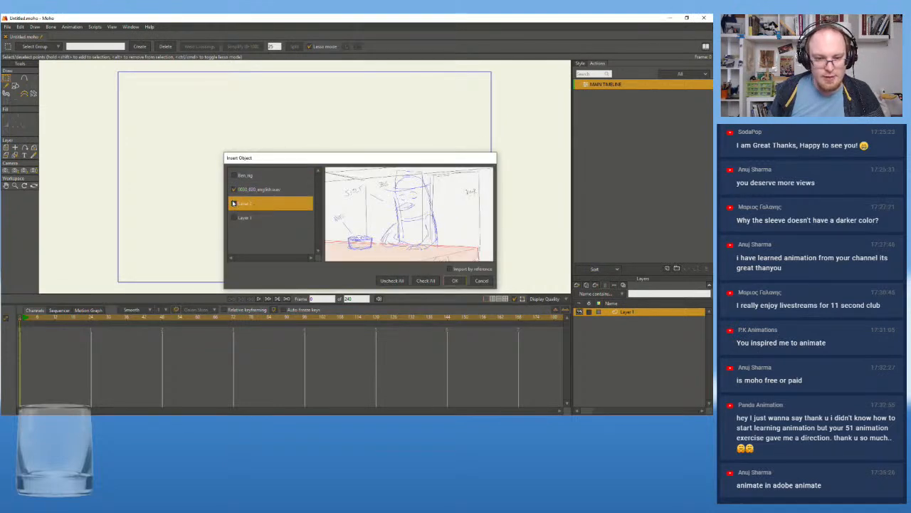
click(234, 205)
click(455, 280)
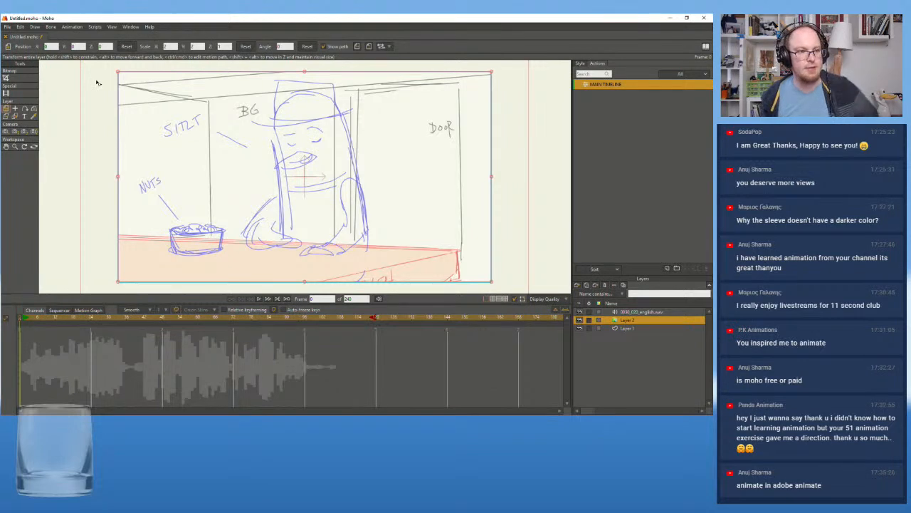
Save the document as 0030_020_nuts v2 in the 0030_020 shot folder
key(ctrl+s)
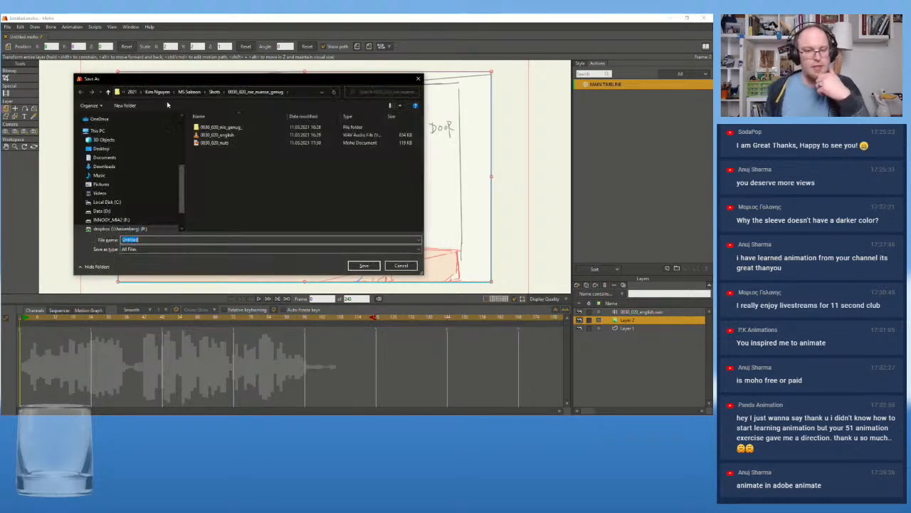
click(222, 144)
double_click(141, 240)
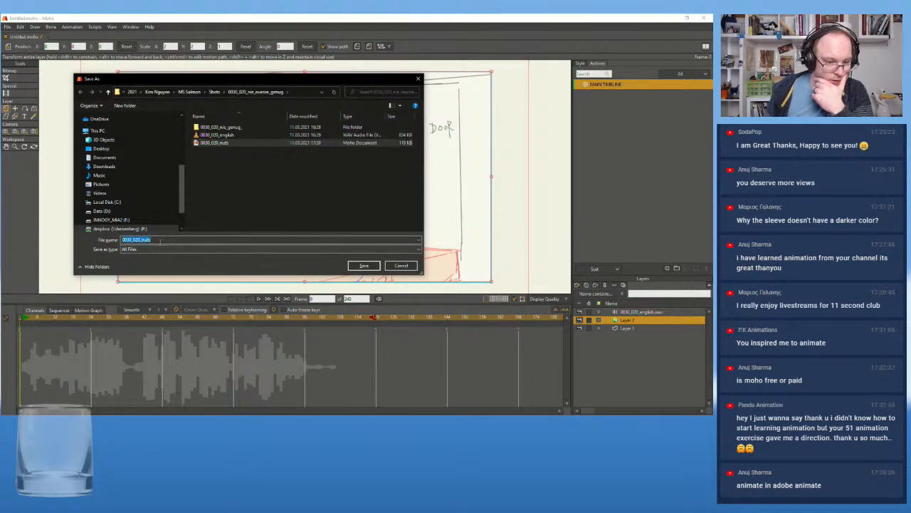
click(163, 239)
text(_)
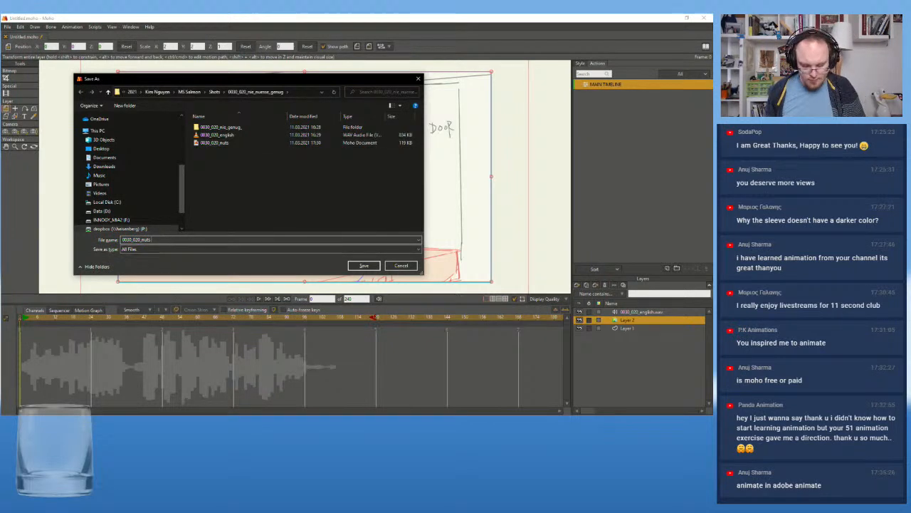
text(v2)
key(Return)
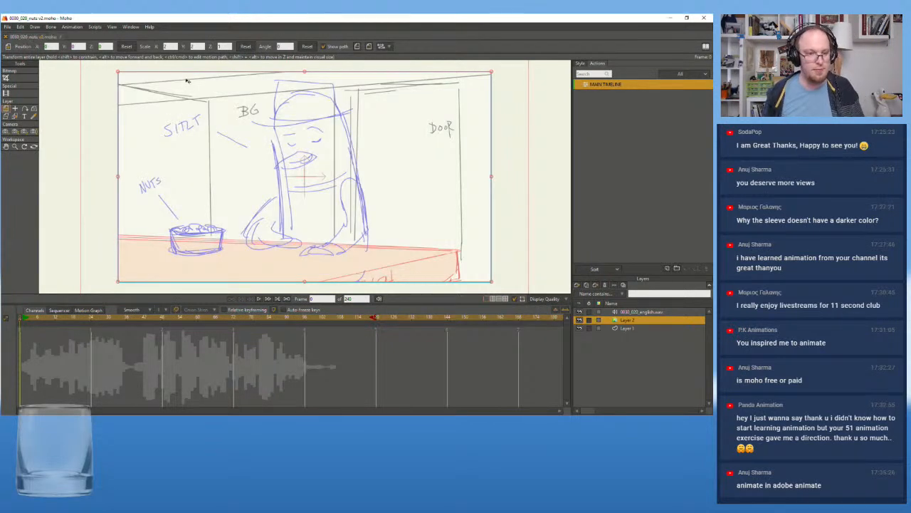
Import only the Ben_rig layer from the rig document in the project's Rigs/Ben folder, without importing by reference
click(8, 27)
mouse_move(47, 154)
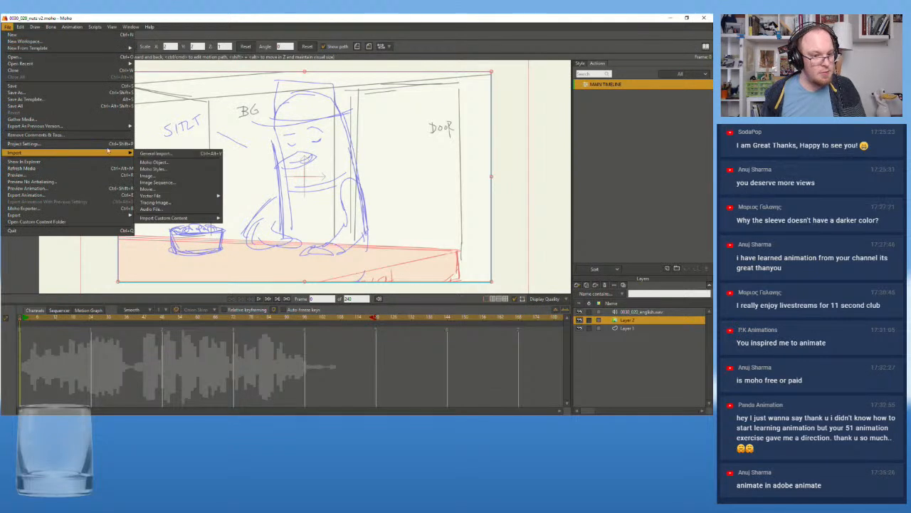
click(152, 154)
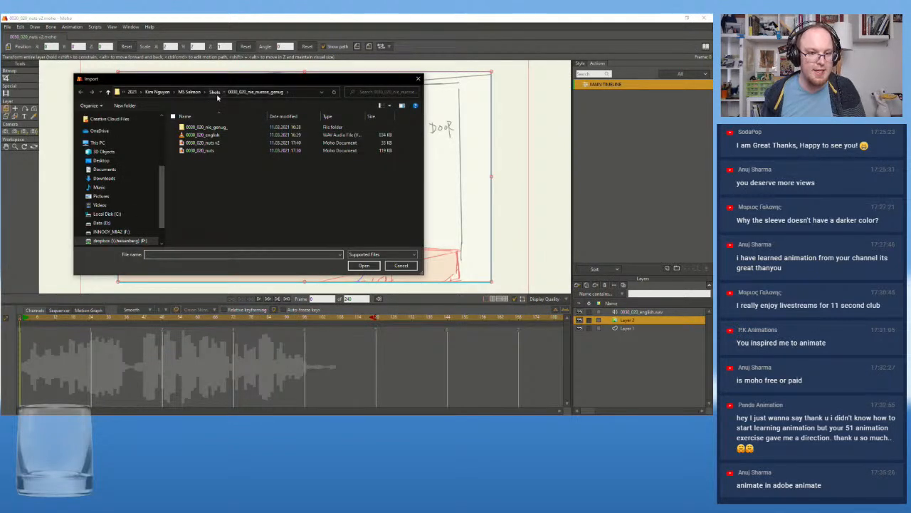
click(215, 92)
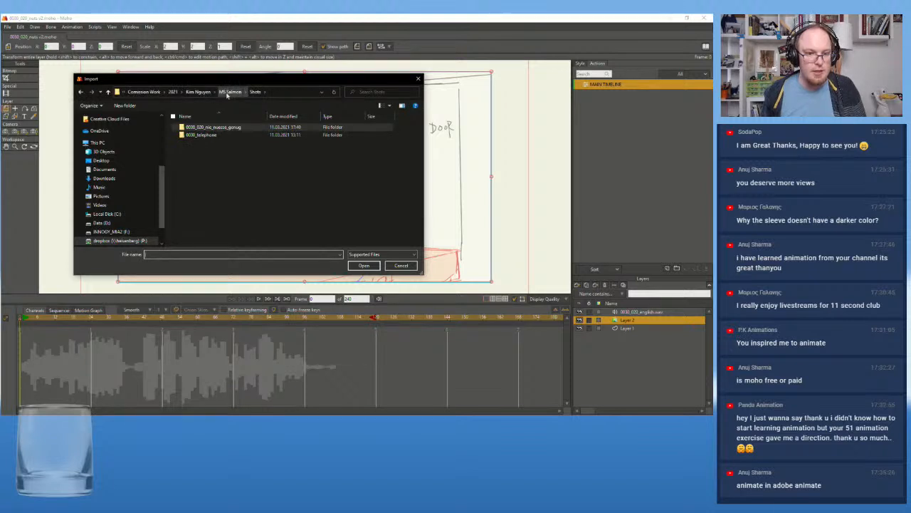
click(230, 92)
double_click(190, 135)
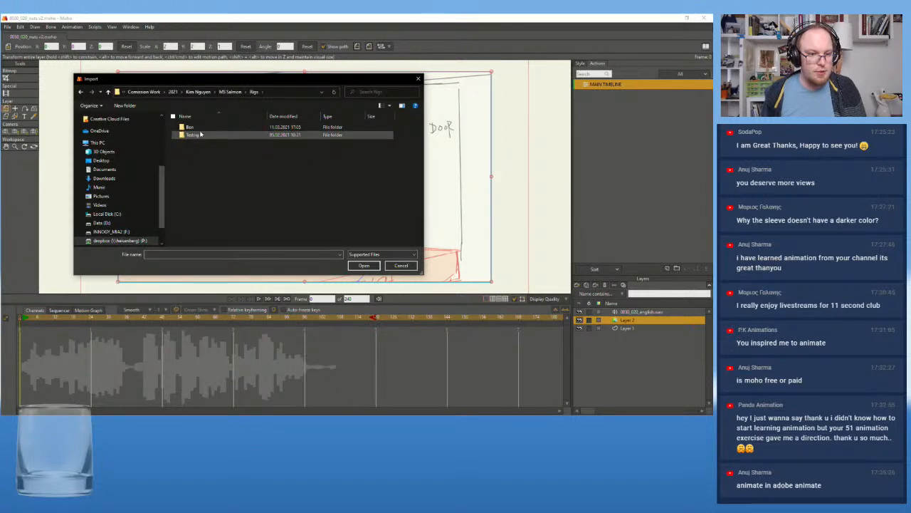
double_click(194, 126)
double_click(194, 173)
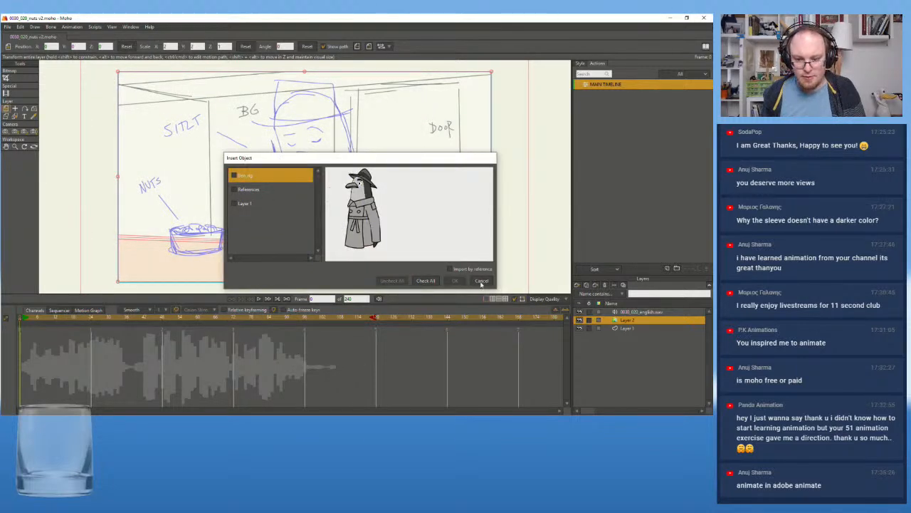
click(233, 176)
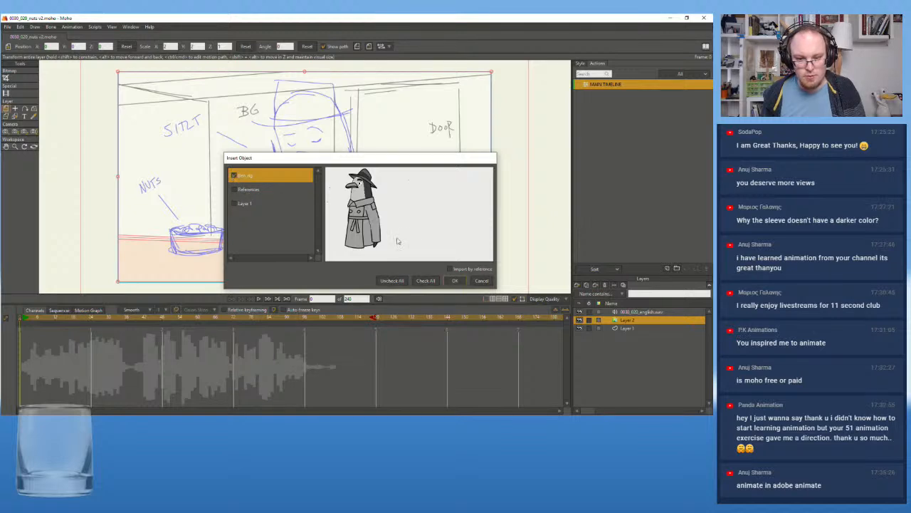
click(455, 280)
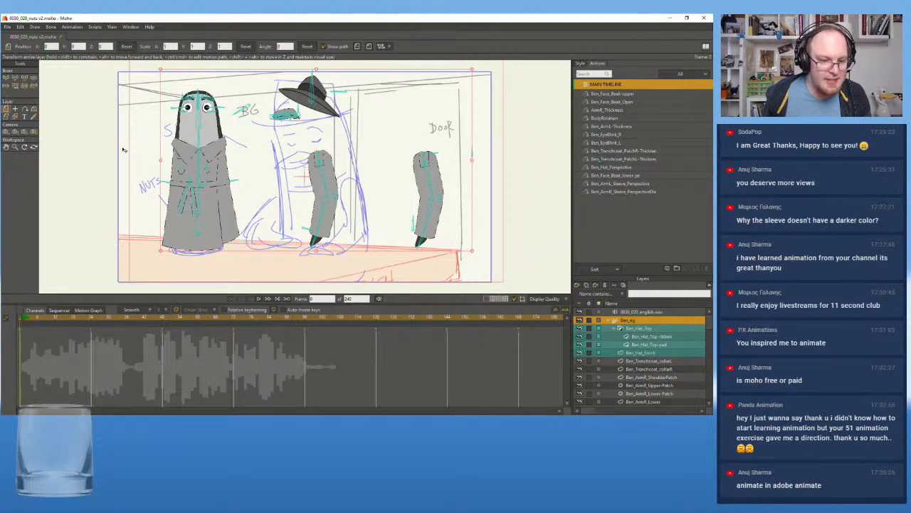
At frame 36, move the Ben_rig layer over the sketched character and scale it up to about 1.5
click(633, 313)
click(633, 321)
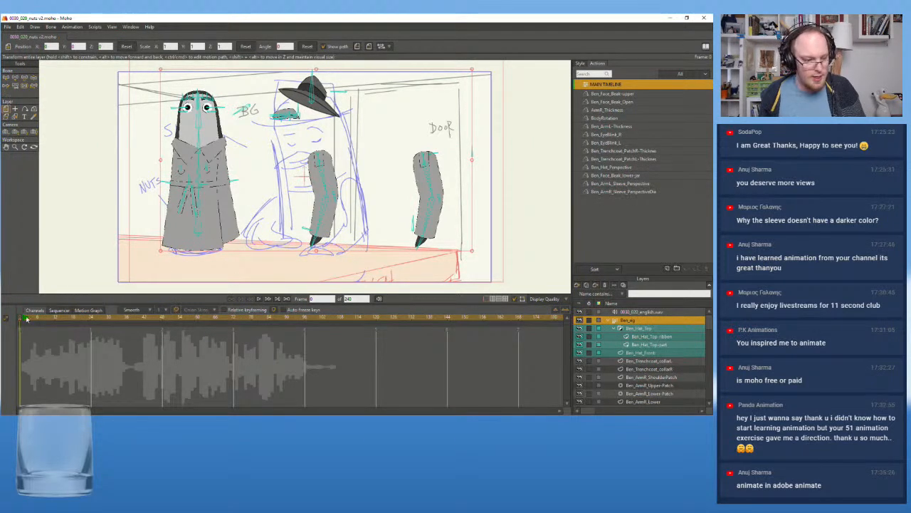
drag(86, 322, 126, 323)
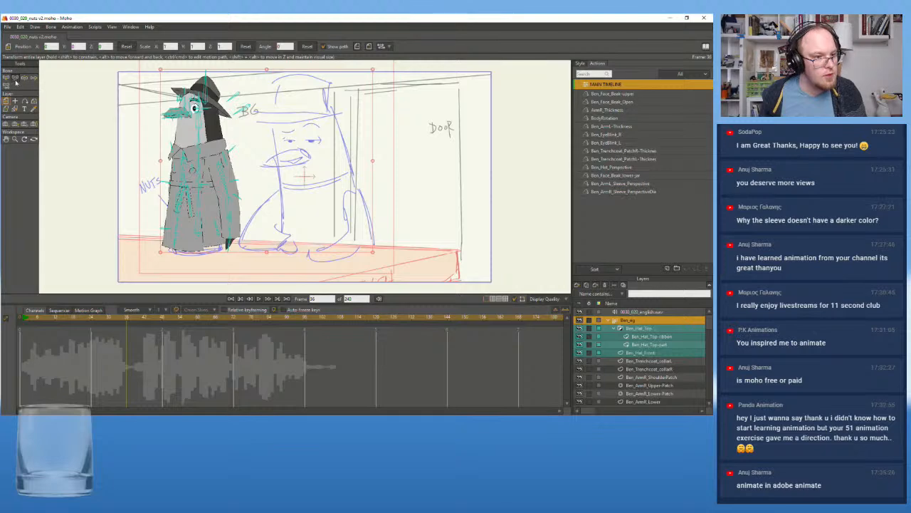
mouse_move(210, 170)
mouse_down()
mouse_move(331, 202)
mouse_move(323, 209)
mouse_up()
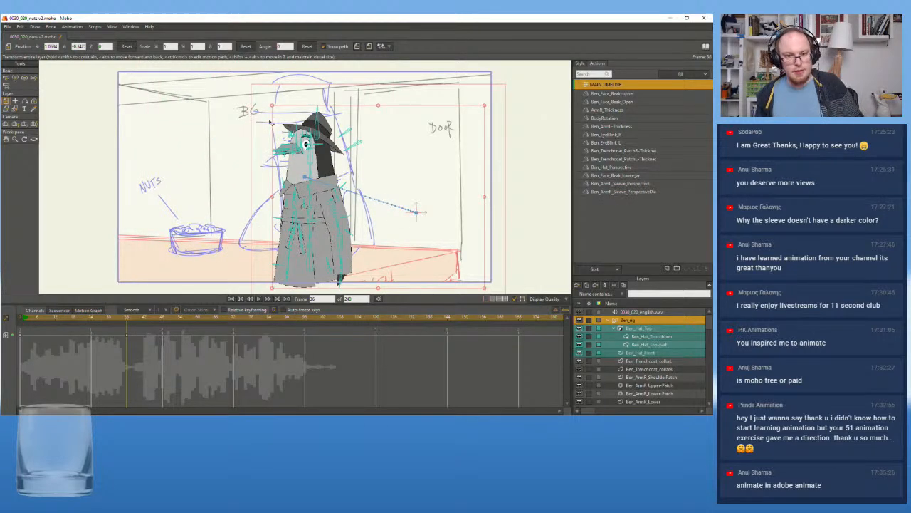
drag(341, 277, 303, 165)
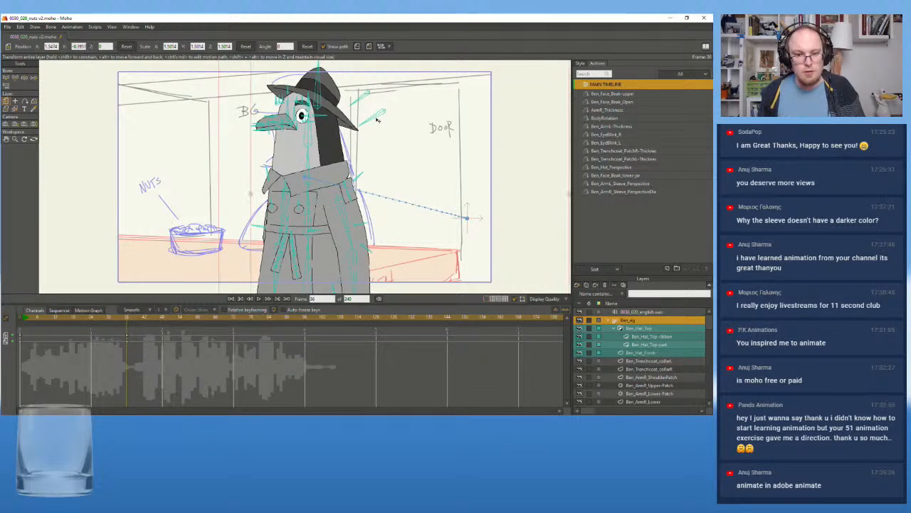
Turn Ben's body to a three-quarter view with the BodyRotation control bone, using Transform Bone, and select the control bone beside the near shoulder
click(16, 78)
drag(376, 114, 374, 124)
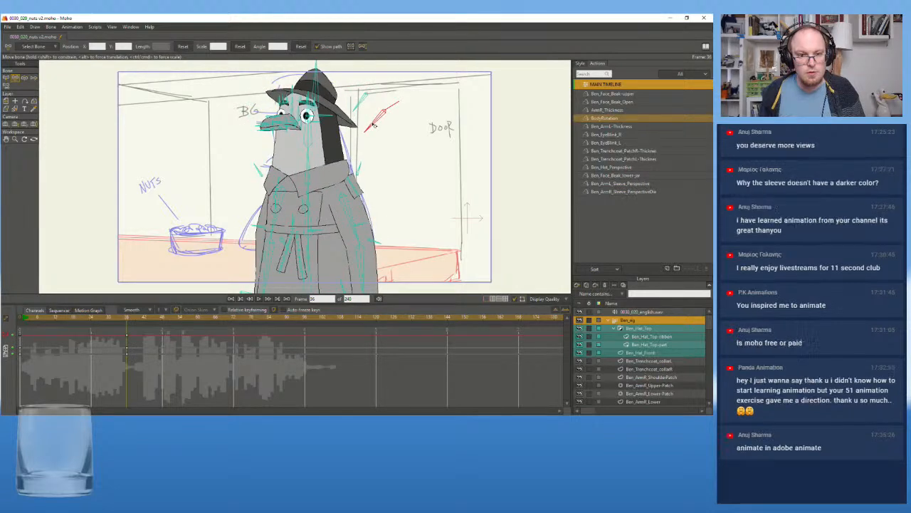
click(373, 124)
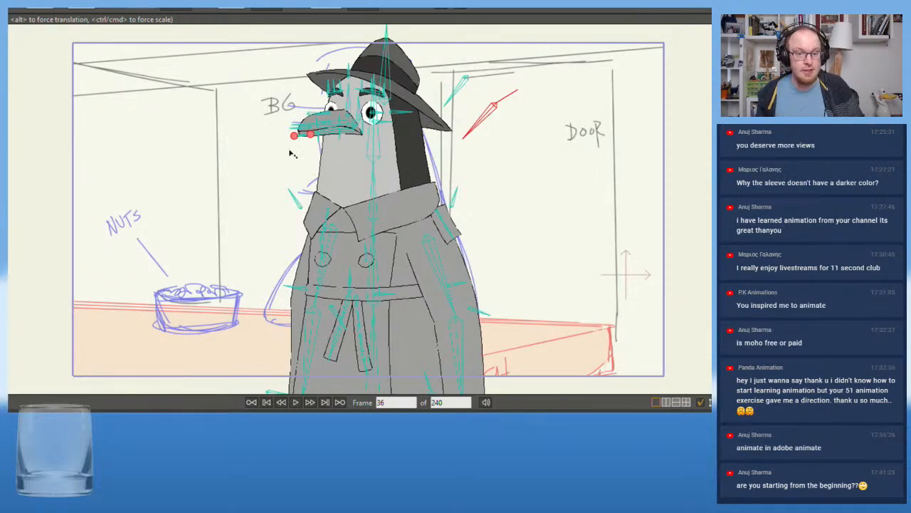
scroll(260, 167, up, 2)
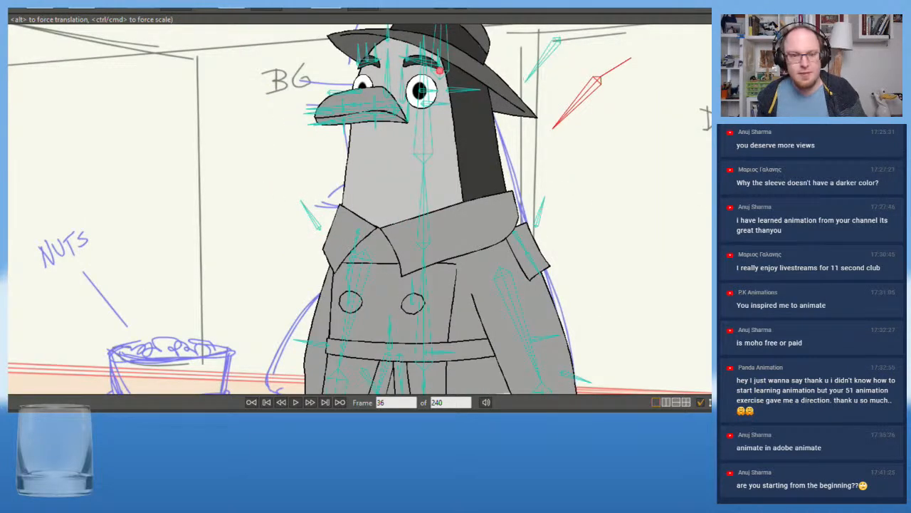
scroll(413, 251, down, 5)
scroll(411, 262, up, 2)
drag(590, 229, 563, 205)
click(528, 190)
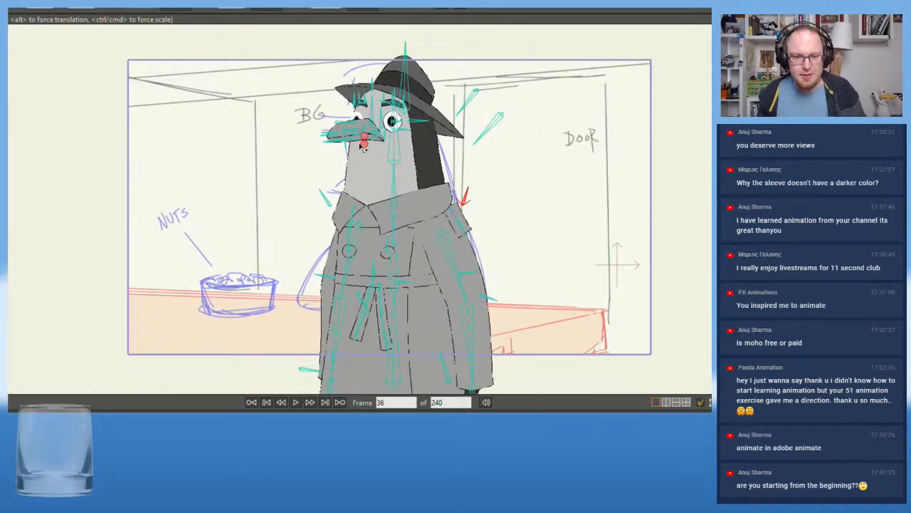
Rotate and shift Ben's chest and lower spine bones so that his upper body leans forward with the hips bent
click(396, 188)
drag(397, 192, 393, 191)
drag(395, 261, 394, 262)
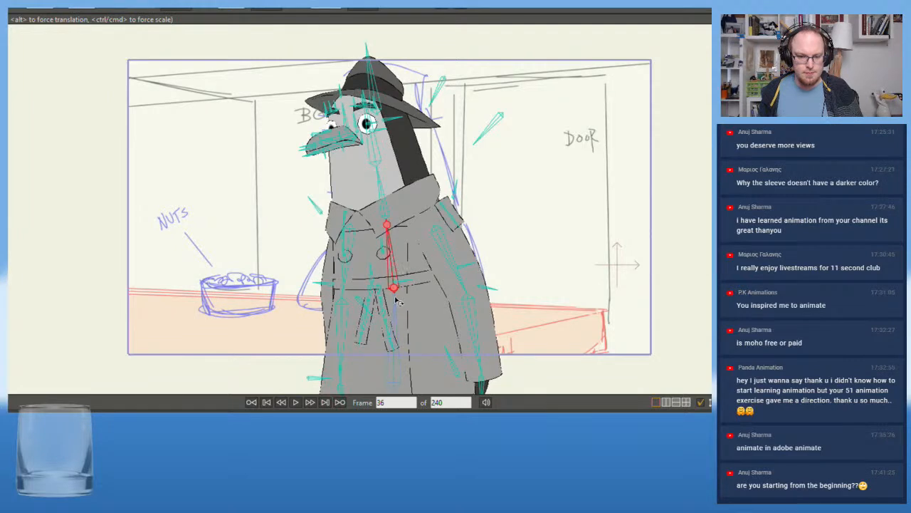
drag(397, 307, 403, 308)
drag(404, 259, 401, 257)
drag(406, 324, 421, 335)
drag(425, 265, 426, 272)
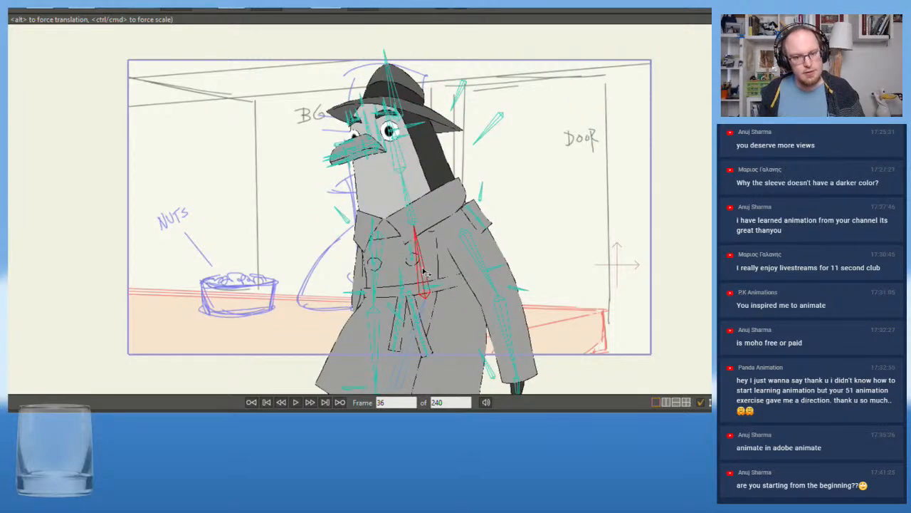
drag(414, 344, 416, 345)
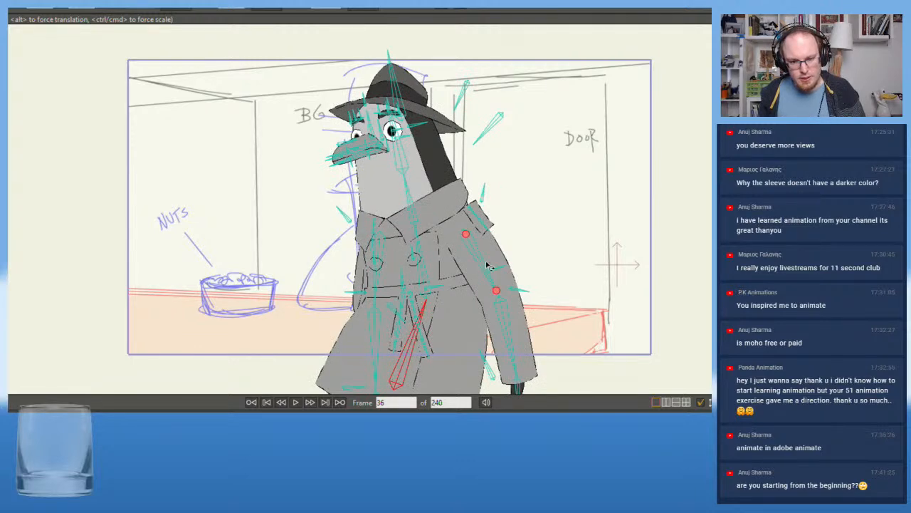
Straighten Ben's chest slightly, lower the near upper arm, and bend its forearm across the belly
drag(488, 264, 477, 270)
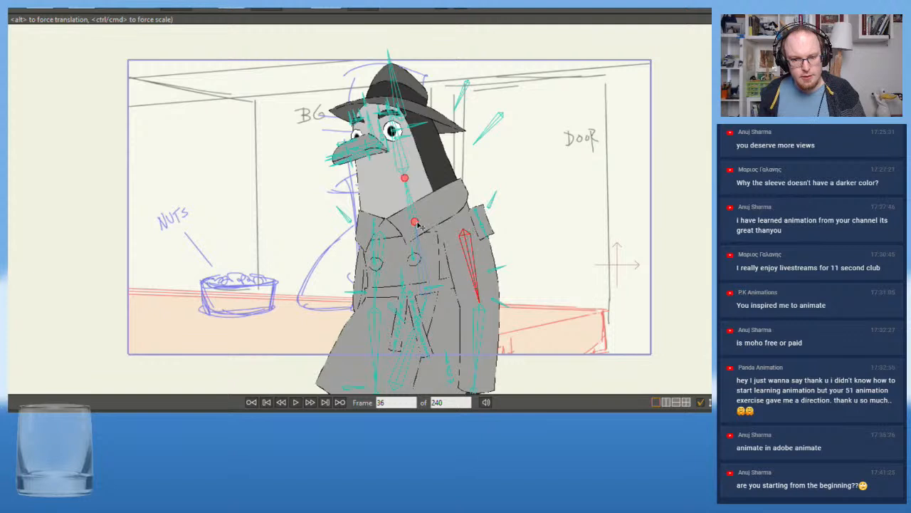
drag(427, 251, 425, 255)
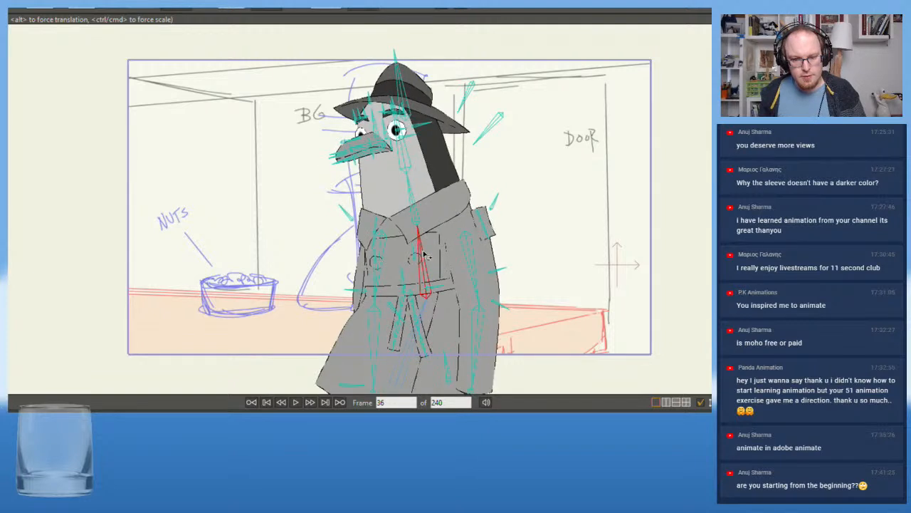
drag(487, 267, 490, 276)
drag(496, 328, 402, 300)
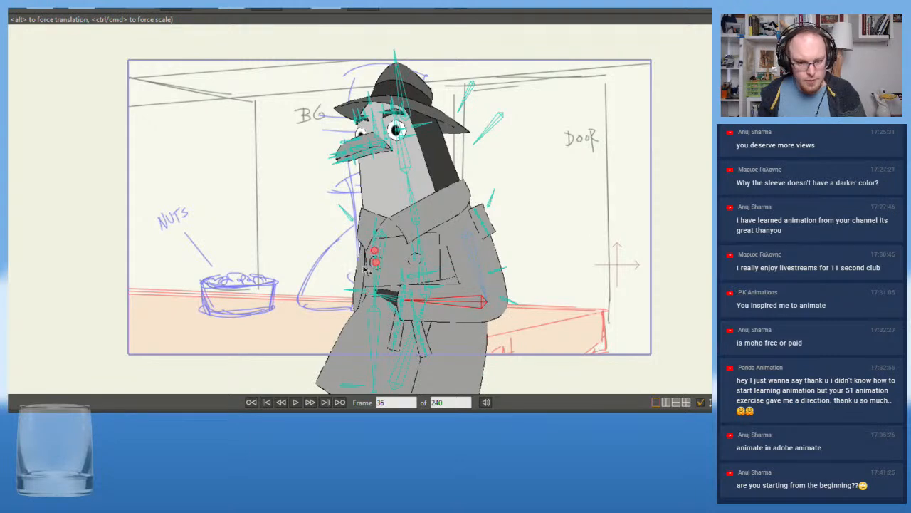
Swing Ben's far upper arm outward so that the elbow sticks out and the forearm crosses in front of the coat
scroll(367, 288, up, 3)
mouse_move(418, 261)
mouse_down()
mouse_move(335, 299)
mouse_move(299, 241)
mouse_move(268, 231)
mouse_move(297, 267)
mouse_move(406, 270)
mouse_move(408, 277)
mouse_up()
drag(362, 217, 366, 242)
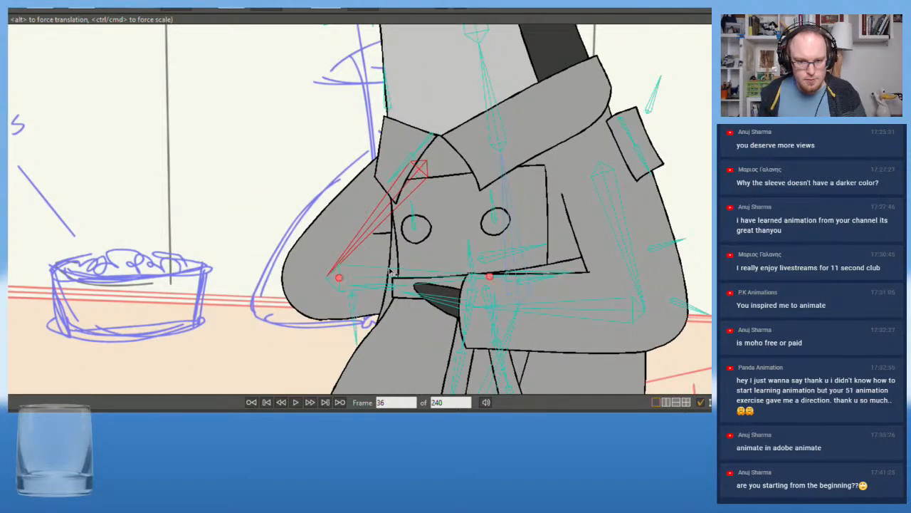
Refine the angles of Ben's two forearms across the belly and tilt the near hand slightly downward
drag(393, 274, 491, 298)
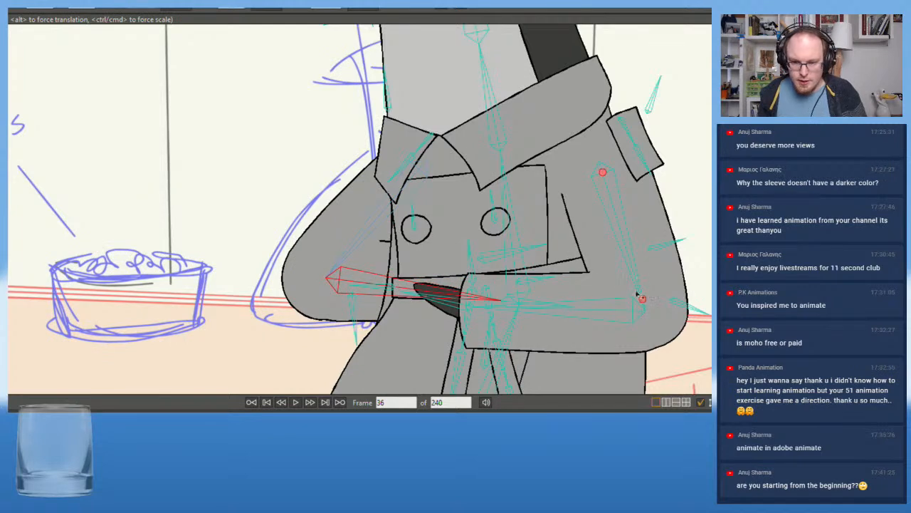
drag(626, 254, 584, 311)
drag(452, 320, 447, 338)
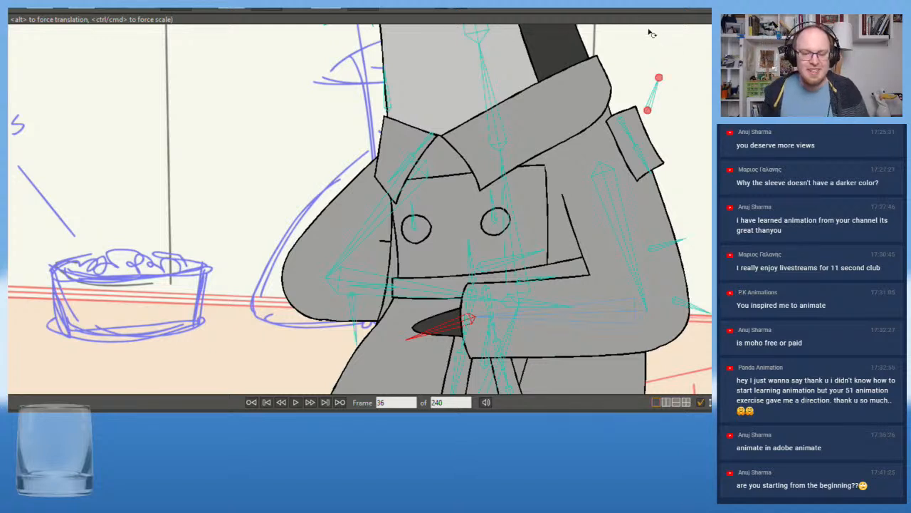
drag(590, 327, 583, 328)
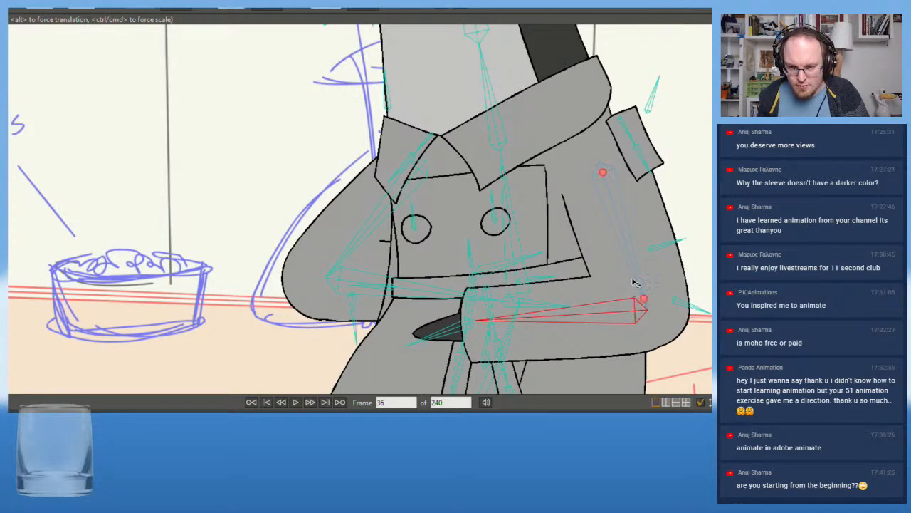
scroll(564, 272, down, 3)
drag(351, 203, 311, 250)
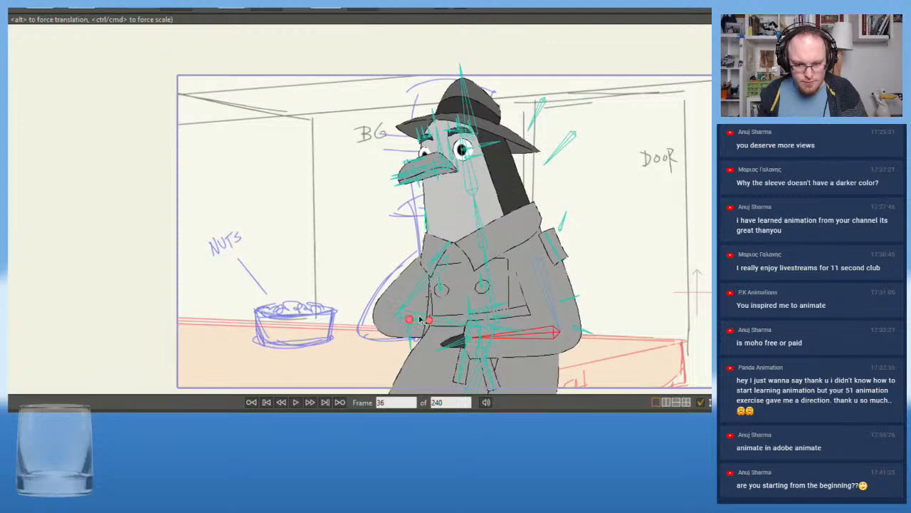
drag(446, 324, 433, 319)
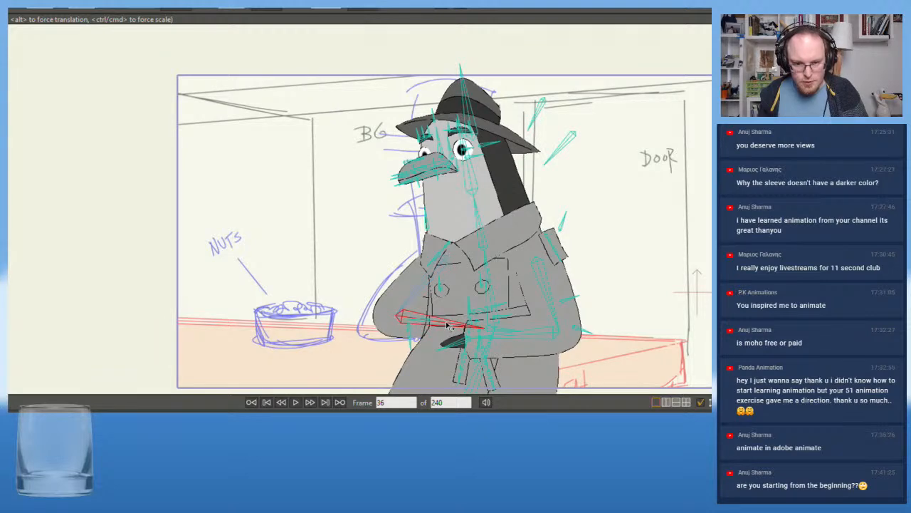
Rotate Ben's head and neck bones so that the head tilts back slightly
scroll(327, 135, down, 2)
scroll(309, 173, up, 3)
click(440, 184)
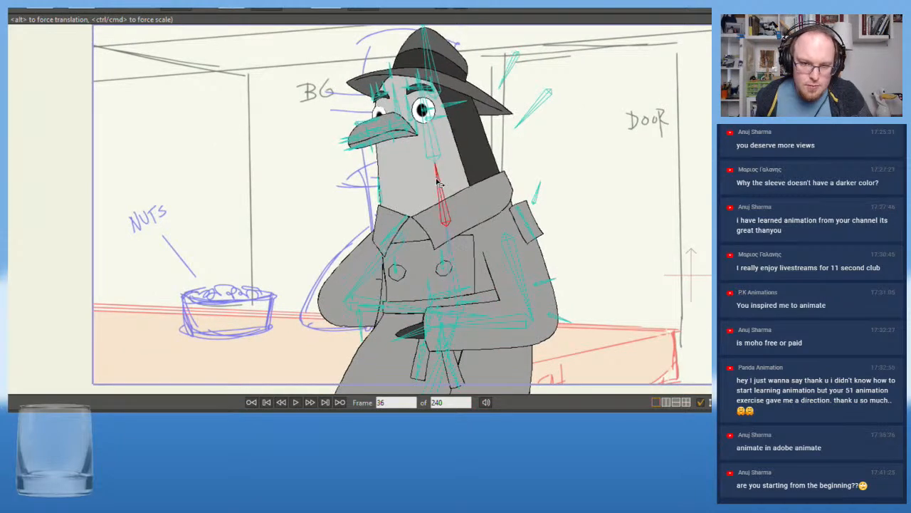
drag(429, 141, 433, 134)
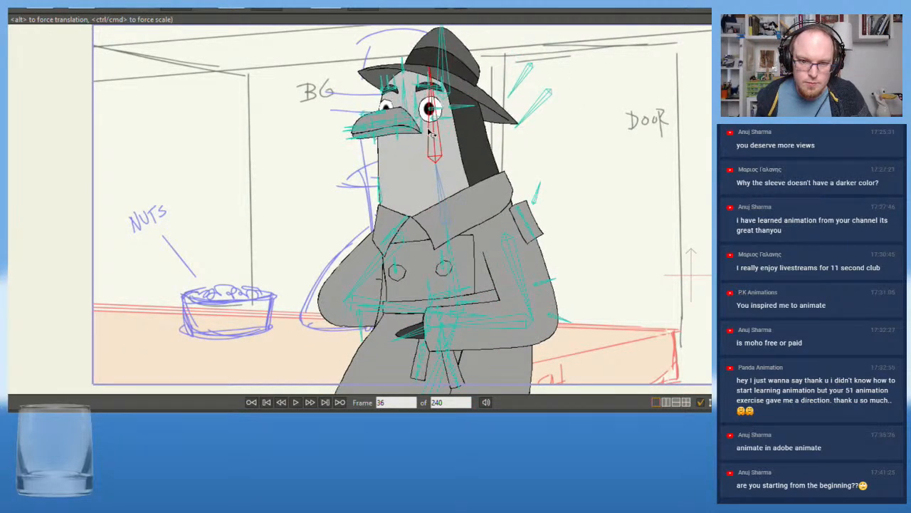
drag(439, 181, 441, 182)
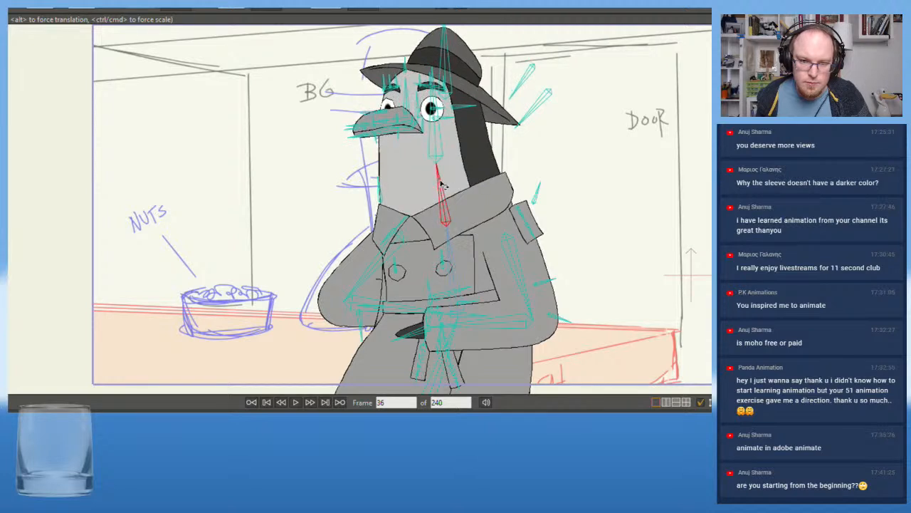
Try swinging Ben's lower beak bone down to open the mouth, and undo the changes
drag(387, 135, 418, 185)
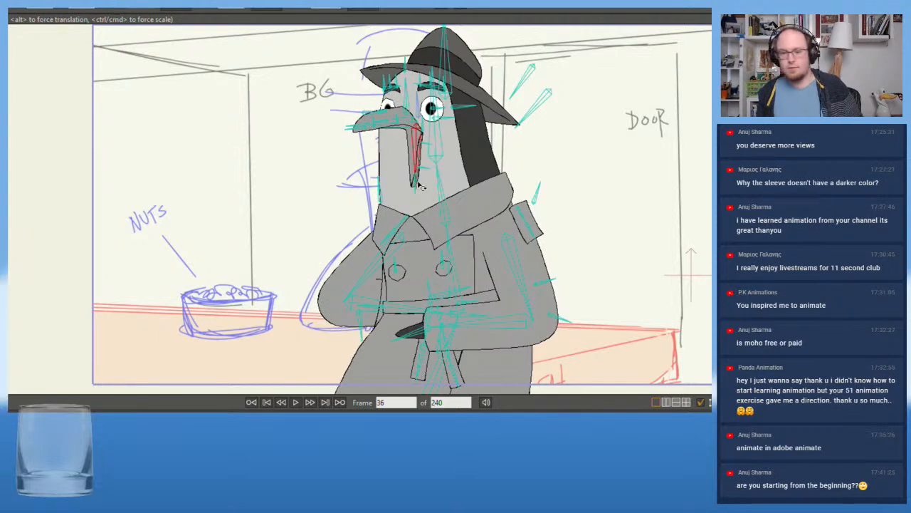
key(ctrl+z)
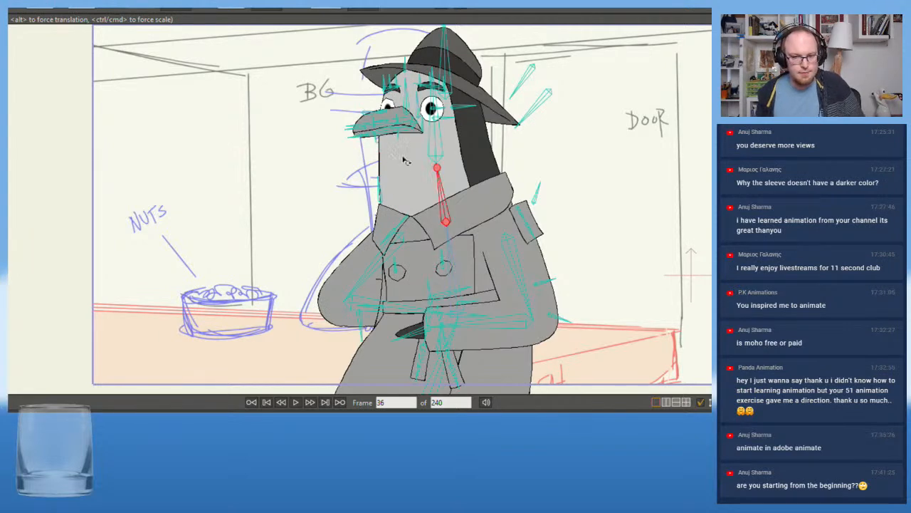
mouse_move(384, 136)
mouse_down()
mouse_move(390, 150)
mouse_move(385, 143)
mouse_up()
key(ctrl+z)
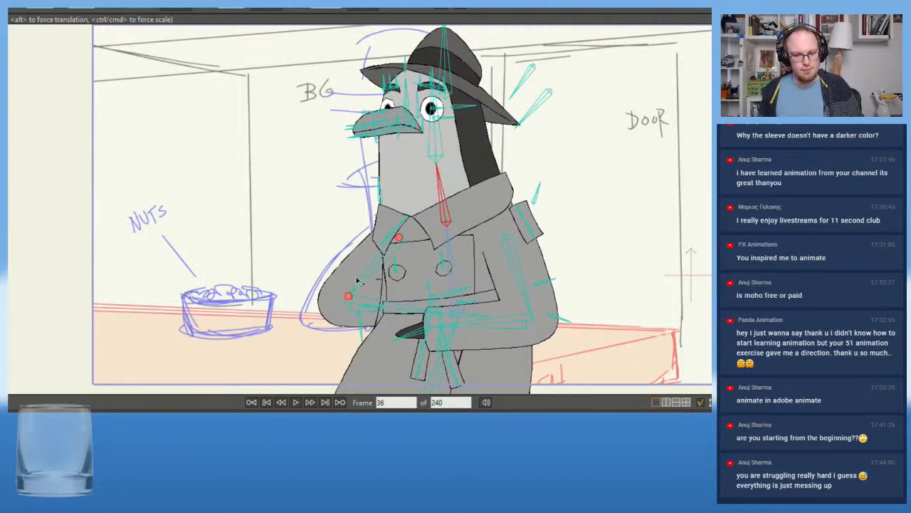
Lean Ben's chest slightly further forward and readjust the far forearm across the belly
scroll(301, 239, down, 1)
drag(250, 220, 312, 233)
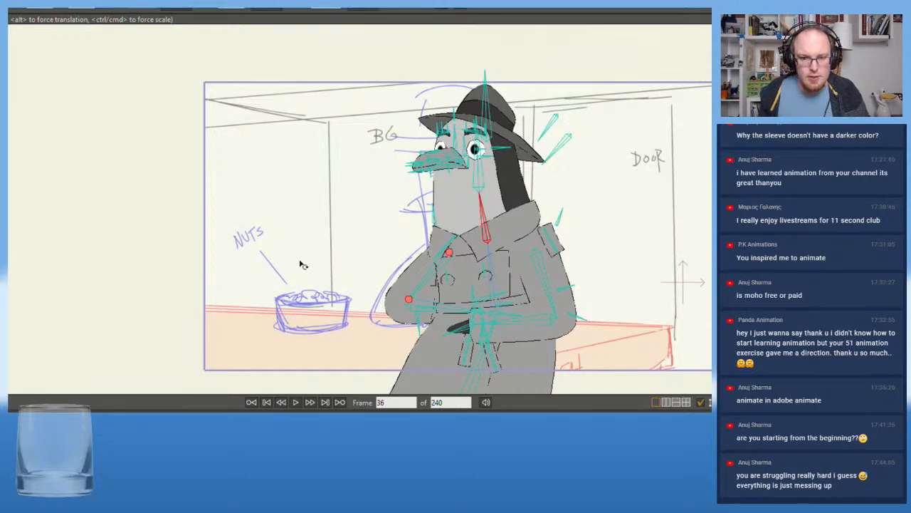
drag(492, 263, 488, 268)
drag(428, 309, 431, 309)
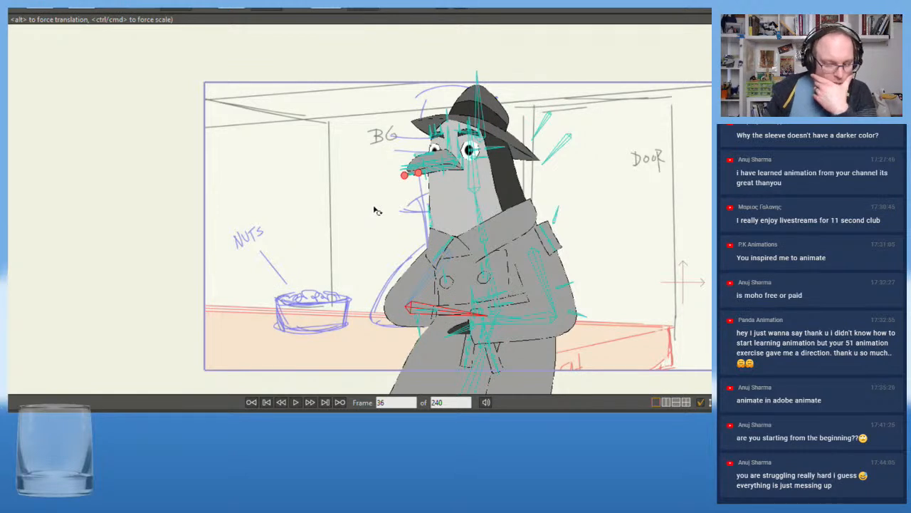
Raise Ben's far forearm upright and reshape its sleeve opening by adjusting the curve handles at the cuff's corners
drag(415, 307, 366, 225)
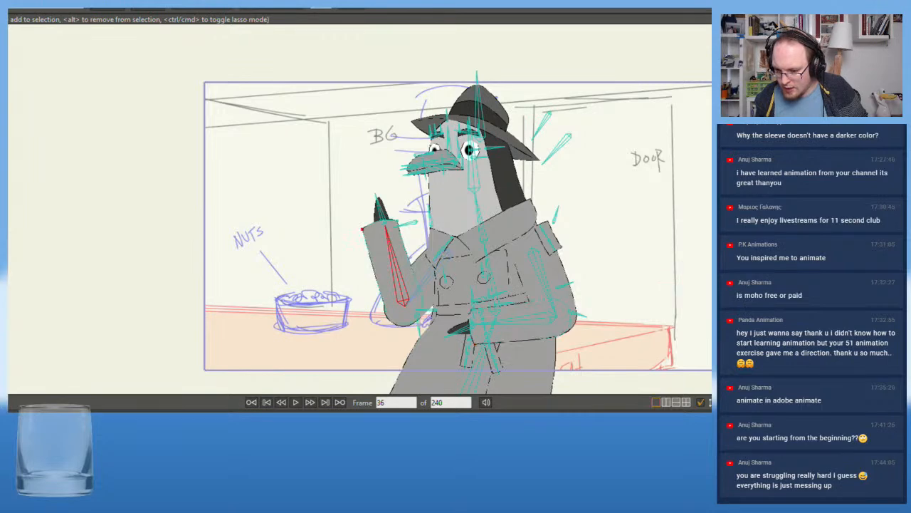
scroll(320, 205, up, 5)
key(c)
drag(449, 249, 469, 295)
drag(503, 237, 466, 300)
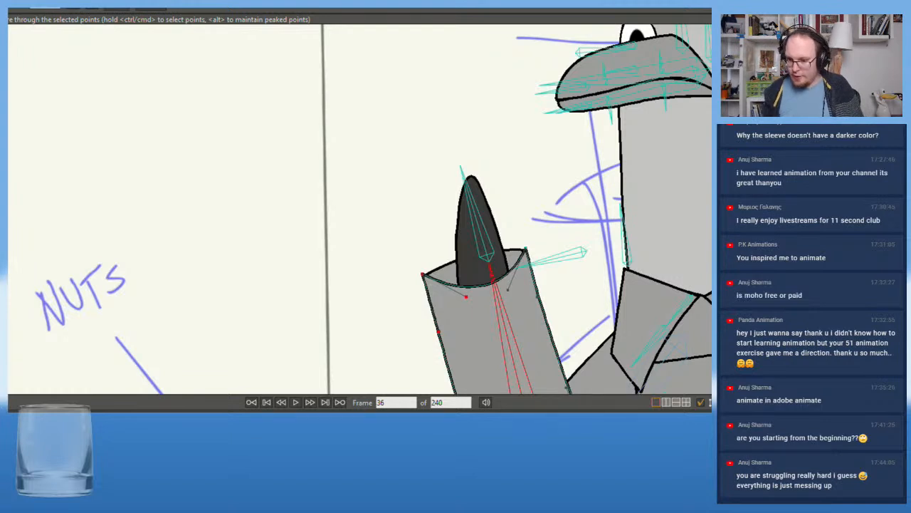
alt+right_click(445, 273)
drag(450, 262, 446, 249)
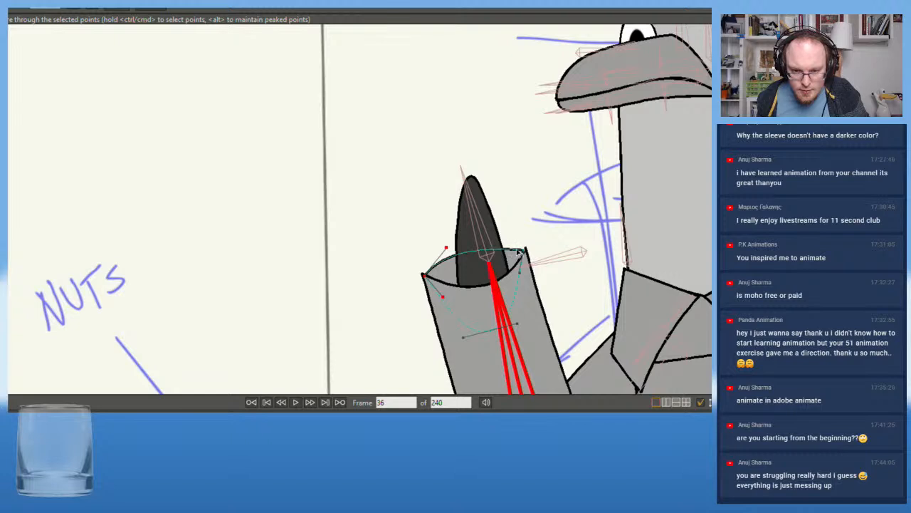
Align the corner point of the cuff's inner shape with the sleeve edge using Transform Points
scroll(425, 276, up, 2)
key(t)
click(425, 277)
drag(427, 275, 425, 277)
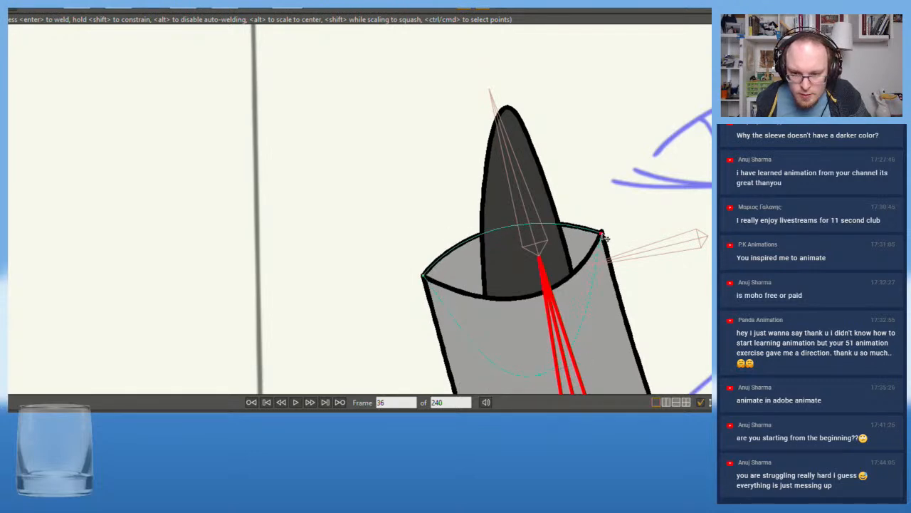
scroll(602, 239, down, 5)
scroll(633, 276, up, 3)
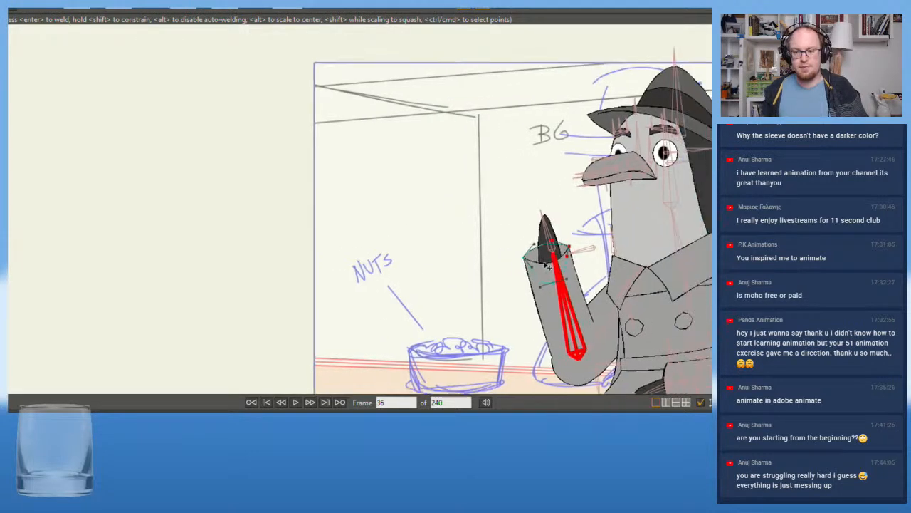
scroll(568, 307, up, 2)
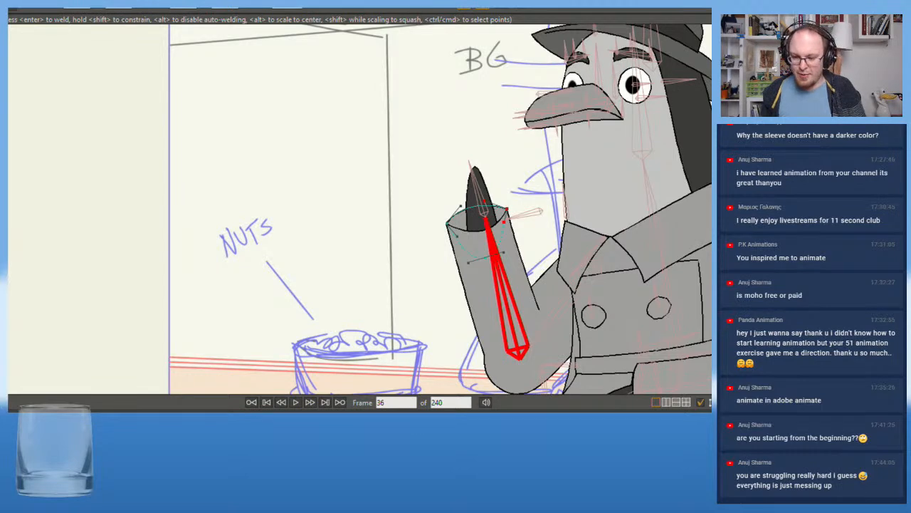
Try altering the raised far forearm and the near arm with Transform Bone, and undo each change
key(b)
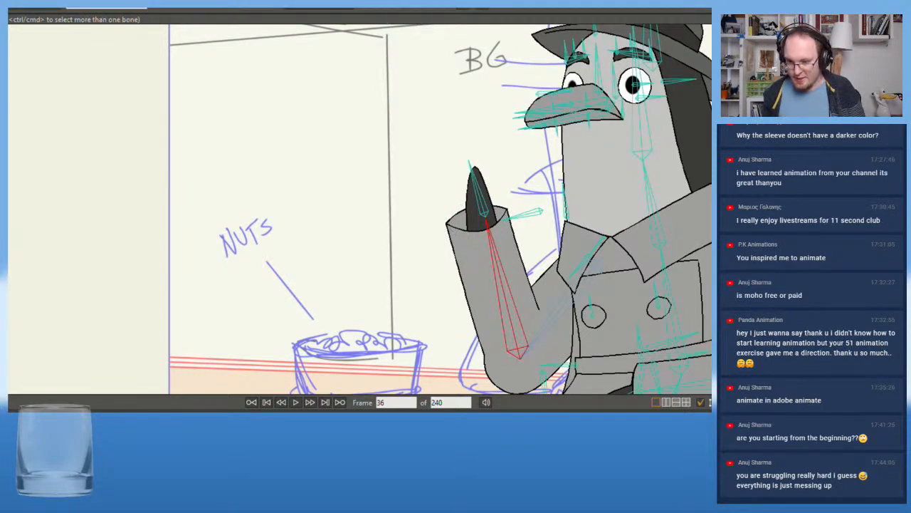
key(t)
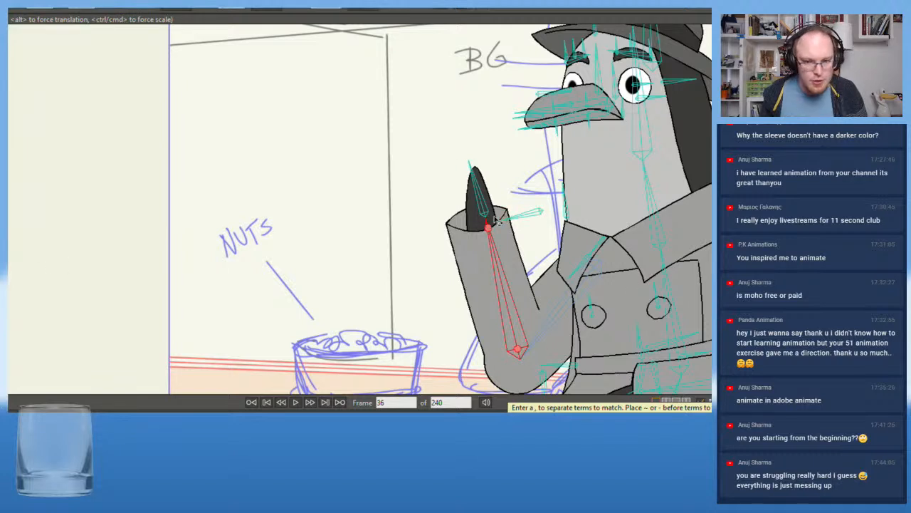
drag(492, 250, 437, 161)
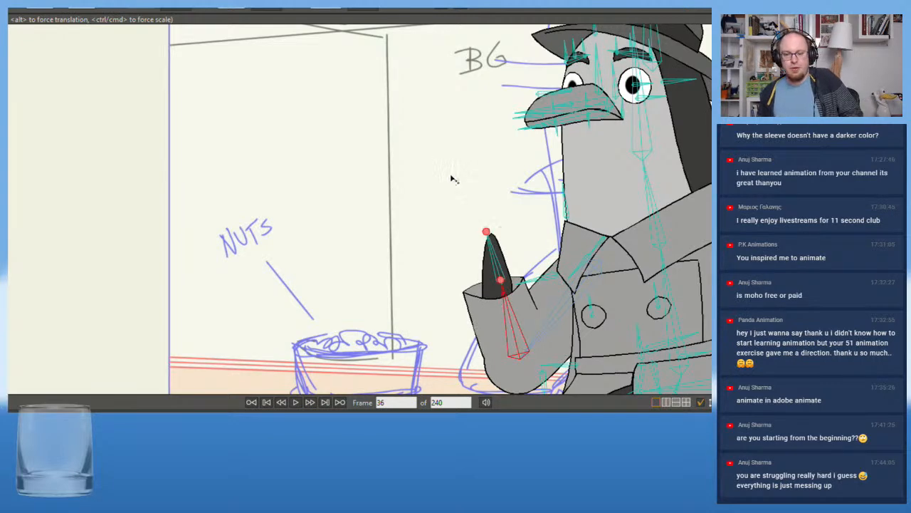
key(ctrl+z)
scroll(513, 265, down, 2)
scroll(514, 265, up, 3)
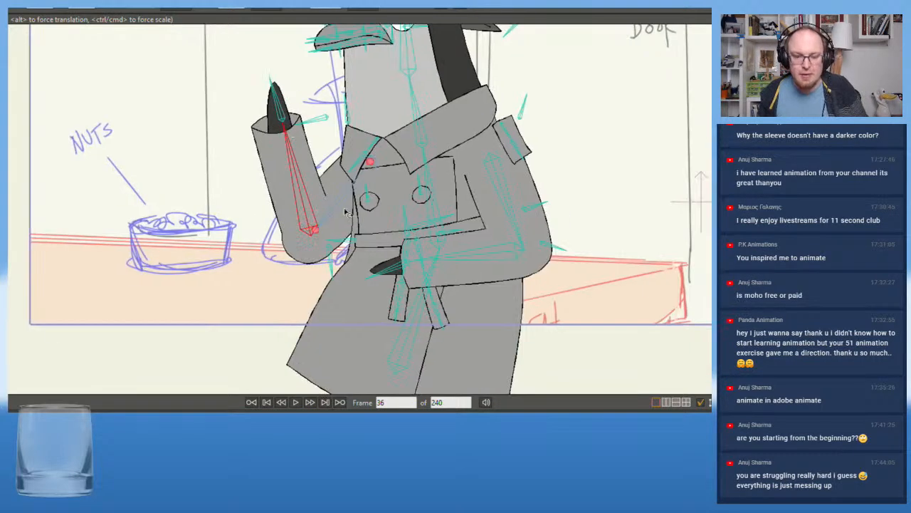
drag(434, 274, 658, 271)
key(ctrl+z)
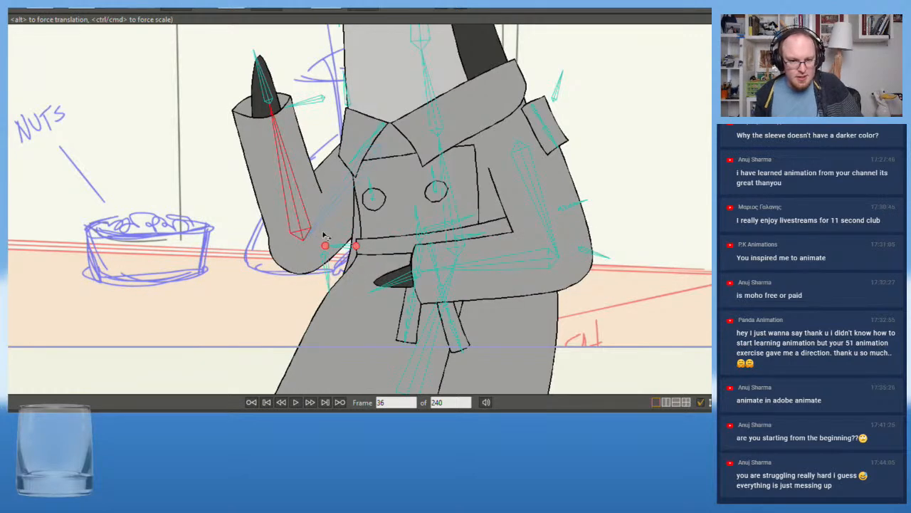
Try moving the raised arm's wrist, upper arm and elbow, and undo each change
drag(273, 116, 202, 114)
key(ctrl+z)
key(ctrl+z)
key(ctrl+z)
key(ctrl+z)
key(ctrl+z)
key(ctrl+z)
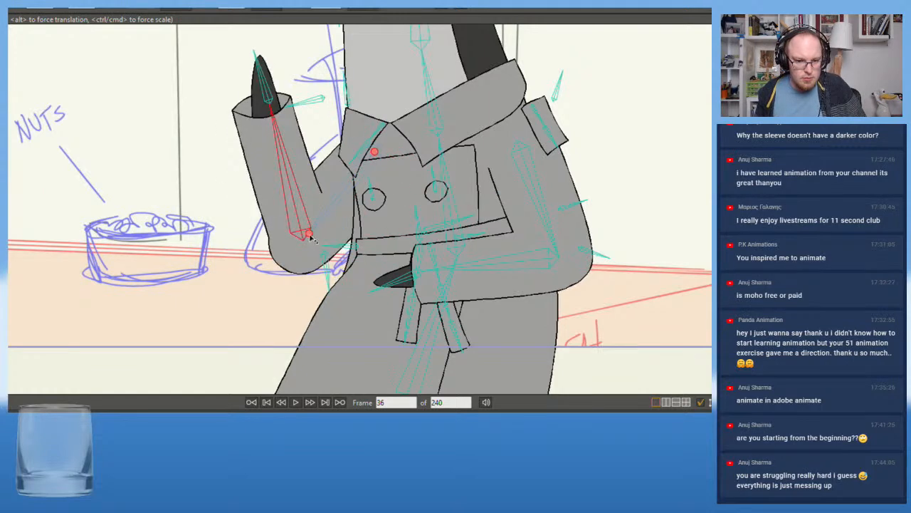
drag(333, 206, 338, 198)
key(ctrl+z)
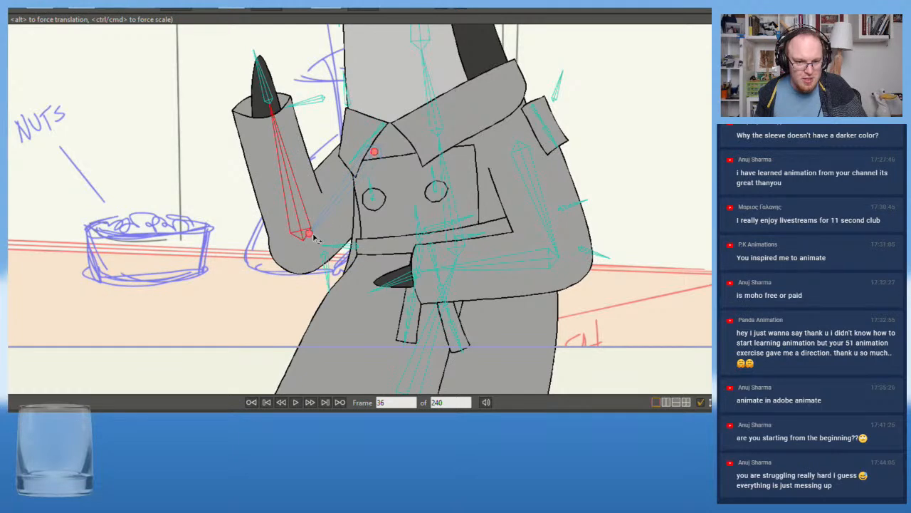
drag(305, 235, 369, 166)
key(ctrl+z)
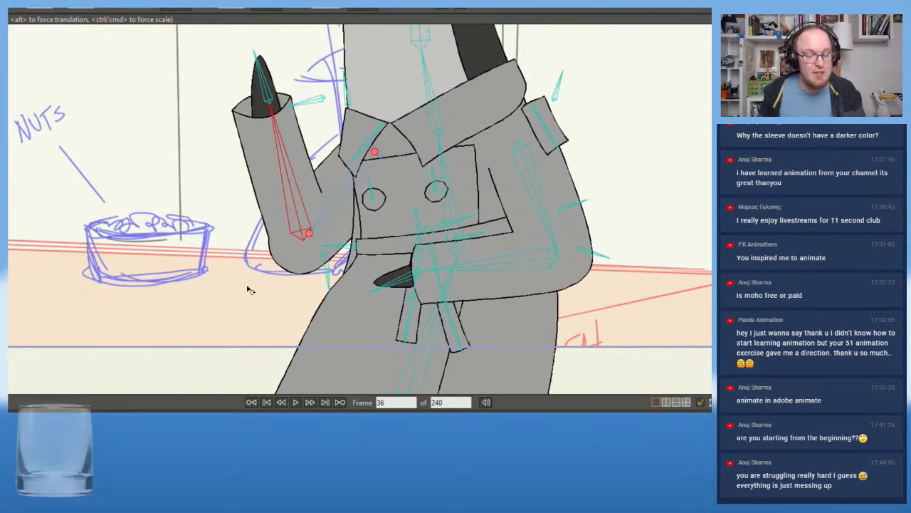
Nudge the far arm's elbow and rotate the raised forearm back down so that it crosses the belly
drag(132, 138, 180, 242)
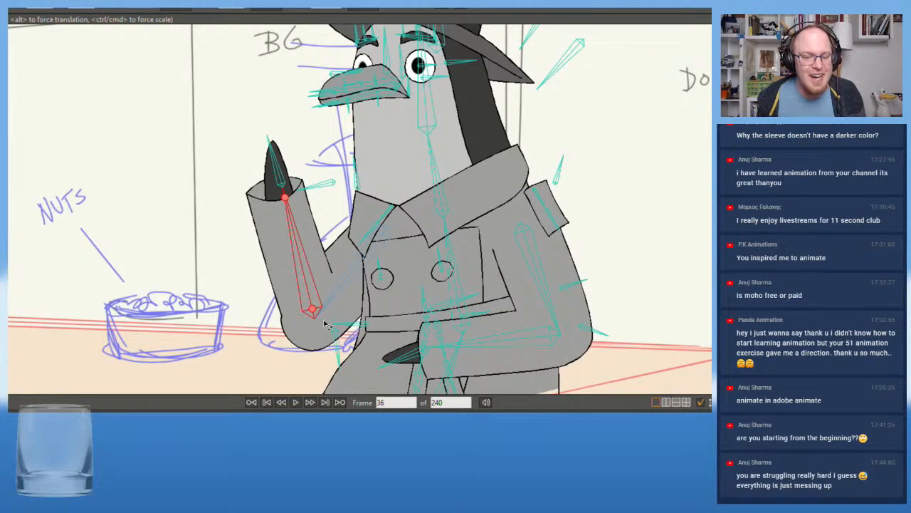
mouse_move(315, 314)
mouse_down()
mouse_move(310, 279)
mouse_move(313, 315)
mouse_up()
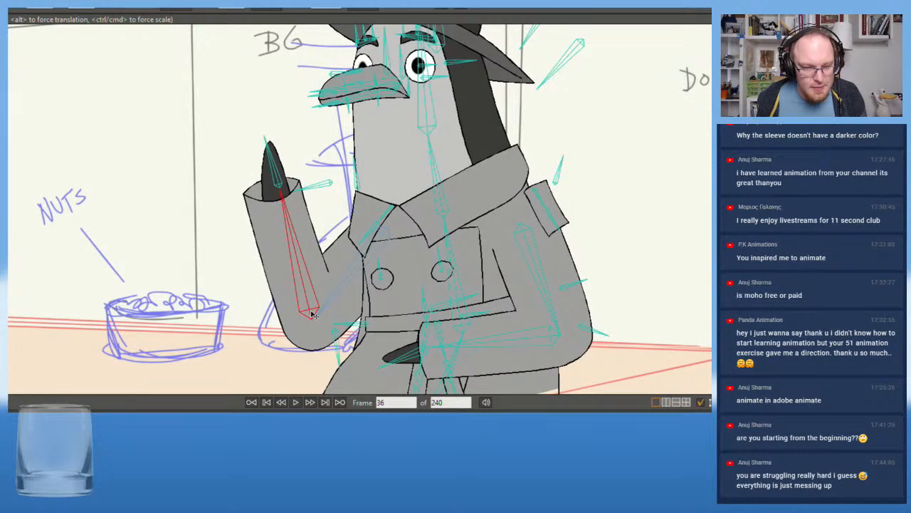
scroll(146, 178, down, 4)
drag(145, 178, 143, 194)
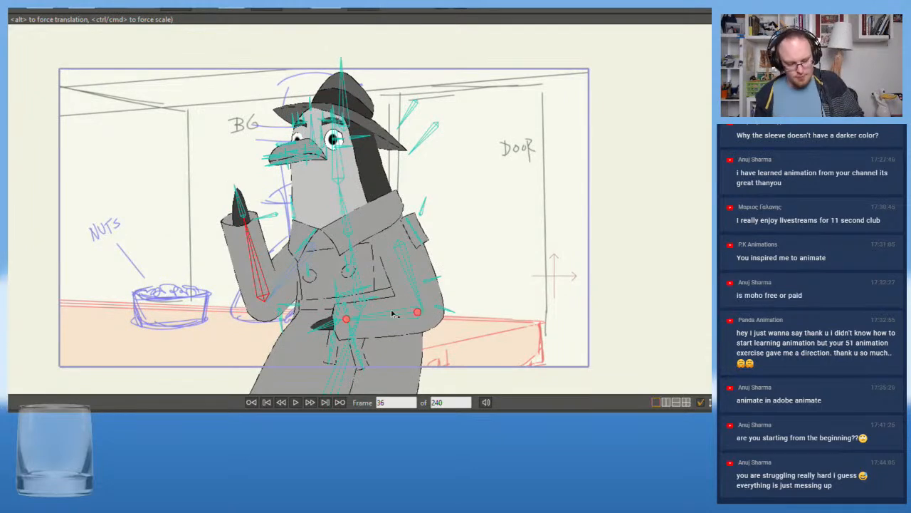
click(265, 291)
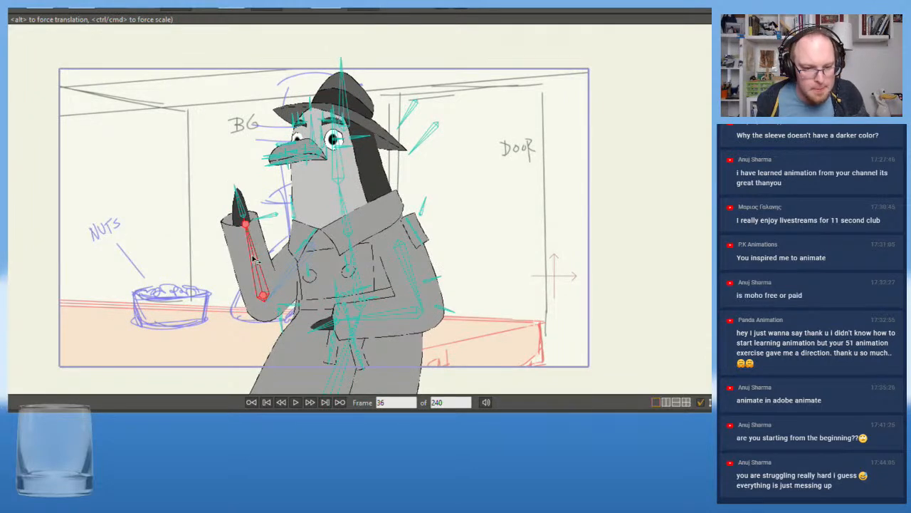
drag(254, 261, 315, 310)
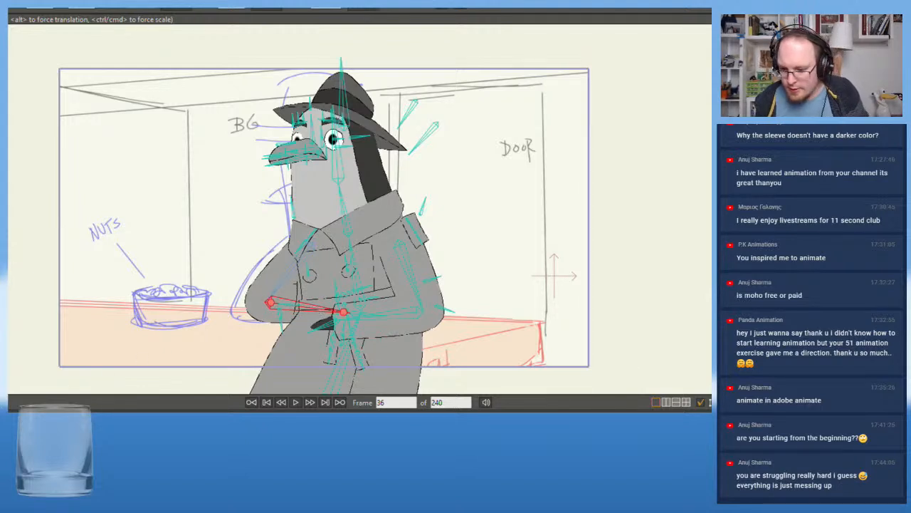
Scrub the timeline between frames 40 and 127 to examine how Ben's rig turns from back to front
key(shift+Left)
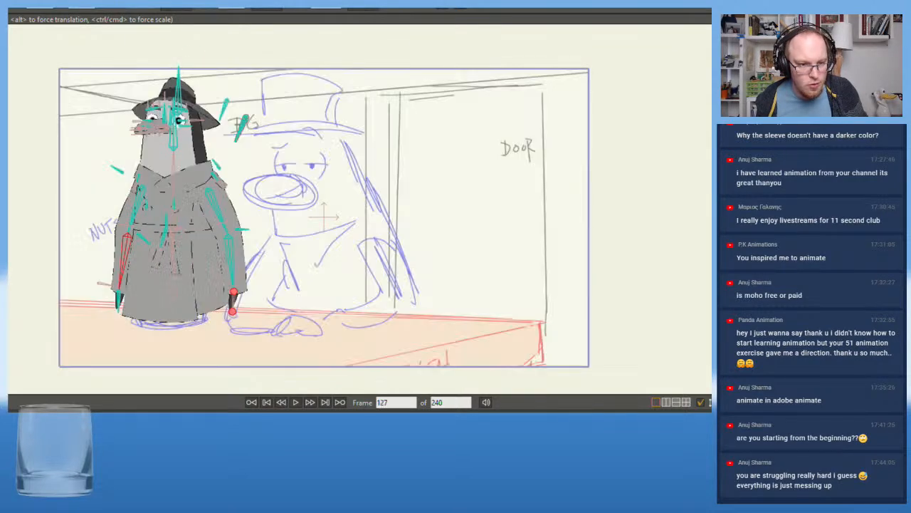
scroll(67, 211, up, 2)
scroll(146, 202, up, 2)
mouse_move(78, 168)
mouse_down()
mouse_move(147, 201)
mouse_move(120, 272)
mouse_up()
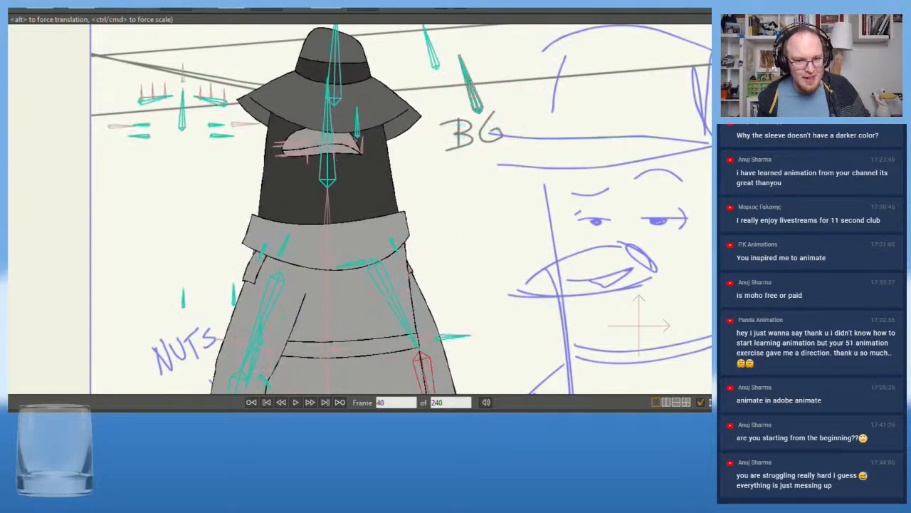
drag(287, 411, 494, 411)
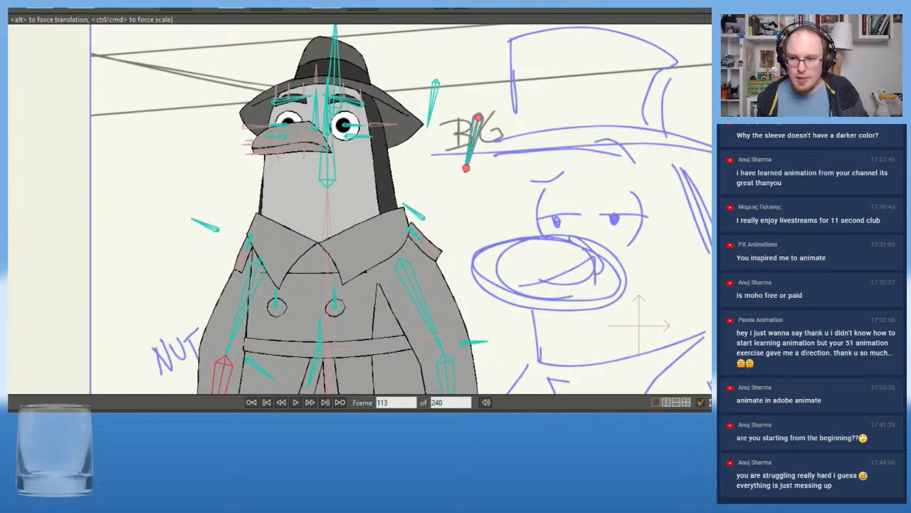
At frame 36, bring the far forearm's sleeve in front of the coat so that it overlaps the belly
key(shift+Left)
scroll(186, 149, down, 3)
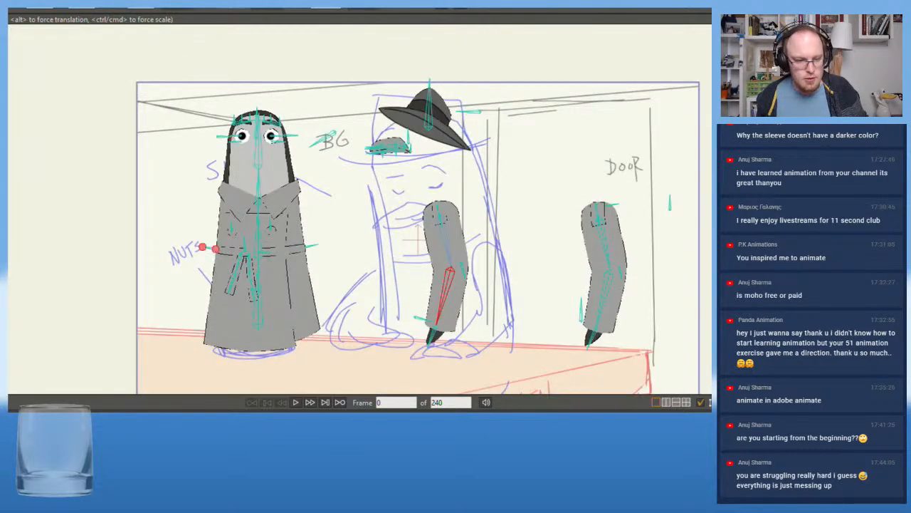
key(alt+Right)
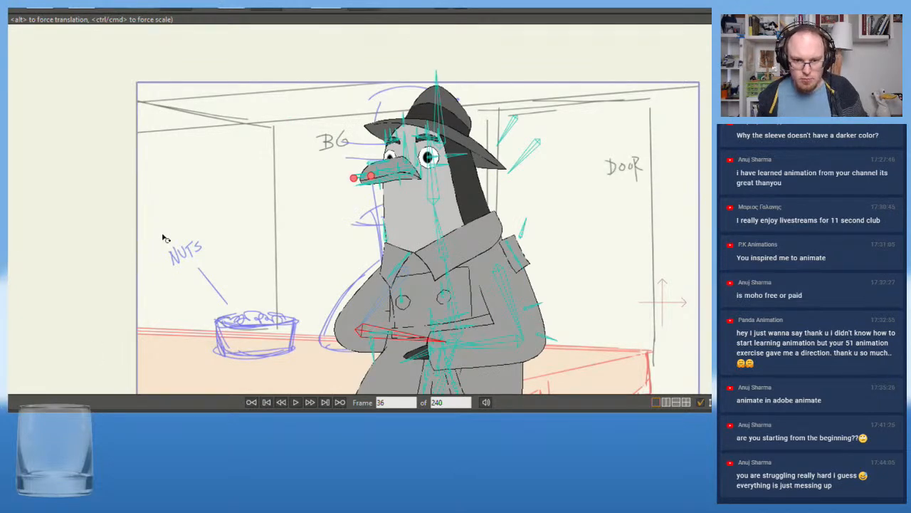
drag(169, 240, 92, 211)
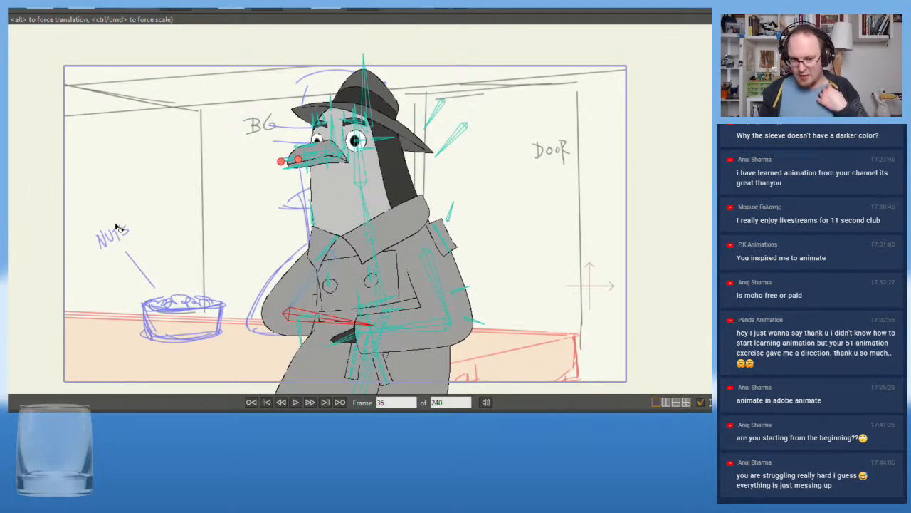
scroll(116, 224, up, 3)
drag(122, 231, 72, 112)
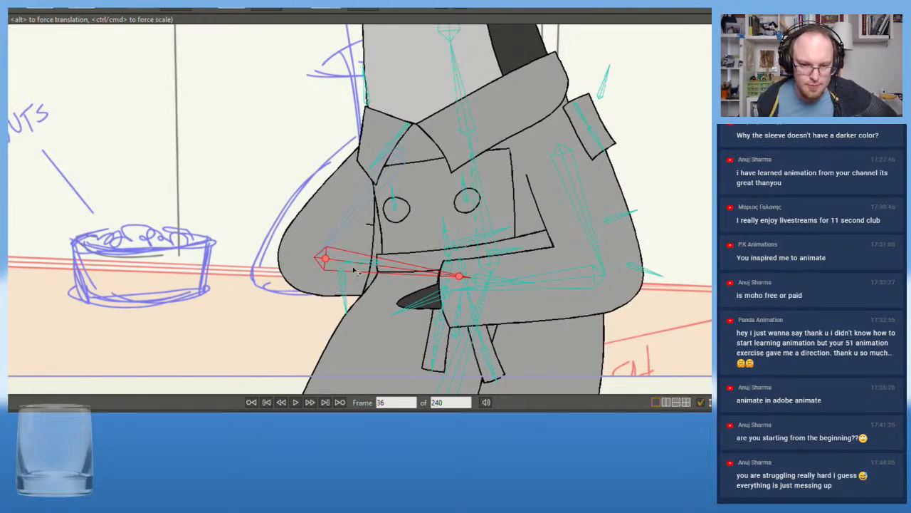
scroll(217, 242, up, 1)
drag(205, 178, 204, 196)
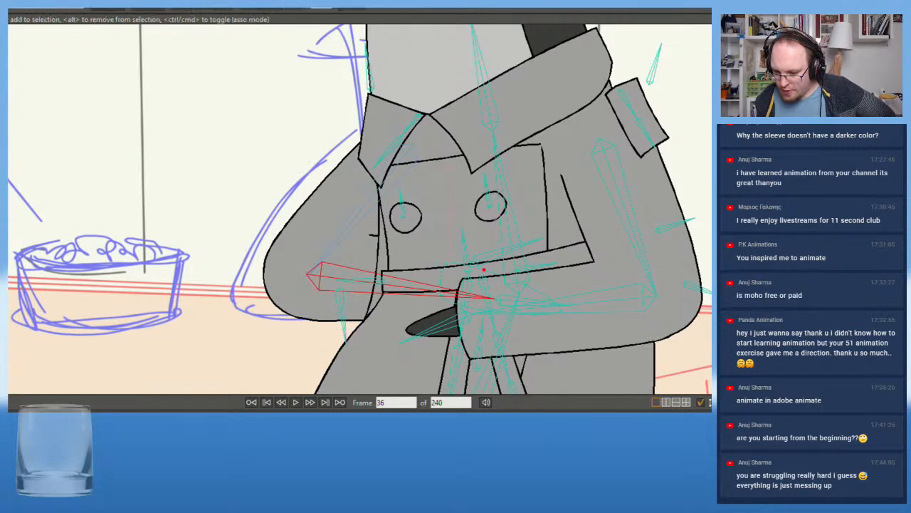
key(b)
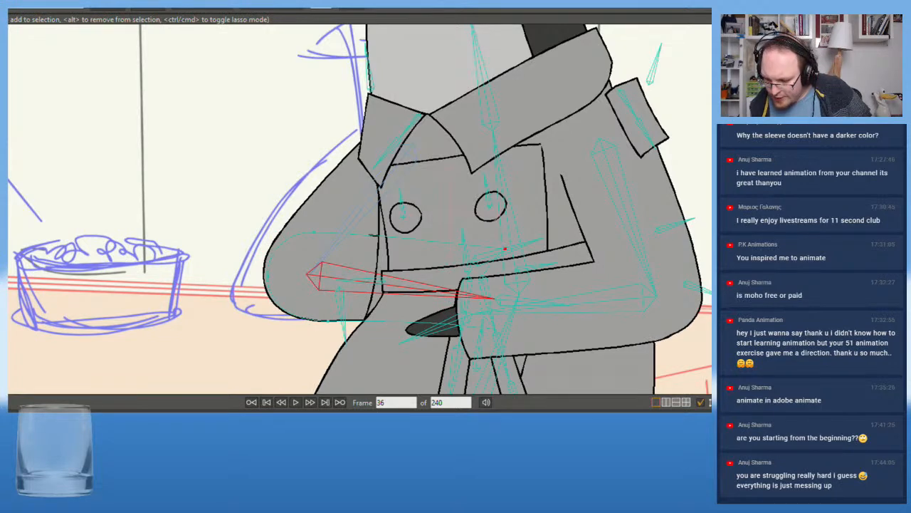
key(i)
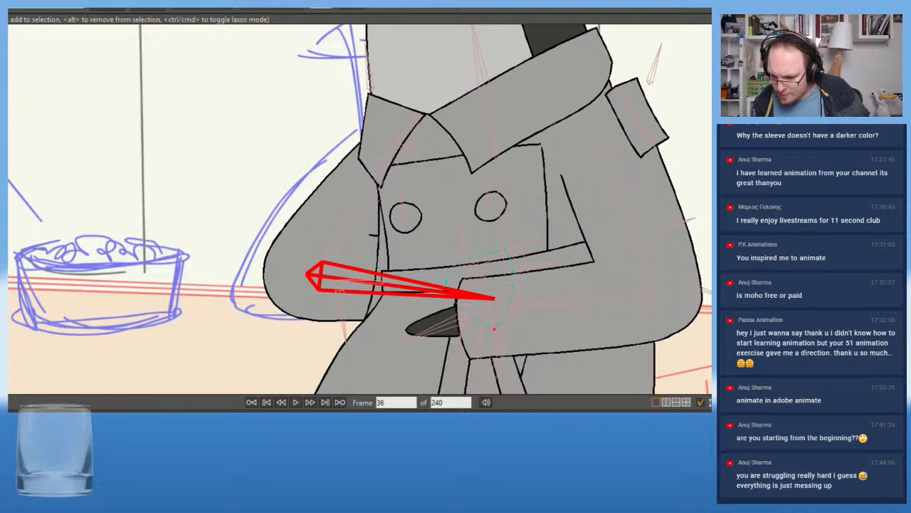
key(ctrl+z)
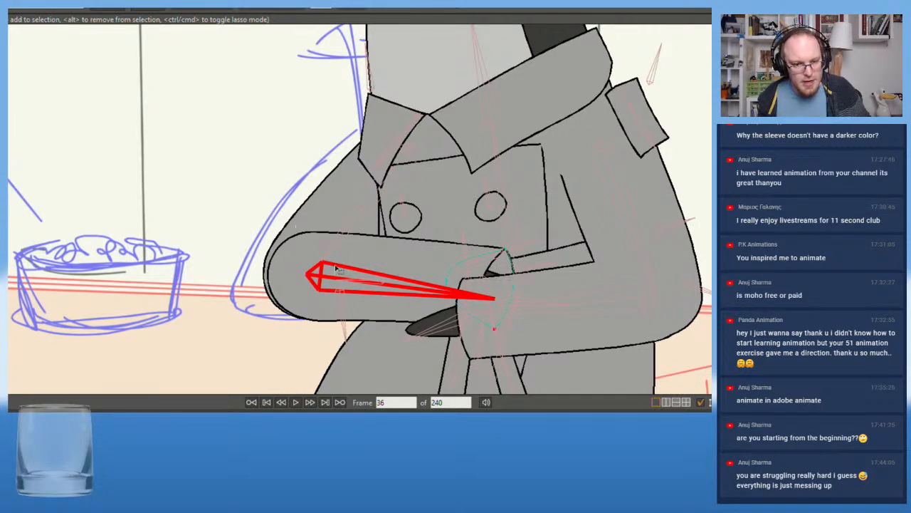
Bring the far arm's elbow patch in front of the sleeve so that it covers the forearm outline at the elbow
scroll(270, 249, down, 5)
scroll(270, 249, up, 3)
scroll(276, 252, down, 4)
scroll(306, 288, up, 1)
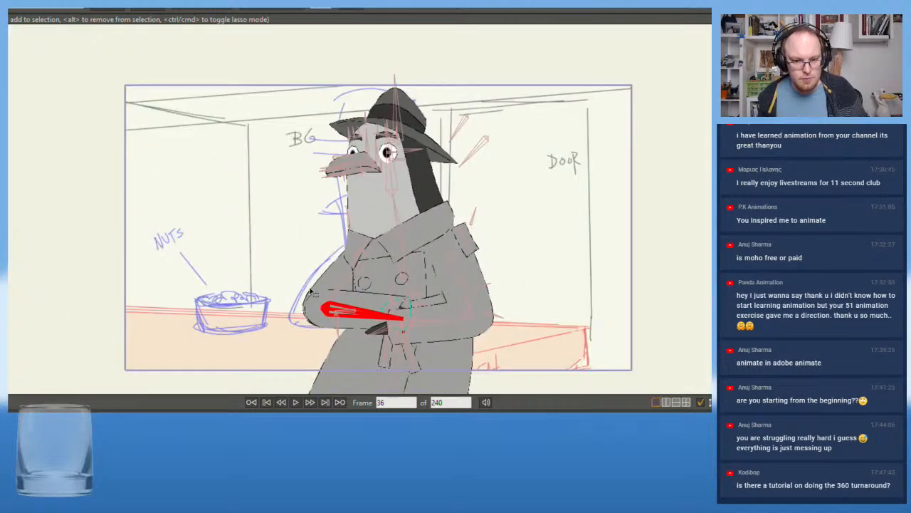
scroll(312, 292, up, 1)
scroll(311, 279, down, 1)
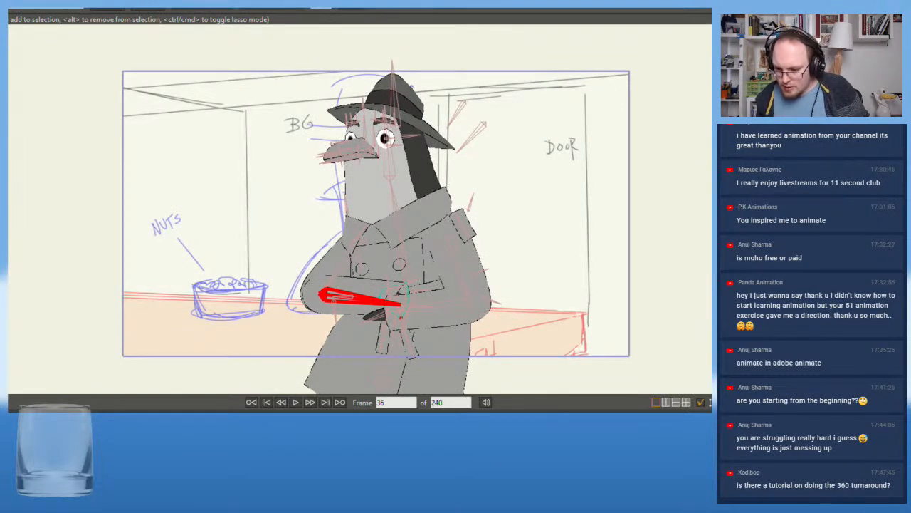
click(356, 298)
key(t)
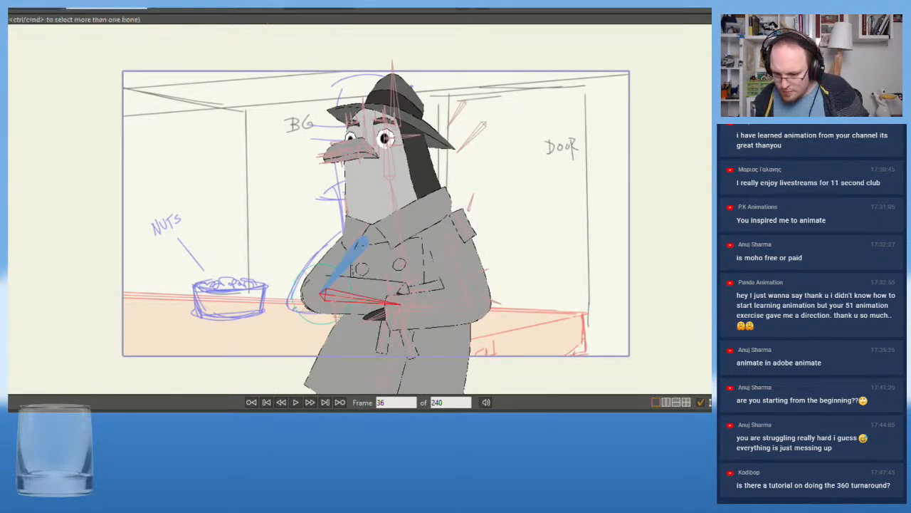
key(z)
key(t)
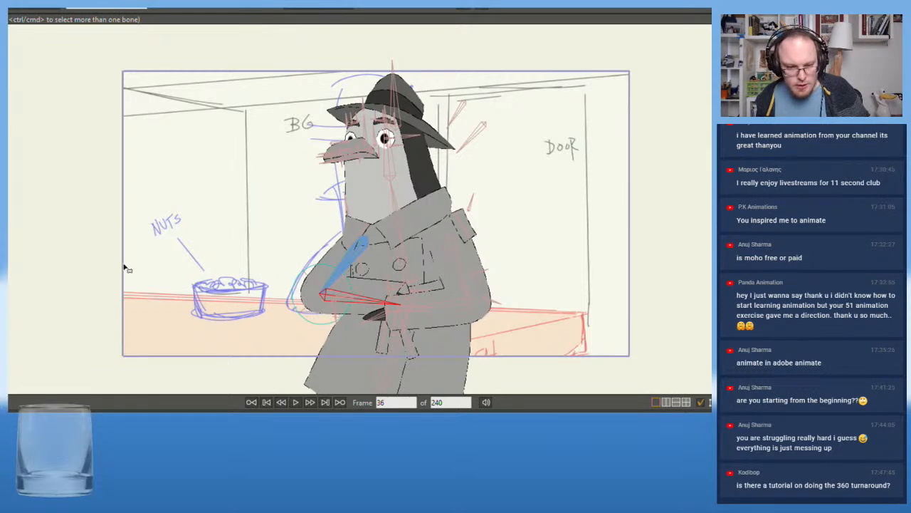
scroll(306, 264, up, 5)
scroll(300, 260, down, 2)
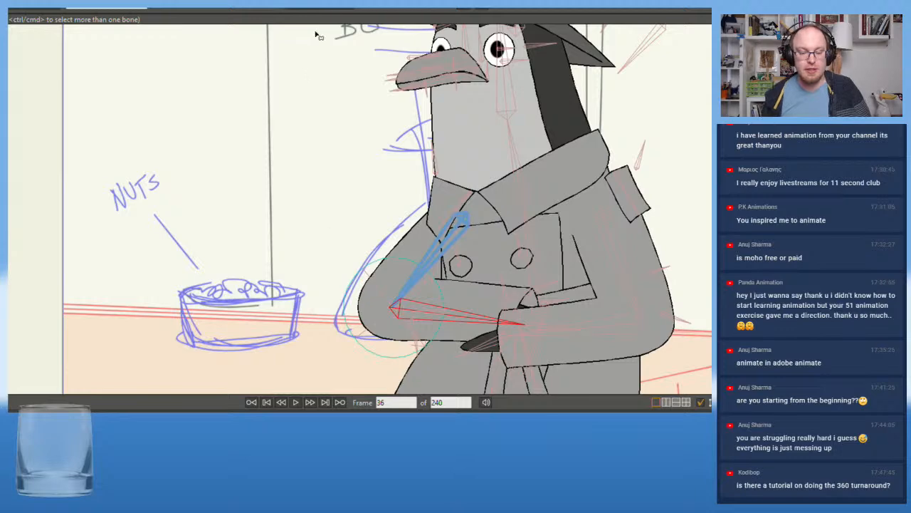
Examine the crossed-arm pose and the far sleeve against the storyboard, both close up and in the full frame
scroll(306, 218, down, 4)
scroll(278, 220, up, 6)
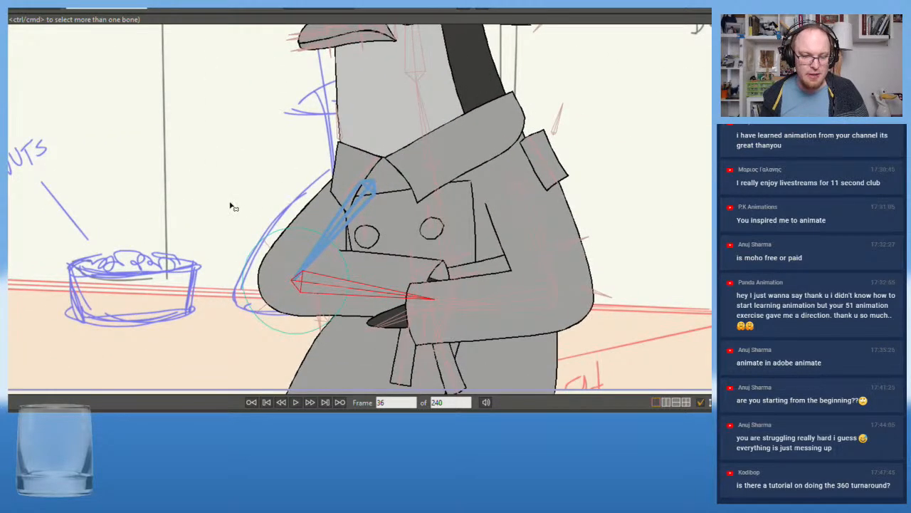
scroll(230, 206, up, 1)
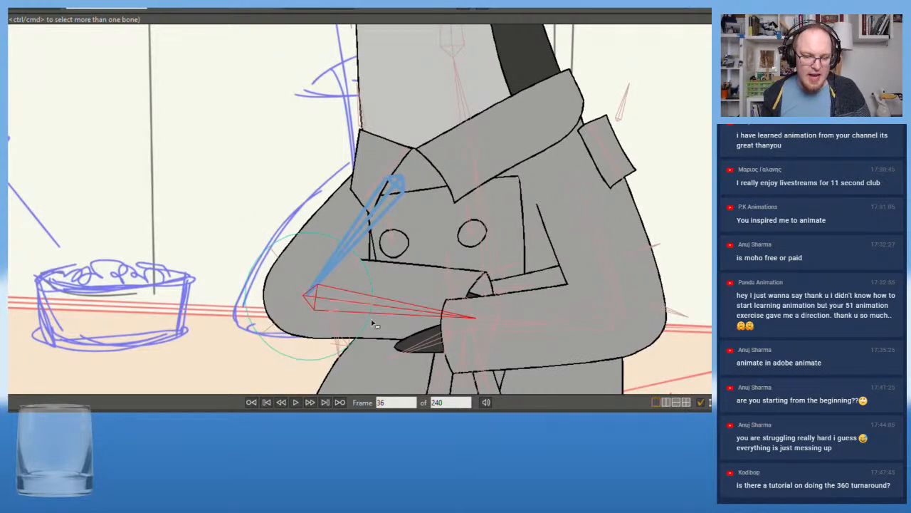
scroll(329, 279, down, 3)
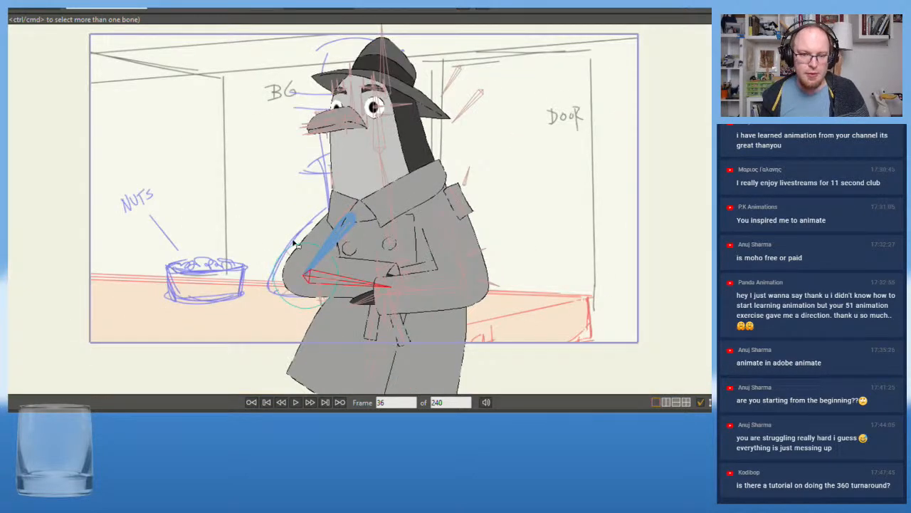
scroll(295, 246, up, 1)
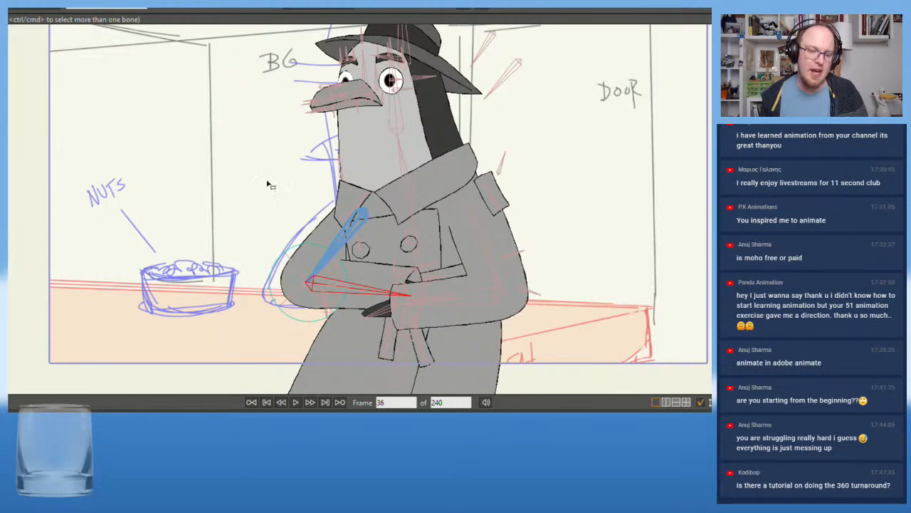
scroll(240, 238, up, 4)
scroll(239, 239, down, 5)
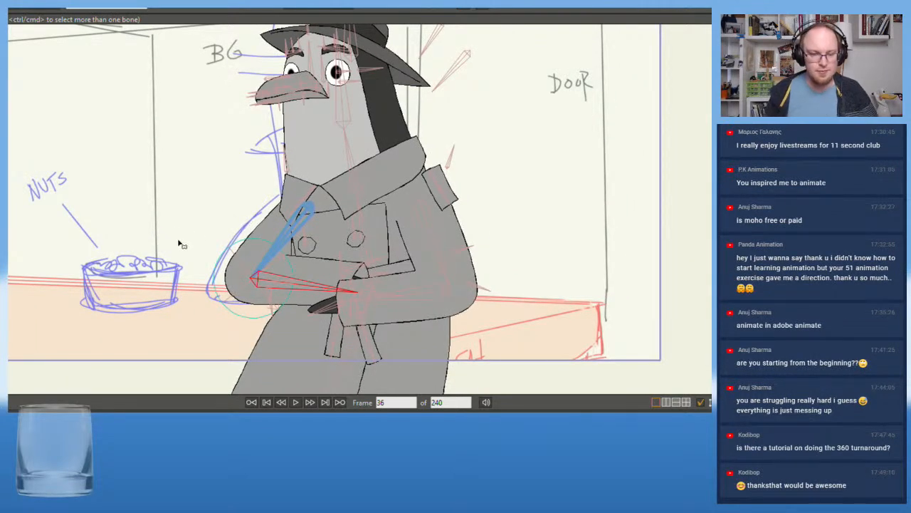
scroll(179, 243, up, 4)
drag(216, 223, 260, 291)
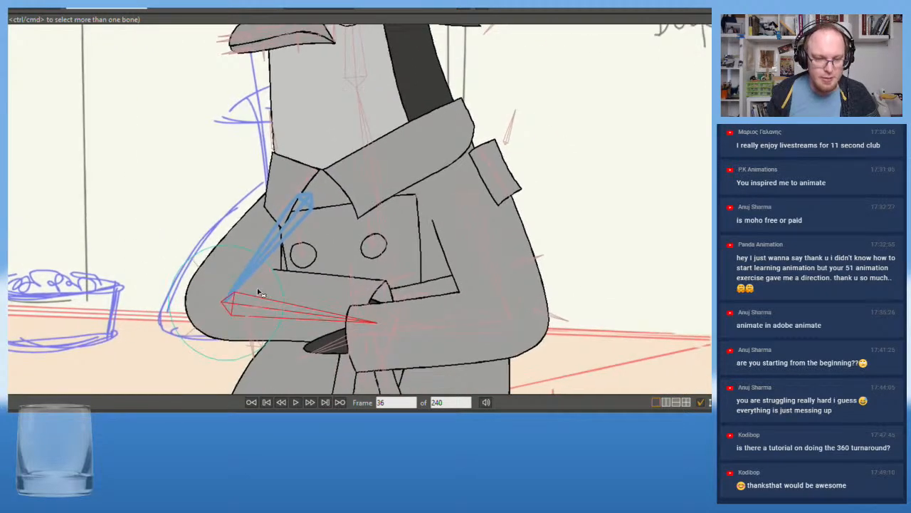
scroll(302, 322, down, 5)
mouse_move(159, 218)
mouse_down()
mouse_move(192, 230)
mouse_move(163, 220)
mouse_up()
scroll(170, 230, up, 1)
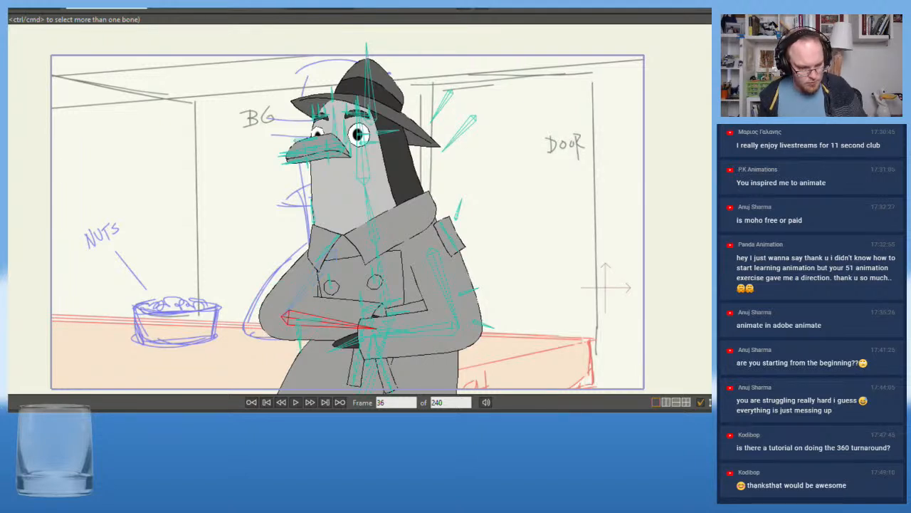
Add a keyframe to Ben's rig at frame 36, leaving its sub-layers without keys
key(z)
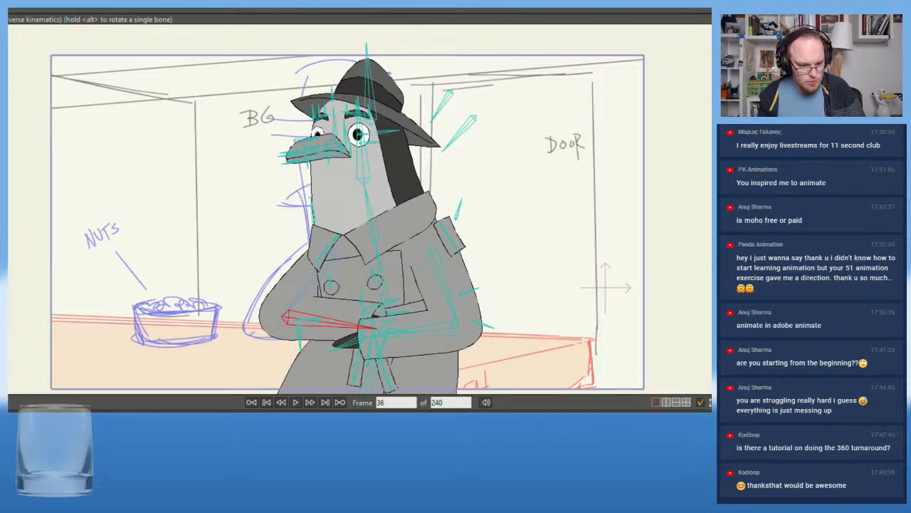
click(9, 10)
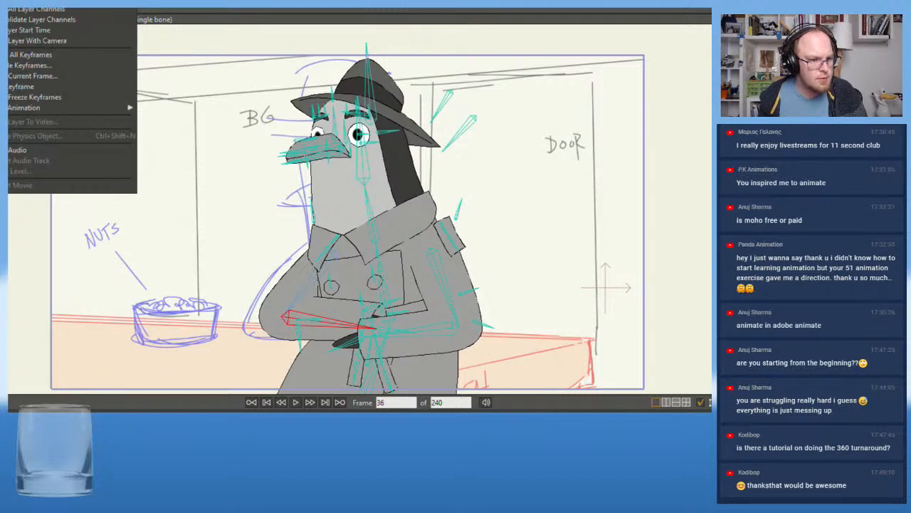
click(26, 85)
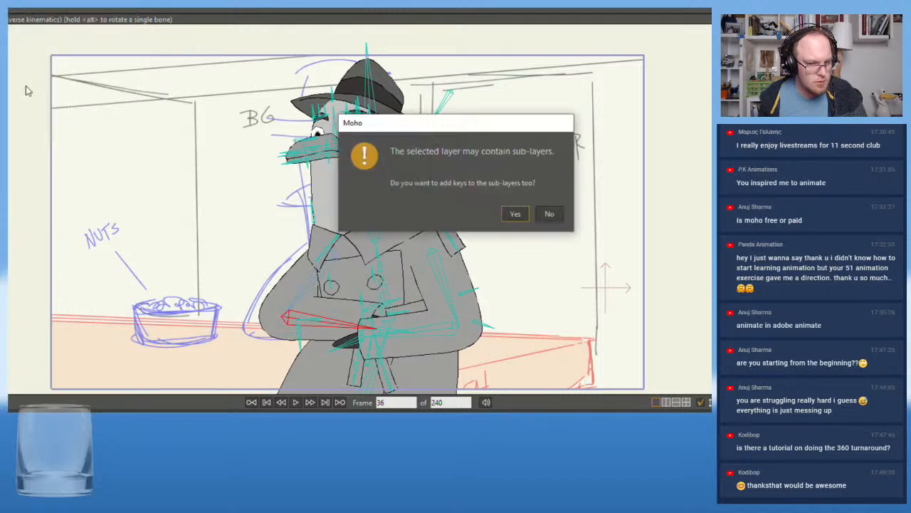
click(550, 215)
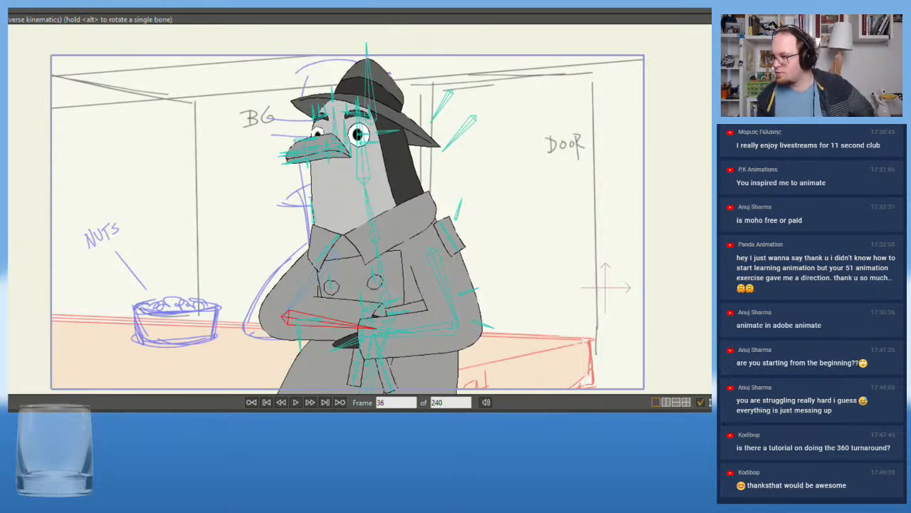
Compare frames 0 and 36 and play back the shot to check Ben's pose against the storyboard
key(shift+Left)
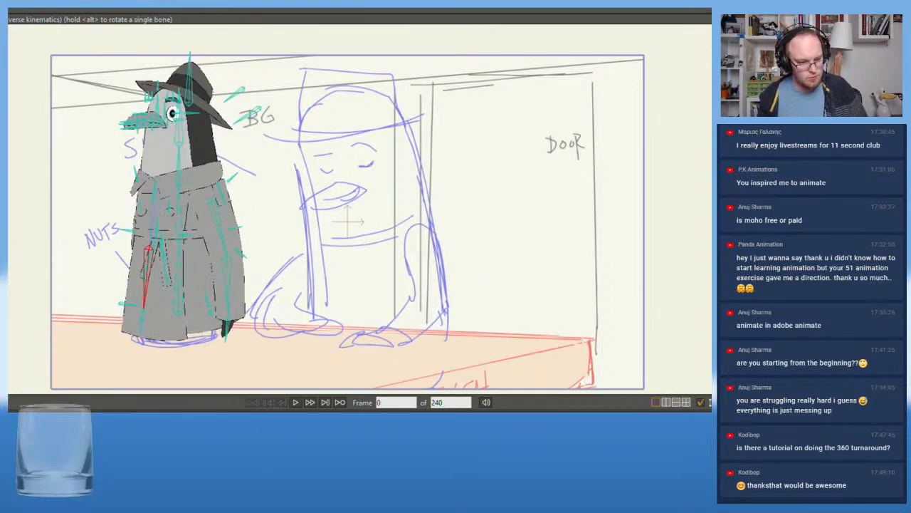
key(shift+Right)
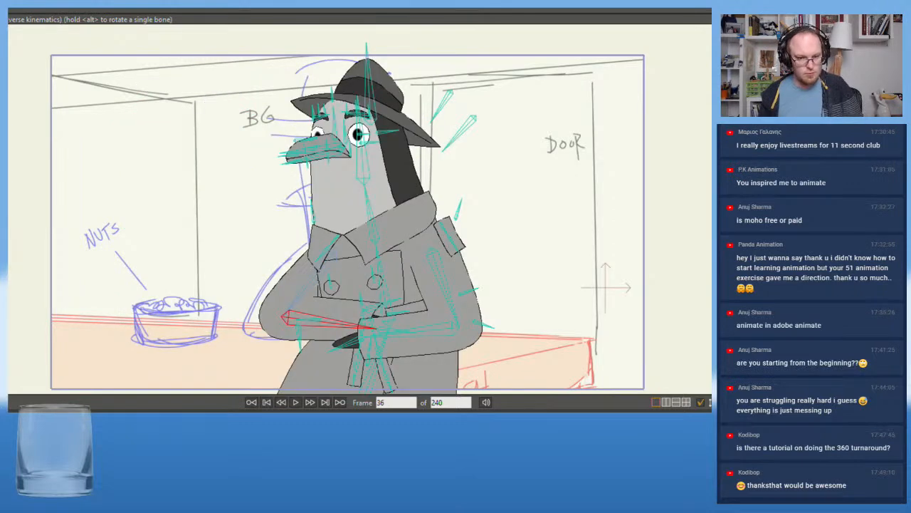
key(shift+Left)
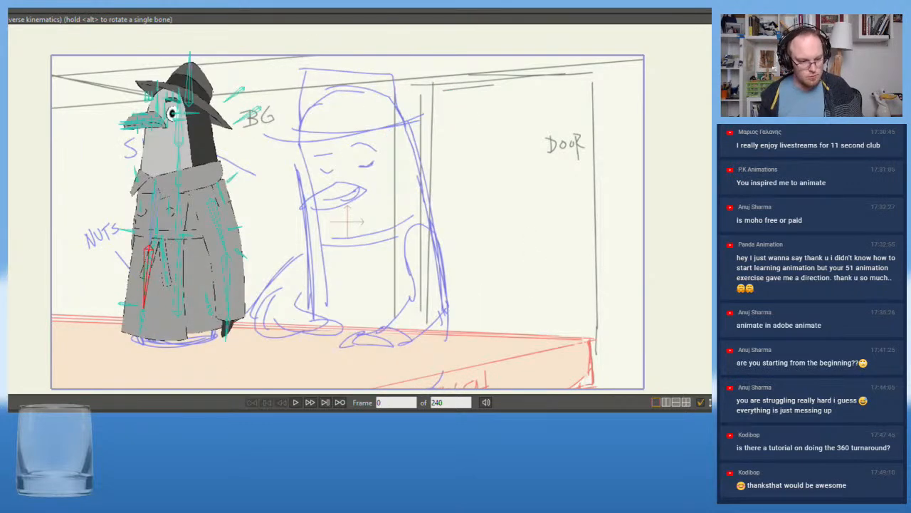
key(space)
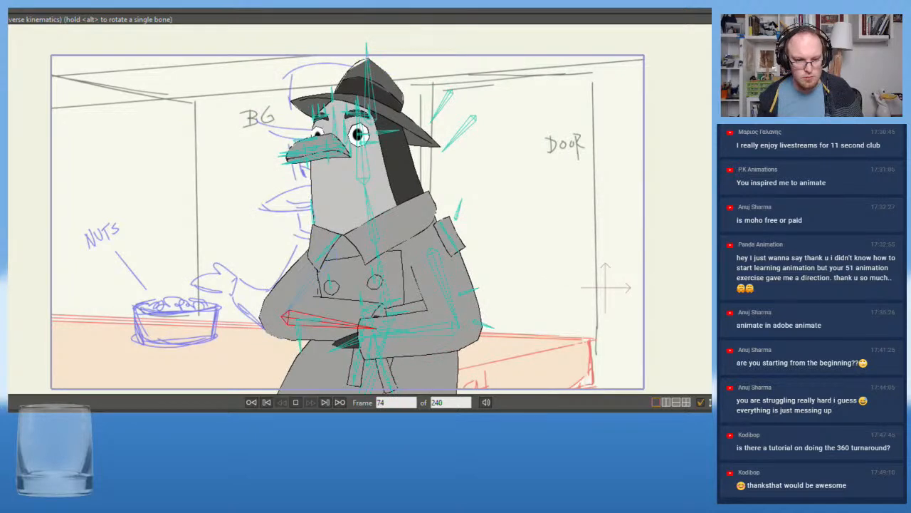
key(space)
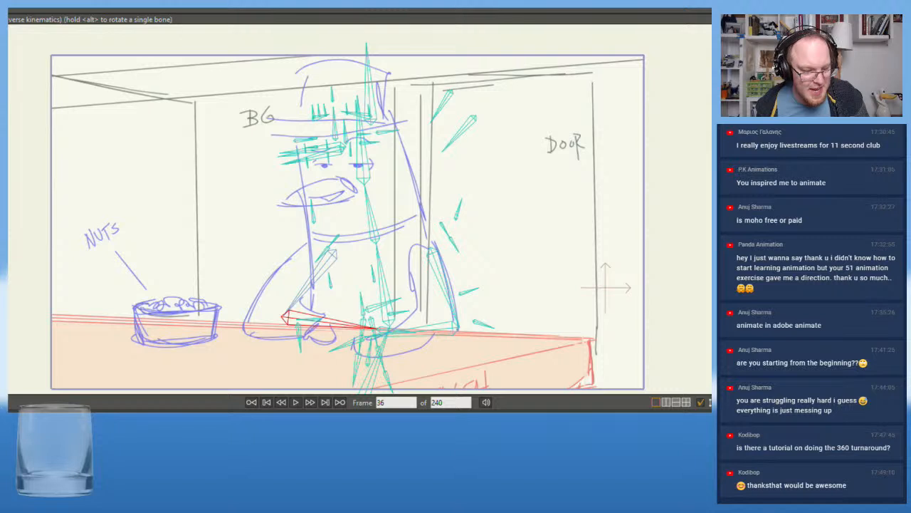
With Ben's artwork hidden, play the storyboard from the start and step around frame 37 to examine its pose timing
key(Left)
key(Left)
key(Left)
key(Left)
key(Left)
key(Left)
key(Left)
key(Left)
key(Left)
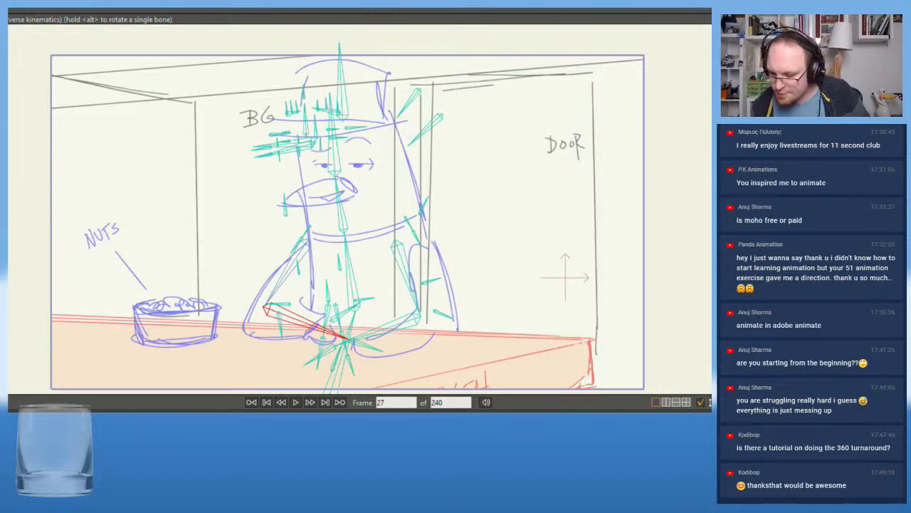
key(0)
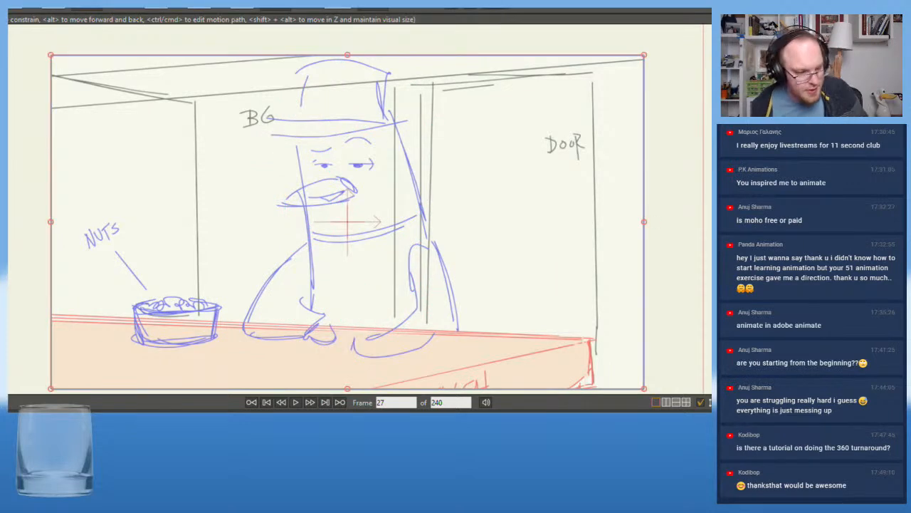
key(shift+Left)
click(296, 402)
click(296, 402)
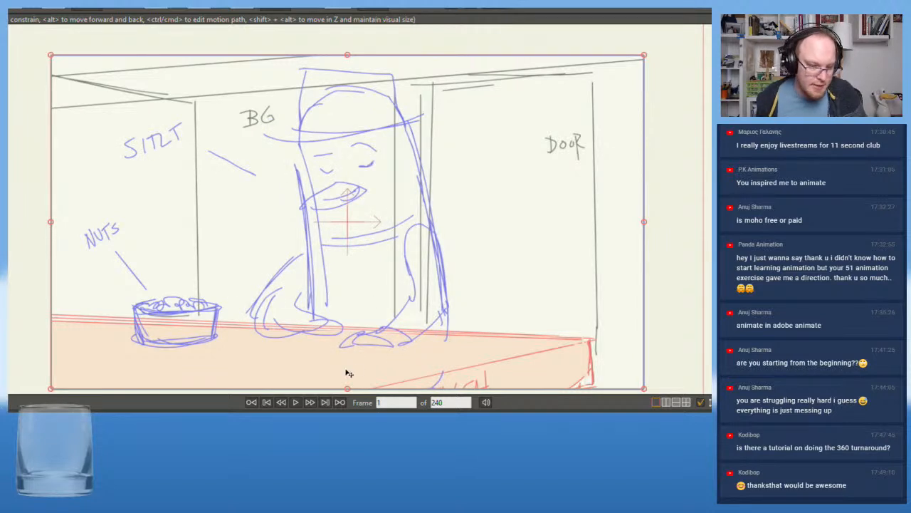
click(296, 402)
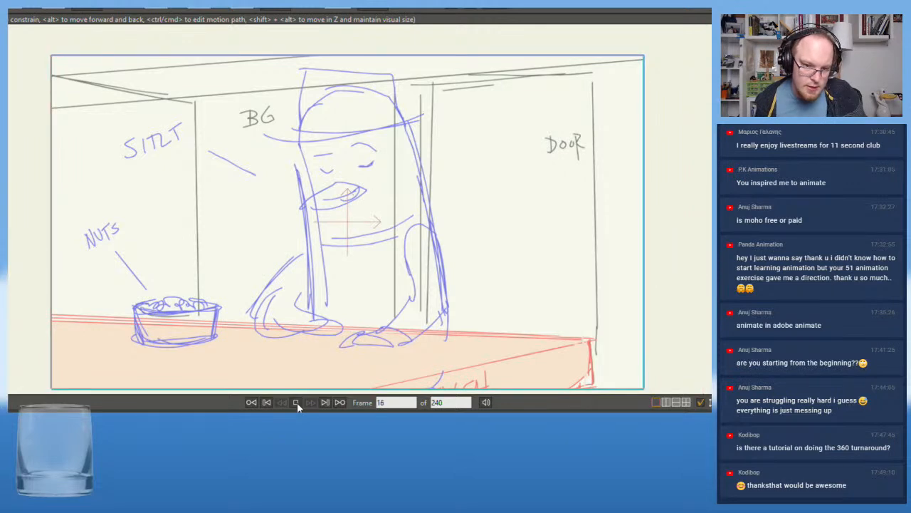
click(296, 402)
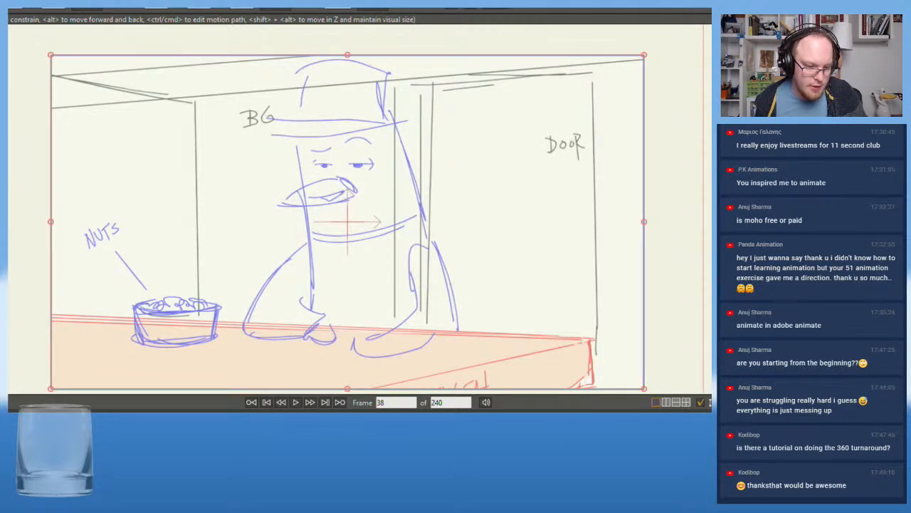
key(Left)
key(Right)
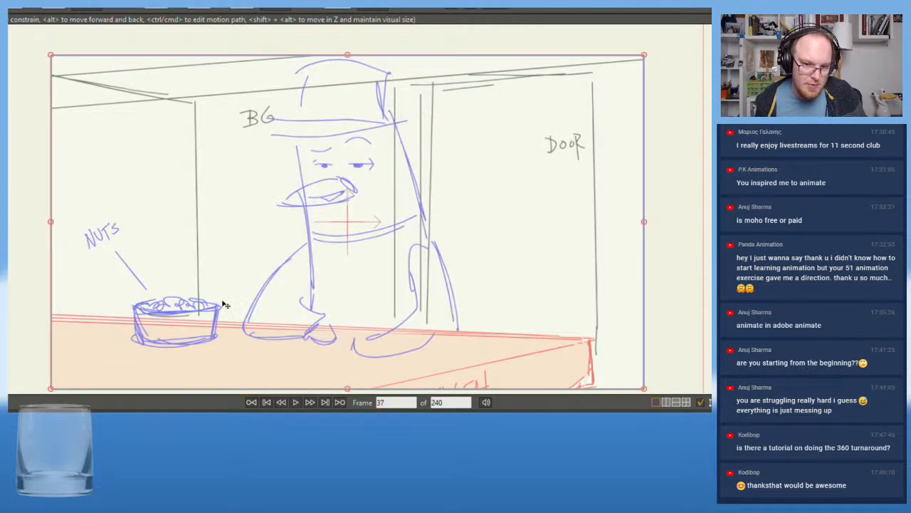
Play the storyboard onward from frame 37 to examine the drawn eye expression and the reach toward the nuts
click(295, 403)
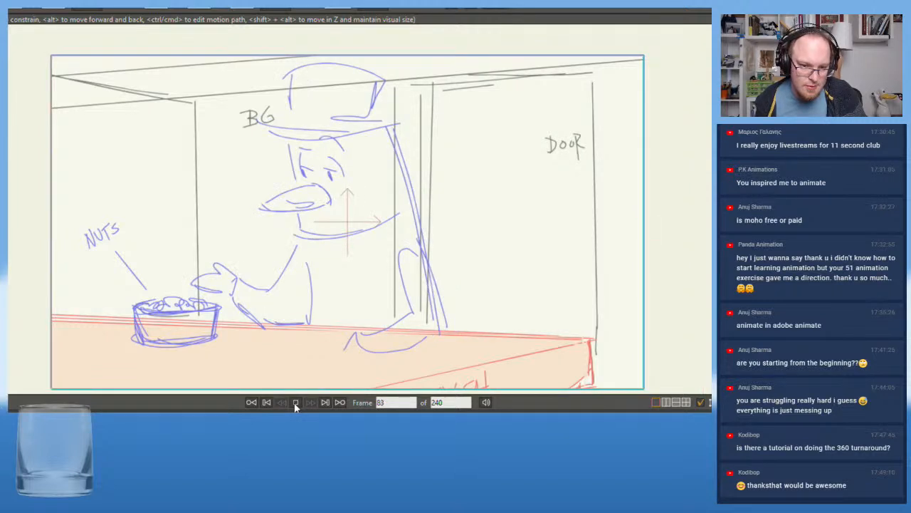
click(295, 402)
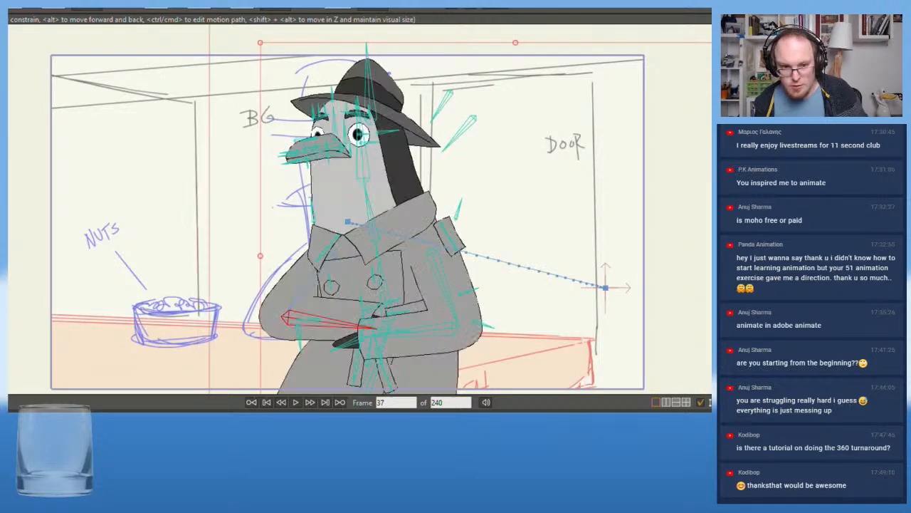
Raise the inner end of Ben's far eyebrow at frame 37 with its brow bones, undoing the last adjustment
scroll(356, 113, up, 4)
scroll(244, 115, up, 1)
scroll(268, 143, down, 1)
drag(277, 149, 309, 179)
scroll(347, 199, up, 3)
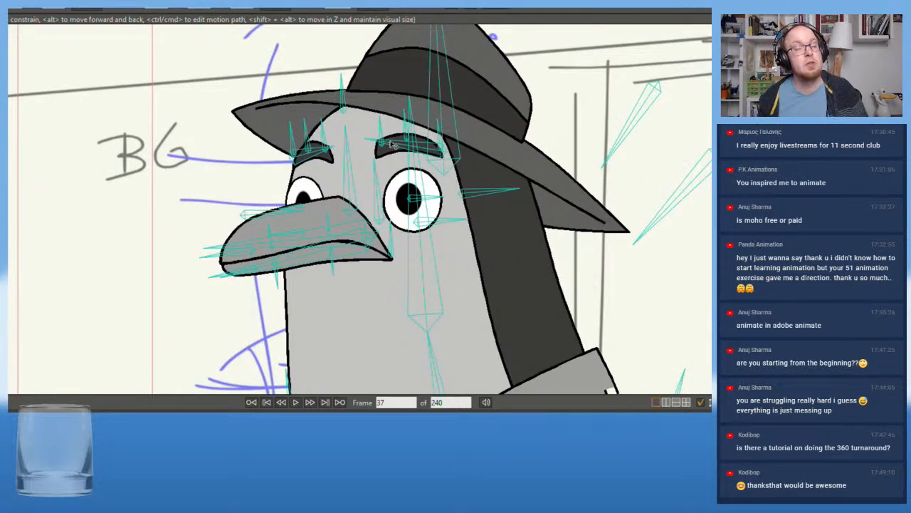
key(t)
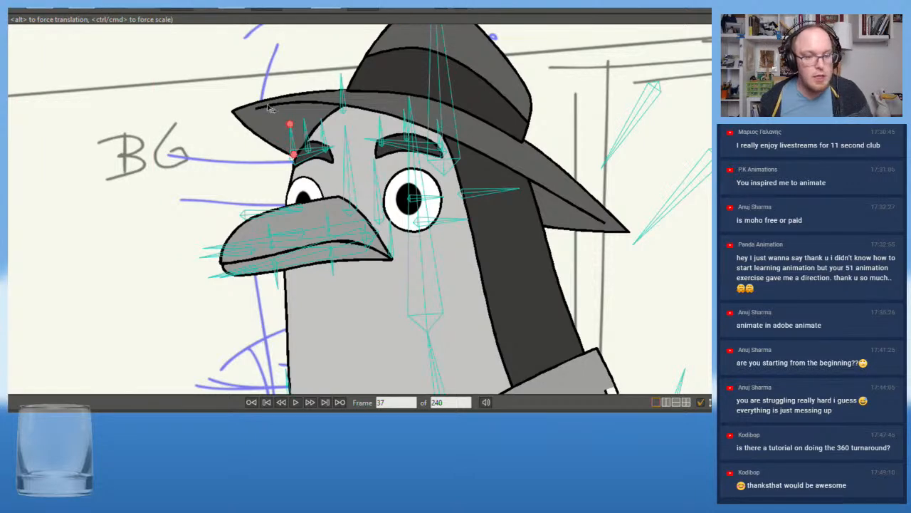
drag(318, 151, 339, 139)
click(321, 144)
key(ctrl+z)
Reshape the near eyebrow with its middle and outer bones, and tilt the outer end of the far eyebrow
scroll(308, 152, up, 3)
click(416, 143)
drag(420, 146, 453, 130)
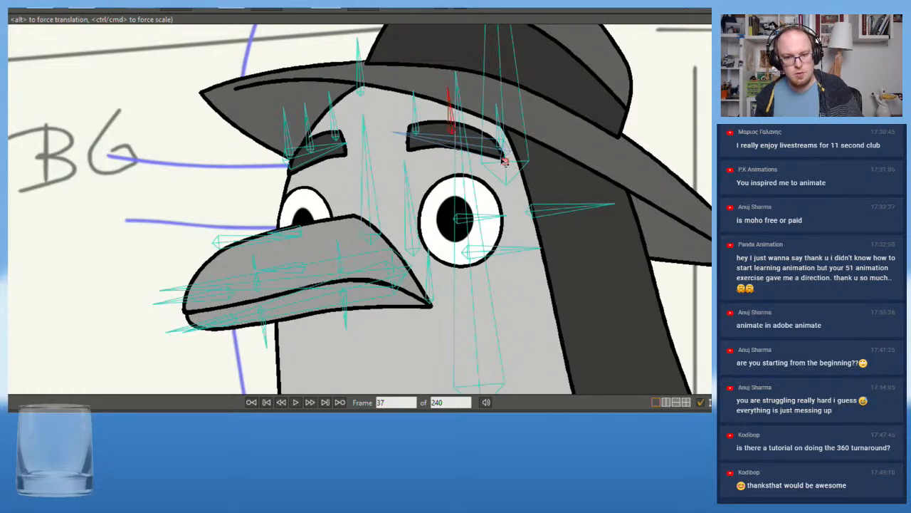
drag(501, 153, 504, 134)
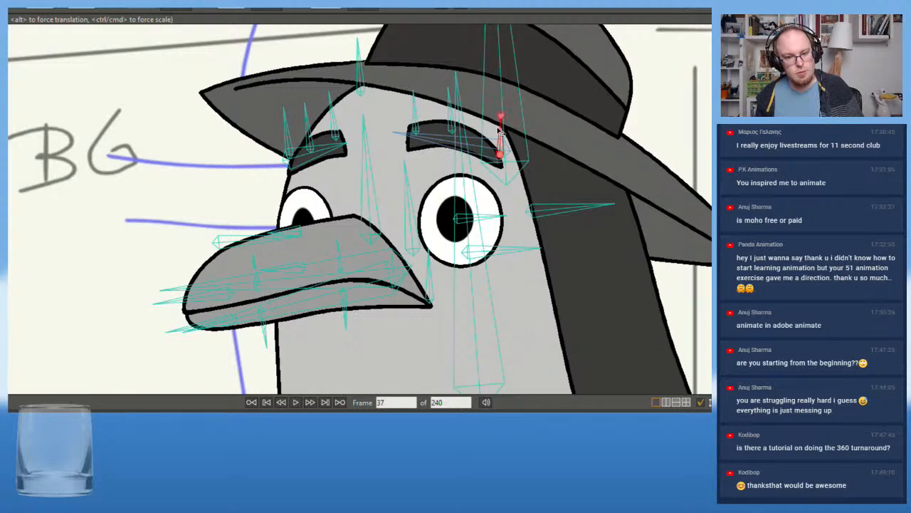
drag(289, 136, 329, 150)
drag(440, 145, 440, 141)
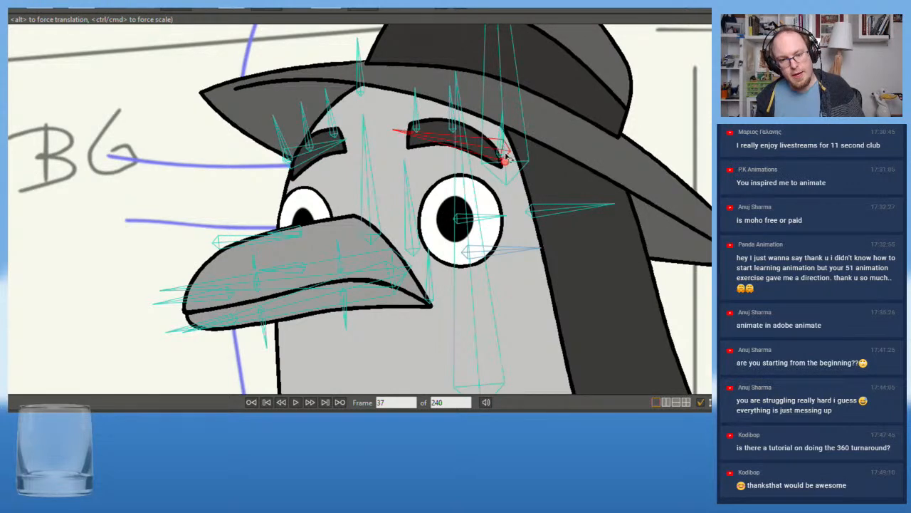
Move the whole near eyebrow up toward the hat brim with its main brow bone
scroll(507, 153, up, 5)
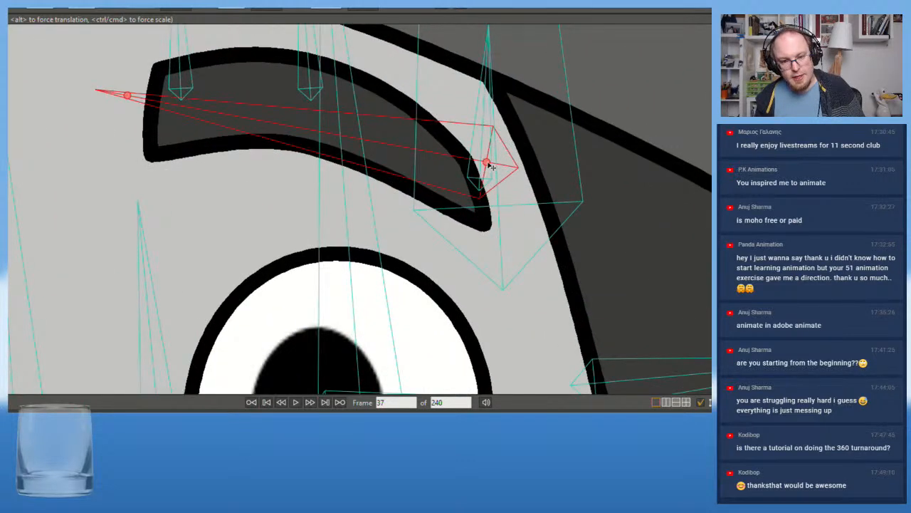
drag(489, 155, 485, 110)
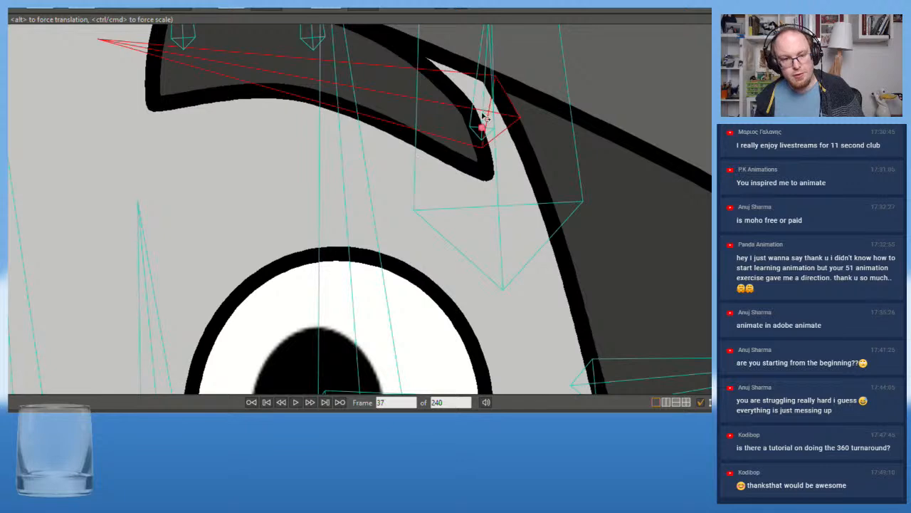
scroll(485, 110, down, 5)
Move the whole far eyebrow up so its outer corner meets the edge of the hat brim
drag(278, 188, 417, 224)
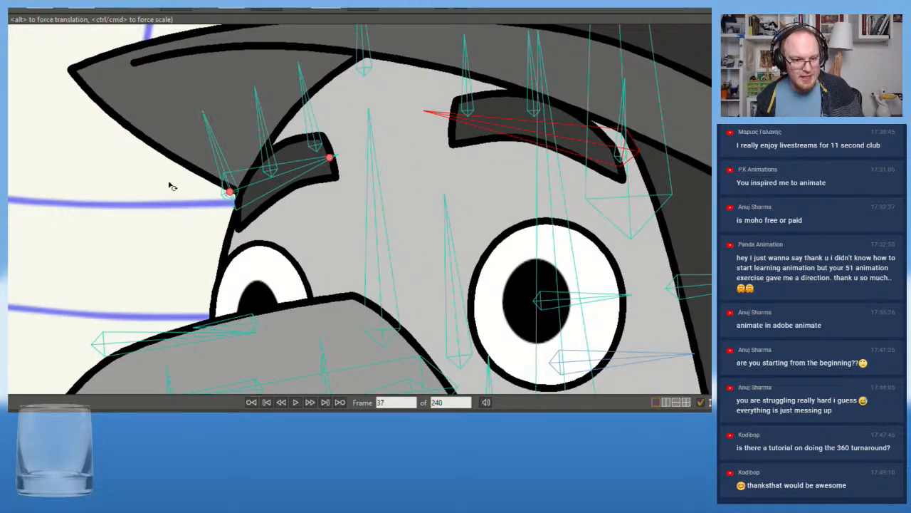
scroll(192, 190, up, 3)
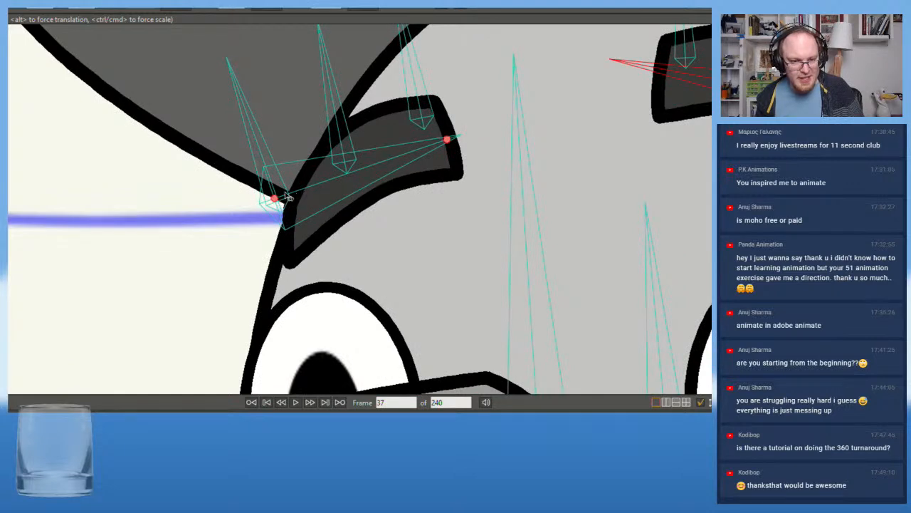
scroll(286, 198, up, 2)
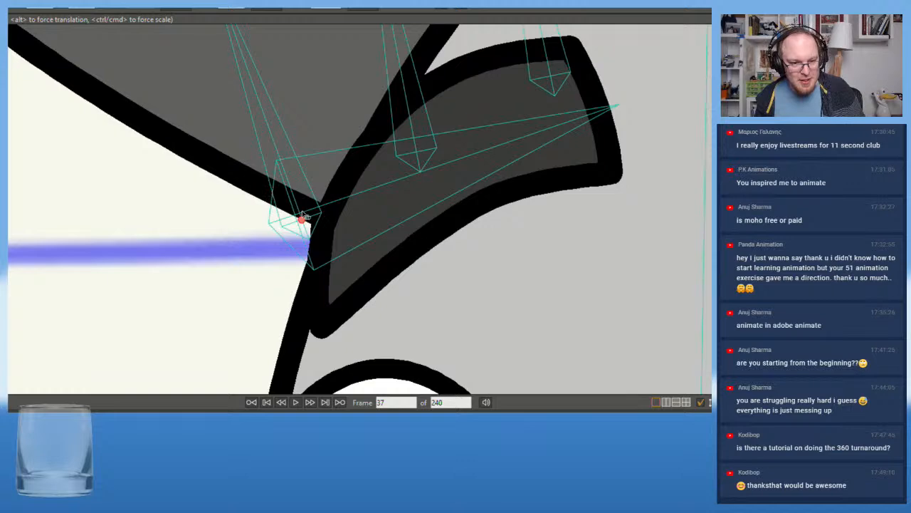
drag(303, 214, 312, 126)
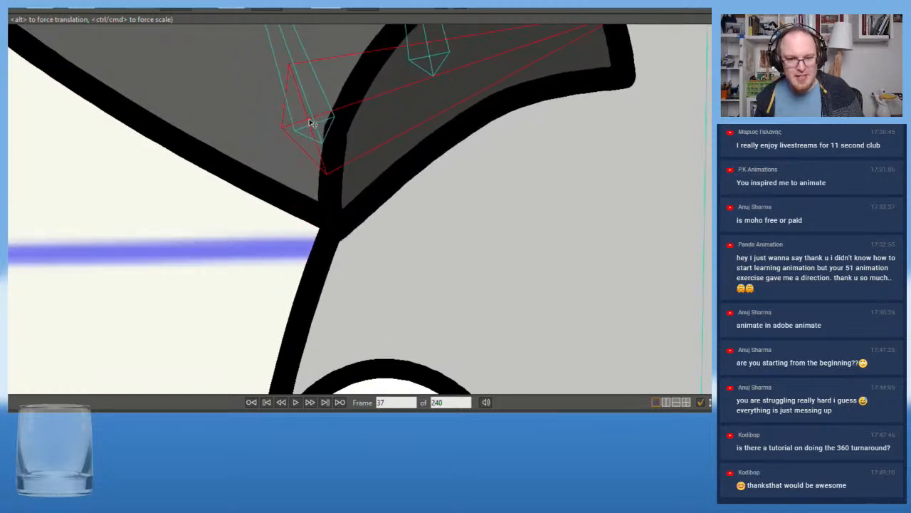
Examine the raised eyebrows against the storyboard, both in the wider frame and close up on the face
scroll(443, 205, down, 5)
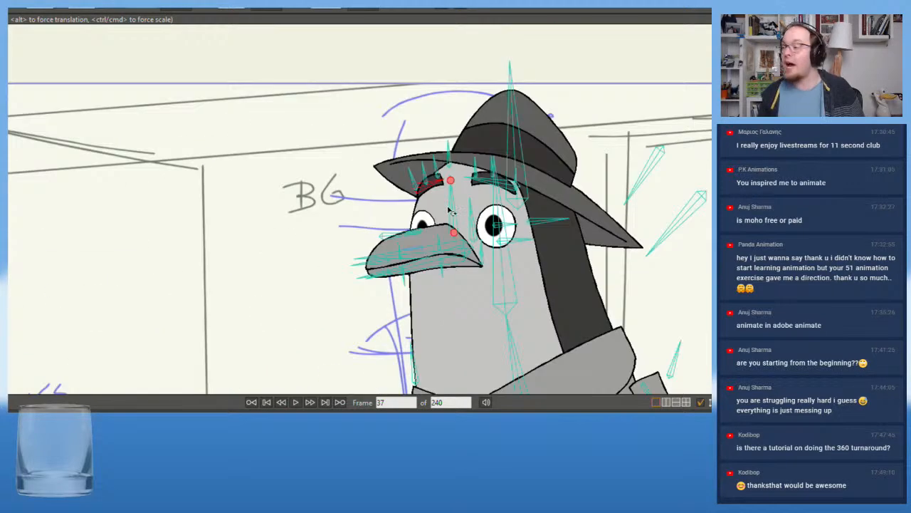
click(651, 249)
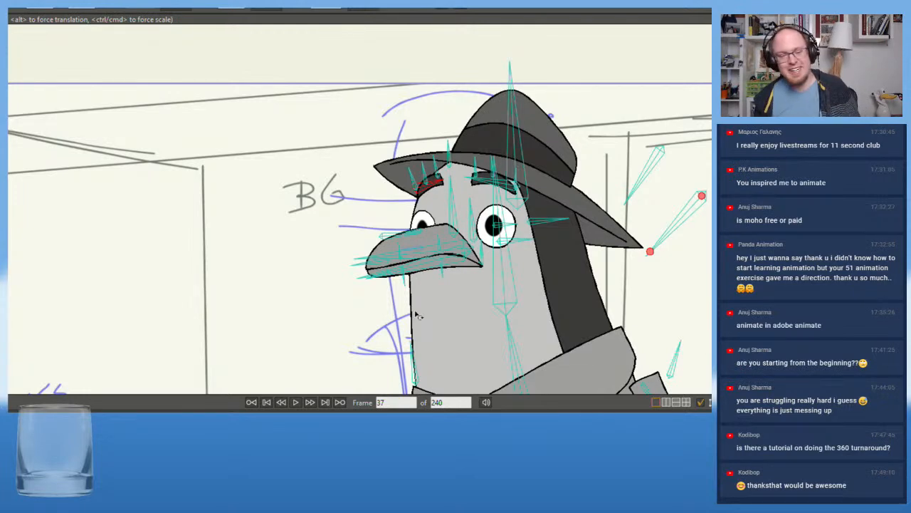
scroll(438, 184, down, 2)
scroll(426, 244, down, 2)
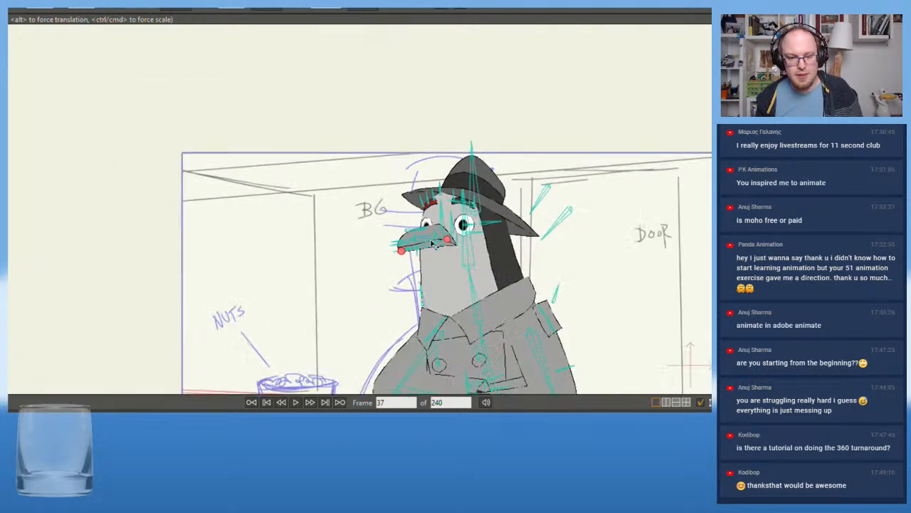
drag(275, 291, 178, 293)
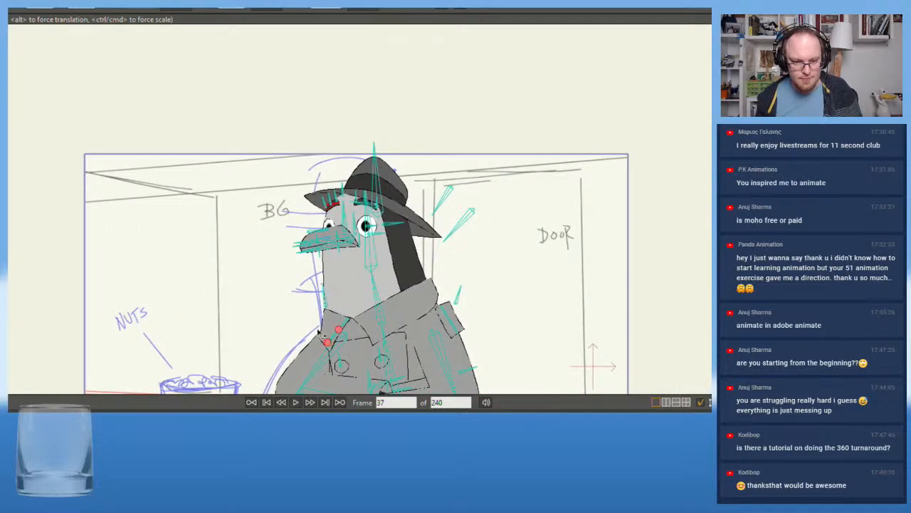
scroll(306, 181, up, 3)
scroll(302, 185, up, 4)
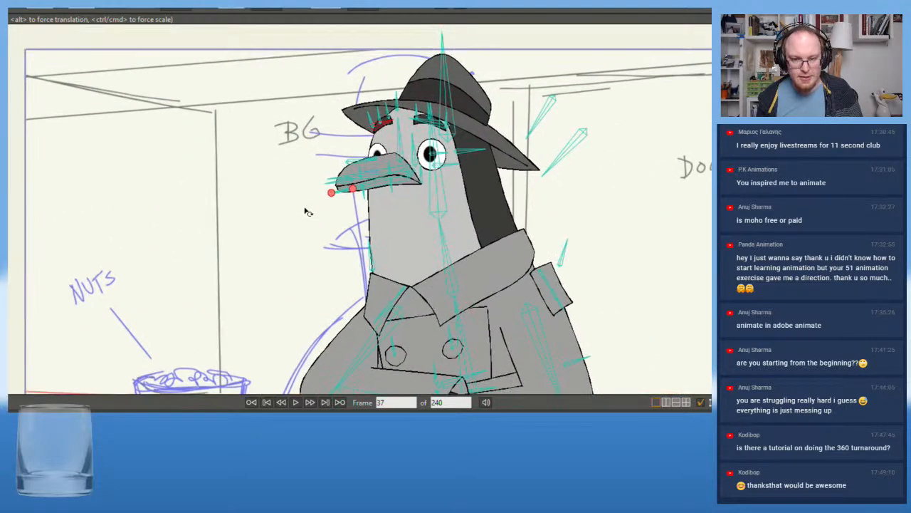
scroll(407, 185, up, 2)
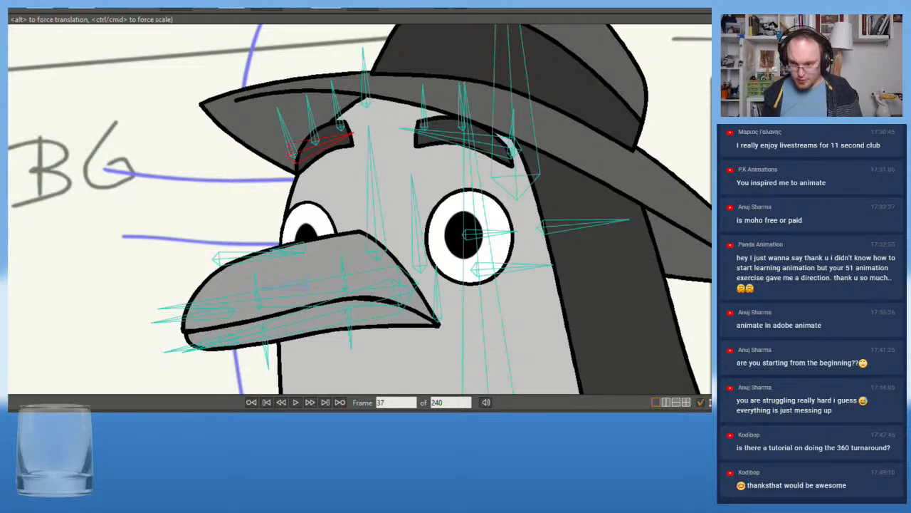
Straighten the lower edge of the near eye's upper lid at frame 37 by adjusting its curve handles
key(g)
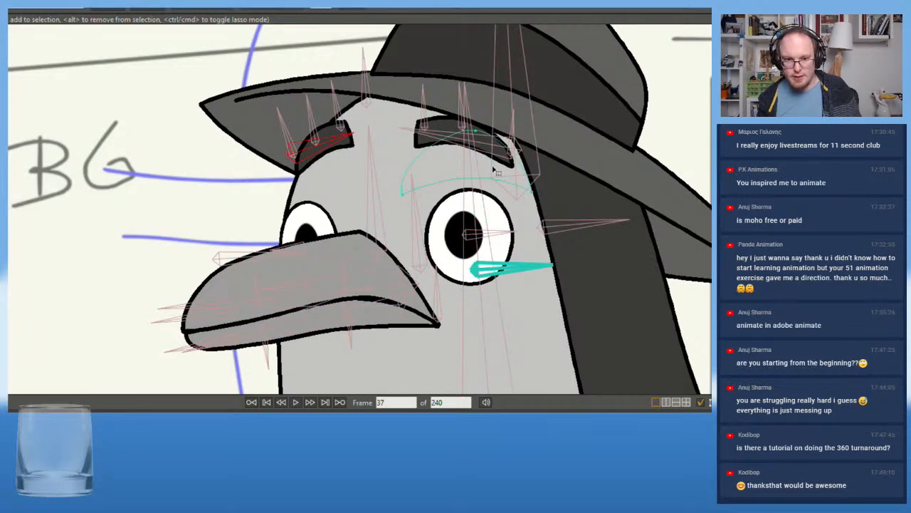
click(403, 195)
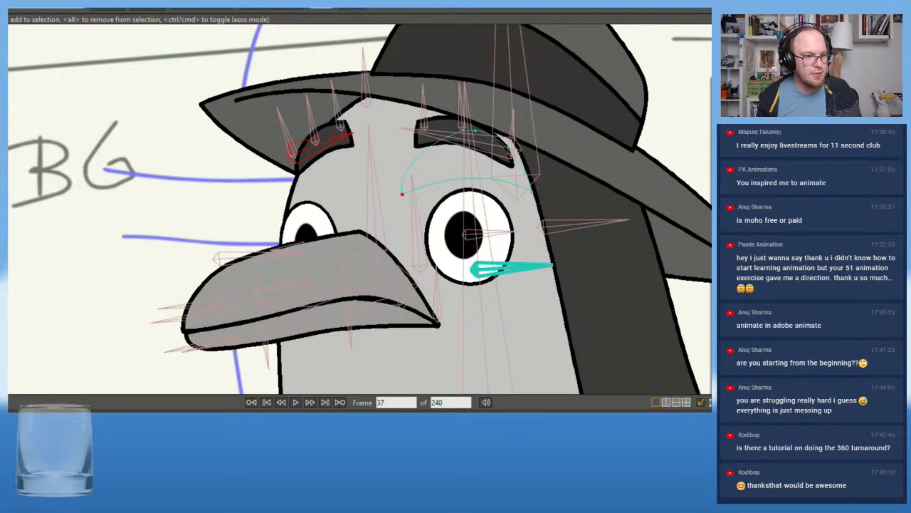
key(c)
drag(465, 168, 467, 222)
mouse_move(504, 178)
mouse_down()
mouse_move(504, 203)
mouse_move(503, 192)
mouse_up()
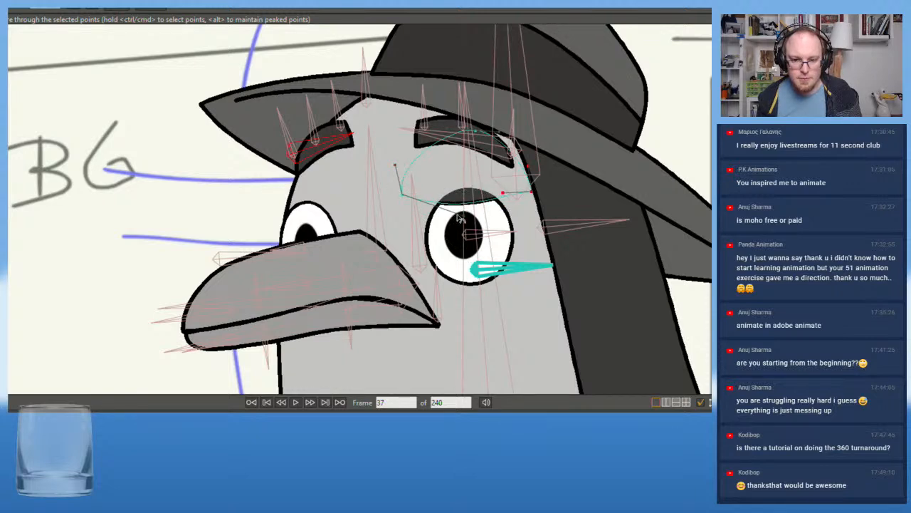
drag(465, 220, 463, 192)
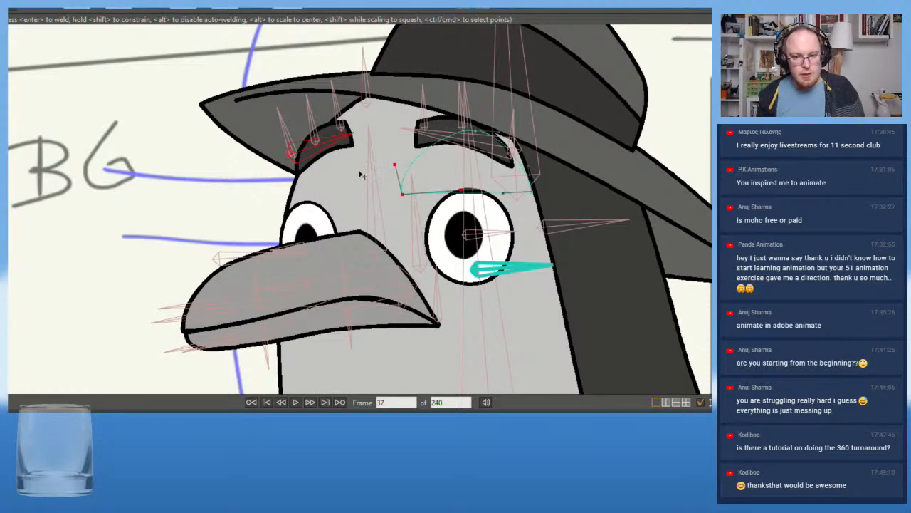
Lower both corners of the near eyelid so its edge covers the top of the pupil
drag(403, 194, 402, 232)
drag(534, 193, 534, 234)
drag(402, 233, 403, 227)
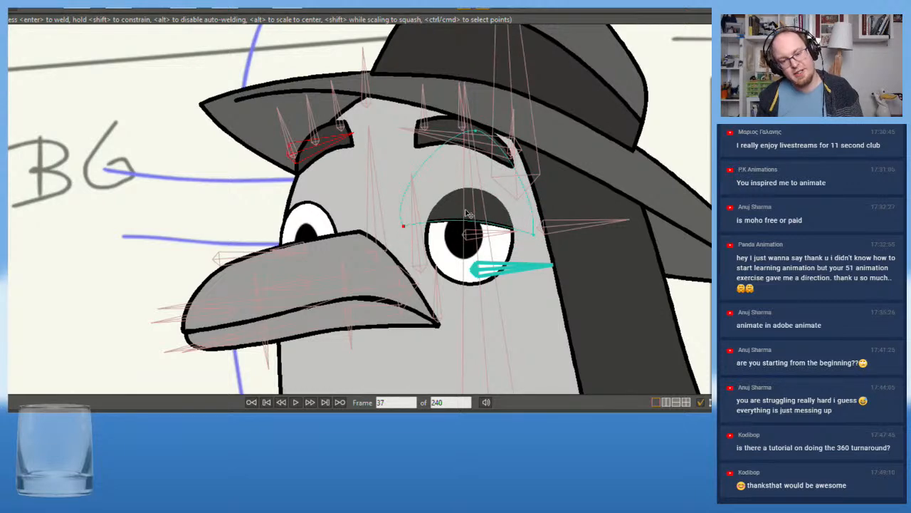
scroll(198, 223, down, 1)
scroll(198, 223, up, 3)
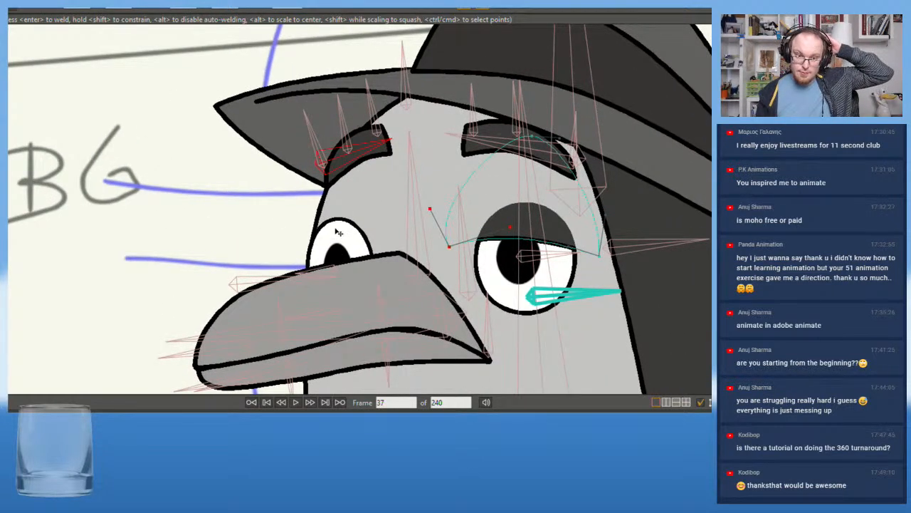
mouse_move(452, 245)
mouse_down()
mouse_move(451, 238)
mouse_move(453, 246)
mouse_up()
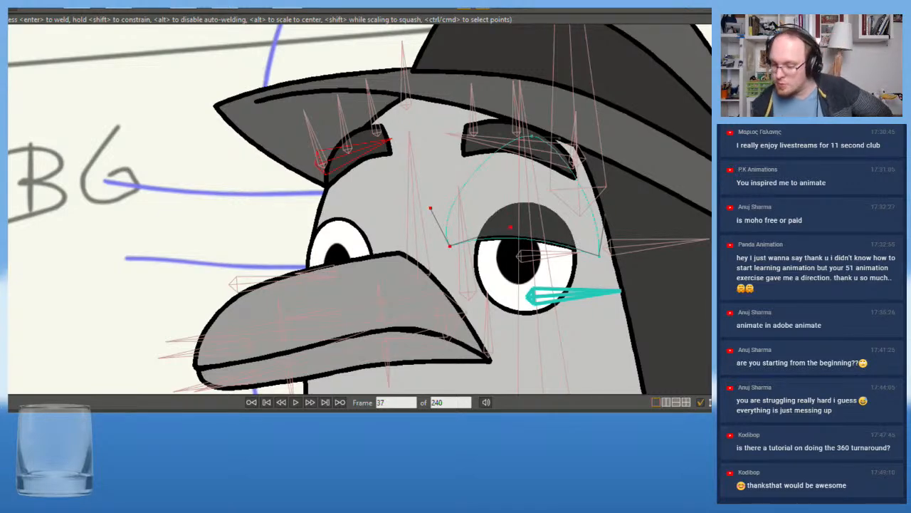
Lower both corners of the far eyelid so that eye is half closed like the near one
click(711, 364)
drag(359, 205, 389, 230)
drag(289, 223, 283, 262)
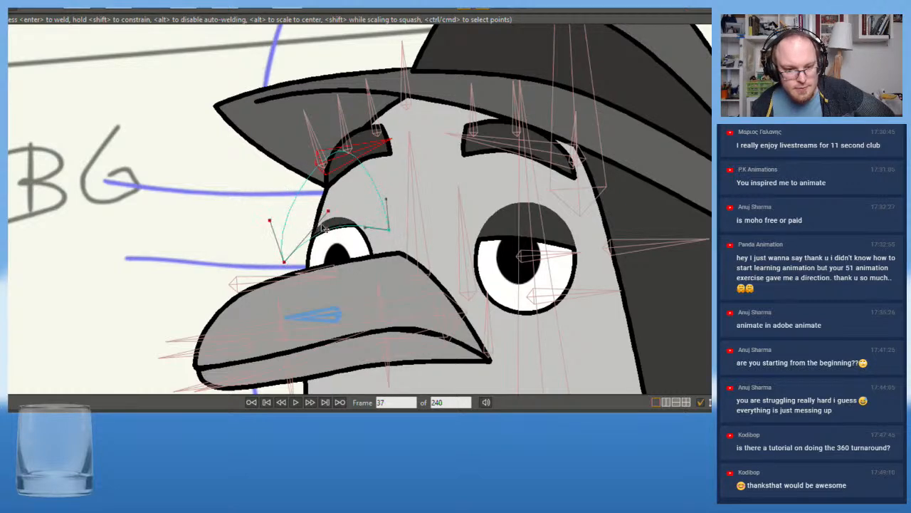
drag(391, 231, 393, 245)
drag(285, 264, 285, 269)
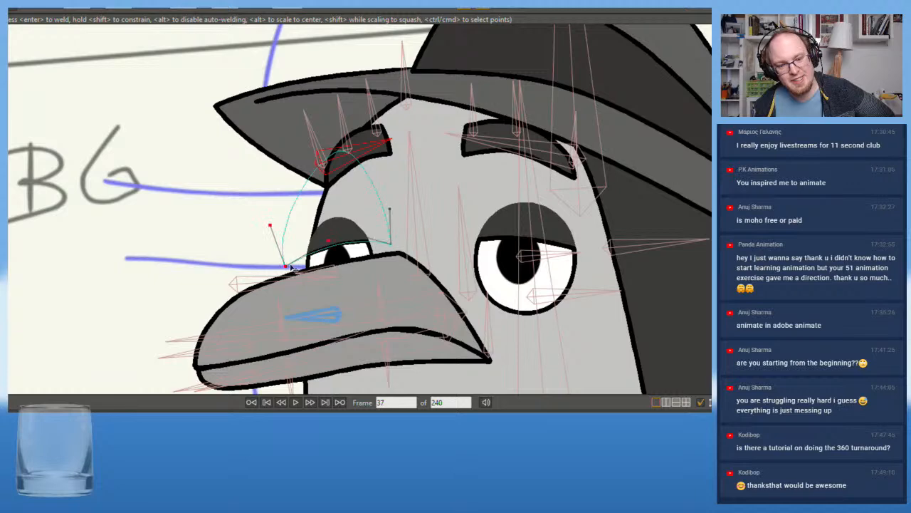
Examine Ben's half-lidded expression against the storyboard, both close up on the eyes and at a wider view
scroll(306, 223, down, 5)
scroll(273, 221, up, 2)
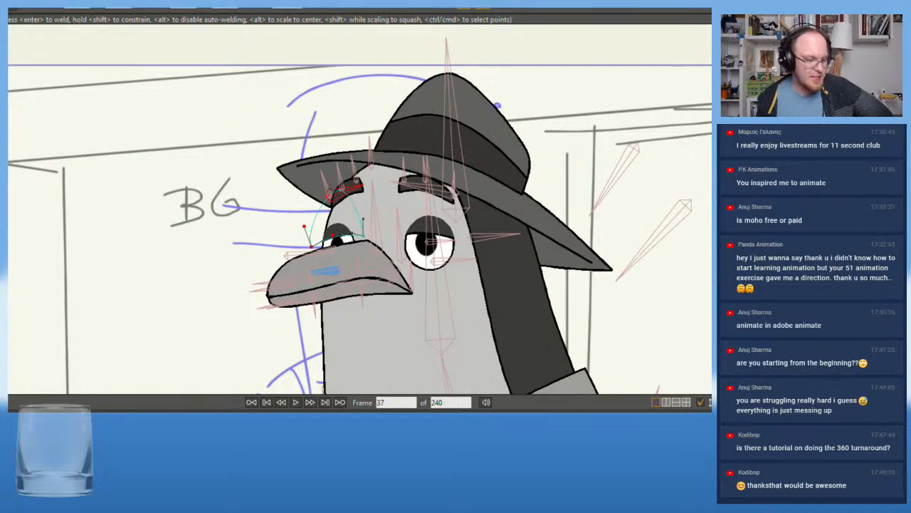
scroll(383, 104, down, 4)
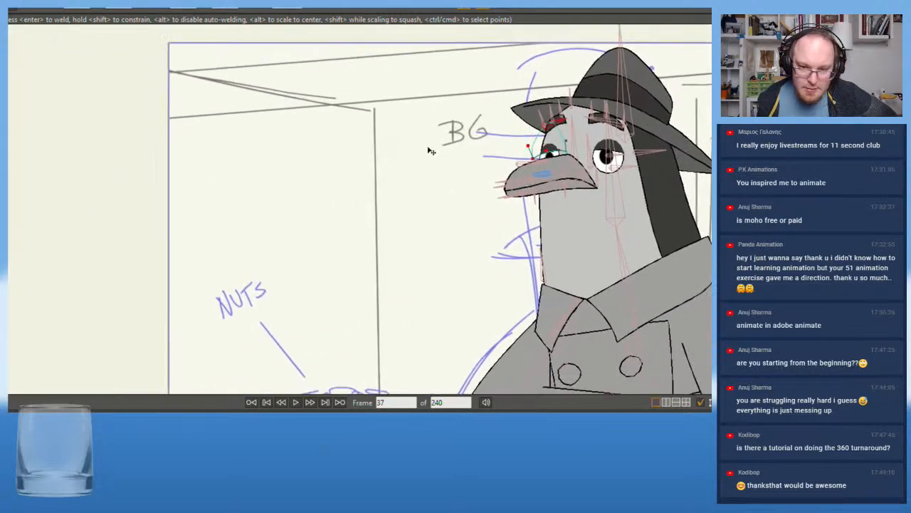
scroll(382, 104, up, 3)
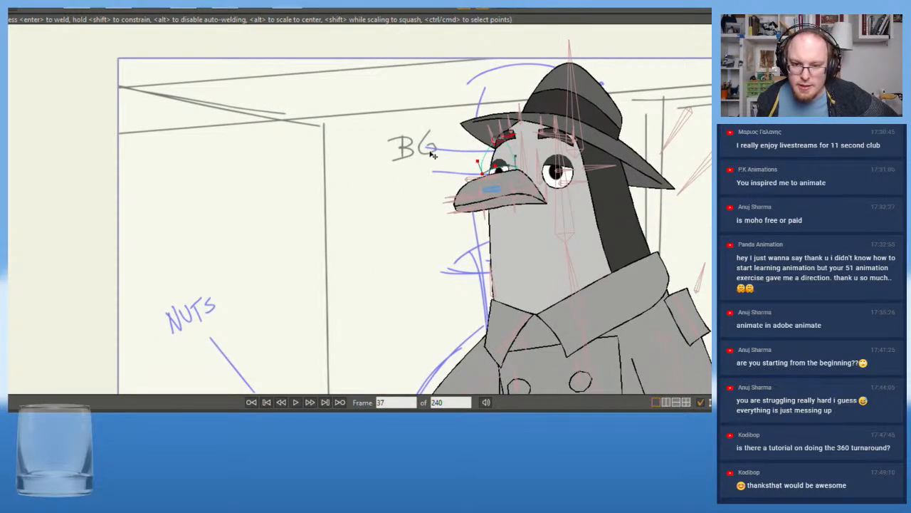
drag(428, 156, 336, 184)
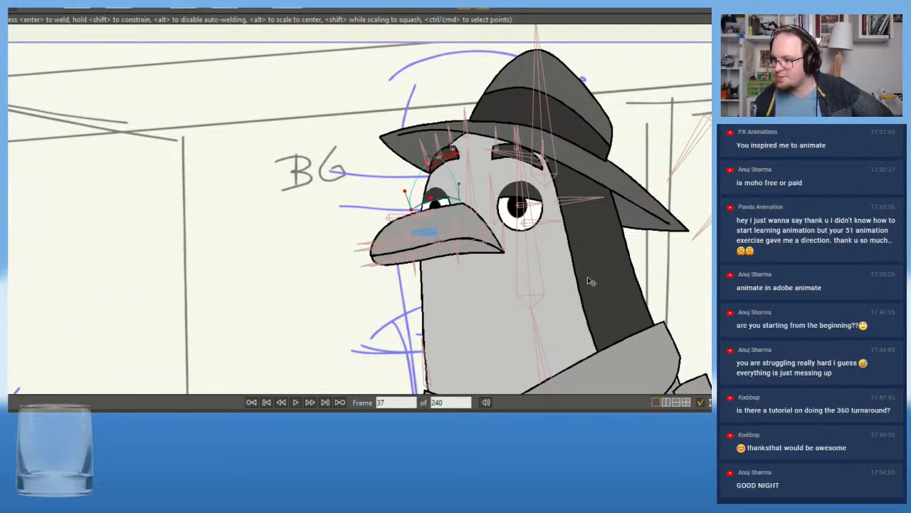
scroll(619, 285, up, 3)
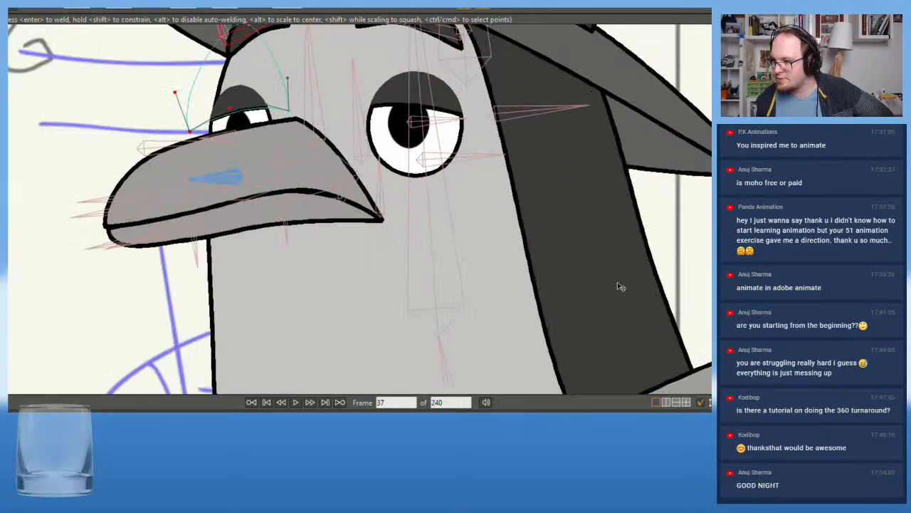
scroll(623, 287, down, 2)
drag(401, 232, 385, 274)
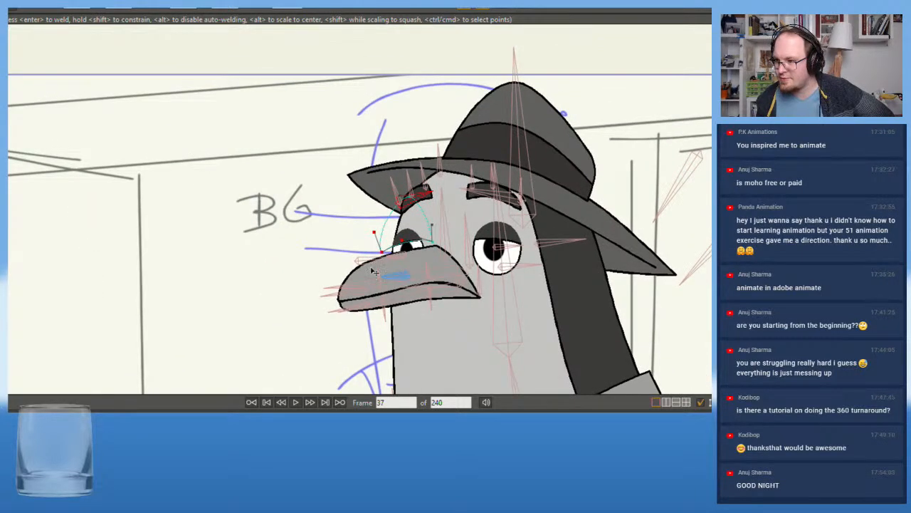
scroll(247, 224, up, 2)
scroll(248, 225, up, 2)
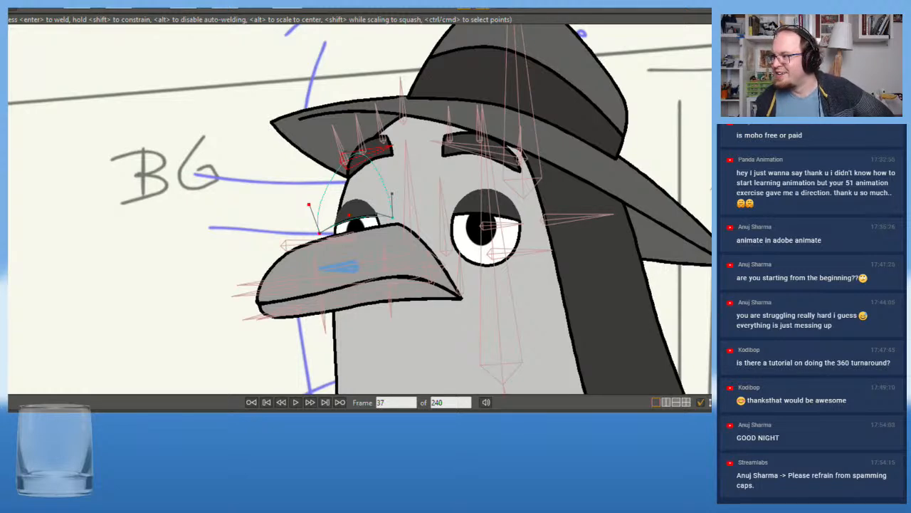
Fine-tune the lower edge of the far eye's upper lid at frame 37 by adjusting its curve handles
scroll(292, 206, up, 2)
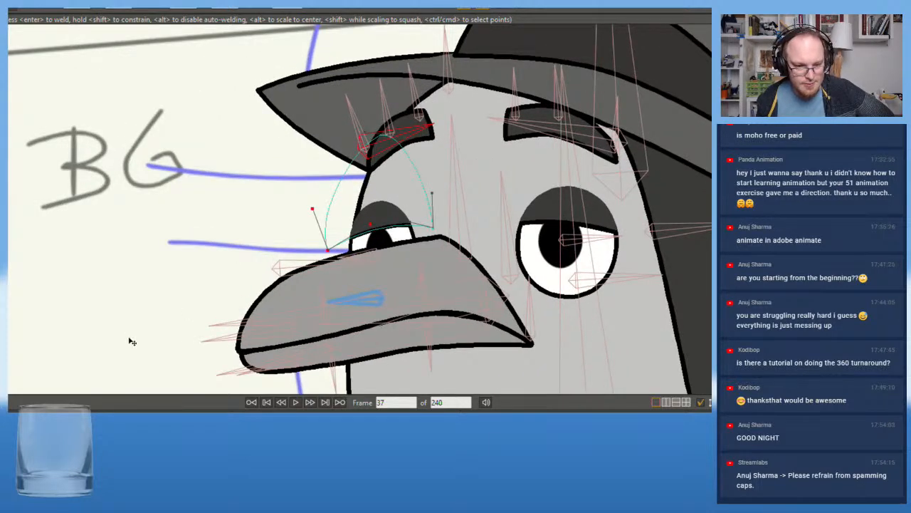
click(370, 227)
drag(408, 224, 409, 226)
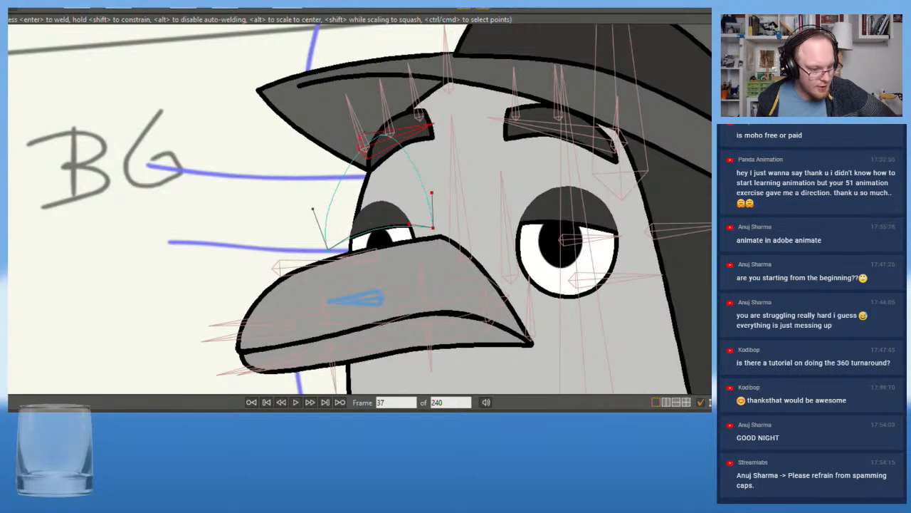
Return to the rig's rest pose at frame 0 and select the far eye's upper lid shape
key(shift+Left)
scroll(107, 202, down, 5)
drag(139, 201, 631, 226)
scroll(498, 167, up, 3)
drag(491, 163, 560, 214)
key(q)
scroll(501, 221, up, 3)
click(424, 259)
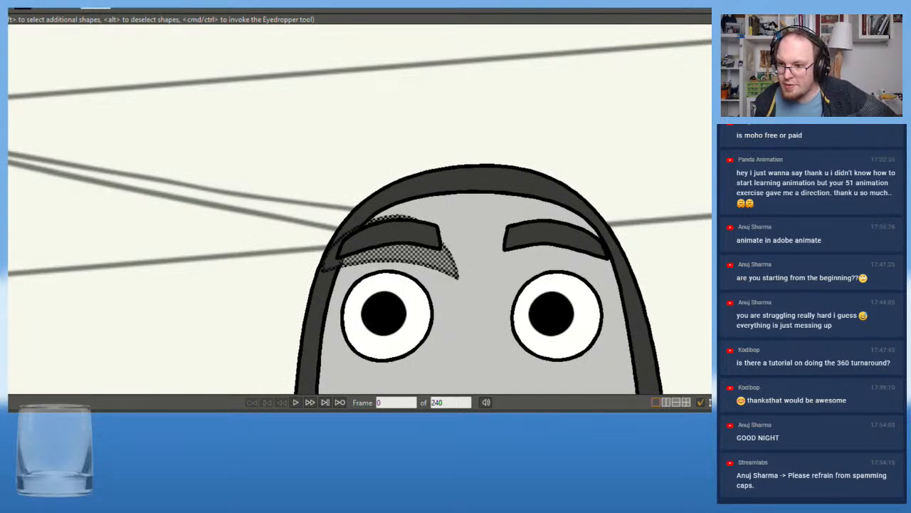
key(Return)
click(443, 259)
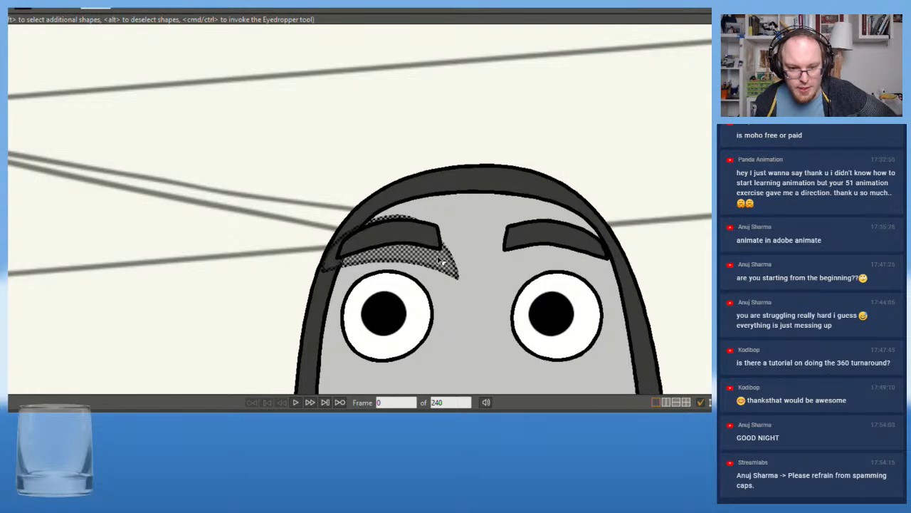
Create a shape from the far eye's upper lid outline with the Create Shape tool, leaving it deselected
key(g)
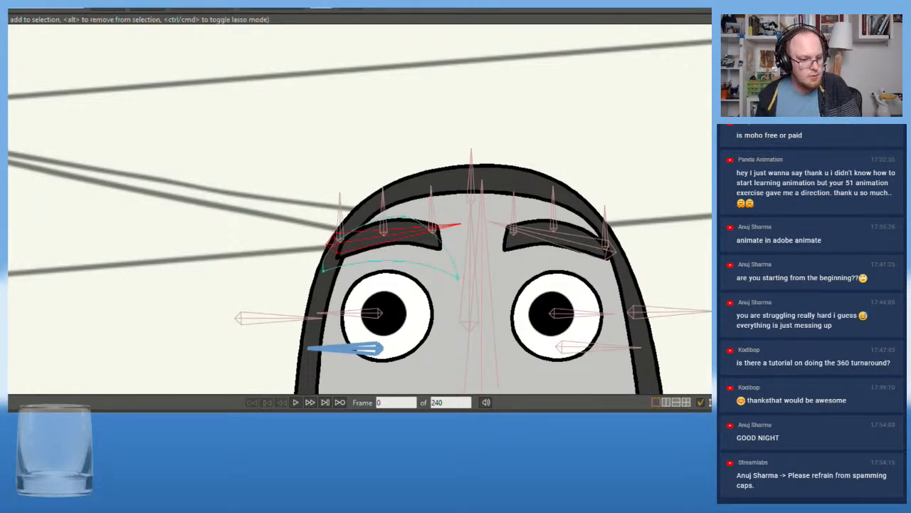
key(u)
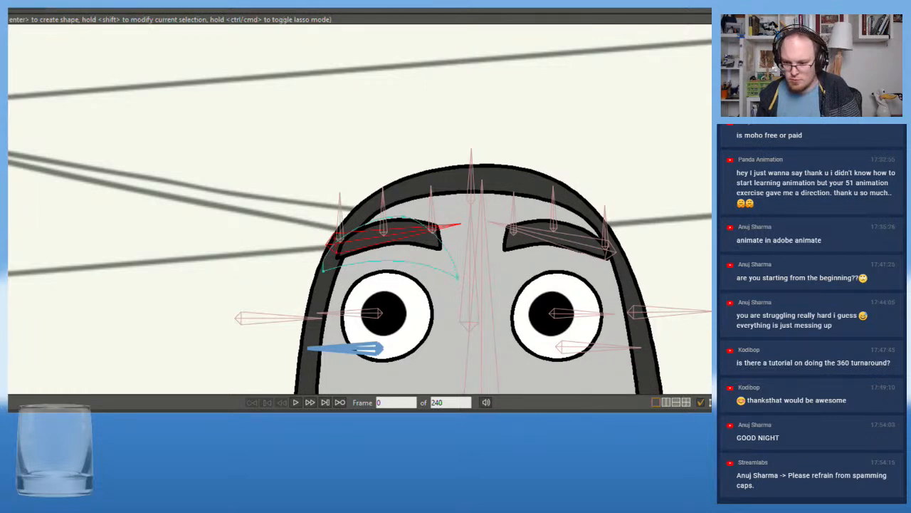
key(b)
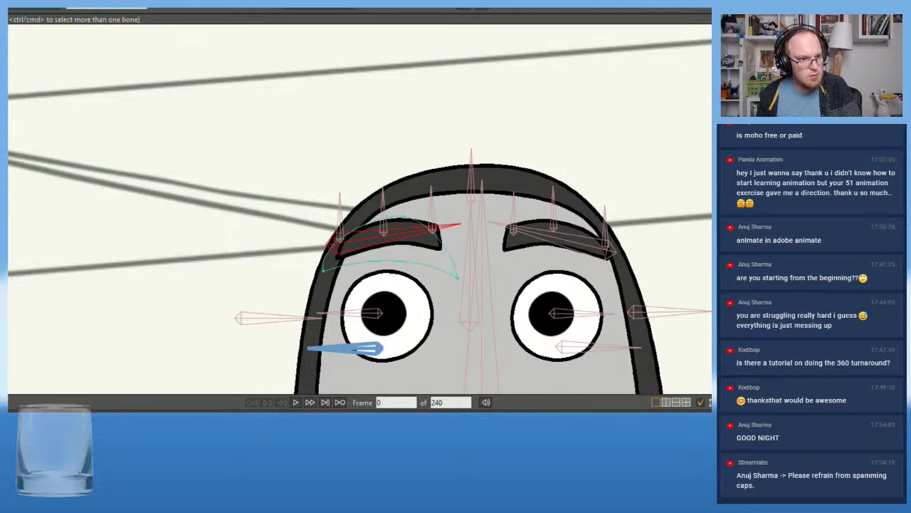
key(u)
click(426, 269)
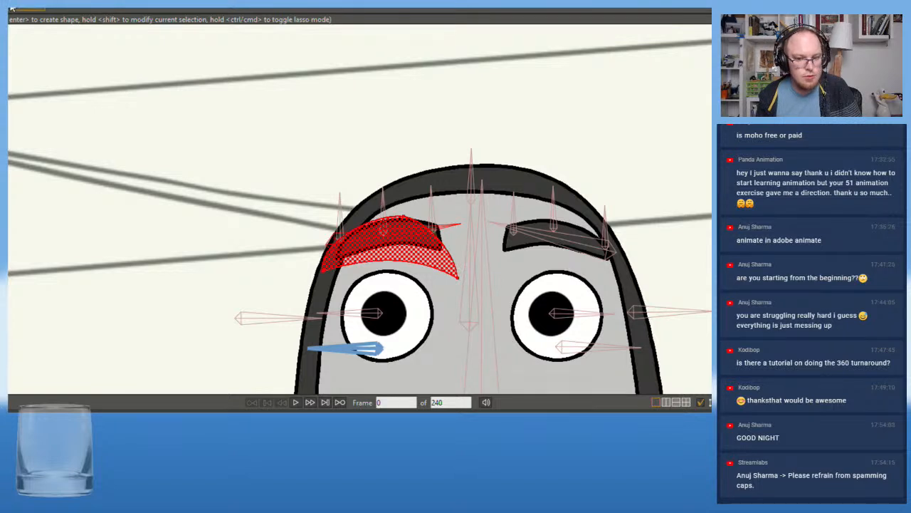
key(Return)
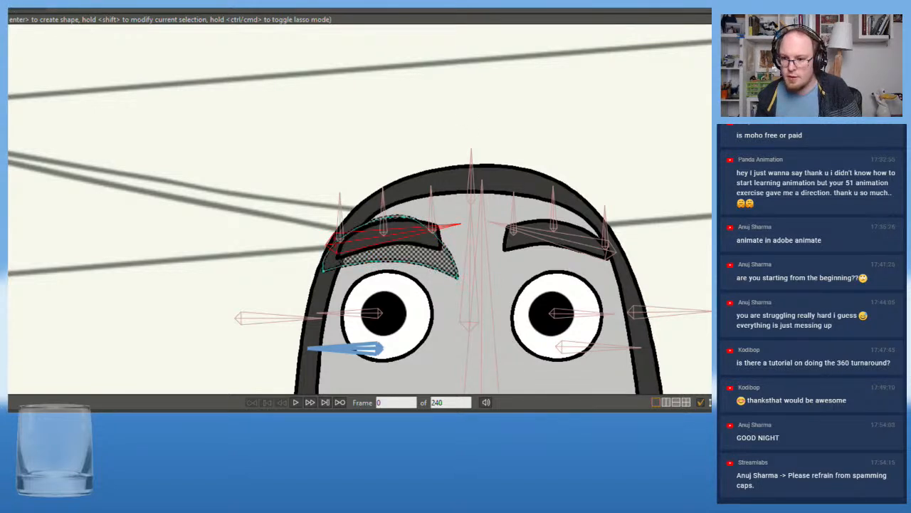
click(533, 144)
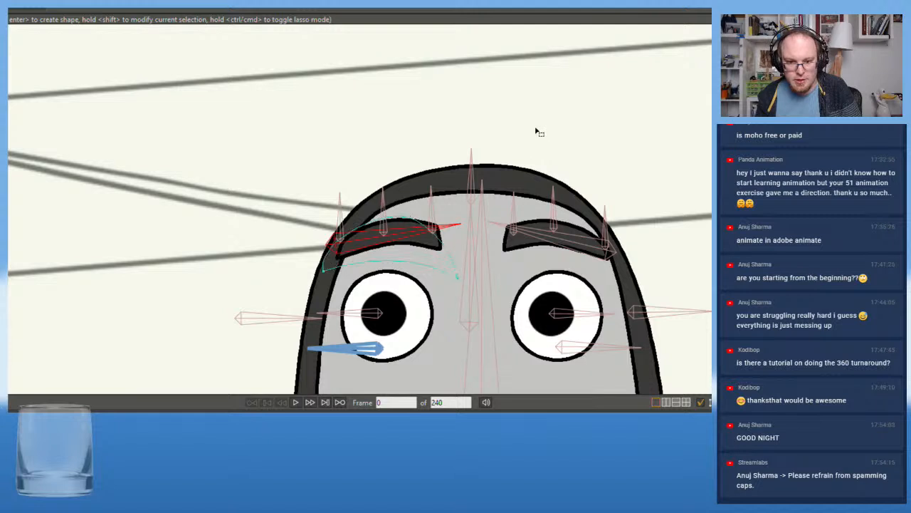
Select the near eye's upper lid shape at frame 0 and delete it
click(406, 255)
click(568, 253)
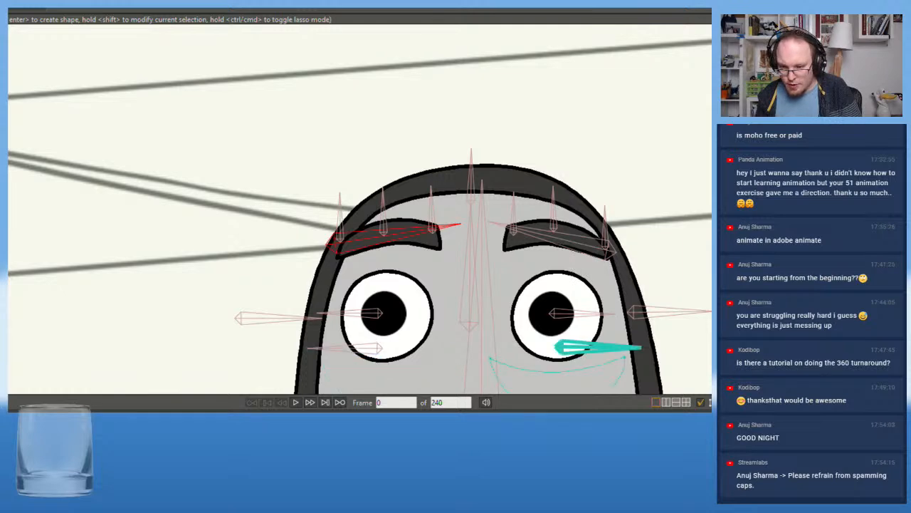
click(539, 260)
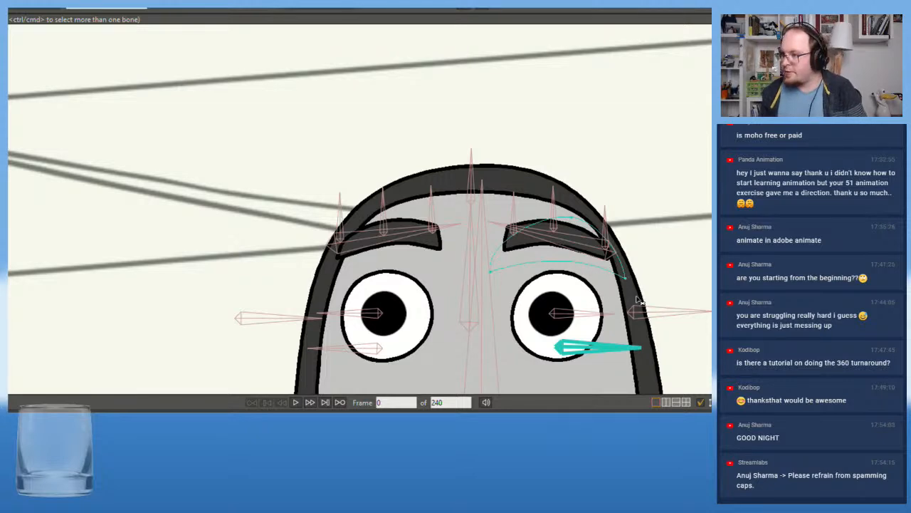
scroll(639, 301, up, 5)
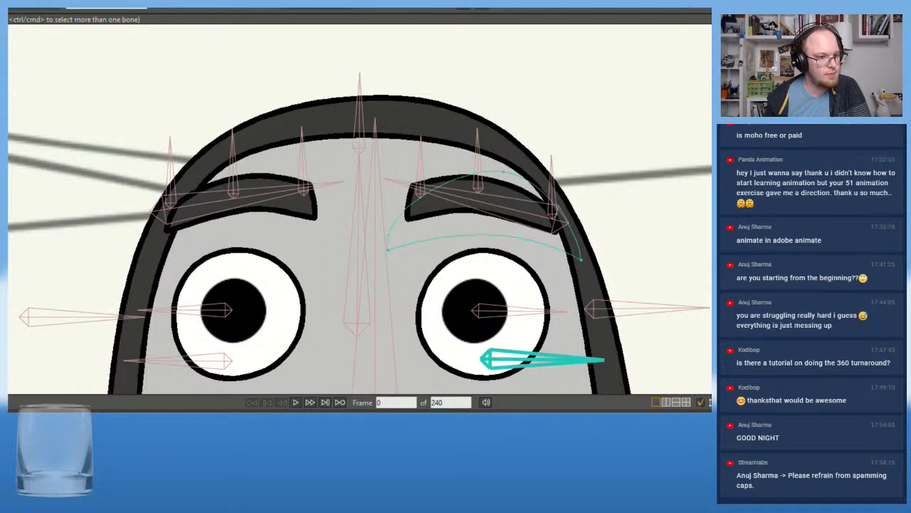
key(q)
click(472, 242)
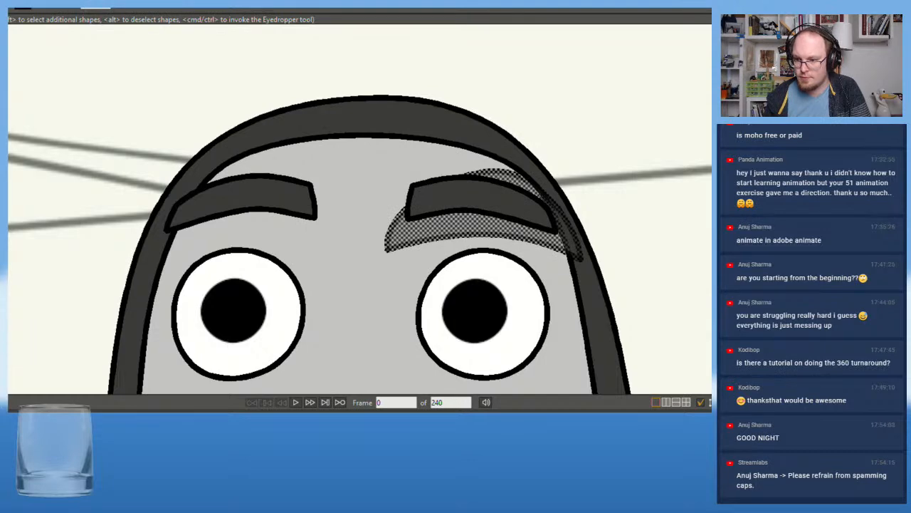
key(Delete)
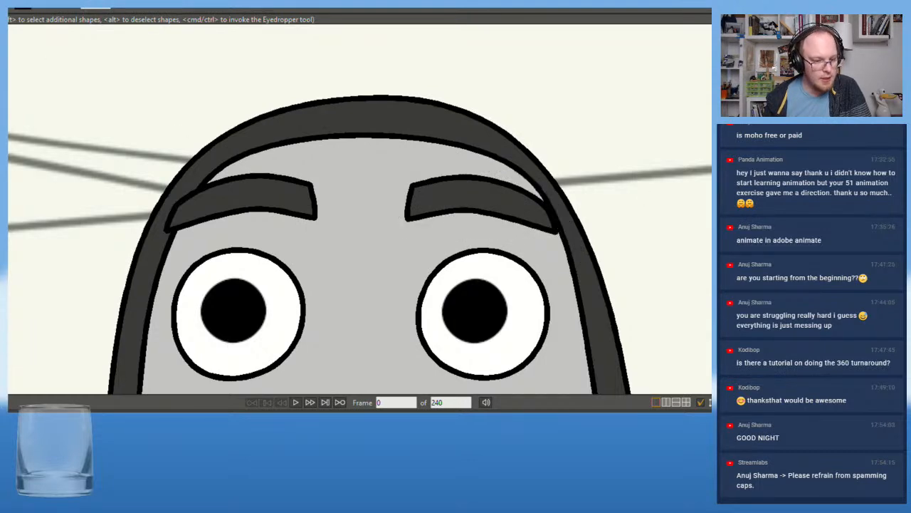
Examine Ben's expression and pose at frame 37 against the storyboard at several zoom levels
scroll(151, 213, down, 9)
drag(221, 213, 227, 145)
scroll(243, 185, down, 2)
drag(242, 185, 247, 157)
scroll(243, 183, up, 2)
scroll(244, 184, up, 1)
scroll(244, 184, down, 1)
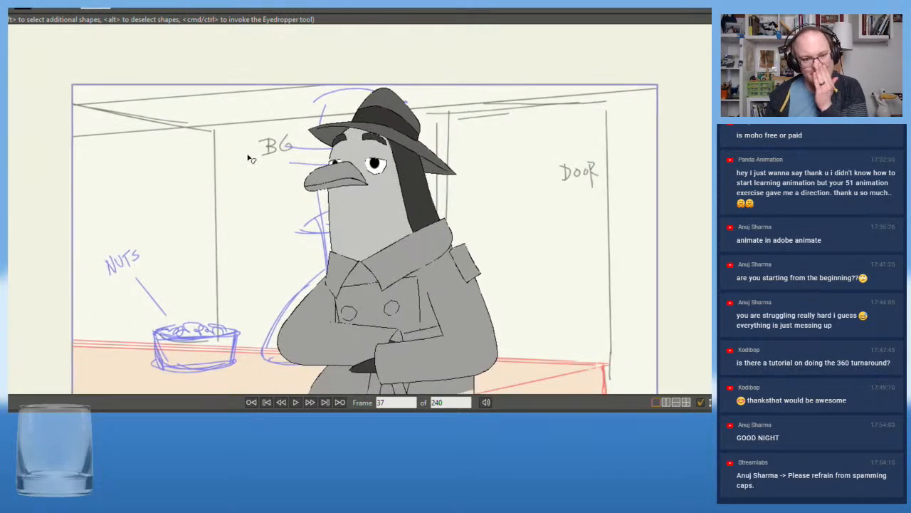
scroll(250, 174, up, 1)
scroll(252, 178, down, 1)
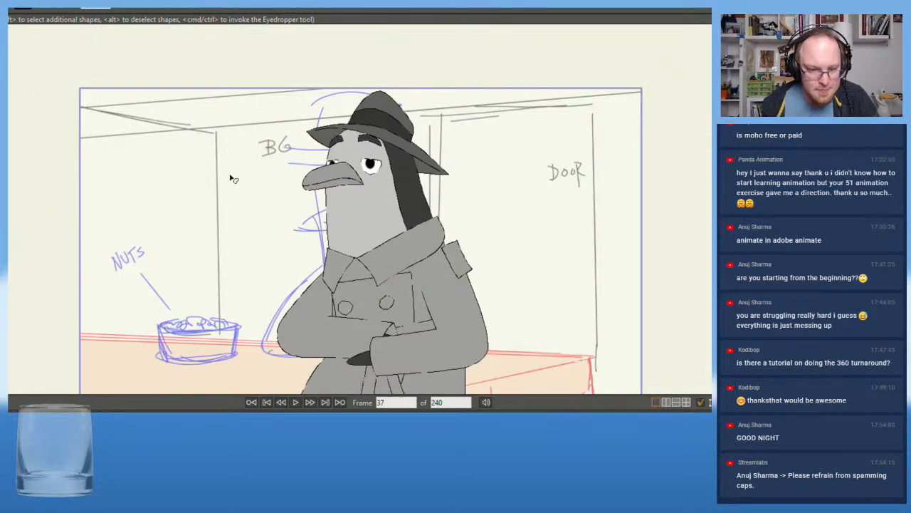
scroll(230, 178, down, 1)
scroll(230, 178, up, 1)
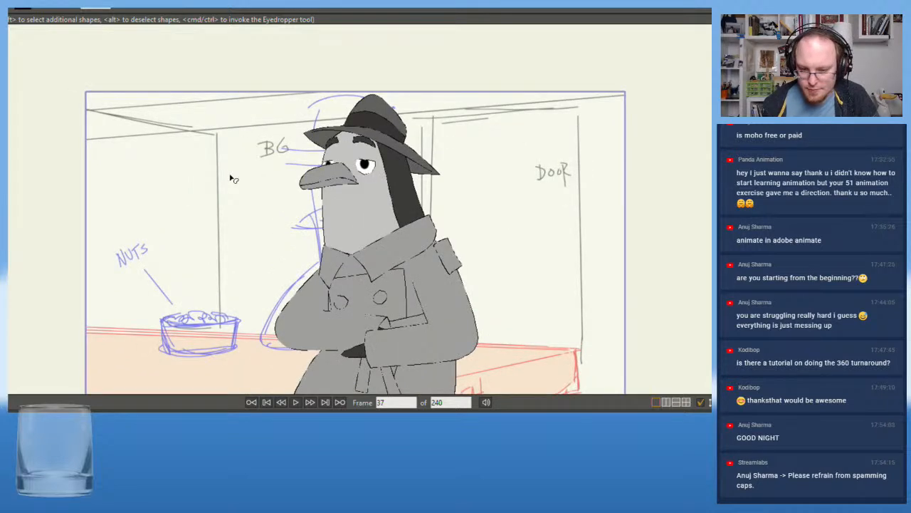
scroll(230, 177, down, 1)
drag(230, 176, 254, 148)
scroll(247, 201, up, 1)
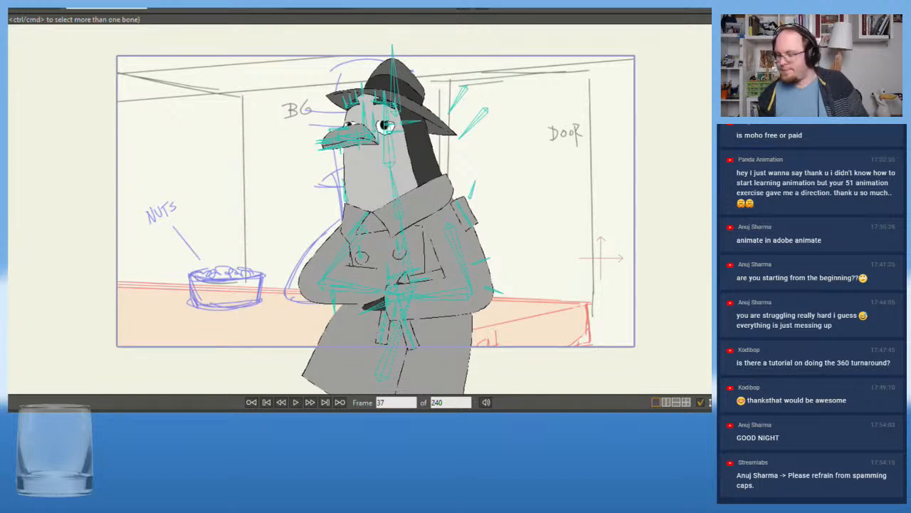
Go back to frame 0 and bring the storyboard's counter area into working view for drawing
key(m)
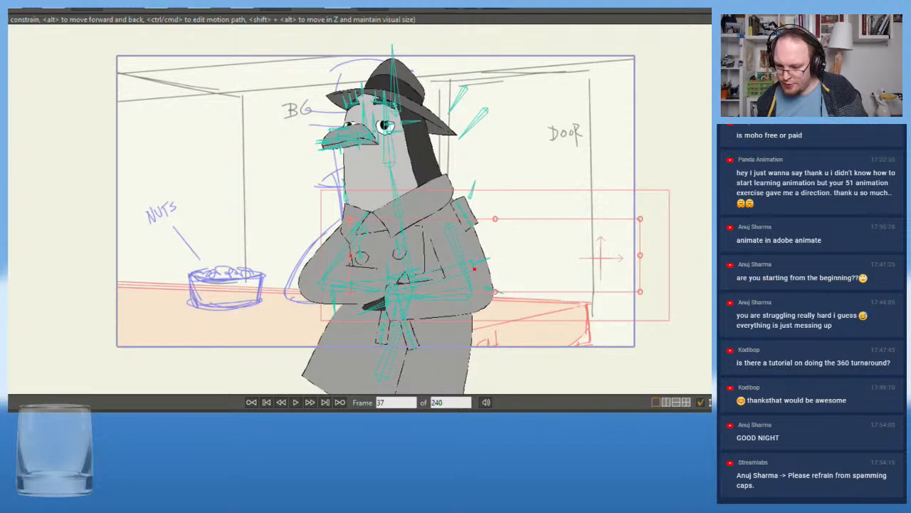
key(shift+Left)
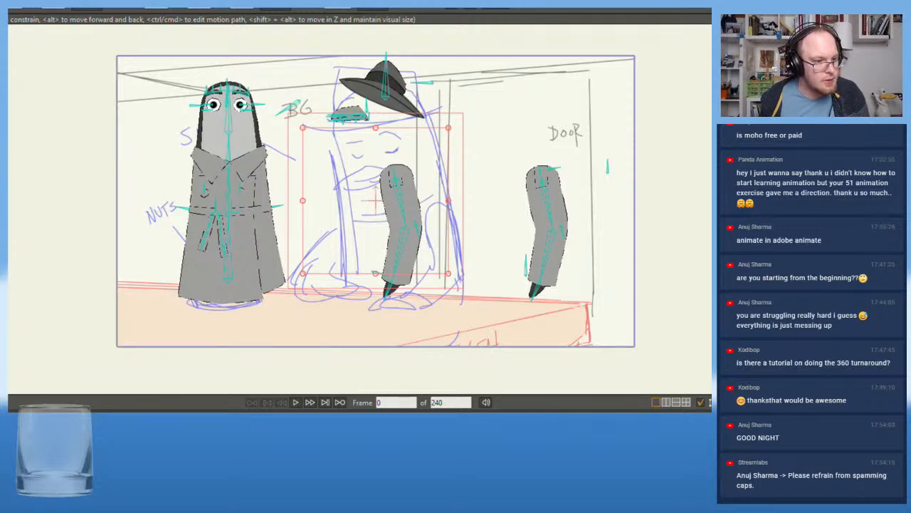
scroll(183, 290, up, 1)
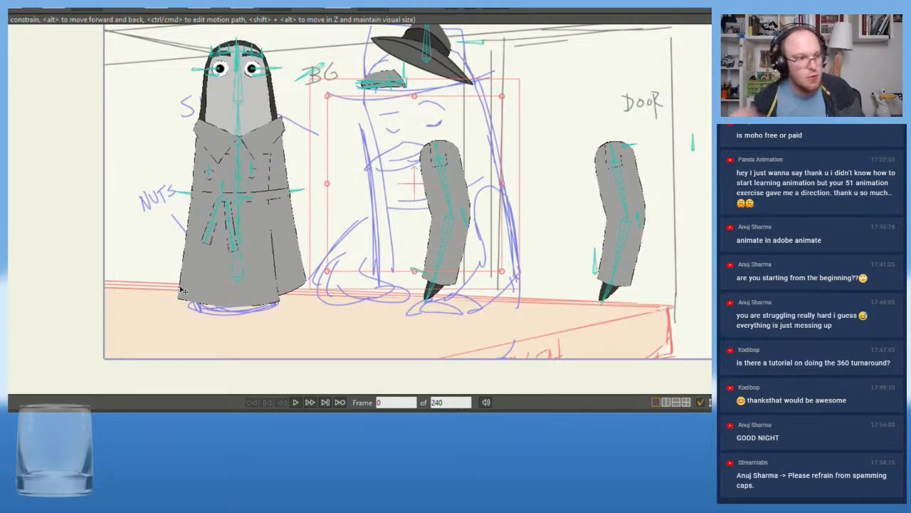
key(a)
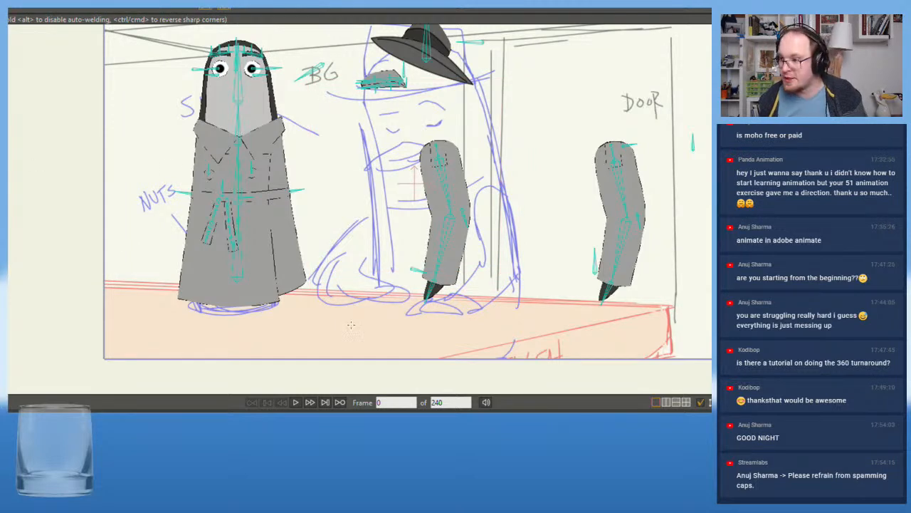
click(86, 280)
click(669, 309)
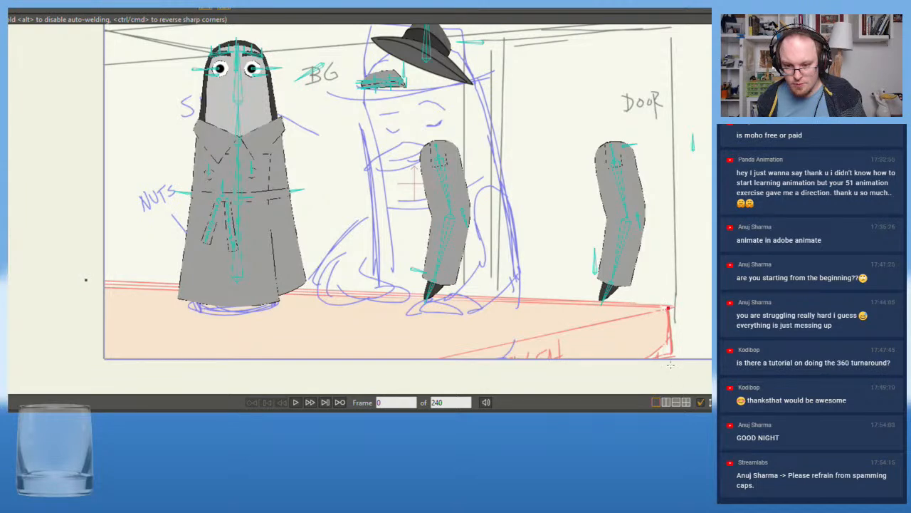
key(ctrl+z)
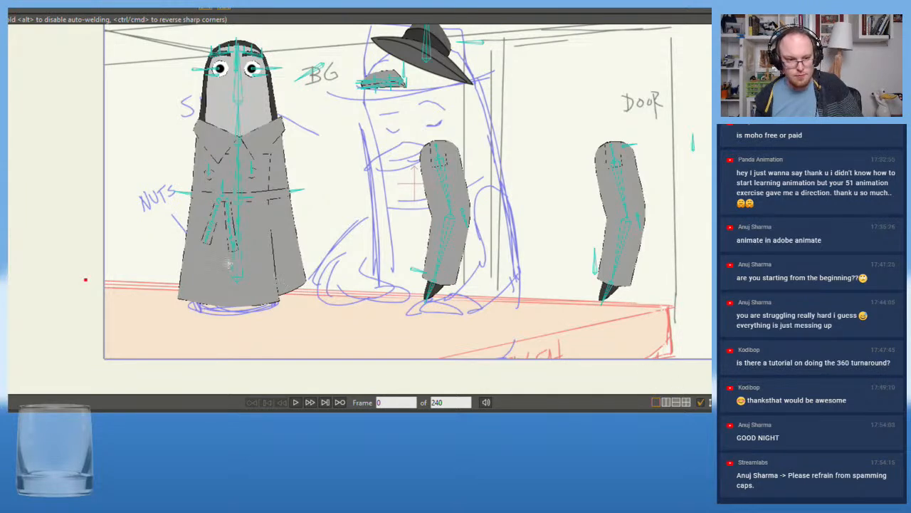
drag(86, 280, 668, 307)
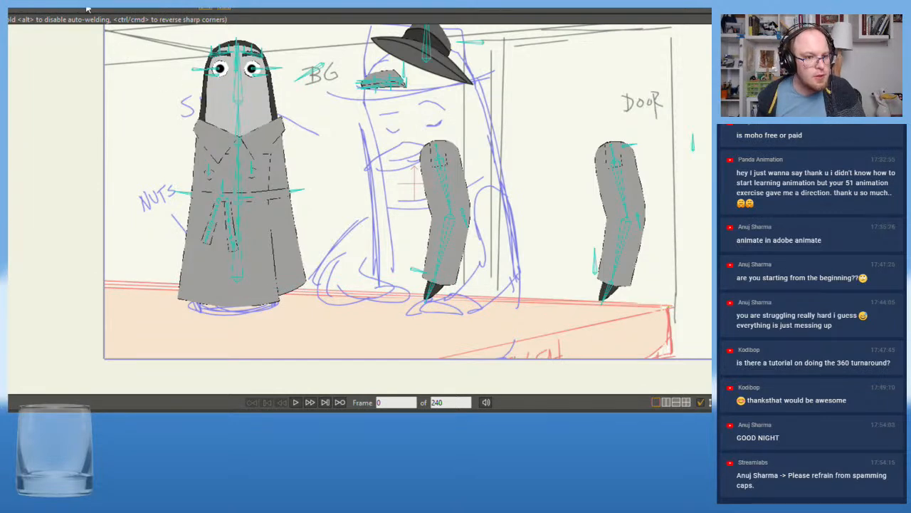
drag(89, 255, 293, 345)
key(ctrl+z)
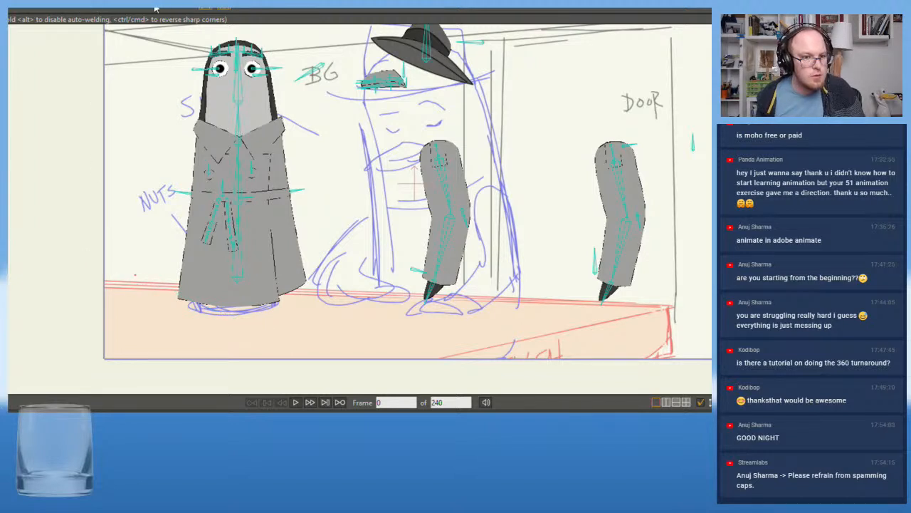
Draw a closed four-sided counter along the storyboard's counter edge, extending past the frame's left and lower borders, and fill it grey
drag(82, 281, 670, 307)
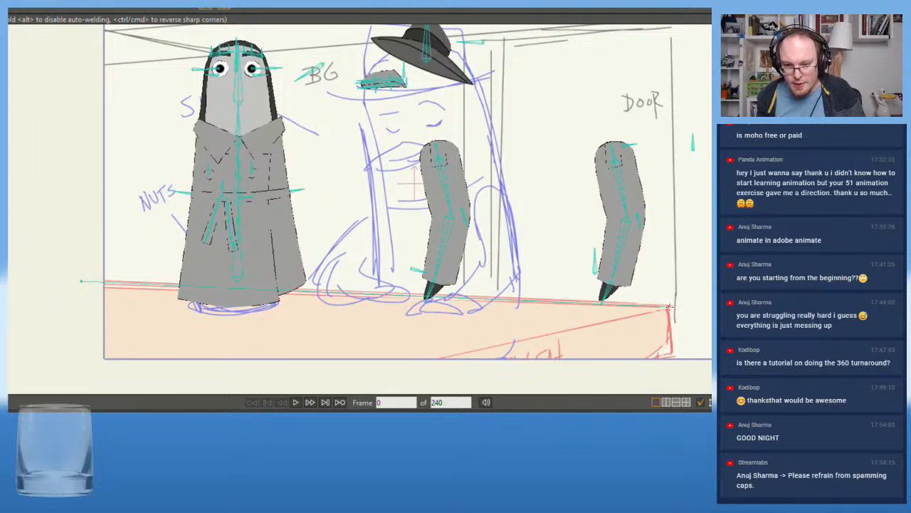
mouse_move(669, 383)
mouse_down()
mouse_move(73, 373)
mouse_move(88, 375)
mouse_move(76, 271)
mouse_move(81, 281)
mouse_up()
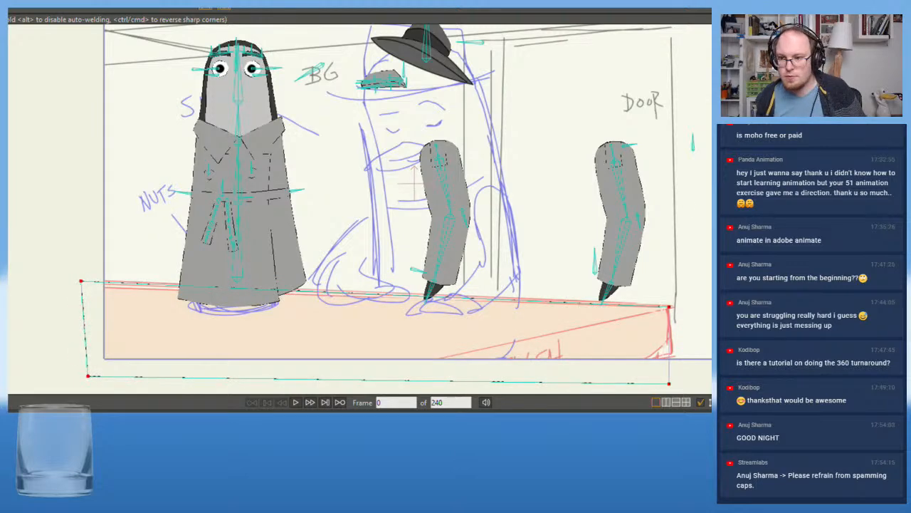
key(u)
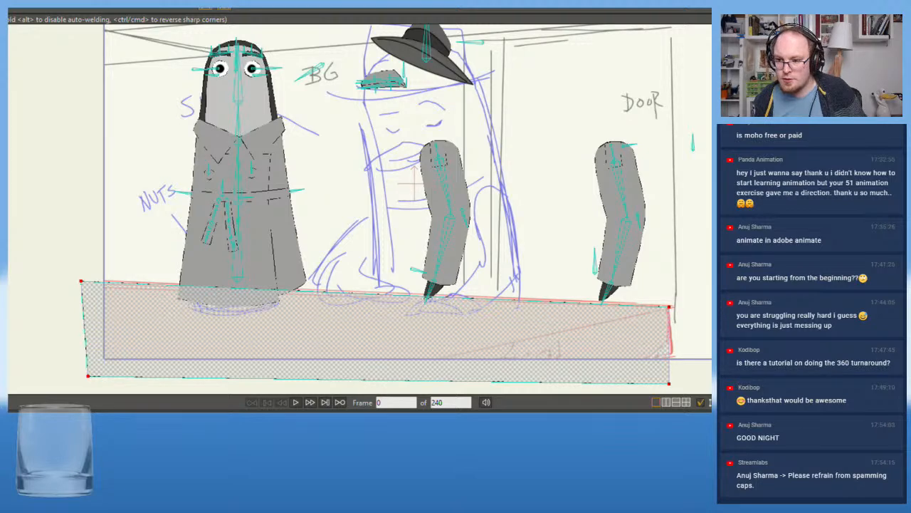
key(space)
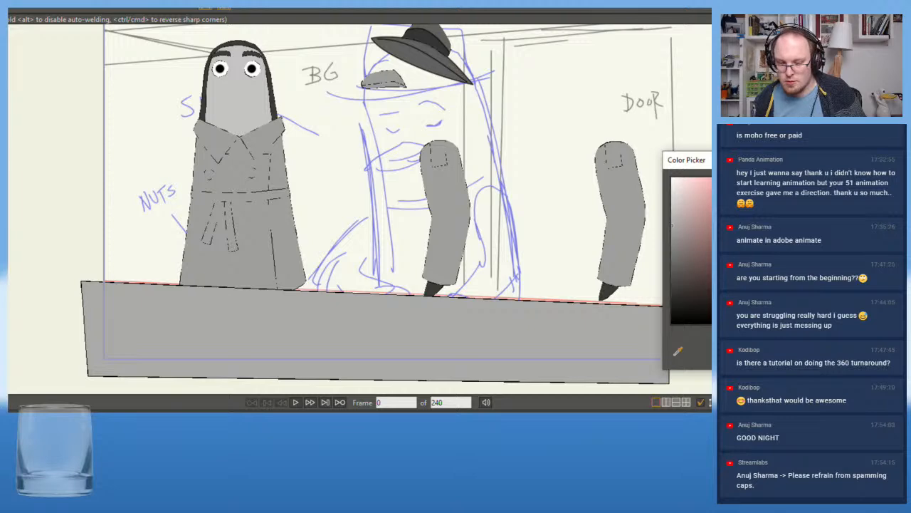
key(Return)
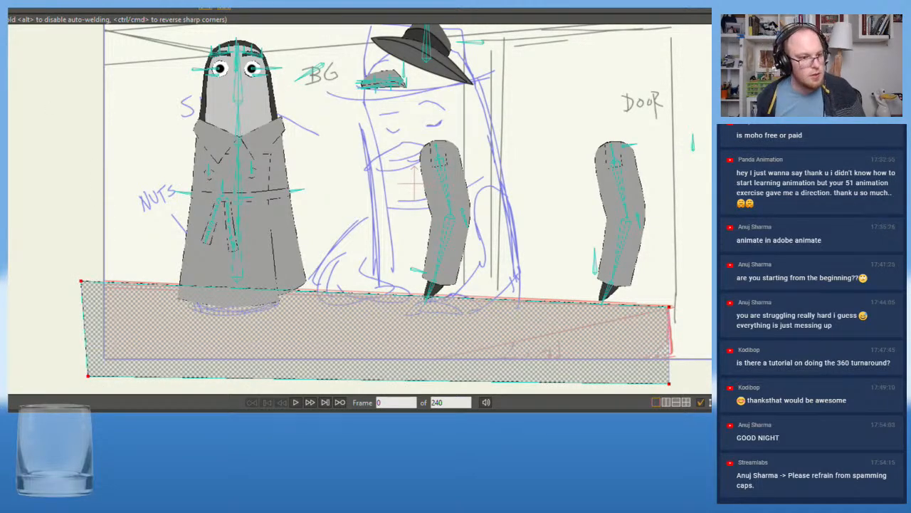
Move the counter layer at frame 40 so its upper edge and right corner line up with the storyboard's counter
click(139, 427)
scroll(233, 262, down, 6)
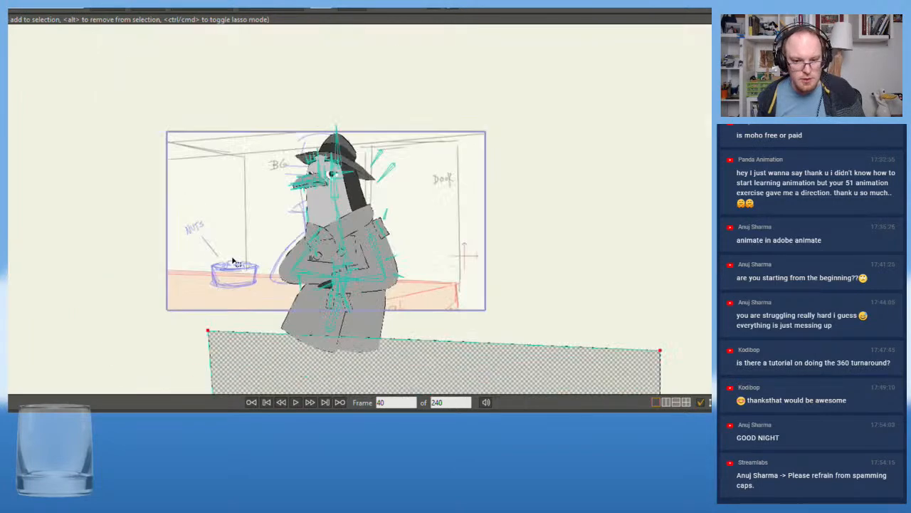
scroll(233, 261, up, 2)
scroll(233, 261, down, 1)
drag(192, 242, 259, 168)
scroll(291, 208, up, 1)
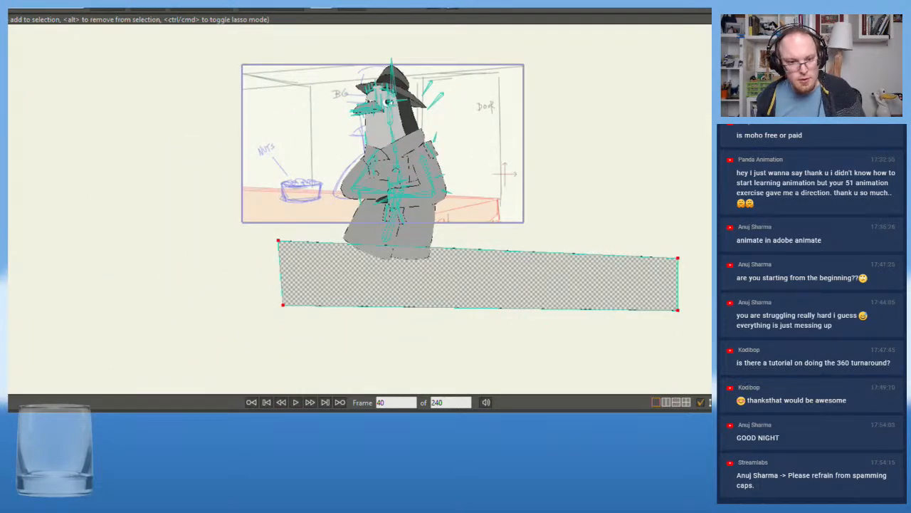
key(0)
drag(543, 289, 366, 229)
scroll(366, 228, up, 4)
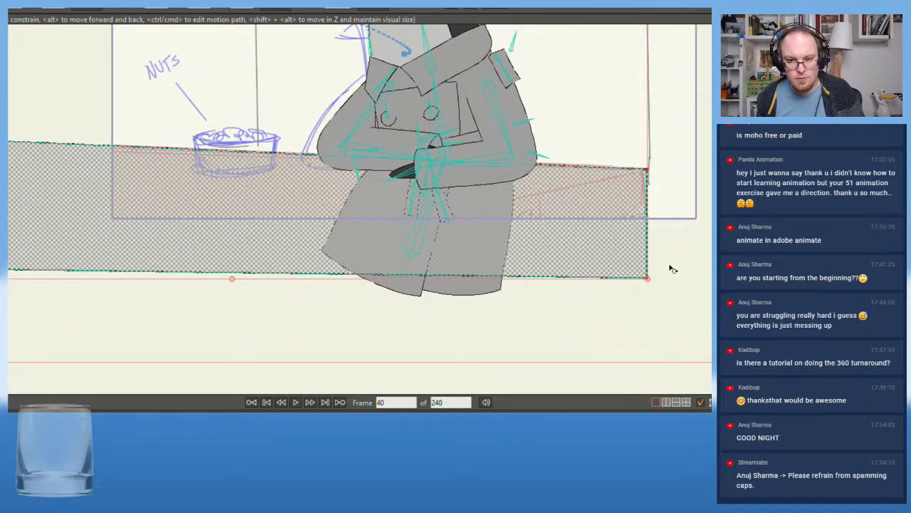
Examine how Ben's folded arms and coat meet the counter at frame 40, compared with the storyboard, at several zoom levels
click(711, 249)
scroll(500, 234, down, 1)
drag(484, 206, 555, 283)
scroll(555, 301, up, 1)
scroll(554, 301, up, 1)
drag(459, 328, 487, 416)
drag(316, 258, 277, 292)
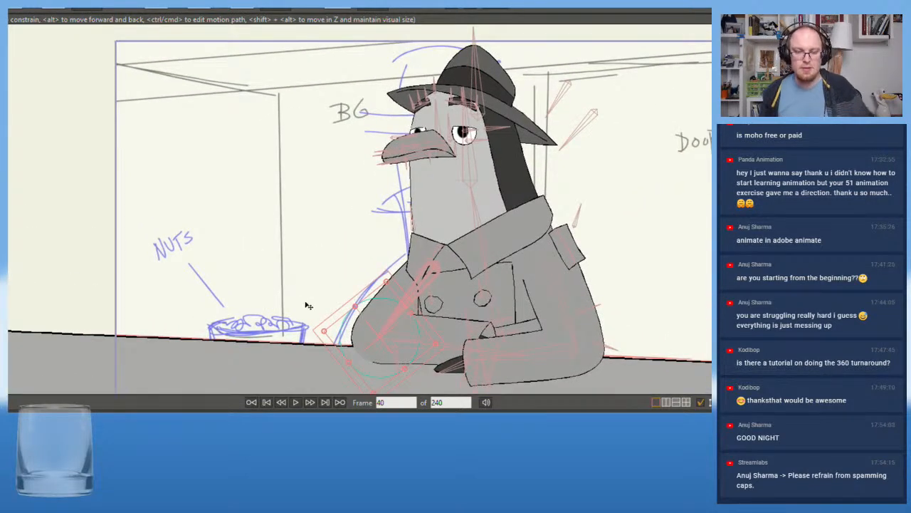
scroll(309, 306, down, 2)
scroll(309, 306, up, 1)
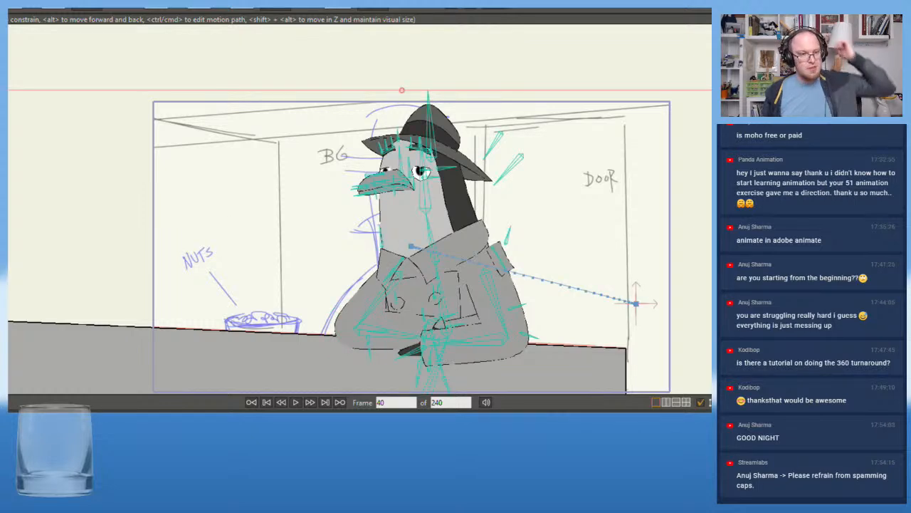
Try out rotations of Ben's arm and torso bones at frame 40, undoing each test pose
key(t)
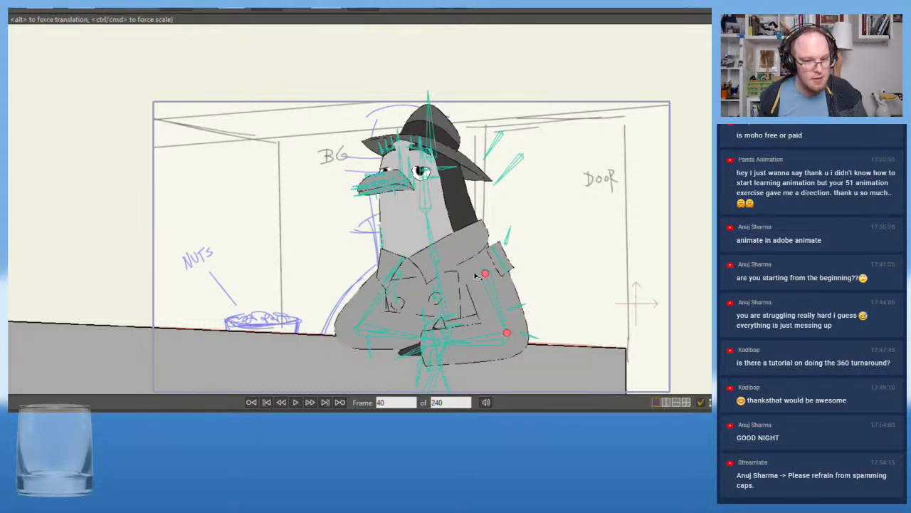
drag(447, 293, 497, 307)
key(ctrl+z)
drag(434, 235, 426, 236)
key(ctrl+z)
drag(499, 306, 510, 285)
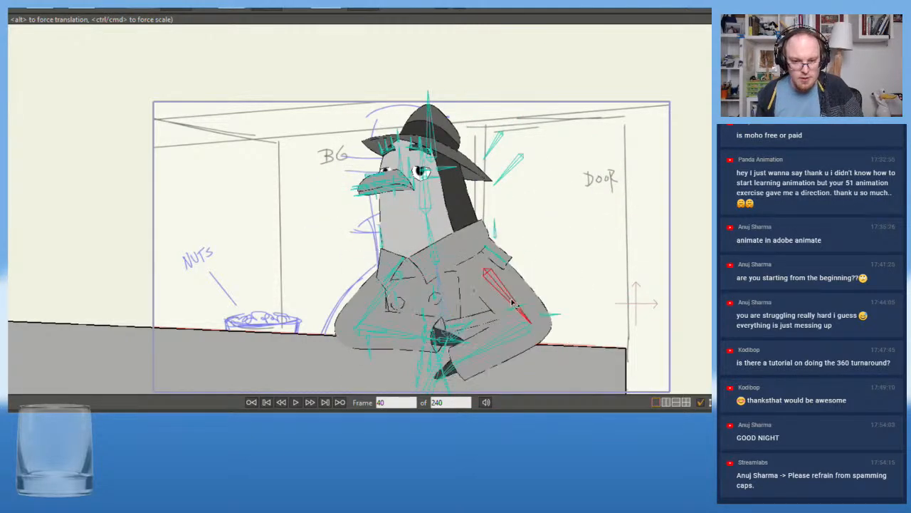
key(ctrl+z)
drag(398, 335, 363, 279)
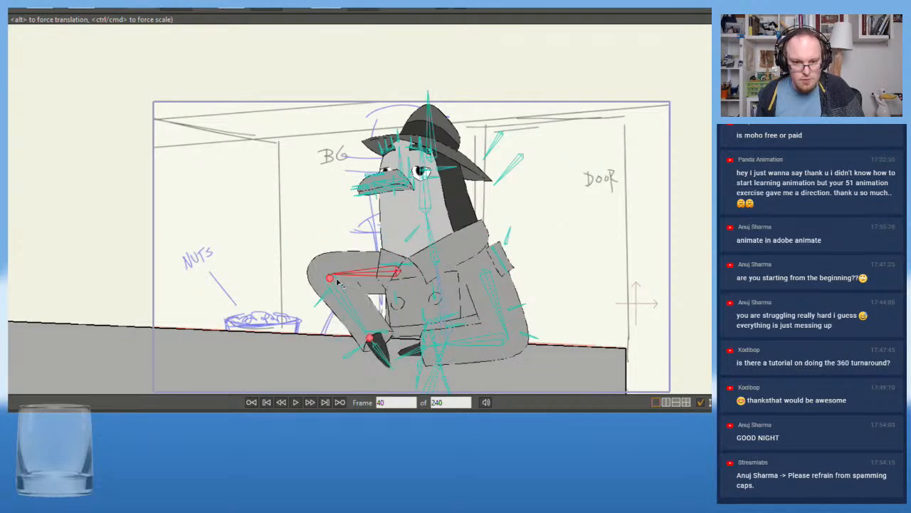
key(ctrl+z)
Try leaning Ben's upper body over the counter by rotating his body bones at frame 40, undoing each test pose
drag(433, 237, 450, 182)
key(ctrl+z)
scroll(454, 317, down, 1)
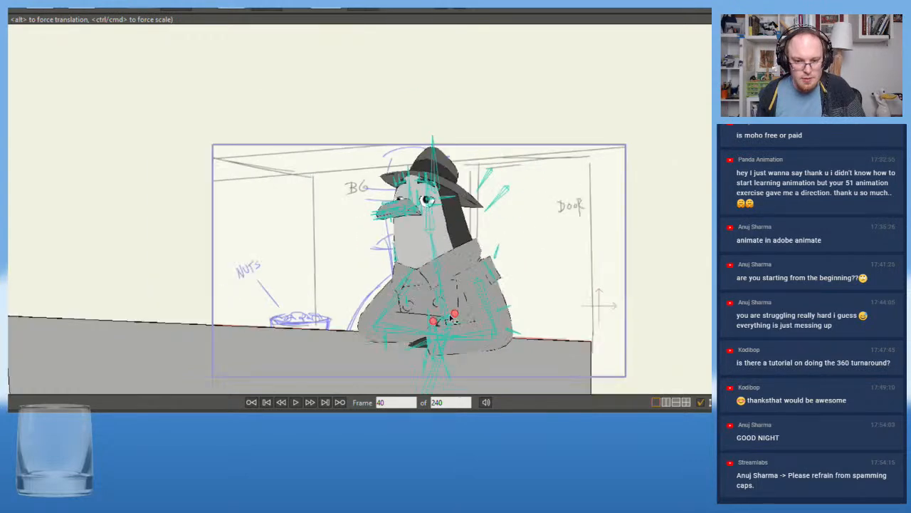
drag(454, 318, 451, 234)
mouse_move(426, 275)
mouse_down()
mouse_move(404, 275)
mouse_move(427, 290)
mouse_move(414, 286)
mouse_up()
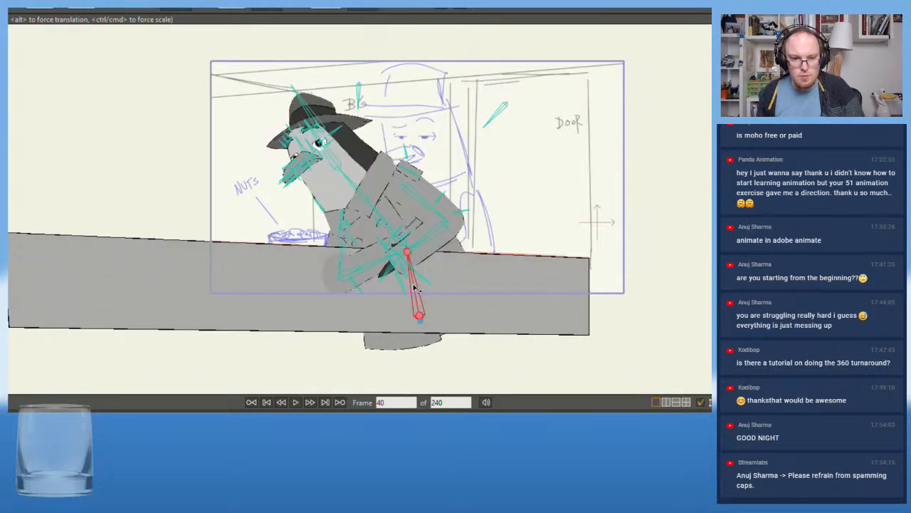
key(ctrl+z)
scroll(347, 212, up, 1)
scroll(346, 212, up, 4)
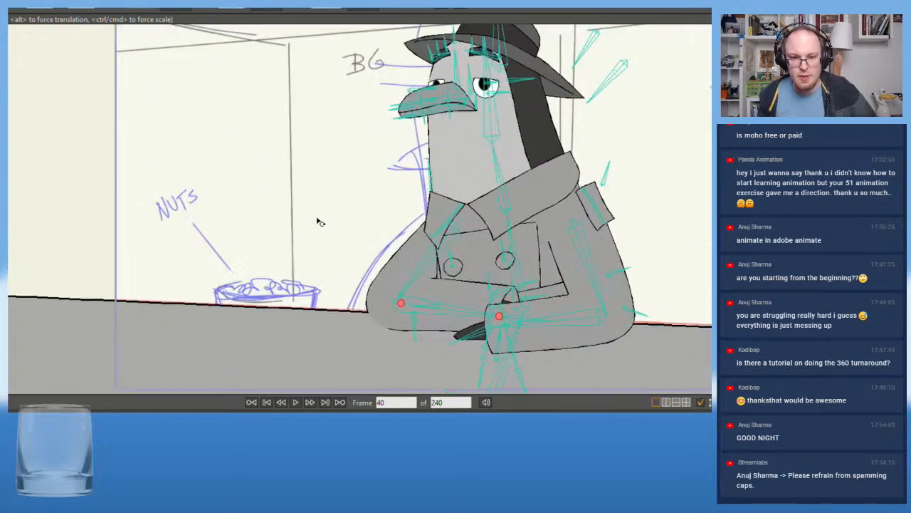
drag(276, 248, 214, 244)
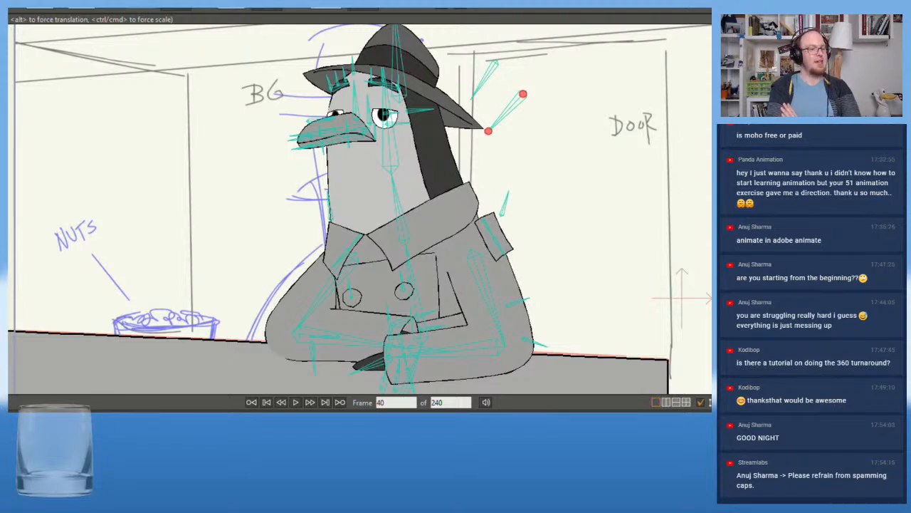
key(alt+Tab)
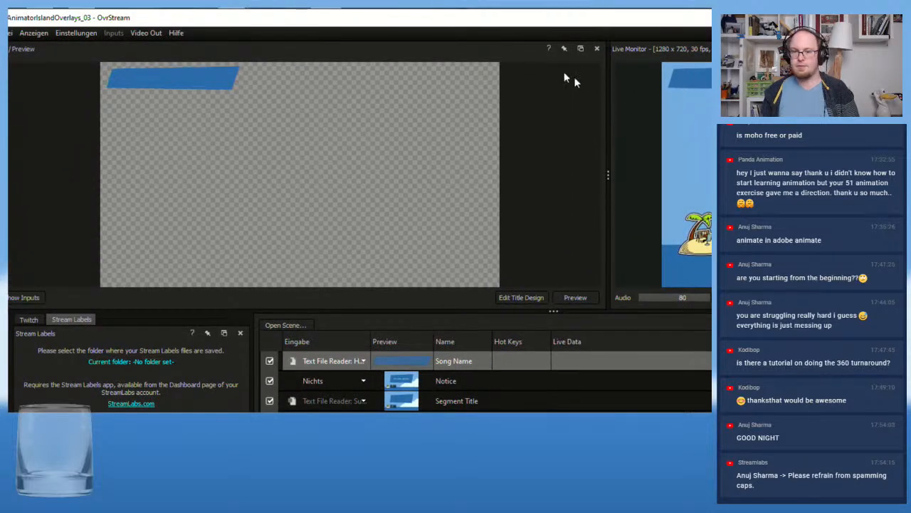
key(alt+Tab)
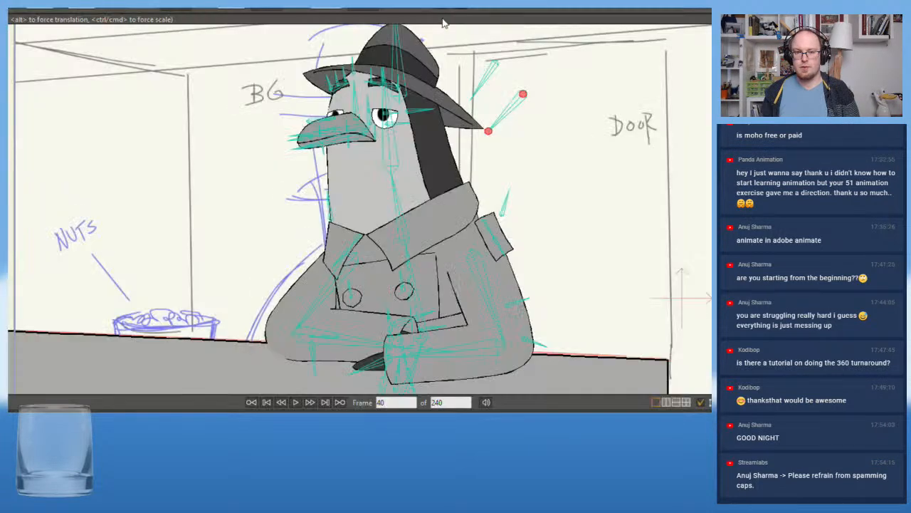
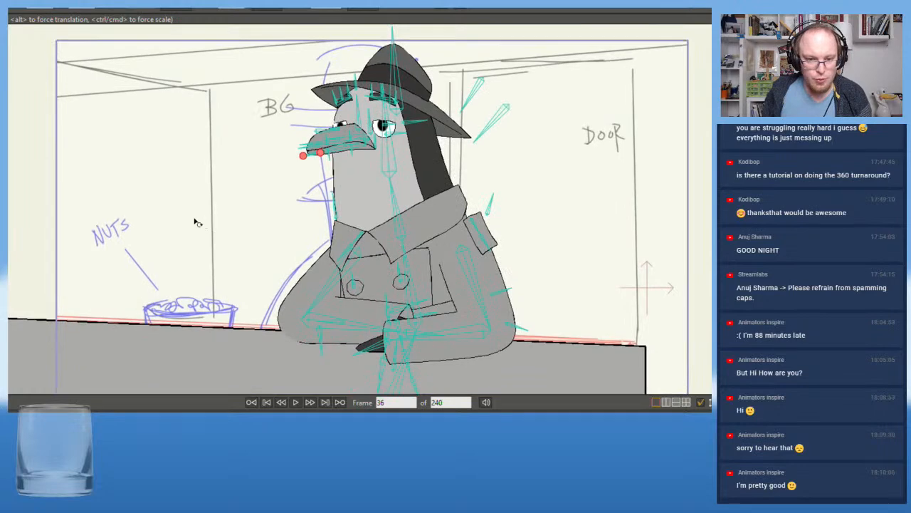
Undo the last two edits and compare the character's pose at frames 36 and 1
scroll(195, 220, up, 1)
key(ctrl+z)
key(ctrl+z)
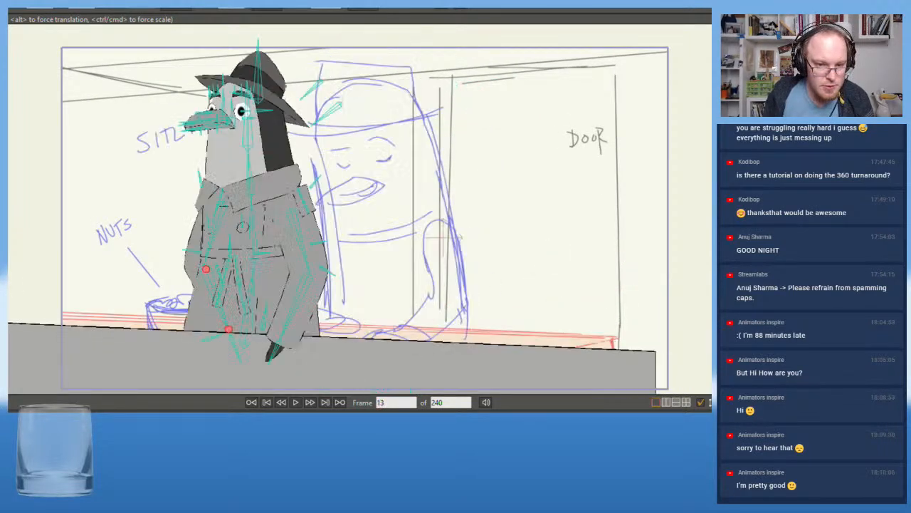
key(Left)
key(Left)
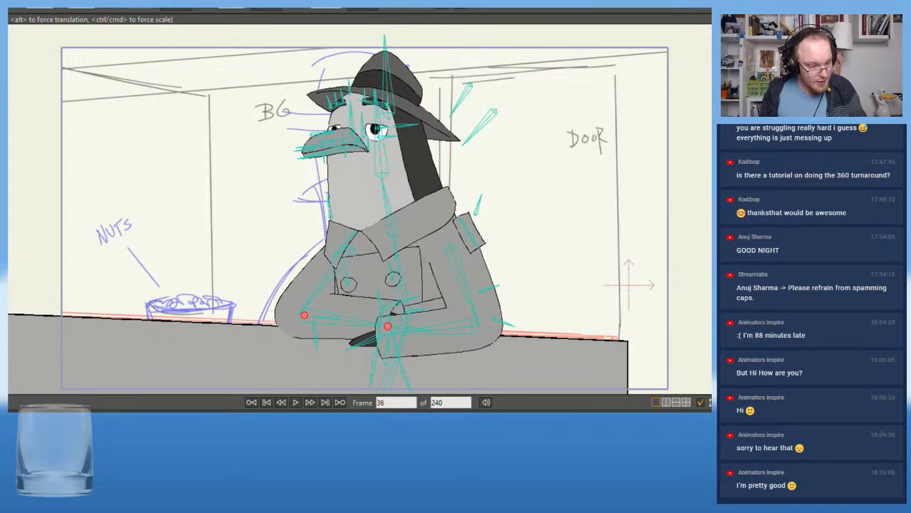
key(shift+Left)
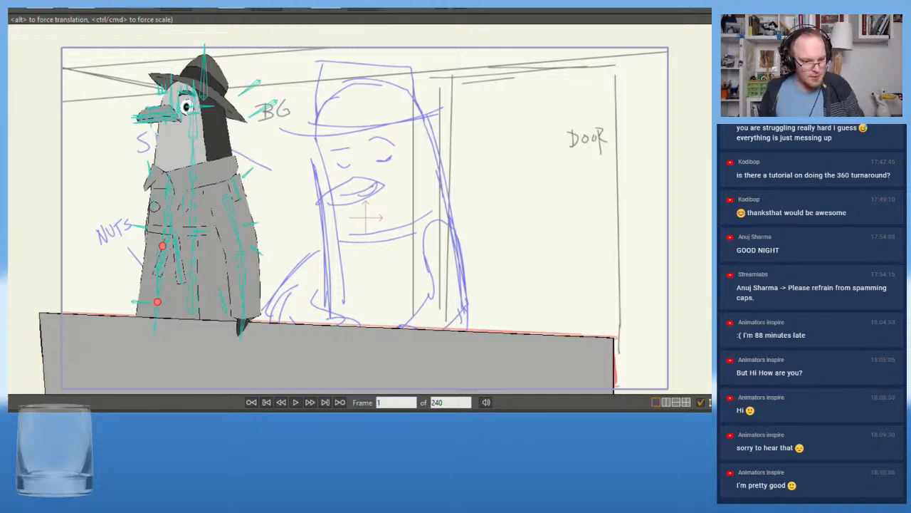
Copy the crossed-arms pose and the character's placement from frame 36 to frame 1
key(alt+Right)
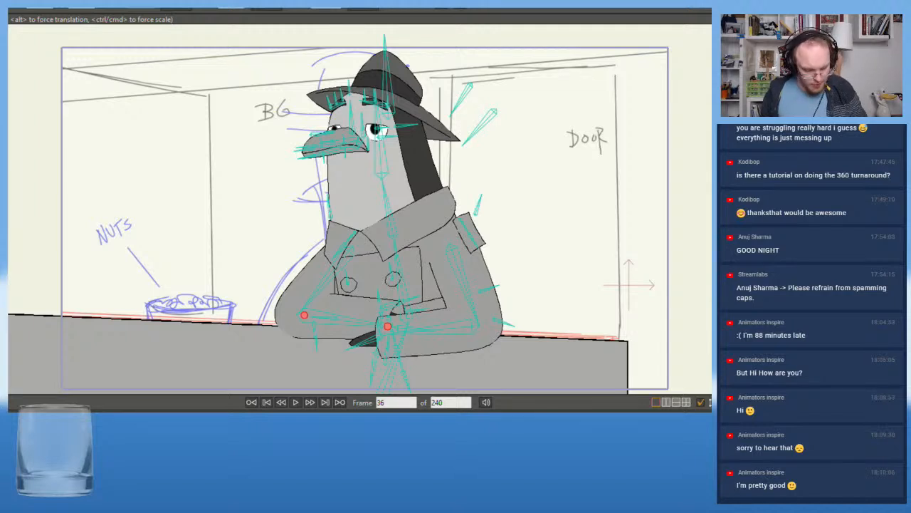
key(shift+Left)
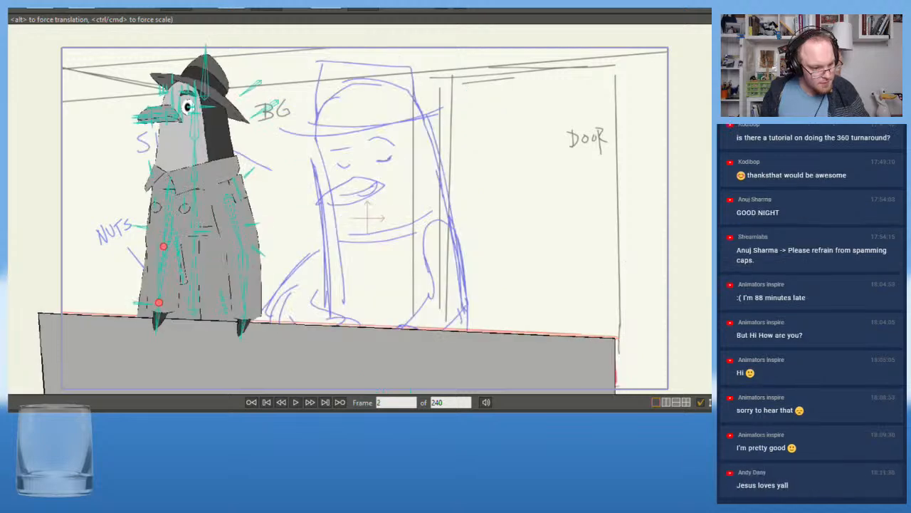
key(ctrl+v)
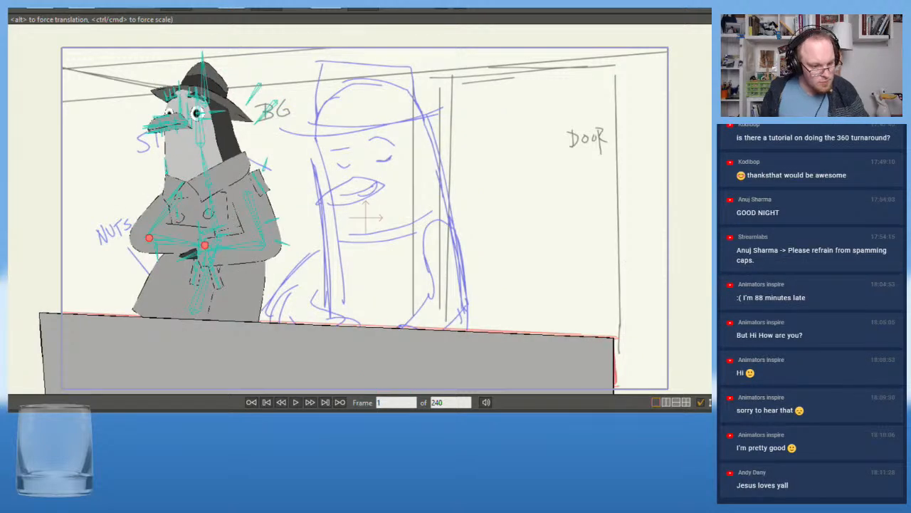
key(ctrl+z)
key(ctrl+z)
key(ctrl+z)
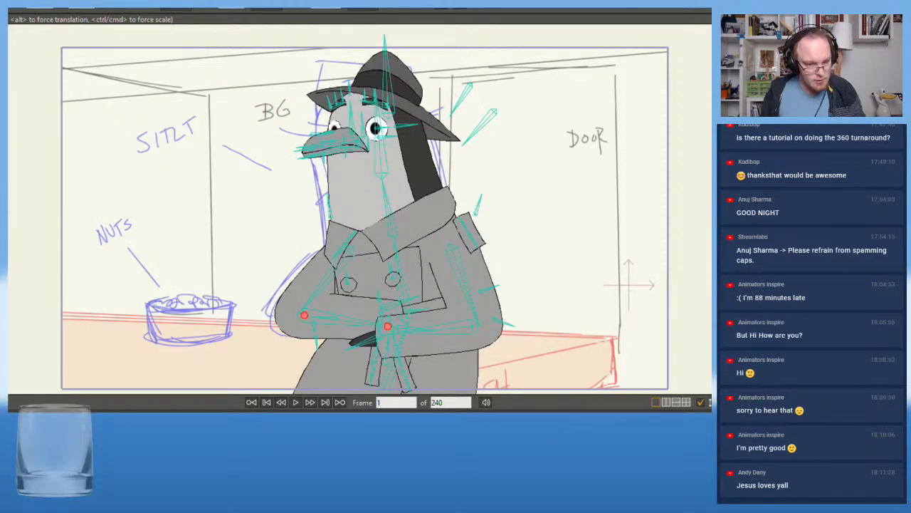
Examine the character and counter around frame 36 with the whole shot in view
drag(388, 325, 512, 325)
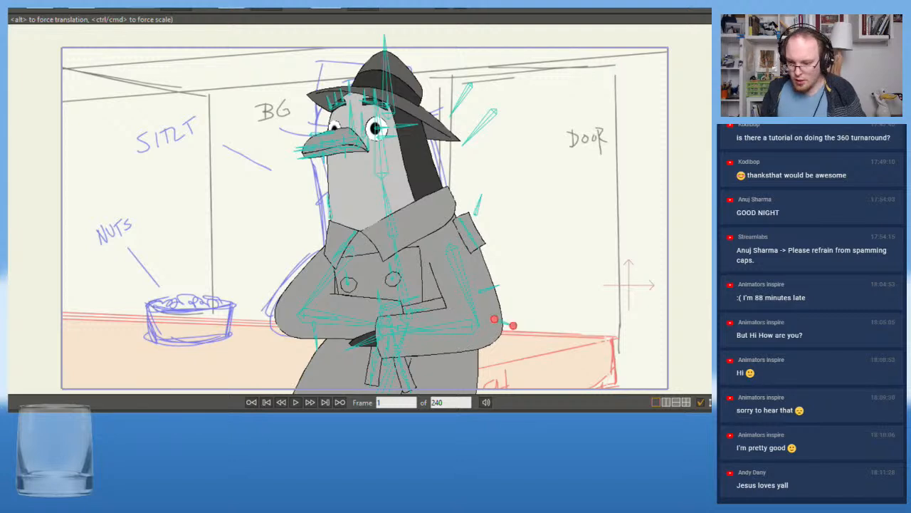
scroll(397, 278, down, 8)
scroll(381, 291, up, 2)
click(375, 292)
drag(260, 304, 209, 262)
key(alt+Right)
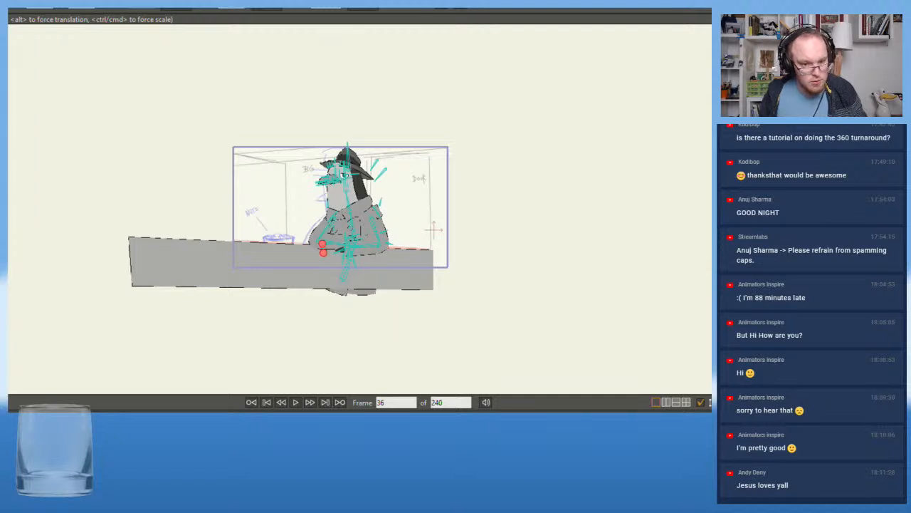
key(Left)
key(Left)
key(Left)
key(Left)
key(Left)
key(Left)
key(Left)
key(Left)
key(Right)
key(Right)
key(Right)
key(Right)
key(Right)
key(Right)
key(Right)
key(Right)
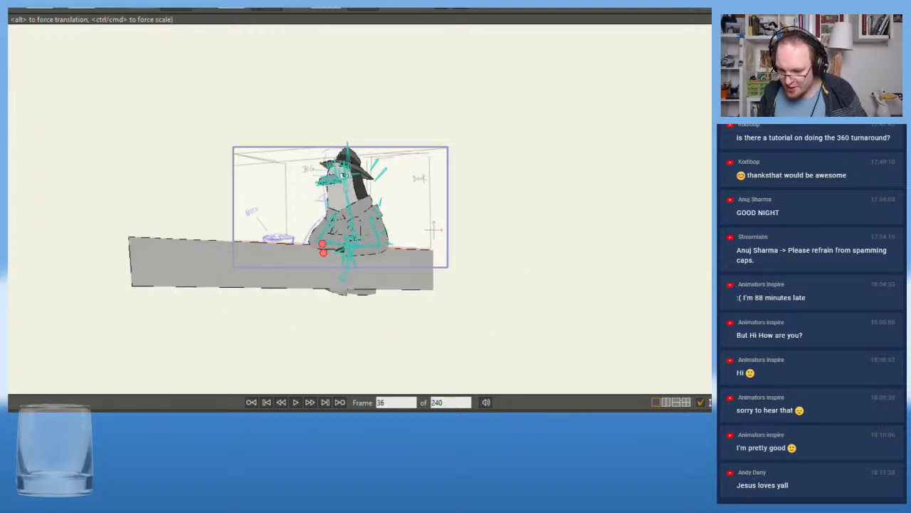
Shift the counter shape slightly so its end lines up with the sketched counter's corner
key(g)
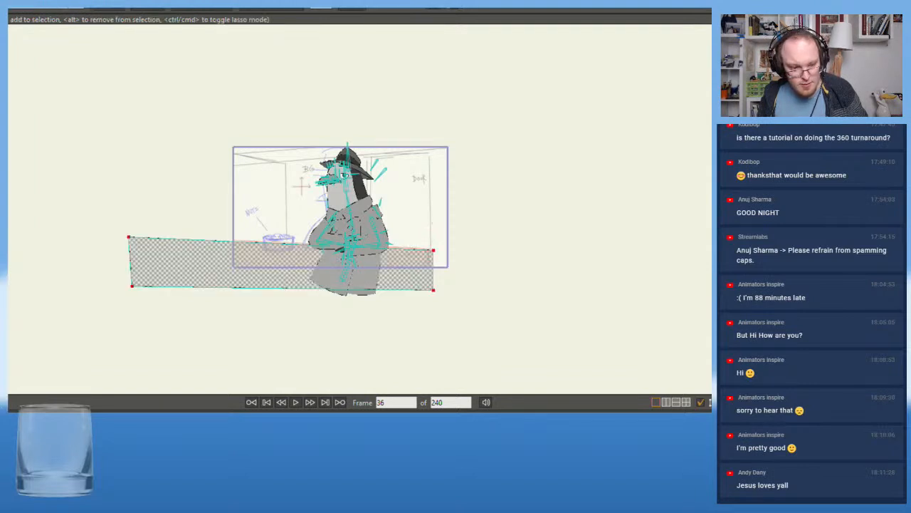
key(ctrl+z)
key(shift+Left)
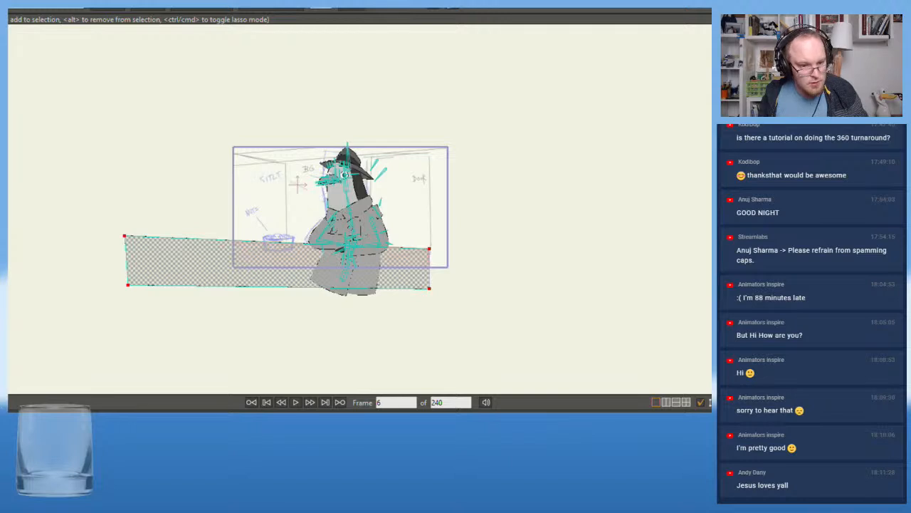
key(Left)
key(Right)
key(Right)
scroll(168, 225, up, 2)
drag(189, 207, 92, 250)
scroll(181, 214, up, 2)
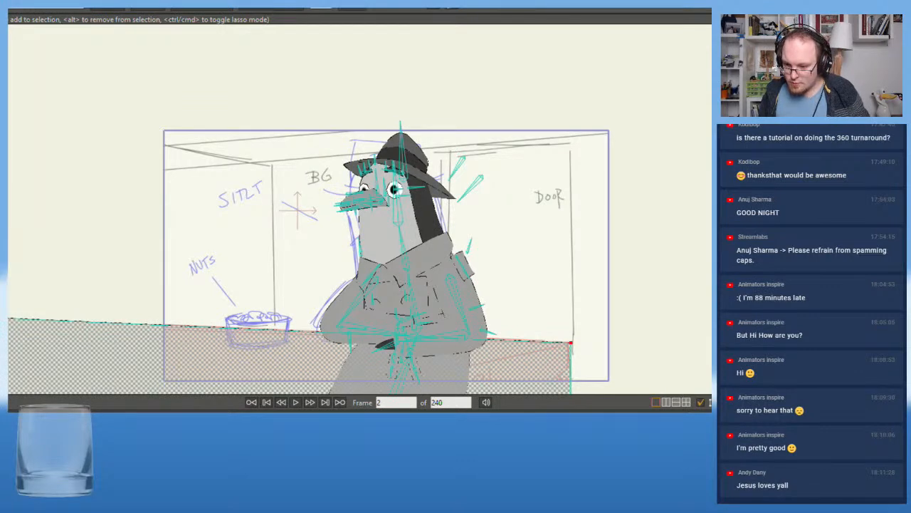
key(t)
click(580, 304)
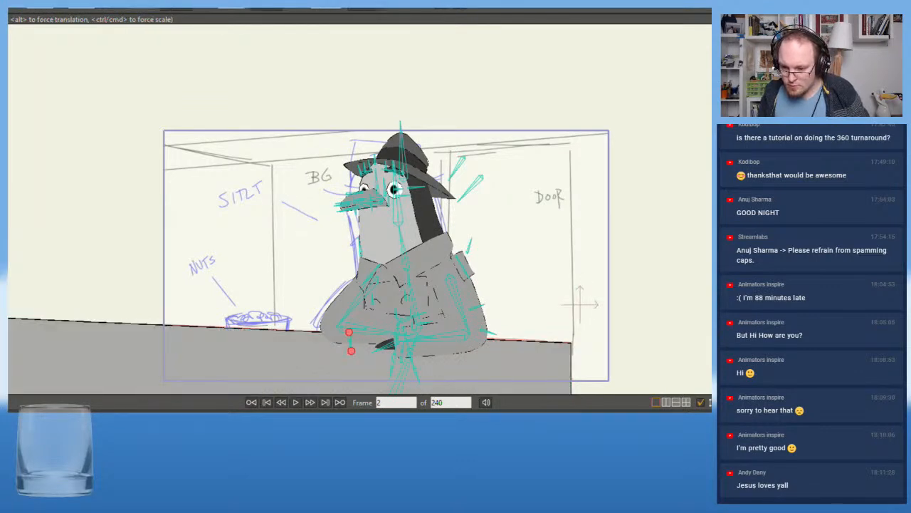
Play back the rough sketch animation from the opening frames with the character hidden
key(d)
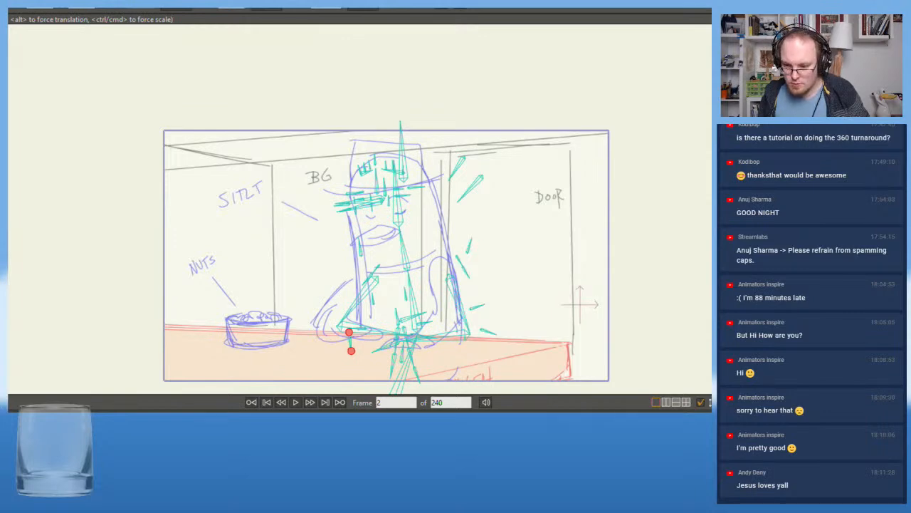
click(295, 402)
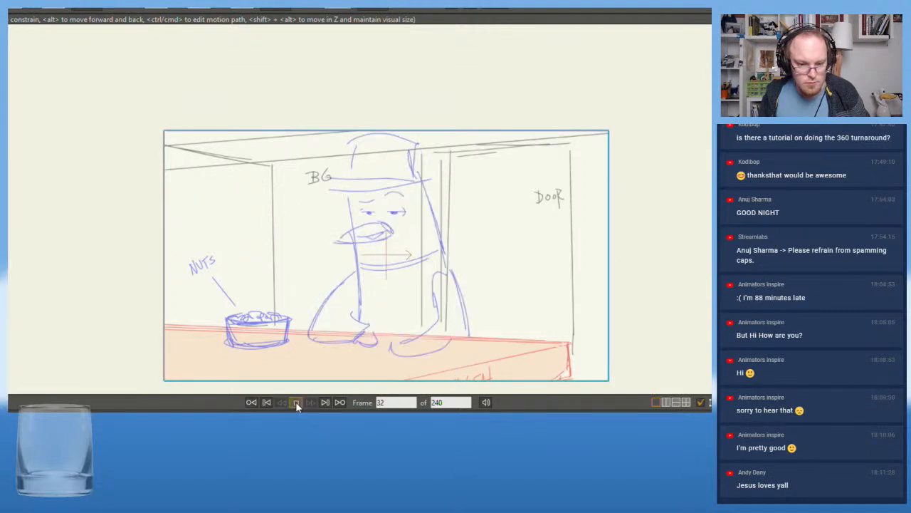
click(296, 403)
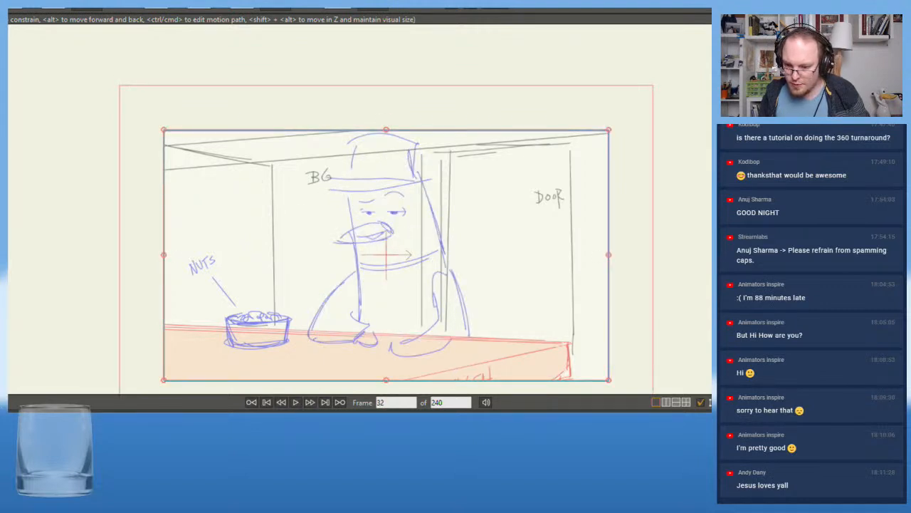
key(shift+Left)
key(shift+Left)
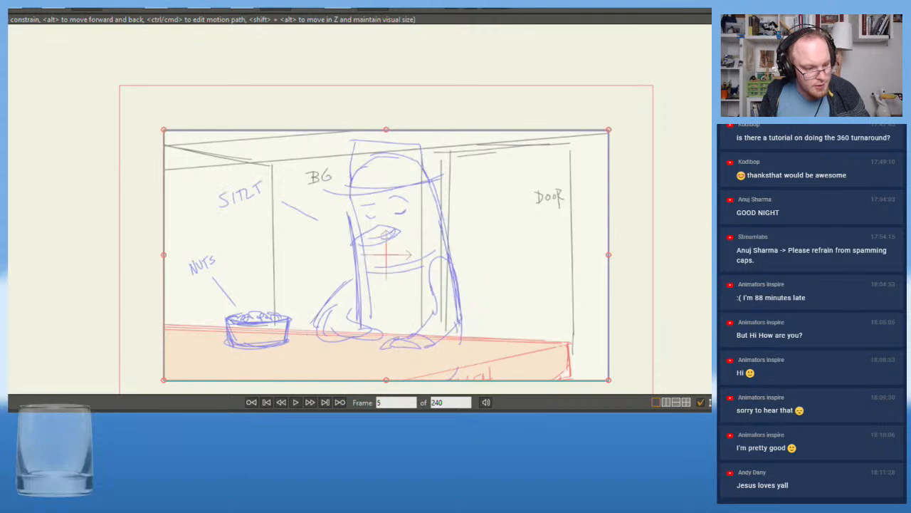
click(295, 402)
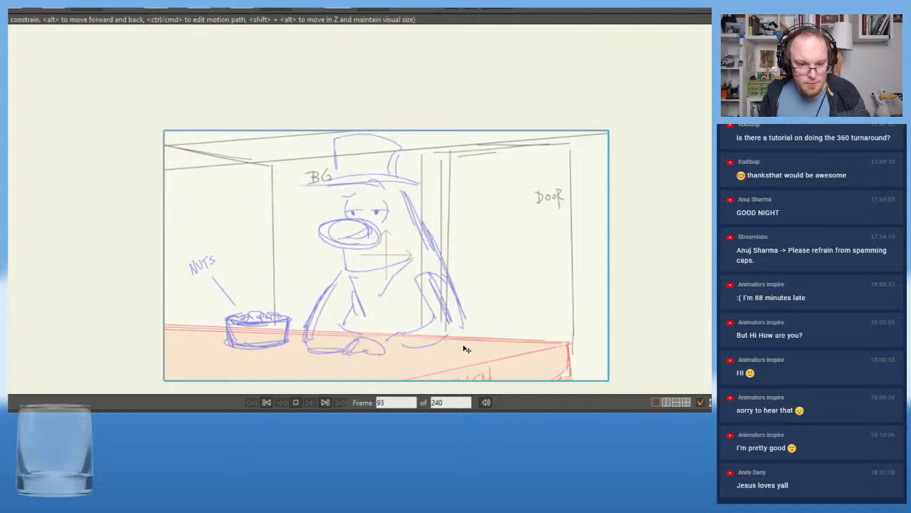
click(142, 421)
key(space)
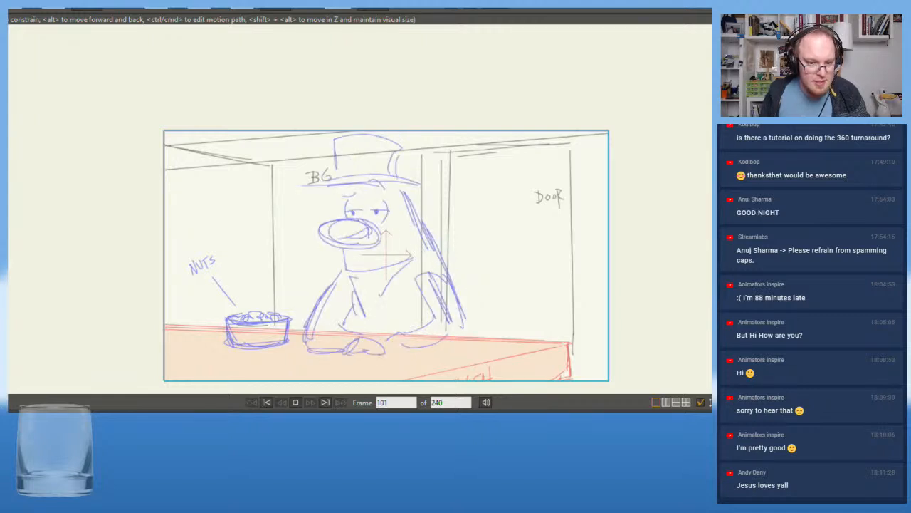
key(space)
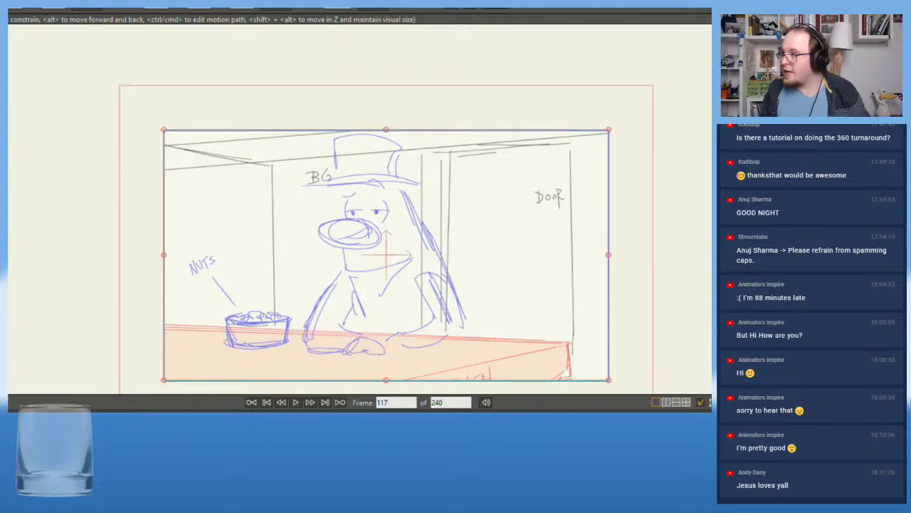
Compare the rough sketch with the character's pose between frames 35 and 39
scroll(308, 262, up, 2)
drag(309, 264, 271, 218)
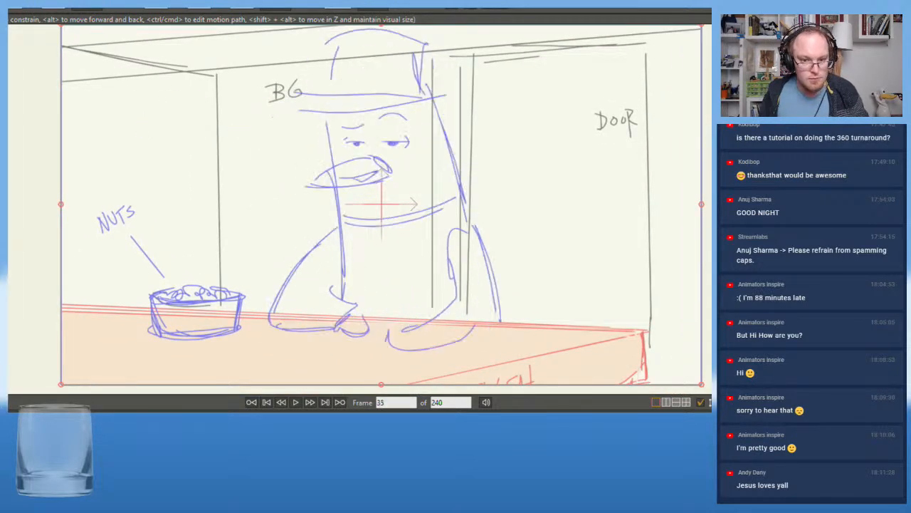
key(Left)
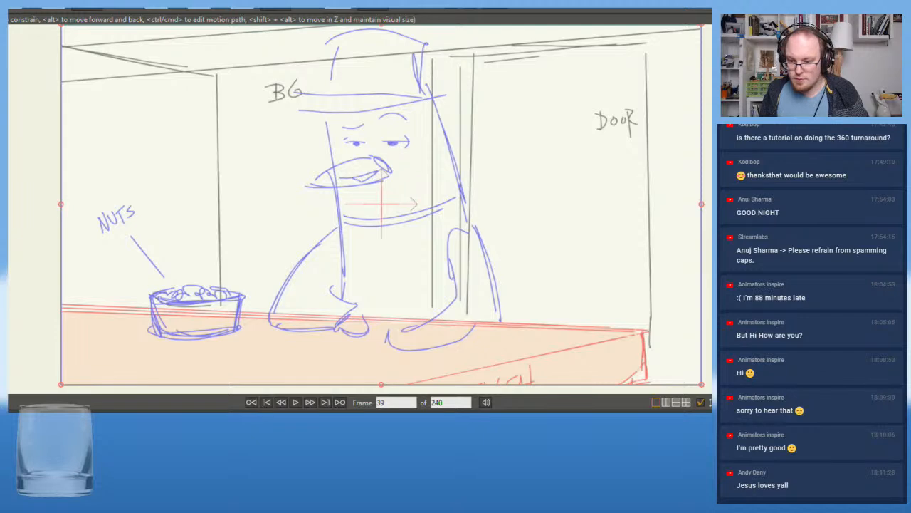
scroll(211, 210, down, 1)
drag(210, 209, 256, 243)
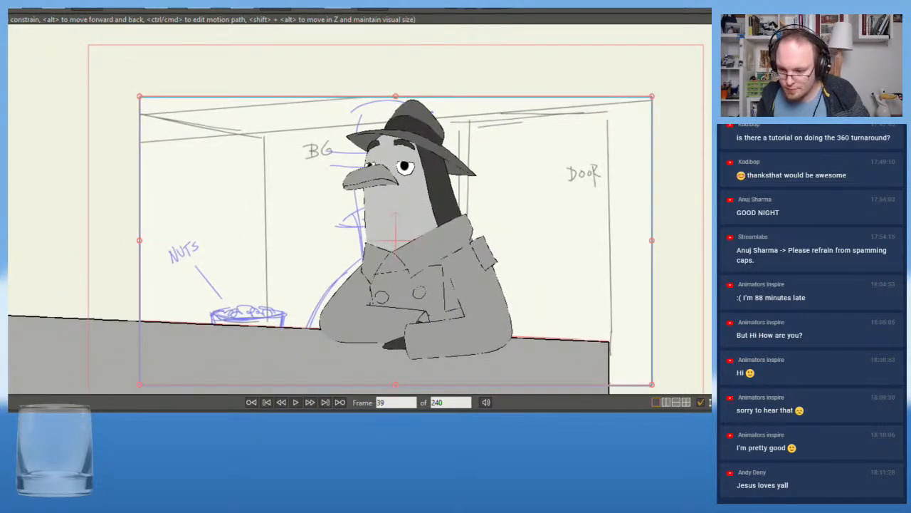
key(Left)
key(Left)
key(Left)
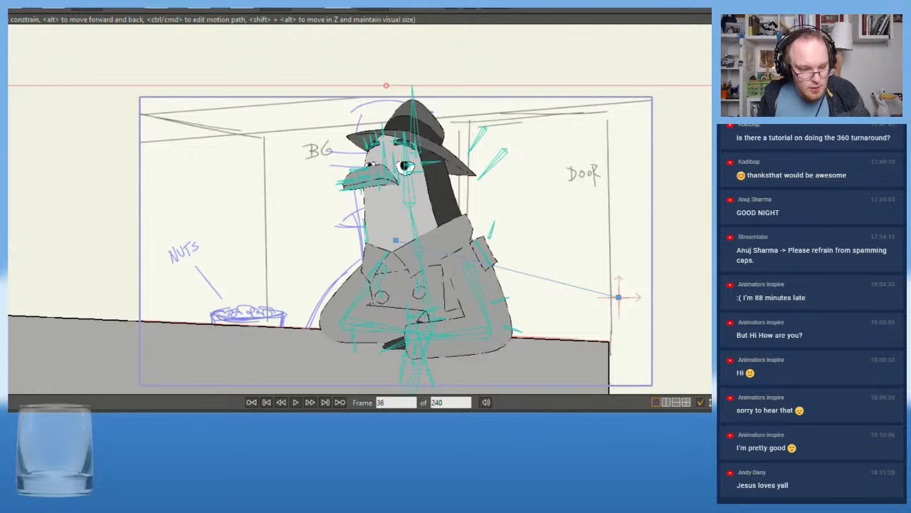
Try reposing the forearm nearest the nuts at frame 36 so its wrist angles down over the counter
scroll(386, 287, up, 3)
key(t)
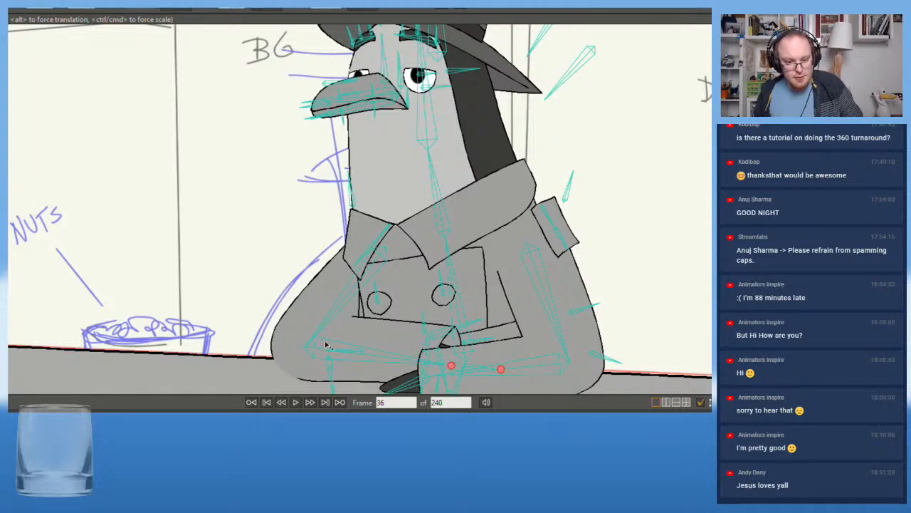
drag(438, 366, 412, 376)
drag(312, 352, 301, 354)
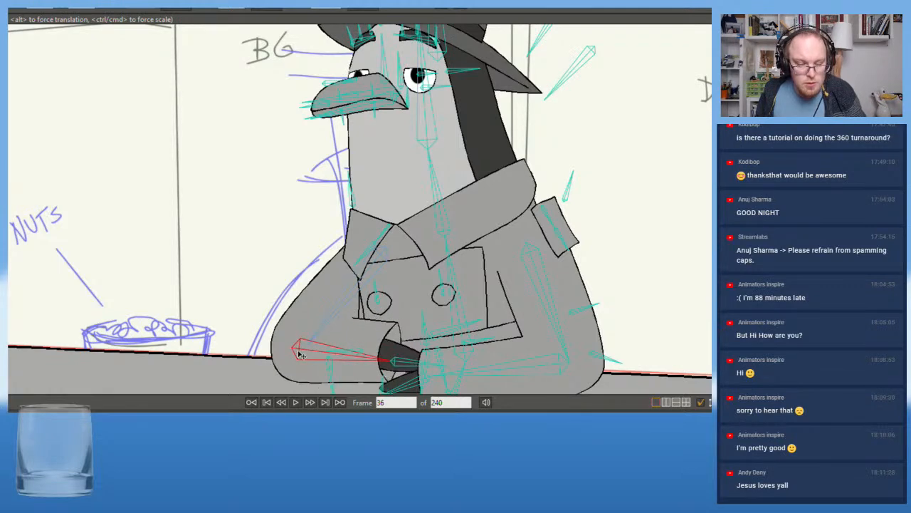
scroll(329, 348, down, 4)
mouse_move(327, 354)
mouse_down()
mouse_move(314, 363)
mouse_move(320, 356)
mouse_up()
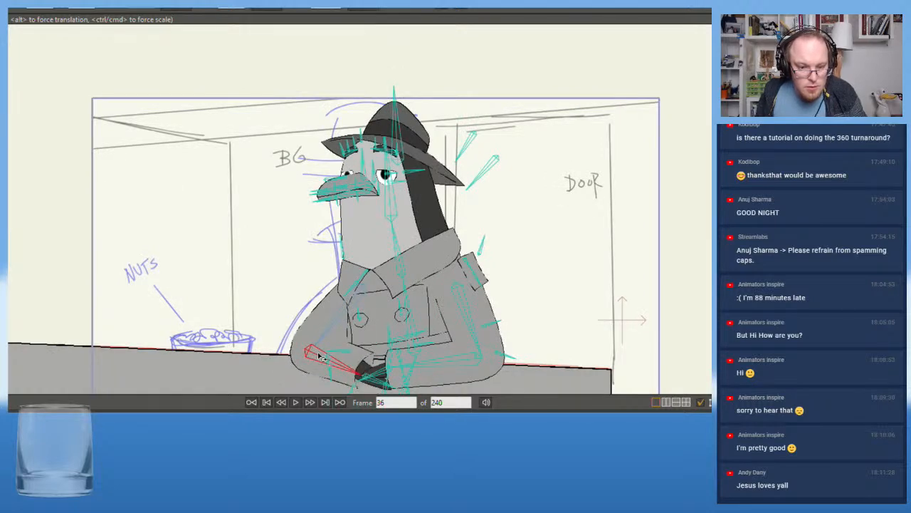
scroll(318, 357, up, 3)
drag(326, 342, 325, 334)
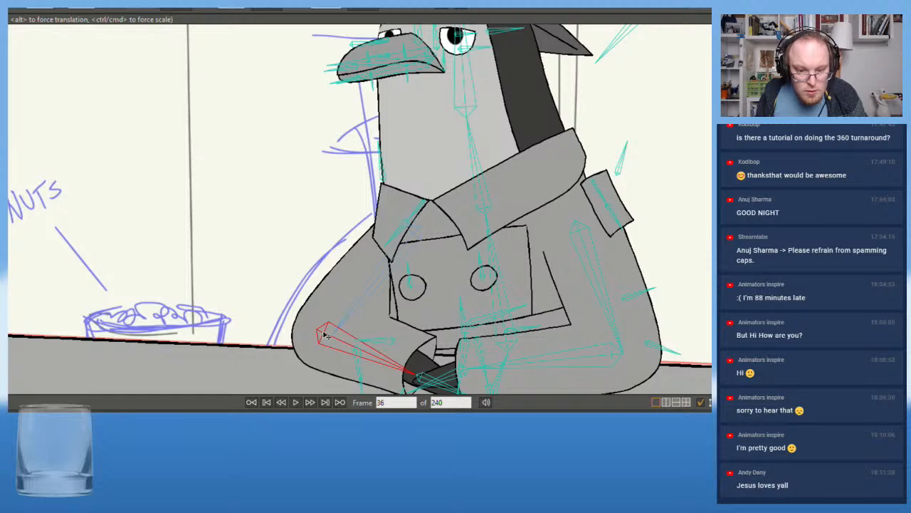
Try adjusting the opposite forearm and the crossed wrists at frame 36
scroll(325, 335, down, 3)
click(536, 369)
drag(535, 369, 518, 359)
scroll(530, 366, down, 4)
click(449, 358)
scroll(456, 360, up, 4)
drag(438, 273, 331, 202)
scroll(332, 205, up, 2)
mouse_move(313, 268)
mouse_down()
mouse_move(328, 266)
mouse_move(332, 277)
mouse_move(308, 313)
mouse_move(200, 370)
mouse_move(139, 198)
mouse_move(311, 215)
mouse_move(350, 309)
mouse_move(361, 281)
mouse_move(389, 281)
mouse_up()
Undo the arm adjustments at frame 36, back to the original crossed-arms pose
key(ctrl+z)
key(ctrl+z)
key(ctrl+z)
key(ctrl+z)
key(ctrl+z)
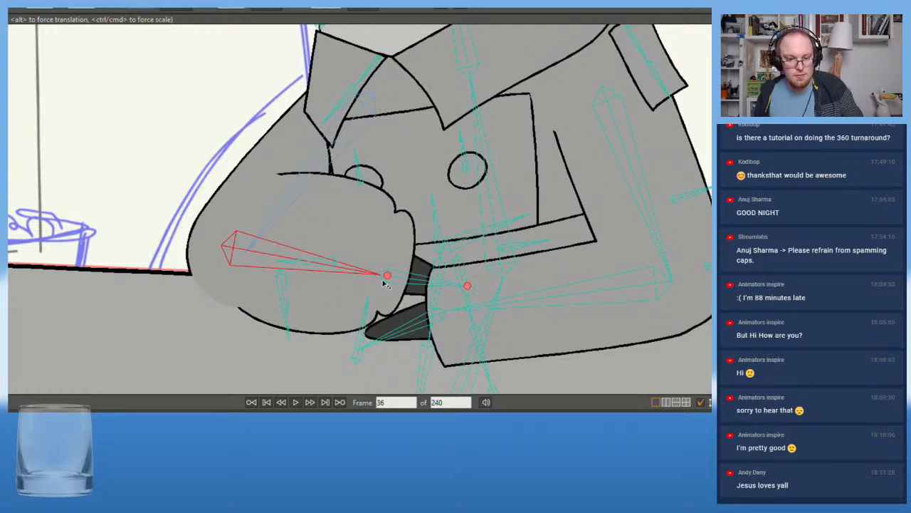
key(ctrl+z)
key(ctrl+z)
key(ctrl+z)
key(ctrl+z)
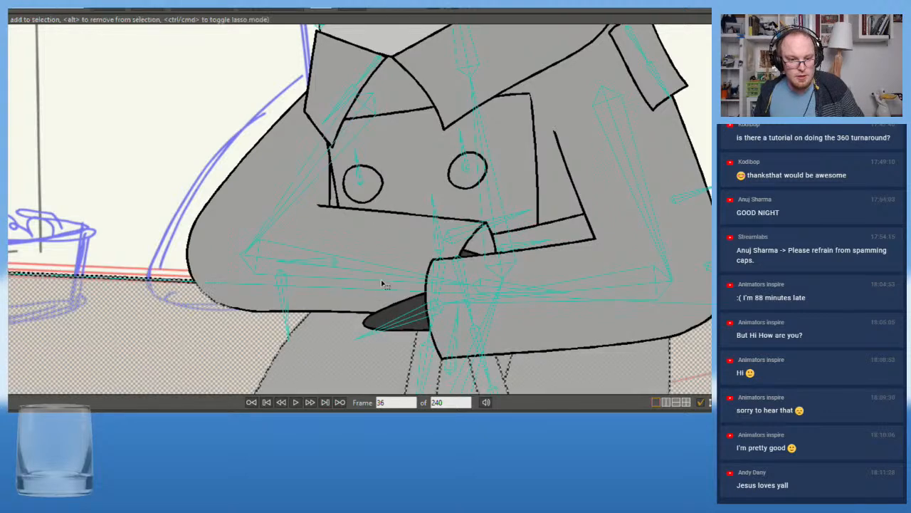
Nudge the elbow nearest the nuts outward at frame 36 and swing the opposite forearm down, clear of the crossed hand
click(258, 258)
drag(260, 261, 254, 264)
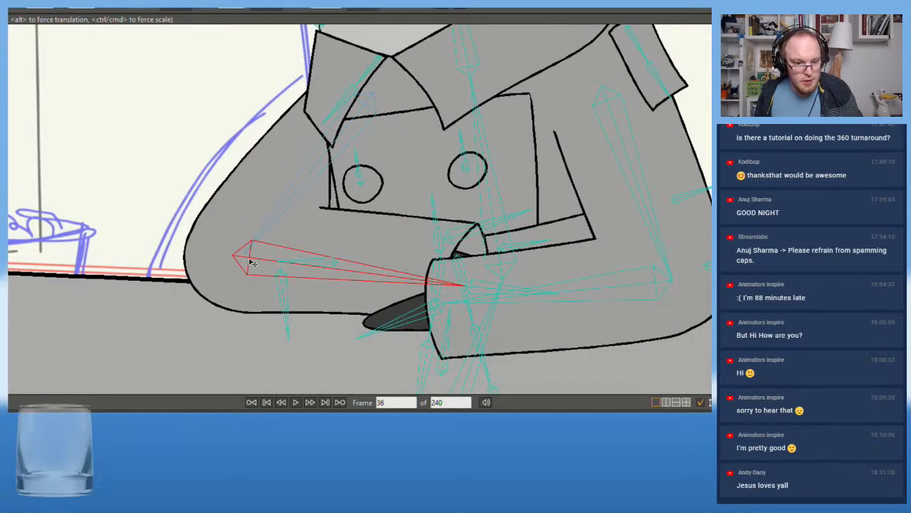
scroll(251, 263, down, 3)
drag(287, 210, 226, 266)
drag(399, 338, 409, 370)
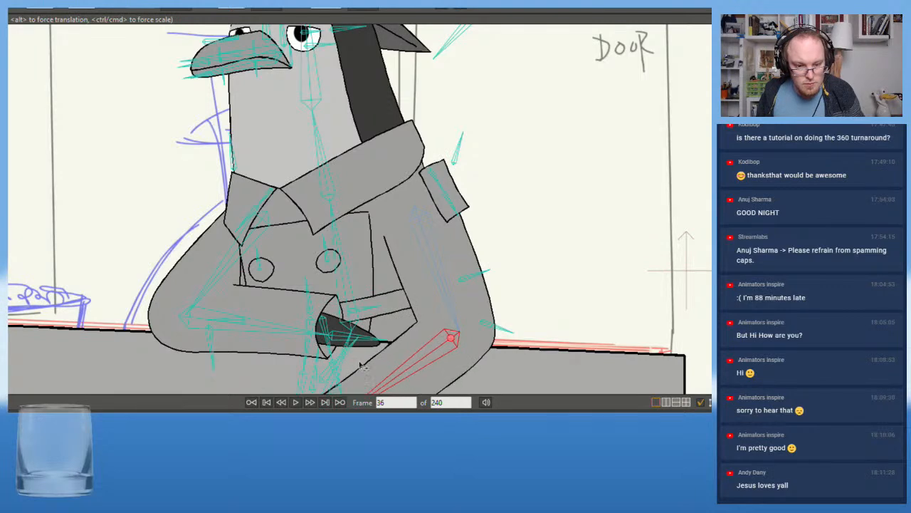
Fine-tune the angle of the dark crossed hand at frame 36 and bring the opposite forearm back up across it
scroll(337, 361, up, 2)
drag(332, 323, 333, 331)
key(ctrl+z)
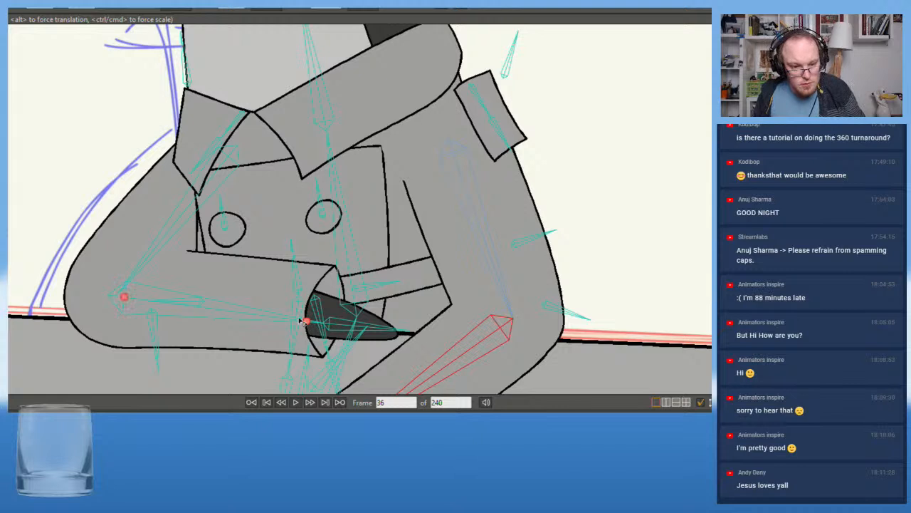
click(332, 331)
drag(332, 331, 334, 330)
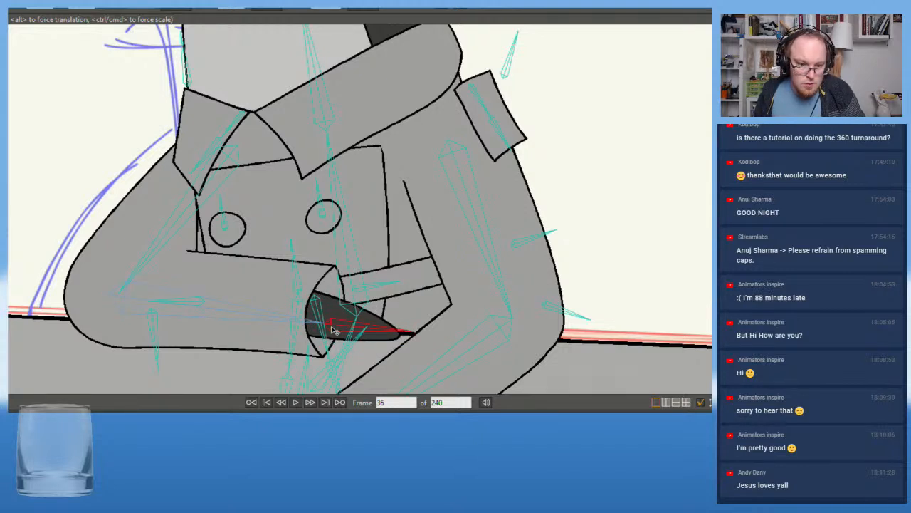
mouse_move(373, 332)
mouse_down()
mouse_move(312, 330)
mouse_move(372, 333)
mouse_up()
scroll(368, 334, down, 5)
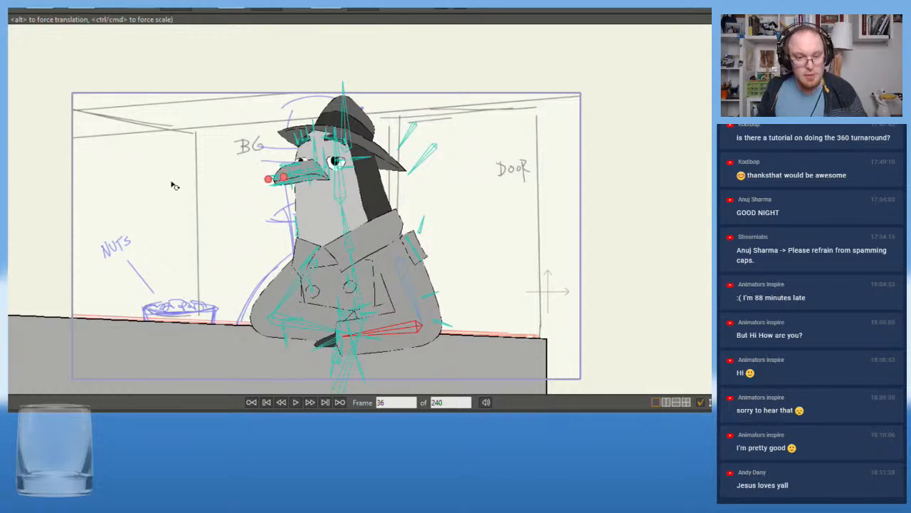
Compare the crossed-arms pose at frame 36 with the neighbouring frames and the rough sketch
scroll(162, 189, up, 1)
scroll(224, 282, down, 2)
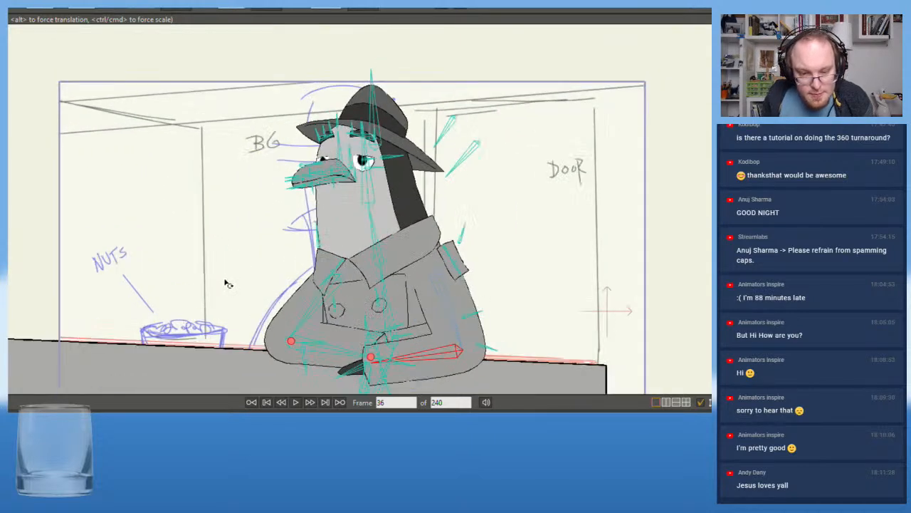
drag(234, 268, 262, 243)
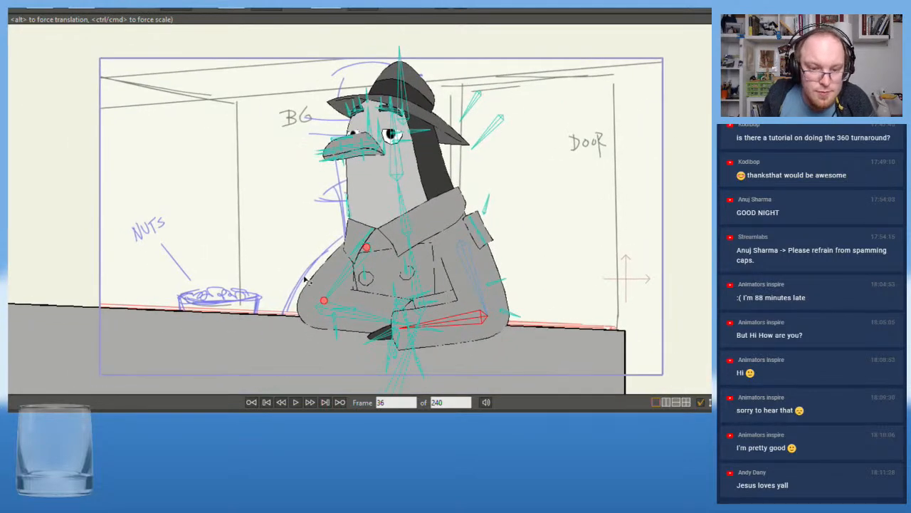
scroll(264, 264, down, 1)
scroll(228, 252, up, 1)
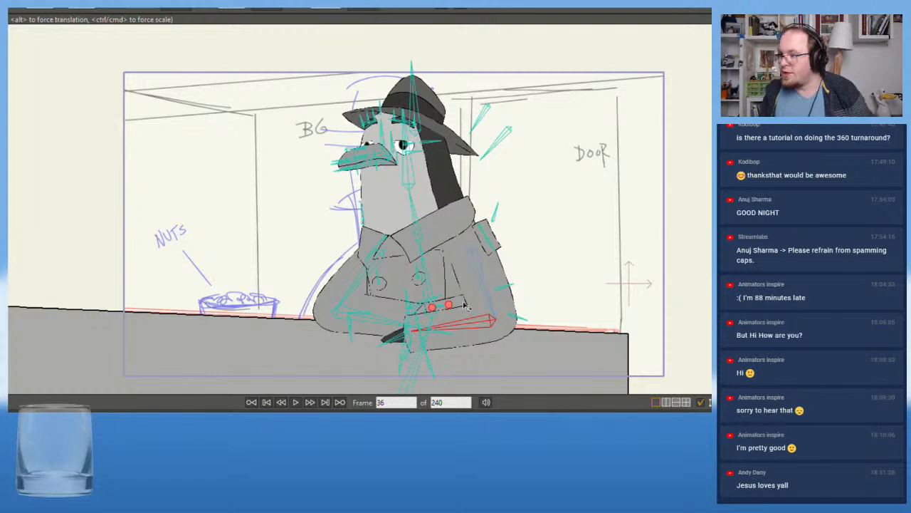
scroll(93, 283, up, 1)
drag(254, 270, 210, 296)
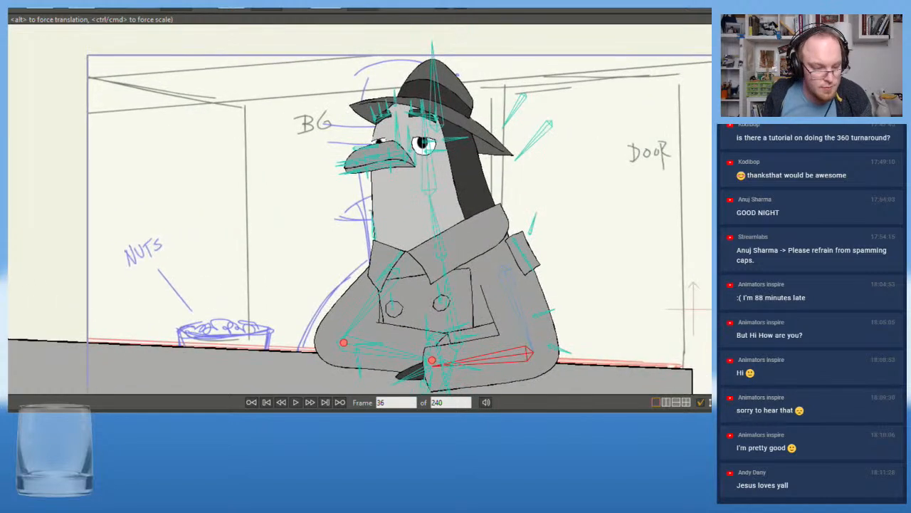
key(Left)
key(Left)
key(Left)
key(Left)
key(Left)
key(Right)
key(Right)
key(Right)
key(Right)
key(Right)
key(Right)
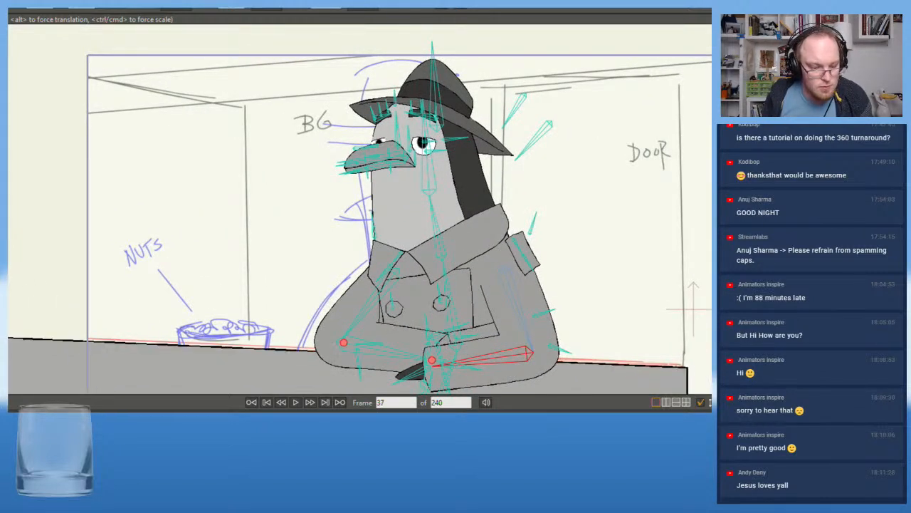
key(Left)
key(Left)
key(Left)
key(Left)
key(Left)
key(Left)
key(Left)
key(Left)
key(Left)
key(Left)
key(Left)
key(Left)
key(Left)
key(Left)
key(Left)
key(Left)
key(Left)
key(Left)
key(Left)
key(Left)
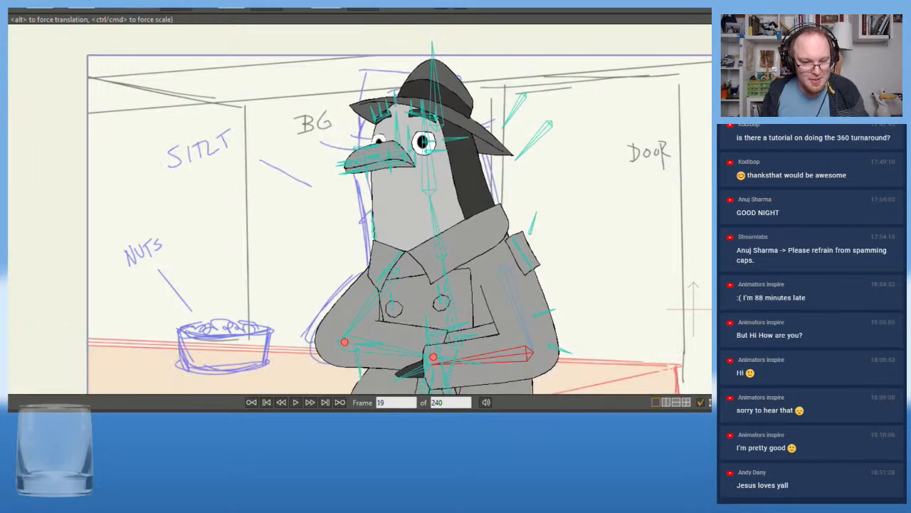
key(Right)
key(Right)
key(Right)
key(Right)
key(Right)
key(Right)
key(Right)
key(Right)
key(Right)
key(Right)
key(Right)
key(Right)
key(Right)
key(Right)
key(Right)
key(Right)
key(Right)
key(Right)
key(Right)
key(Right)
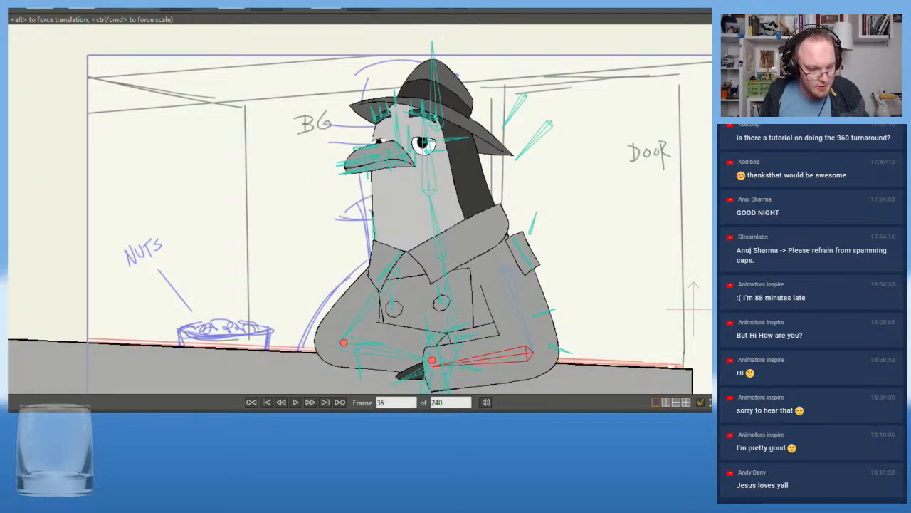
Shift the bar counter shape slightly so its upper edge and end line up with the red sketched counter line
scroll(153, 287, down, 5)
drag(161, 280, 194, 218)
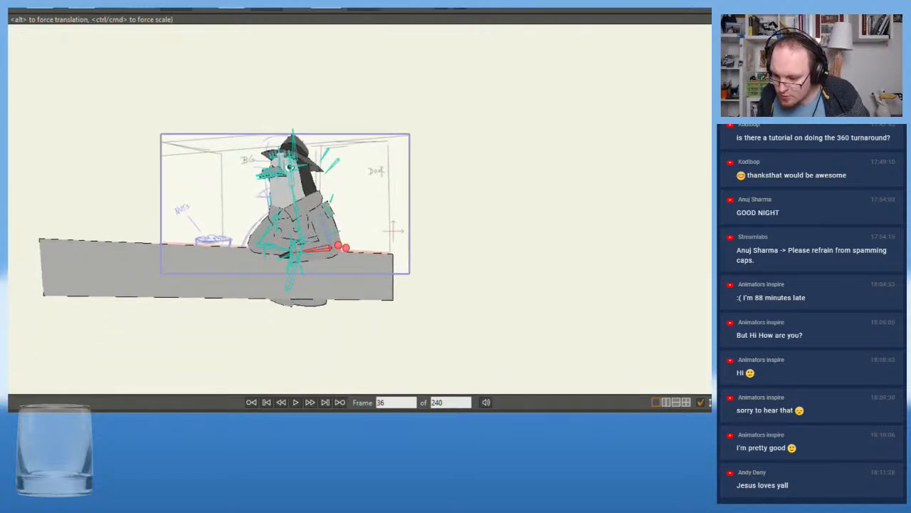
click(157, 270)
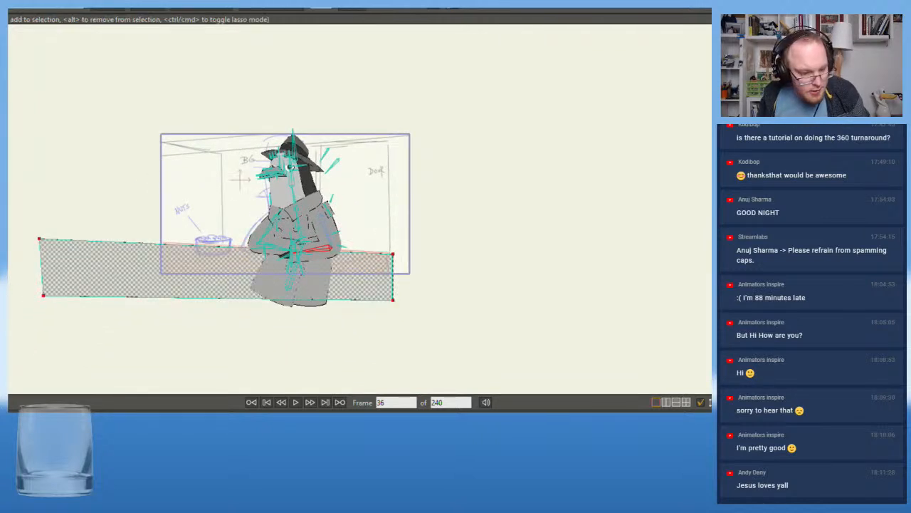
key(ctrl+z)
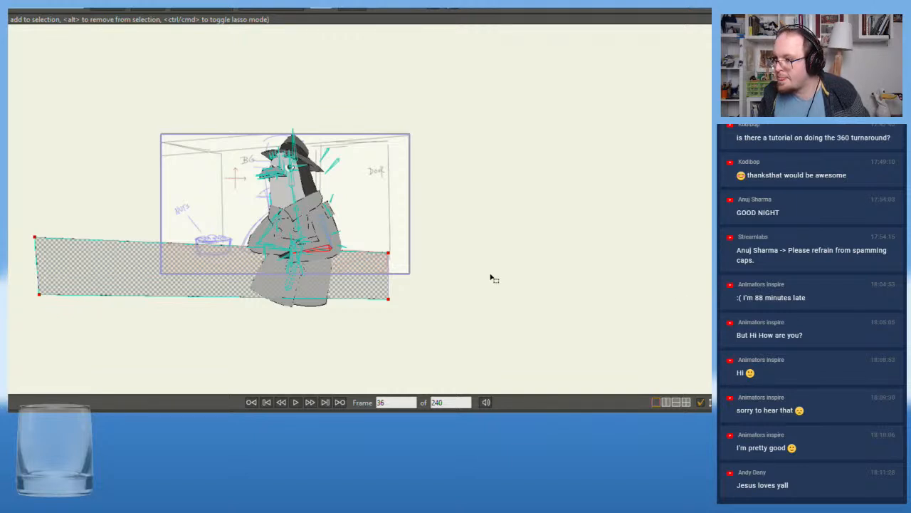
scroll(143, 167, up, 4)
scroll(78, 152, up, 4)
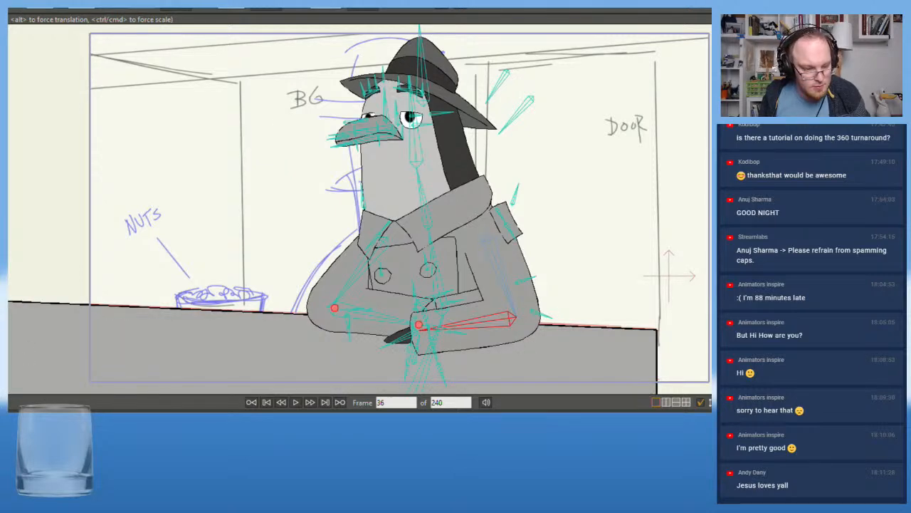
Examine the face and arms around frame 36 against the rough sketch and the adjacent frames
key(Right)
key(Right)
key(Right)
key(Left)
key(Left)
key(Left)
key(Left)
key(Left)
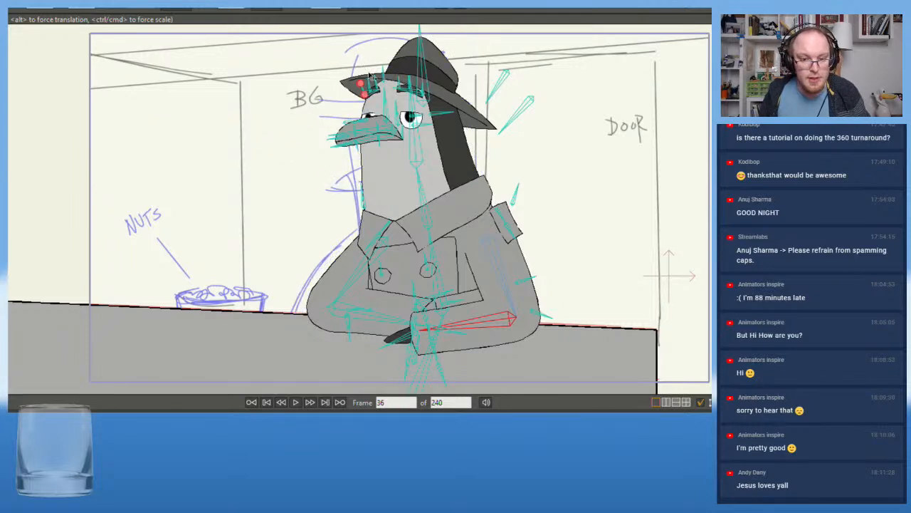
scroll(372, 76, up, 5)
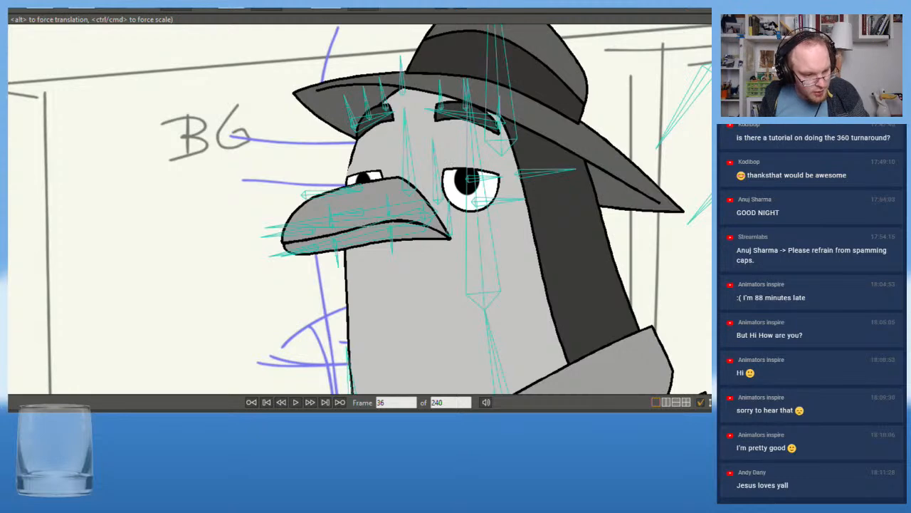
scroll(145, 256, down, 3)
drag(151, 267, 288, 174)
scroll(288, 174, down, 2)
scroll(315, 240, up, 4)
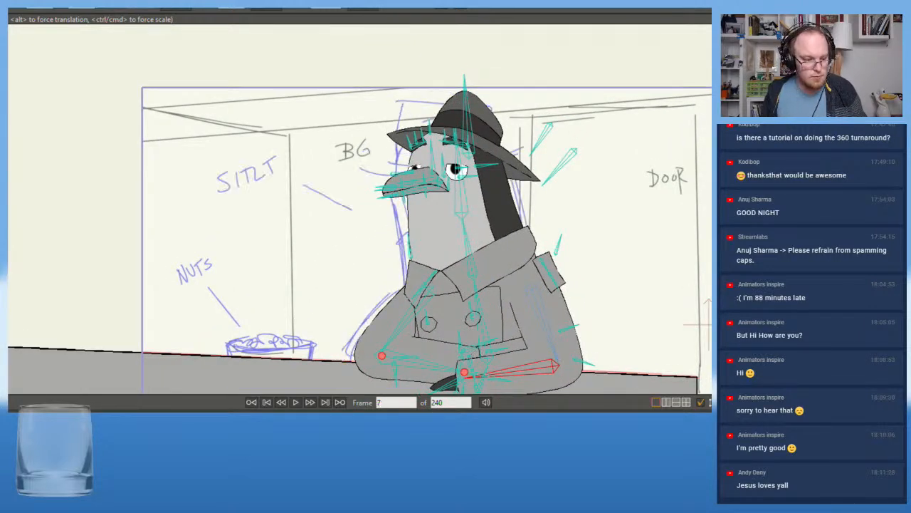
Play the animation from its start and check how the character's pose holds against the sketch
click(295, 403)
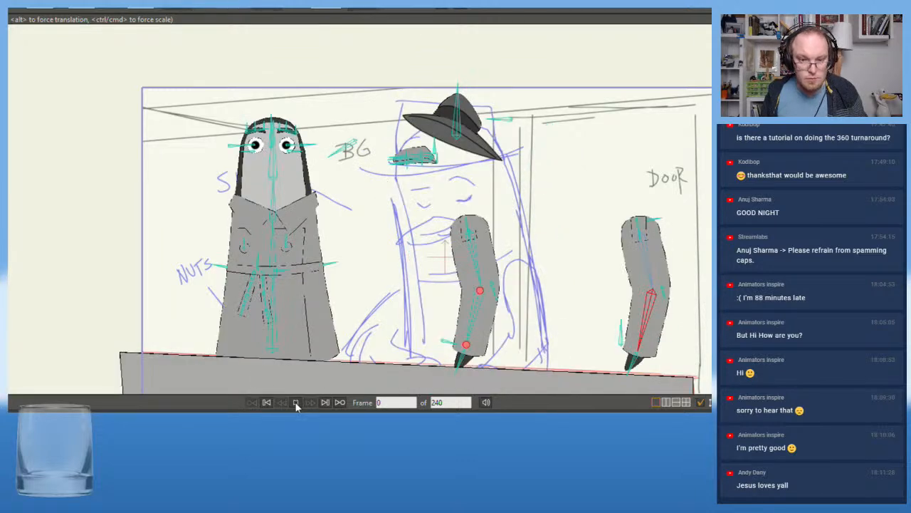
click(295, 402)
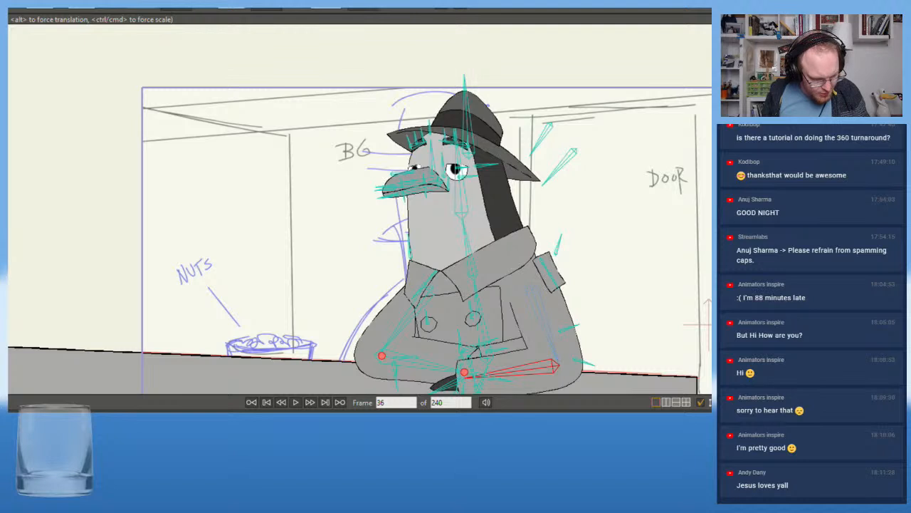
key(shift+Left)
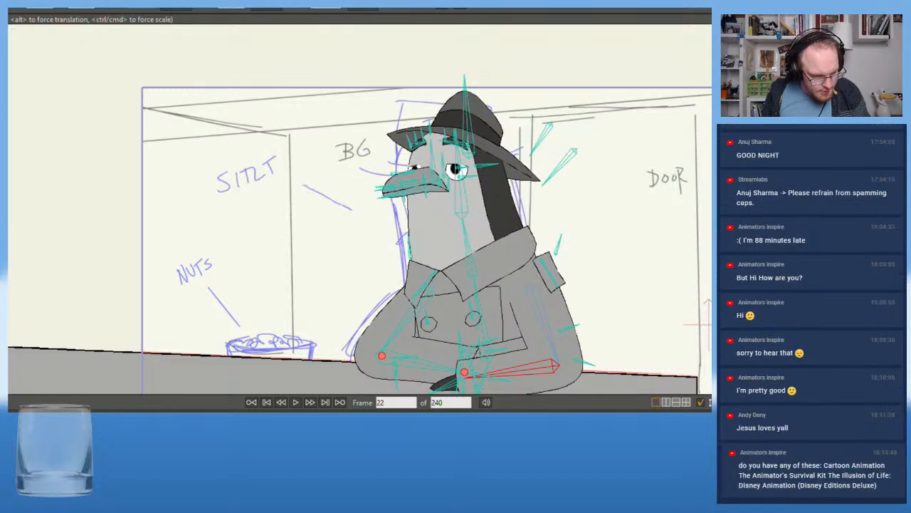
key(Left)
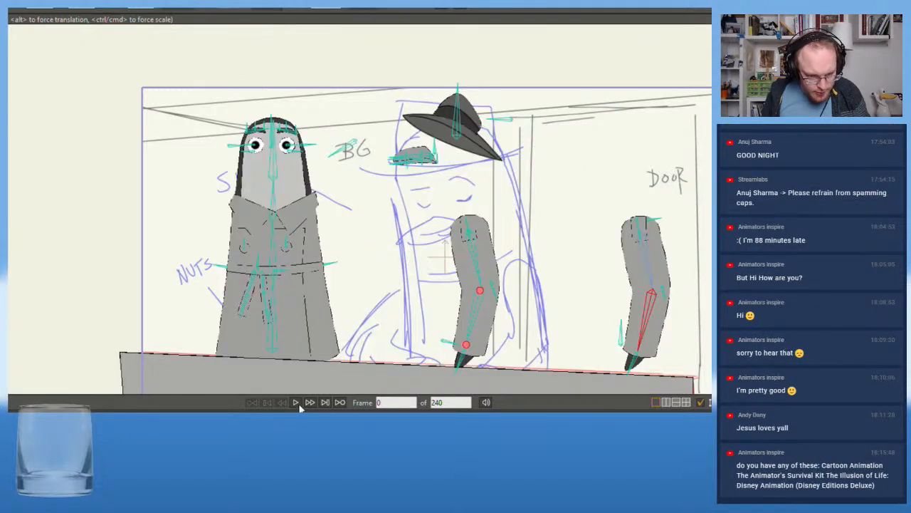
click(295, 401)
click(295, 401)
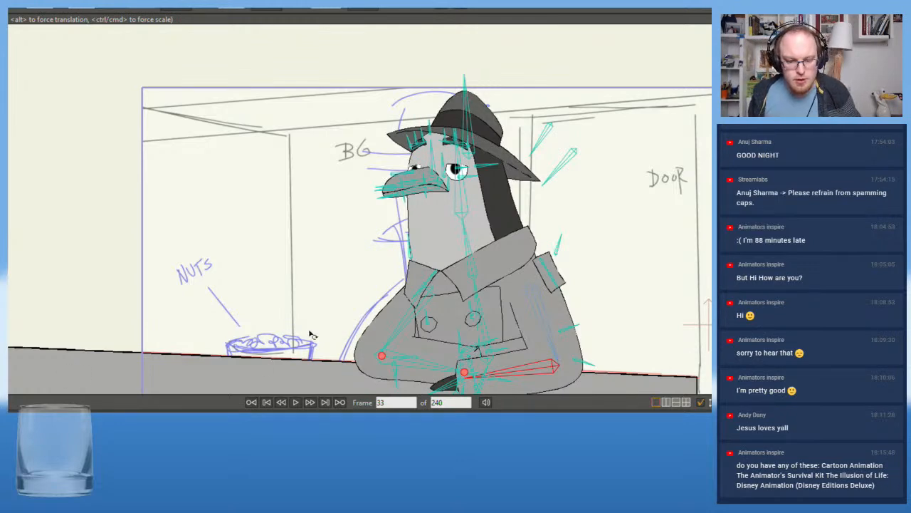
scroll(309, 336, down, 3)
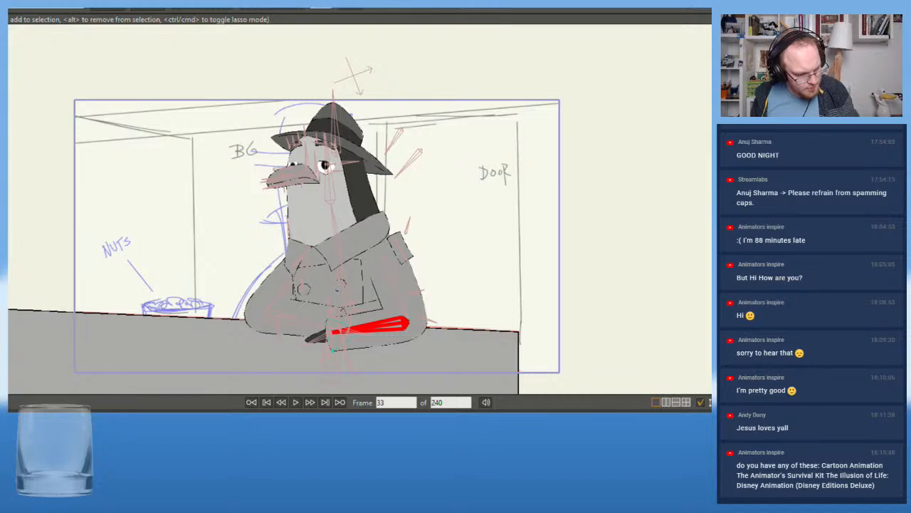
scroll(262, 284, down, 1)
scroll(262, 284, up, 2)
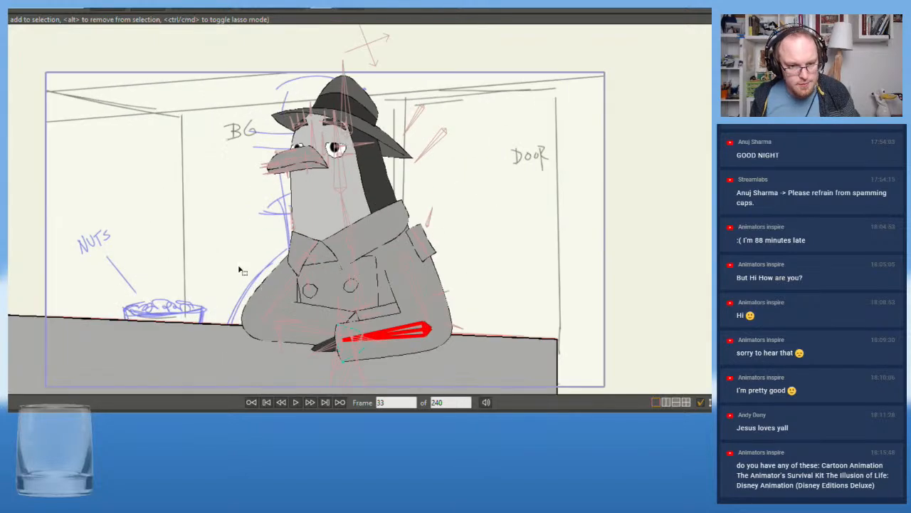
drag(246, 272, 326, 293)
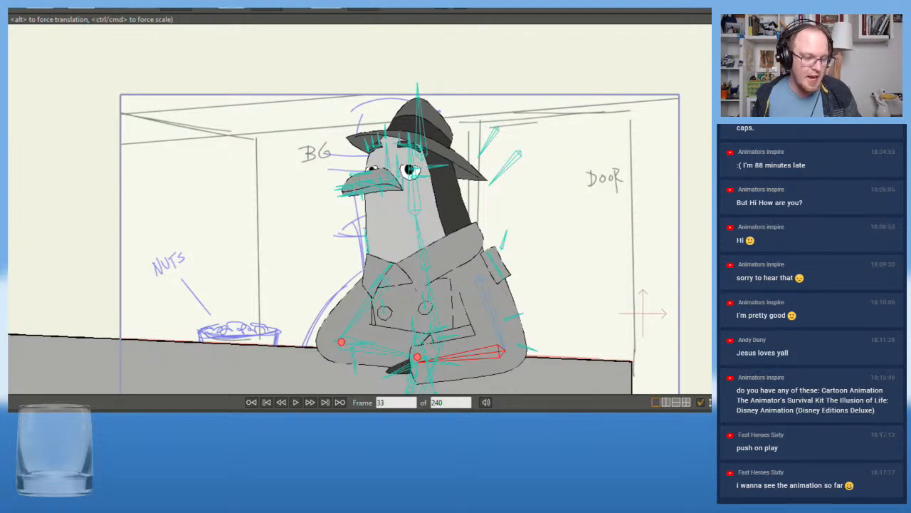
drag(80, 295, 98, 260)
scroll(74, 238, up, 1)
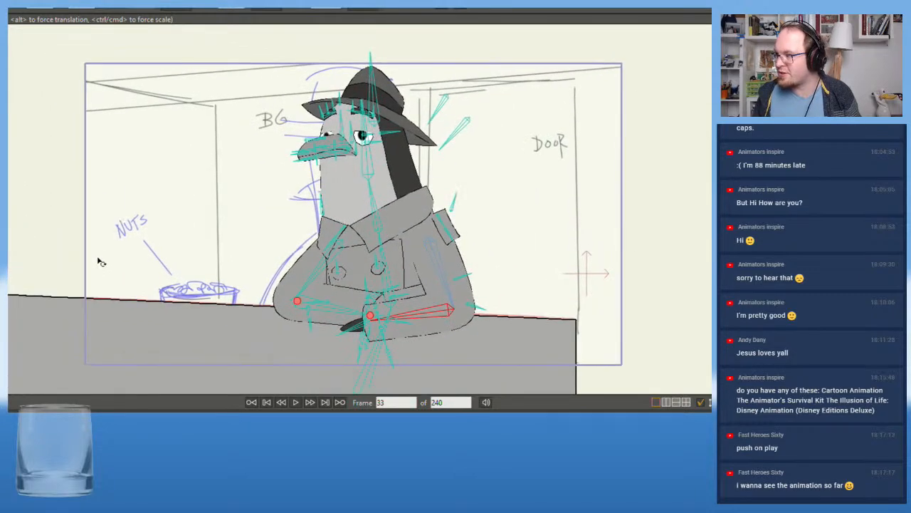
scroll(126, 304, up, 1)
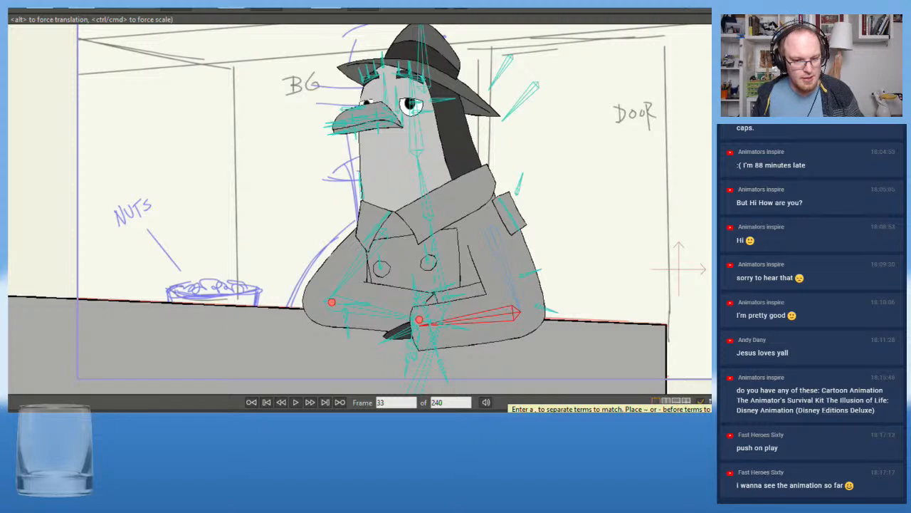
Review the opening frames and play the animation from frame 1 through the rough sketch poses
key(ctrl+Left)
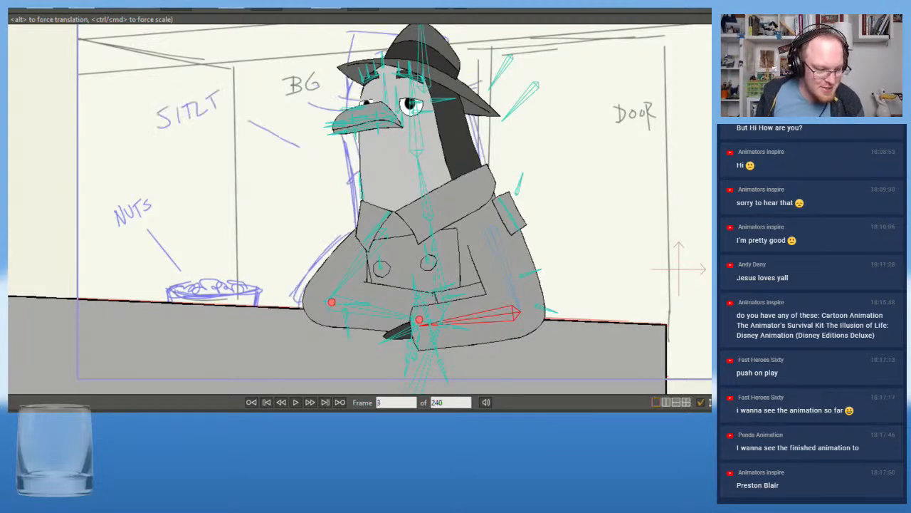
drag(29, 411, 11, 408)
key(Right)
key(Right)
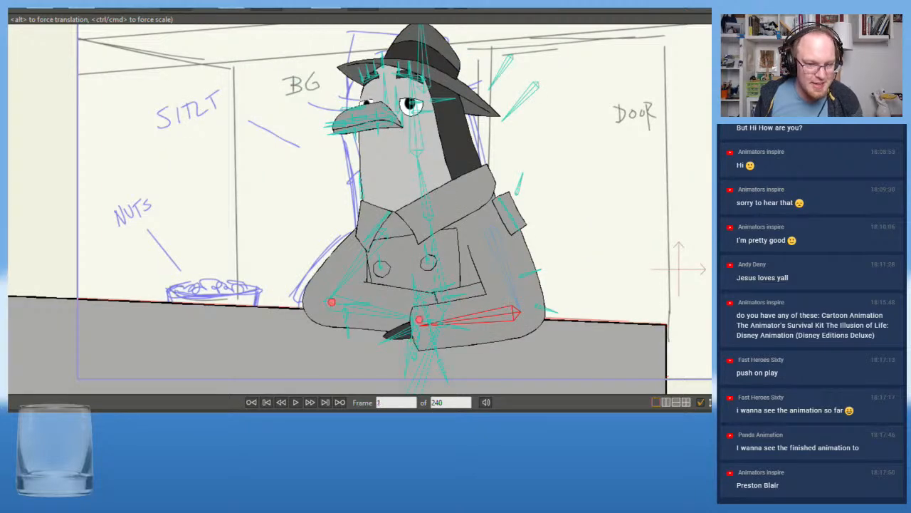
scroll(9, 311, down, 2)
drag(45, 281, 89, 283)
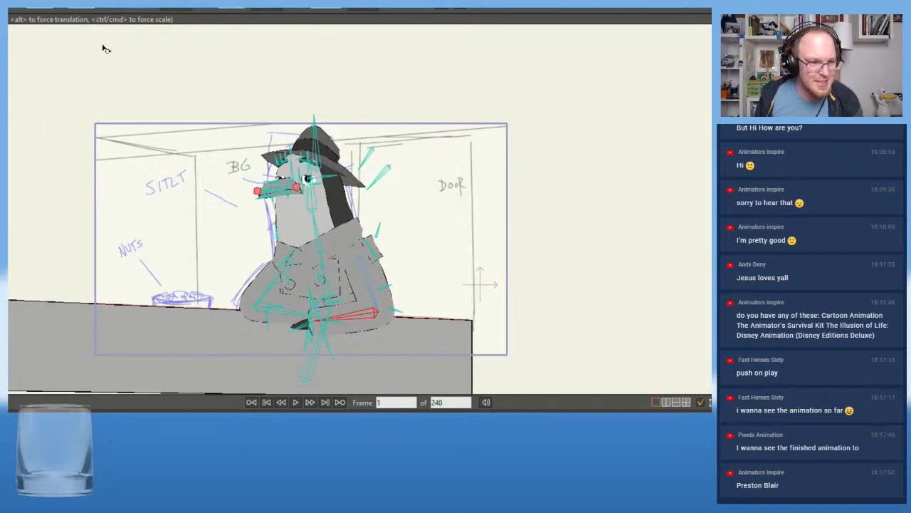
scroll(102, 363, up, 2)
click(296, 403)
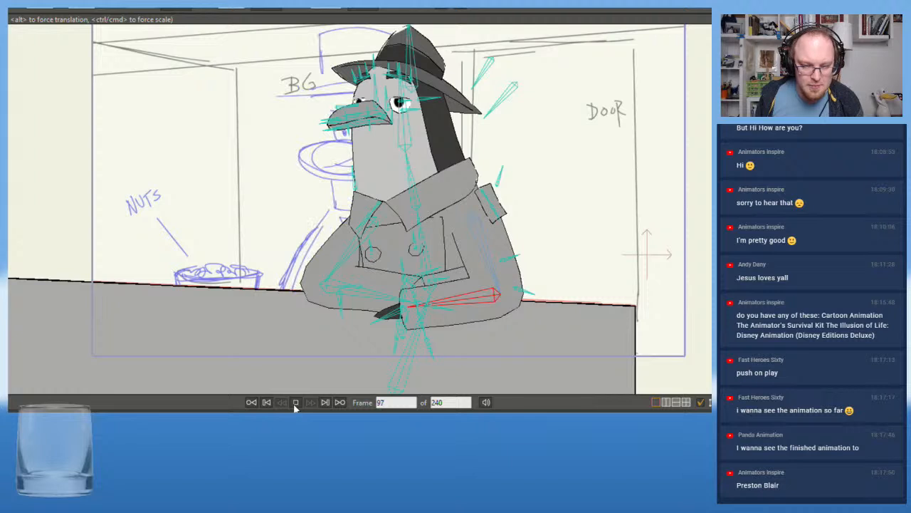
key(space)
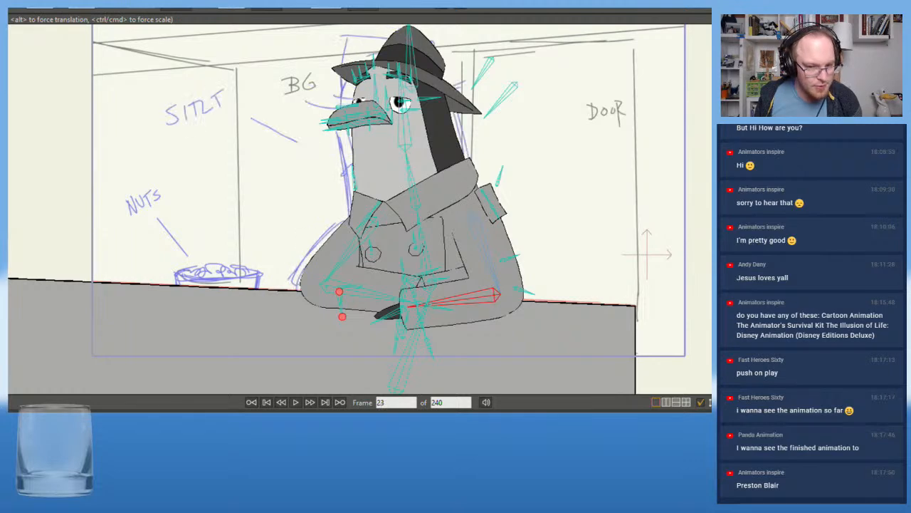
Tilt the upper torso bone slightly toward the nuts at frame 23 so the character leans over the counter
scroll(209, 191, down, 1)
drag(154, 171, 179, 201)
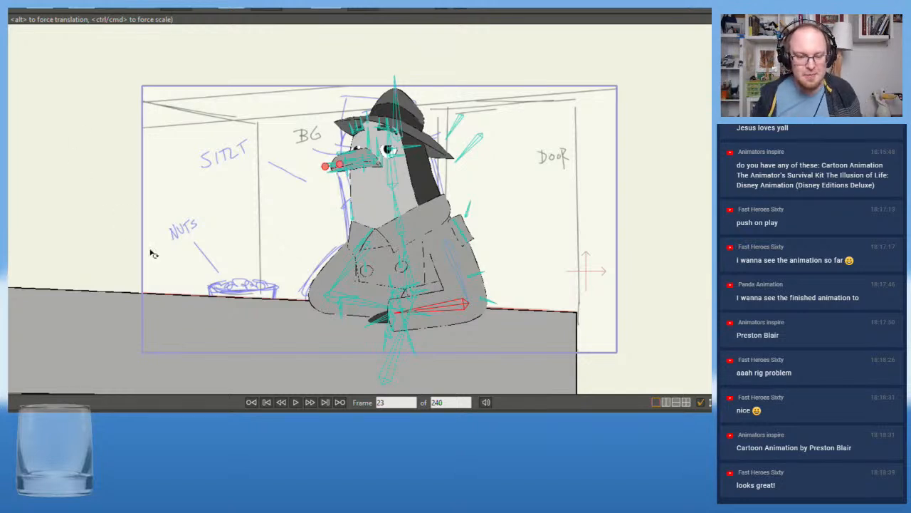
scroll(234, 249, up, 2)
drag(372, 318, 387, 325)
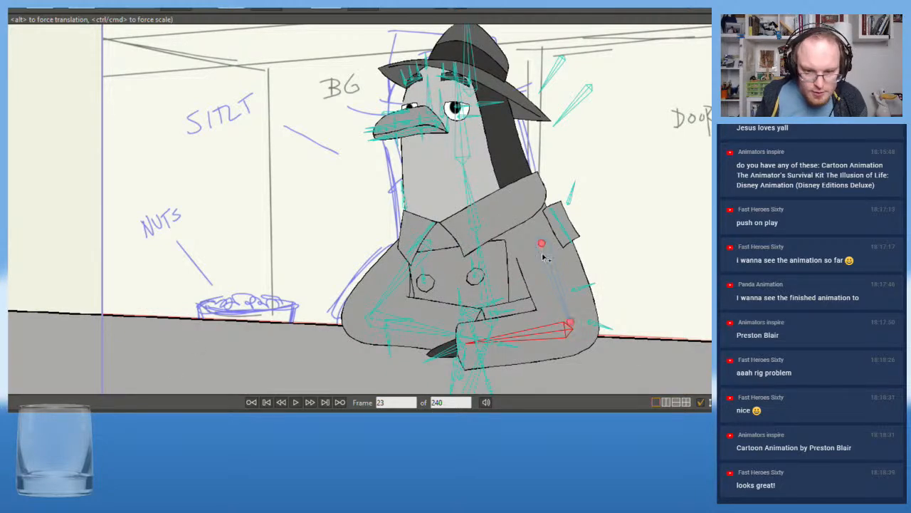
drag(484, 263, 477, 262)
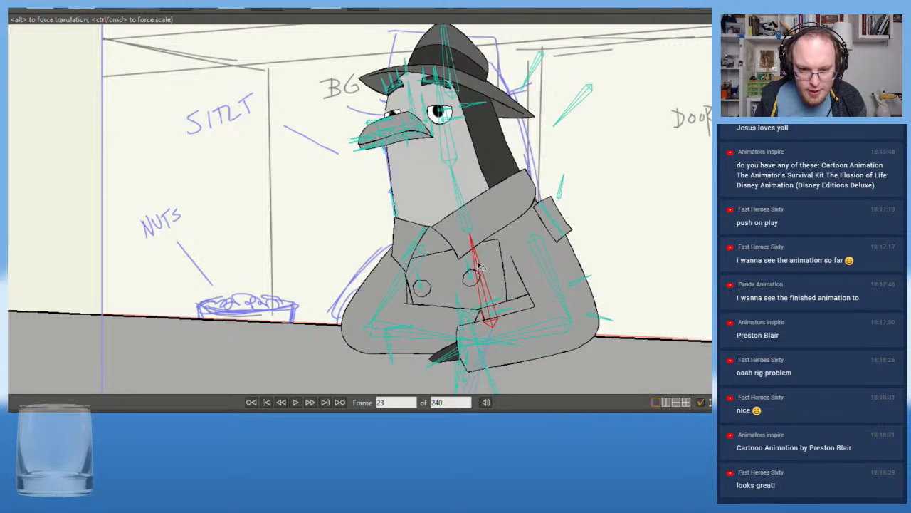
Tilt the neck and head slightly toward the nuts at frame 23 and close both eyes with their eyelid bones
drag(458, 188, 456, 187)
click(452, 151)
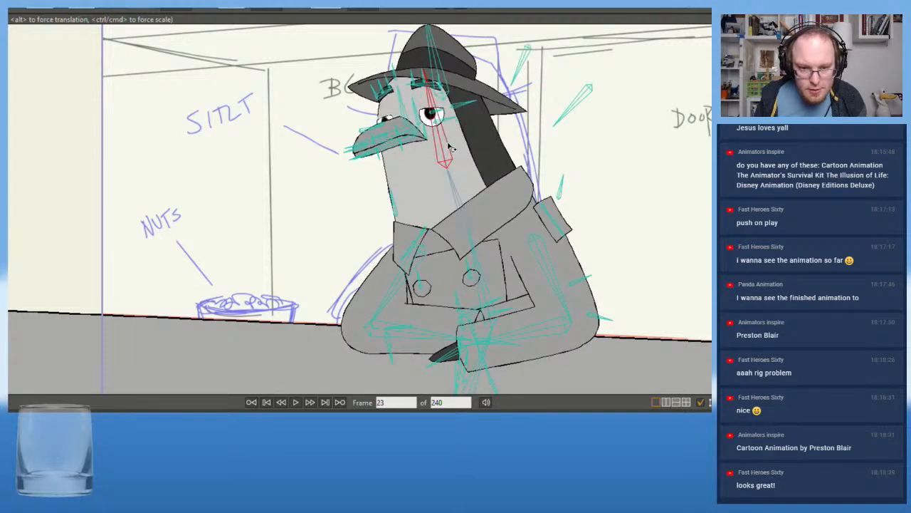
scroll(445, 160, up, 3)
drag(532, 133, 498, 146)
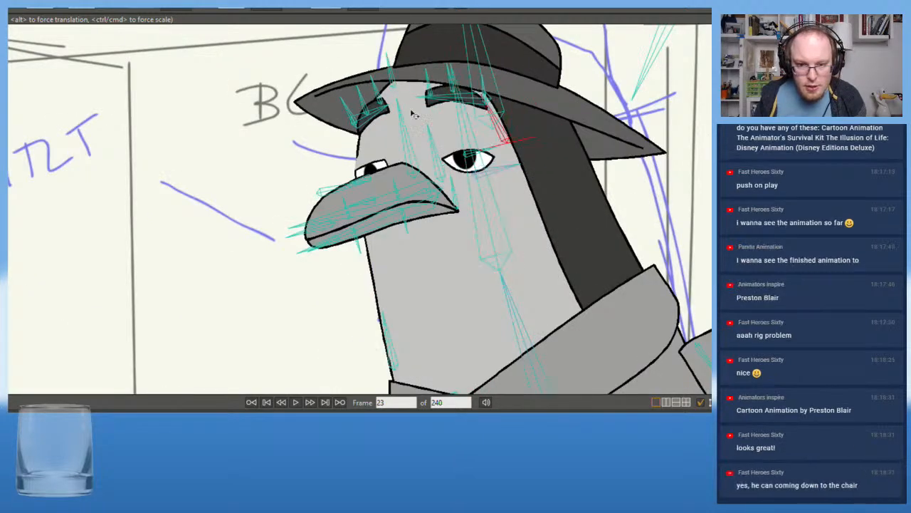
click(333, 191)
drag(333, 191, 276, 205)
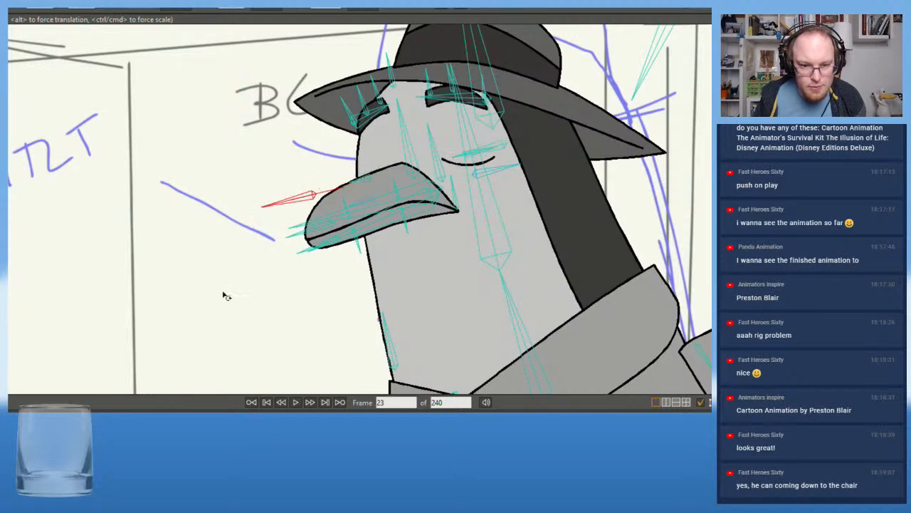
Rotate both eyebrow bones at frame 23 with the Transform Bone tool so the inner ends of the brows drop
scroll(284, 317, down, 3)
drag(339, 342, 364, 287)
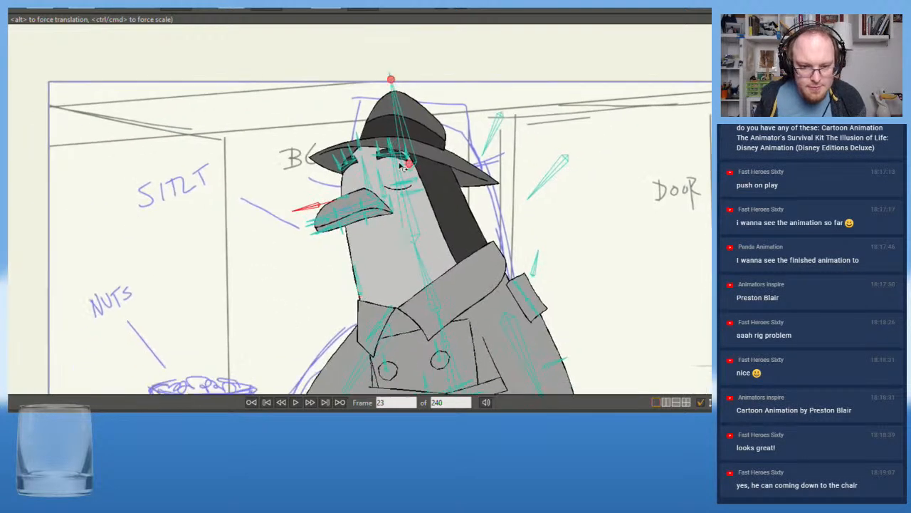
scroll(393, 172, up, 2)
scroll(394, 173, up, 1)
click(401, 156)
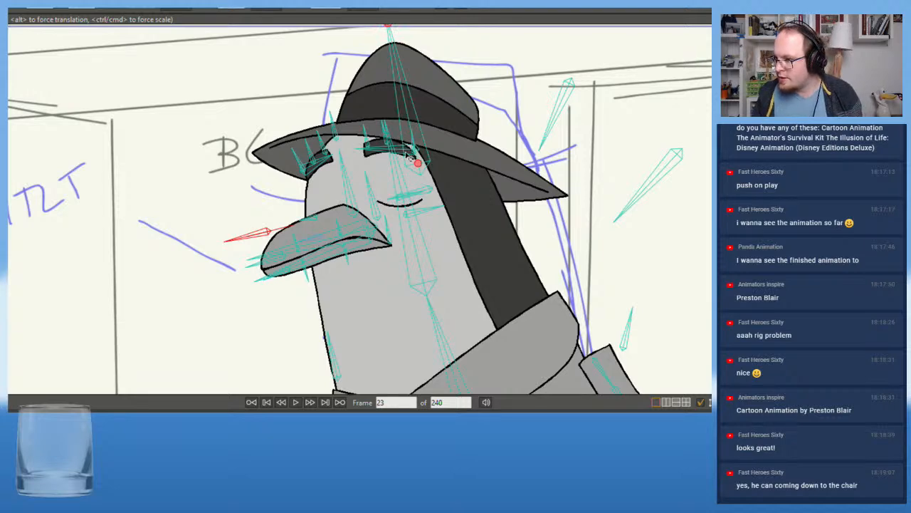
scroll(409, 155, up, 2)
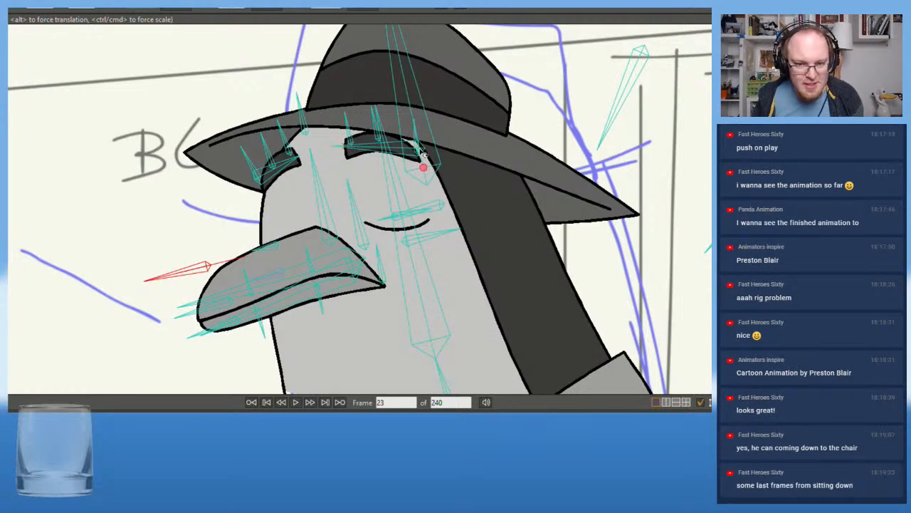
scroll(418, 150, up, 2)
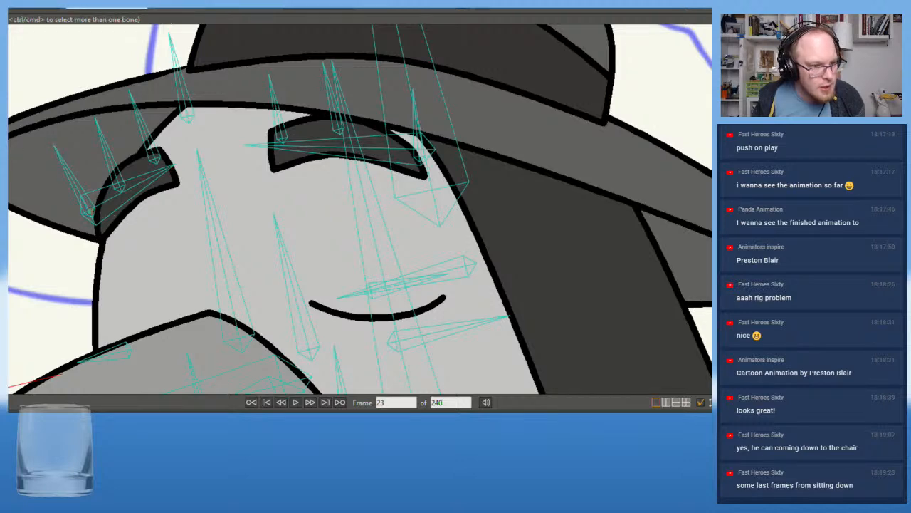
mouse_move(106, 206)
mouse_down()
mouse_move(111, 214)
mouse_move(115, 207)
mouse_up()
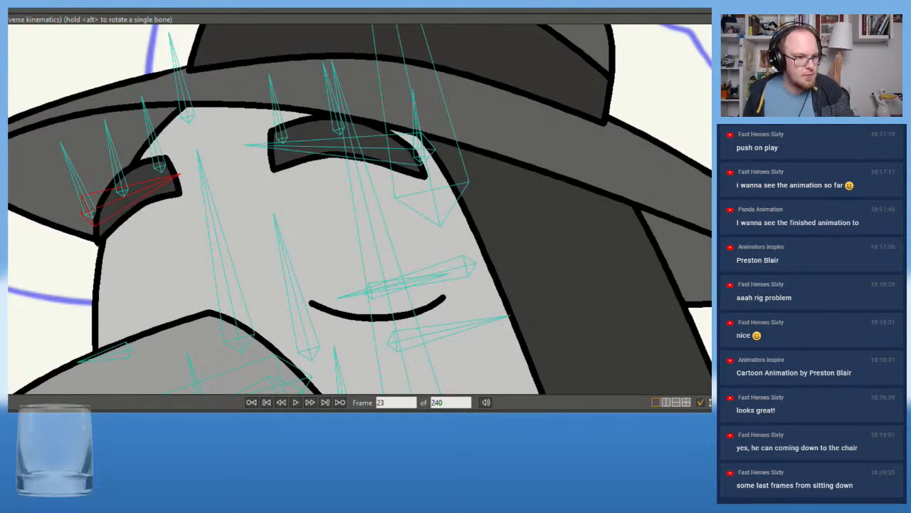
key(ctrl+z)
key(t)
click(100, 211)
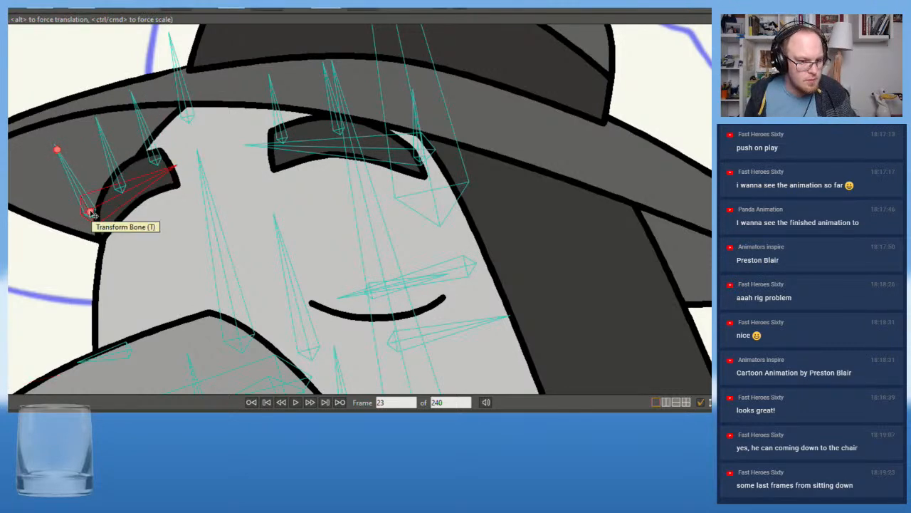
scroll(84, 212, up, 3)
scroll(132, 342, down, 8)
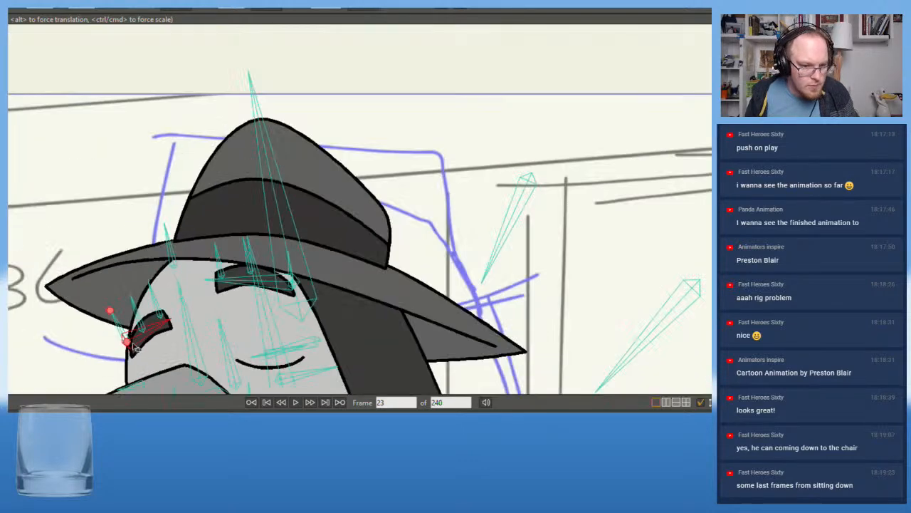
scroll(135, 338, up, 4)
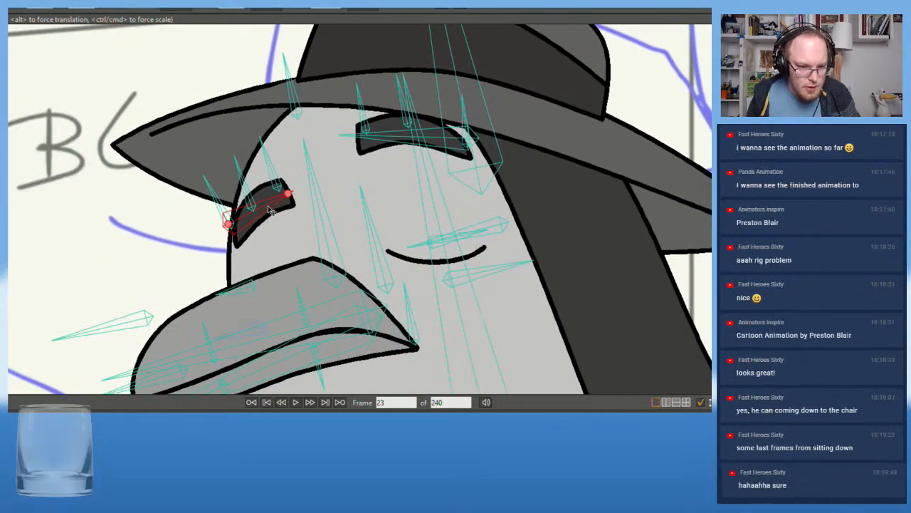
drag(271, 210, 276, 225)
click(397, 156)
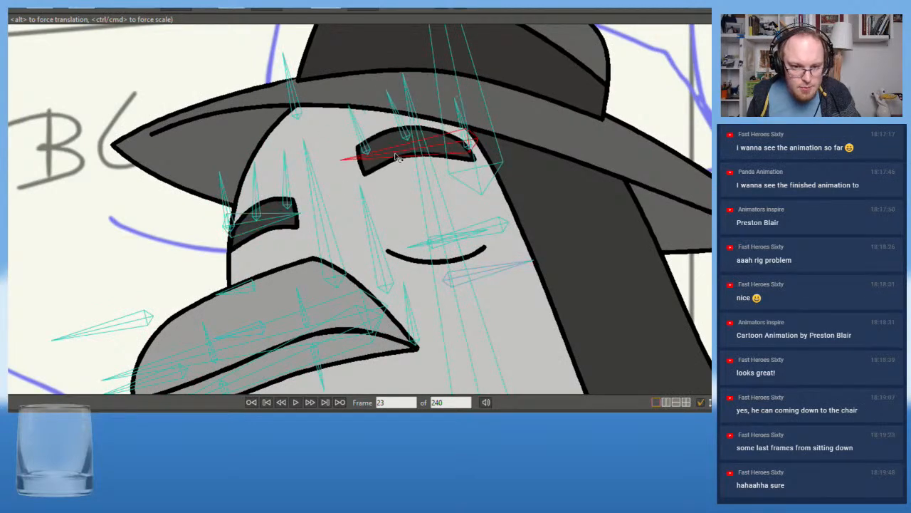
Refine the eyebrow shapes at frame 23 by adjusting the small point bones along the brows
scroll(471, 145, up, 5)
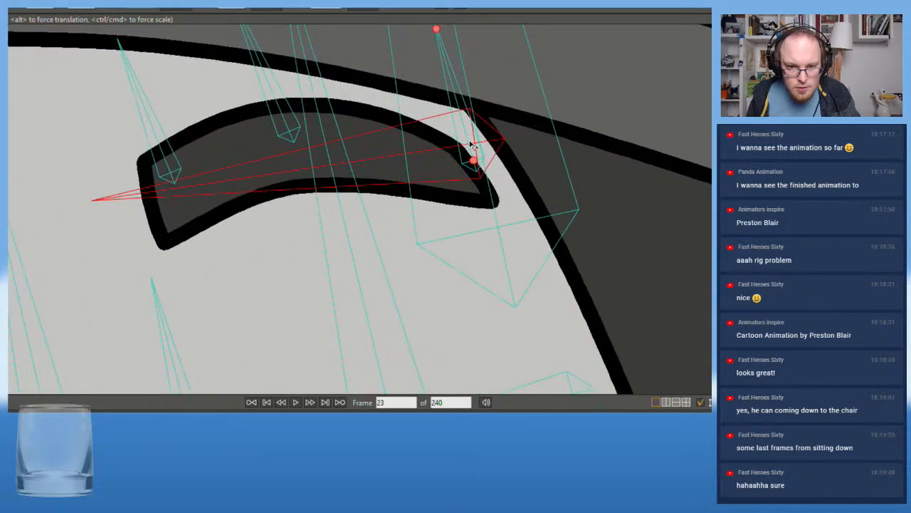
scroll(474, 149, down, 5)
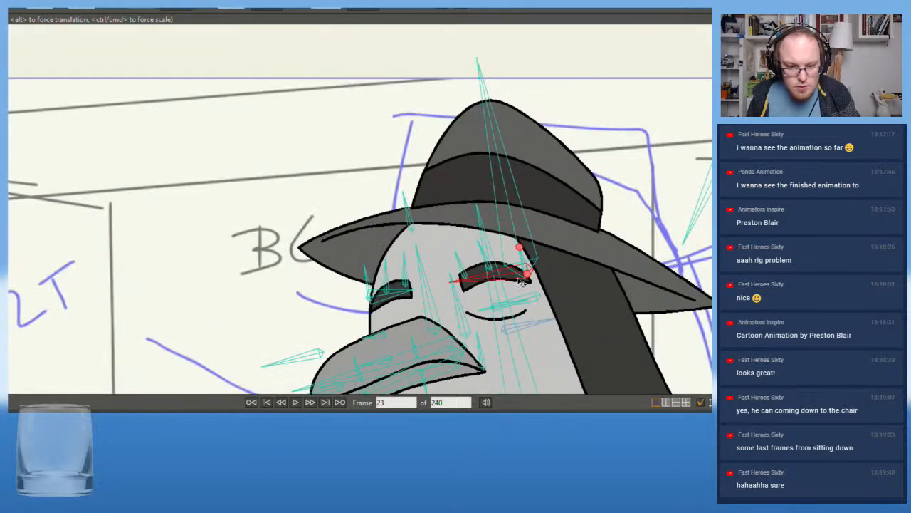
drag(464, 281, 439, 179)
drag(381, 198, 381, 194)
scroll(374, 209, down, 2)
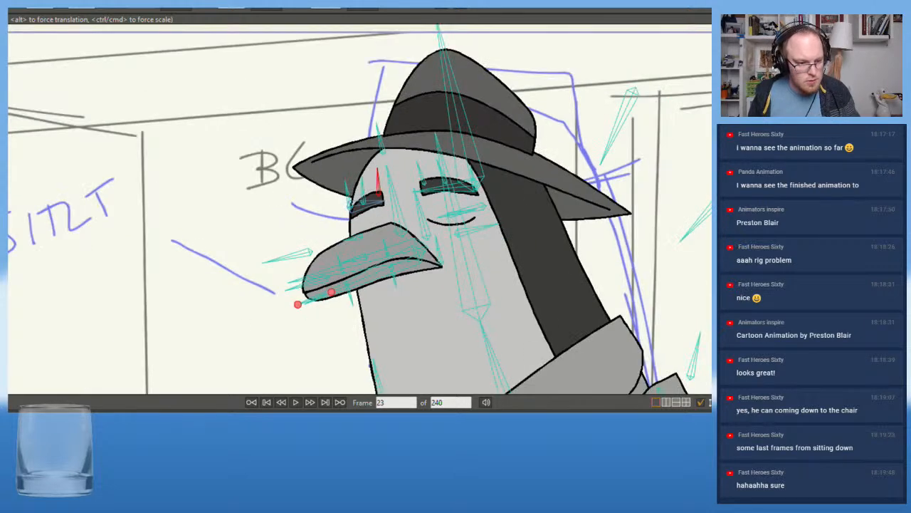
Compare the character's head, torso and arms between frames 18 and 34 against the rough sketch
key(Right)
key(Right)
key(Right)
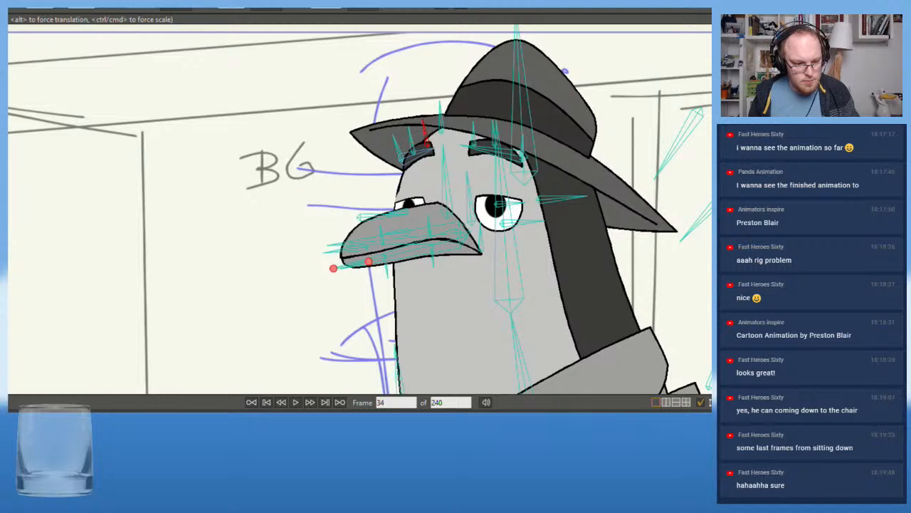
scroll(149, 281, down, 5)
drag(230, 266, 279, 162)
scroll(279, 162, up, 1)
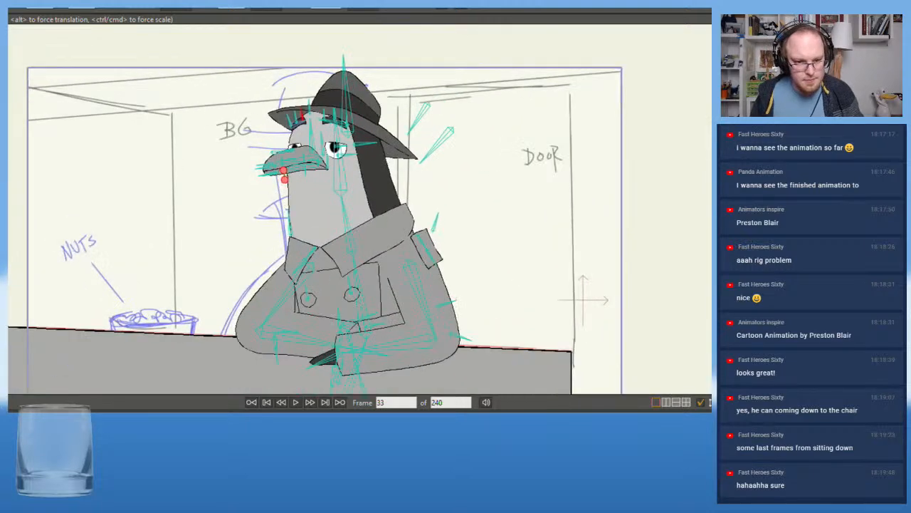
key(Left)
key(Left)
key(Left)
key(Left)
key(Left)
key(Left)
key(Left)
key(Left)
key(Left)
key(Left)
key(Left)
key(Right)
key(Right)
key(Right)
key(Right)
key(Right)
key(Right)
key(Right)
key(Right)
key(Right)
key(Right)
key(Right)
key(Right)
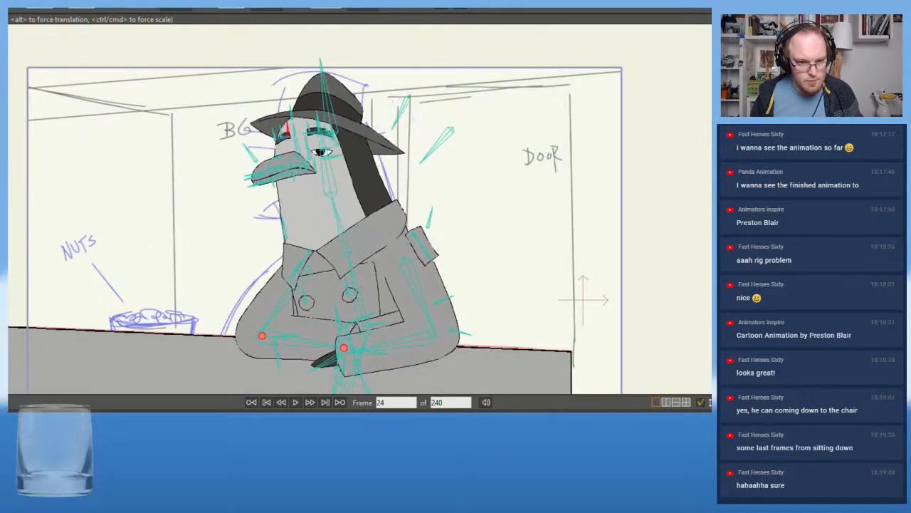
key(Left)
key(Left)
key(Left)
key(Left)
key(Left)
key(Left)
key(Left)
key(Left)
key(Left)
key(Left)
key(Left)
key(Left)
key(Left)
key(Left)
key(Left)
key(Left)
key(Left)
key(Left)
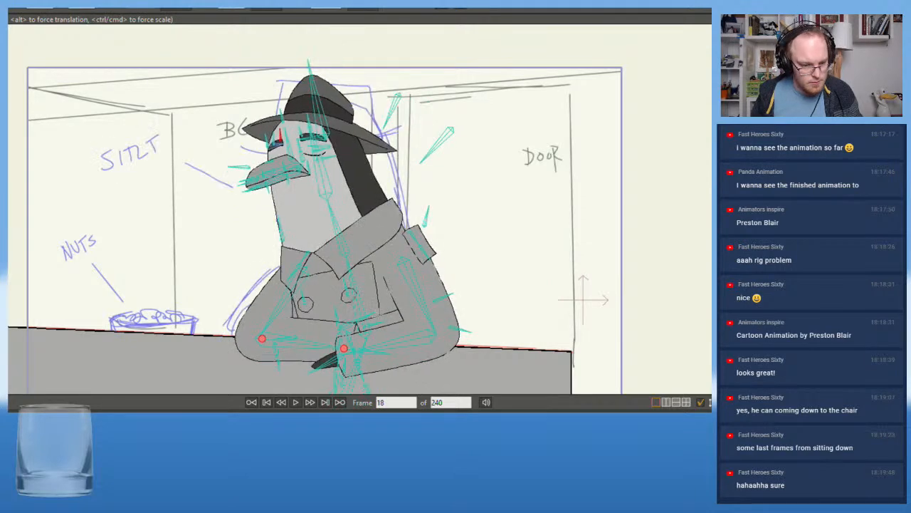
key(Right)
key(Right)
key(Right)
key(Right)
key(Right)
key(Right)
key(Right)
key(Right)
key(Right)
key(Left)
key(Left)
key(Left)
key(Left)
key(Left)
key(Left)
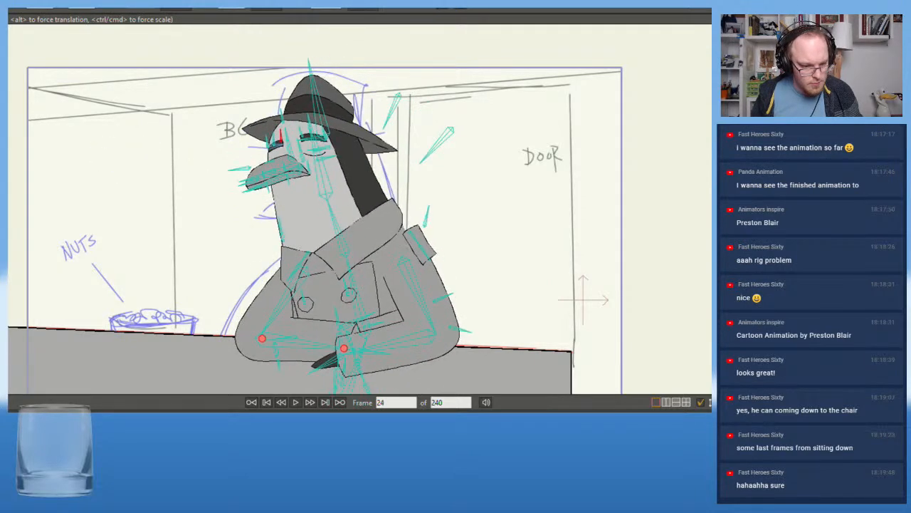
Raise both forearms slightly at frame 23 and swing the elbow on the nuts side outward to follow the sketched arm
click(409, 346)
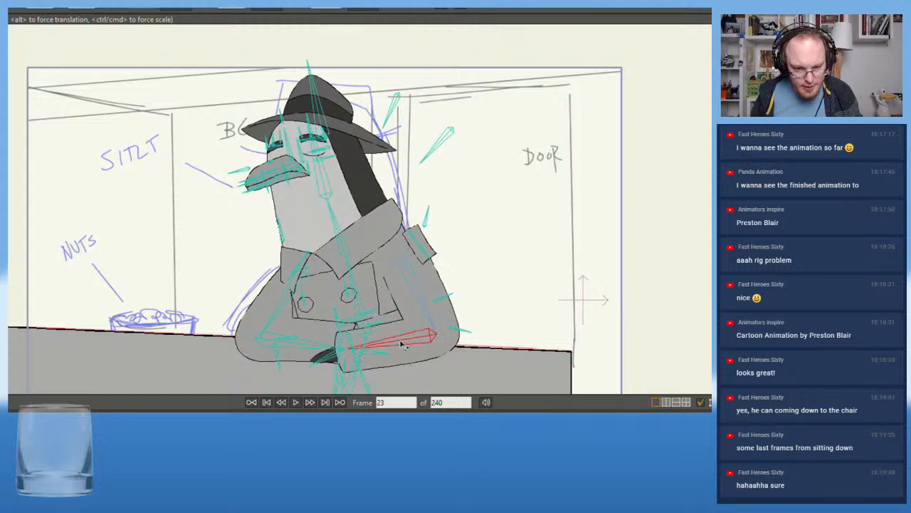
drag(401, 345, 306, 344)
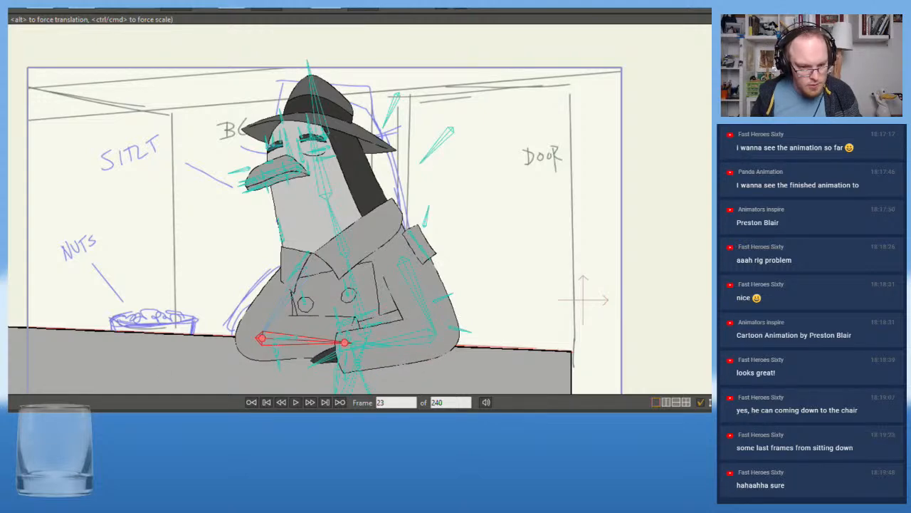
key(Right)
key(Right)
key(Right)
key(Right)
key(Right)
key(Right)
key(Left)
key(Left)
key(Left)
key(Left)
key(Left)
key(Left)
key(Left)
key(Left)
key(Left)
key(Left)
key(Left)
key(Left)
key(Left)
key(Left)
key(Left)
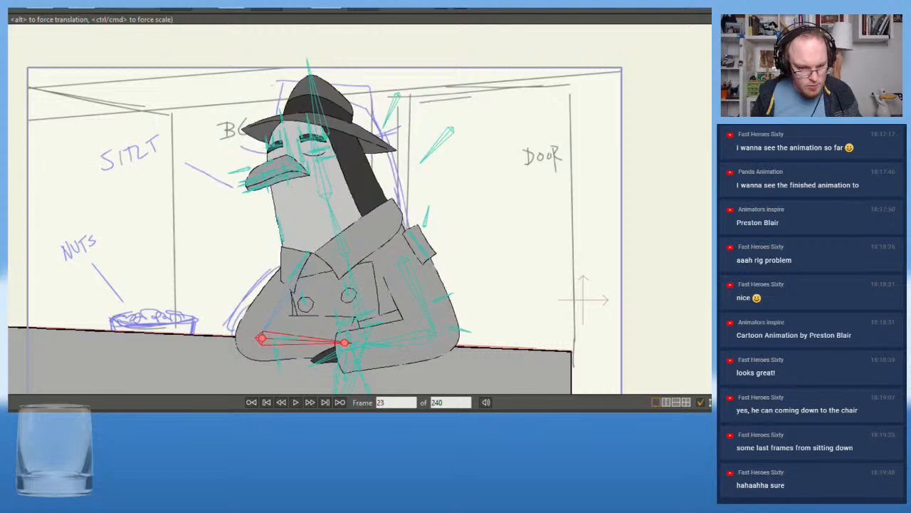
drag(284, 304, 275, 311)
drag(319, 346, 321, 342)
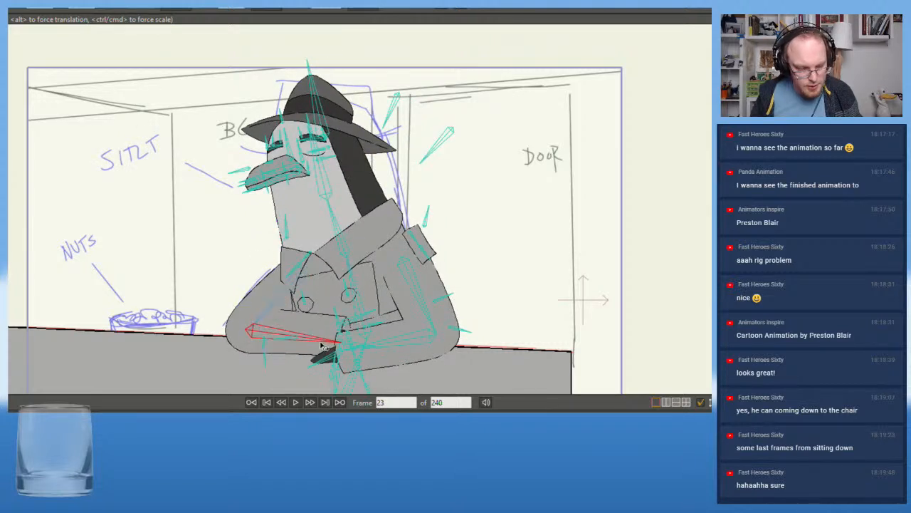
Check how the adjusted arm pose moves between frames 23 and 38 against the rough sketch
key(Right)
key(Right)
key(Right)
key(Right)
key(Right)
key(Right)
key(Right)
key(Right)
key(Right)
key(Right)
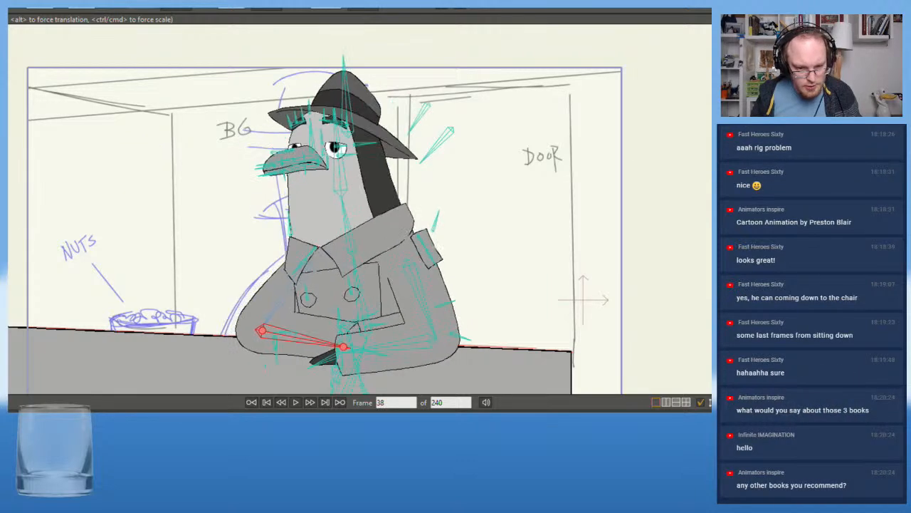
key(Left)
key(Left)
key(Left)
key(Left)
key(Left)
key(Left)
key(Left)
key(Left)
key(Left)
key(Right)
key(Right)
key(Right)
key(Right)
key(Right)
key(Right)
key(Right)
key(Right)
key(Right)
key(Right)
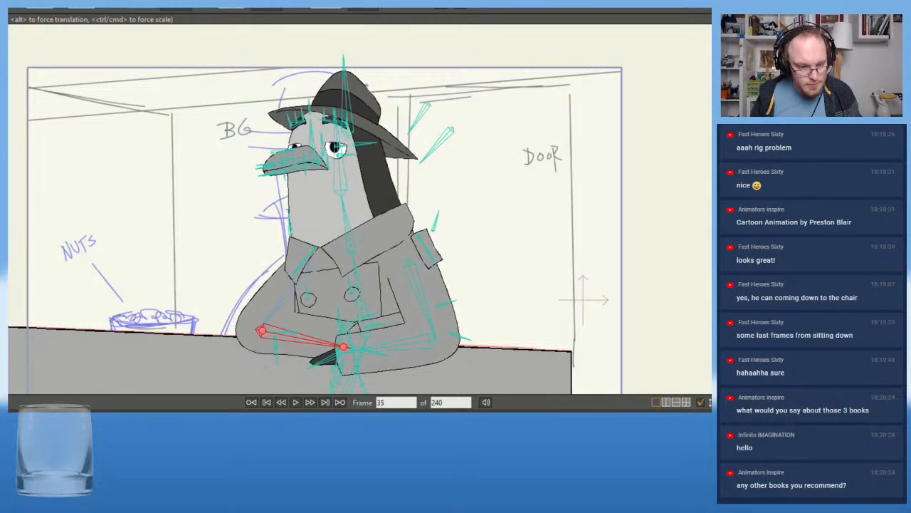
key(Left)
key(Left)
key(Left)
key(Left)
key(Left)
key(Left)
key(Left)
key(Left)
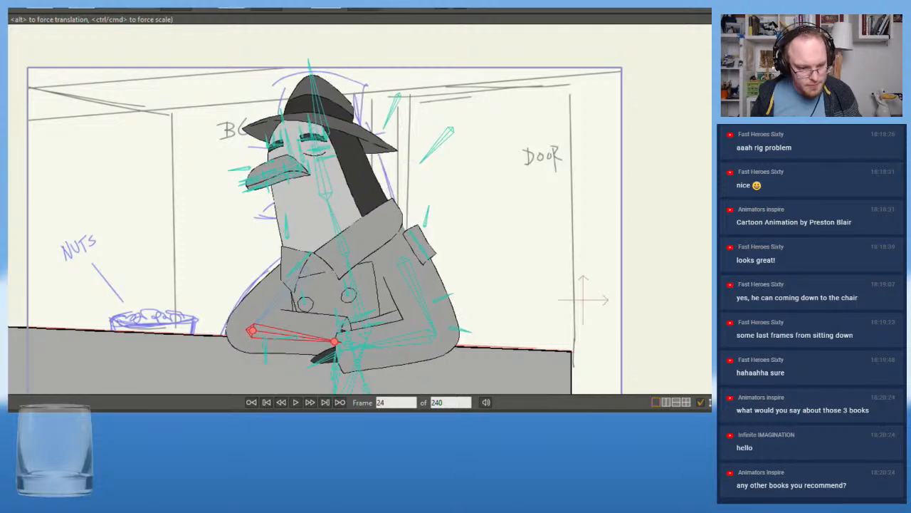
key(Left)
Fine-tune the upper arm bone on the nuts side at frame 23 so the elbow sits slightly lower on the counter
scroll(341, 306, up, 3)
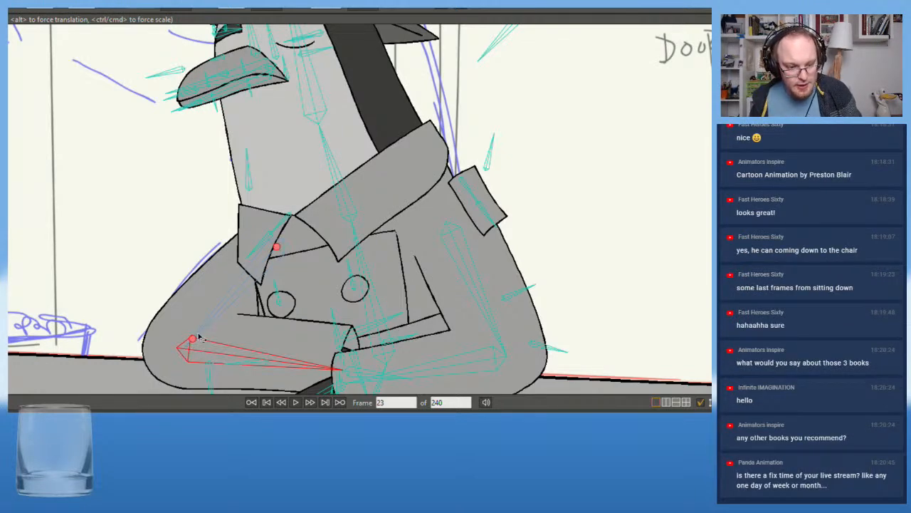
scroll(170, 376, up, 3)
click(238, 291)
drag(239, 291, 235, 292)
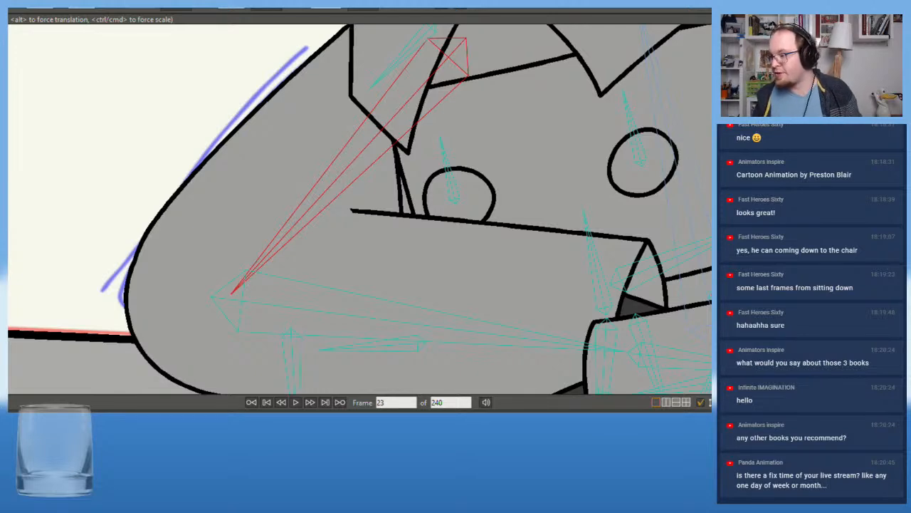
scroll(284, 282, down, 4)
scroll(255, 268, up, 5)
drag(268, 290, 268, 292)
scroll(268, 292, down, 4)
drag(313, 265, 335, 279)
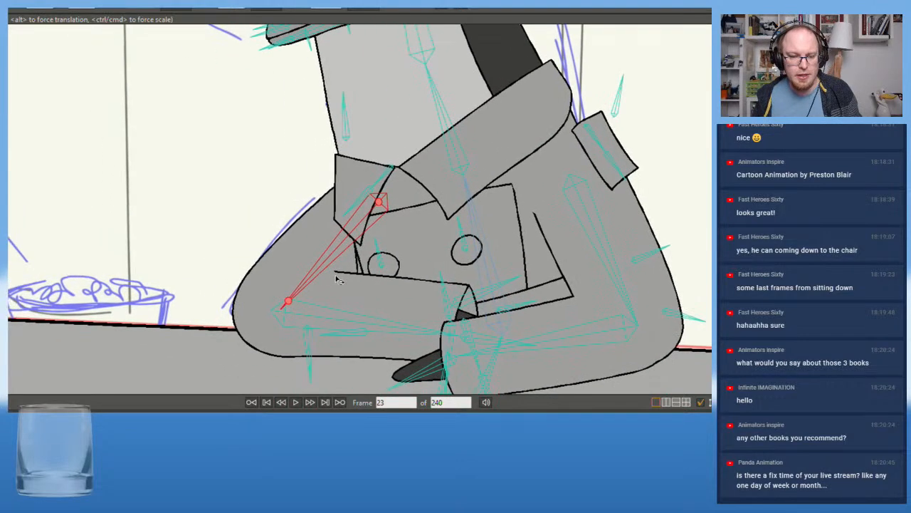
scroll(230, 368, down, 3)
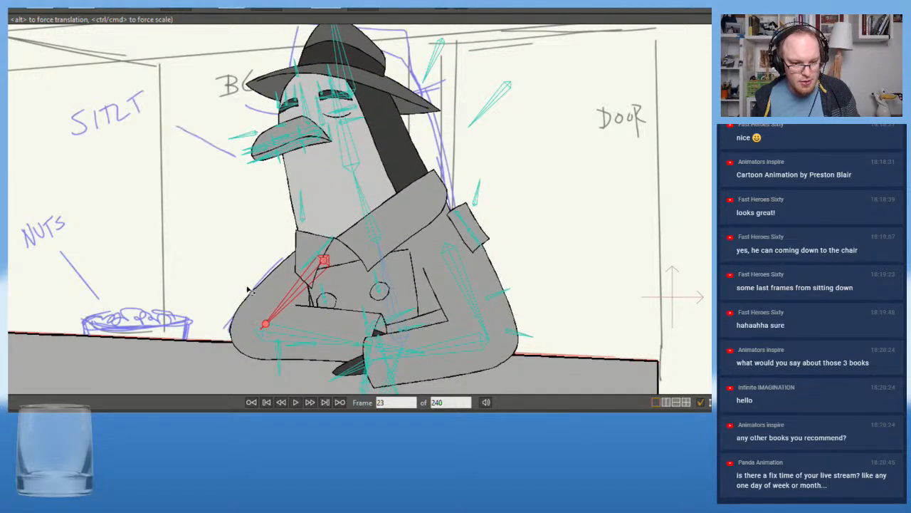
drag(287, 302, 287, 302)
Compare frame 23 with its neighbouring frames and rotate the forearm on the nuts side slightly down toward the counter
click(340, 344)
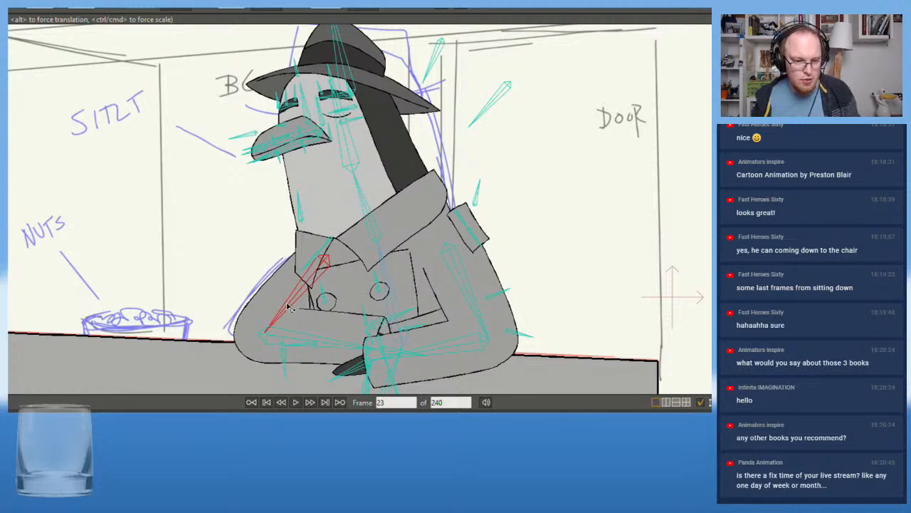
click(293, 341)
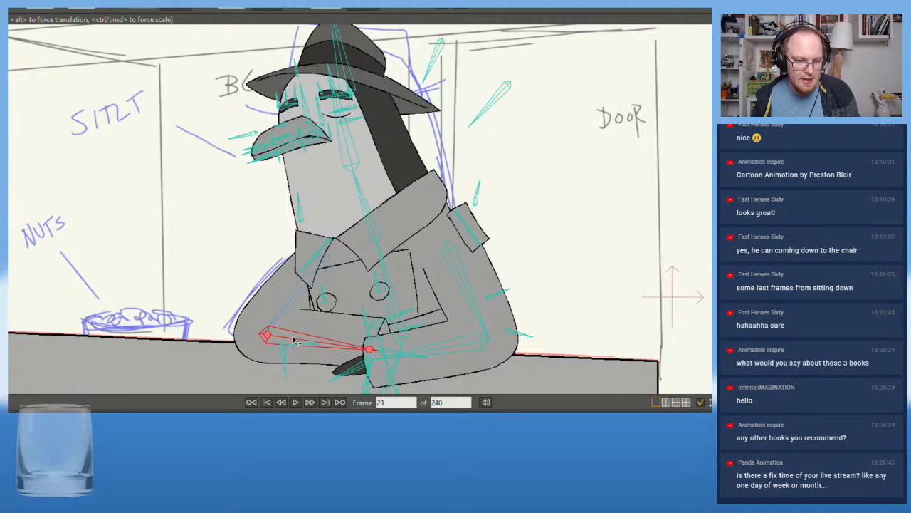
scroll(164, 331, up, 2)
drag(211, 319, 147, 323)
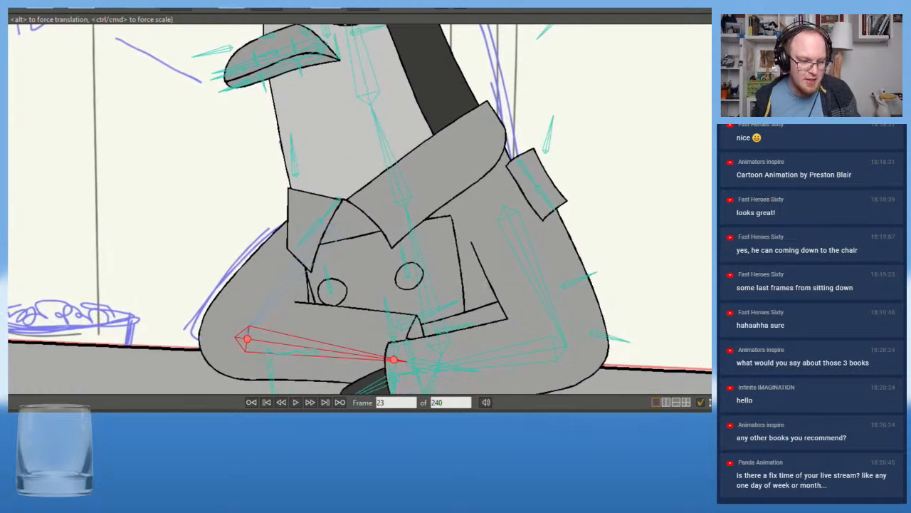
key(Left)
key(Left)
key(Left)
key(Left)
key(Right)
key(Right)
key(Right)
key(Right)
key(Left)
key(Left)
key(Right)
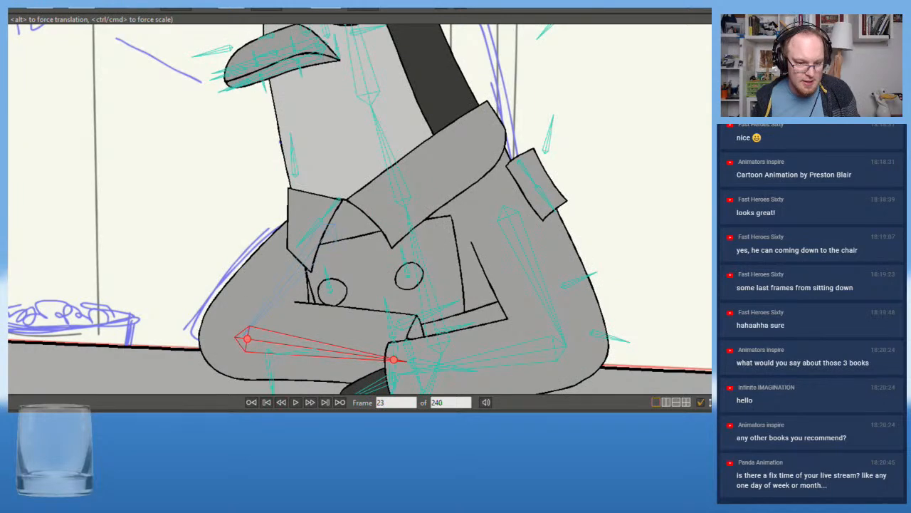
drag(294, 344, 295, 346)
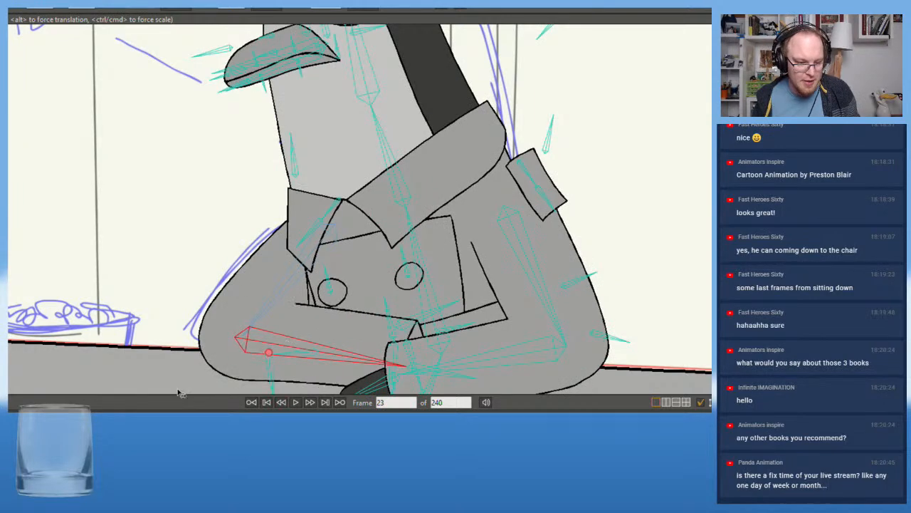
Compare the nuts-side forearm close up between frames 23 and 40 against the rough sketch
key(Left)
key(Left)
key(Left)
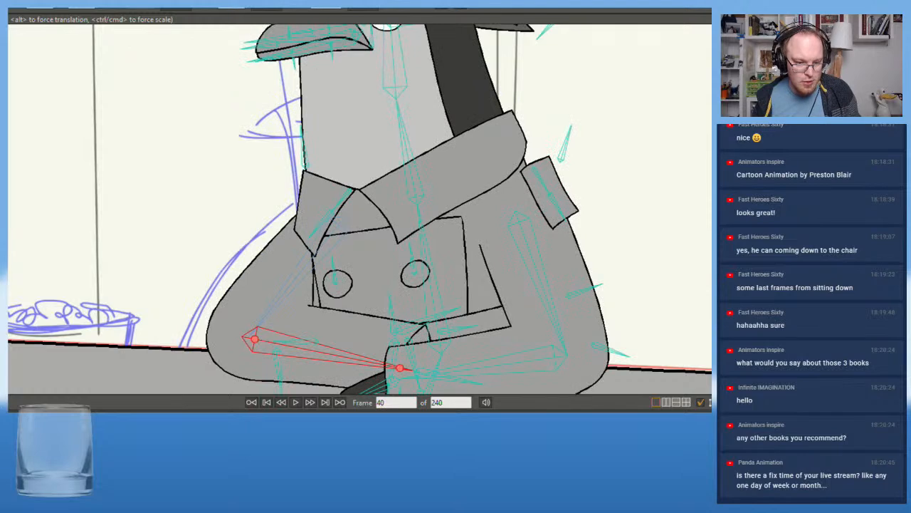
key(Right)
key(Right)
key(Right)
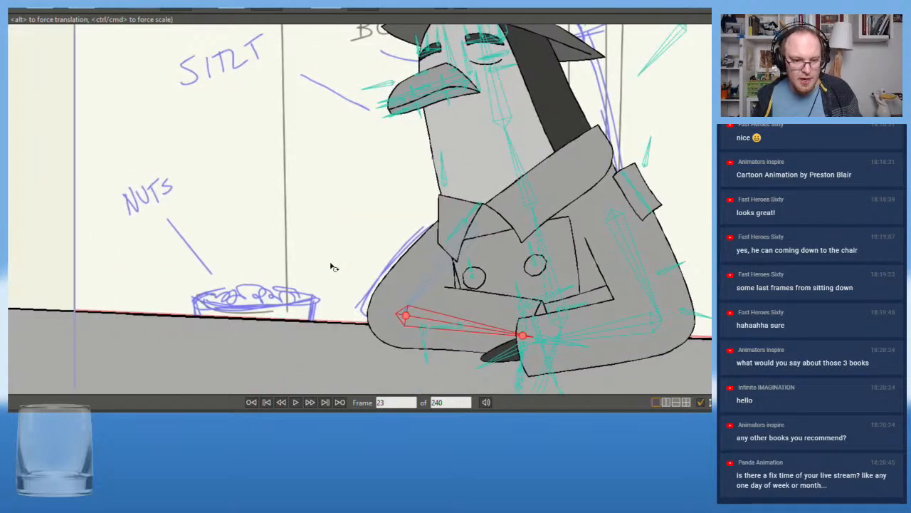
Examine how the whole character moves between frames 23 and 39 against the rough sketch
drag(331, 267, 271, 283)
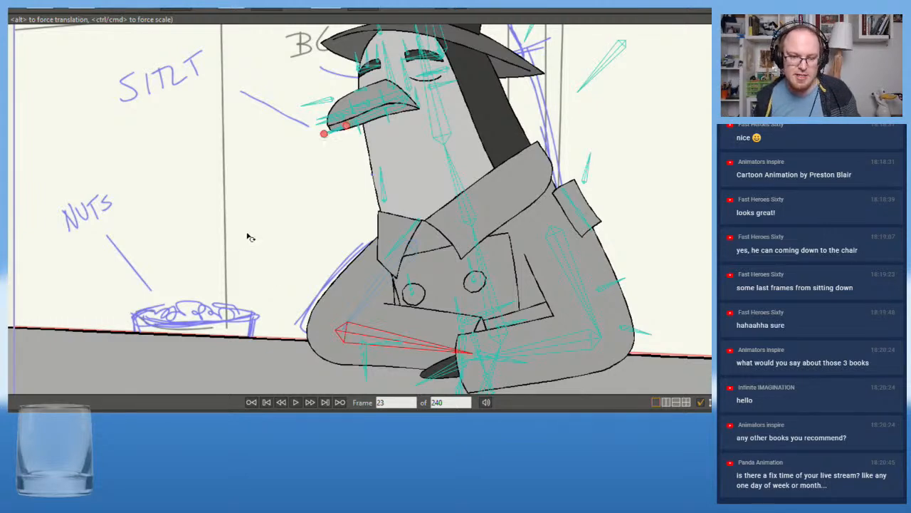
scroll(251, 237, down, 3)
drag(153, 285, 150, 273)
key(Right)
key(Right)
key(Right)
key(Right)
key(Right)
key(Left)
key(Left)
key(Left)
key(Left)
key(Left)
key(Left)
key(Right)
key(Right)
key(Right)
key(Right)
key(Right)
key(Right)
key(Right)
key(Right)
key(Right)
key(Right)
key(Right)
key(Right)
key(Right)
key(Right)
key(Right)
key(Right)
key(Right)
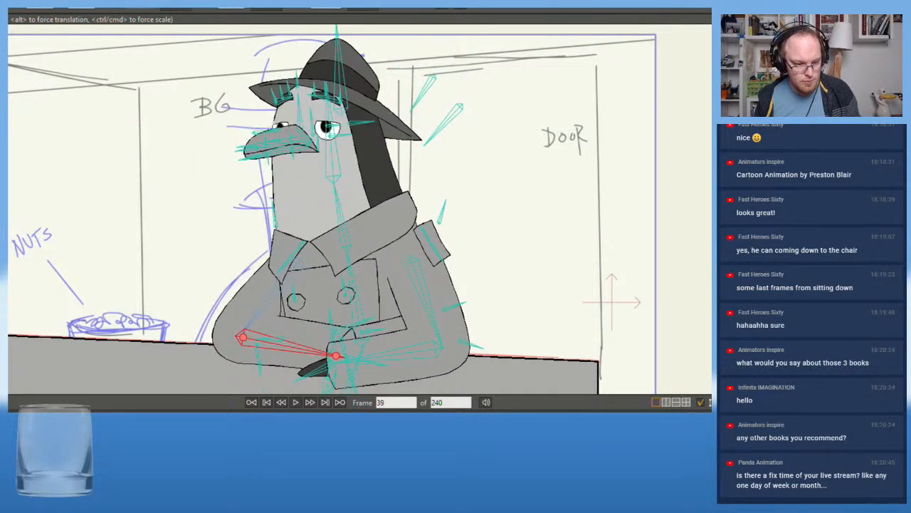
key(Left)
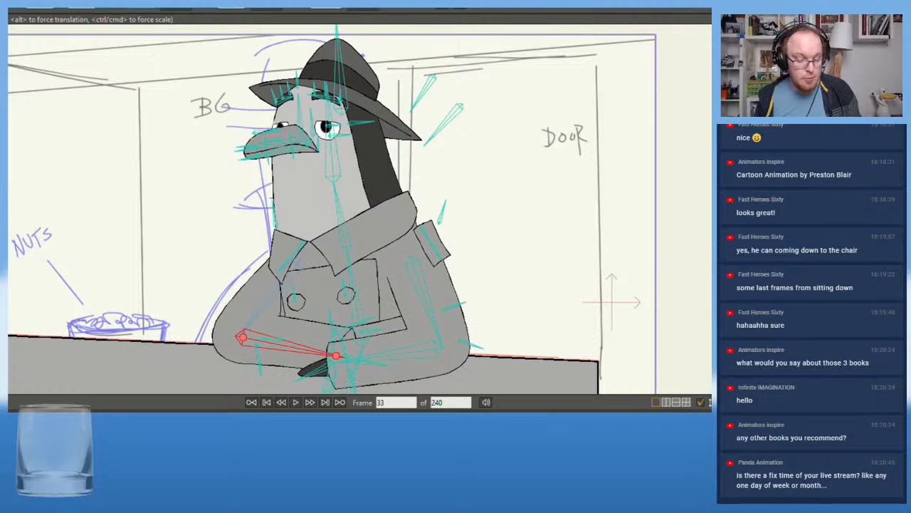
key(Left)
key(Left)
key(Left)
key(Left)
key(Left)
key(Left)
key(Left)
key(Left)
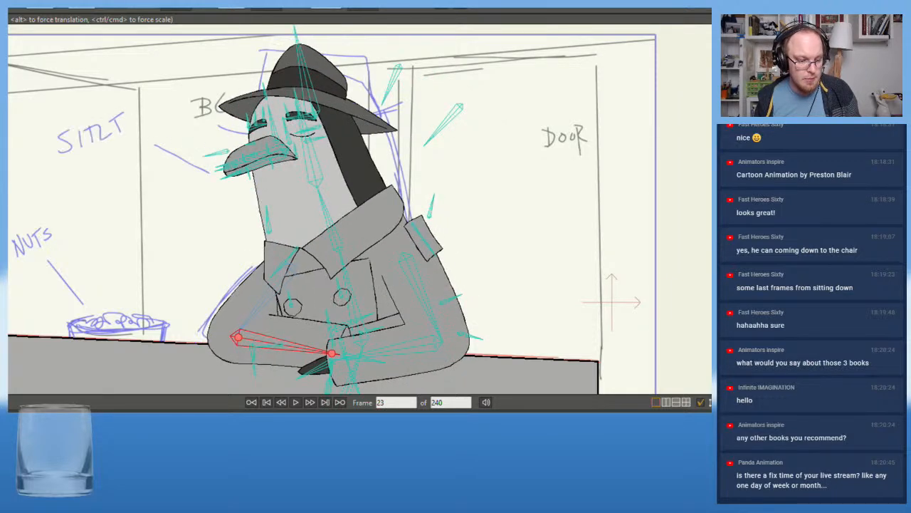
key(Right)
key(Right)
key(Right)
key(Right)
key(Right)
key(Right)
key(Right)
key(Right)
key(Right)
key(Left)
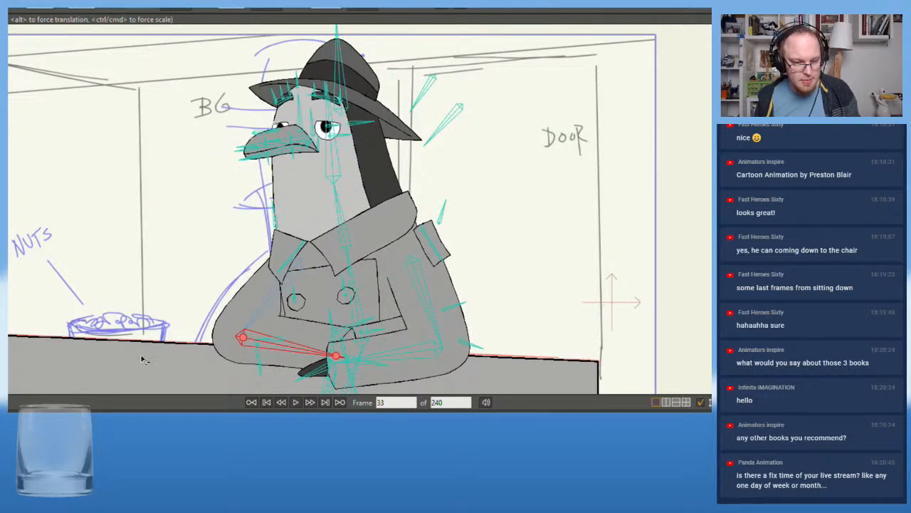
key(Left)
key(Left)
key(Left)
key(Left)
key(Left)
key(Left)
key(Left)
key(Left)
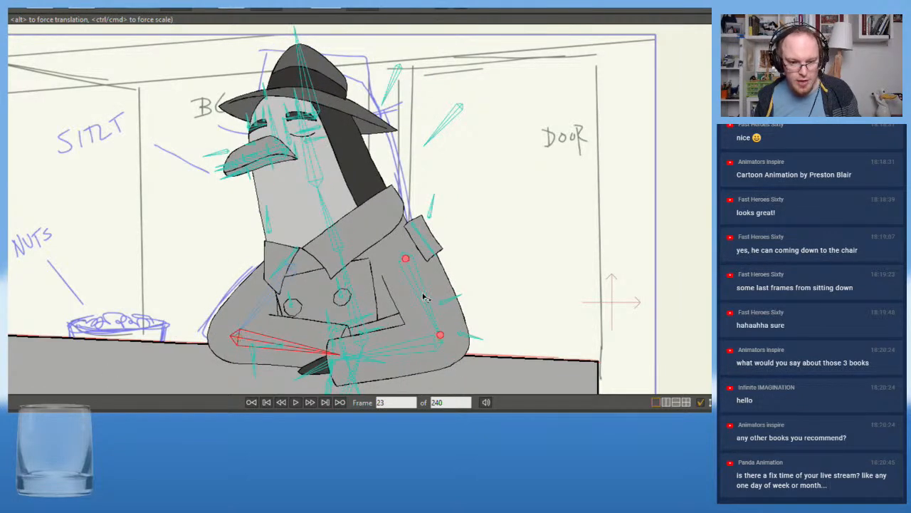
Swing the door-side elbow outward at frame 23 and re-aim its forearm and hand so the hands meet at the counter
click(397, 348)
drag(396, 348, 398, 353)
drag(429, 307, 466, 300)
drag(434, 361, 359, 385)
click(376, 376)
click(254, 370)
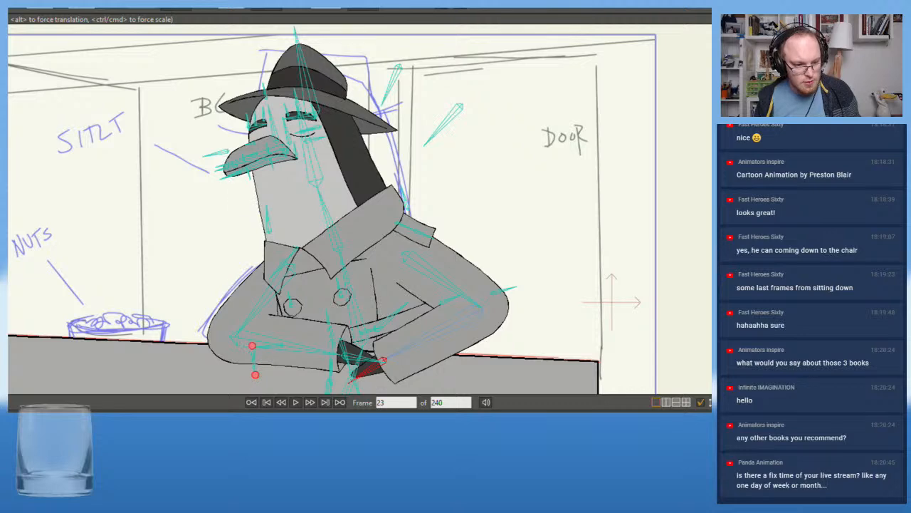
Compare the widened door-side arm pose with frames 17 and 33 in the full shot
key(alt+Right)
key(alt+Right)
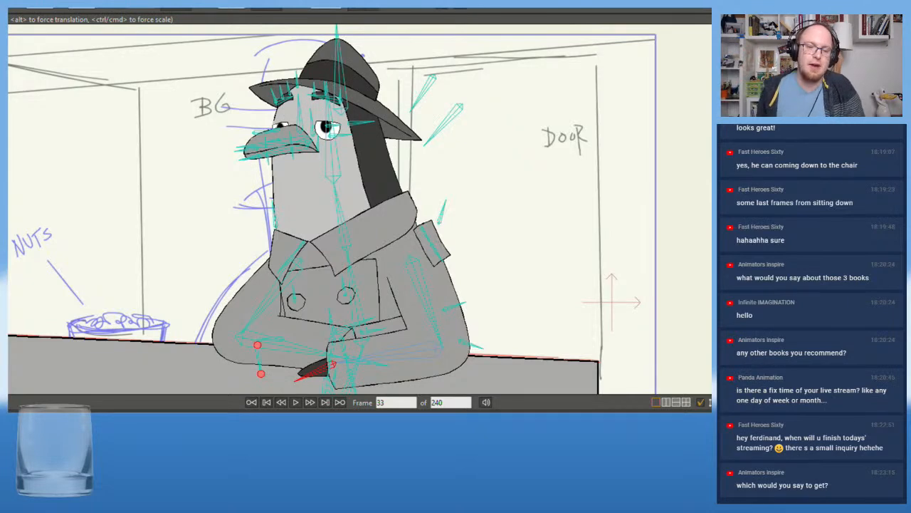
scroll(140, 130, up, 2)
drag(144, 152, 163, 157)
scroll(197, 150, down, 2)
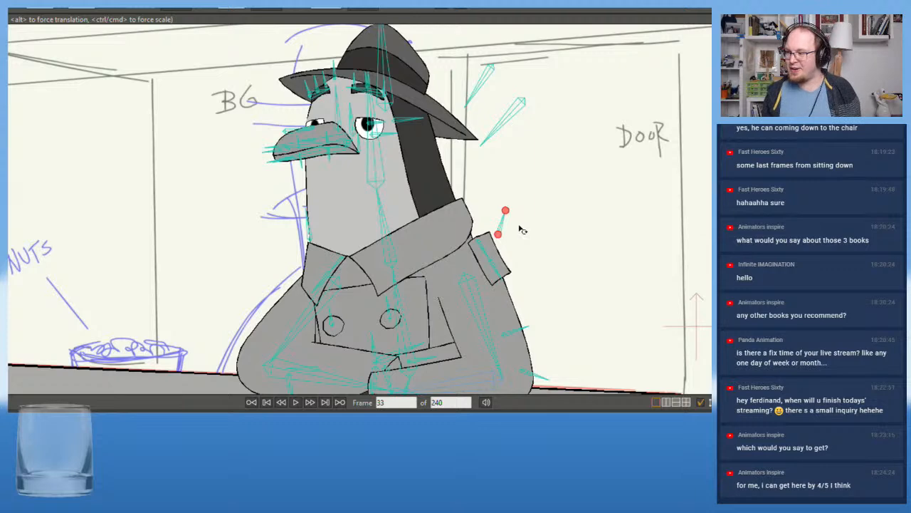
scroll(235, 255, down, 4)
drag(235, 259, 316, 232)
drag(266, 268, 223, 270)
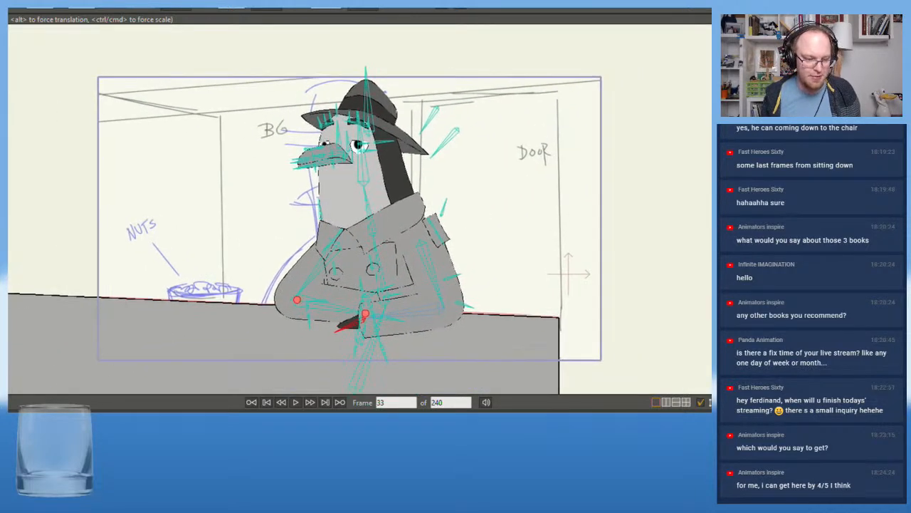
key(Left)
key(Left)
key(Left)
key(Left)
key(Left)
key(Left)
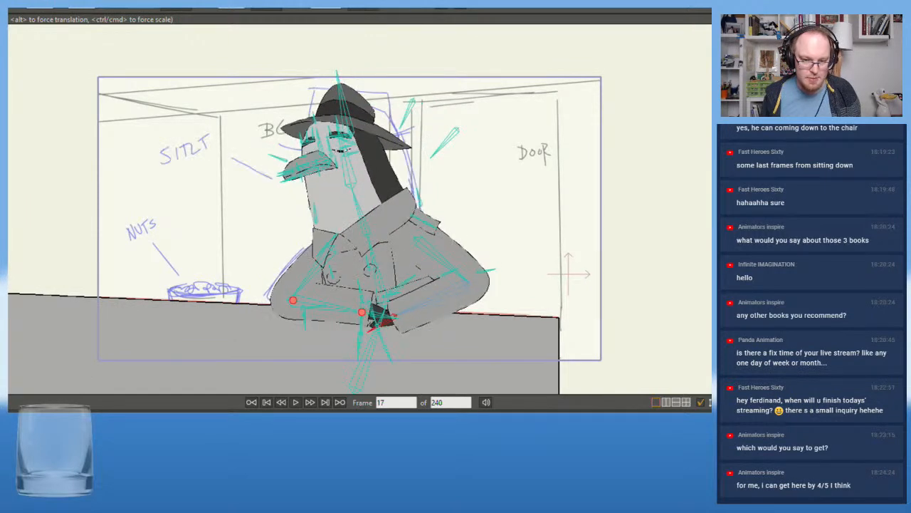
key(Right)
key(Right)
key(Right)
key(Left)
key(Left)
key(Left)
key(Left)
key(Left)
key(Left)
key(Left)
key(Left)
key(Left)
key(Left)
key(Left)
key(Left)
key(Left)
key(Left)
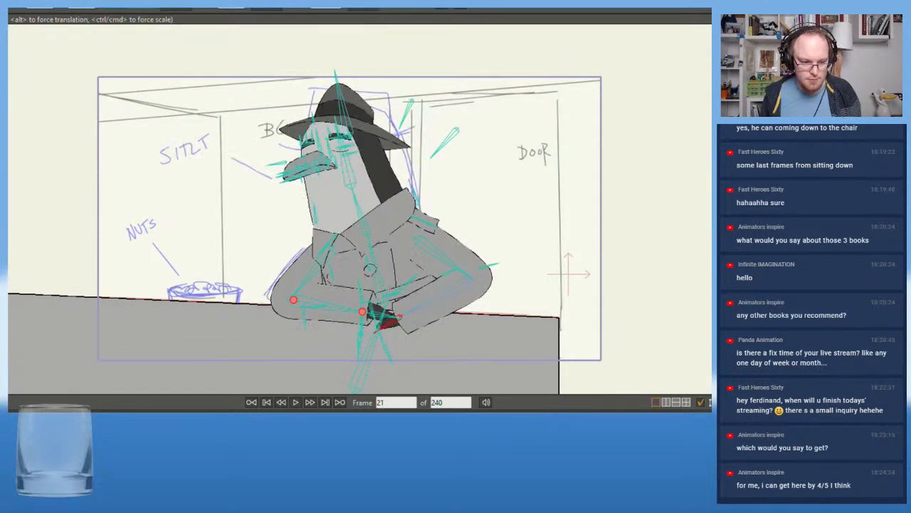
Pull the door-side elbow slightly inward at frame 23 and adjust its forearm so the hands overlap
scroll(283, 289, up, 3)
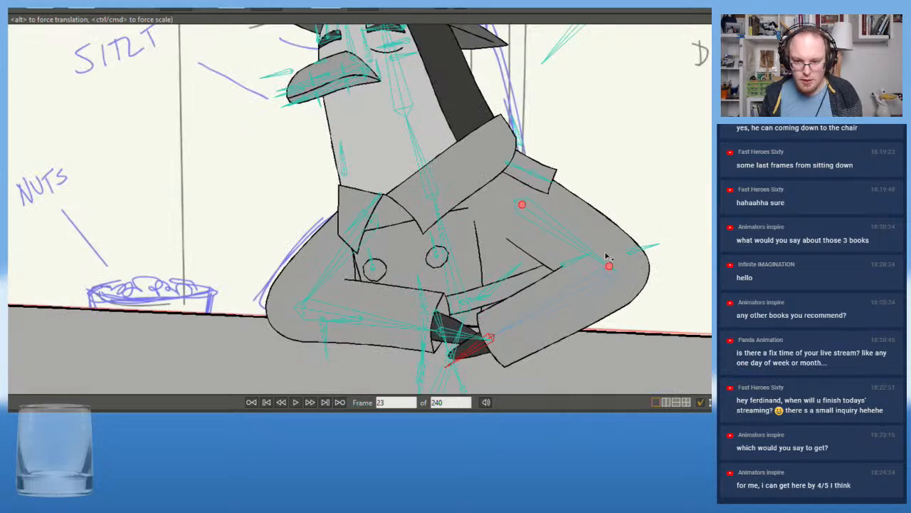
mouse_move(611, 268)
mouse_down()
mouse_move(596, 258)
mouse_move(601, 264)
mouse_up()
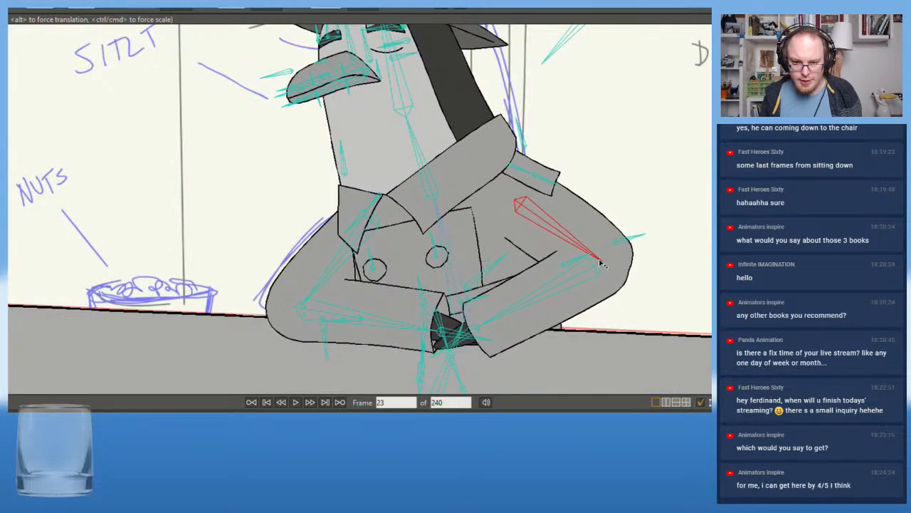
mouse_move(491, 324)
mouse_down()
mouse_move(507, 326)
mouse_move(482, 336)
mouse_move(500, 327)
mouse_move(490, 327)
mouse_up()
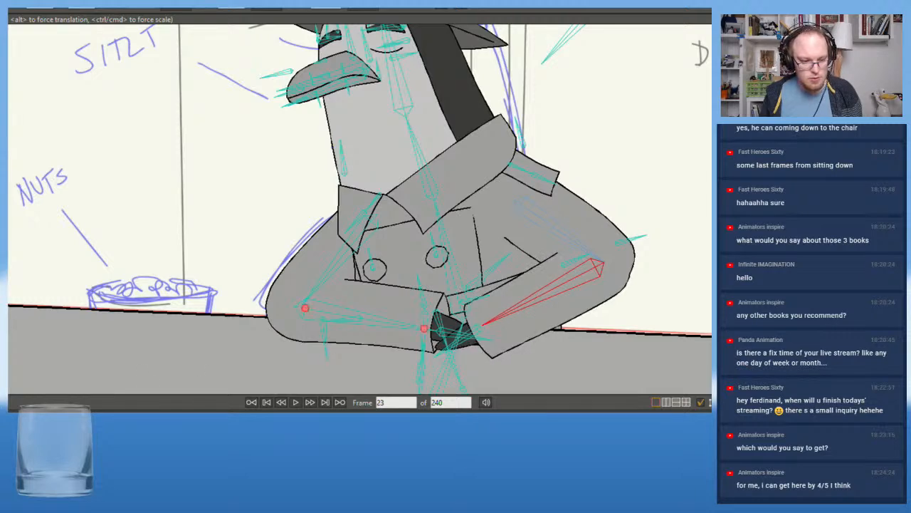
Review the arm movement around frame 23 and back through frame 17 to the start of the timeline
key(Right)
key(Right)
key(Right)
key(Right)
key(Right)
key(Right)
key(Right)
key(Right)
key(Right)
key(Right)
key(Right)
key(Right)
key(Right)
key(Right)
key(Right)
key(Left)
key(Left)
key(Left)
key(Left)
key(Left)
key(Left)
key(Left)
key(Left)
key(Left)
key(Left)
key(Left)
key(Left)
key(Left)
key(Left)
key(Left)
key(Left)
key(Left)
key(Left)
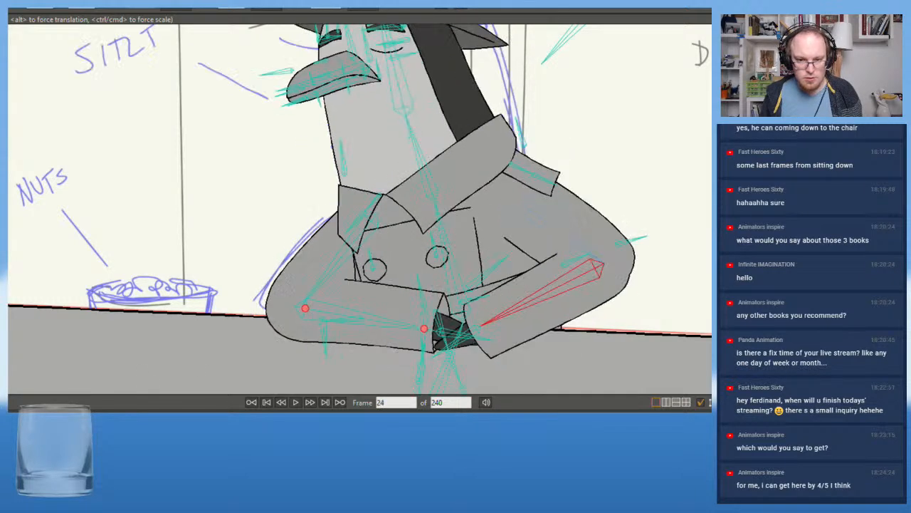
key(Left)
key(Left)
key(Left)
key(Left)
key(Left)
key(Left)
key(Left)
key(Left)
key(Left)
key(Left)
key(Left)
key(Left)
key(Left)
key(Left)
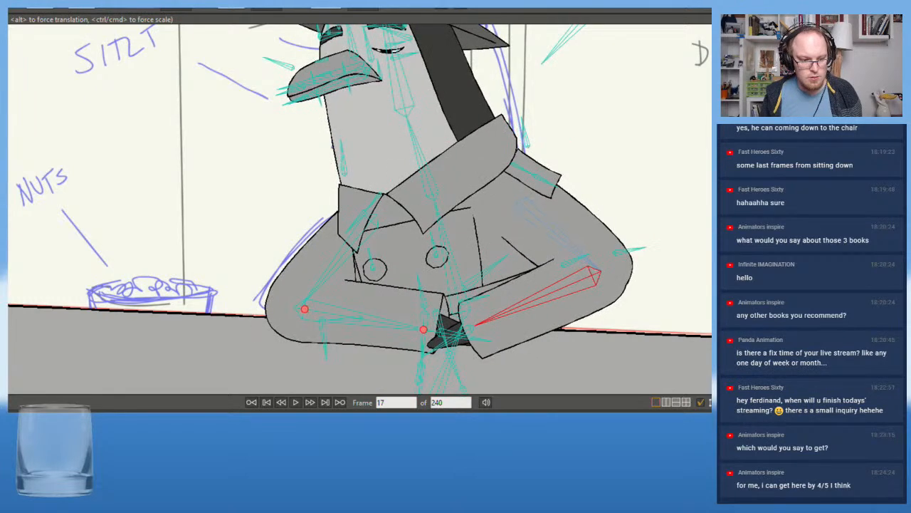
key(Left)
key(Left)
key(Left)
key(Left)
key(Left)
key(Left)
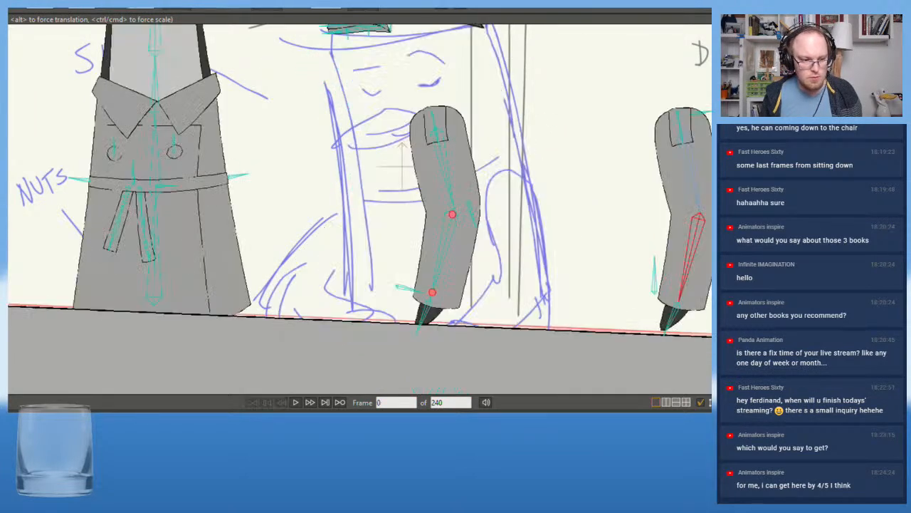
Tilt the torso and neck slightly toward the door at frame 1 and nudge the nuts-side elbow outward
key(Right)
scroll(270, 213, down, 5)
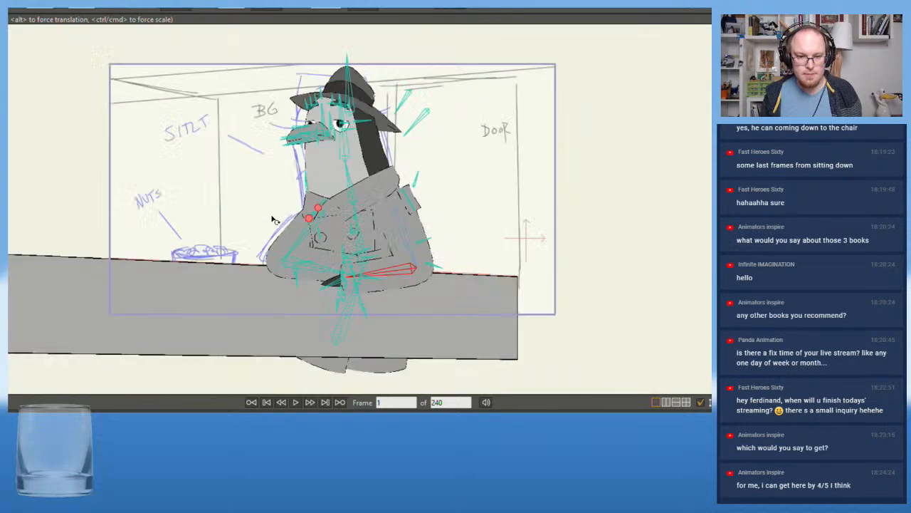
drag(278, 213, 275, 237)
scroll(276, 237, up, 2)
drag(388, 257, 397, 248)
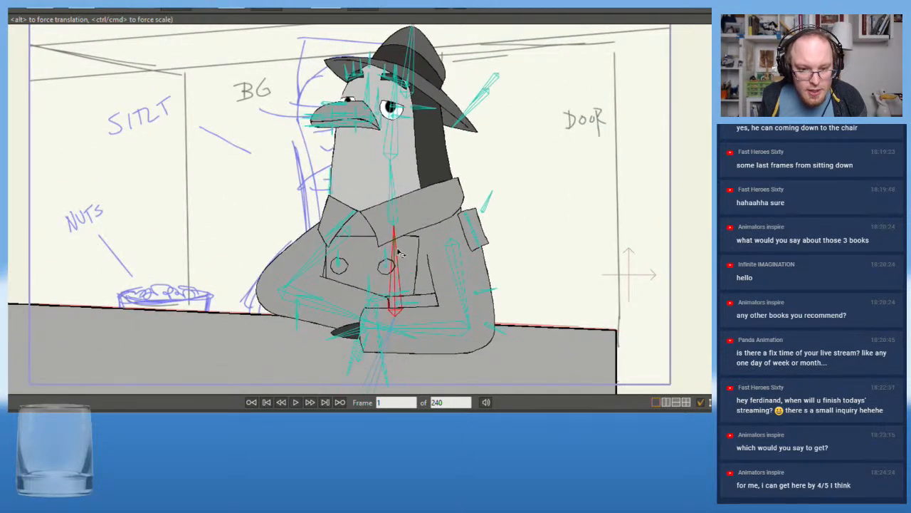
drag(395, 181, 401, 182)
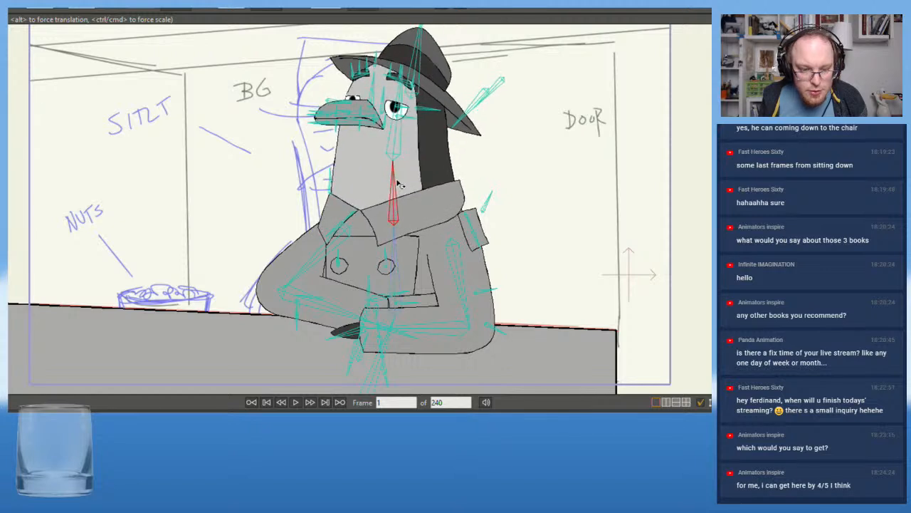
mouse_move(305, 265)
mouse_down()
mouse_move(295, 259)
mouse_move(303, 262)
mouse_up()
Raise the door-side elbow to shoulder height at frame 1 and angle its forearm down with the hand resting on the counter
drag(459, 275, 480, 319)
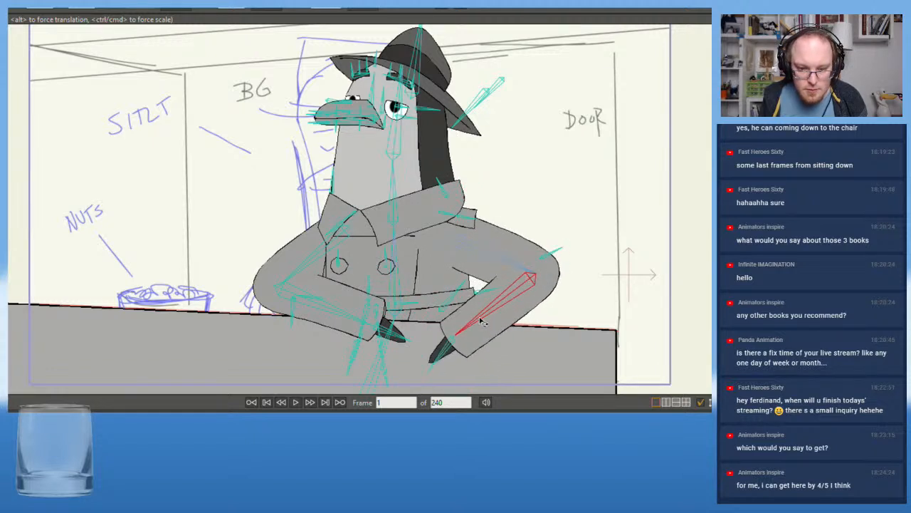
drag(510, 250, 512, 223)
drag(487, 358, 464, 336)
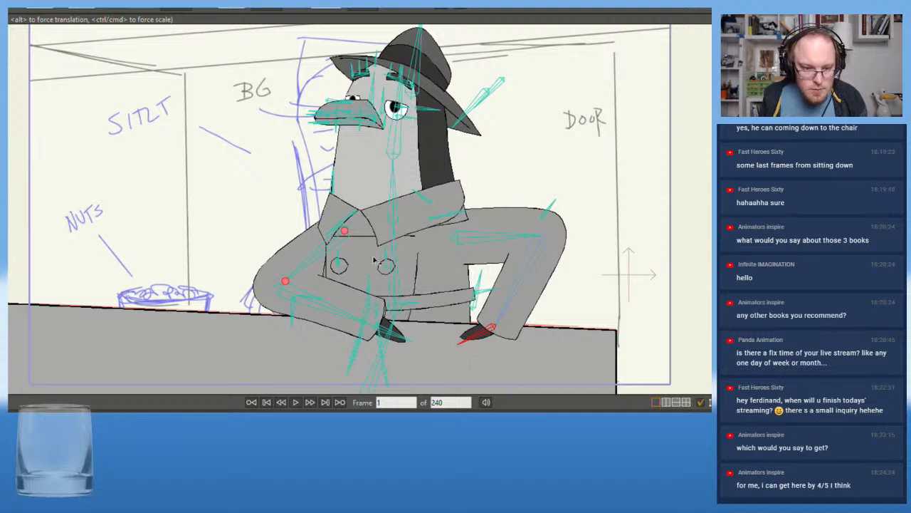
click(538, 237)
mouse_move(536, 237)
mouse_down()
mouse_move(515, 237)
mouse_move(530, 241)
mouse_move(523, 219)
mouse_move(531, 223)
mouse_up()
key(ctrl+z)
scroll(514, 258, up, 3)
scroll(527, 259, up, 1)
scroll(531, 223, down, 4)
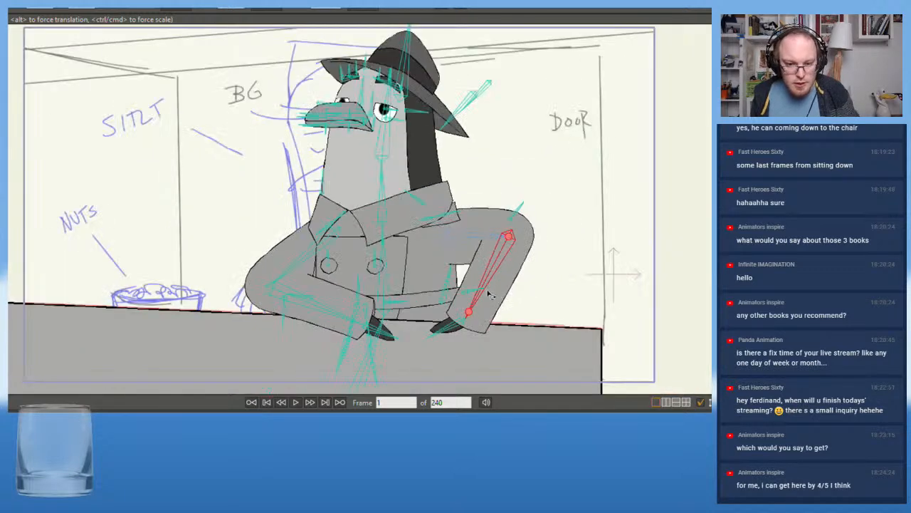
scroll(263, 251, down, 1)
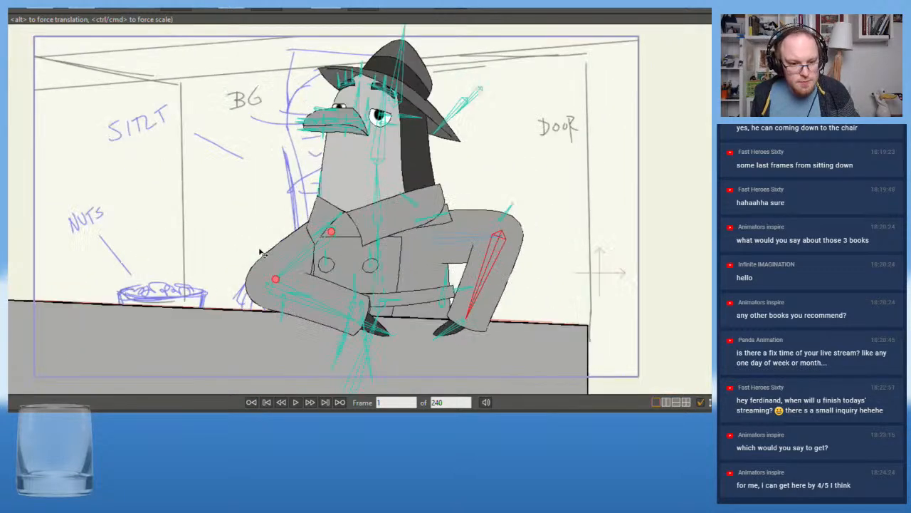
Try raising the nuts-side forearm upright at frame 1, with the hand beside the neck, and preview the movement
drag(306, 262, 289, 231)
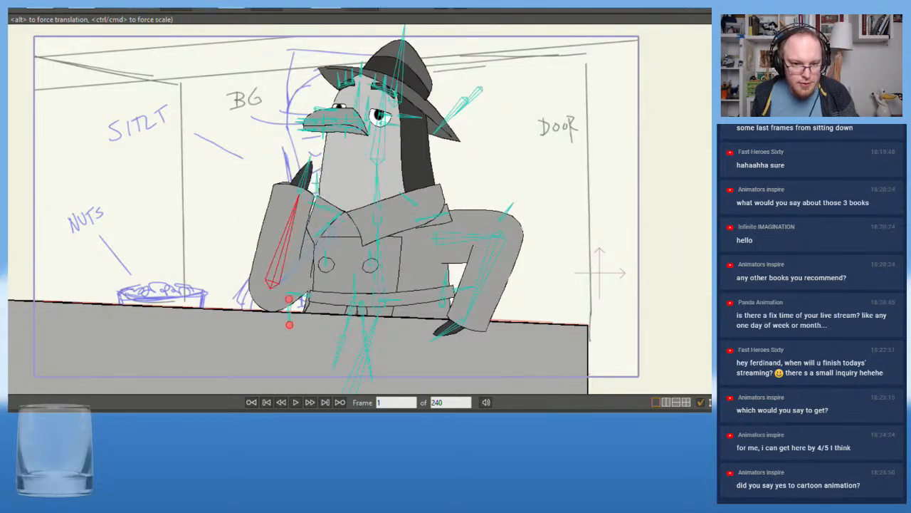
key(space)
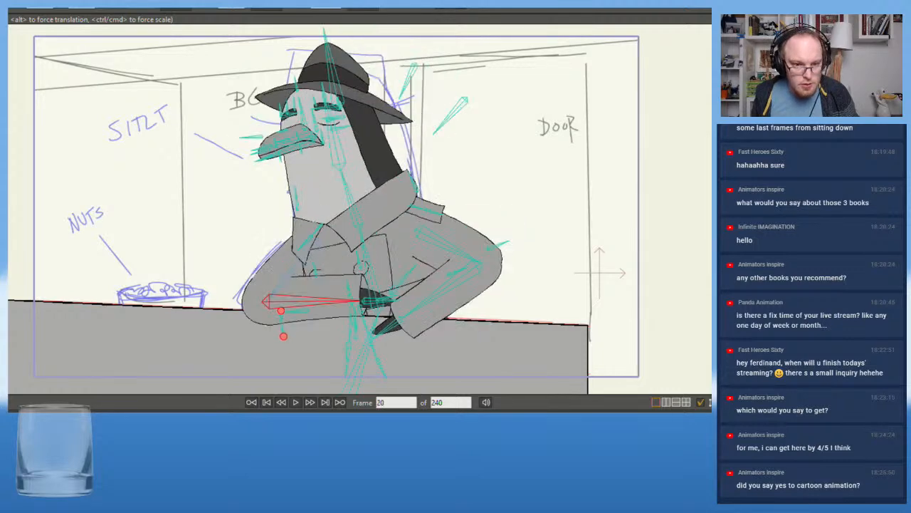
key(space)
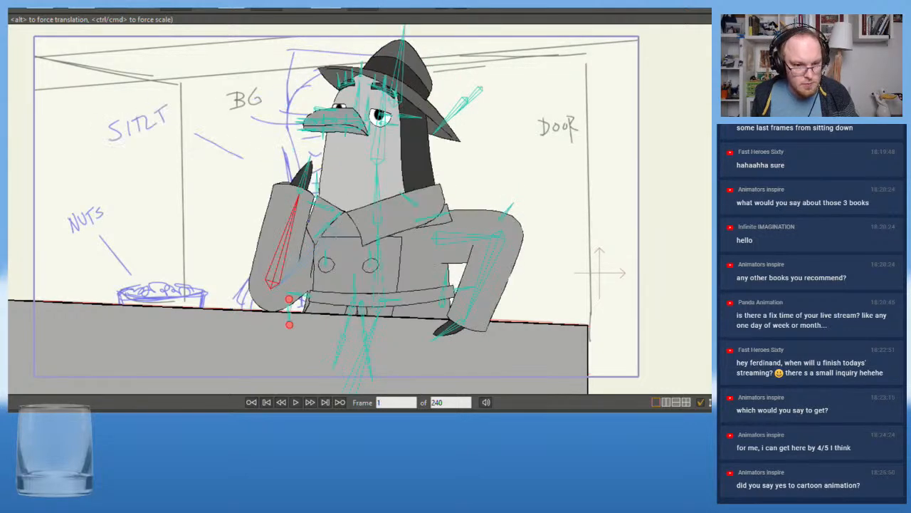
Lay the nuts-side forearm across the counter at frame 1 with its hand in front of the belt
drag(292, 230, 322, 311)
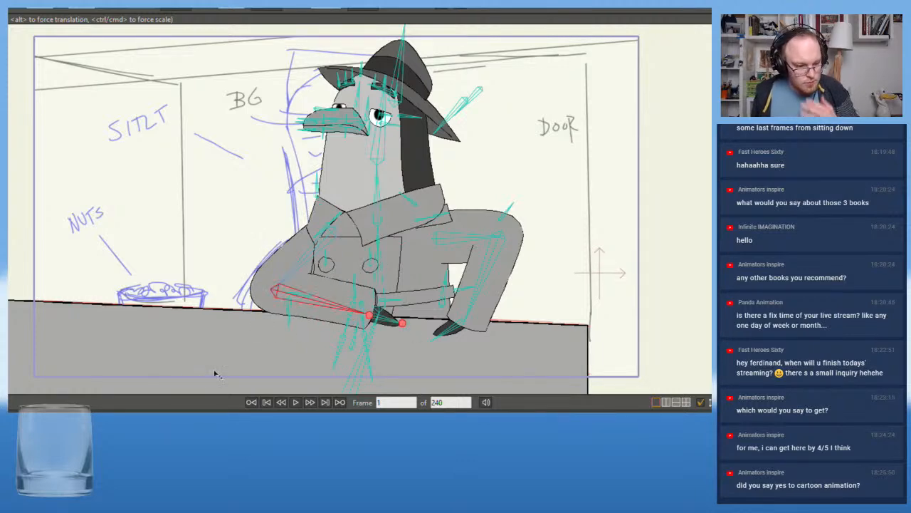
scroll(201, 377, up, 2)
drag(454, 275, 403, 269)
scroll(330, 308, down, 3)
drag(329, 307, 335, 329)
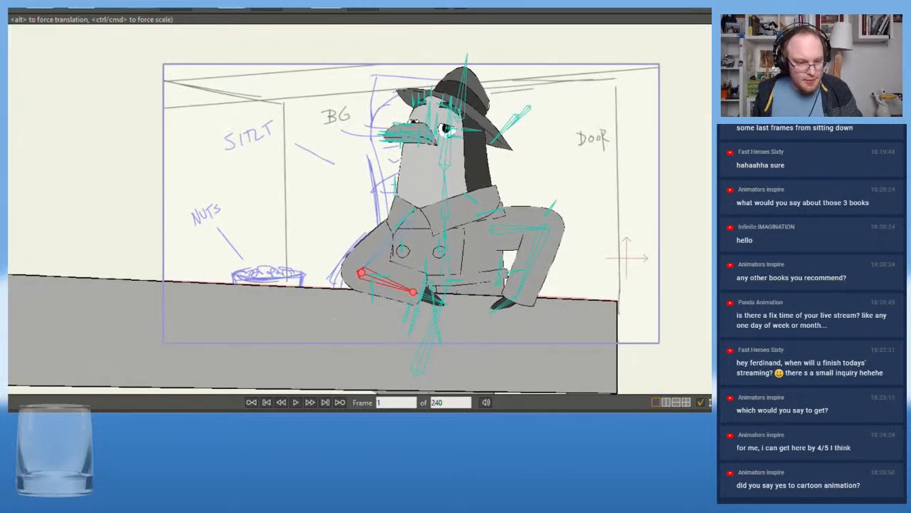
Play the animation from frame 1 and inspect the arms around frames 20 and 21
key(space)
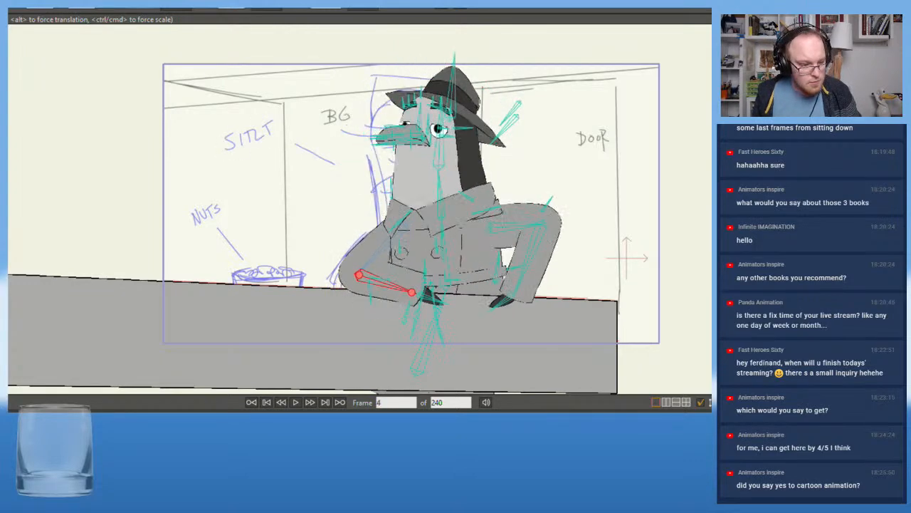
scroll(222, 272, up, 2)
drag(222, 267, 93, 302)
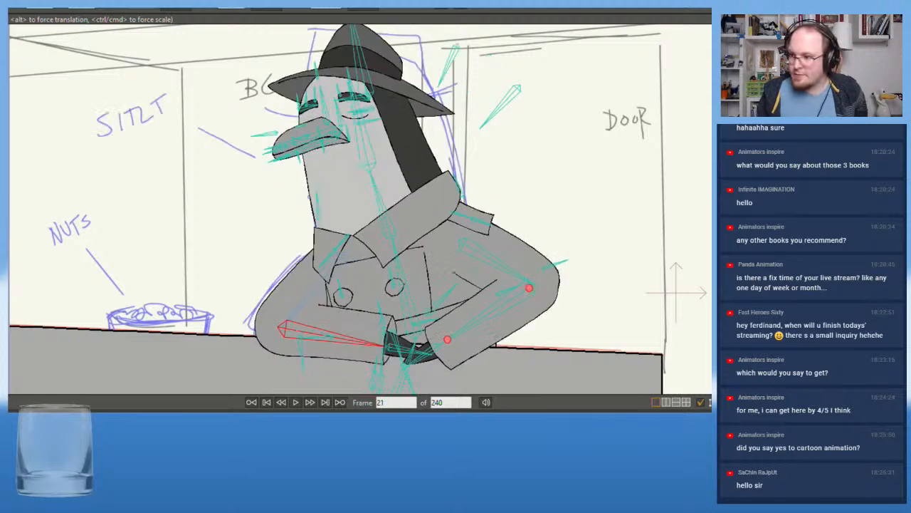
key(Left)
key(Left)
key(Left)
key(Left)
key(Left)
key(Left)
key(Left)
key(Left)
key(Left)
key(Left)
key(Left)
key(Left)
key(Left)
key(Left)
key(Left)
key(Left)
key(Left)
key(Left)
key(Left)
key(Left)
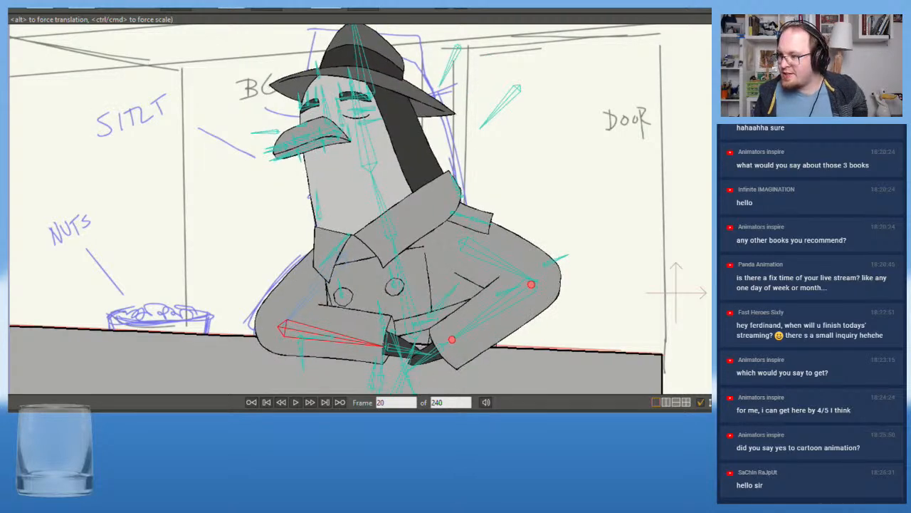
Step through the keyed poses between frames 0 and 37 and examine the arms and head
key(Right)
key(Right)
key(Right)
key(Right)
key(Right)
key(Right)
key(Right)
key(Right)
key(Right)
key(Right)
key(Right)
key(Right)
key(Right)
key(Right)
key(Right)
key(Right)
key(Right)
key(Right)
key(Right)
key(Right)
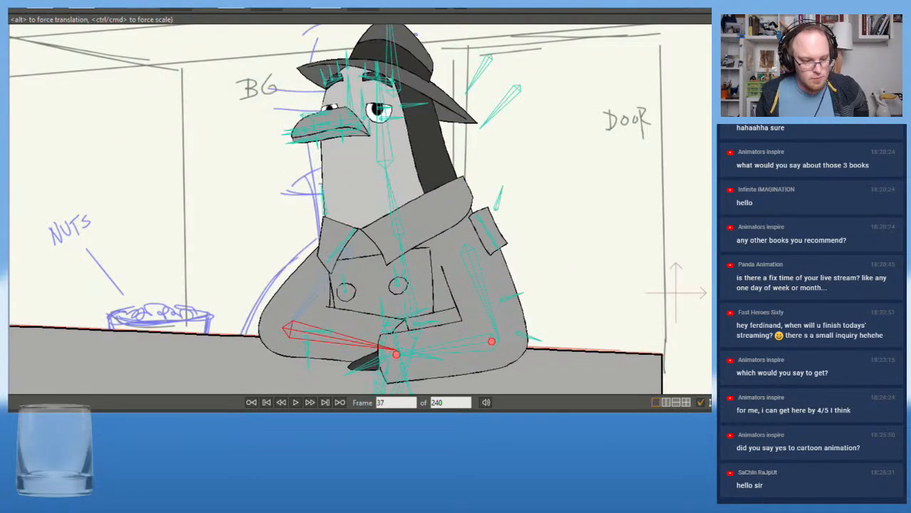
key(Left)
key(Left)
key(Left)
key(Left)
key(Left)
key(Left)
key(Left)
key(Left)
key(Left)
key(Left)
key(Left)
key(Left)
key(Left)
key(Left)
key(Left)
key(Left)
key(Left)
key(Left)
key(Left)
key(Left)
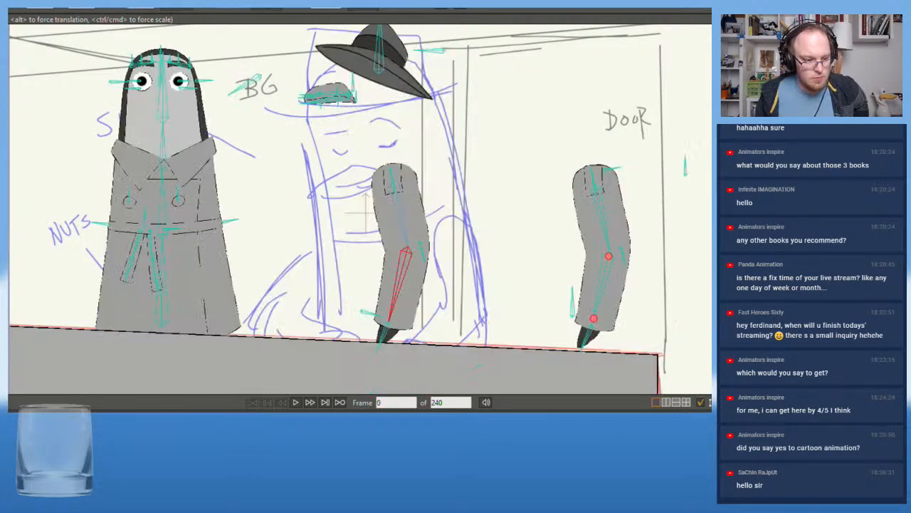
key(Right)
key(Right)
key(Right)
key(Right)
key(Left)
key(Left)
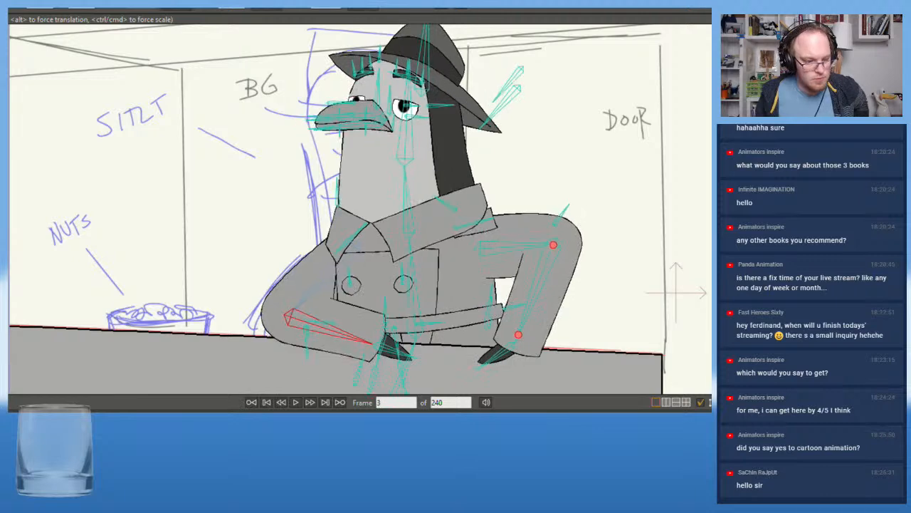
Close the character's eyes at frame 1 by adjusting the control bone in front of the beak
key(Left)
scroll(203, 136, up, 3)
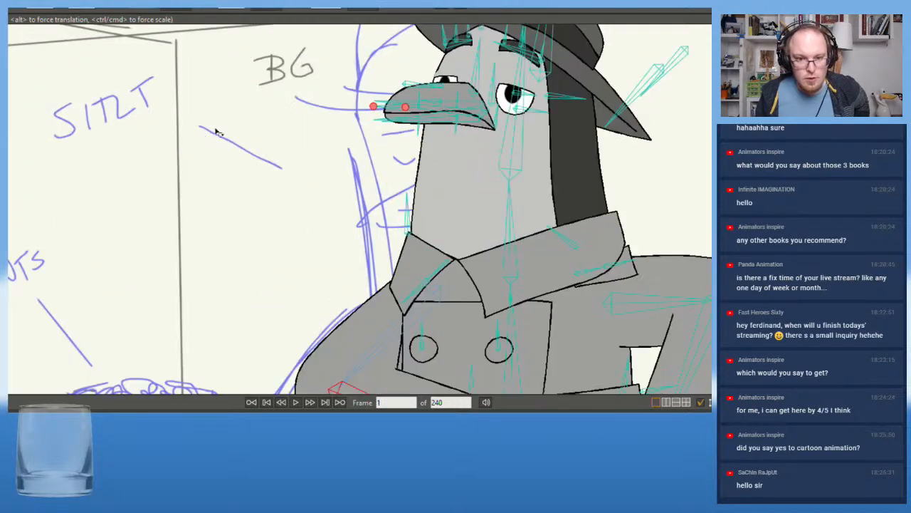
drag(477, 216, 367, 281)
drag(335, 208, 282, 196)
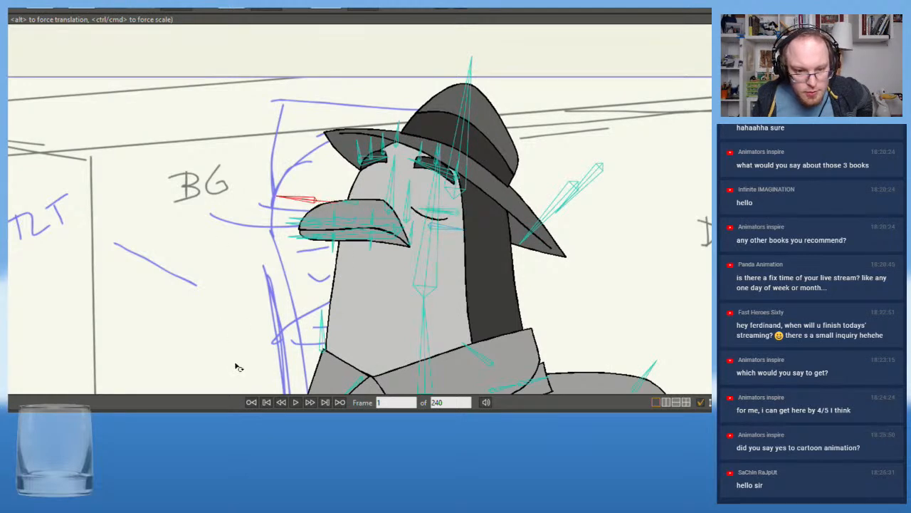
Play the opening movement twice with the whole upper body in view and check the closed eyes
scroll(188, 235, down, 2)
drag(188, 236, 195, 211)
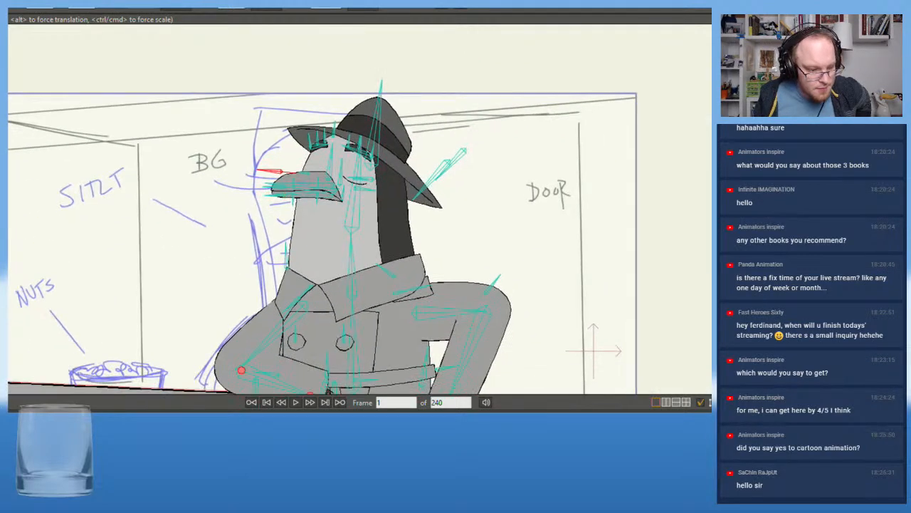
key(space)
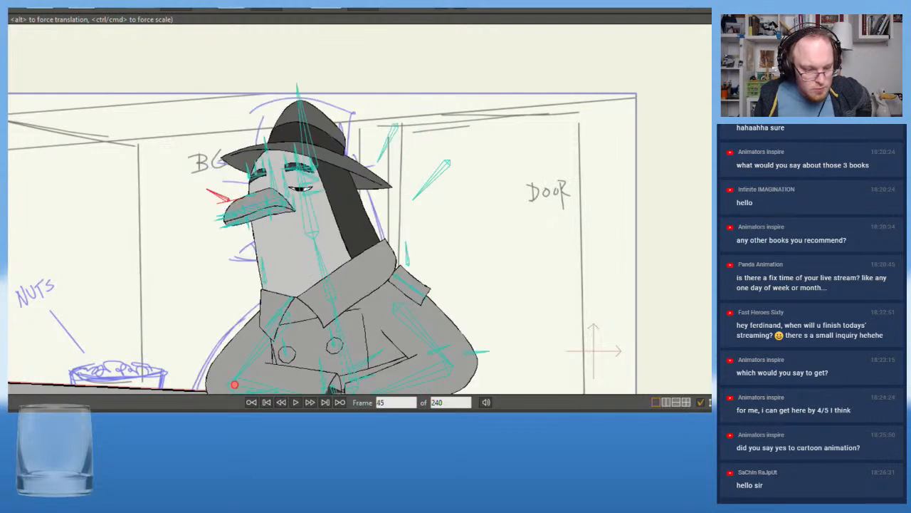
scroll(87, 269, down, 2)
drag(132, 242, 190, 221)
scroll(190, 220, up, 3)
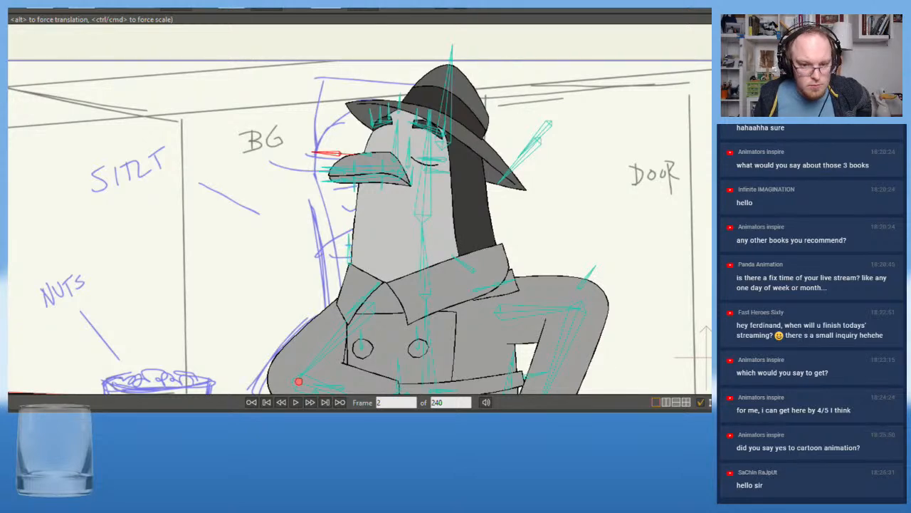
key(space)
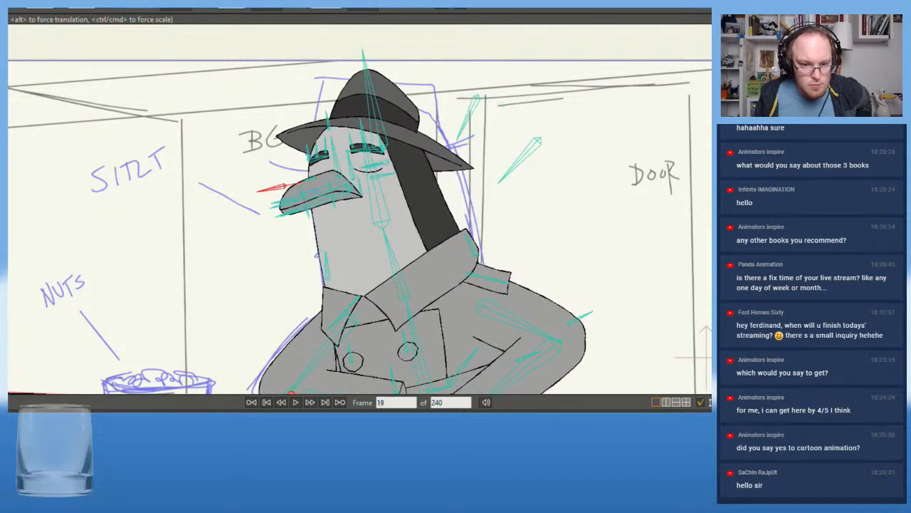
Copy the pose of both eyebrows' bones from frame 23 to frame 1
scroll(276, 127, up, 3)
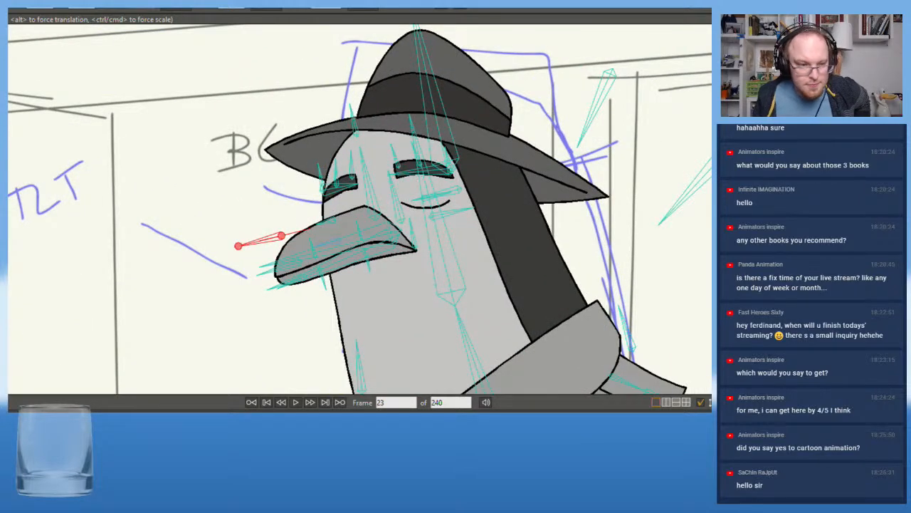
scroll(275, 77, up, 2)
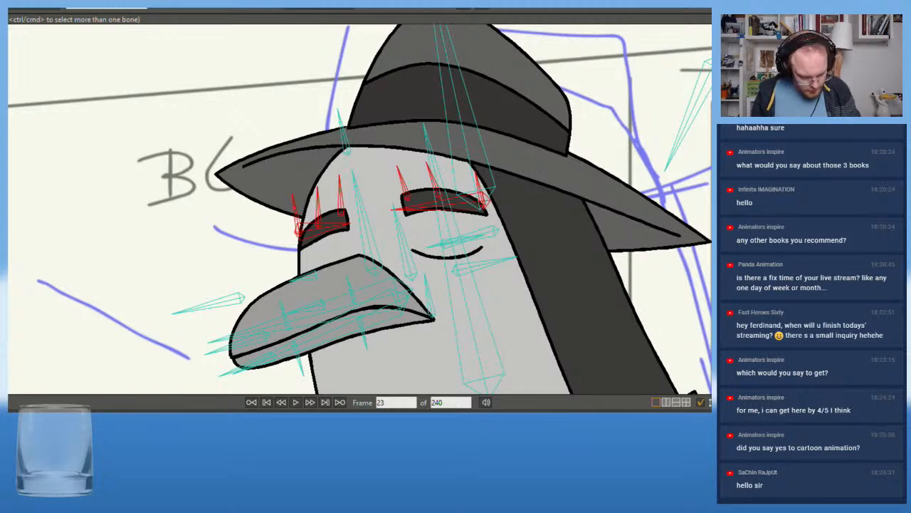
key(shift+Left)
key(ctrl+v)
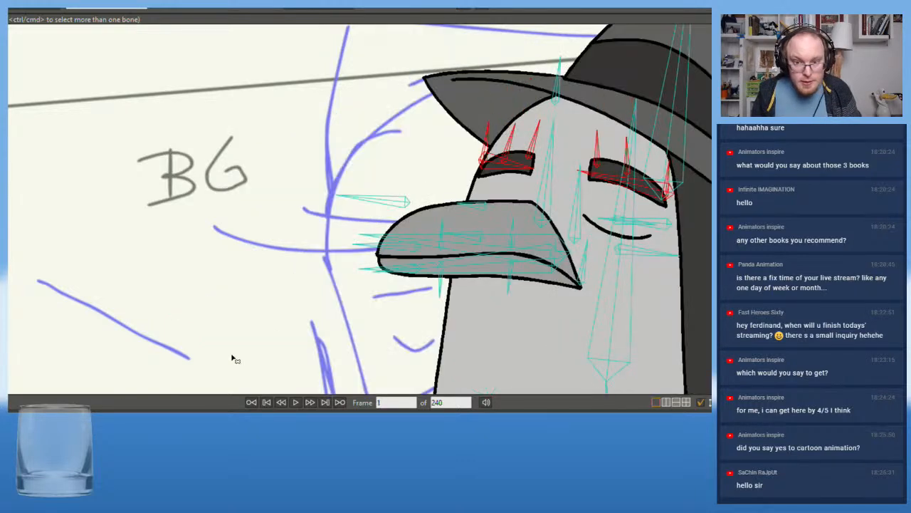
Play the animation repeatedly from frame 1 and examine how the eyebrows, head and arms move
scroll(326, 271, down, 3)
drag(326, 269, 175, 214)
scroll(175, 214, down, 3)
drag(187, 246, 221, 242)
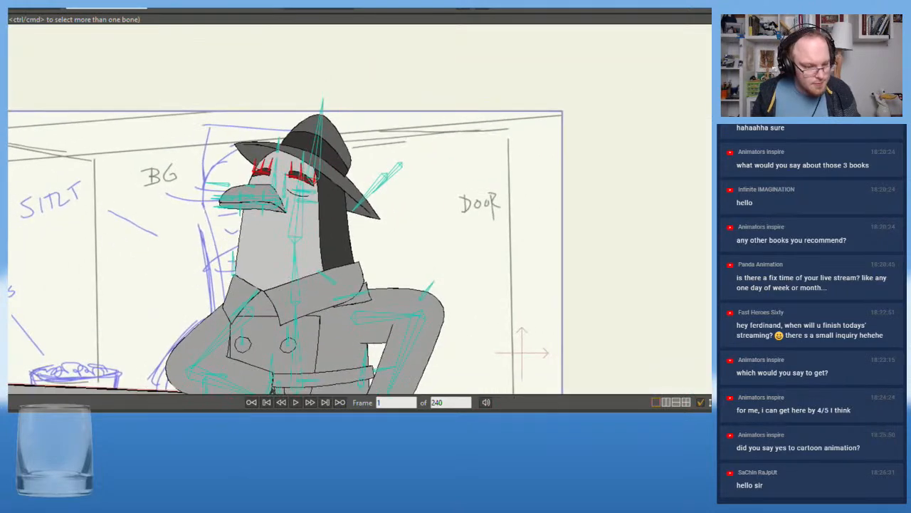
click(298, 401)
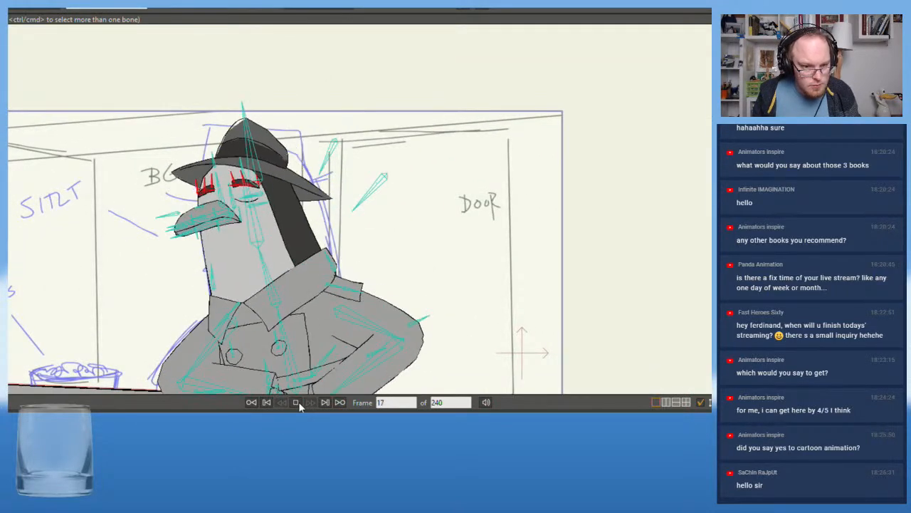
click(299, 402)
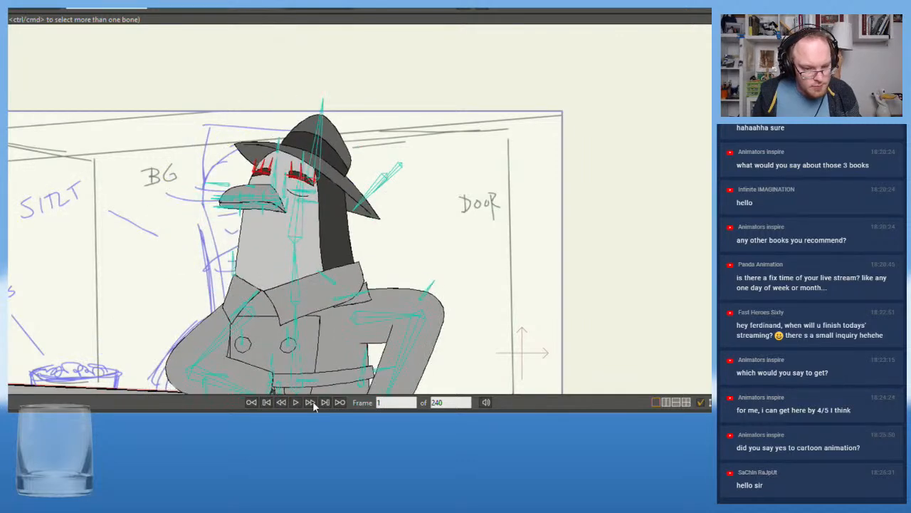
click(296, 401)
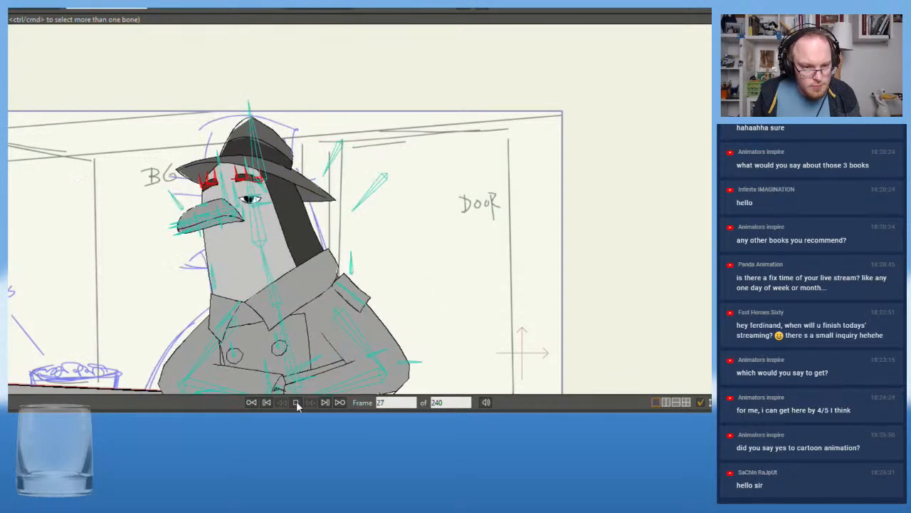
click(296, 402)
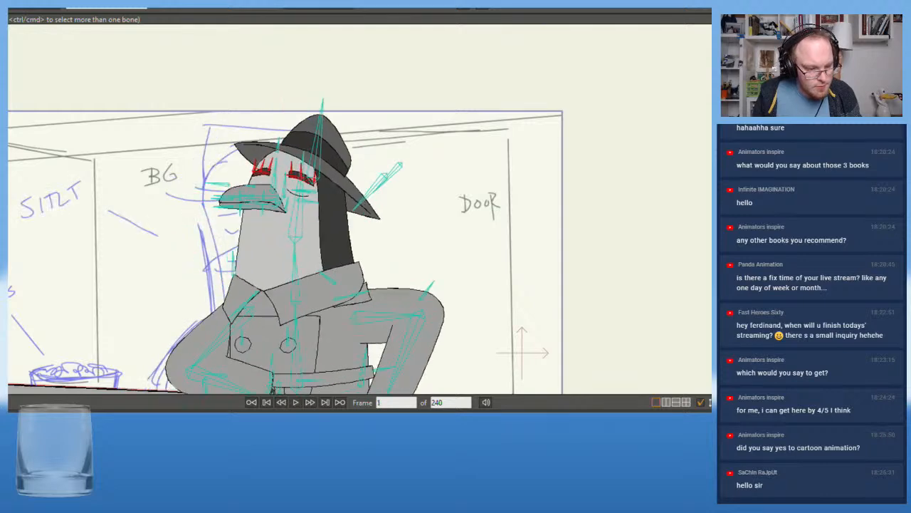
click(295, 402)
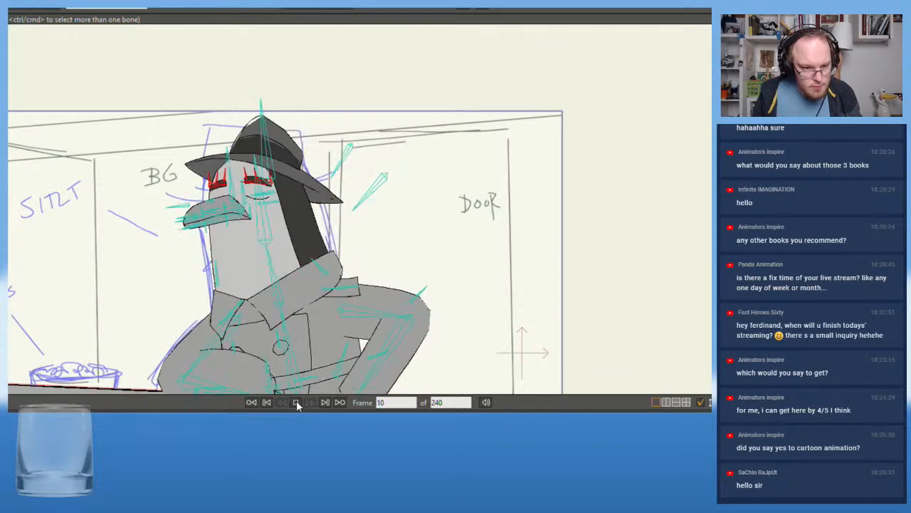
click(293, 403)
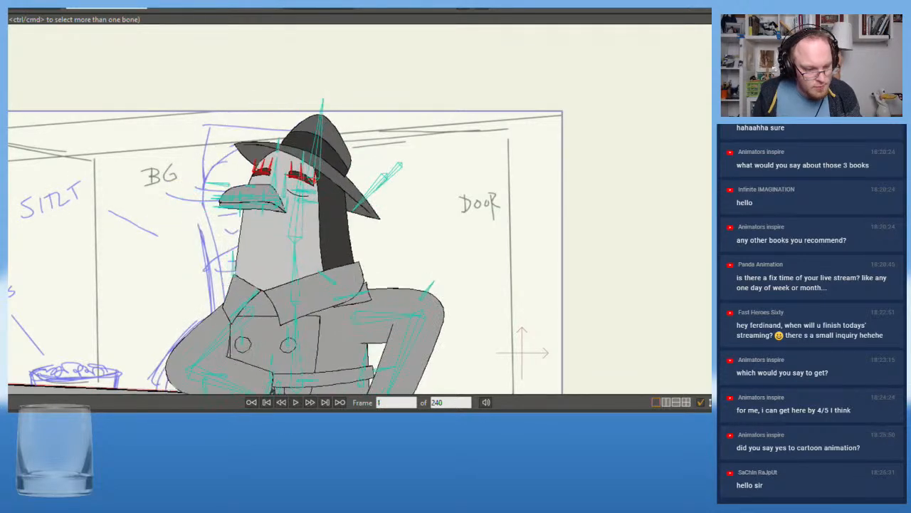
Step back and forth through frames 16 to 20 and examine how the door-side arm settles
key(Right)
key(Right)
key(Right)
key(Right)
key(Right)
key(Right)
key(Right)
key(Right)
key(Right)
key(Right)
key(Right)
key(Right)
key(Right)
key(Right)
key(Right)
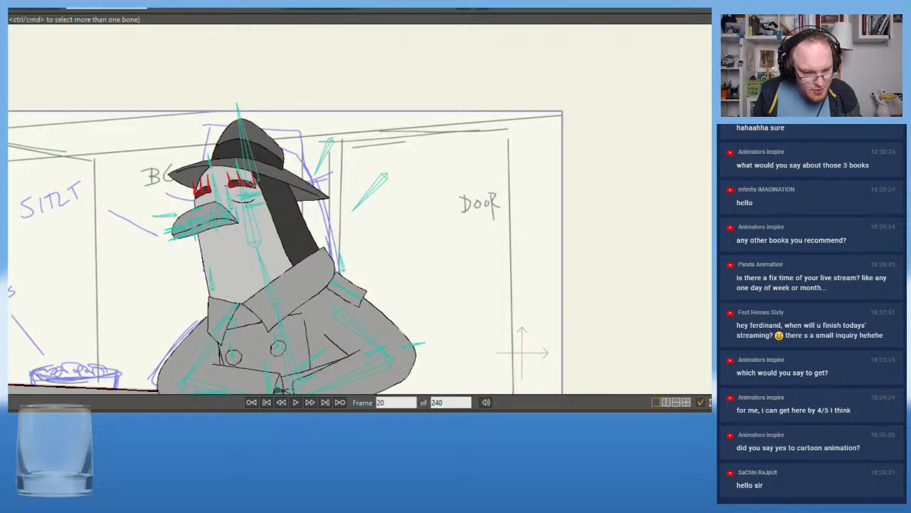
key(Left)
key(Left)
key(Left)
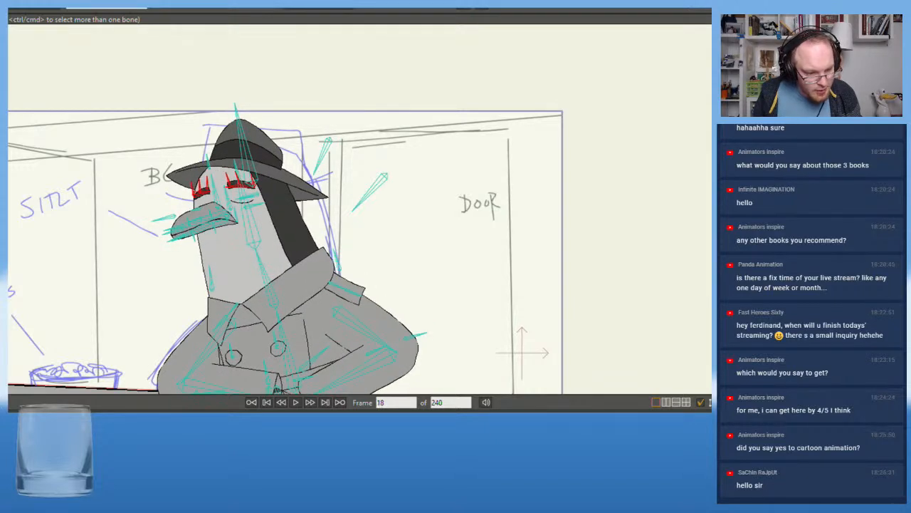
key(Right)
key(Right)
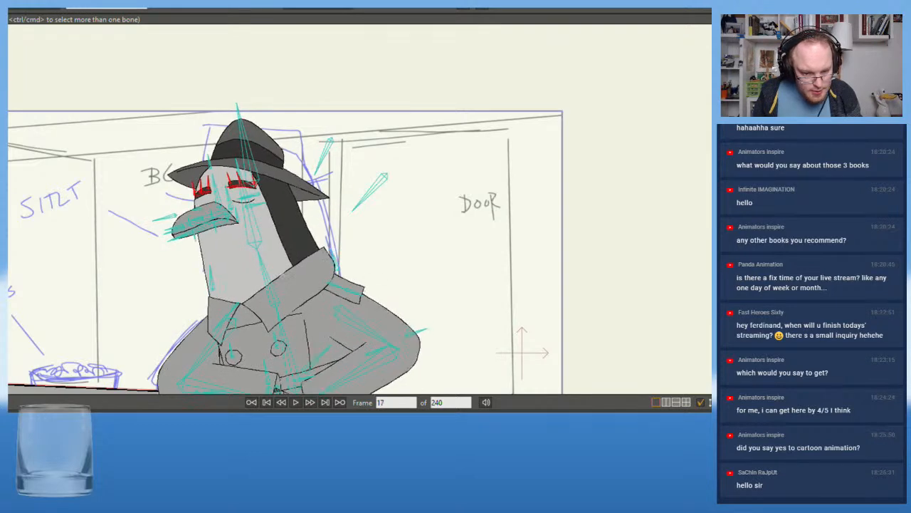
key(Right)
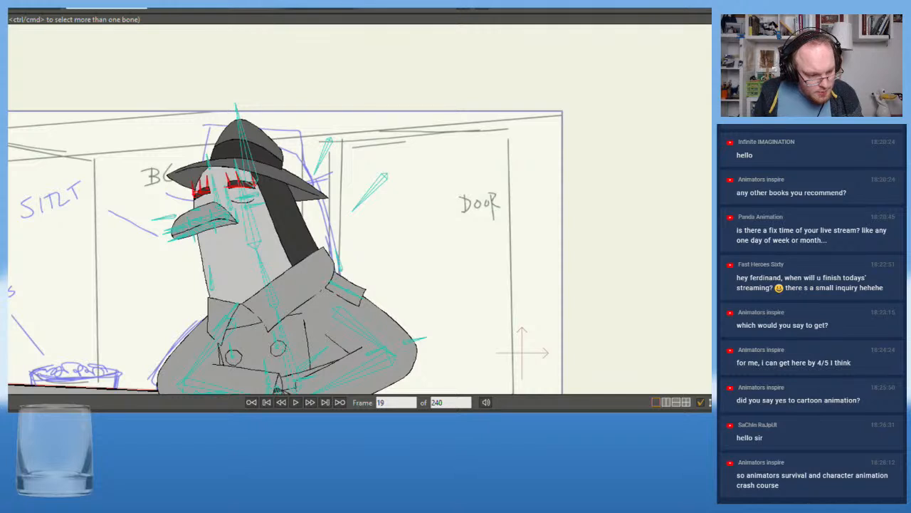
key(Left)
key(Right)
key(Left)
key(Left)
key(Left)
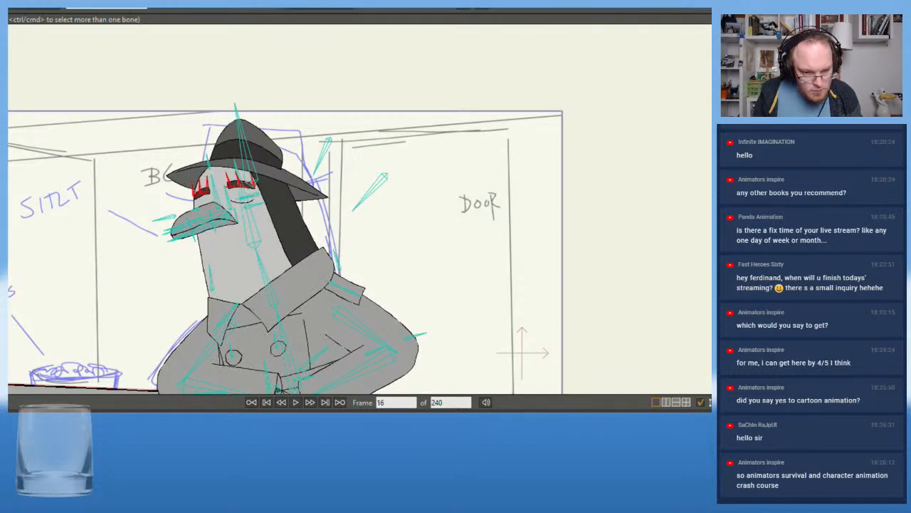
key(Left)
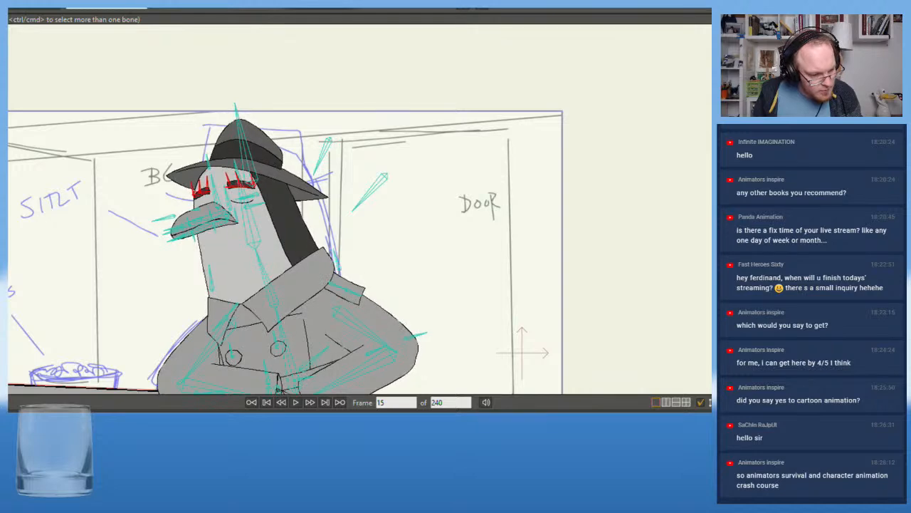
Replay the opening movement and step through frames 2 to 7 to examine the head and arm transition
click(297, 403)
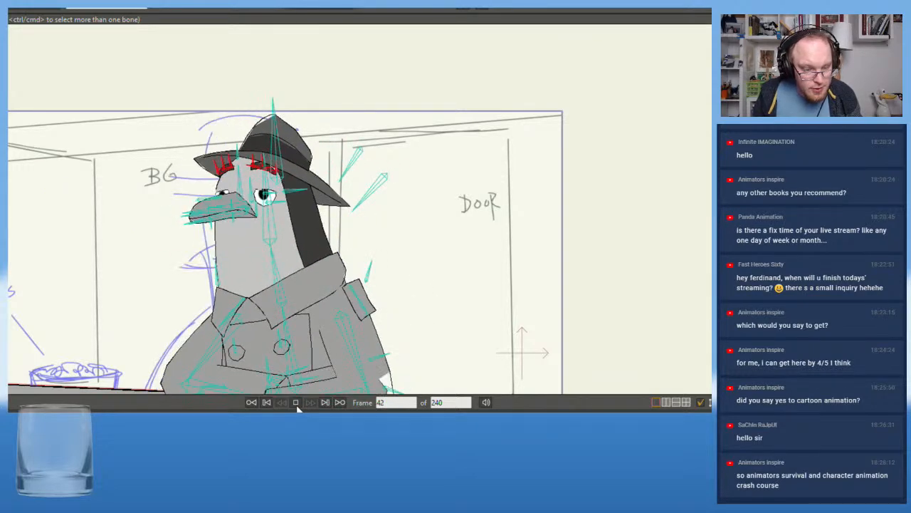
click(297, 403)
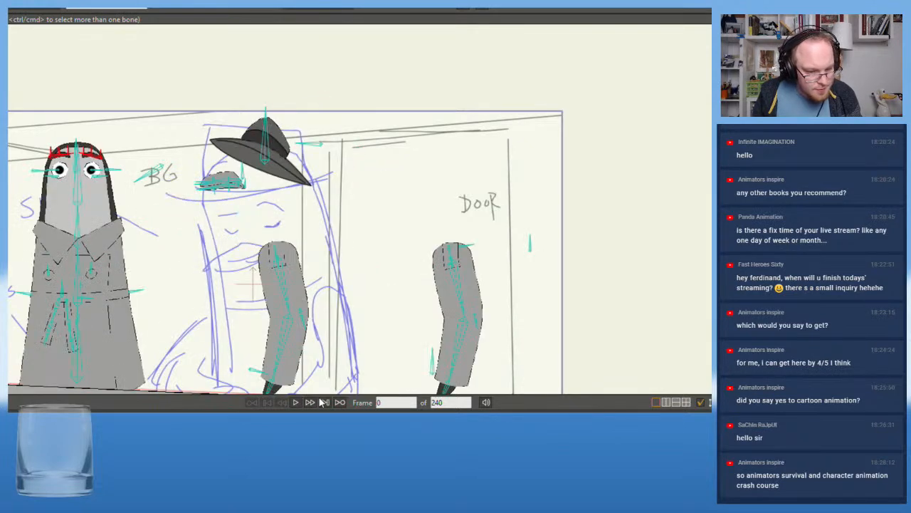
click(297, 403)
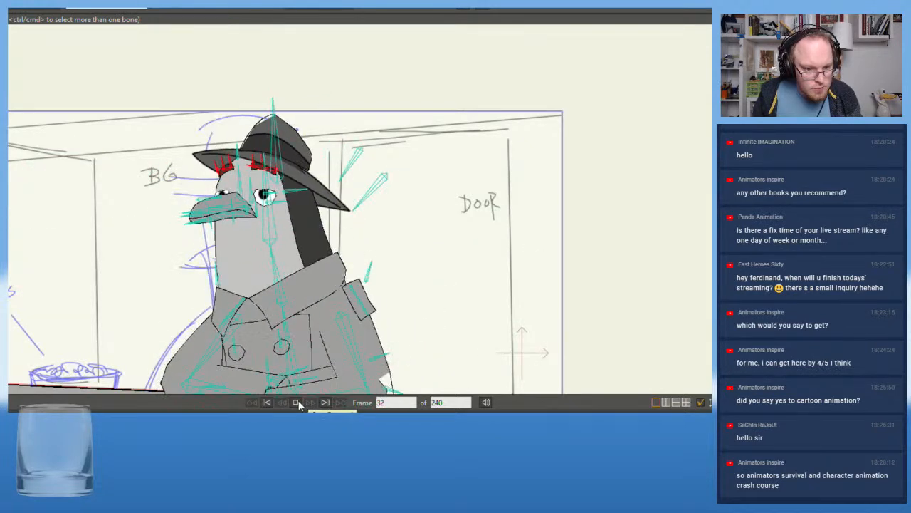
click(297, 403)
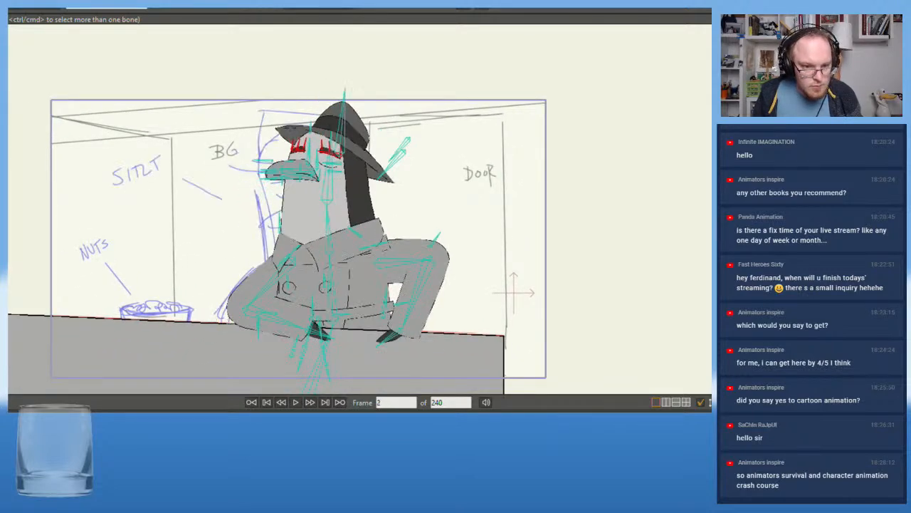
key(ctrl+Left)
key(ctrl+Right)
key(ctrl+Right)
key(ctrl+Right)
key(ctrl+Right)
key(ctrl+Right)
key(ctrl+Right)
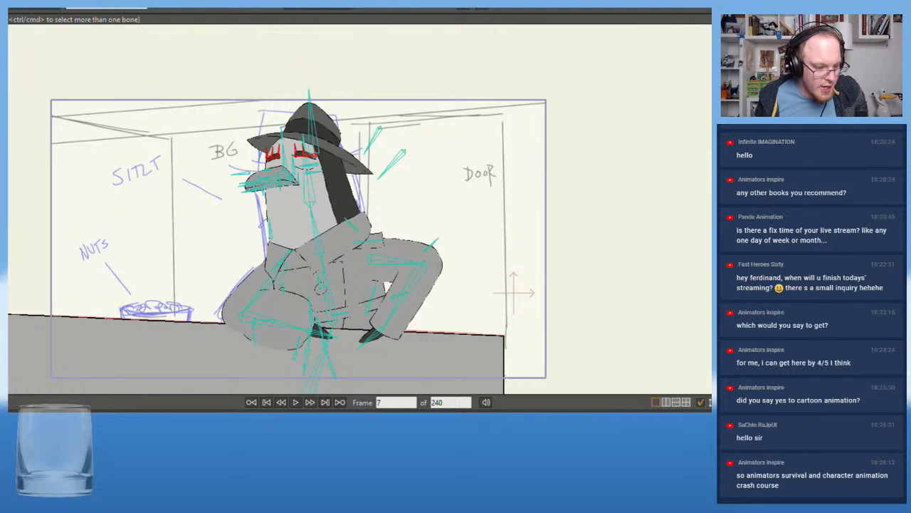
Undo the last changes affecting the body's movement at frame 7 and replay the animation
key(ctrl+z)
key(ctrl+z)
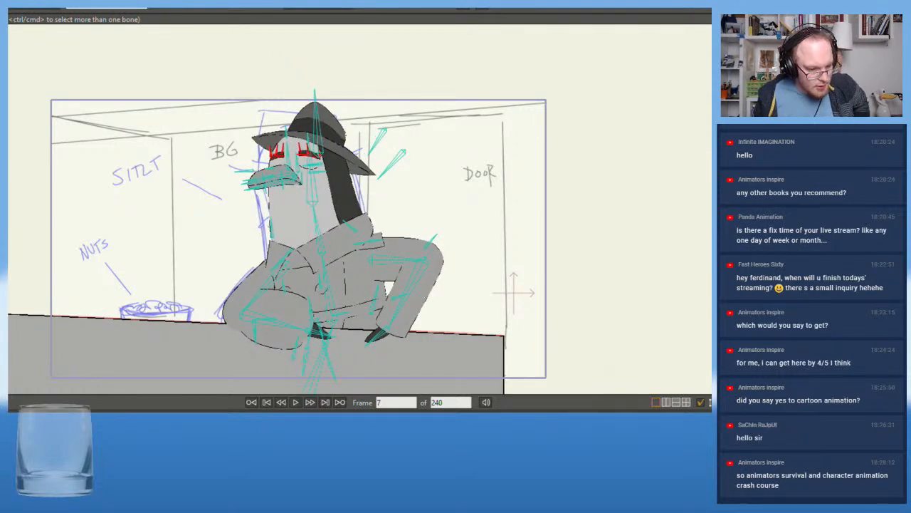
key(ctrl+z)
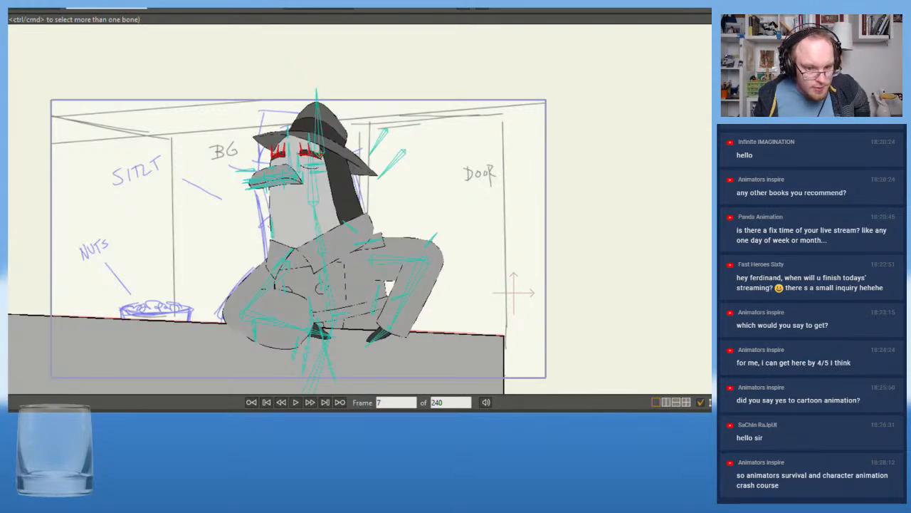
key(space)
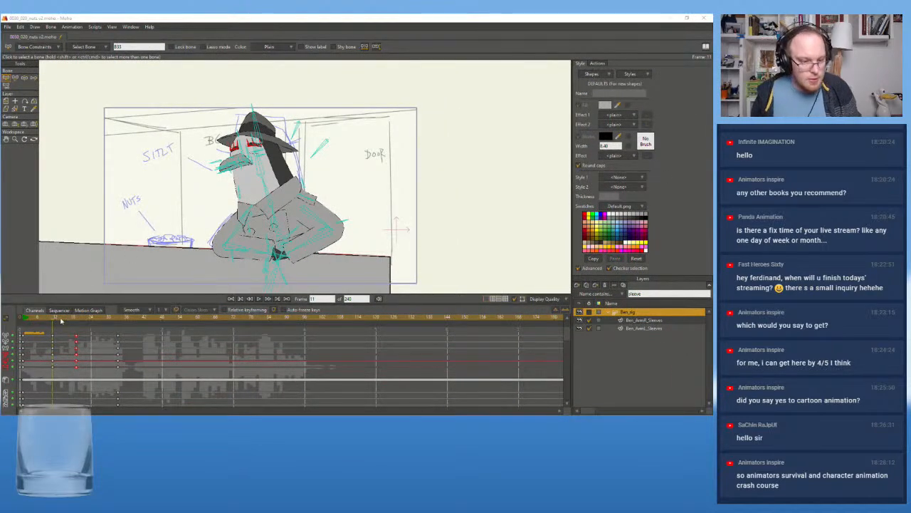
Select the body's root bone at frame 11 and shift it slightly up and toward the nuts bowl
mouse_move(58, 320)
mouse_down()
mouse_move(67, 321)
mouse_move(23, 326)
mouse_move(51, 329)
mouse_up()
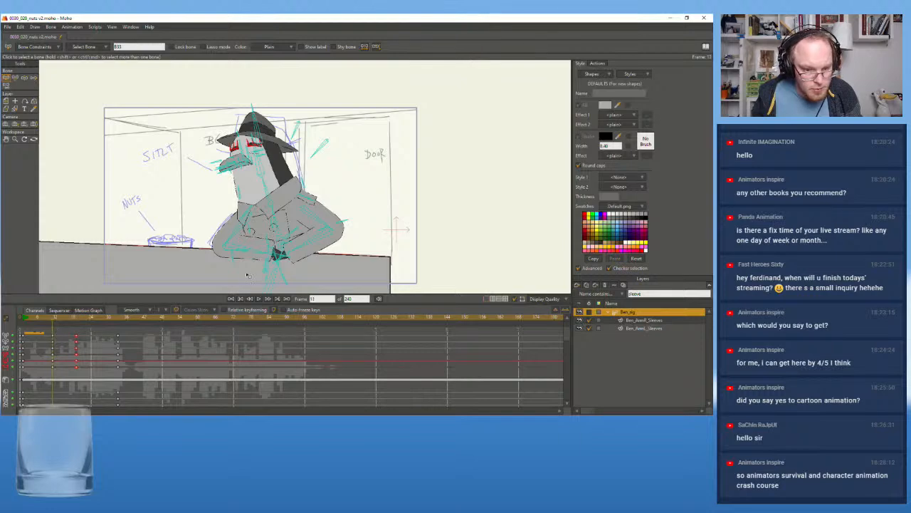
click(280, 277)
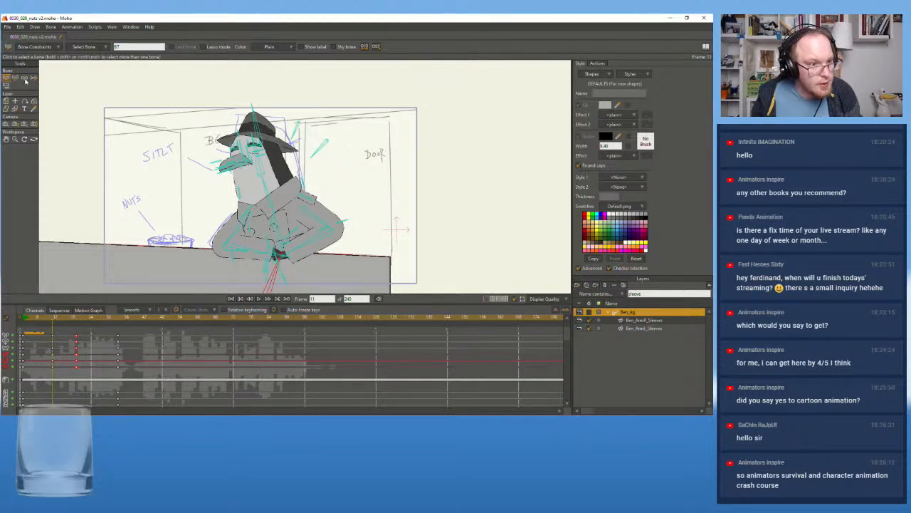
key(t)
drag(281, 281, 275, 274)
scroll(278, 276, down, 3)
Raise the body's root bone slightly at frame 1
click(25, 318)
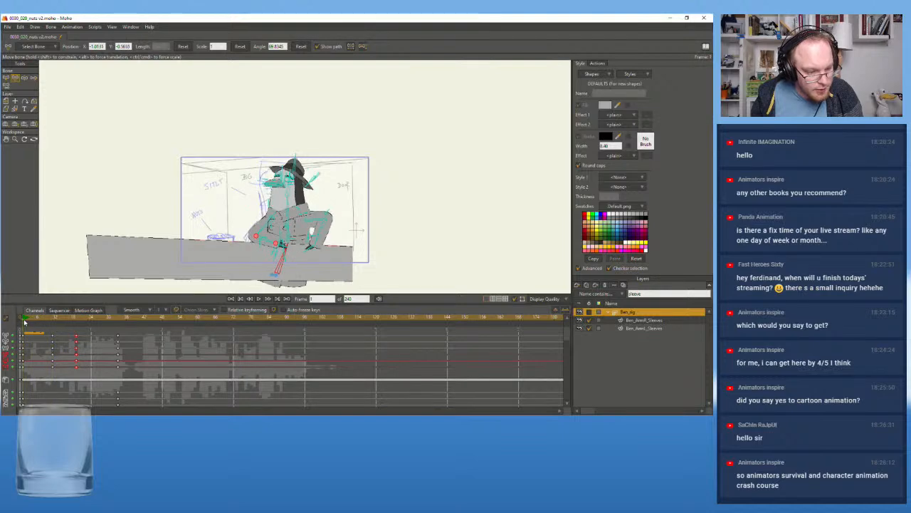
drag(276, 274, 279, 271)
key(ctrl+z)
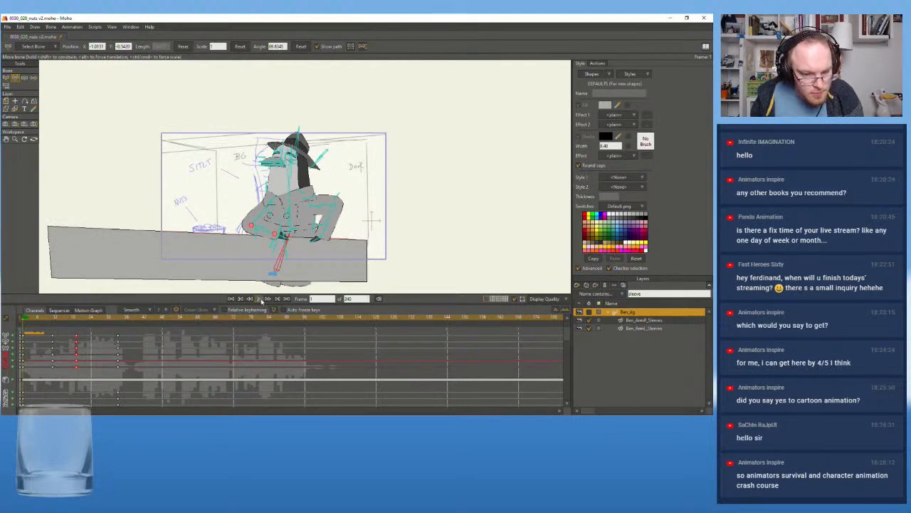
Replay the animation from frame 1 and scrub between frames 18 and 11 to examine the body's movement
click(261, 299)
click(261, 299)
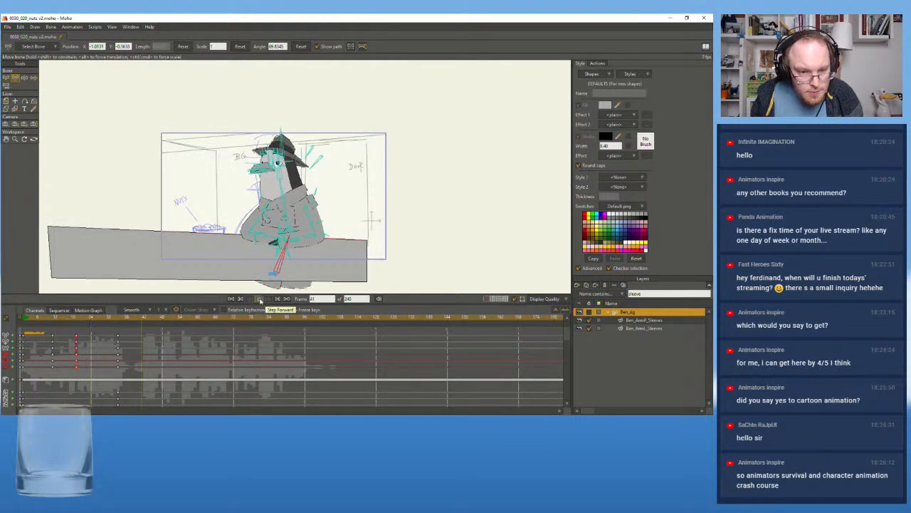
drag(37, 318, 24, 321)
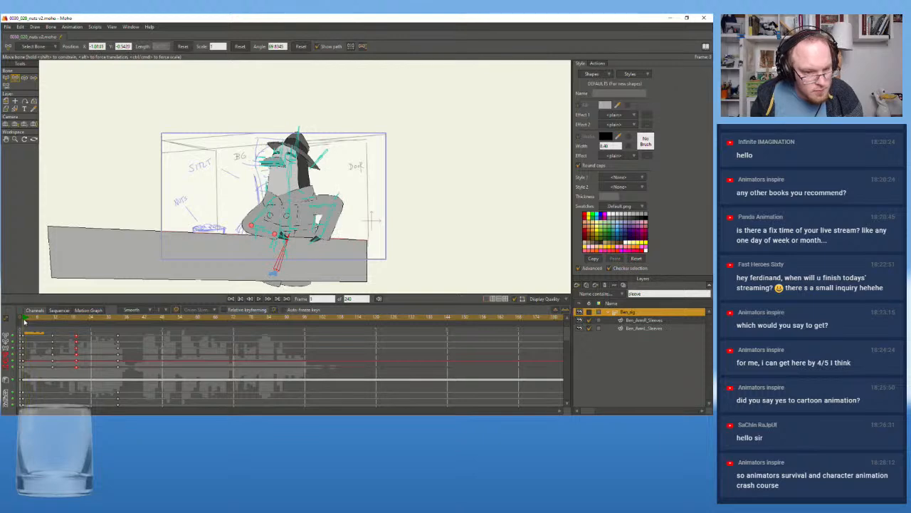
scroll(146, 194, up, 2)
drag(159, 192, 103, 151)
scroll(131, 176, up, 2)
scroll(103, 151, down, 2)
click(262, 299)
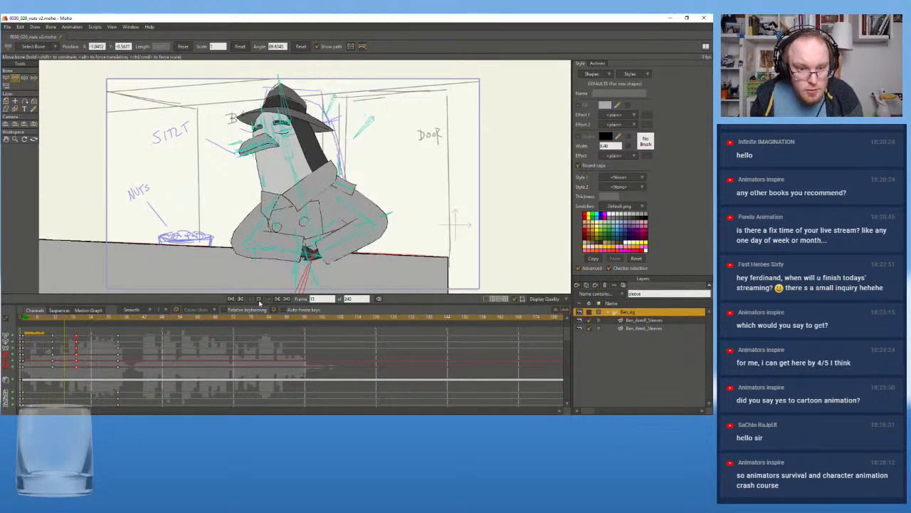
click(260, 299)
click(76, 322)
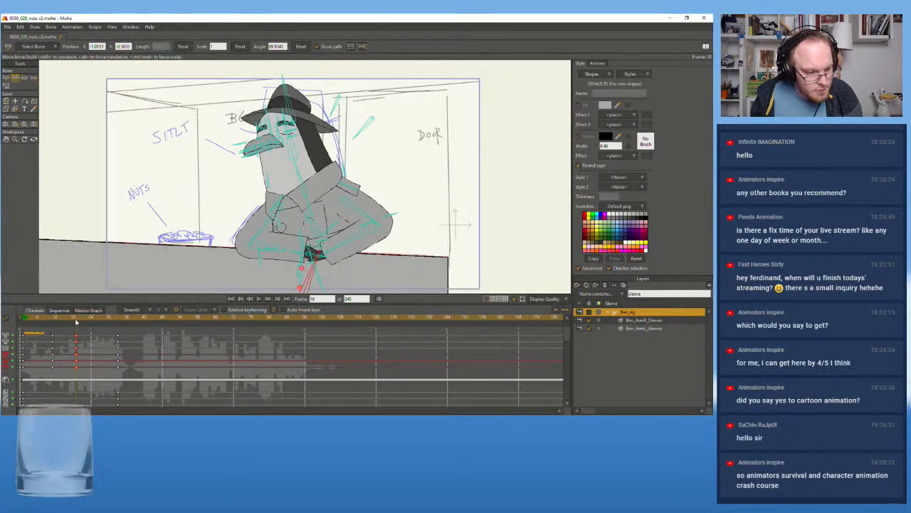
drag(76, 322, 54, 325)
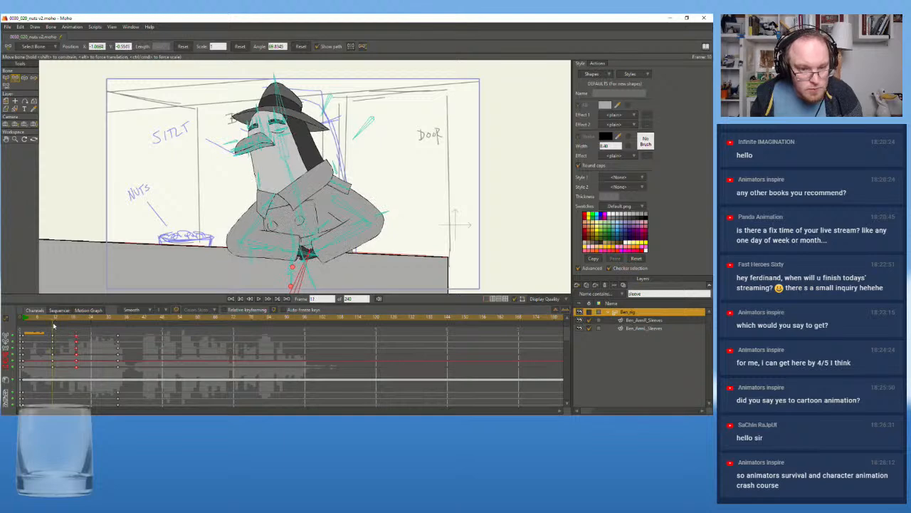
Stretch the nuts-side arm toward the bowl at frame 11 and swing its forearm up above the bowl at frame 1
drag(271, 206, 163, 240)
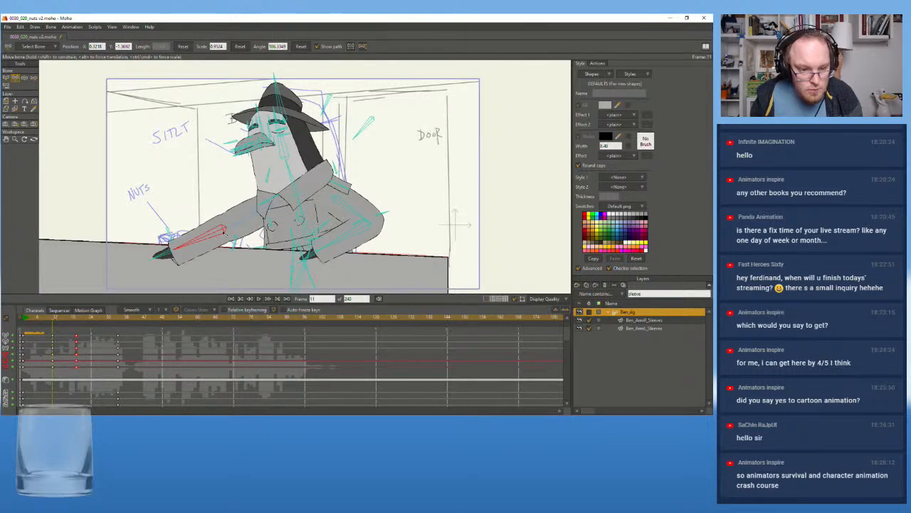
drag(244, 225, 188, 246)
click(25, 325)
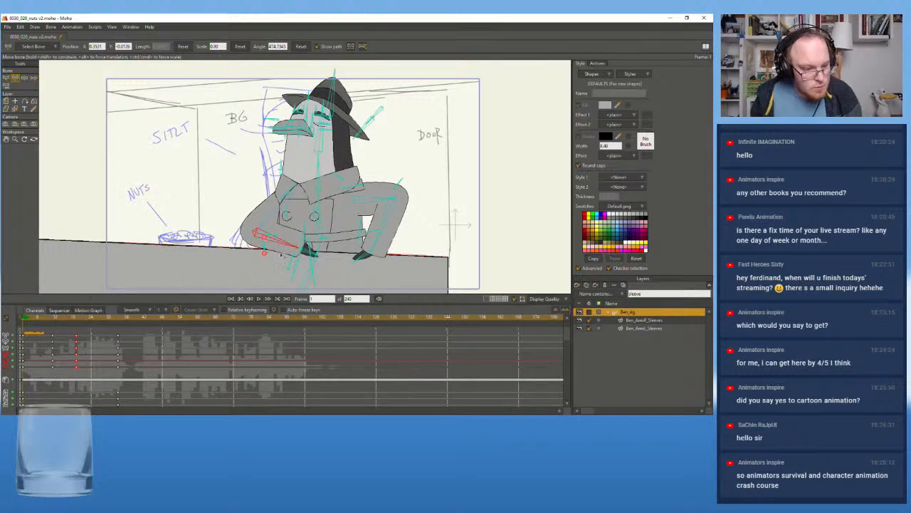
drag(265, 235, 221, 217)
Replay the arm movement and pull the nuts-side forearm back at frame 11 so the hand points down over the counter
click(268, 299)
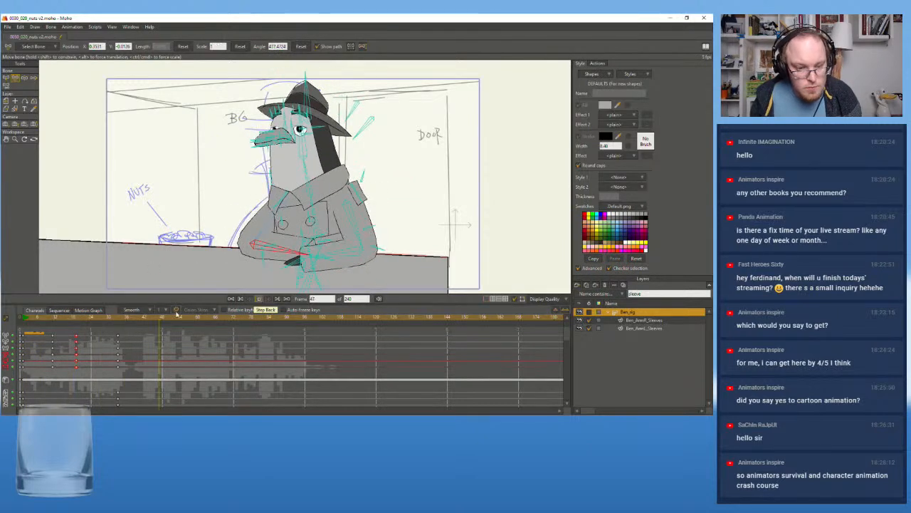
click(231, 300)
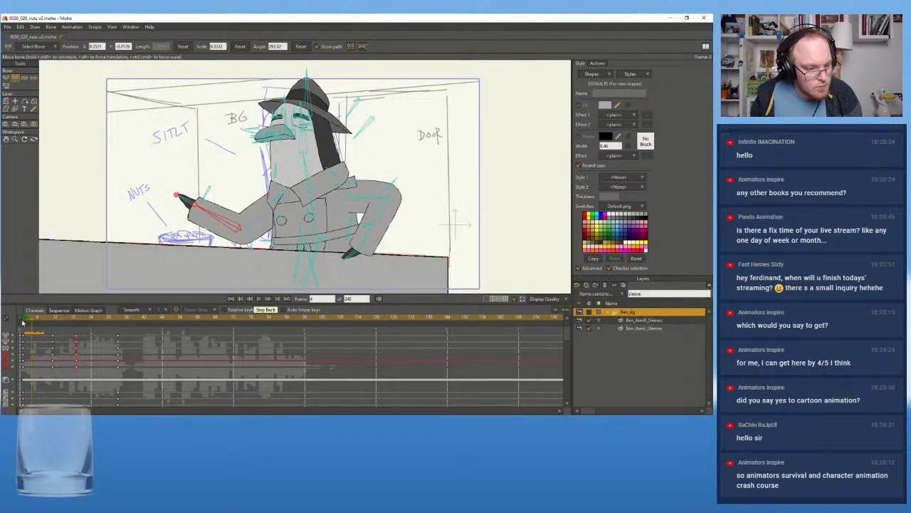
click(260, 299)
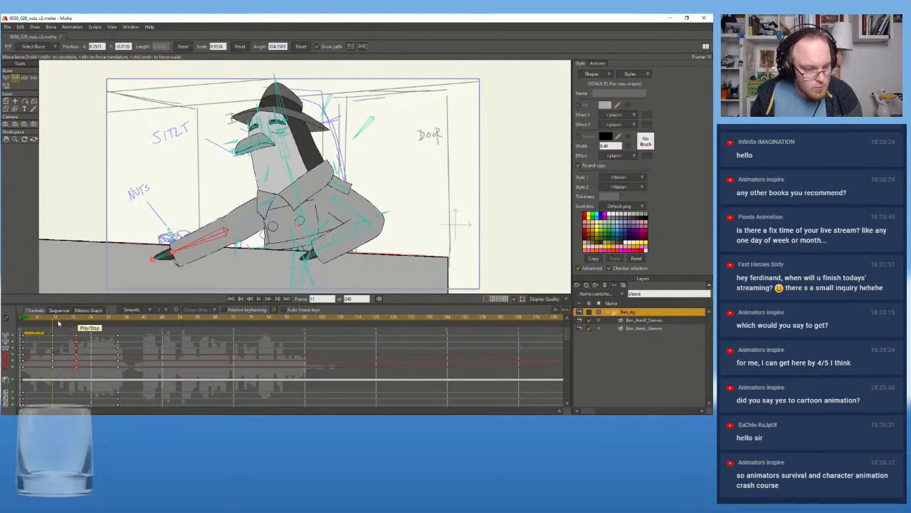
drag(141, 263, 212, 255)
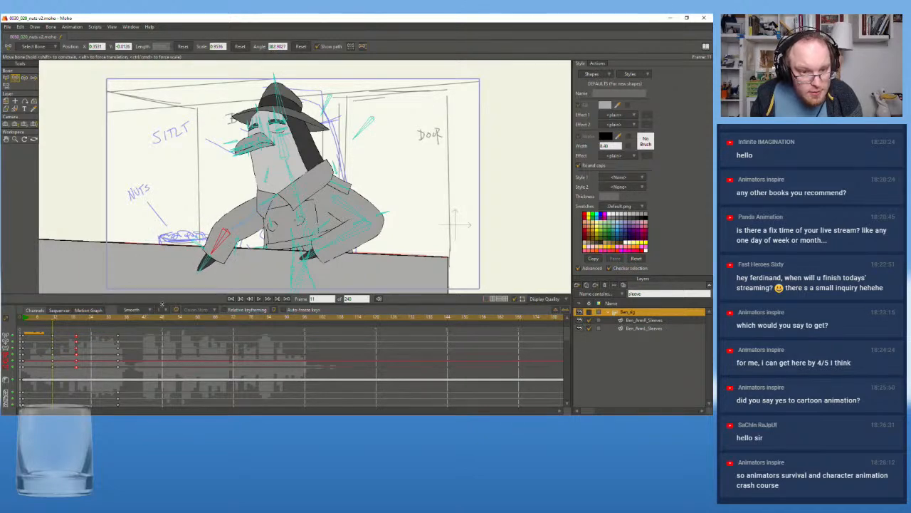
Replay the arm movement and shorten the nuts-side forearm bone to a scale of about 0.62 at frame 1
key(space)
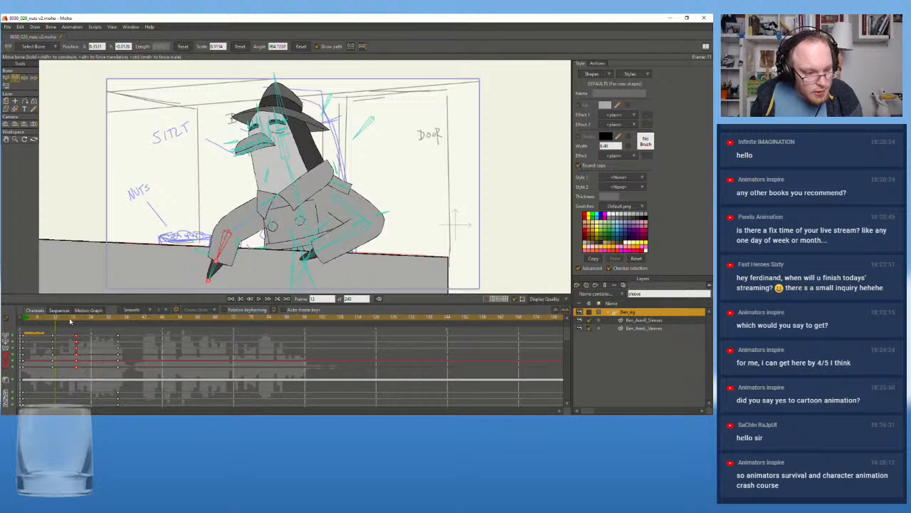
drag(83, 327, 25, 326)
click(260, 299)
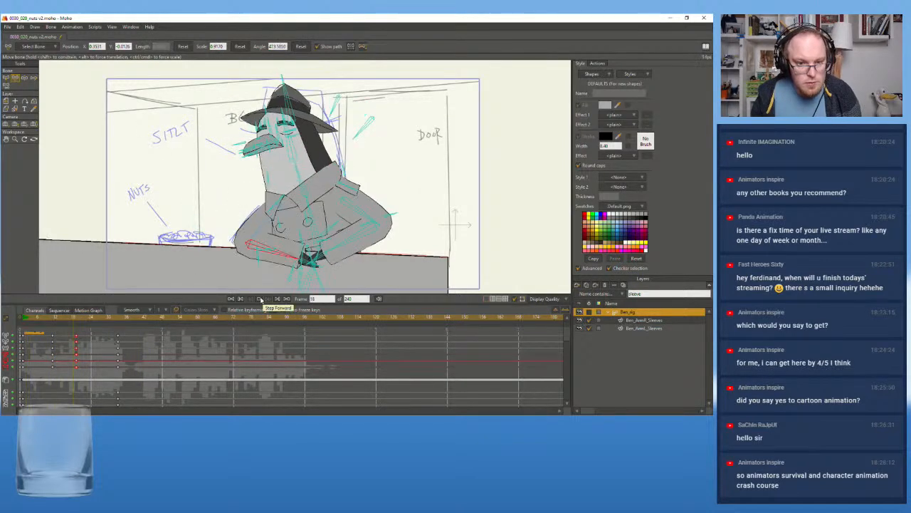
drag(34, 319, 27, 322)
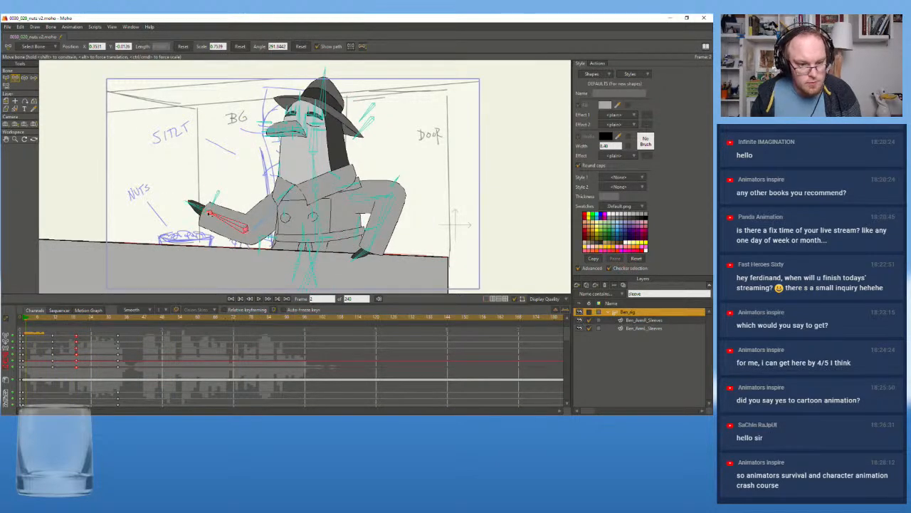
click(25, 320)
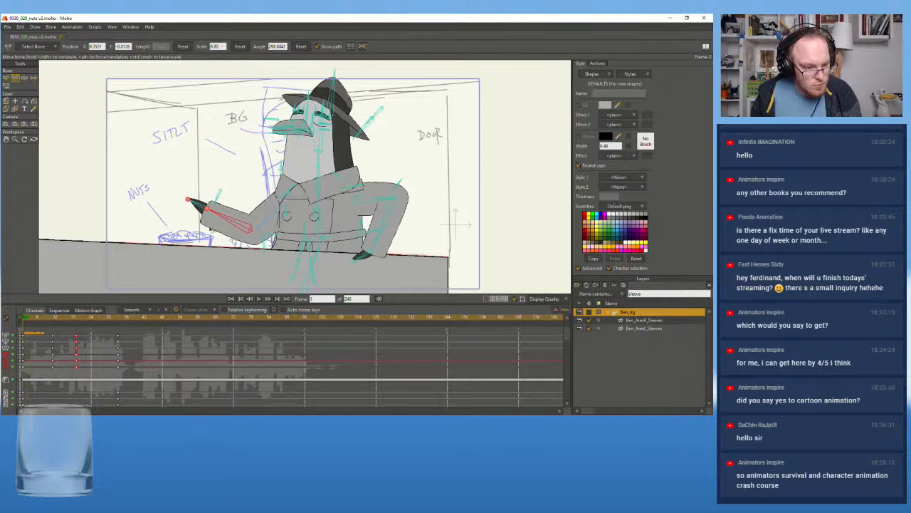
mouse_move(208, 208)
mouse_down()
mouse_move(183, 202)
mouse_move(201, 207)
mouse_up()
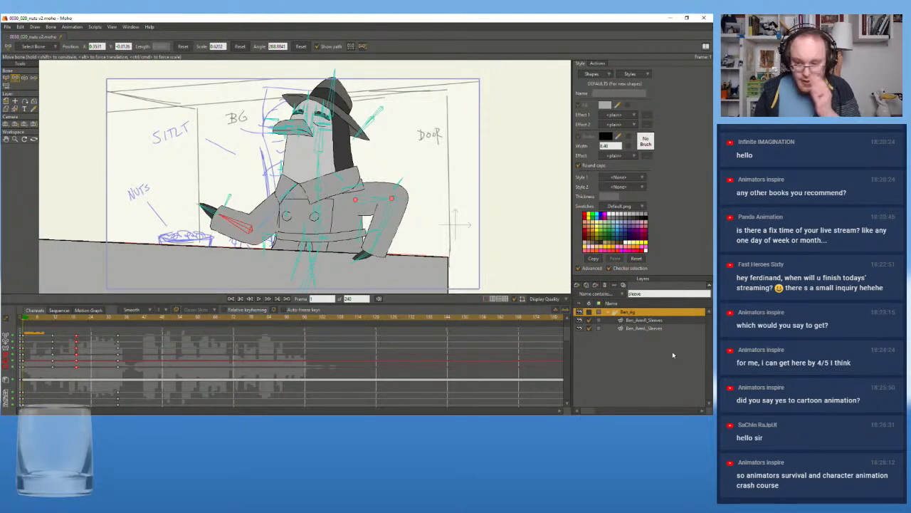
Filter the layers by "lower" and move the Ben_ArmL_Lower layer's second keyframe to frame 1
click(645, 320)
click(645, 328)
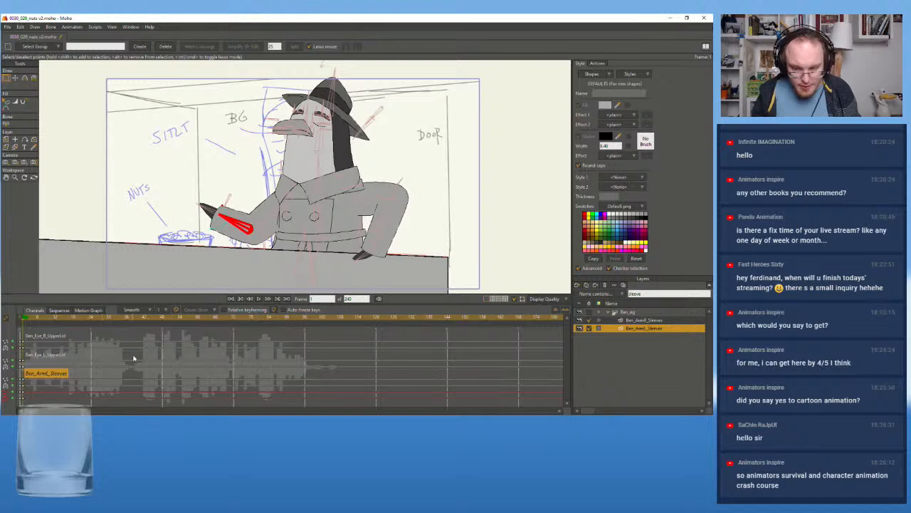
scroll(159, 245, up, 2)
scroll(159, 245, up, 1)
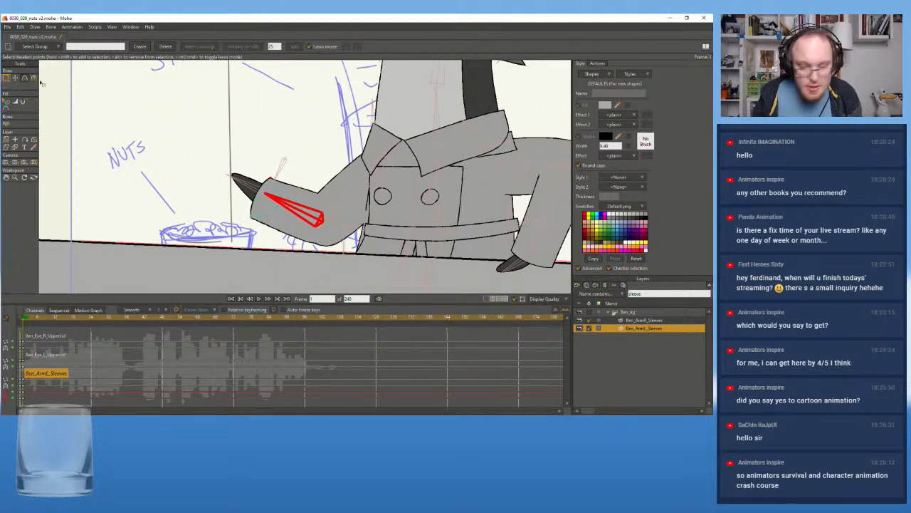
click(669, 292)
text(lower)
click(648, 328)
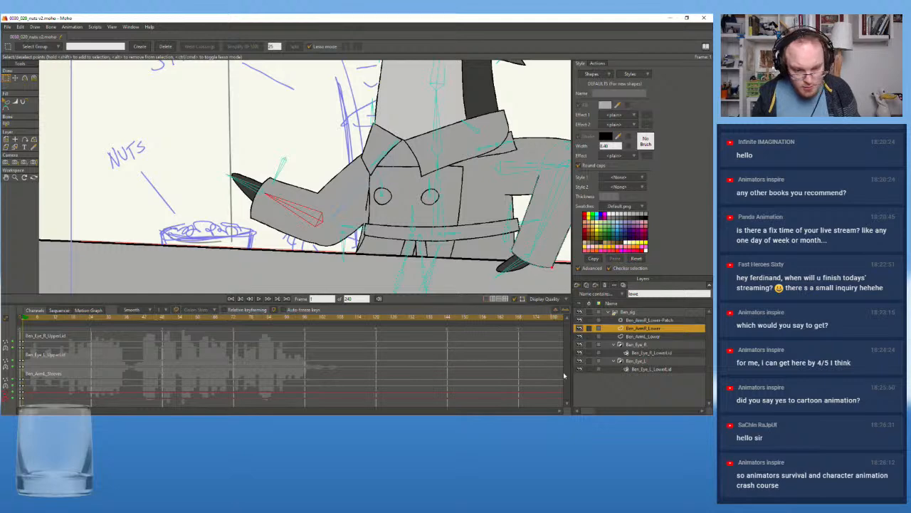
click(641, 336)
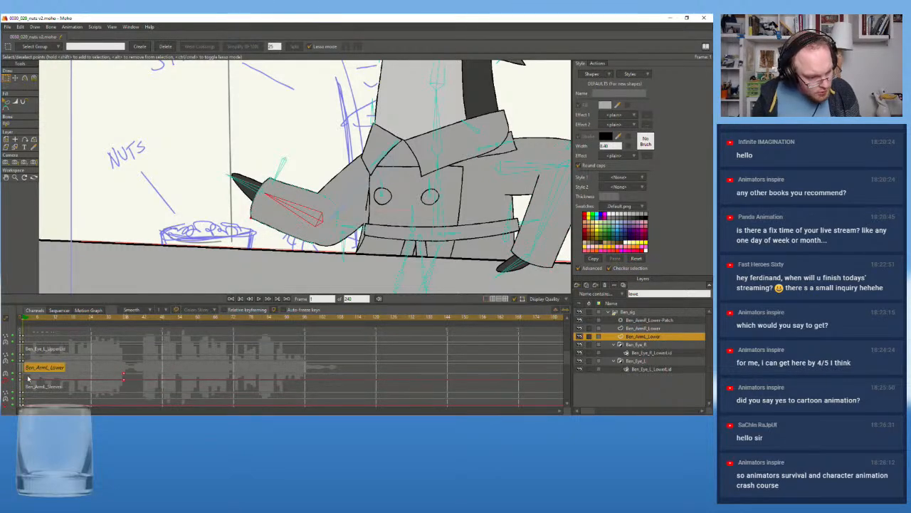
drag(29, 379, 23, 379)
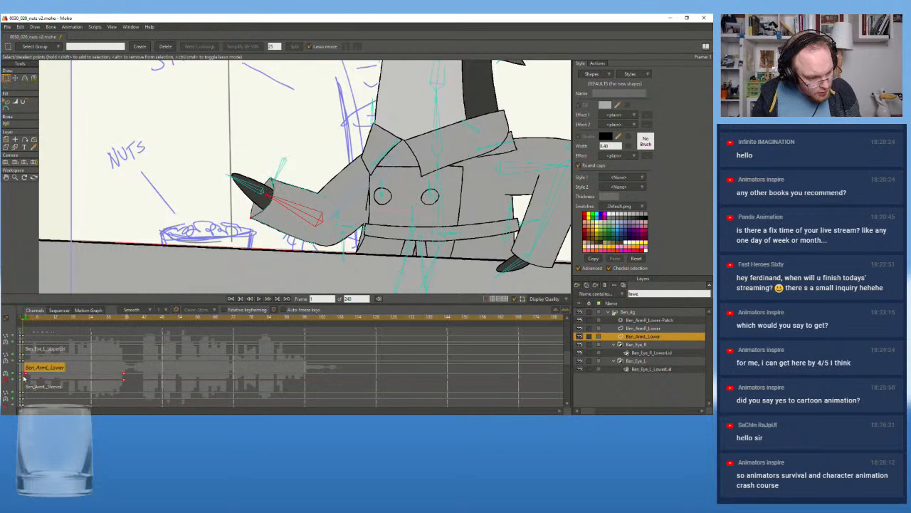
Select the Ben_ArmR_Lower layer and examine both forearms while replaying the opening frames
click(652, 328)
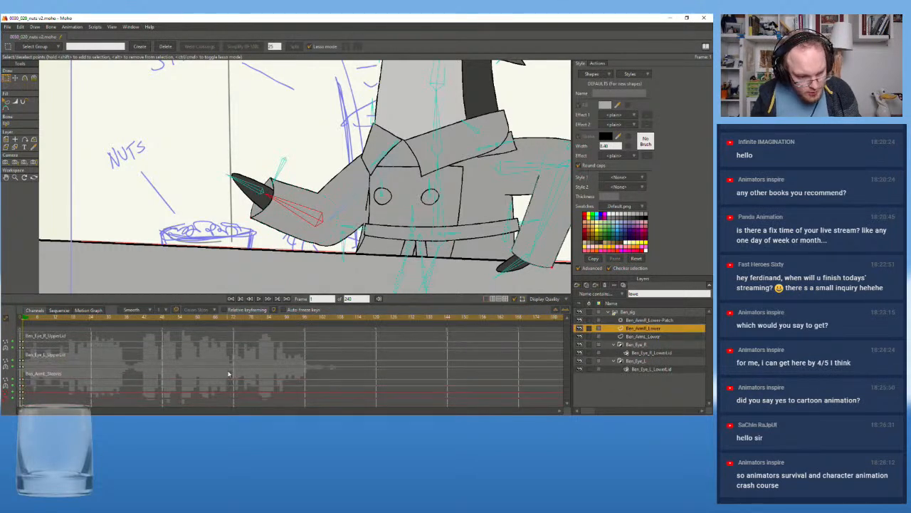
scroll(266, 194, down, 2)
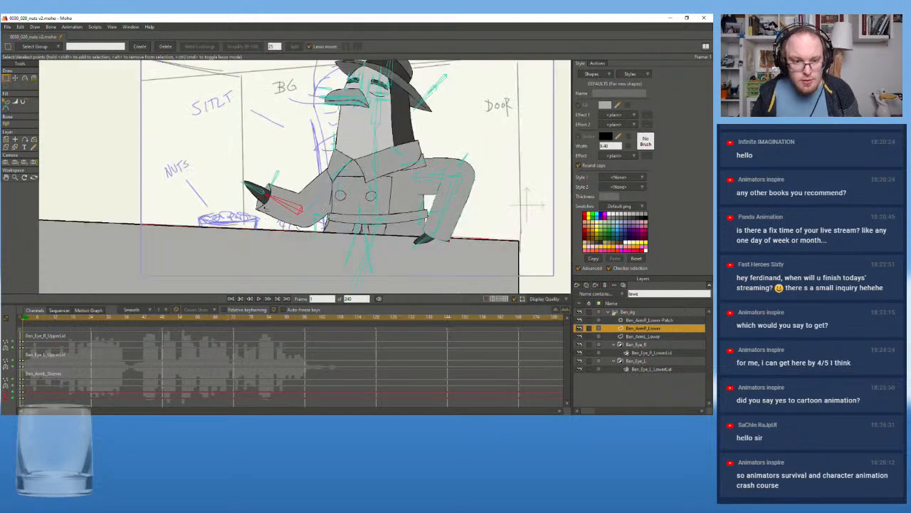
drag(243, 234, 207, 268)
click(261, 299)
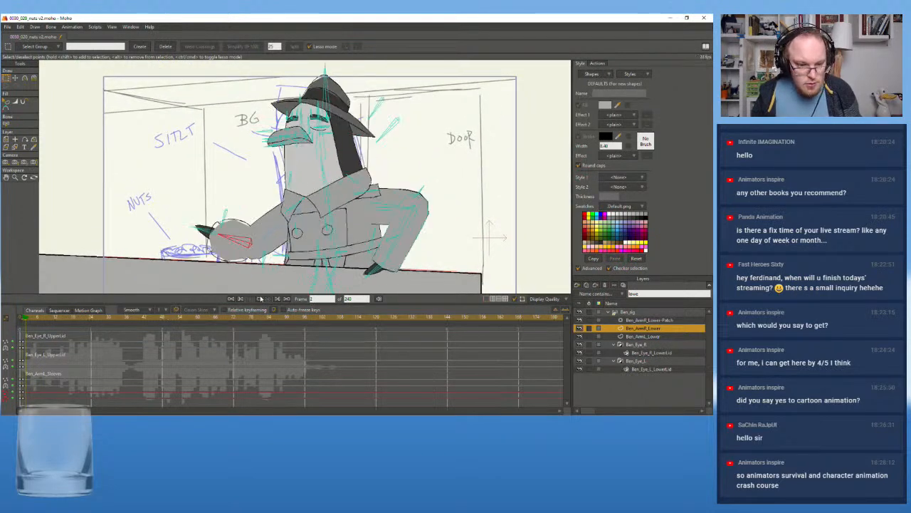
click(27, 320)
click(27, 320)
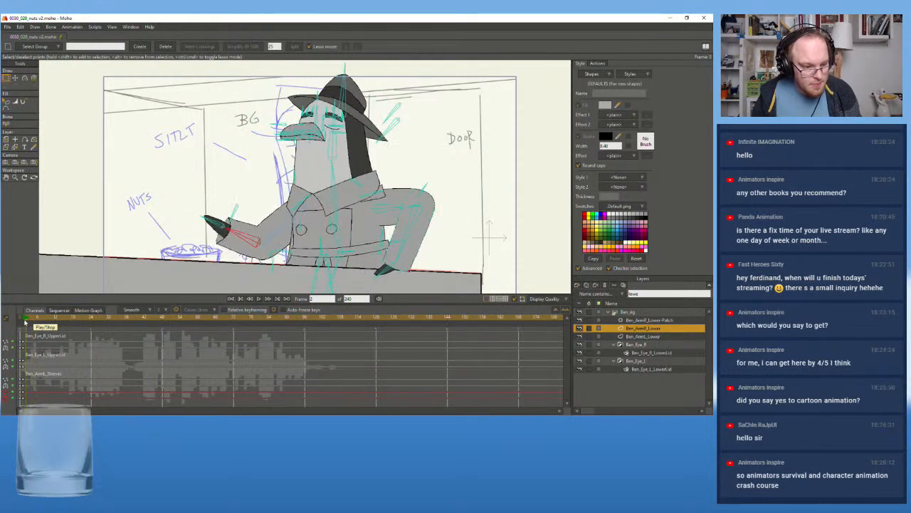
click(257, 300)
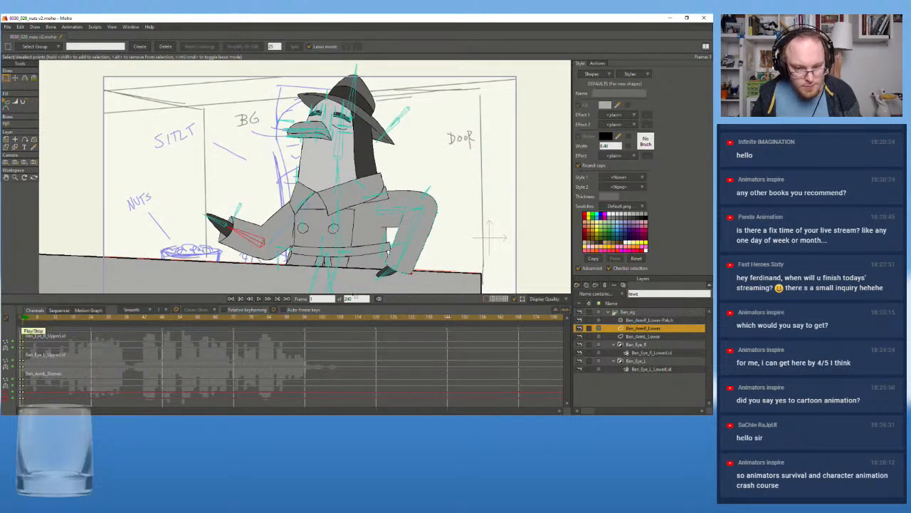
Rotate the nuts-side forearm bone of Ben_rig down at frame 1 so the hand rests on the counter, and replay the animation
click(15, 78)
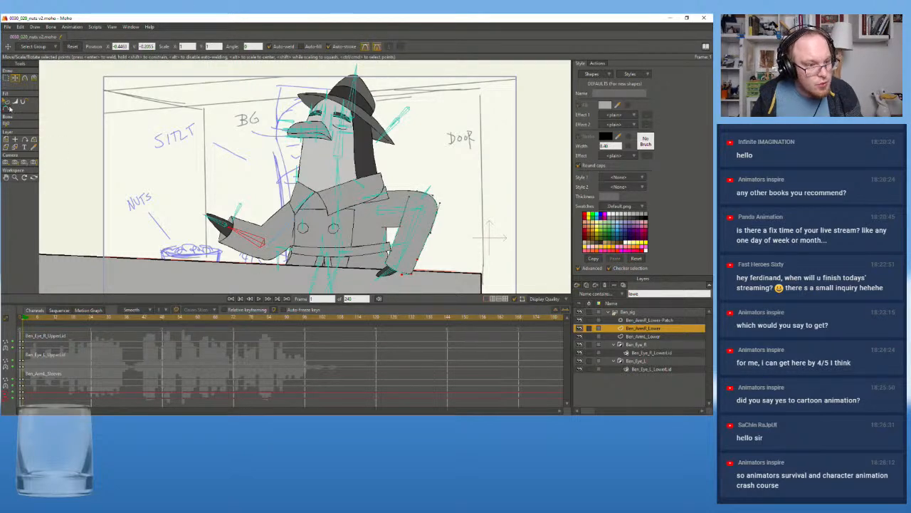
scroll(411, 248, down, 1)
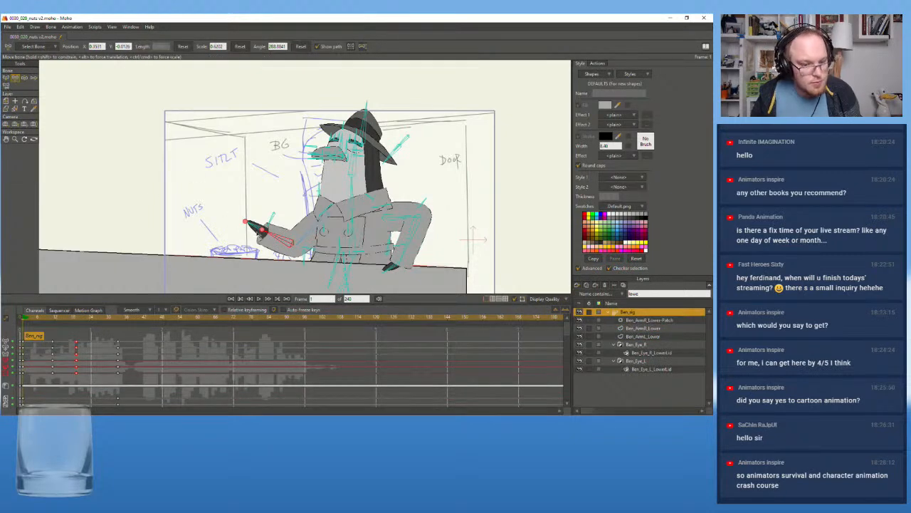
drag(281, 240, 274, 255)
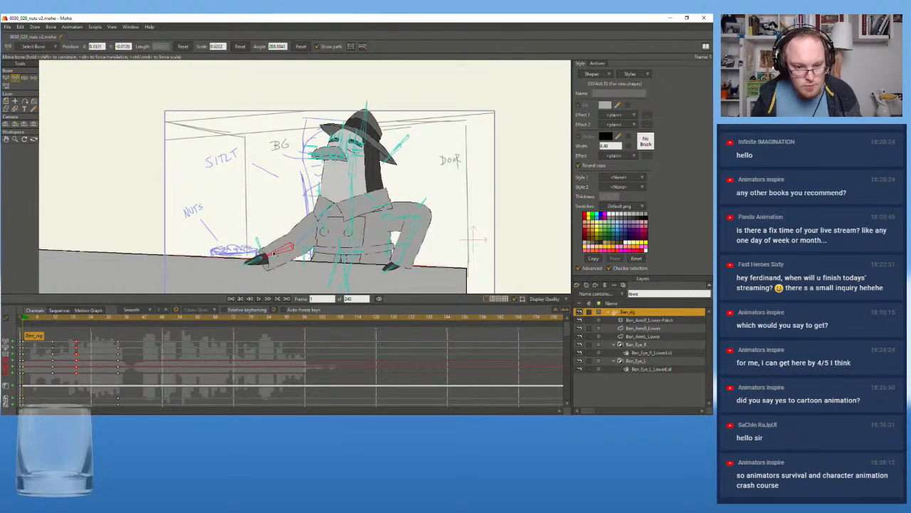
click(260, 299)
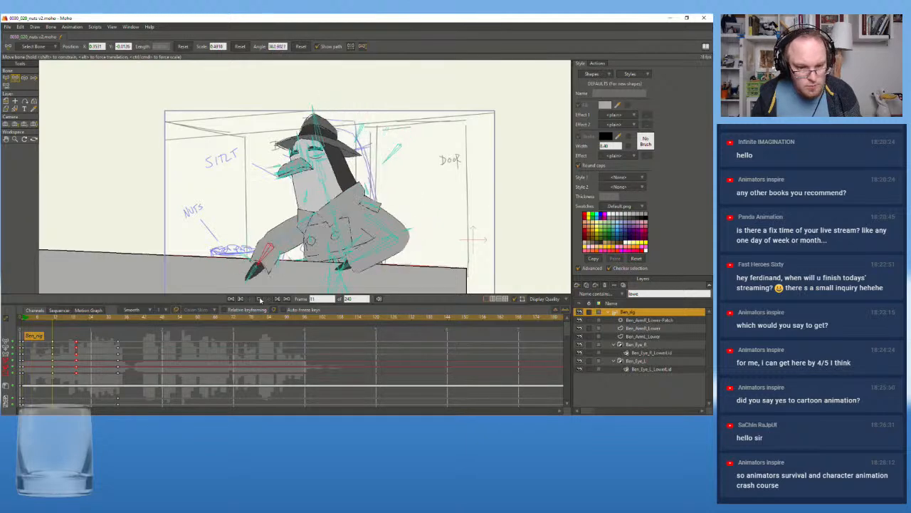
click(257, 299)
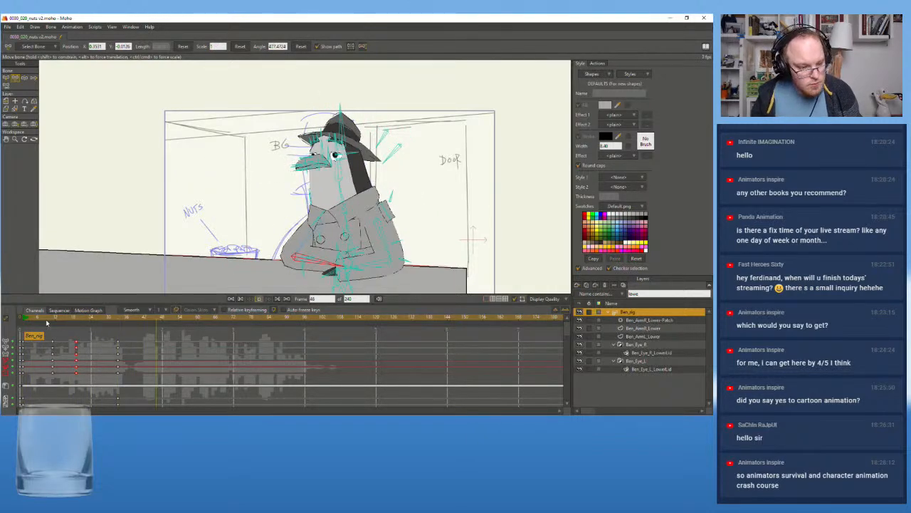
Replay the opening, try to shift the lower body bone of Ben_rig at frames 11 and 19, and undo the changes
click(24, 324)
click(259, 299)
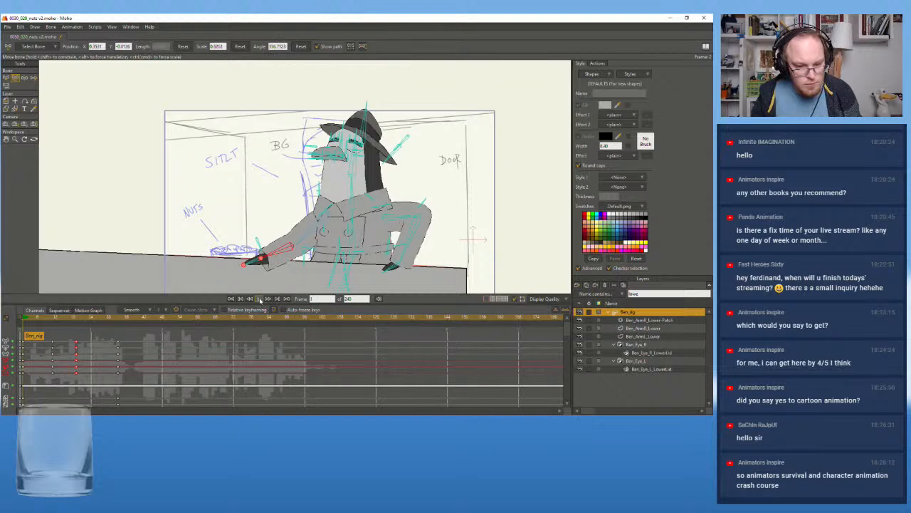
click(259, 299)
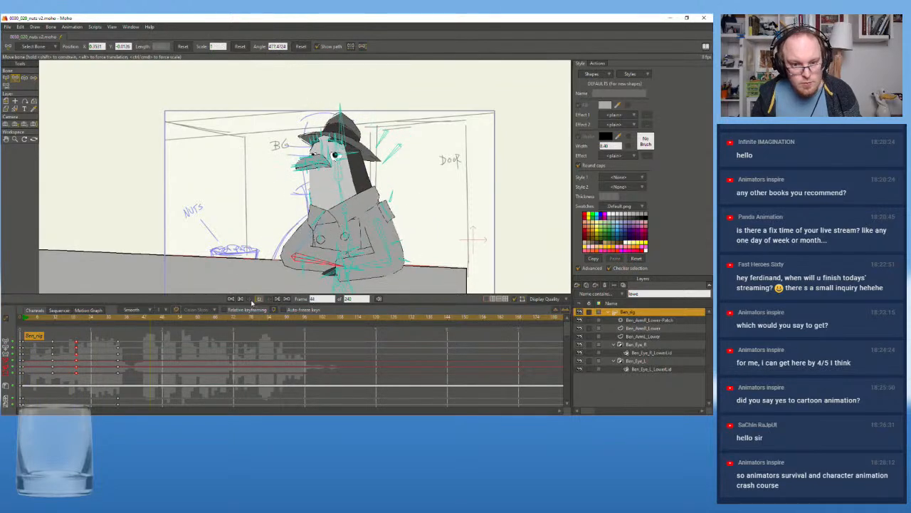
drag(32, 322, 54, 326)
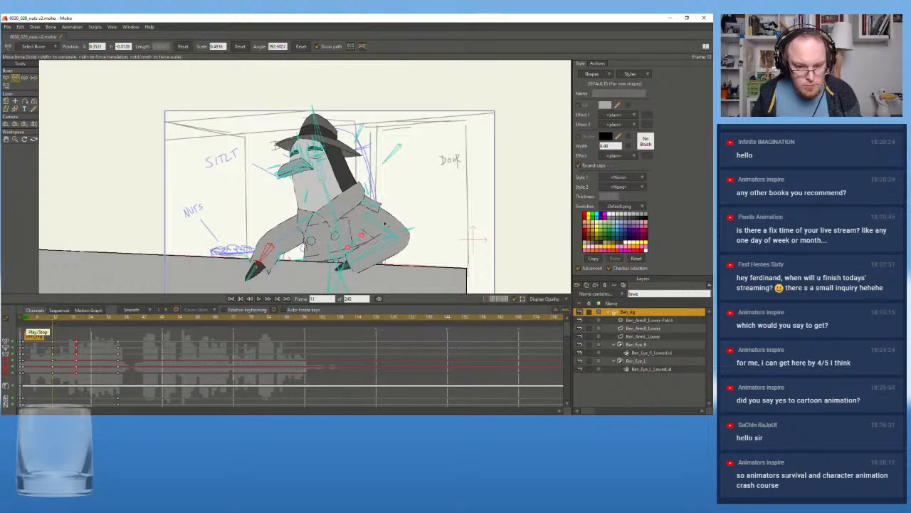
drag(340, 280, 335, 281)
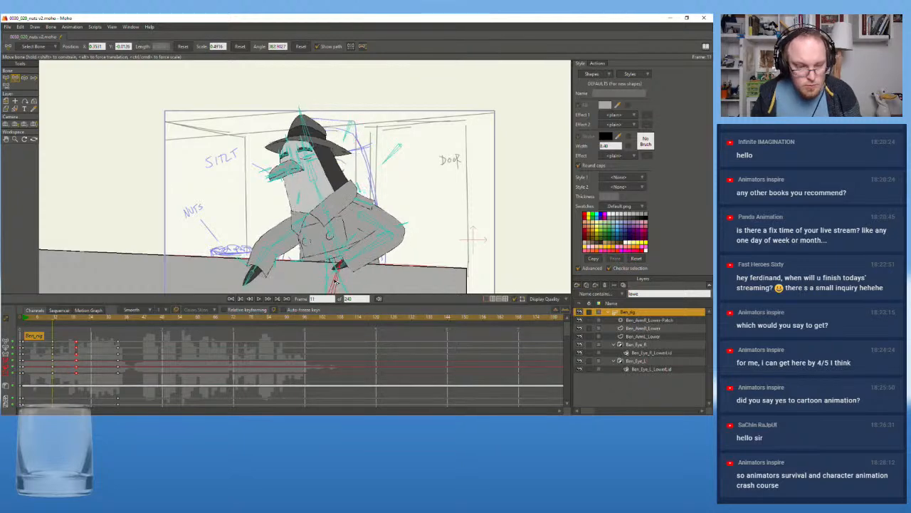
click(75, 317)
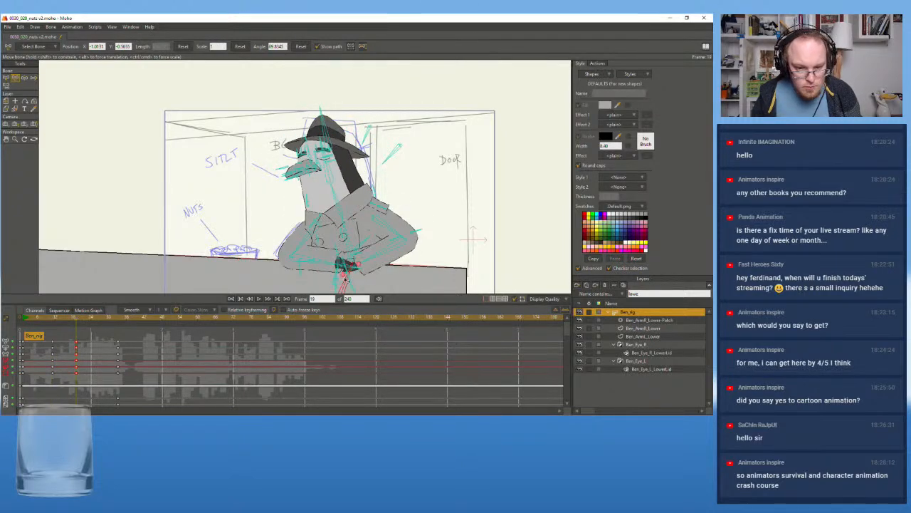
drag(342, 277, 384, 257)
scroll(345, 279, down, 2)
key(ctrl+z)
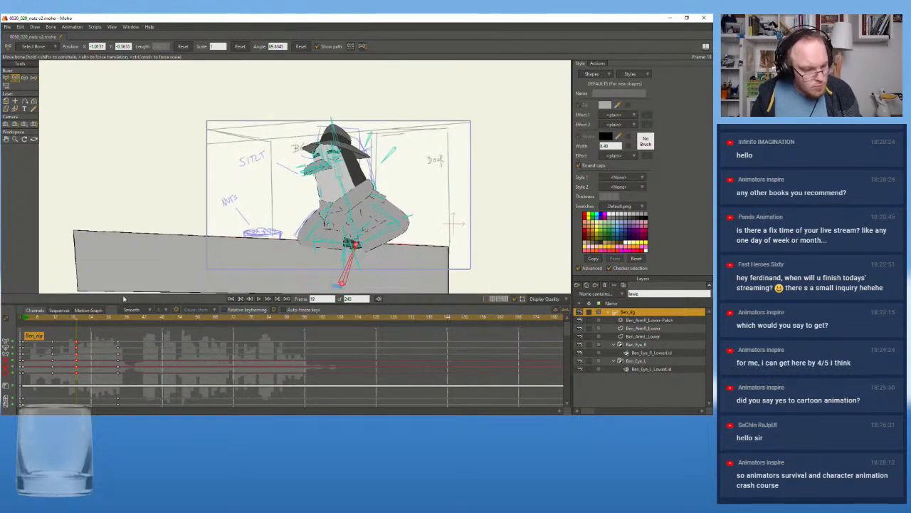
click(52, 320)
drag(276, 254, 276, 233)
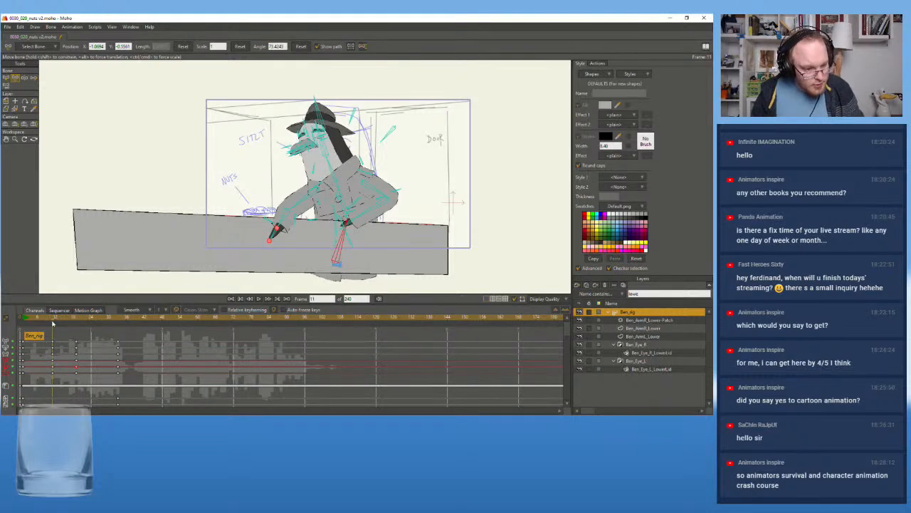
scroll(172, 233, up, 3)
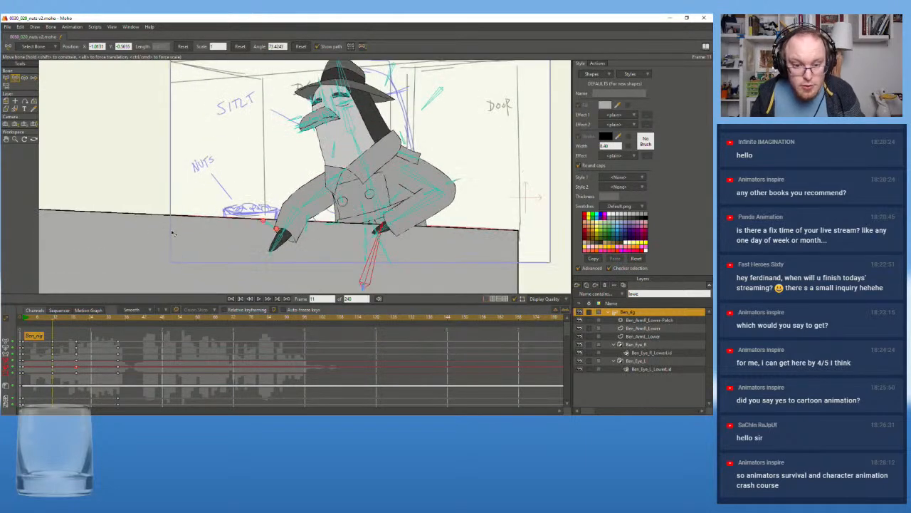
Replay the animation repeatedly from frame 1 to examine how the body and arms move into the seated pose
click(24, 321)
click(263, 300)
click(263, 300)
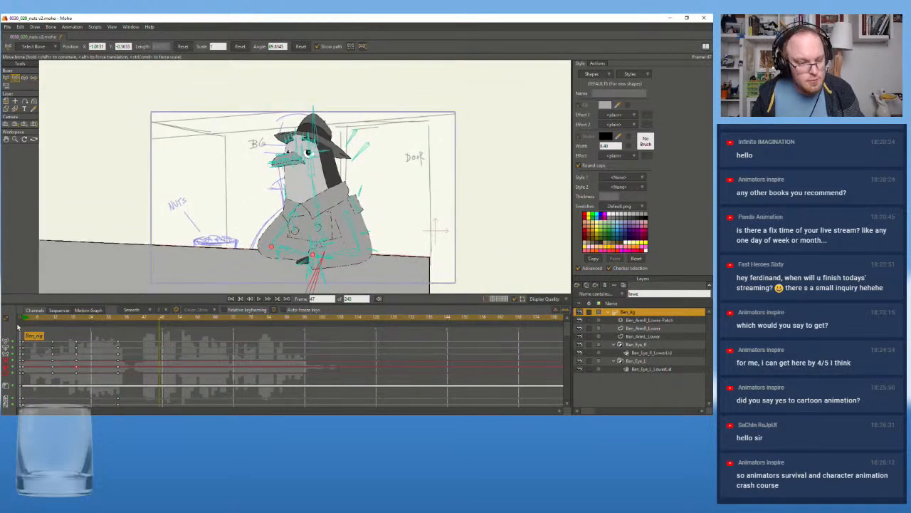
click(22, 322)
click(260, 299)
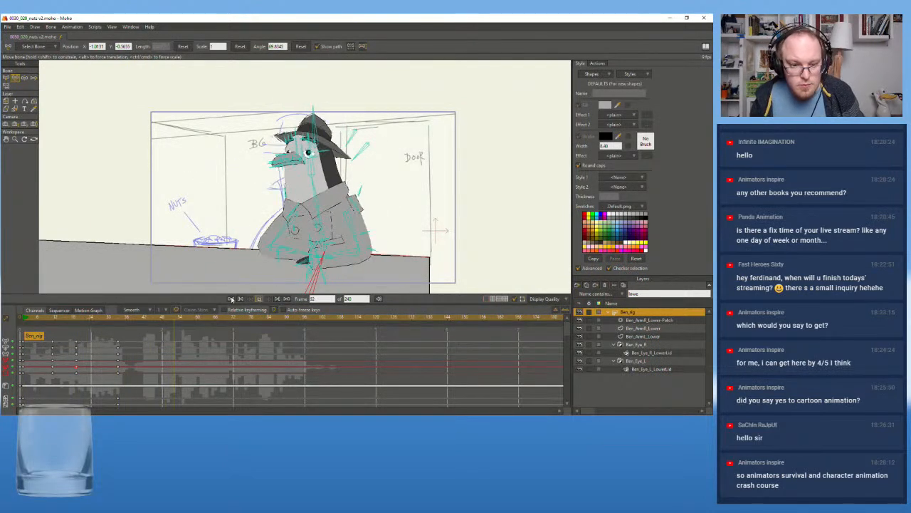
click(260, 299)
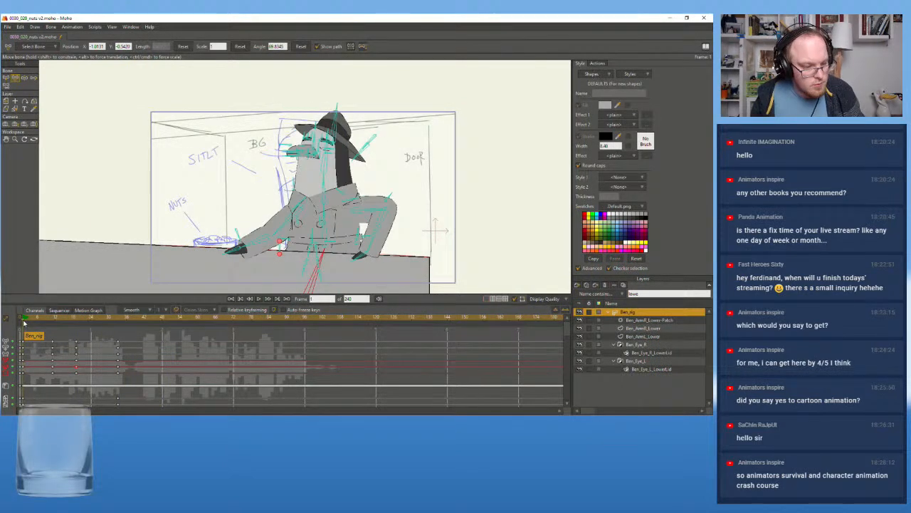
click(259, 299)
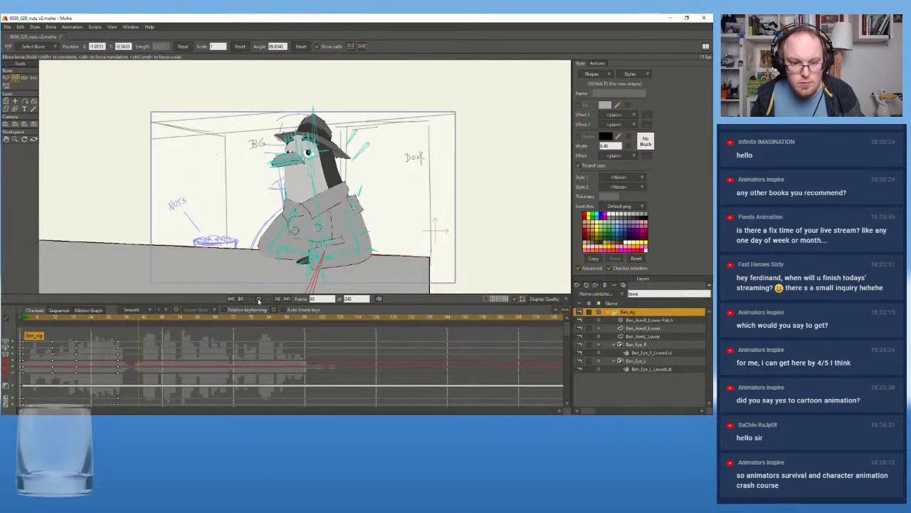
click(259, 299)
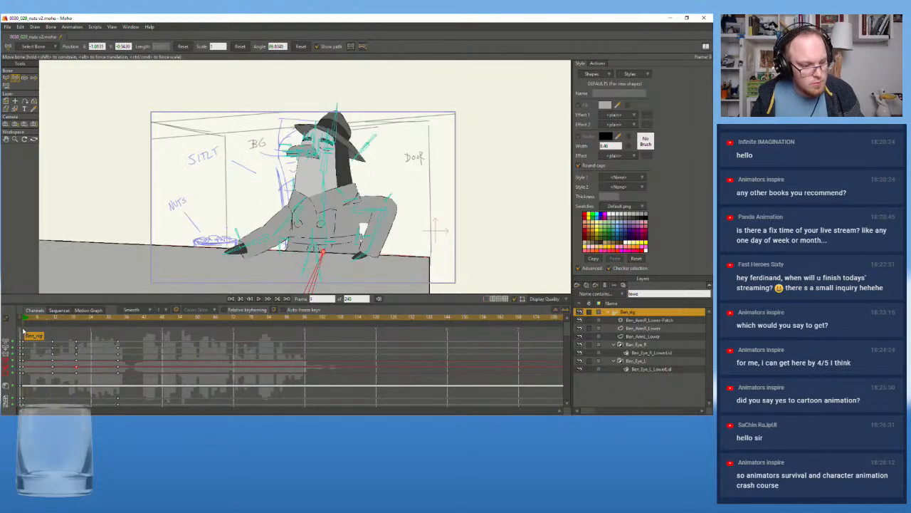
click(259, 299)
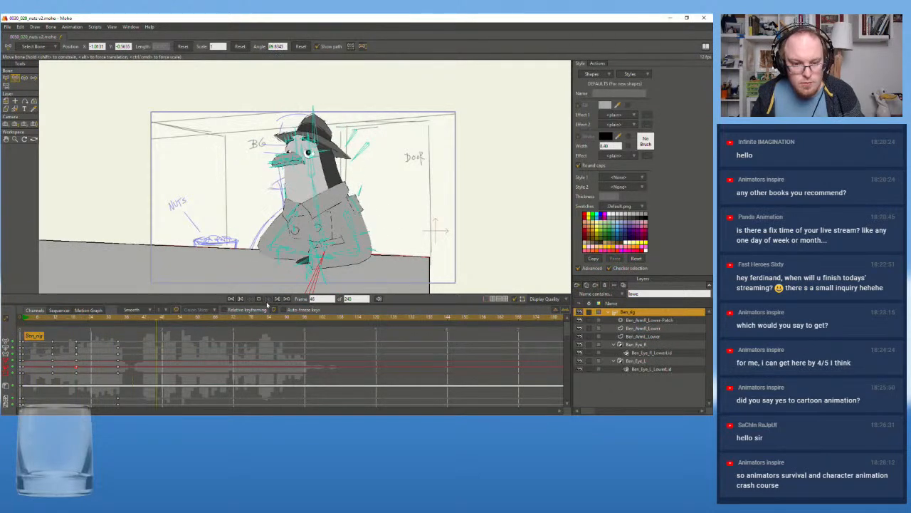
Rotate the nuts-side forearm bone of Ben_rig inward toward the chest at frame 11, and replay the opening
drag(30, 319, 53, 318)
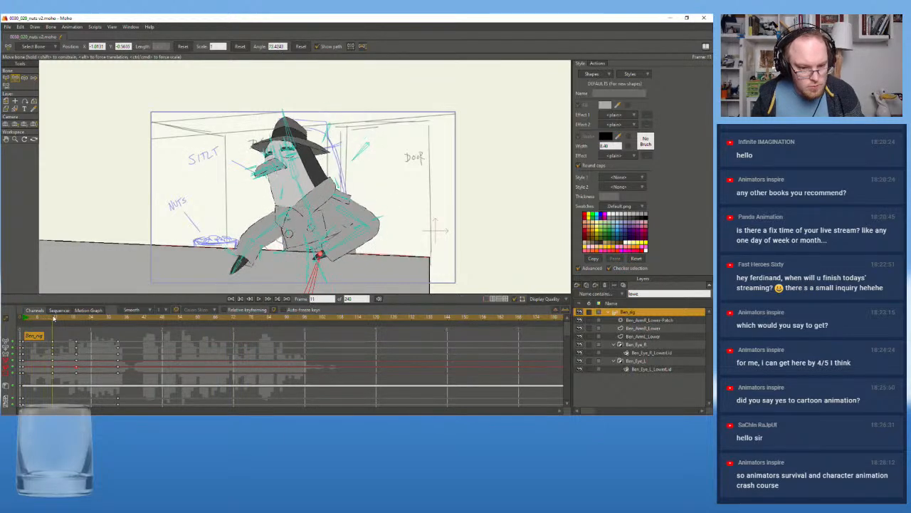
drag(250, 252, 282, 244)
click(275, 257)
click(28, 319)
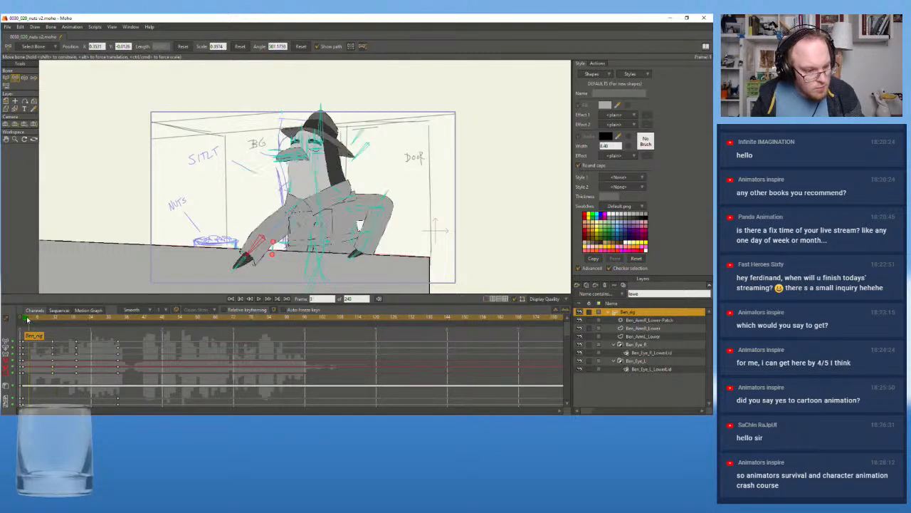
click(259, 299)
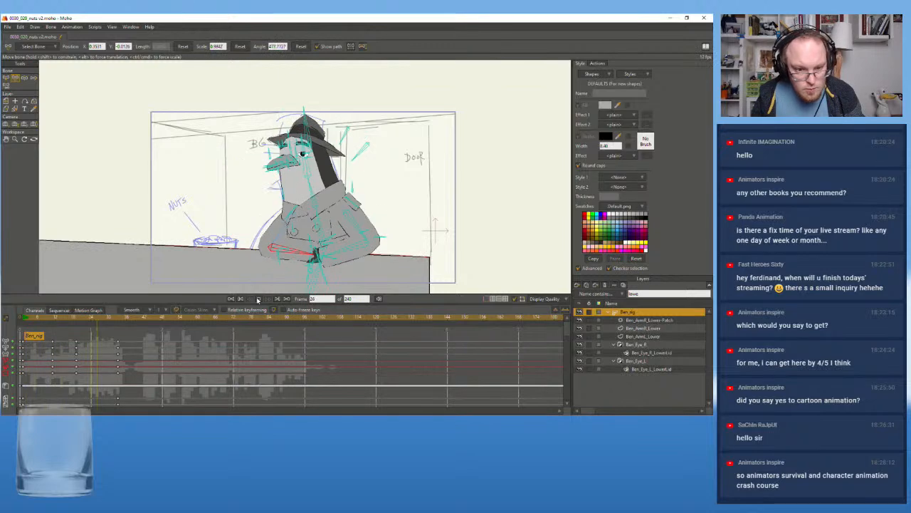
click(258, 299)
Replay and scrub the opening frames to examine the nuts-side forearm's swing from the counter to the folded pose
click(242, 299)
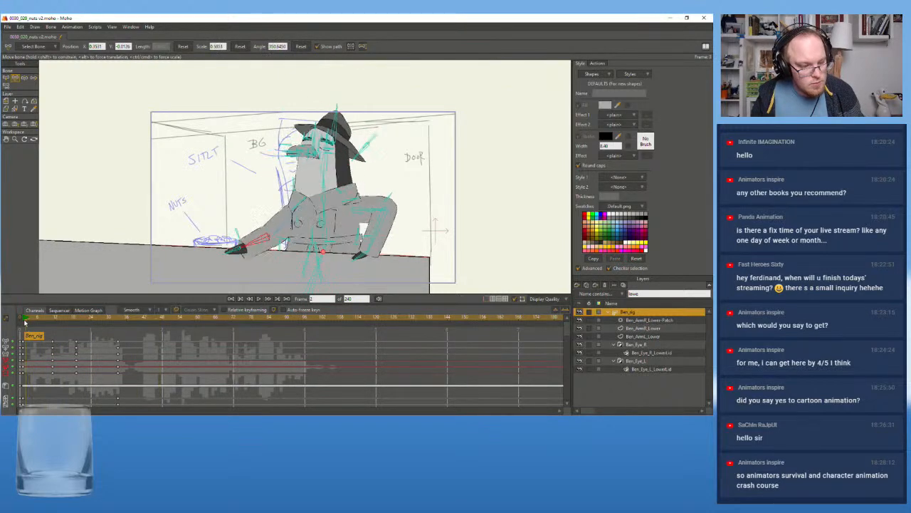
click(259, 299)
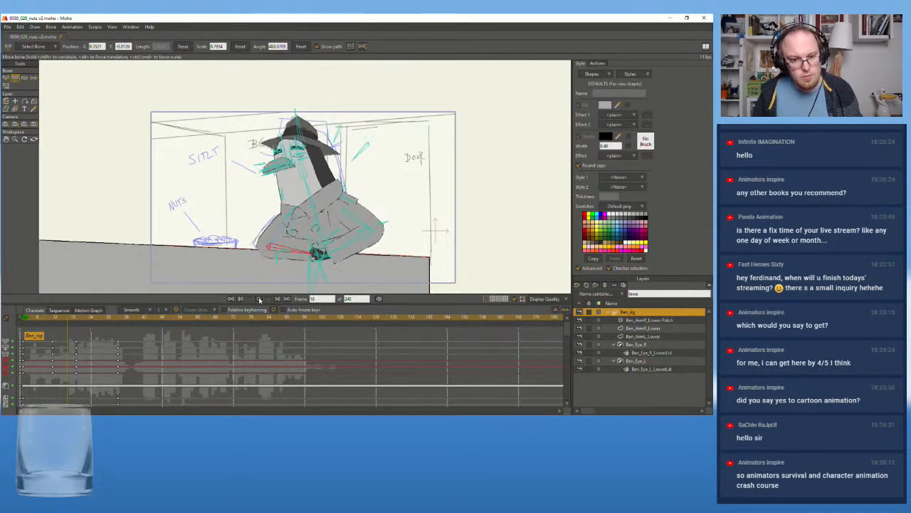
click(259, 299)
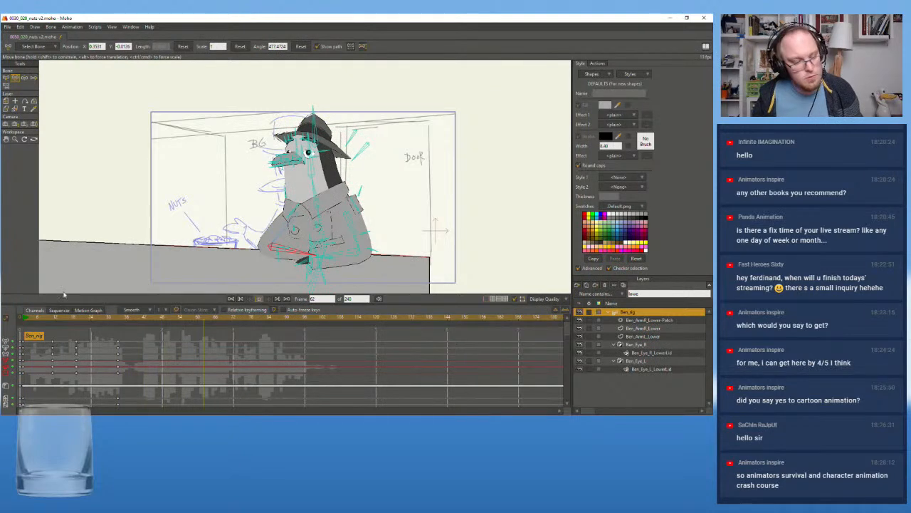
click(26, 322)
click(258, 299)
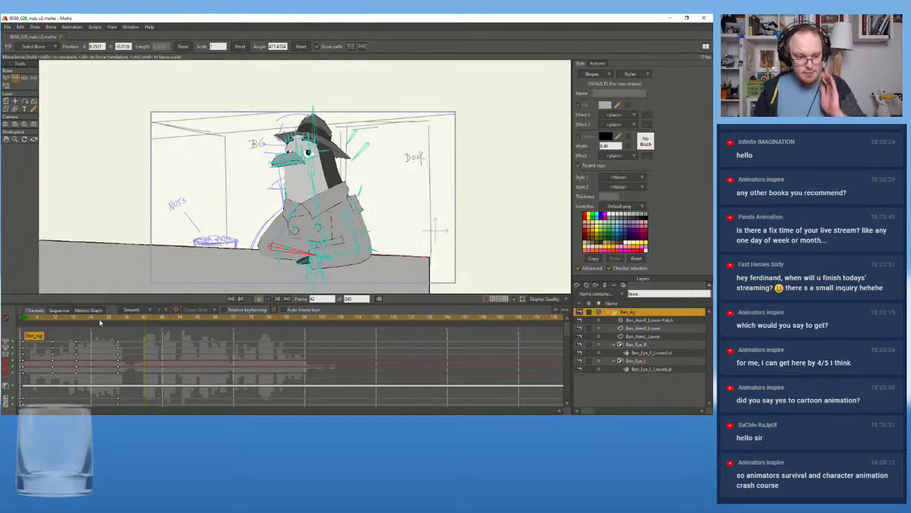
click(76, 323)
drag(78, 323, 20, 335)
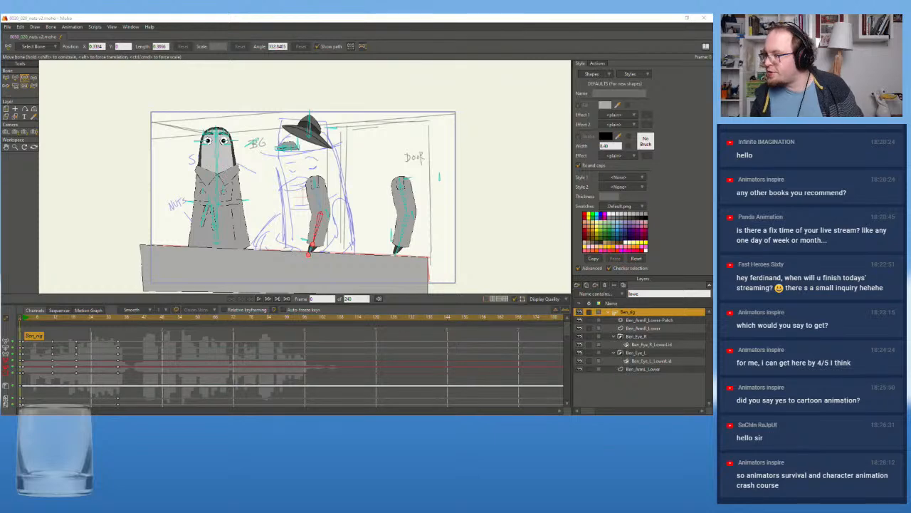
scroll(244, 200, up, 2)
drag(245, 200, 221, 183)
click(33, 318)
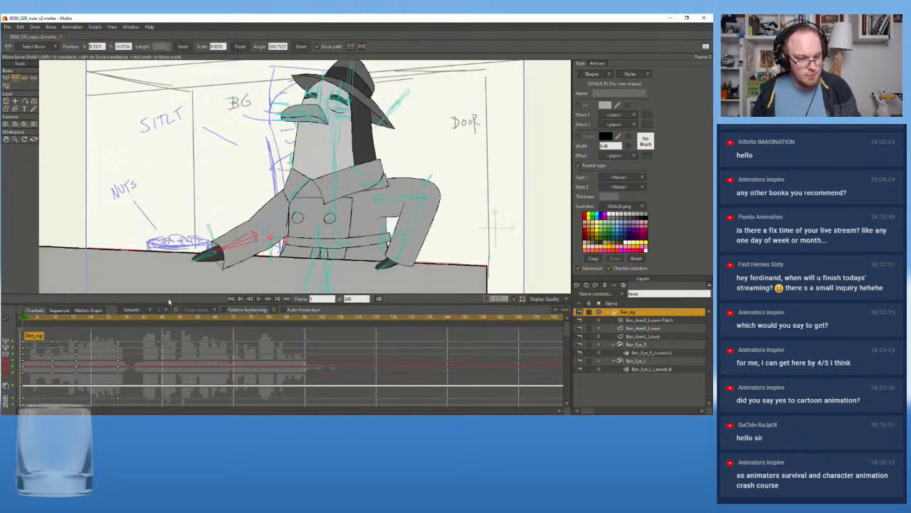
click(259, 299)
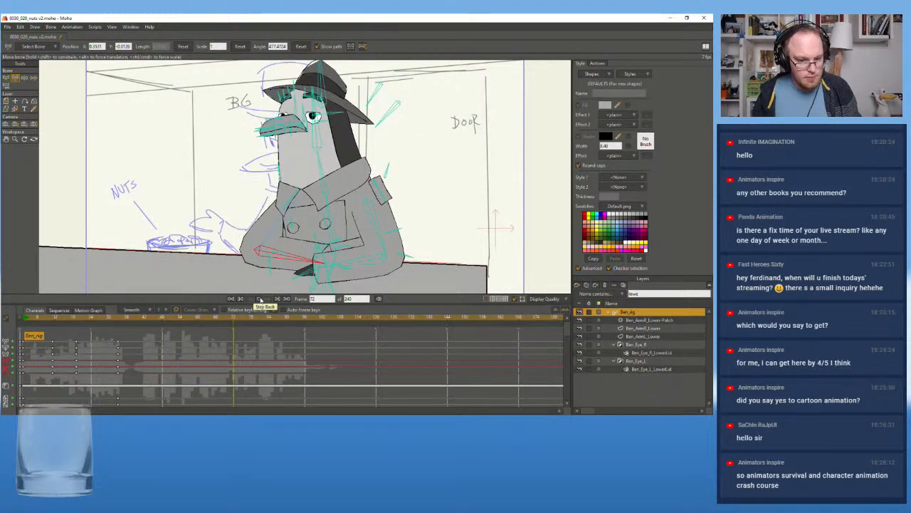
Raise the nuts-side forearm slightly at frame 11, rotate it down to about 412 degrees at frame 1, and replay the animation
click(53, 322)
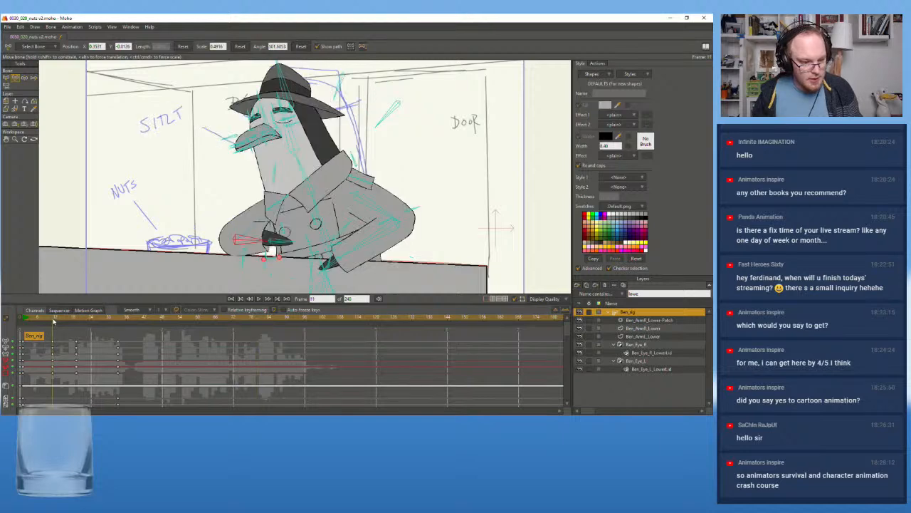
drag(252, 242, 257, 239)
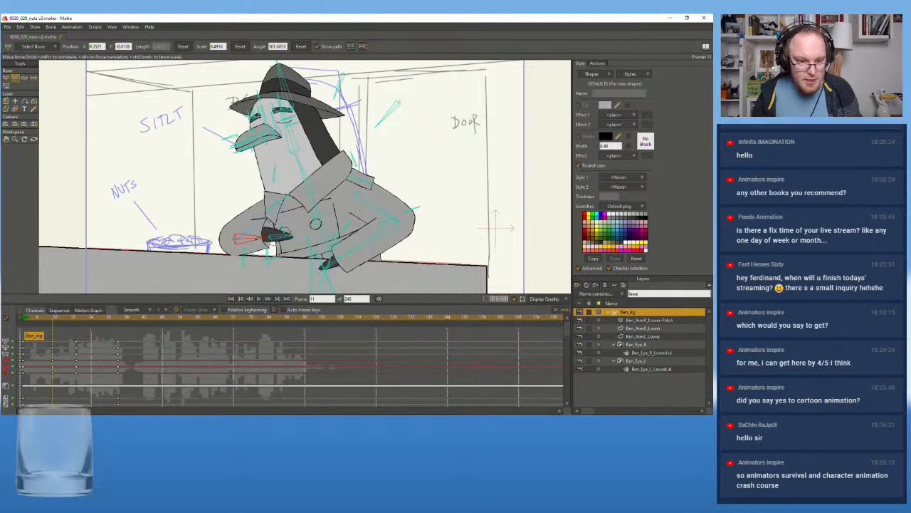
drag(47, 322, 23, 325)
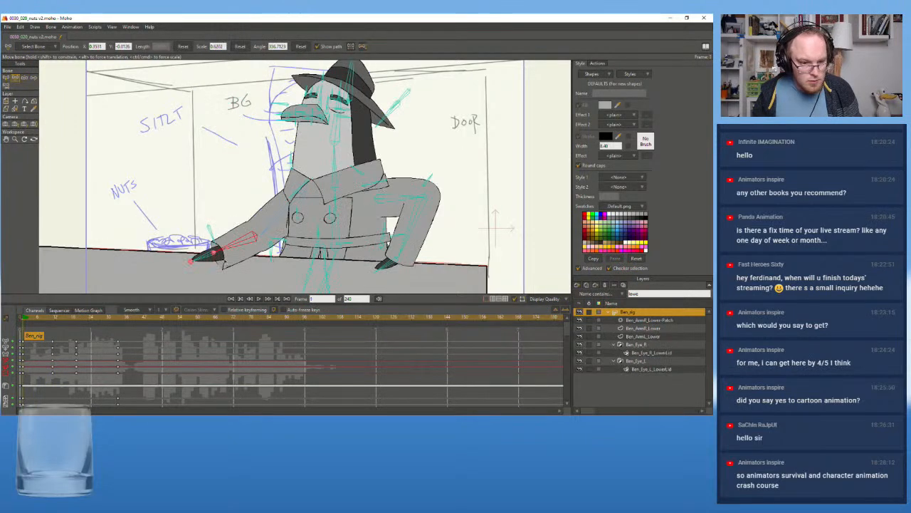
drag(242, 246, 264, 258)
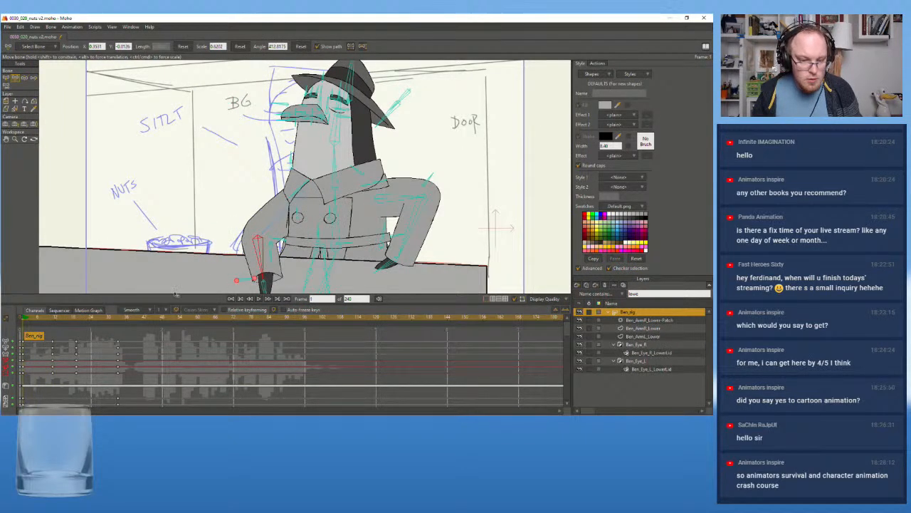
click(260, 299)
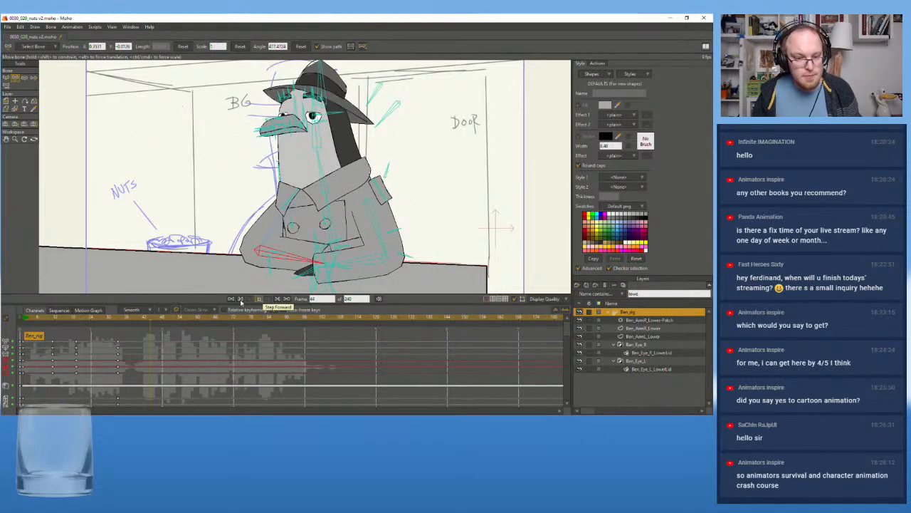
drag(59, 319, 24, 320)
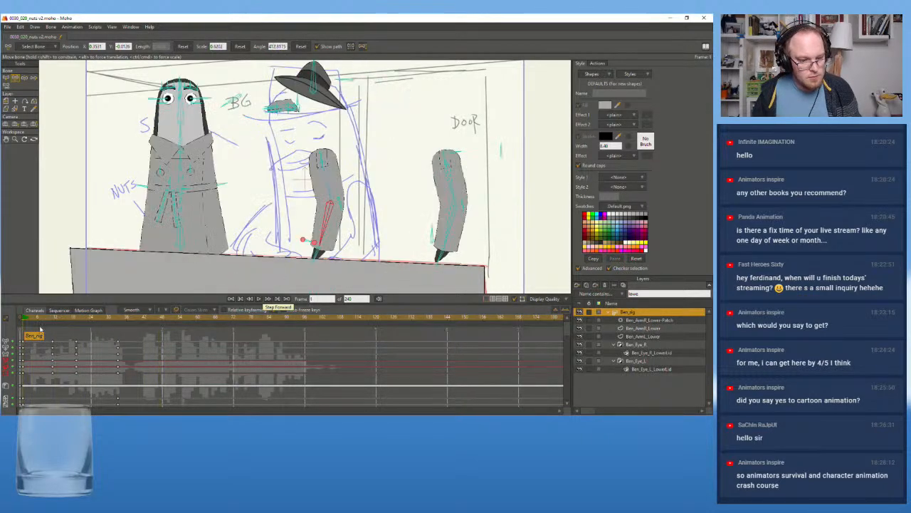
click(259, 299)
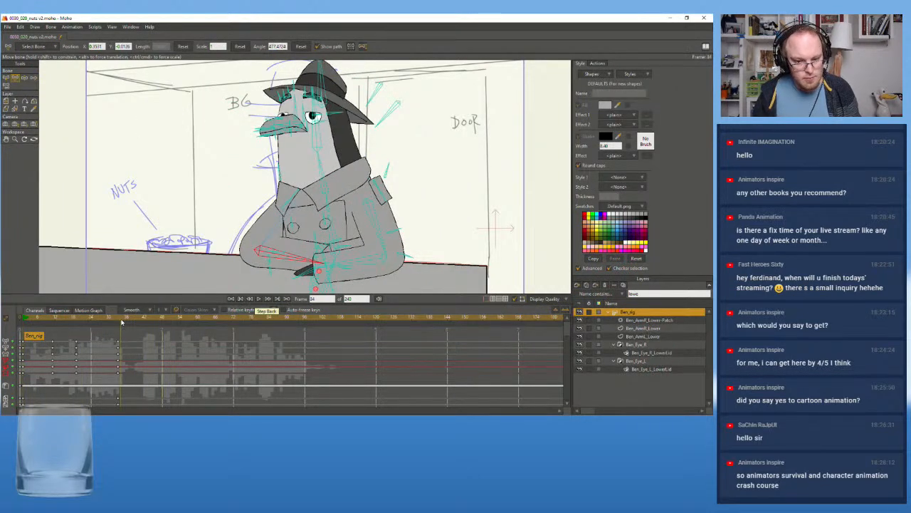
Adjust the door-side forearm bone of Ben_rig at frame 19, and replay the movement from frame 1
drag(120, 324, 77, 324)
drag(381, 210, 313, 276)
drag(80, 325, 3, 328)
click(259, 299)
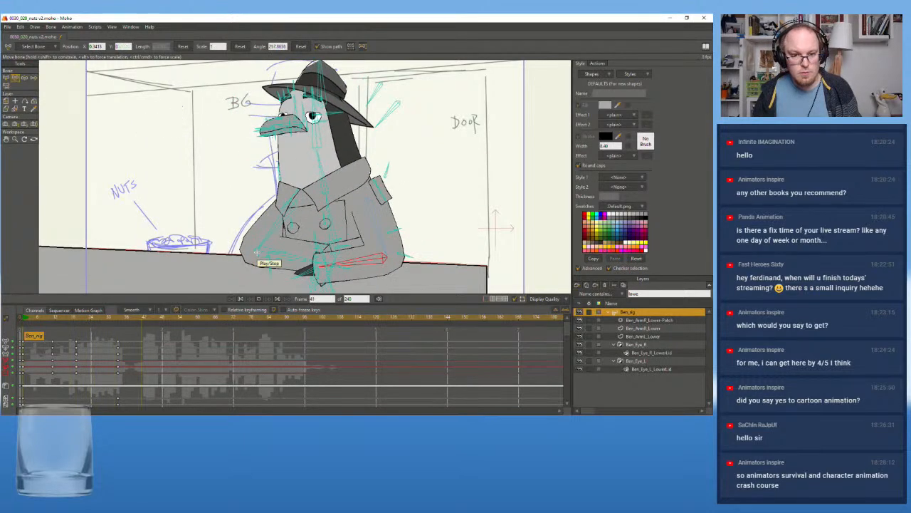
drag(41, 317, 25, 321)
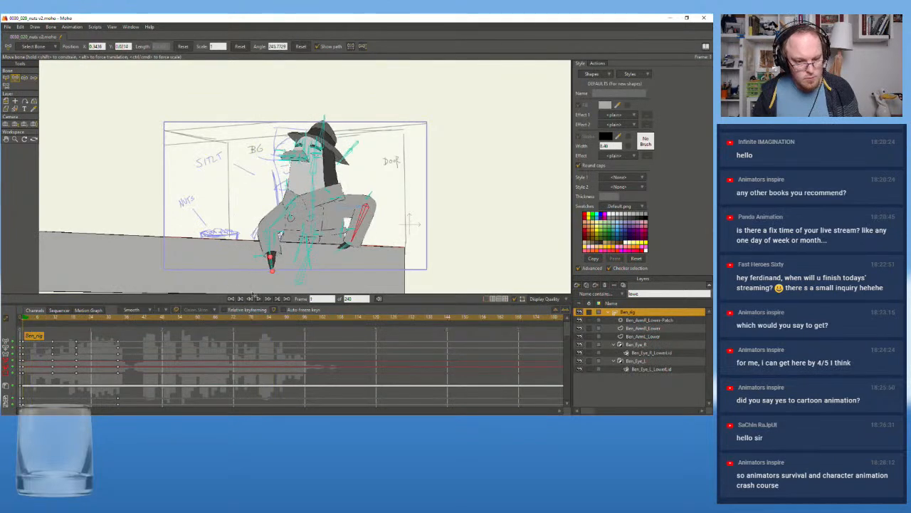
click(260, 300)
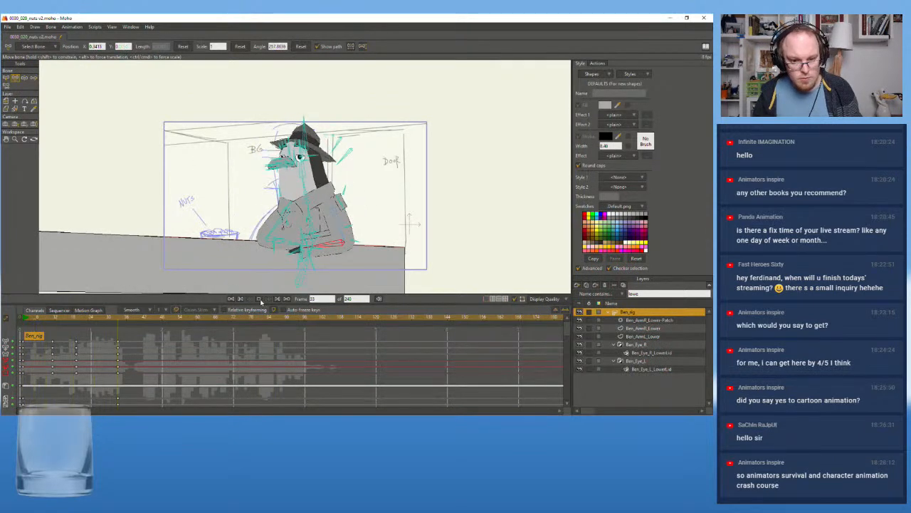
key(space)
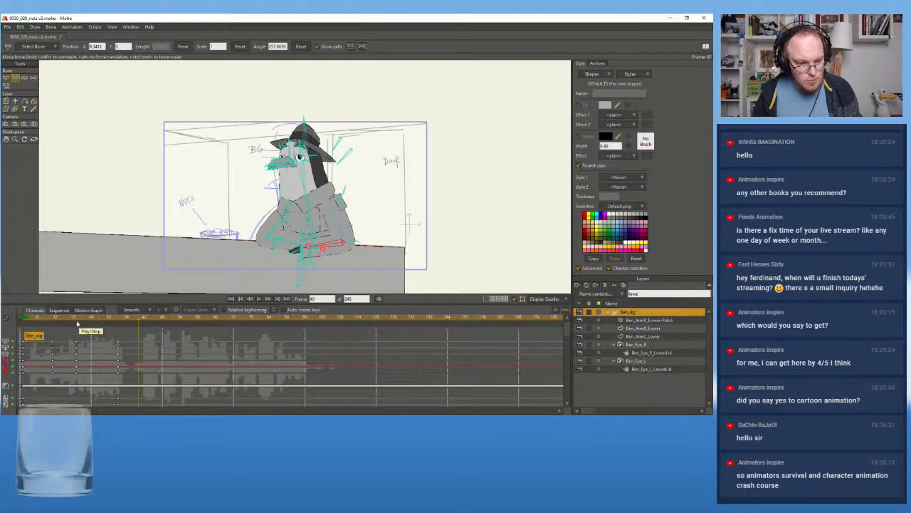
Rotate the door-side forearm bone of Ben_rig down to about 247 degrees at frame 11, and scrub the surrounding frames
click(76, 319)
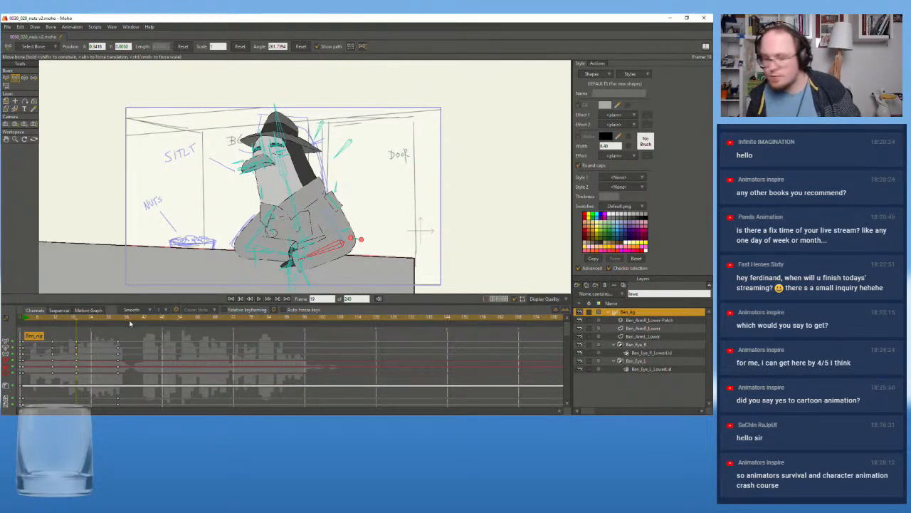
scroll(209, 267, up, 1)
drag(74, 319, 53, 319)
key(Right)
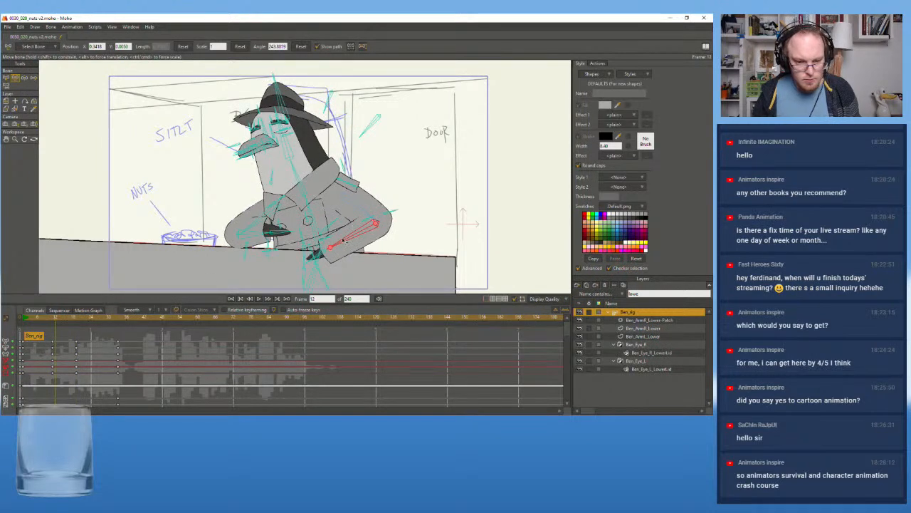
drag(51, 320, 56, 321)
key(Left)
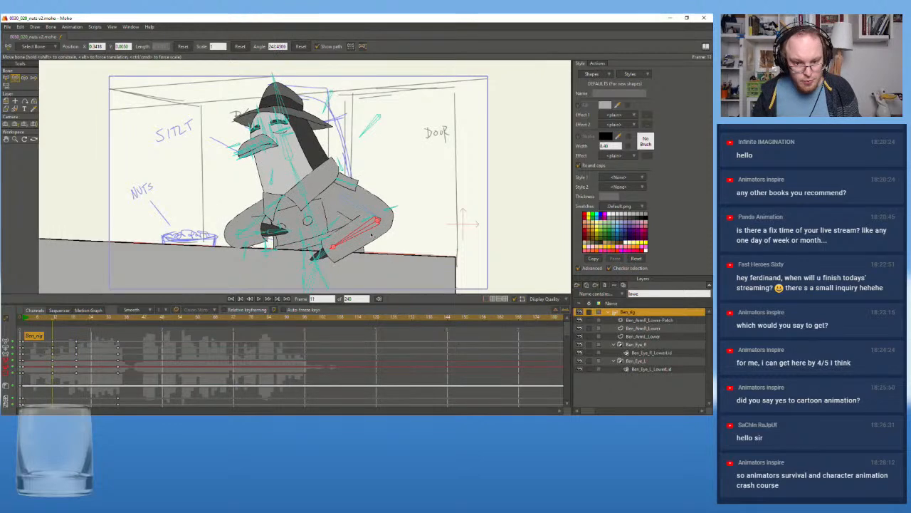
drag(361, 244, 364, 247)
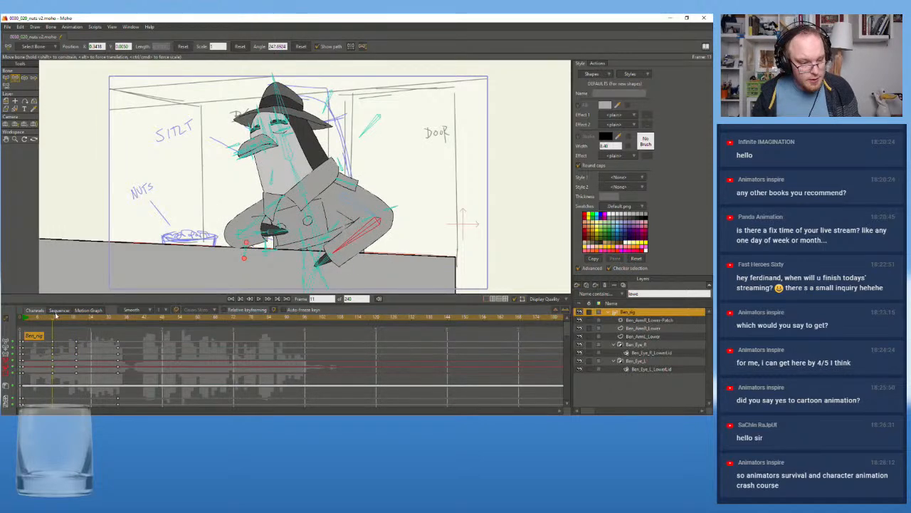
mouse_move(59, 321)
mouse_down()
mouse_move(108, 324)
mouse_move(72, 329)
mouse_up()
mouse_move(79, 330)
mouse_down()
mouse_move(129, 335)
mouse_move(68, 332)
mouse_up()
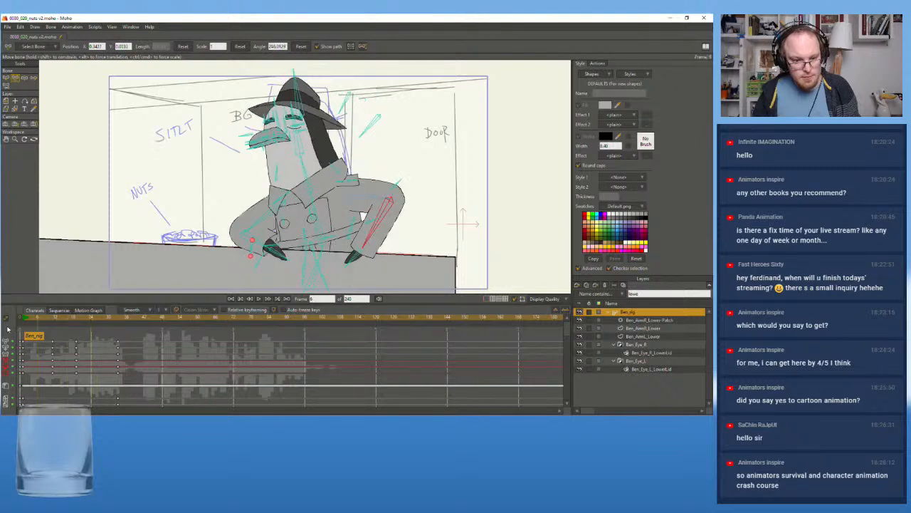
Replay the opening frames twice to examine how the door-side forearm moves into the folded pose
click(231, 299)
click(260, 300)
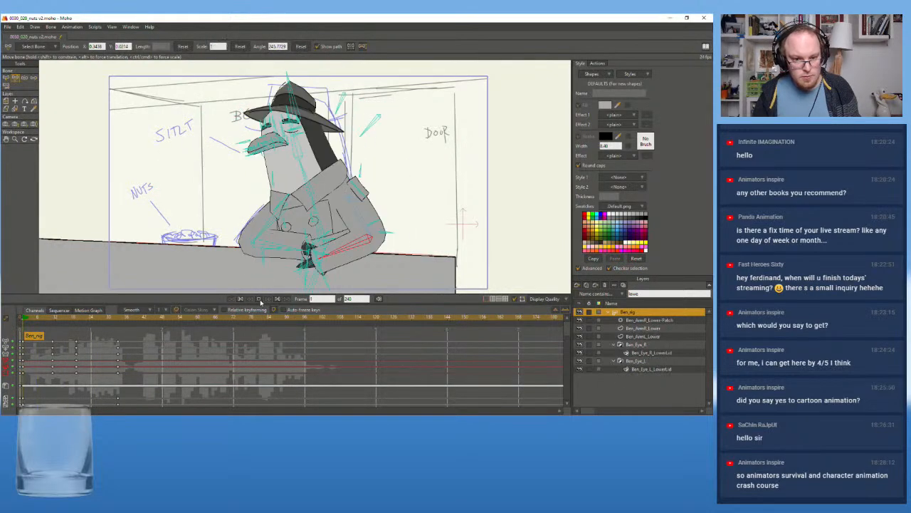
key(space)
drag(30, 318, 24, 323)
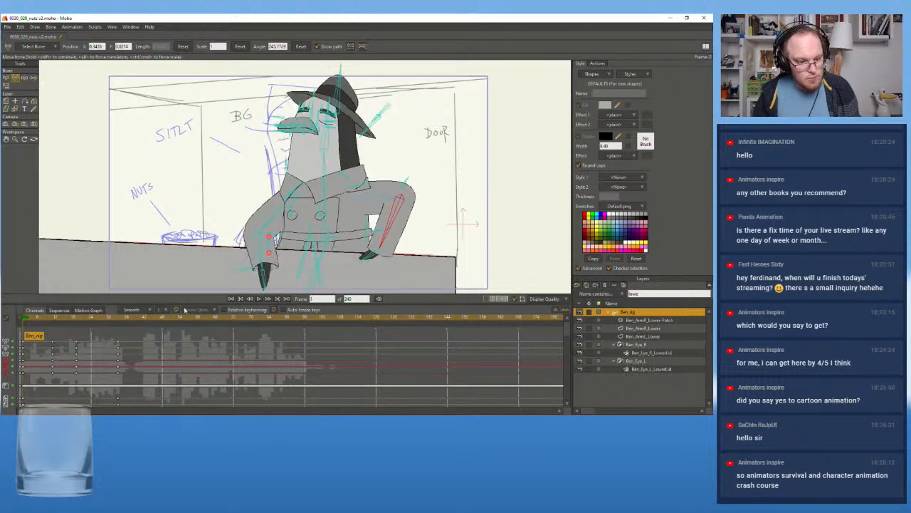
click(261, 299)
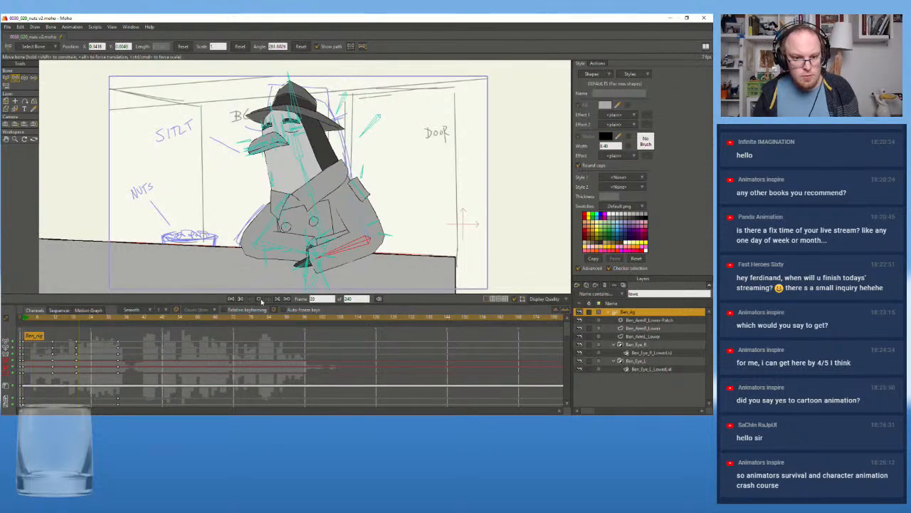
key(space)
mouse_move(33, 321)
mouse_down()
mouse_move(25, 324)
mouse_move(49, 322)
mouse_move(25, 328)
mouse_up()
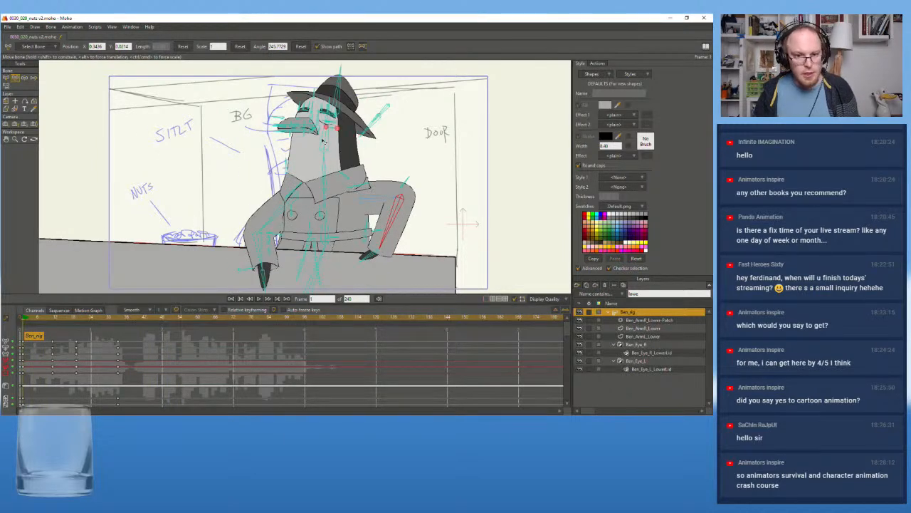
Rotate the head bone upright to about -12 degrees at frame 12, and move its new key to frame 11
drag(328, 138, 300, 173)
click(327, 164)
click(56, 319)
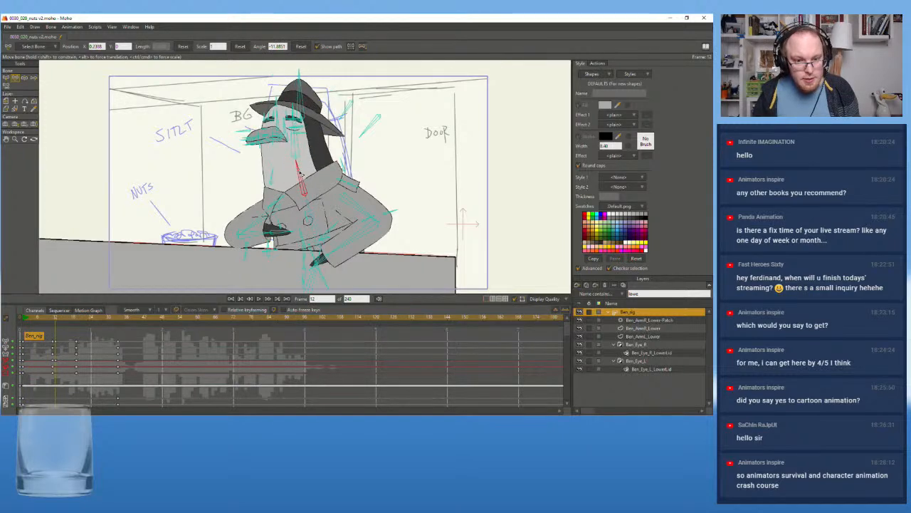
drag(55, 344, 52, 344)
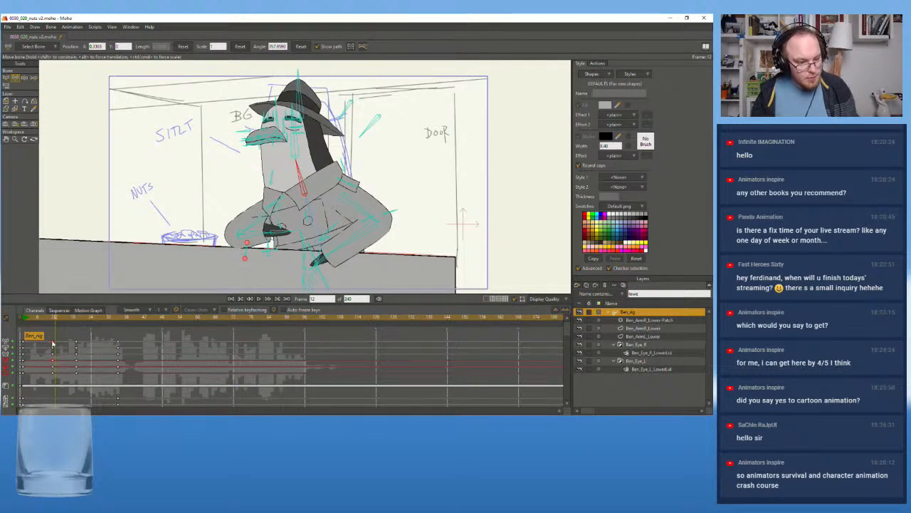
Tilt the head bone forward and down toward the chest at frame 19, replay the opening, and fine-tune the tilt
click(76, 319)
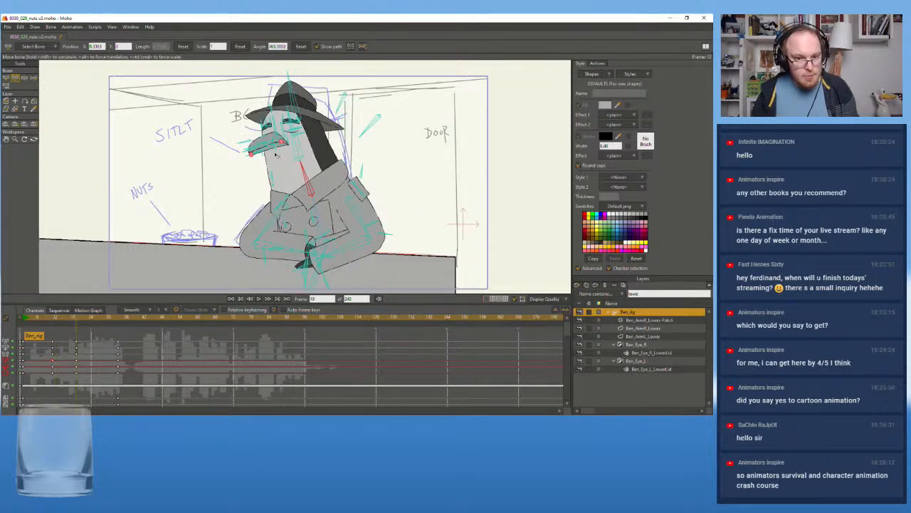
drag(299, 155, 293, 149)
click(300, 162)
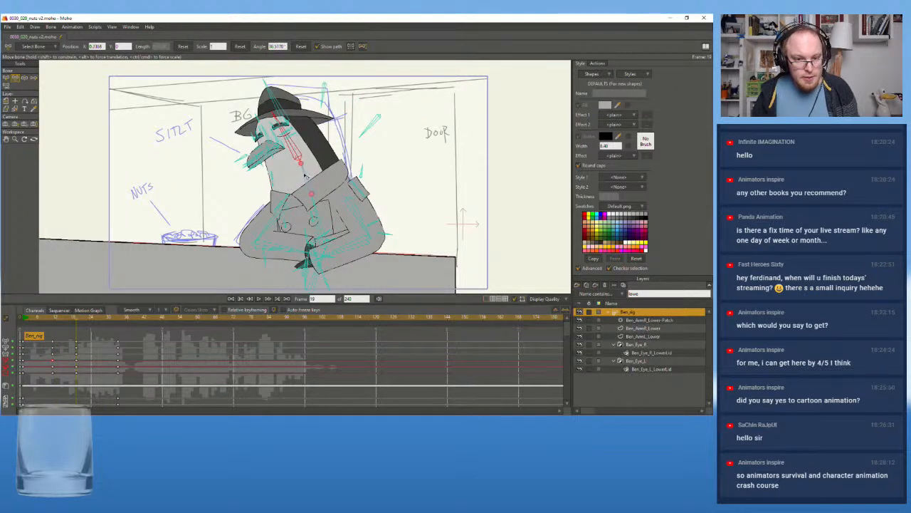
click(25, 318)
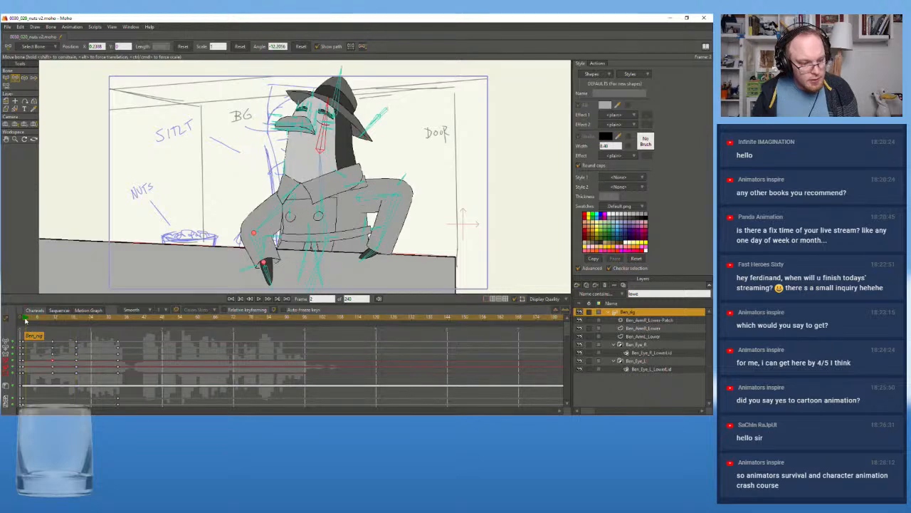
click(259, 298)
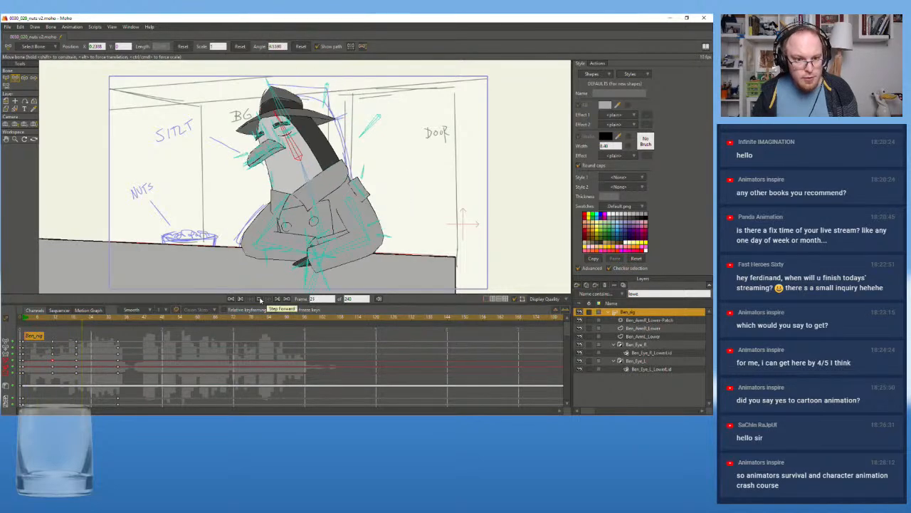
click(78, 318)
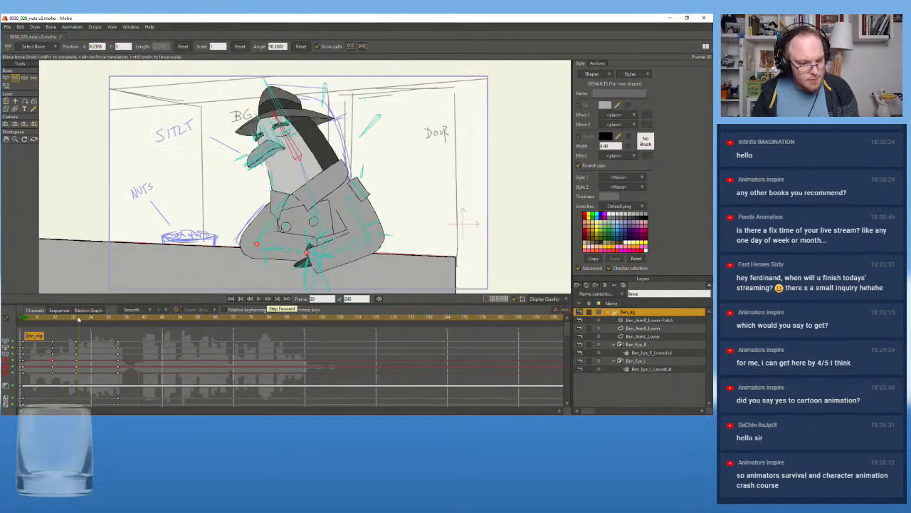
drag(294, 148, 295, 146)
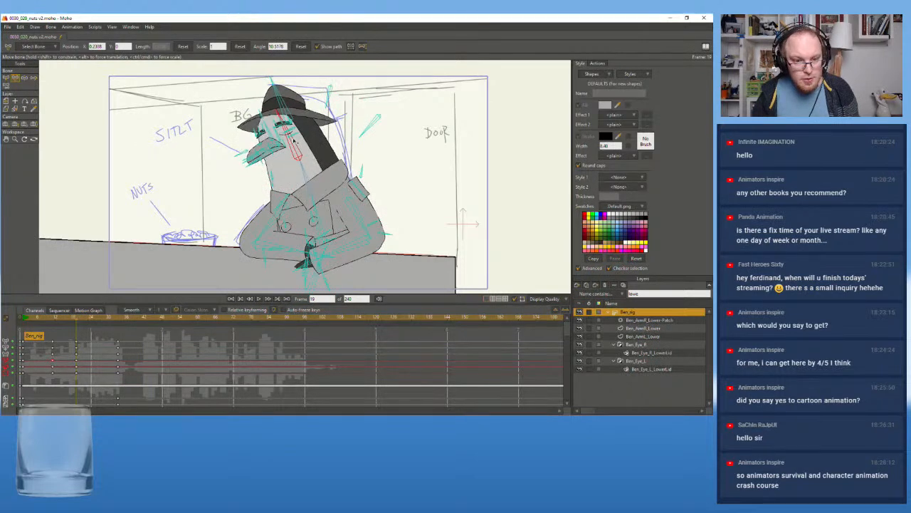
Rotate the head bone to about 3 degrees at frame 28, and replay the movement from the start
drag(80, 318, 103, 320)
drag(307, 143, 305, 144)
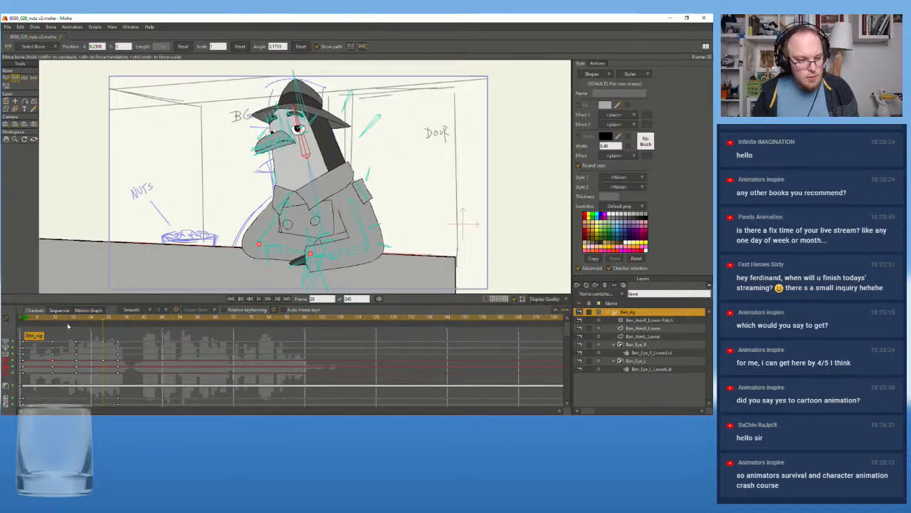
click(30, 334)
click(260, 299)
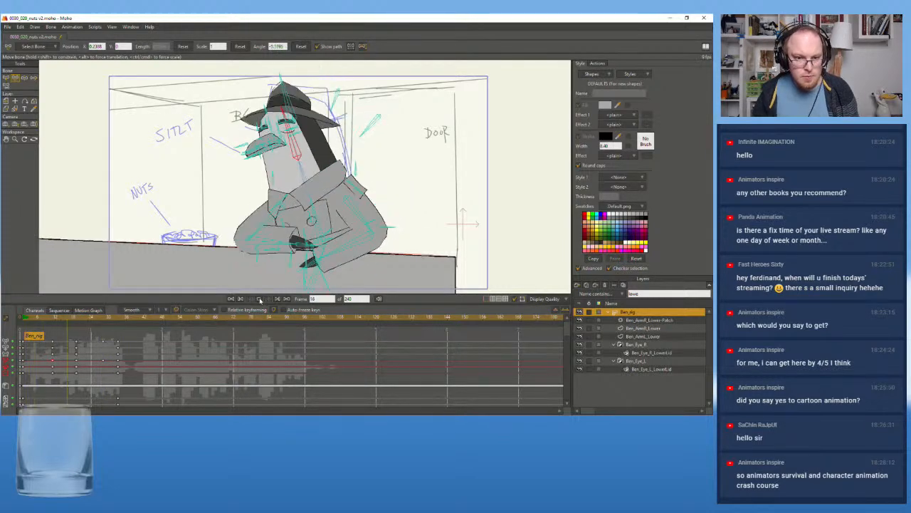
click(260, 298)
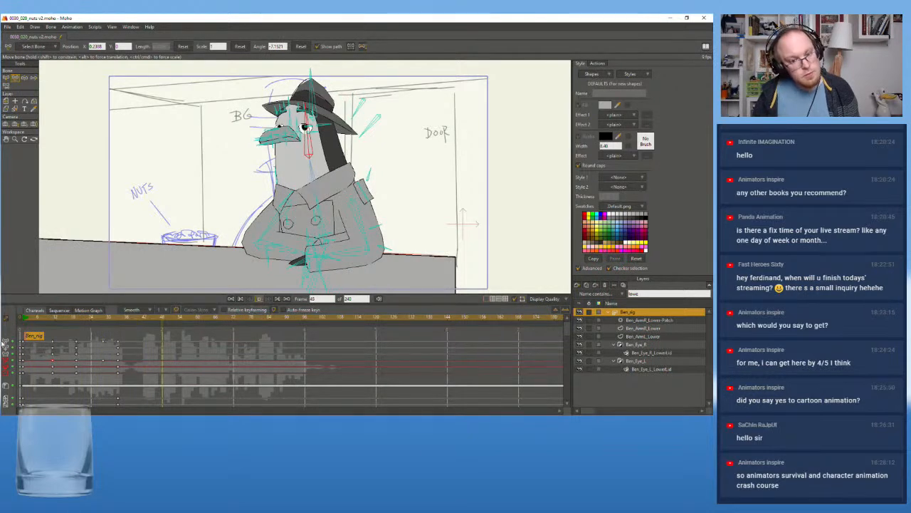
Move the head bone's key from frame 28 to frame 27, and its final key from frame 33 to frame 37
click(106, 320)
click(104, 322)
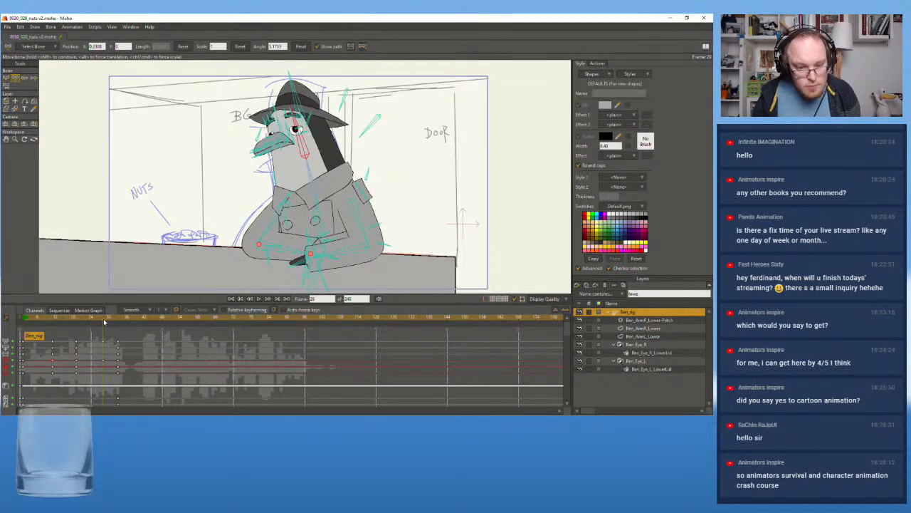
click(101, 322)
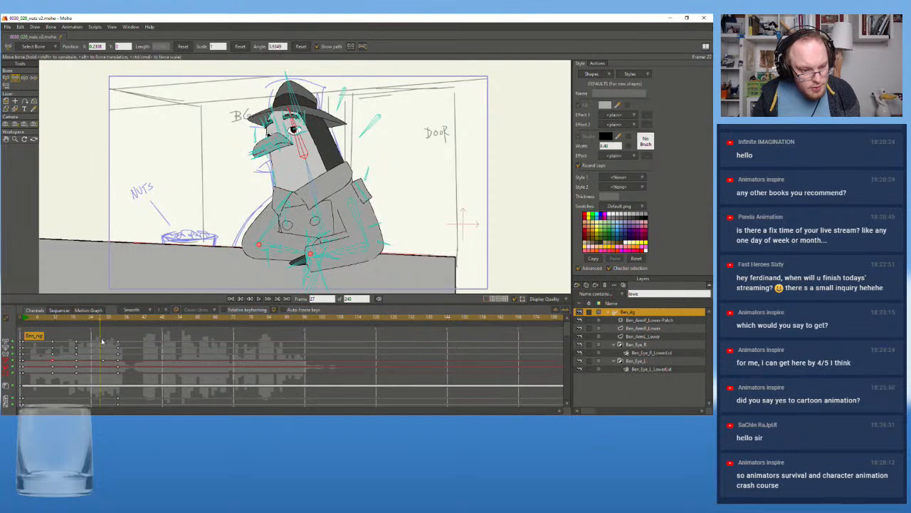
drag(102, 342, 100, 344)
click(121, 319)
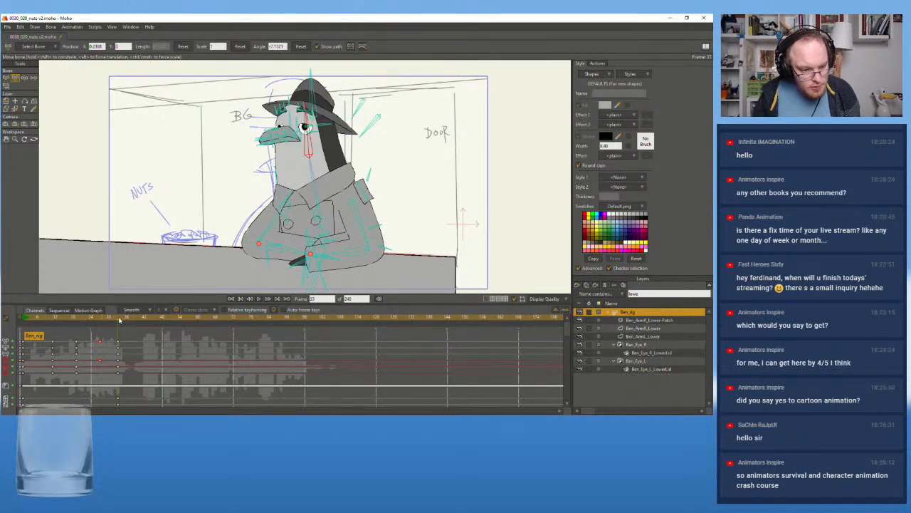
drag(125, 321, 130, 322)
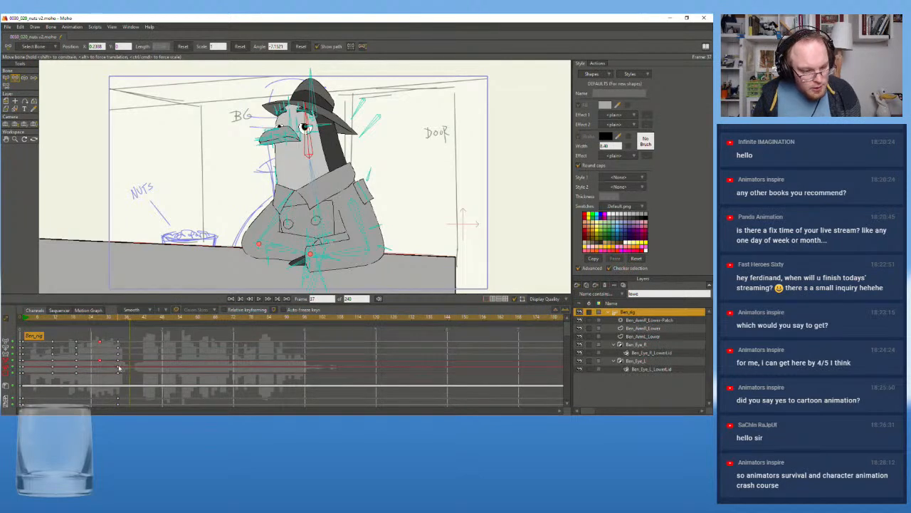
drag(119, 363, 129, 363)
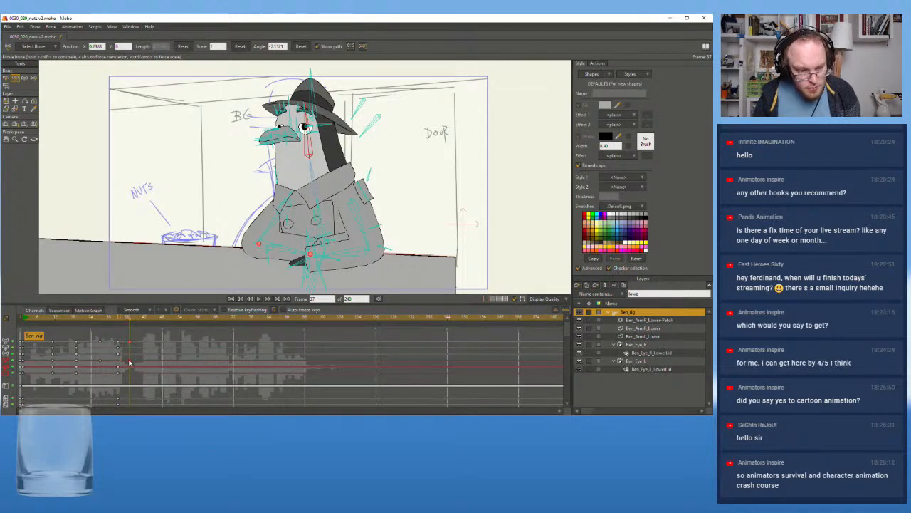
Replay the animation repeatedly from the opening frames to examine the timing of the head's dip and rise
drag(130, 322, 31, 323)
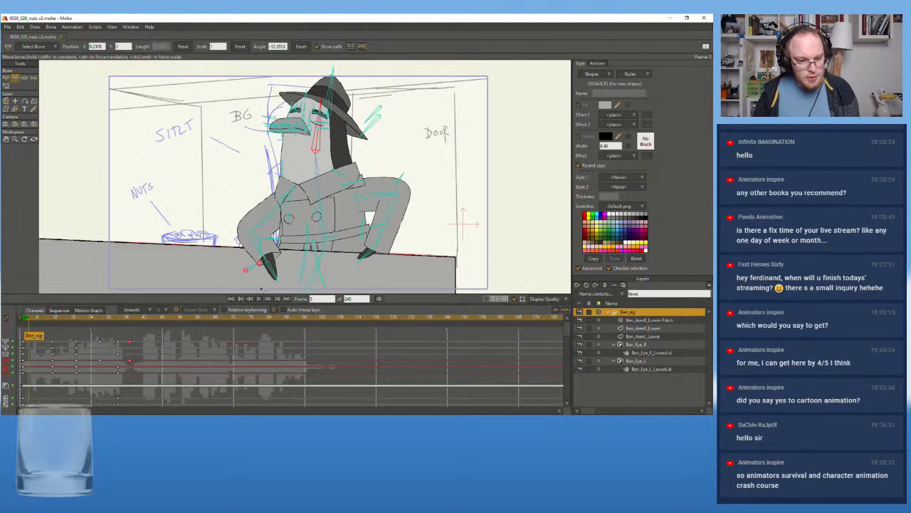
click(259, 299)
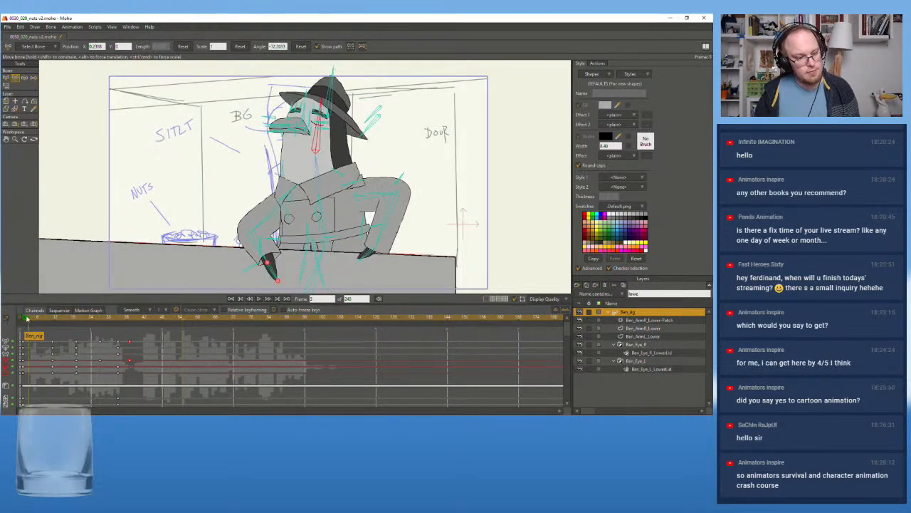
click(258, 299)
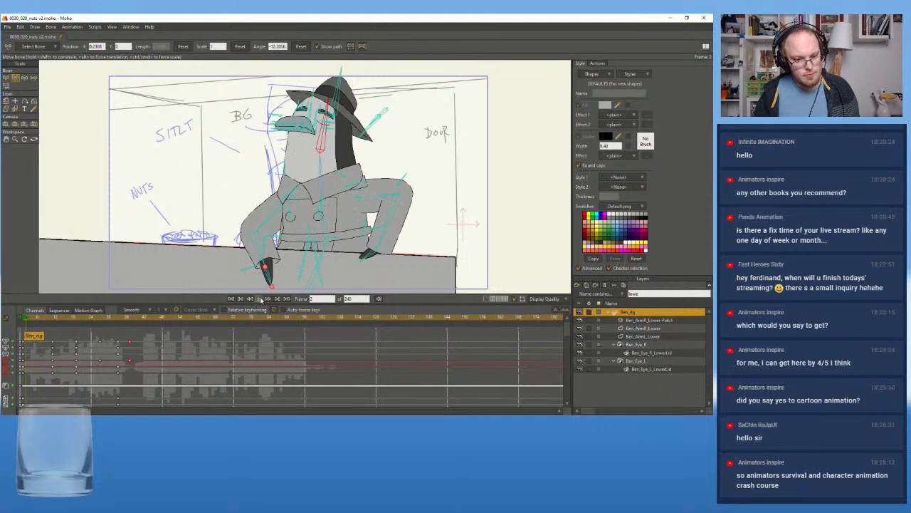
click(260, 299)
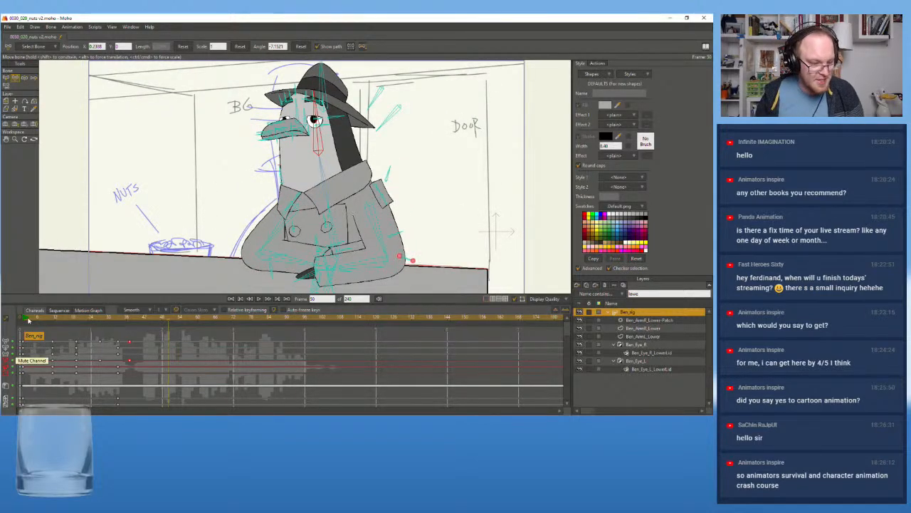
drag(29, 318, 24, 324)
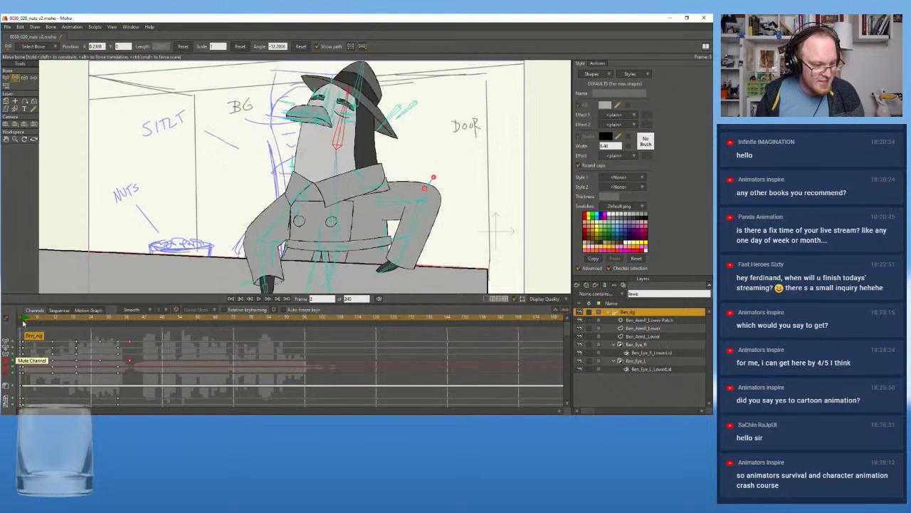
click(259, 300)
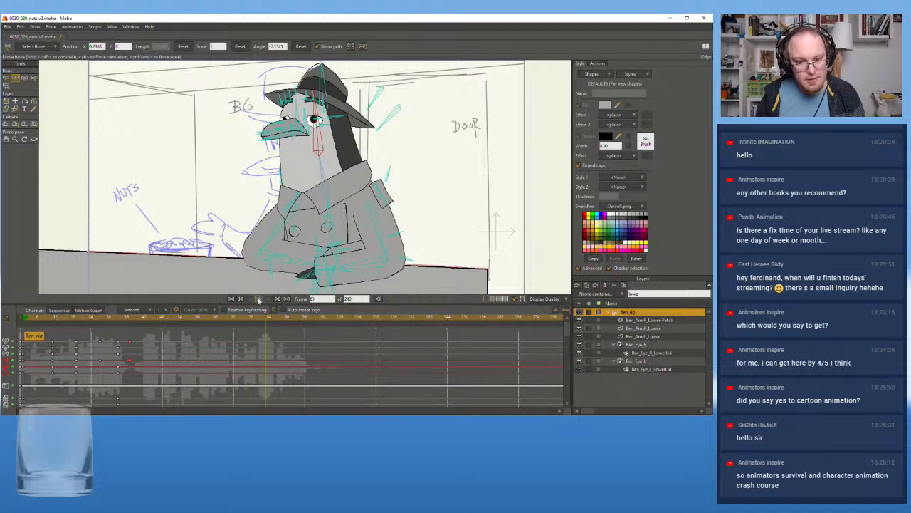
click(266, 299)
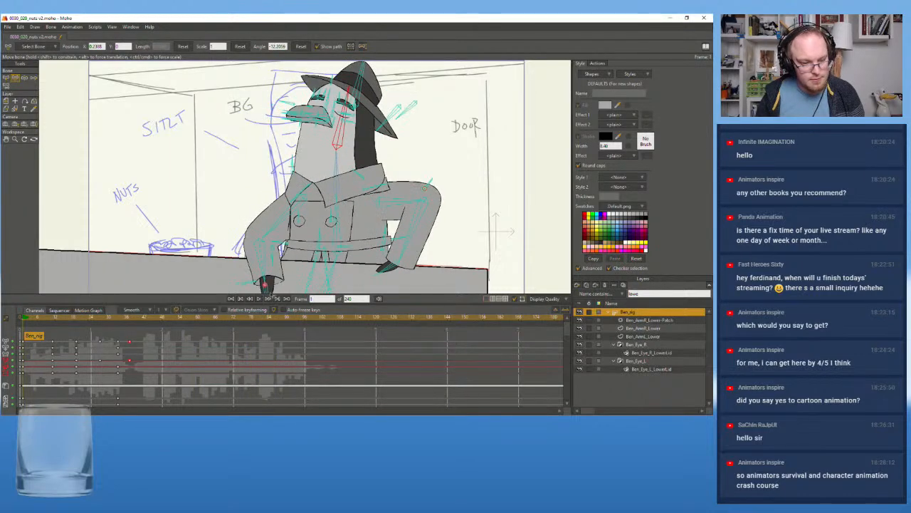
click(259, 299)
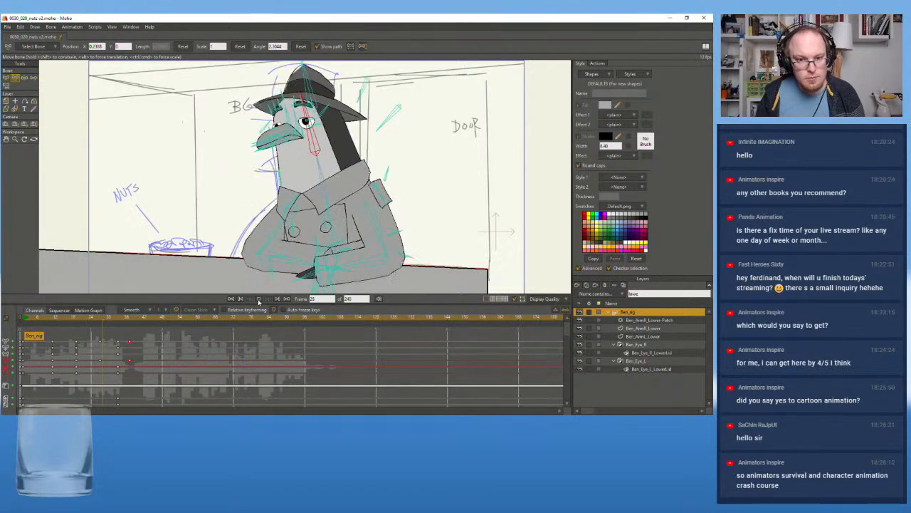
click(24, 322)
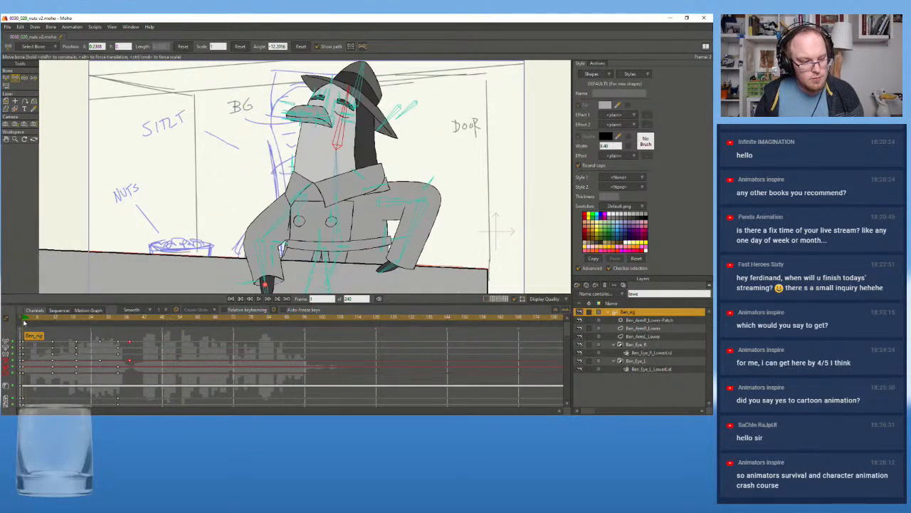
click(260, 299)
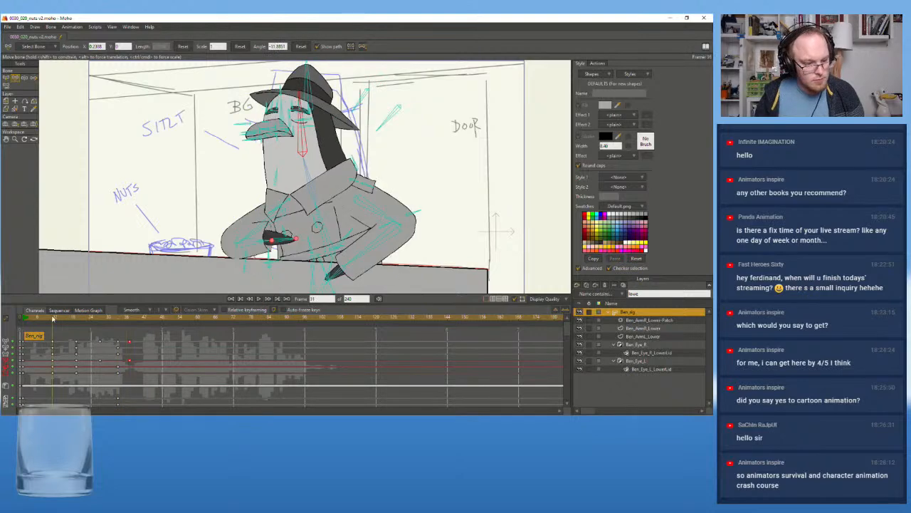
Shift the character's root bone slightly toward the nuts bowl at frame 1, and replay the opening
click(23, 323)
scroll(238, 226, down, 1)
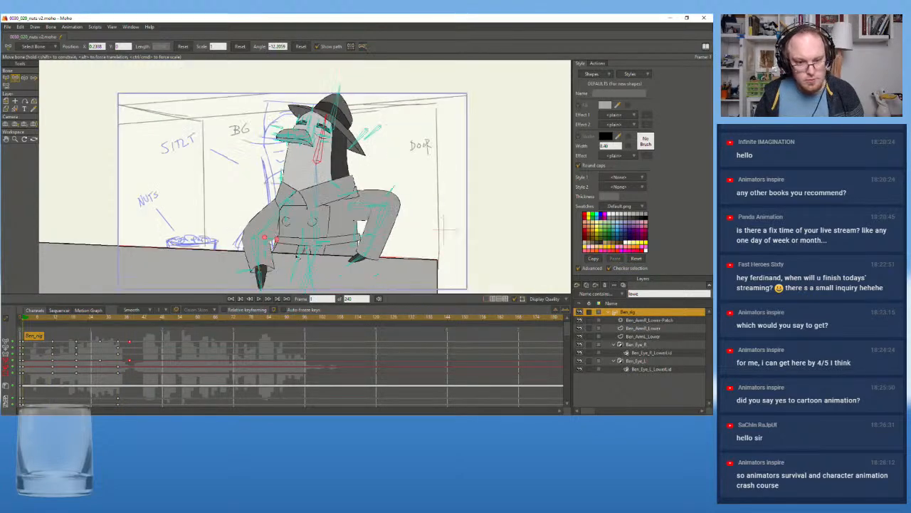
scroll(328, 245, down, 1)
drag(329, 244, 355, 182)
drag(328, 231, 171, 225)
scroll(247, 221, up, 1)
drag(239, 226, 212, 274)
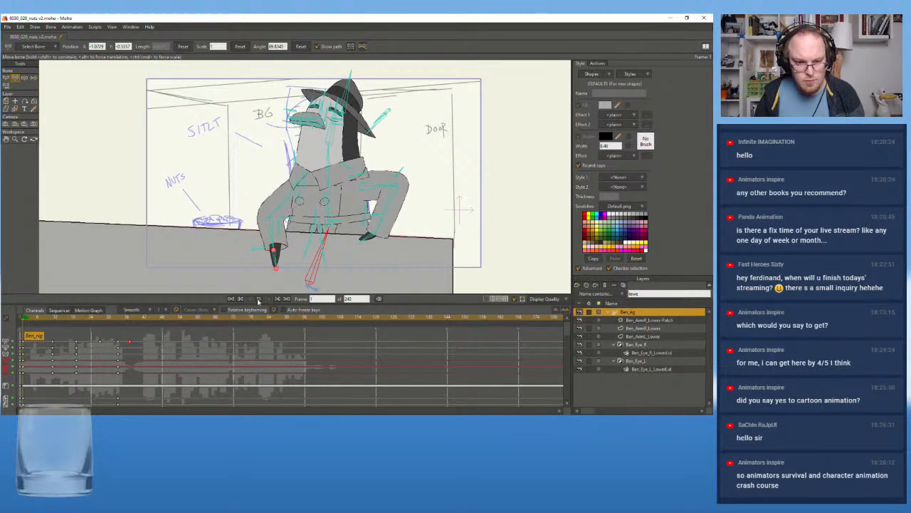
click(258, 299)
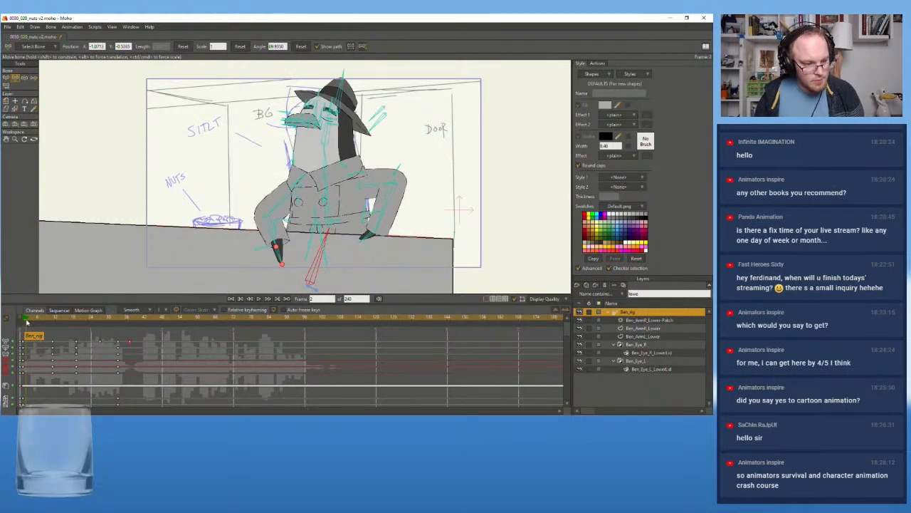
Lower the root bone at frame 1 and shift it farther toward the nuts bowl, so the body starts lower behind the counter
drag(27, 320, 24, 322)
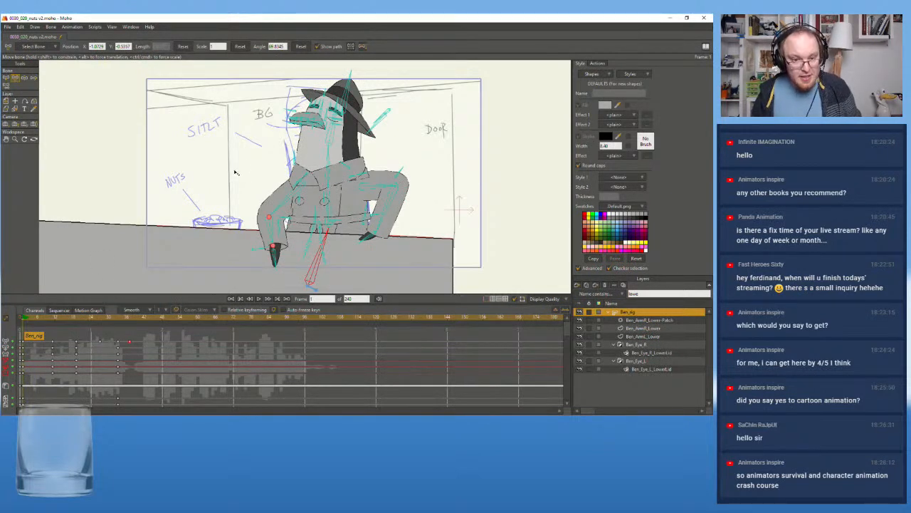
scroll(235, 164, down, 1)
drag(238, 160, 247, 138)
drag(303, 238, 294, 248)
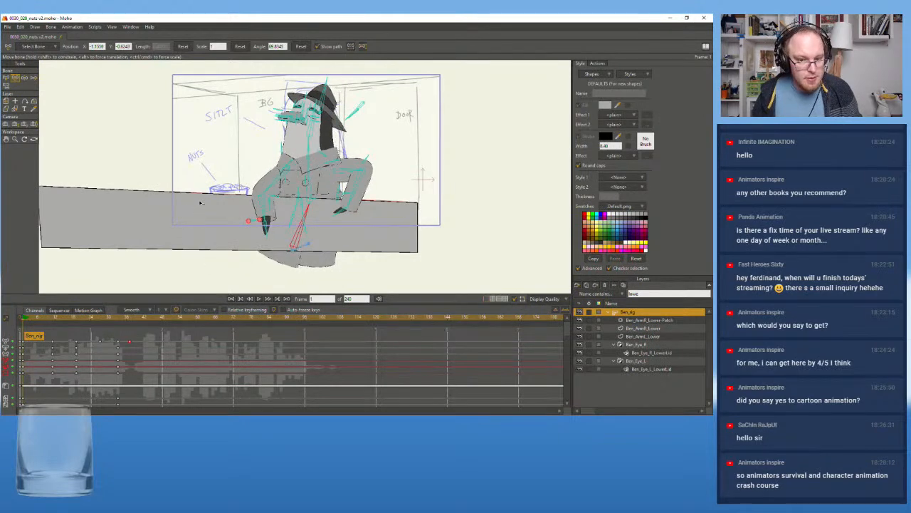
scroll(196, 208, down, 1)
drag(203, 188, 204, 225)
mouse_move(151, 251)
mouse_down()
mouse_move(167, 209)
mouse_move(164, 258)
mouse_move(149, 266)
mouse_up()
scroll(166, 214, up, 2)
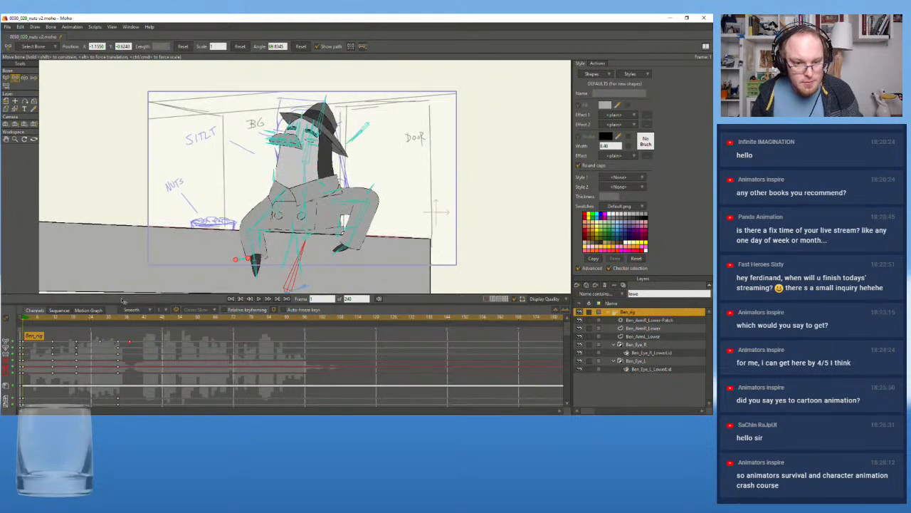
Replay the animation repeatedly from frame 1 to examine how the body moves out of its lowered starting pose
click(259, 300)
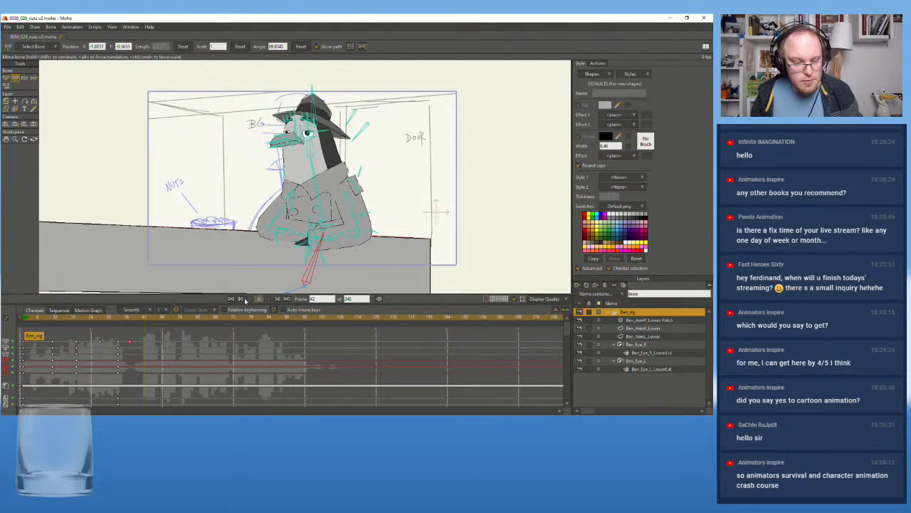
click(258, 300)
click(26, 322)
click(23, 323)
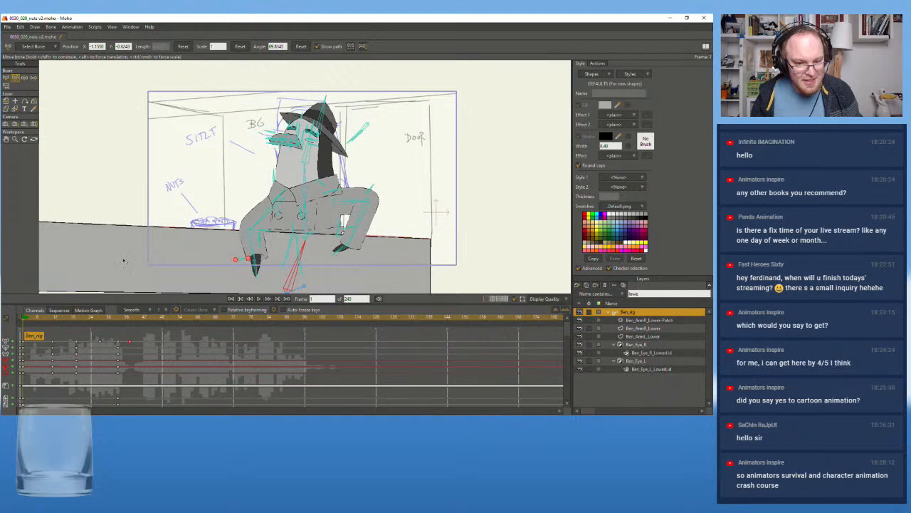
scroll(168, 224, up, 2)
drag(180, 200, 153, 207)
click(258, 299)
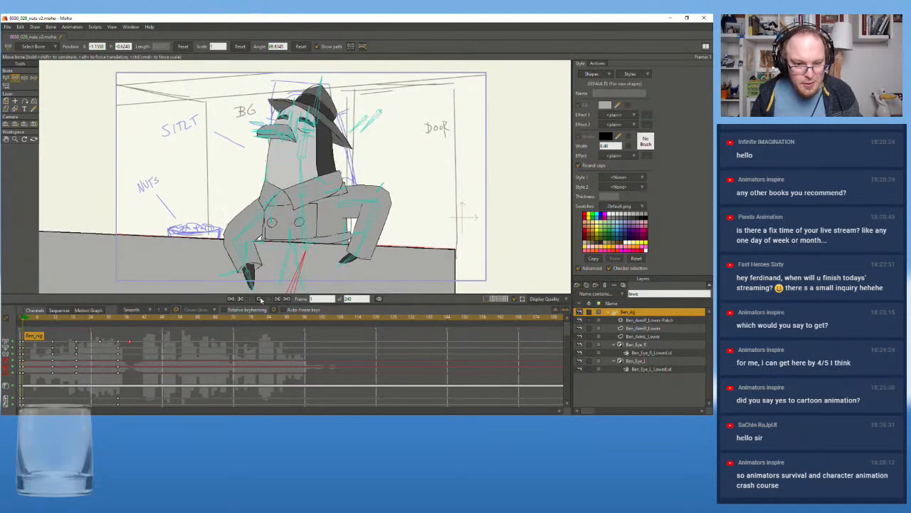
click(258, 299)
click(30, 322)
click(24, 323)
click(258, 299)
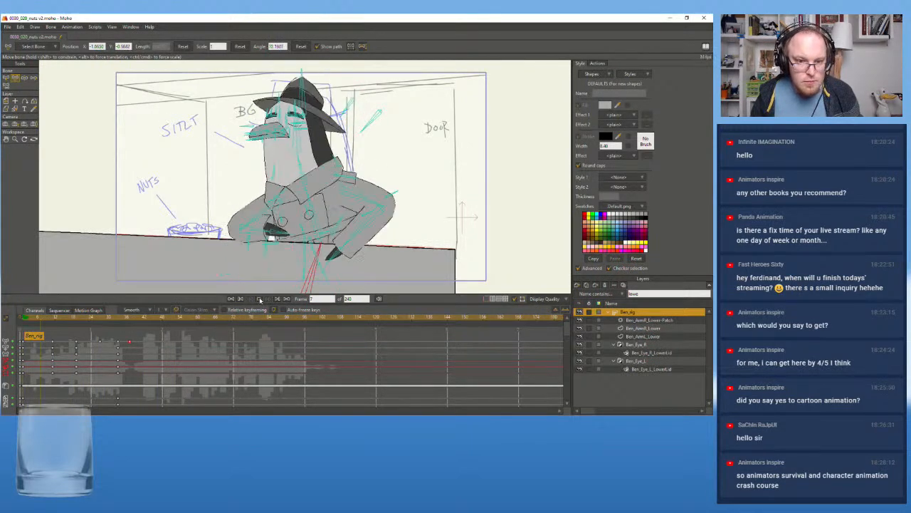
Swing the forearm nearest the nuts bowl up at frame 1 so the hand lies across the coat, and replay the opening
click(26, 322)
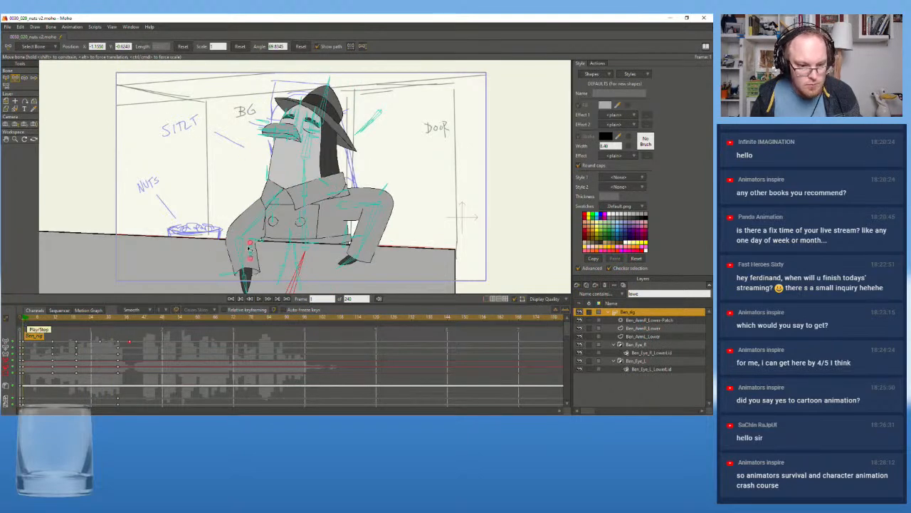
drag(240, 254, 266, 232)
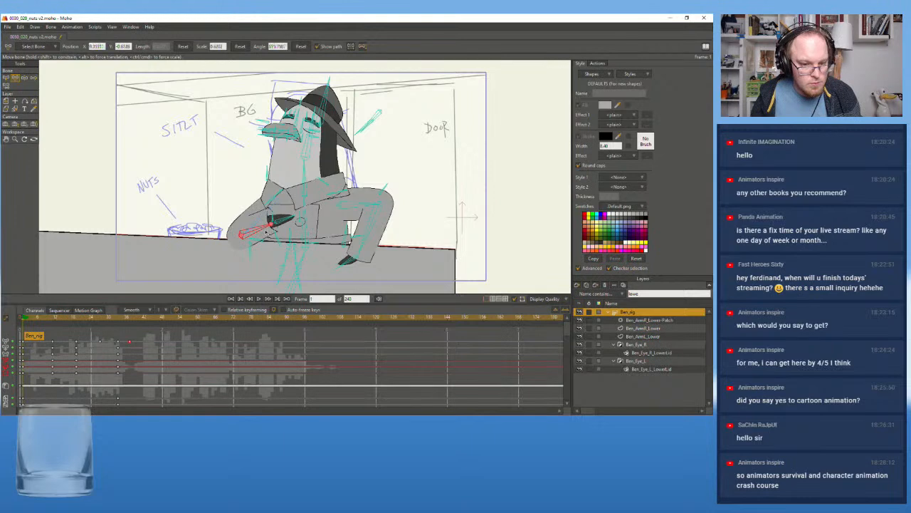
click(264, 300)
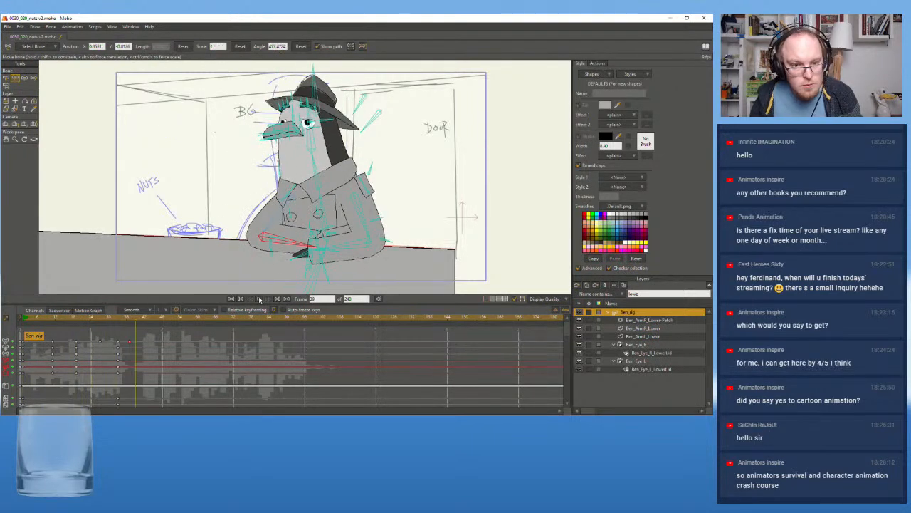
click(25, 322)
drag(24, 322, 23, 321)
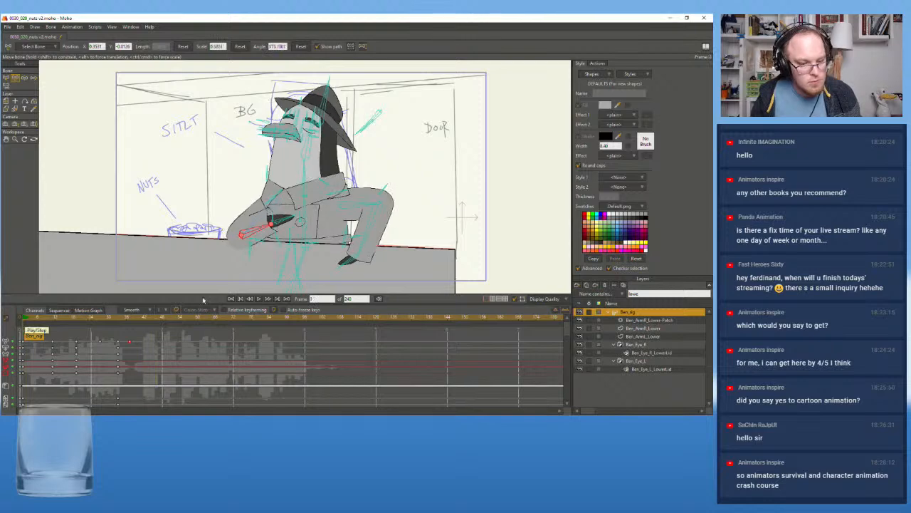
click(259, 299)
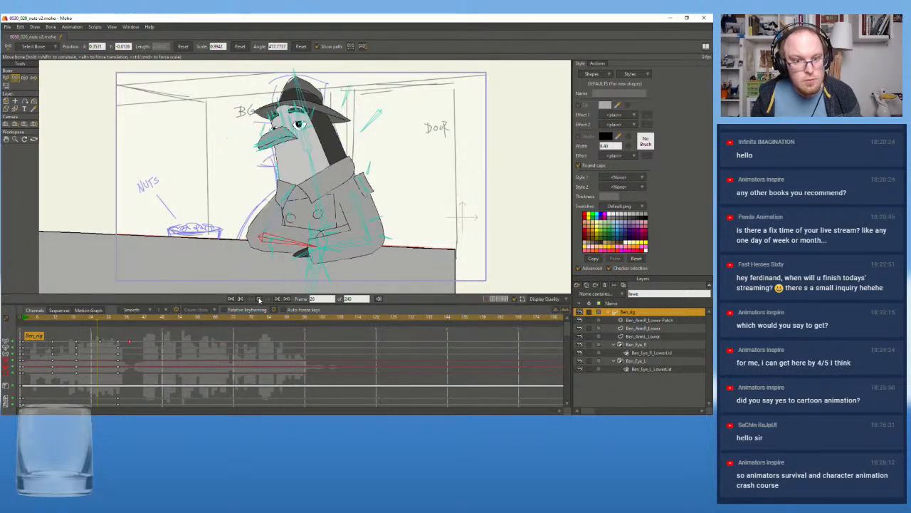
click(259, 299)
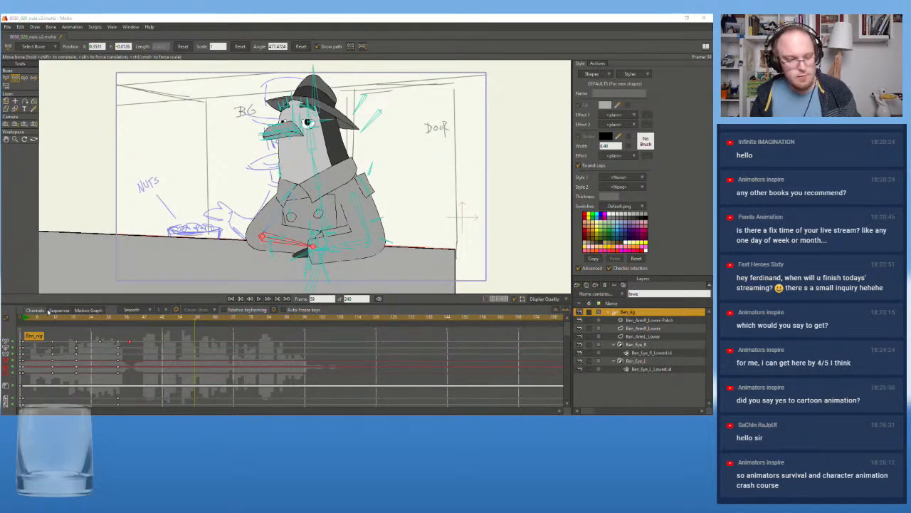
click(21, 321)
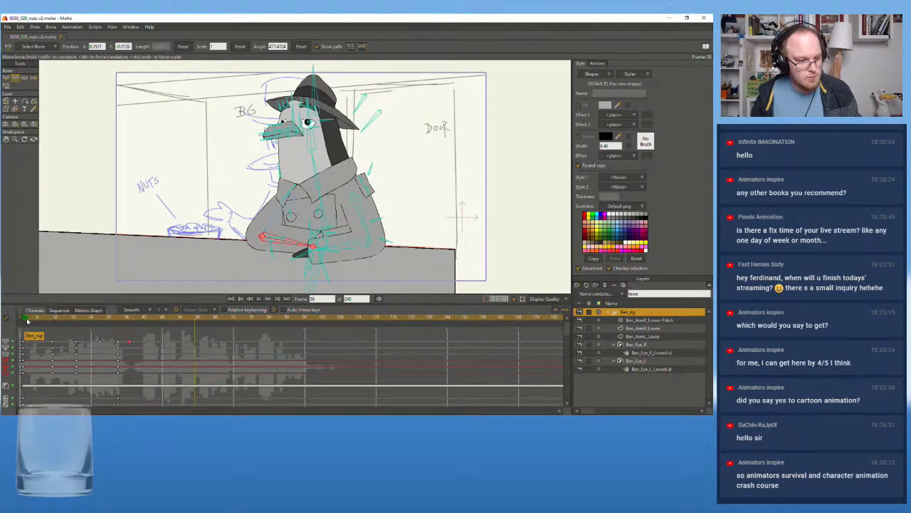
click(259, 299)
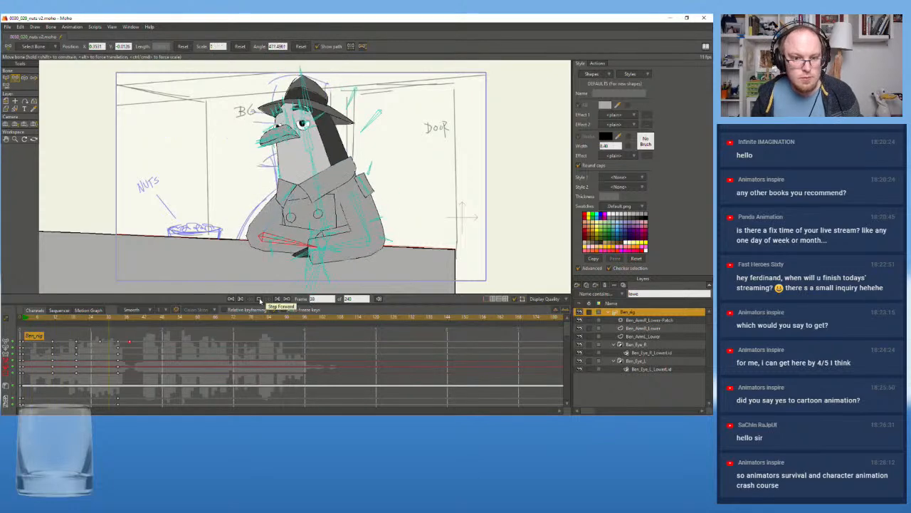
click(259, 299)
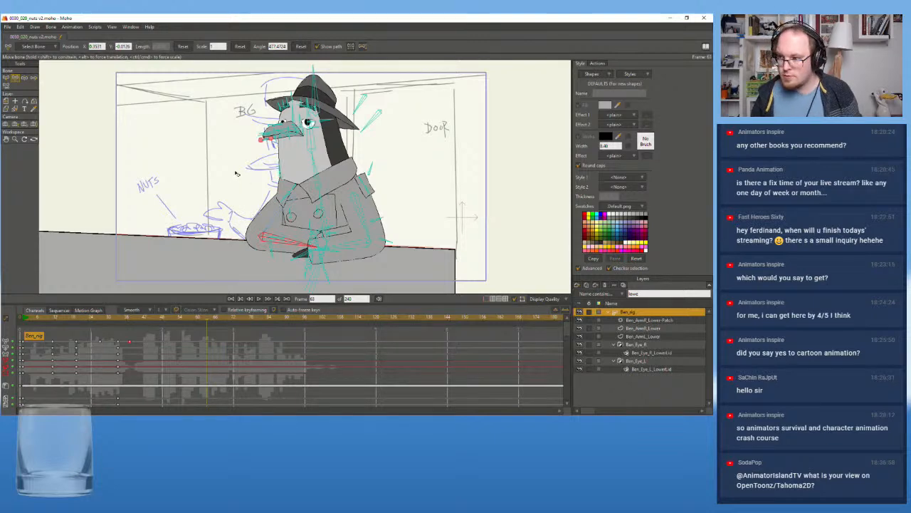
scroll(237, 173, up, 1)
scroll(226, 175, down, 2)
scroll(226, 176, up, 1)
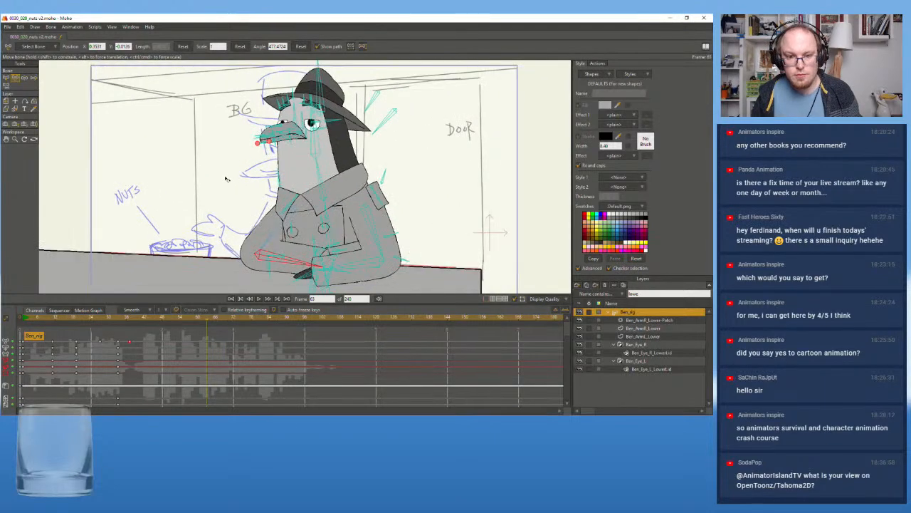
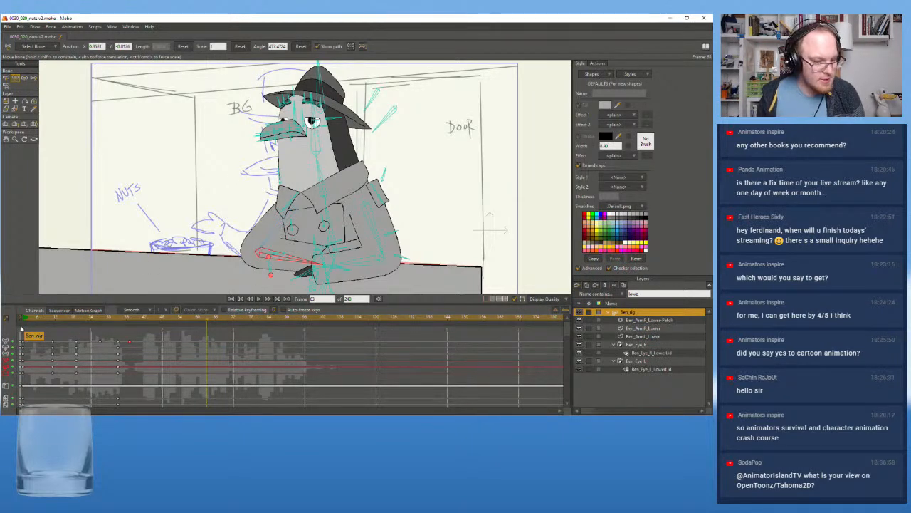
Lengthen the foreshortened forearm nearest the nuts bowl at frame 11 so its hand reaches farther across the coat, and replay the opening
drag(42, 319, 22, 324)
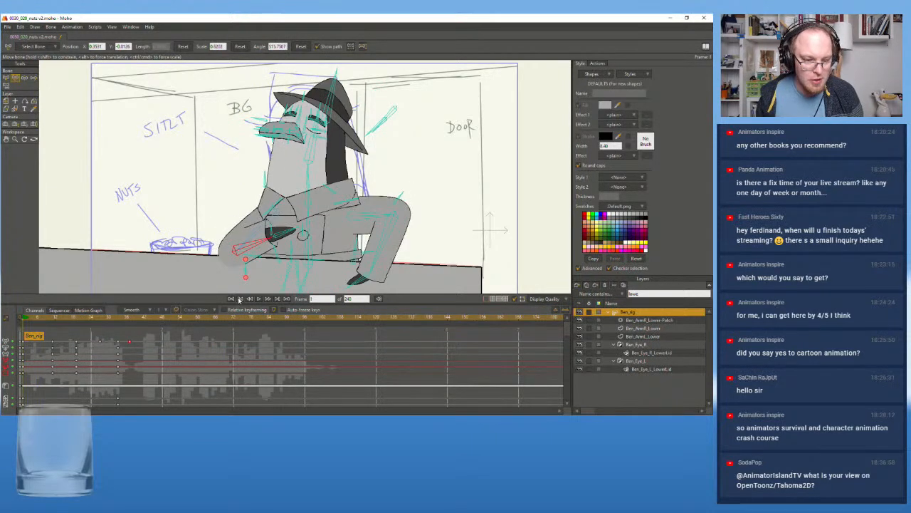
click(260, 299)
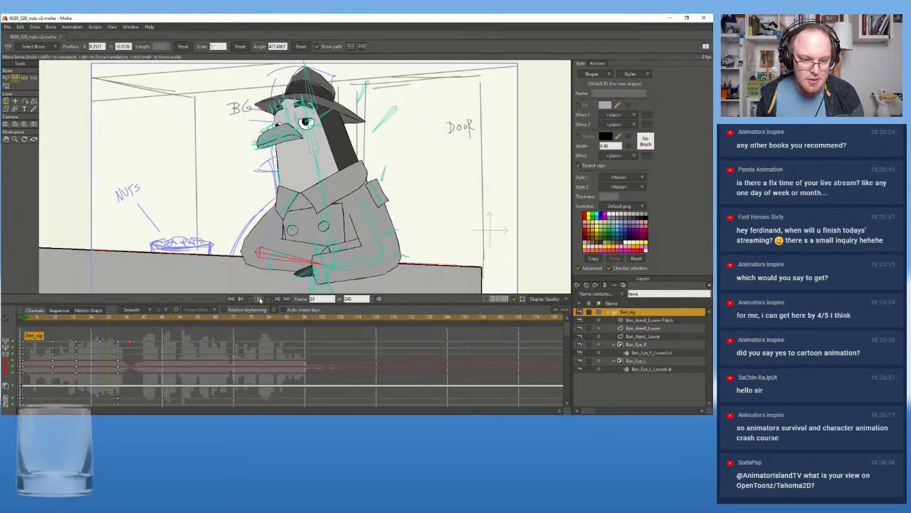
click(260, 300)
drag(211, 240, 206, 244)
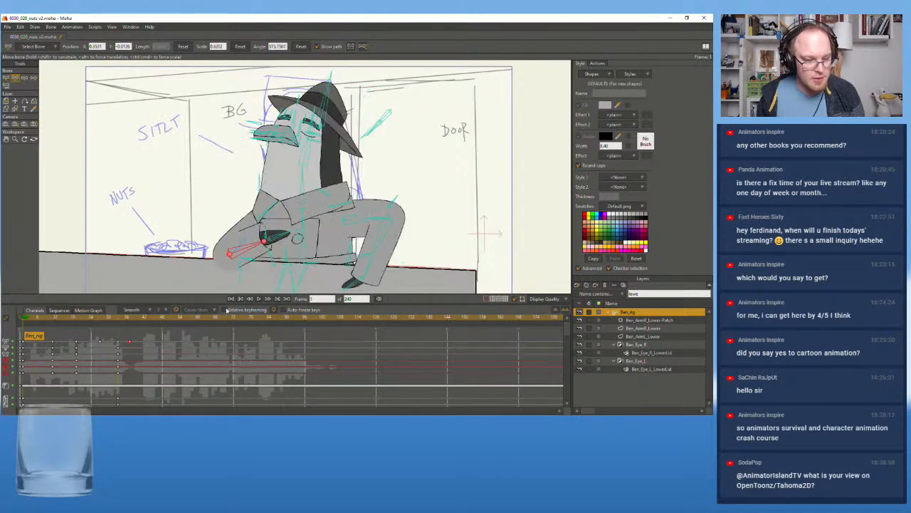
click(260, 299)
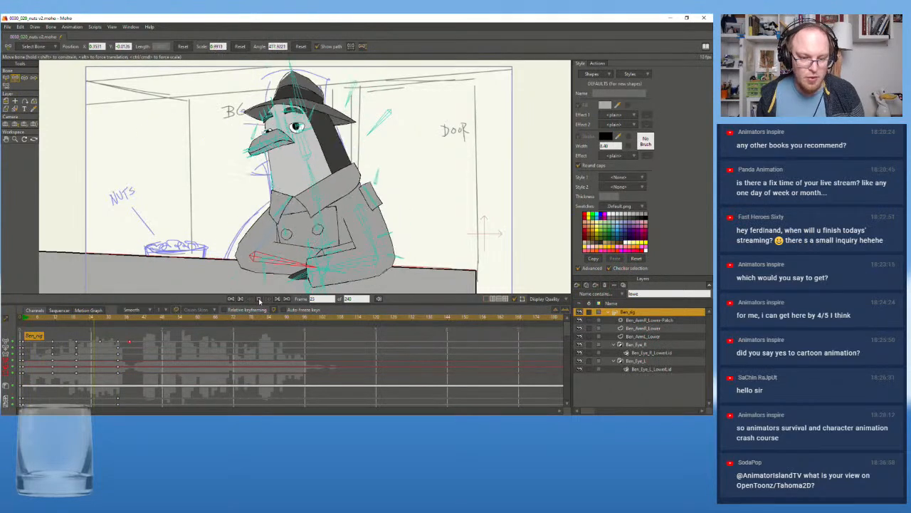
click(54, 321)
mouse_move(54, 322)
mouse_down()
mouse_move(77, 321)
mouse_move(53, 322)
mouse_up()
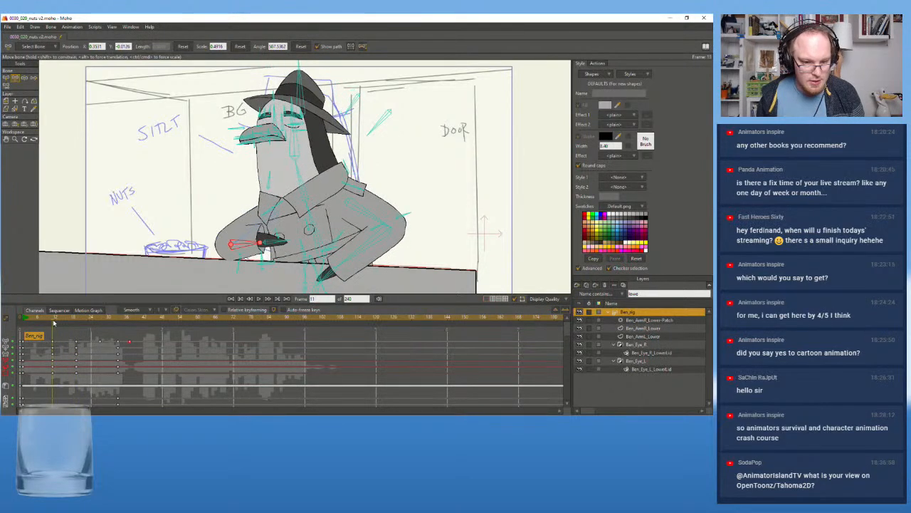
drag(261, 243, 280, 243)
drag(49, 322, 23, 324)
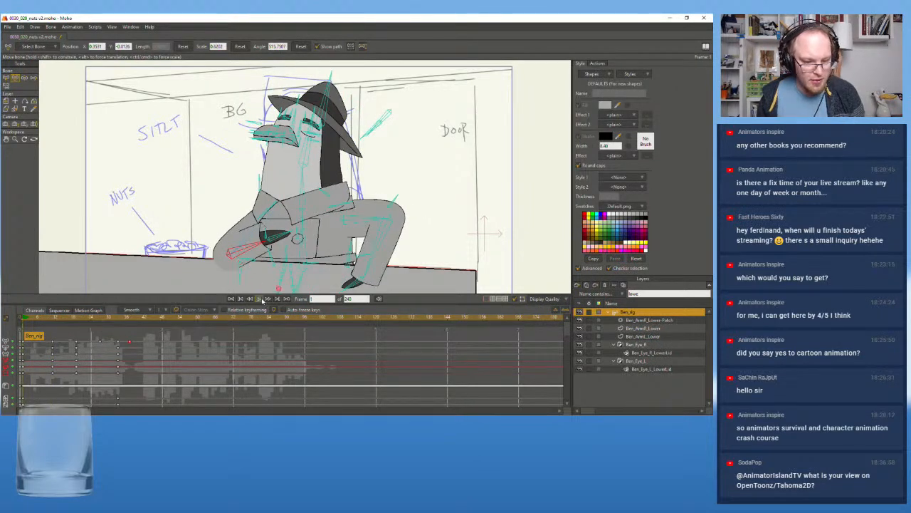
click(260, 299)
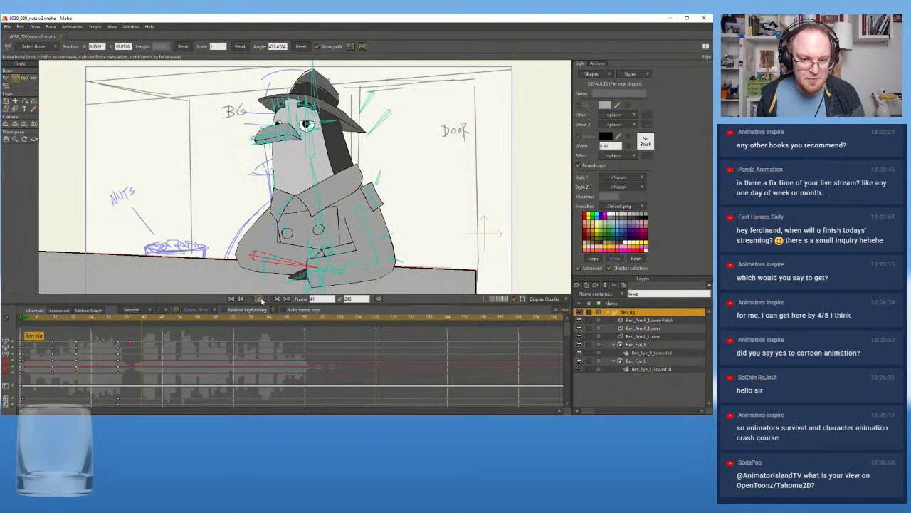
Rotate the hand nearest the nuts bowl upward at frame 11 and tilt it downward at frame 1, and replay the opening
click(51, 320)
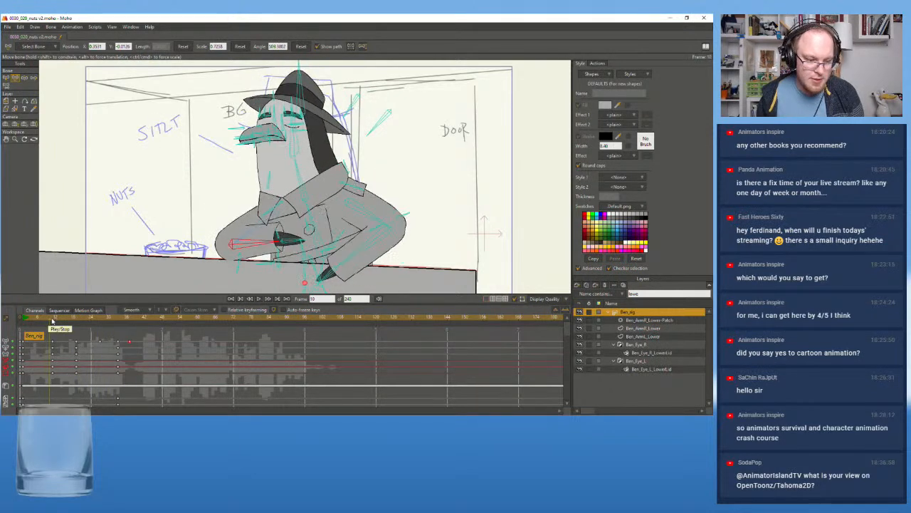
click(52, 321)
drag(302, 241, 294, 222)
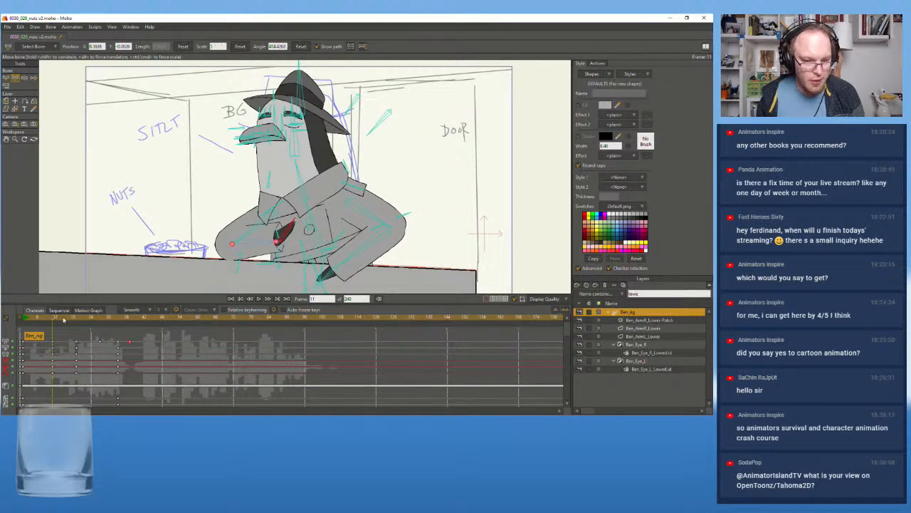
click(25, 320)
click(24, 321)
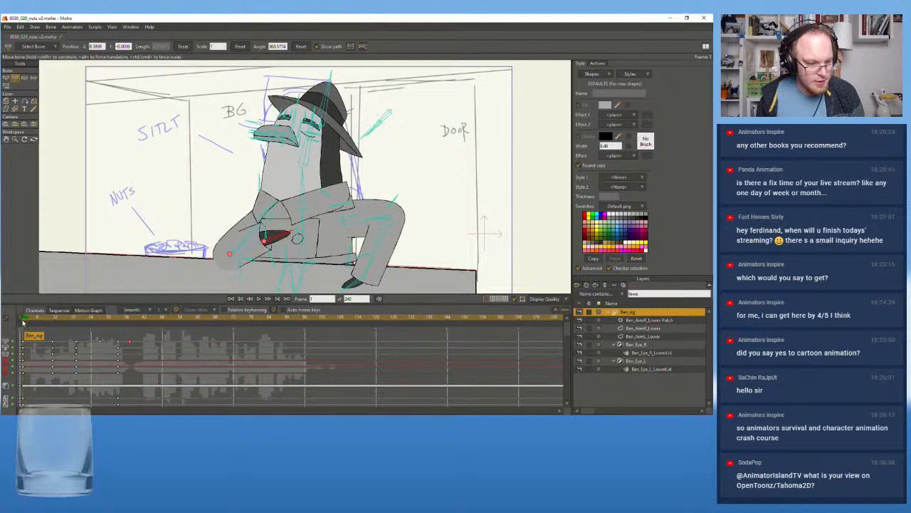
drag(282, 247, 278, 250)
click(261, 298)
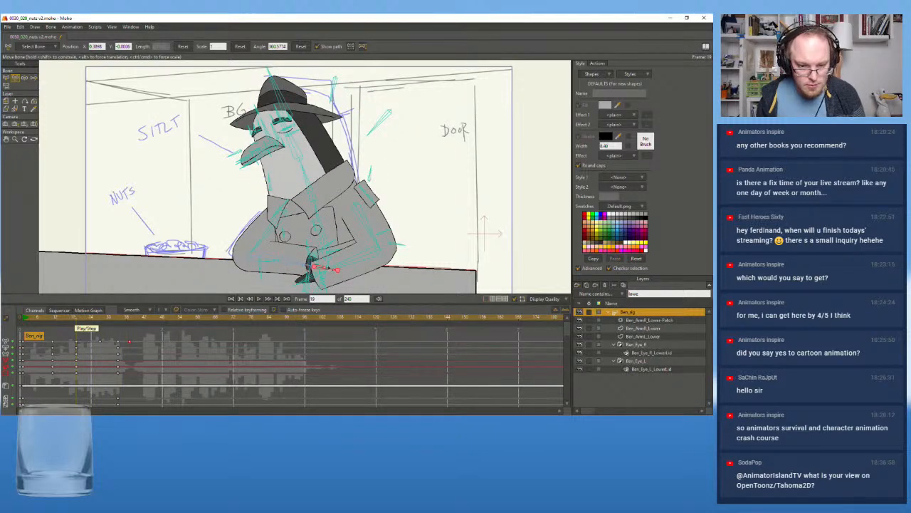
Rotate the same hand upward at frame 19 and adjust its angle to lie nearly flat along the counter at frame 21
drag(335, 249, 337, 243)
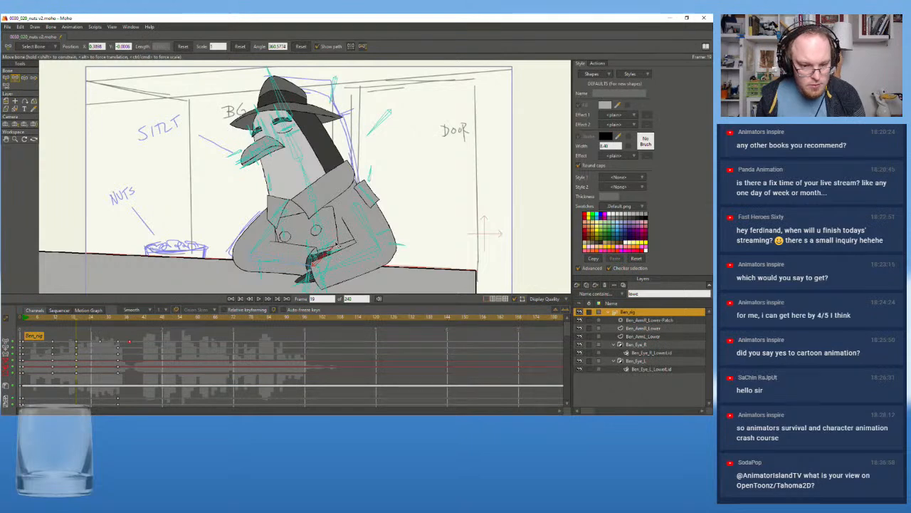
click(83, 318)
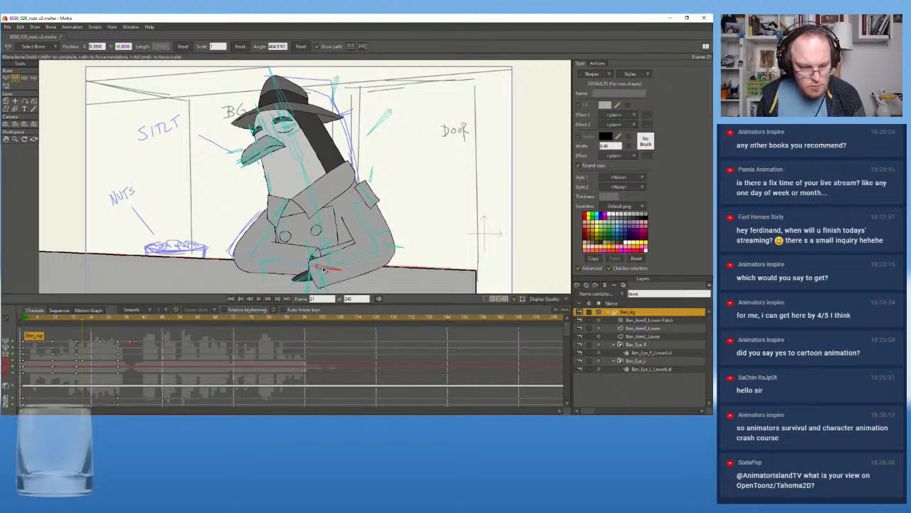
drag(326, 270, 325, 272)
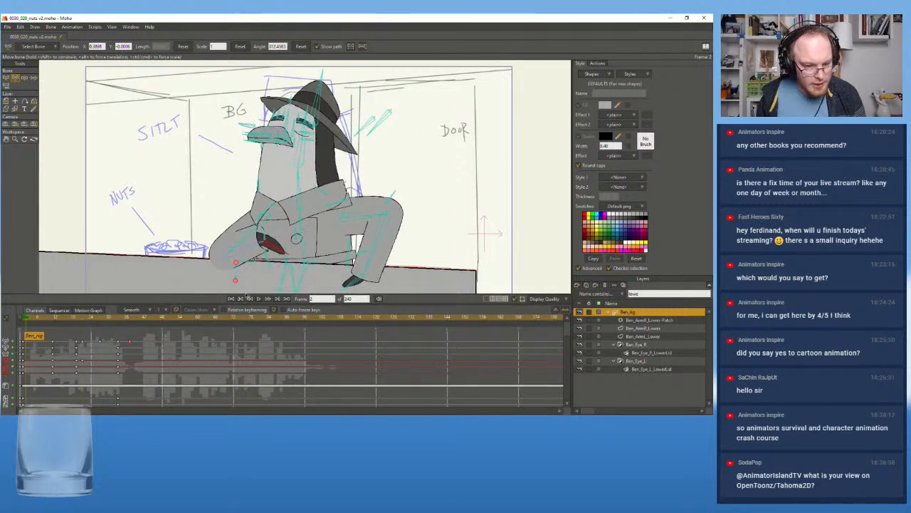
Replay the opening repeatedly from the first frames to examine how the hand rotates as the arm settles on the counter
click(258, 299)
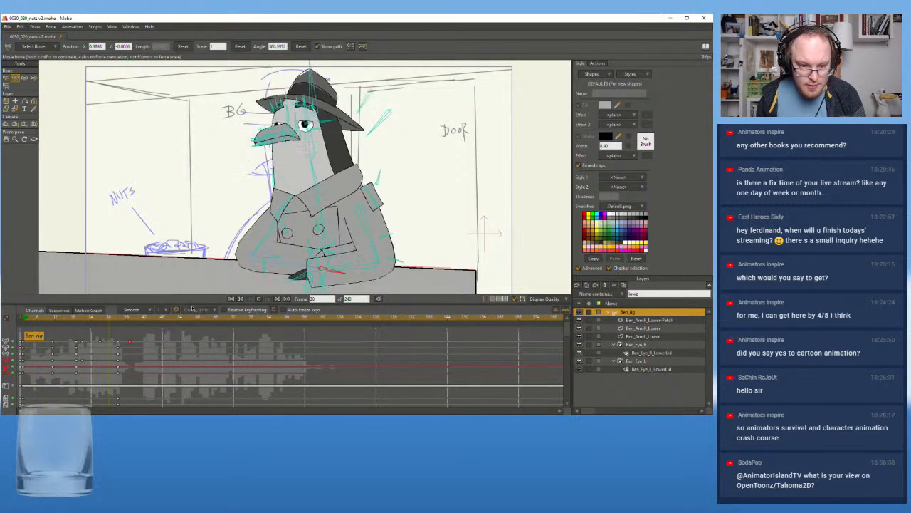
click(25, 319)
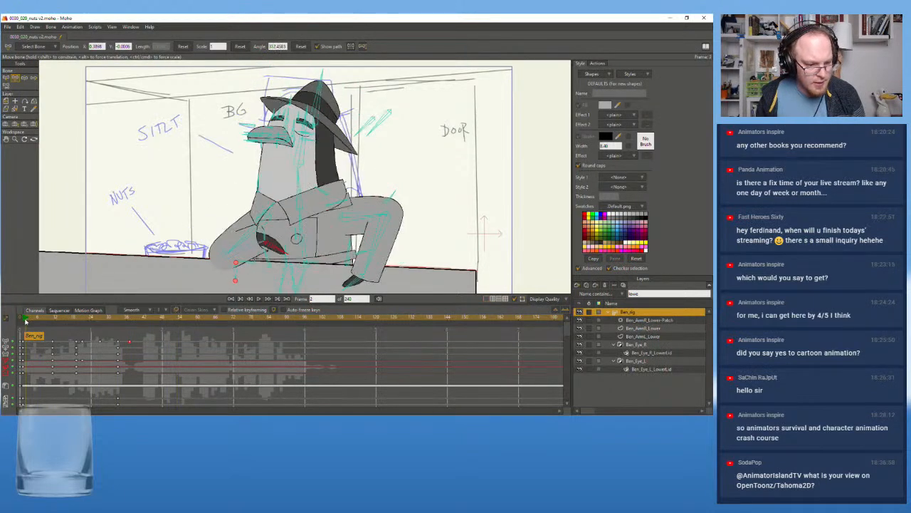
click(259, 298)
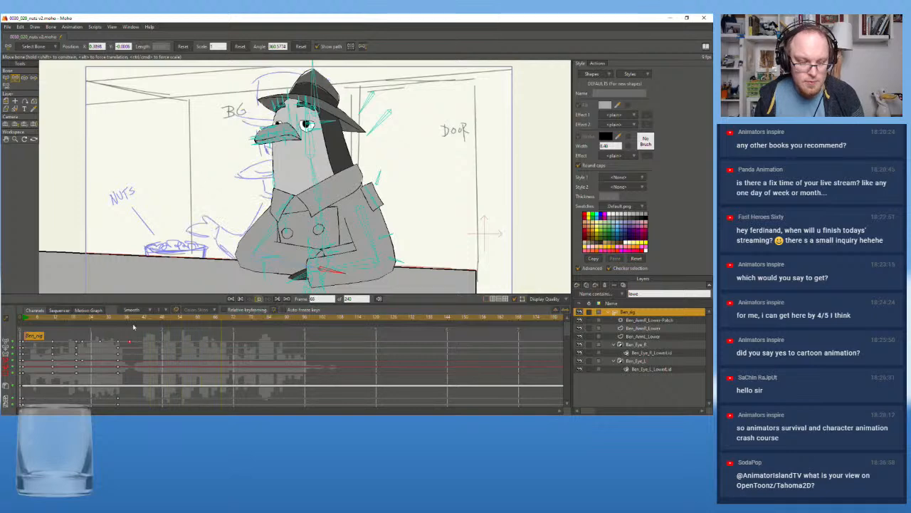
click(24, 327)
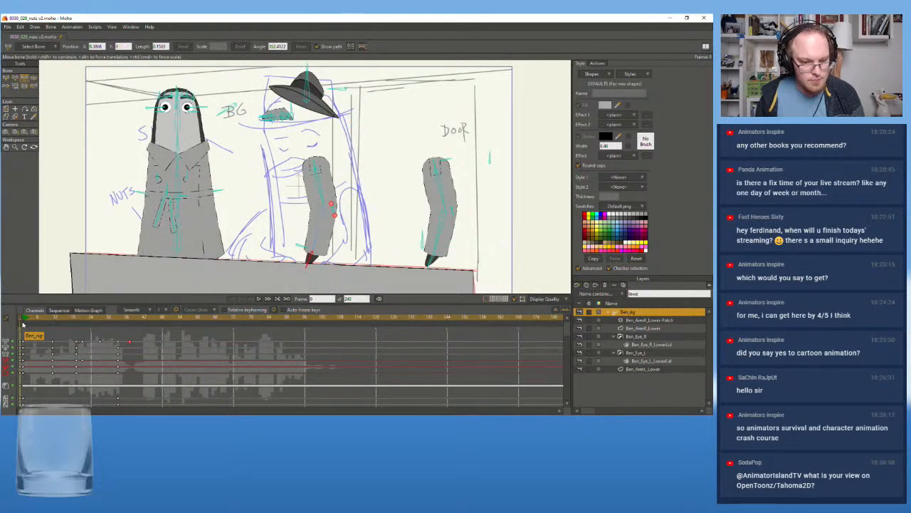
click(259, 299)
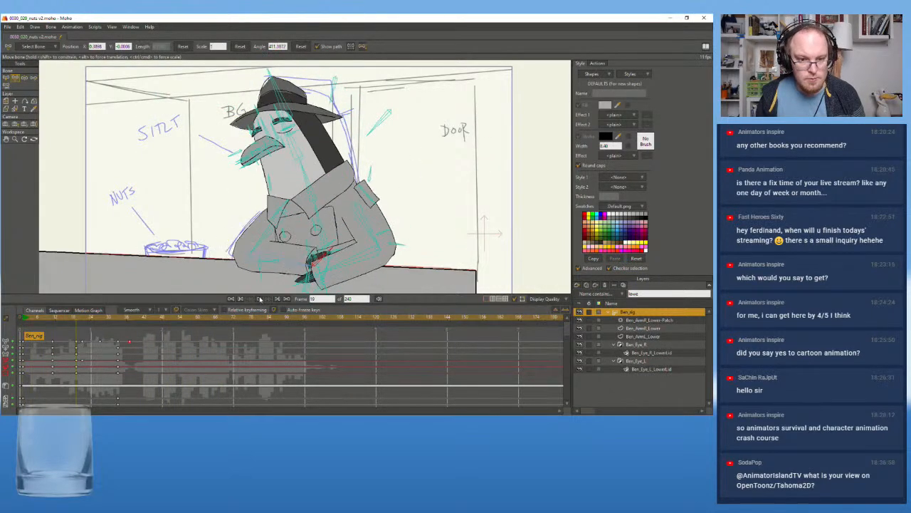
click(24, 322)
click(24, 321)
click(258, 298)
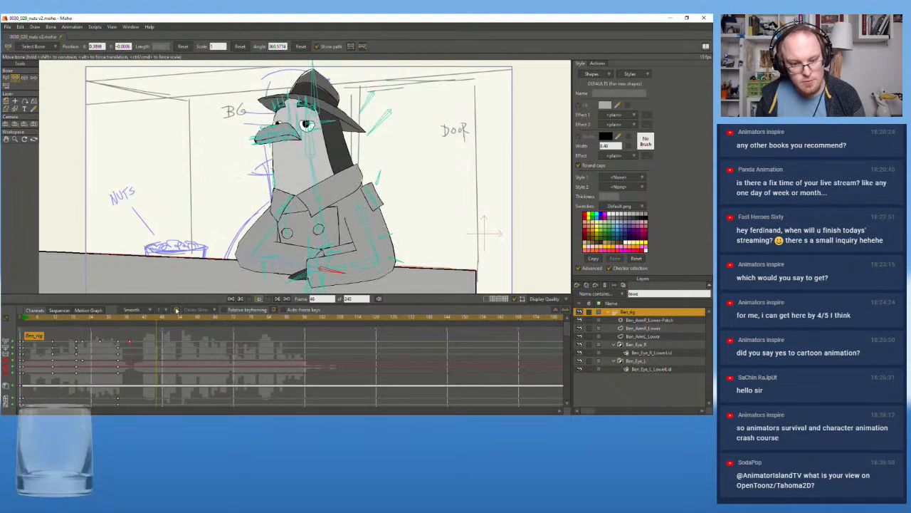
drag(78, 321, 32, 324)
click(231, 299)
click(259, 299)
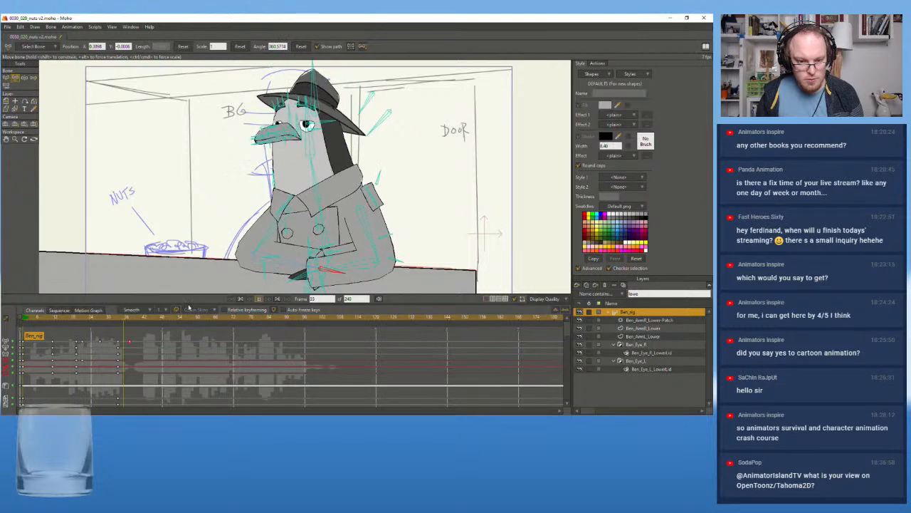
Examine the arm poses up close between frames 11 and 1
mouse_move(57, 320)
mouse_down()
mouse_move(79, 322)
mouse_move(52, 321)
mouse_up()
scroll(176, 240, down, 1)
drag(183, 224, 147, 192)
scroll(265, 220, up, 2)
drag(265, 221, 310, 232)
mouse_move(63, 322)
mouse_down()
mouse_move(91, 321)
mouse_move(21, 329)
mouse_move(31, 330)
mouse_up()
key(Left)
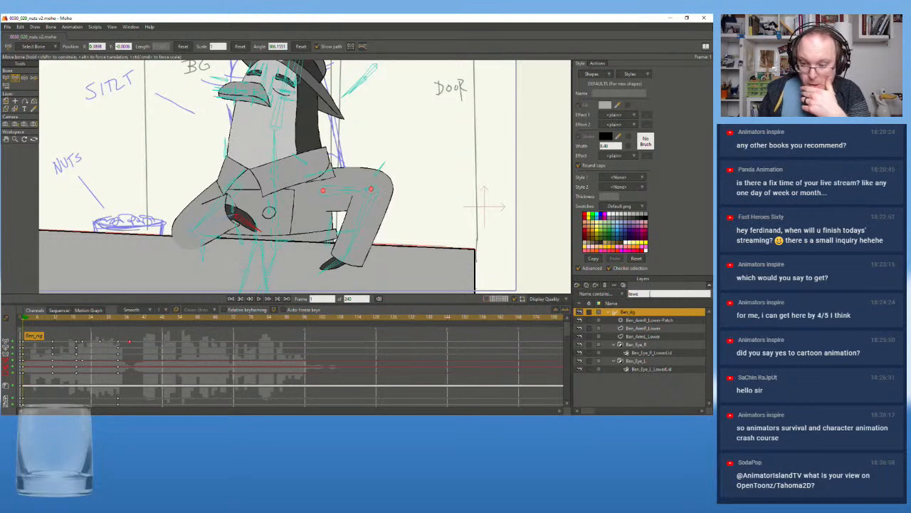
double_click(634, 315)
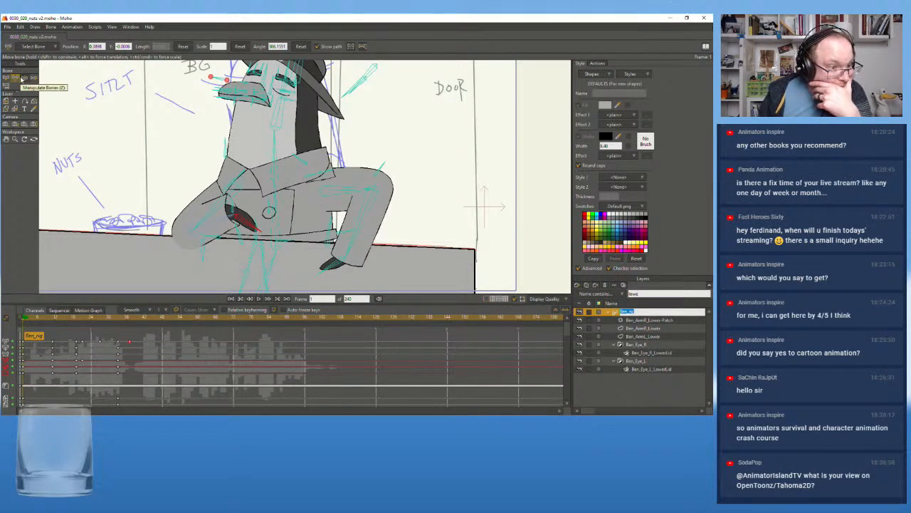
At frame 0, add a short bone at the wrist end of the forearm bone on the arm farthest from the nuts bowl
click(21, 322)
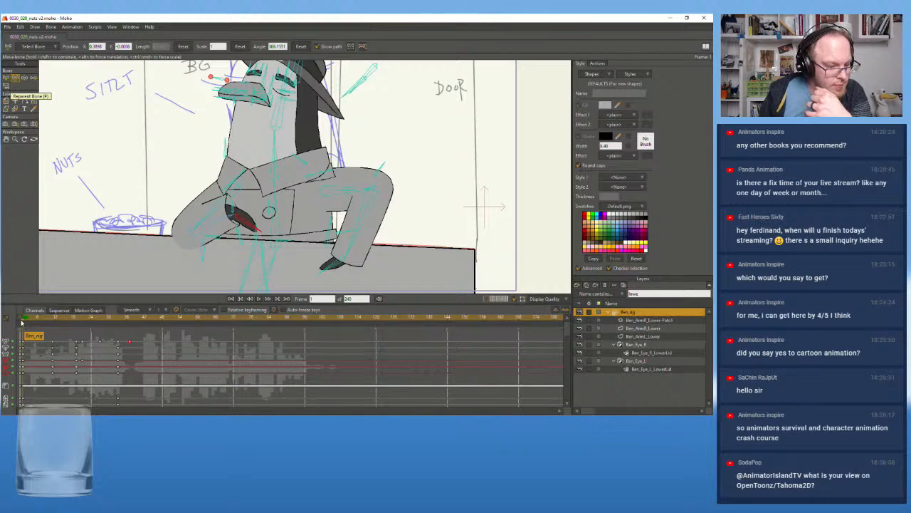
click(20, 322)
scroll(263, 217, down, 2)
mouse_move(262, 216)
mouse_down()
mouse_move(262, 193)
mouse_move(254, 199)
mouse_up()
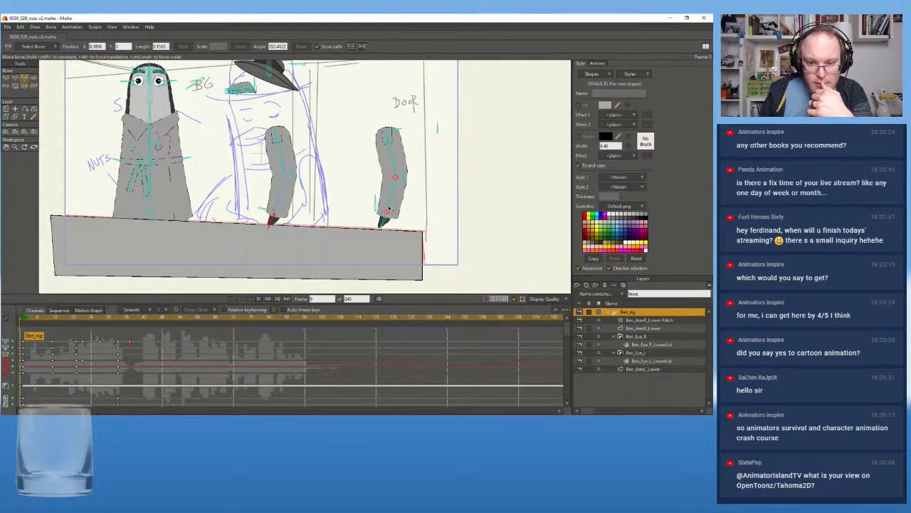
scroll(393, 199, up, 2)
click(391, 194)
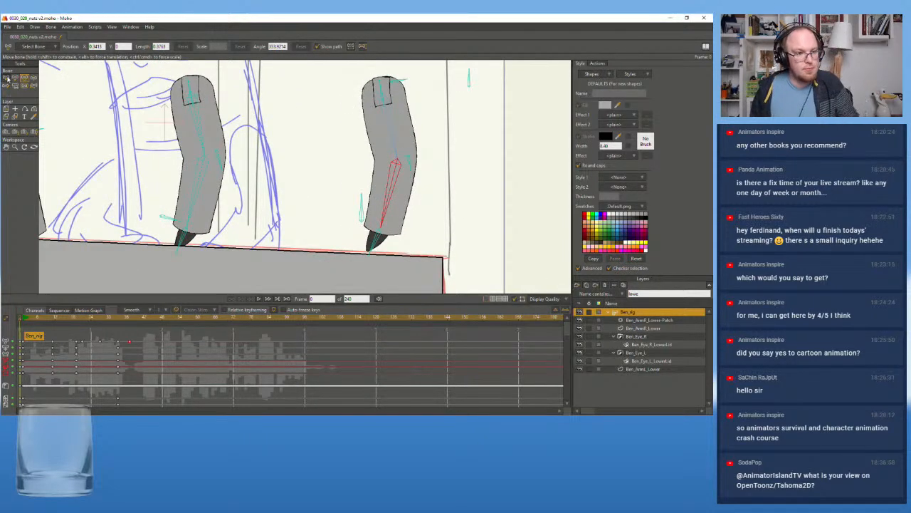
click(6, 79)
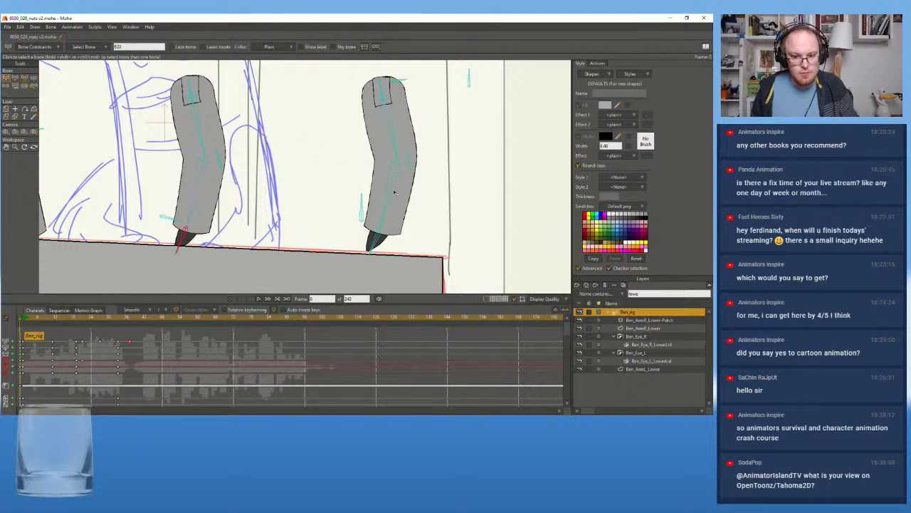
scroll(397, 194, up, 2)
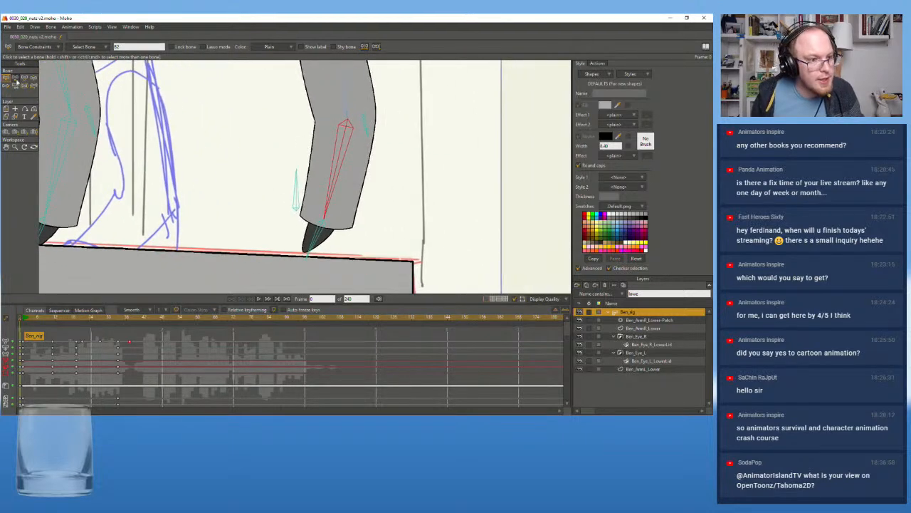
click(16, 79)
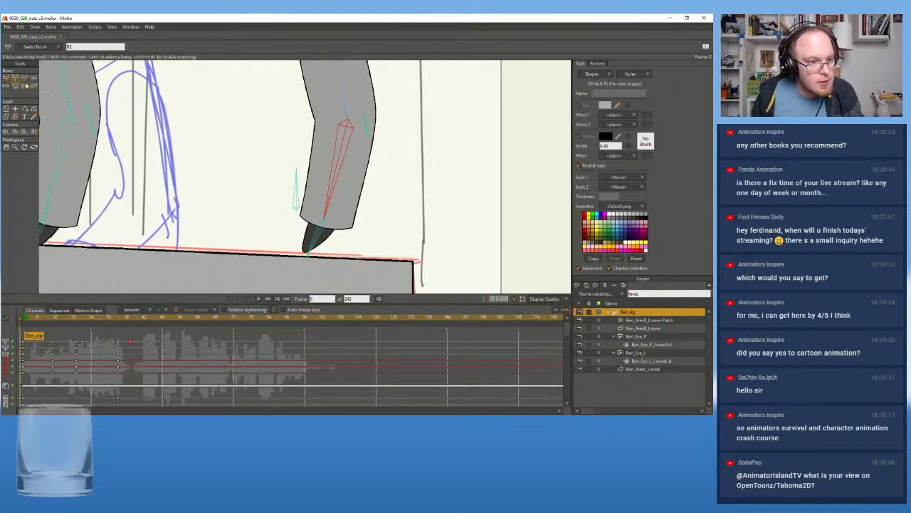
mouse_move(310, 213)
mouse_down()
mouse_move(324, 218)
mouse_move(299, 209)
mouse_move(356, 230)
mouse_up()
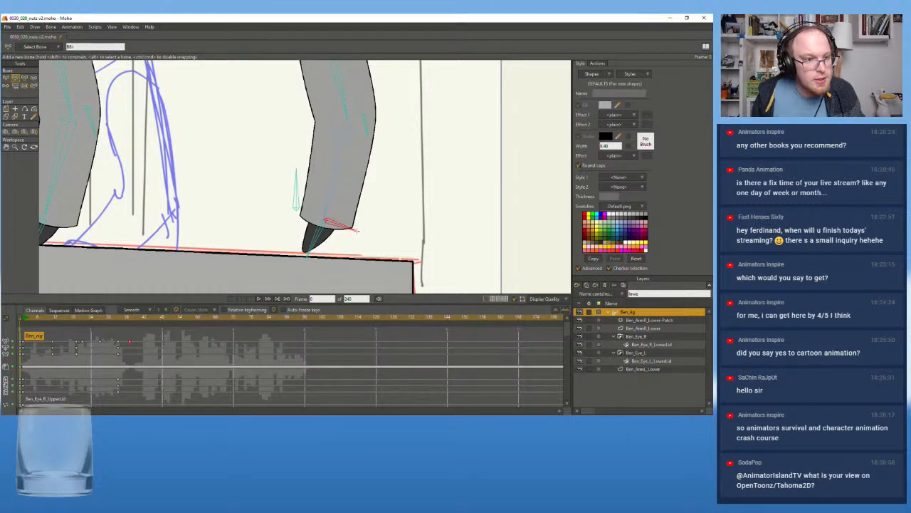
Name the new wrist bone Ben_ArmR_target and go to frame 1 to check it on the posed arm
double_click(77, 46)
text(F)
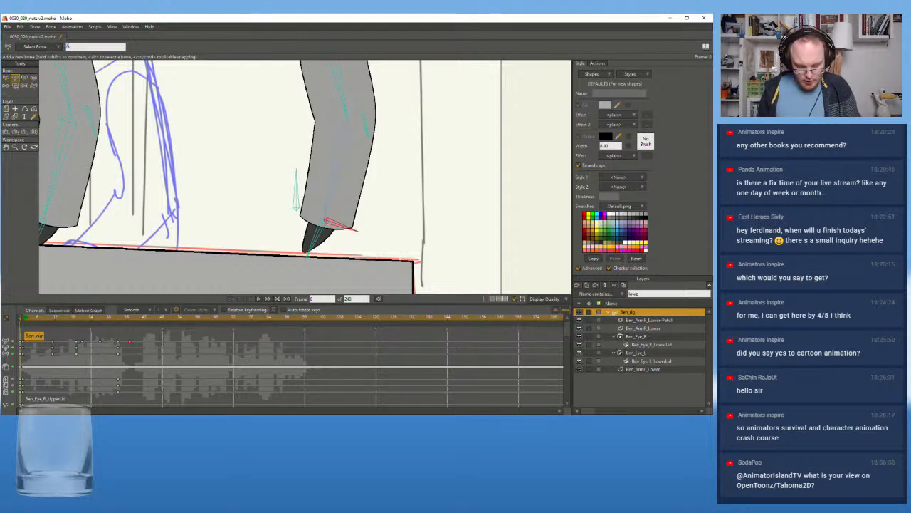
key(BackSpace)
key(BackSpace)
key(BackSpace)
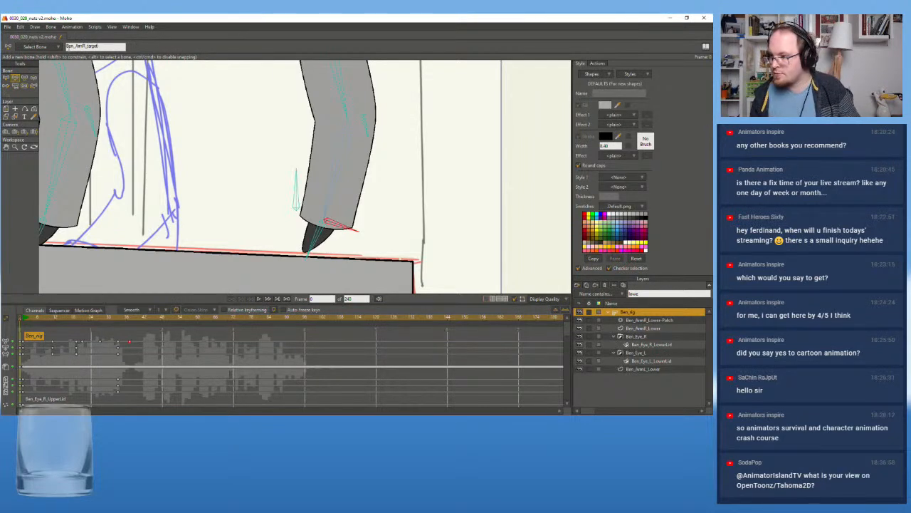
click(5, 77)
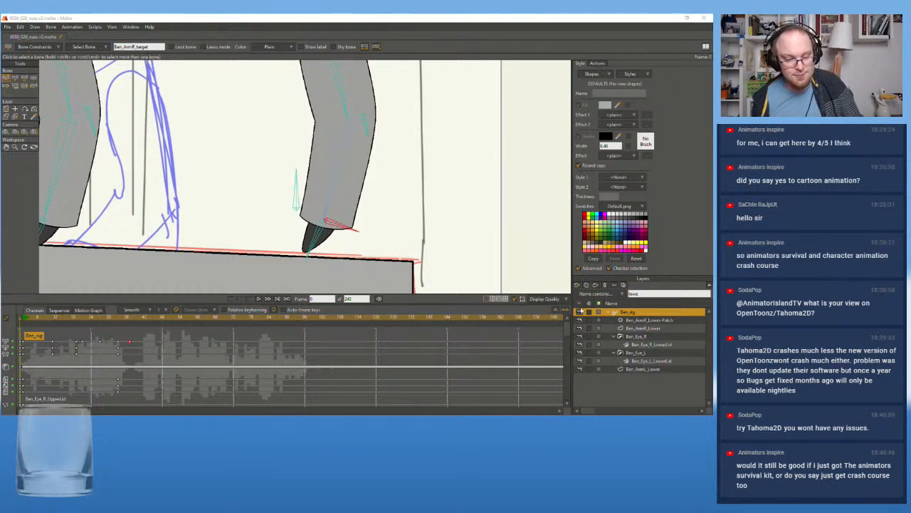
mouse_move(19, 321)
mouse_down()
mouse_move(28, 325)
mouse_move(21, 322)
mouse_up()
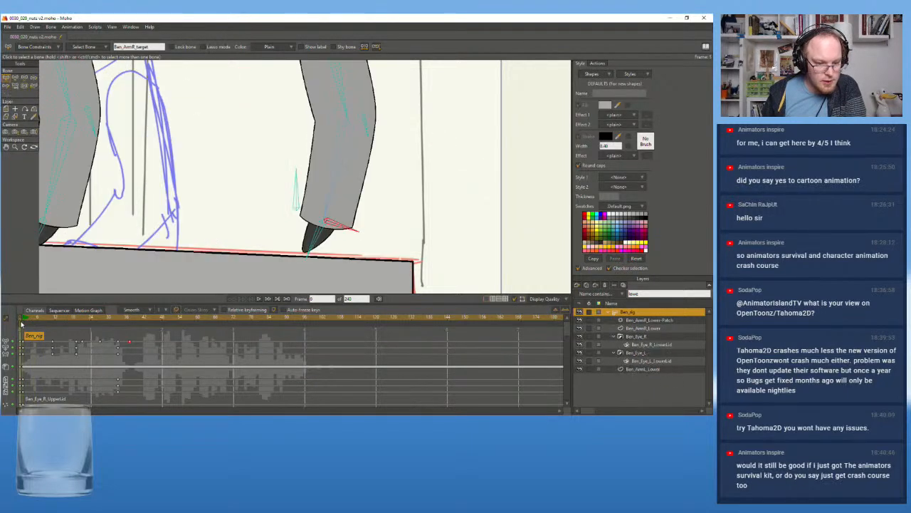
click(23, 323)
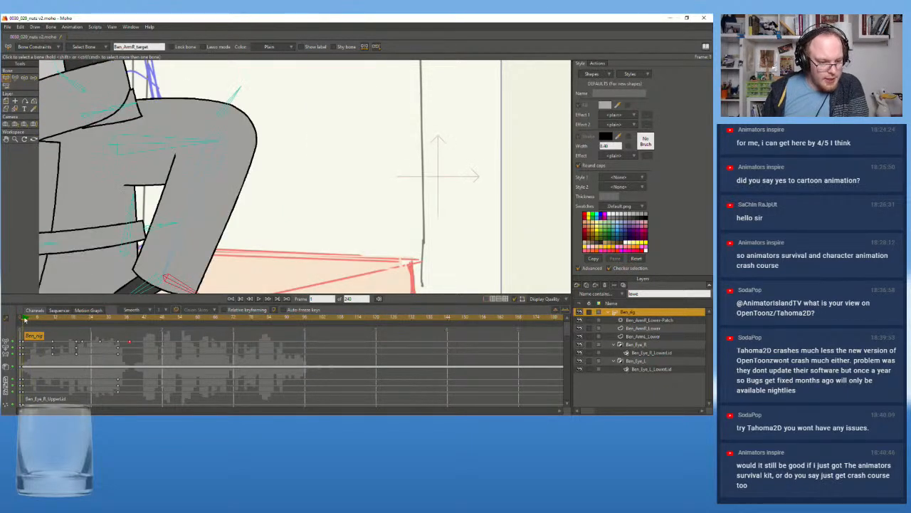
At frame 1, set Ben_ArmR_target as the target of the forearm bone on the arm farthest from the nuts bowl
scroll(129, 216, down, 3)
drag(153, 205, 320, 181)
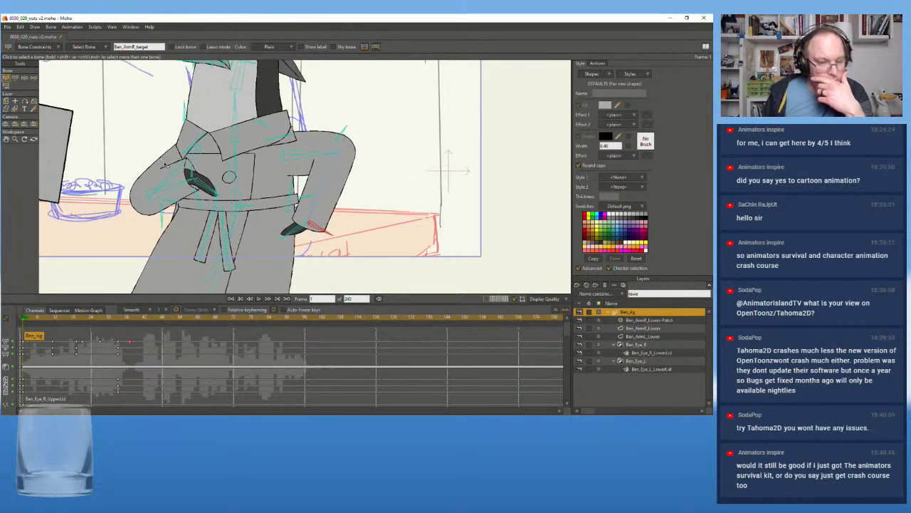
drag(162, 161, 162, 180)
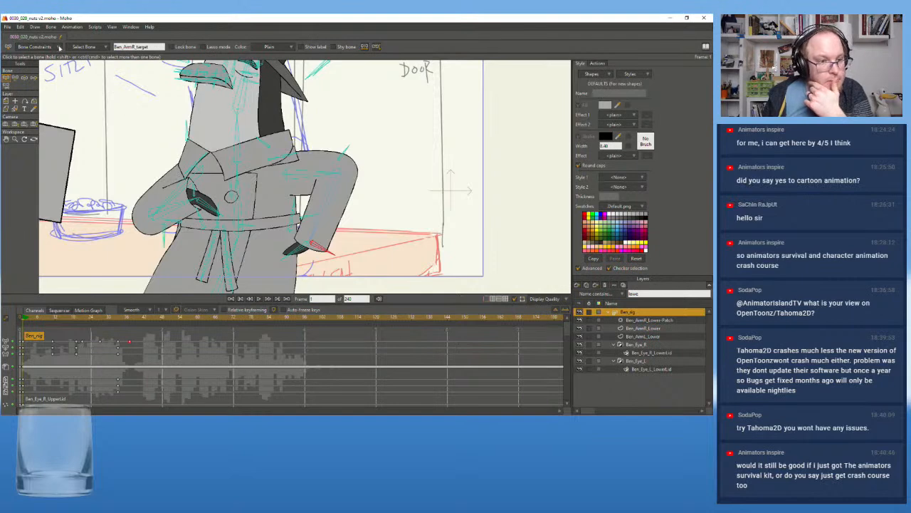
click(332, 202)
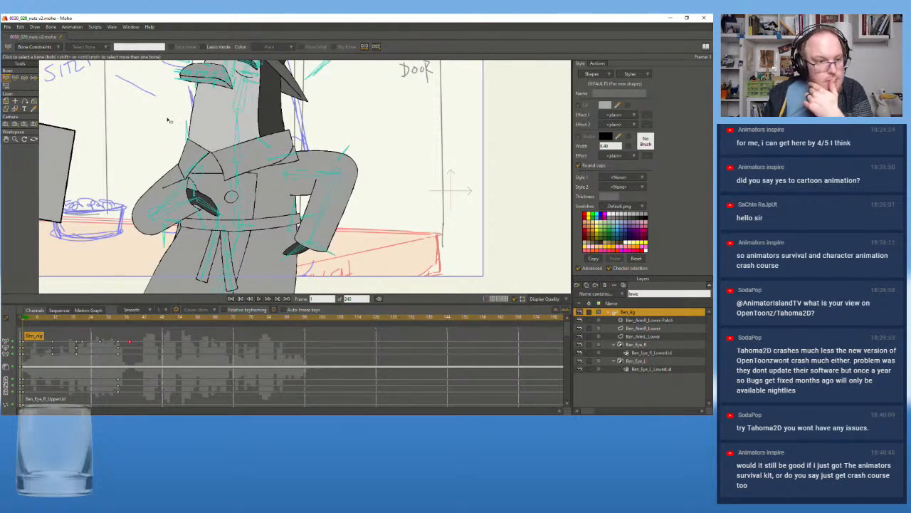
click(49, 47)
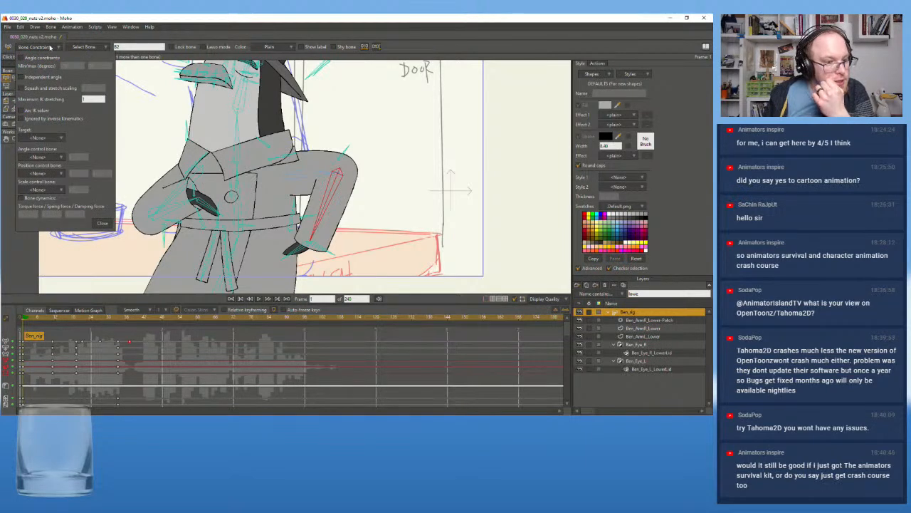
click(53, 138)
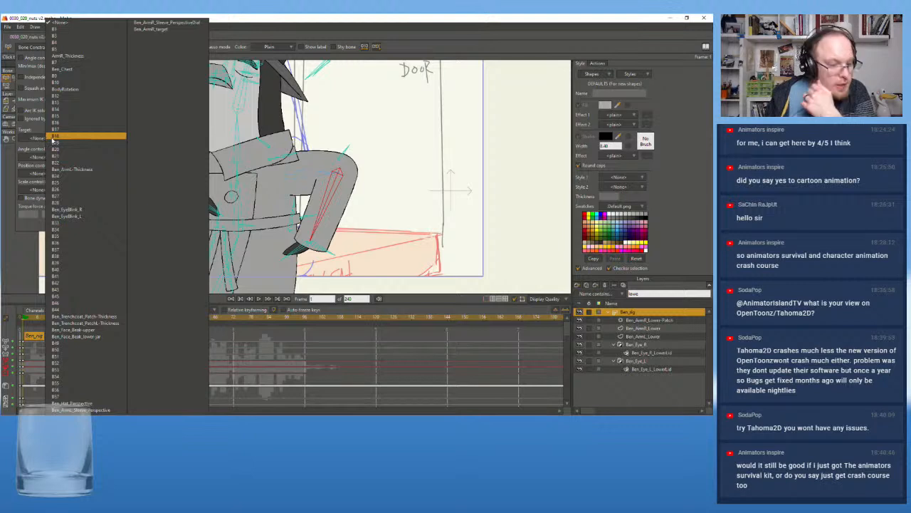
click(146, 28)
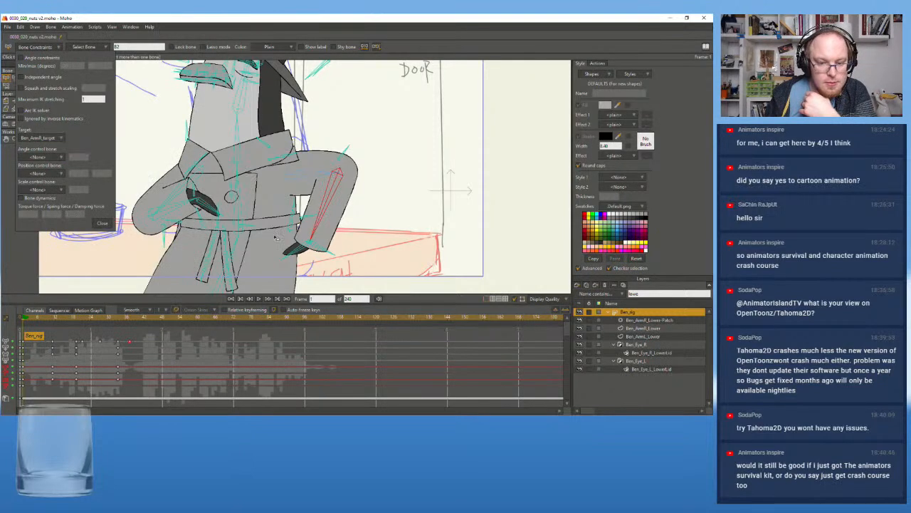
At frame 37, try to pull the arm by moving the Ben_ArmR_target bone away from the wrist
click(319, 249)
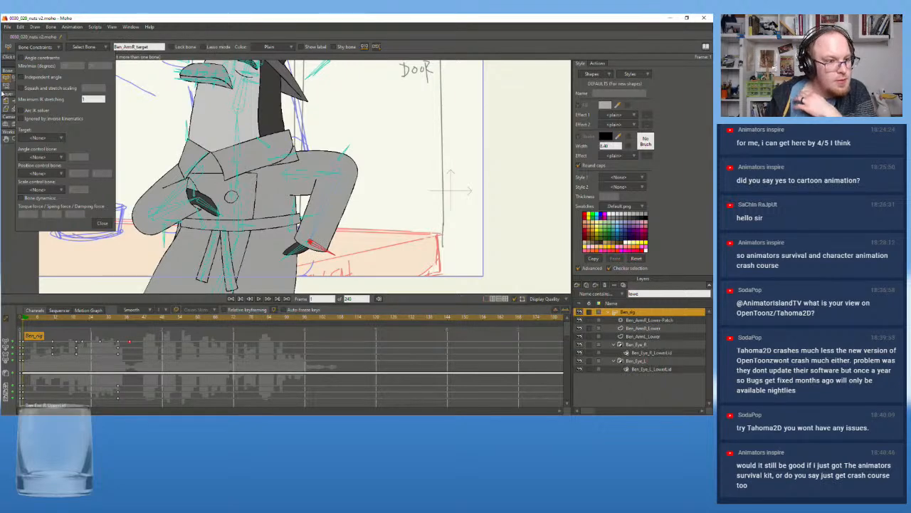
click(14, 78)
drag(50, 318, 130, 338)
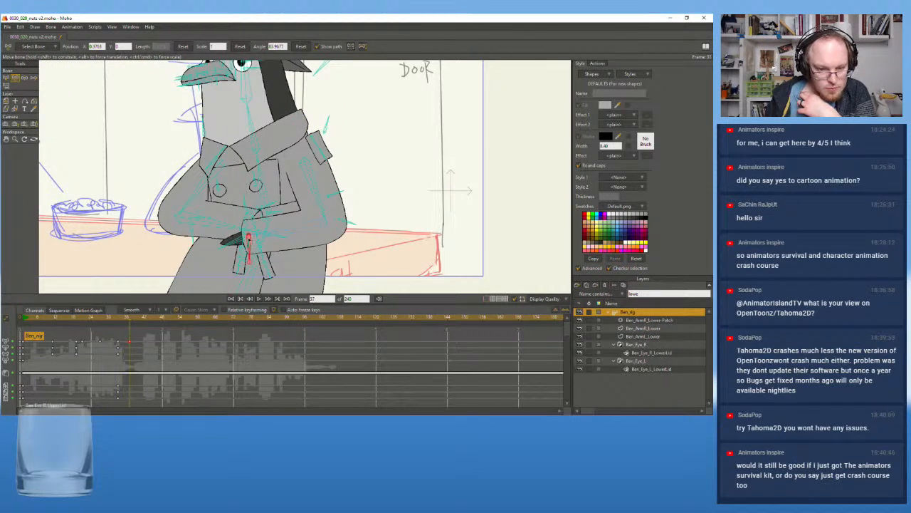
drag(249, 237, 243, 181)
click(297, 230)
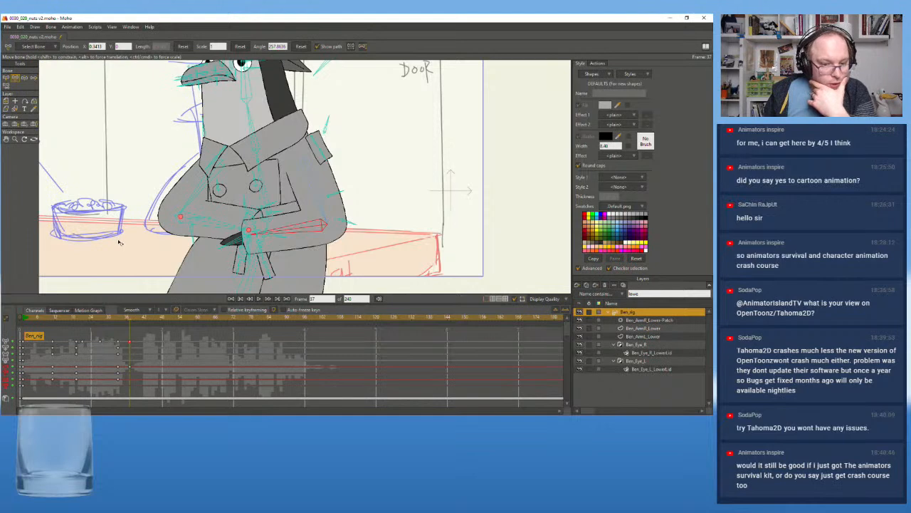
Look through the bone list at frame 37 and check the forearm bone's constraint settings
click(40, 47)
click(36, 46)
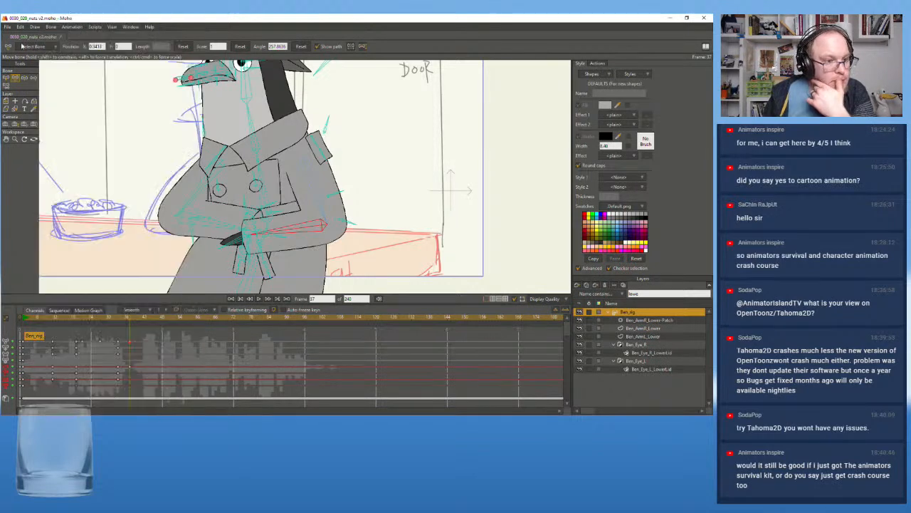
click(28, 47)
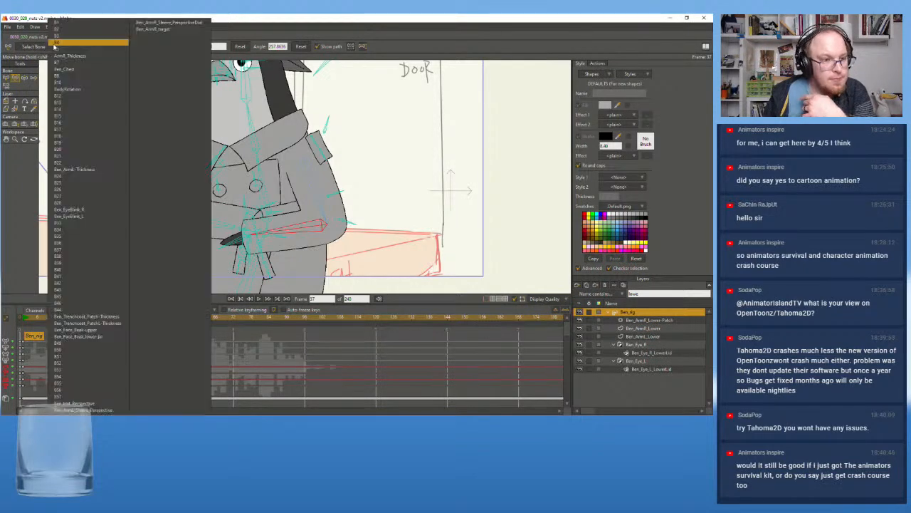
click(29, 47)
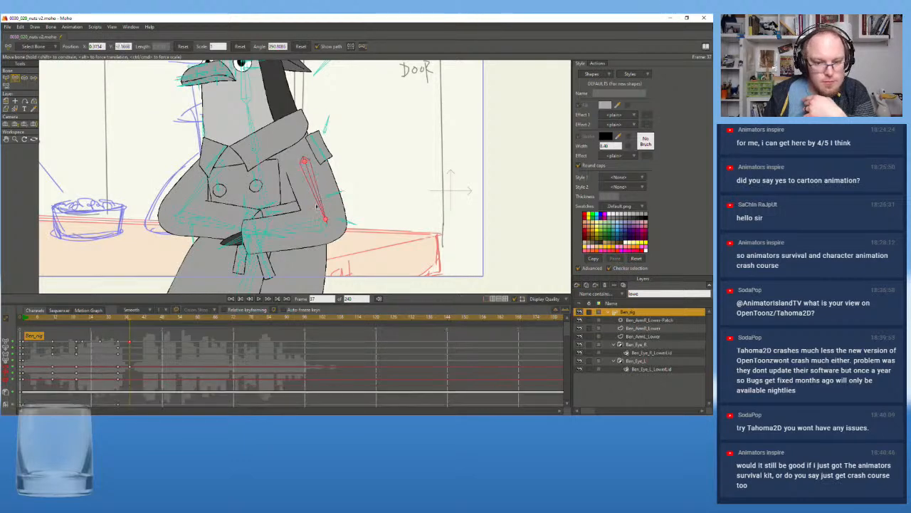
click(309, 228)
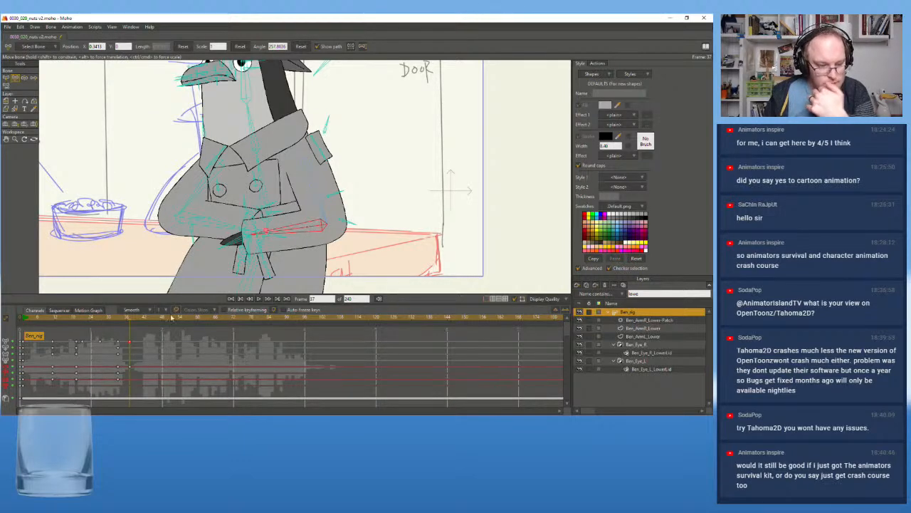
key(b)
click(39, 47)
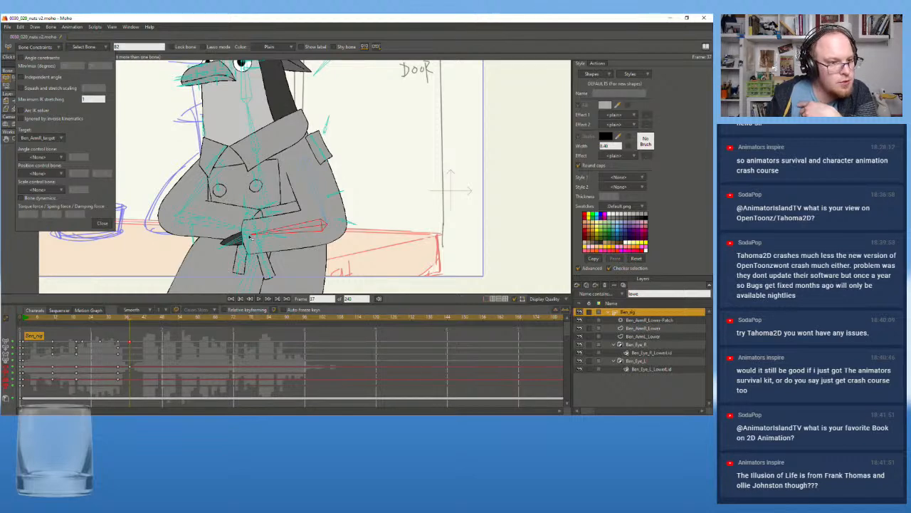
At frame 0, assign Ben_ArmR_target as the forearm bone's target
click(21, 318)
scroll(409, 176, up, 2)
drag(410, 177, 351, 180)
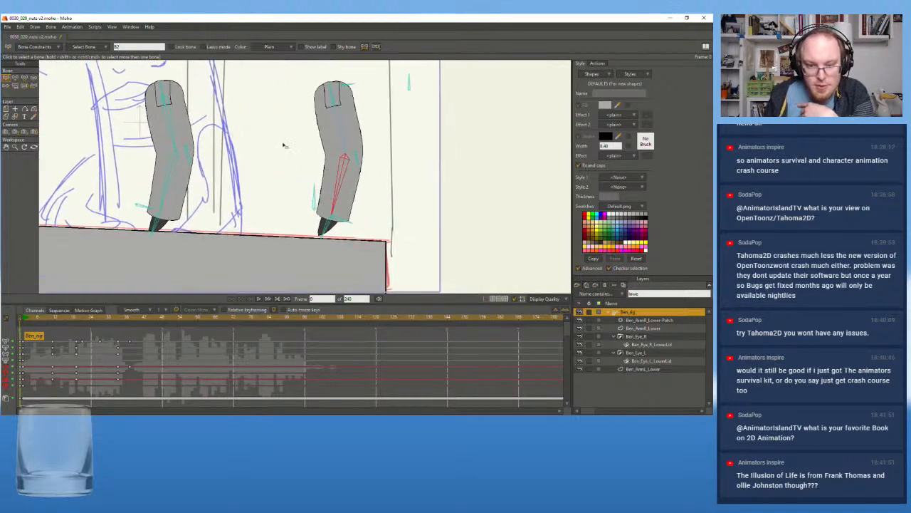
click(37, 47)
click(41, 139)
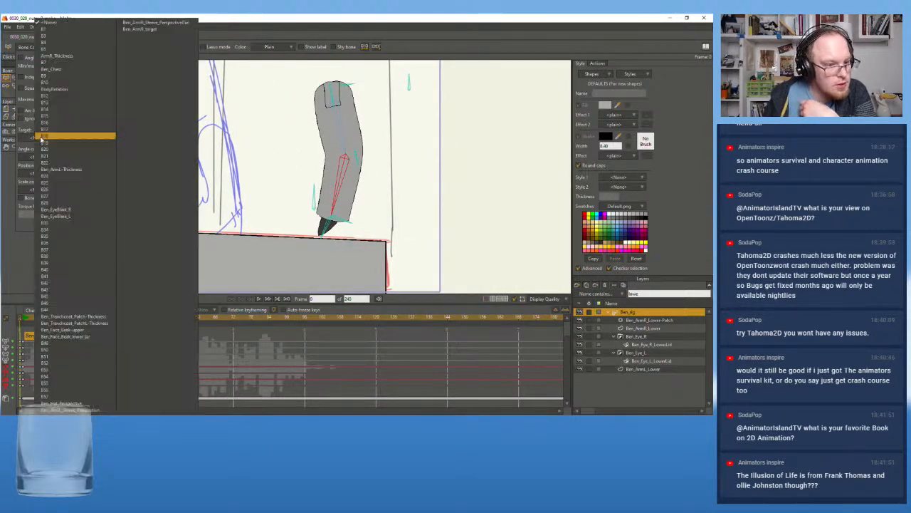
click(149, 30)
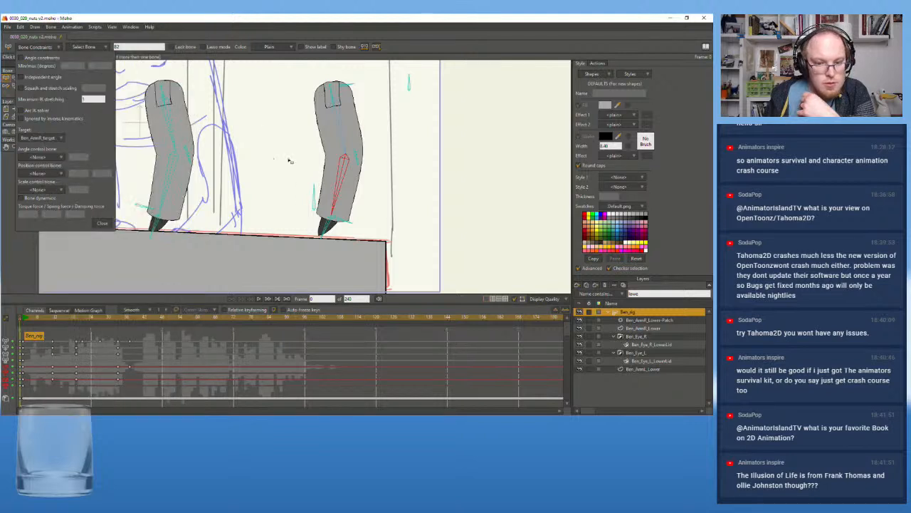
click(109, 224)
Check the wrist target bone's constraints and enable the Arc IK solver on the forearm bone
scroll(316, 214, up, 2)
click(349, 225)
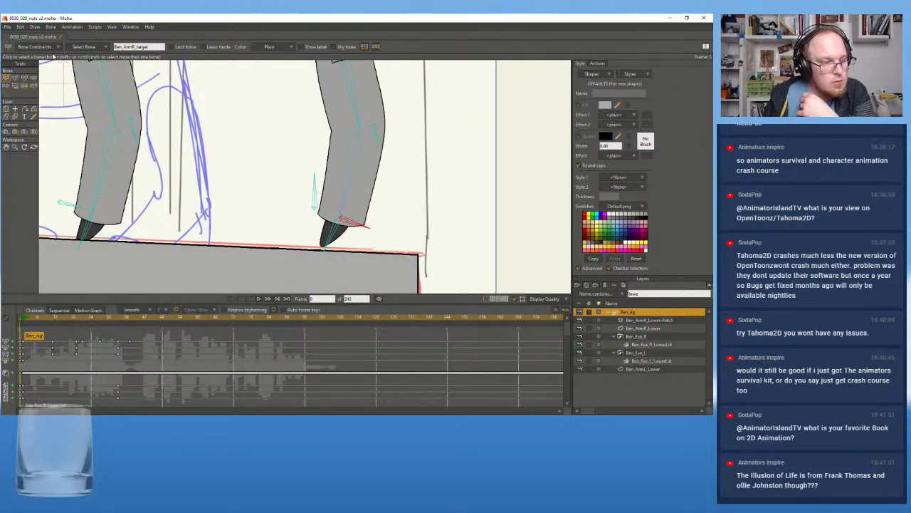
click(55, 48)
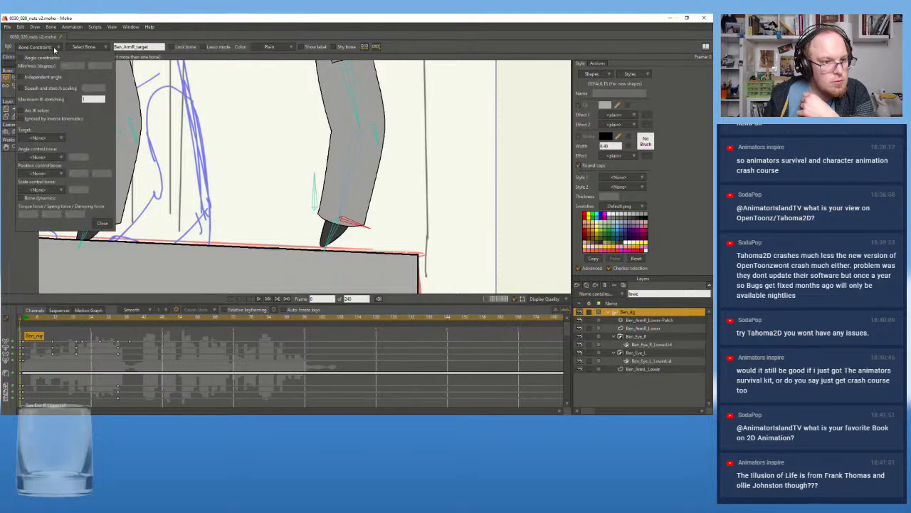
click(347, 191)
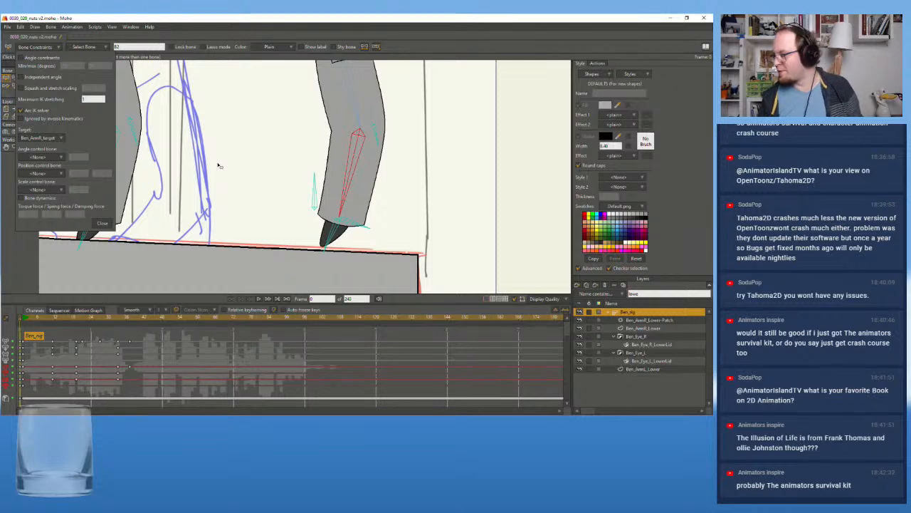
Examine which bone is assigned as target for the forearm bone and for the wrist bone
click(50, 135)
click(32, 139)
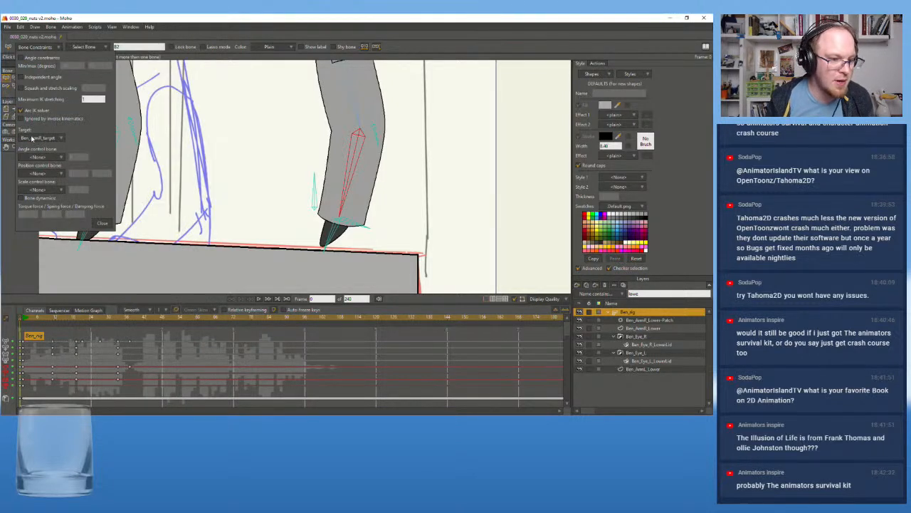
click(31, 139)
click(32, 138)
click(28, 141)
click(28, 141)
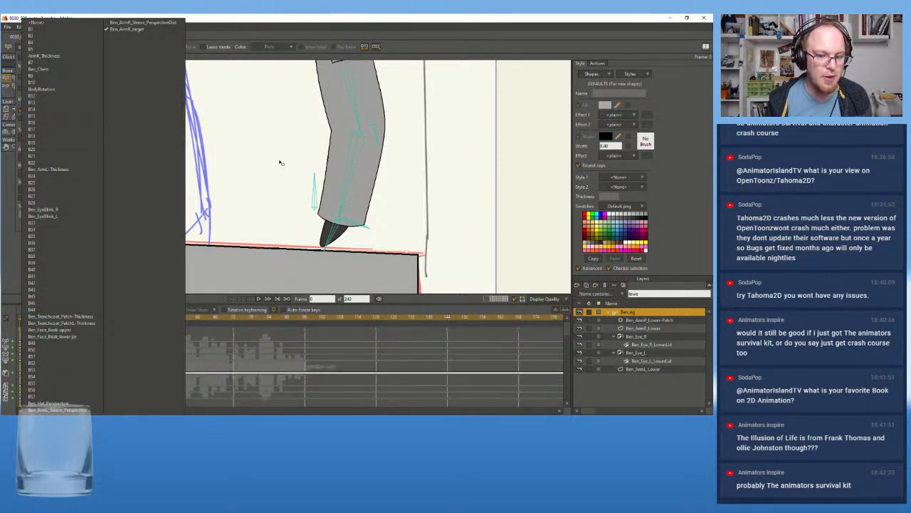
click(356, 225)
click(287, 188)
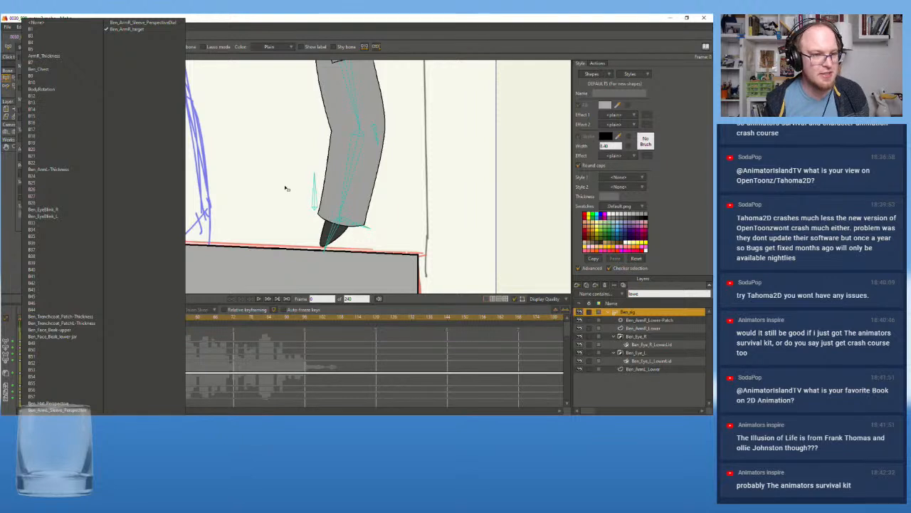
click(191, 33)
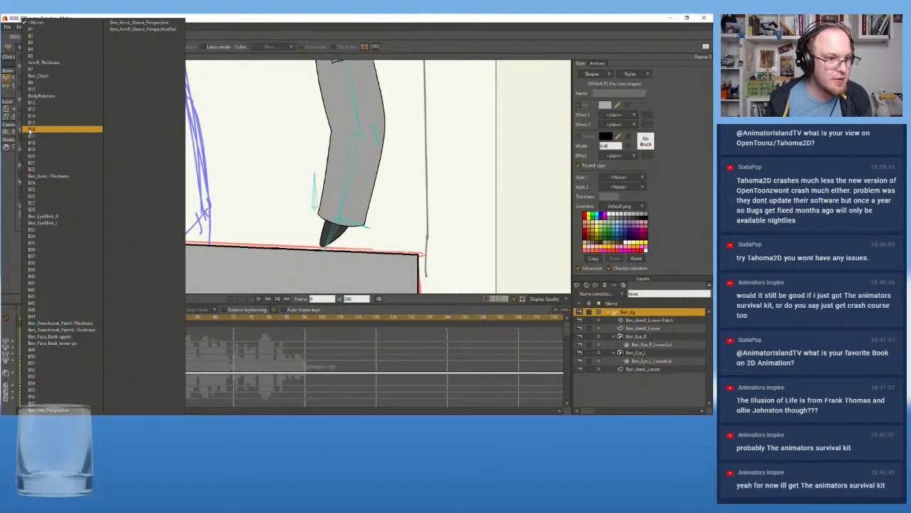
Keep the wrist bone's own target at None and recheck the forearm bone's constraints
click(46, 24)
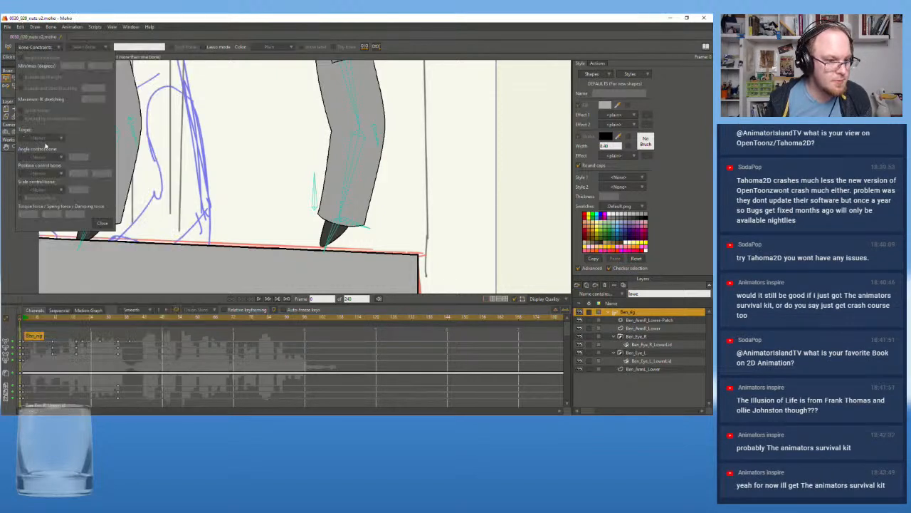
click(350, 223)
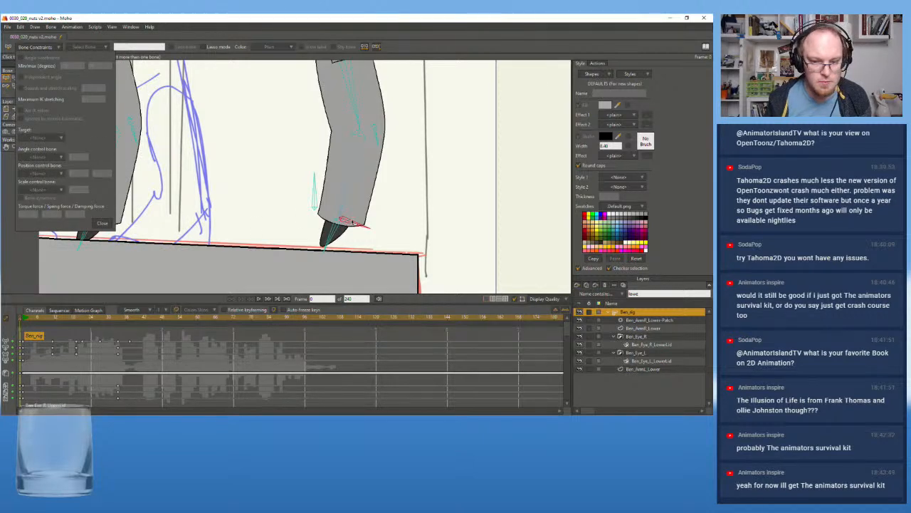
click(345, 192)
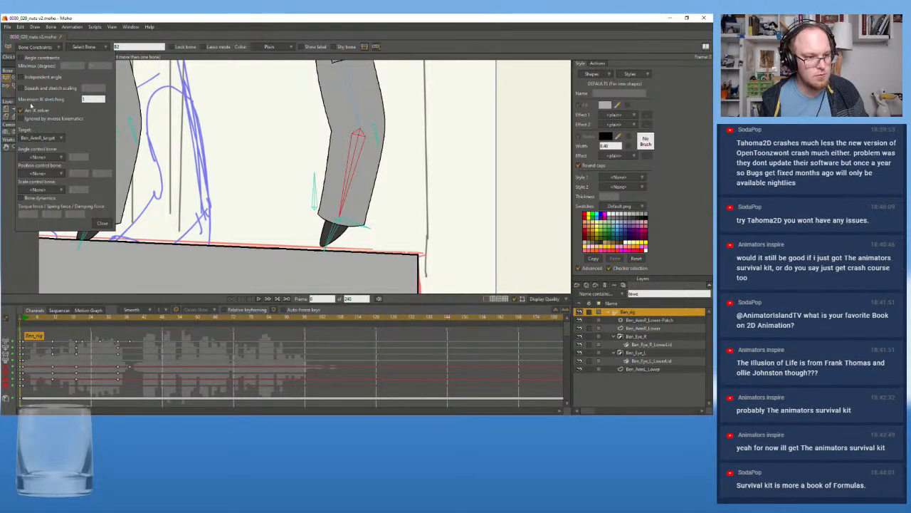
click(153, 250)
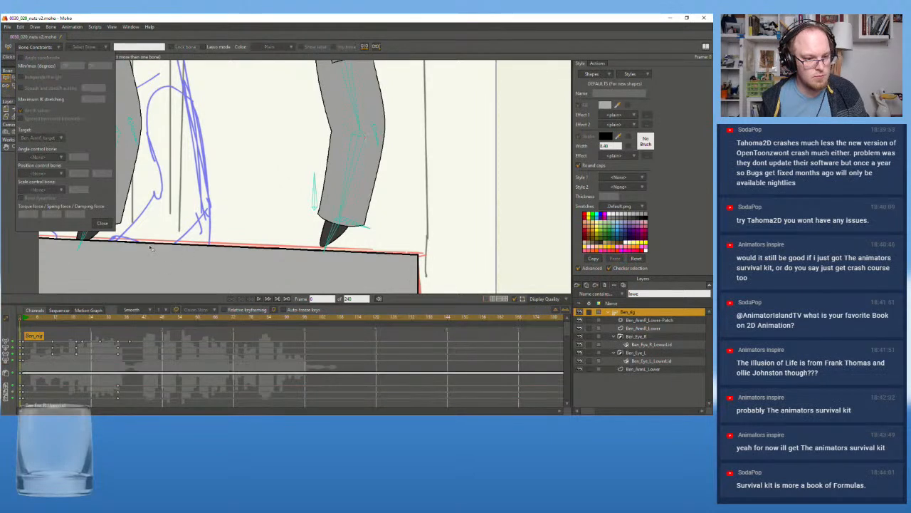
click(100, 225)
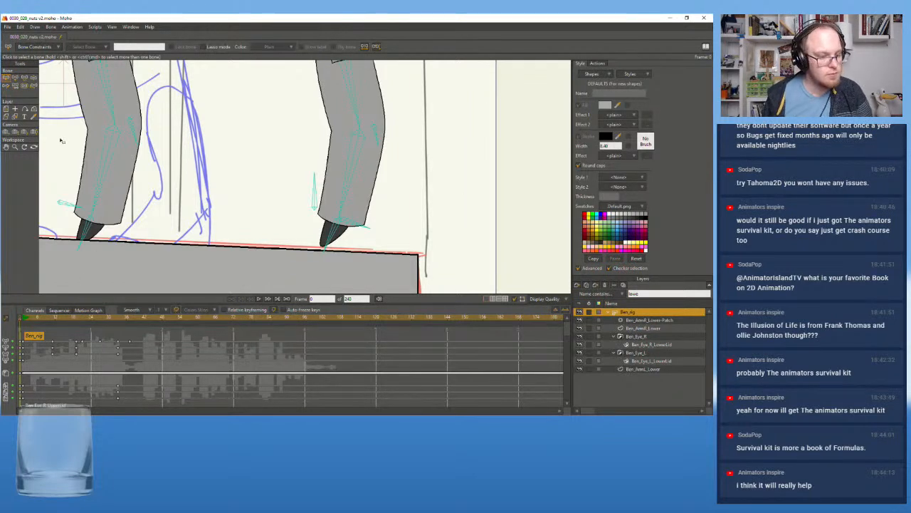
At frame 3, try to move the Ben_ArmR_target bone upward to test whether the forearm follows it
click(43, 317)
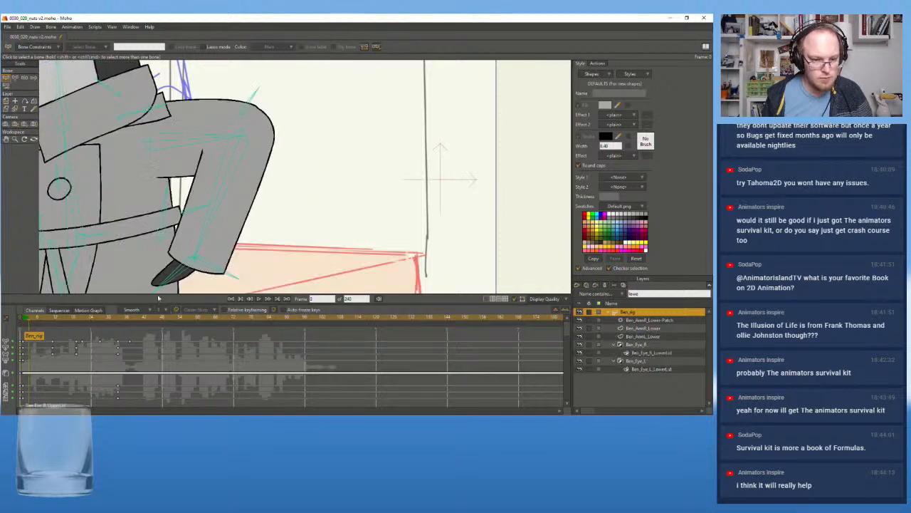
click(202, 262)
click(15, 78)
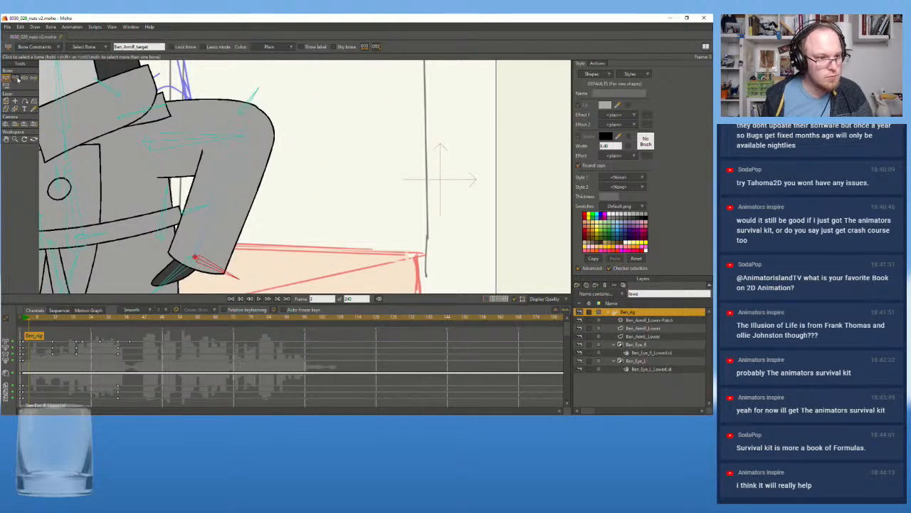
drag(200, 260, 203, 216)
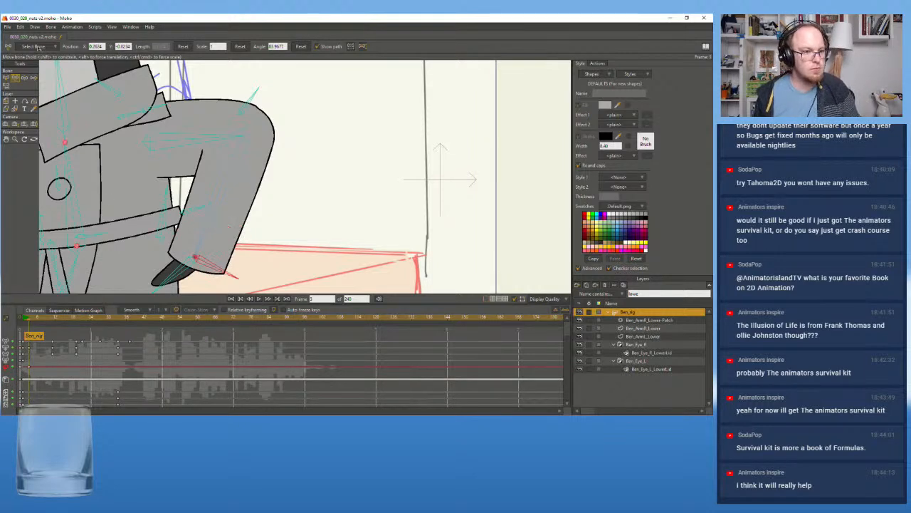
Reselect Ben_ArmR_target by name and try to pull the forearm and hand bones into new positions
click(39, 47)
click(150, 32)
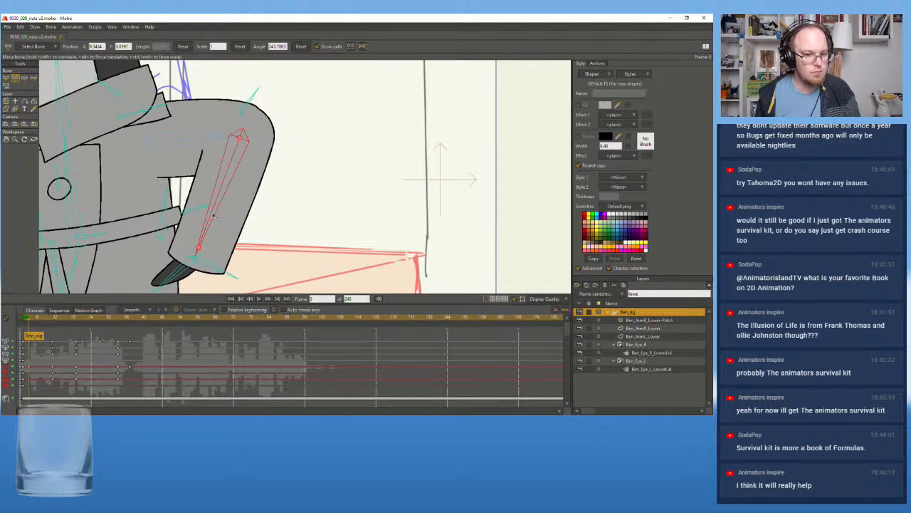
drag(198, 247, 191, 261)
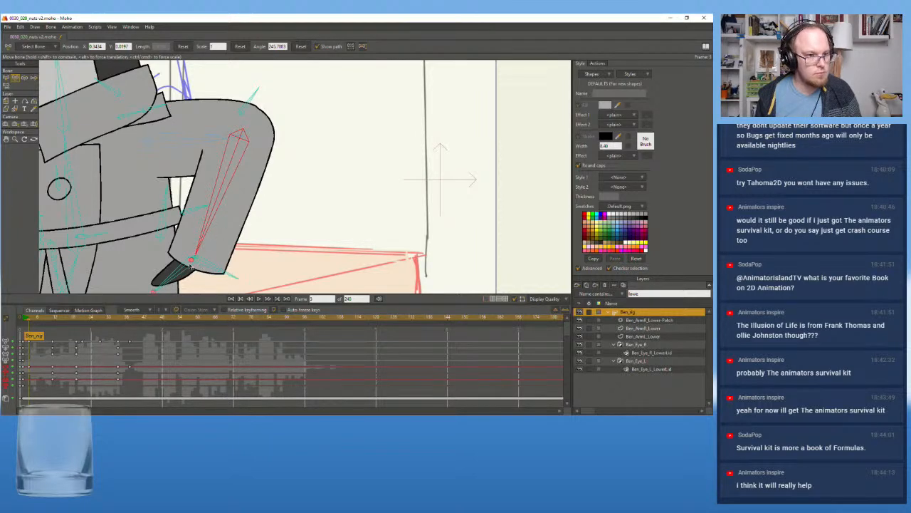
drag(191, 261, 183, 211)
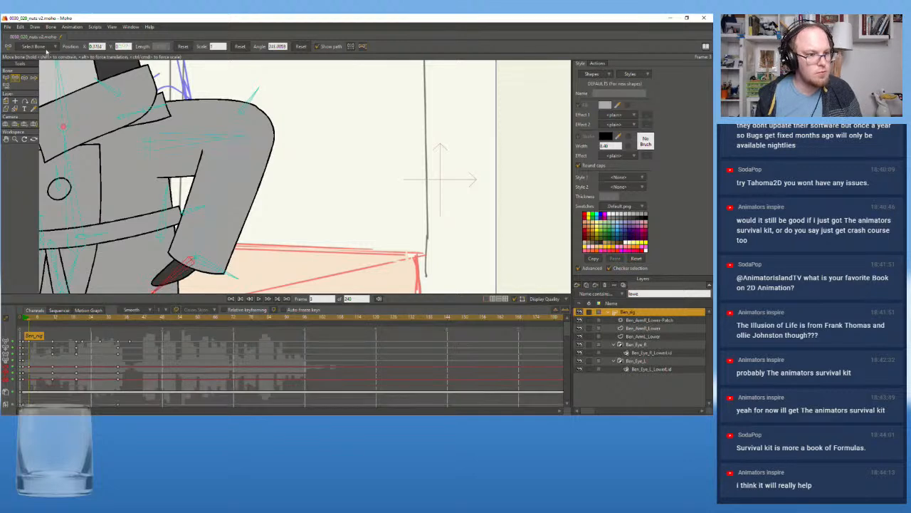
click(198, 245)
click(42, 46)
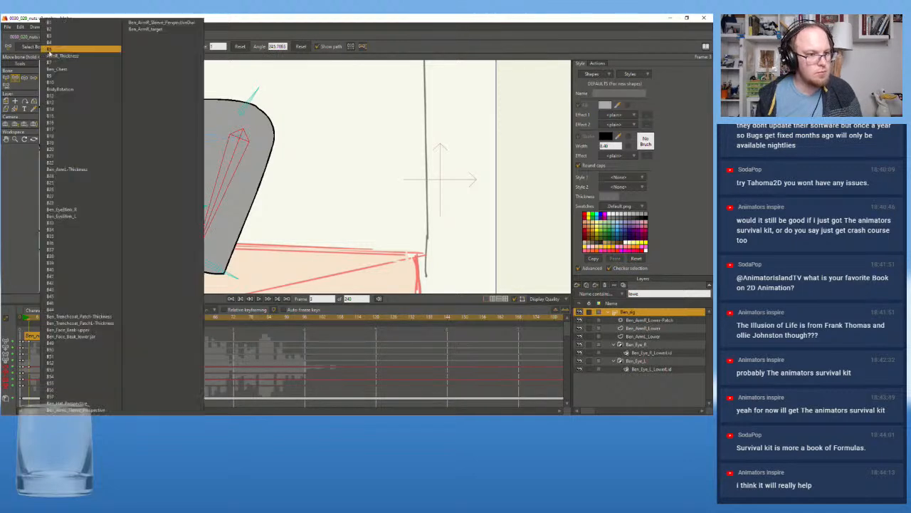
click(144, 30)
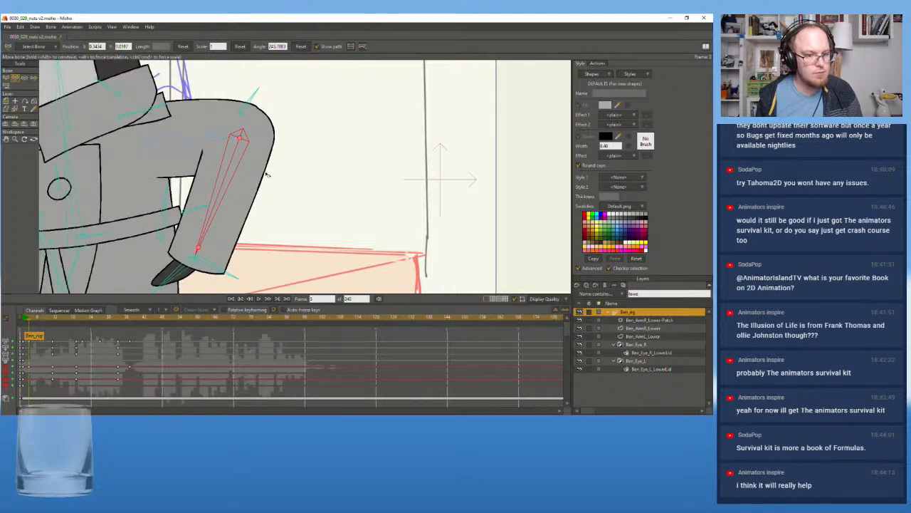
Compare the arm at frame 1 with the frame 0 rig and examine the Ben_ArmR_target bone's selection there
scroll(184, 254, down, 4)
drag(124, 231, 222, 200)
mouse_move(32, 320)
mouse_down()
mouse_move(71, 321)
mouse_move(23, 323)
mouse_up()
scroll(126, 153, down, 2)
drag(126, 152, 191, 168)
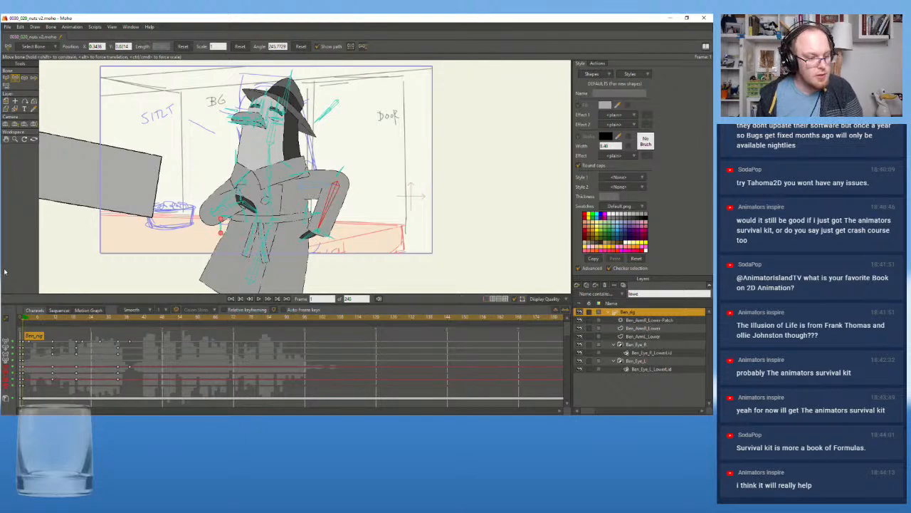
click(20, 318)
key(b)
click(382, 217)
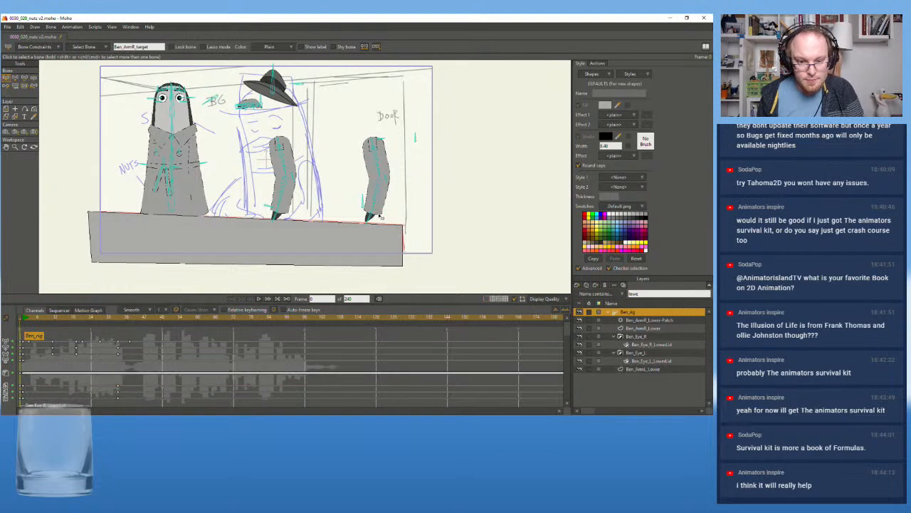
key(Return)
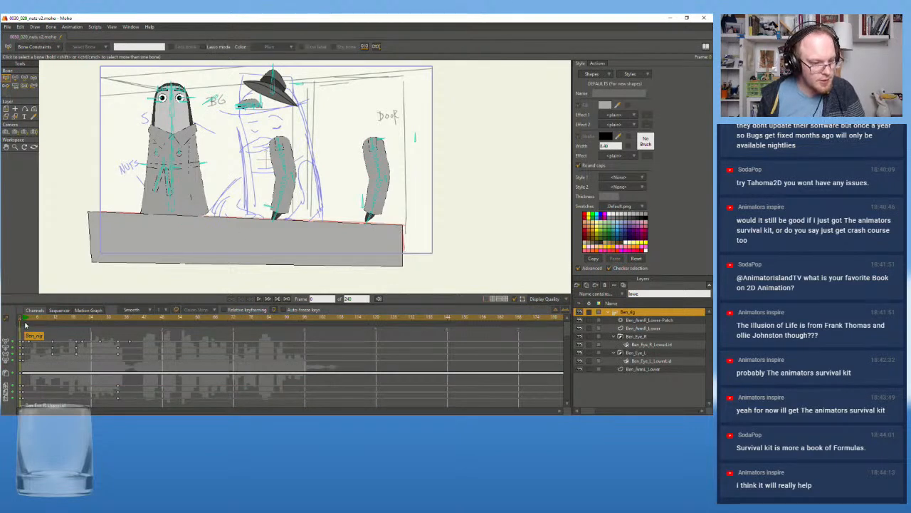
Scrub and play the opening frames to review how the arms move into the crossed pose on the counter
click(29, 319)
mouse_move(29, 322)
mouse_down()
mouse_move(99, 321)
mouse_move(30, 333)
mouse_up()
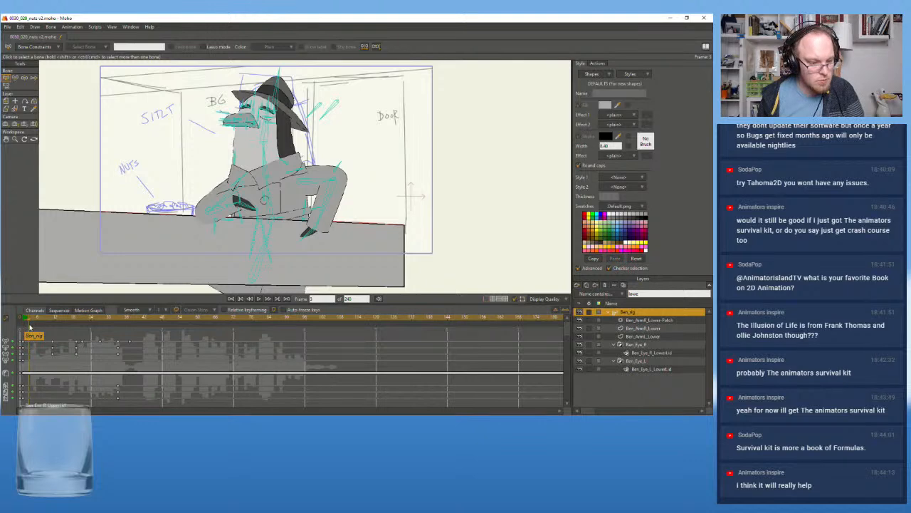
drag(40, 322, 24, 329)
click(259, 299)
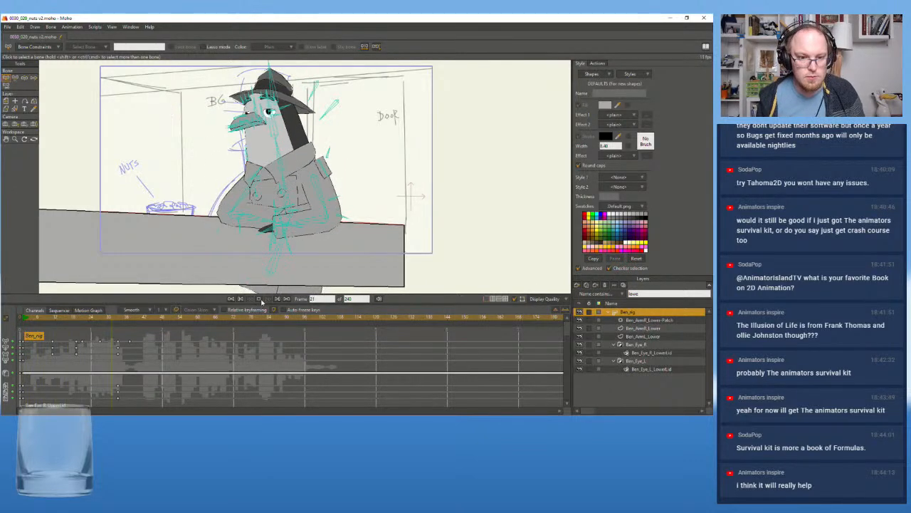
drag(33, 319, 24, 323)
scroll(176, 150, up, 2)
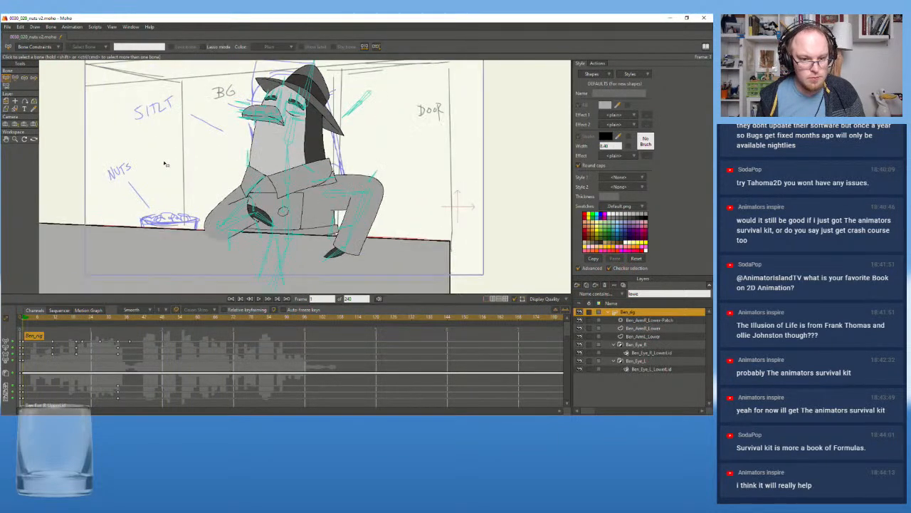
scroll(174, 154, down, 2)
click(260, 298)
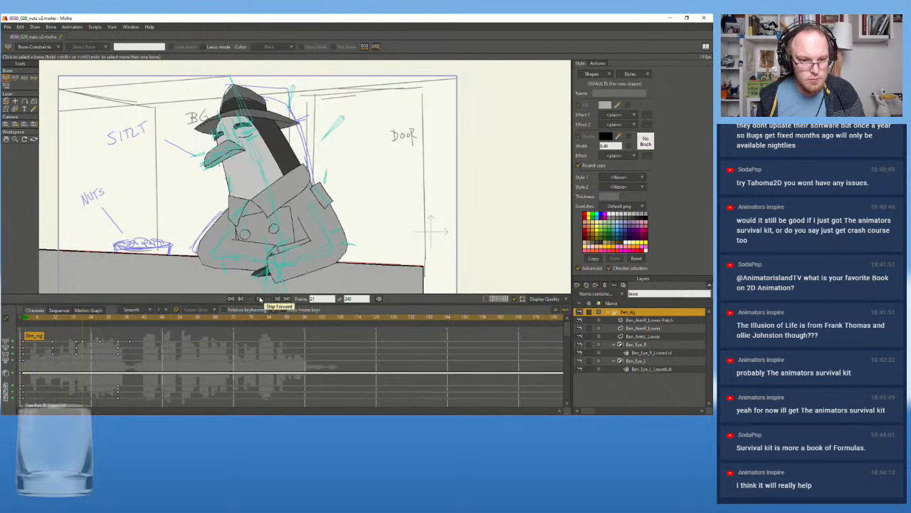
click(259, 298)
Try to retime the last pose's keyframes to frame 30 in the timeline, and undo the moves
click(104, 321)
drag(104, 322, 100, 324)
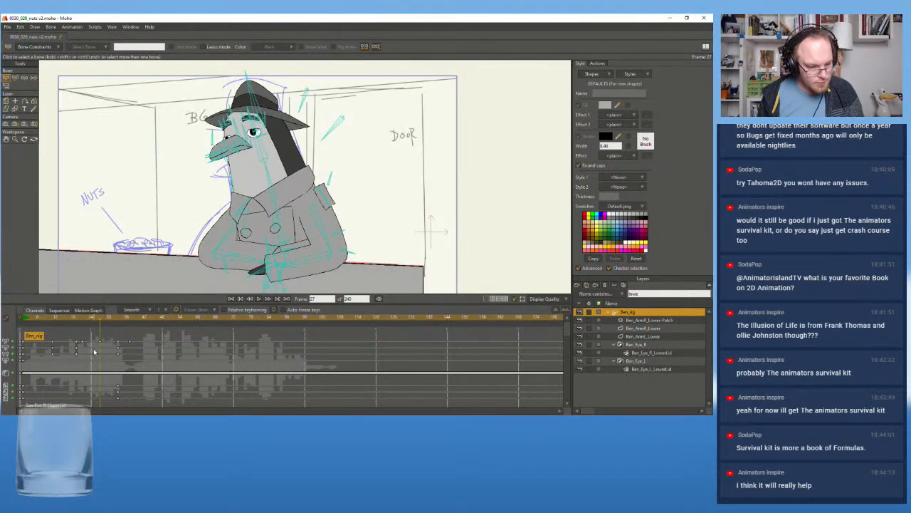
mouse_move(100, 344)
mouse_down()
mouse_move(91, 318)
mouse_move(157, 369)
mouse_move(110, 345)
mouse_up()
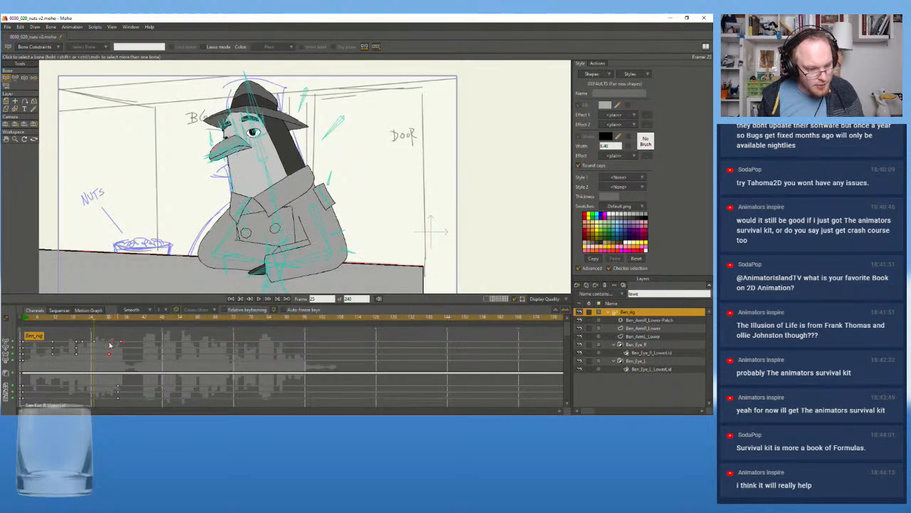
key(ctrl+z)
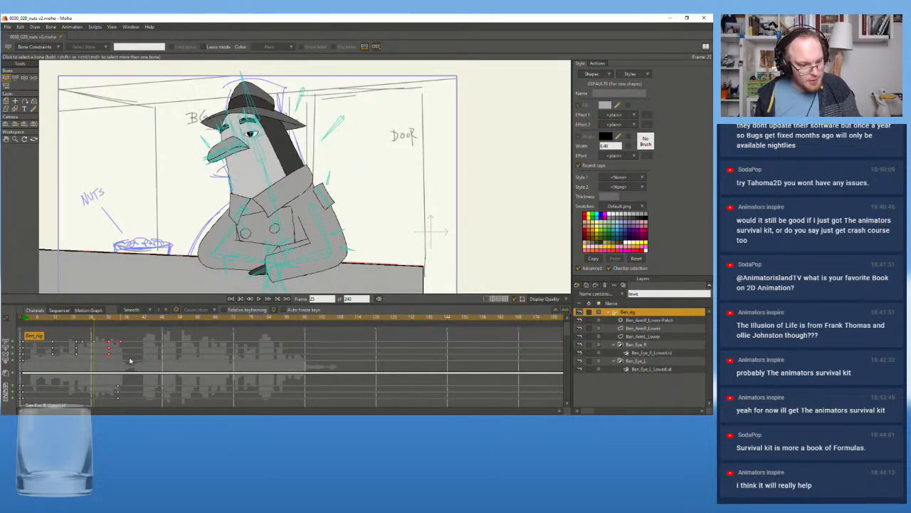
drag(145, 333, 106, 403)
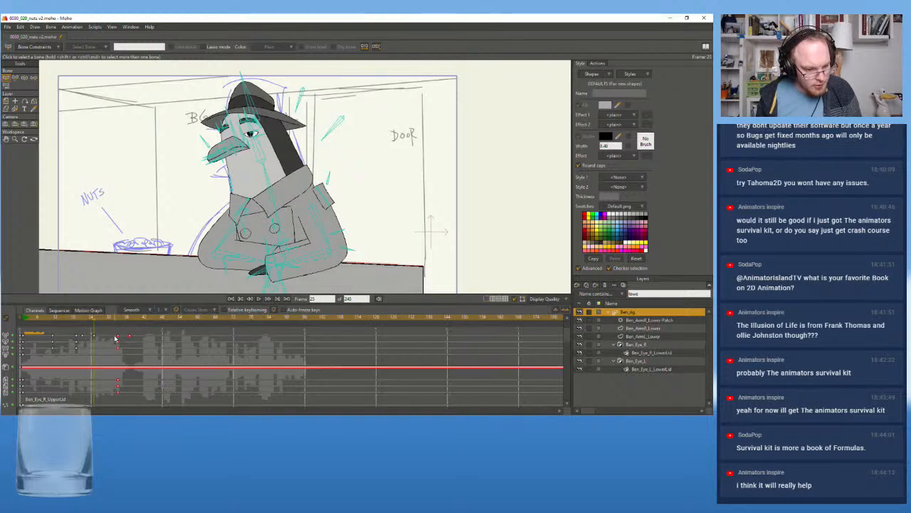
drag(117, 340, 110, 340)
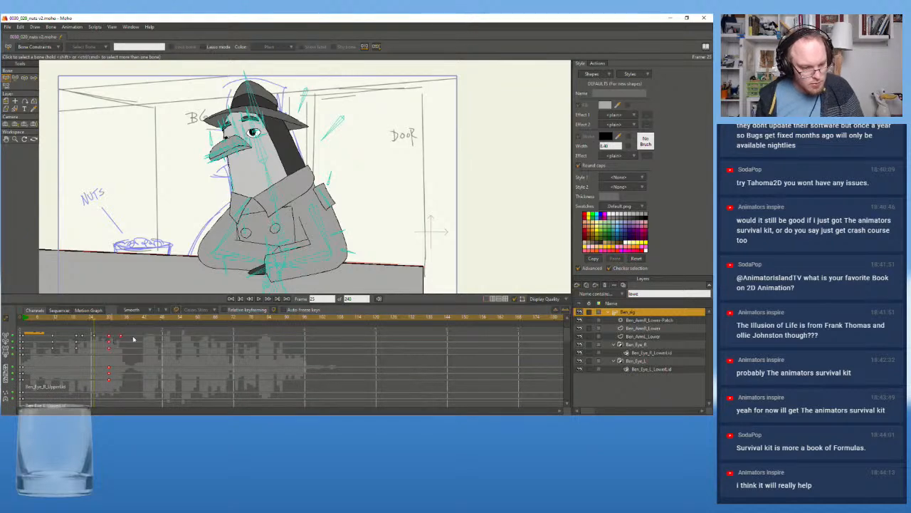
key(ctrl+z)
Move the last pose's keyframes to frame 31, covering both the upper and lower channel rows of the timeline
click(157, 332)
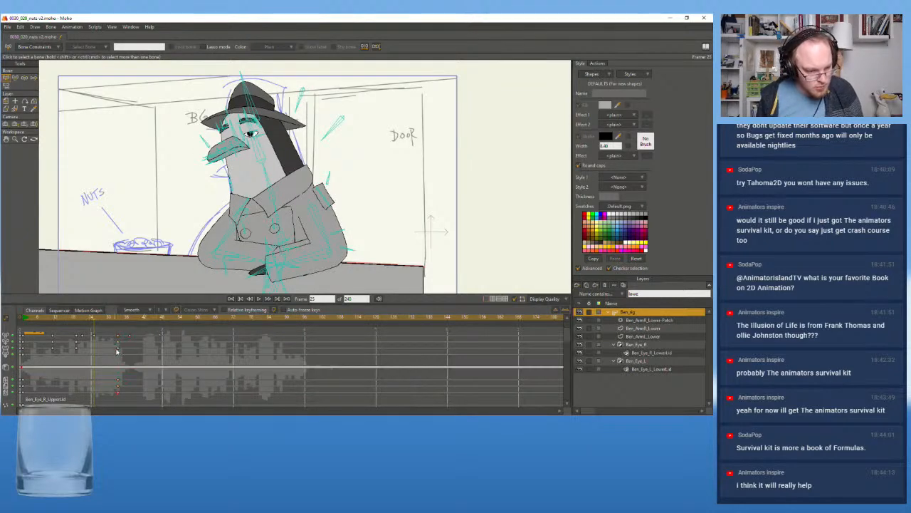
drag(141, 331, 115, 356)
drag(118, 319, 113, 321)
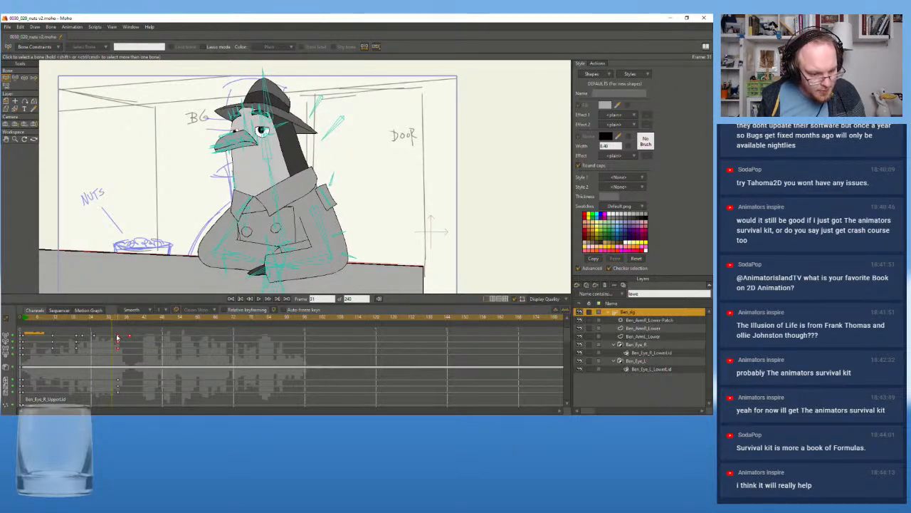
drag(117, 336, 111, 339)
drag(128, 396, 111, 383)
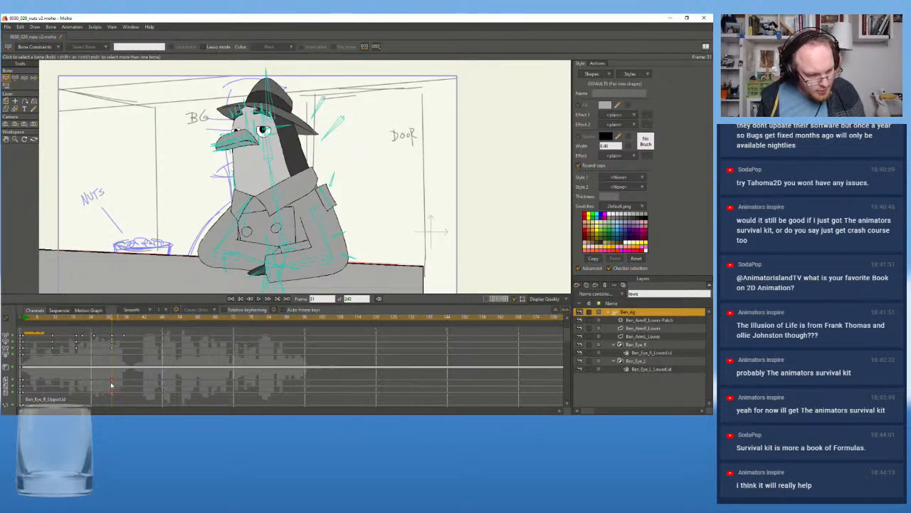
Play the shot repeatedly from its first frames to review the retimed opening movement
click(54, 323)
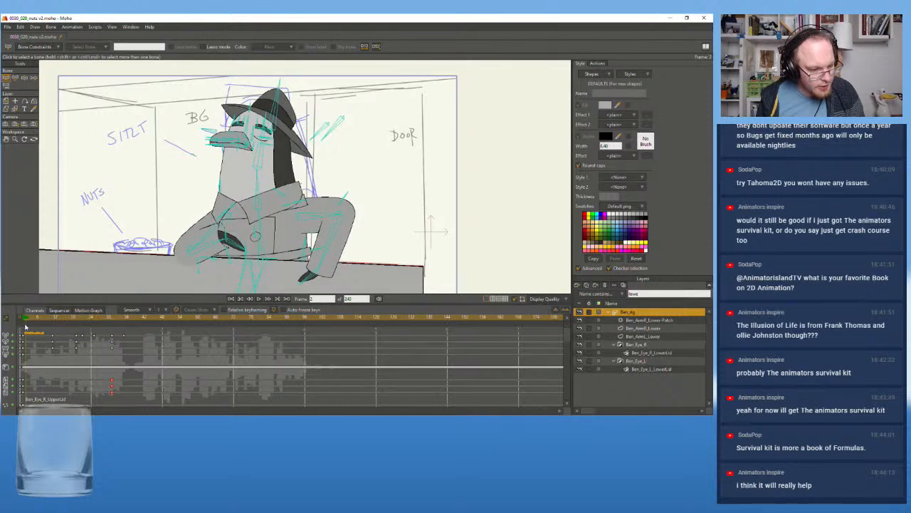
click(259, 299)
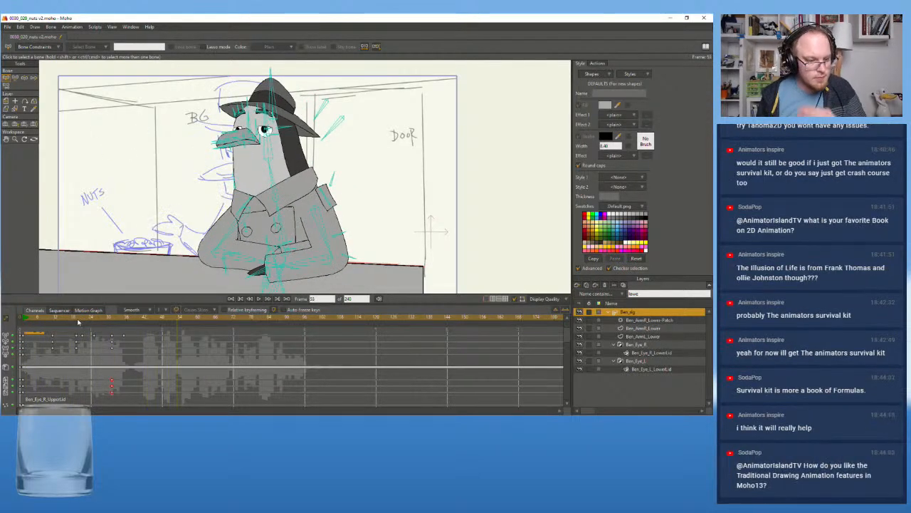
click(26, 324)
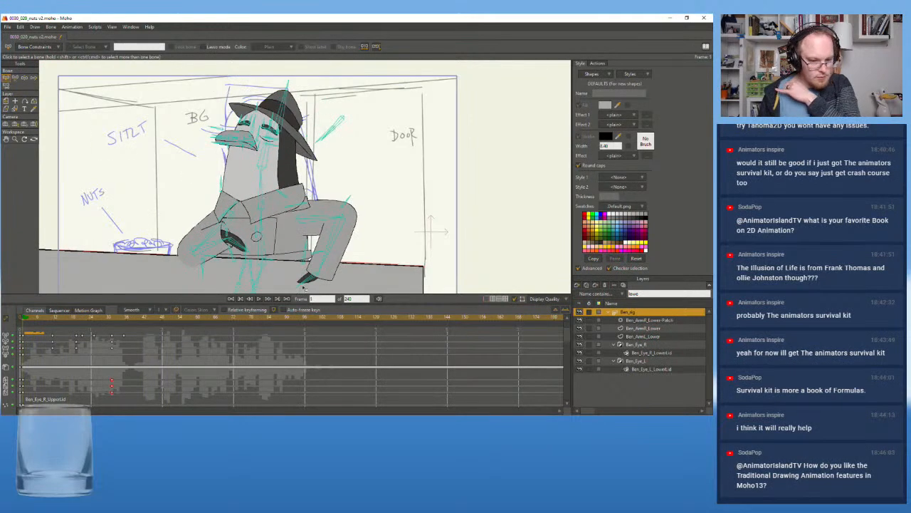
click(258, 301)
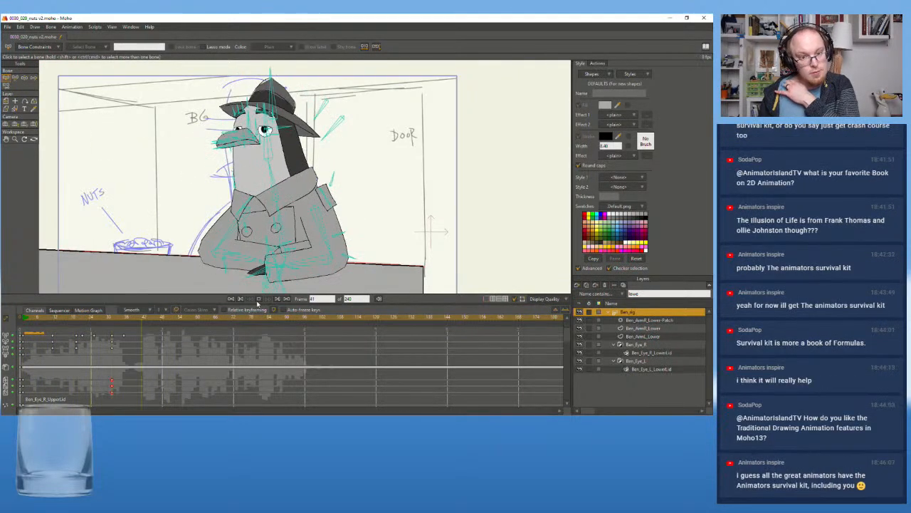
click(25, 321)
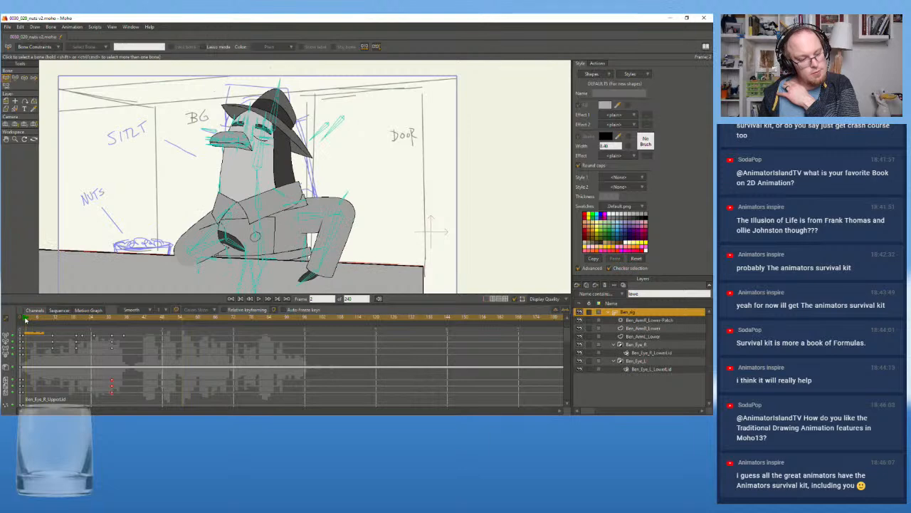
click(258, 298)
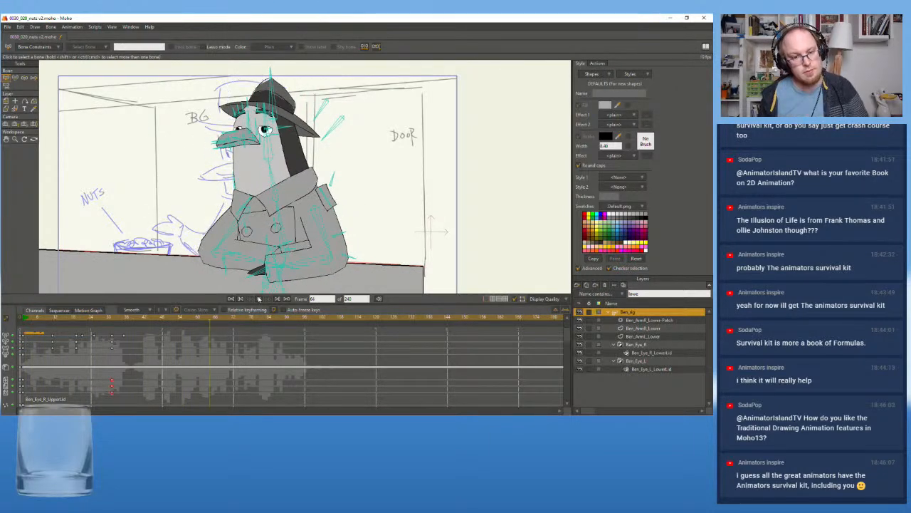
click(257, 297)
drag(84, 321, 22, 324)
click(231, 298)
click(260, 299)
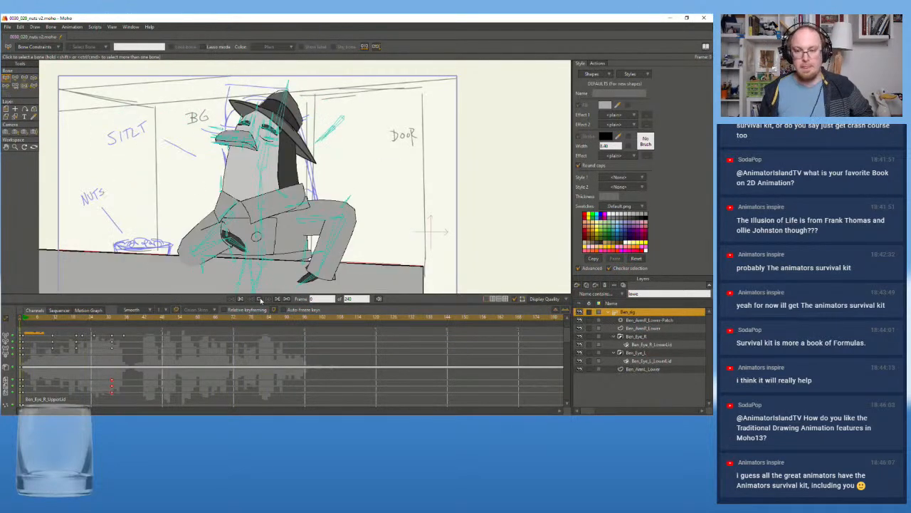
click(260, 299)
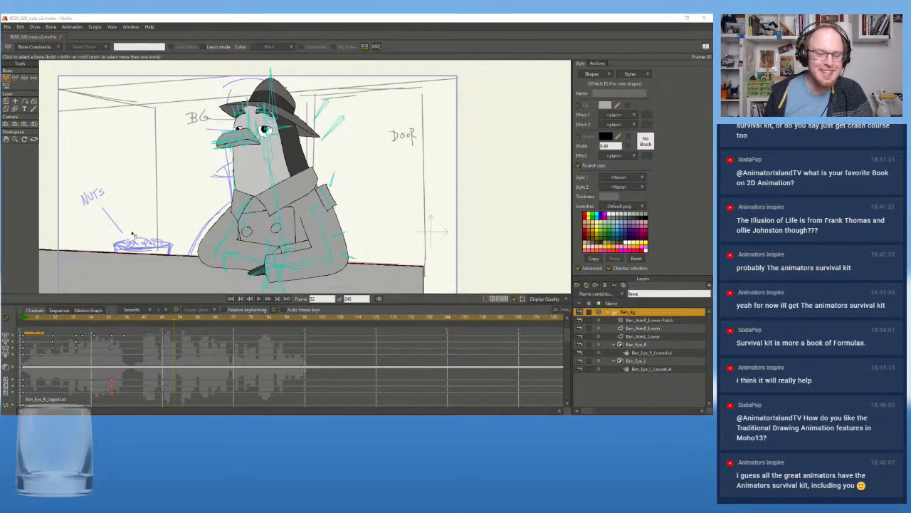
click(25, 323)
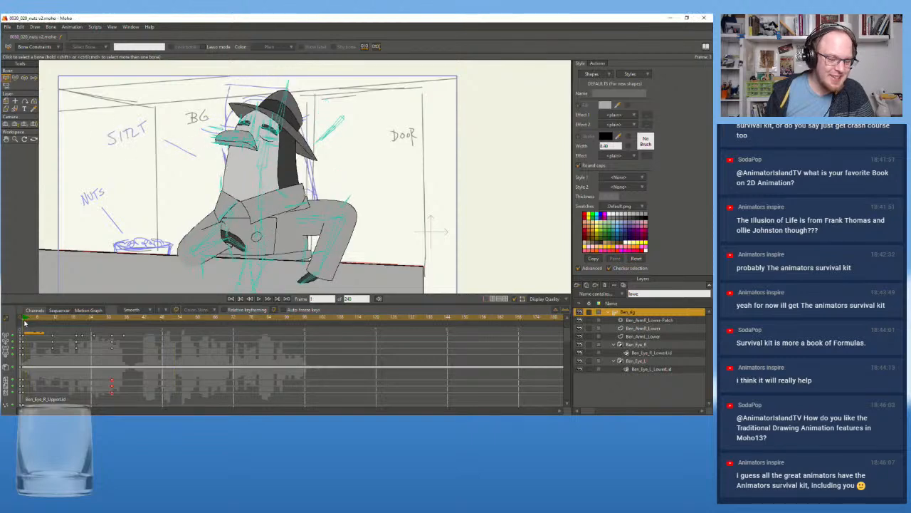
click(259, 299)
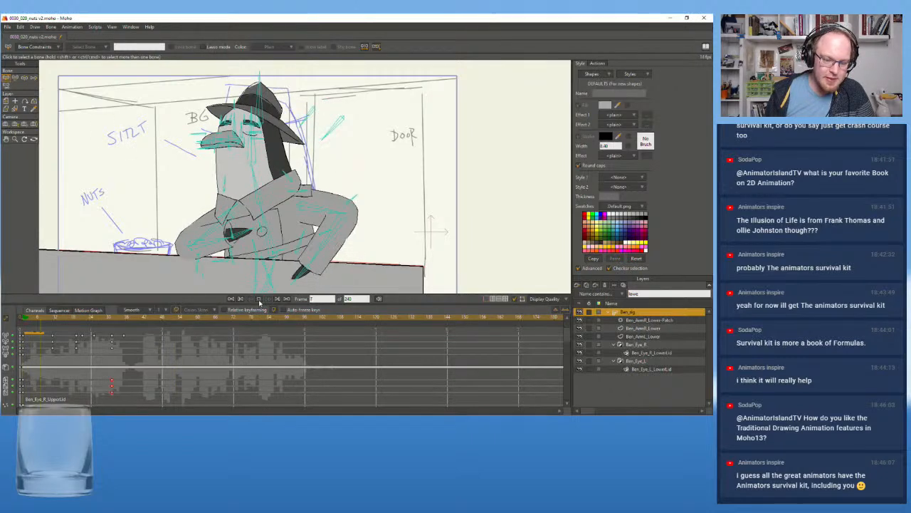
key(space)
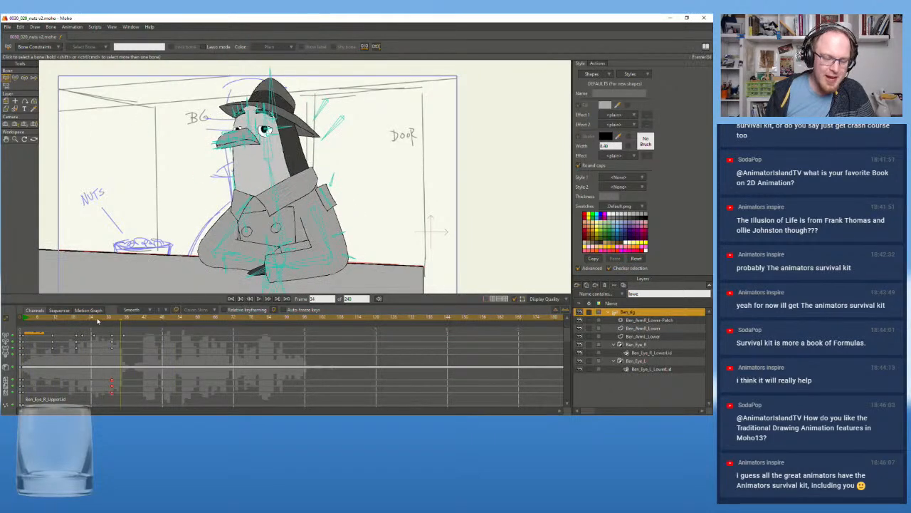
scroll(118, 215, down, 2)
mouse_move(117, 216)
mouse_down()
mouse_move(133, 199)
mouse_move(115, 226)
mouse_up()
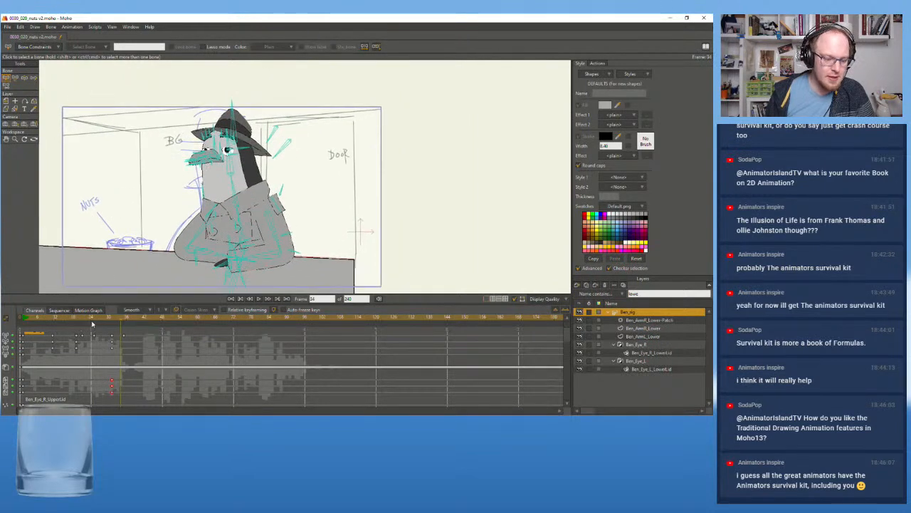
Play the opening from frame 1 and scrub the frames where the arms fold onto the counter
click(24, 322)
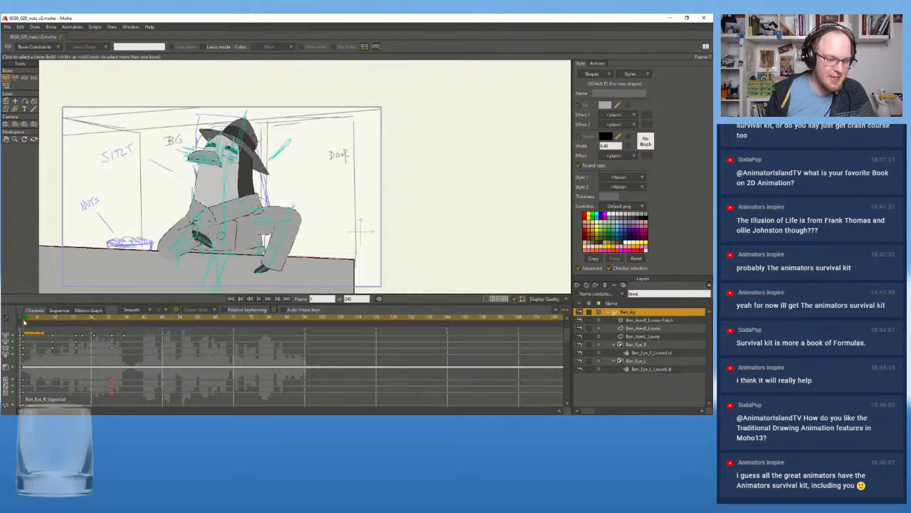
click(259, 299)
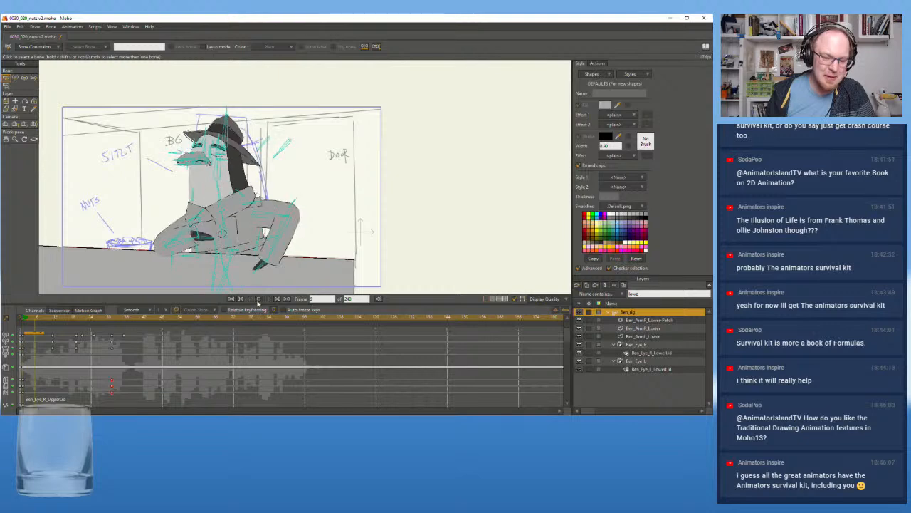
key(space)
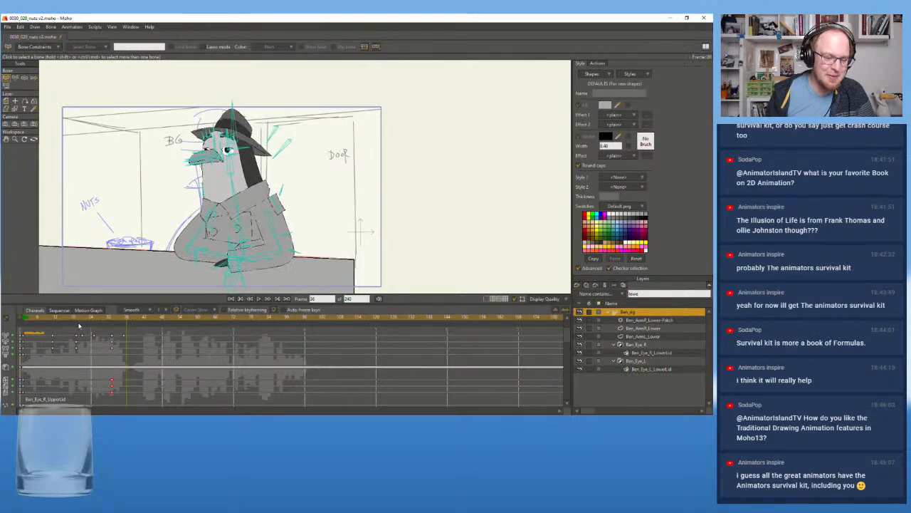
click(77, 323)
drag(79, 323, 93, 322)
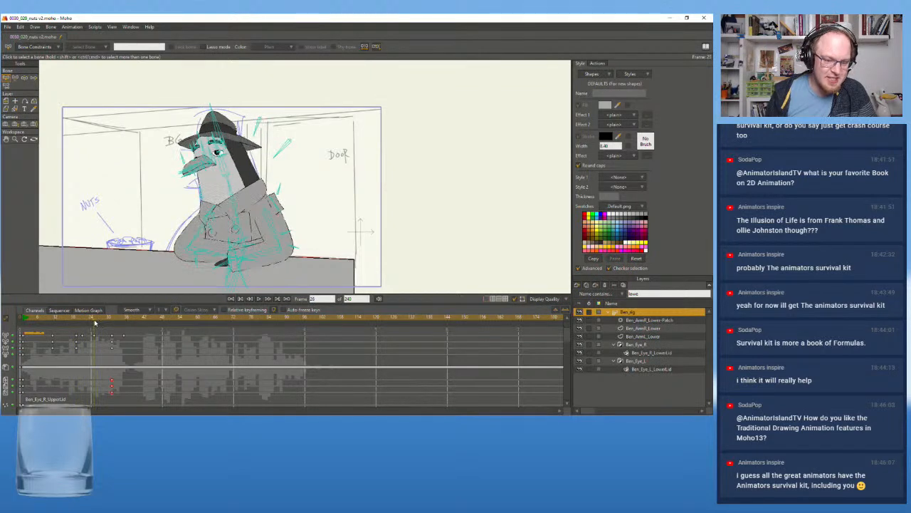
At frame 15, re-angle the forearm and hand on the door side of the body, checking the motion around that frame
scroll(145, 268, up, 2)
drag(146, 267, 106, 270)
click(79, 322)
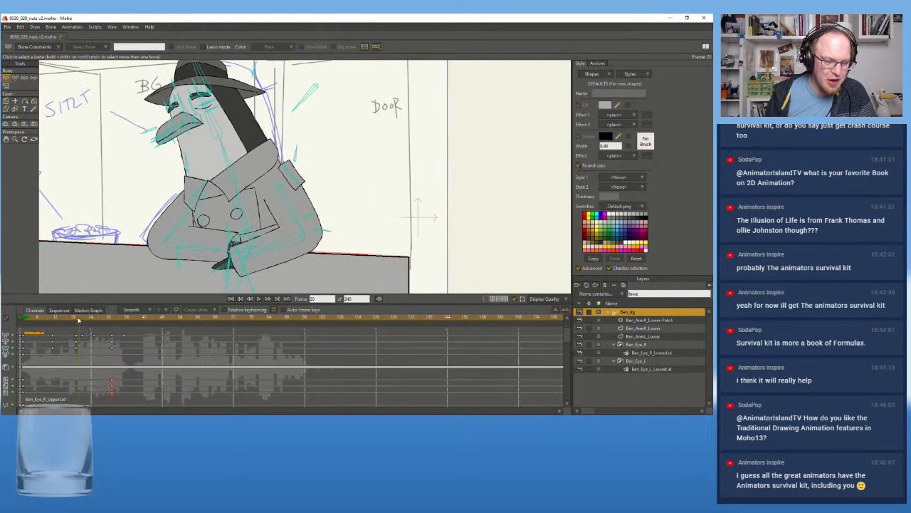
drag(73, 321, 64, 320)
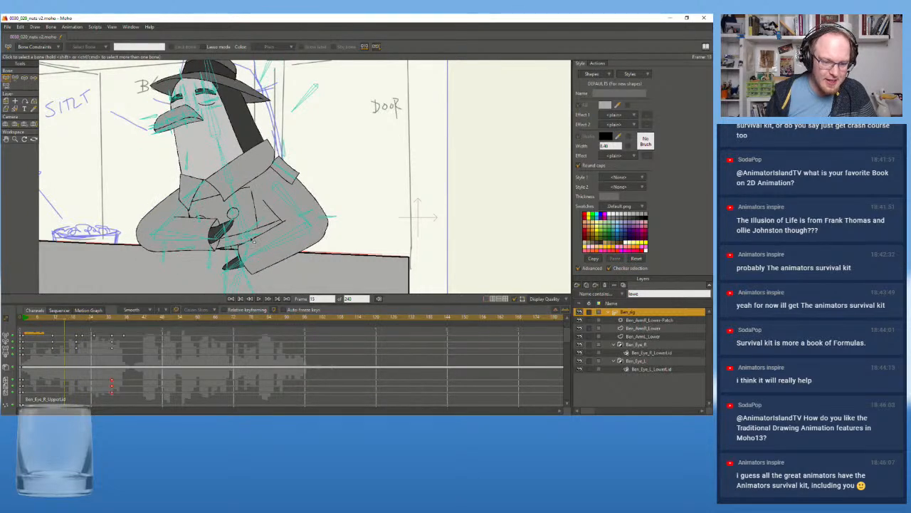
click(267, 248)
click(15, 78)
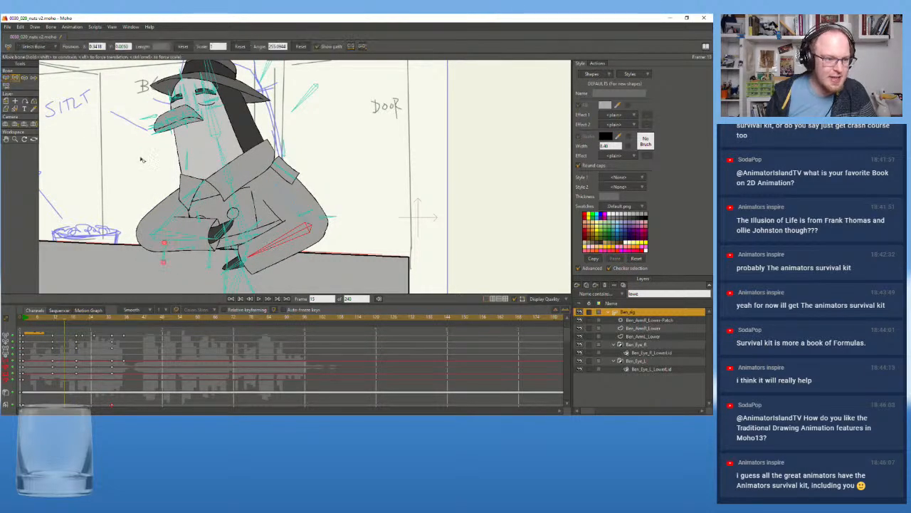
drag(280, 245, 243, 274)
click(234, 275)
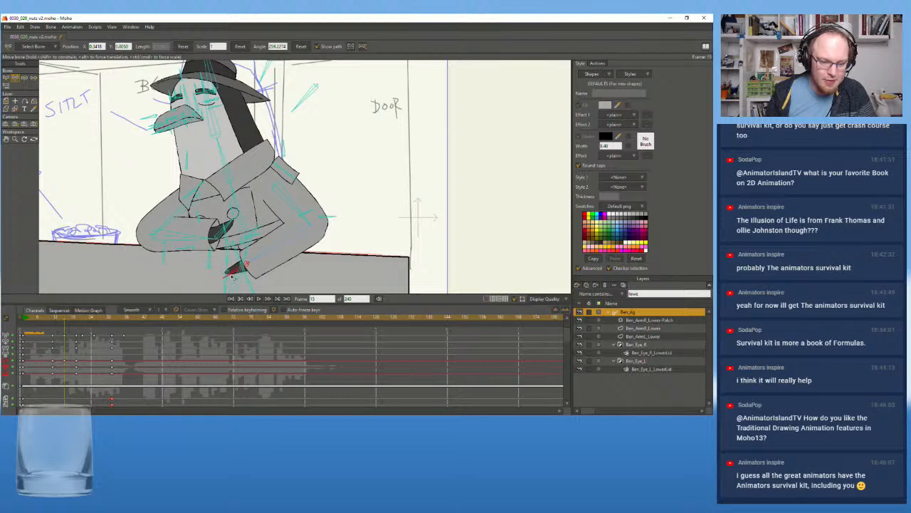
mouse_move(63, 319)
mouse_down()
mouse_move(55, 320)
mouse_move(75, 322)
mouse_move(52, 325)
mouse_move(68, 326)
mouse_up()
drag(78, 325, 65, 326)
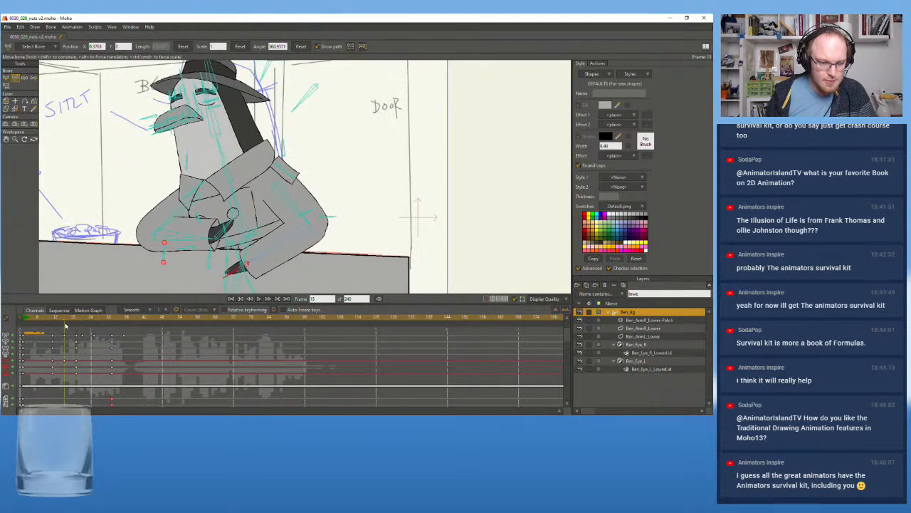
click(275, 248)
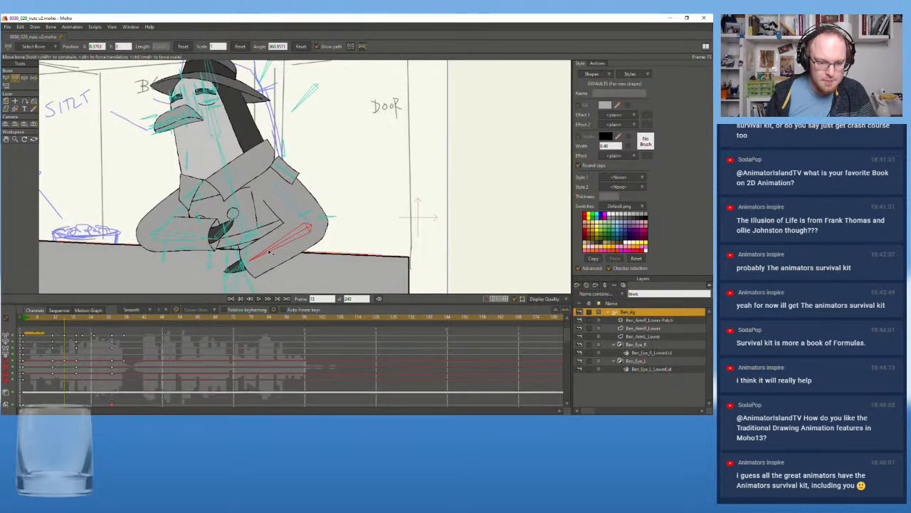
click(164, 252)
Replay the shot from its first frames several times to examine how the adjusted arm settles into the crossed pose
drag(58, 328, 24, 332)
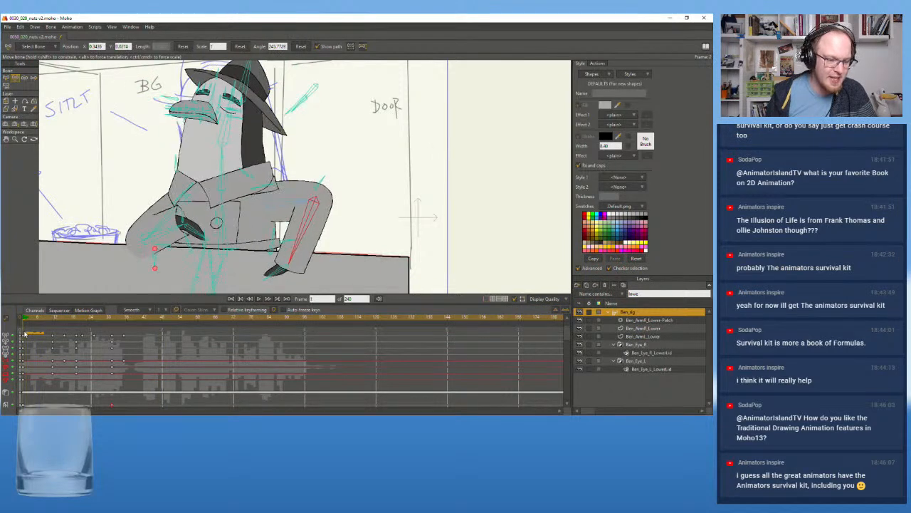
click(259, 299)
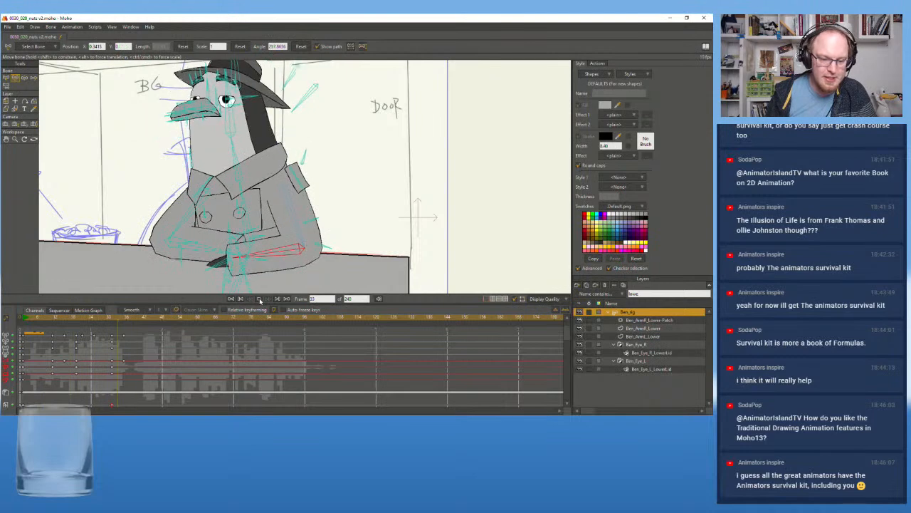
click(26, 322)
click(259, 299)
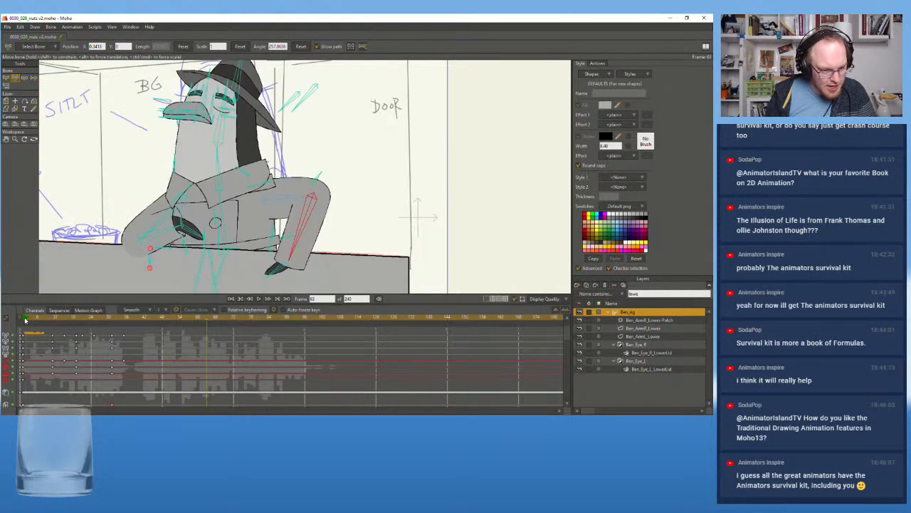
click(232, 299)
click(259, 300)
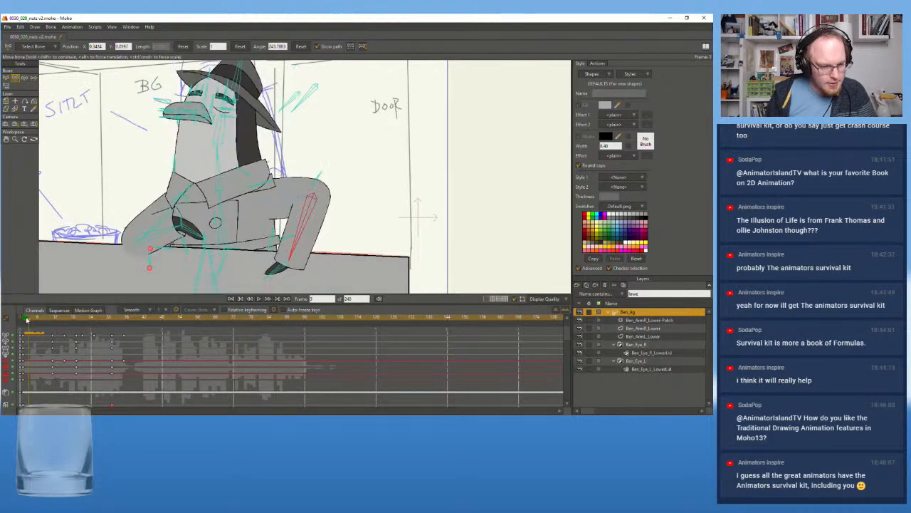
click(264, 299)
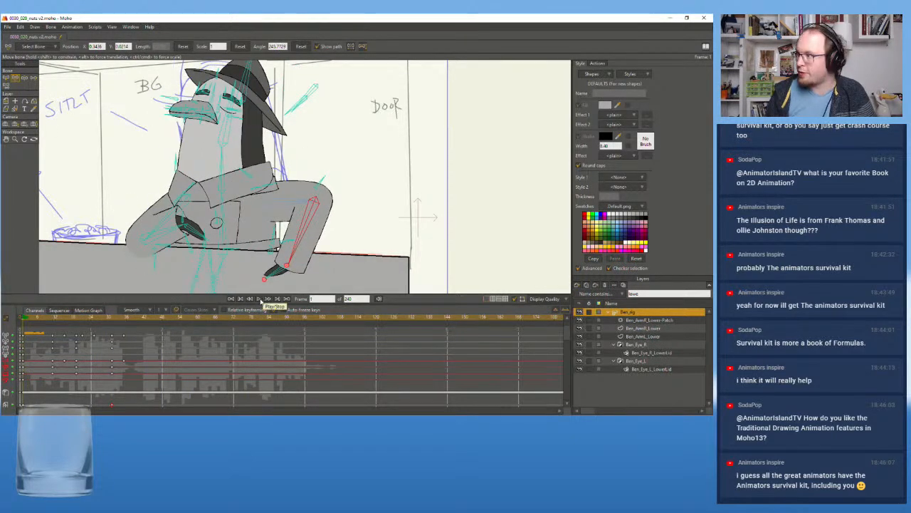
click(259, 299)
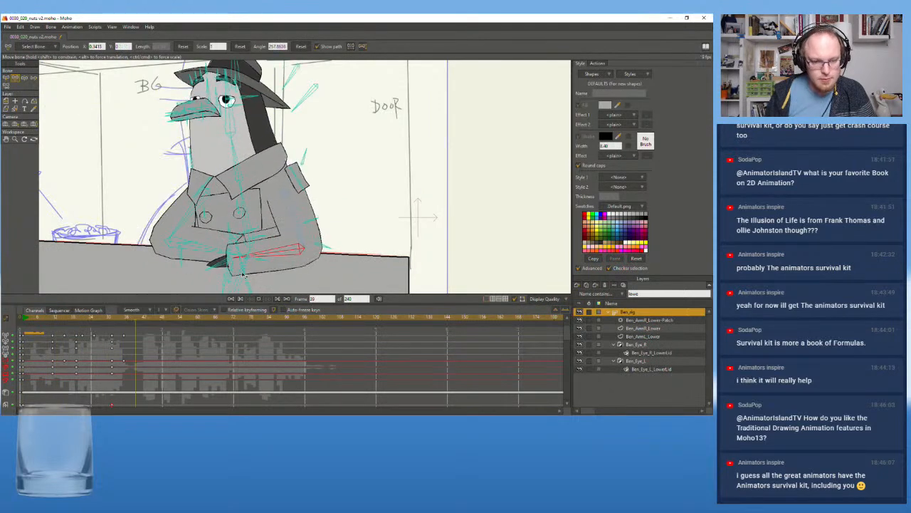
key(space)
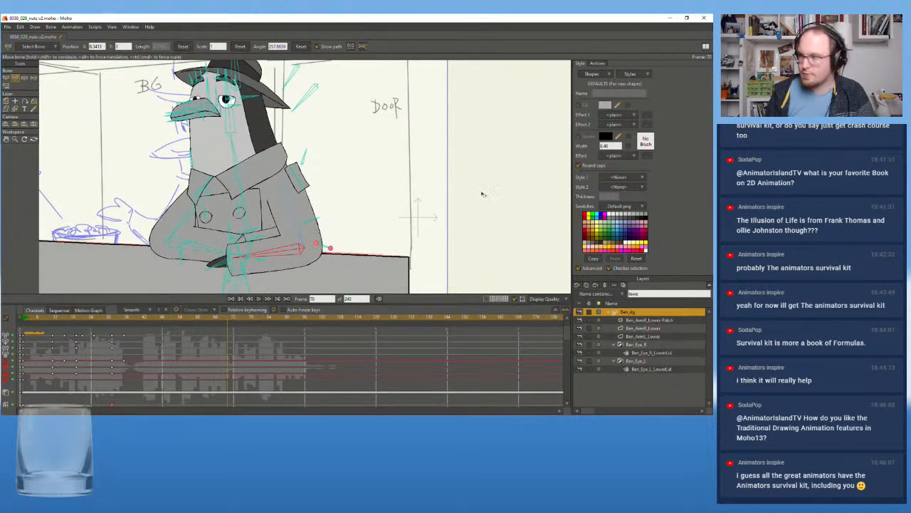
scroll(238, 147, down, 2)
drag(237, 148, 257, 168)
scroll(257, 168, up, 2)
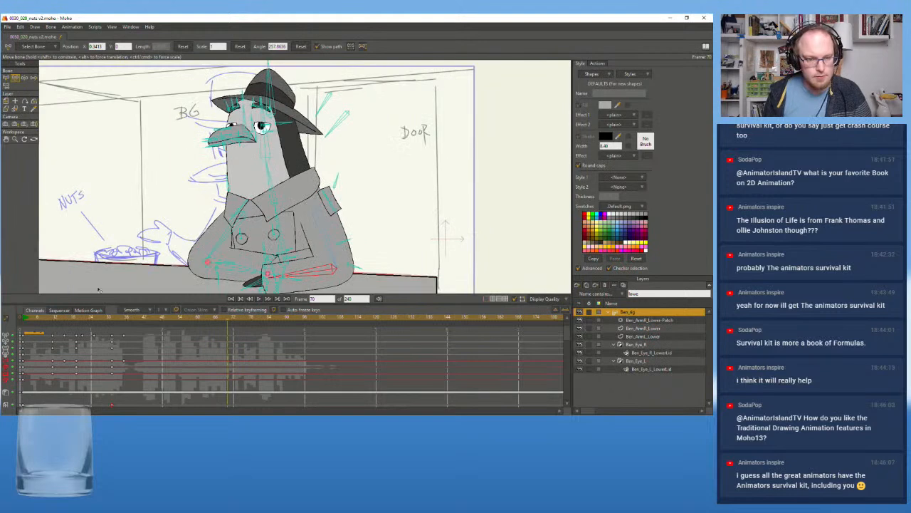
click(24, 322)
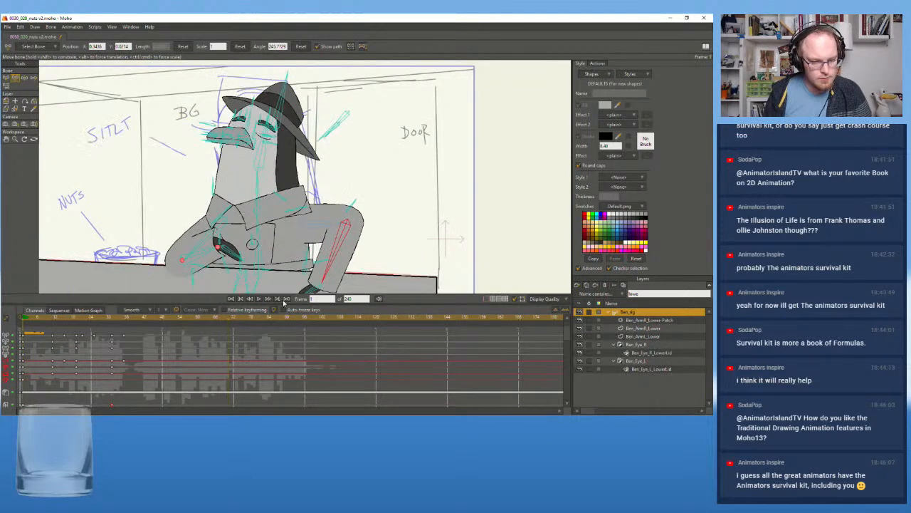
click(260, 298)
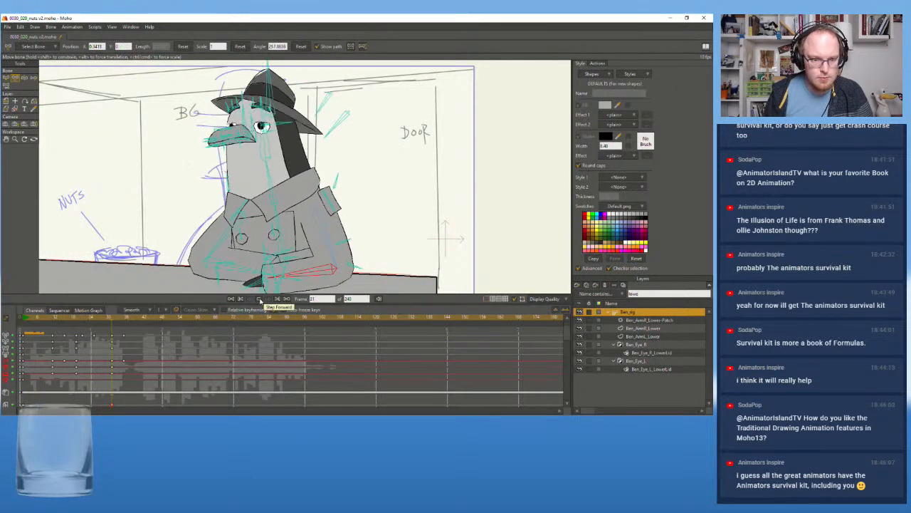
click(26, 322)
click(260, 298)
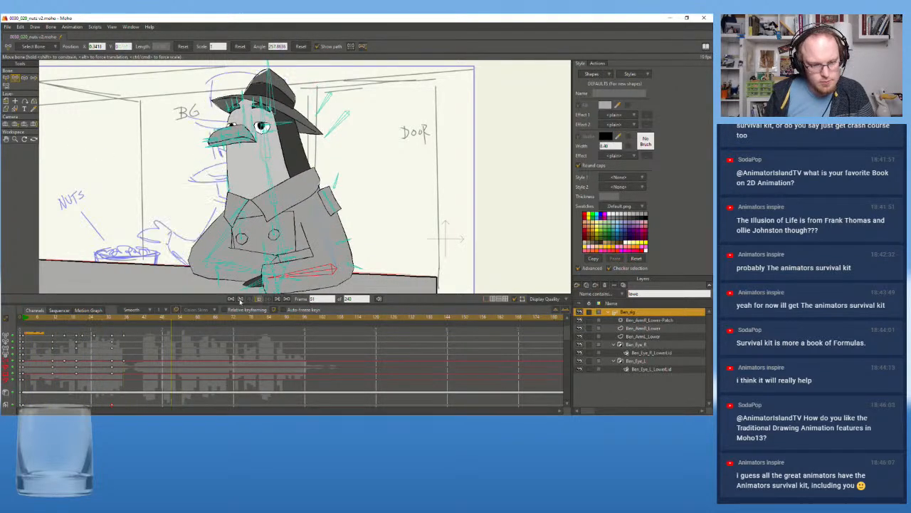
Key the crossed-arm pose at frame 39 as the hold before the next movement
drag(133, 320, 143, 319)
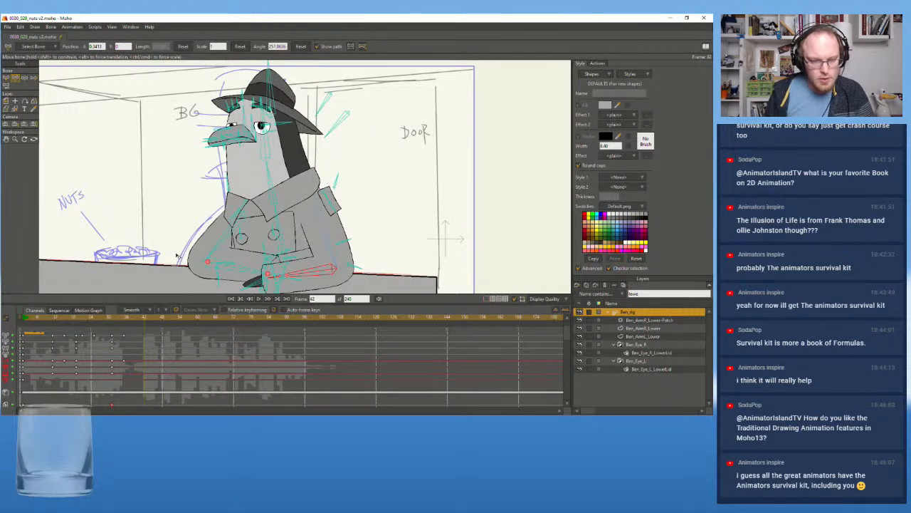
scroll(224, 174, down, 1)
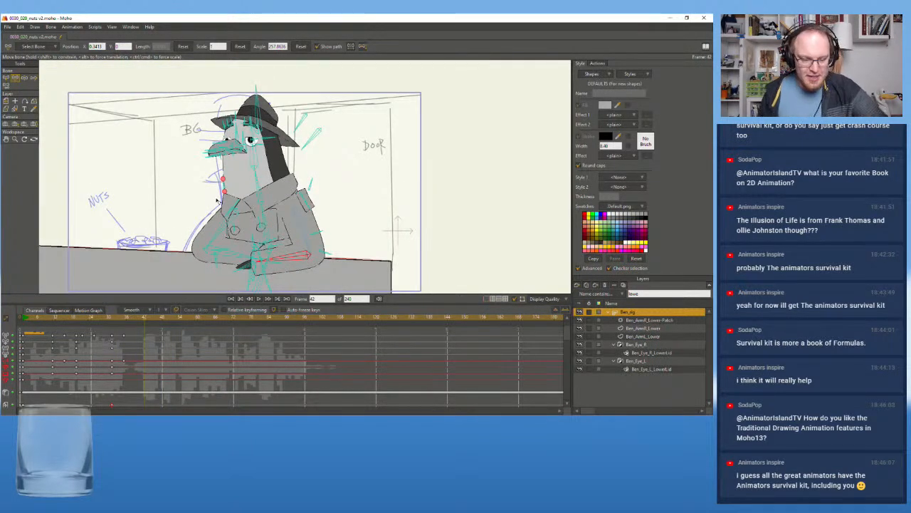
scroll(147, 183, down, 1)
scroll(147, 183, up, 1)
drag(166, 154, 167, 147)
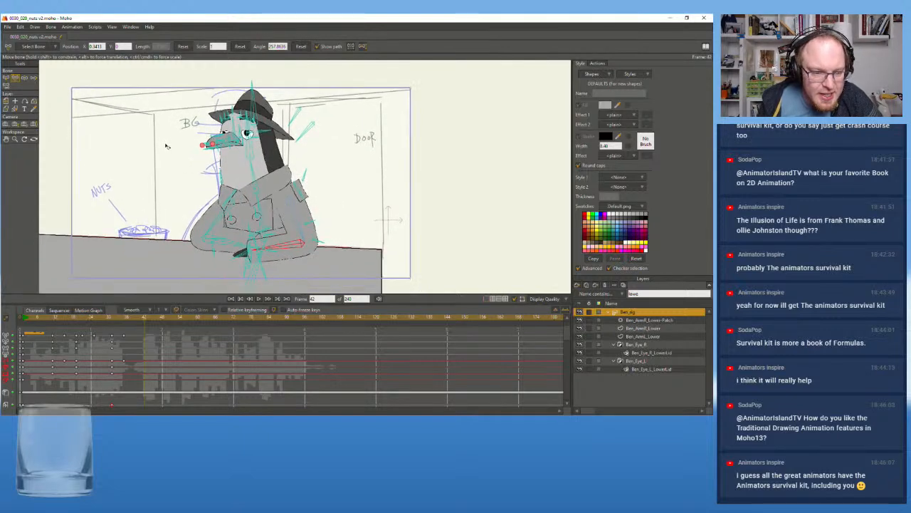
scroll(166, 147, up, 1)
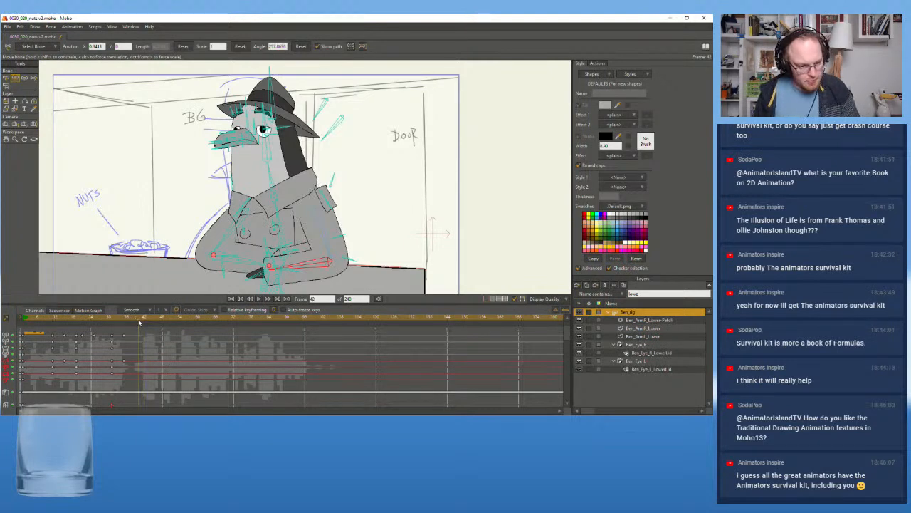
drag(139, 322, 138, 322)
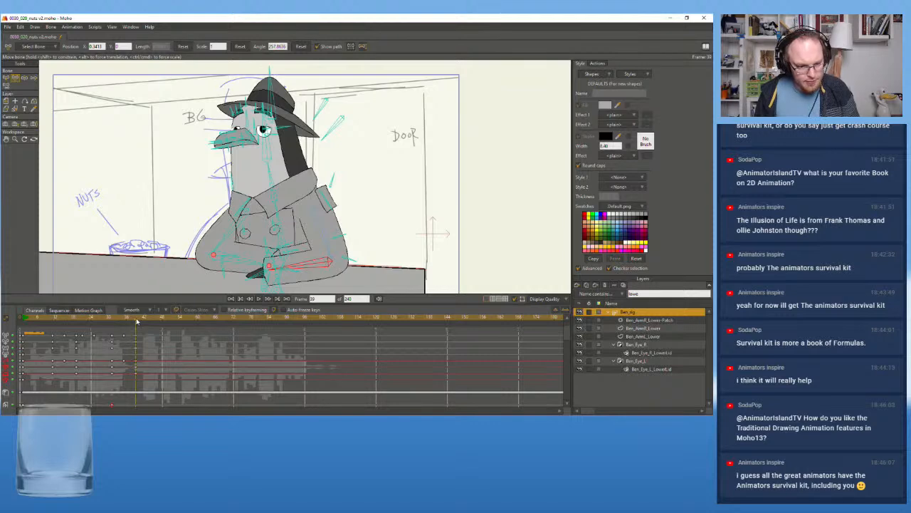
At frame 45, lean the torso and neck slightly toward the nuts bowl and tip the head and beak downward
drag(137, 322, 147, 322)
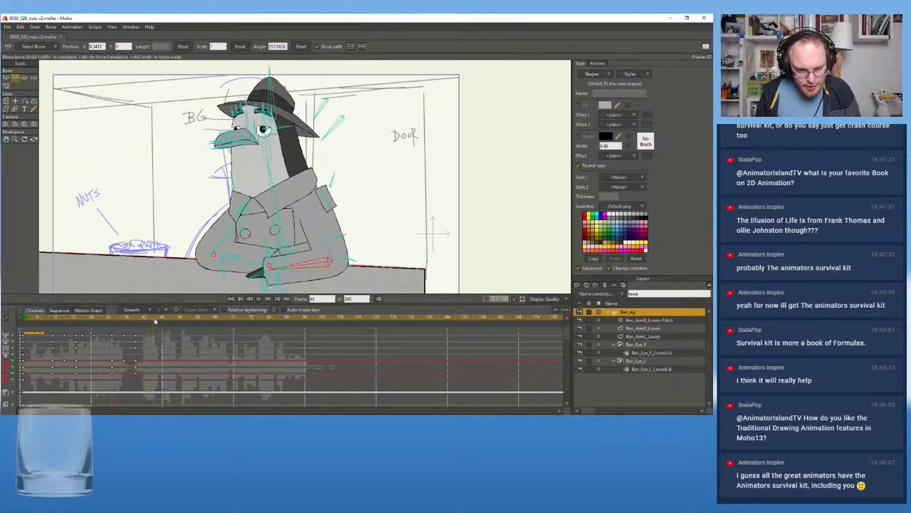
drag(279, 225, 277, 224)
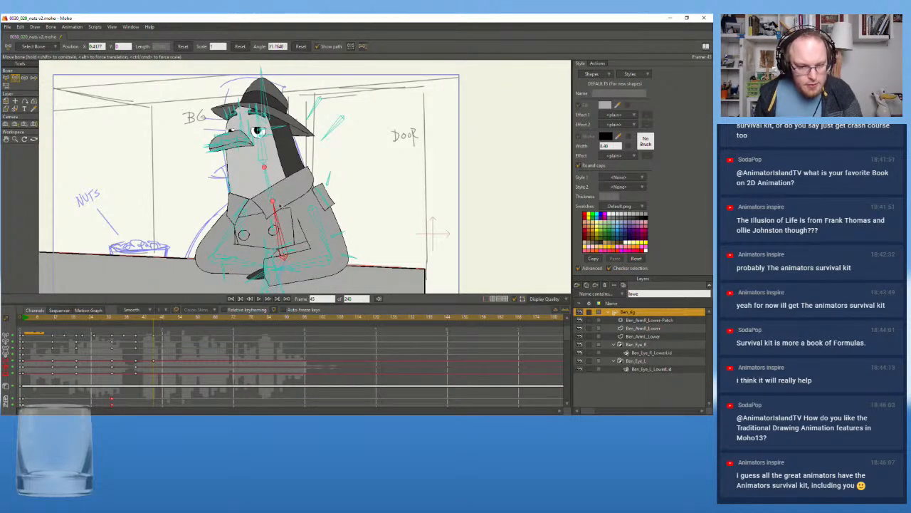
drag(277, 187, 272, 187)
key(ctrl+z)
drag(282, 222, 279, 220)
drag(272, 188, 270, 186)
drag(264, 155, 253, 163)
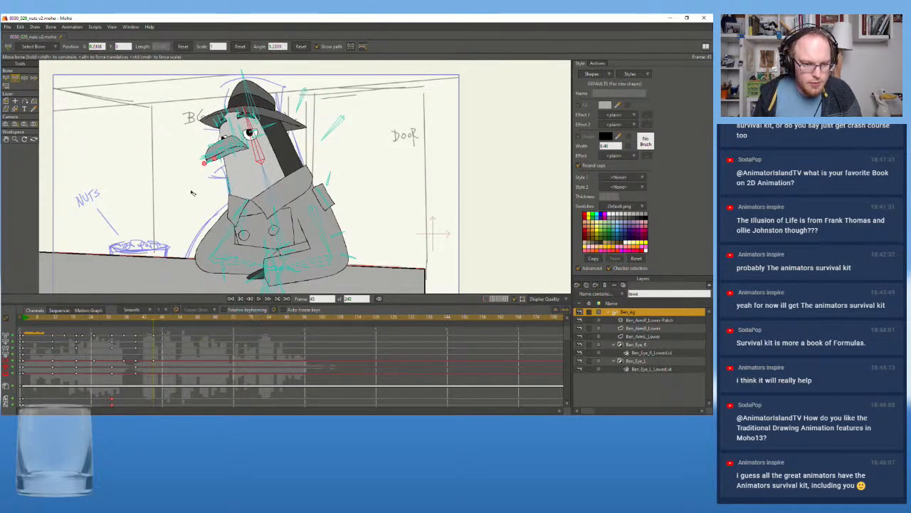
click(273, 124)
drag(267, 126, 224, 183)
drag(215, 147, 150, 216)
At frame 57, bring the torso and neck back upright and re-angle the head
drag(134, 320, 188, 325)
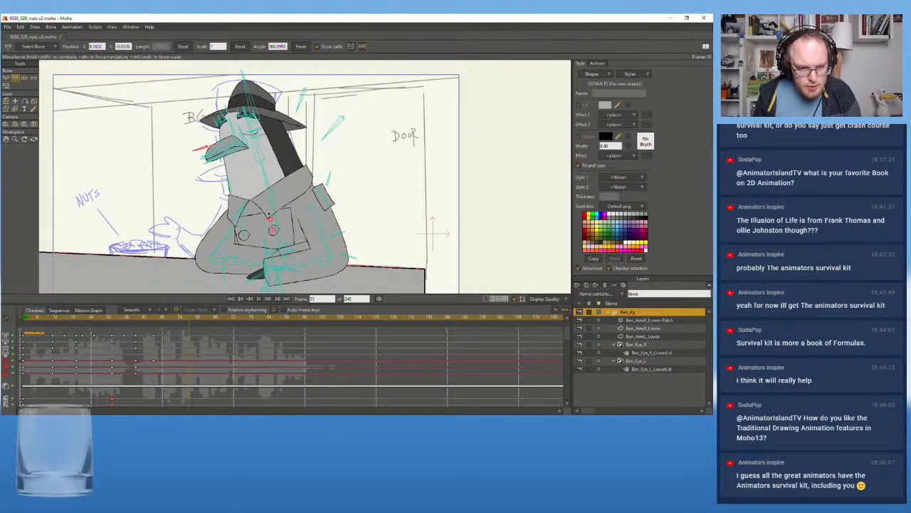
mouse_move(278, 220)
mouse_down()
mouse_move(279, 183)
mouse_move(287, 223)
mouse_move(275, 219)
mouse_up()
drag(277, 179, 269, 146)
Play the shot from around frame 34 repeatedly to review the new head dip and recovery
drag(191, 320, 118, 320)
click(259, 299)
click(259, 299)
click(123, 320)
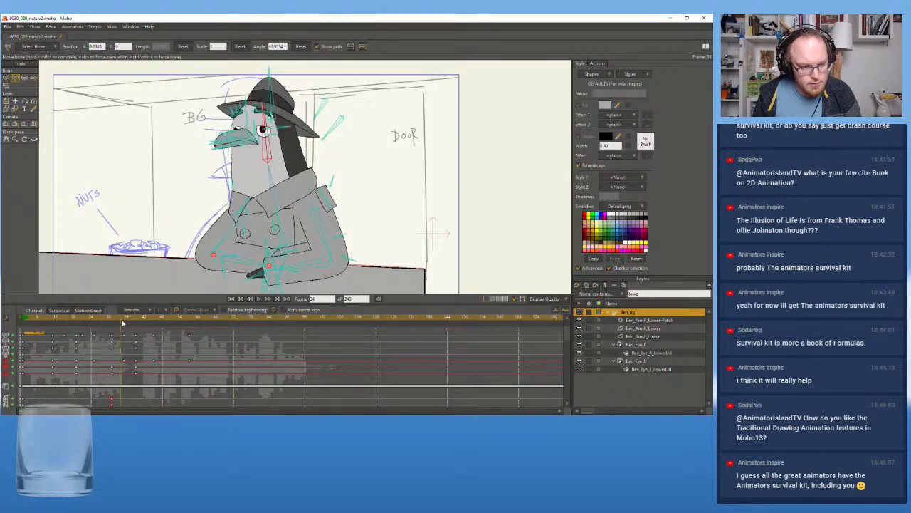
click(259, 299)
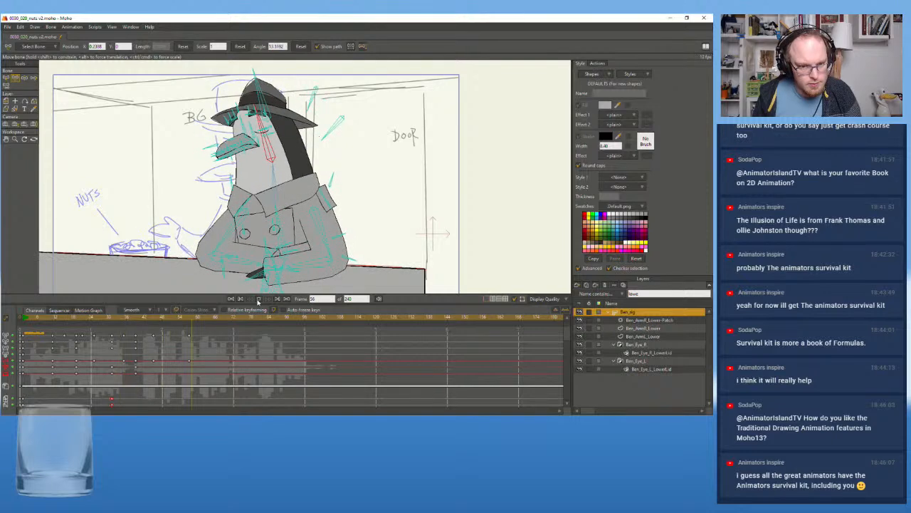
click(259, 299)
Rotate the head bone back upright at frame 67 and replay the head movement from the crossed-arm hold
drag(270, 143, 276, 141)
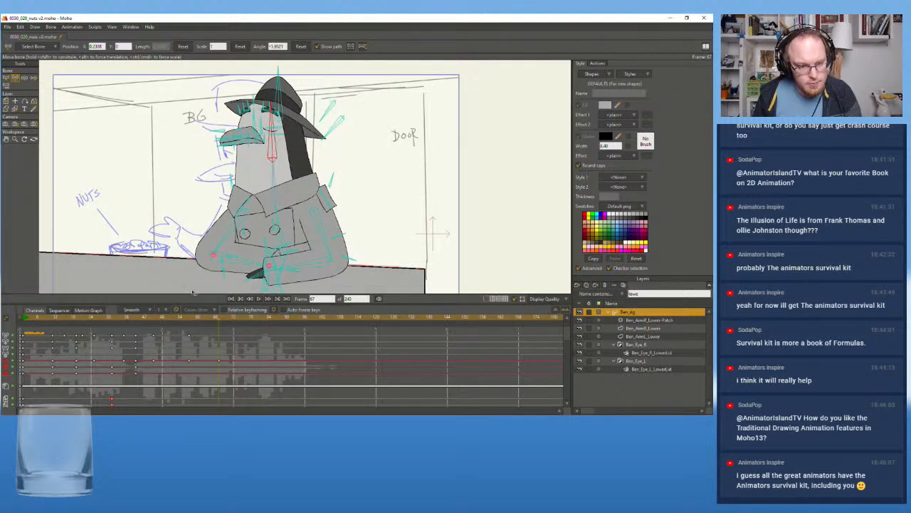
click(133, 321)
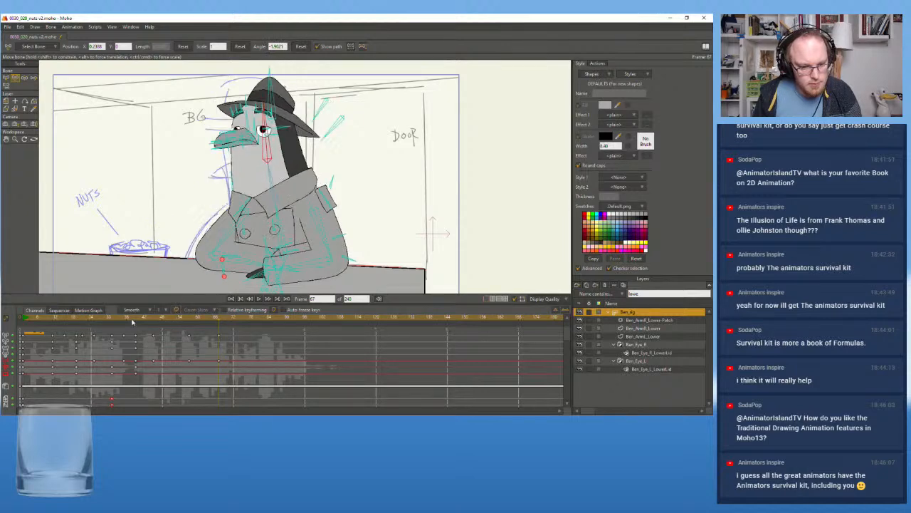
click(259, 299)
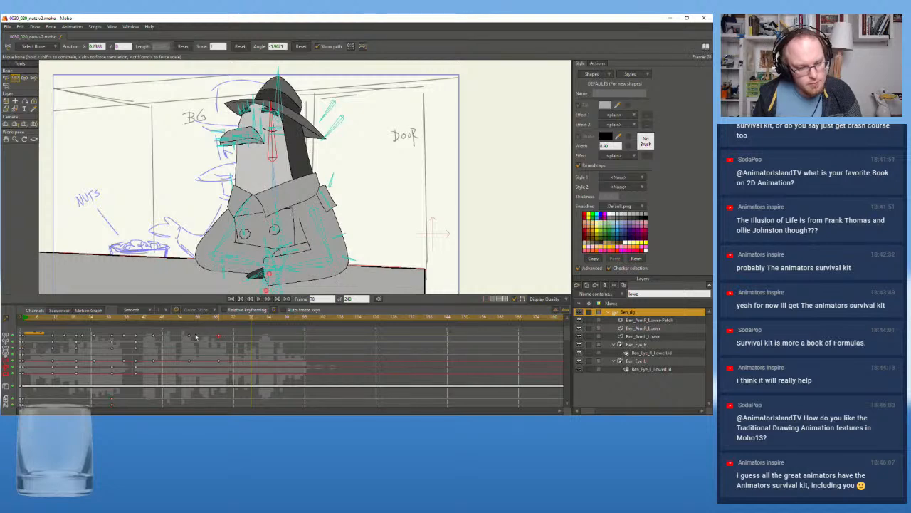
At frame 45, rotate the head and neck bones back slightly to soften the head dip, and replay the movement
click(128, 322)
click(259, 299)
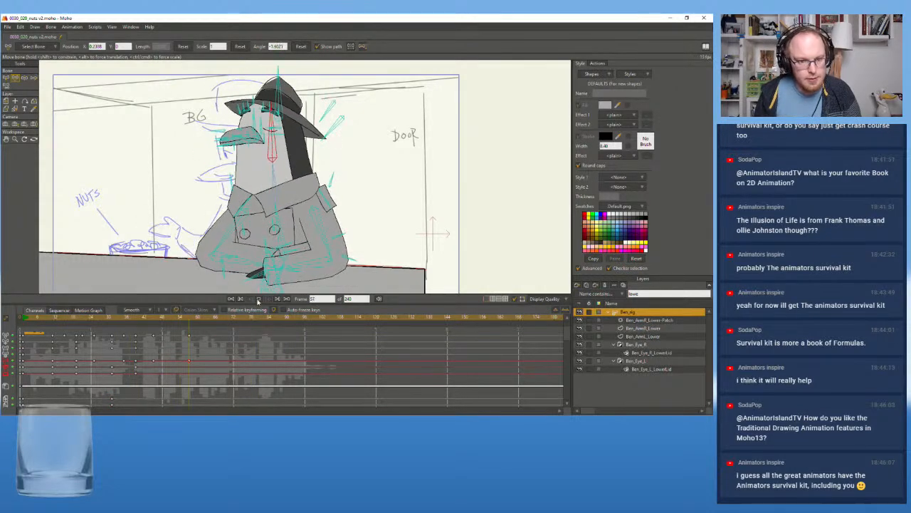
click(154, 323)
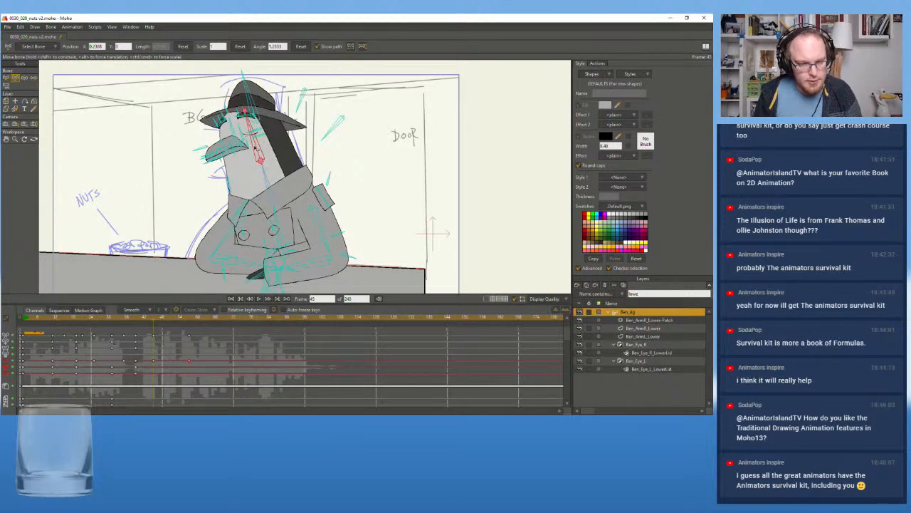
drag(254, 145, 256, 144)
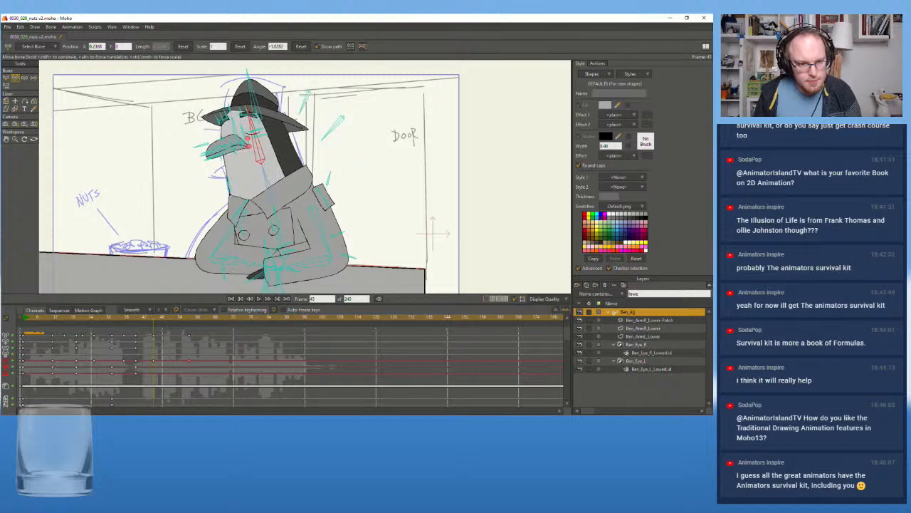
drag(261, 167, 262, 177)
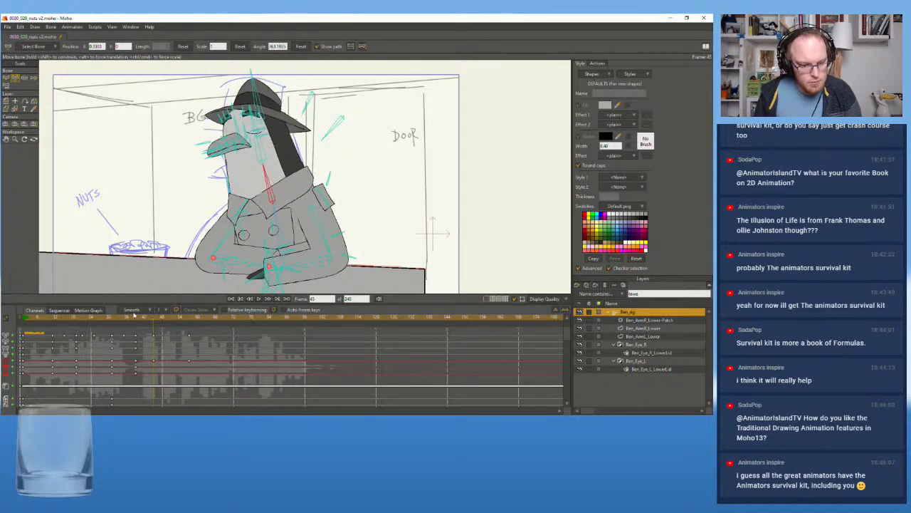
click(130, 318)
click(257, 298)
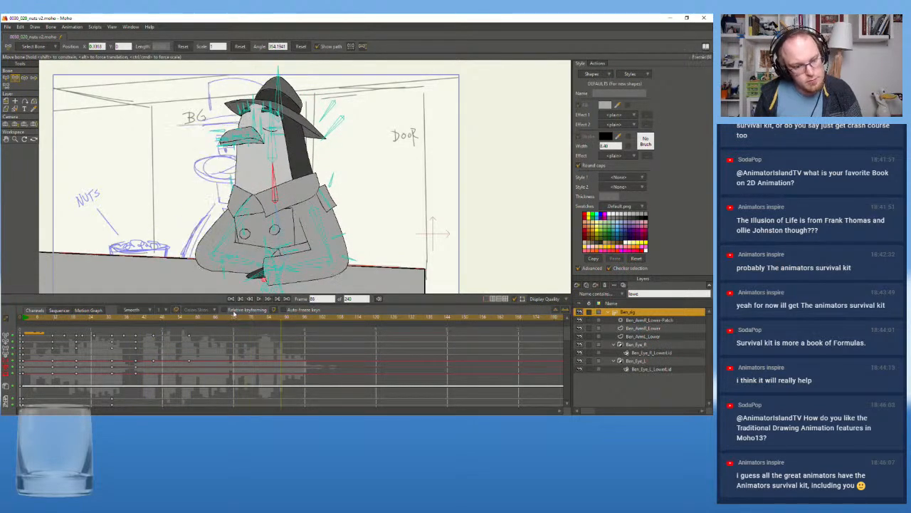
At frame 51, open both of the bird's eyes by adjusting their blink bones
drag(153, 319, 171, 322)
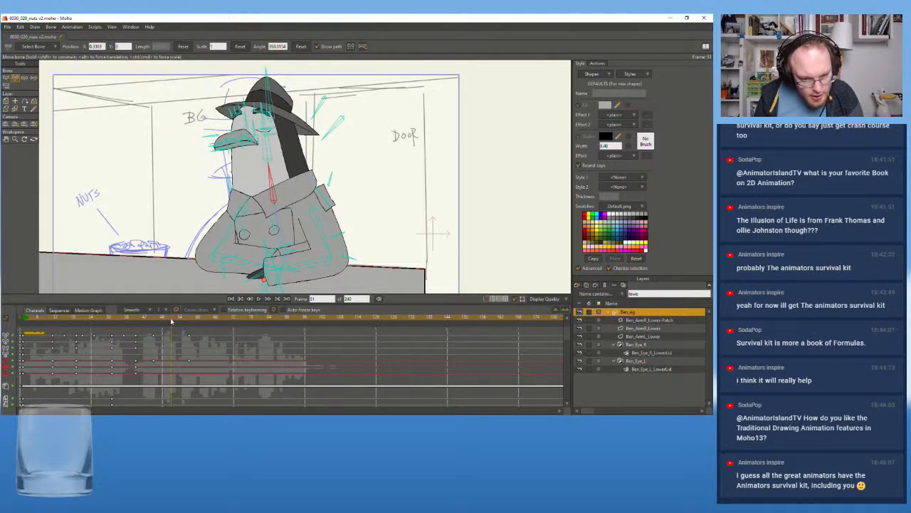
drag(272, 127, 322, 144)
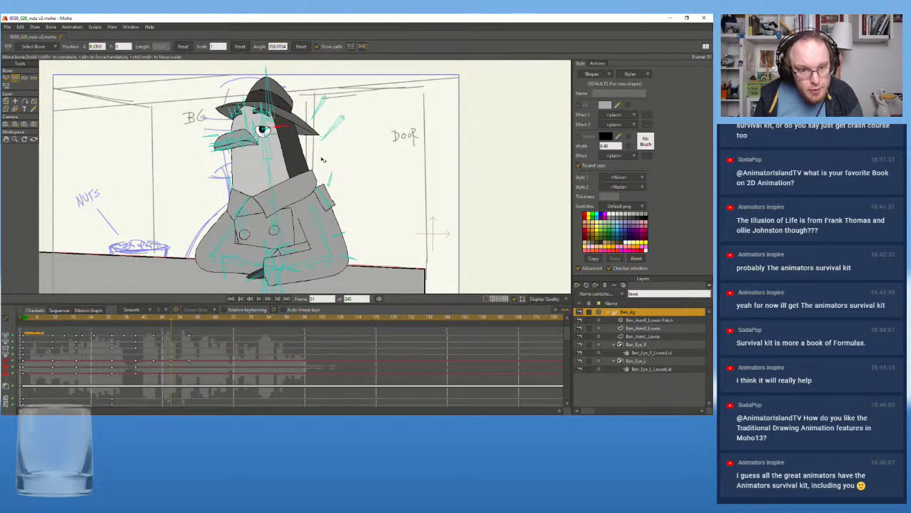
drag(216, 136, 234, 131)
click(223, 264)
Play the shot from its opening frames to review the arm crossing and head dip together
click(111, 354)
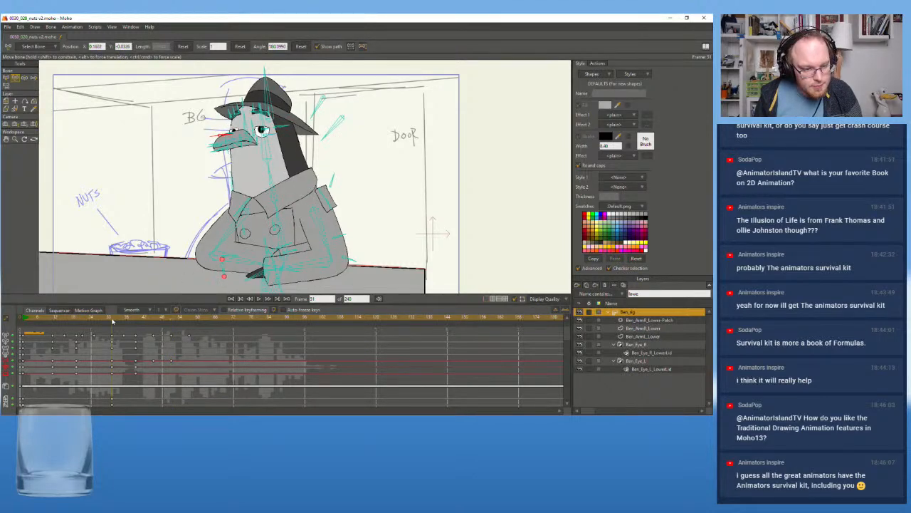
click(260, 300)
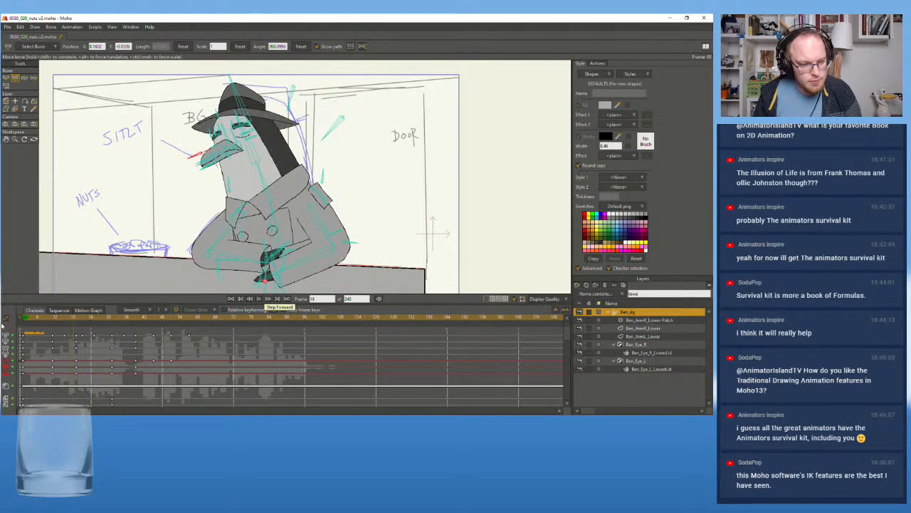
click(260, 300)
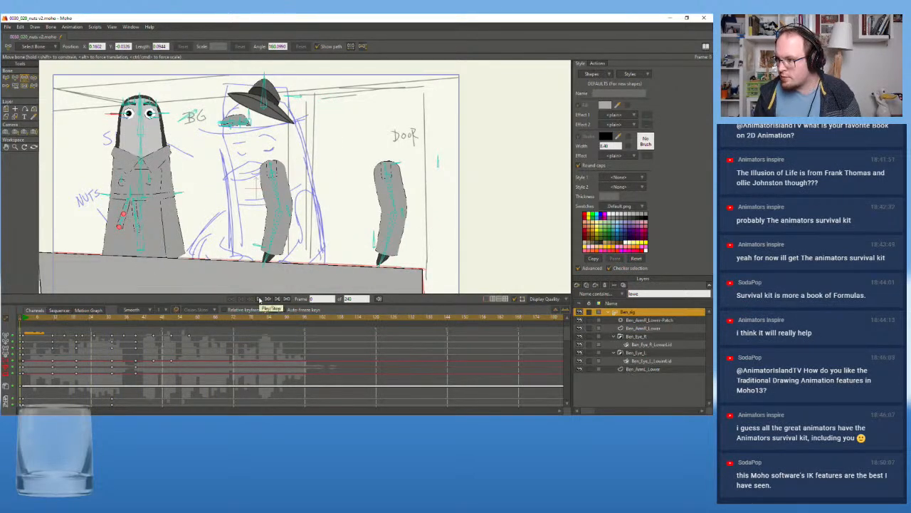
click(259, 300)
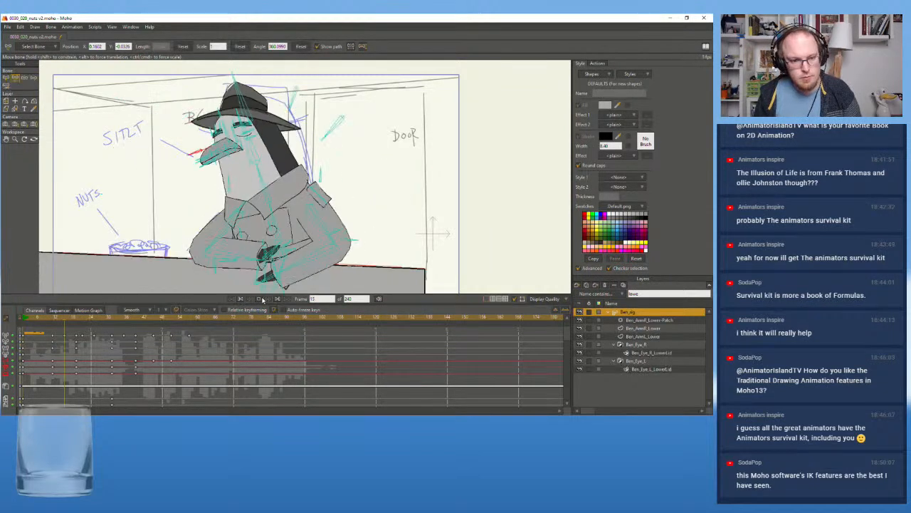
click(260, 299)
At frame 45, rotate the torso and neck bones back toward upright to reduce the lean toward the nuts bowl
drag(111, 318, 154, 320)
click(270, 155)
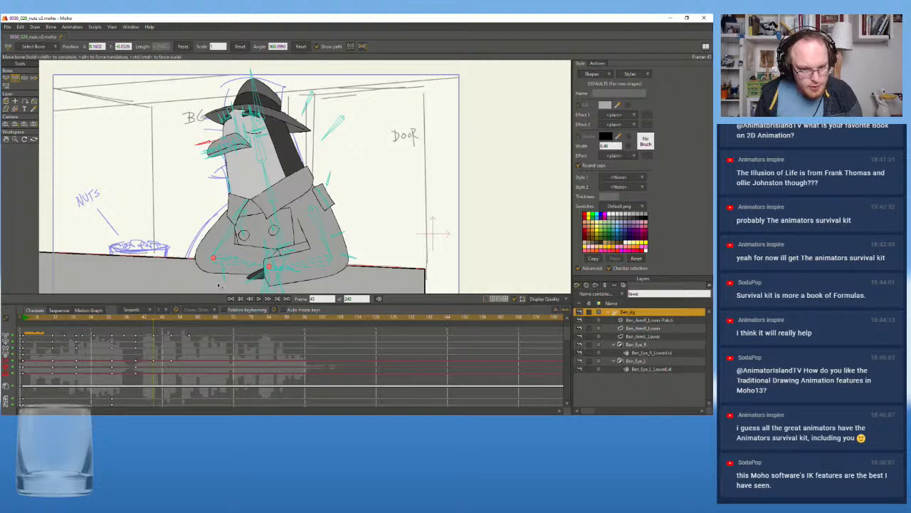
click(7, 78)
click(280, 228)
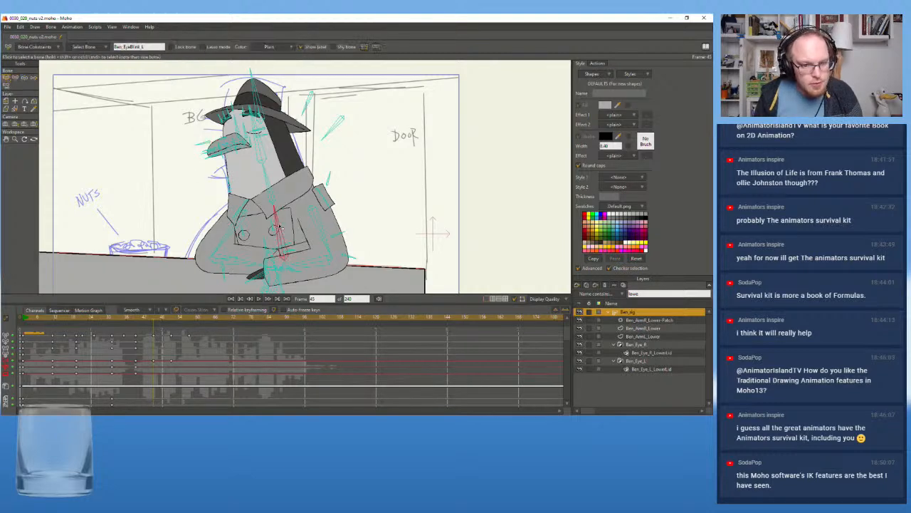
click(269, 189)
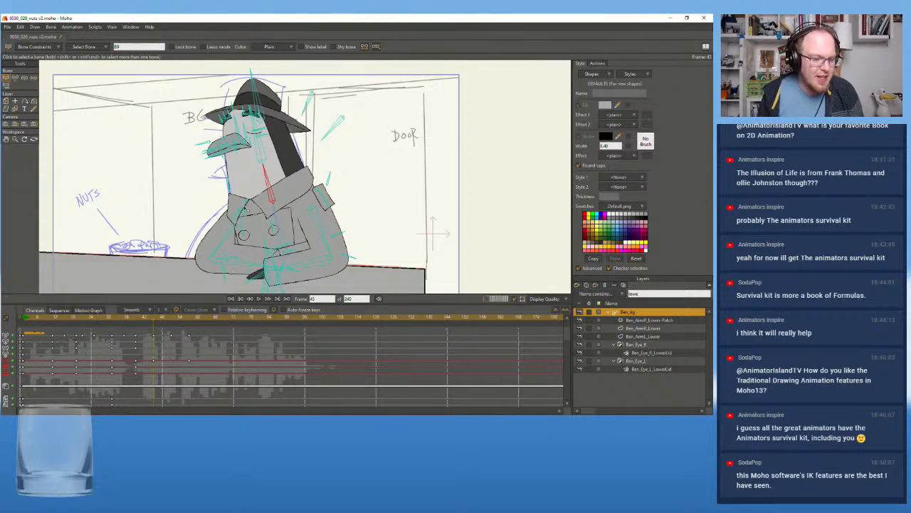
mouse_move(153, 322)
mouse_down()
mouse_move(136, 324)
mouse_move(153, 324)
mouse_up()
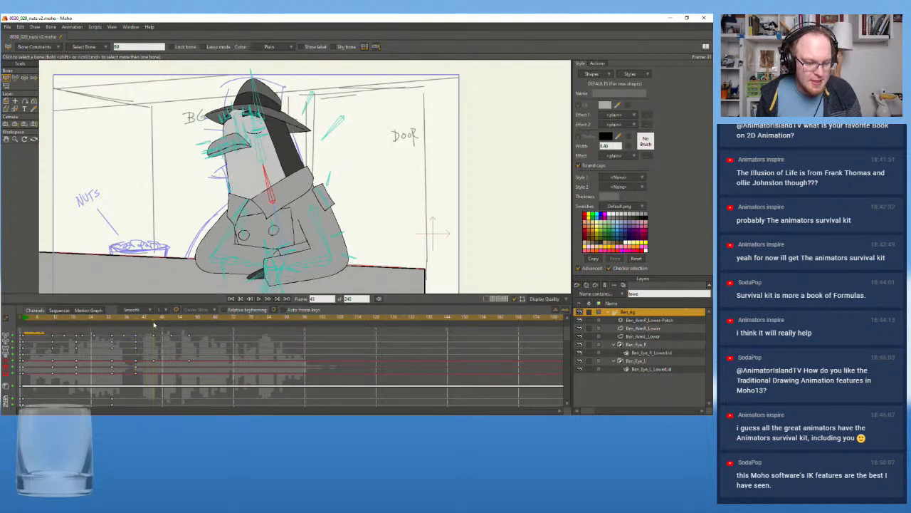
click(278, 215)
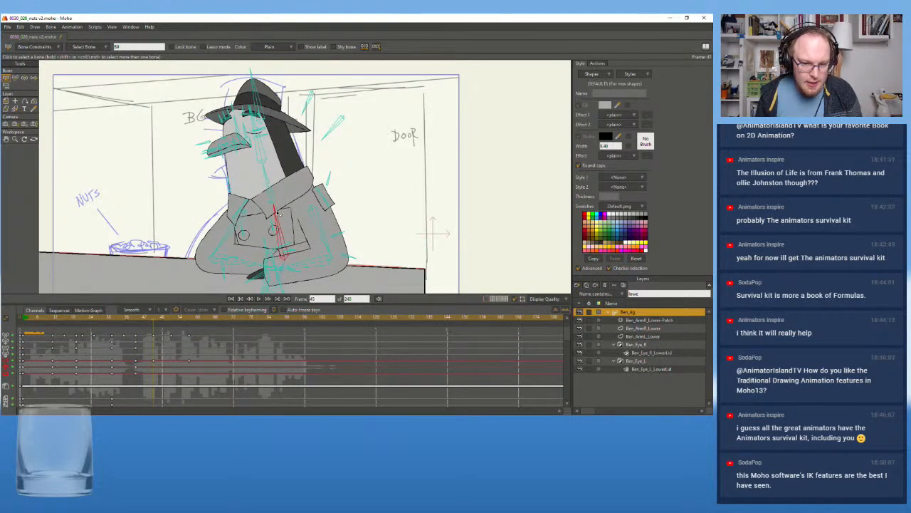
key(t)
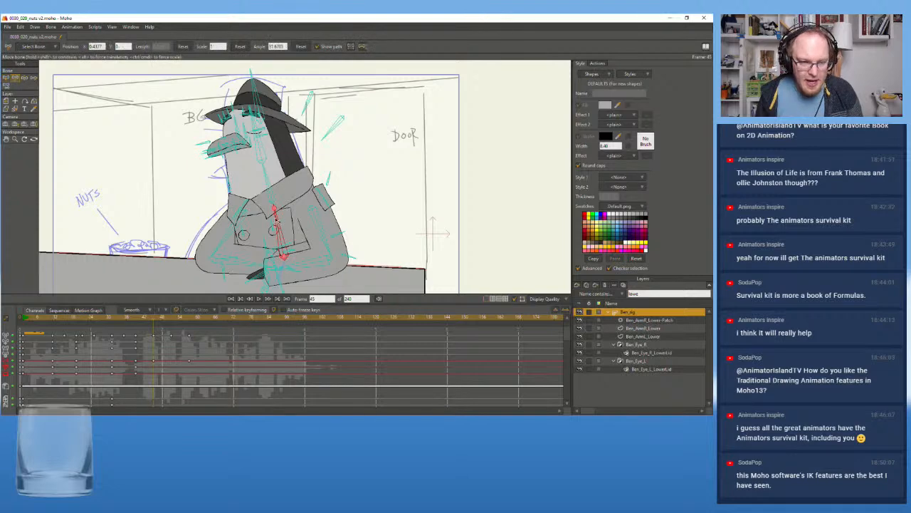
drag(276, 220, 277, 216)
drag(269, 175, 273, 175)
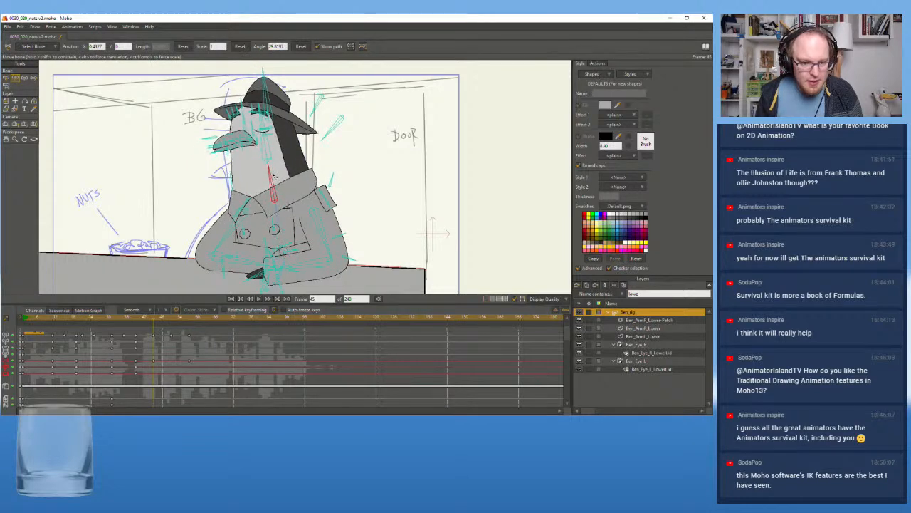
Replay the shot from the start and from around frames 16 to 39 to examine the timing of the reduced head dip
click(136, 319)
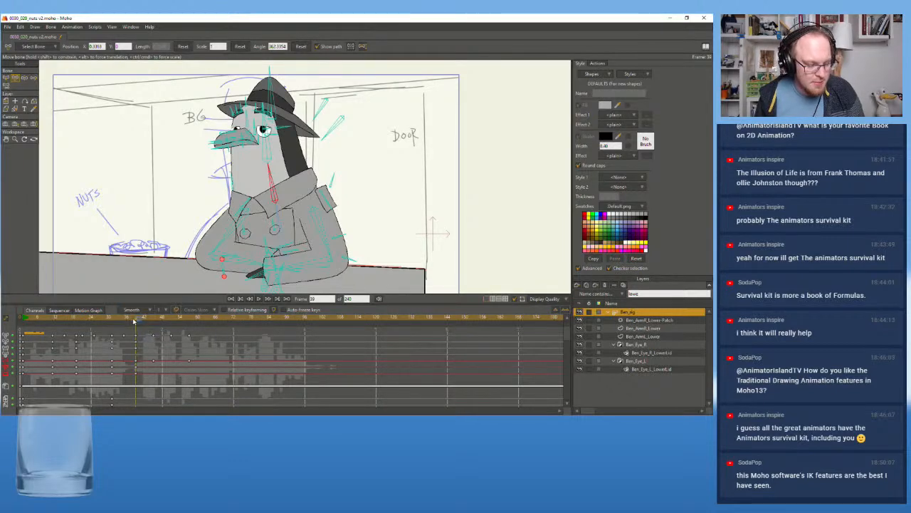
click(110, 321)
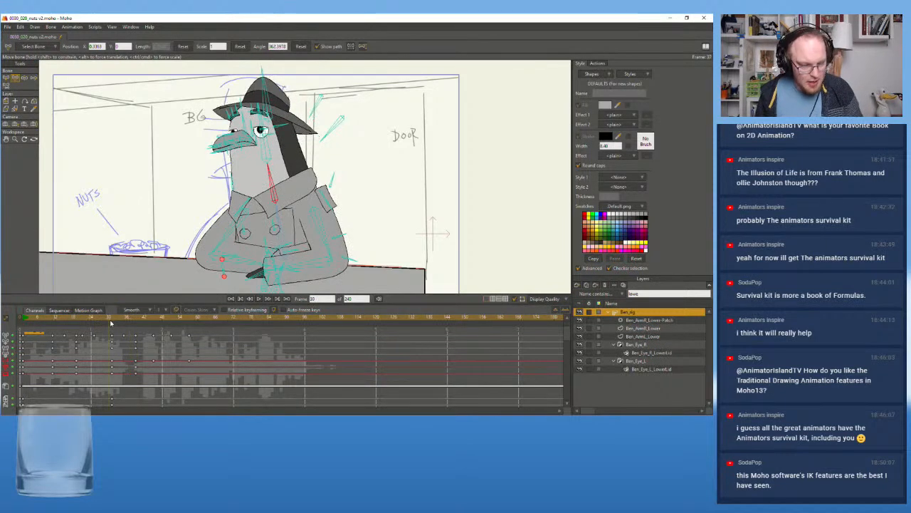
click(258, 299)
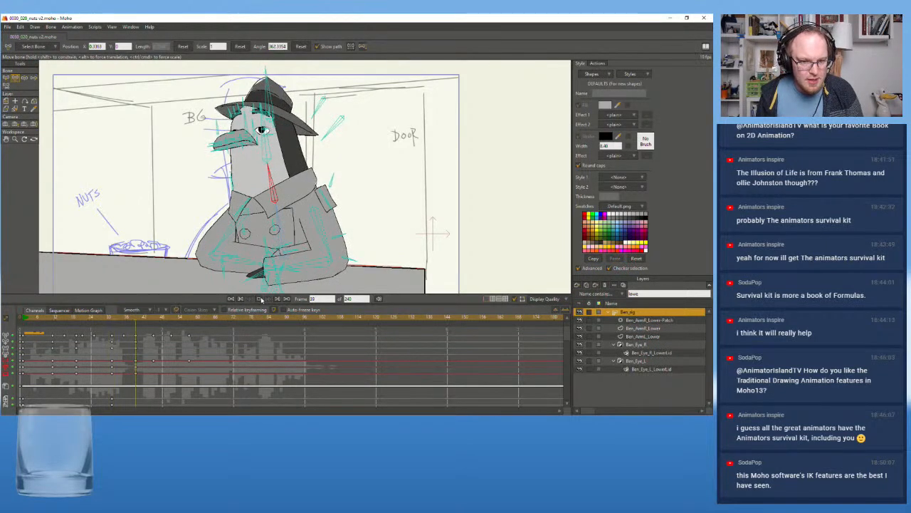
click(258, 299)
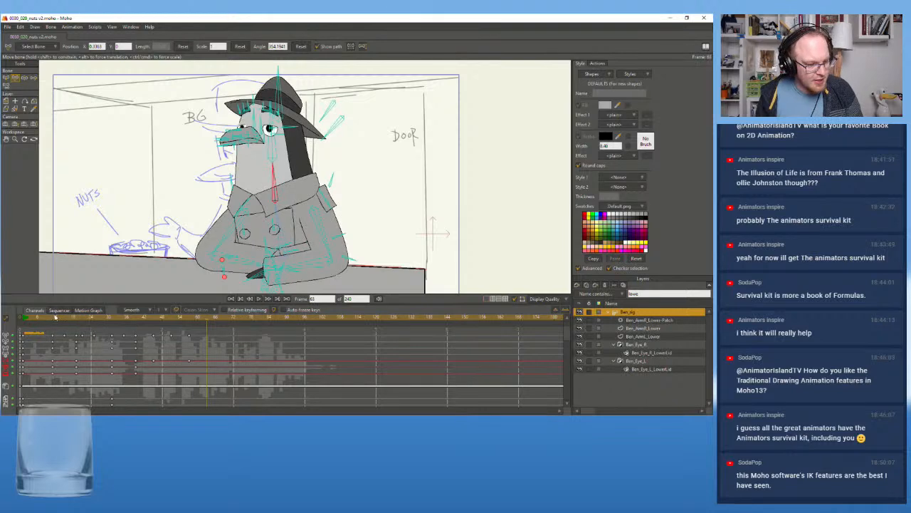
click(38, 325)
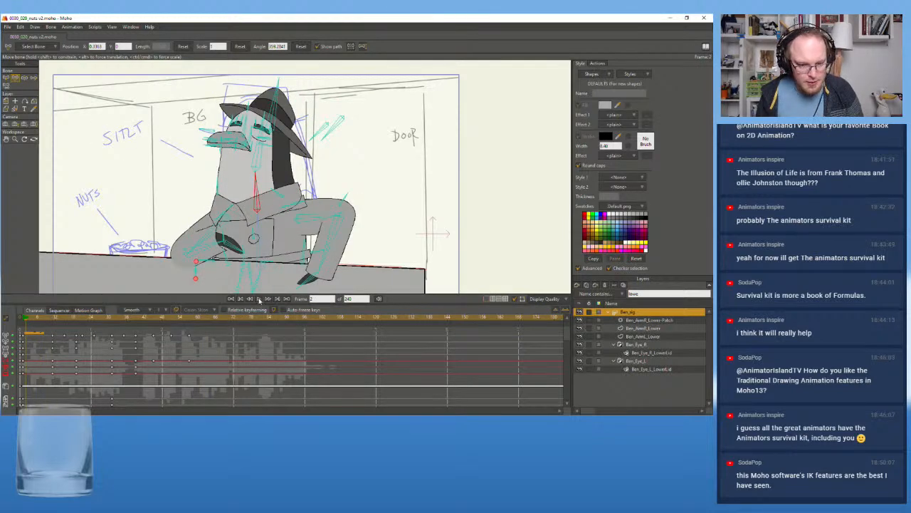
click(258, 299)
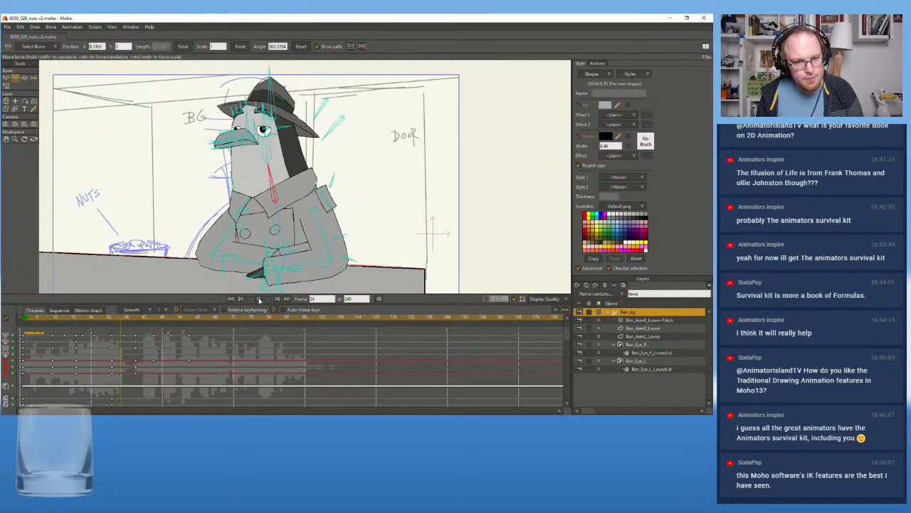
click(258, 299)
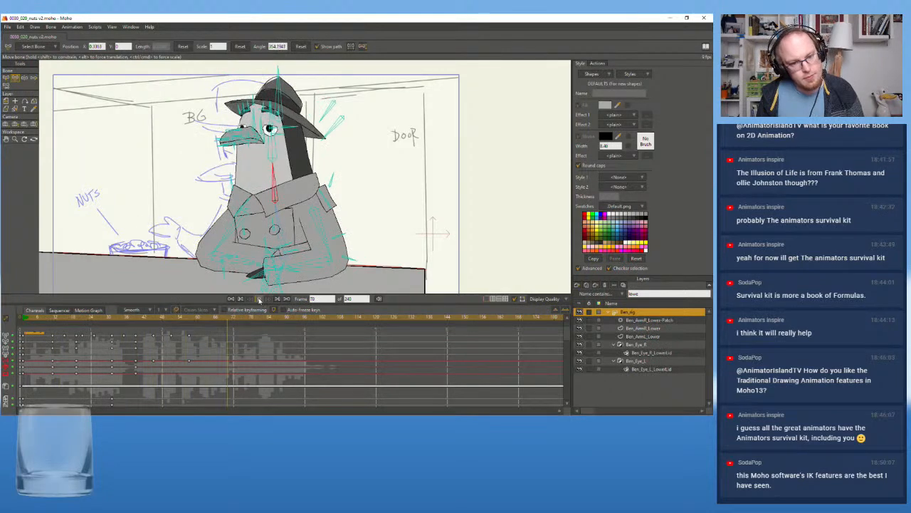
click(145, 321)
click(258, 299)
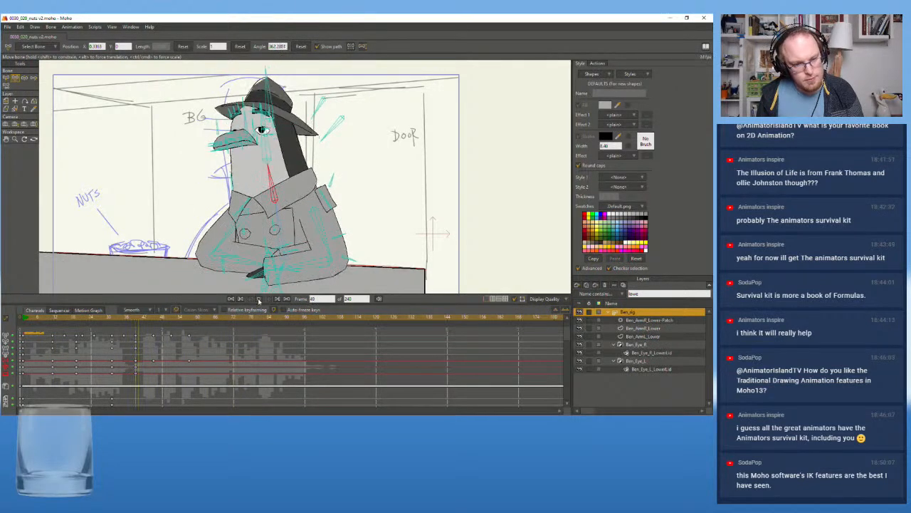
click(258, 299)
click(133, 324)
click(258, 299)
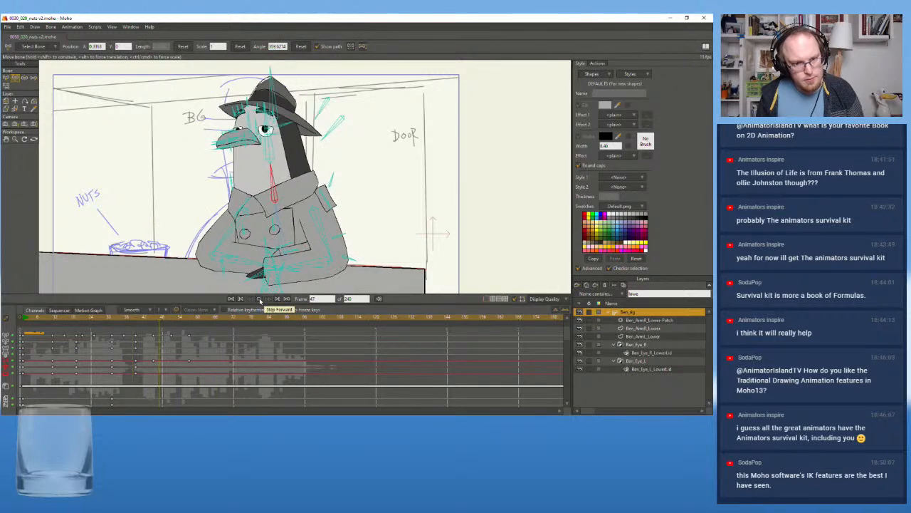
click(261, 300)
click(68, 320)
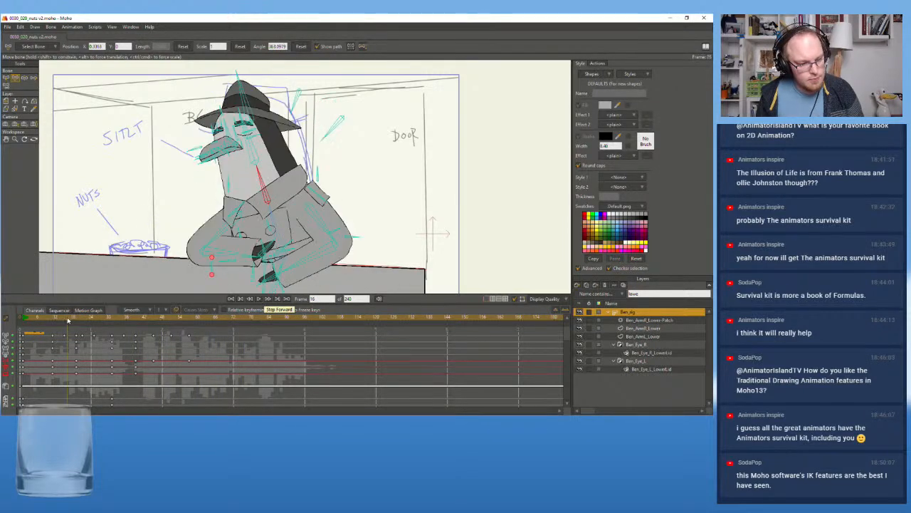
click(259, 299)
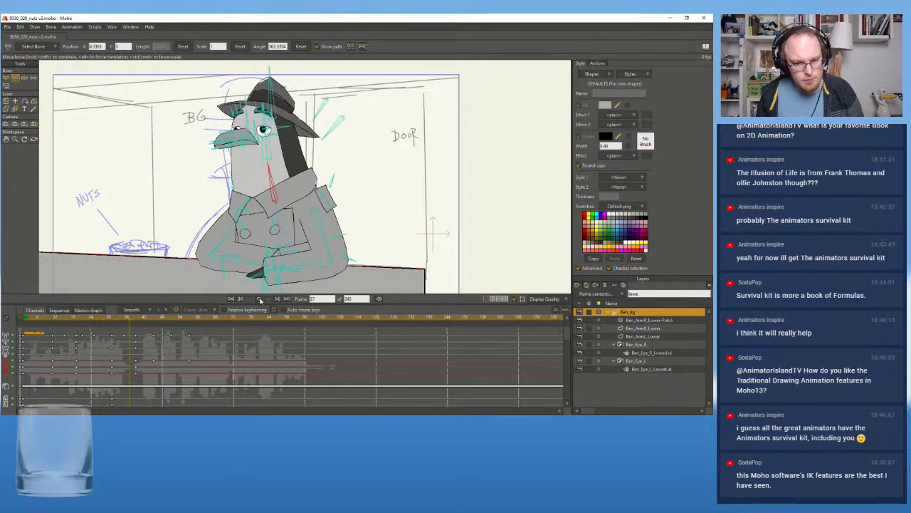
click(260, 300)
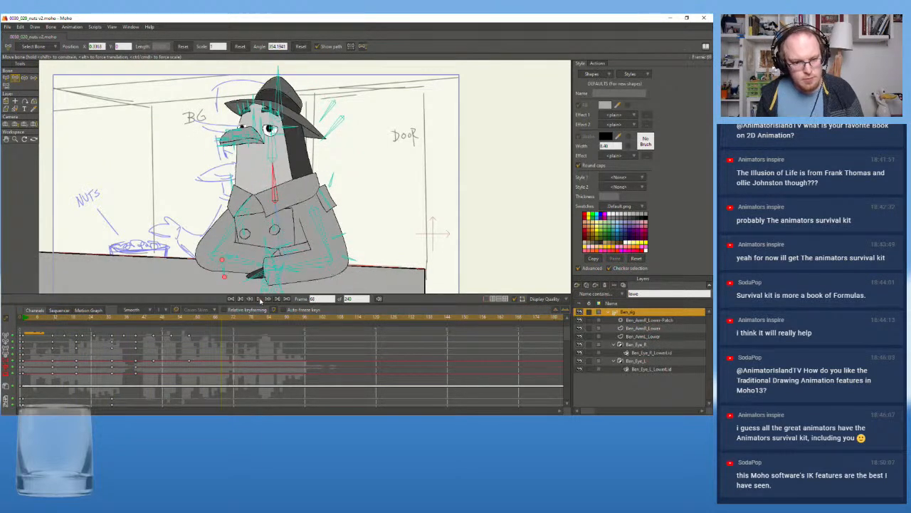
Delete the pose keyframes after frame 39, and at frame 49 lean the torso and head toward the nuts bowl
drag(145, 318, 149, 372)
drag(136, 319, 165, 320)
drag(279, 217, 275, 214)
drag(258, 159, 249, 138)
scroll(213, 142, up, 3)
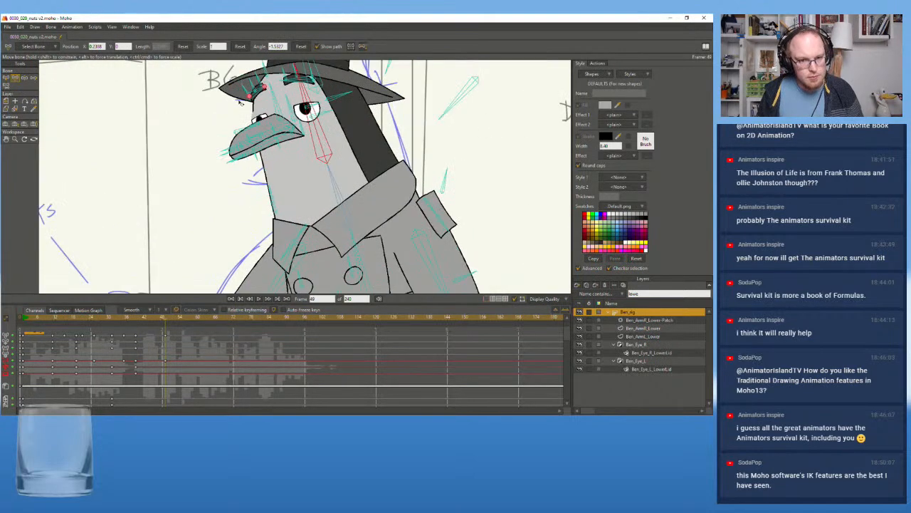
scroll(235, 121, down, 2)
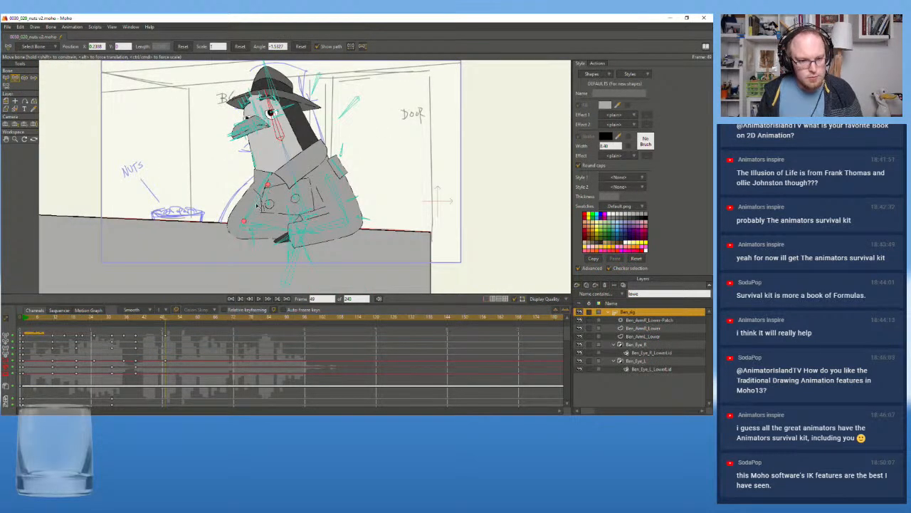
At frame 49, raise the near arm off the counter toward the nuts bowl, angle the hand, and shorten the forearm to about 0.79 scale
drag(277, 228, 212, 163)
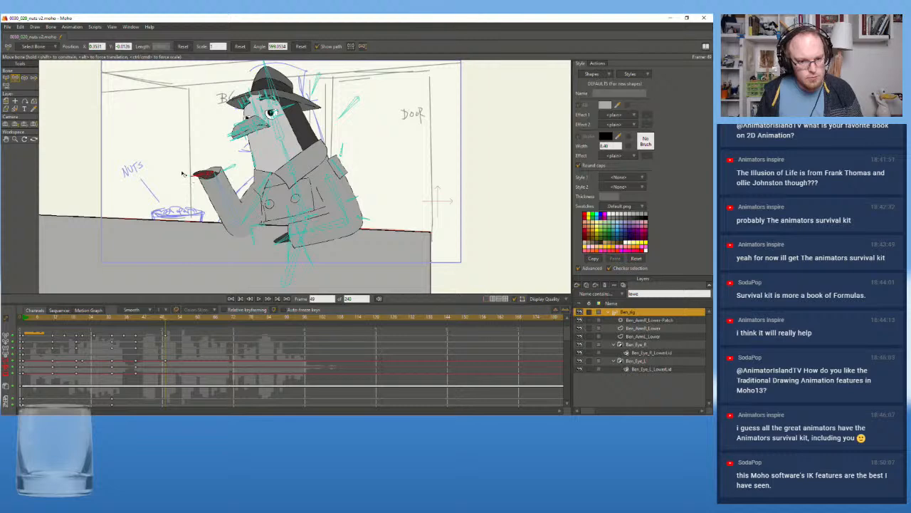
mouse_move(183, 173)
mouse_down()
mouse_move(205, 162)
mouse_move(184, 173)
mouse_move(242, 207)
mouse_move(261, 196)
mouse_move(258, 186)
mouse_move(251, 195)
mouse_move(215, 191)
mouse_move(184, 170)
mouse_up()
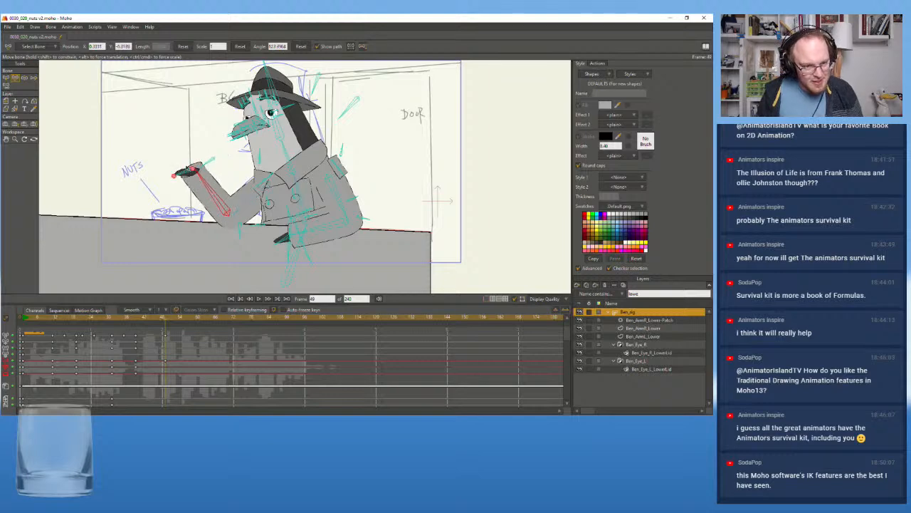
drag(235, 212, 213, 193)
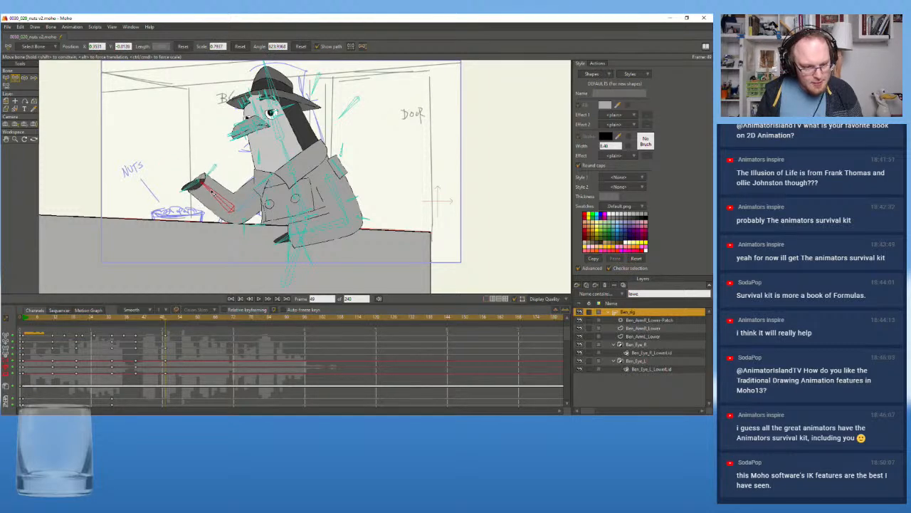
Play the shot from around frame 39 and from the opening to review the new lean and raised arm
drag(166, 319, 128, 326)
click(261, 299)
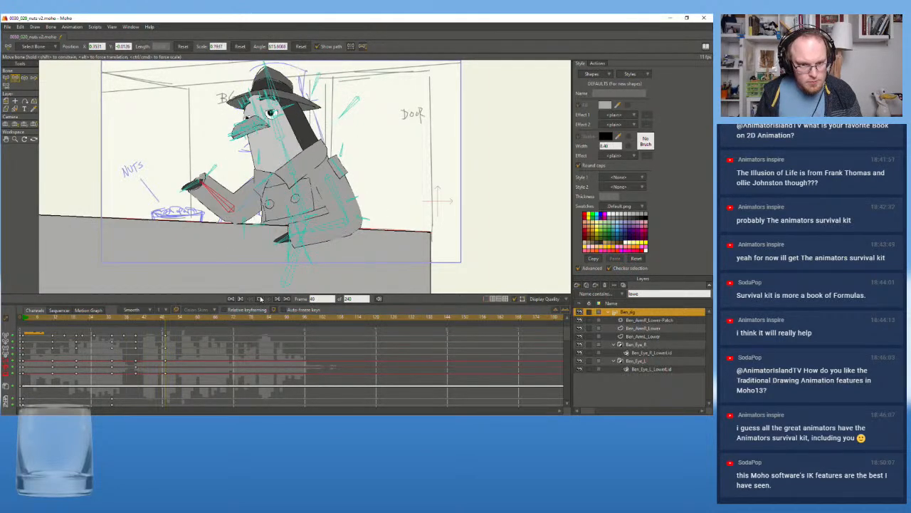
drag(117, 320, 22, 324)
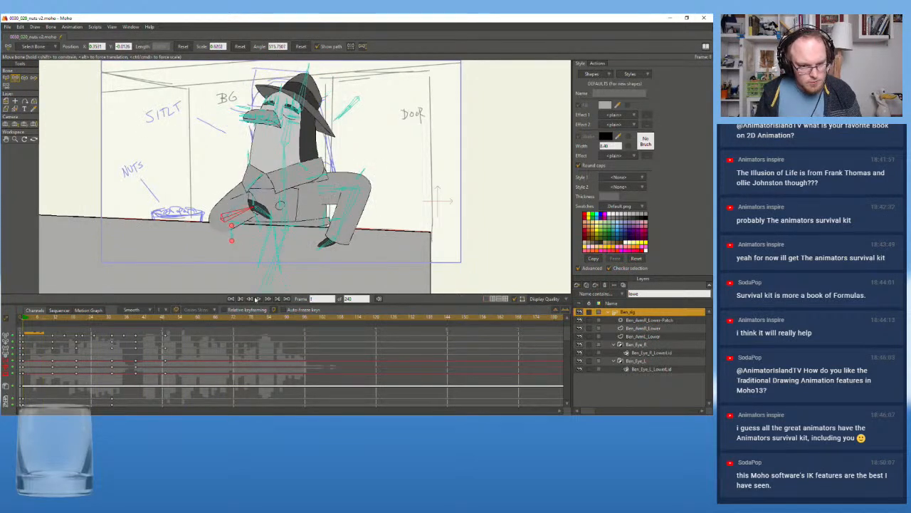
click(262, 299)
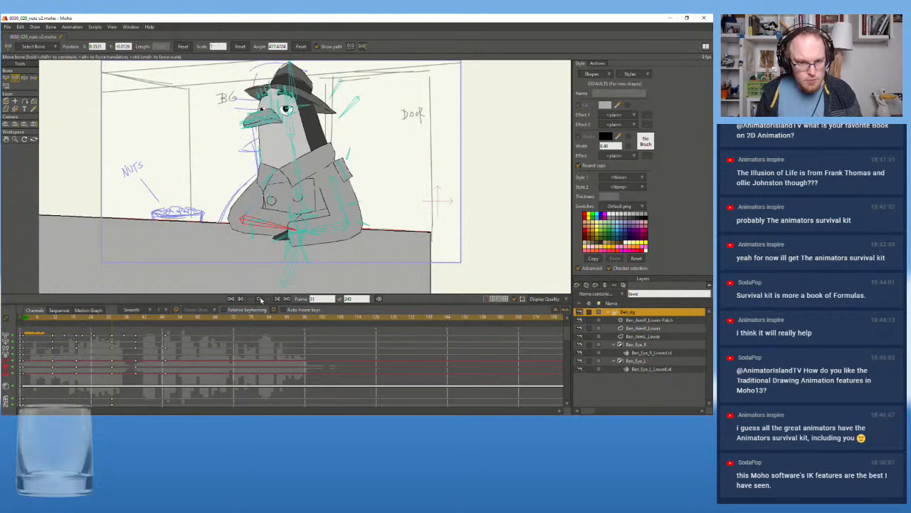
Select the raised arm's upper and lower bones and move their frame 49 keyframes to frame 60 so the arm lags behind the lean
click(165, 322)
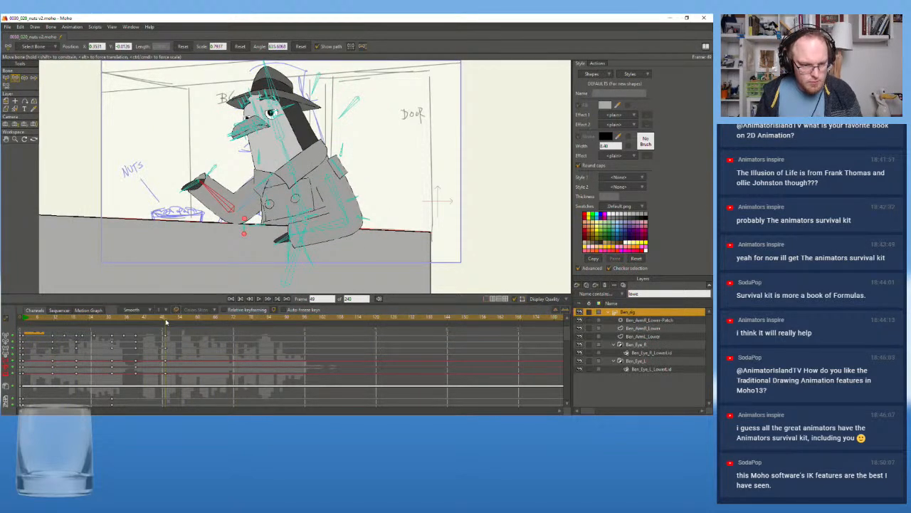
click(230, 205)
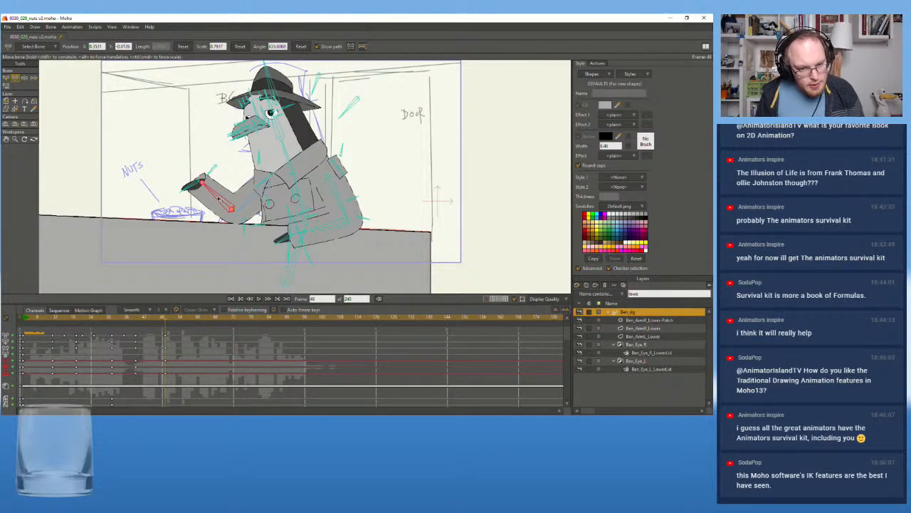
scroll(175, 201, down, 1)
drag(159, 199, 187, 212)
scroll(191, 213, up, 2)
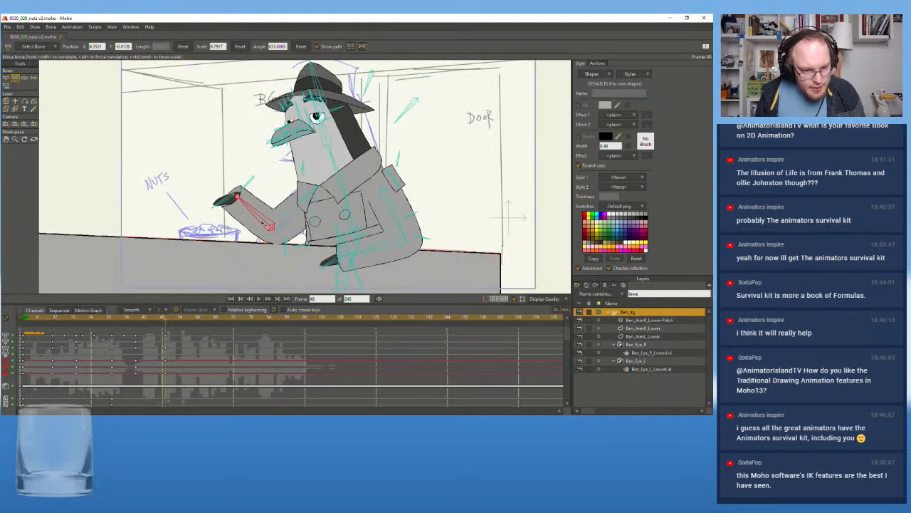
key(z)
click(291, 217)
click(252, 212)
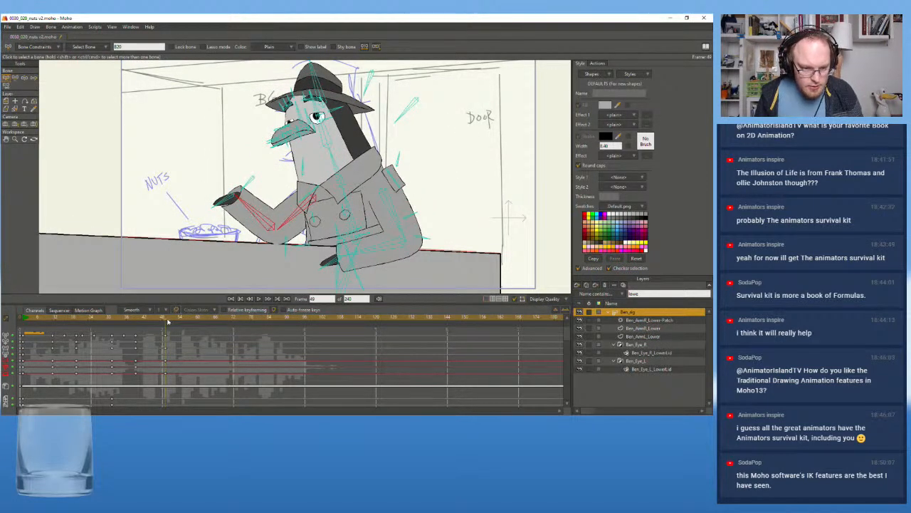
click(196, 324)
drag(187, 324, 198, 324)
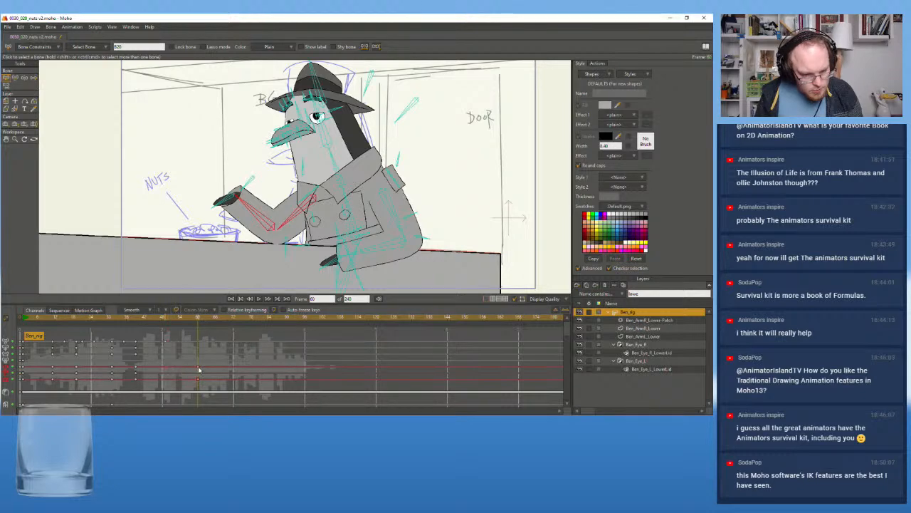
Replay the shot from around frame 39 and from the opening to examine the delayed arm raise against the audio
drag(192, 329, 137, 326)
click(260, 300)
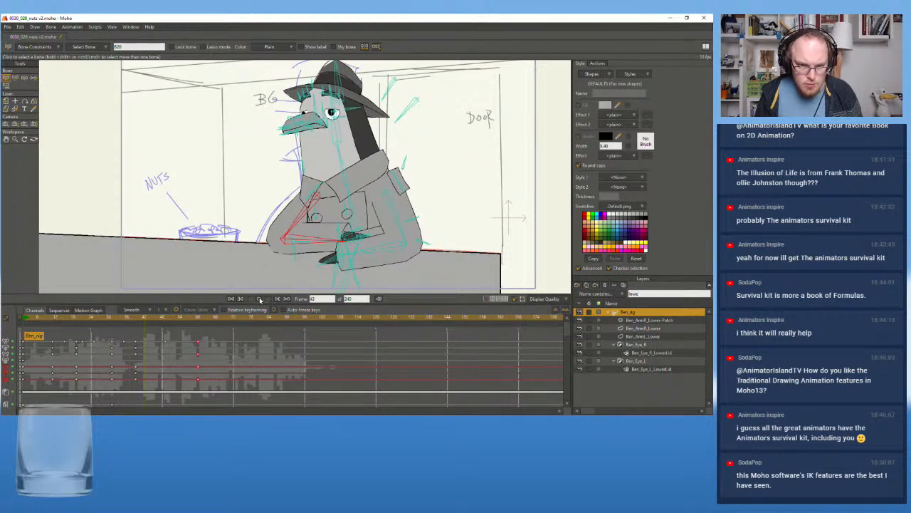
click(261, 299)
click(160, 320)
drag(160, 320, 135, 322)
click(261, 299)
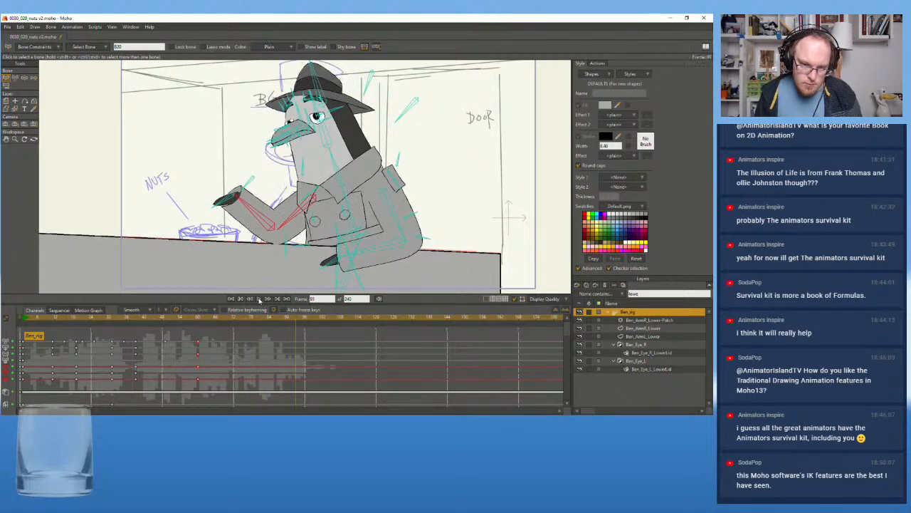
drag(41, 318, 22, 322)
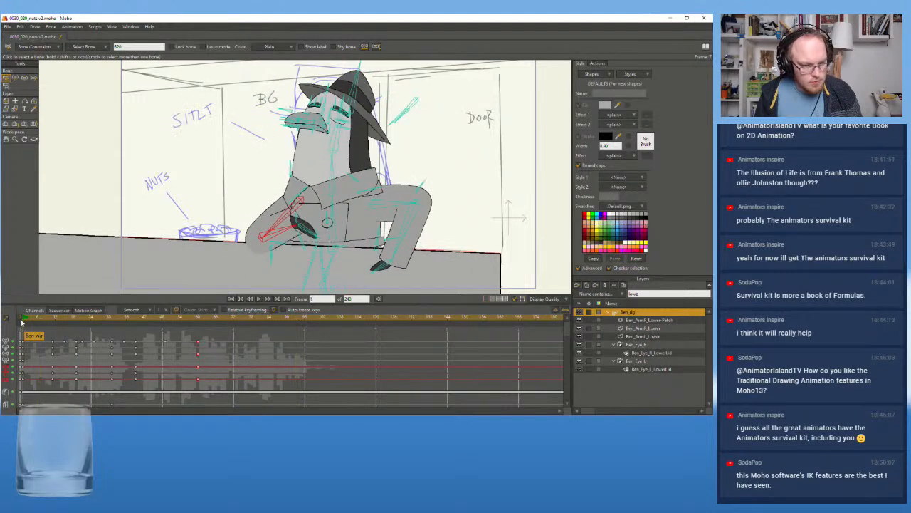
click(259, 298)
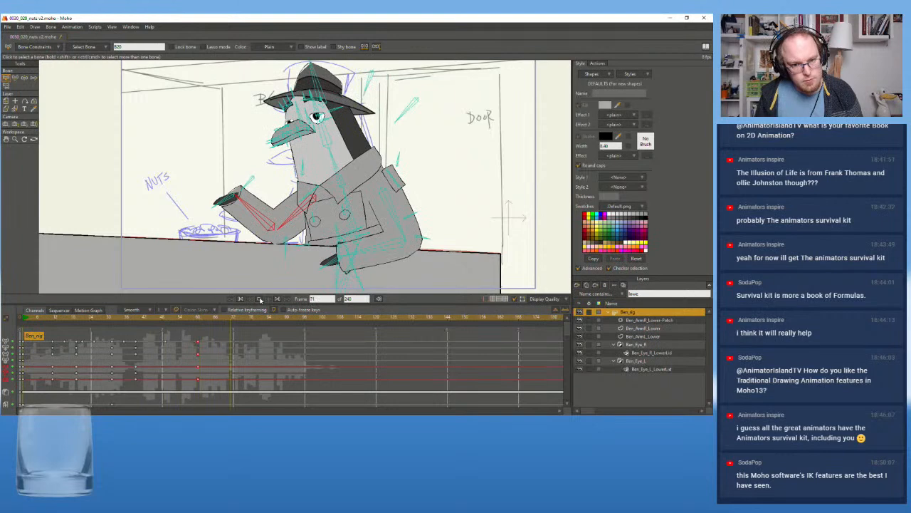
click(260, 300)
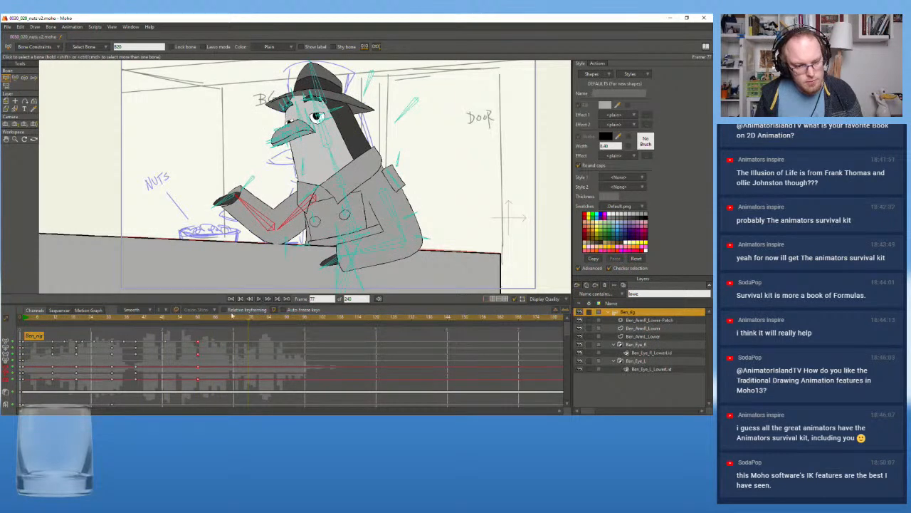
click(258, 300)
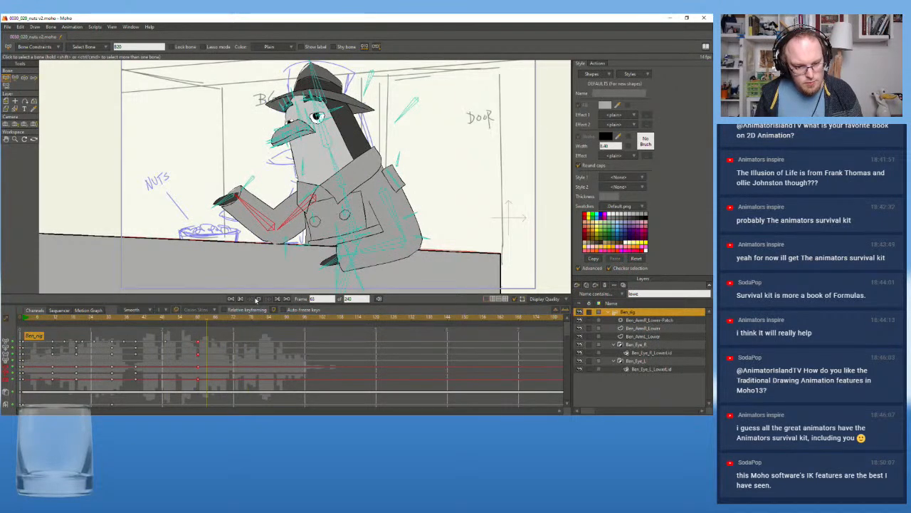
click(258, 319)
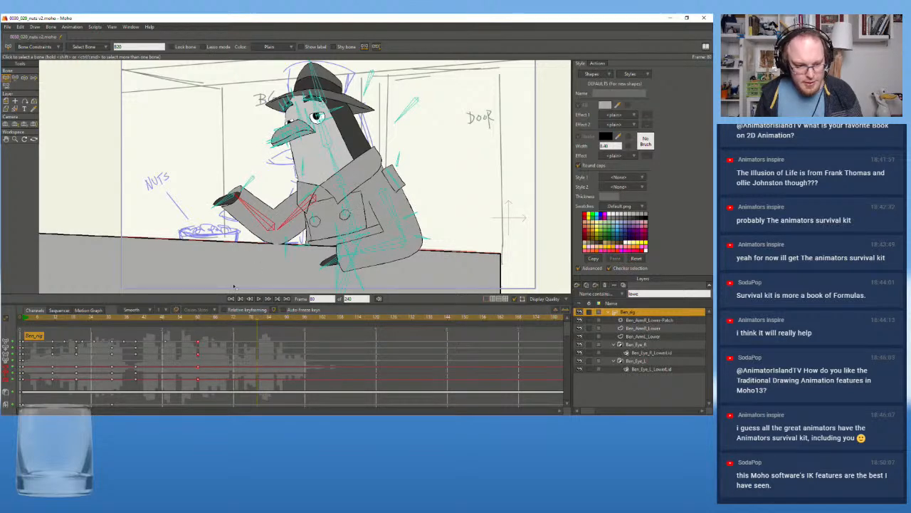
At frame 49, rotate the raised arm's hand bone inward toward the chest so the hand drags behind the forearm
drag(196, 319, 166, 329)
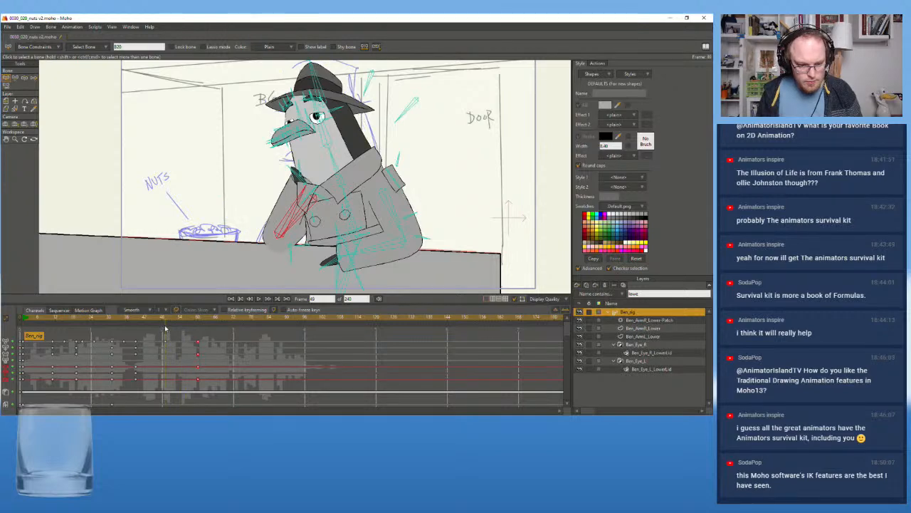
scroll(296, 175, up, 2)
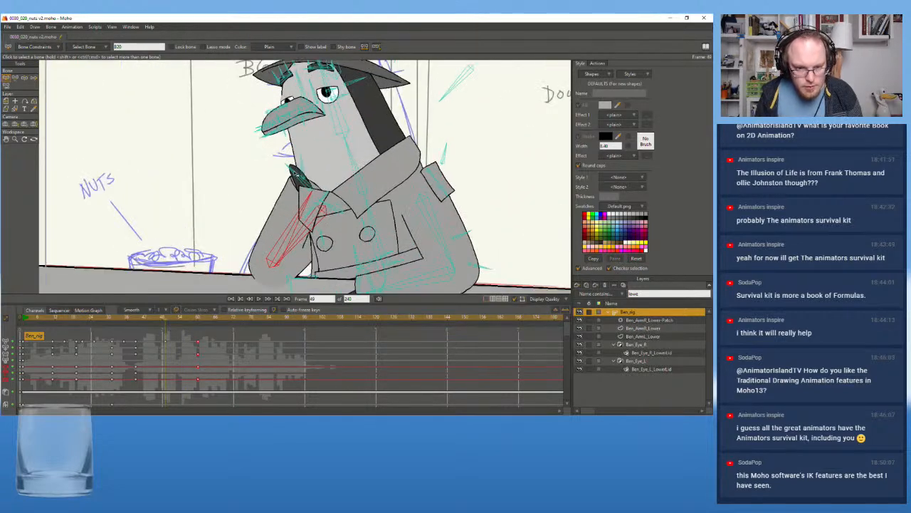
click(299, 175)
click(16, 79)
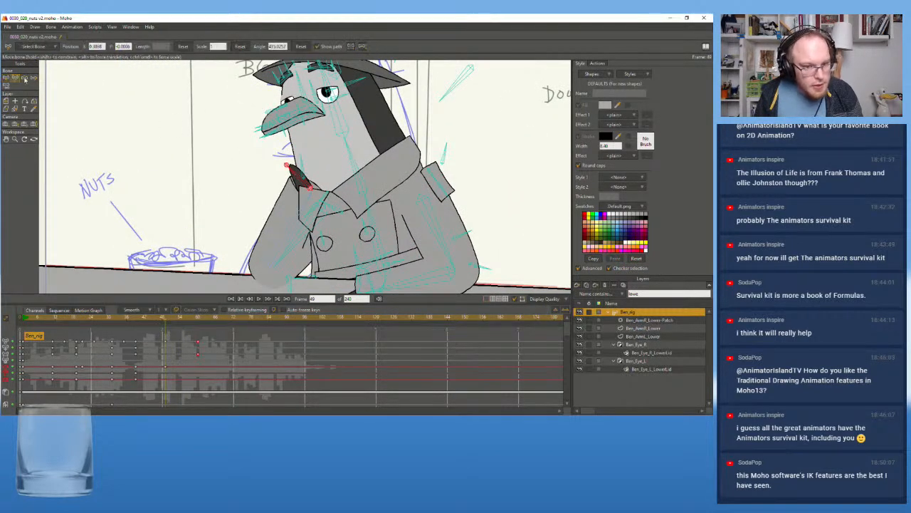
drag(302, 178, 355, 195)
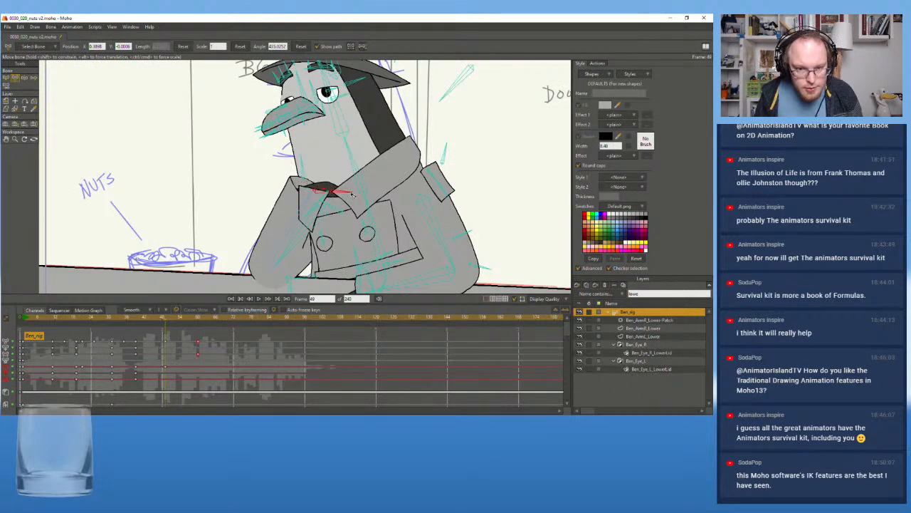
Compare the crossed-arm pose at frame 39 and play onward to check how the hand follows the rising arm
click(139, 322)
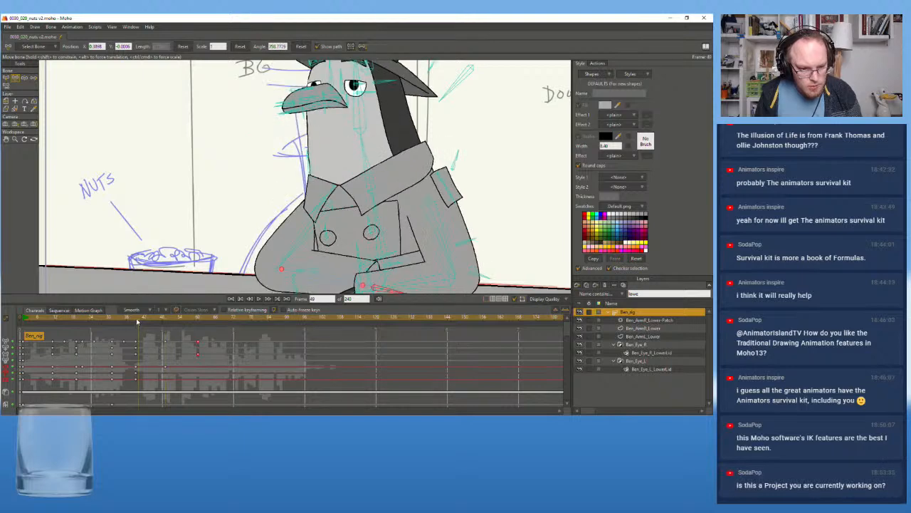
drag(138, 322, 135, 322)
scroll(244, 226, down, 2)
drag(244, 211, 230, 197)
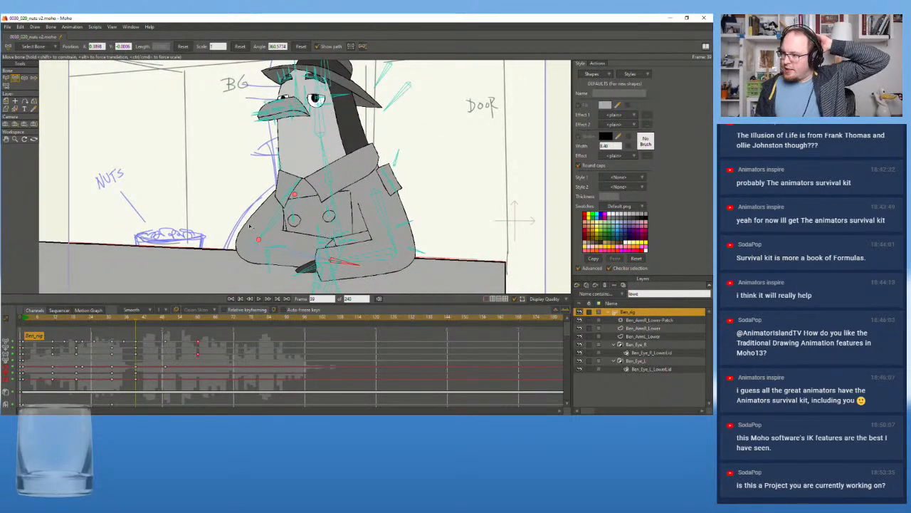
scroll(239, 219, up, 1)
scroll(233, 214, down, 1)
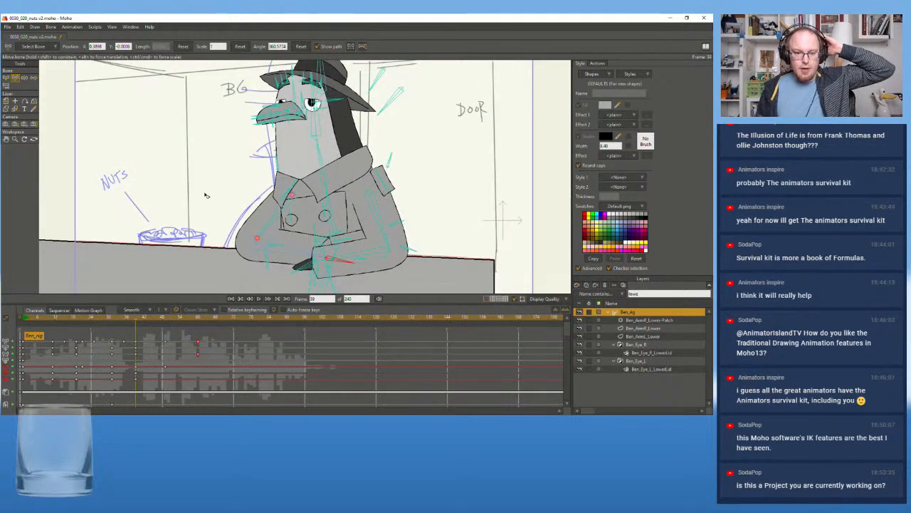
drag(213, 189, 204, 204)
click(259, 298)
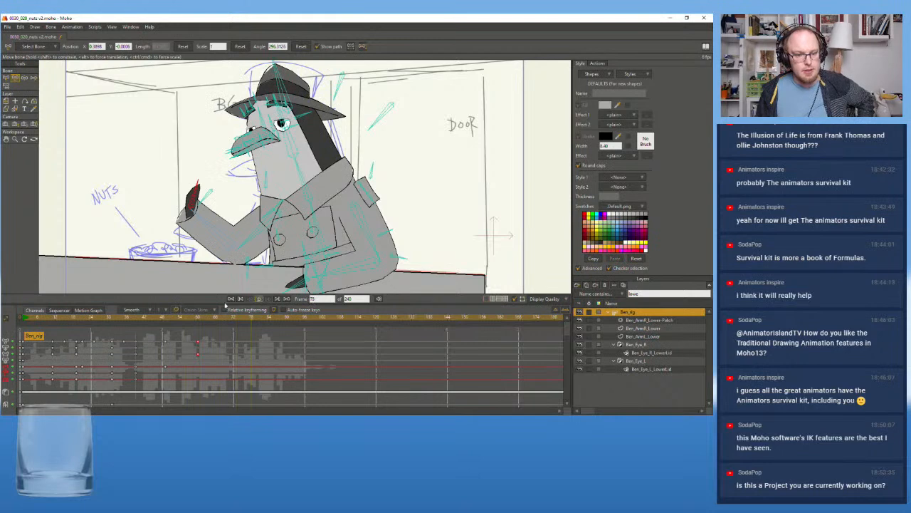
At frame 60, rotate the raised hand outward toward the nuts bowl and shift its keyframe a few frames later than the arm's
click(198, 319)
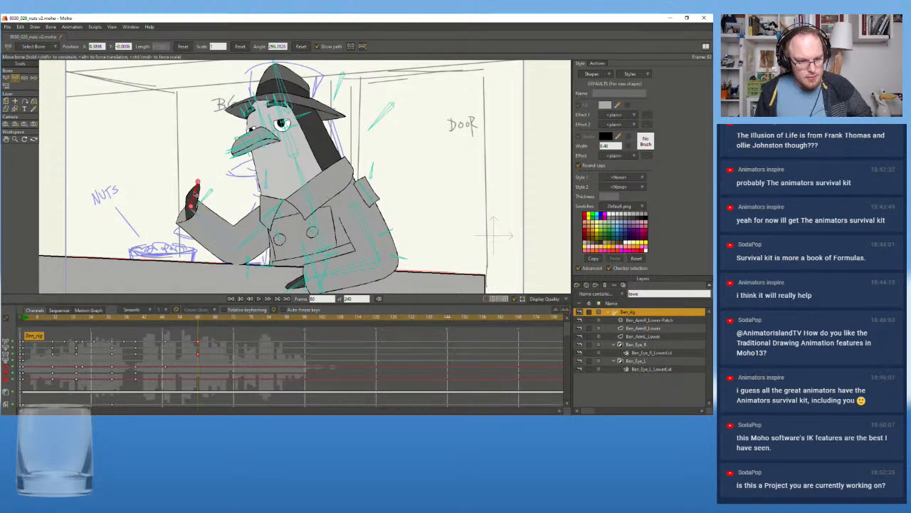
drag(196, 193, 168, 217)
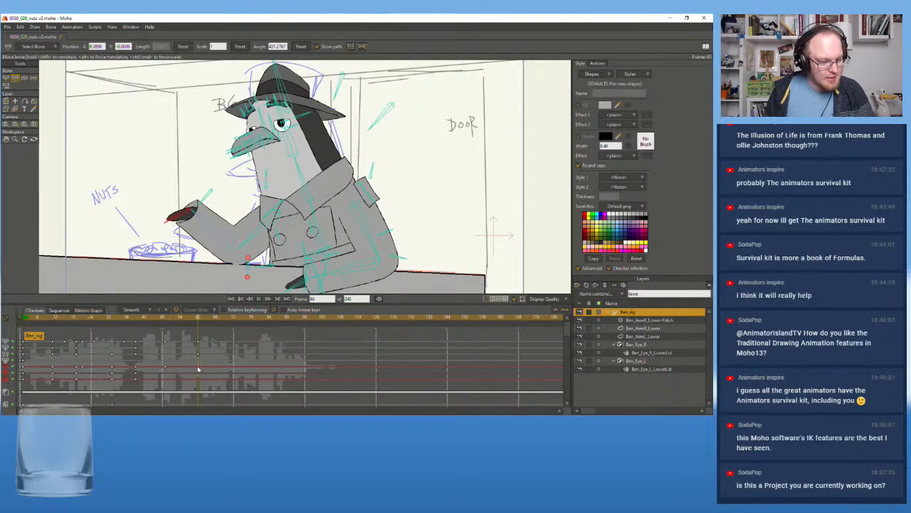
drag(198, 368, 209, 370)
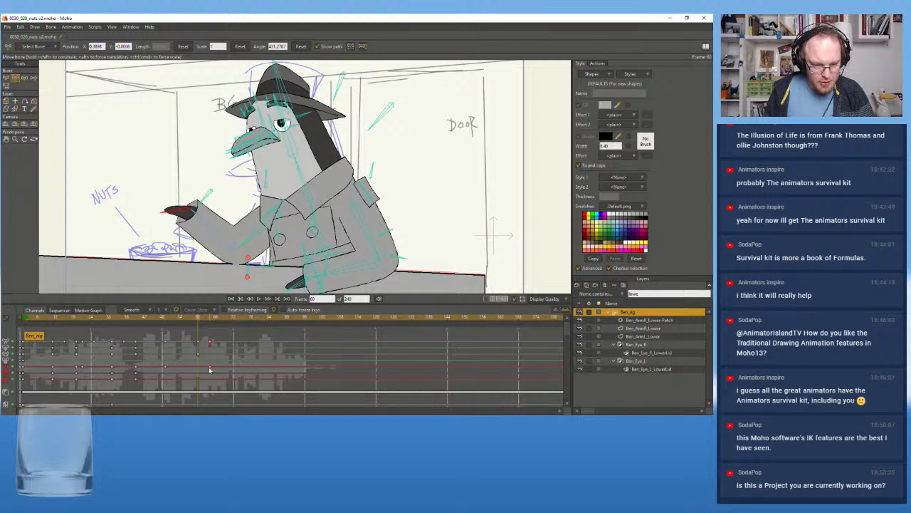
click(210, 318)
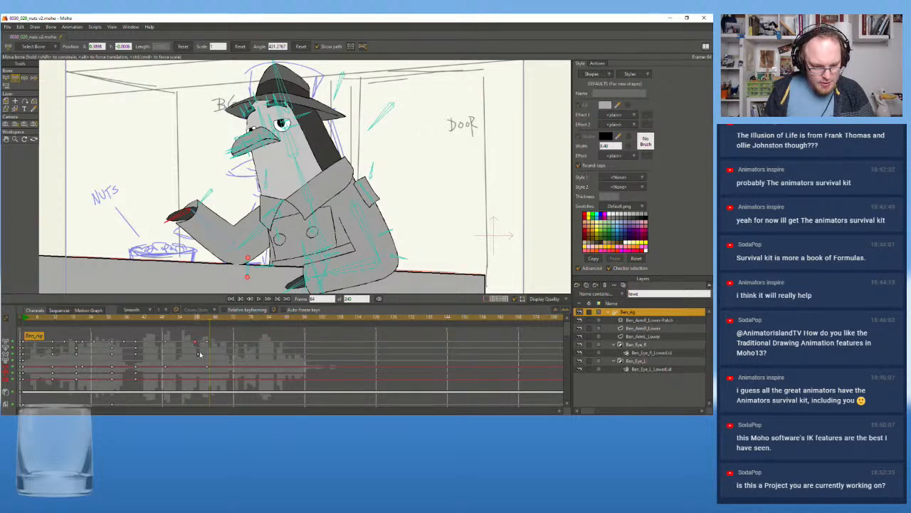
Replay the arm raise from around frames 47 and 31 to examine the overlapping timing of arm and hand
click(160, 319)
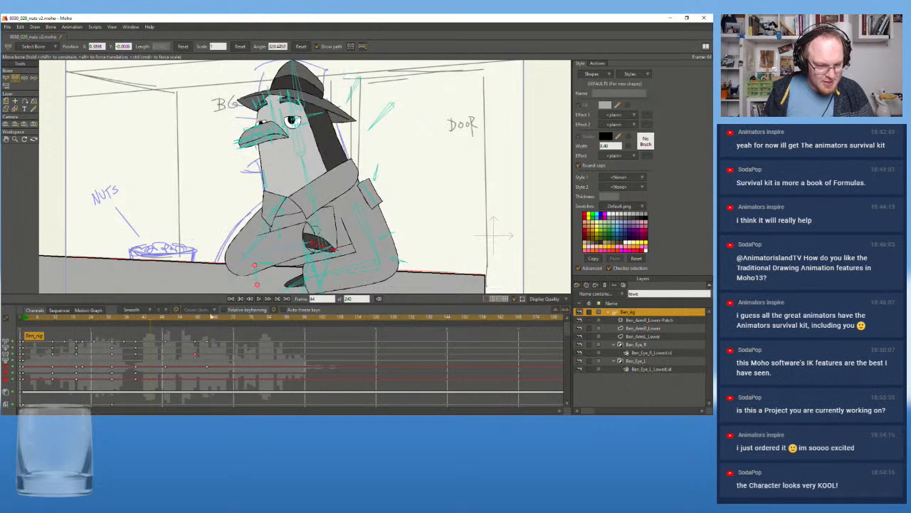
click(262, 300)
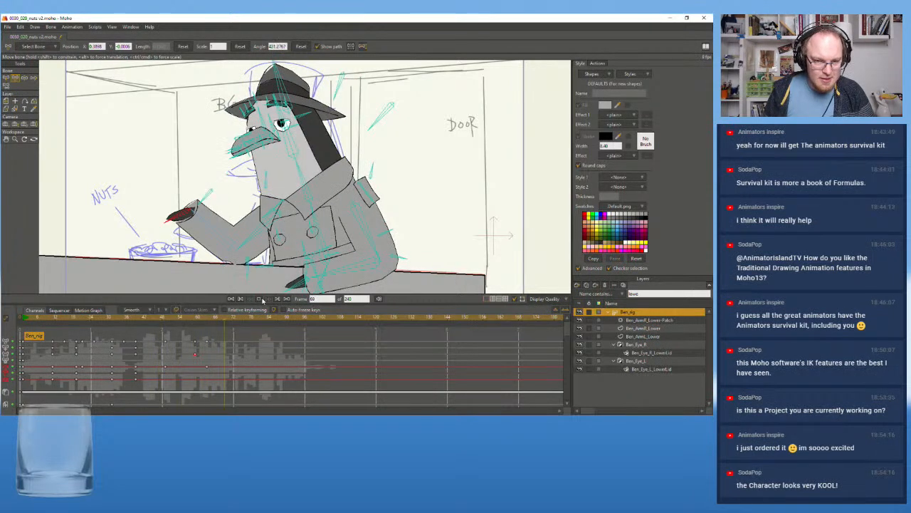
drag(200, 318, 113, 318)
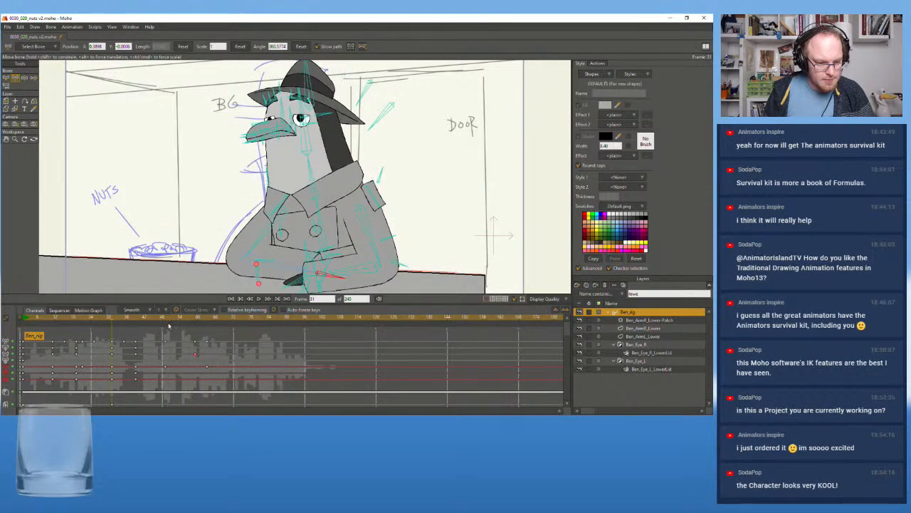
click(259, 299)
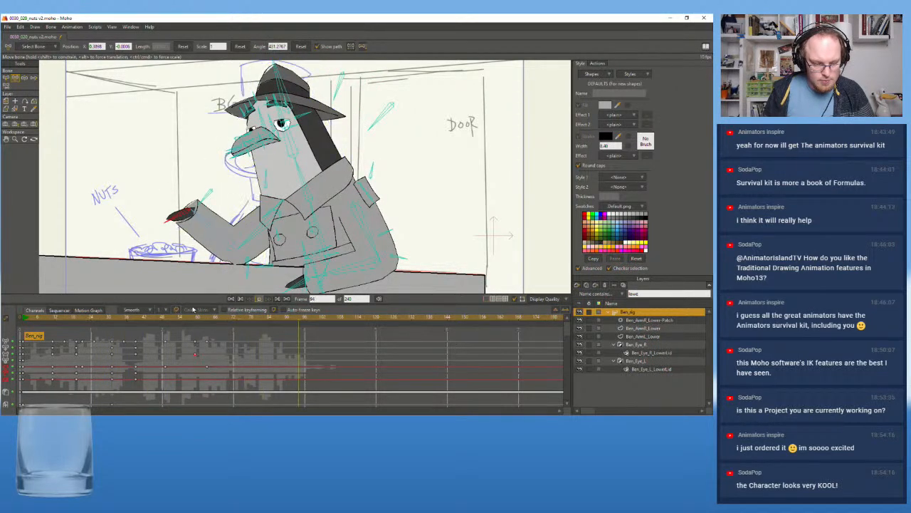
click(138, 322)
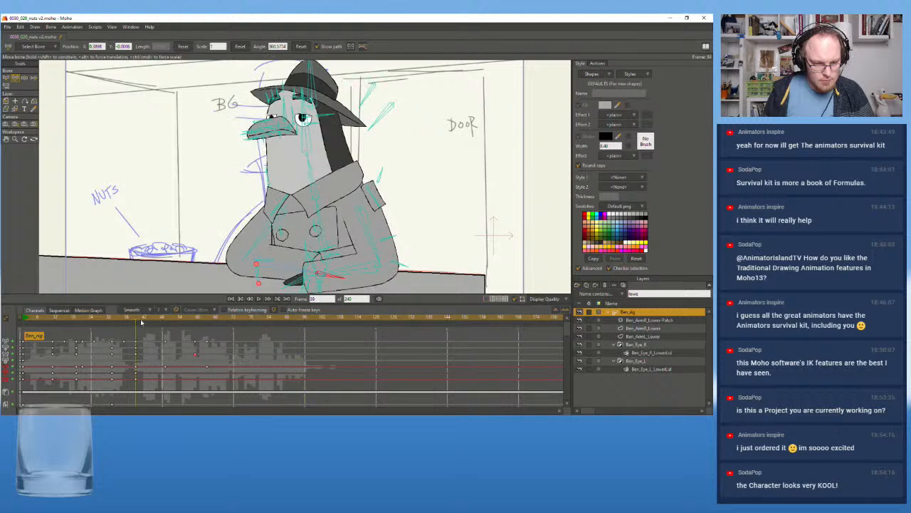
At frame 78, lean the torso and head farther toward the nuts bowl, pull the raised forearm slightly inward, and shift the keyframes slightly later
click(259, 299)
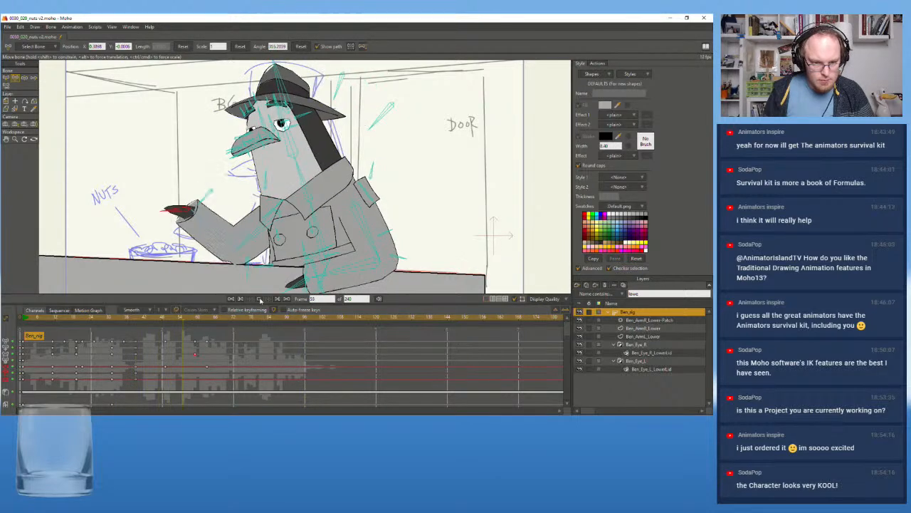
drag(179, 319, 236, 323)
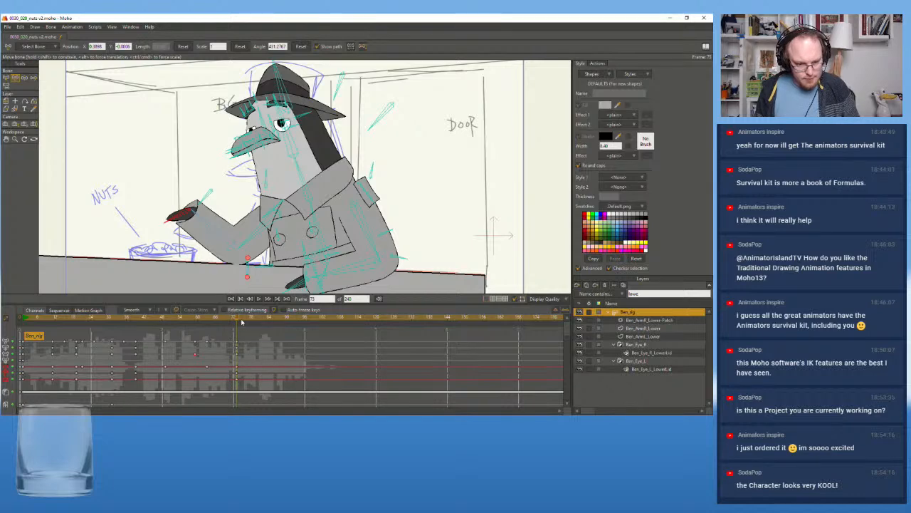
drag(239, 322, 252, 320)
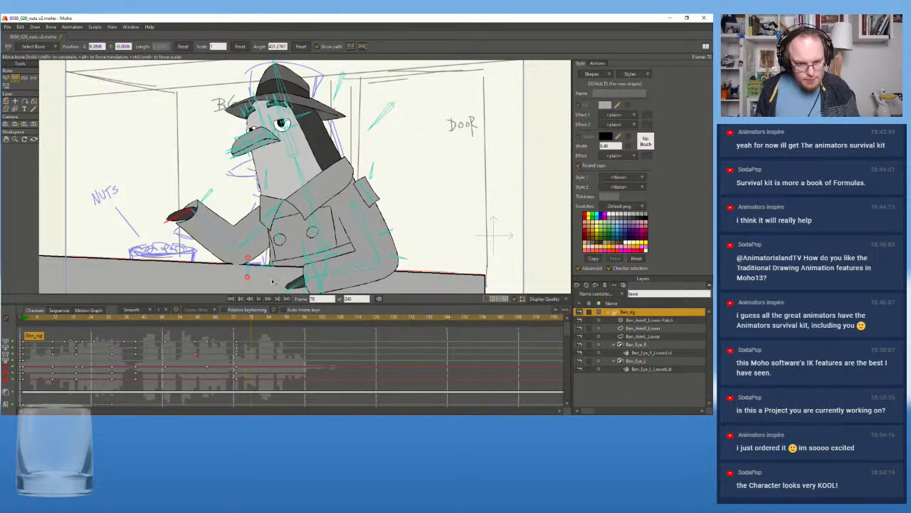
drag(320, 234, 282, 147)
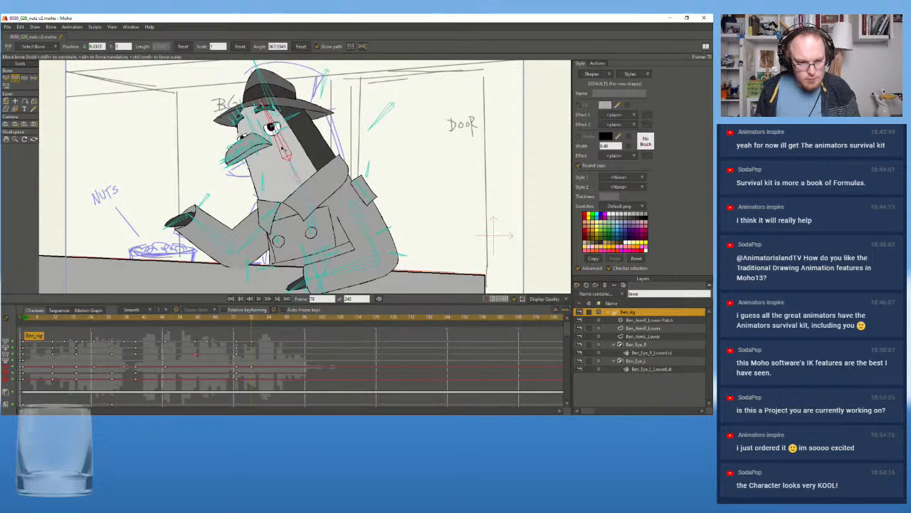
drag(206, 232, 211, 225)
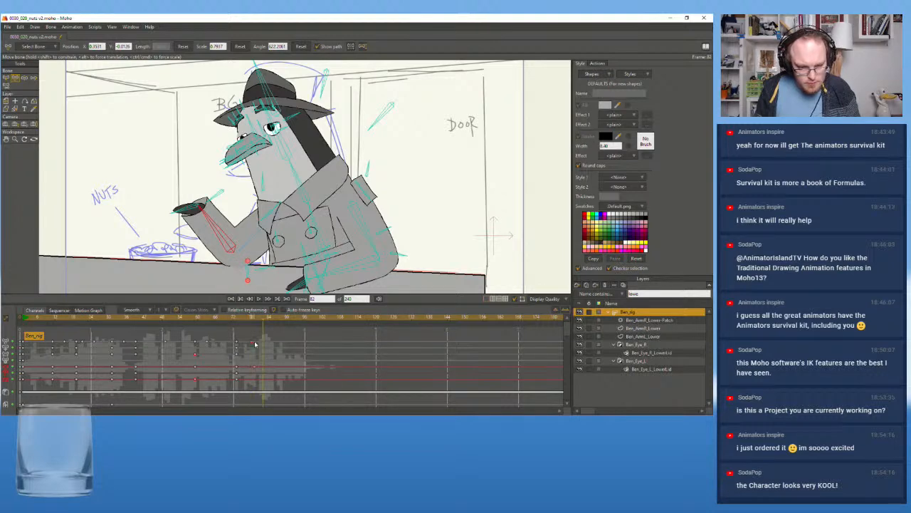
At frame 85, rotate the torso and neck back upright and extend the raised forearm outward toward the nuts bowl
drag(267, 321, 272, 320)
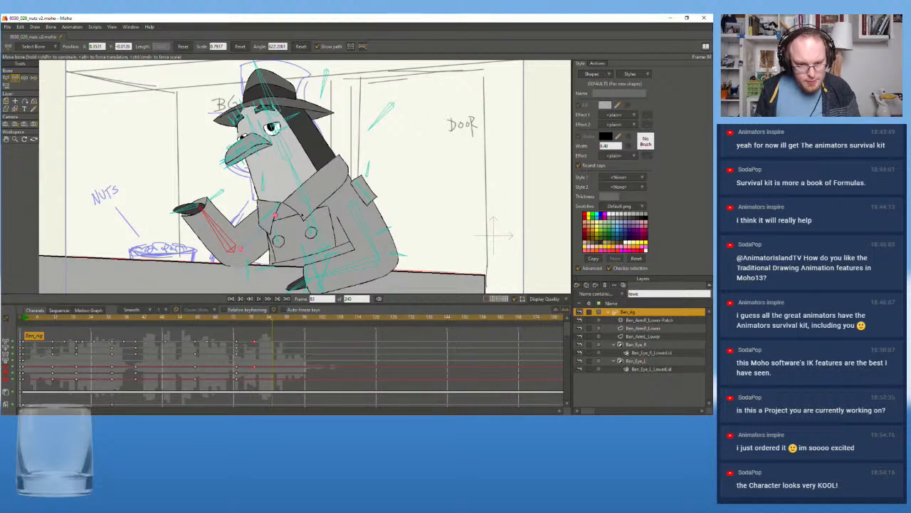
drag(314, 212, 334, 209)
click(326, 188)
drag(322, 176, 328, 176)
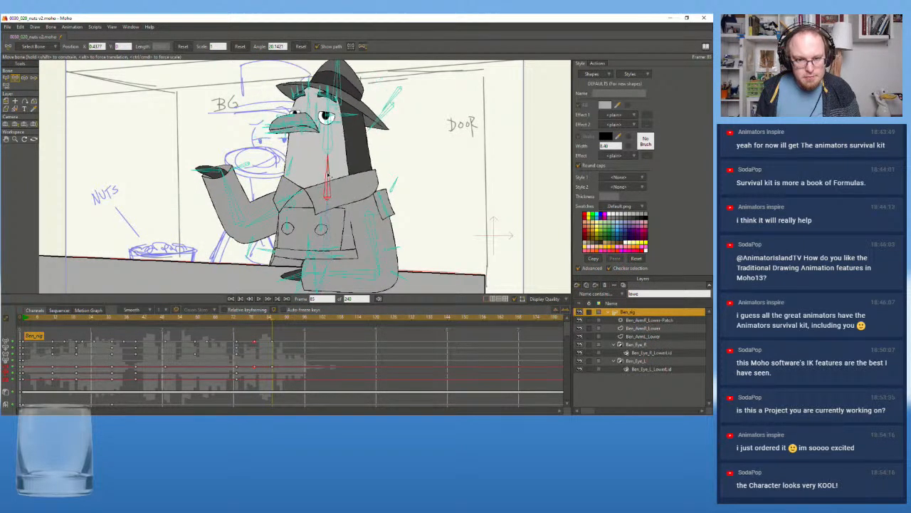
drag(227, 194, 206, 216)
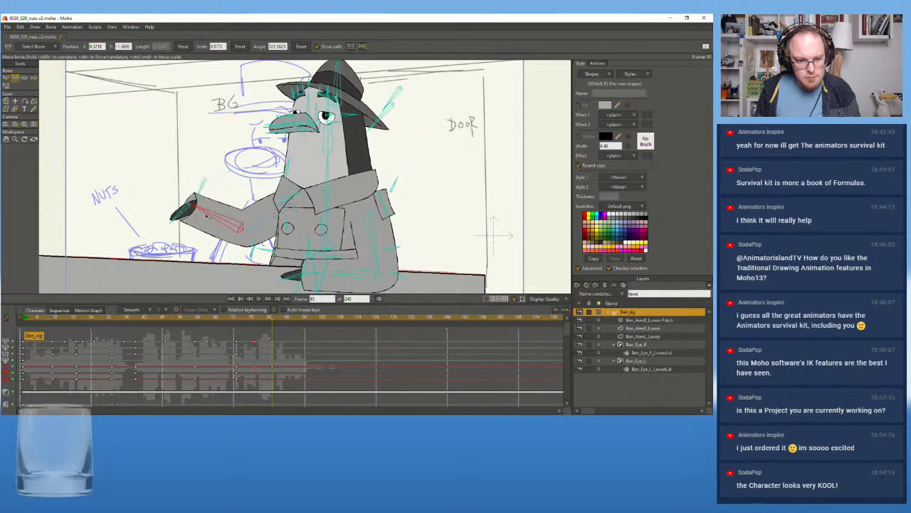
Replay the lean and outward arm gesture from several earlier frames to examine the timing against the dialogue
click(207, 318)
click(260, 299)
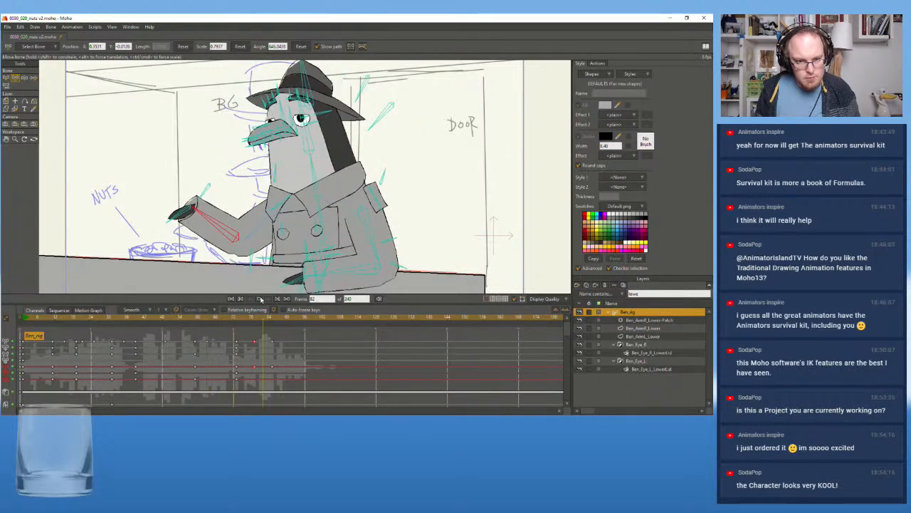
click(259, 299)
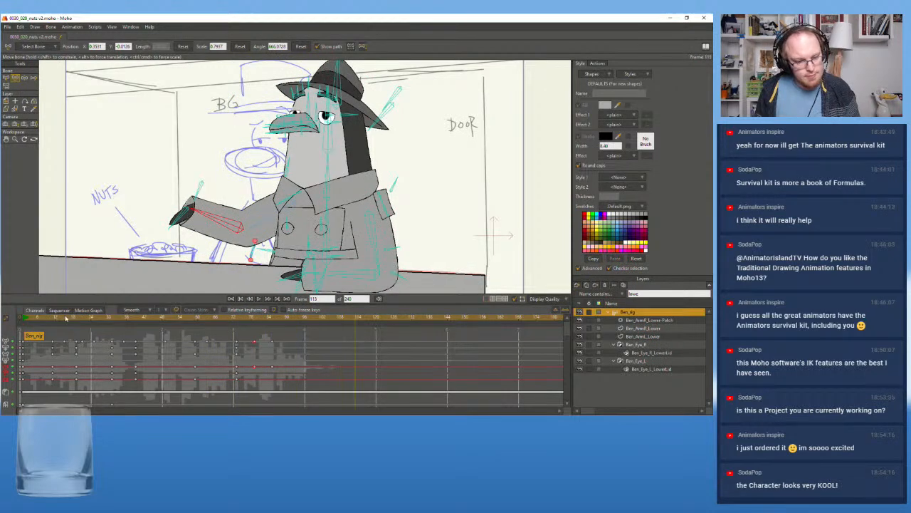
click(63, 319)
click(259, 299)
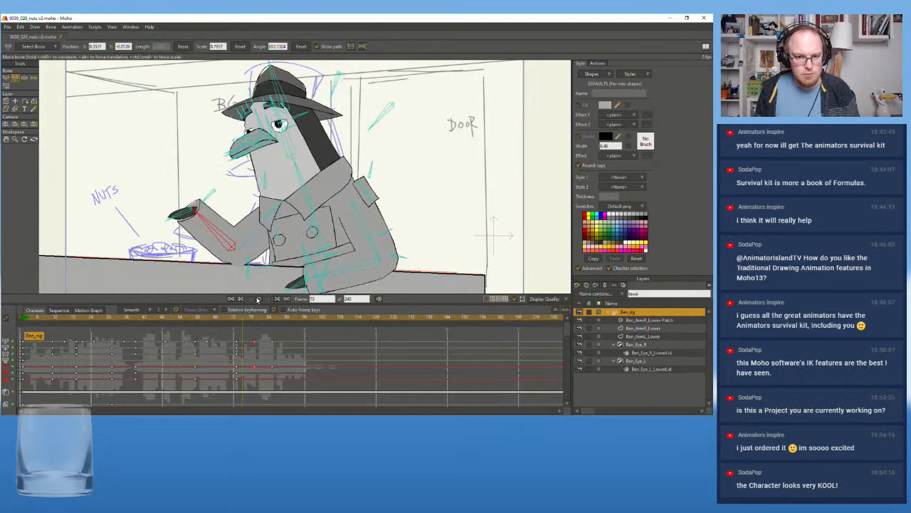
click(258, 299)
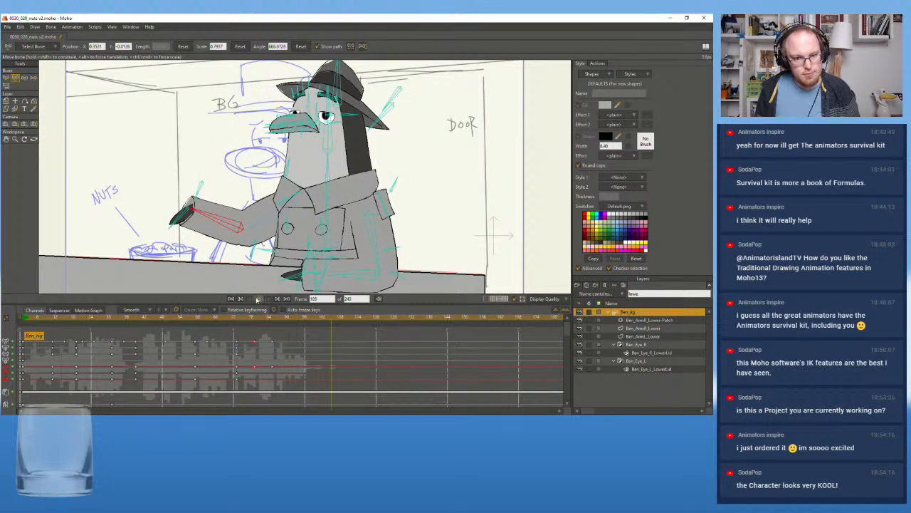
click(201, 318)
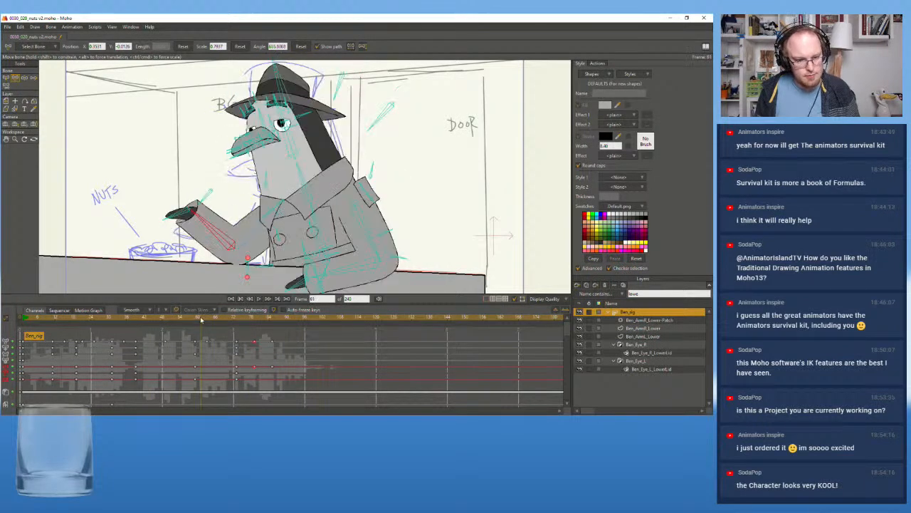
click(119, 318)
click(258, 300)
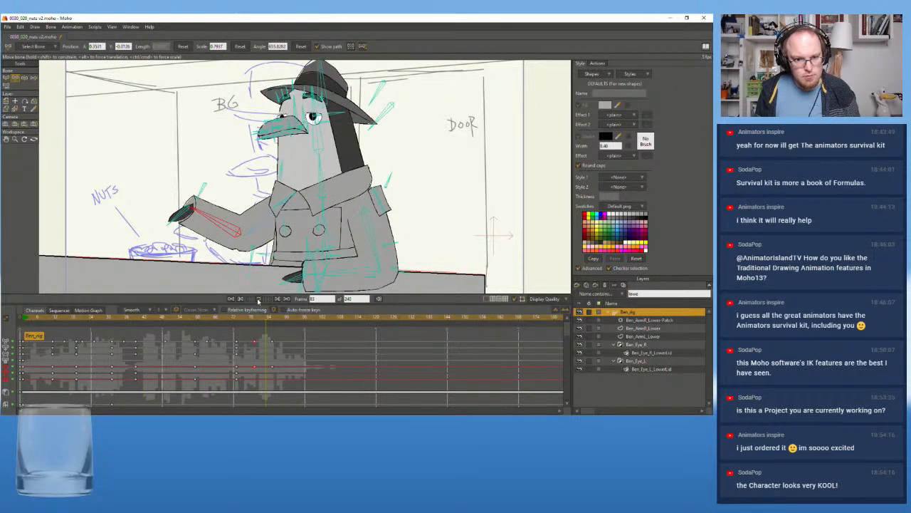
Scrub back to the start and play the whole shot to review the full bar counter performance
click(235, 318)
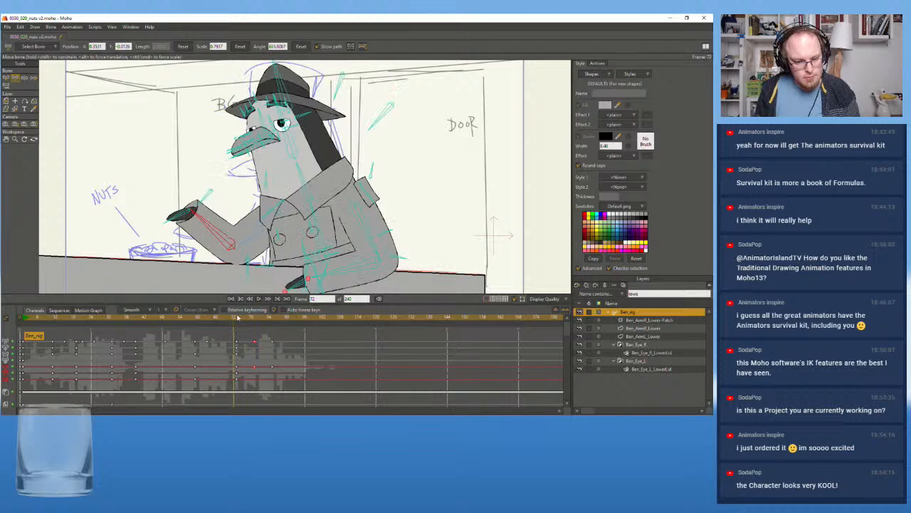
drag(206, 319, 26, 322)
click(25, 321)
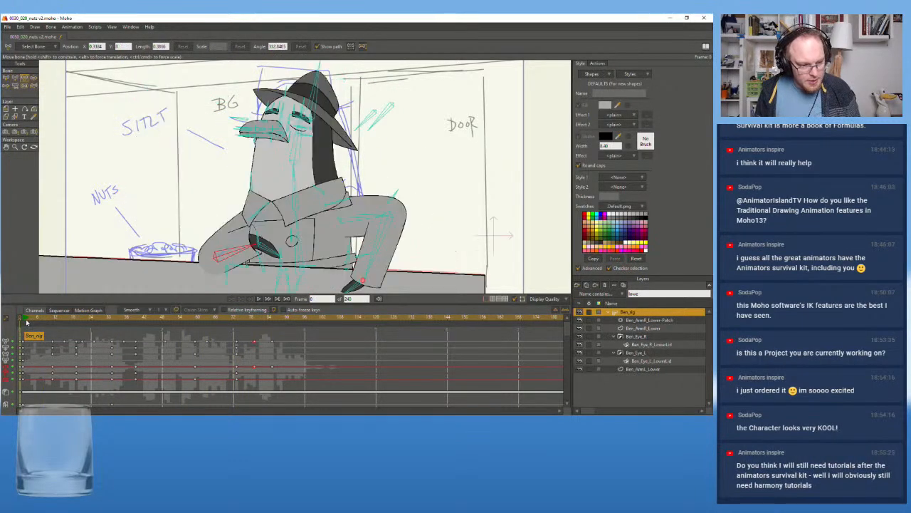
scroll(312, 213, down, 2)
drag(300, 214, 283, 198)
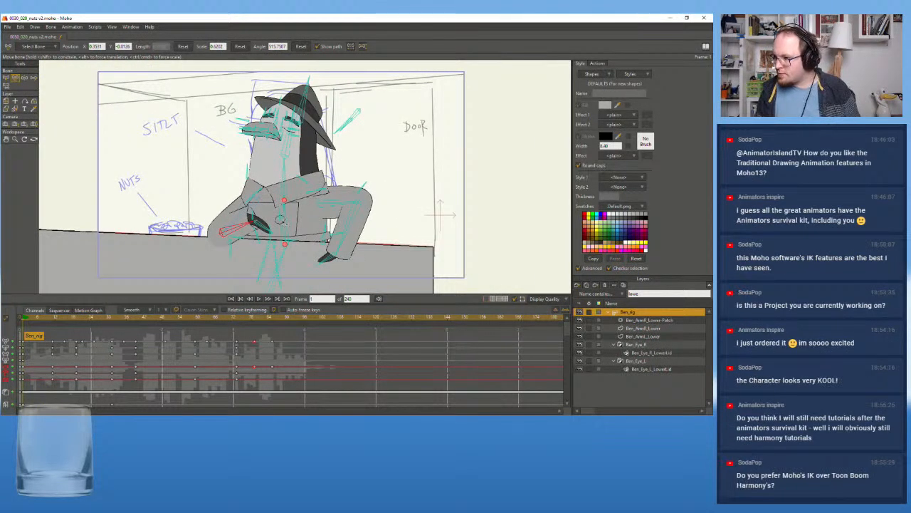
scroll(273, 199, up, 1)
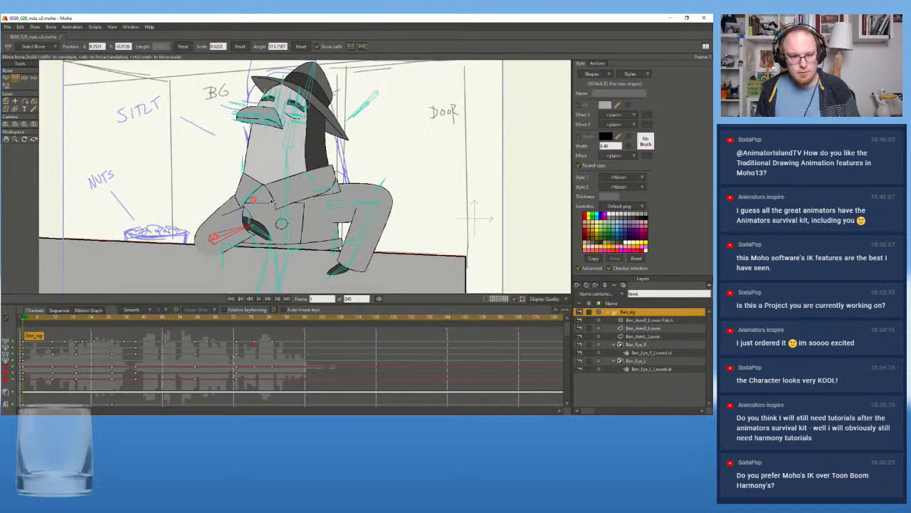
click(259, 300)
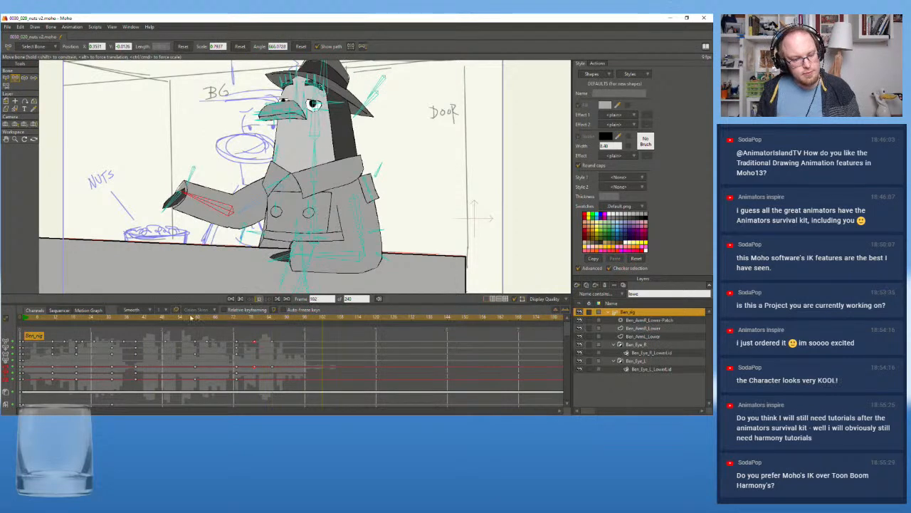
click(260, 300)
At frame 59, swing the raised forearm upright and turn the hand inward toward the beak
click(195, 318)
mouse_move(195, 320)
mouse_down()
mouse_move(133, 311)
mouse_move(196, 312)
mouse_up()
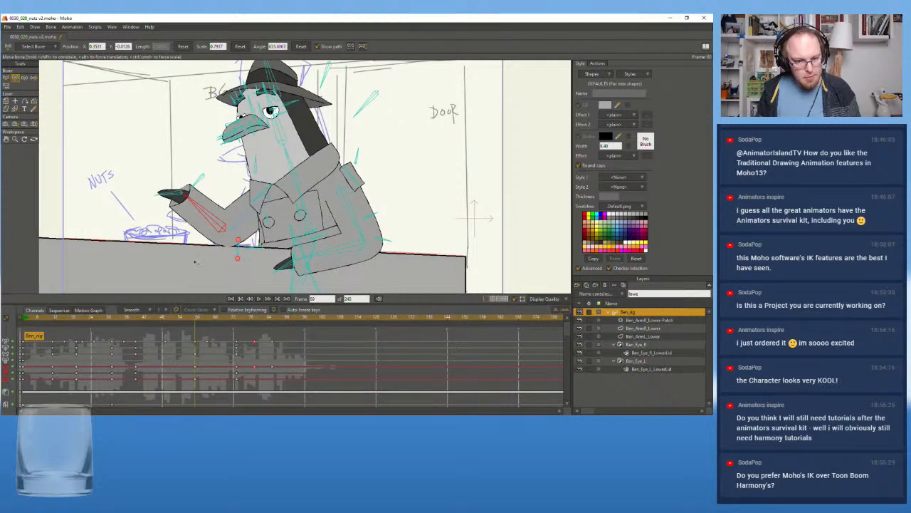
drag(200, 209, 238, 158)
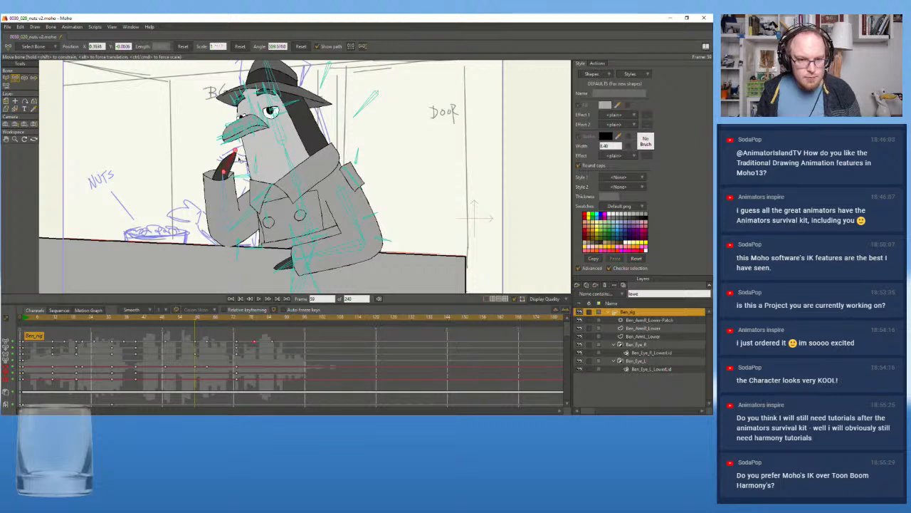
key(ctrl+z)
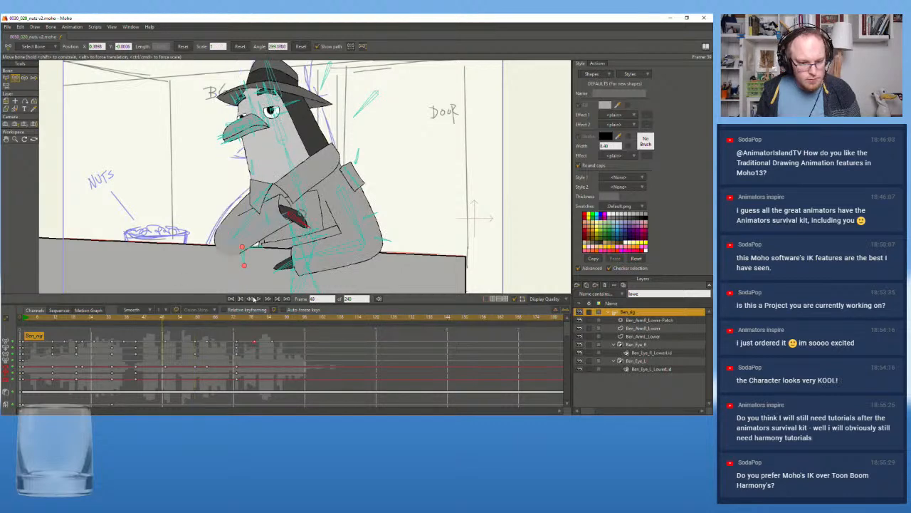
mouse_move(194, 320)
mouse_down()
mouse_move(131, 321)
mouse_move(208, 321)
mouse_move(196, 323)
mouse_up()
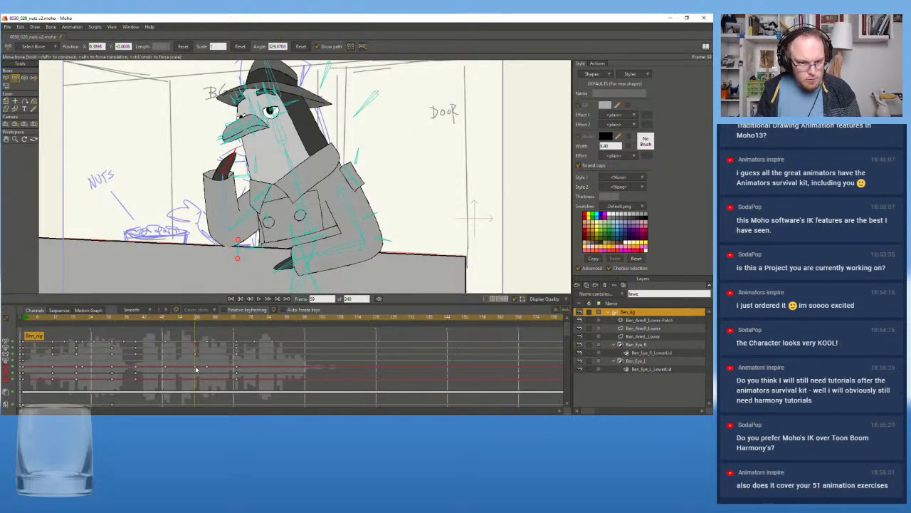
Copy the frame 59 forearm and hand keyframes to frames 63 and 73 to hold the raised pose
key(b)
click(227, 197)
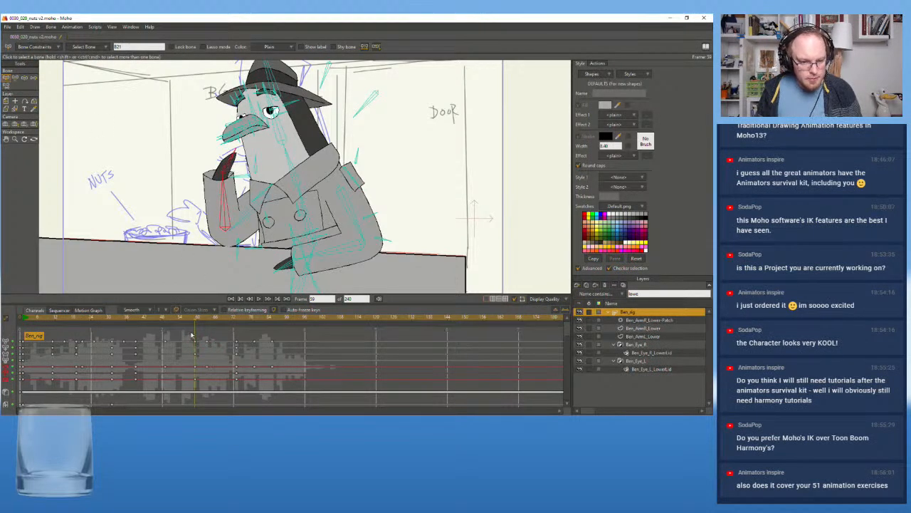
drag(201, 363, 192, 388)
scroll(199, 375, down, 1)
scroll(196, 374, up, 1)
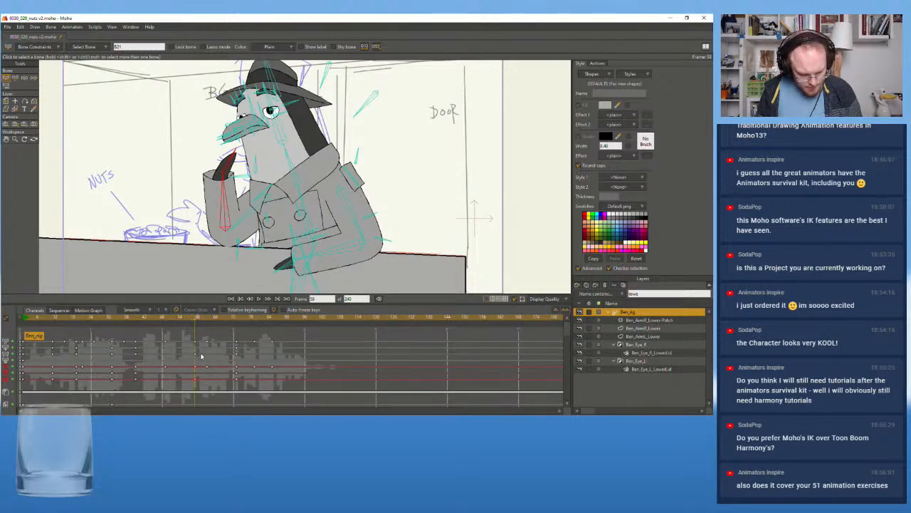
click(207, 321)
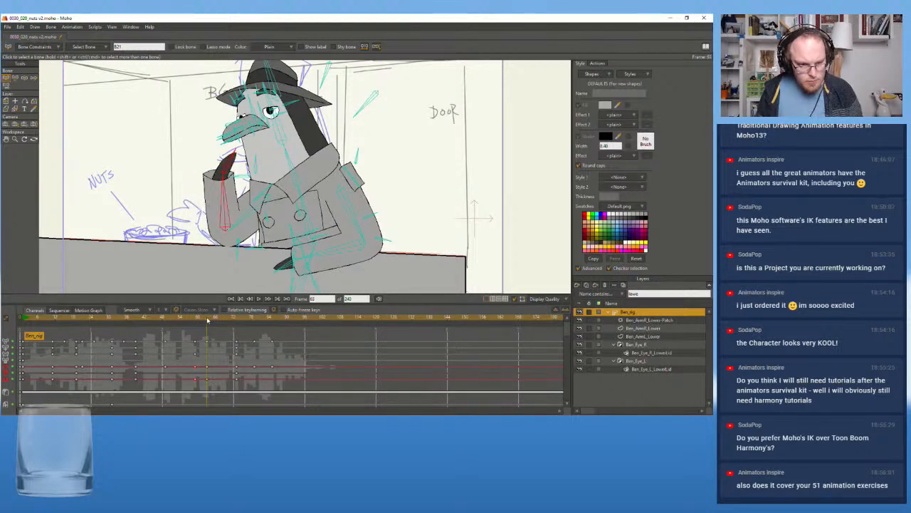
drag(207, 322, 233, 329)
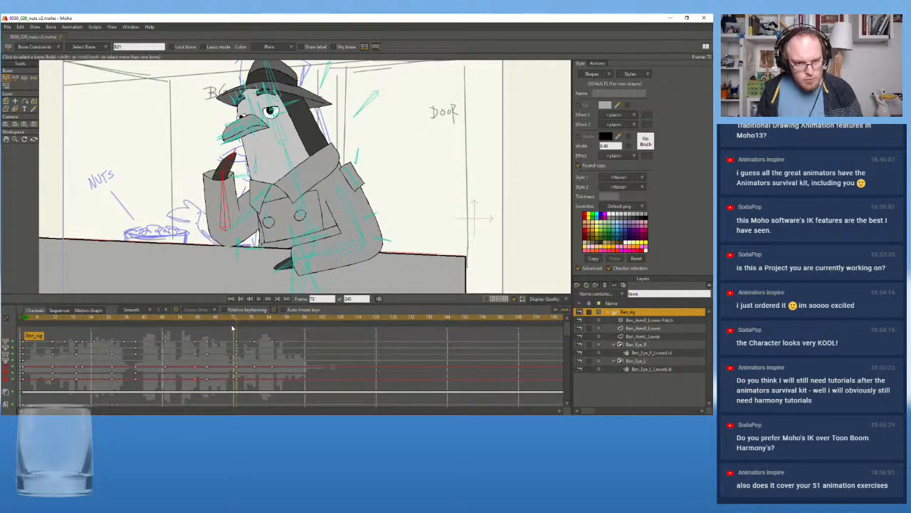
At frame 88, select only the hand bone of the extended arm and rotate it down toward the nuts bowl
click(259, 299)
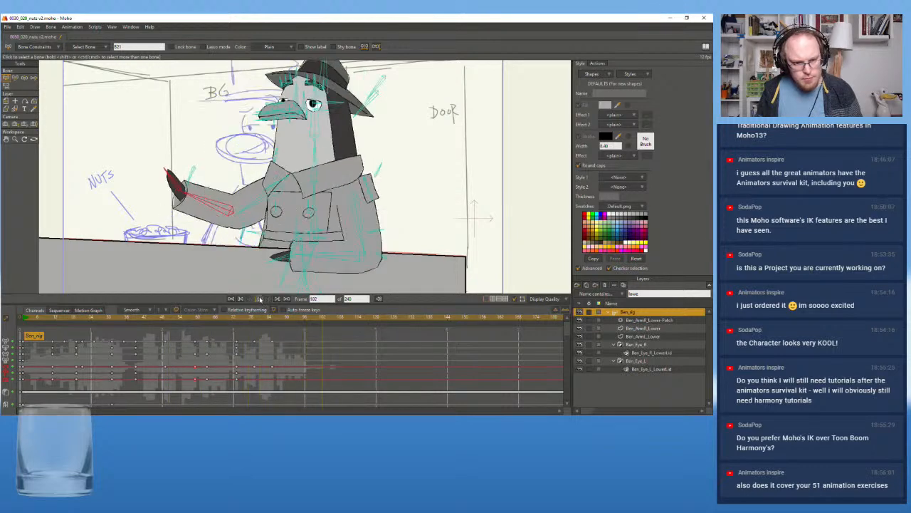
click(281, 323)
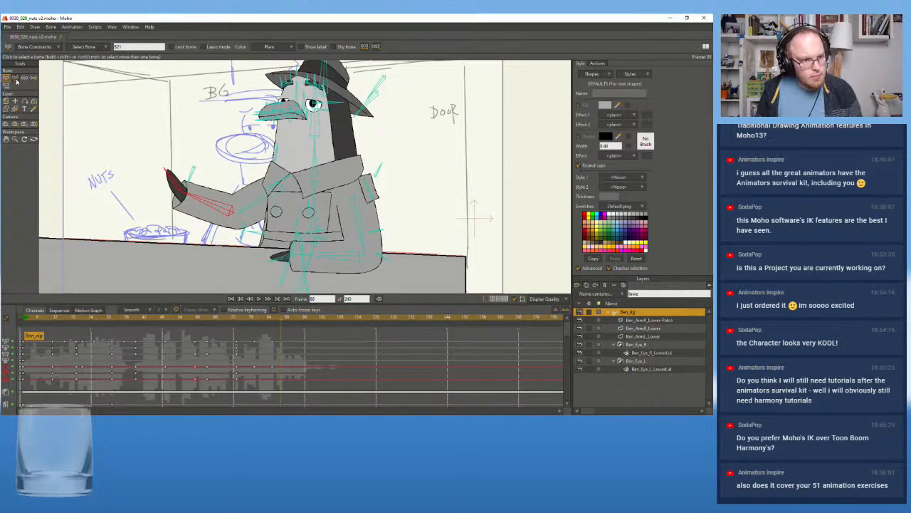
key(t)
drag(164, 170, 178, 217)
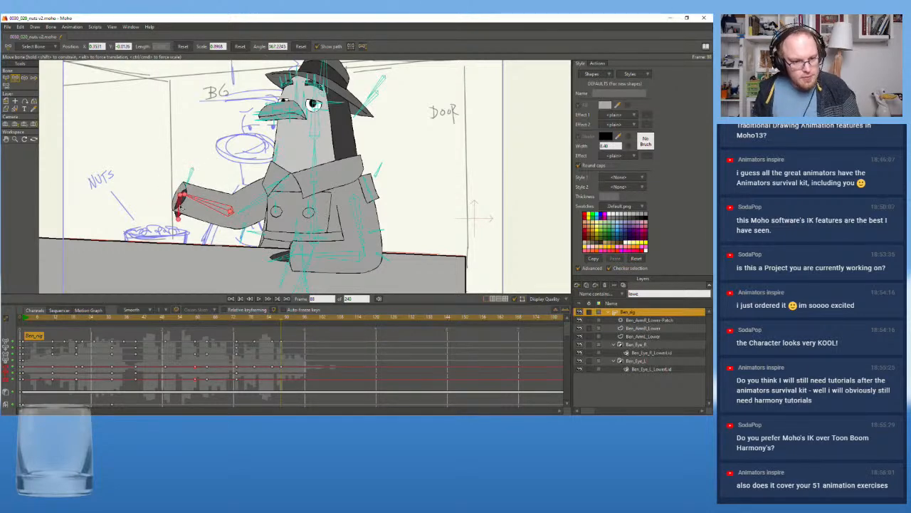
key(ctrl+z)
click(6, 78)
click(165, 170)
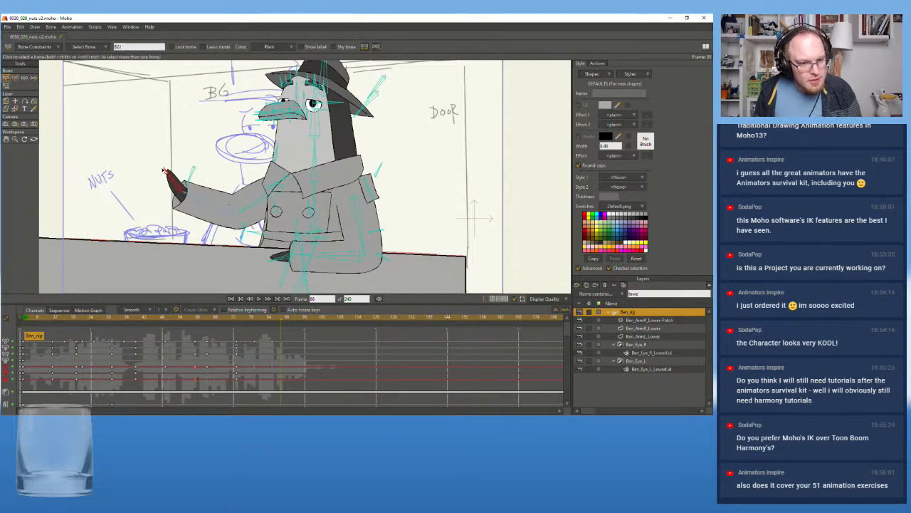
click(17, 78)
drag(165, 171, 157, 213)
Replay the revised raised-hand hold and bowl gesture from two earlier points, and return to the first frame
drag(281, 323, 184, 323)
click(259, 298)
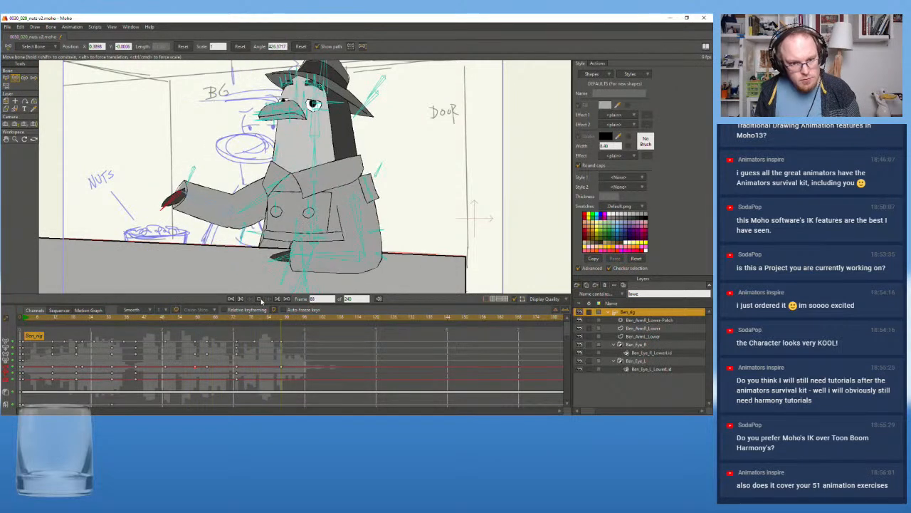
click(70, 321)
click(260, 299)
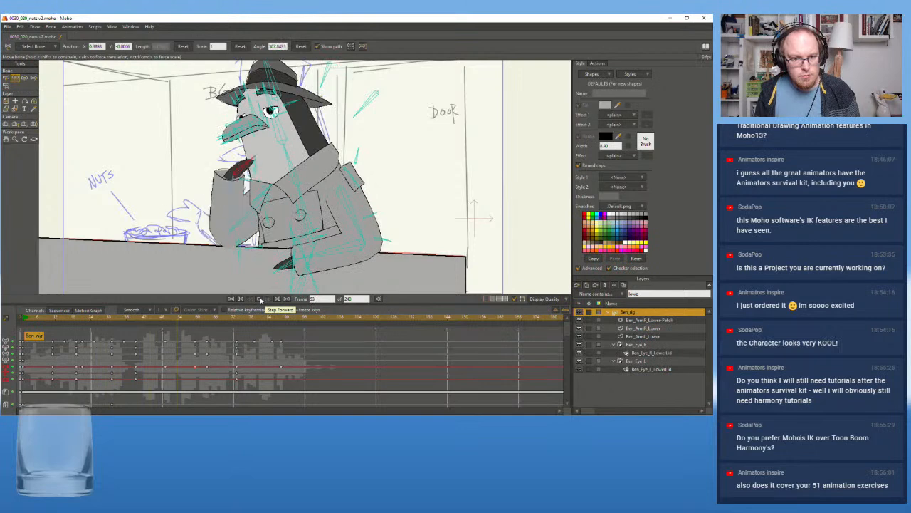
click(260, 299)
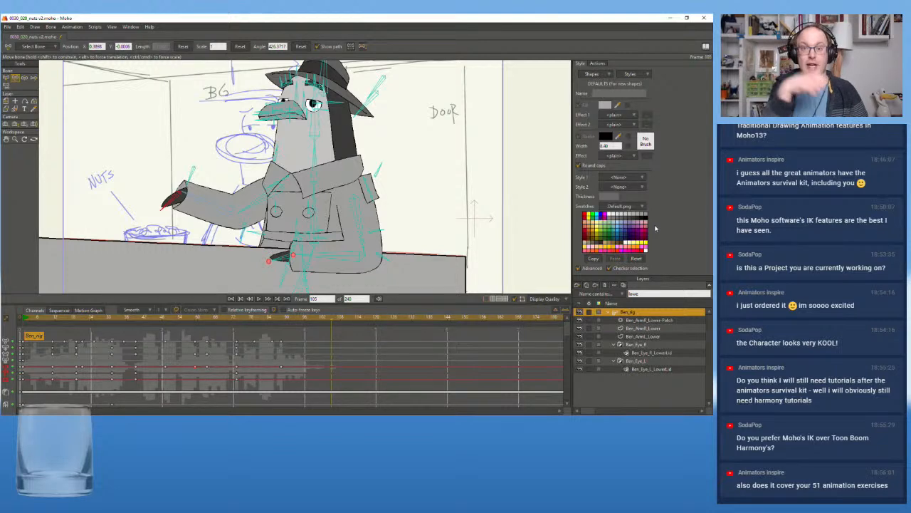
click(25, 317)
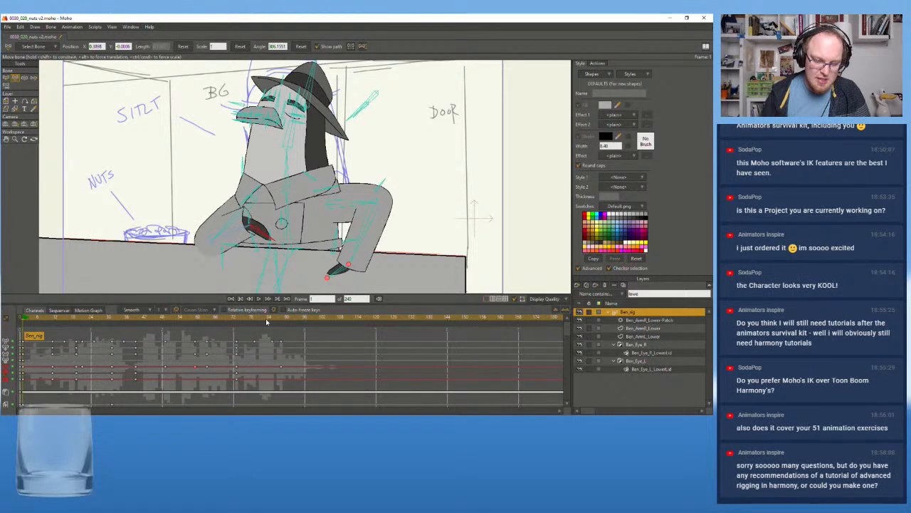
At frame 59, swing the raised forearm and hand further inward toward the beak, and copy their keyframes to frame 63
click(258, 298)
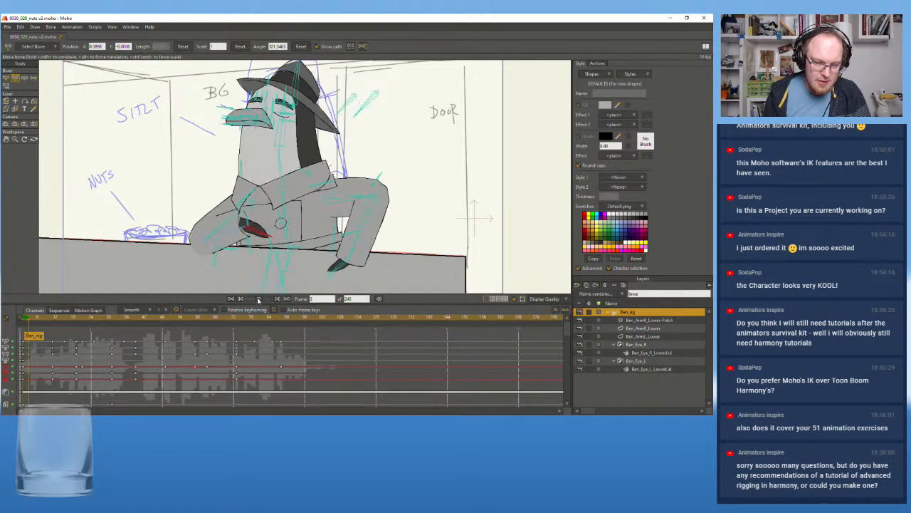
click(259, 298)
click(197, 322)
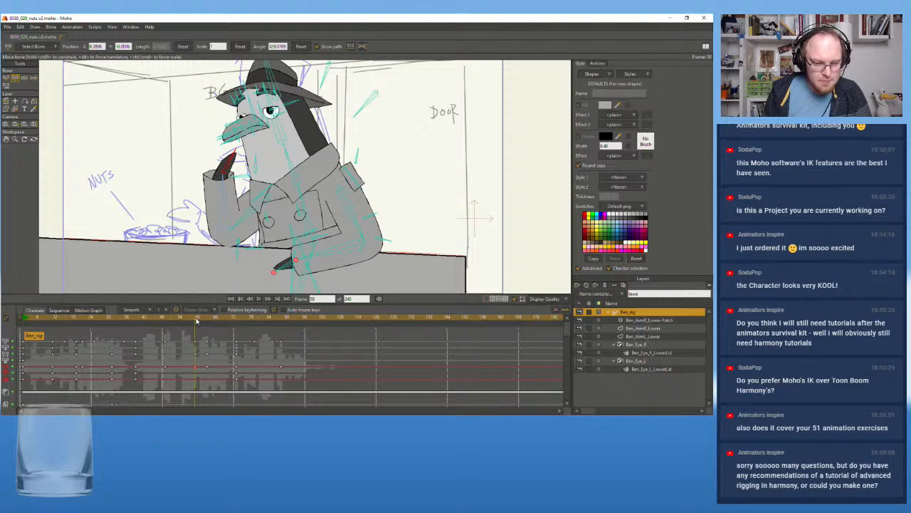
drag(222, 190, 248, 155)
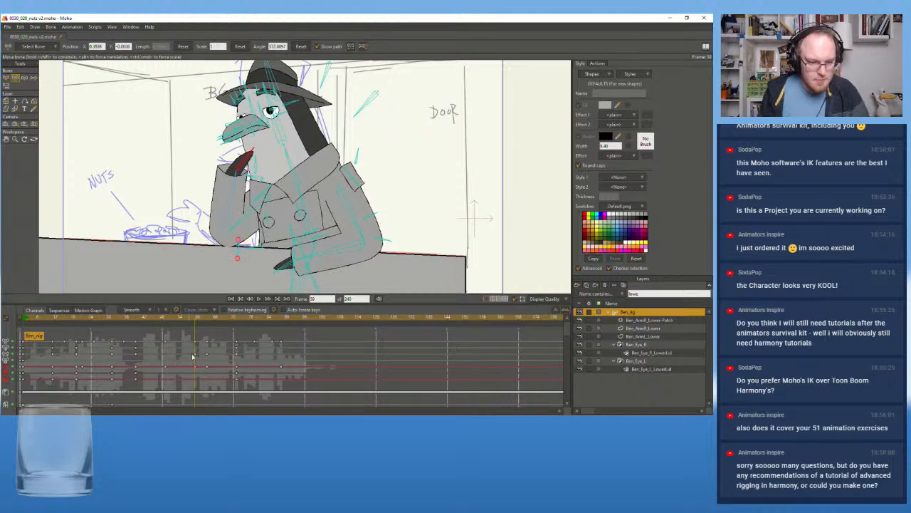
key(z)
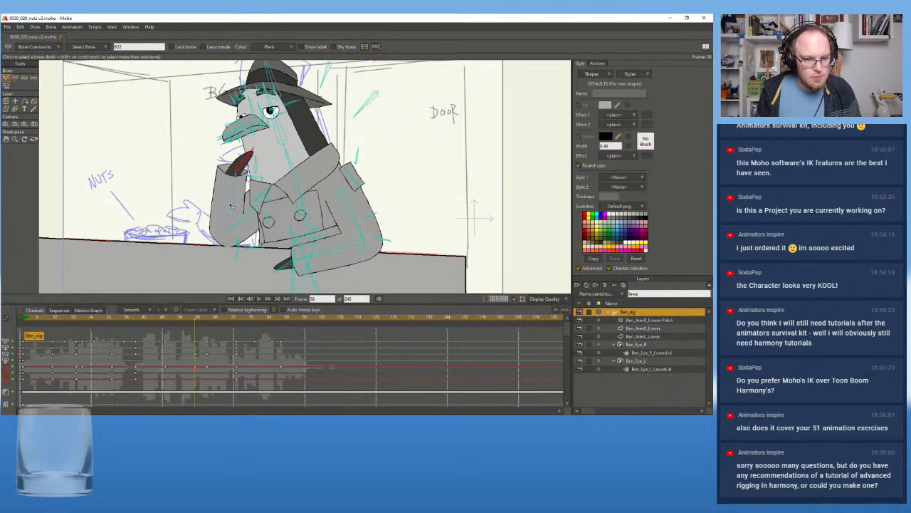
click(233, 202)
drag(201, 362, 193, 388)
click(206, 319)
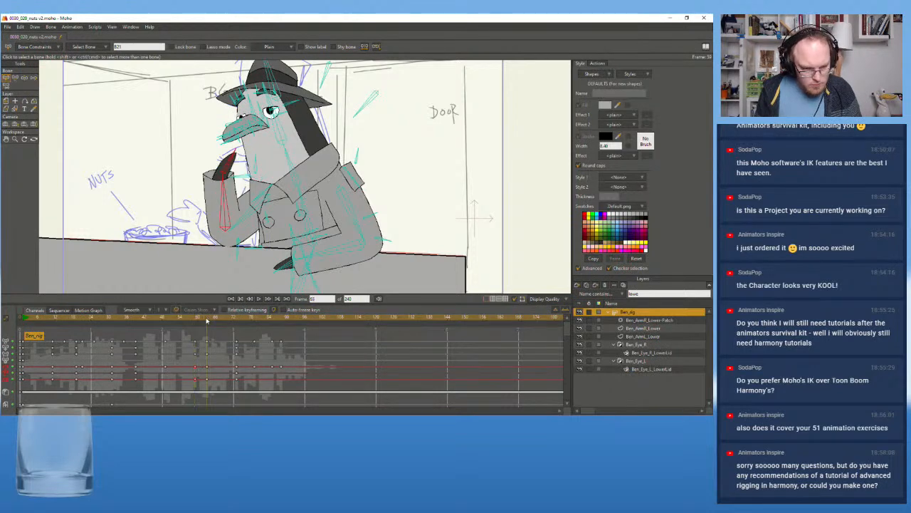
Move the frame 59 raised-arm keyframes earlier to frame 55, and replay the arm raise from around frame 45
drag(206, 321, 152, 326)
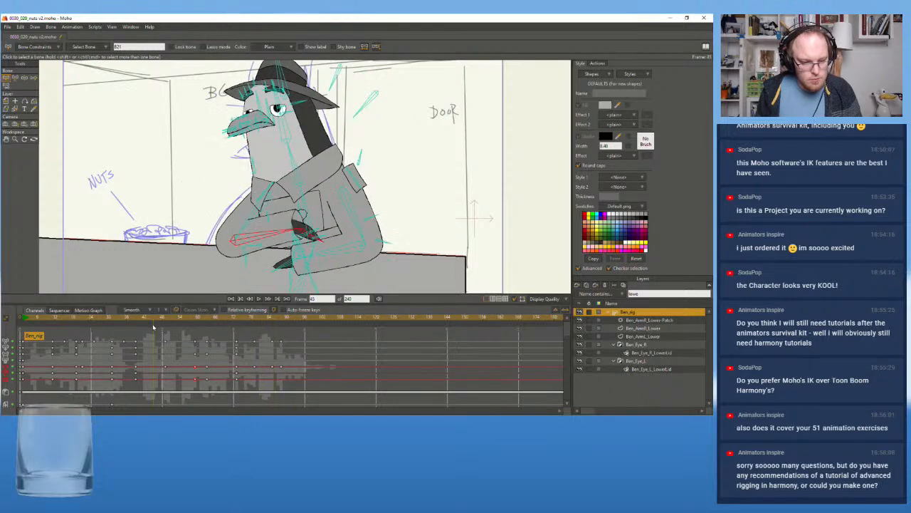
click(258, 298)
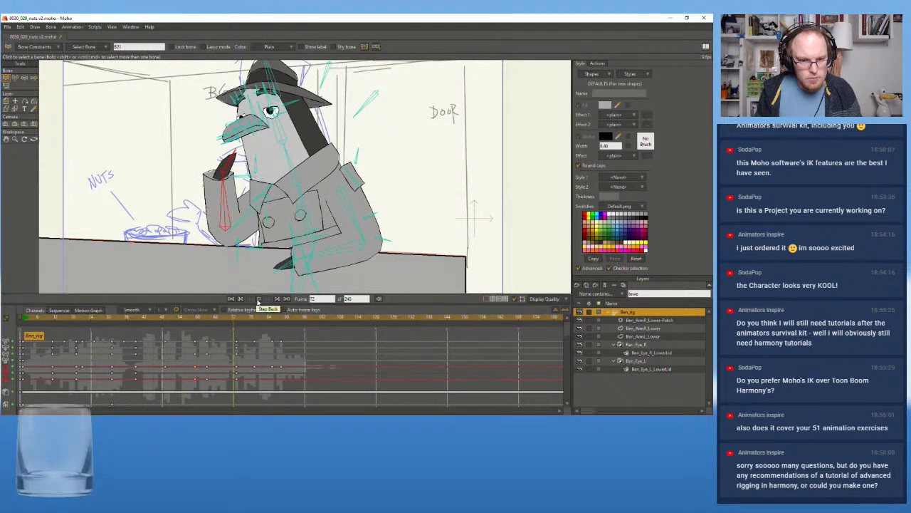
click(258, 299)
click(190, 322)
drag(190, 323, 189, 389)
drag(195, 342, 184, 346)
click(151, 319)
click(259, 298)
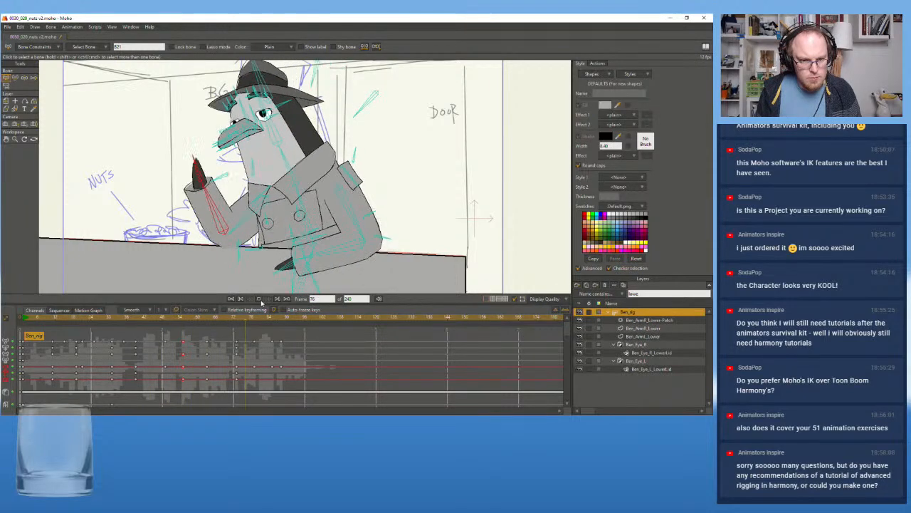
click(259, 299)
Move the frame 63 keyframes to frame 73, replacing the pose there, and replay the longer move into the hold
click(209, 318)
drag(238, 321, 202, 391)
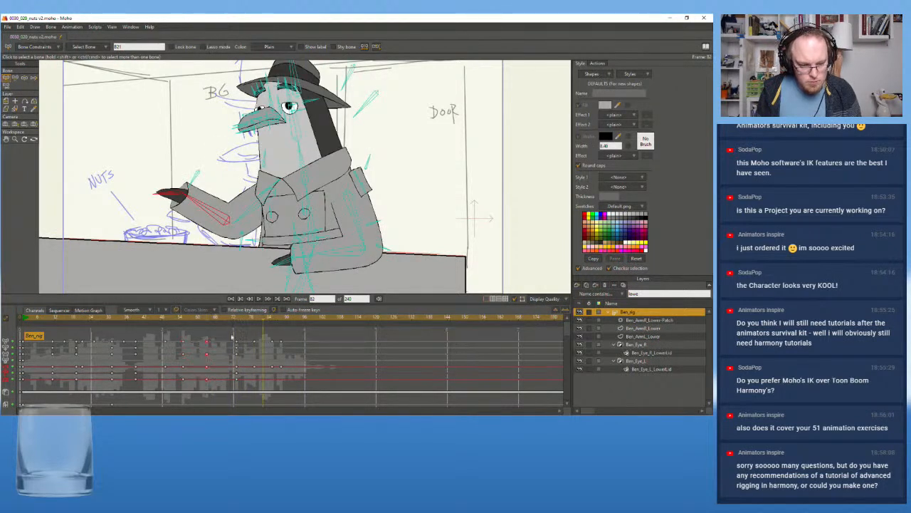
click(237, 321)
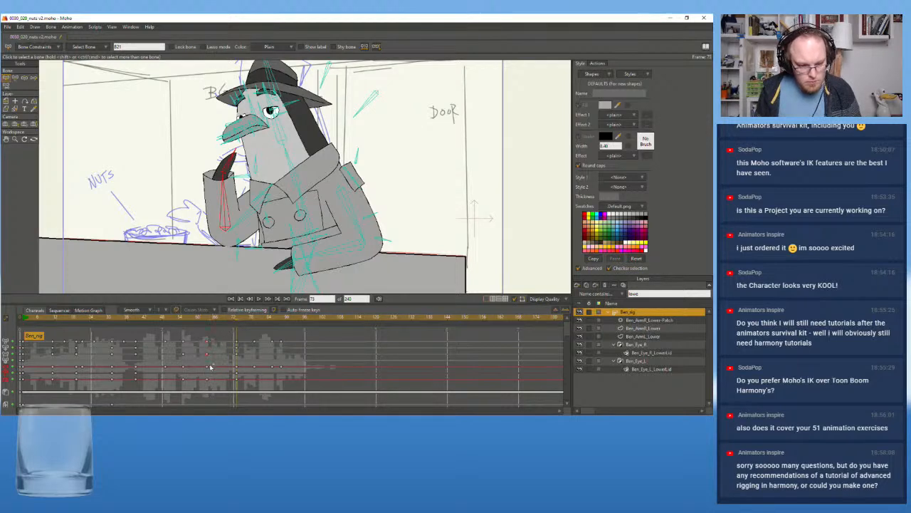
drag(210, 367, 236, 370)
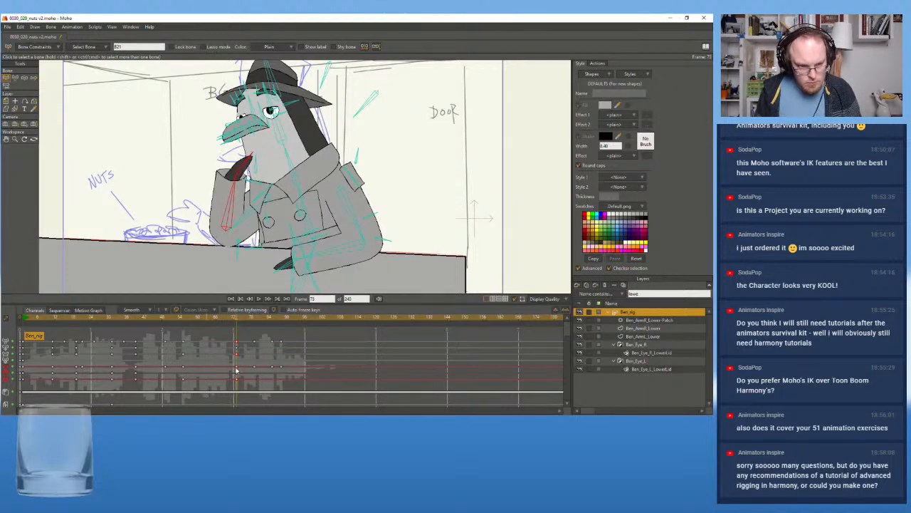
click(157, 321)
click(259, 298)
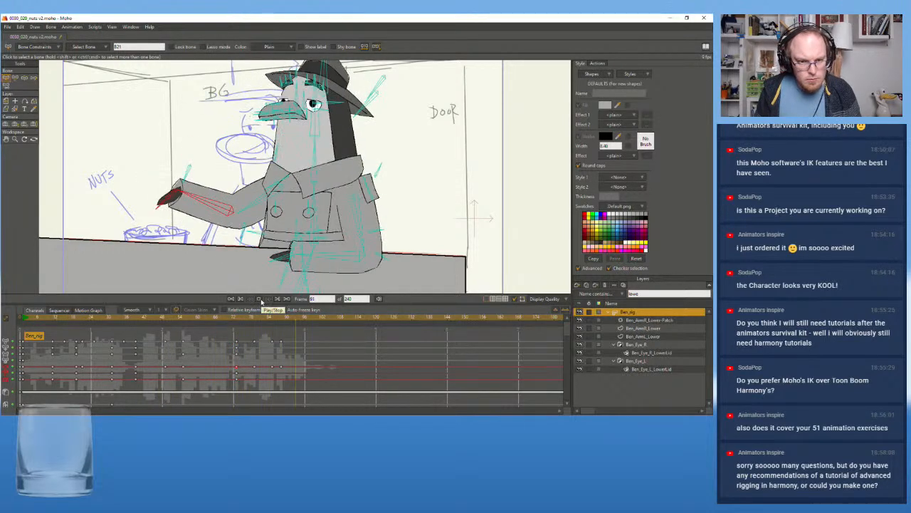
click(259, 299)
Shift all keyframes from the frame 73 raised pose through the bowl gesture six frames earlier, starting at frame 67
drag(229, 332, 302, 393)
drag(233, 336, 300, 390)
drag(230, 345, 218, 345)
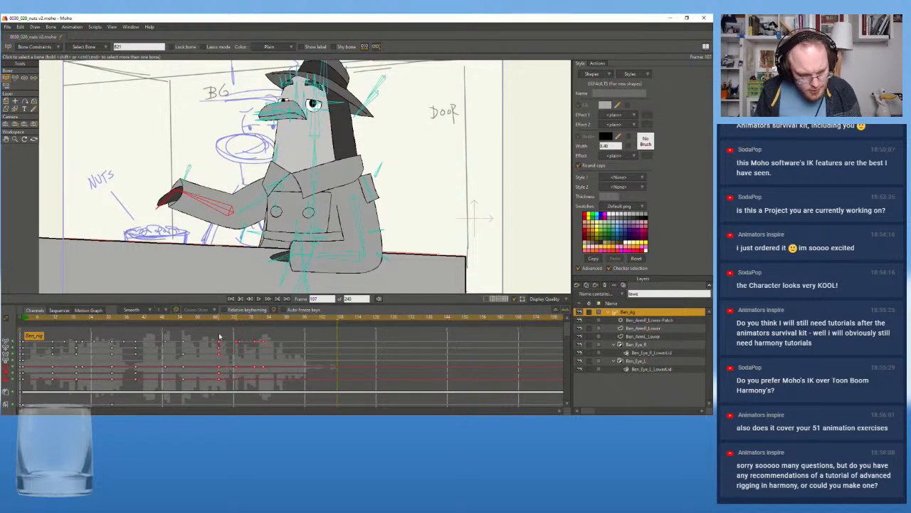
Replay the retimed bowl gesture against the dialogue and return to the first frame
click(217, 318)
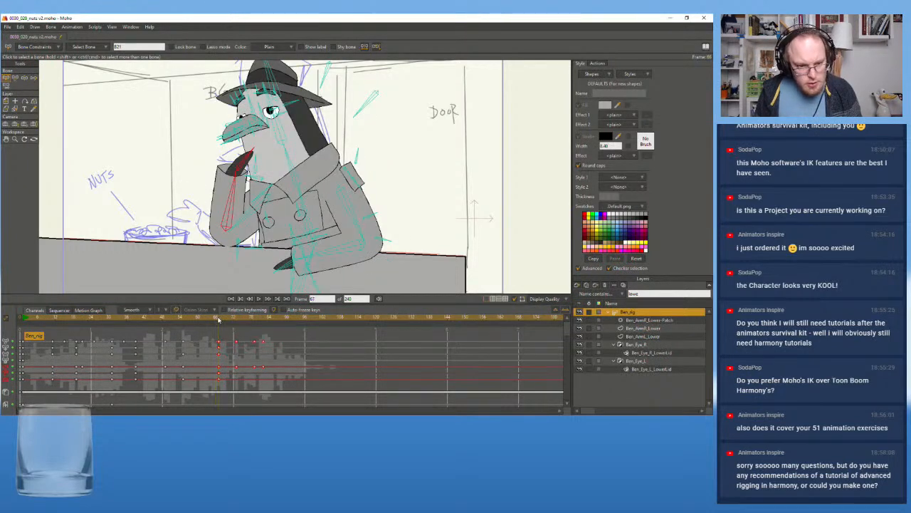
click(259, 298)
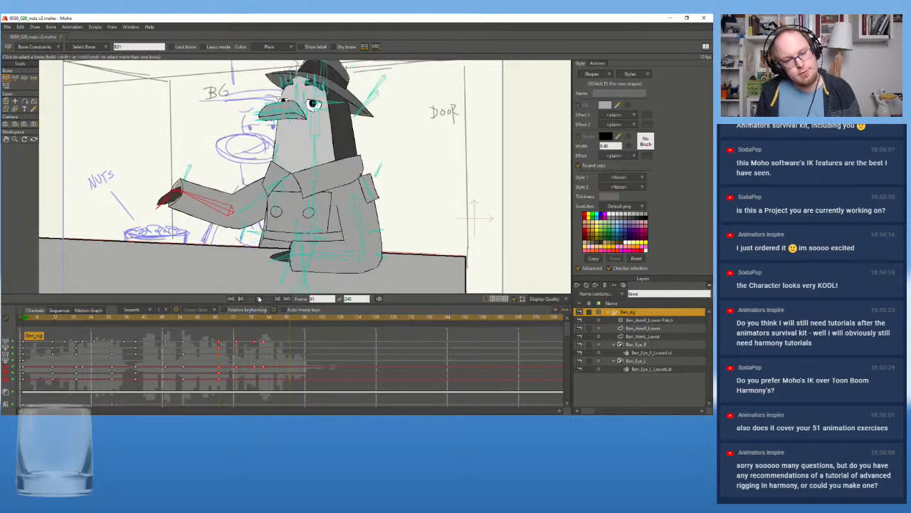
click(260, 298)
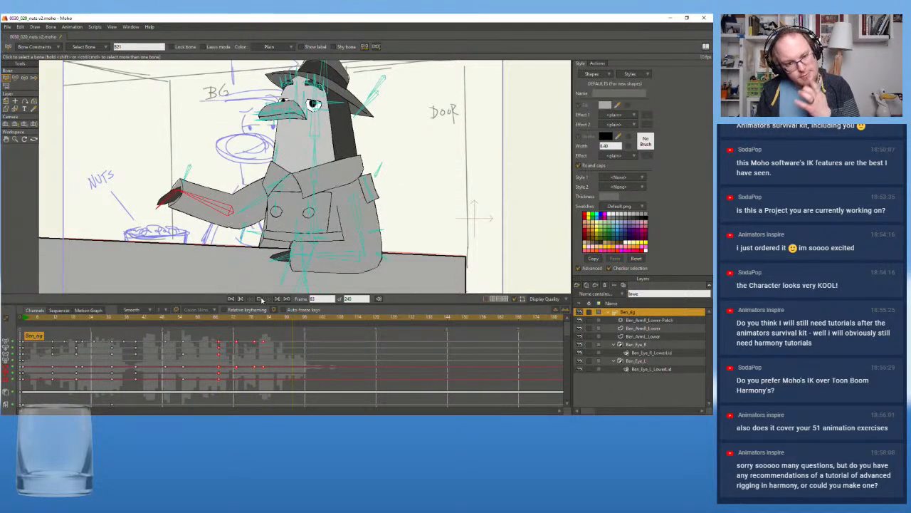
click(260, 298)
click(25, 320)
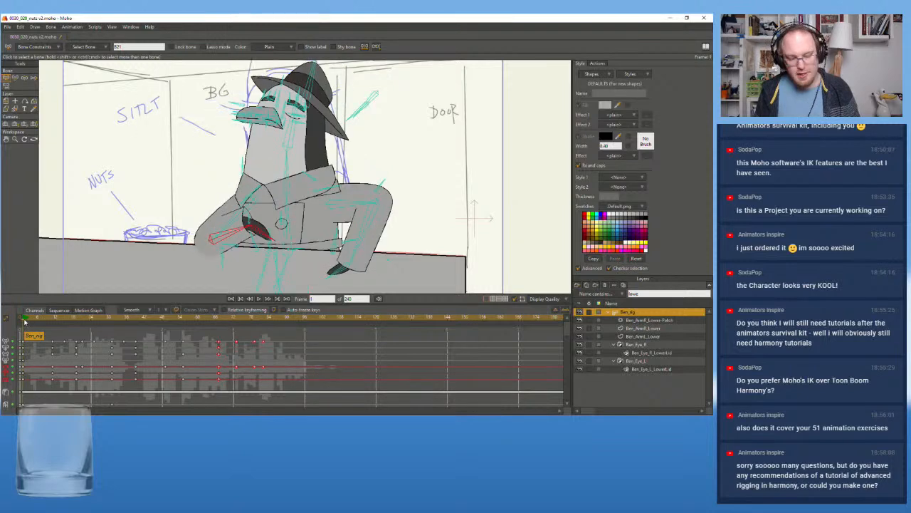
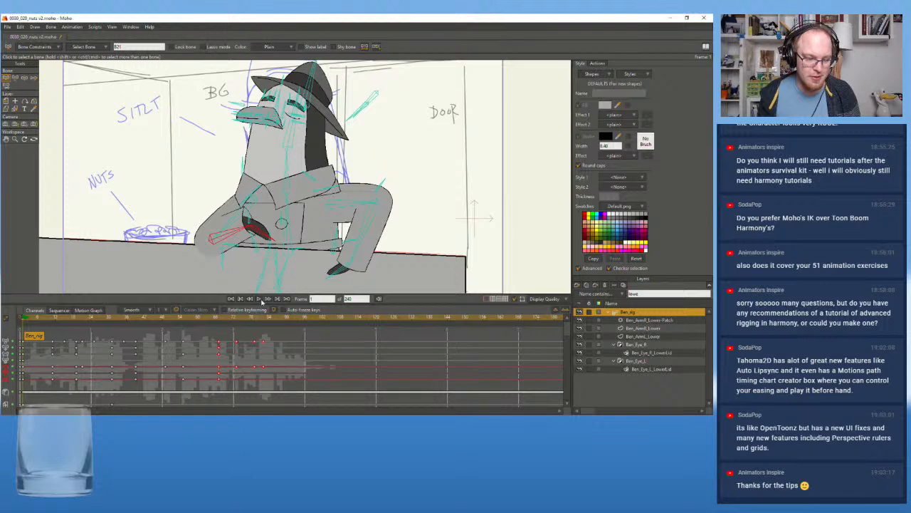
Replay the whole scene against the dialogue and examine the pose around frame 40
click(259, 299)
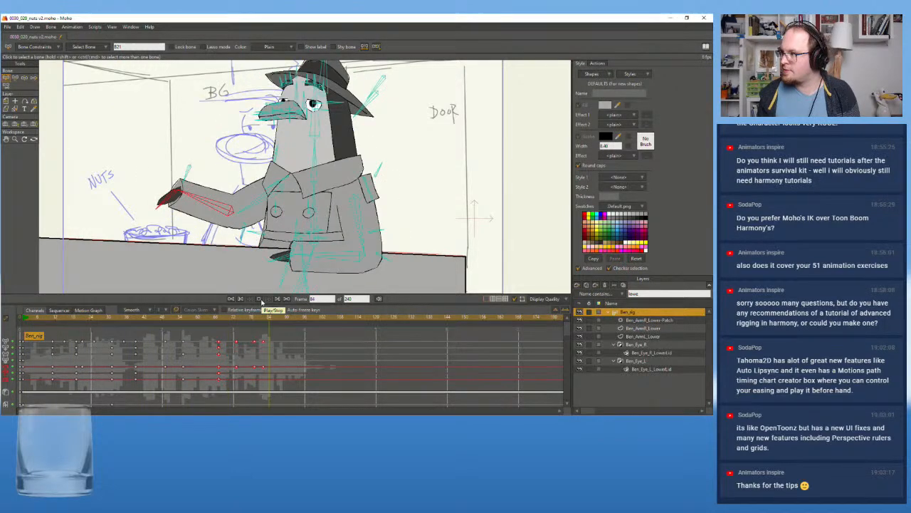
click(259, 299)
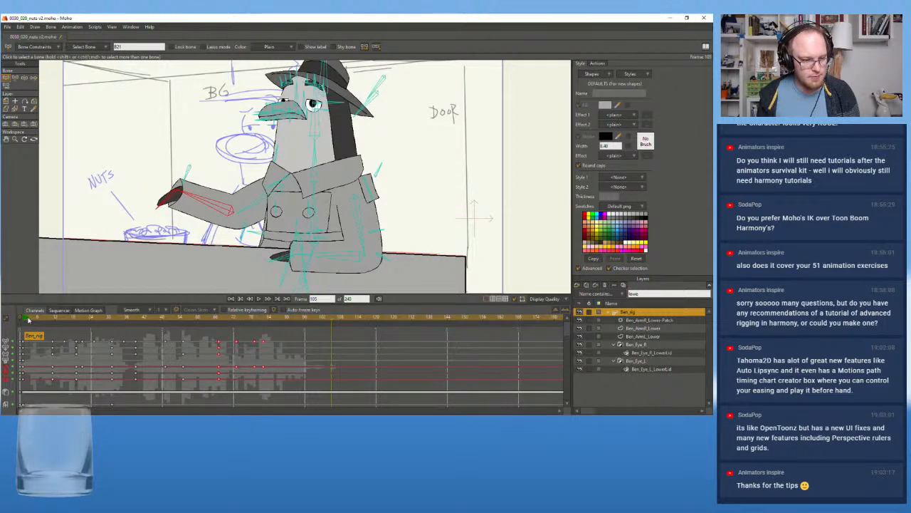
click(259, 299)
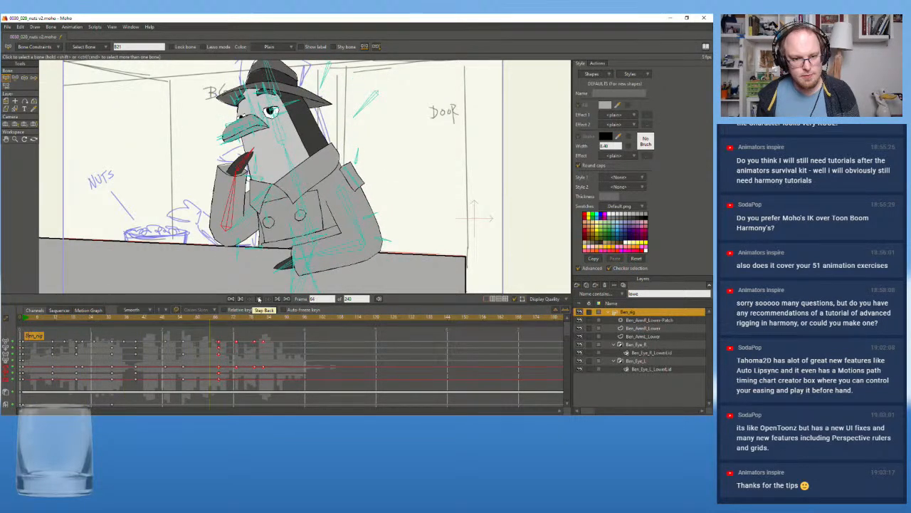
click(259, 299)
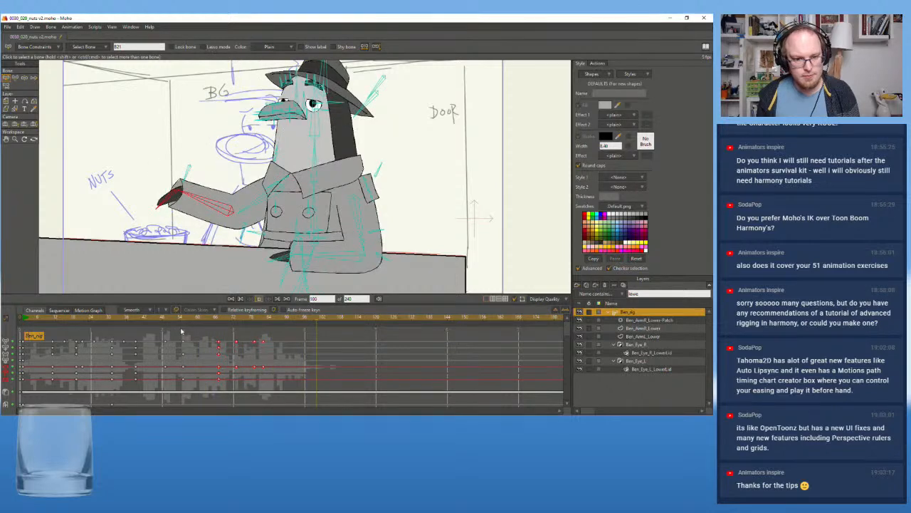
click(158, 319)
drag(130, 321, 18, 336)
click(231, 298)
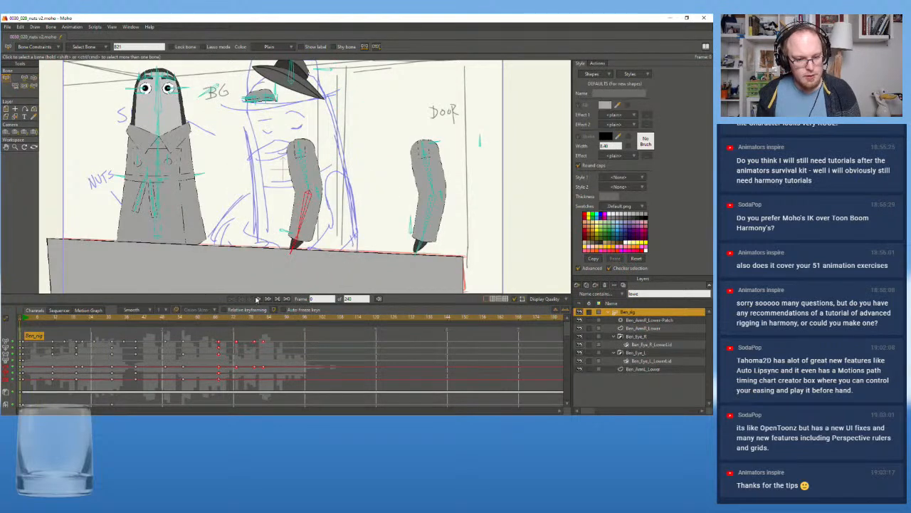
click(260, 299)
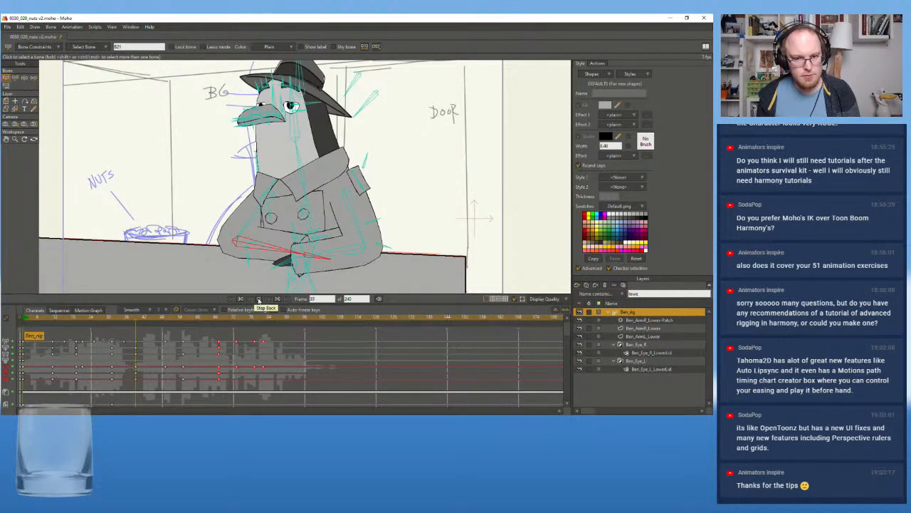
drag(157, 320, 140, 321)
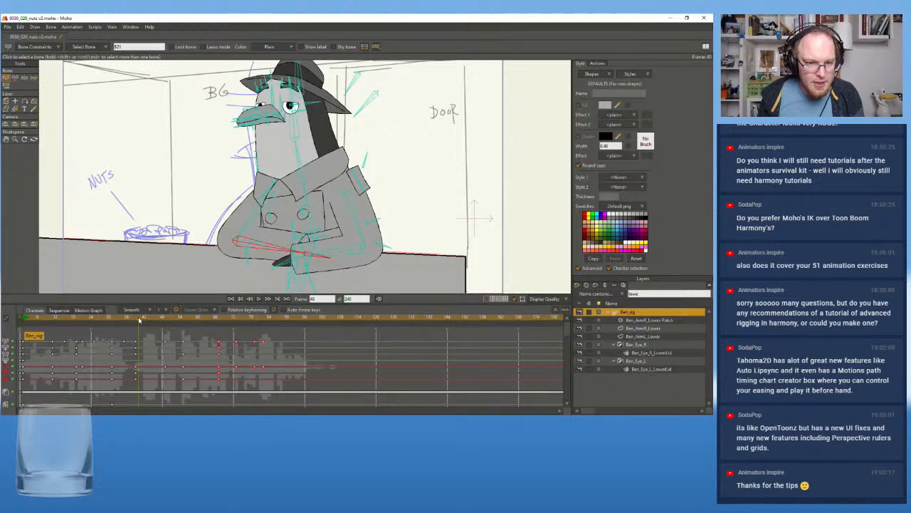
Replay the head movement close up from about frame 28 and examine the eyes around frame 39
scroll(216, 122, up, 2)
scroll(216, 122, up, 3)
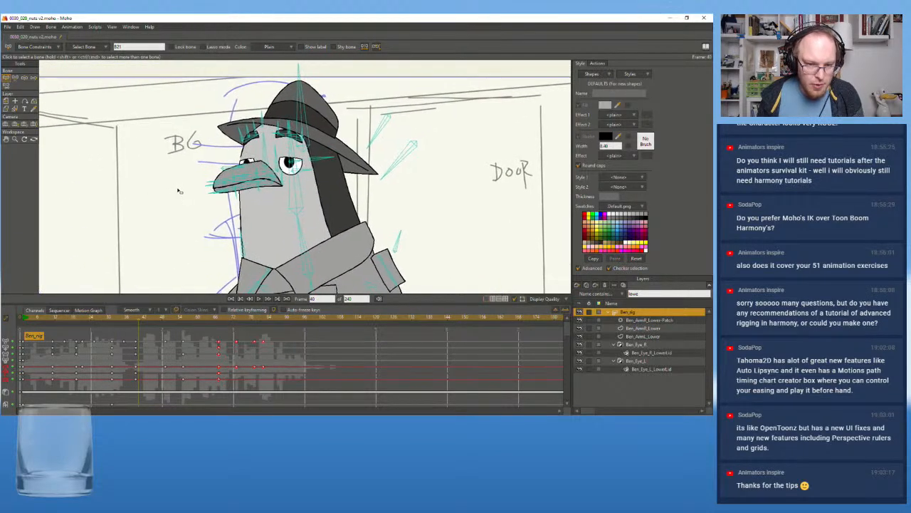
drag(138, 322, 100, 323)
click(261, 299)
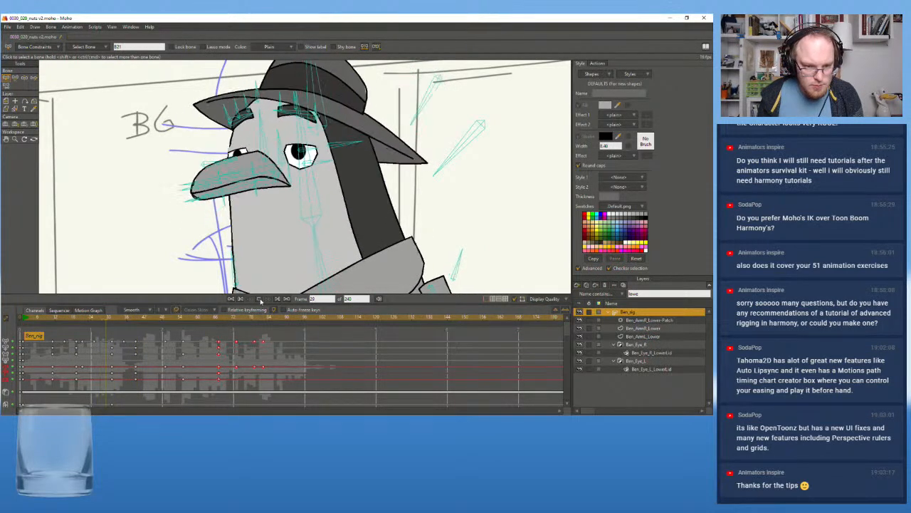
drag(175, 321, 136, 330)
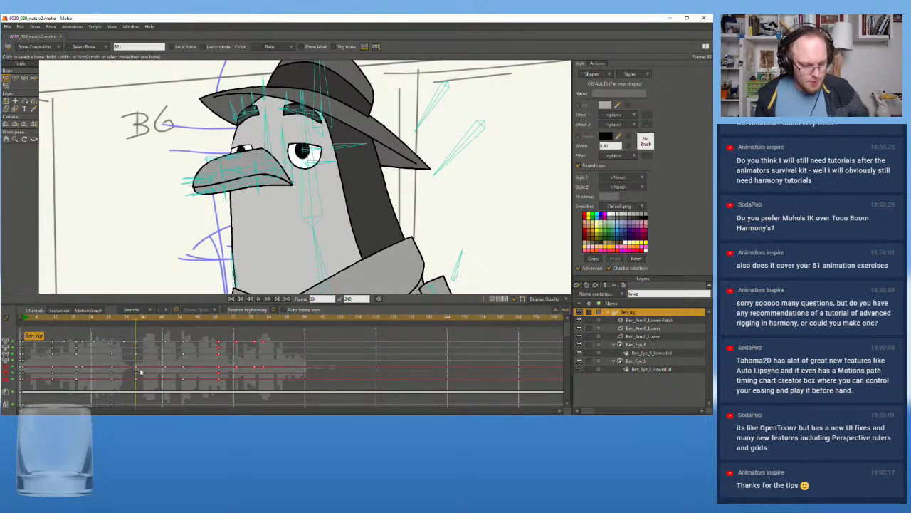
Close both eyes with the eye-blink bones at frame 43 and again at frame 45 to hold the blink
click(165, 327)
drag(164, 321, 148, 321)
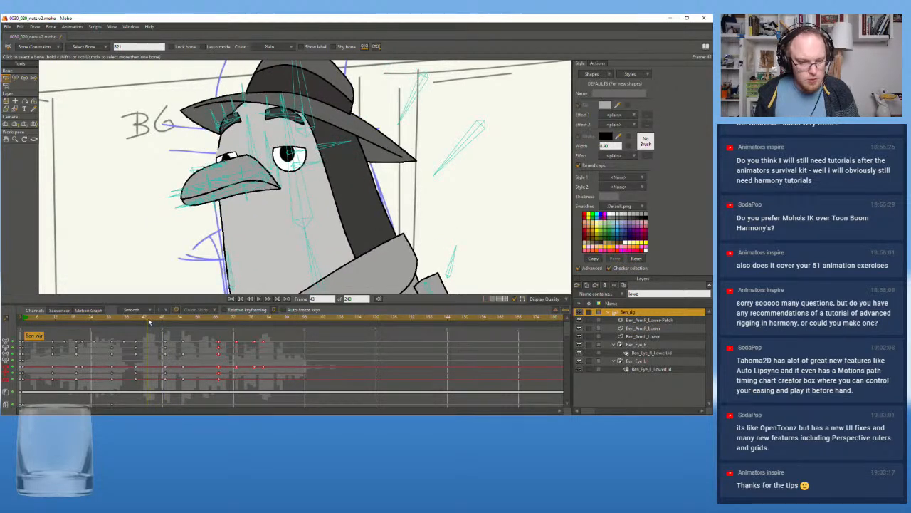
click(204, 168)
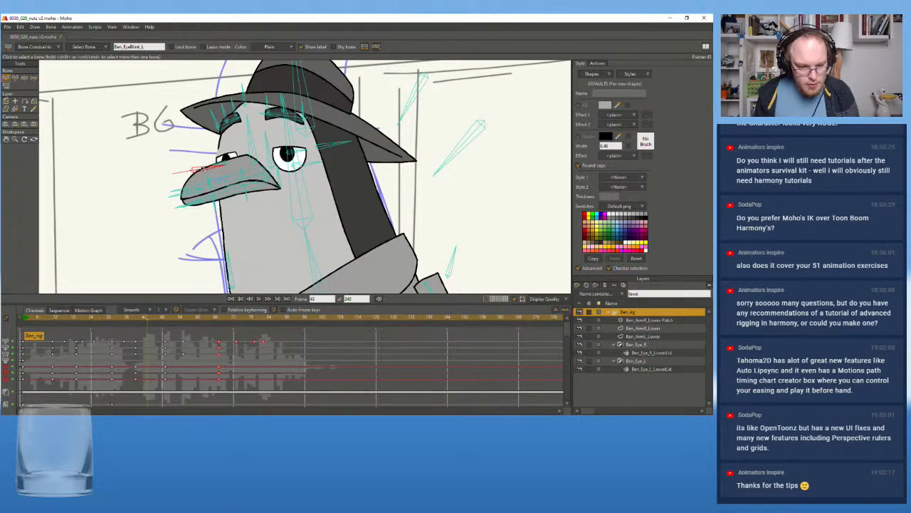
click(15, 78)
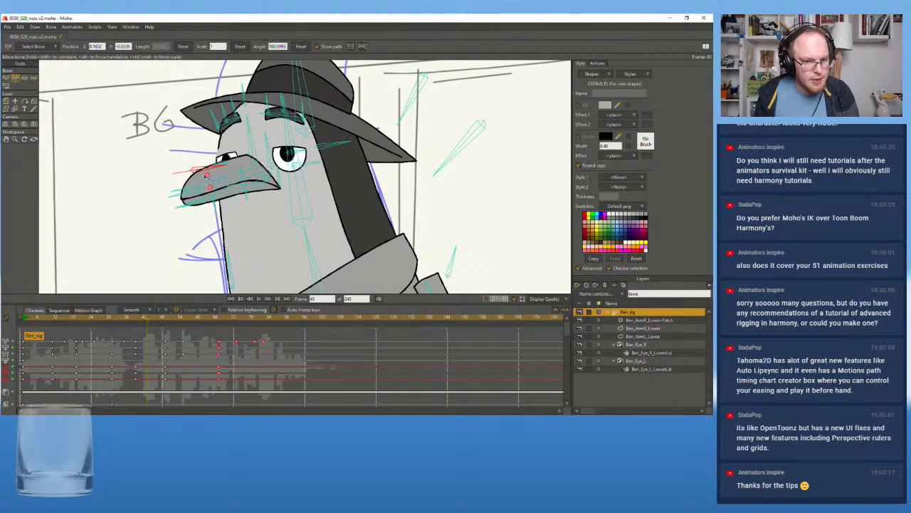
drag(203, 170, 162, 271)
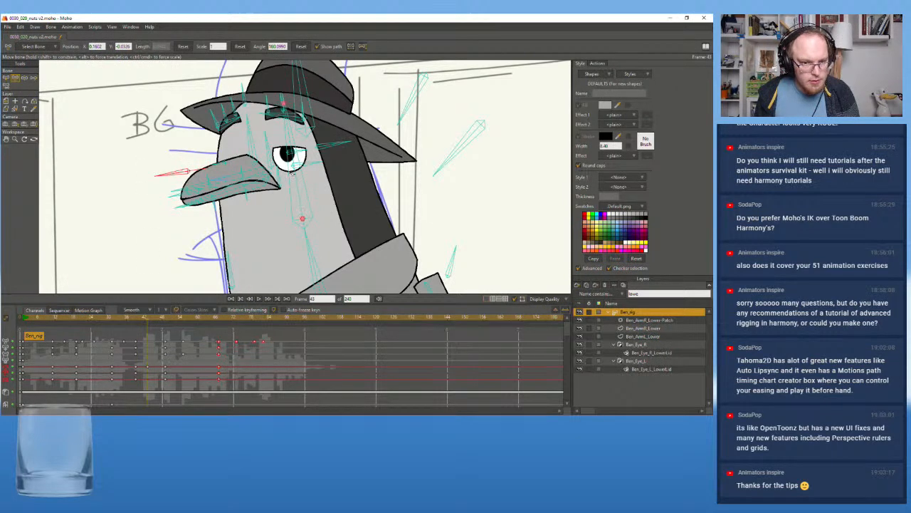
drag(331, 148, 272, 237)
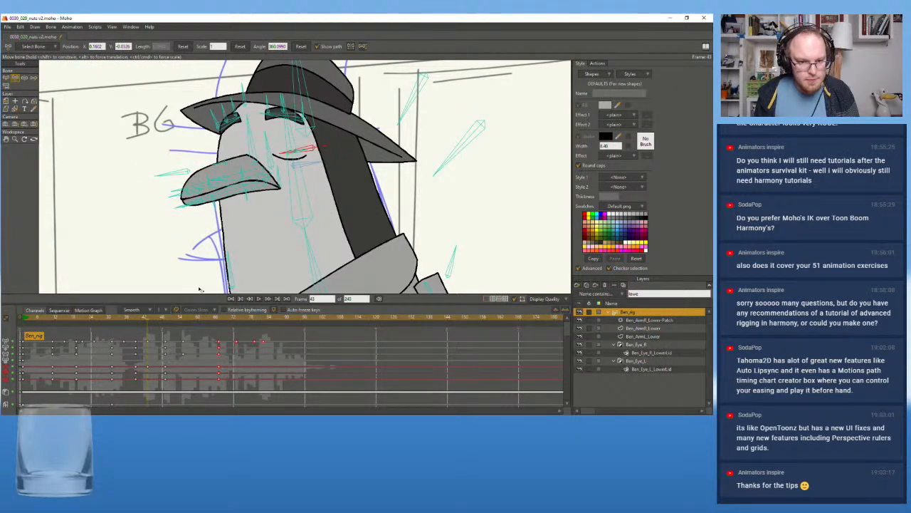
mouse_move(151, 321)
mouse_down()
mouse_move(180, 322)
mouse_move(152, 324)
mouse_up()
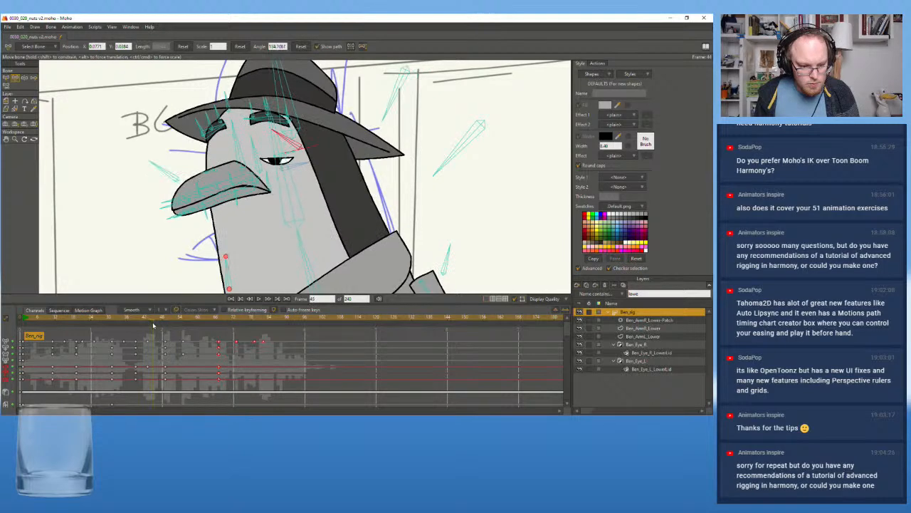
drag(276, 131, 269, 157)
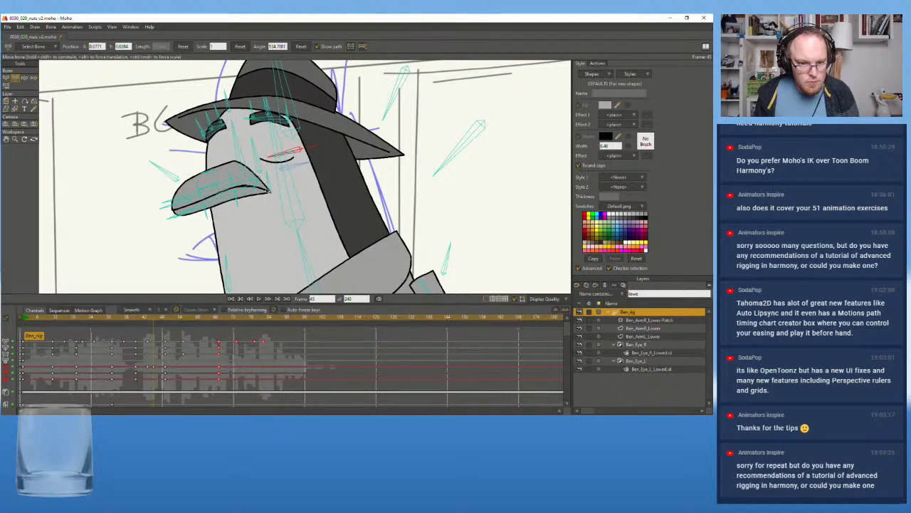
At frame 49, move both pupils down and toward the nuts bowl
click(163, 323)
click(166, 323)
scroll(171, 217, down, 4)
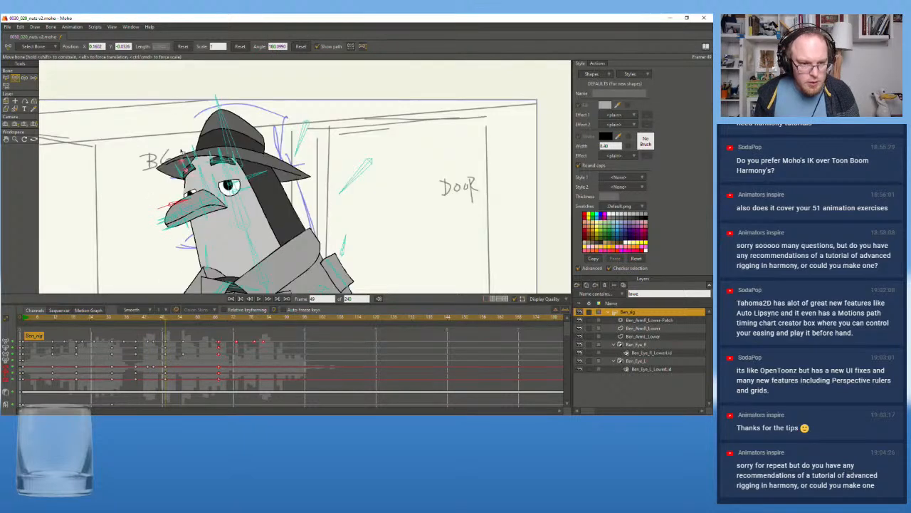
drag(171, 217, 212, 167)
scroll(209, 134, up, 3)
drag(210, 134, 229, 111)
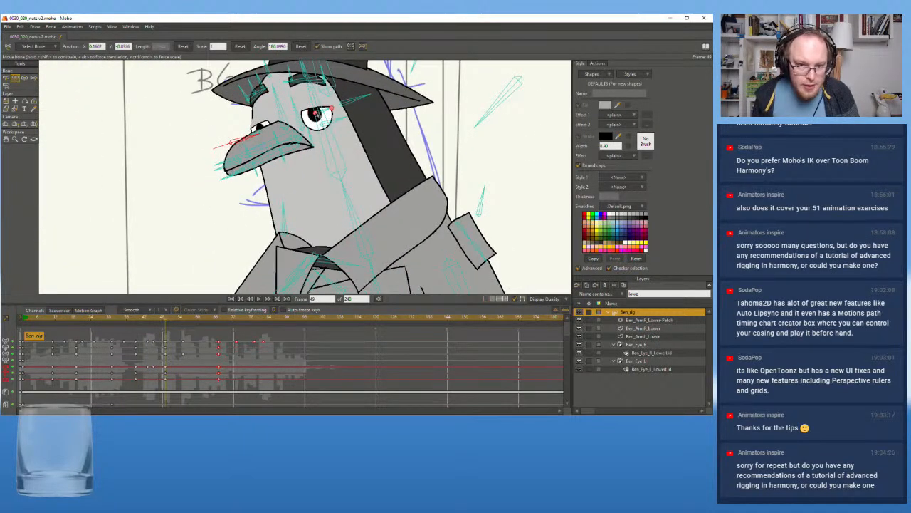
drag(316, 114, 256, 139)
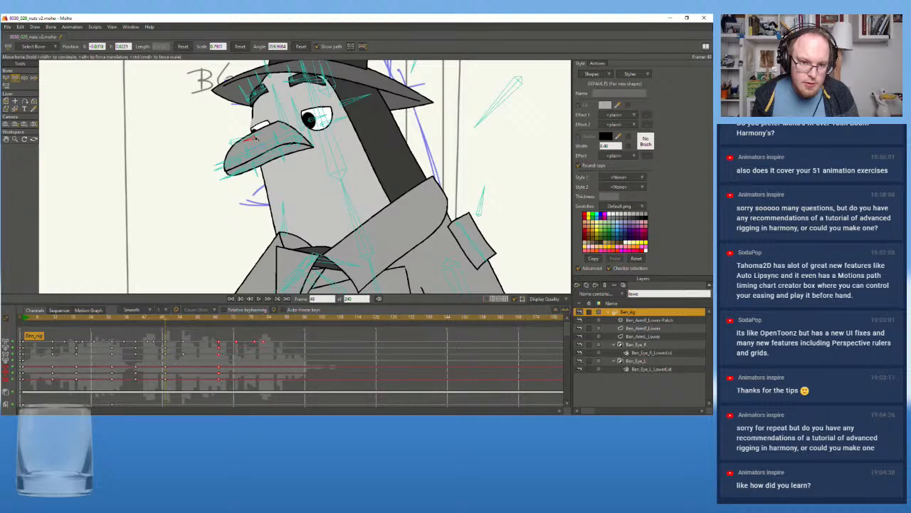
scroll(176, 135, down, 2)
drag(176, 135, 230, 143)
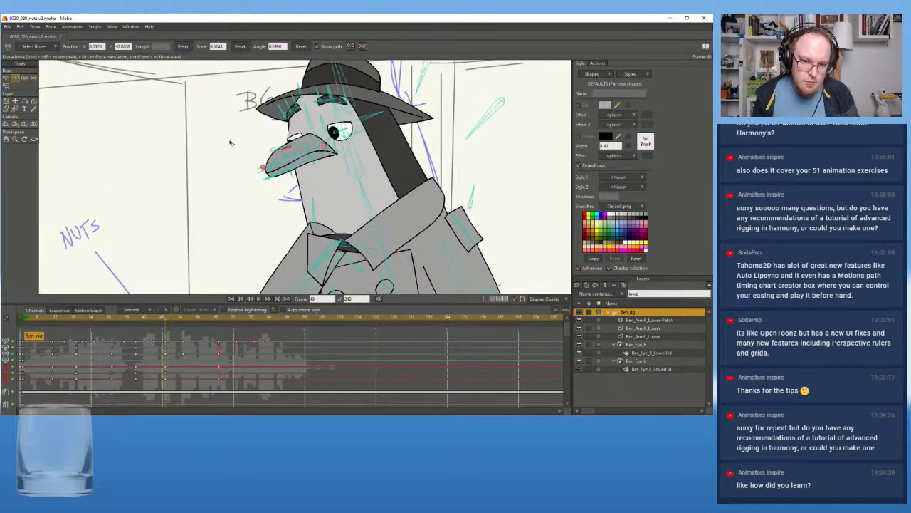
Fine-tune both pupils' positions at frame 49 so the two eyes look in the same direction
scroll(260, 131, up, 4)
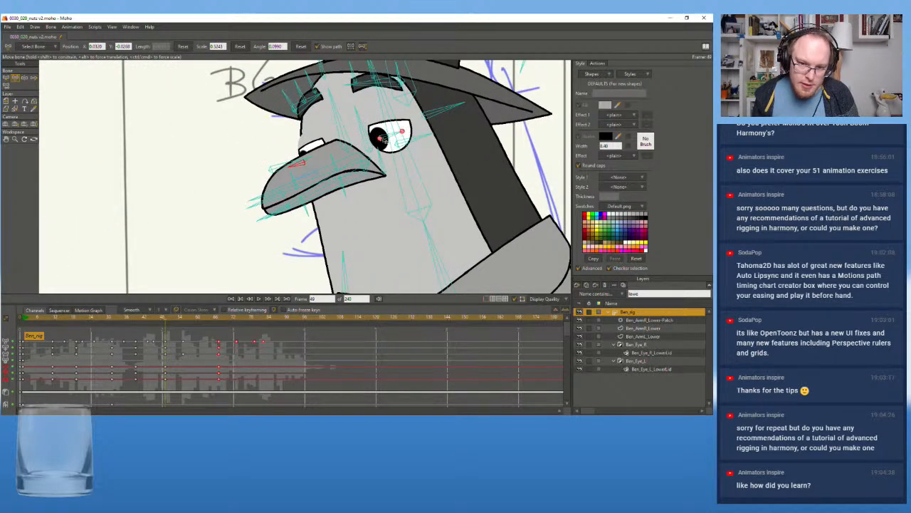
drag(384, 139, 382, 141)
scroll(363, 164, down, 6)
drag(312, 212, 278, 172)
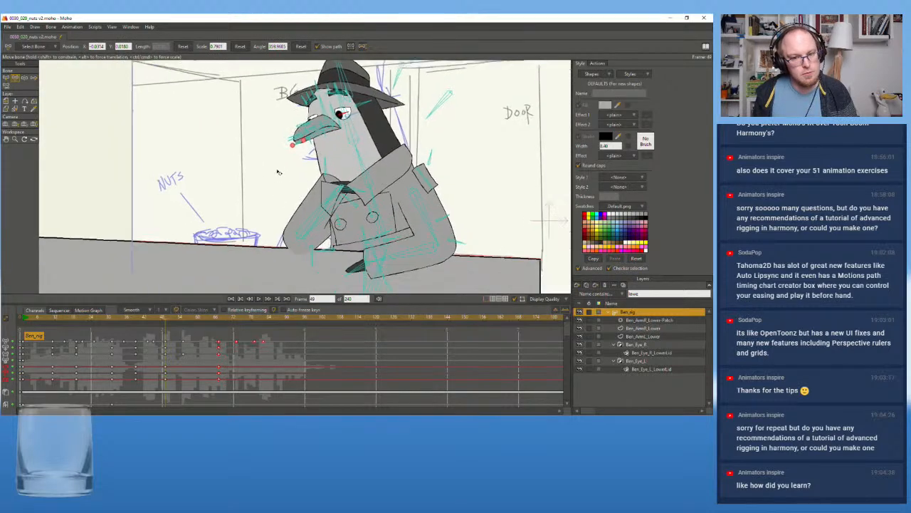
scroll(278, 172, up, 6)
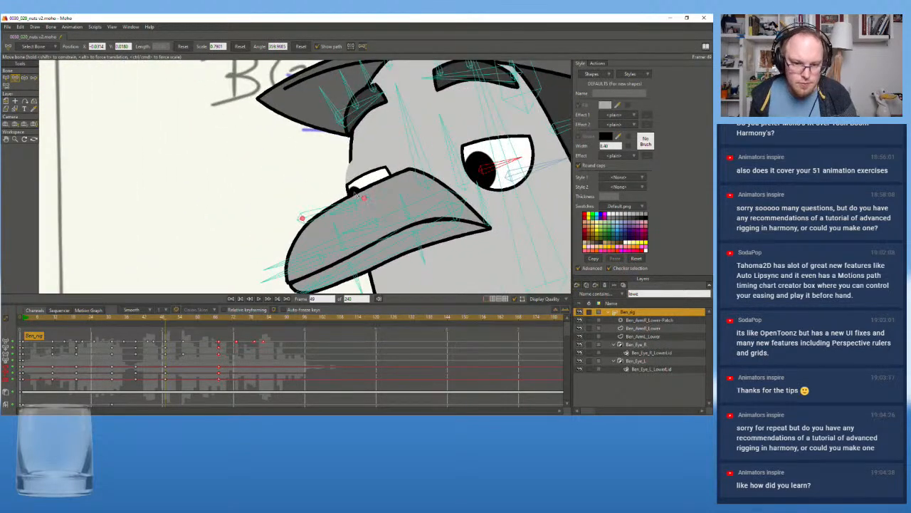
click(356, 208)
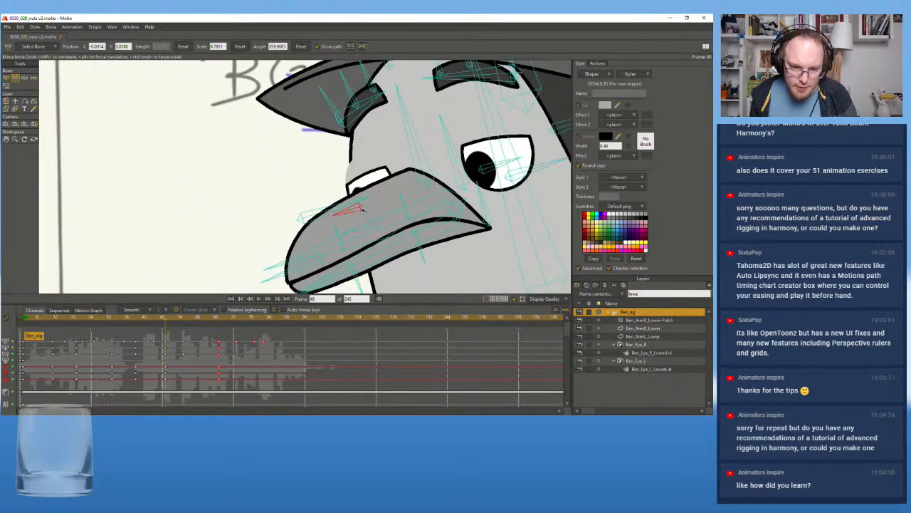
drag(361, 210, 360, 209)
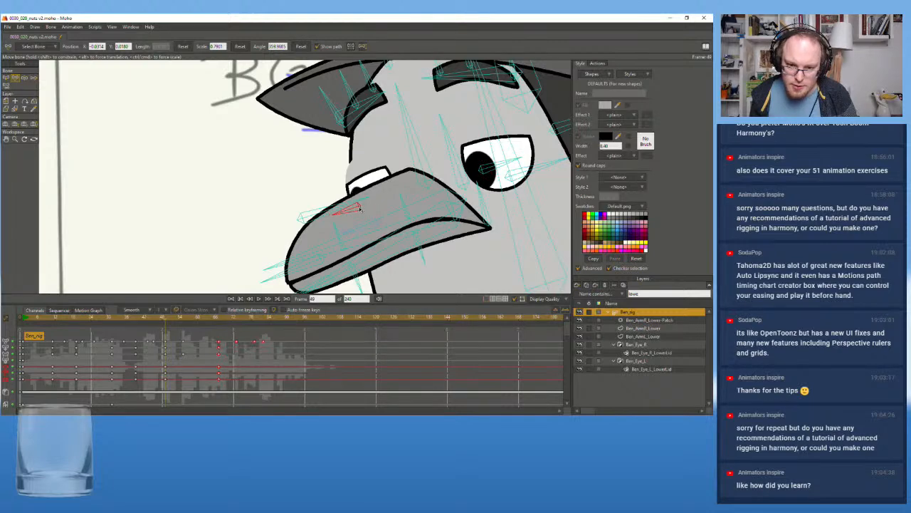
scroll(299, 212, down, 5)
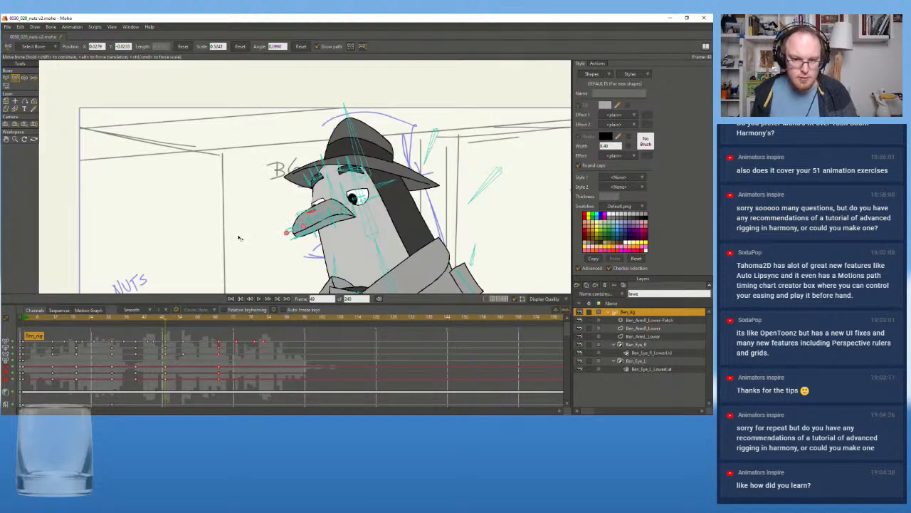
drag(214, 212, 219, 150)
scroll(205, 143, down, 1)
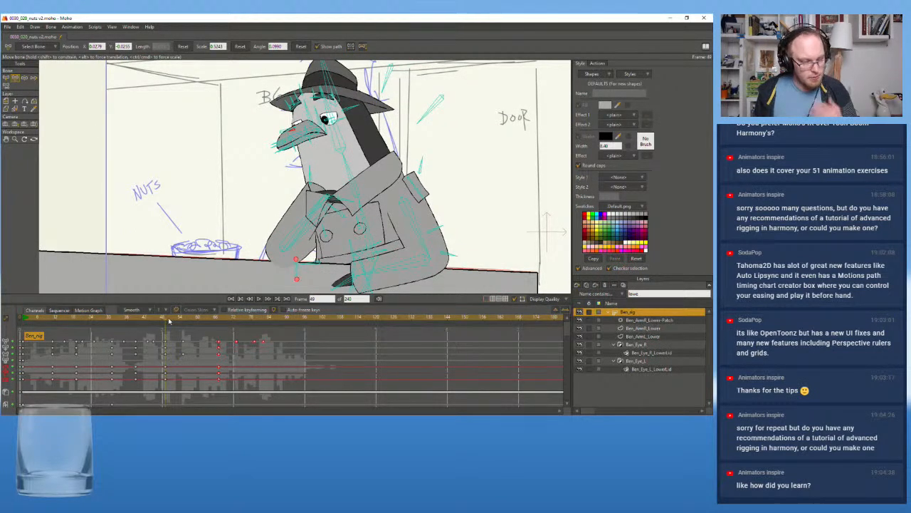
Select both pupil bones and key their earlier position at frame 45 so the gaze shifts behind the closed eyelids
click(5, 78)
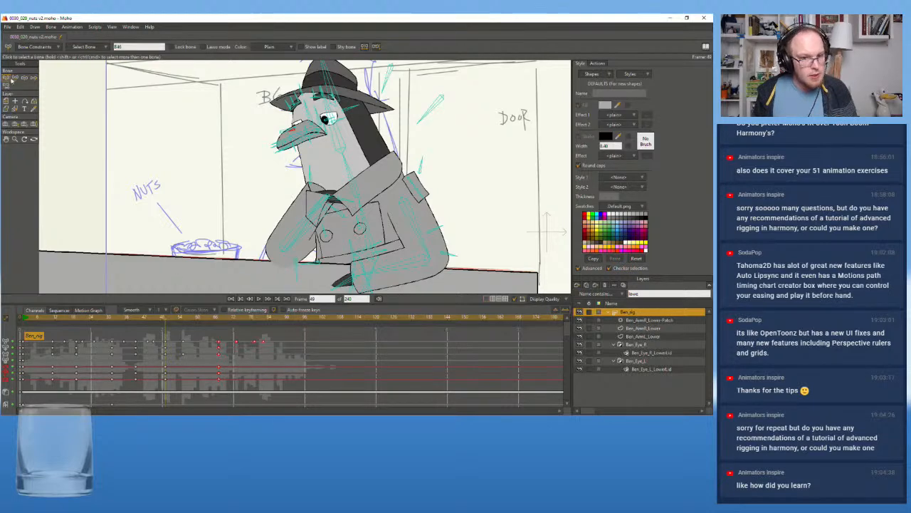
scroll(295, 104, up, 3)
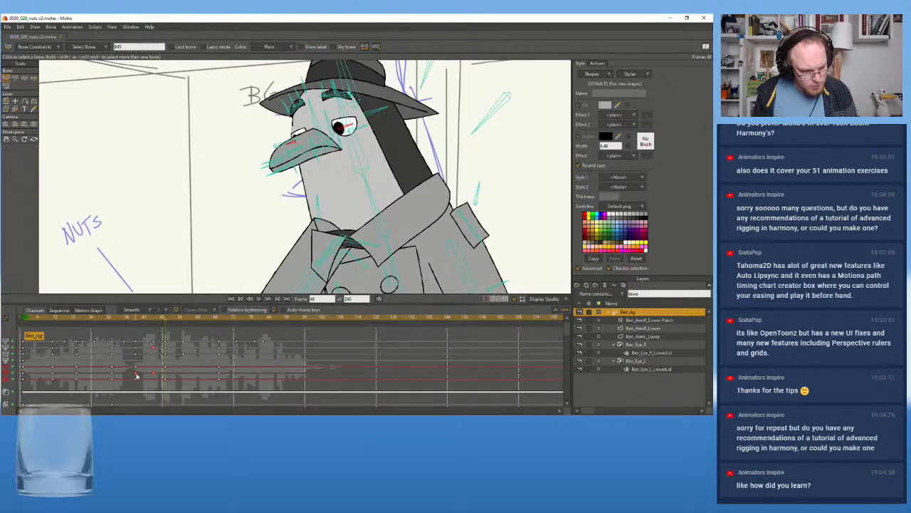
click(151, 321)
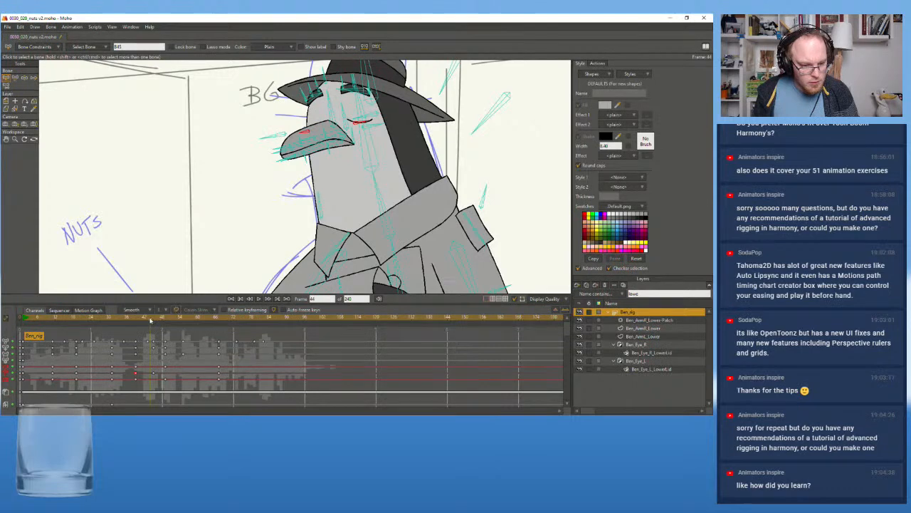
click(149, 320)
mouse_move(149, 321)
mouse_down()
mouse_move(180, 322)
mouse_move(155, 322)
mouse_up()
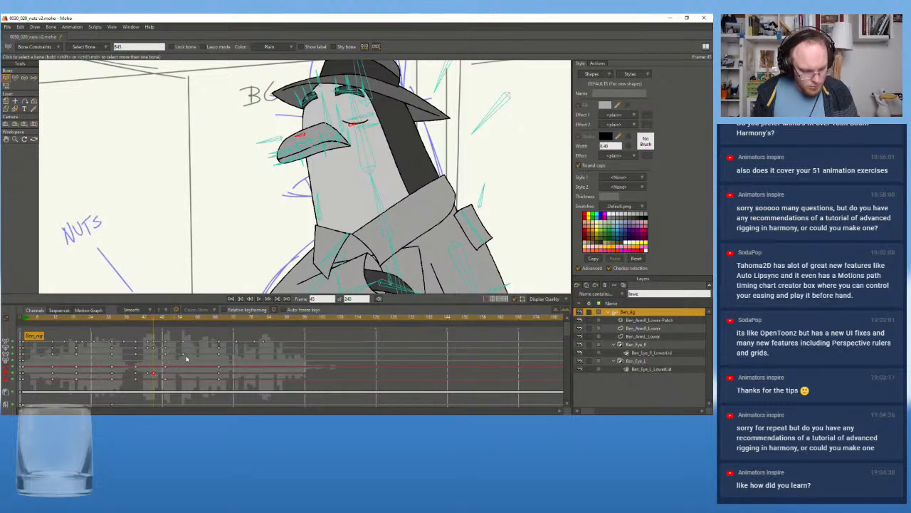
Check the gaze at frame 67, and replay the blink and gaze shift from frame 31 in the full shot
click(220, 318)
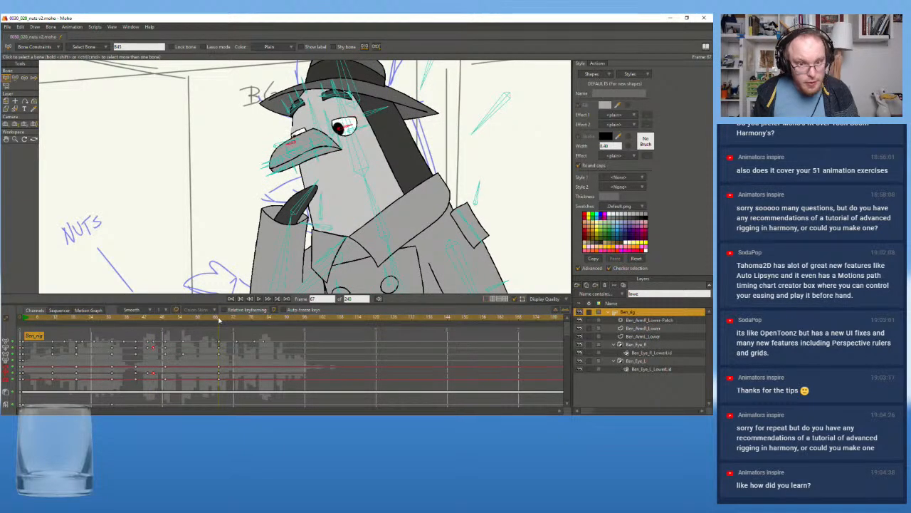
click(114, 321)
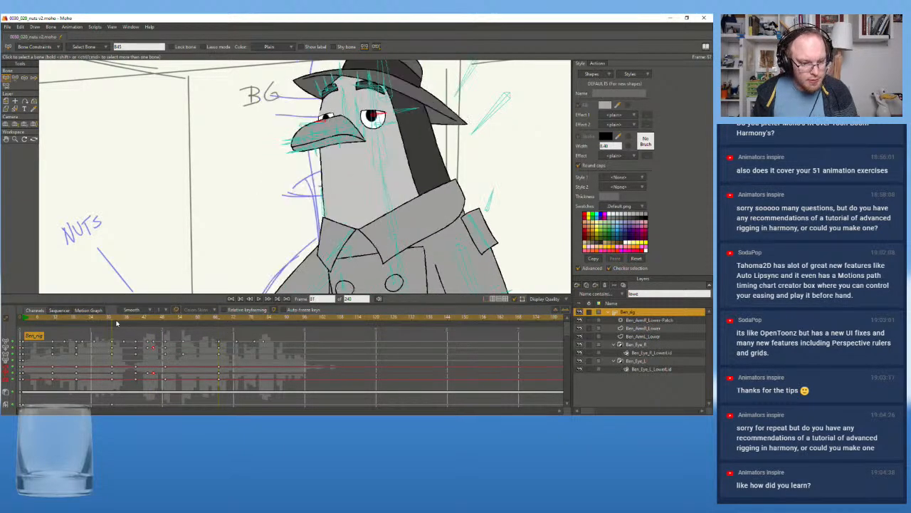
click(261, 299)
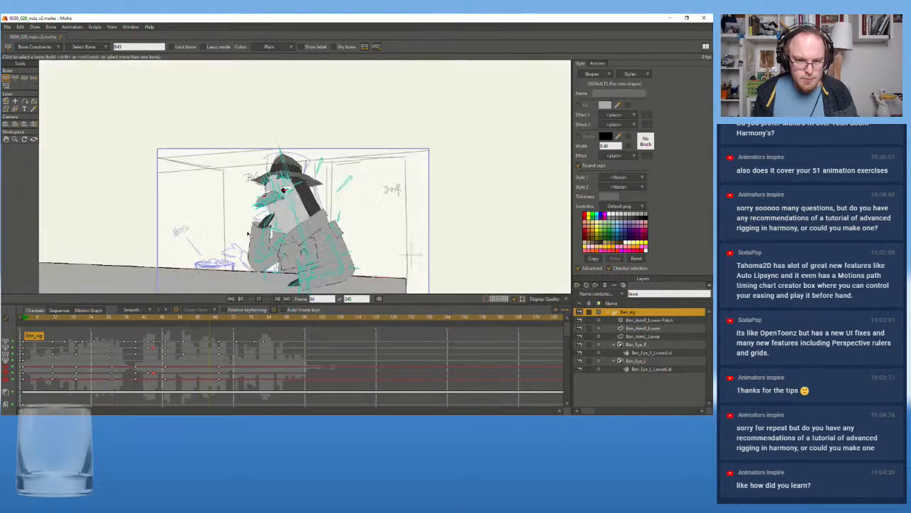
click(260, 299)
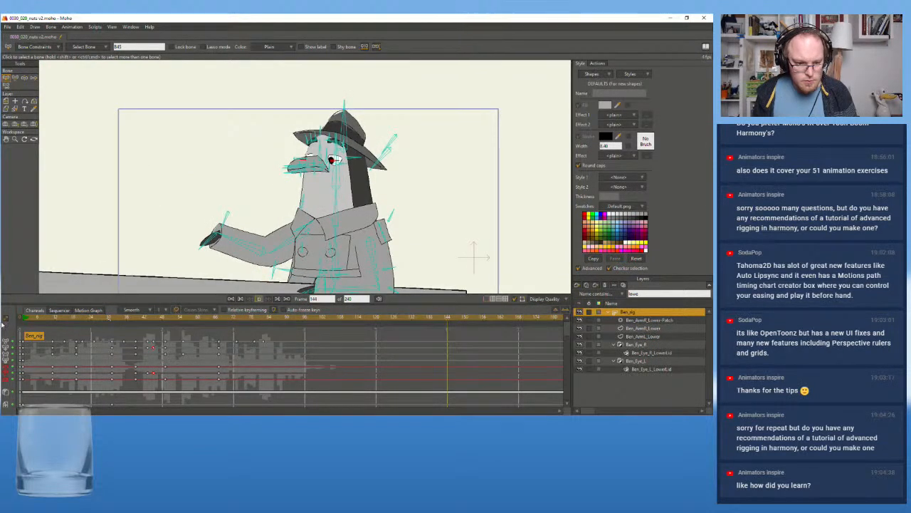
Save the project and return to frame 0
drag(32, 319, 22, 321)
key(ctrl+s)
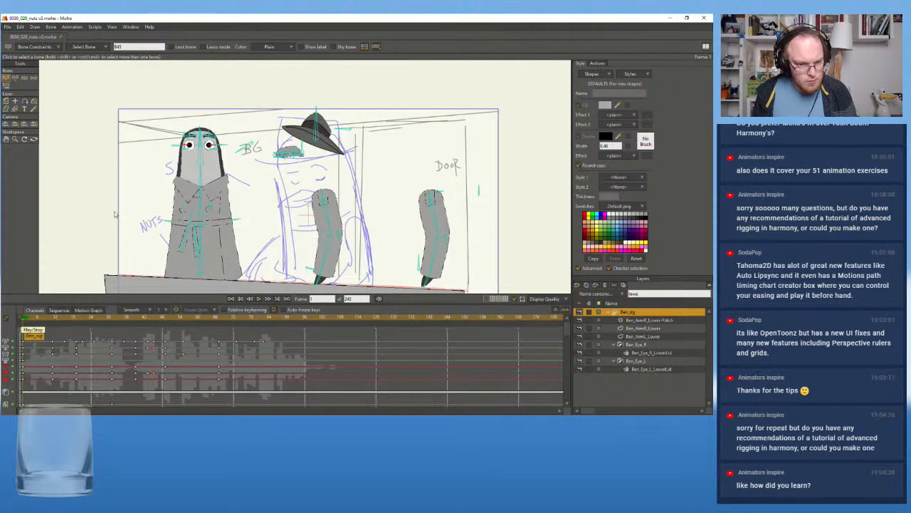
key(Left)
drag(114, 227, 94, 186)
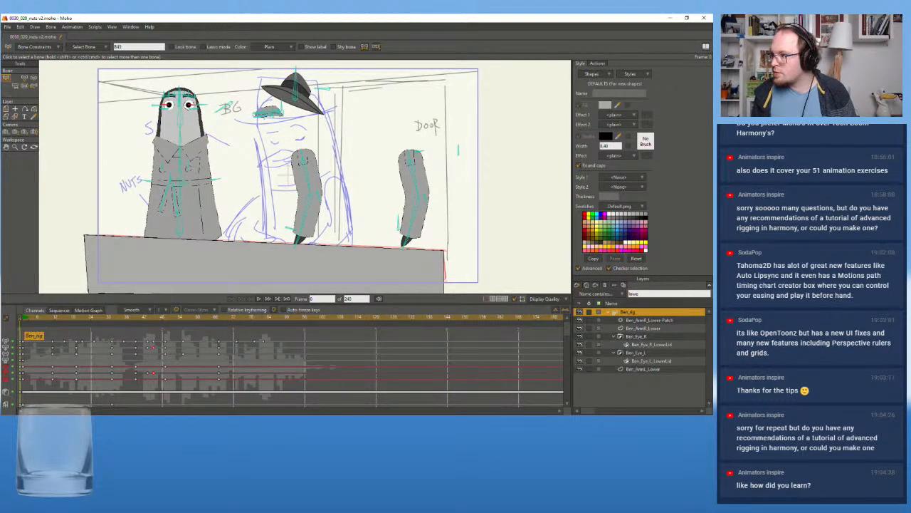
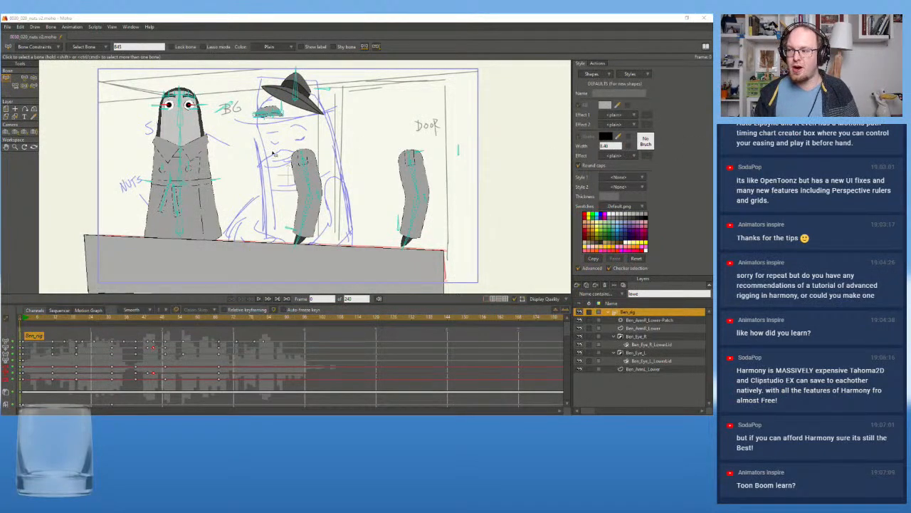
scroll(272, 153, up, 3)
drag(230, 143, 360, 185)
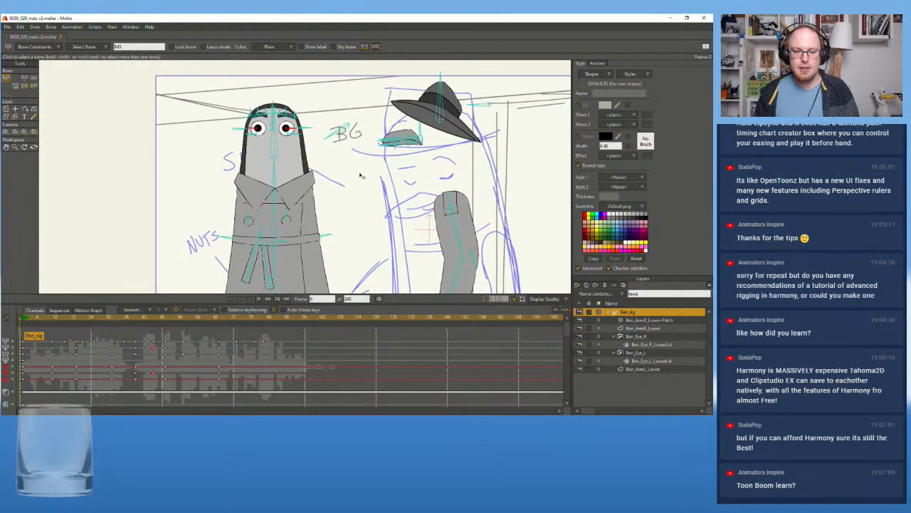
scroll(359, 175, up, 2)
click(25, 322)
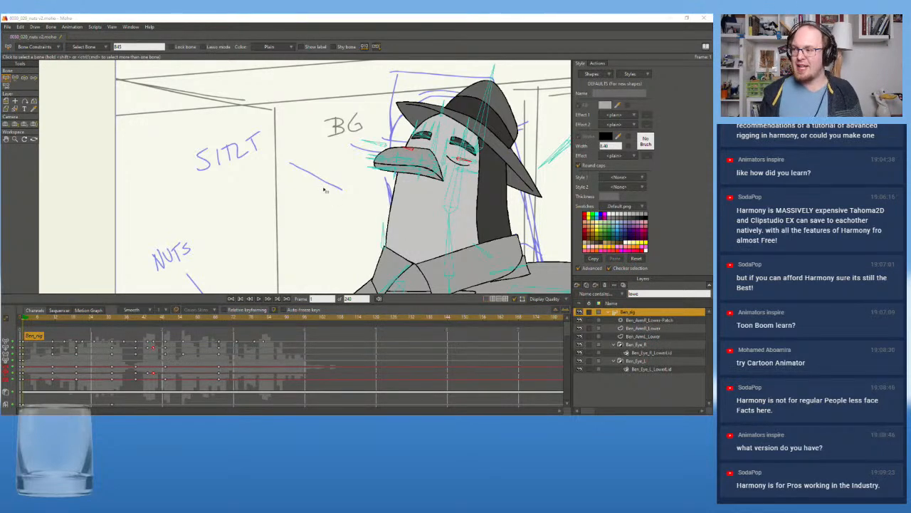
Replay the full shot from its opening frames and from around frame 31, judging the gesture's timing against the dialogue
scroll(325, 190, down, 5)
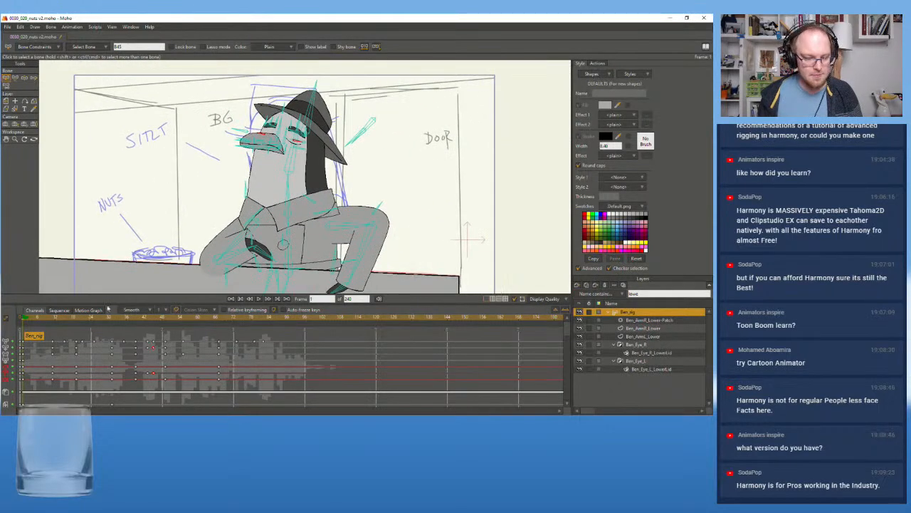
drag(31, 320, 26, 320)
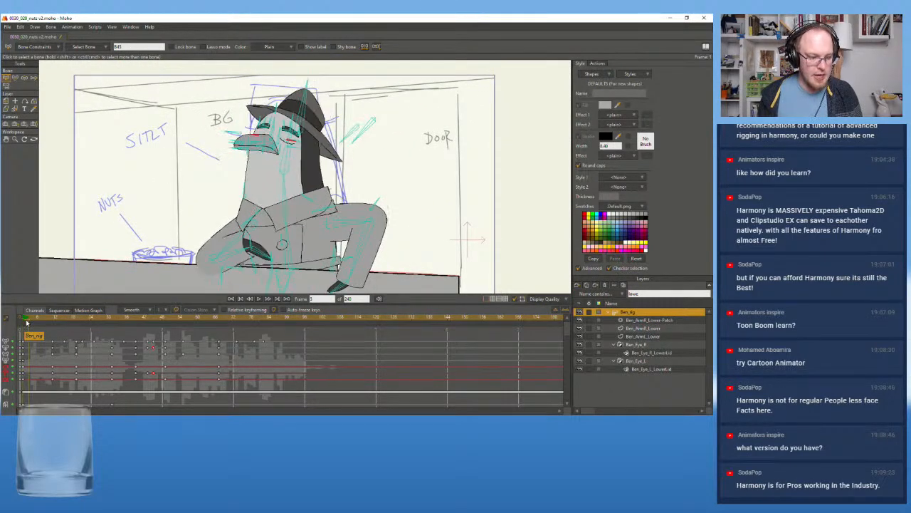
click(261, 299)
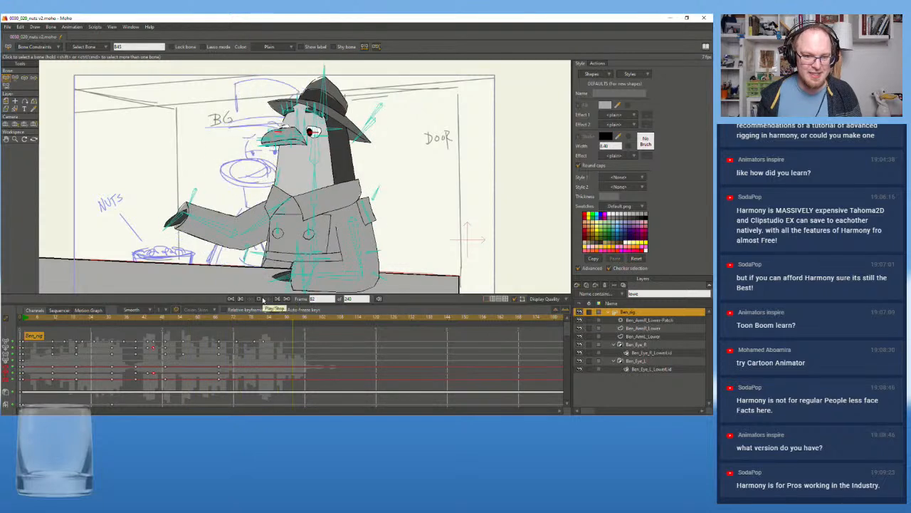
click(261, 299)
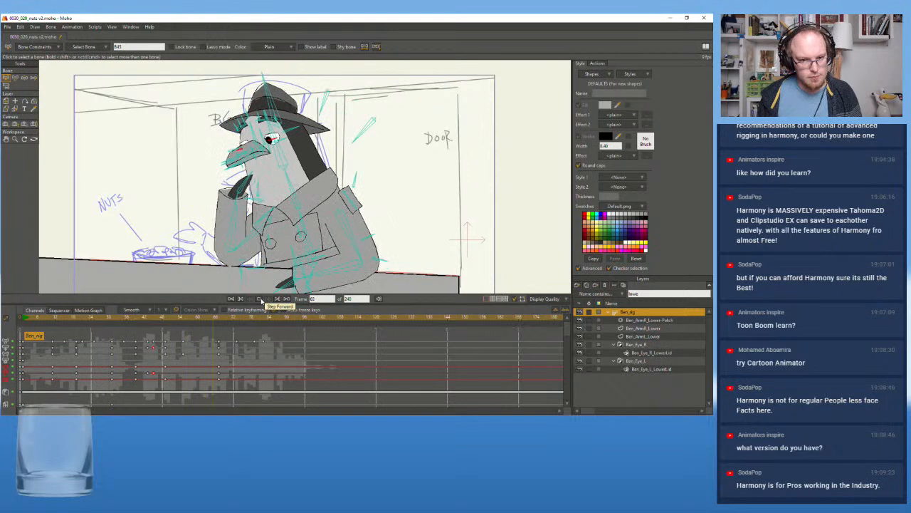
click(223, 319)
drag(223, 320, 114, 320)
click(260, 299)
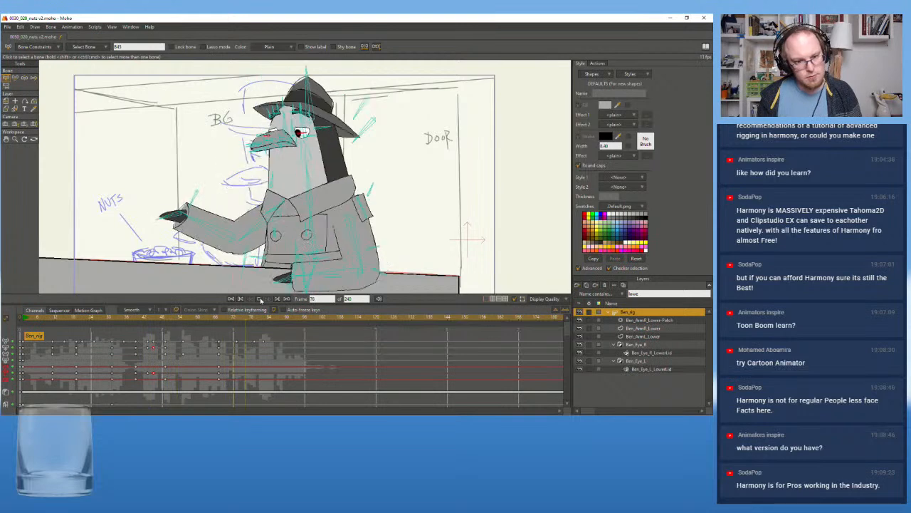
click(33, 320)
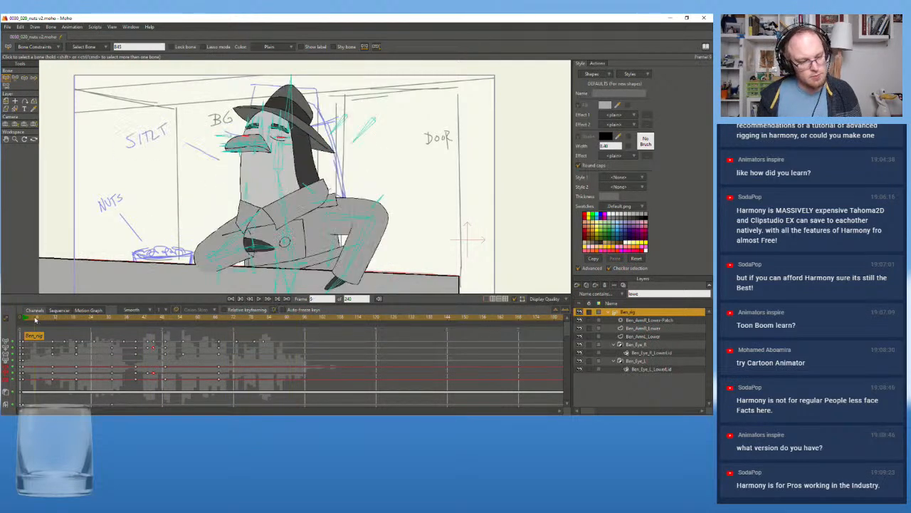
click(261, 299)
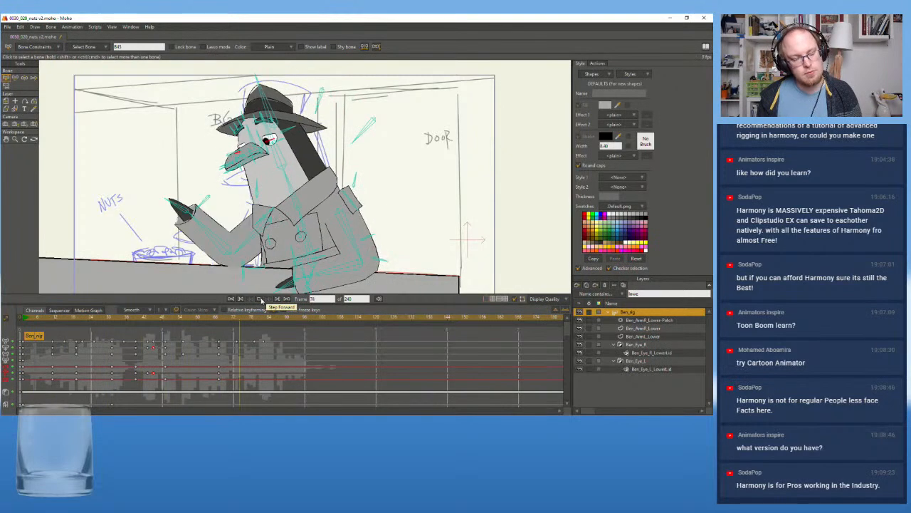
click(27, 320)
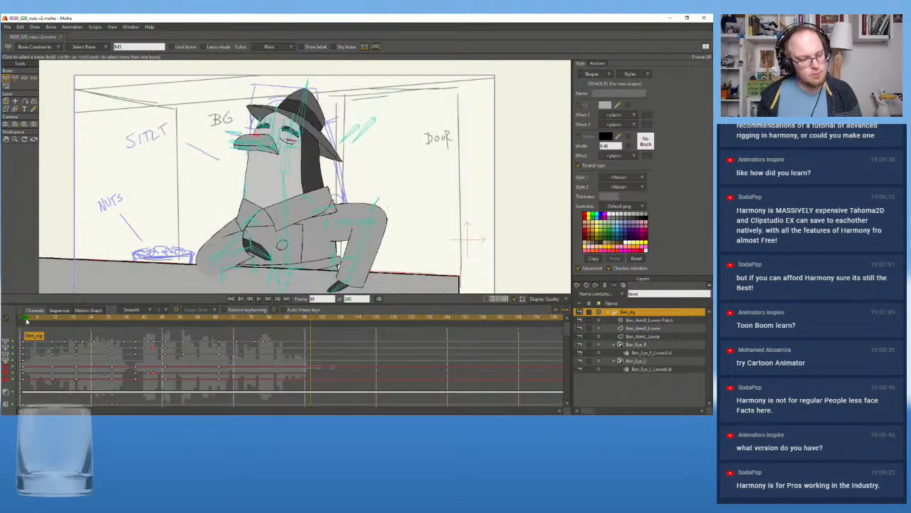
click(258, 299)
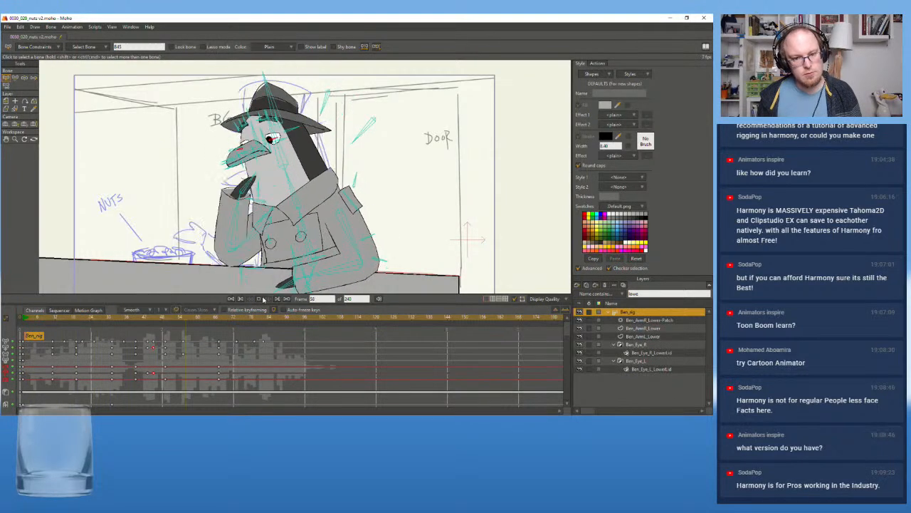
click(262, 299)
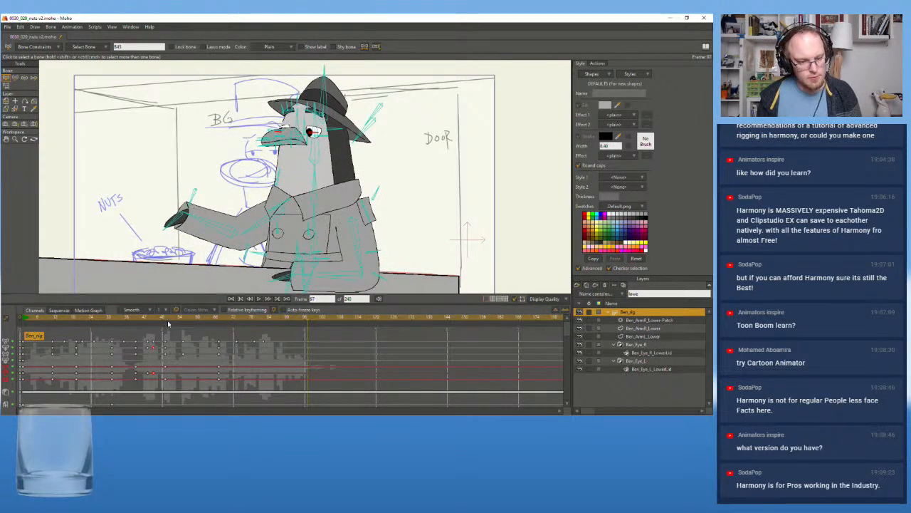
Select the keyframes from the folded-arm pose through the blink and gesture, and shift them two frames later to start at frame 41
click(169, 325)
drag(166, 324, 193, 392)
click(183, 343)
drag(193, 334, 134, 392)
drag(140, 343, 141, 343)
click(143, 322)
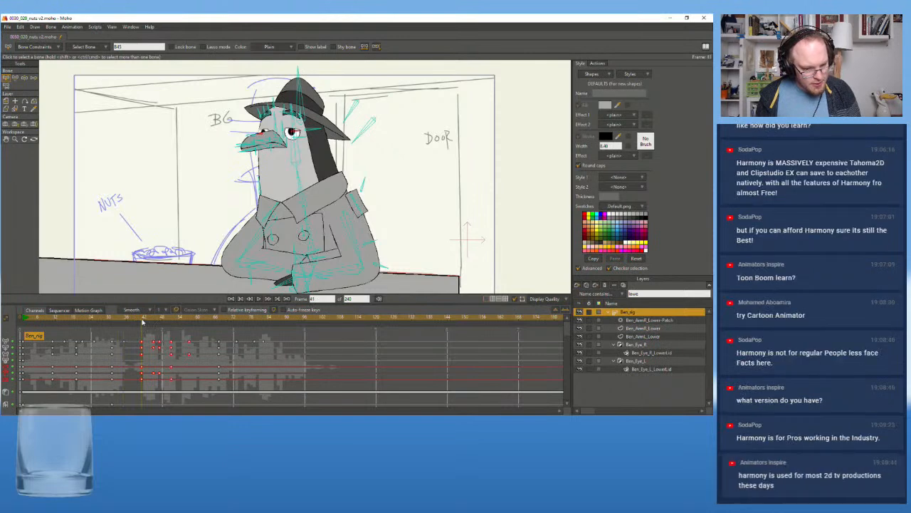
Replay the shot with the shifted keys, and check the blink and head turn around frames 40 to 51
click(95, 322)
click(260, 300)
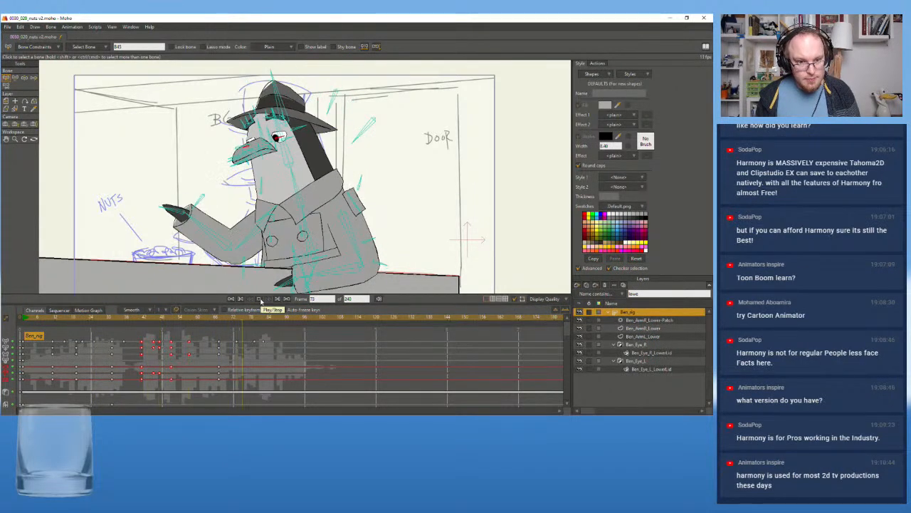
click(261, 300)
drag(222, 319, 269, 320)
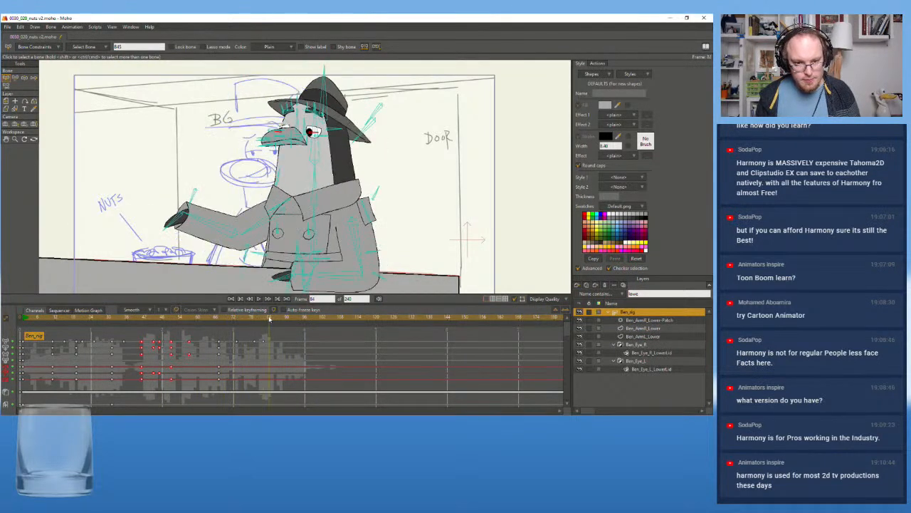
drag(49, 319, 23, 328)
click(260, 300)
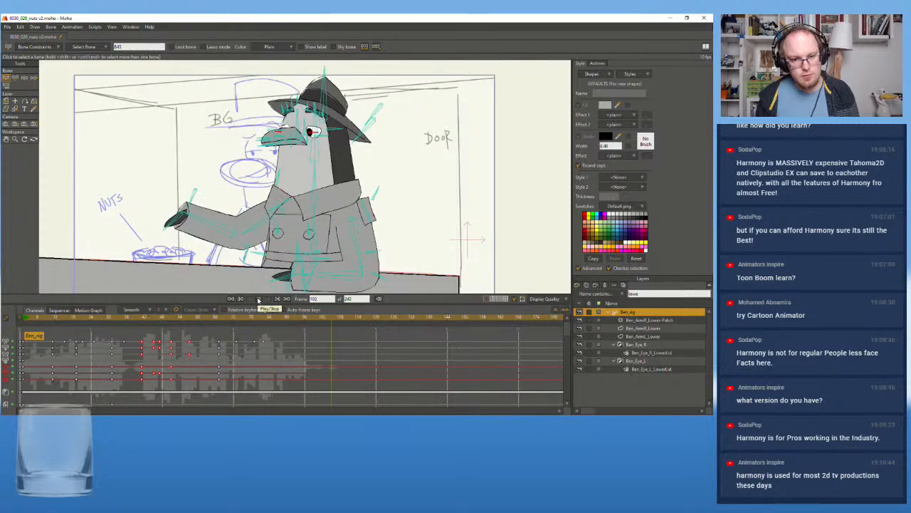
click(260, 300)
drag(173, 318, 140, 328)
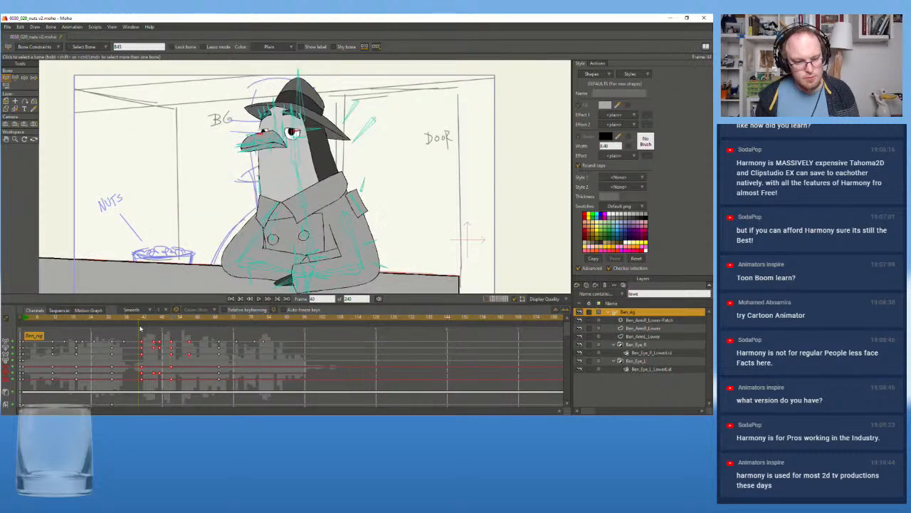
click(42, 322)
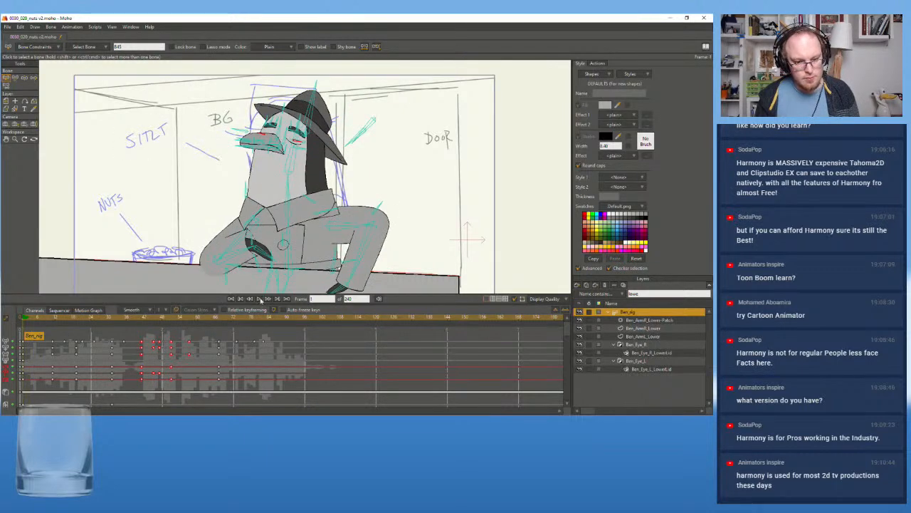
click(260, 300)
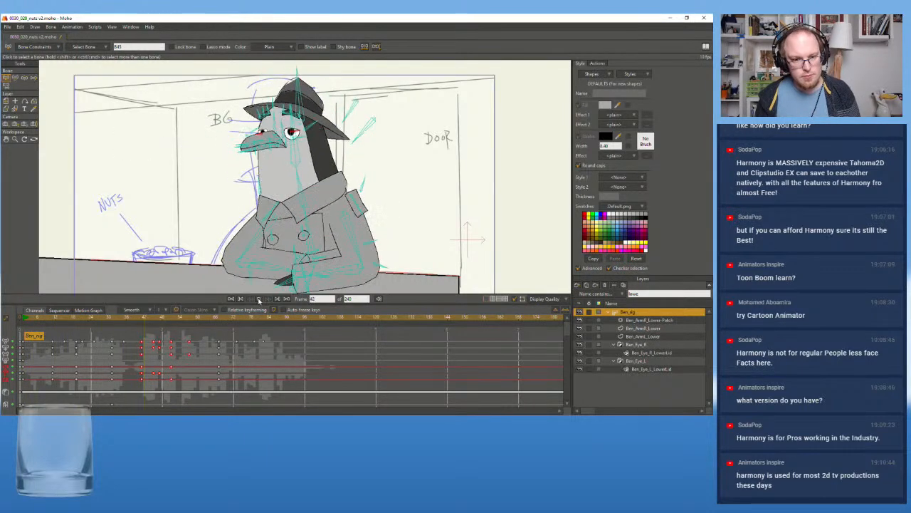
click(155, 320)
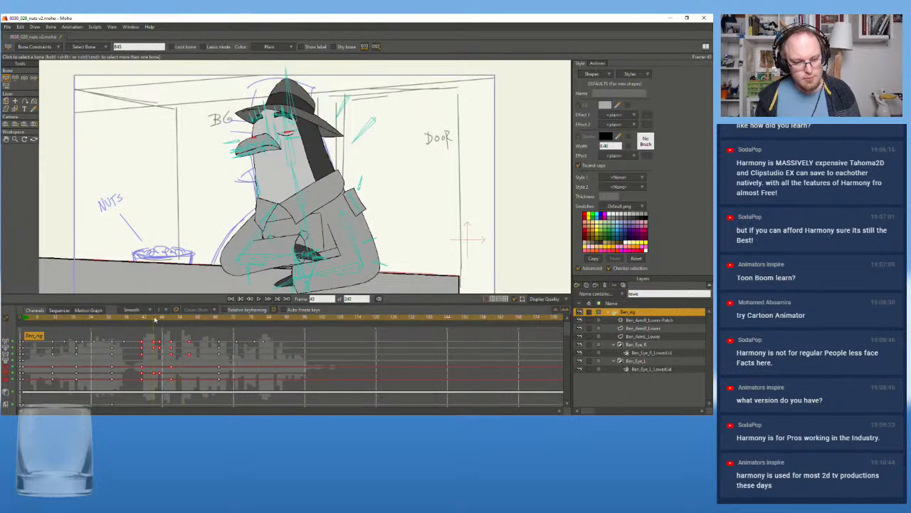
click(171, 320)
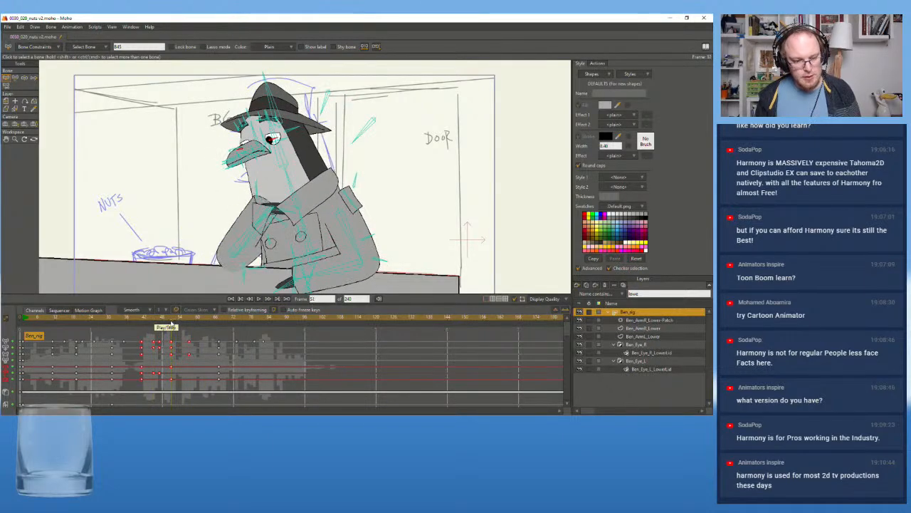
Replay the performance in a closer view of the face, examining the blink, the gaze and the raised-arm gesture
scroll(205, 287, up, 5)
drag(174, 318, 124, 324)
key(Home)
click(258, 300)
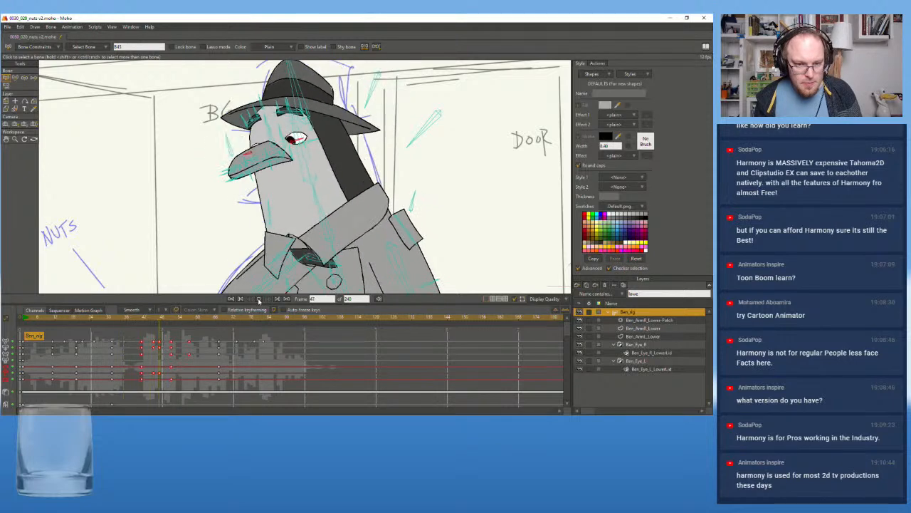
drag(181, 320, 203, 327)
click(258, 300)
drag(190, 319, 40, 331)
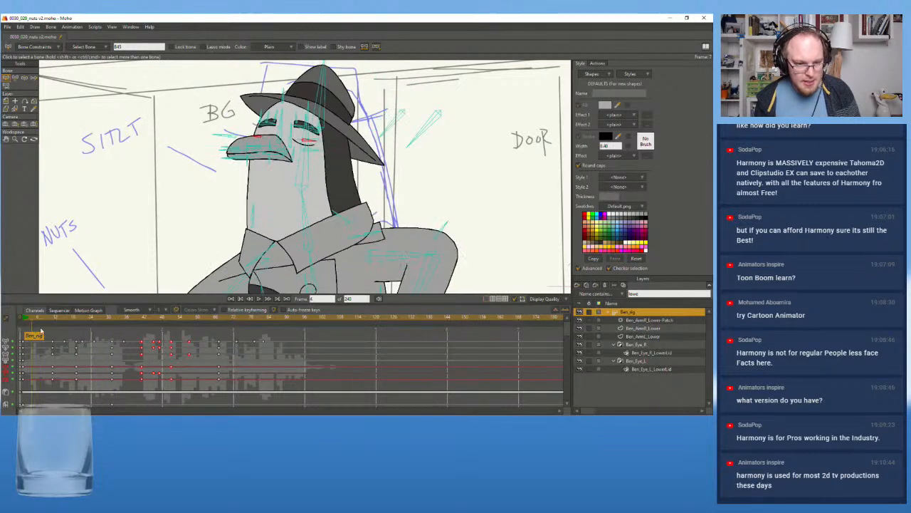
click(260, 300)
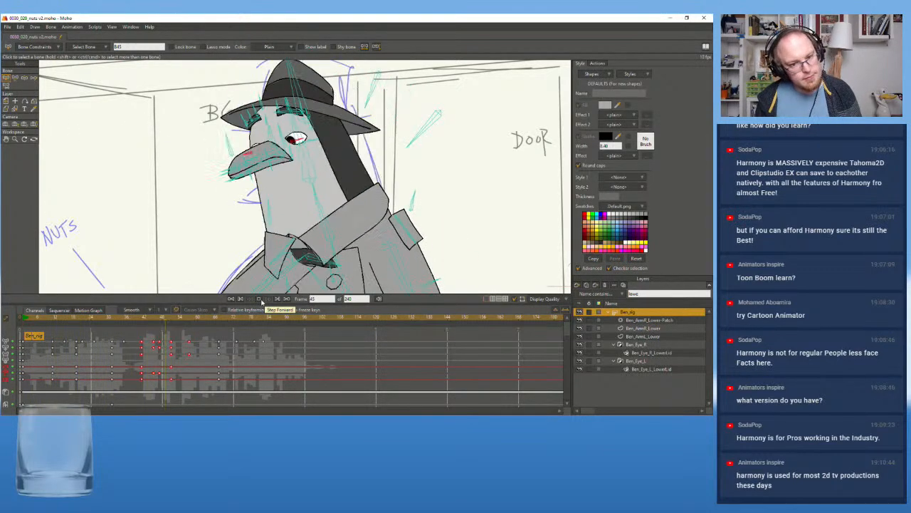
drag(215, 320, 240, 325)
drag(250, 325, 212, 321)
click(259, 299)
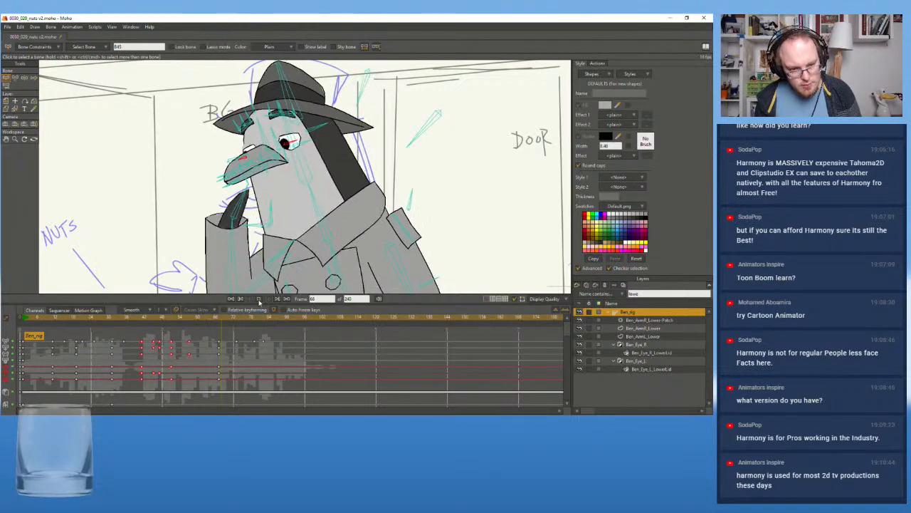
At frame 73, select the bone at the corner of the beak below the near eye and key its position
click(235, 320)
click(237, 321)
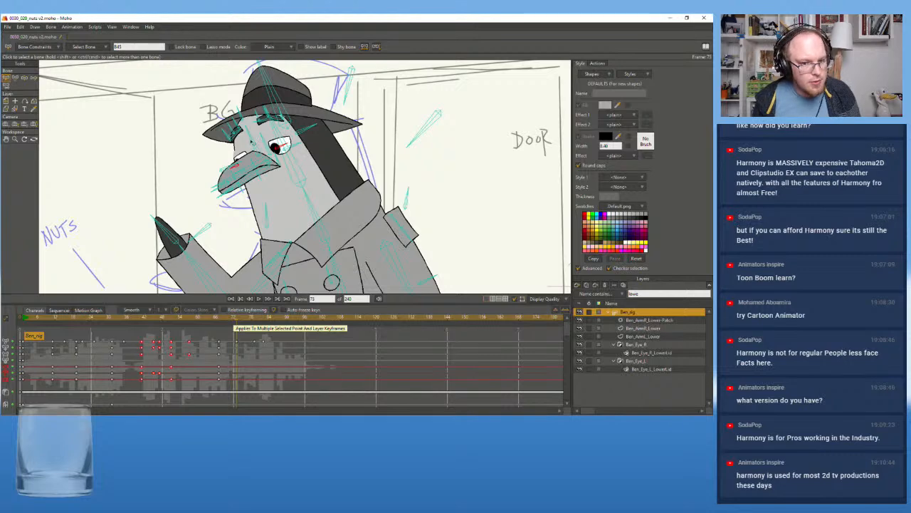
scroll(251, 140, up, 2)
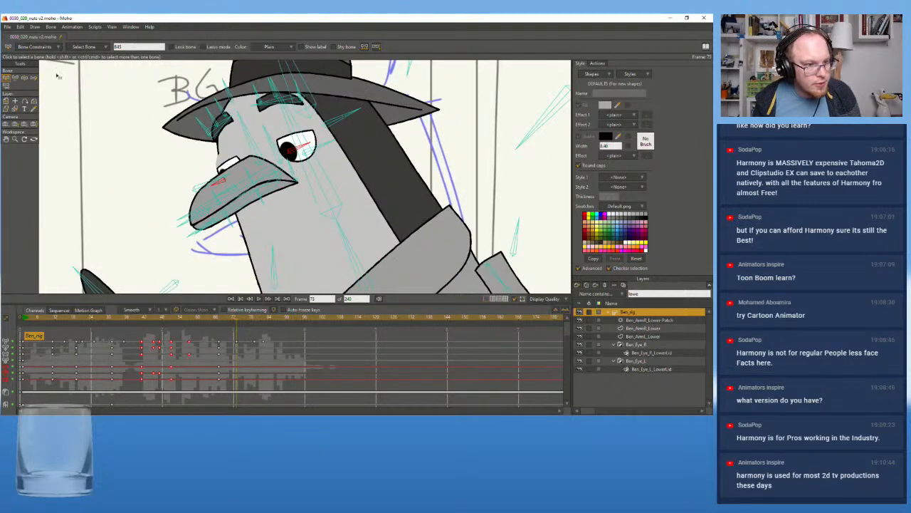
click(15, 78)
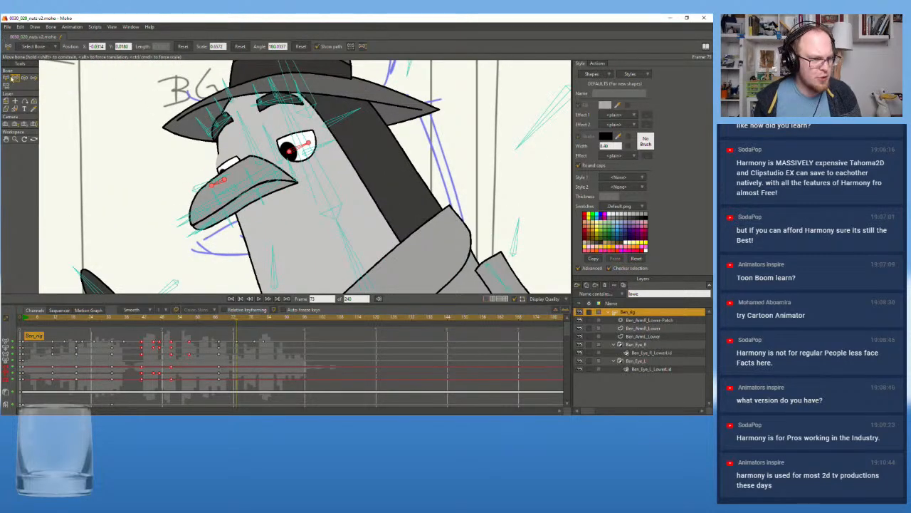
click(7, 78)
click(293, 172)
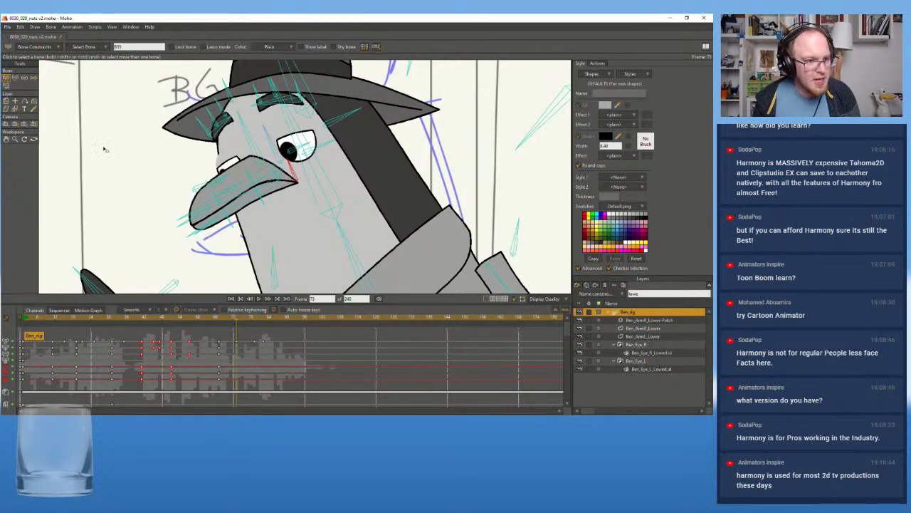
click(15, 77)
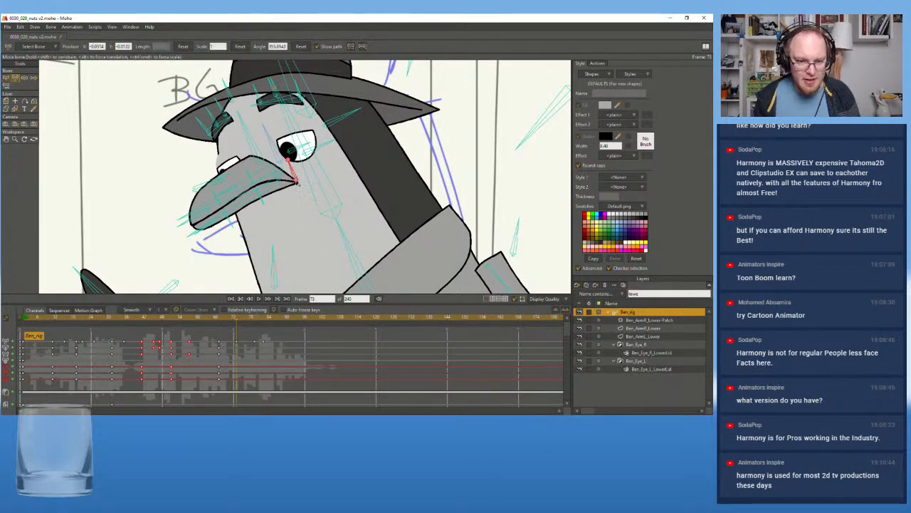
scroll(298, 183, up, 2)
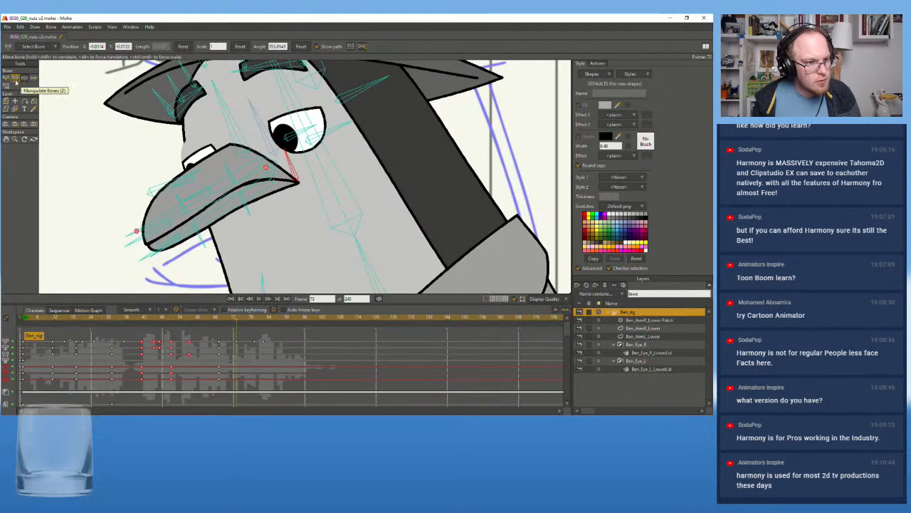
click(6, 79)
click(15, 79)
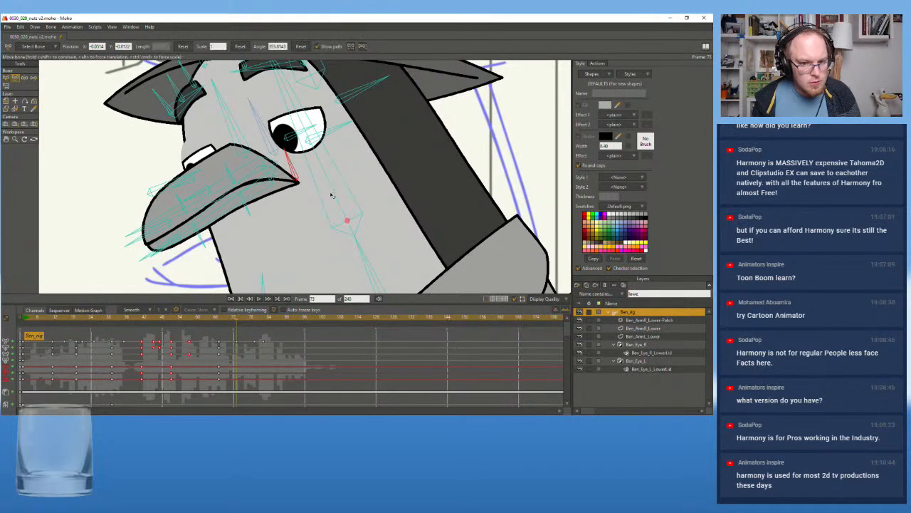
At frame 79, move the beak-corner bone up toward the near eye, and compare the pose with frame 73
drag(244, 322, 253, 321)
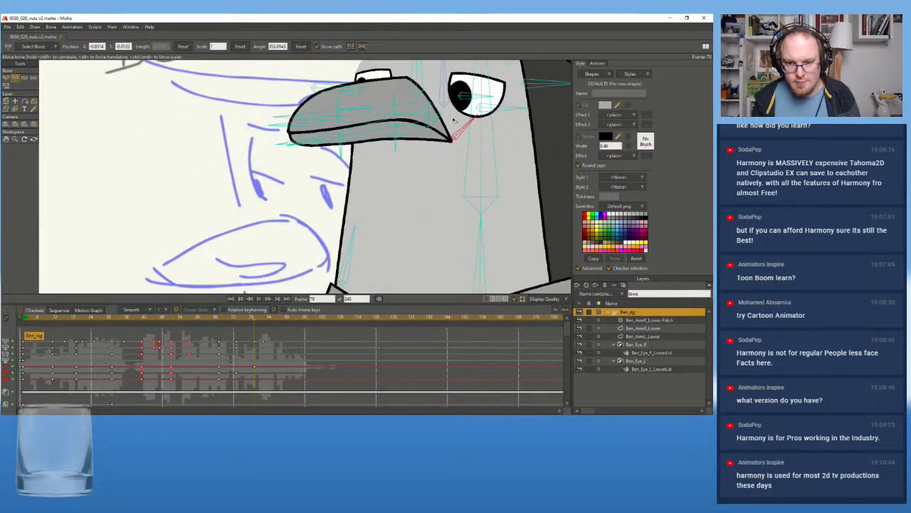
drag(451, 140, 447, 120)
scroll(445, 120, down, 4)
scroll(438, 128, up, 4)
drag(427, 161, 427, 174)
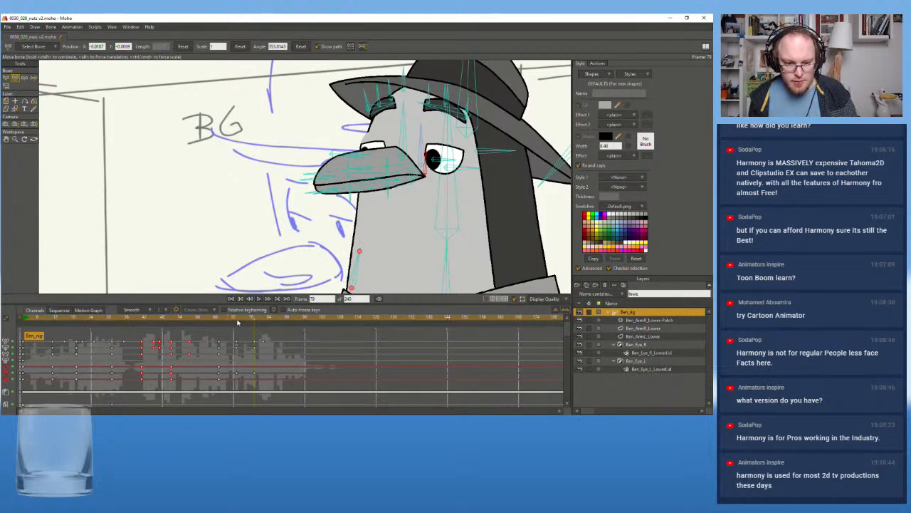
click(236, 319)
click(254, 319)
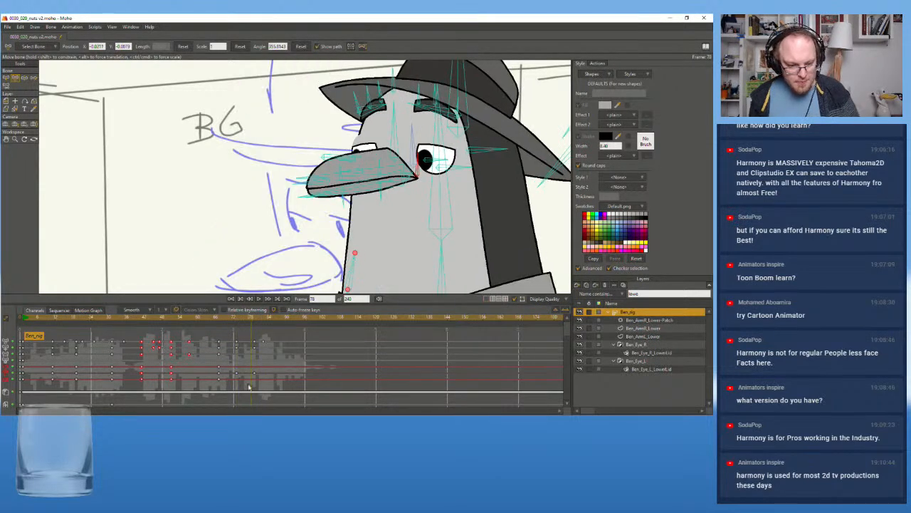
Delete the raised-pose keys of the beak-corner bone, and return to frame 0 of the main timeline
key(Delete)
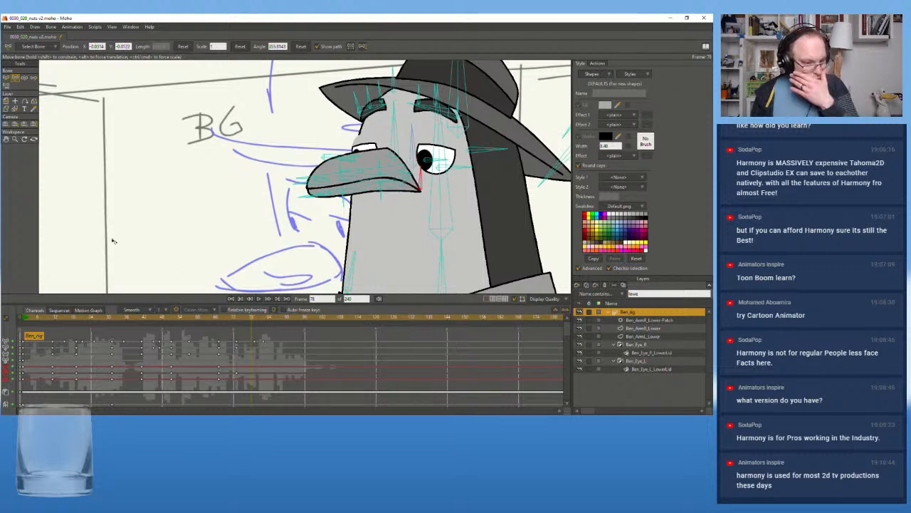
click(597, 62)
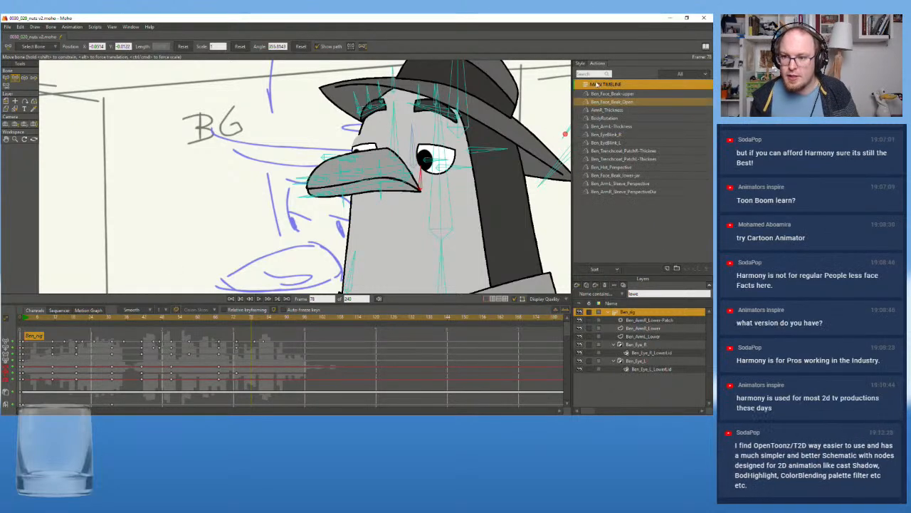
double_click(607, 84)
scroll(305, 143, down, 3)
drag(279, 140, 324, 226)
scroll(285, 187, up, 6)
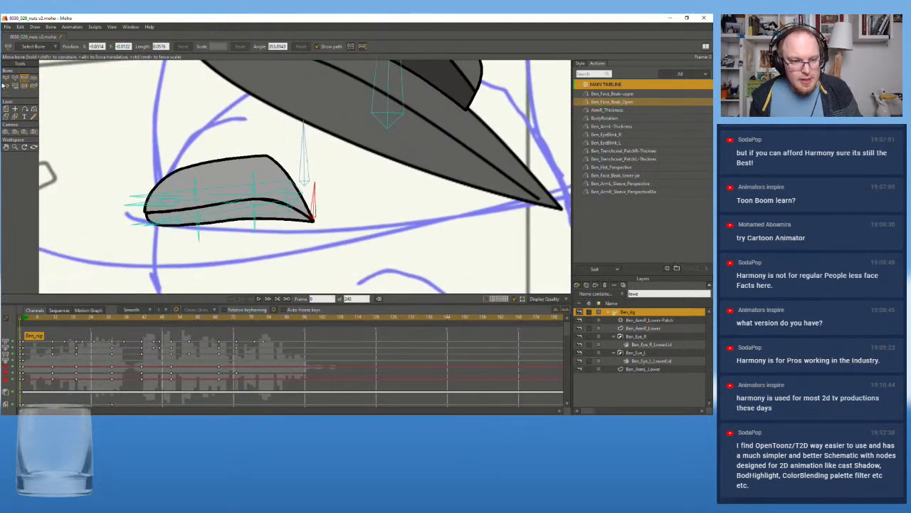
Rename the bone at the corner of the beak as Ben_beak_mouth-corner
click(637, 245)
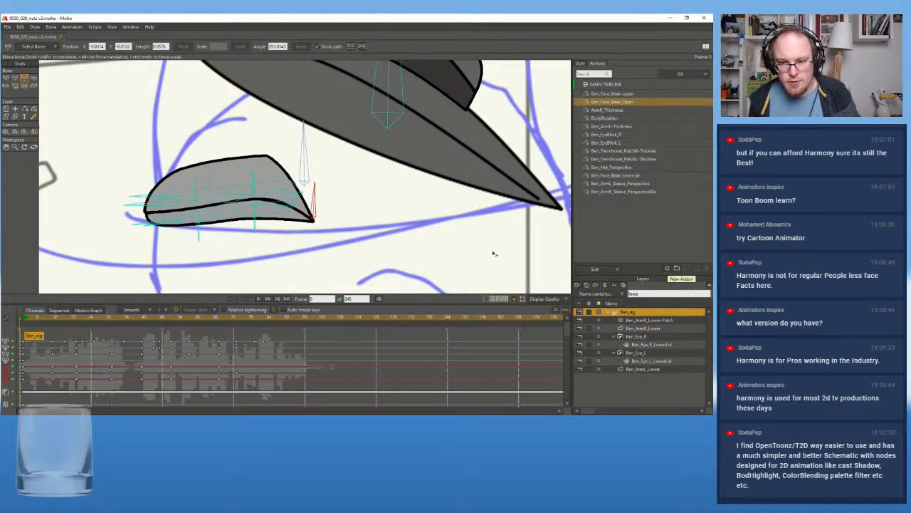
click(35, 48)
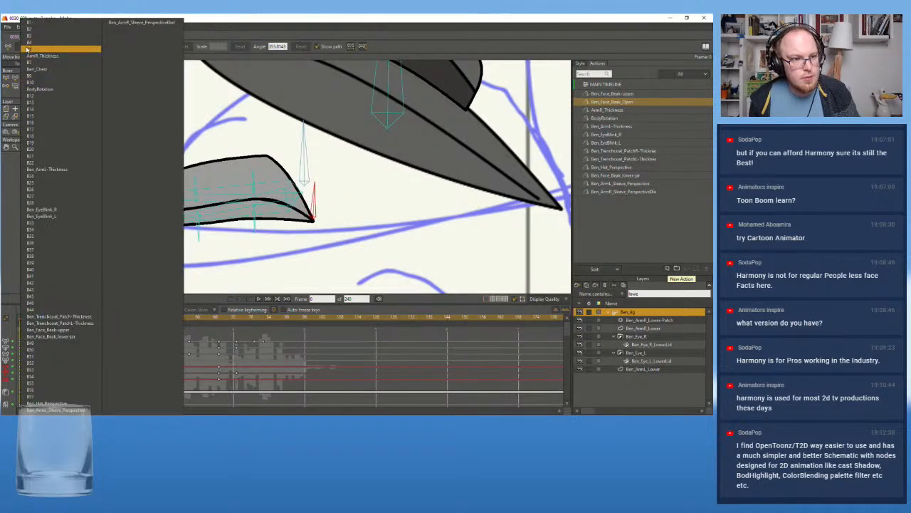
click(343, 48)
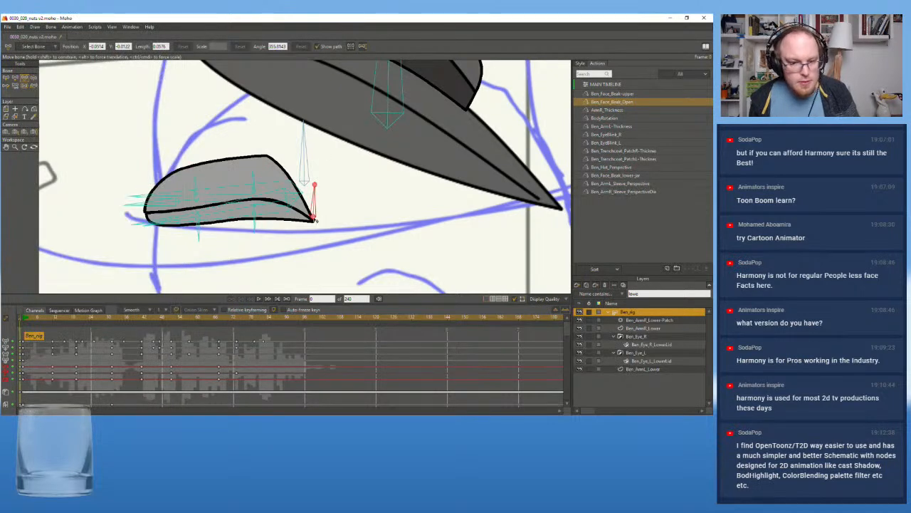
key(z)
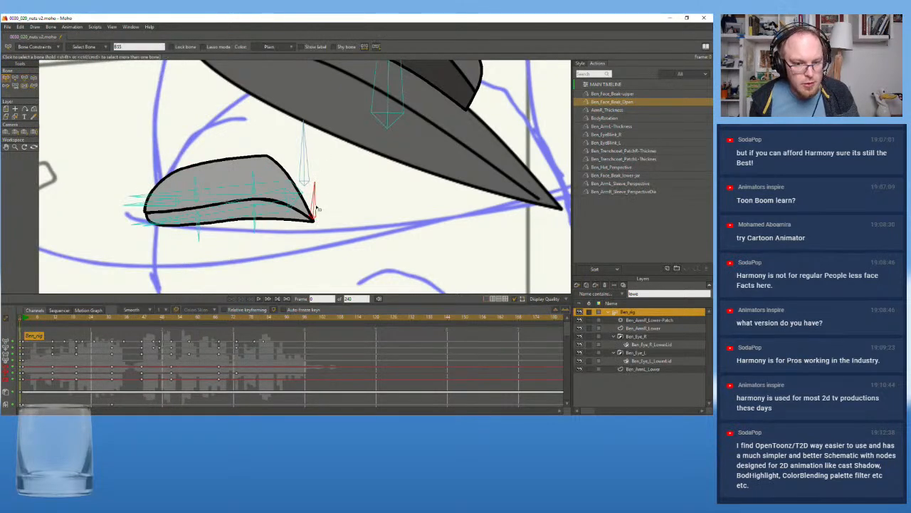
click(348, 229)
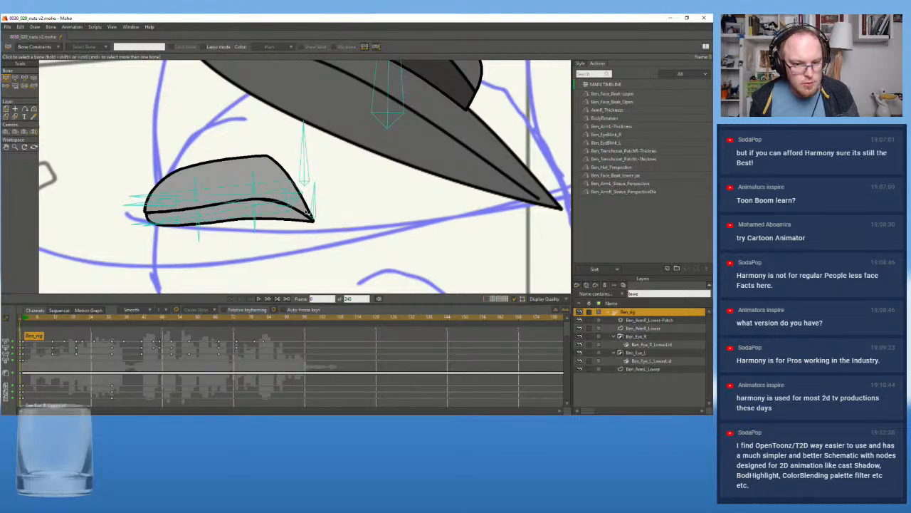
click(314, 212)
click(138, 47)
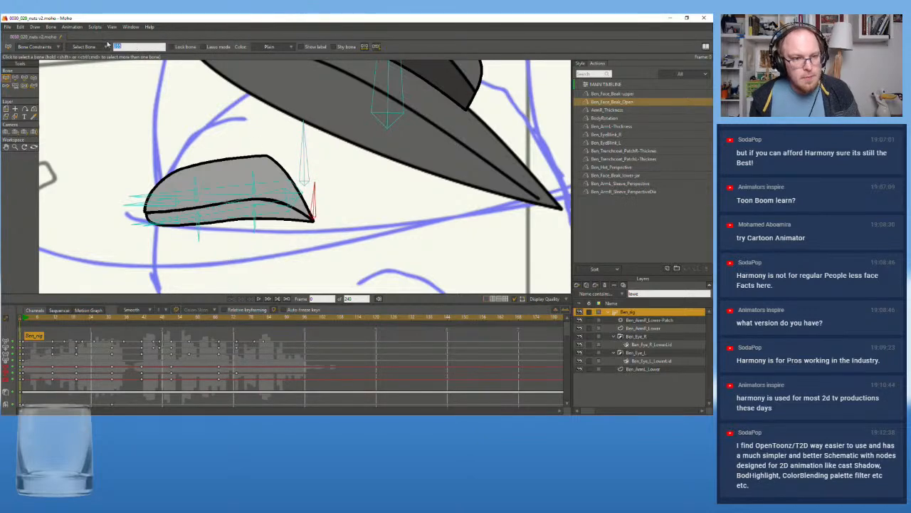
text(Ben_beak_)
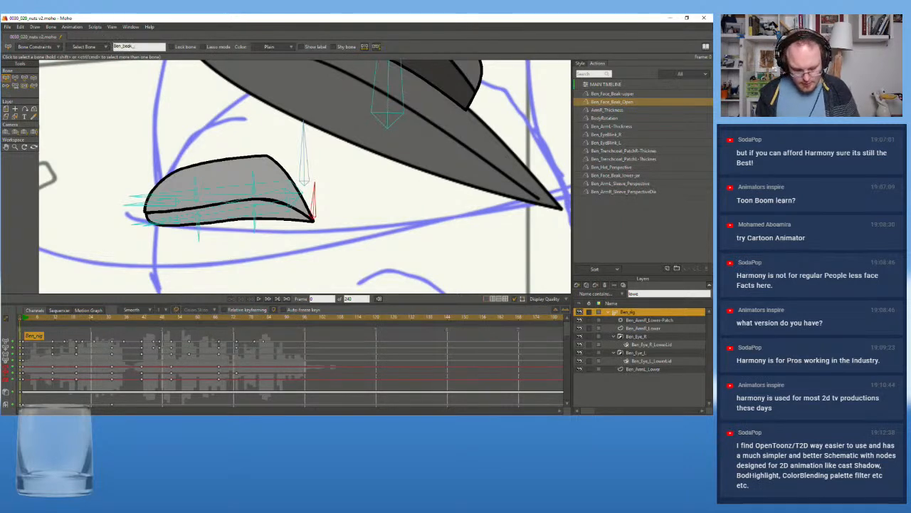
text(result)
text(-corner)
key(Return)
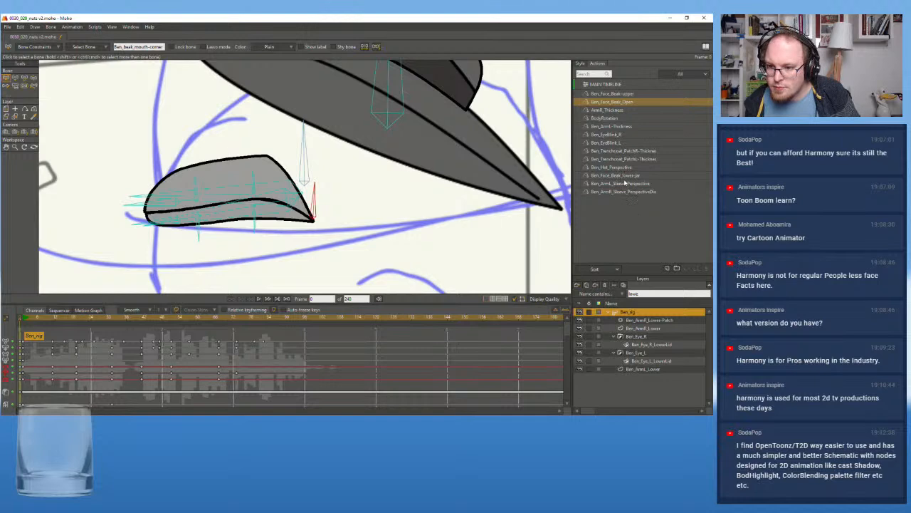
Create a new action for the mouth-corner bone, named Ben_beak_mouth-corner 2
click(138, 47)
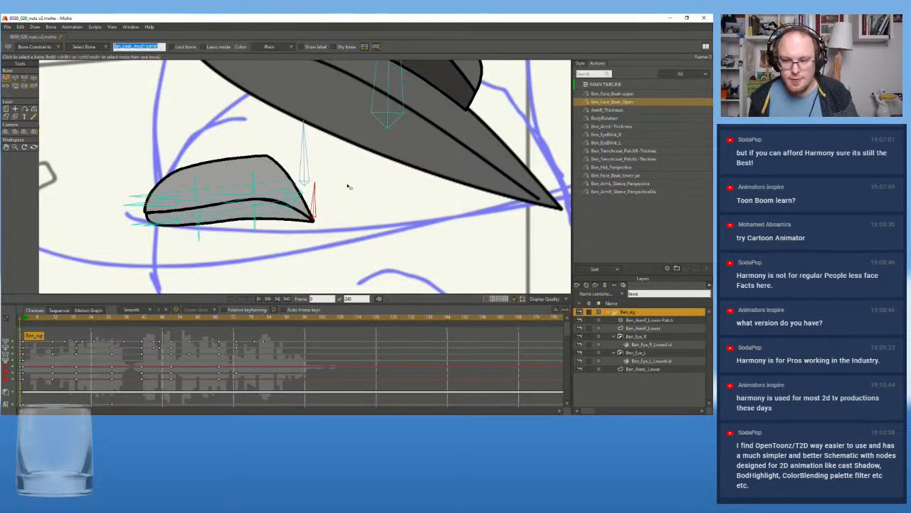
click(671, 269)
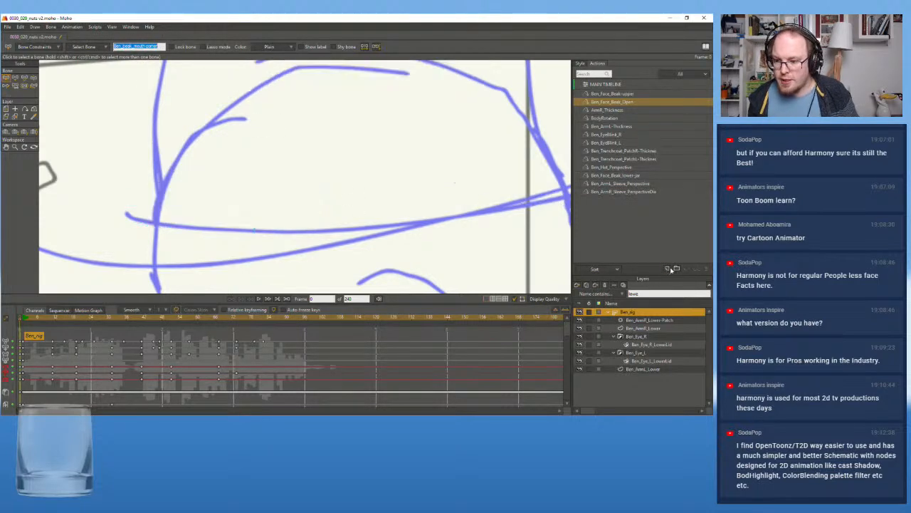
key(Return)
scroll(296, 196, down, 5)
scroll(280, 208, down, 1)
drag(221, 211, 452, 202)
scroll(347, 187, up, 7)
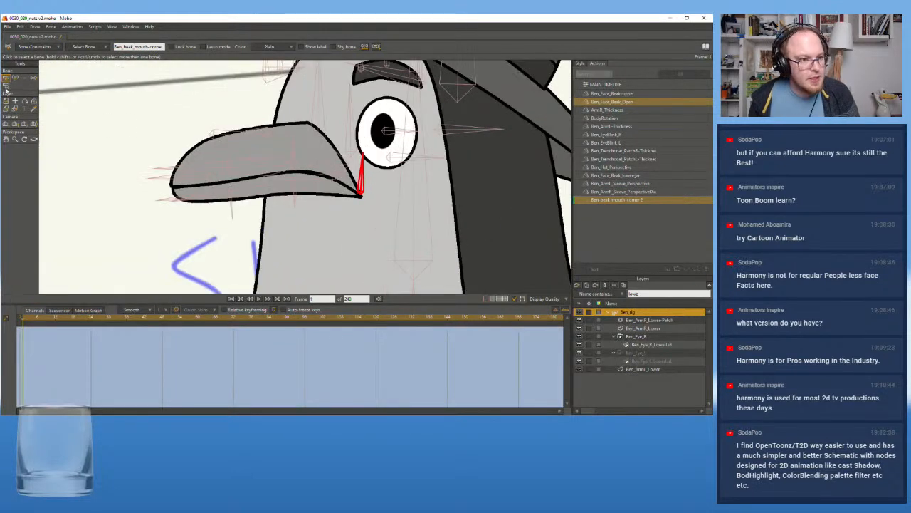
In the new action, raise the mouth-corner bone toward the near eye and shift its pose keys to frame 48
click(15, 79)
drag(362, 190, 363, 167)
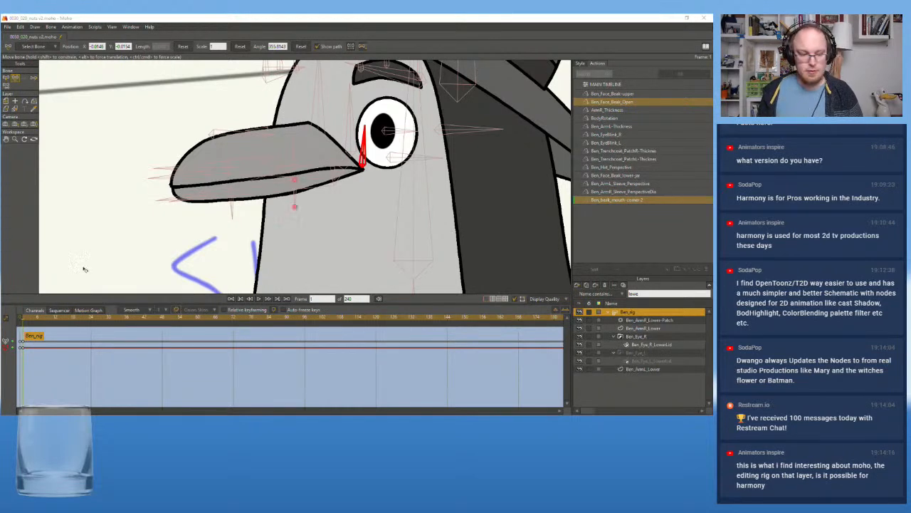
click(26, 319)
mouse_move(26, 319)
mouse_down()
mouse_move(47, 350)
mouse_move(253, 354)
mouse_move(287, 345)
mouse_up()
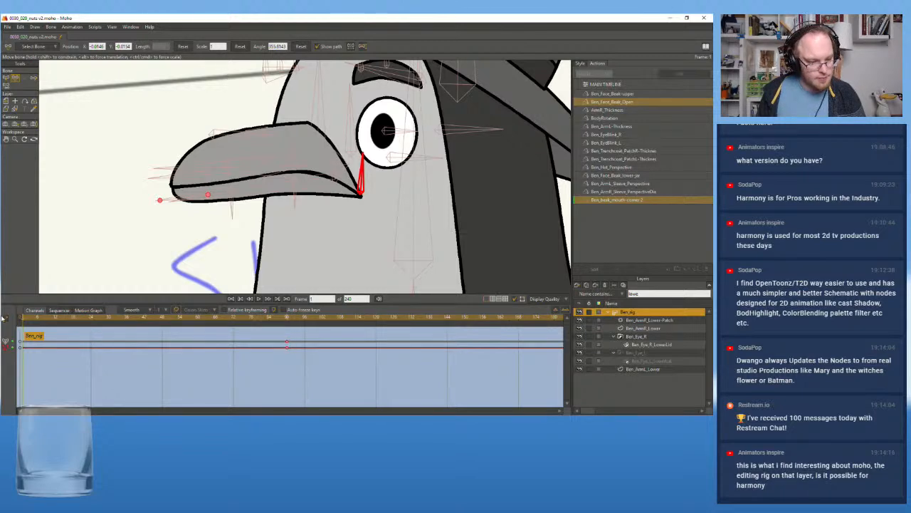
drag(182, 350, 164, 348)
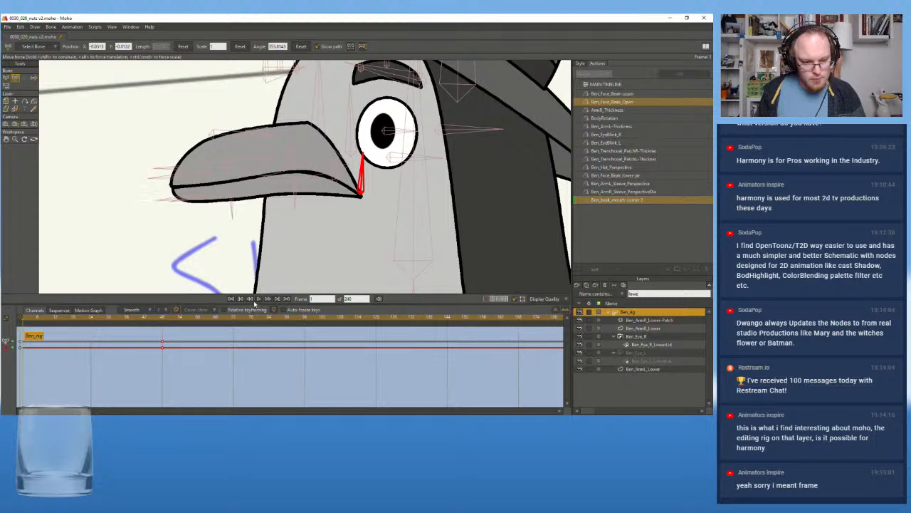
scroll(292, 235, down, 2)
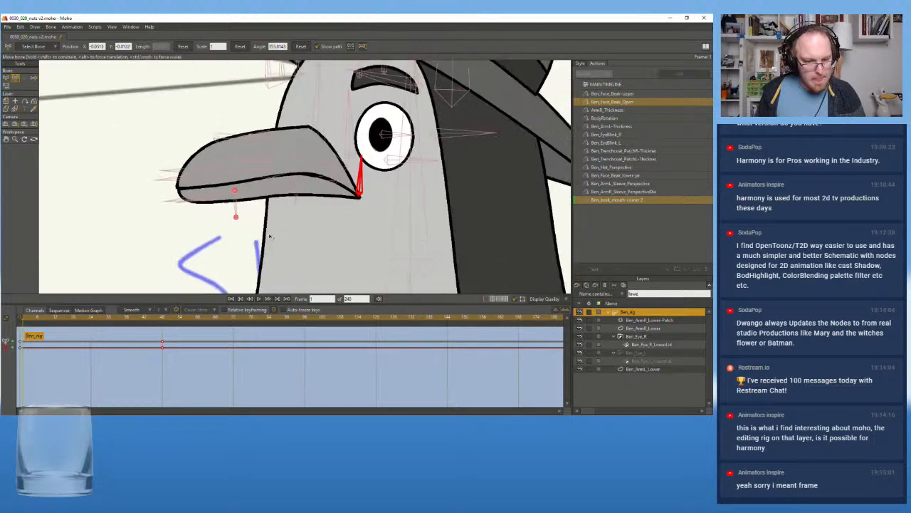
scroll(309, 238, up, 3)
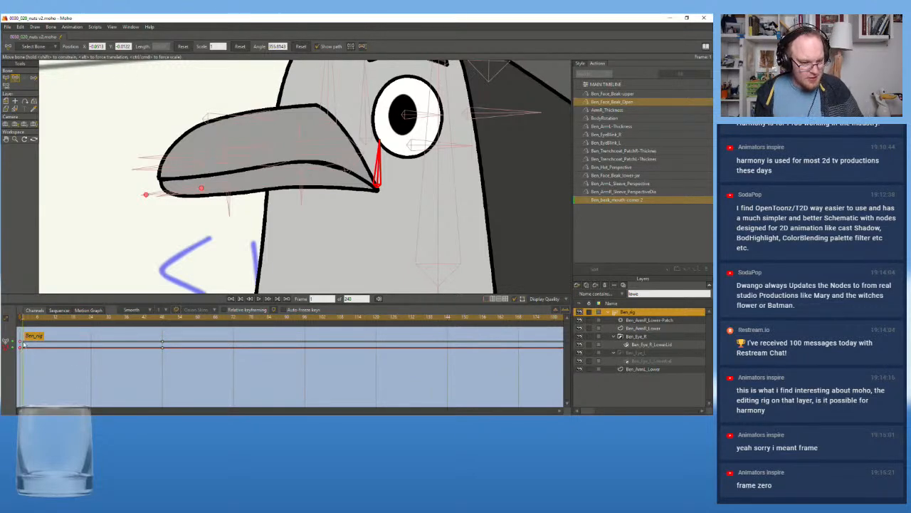
Go to the raised pose at frame 48, and clear the layer name filter to list all the rig's layers
drag(24, 317, 163, 319)
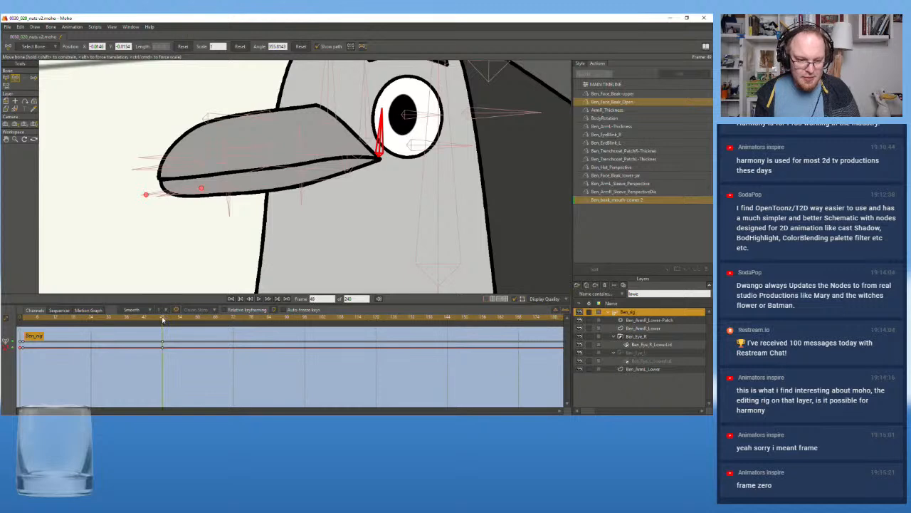
drag(312, 196, 305, 224)
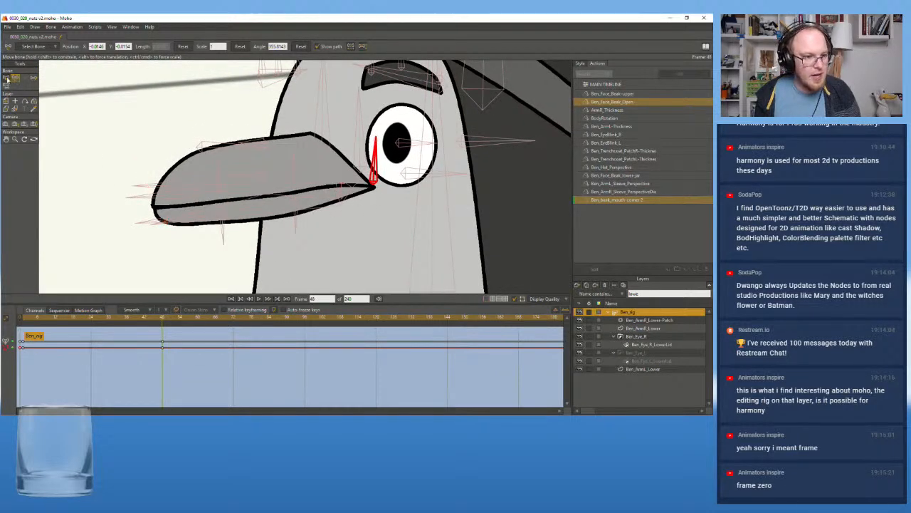
click(6, 77)
click(14, 77)
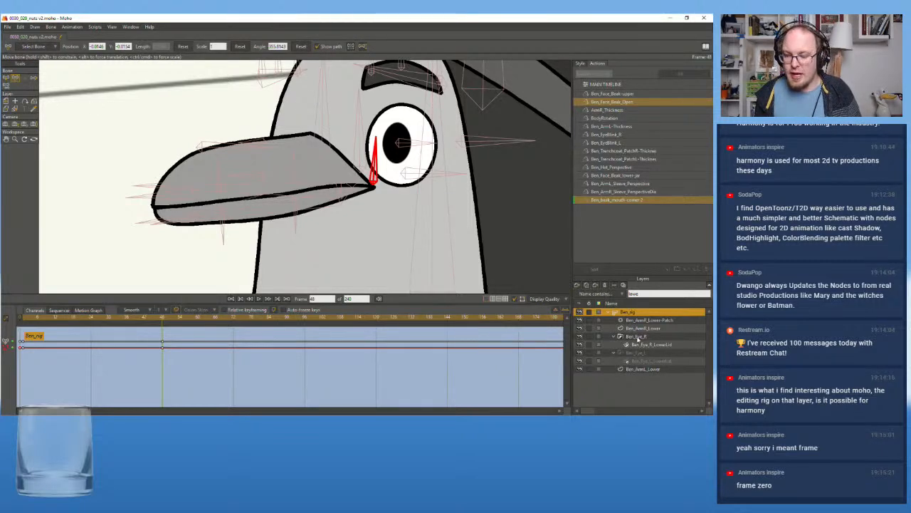
double_click(642, 292)
key(BackSpace)
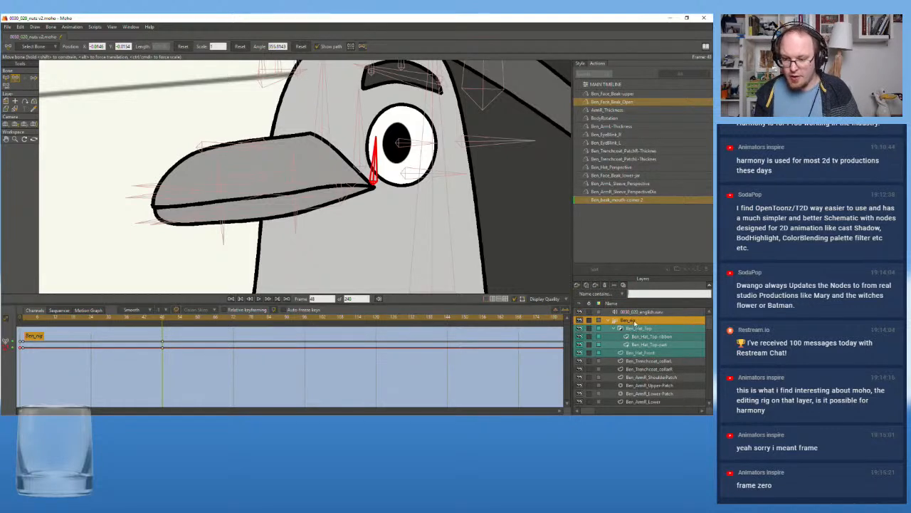
click(648, 376)
key(b)
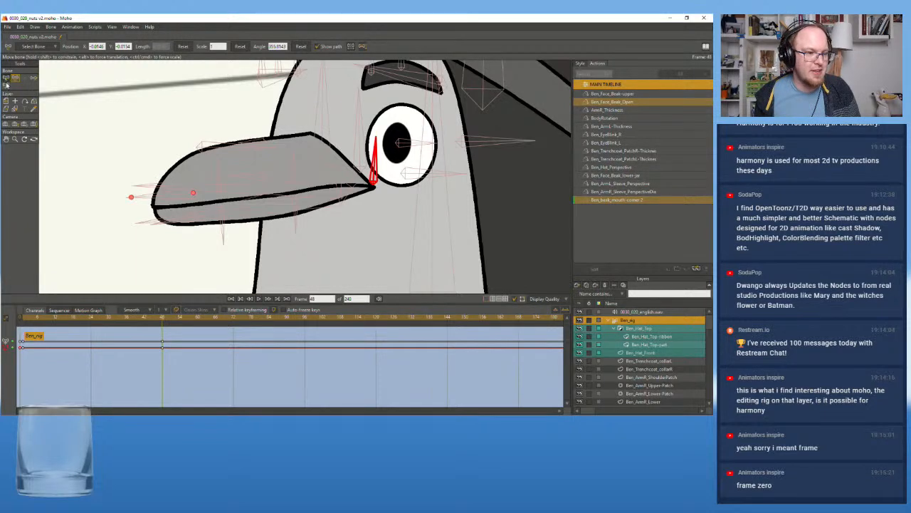
scroll(92, 127, down, 2)
scroll(135, 138, up, 2)
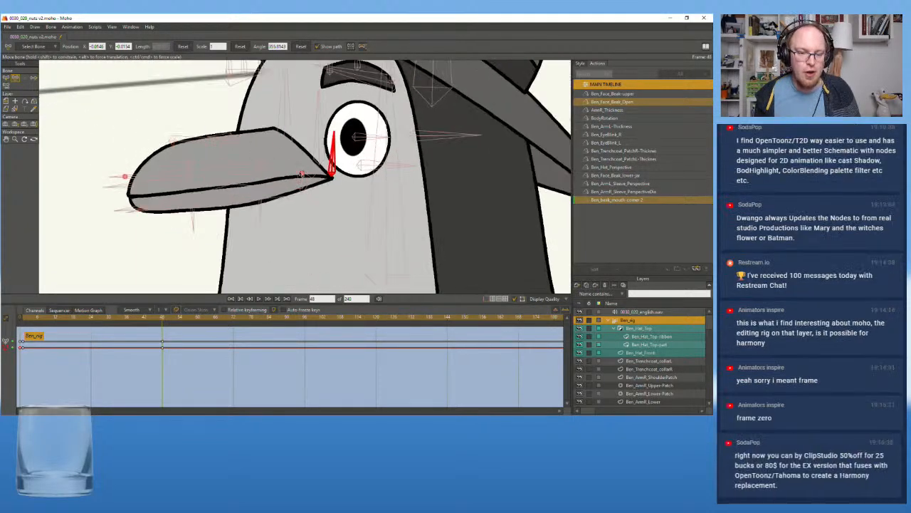
scroll(301, 170, up, 1)
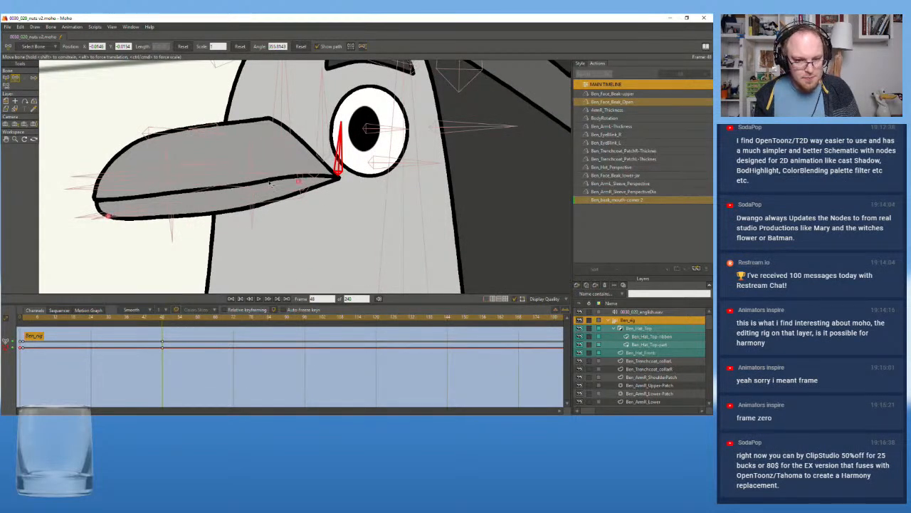
click(8, 79)
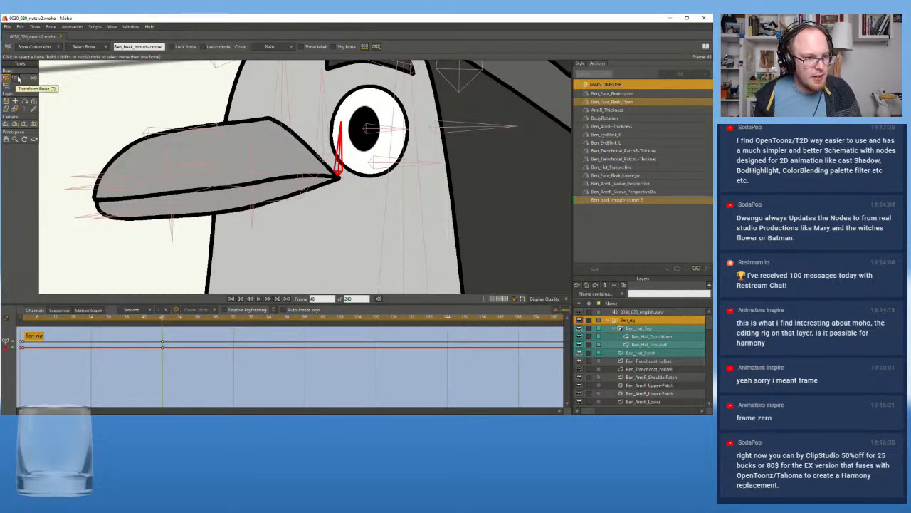
click(18, 79)
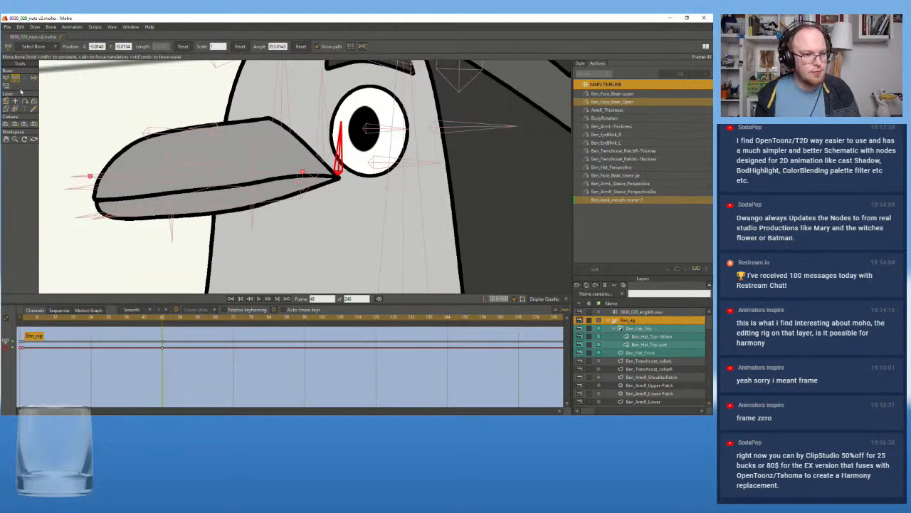
Find the Ben_BeakTop layer inside the beak rig group and select it for point editing
click(651, 294)
text(beak)
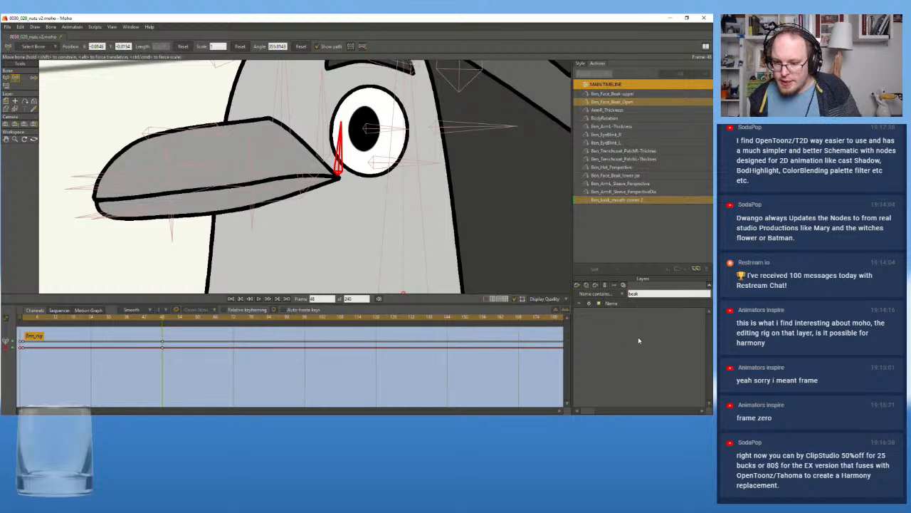
double_click(658, 294)
key(BackSpace)
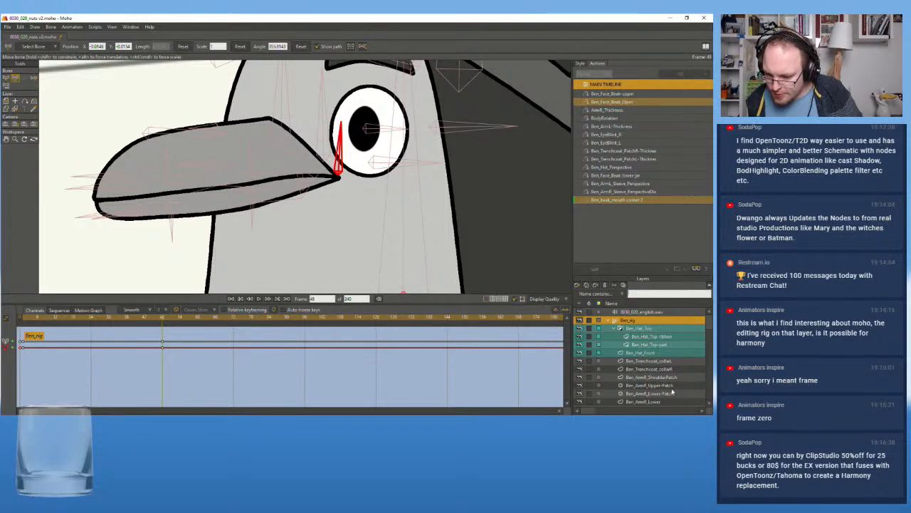
drag(710, 327, 704, 361)
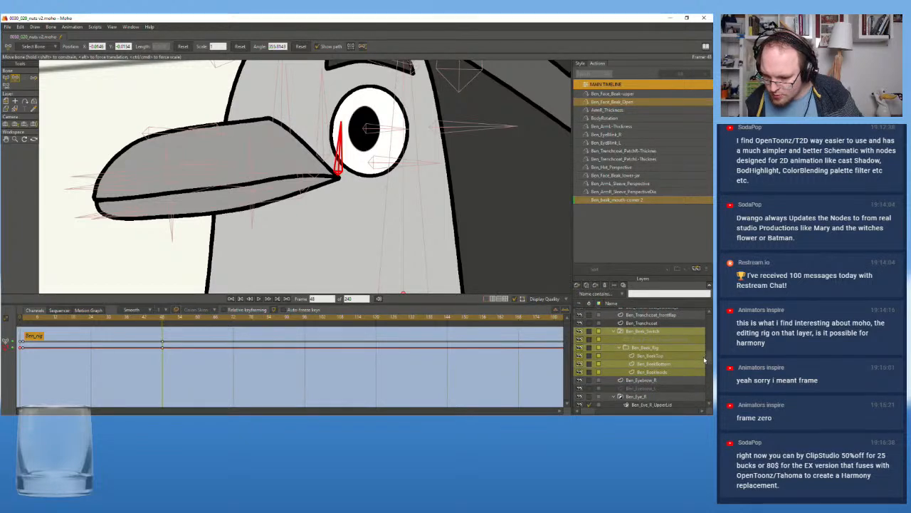
scroll(694, 360, down, 1)
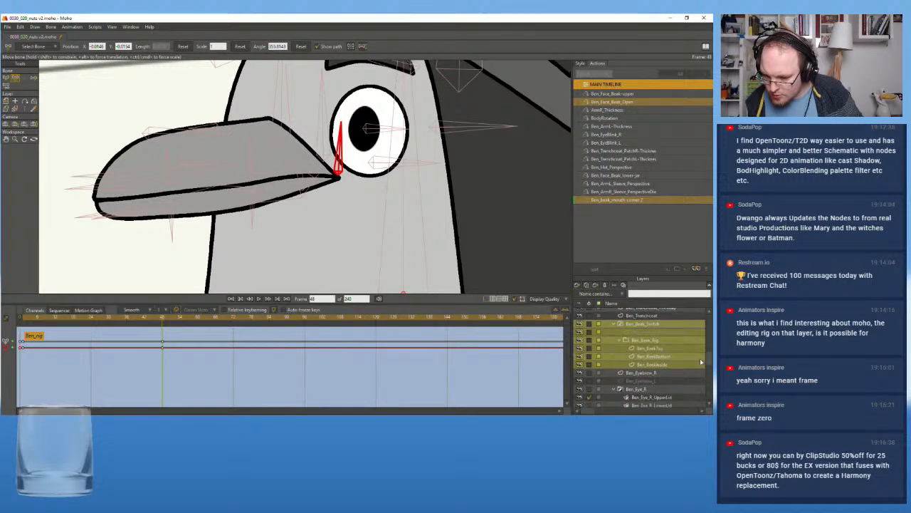
click(660, 346)
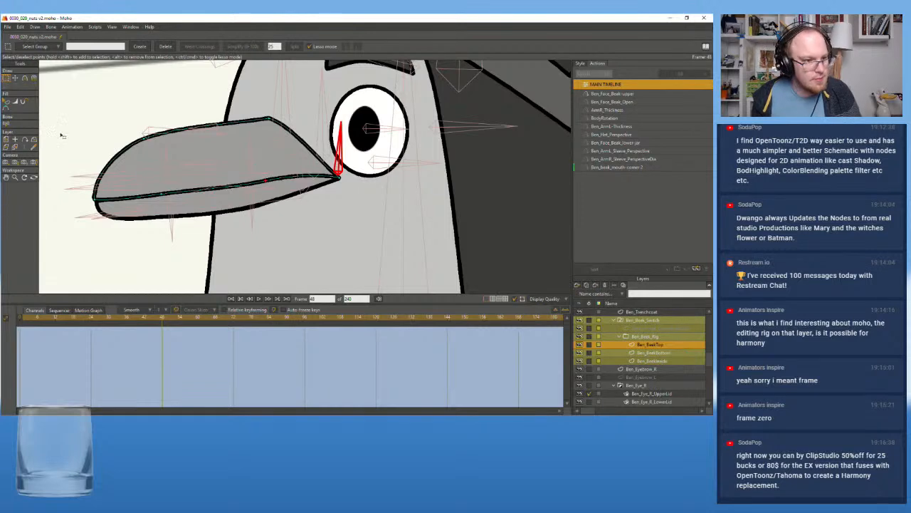
At frame 48, move the points and curve handles along the upper beak's lower edge to flatten its mouth line
click(15, 78)
drag(292, 177, 268, 188)
drag(161, 194, 163, 197)
key(ctrl+a)
click(162, 198)
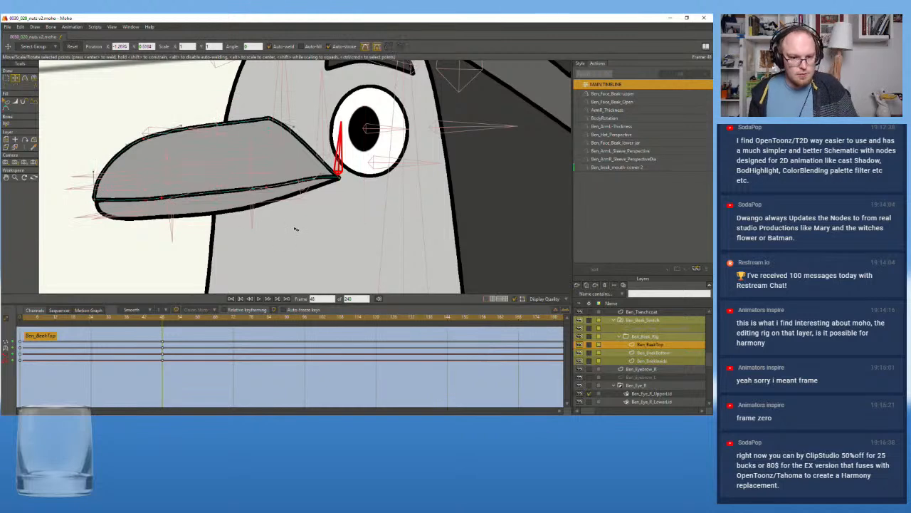
Adjust the upper beak's corner point and curve handle so the mouth line runs smoothly into the raised mouth corner
key(ctrl+a)
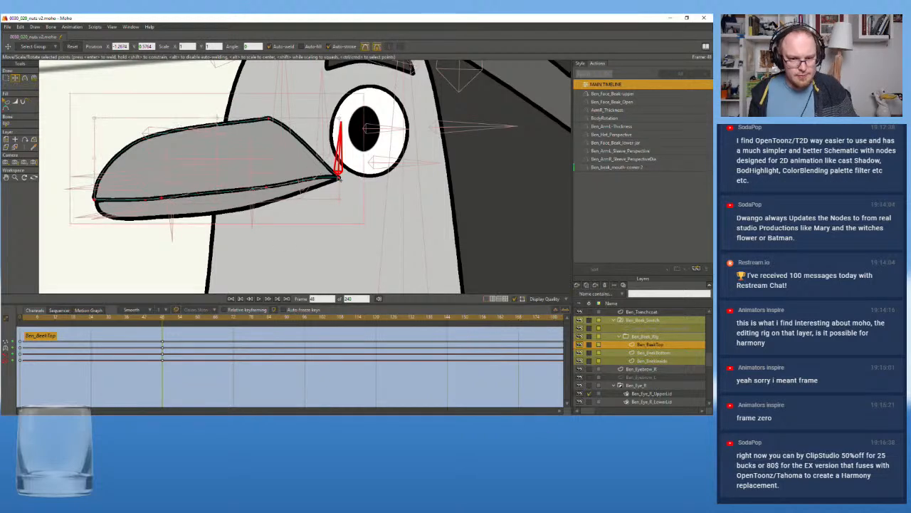
click(378, 186)
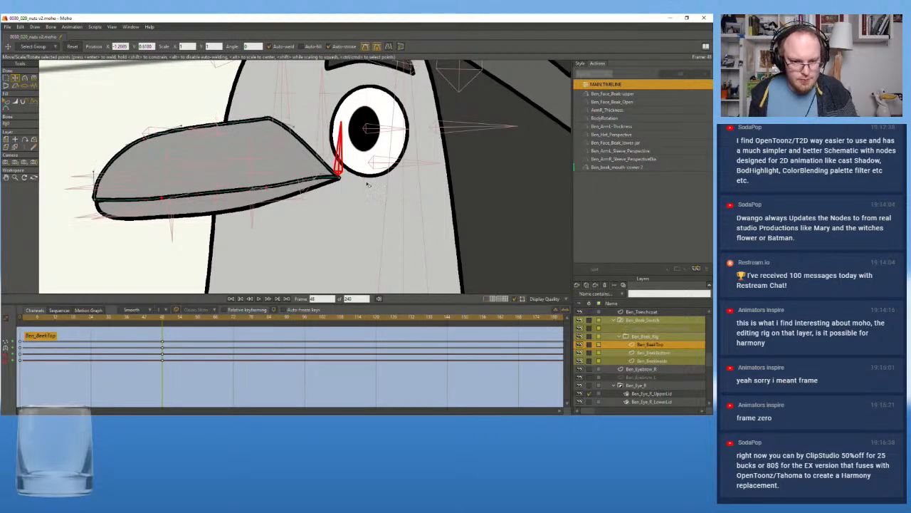
click(335, 177)
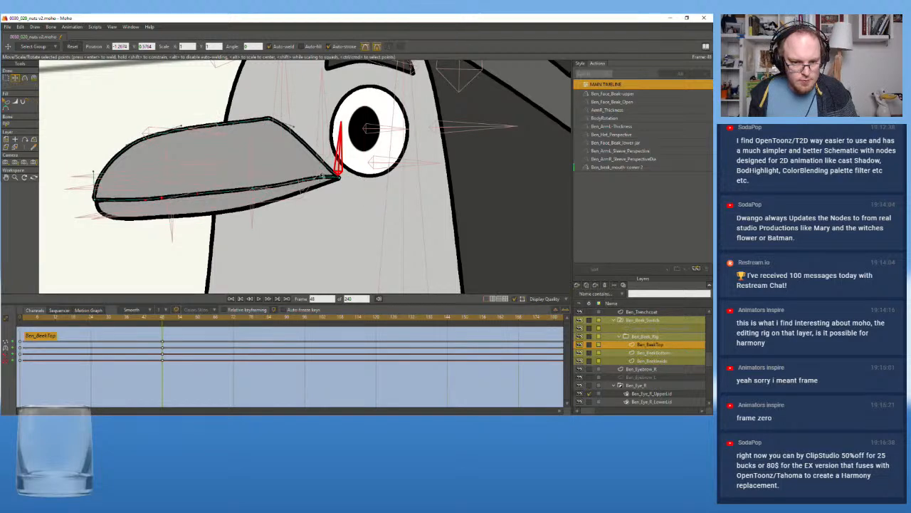
click(337, 182)
click(330, 177)
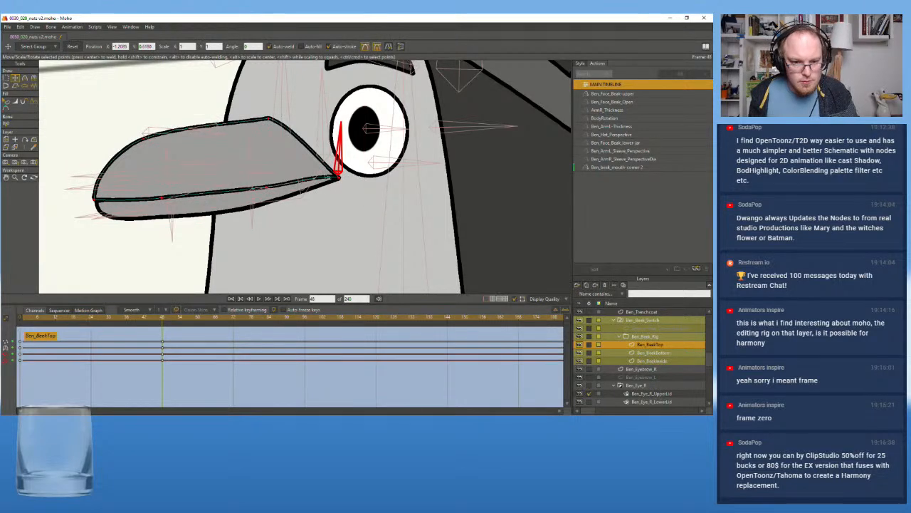
scroll(330, 176, up, 2)
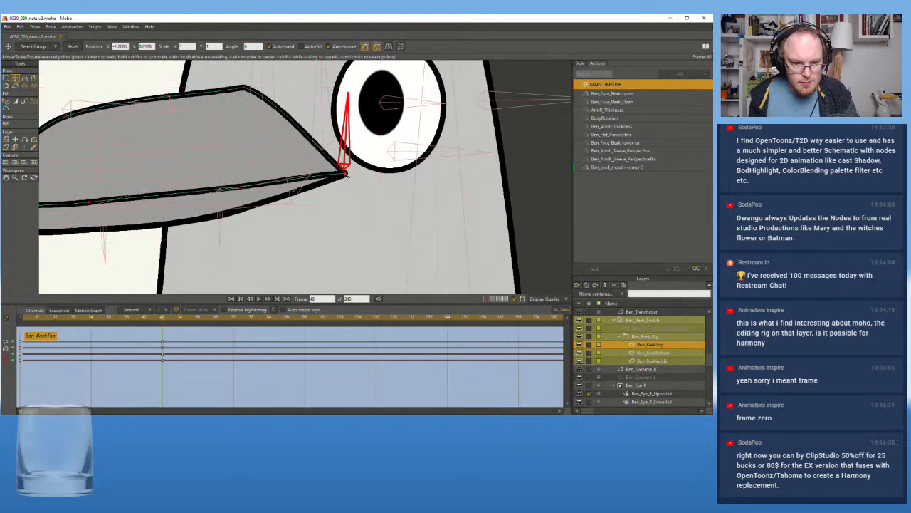
click(318, 180)
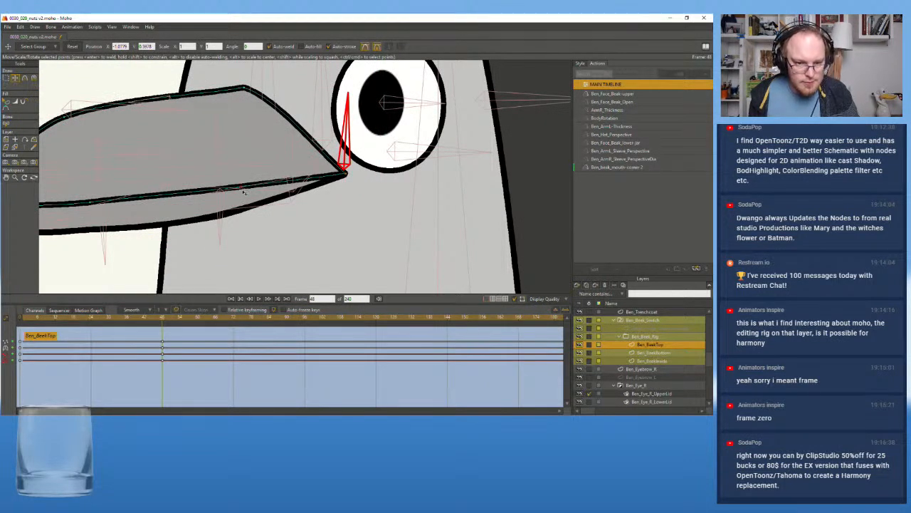
Fine-tune the front point on the upper beak's lower edge, and scrub between the action's start and frame 48 to check it
scroll(245, 191, down, 2)
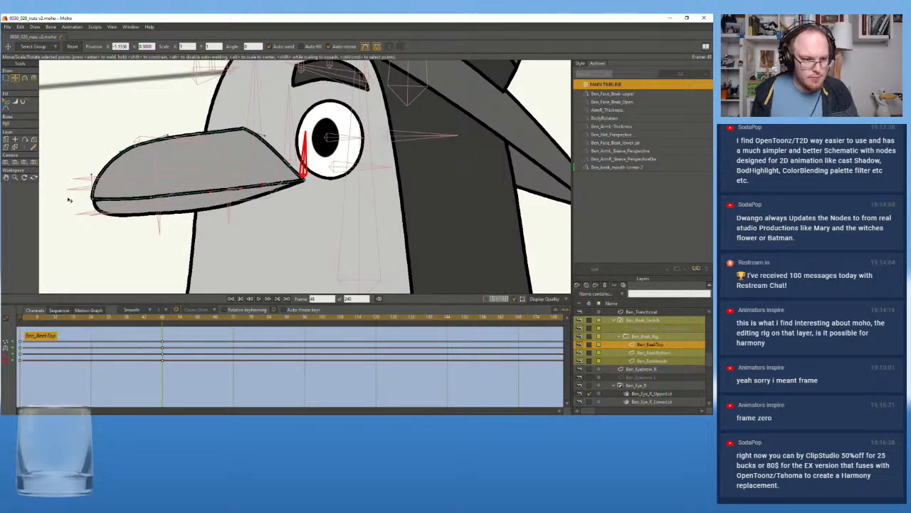
scroll(71, 200, up, 1)
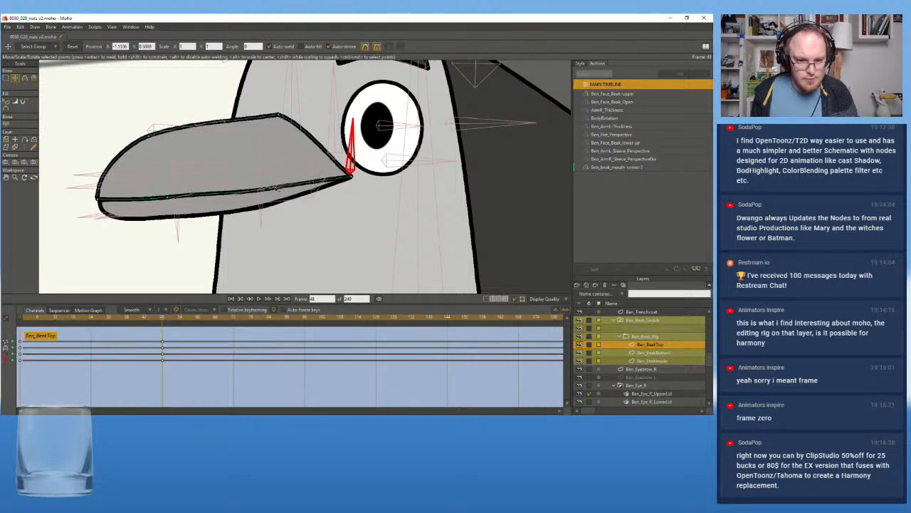
double_click(169, 201)
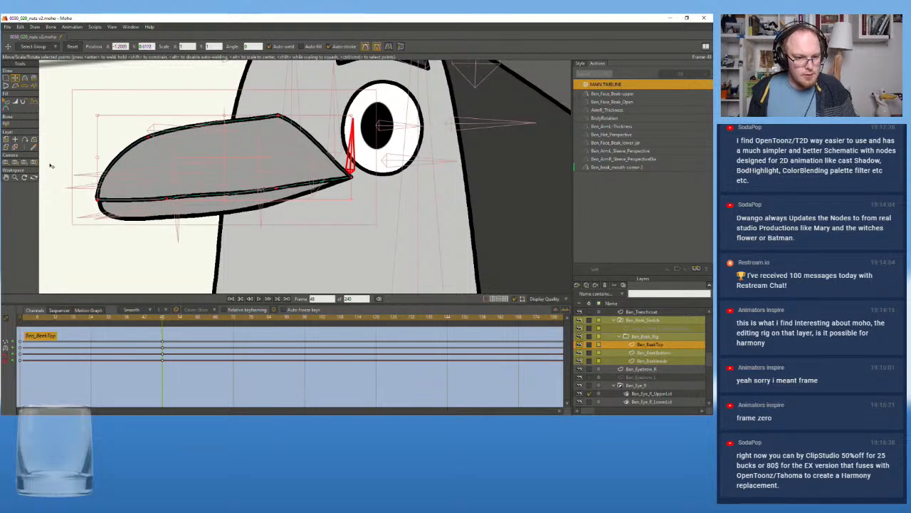
click(169, 201)
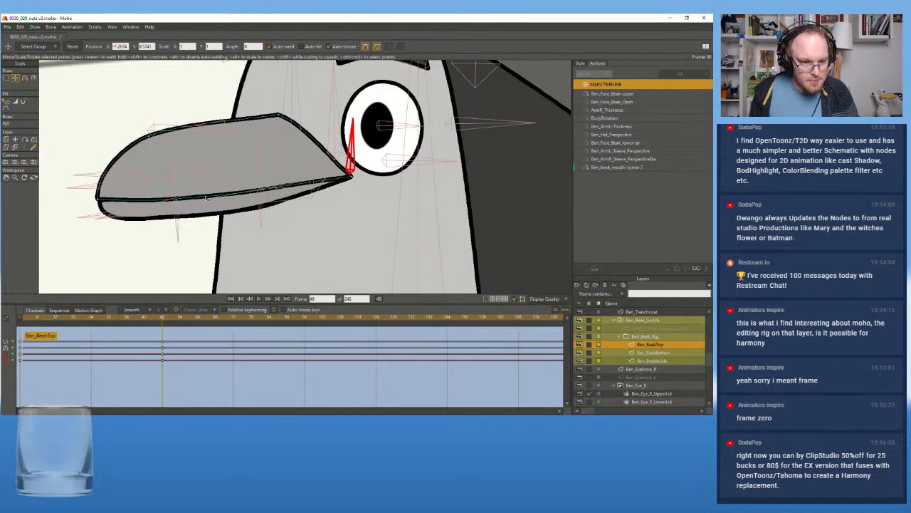
drag(170, 201, 171, 200)
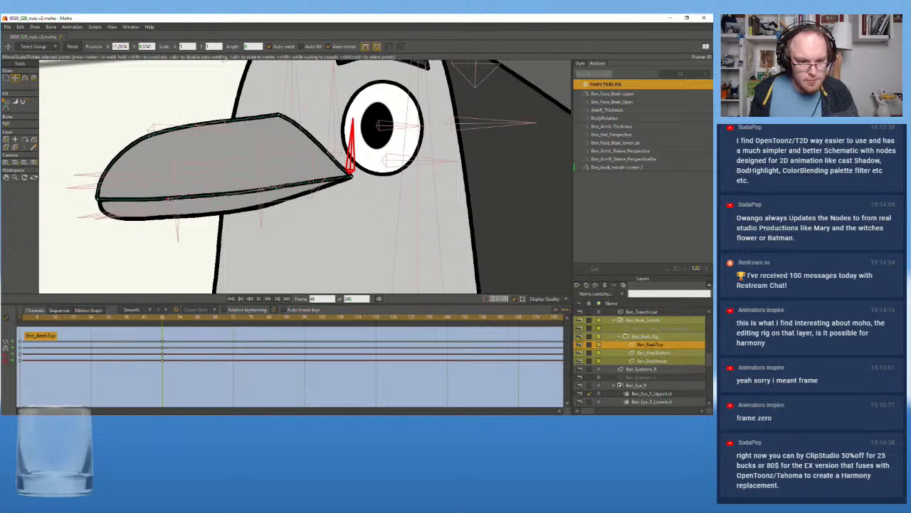
drag(162, 321, 5, 329)
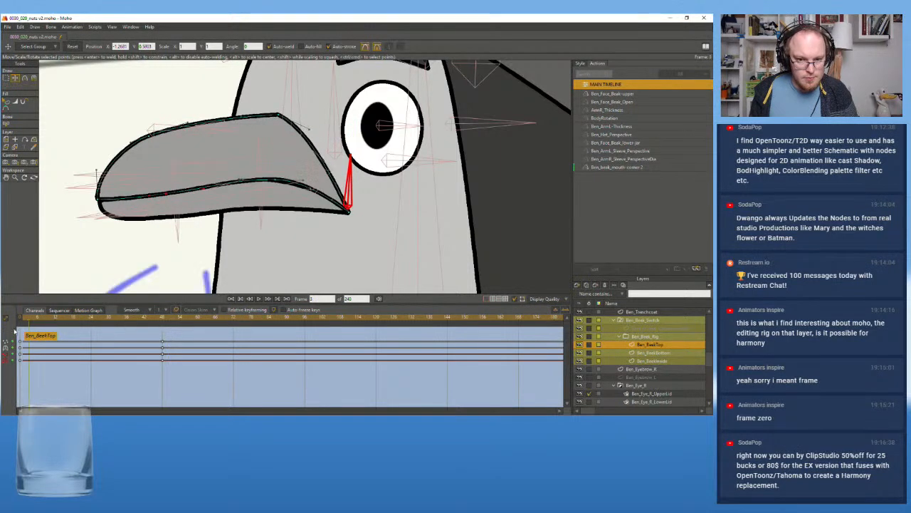
key(Escape)
click(162, 331)
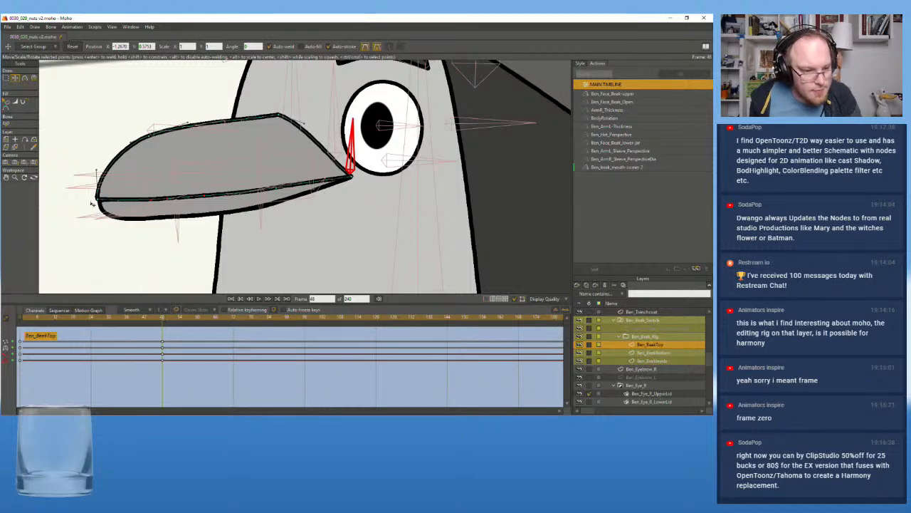
On the Ben_BeakBottom layer at frame 48, move the underside point and corner curve handle to round the lower beak toward the mouth corner
click(656, 353)
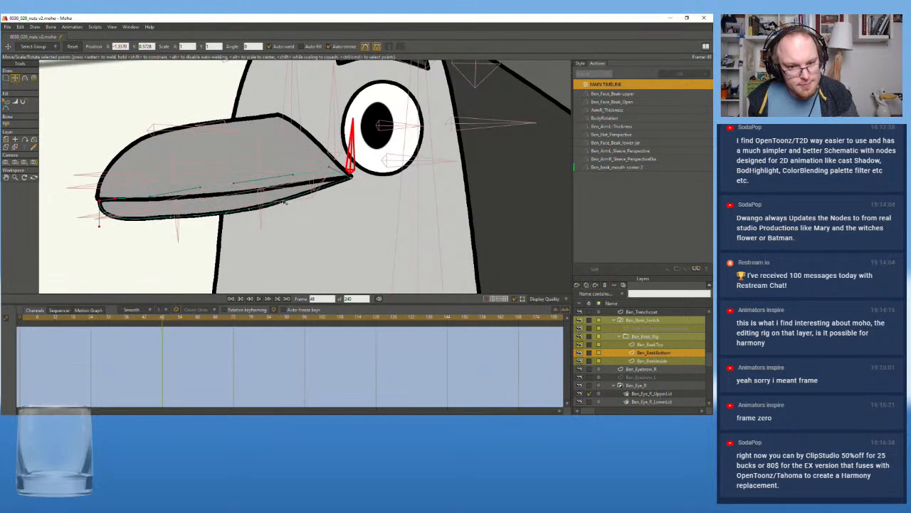
drag(314, 190, 315, 199)
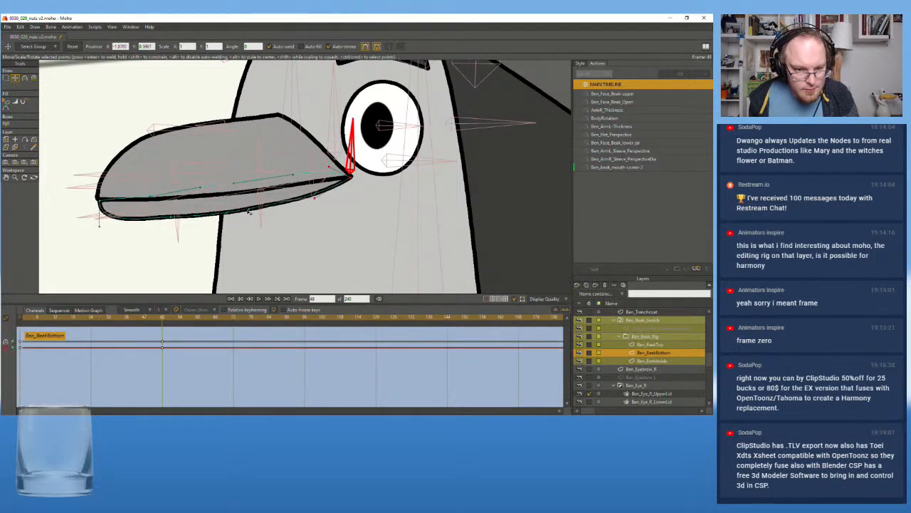
mouse_move(157, 319)
mouse_down()
mouse_move(39, 318)
mouse_move(163, 332)
mouse_up()
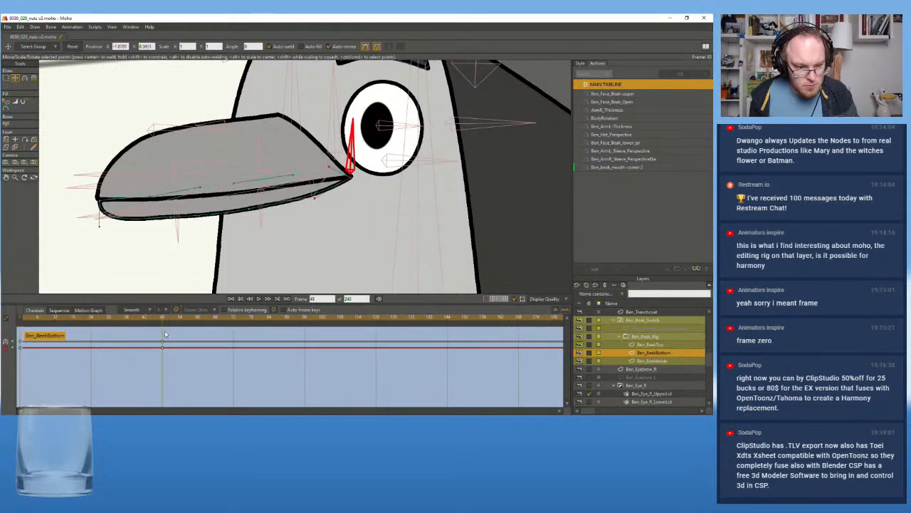
click(250, 210)
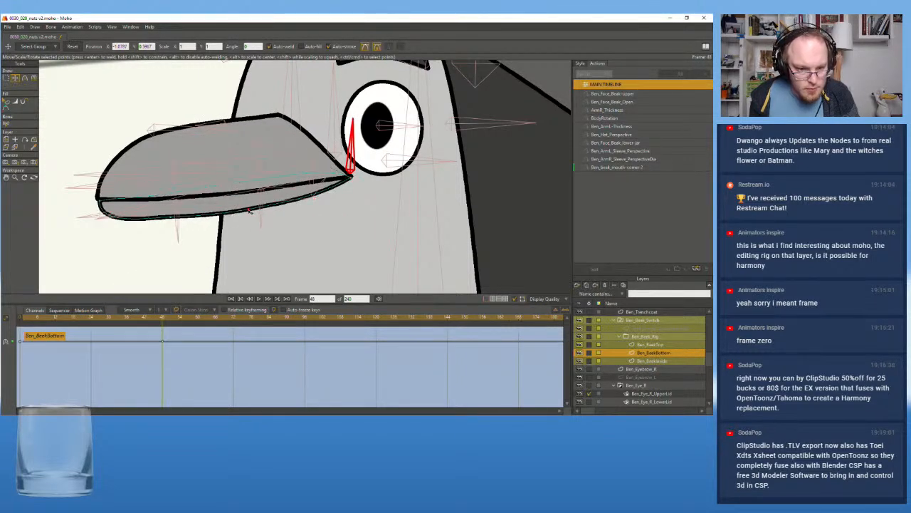
drag(249, 210, 281, 208)
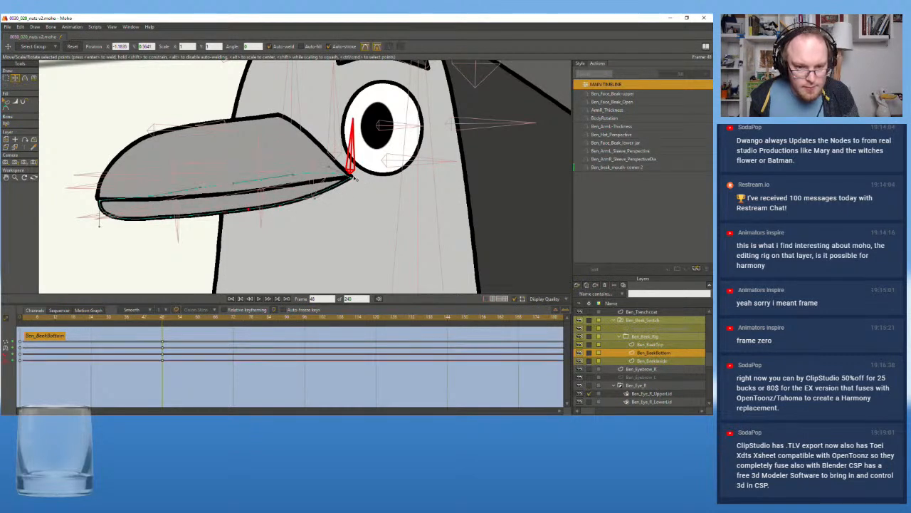
click(353, 179)
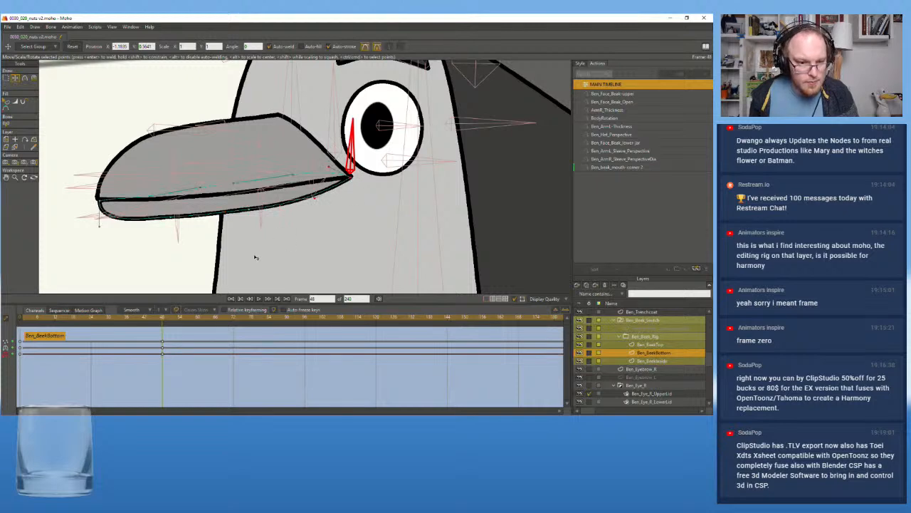
Scrub the action between its start and frame 48, and refine the lower beak's underside points and curve handles at frame 48
scroll(255, 257, down, 4)
drag(150, 319, 17, 321)
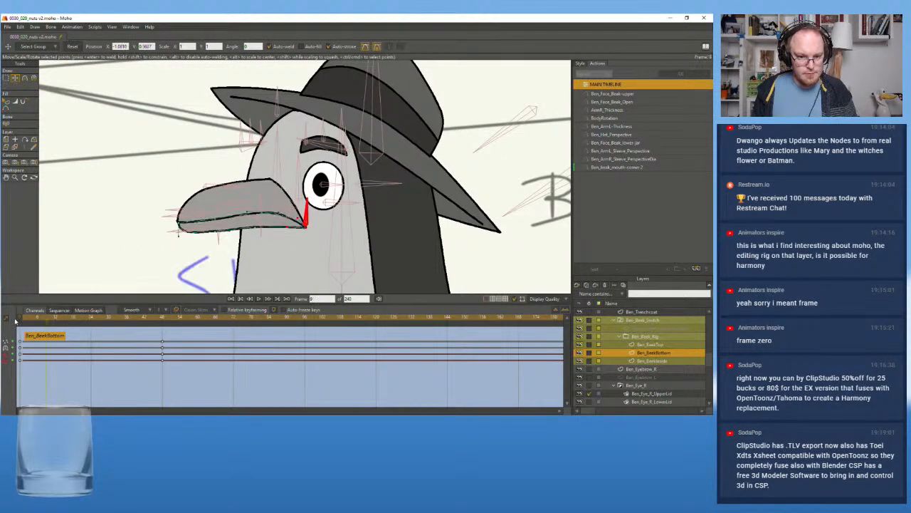
click(162, 319)
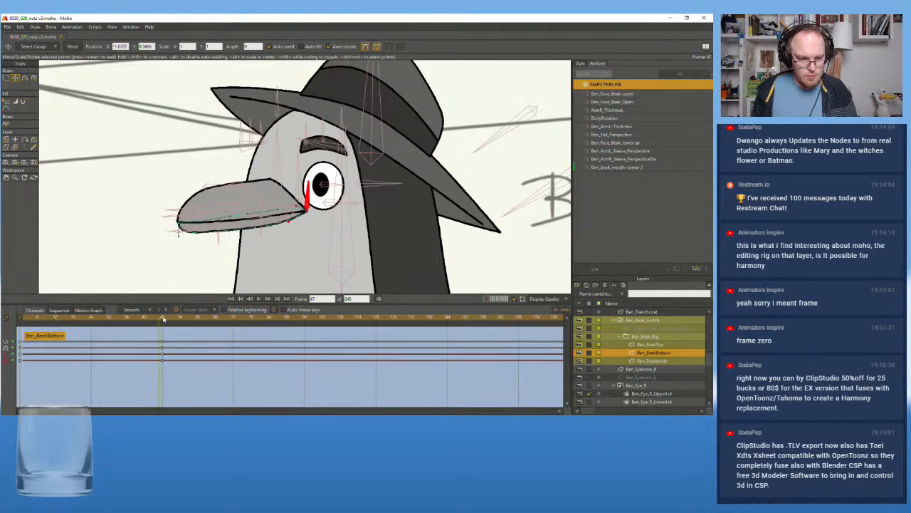
scroll(237, 214, up, 3)
scroll(274, 225, up, 1)
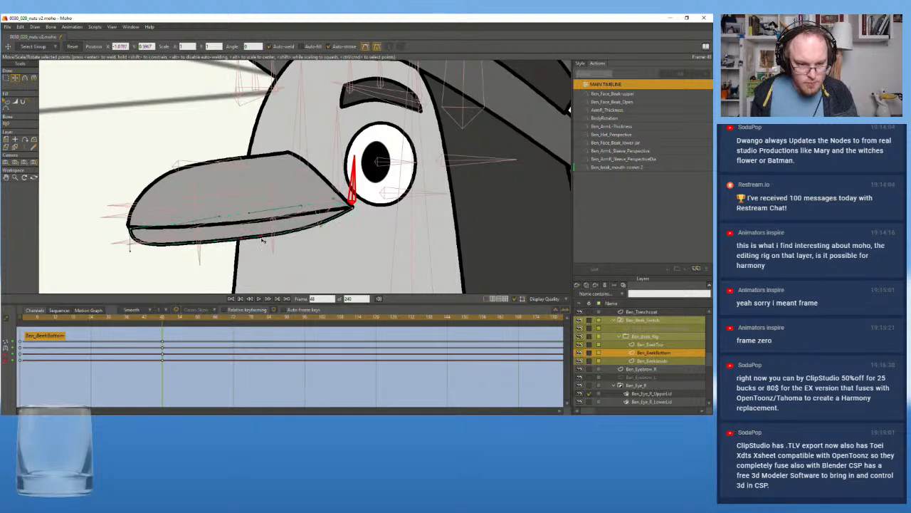
click(197, 245)
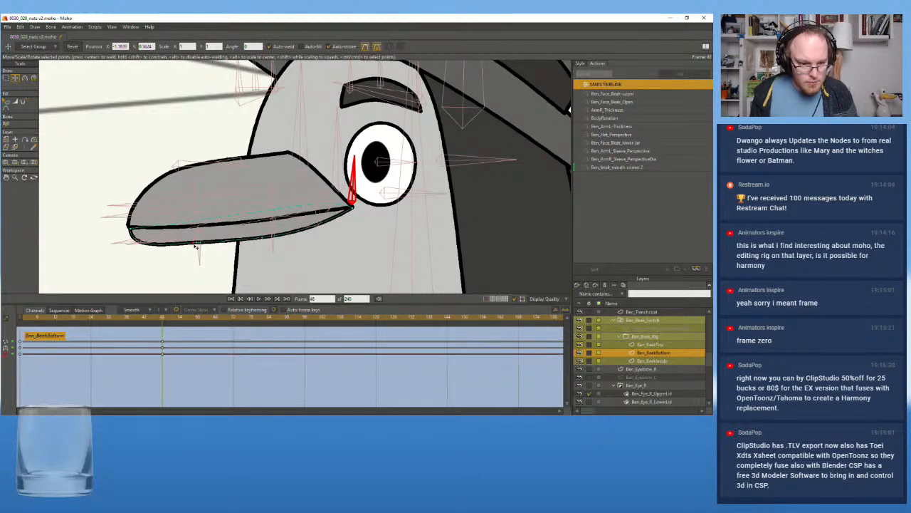
drag(195, 244, 195, 246)
drag(323, 230, 323, 230)
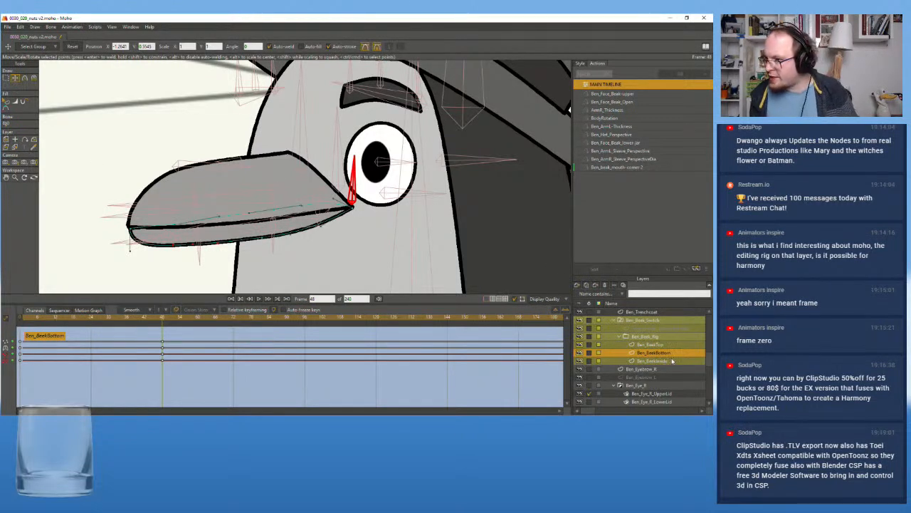
On the Ben_rig layer, move the mouth-corner bone slightly higher in its frame 48 pose
scroll(673, 363, up, 10)
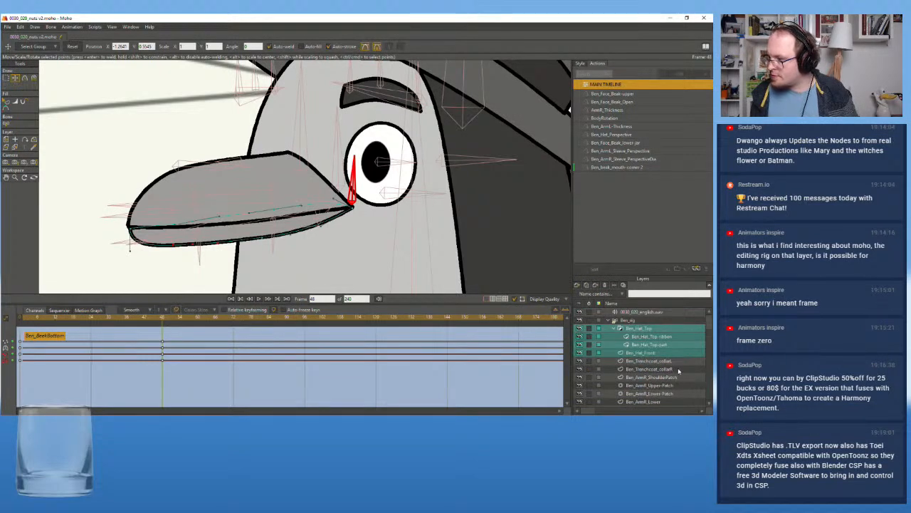
click(631, 321)
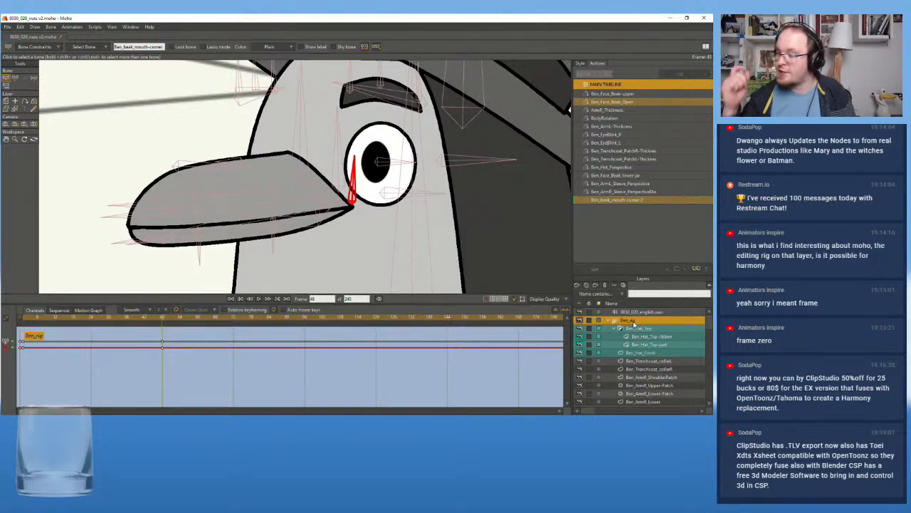
click(14, 77)
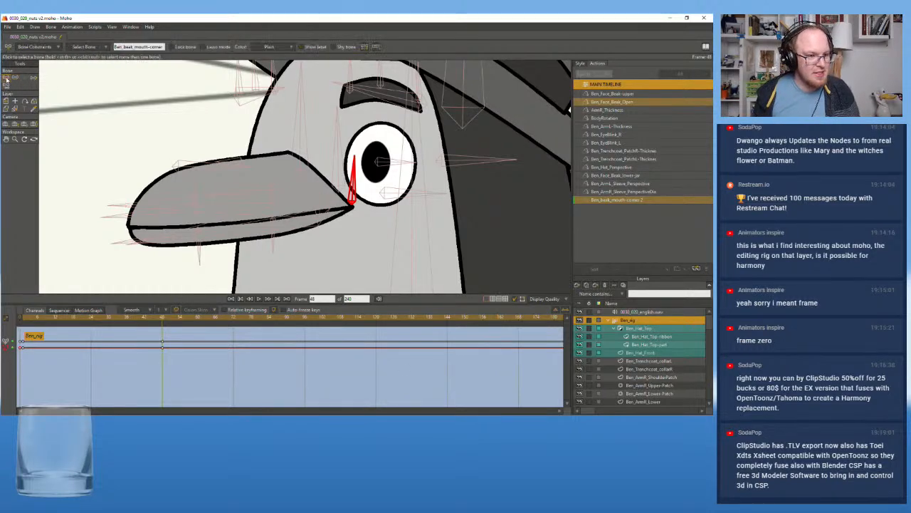
drag(353, 204, 354, 197)
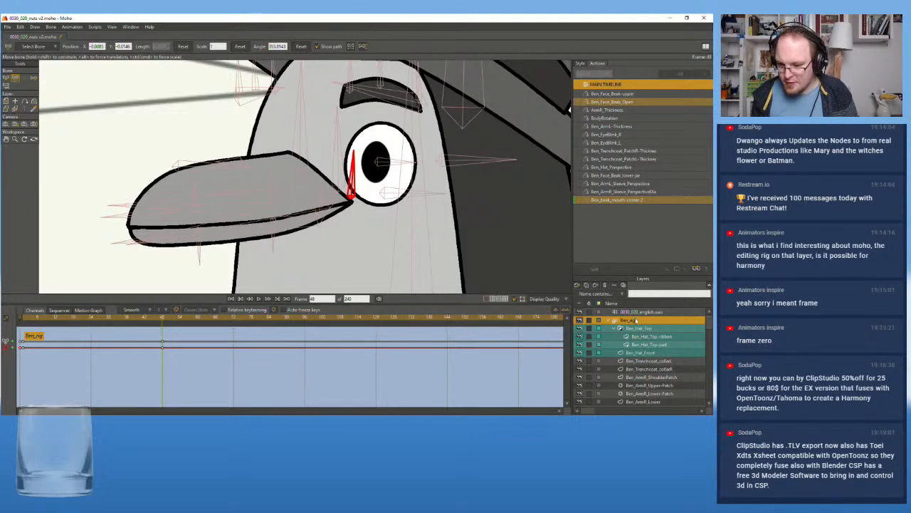
On the Ben_BeakTop layer at frame 48, move the two middle points on the upper beak's lower edge slightly down to smooth it
scroll(178, 187, up, 1)
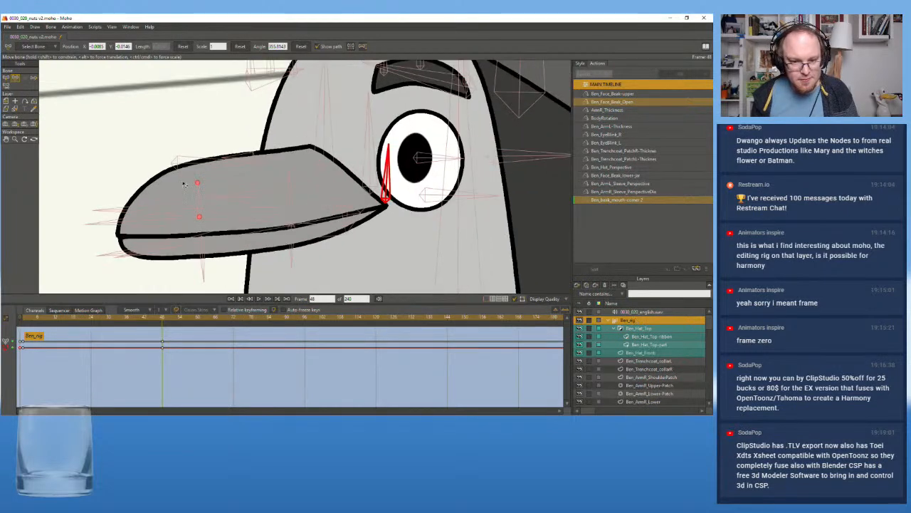
click(6, 79)
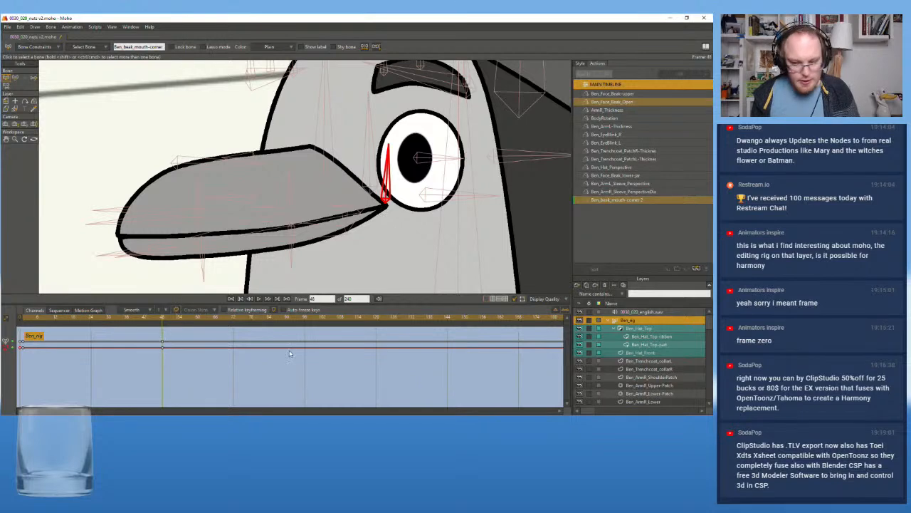
scroll(644, 367, down, 10)
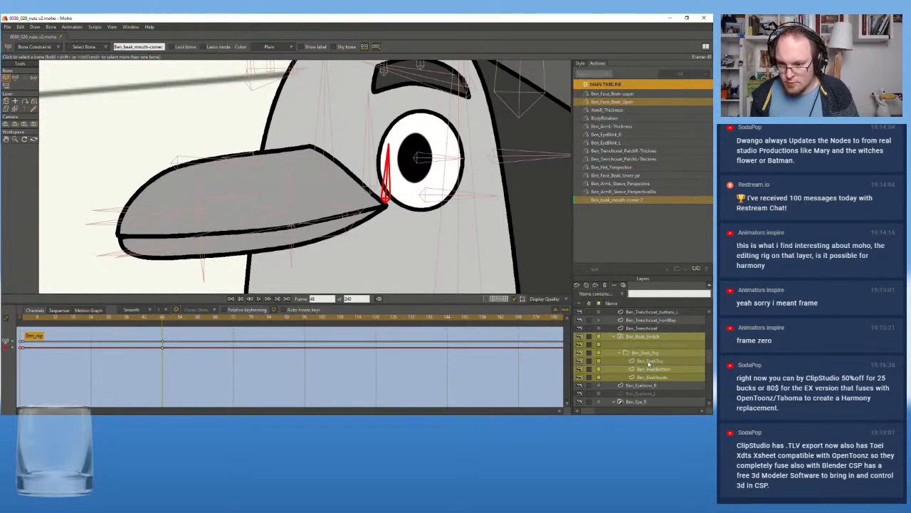
click(649, 362)
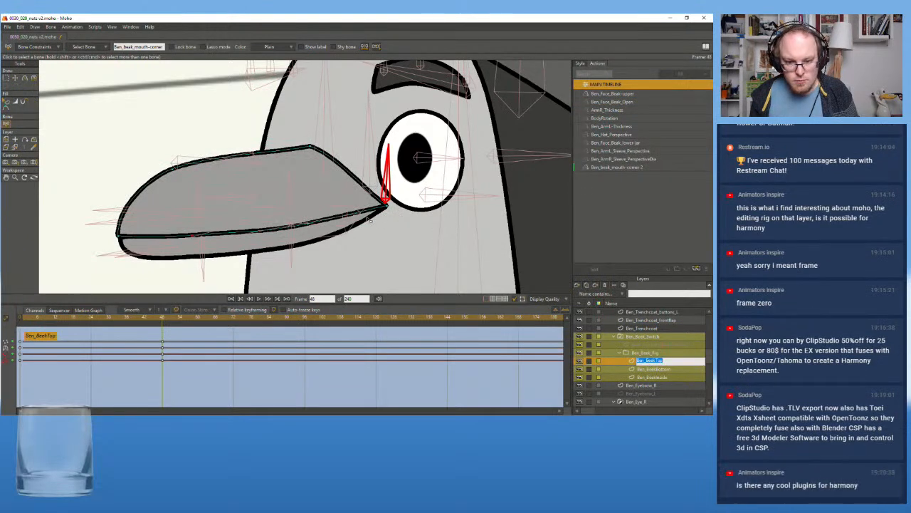
click(389, 208)
click(309, 229)
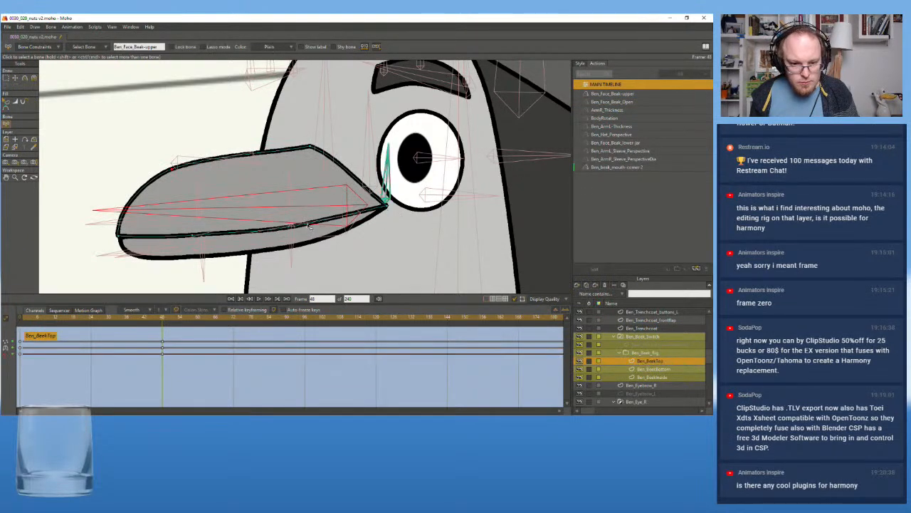
click(14, 80)
click(309, 226)
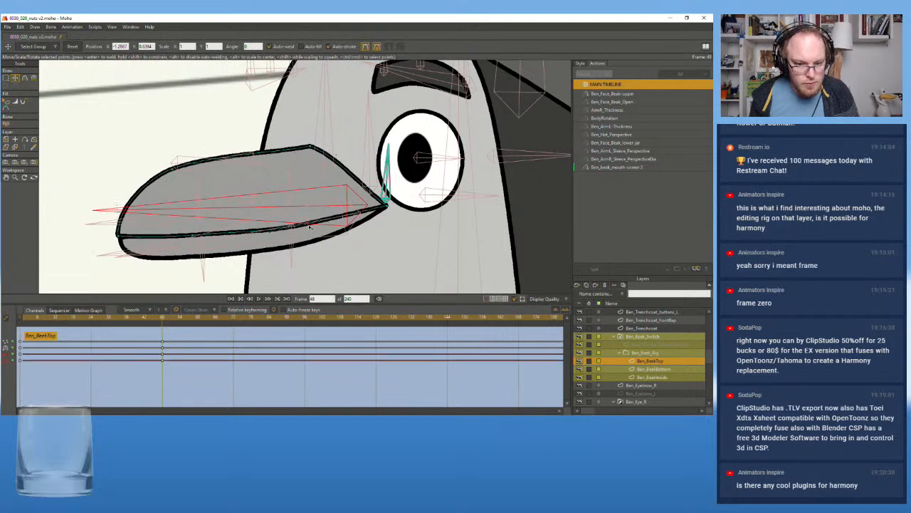
drag(309, 229, 308, 229)
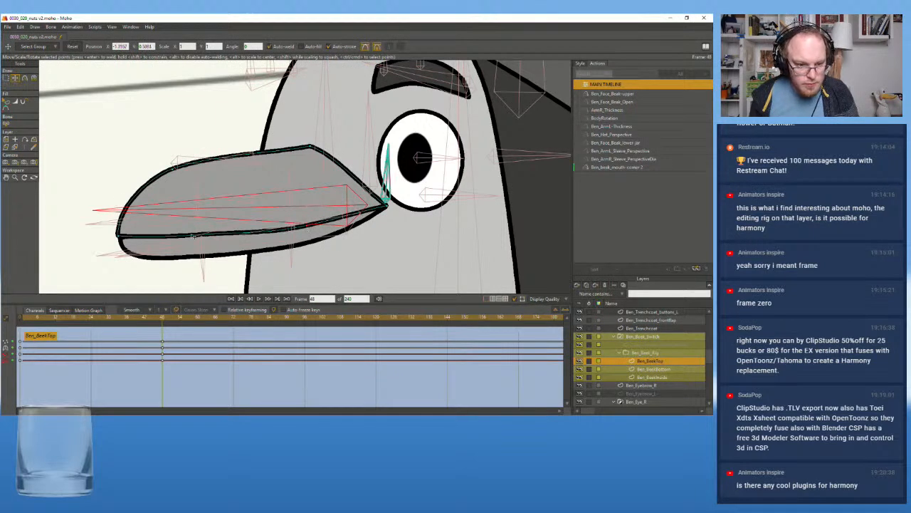
drag(193, 239, 195, 240)
click(376, 219)
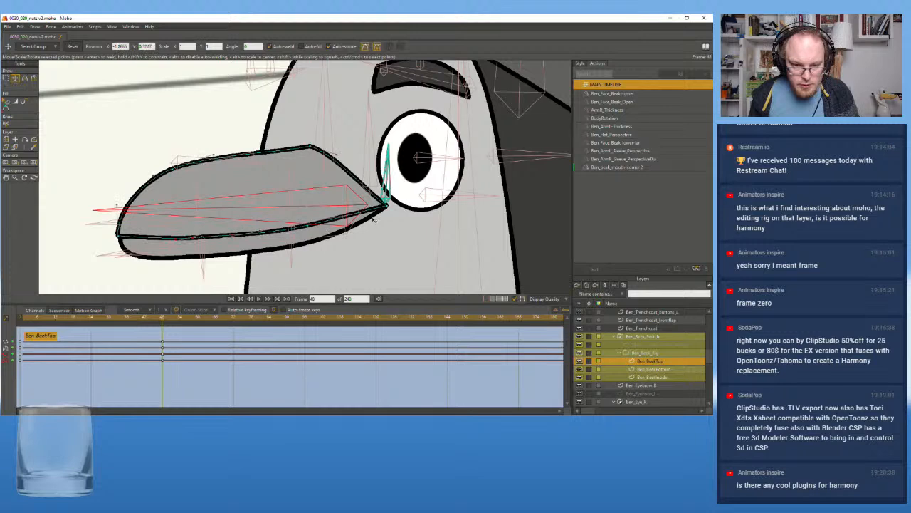
Select the Ben_BeakBottom layer and scrub the action between its start and frame 48 to check the lower beak's shape
click(662, 371)
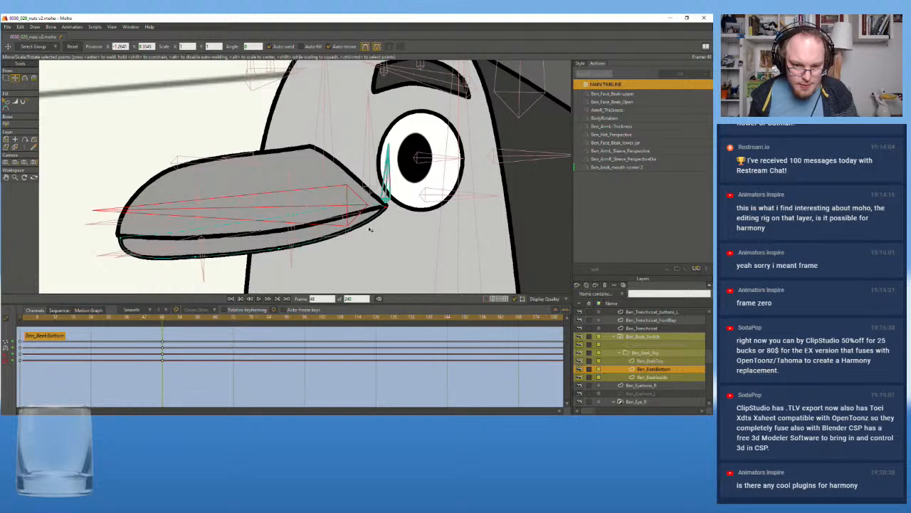
scroll(286, 253, down, 3)
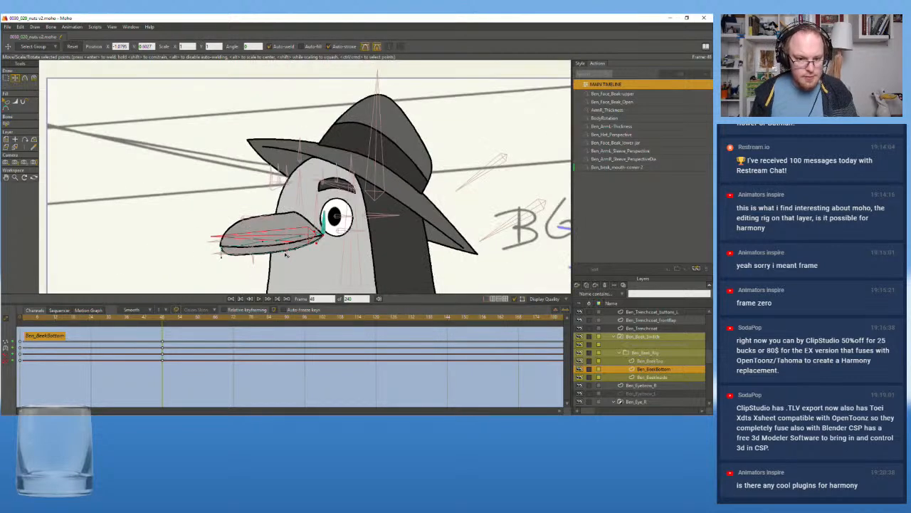
scroll(285, 255, up, 1)
drag(161, 324, 23, 322)
click(162, 318)
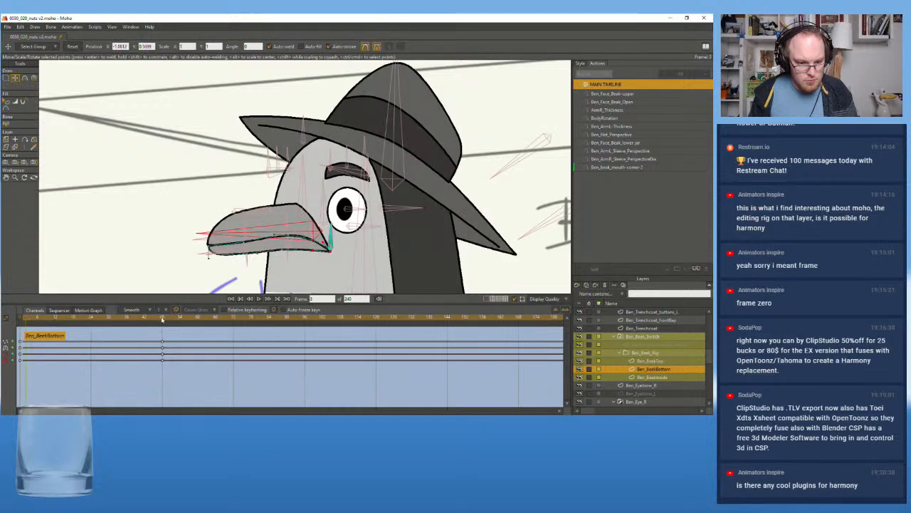
scroll(296, 250, down, 4)
scroll(296, 250, up, 5)
scroll(296, 250, down, 3)
scroll(296, 250, up, 5)
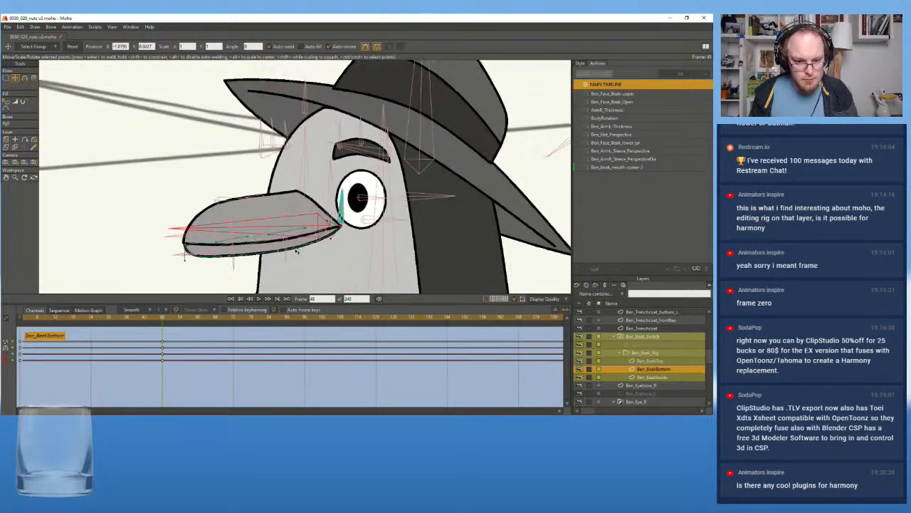
On the Ben_BeakTop layer at frame 49, pull the curve controls on the upper beak's slanted rear edge inward above the mouth corner
scroll(297, 251, up, 2)
mouse_move(173, 322)
mouse_down()
mouse_move(148, 328)
mouse_move(164, 325)
mouse_up()
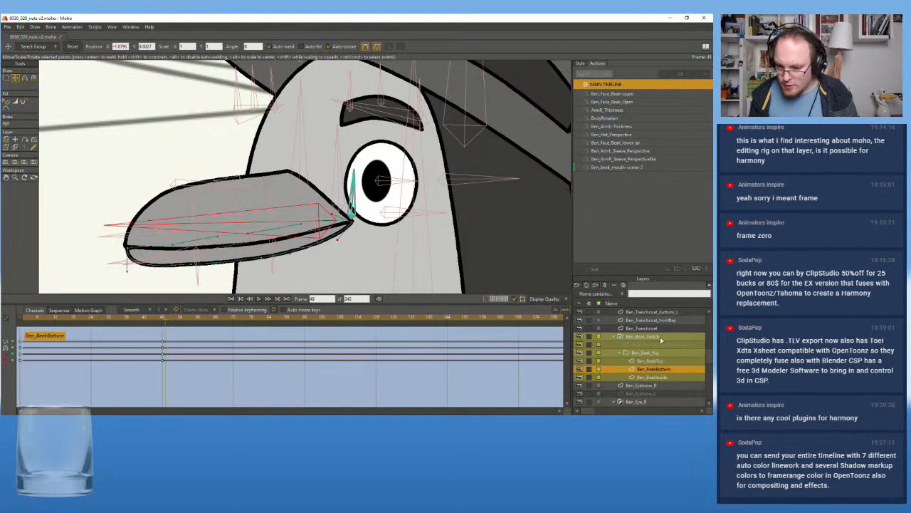
click(650, 361)
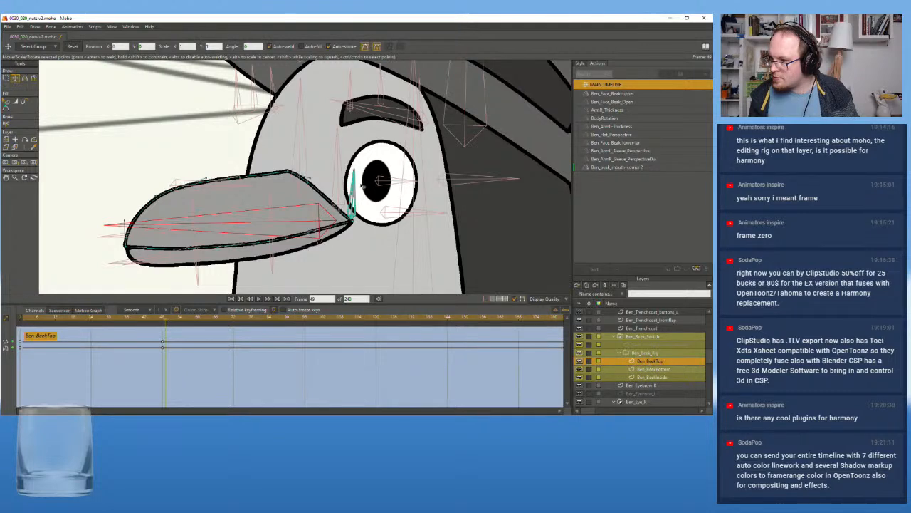
scroll(295, 165, up, 2)
scroll(336, 198, down, 1)
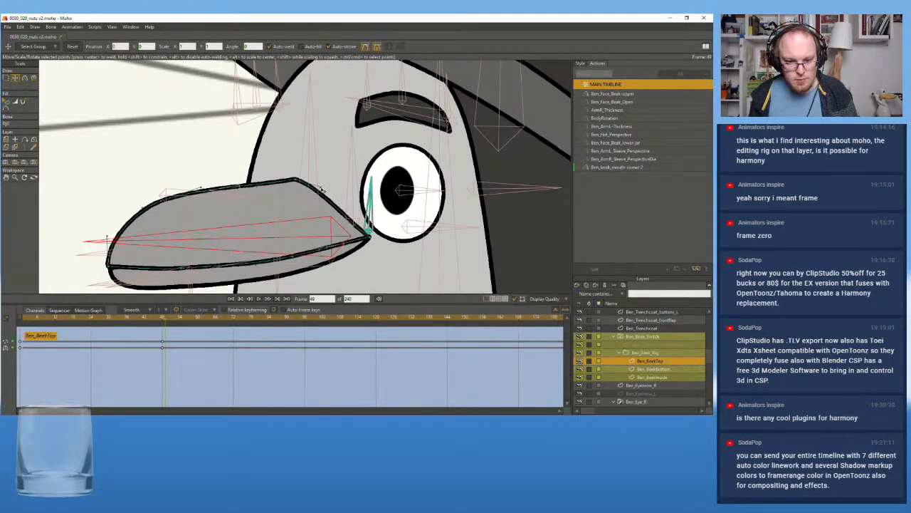
drag(352, 223, 346, 230)
drag(321, 188, 317, 195)
scroll(305, 220, down, 2)
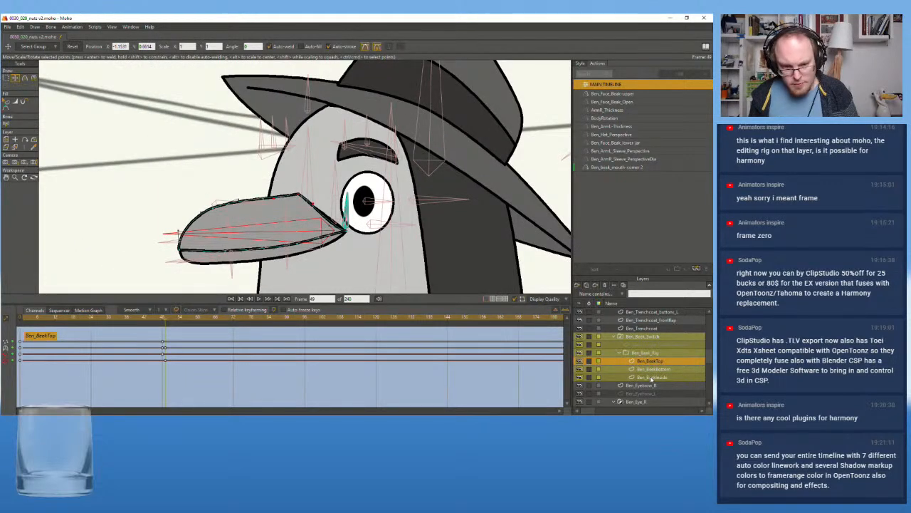
On the Ben_BeakInside layer at frame 49, move the rear-edge points inward to follow the upper beak's curve near the mouth corner
click(650, 376)
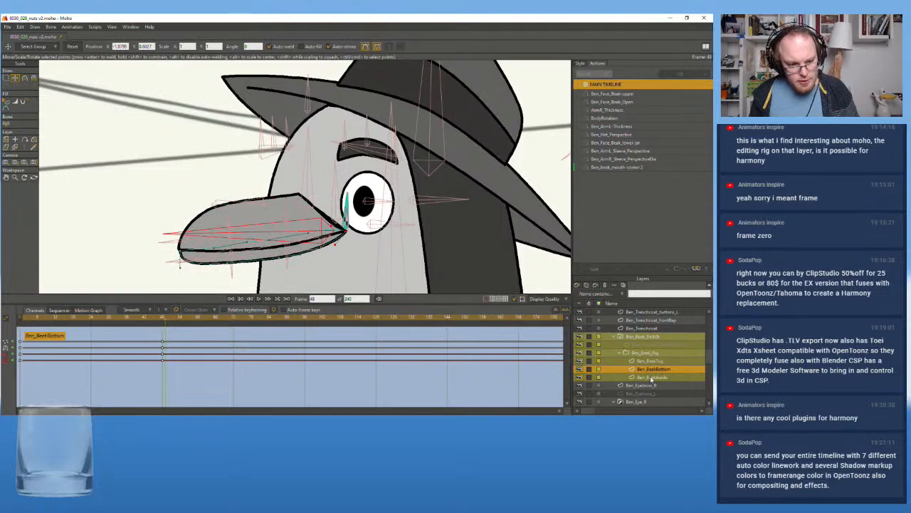
double_click(651, 376)
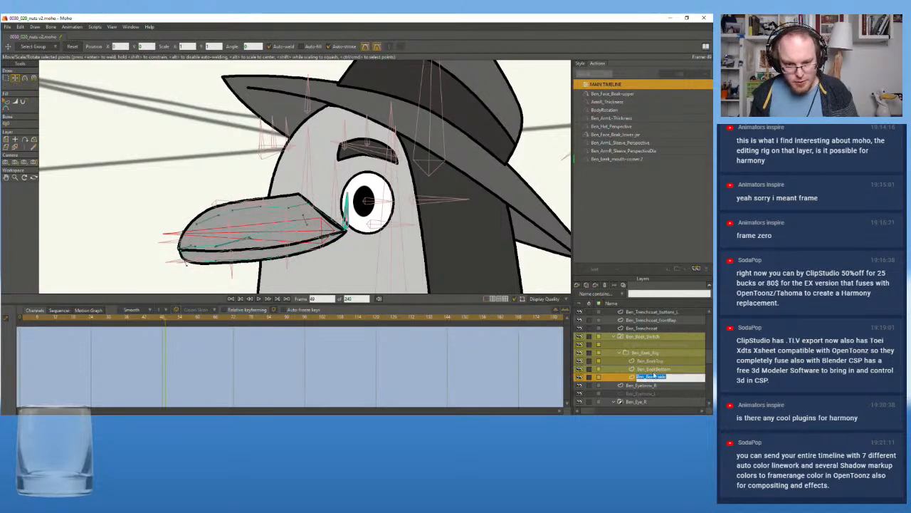
click(654, 370)
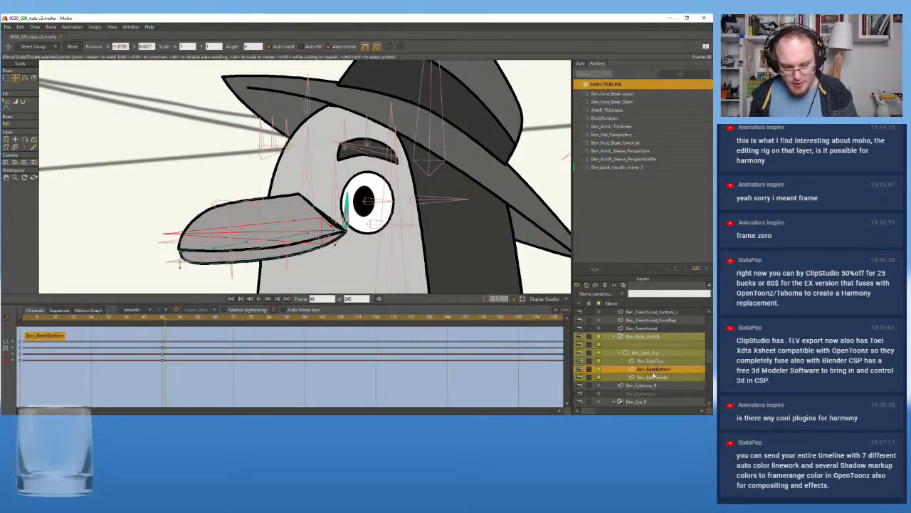
click(652, 377)
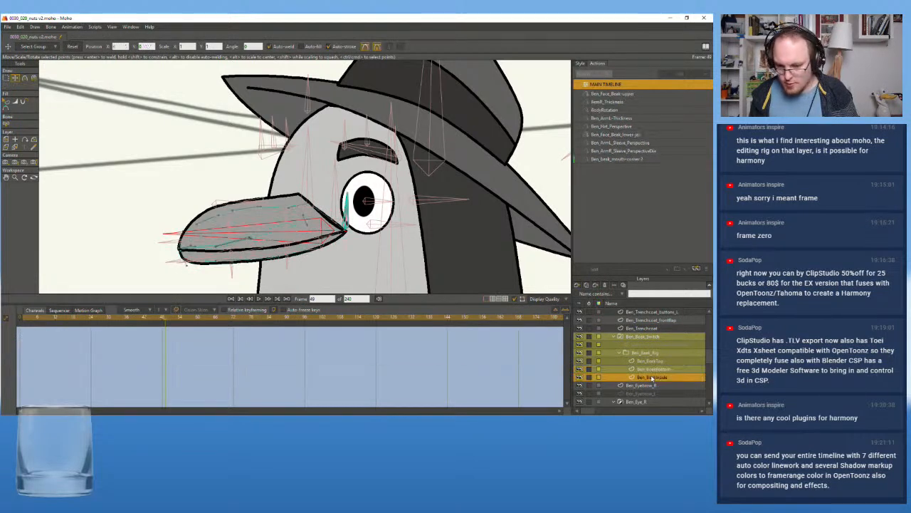
scroll(294, 238, up, 2)
key(ctrl+a)
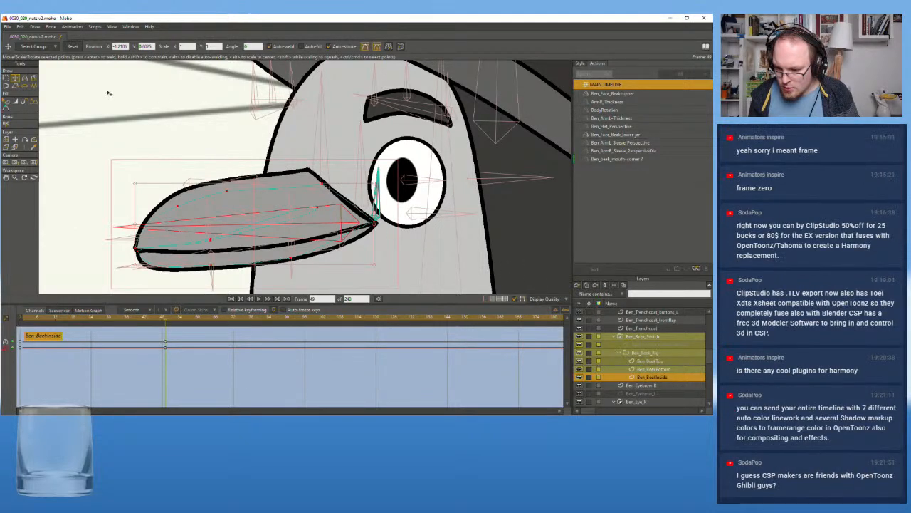
click(208, 89)
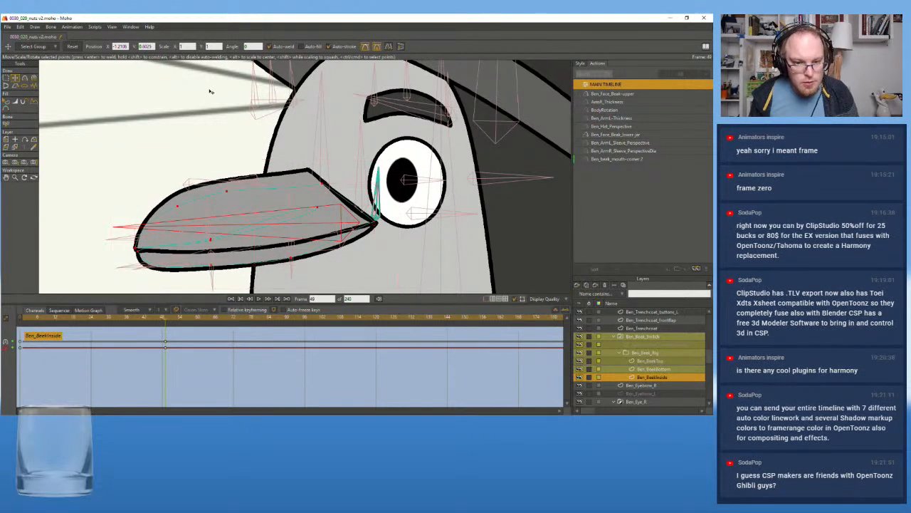
click(376, 223)
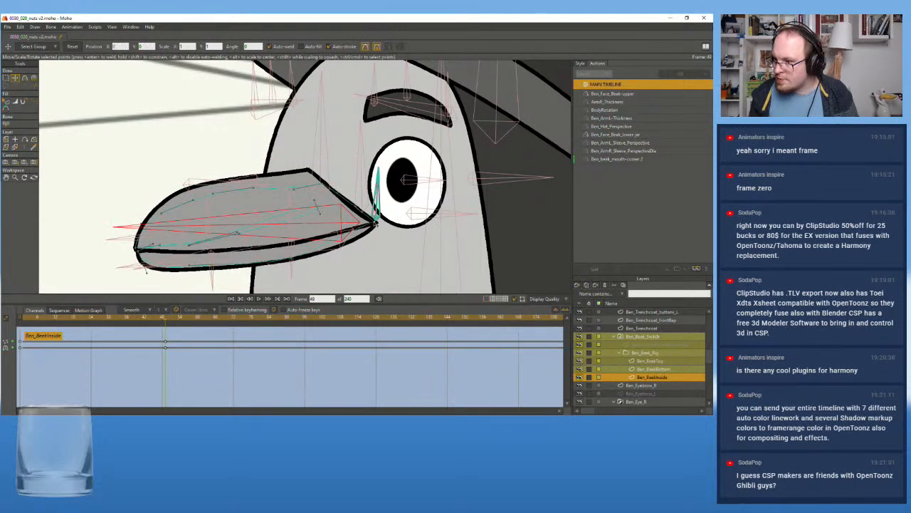
click(376, 222)
scroll(364, 215, up, 3)
drag(356, 207, 348, 218)
click(318, 178)
drag(317, 181, 319, 185)
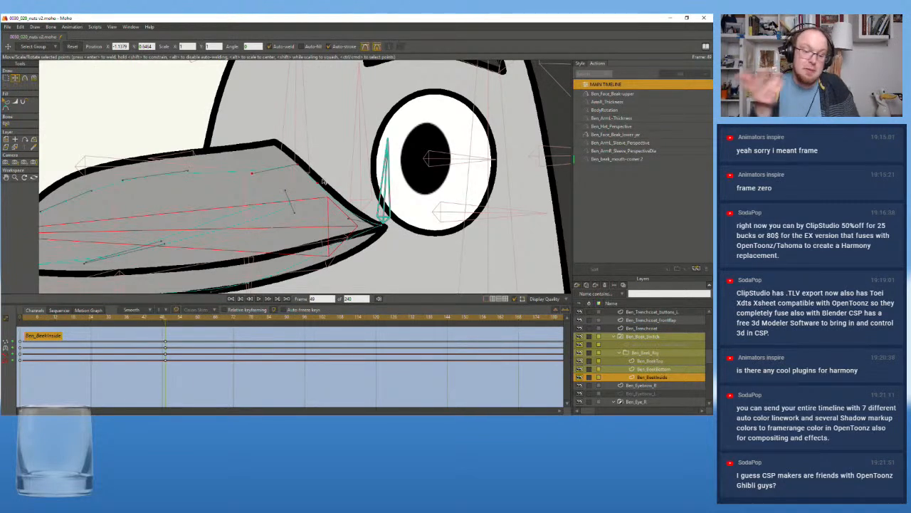
Try to adjust the underside point of the beak's inside shape at frame 49
scroll(221, 154, down, 6)
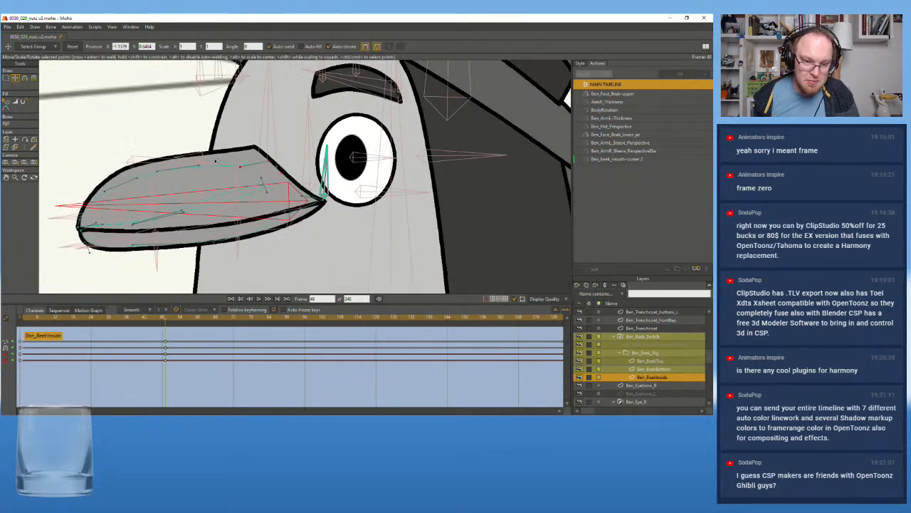
scroll(191, 227, up, 5)
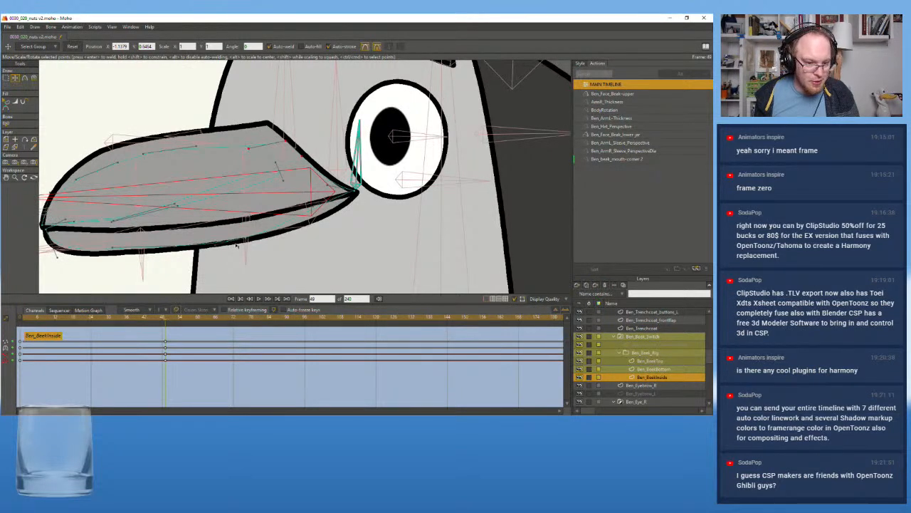
click(215, 246)
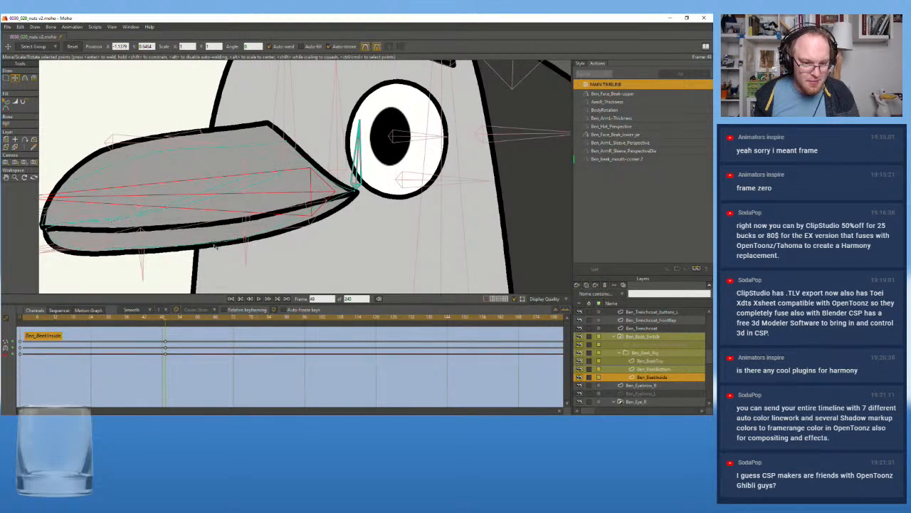
key(ctrl+a)
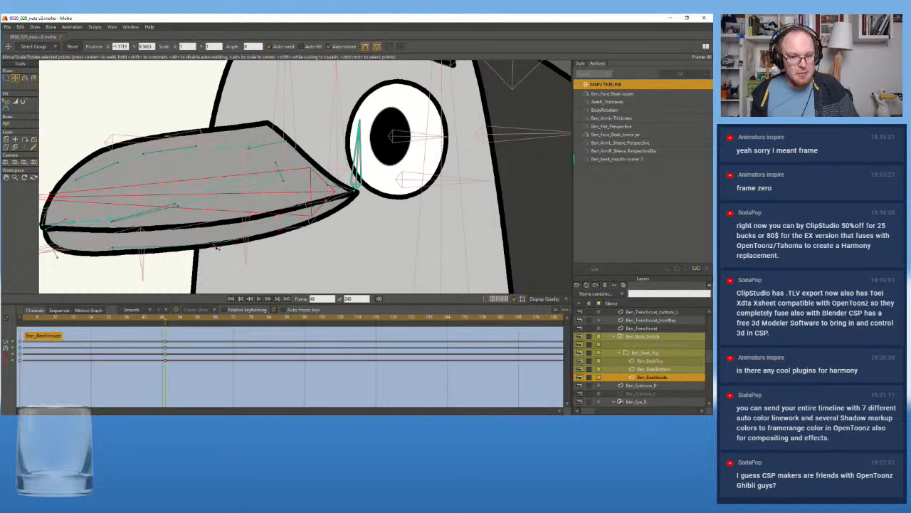
scroll(326, 230, down, 5)
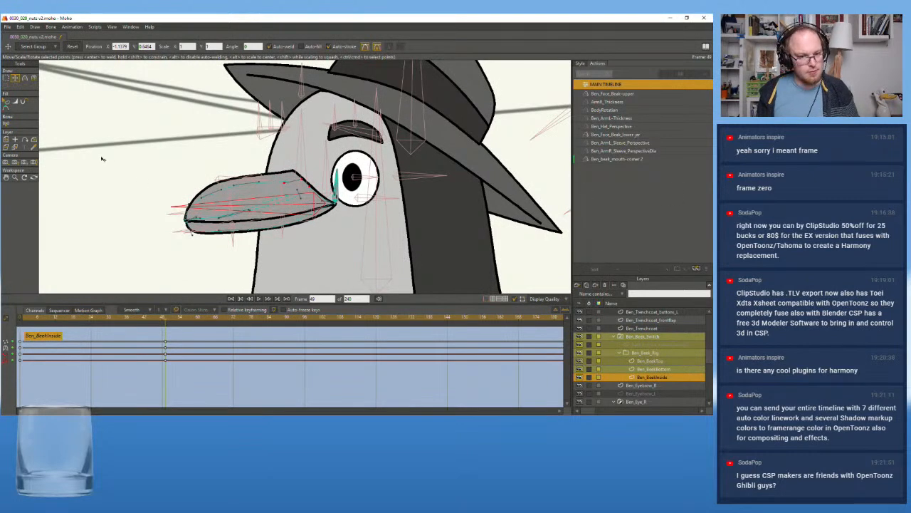
Scrub the action between its start and frame 48 to check how the beak's inside shape follows the outline
scroll(160, 205, up, 2)
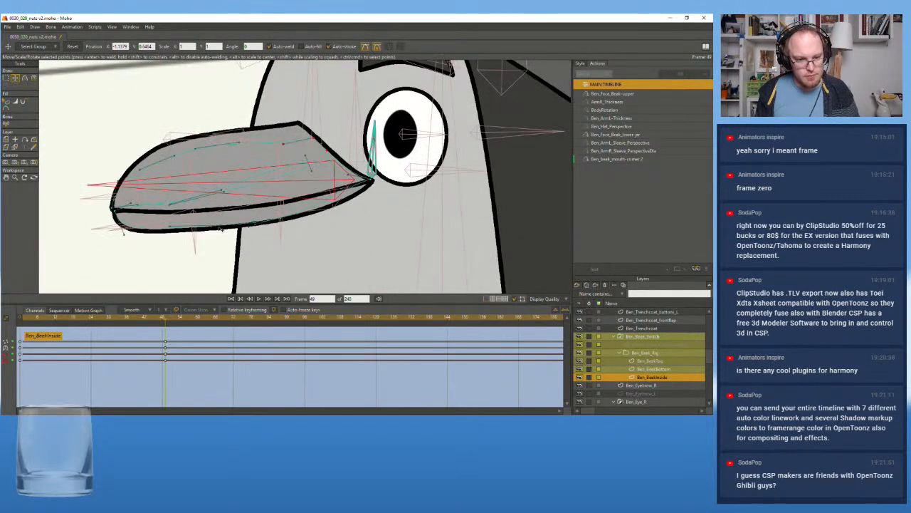
scroll(141, 243, down, 2)
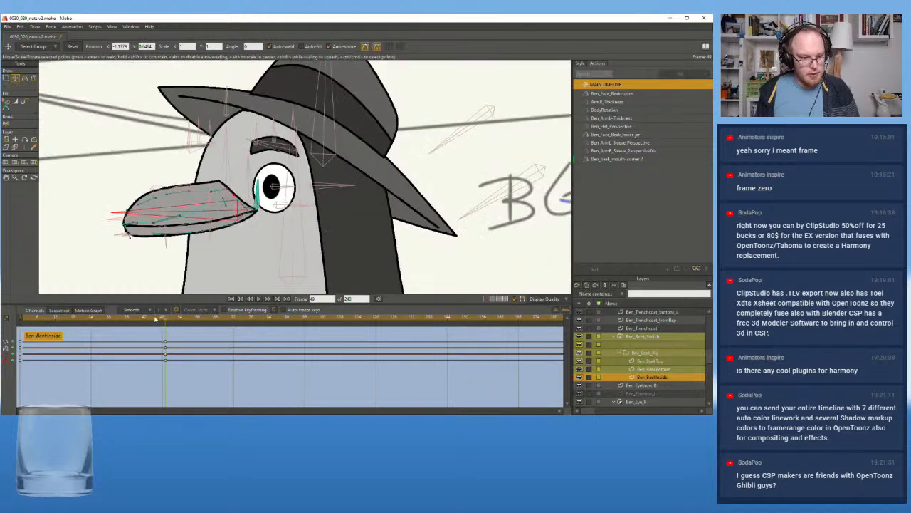
mouse_move(161, 319)
mouse_down()
mouse_move(37, 319)
mouse_move(73, 319)
mouse_up()
drag(179, 334, 8, 335)
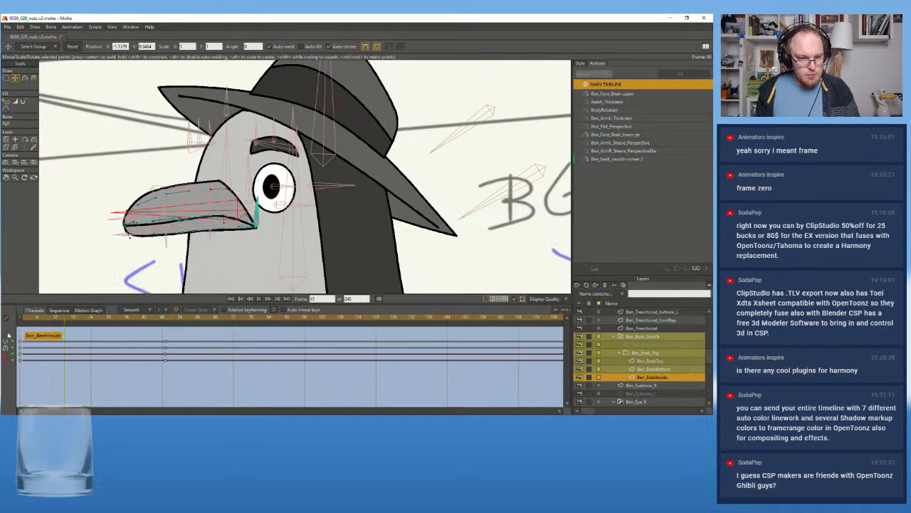
drag(135, 339, 166, 327)
Zoom in on the mouth corner and adjust the corner point of the Ben_BeakInside shape at frame 49
scroll(252, 205, up, 3)
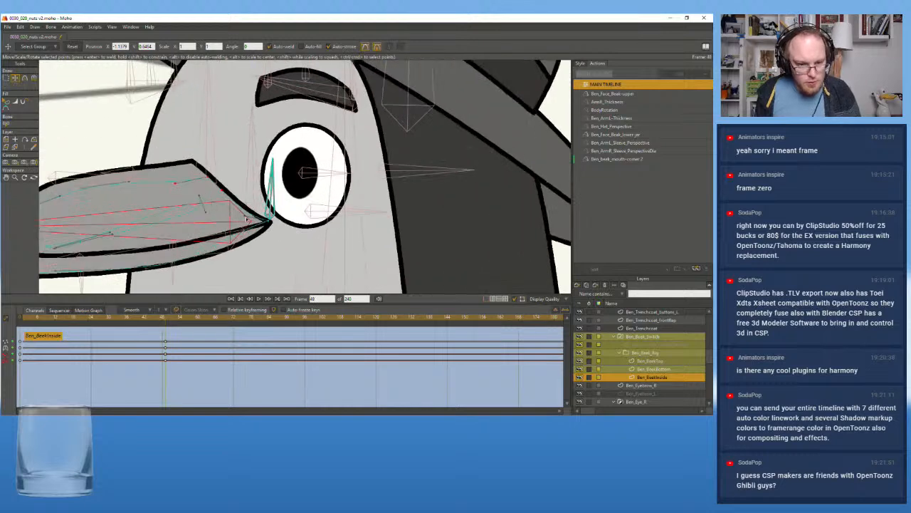
click(247, 220)
click(269, 222)
click(308, 253)
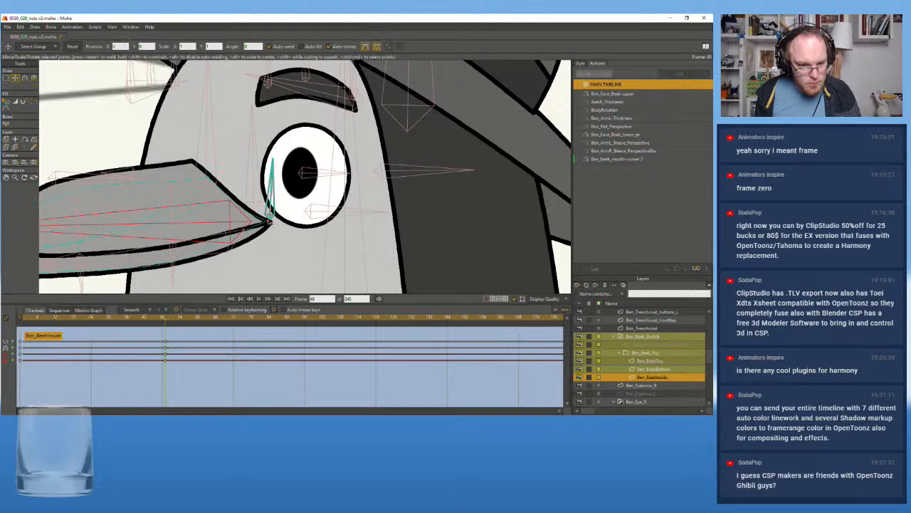
click(270, 223)
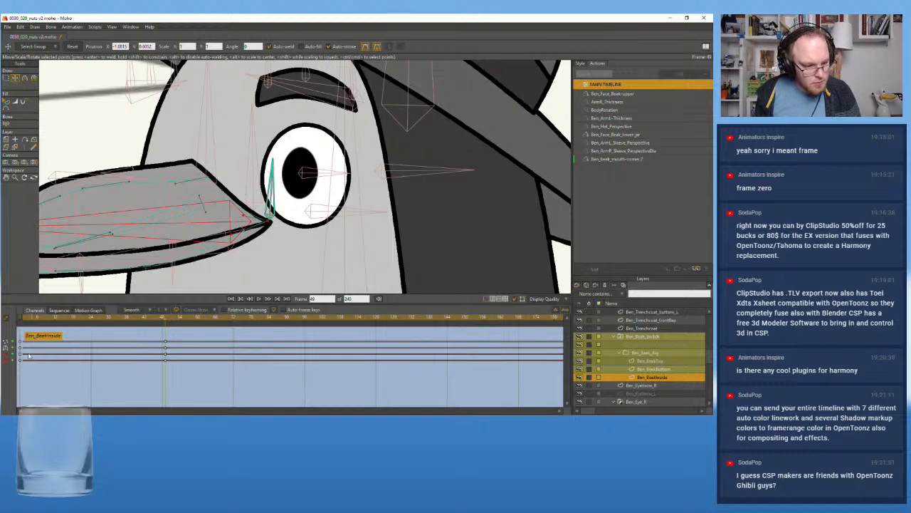
Compare the key timing of the beak layers in the action and move the Ben_BeakTop end keys to frame 48
click(24, 318)
drag(24, 322, 166, 335)
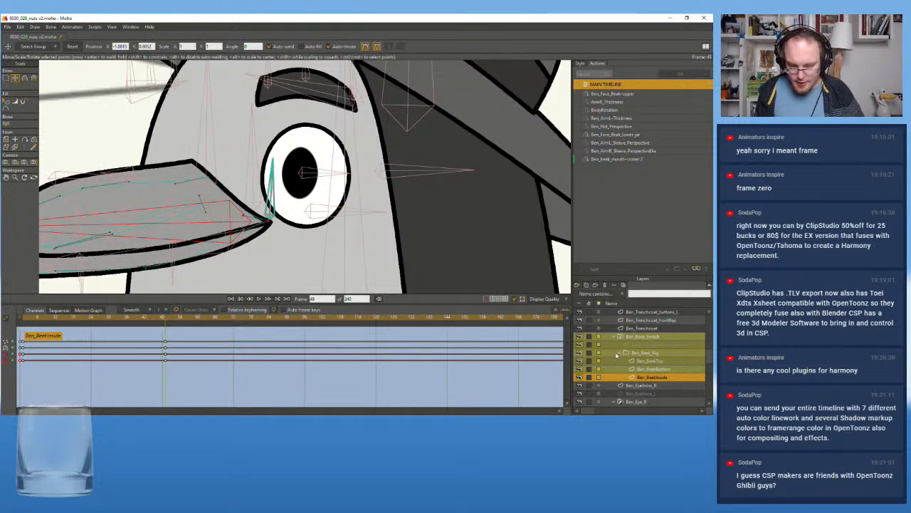
click(656, 361)
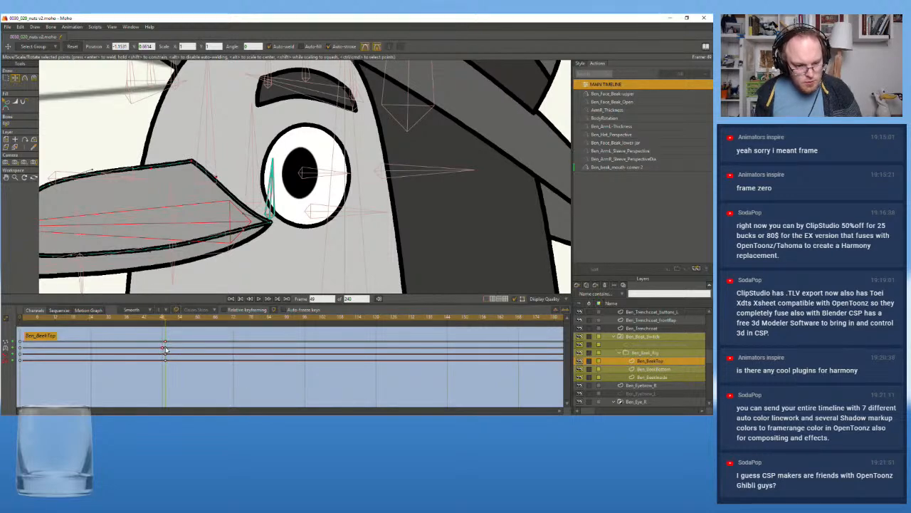
click(649, 369)
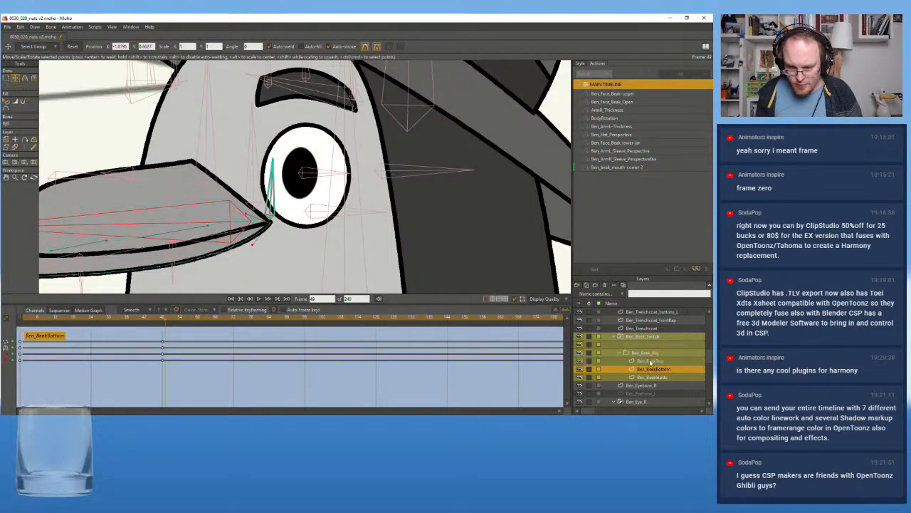
click(649, 361)
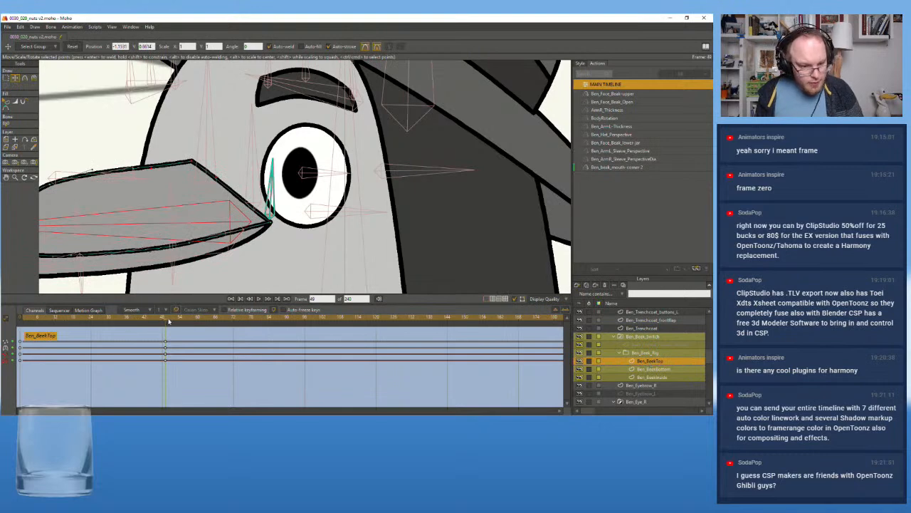
mouse_move(171, 337)
mouse_down()
mouse_move(166, 366)
mouse_move(163, 345)
mouse_up()
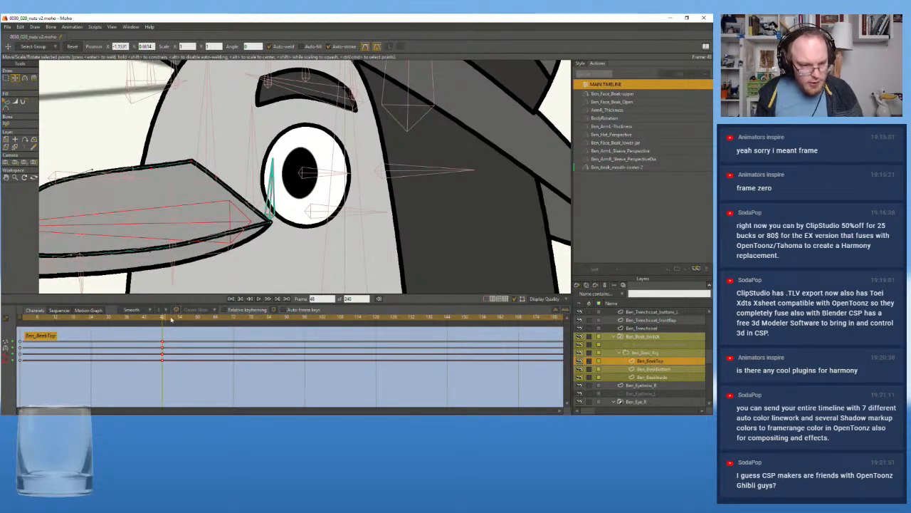
Rewind, view the main timeline animation around frame 83 and scrub back to frame 72 to examine the beak
scroll(175, 188, down, 5)
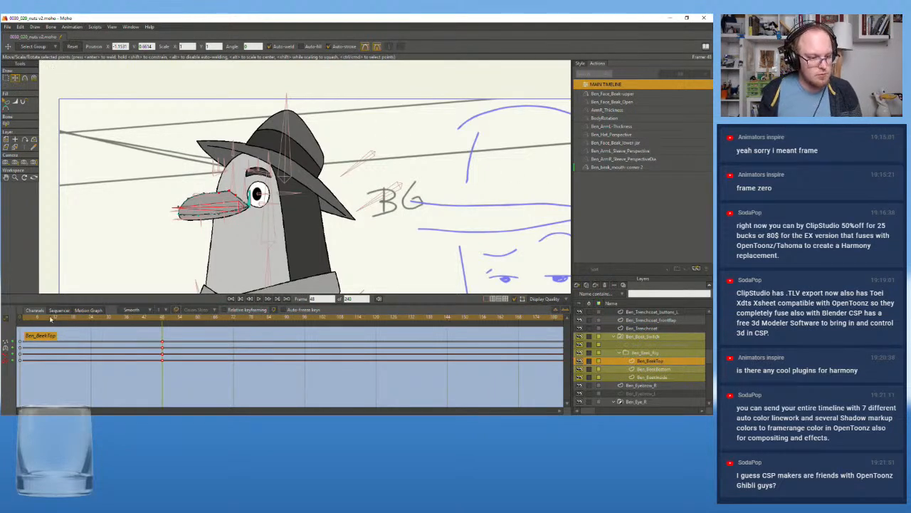
key(shift+Left)
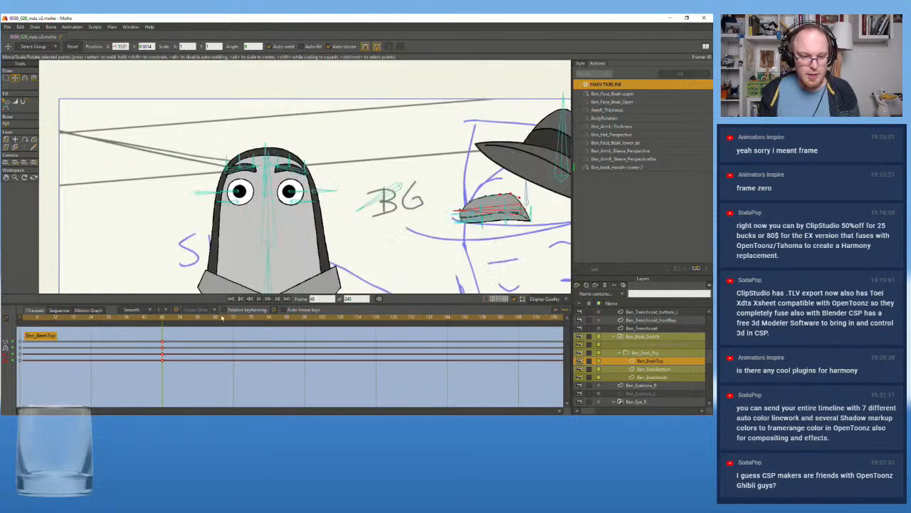
click(231, 299)
scroll(336, 251, down, 2)
drag(330, 238, 233, 210)
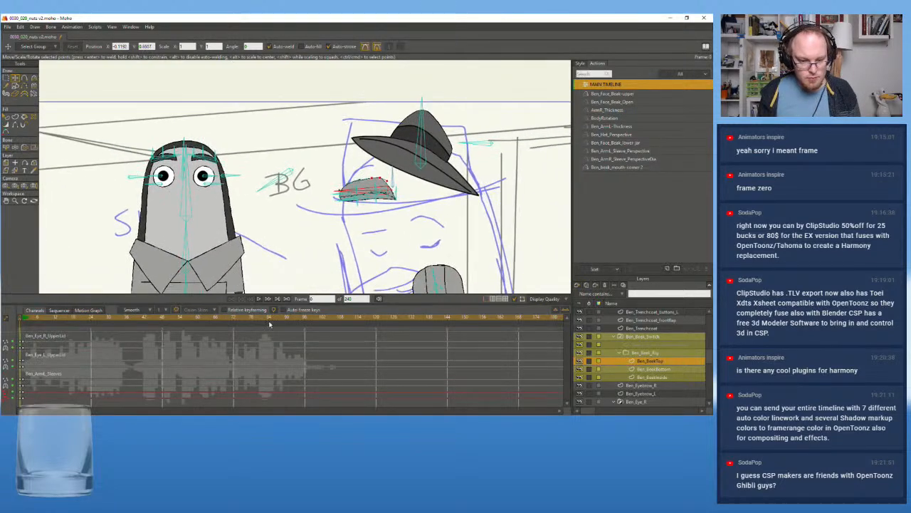
click(269, 319)
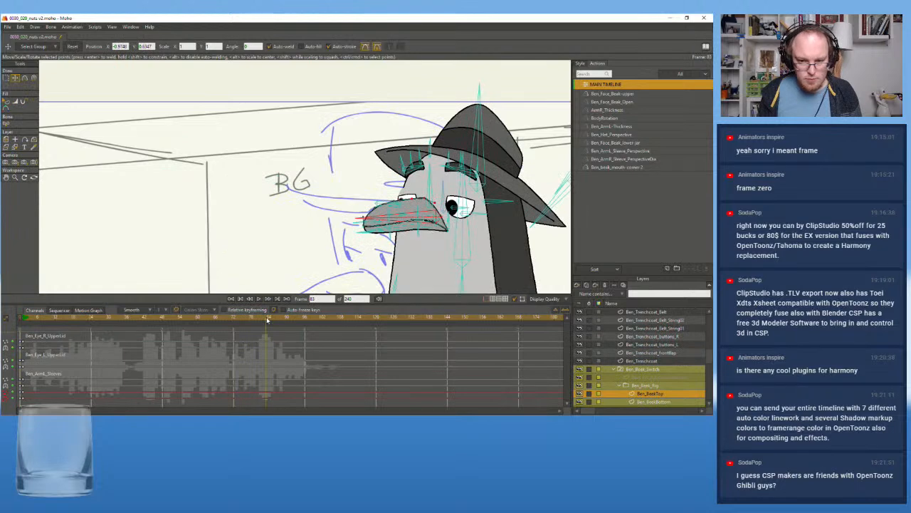
drag(267, 320, 236, 321)
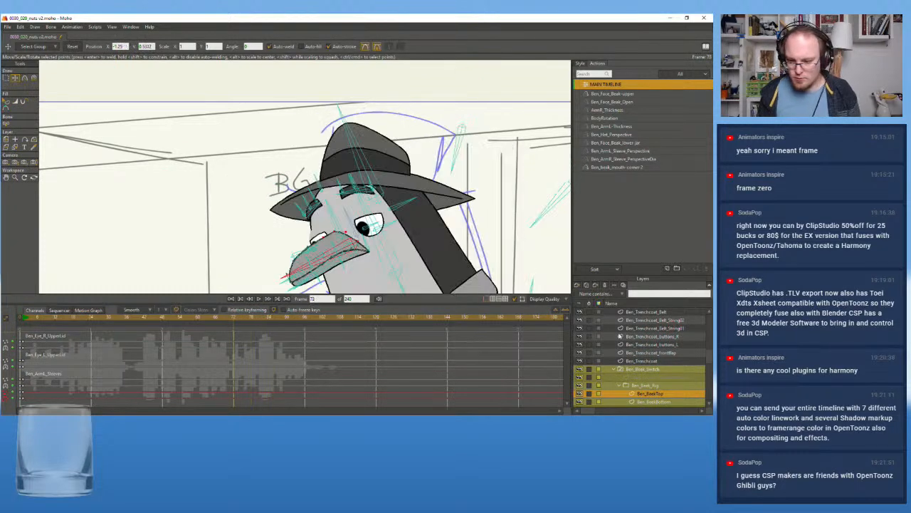
Select the Ben_rig bone layer and scrub the main timeline back to frame 67
scroll(648, 370, up, 8)
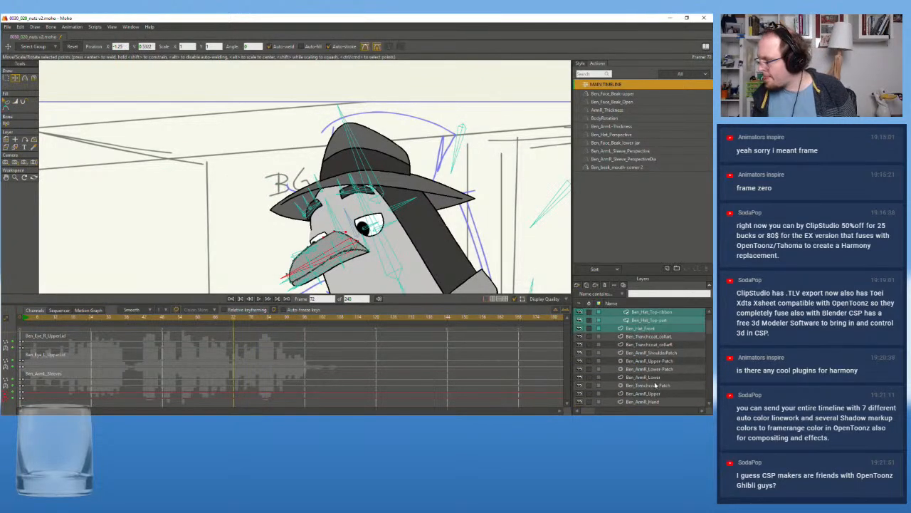
click(631, 320)
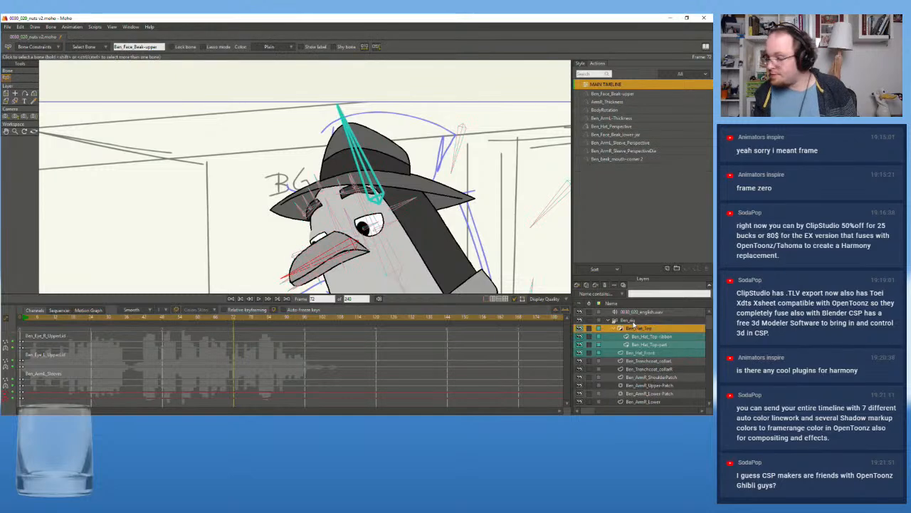
scroll(339, 219, down, 2)
drag(339, 220, 261, 177)
drag(236, 321, 220, 324)
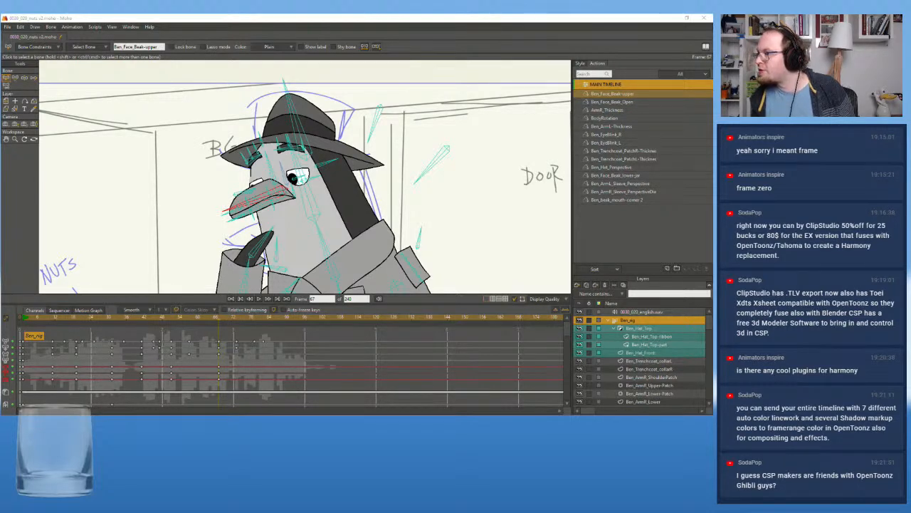
Play back the head movement on the main timeline and park the playhead at frame 73
scroll(287, 215, up, 2)
drag(221, 319, 175, 327)
click(259, 300)
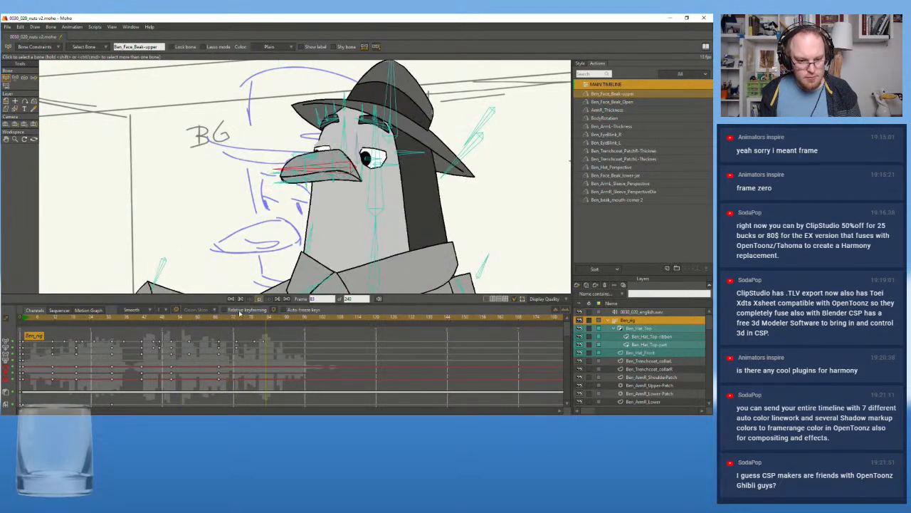
click(236, 320)
drag(236, 320, 237, 321)
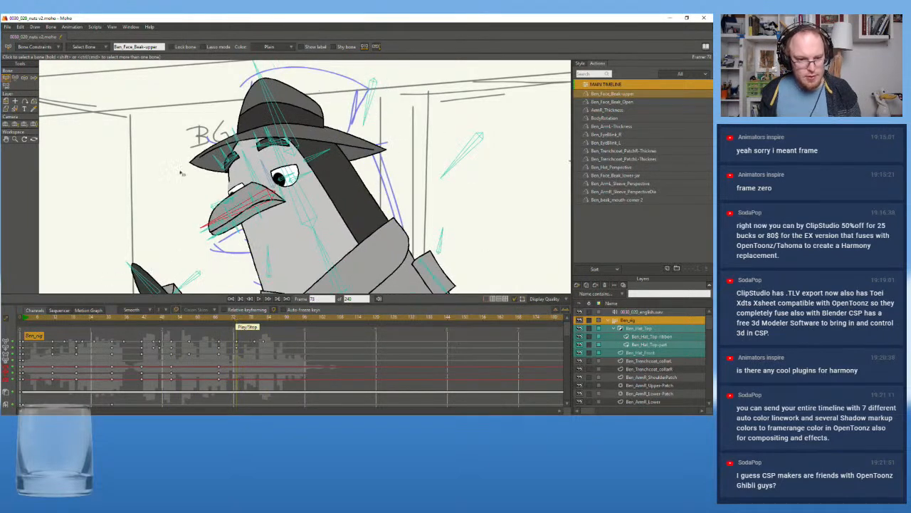
Using Transform Bone at frame 73, move the mouth-corner bone up and inward to raise the corner of the beak
click(15, 78)
scroll(255, 214, up, 2)
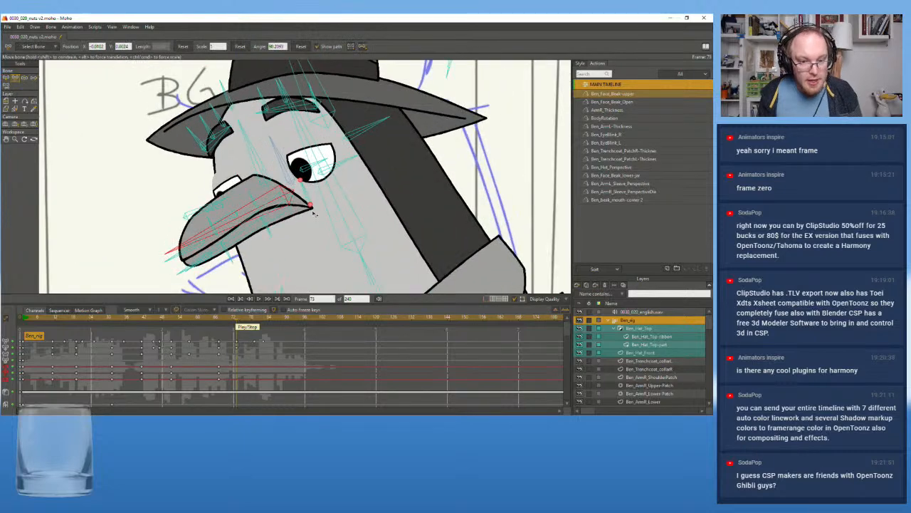
mouse_move(312, 206)
mouse_down()
mouse_move(290, 181)
mouse_move(287, 196)
mouse_move(297, 198)
mouse_up()
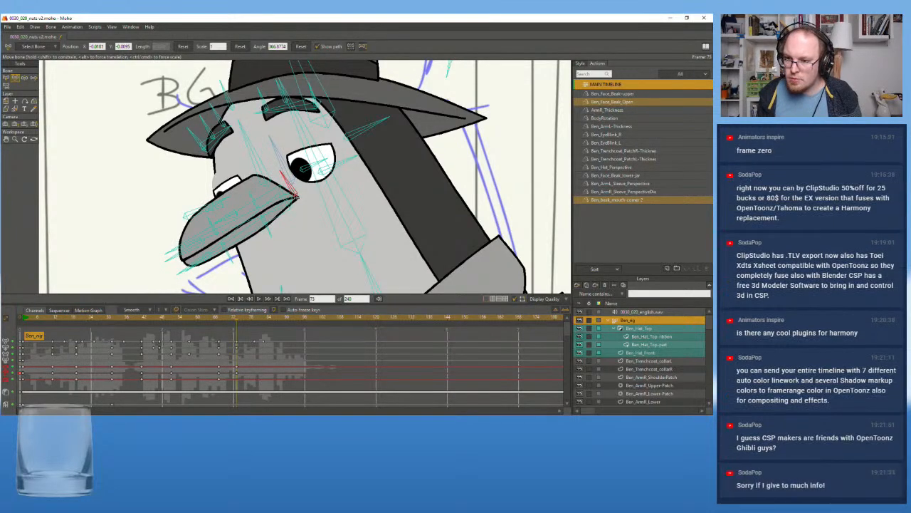
Try further adjustments to the mouth-corner bone at frame 73 and undo them
drag(295, 198, 309, 239)
key(ctrl+z)
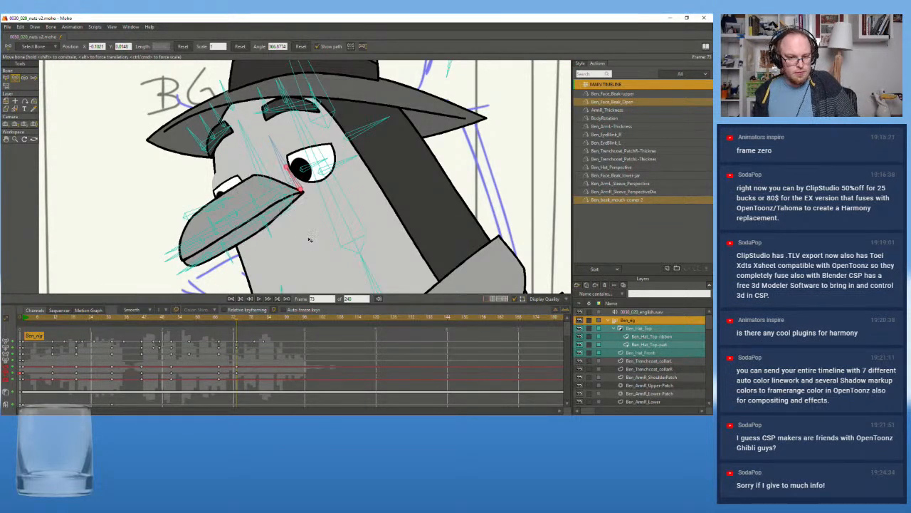
key(ctrl+z)
key(ctrl+z)
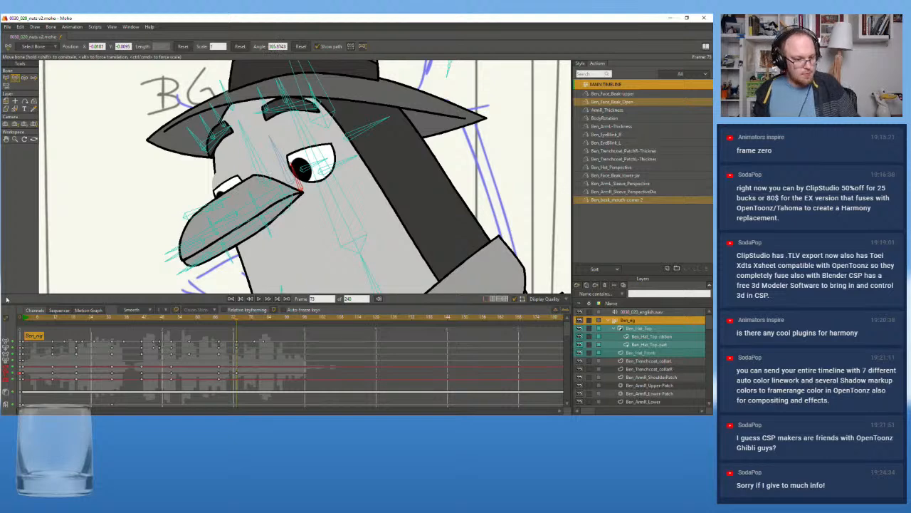
Examine the mouth-corner bone beside the beak in the rig's frame 0 setup
click(20, 322)
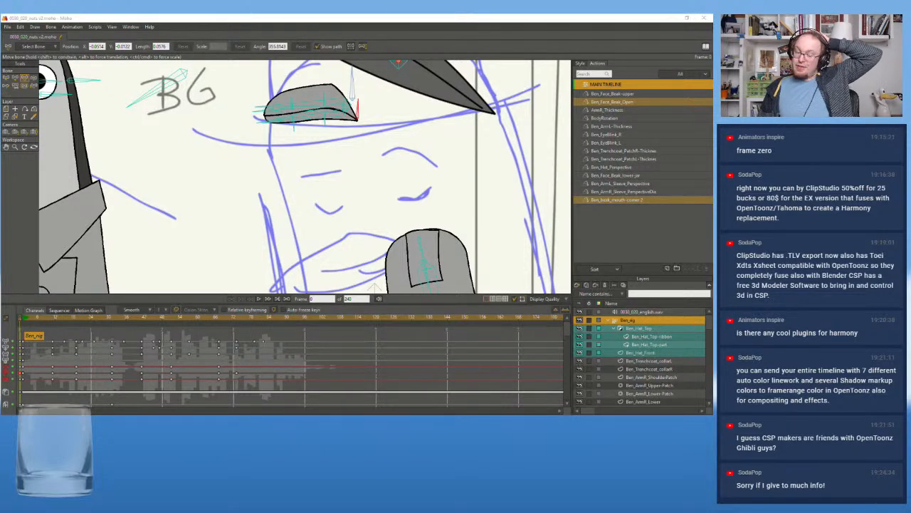
scroll(281, 162, down, 5)
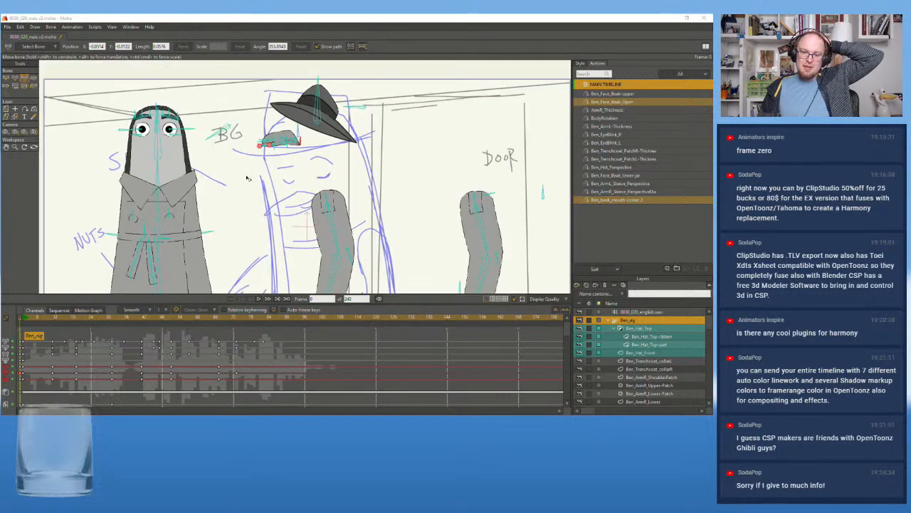
scroll(249, 175, up, 3)
scroll(267, 207, up, 4)
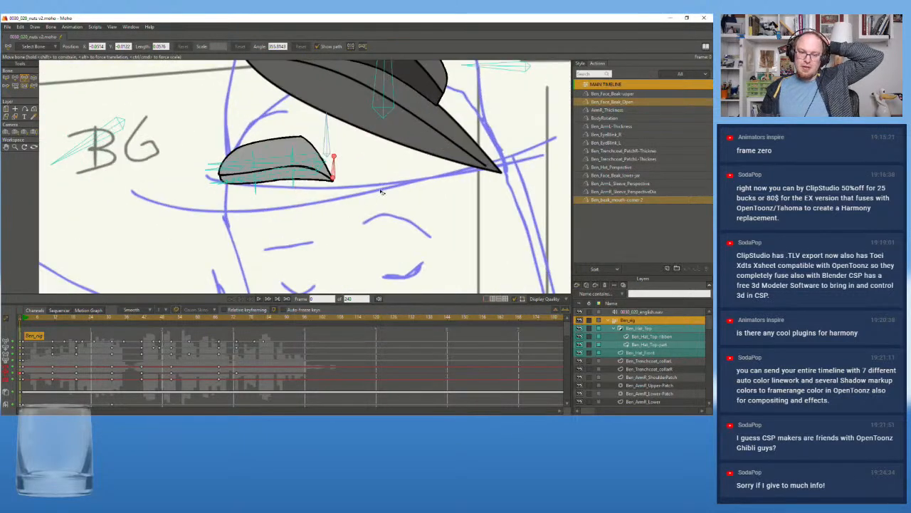
drag(354, 227, 345, 221)
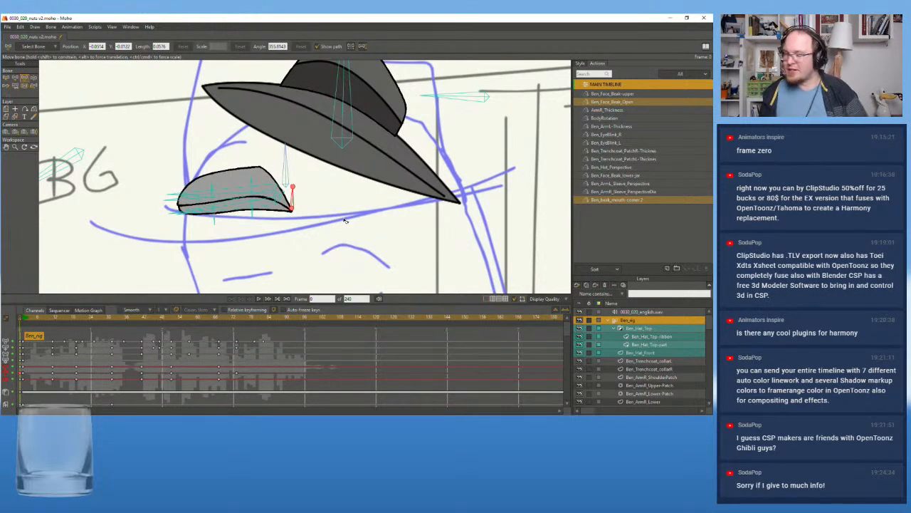
scroll(249, 223, up, 2)
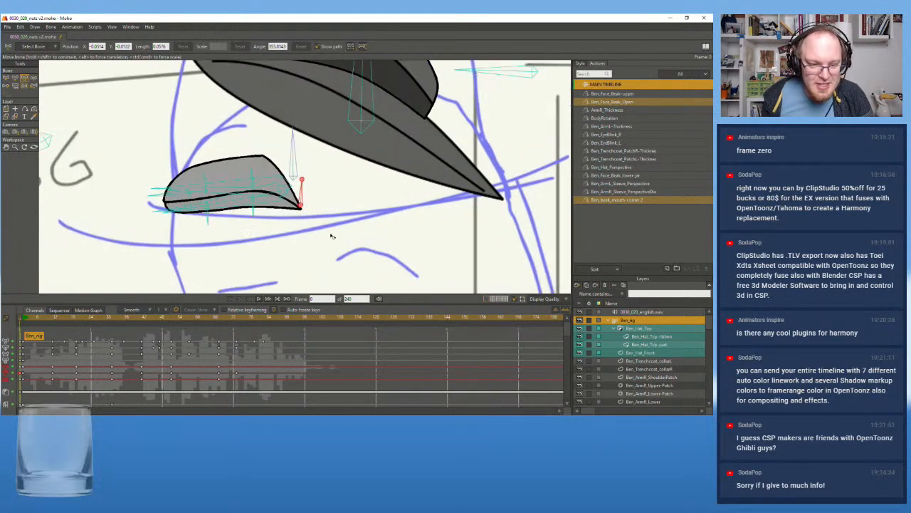
drag(334, 241, 331, 271)
Compare the mouth-corner bone and beak shape at frame 73 with the frame 0 setup
click(237, 317)
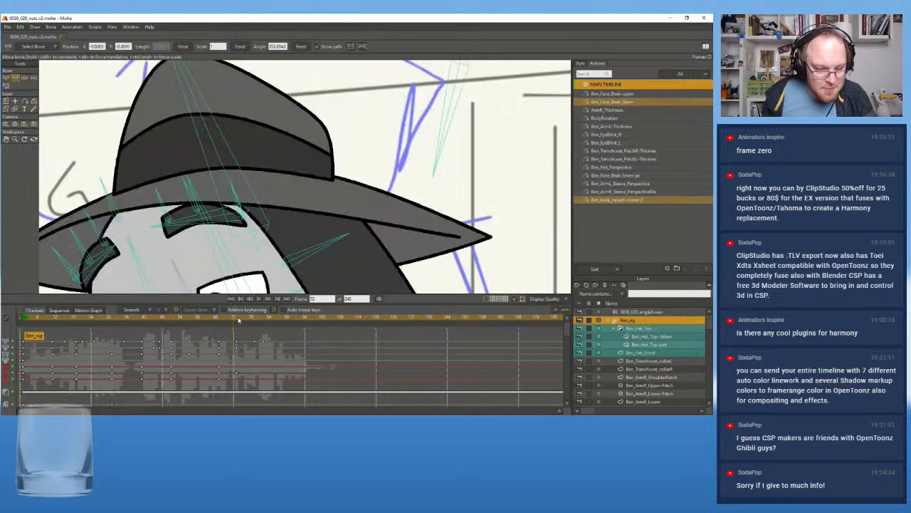
click(238, 319)
scroll(235, 232, down, 5)
drag(296, 243, 293, 177)
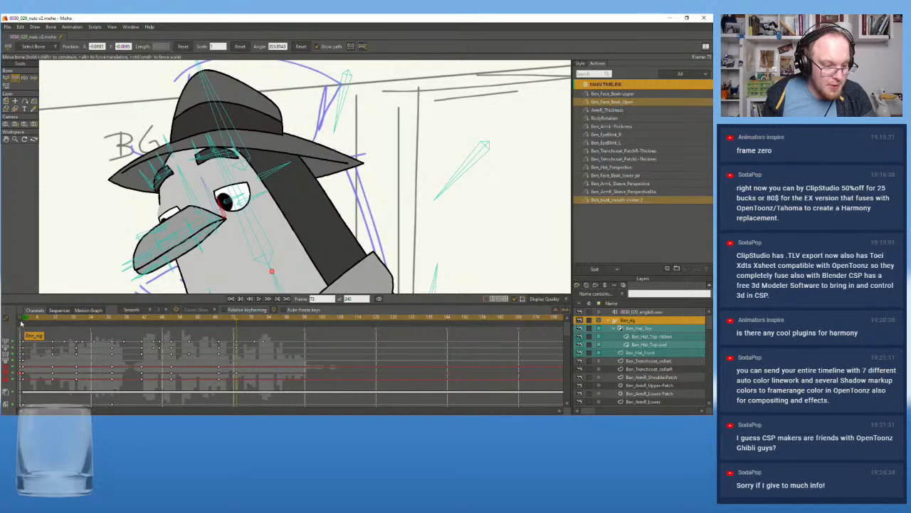
click(21, 320)
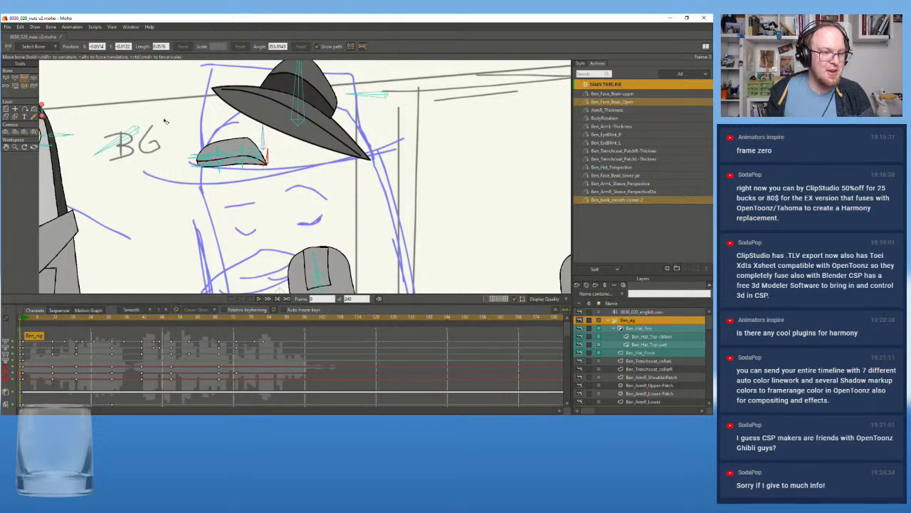
scroll(281, 209, up, 5)
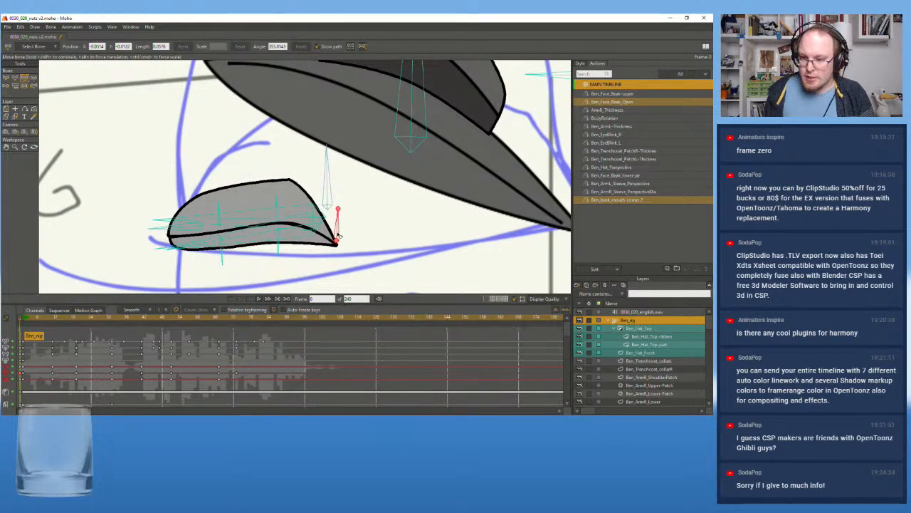
Open the Ben_beak_mouth-corner 2 action and check the name of its controlling bone with Select Bone
click(601, 202)
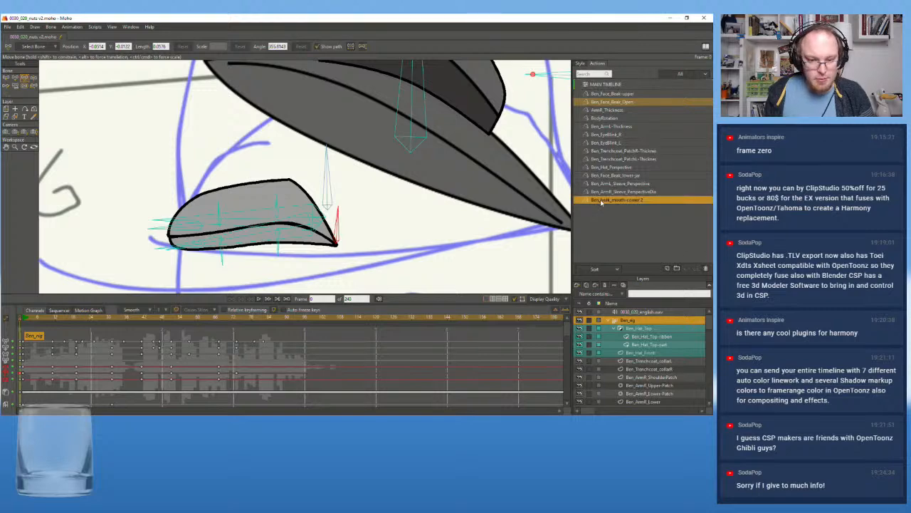
double_click(601, 202)
scroll(286, 218, down, 6)
scroll(168, 205, down, 3)
drag(168, 204, 336, 192)
scroll(271, 194, up, 5)
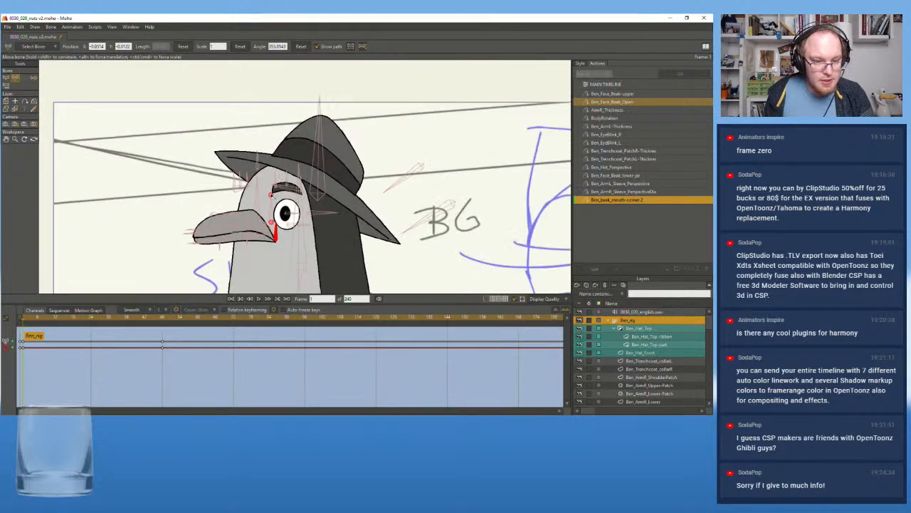
click(7, 78)
key(space)
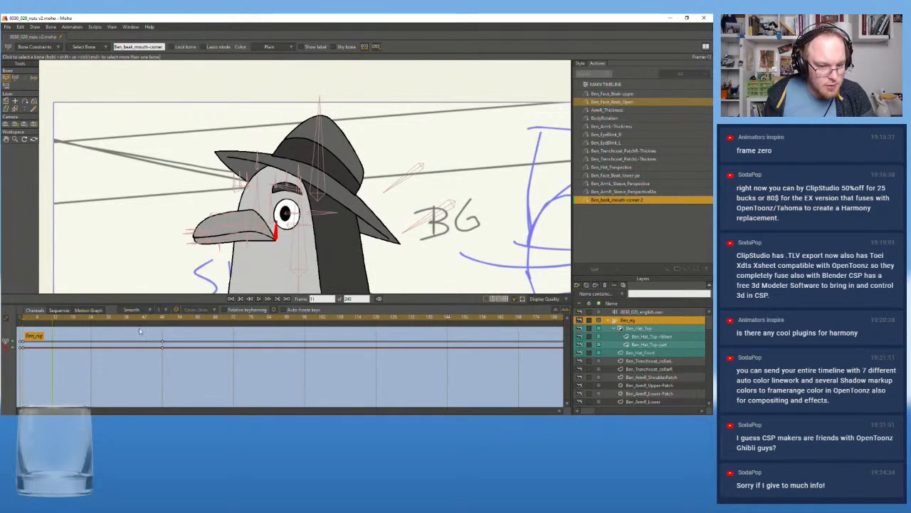
click(25, 322)
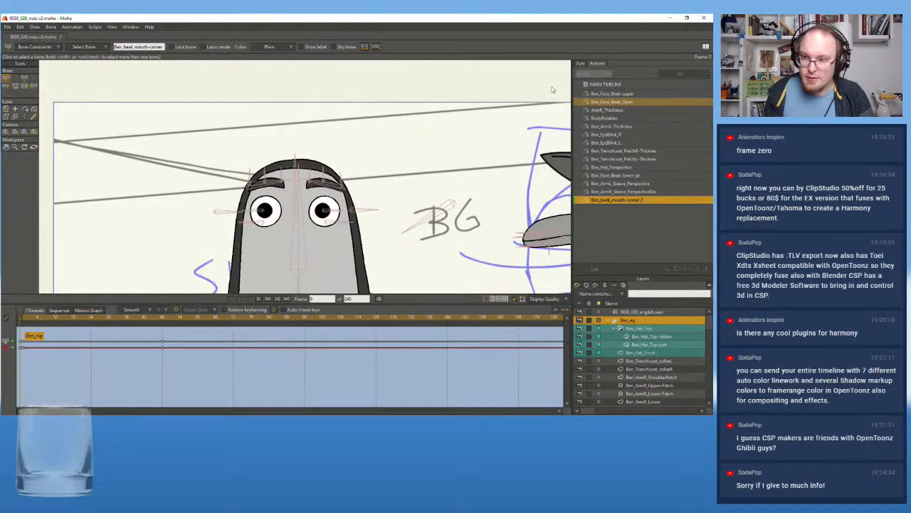
Rename the Ben_beak_mouth-corner 2 action as Ben_beak_mouth-corner to match its controlling bone's name on the main timeline
key(Right)
click(600, 85)
key(Right)
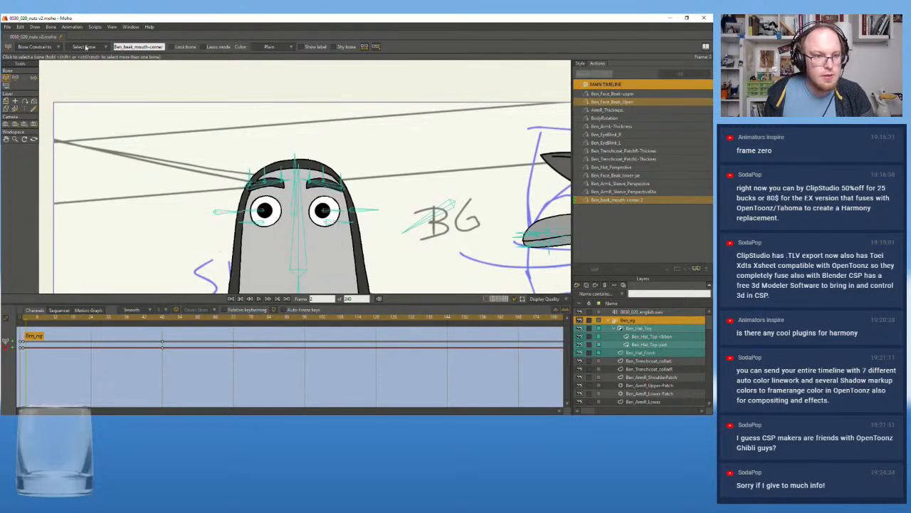
double_click(156, 47)
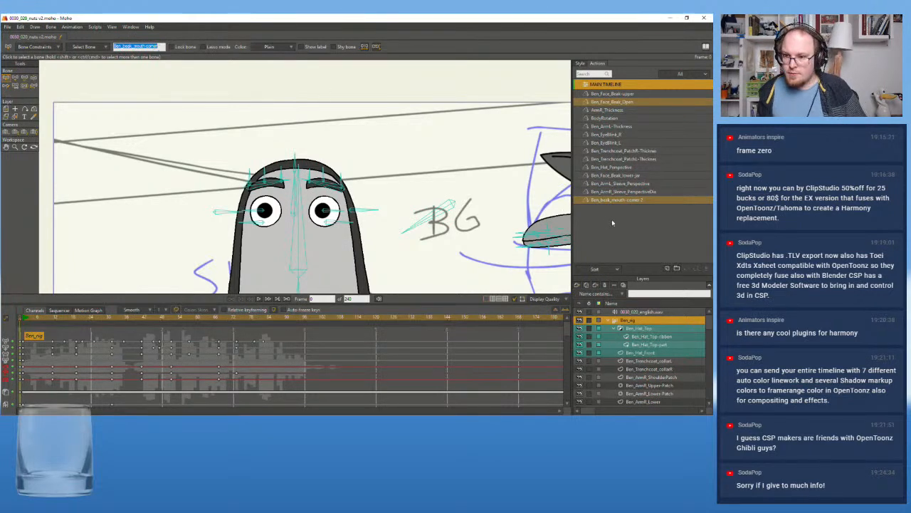
click(621, 201)
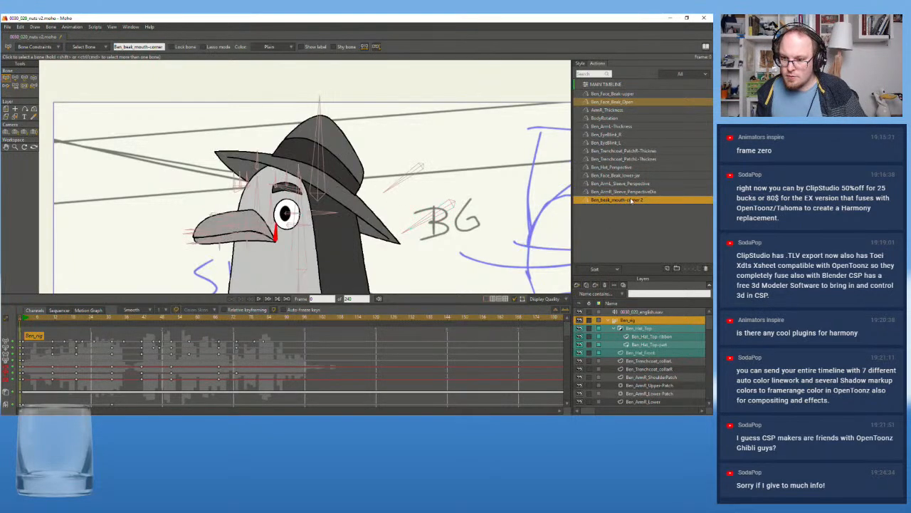
right_click(632, 201)
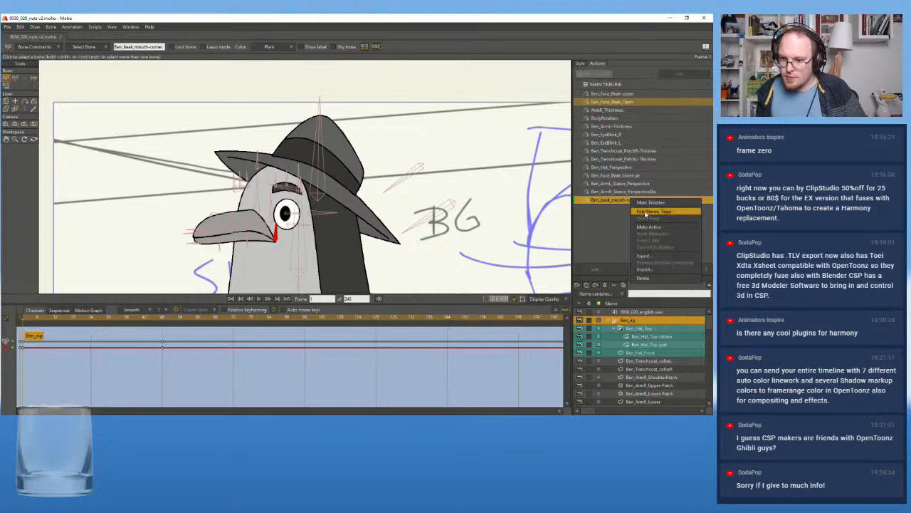
click(644, 213)
click(387, 213)
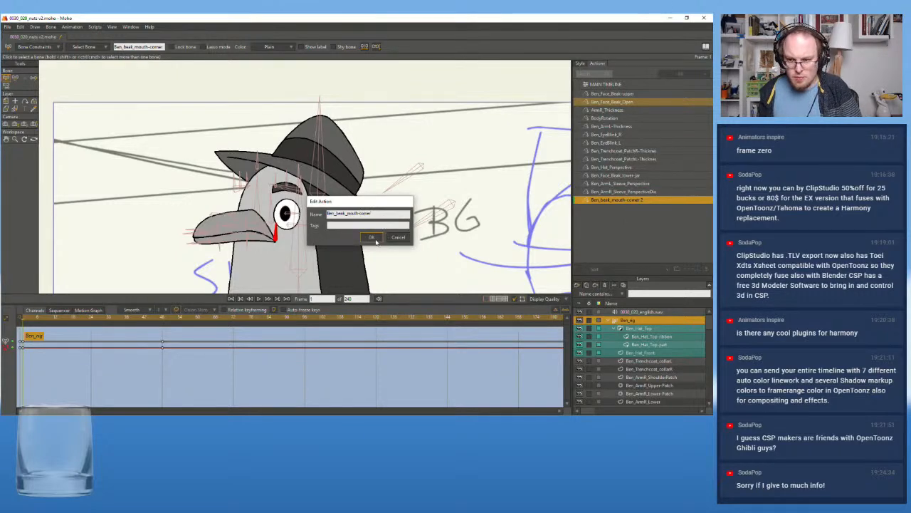
click(372, 238)
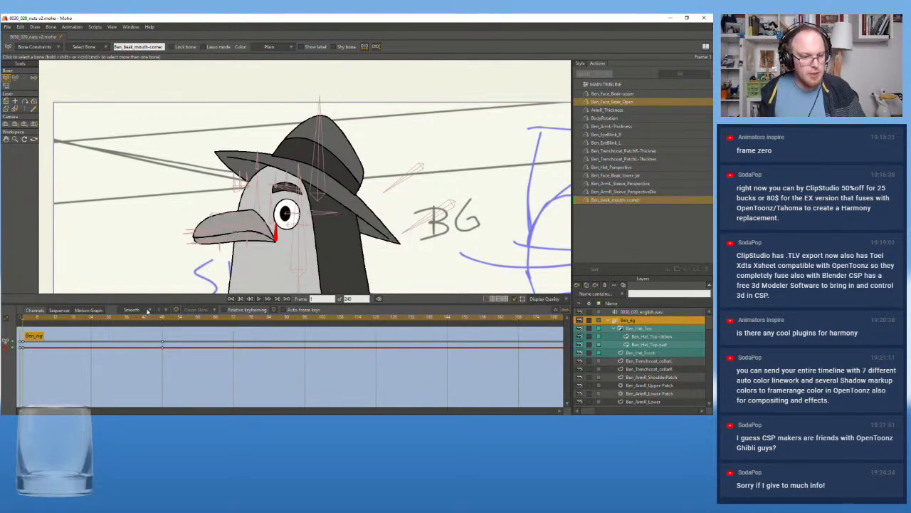
Check the beak and mouth-corner bone at frame 71 of the renamed action
click(231, 321)
scroll(183, 243, down, 2)
drag(196, 232, 213, 179)
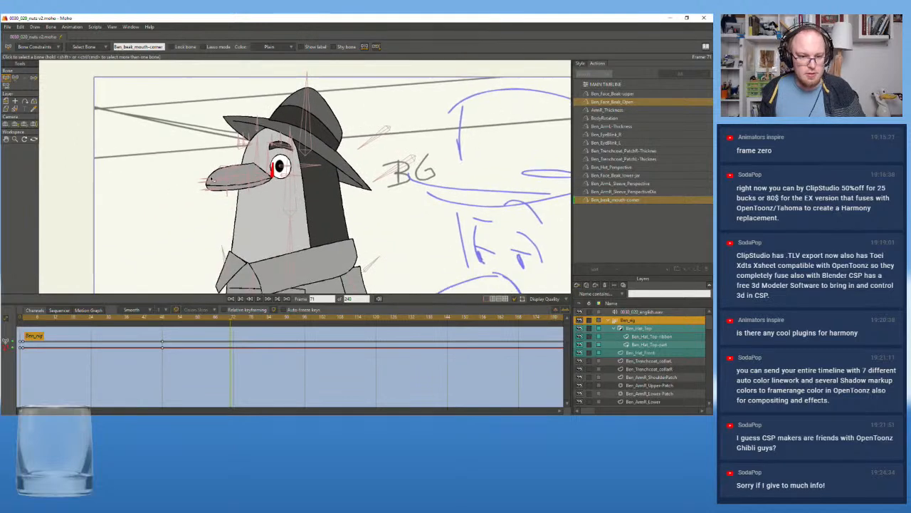
scroll(211, 179, down, 1)
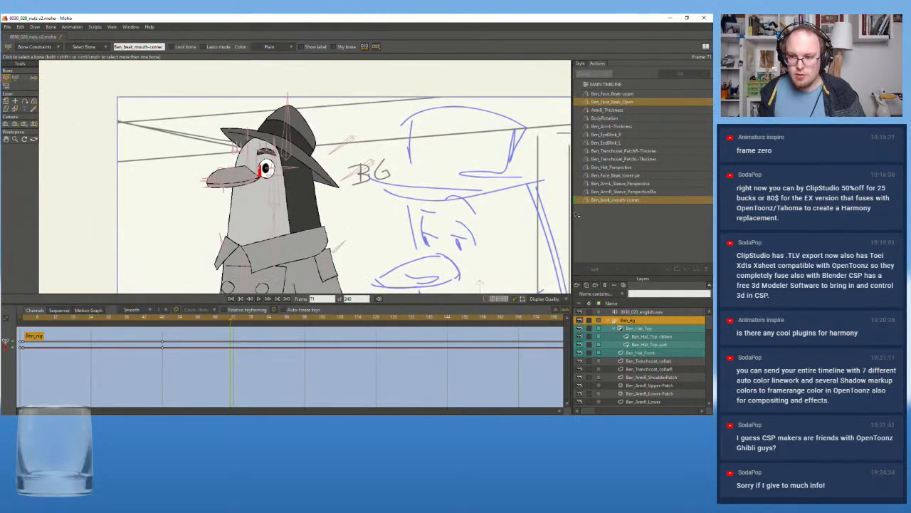
Try moving the mouth-corner bone slightly on the main timeline at frame 82 to test how the beak reshapes
click(610, 88)
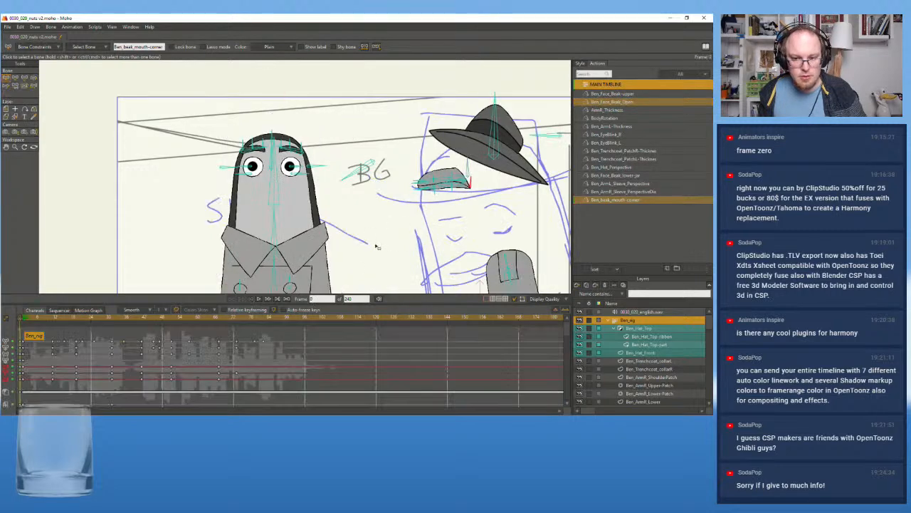
click(267, 320)
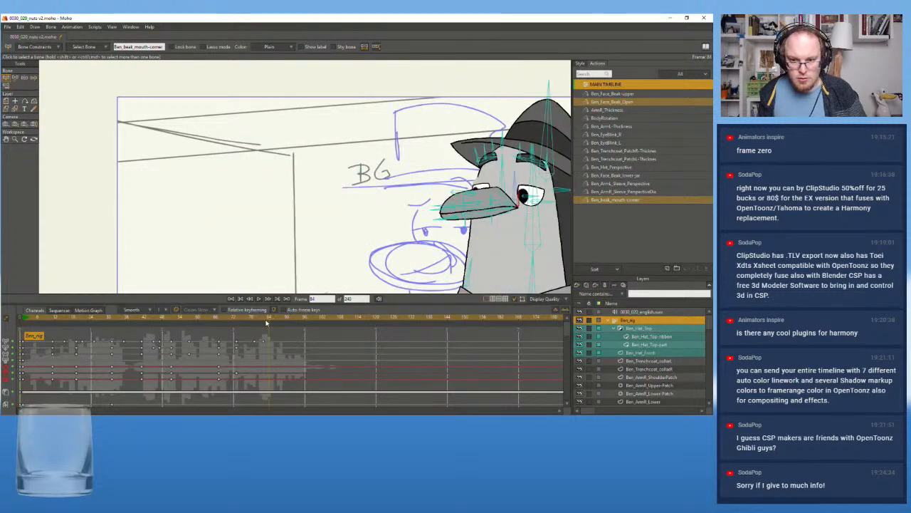
scroll(348, 208, down, 2)
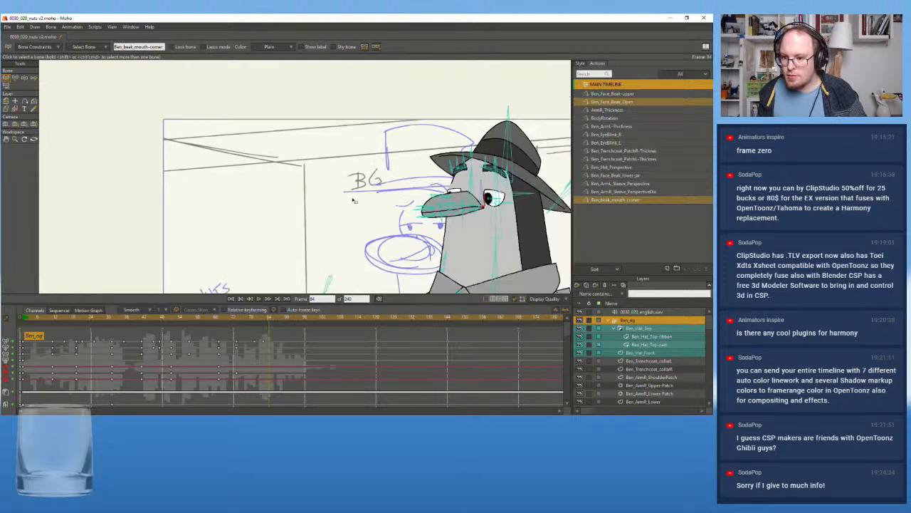
drag(353, 199, 251, 192)
scroll(402, 182, up, 3)
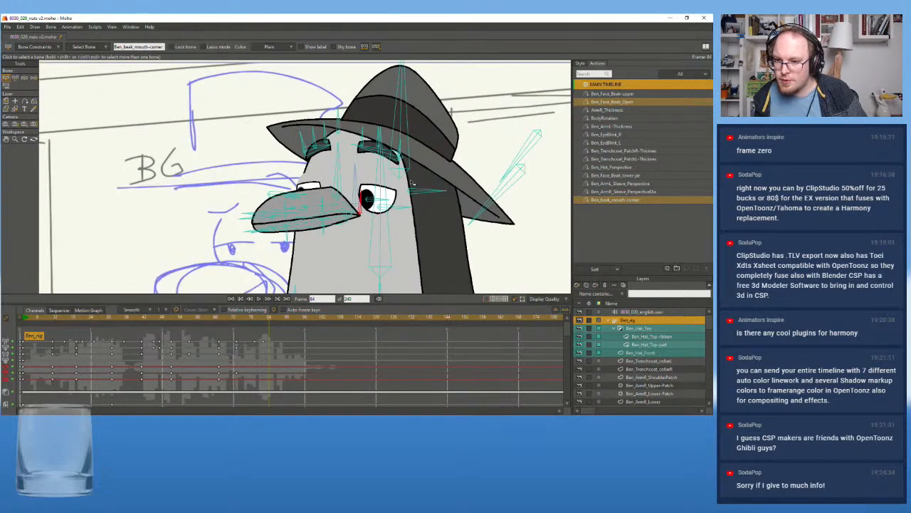
click(7, 78)
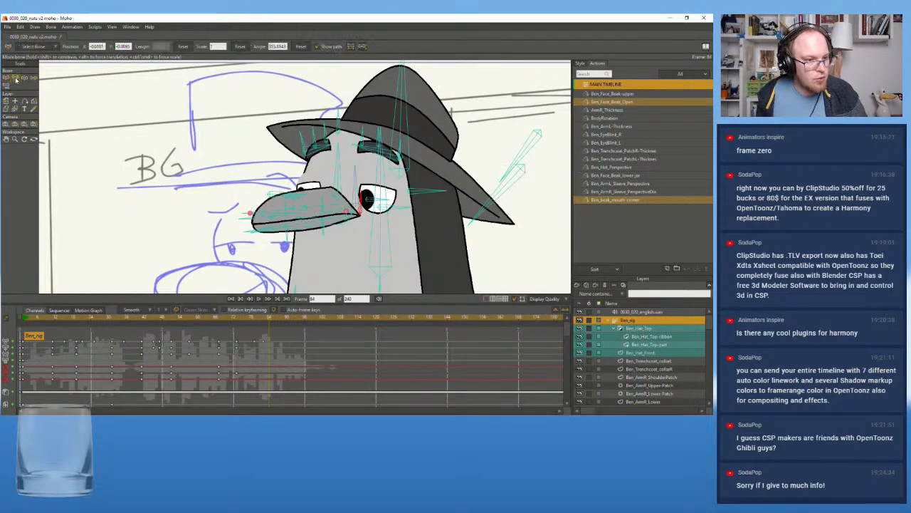
click(6, 78)
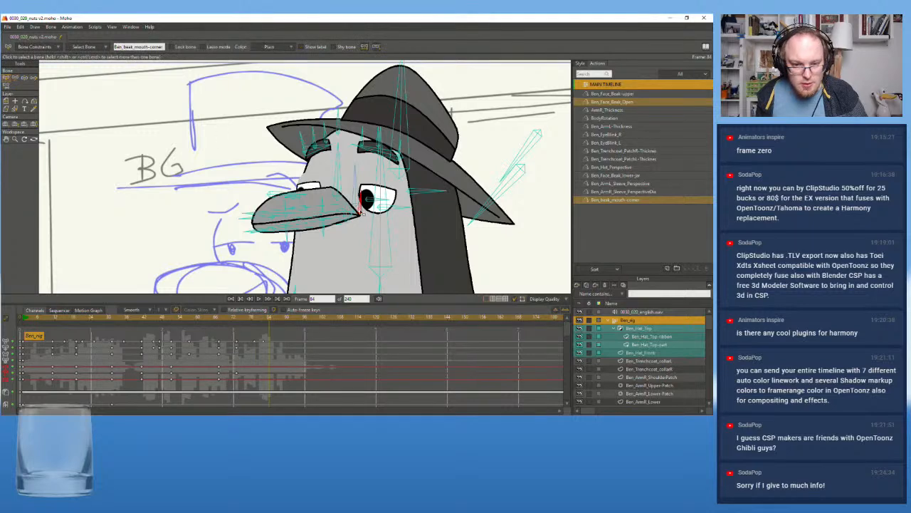
click(7, 79)
mouse_move(268, 320)
mouse_down()
mouse_move(235, 322)
mouse_move(264, 327)
mouse_up()
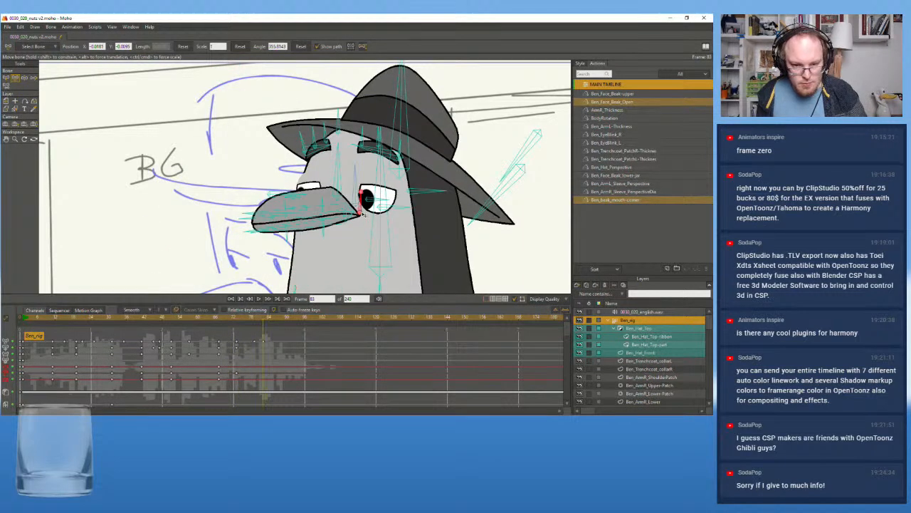
drag(361, 213, 359, 215)
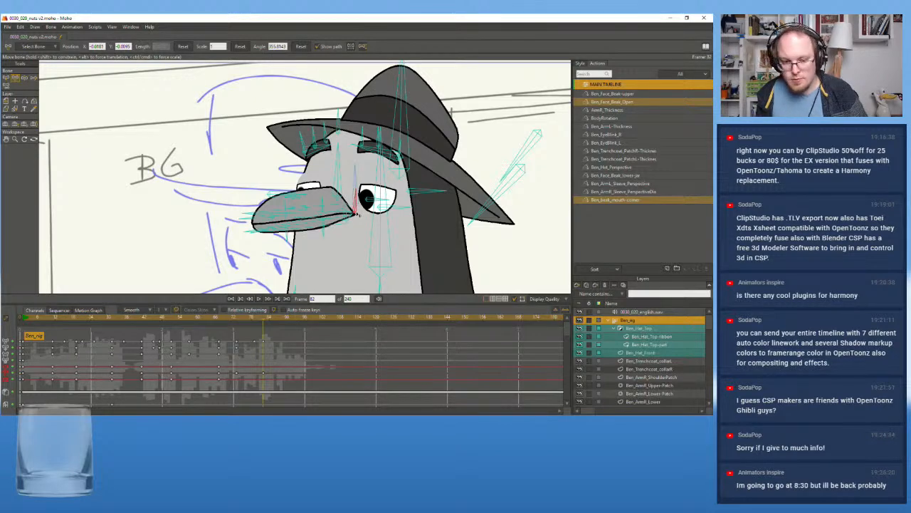
mouse_move(358, 214)
mouse_down()
mouse_move(358, 232)
mouse_move(357, 220)
mouse_up()
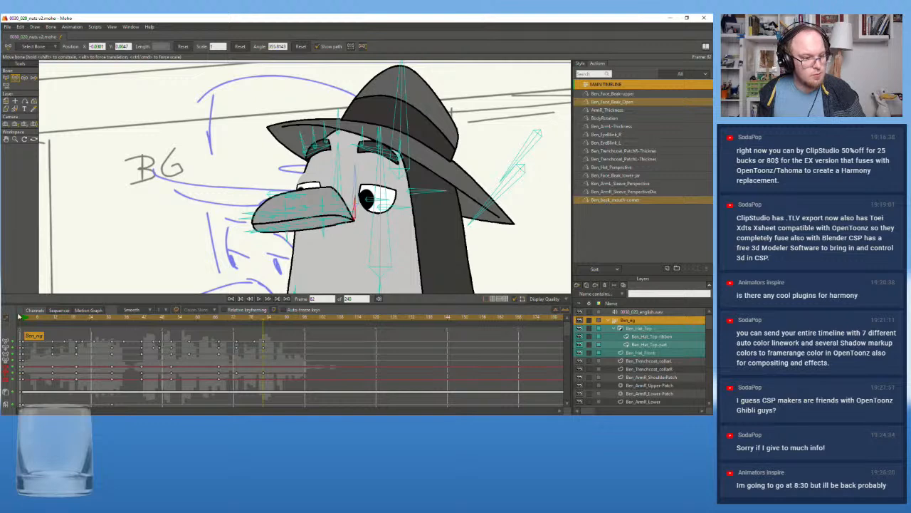
Check the name of the mouth-corner bone beside the beak in the rig's frame 0 setup
click(20, 320)
scroll(235, 189, down, 1)
drag(272, 182, 259, 227)
scroll(259, 227, up, 4)
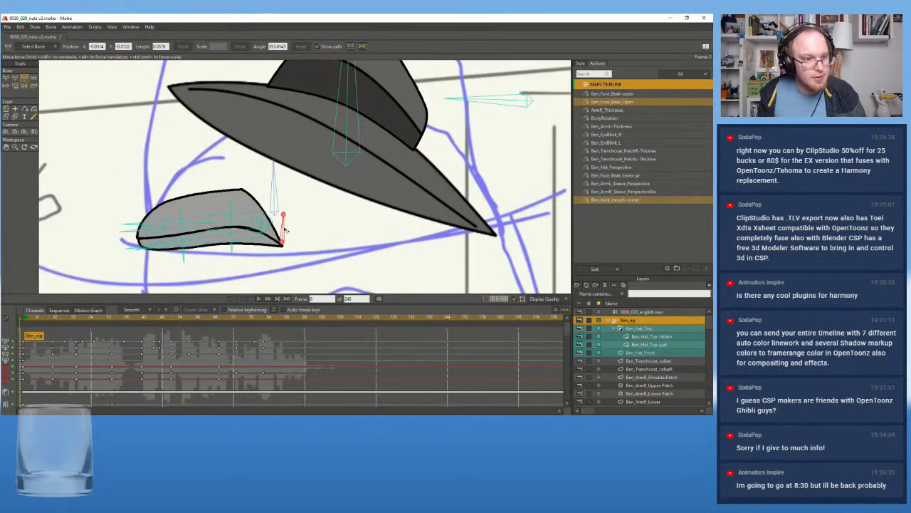
click(6, 77)
click(306, 230)
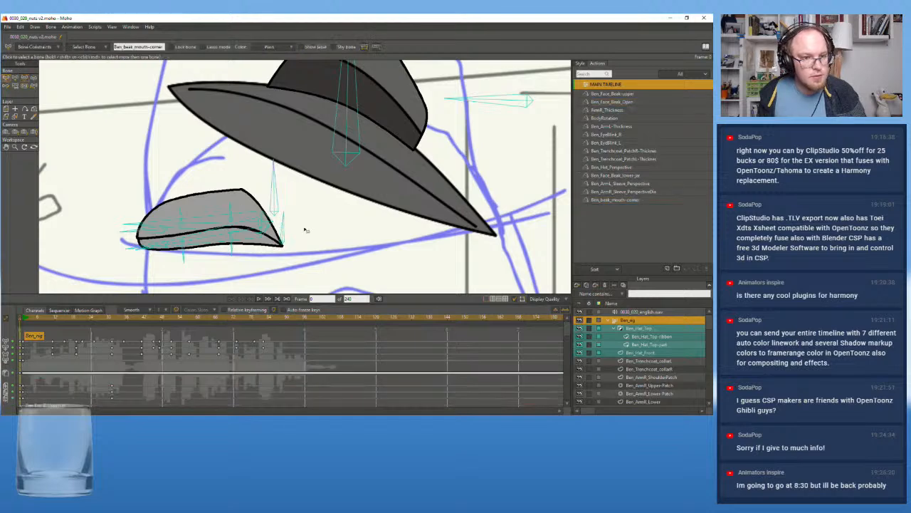
click(281, 239)
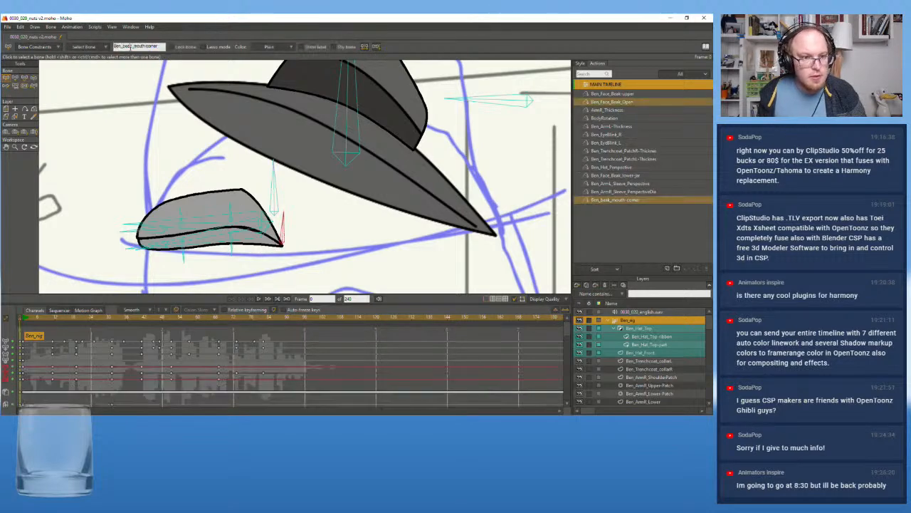
drag(159, 47, 102, 39)
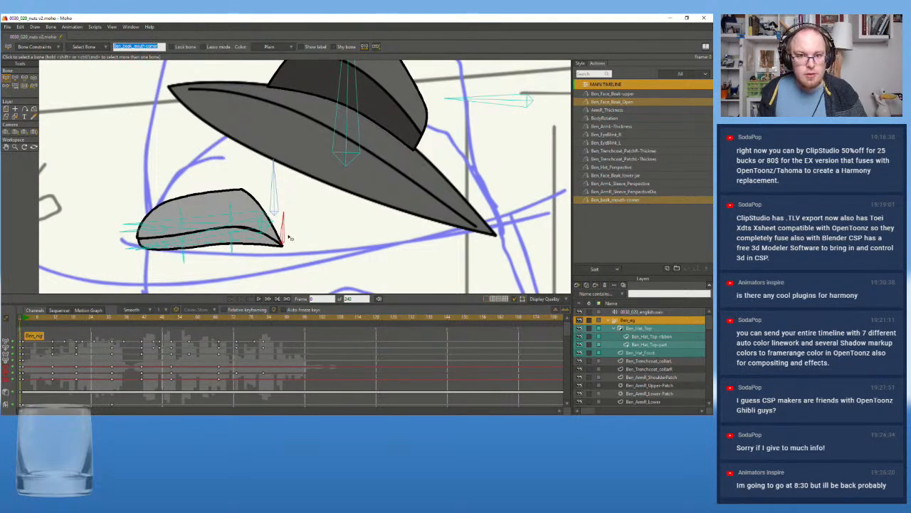
Open the Ben_beak_mouth-corner action and compare the beak and mouth-corner bone at its first frame and at frame 48
click(606, 221)
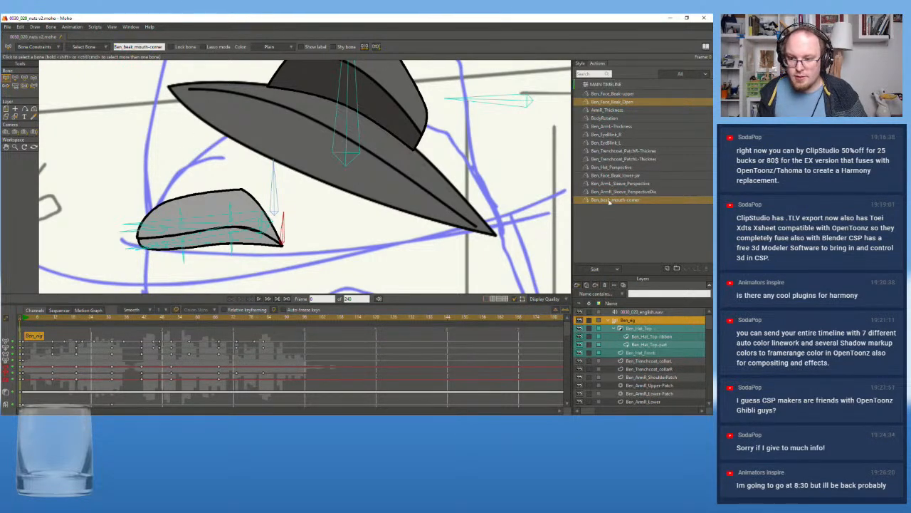
click(609, 201)
key(Right)
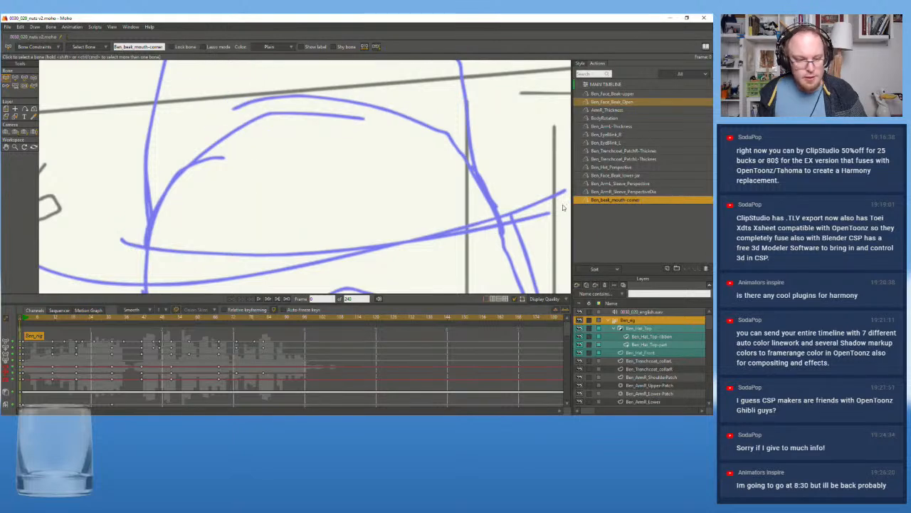
click(575, 202)
scroll(104, 242, down, 2)
drag(160, 213, 340, 163)
scroll(340, 163, down, 4)
drag(262, 148, 324, 172)
scroll(189, 173, up, 6)
drag(385, 152, 176, 180)
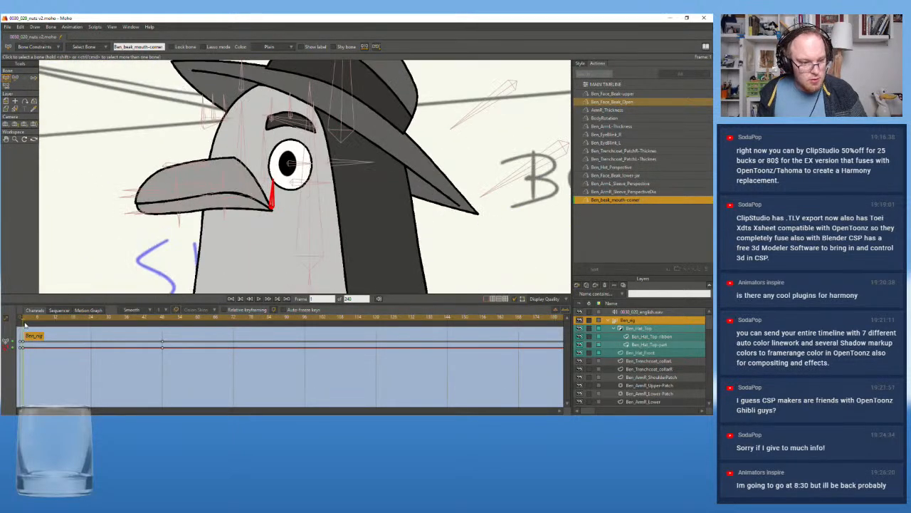
mouse_move(25, 322)
mouse_down()
mouse_move(169, 326)
mouse_move(19, 332)
mouse_up()
click(162, 320)
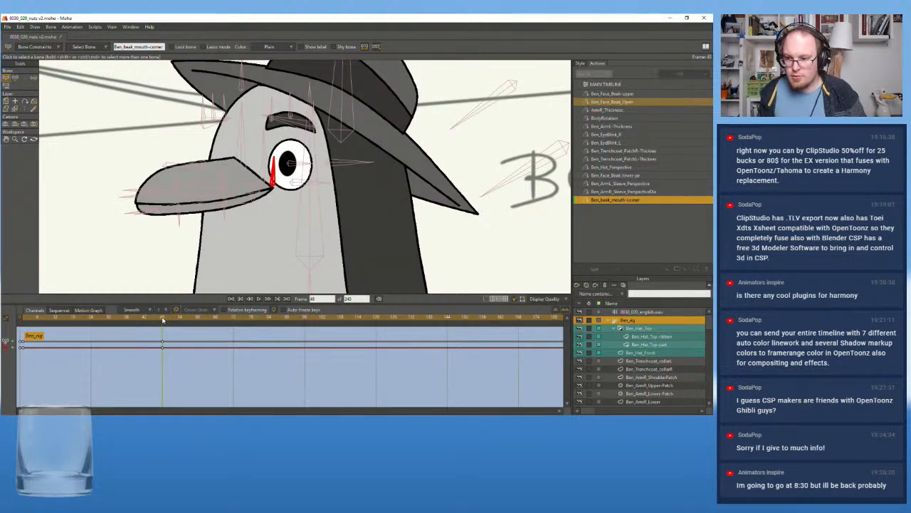
mouse_move(163, 320)
mouse_down()
mouse_move(23, 332)
mouse_move(164, 323)
mouse_up()
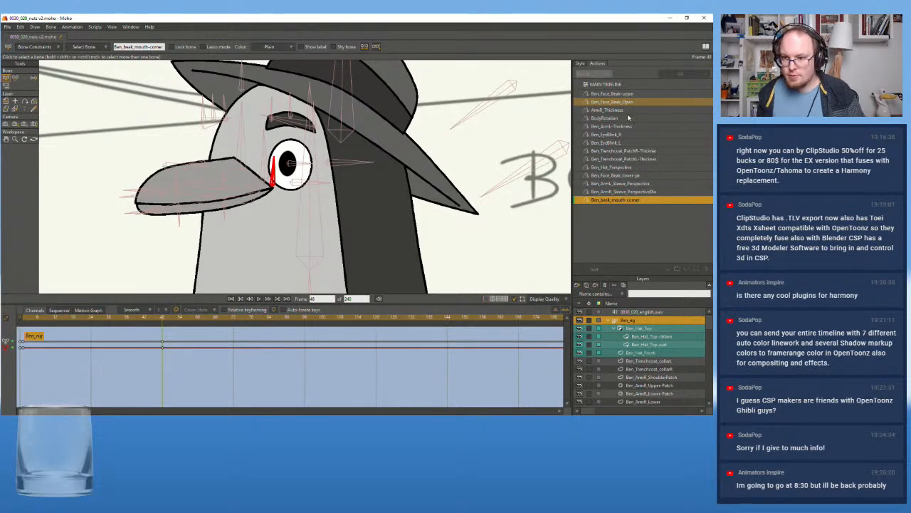
Return to the main timeline and inspect the mouth-corner bone's placement against the beak at frame 0
click(610, 85)
double_click(609, 85)
scroll(441, 166, down, 3)
drag(458, 178, 264, 171)
scroll(381, 171, up, 1)
scroll(381, 172, up, 4)
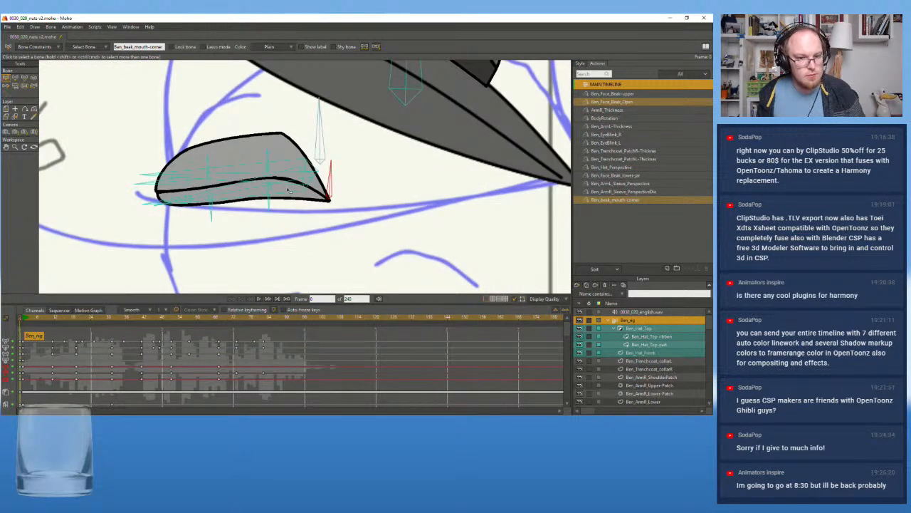
click(24, 77)
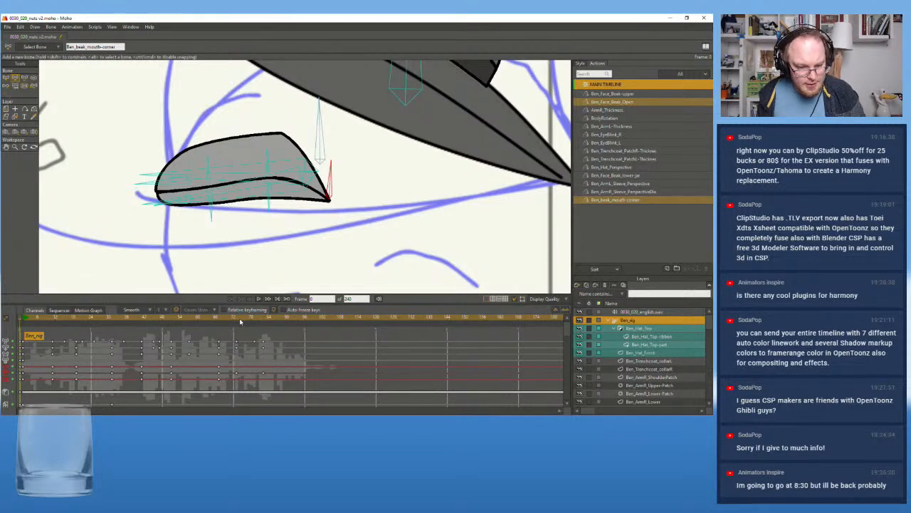
Delete the mouth-corner bone's test keyframe at frame 82
drag(238, 320, 265, 322)
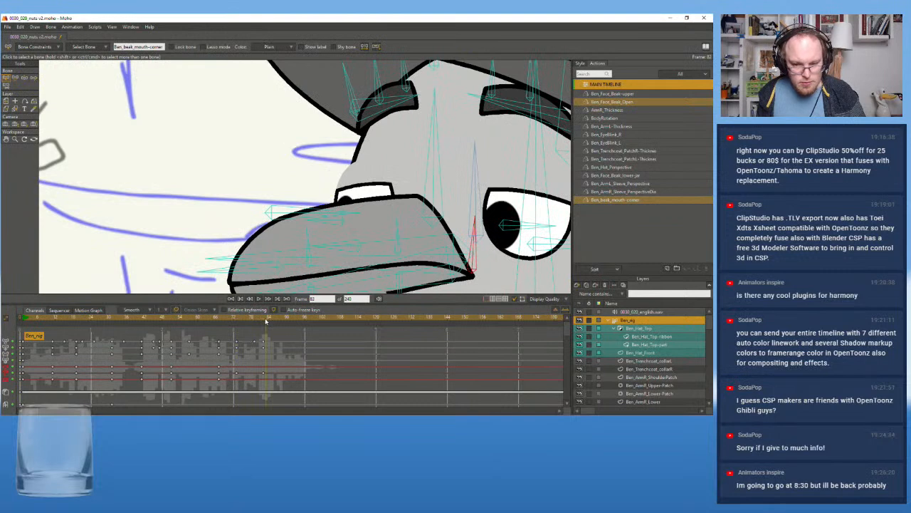
scroll(361, 186, down, 3)
drag(312, 152, 210, 112)
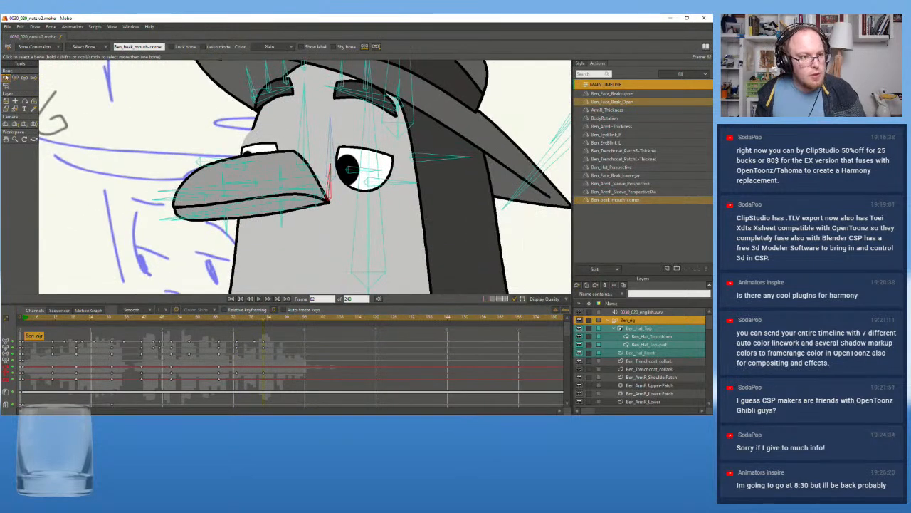
click(263, 374)
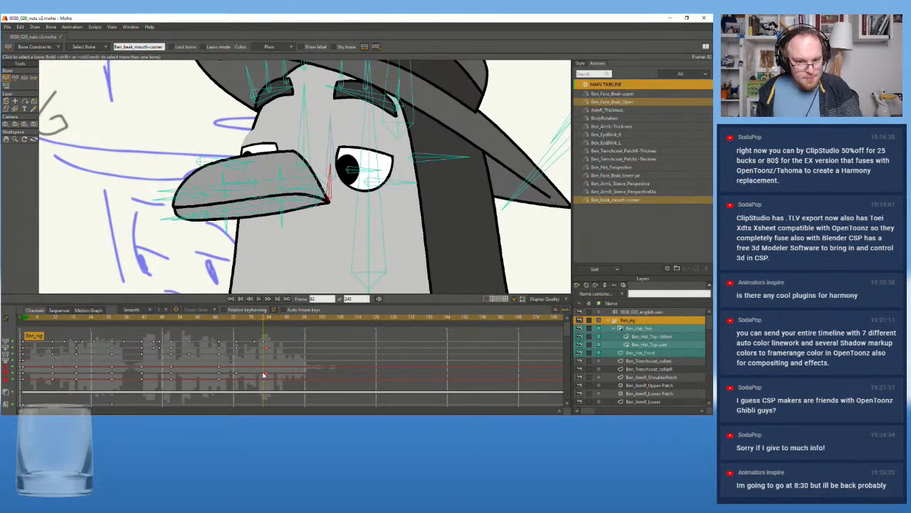
key(Delete)
At frame 73, move the mouth-corner point of the Ben_BeakTop layer up and inward along the beak
click(238, 319)
mouse_move(246, 319)
mouse_down()
mouse_move(271, 320)
mouse_move(221, 329)
mouse_move(238, 329)
mouse_up()
scroll(206, 219, down, 5)
drag(206, 218, 344, 167)
scroll(343, 185, up, 5)
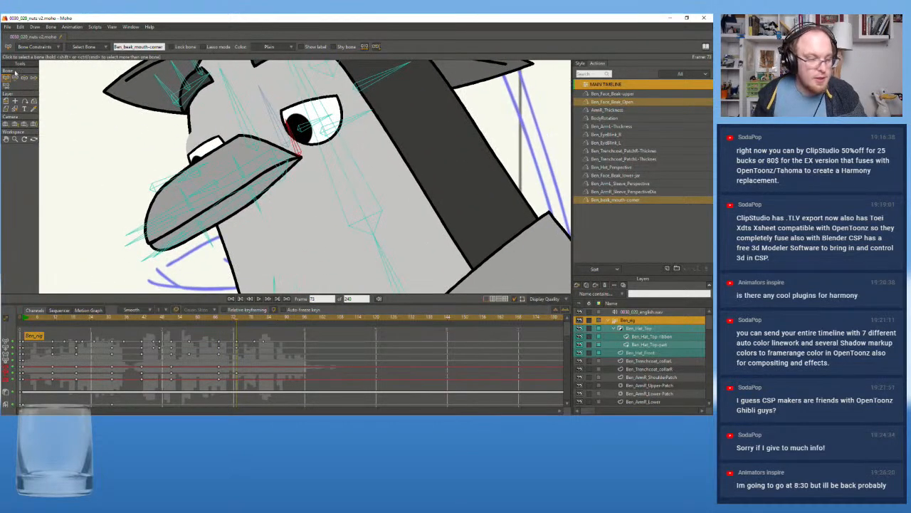
scroll(659, 355, down, 5)
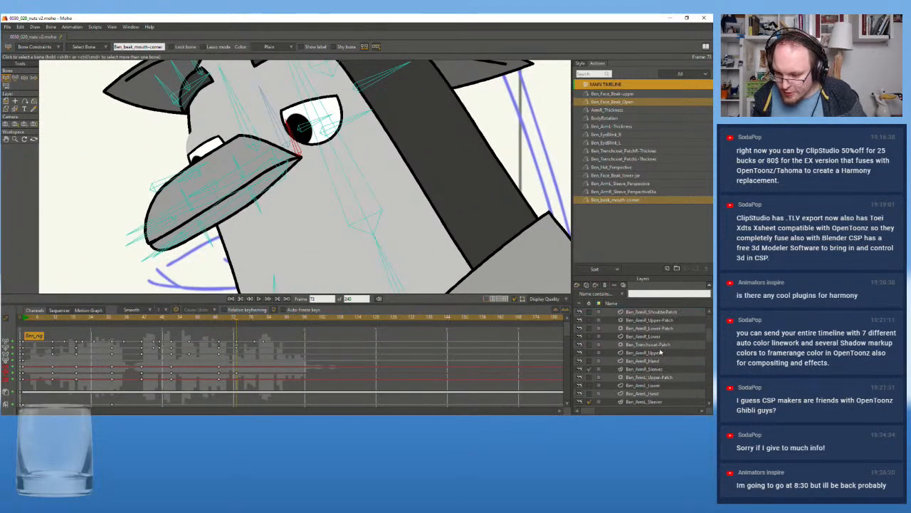
scroll(659, 355, down, 3)
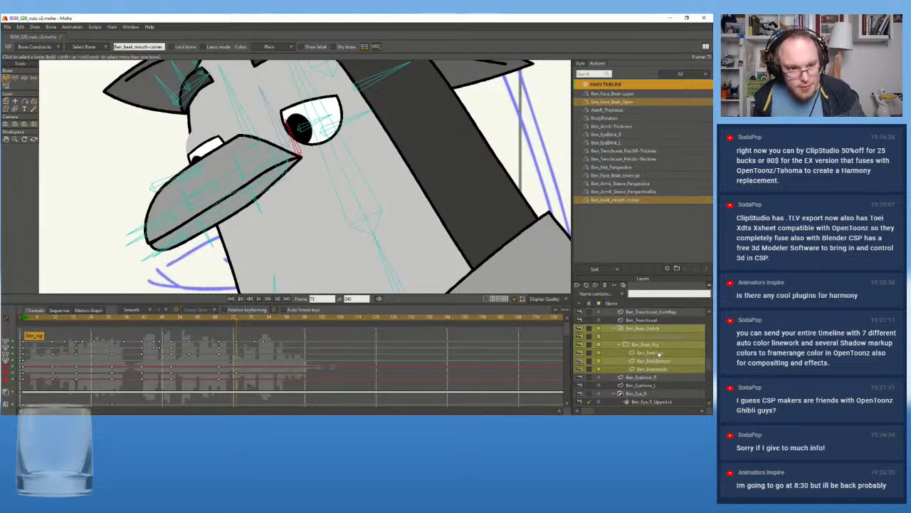
click(658, 353)
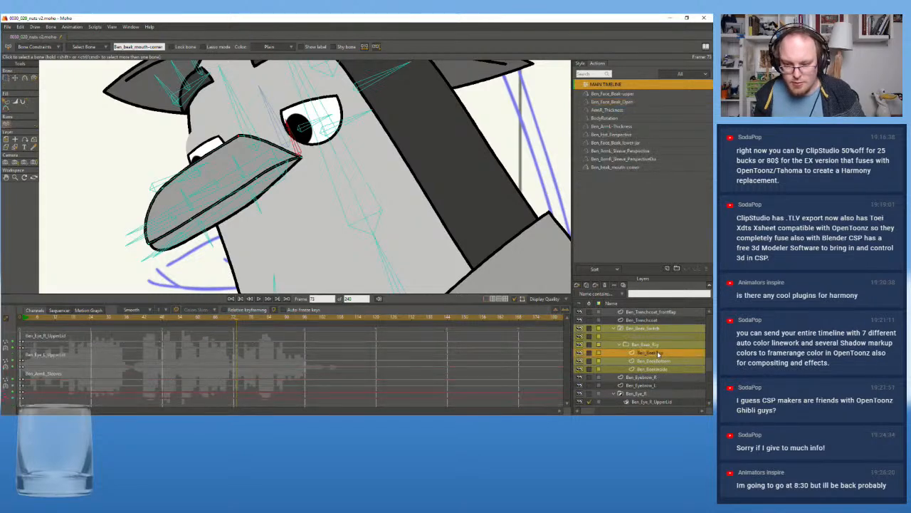
click(15, 78)
scroll(187, 145, up, 3)
drag(292, 129, 287, 141)
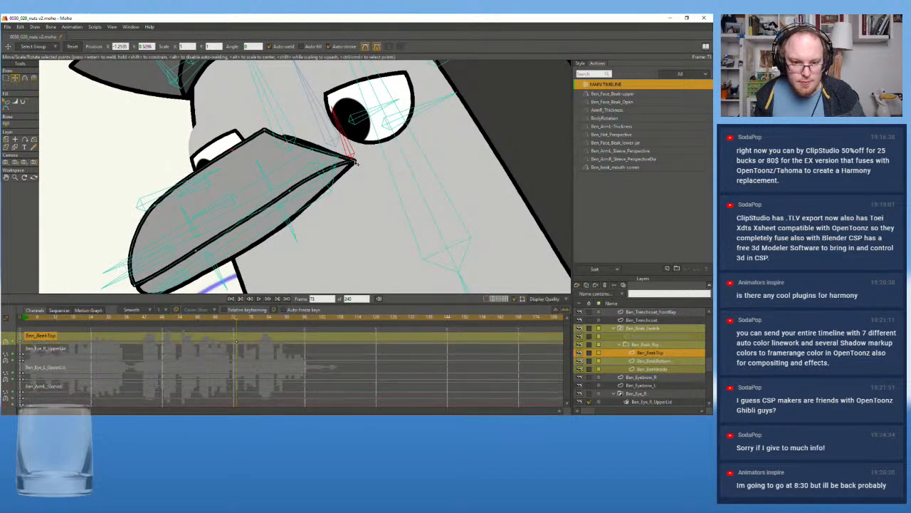
drag(360, 165, 341, 149)
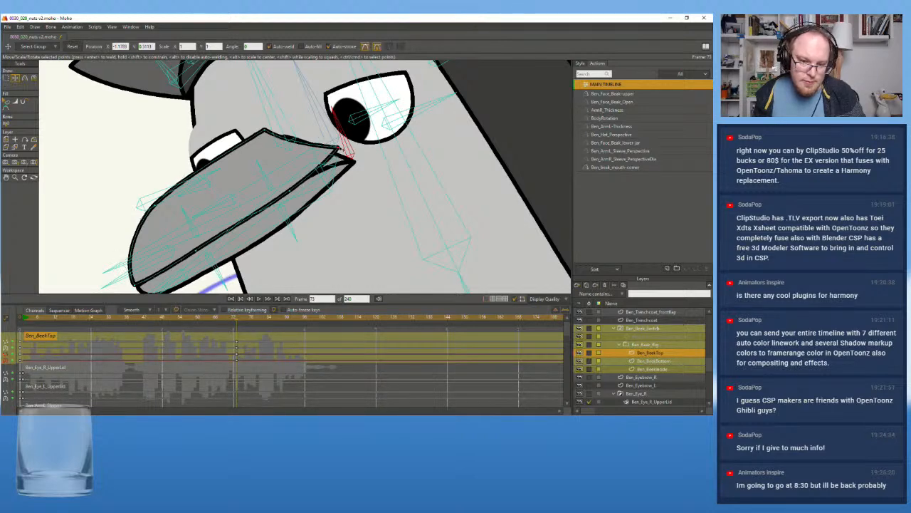
Adjust the curve points along the lower edge of Ben_BeakTop at frame 73
click(290, 192)
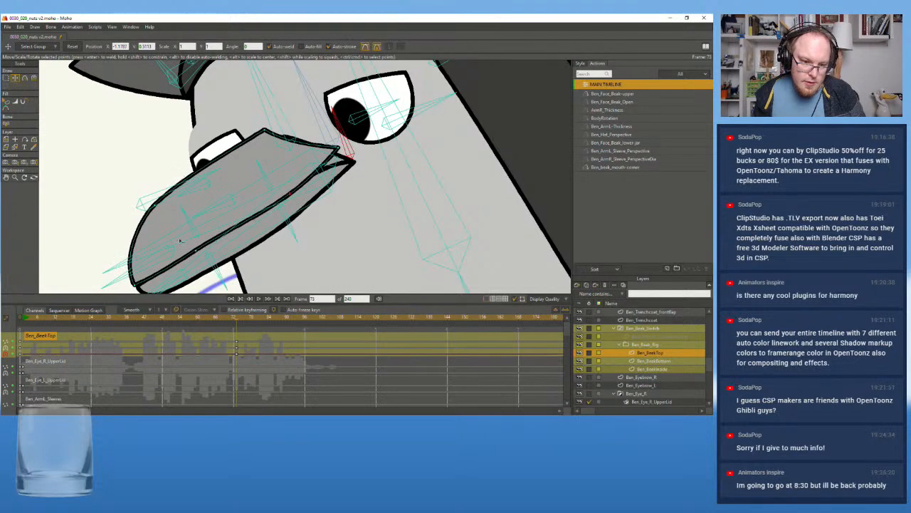
drag(197, 250, 204, 255)
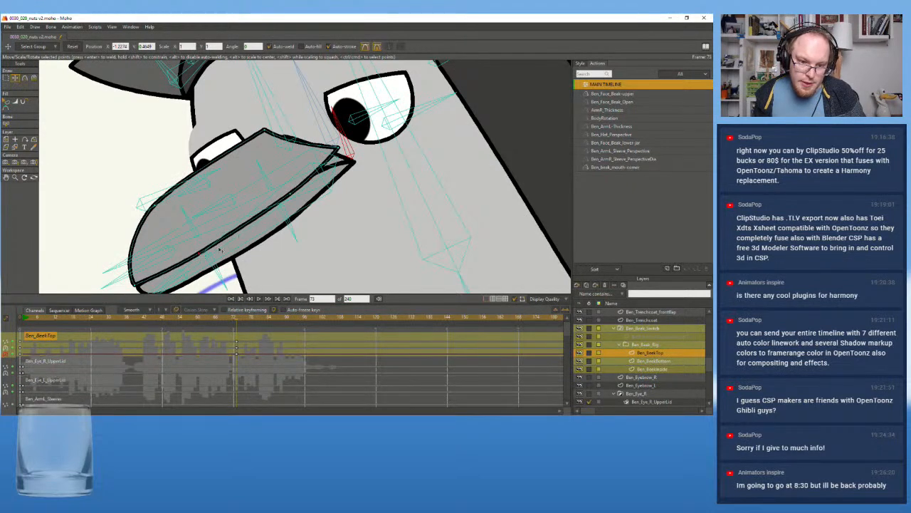
key(ctrl+a)
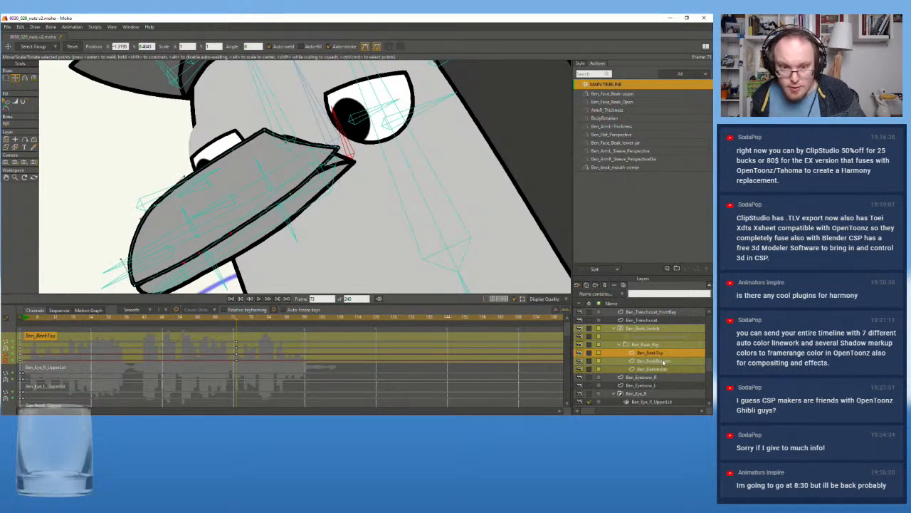
Pull Ben_BeakBottom's mouth corner in to meet the upper beak at frame 73, and key its original shape at frame 67
click(664, 362)
drag(356, 163, 329, 183)
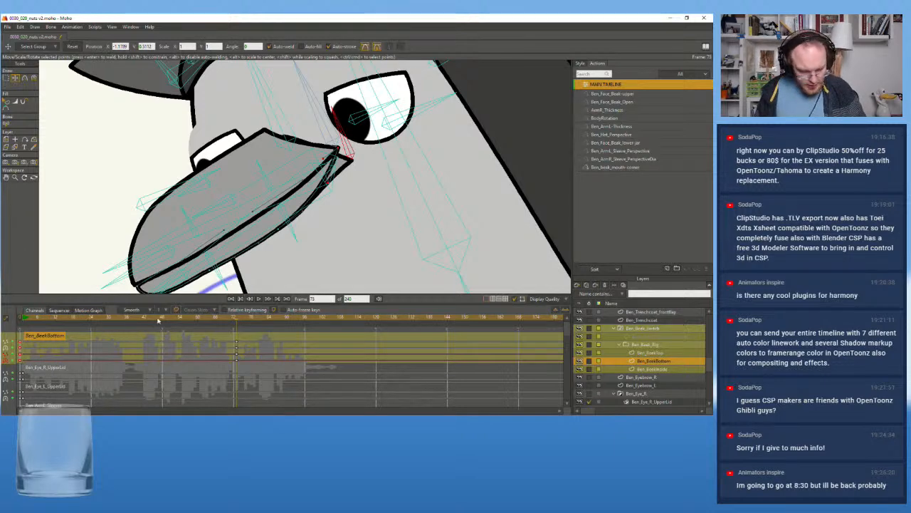
drag(238, 321, 231, 322)
mouse_move(227, 322)
mouse_down()
mouse_move(213, 323)
mouse_move(242, 324)
mouse_move(220, 325)
mouse_up()
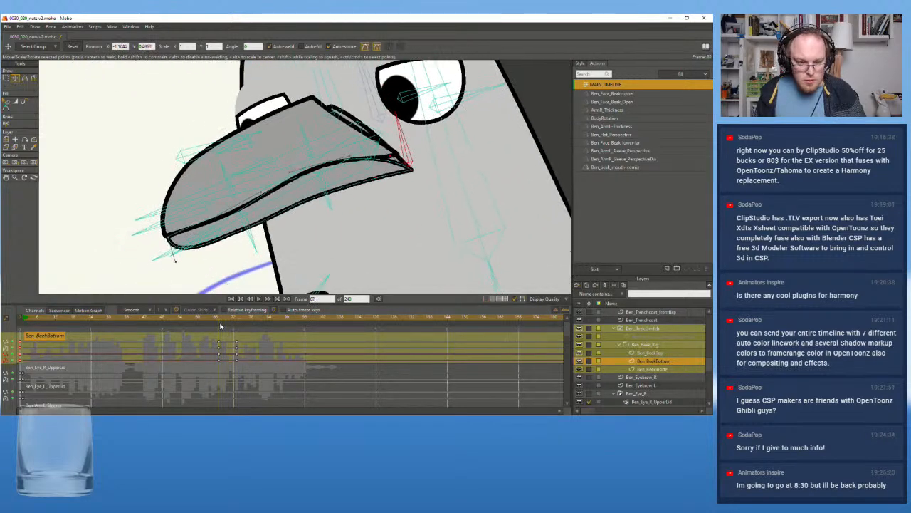
Key the original shape of Ben_BeakTop at frame 67 so its corner reshaping starts from there
click(664, 353)
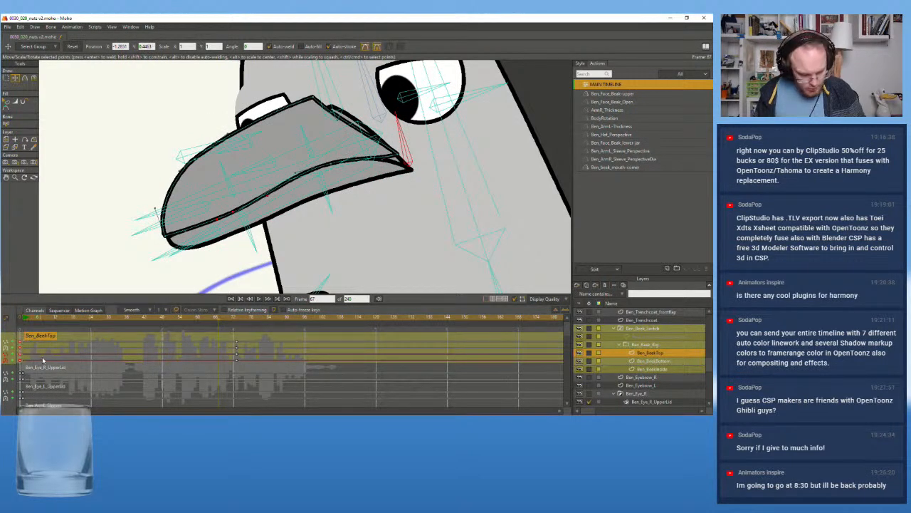
click(218, 319)
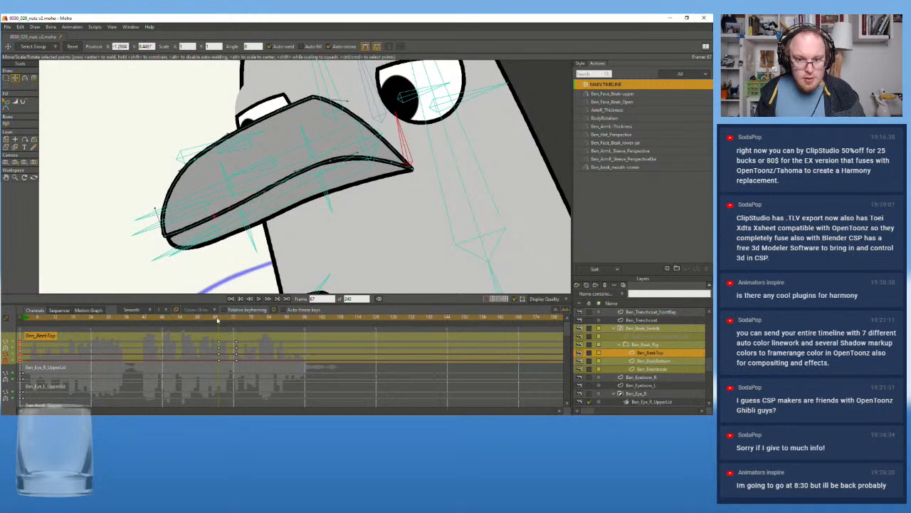
mouse_move(221, 321)
mouse_down()
mouse_move(243, 325)
mouse_move(219, 324)
mouse_up()
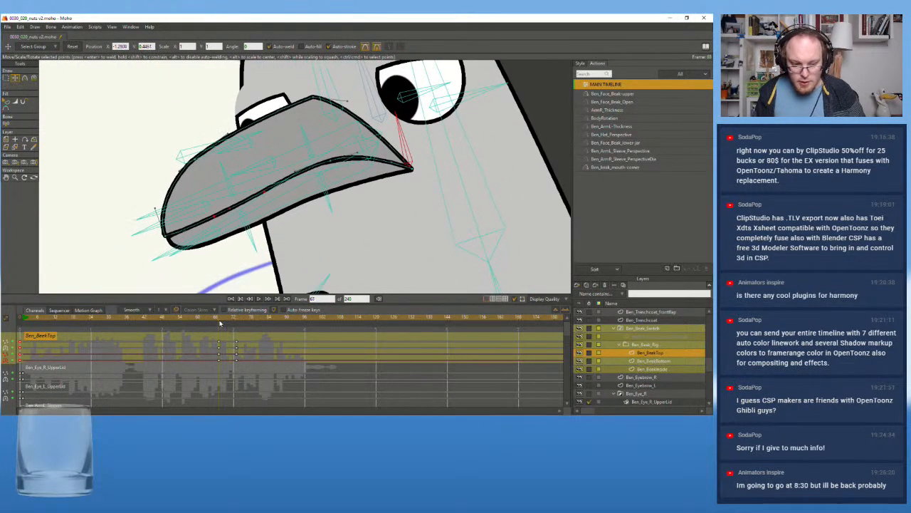
Move the mouth-corner point of Ben_BeakInside inward at frame 73 to line up with the upper beak's corner
click(653, 368)
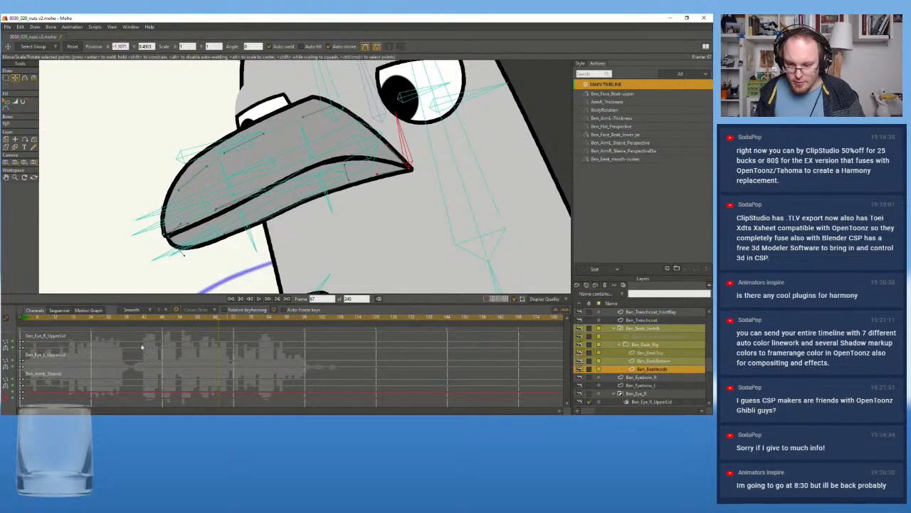
click(27, 370)
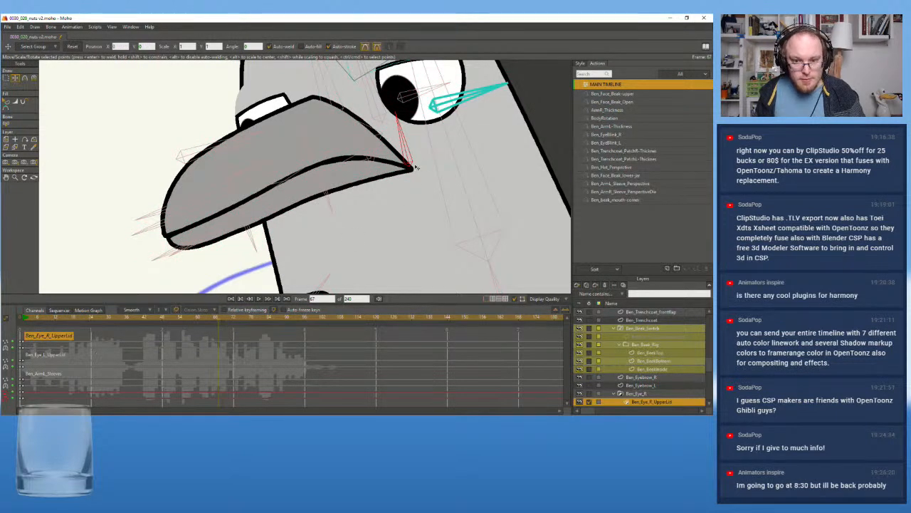
click(659, 369)
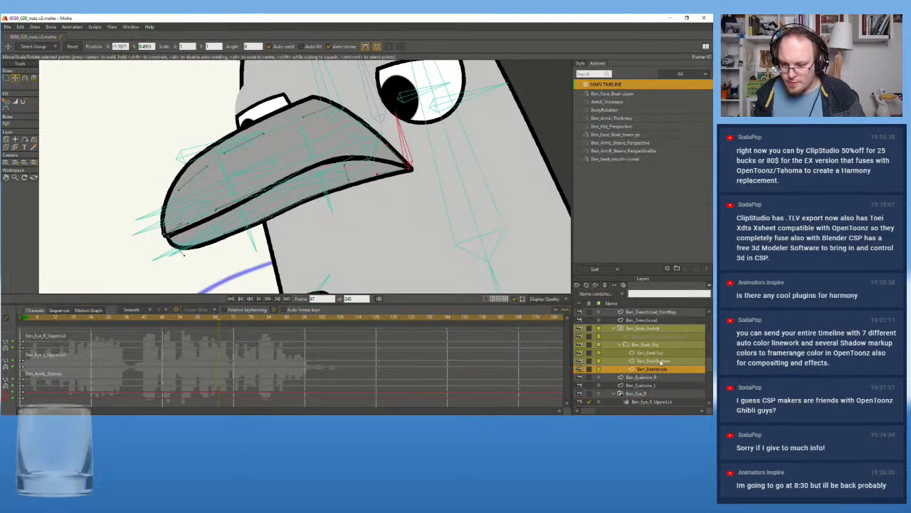
click(661, 361)
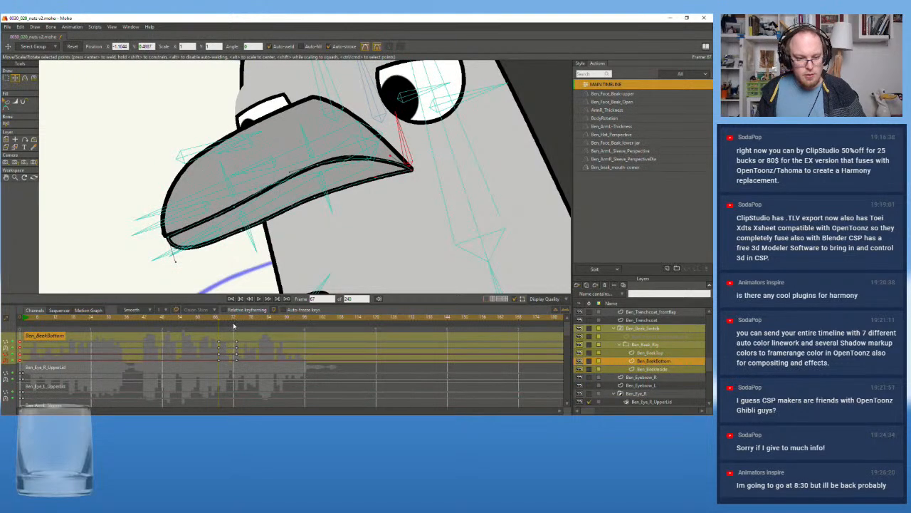
click(236, 320)
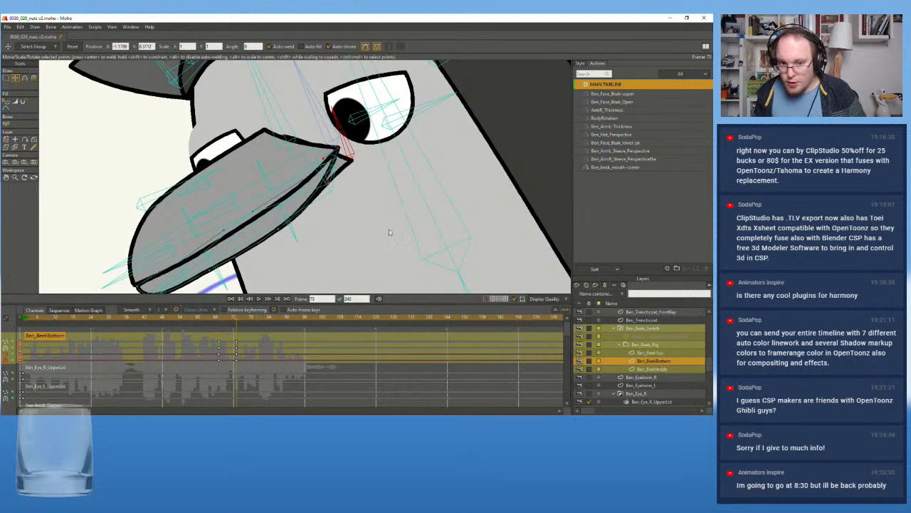
alt+right_click(310, 165)
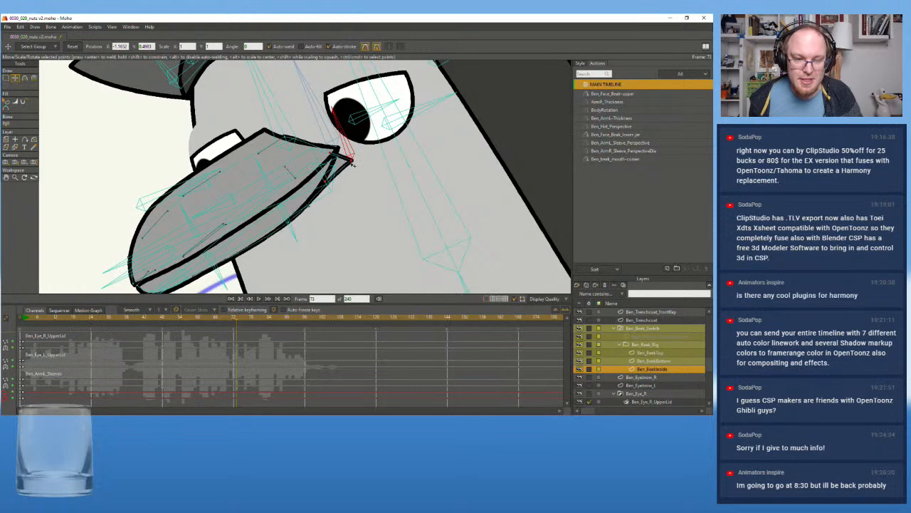
drag(351, 161, 337, 150)
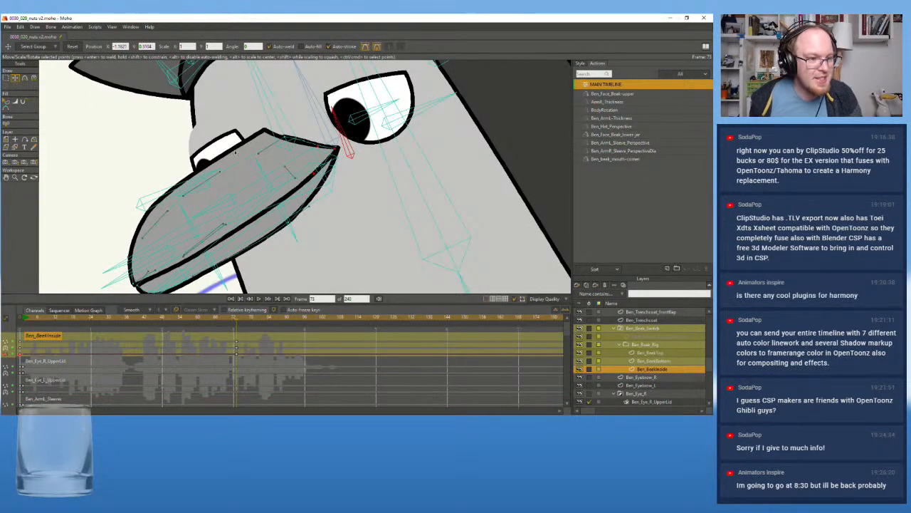
Refine the Ben_BeakInside points near the mouth corner at frame 73 so they follow the beak outline
scroll(320, 164, up, 1)
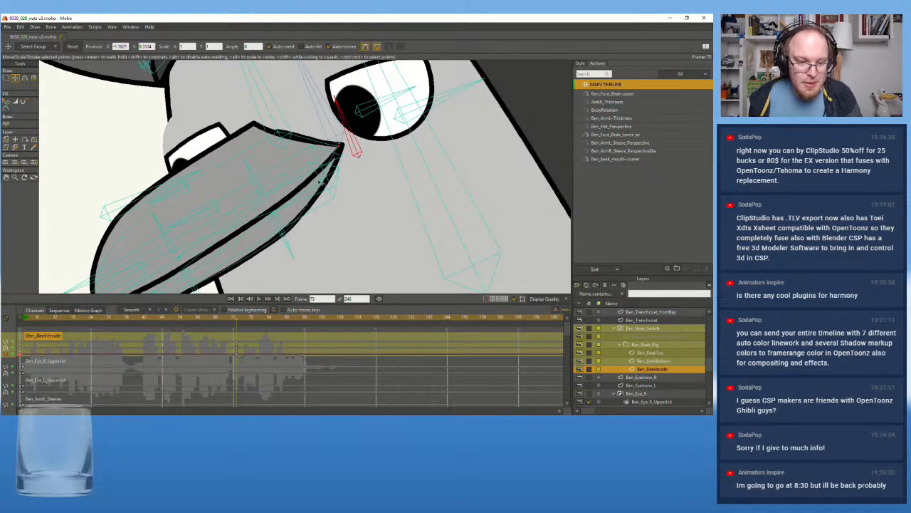
drag(314, 152, 327, 186)
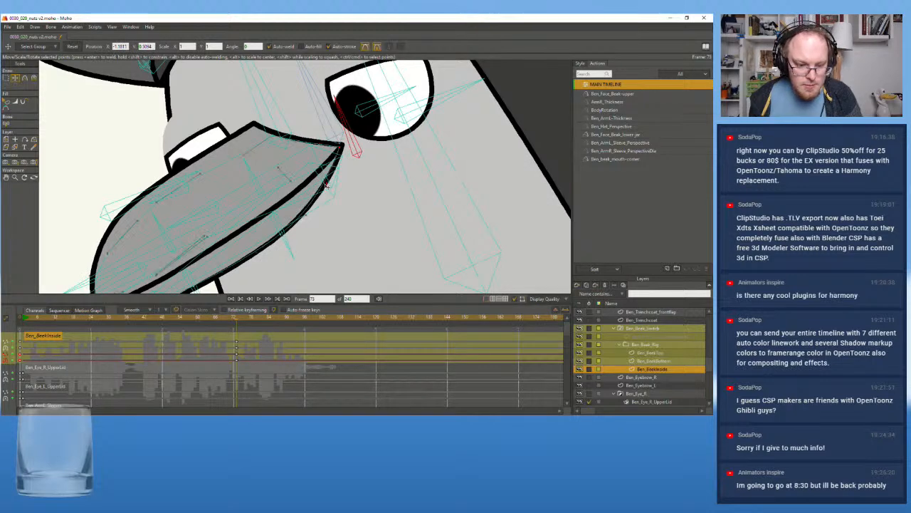
drag(341, 150, 343, 147)
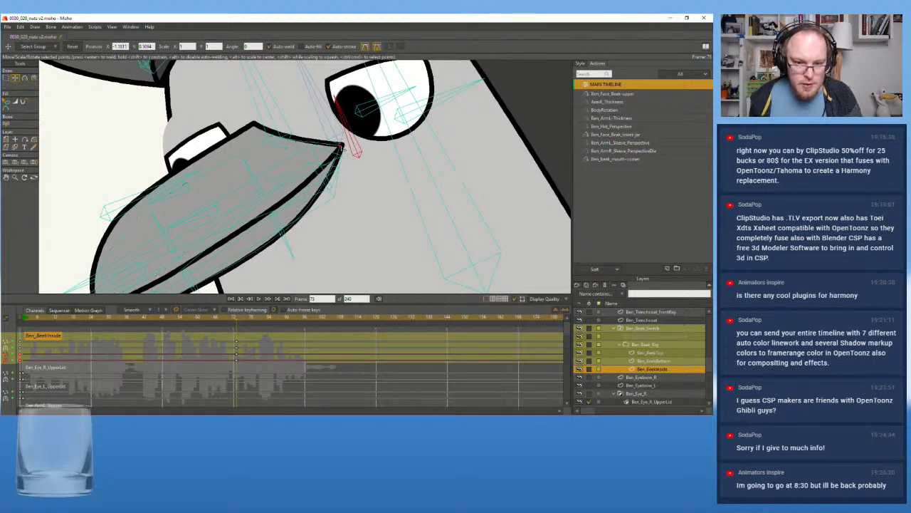
drag(297, 257, 296, 258)
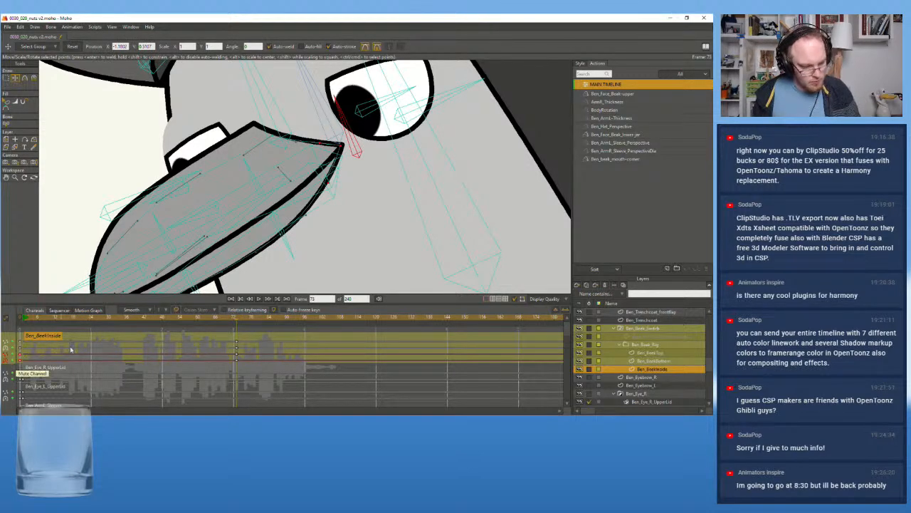
Paste the original shape key of Ben_BeakInside at frame 67 and compare it with frame 73
click(217, 320)
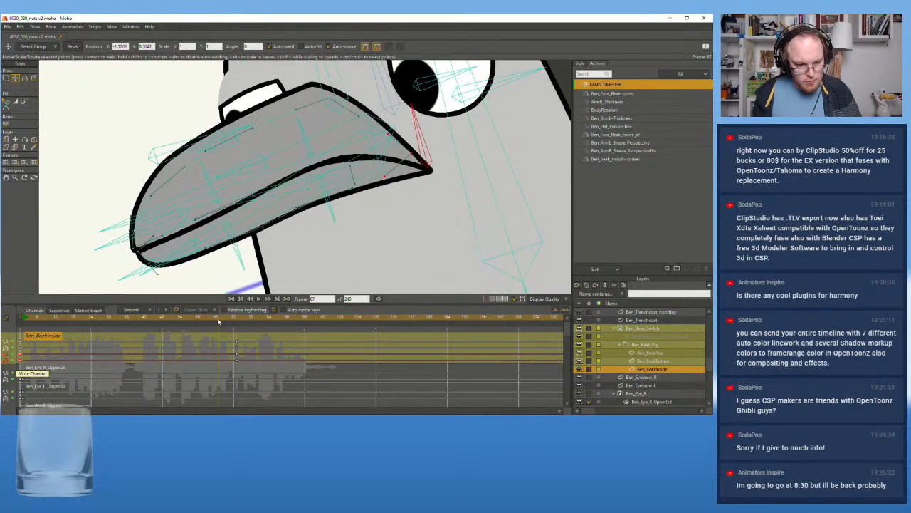
click(649, 353)
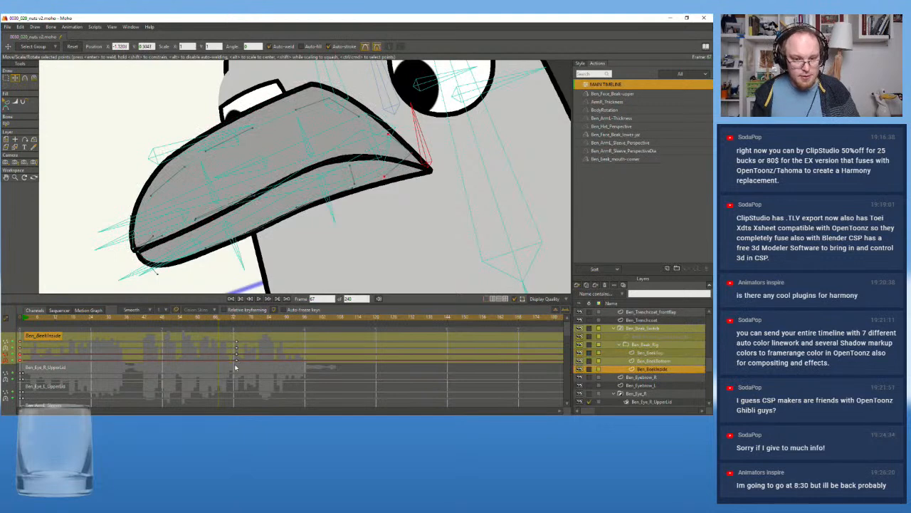
key(ctrl+v)
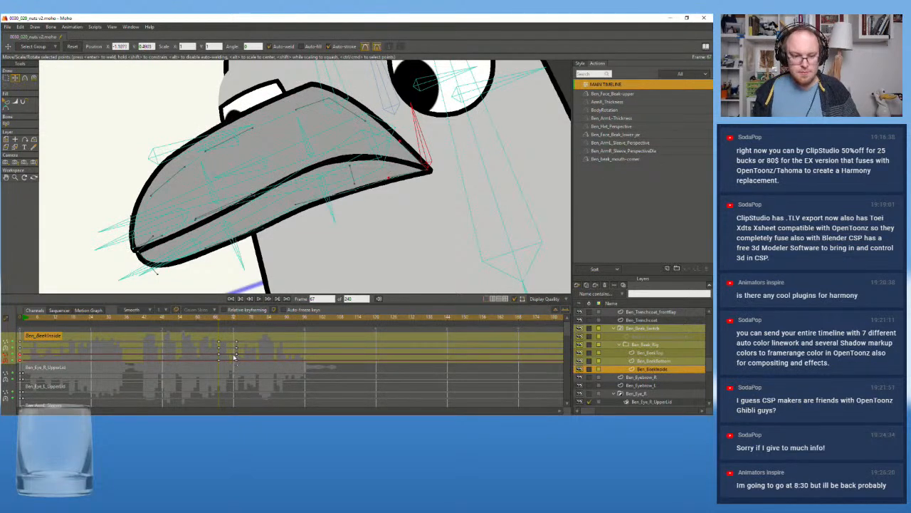
drag(222, 321, 237, 321)
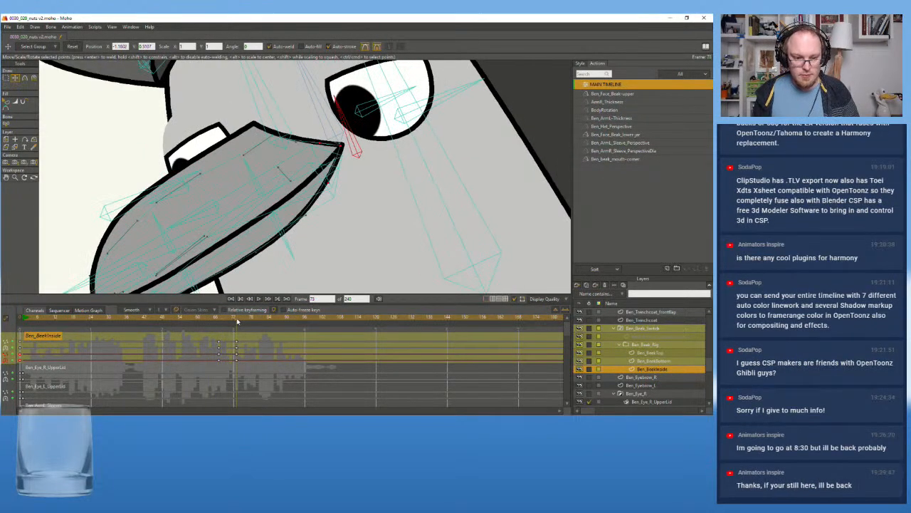
Select the Ben_rig layer and play the animation from frame 12 to review the beak in the full shot
scroll(288, 217, down, 8)
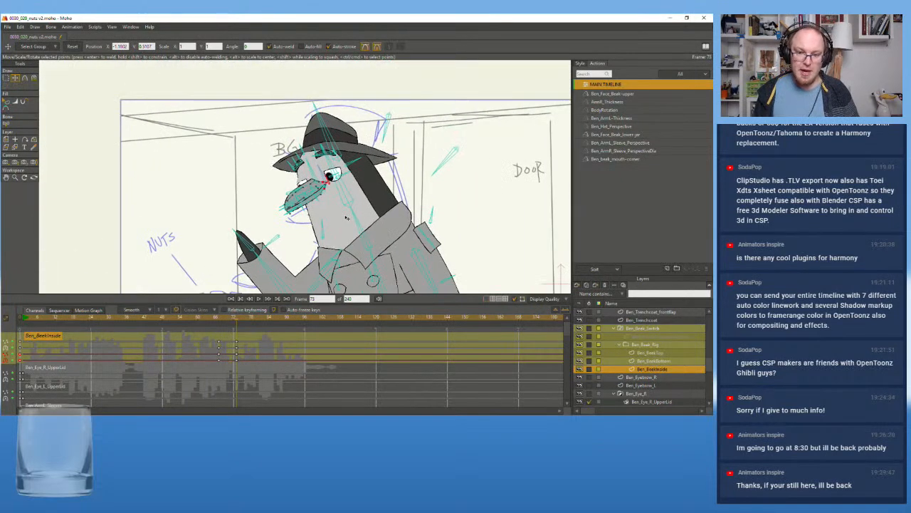
drag(148, 323, 56, 324)
scroll(652, 325, up, 5)
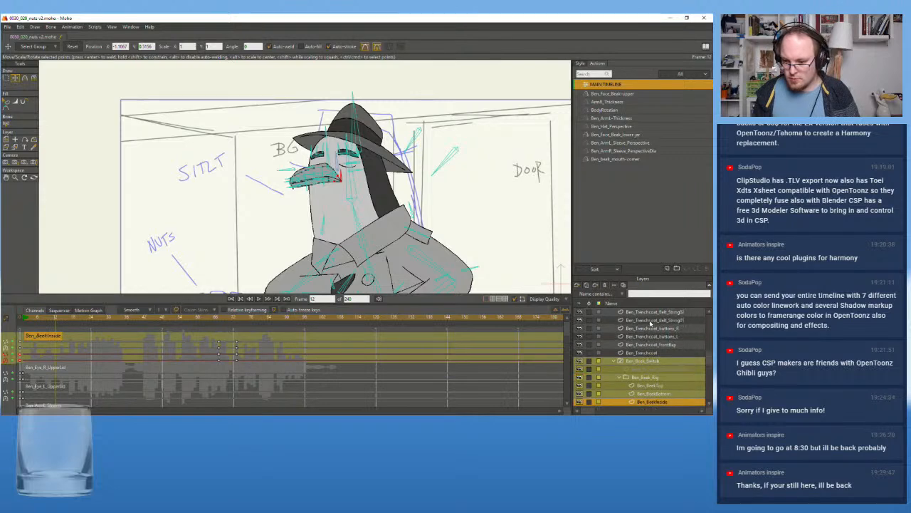
scroll(675, 341, up, 5)
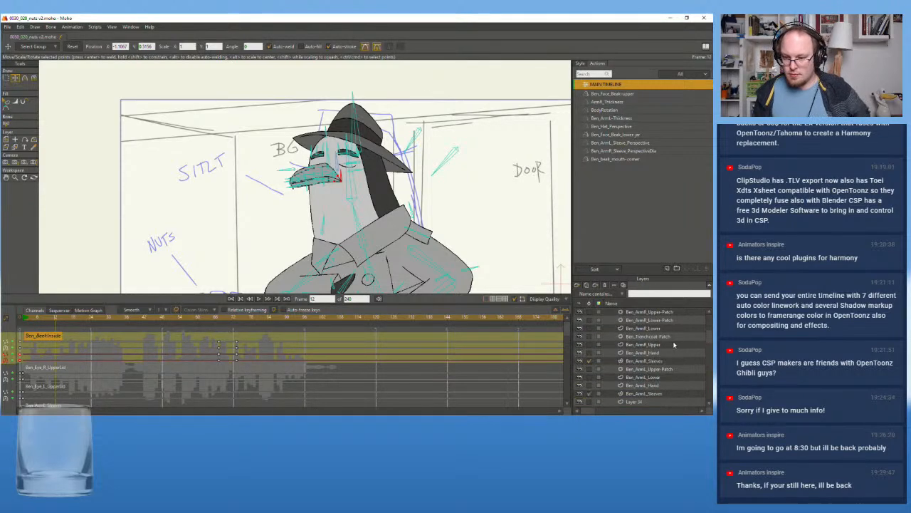
click(630, 312)
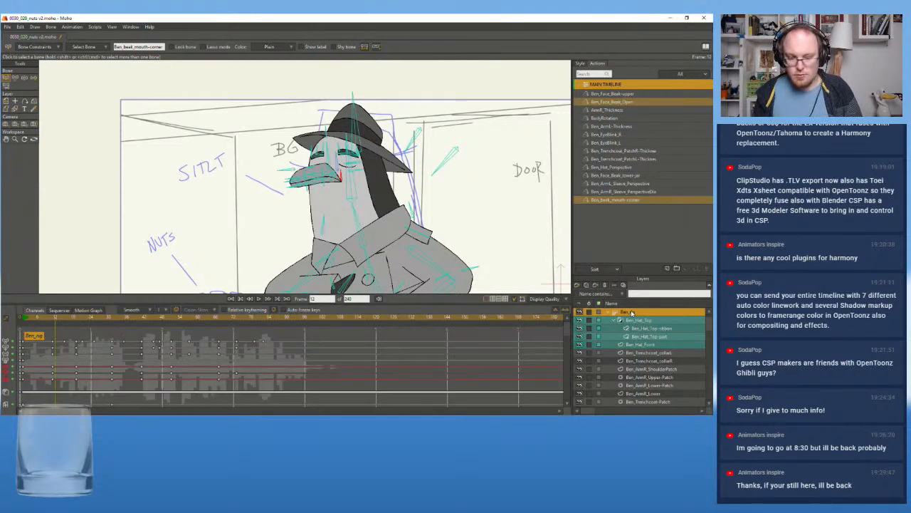
scroll(431, 217, up, 4)
drag(432, 218, 402, 191)
scroll(428, 193, down, 5)
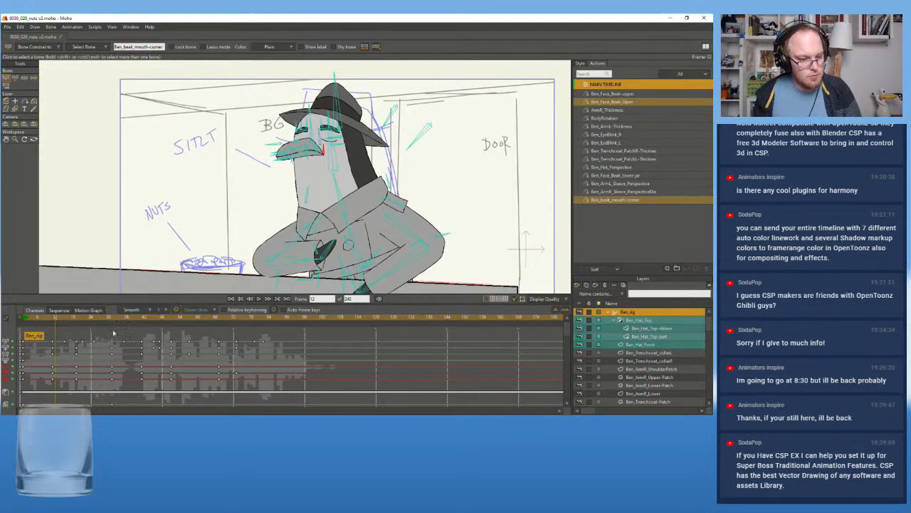
click(259, 298)
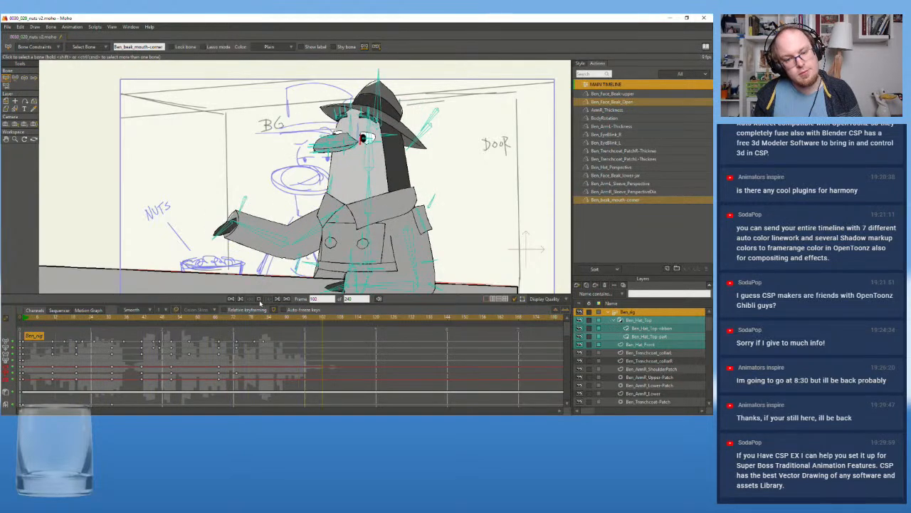
Play the animation from the first frame twice to review the bird's performance against the rough sketch
click(259, 299)
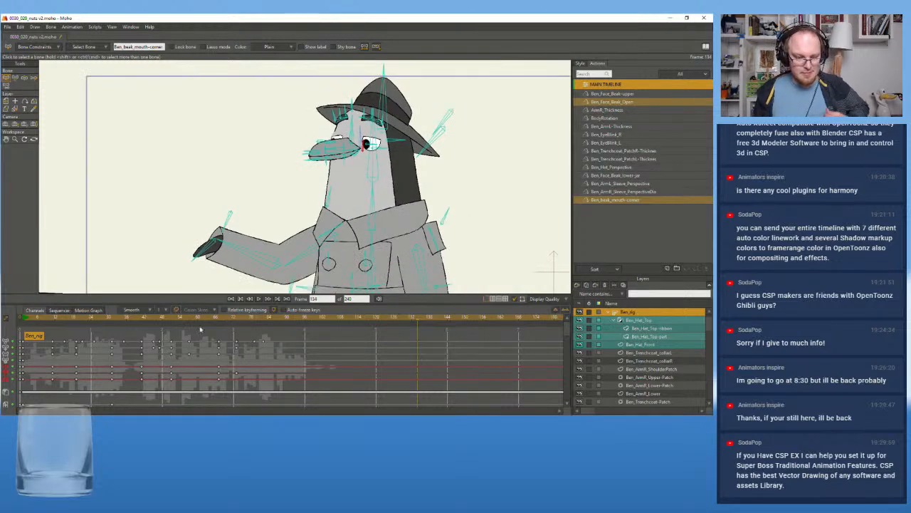
click(29, 319)
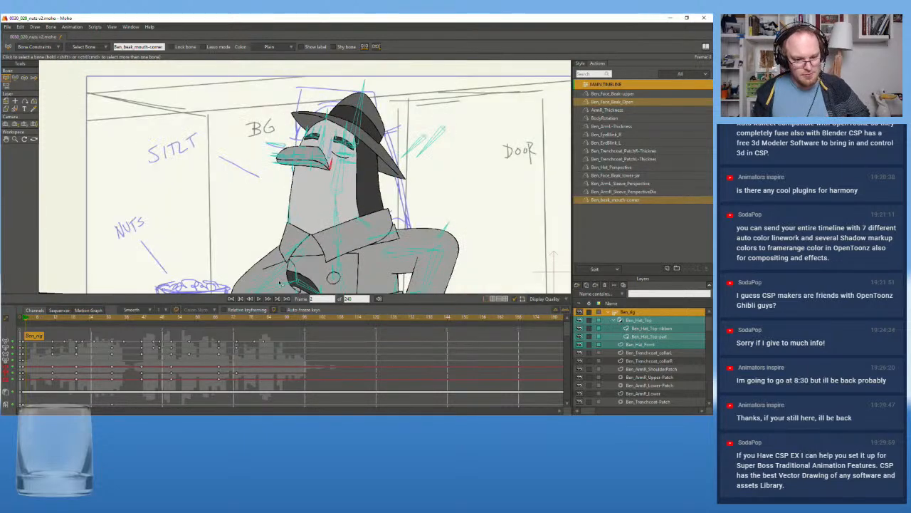
click(260, 300)
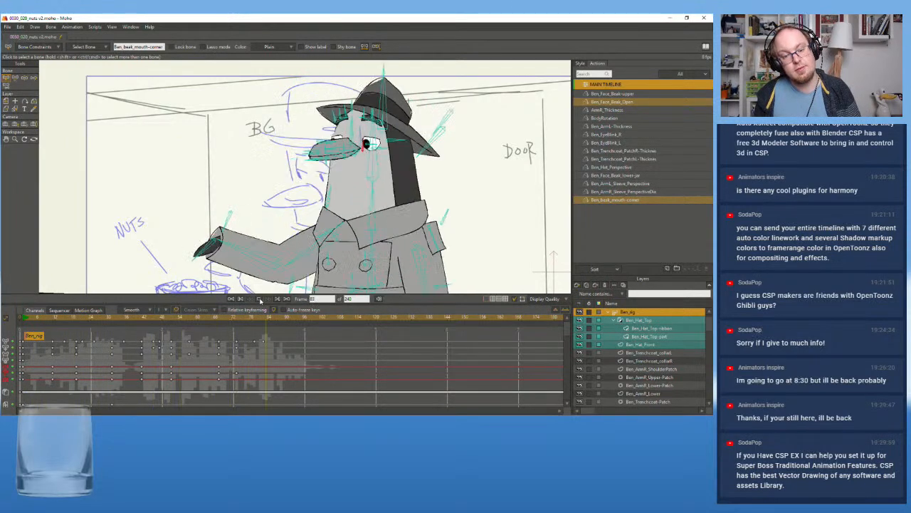
click(260, 301)
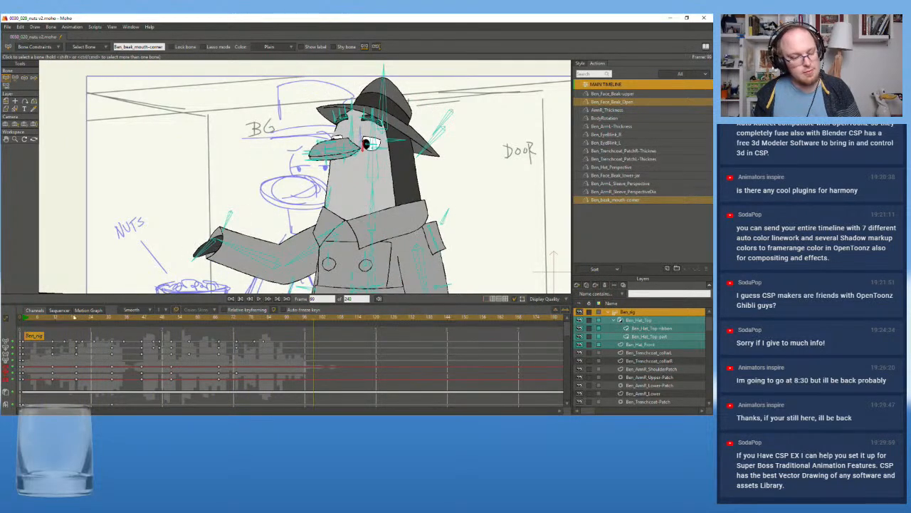
click(26, 325)
click(260, 300)
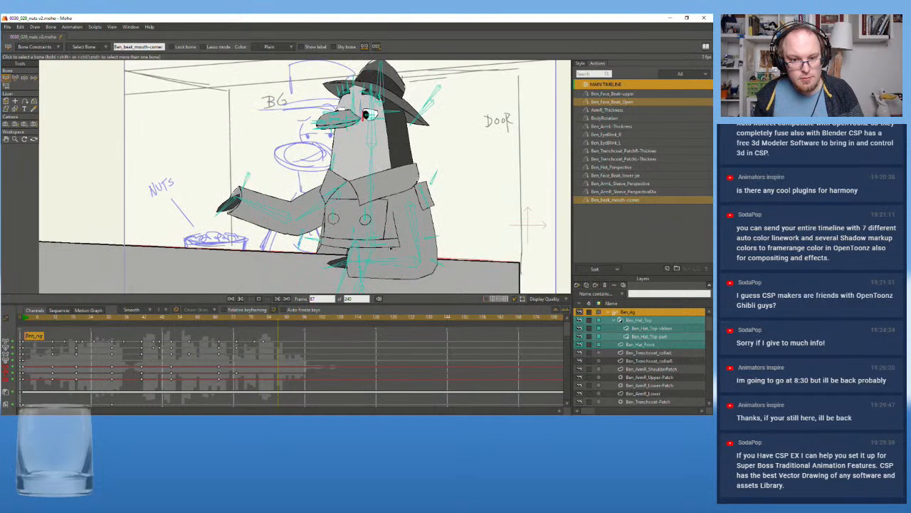
click(260, 300)
Hide the rough sketch layer, Layer 2, near the end of the layer list
scroll(697, 356, down, 2)
scroll(640, 363, down, 5)
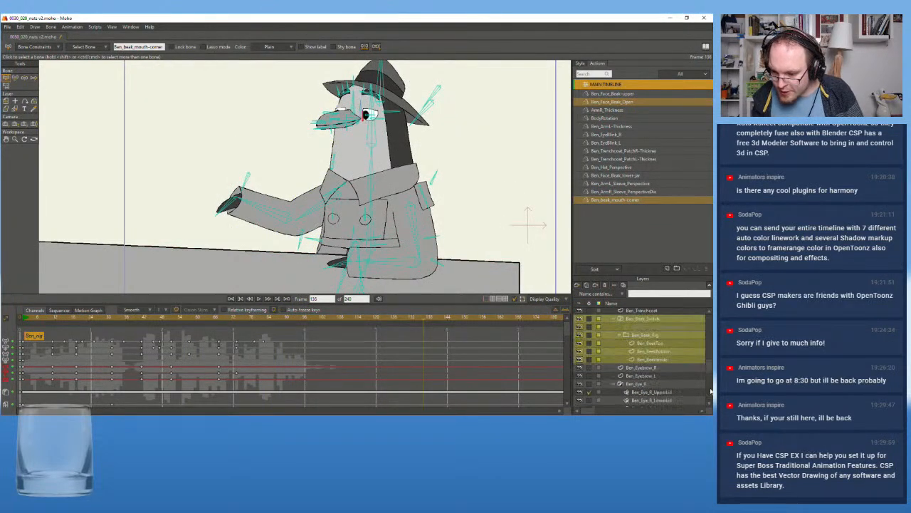
click(577, 391)
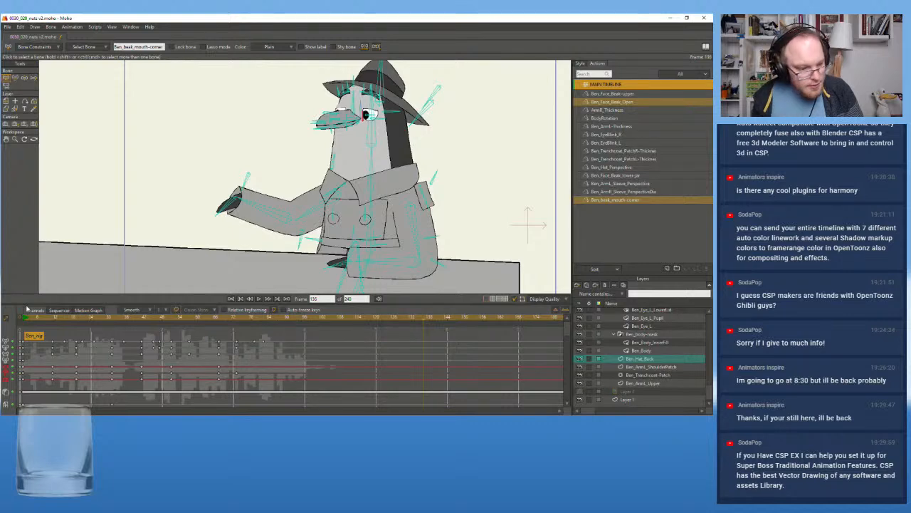
Replay the shot repeatedly from the first frame to examine the character's motion without the sketch
click(24, 322)
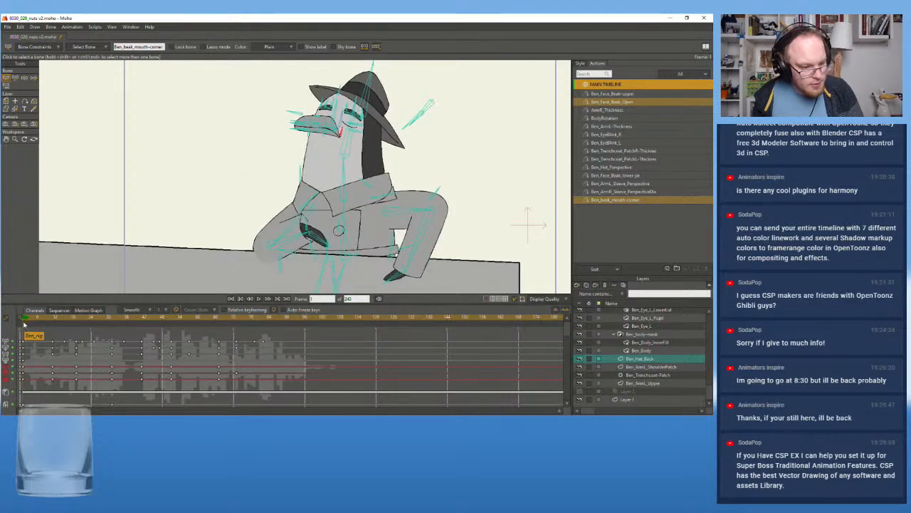
click(258, 299)
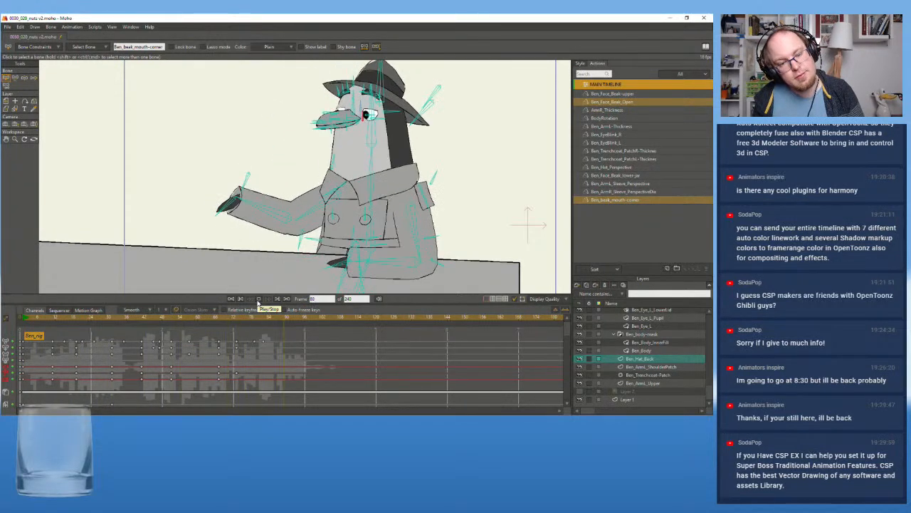
click(259, 300)
drag(33, 318, 22, 319)
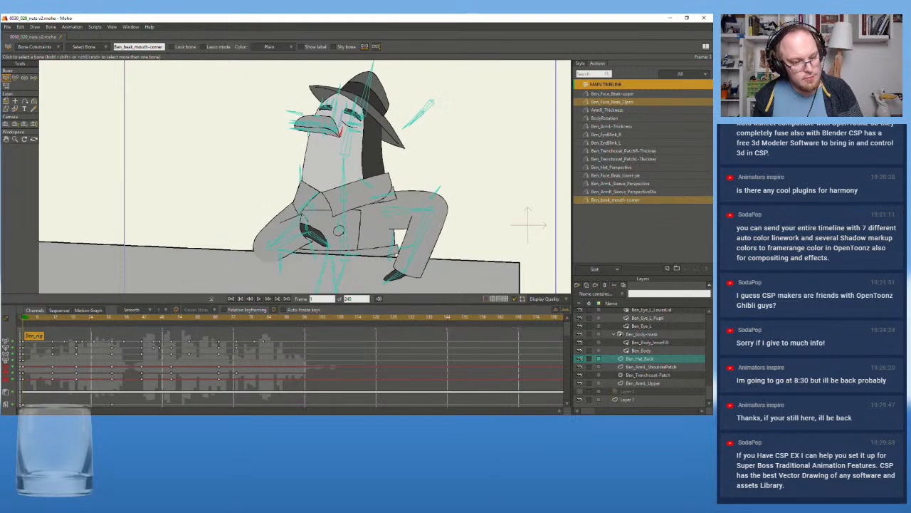
click(260, 298)
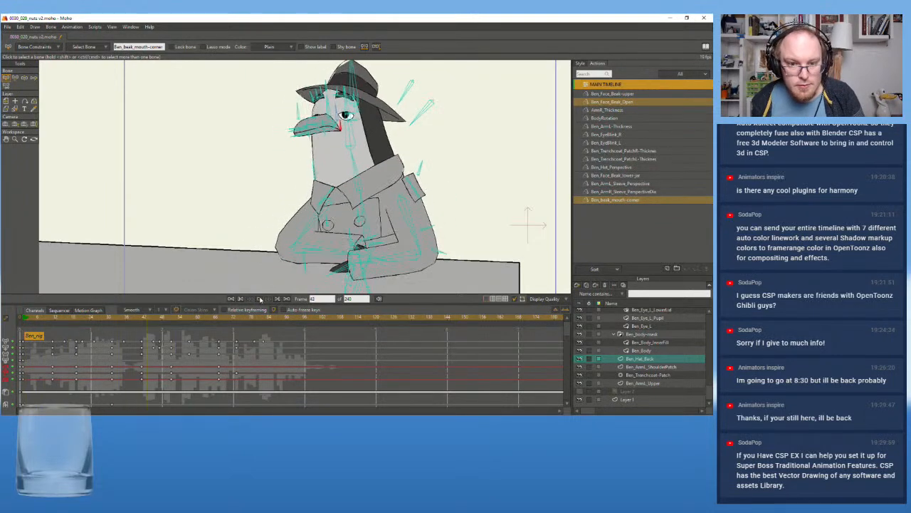
click(262, 302)
drag(31, 319, 25, 322)
click(261, 298)
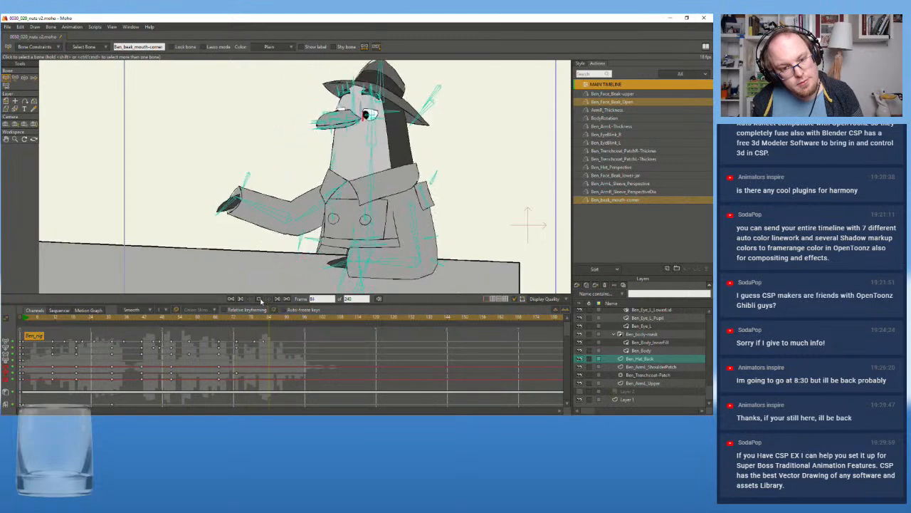
click(260, 299)
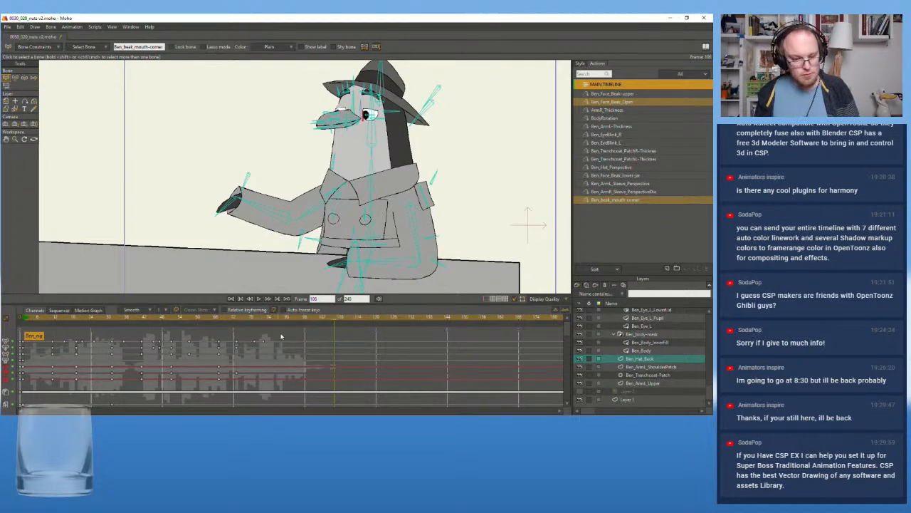
drag(237, 319, 27, 346)
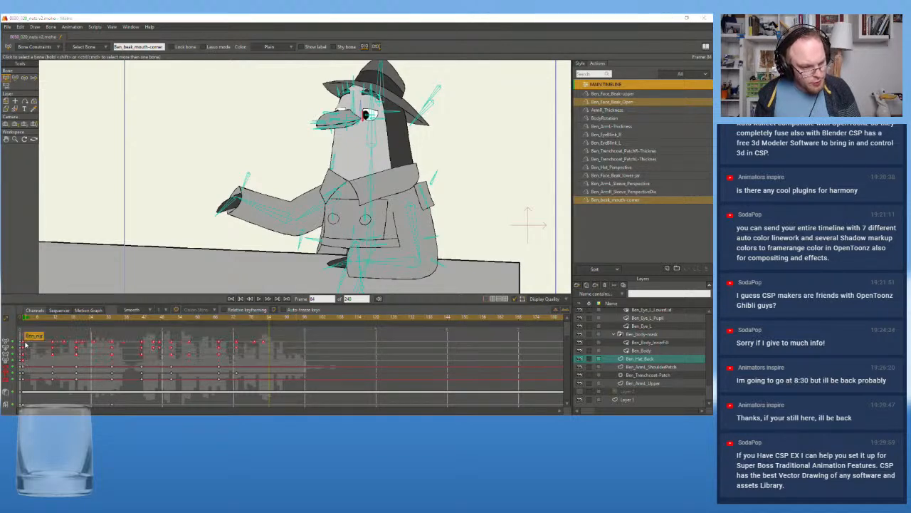
right_click(27, 346)
click(100, 351)
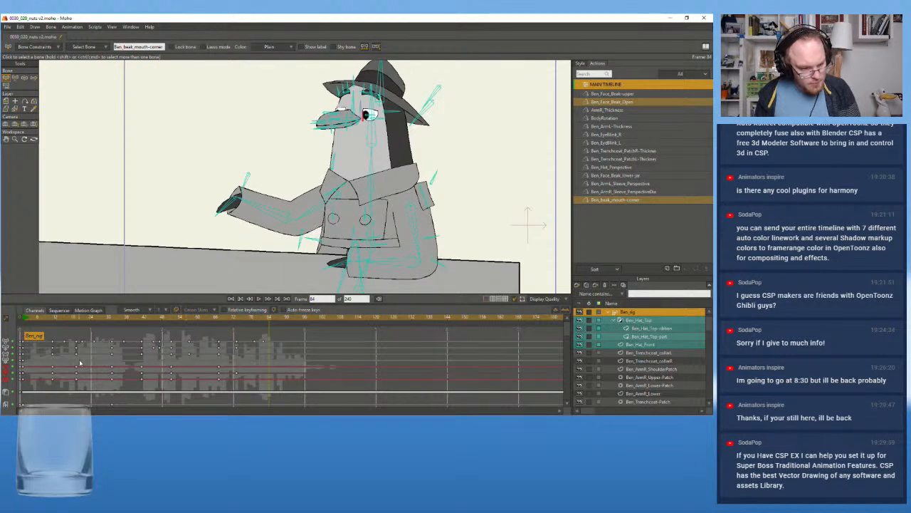
scroll(25, 363, down, 1)
drag(262, 356, 25, 340)
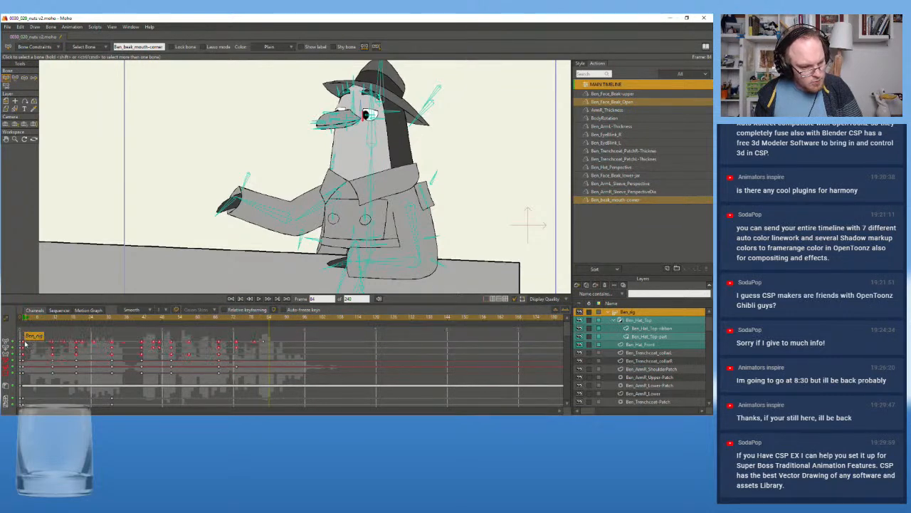
right_click(26, 345)
click(250, 349)
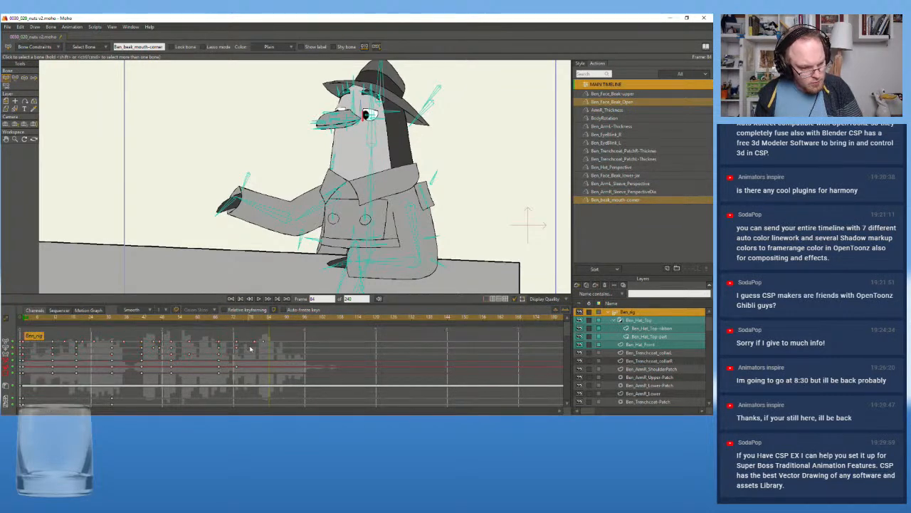
Select the Ben_rig keyframes across all animated channels and set their interval to 2
drag(300, 333, 23, 356)
right_click(24, 356)
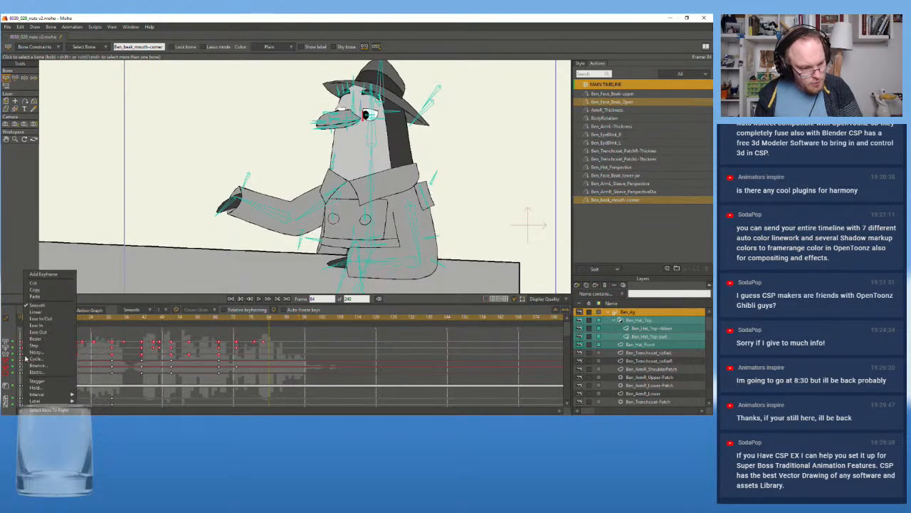
mouse_move(68, 394)
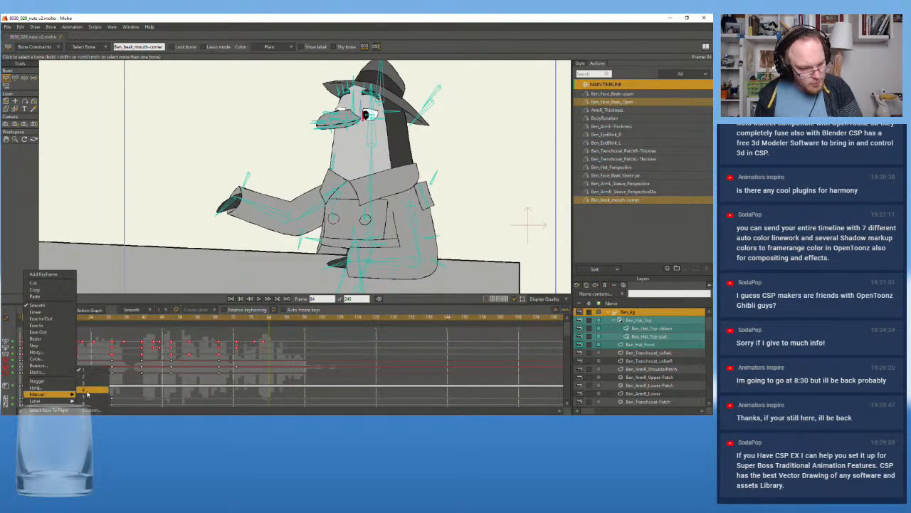
click(89, 379)
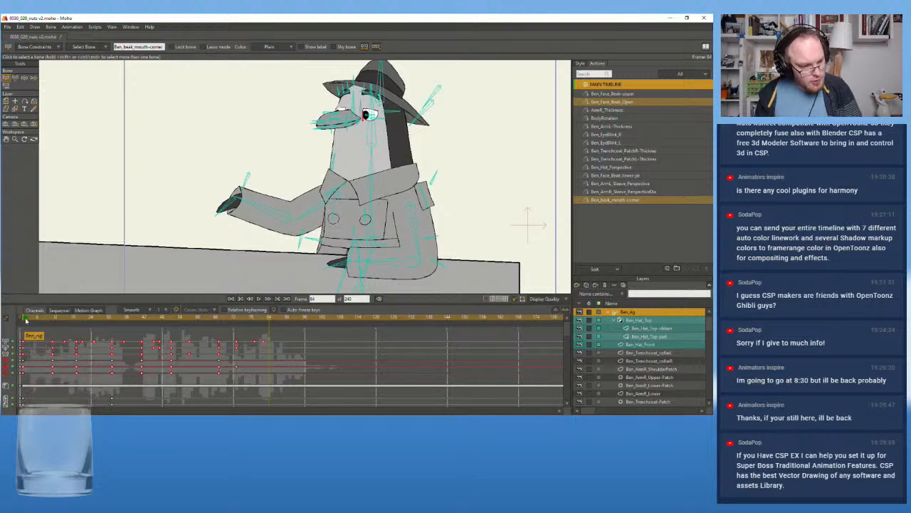
Play the animation from the first frame several times to check the stepped look of the new keyframe interval
click(26, 320)
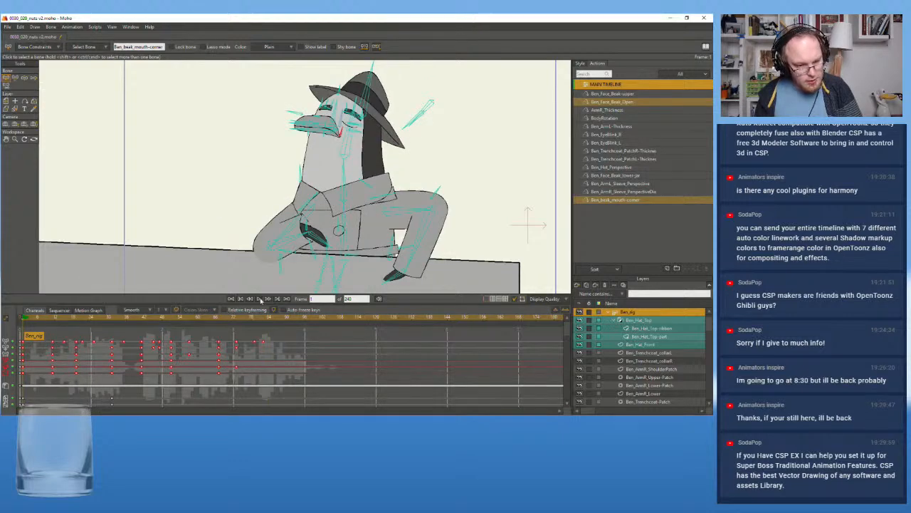
click(260, 300)
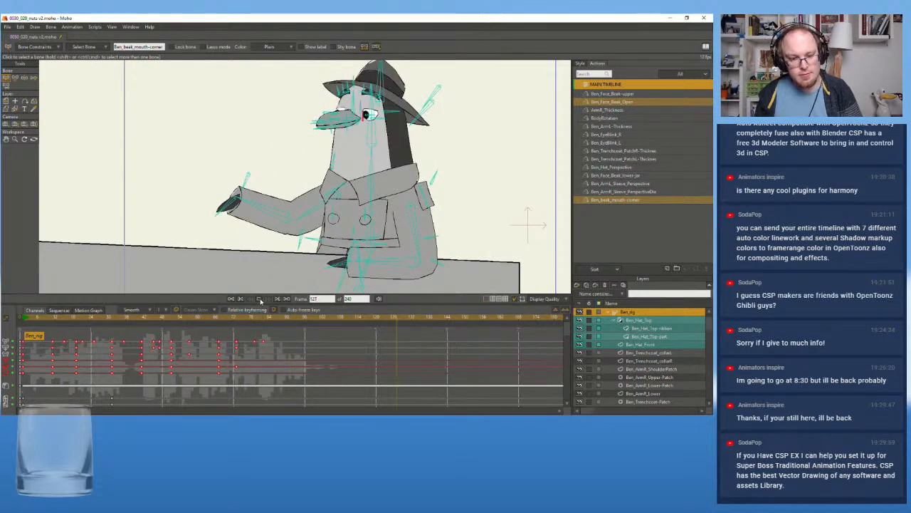
click(26, 324)
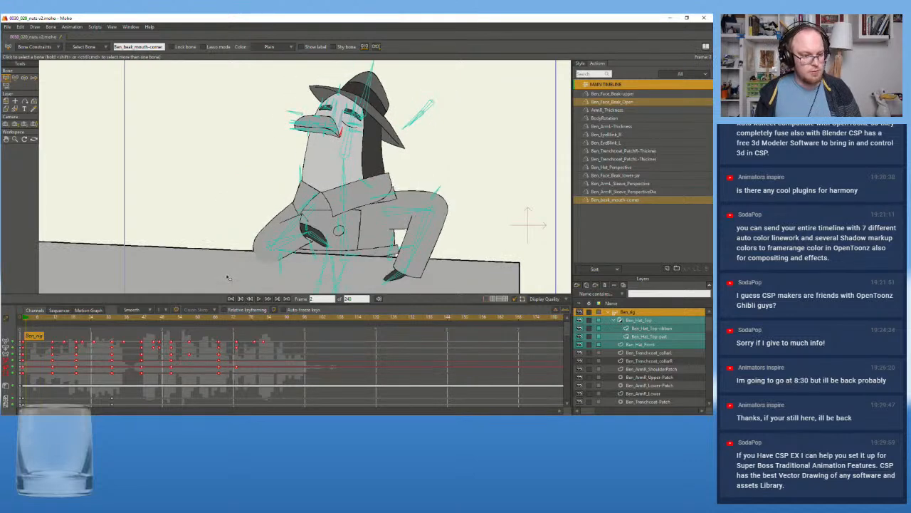
click(261, 298)
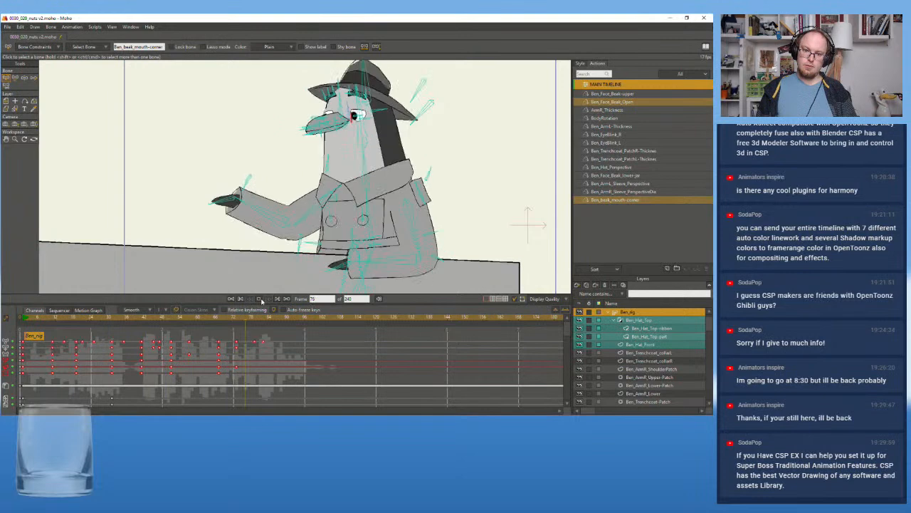
click(258, 298)
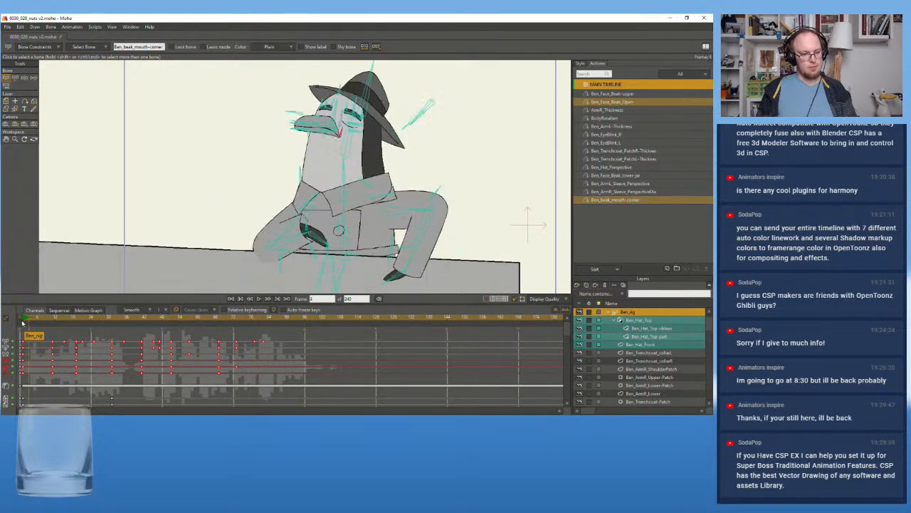
click(259, 303)
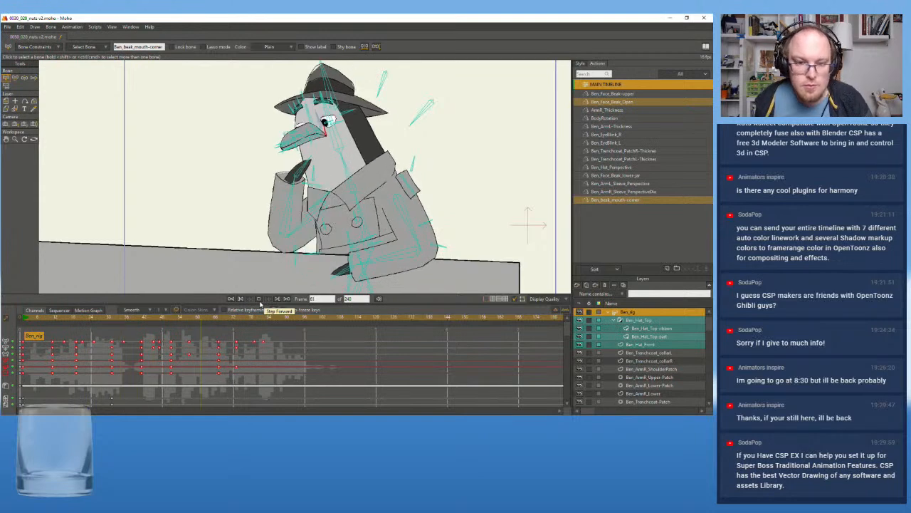
click(258, 299)
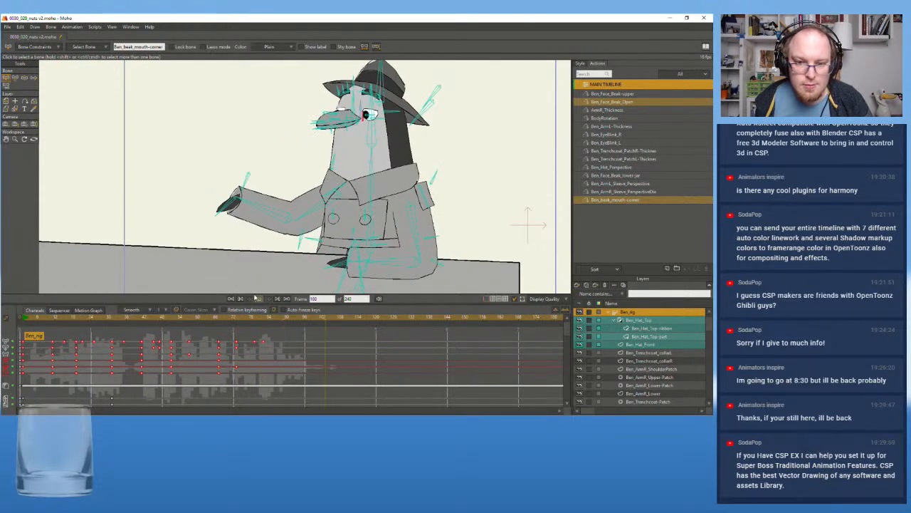
Scrub to frame 82 and select the head bone B10 of Ben_rig
drag(90, 324, 264, 329)
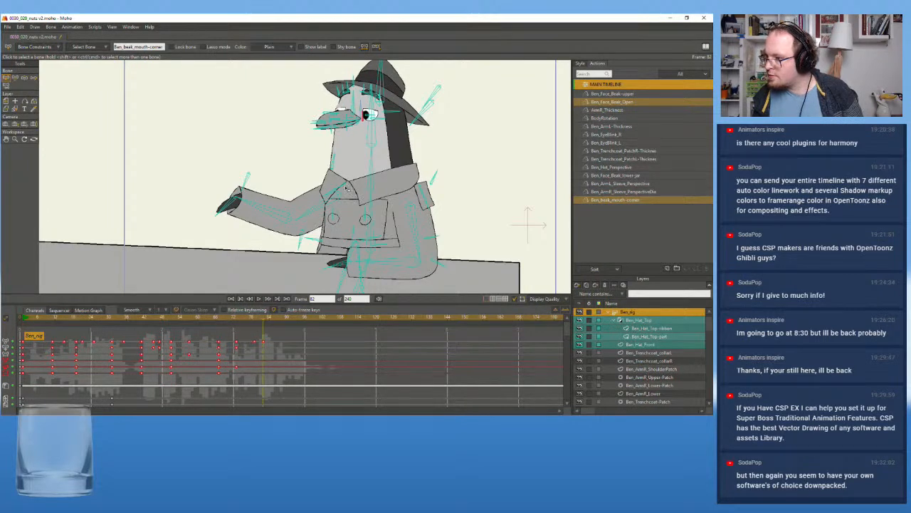
click(373, 137)
click(372, 143)
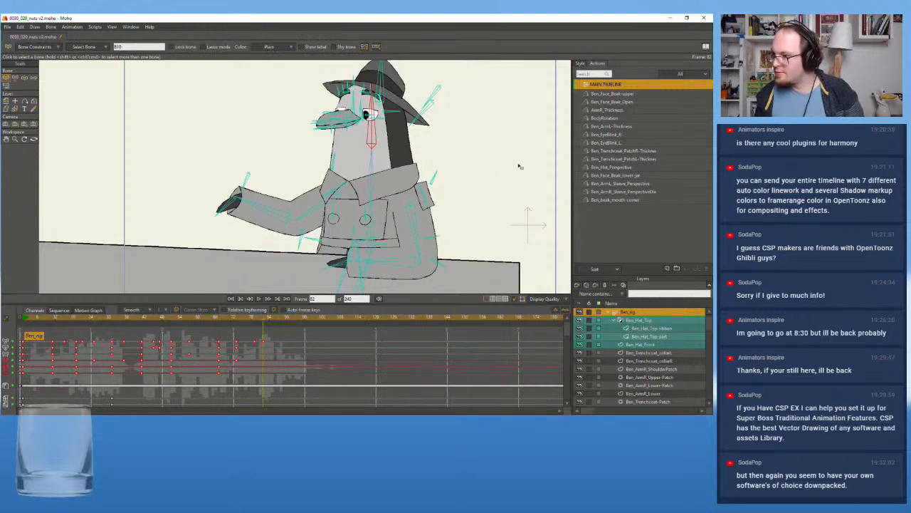
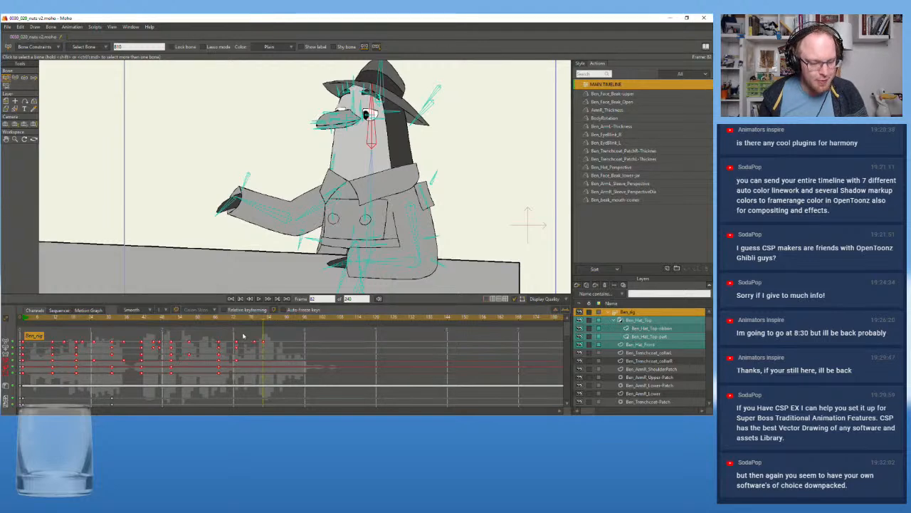
Examine the character's head and outstretched arm pose closely at frame 79
drag(232, 319, 255, 323)
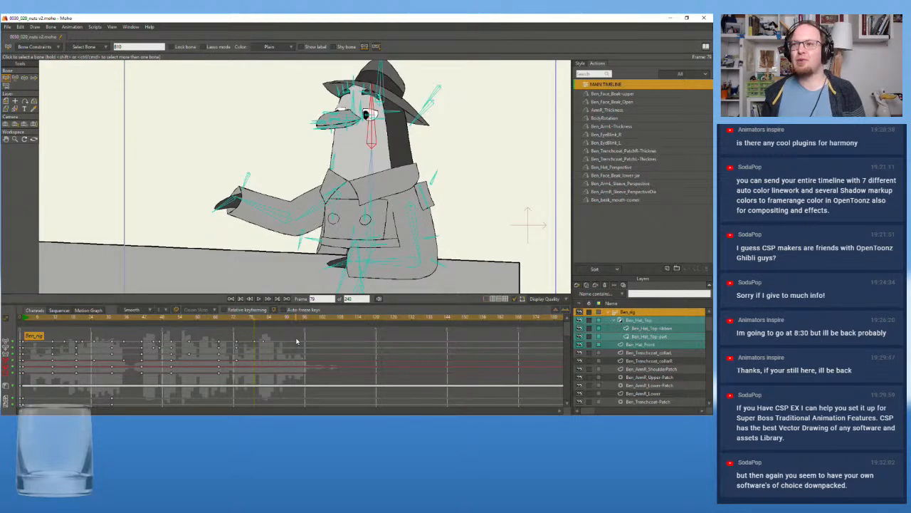
scroll(272, 173, up, 2)
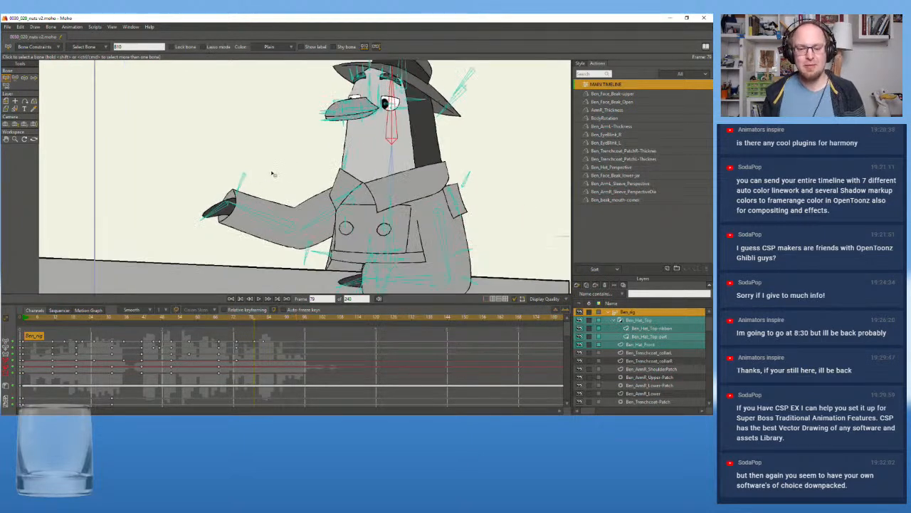
drag(279, 167, 239, 173)
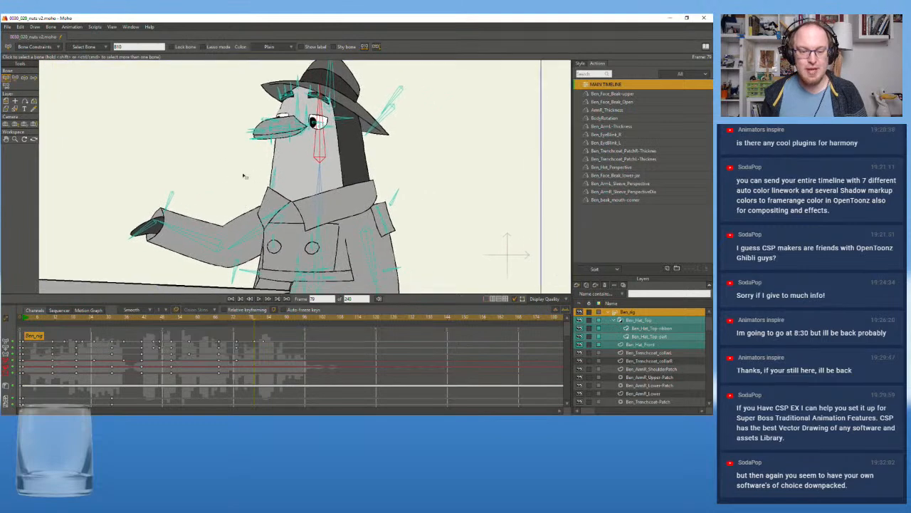
scroll(251, 169, down, 2)
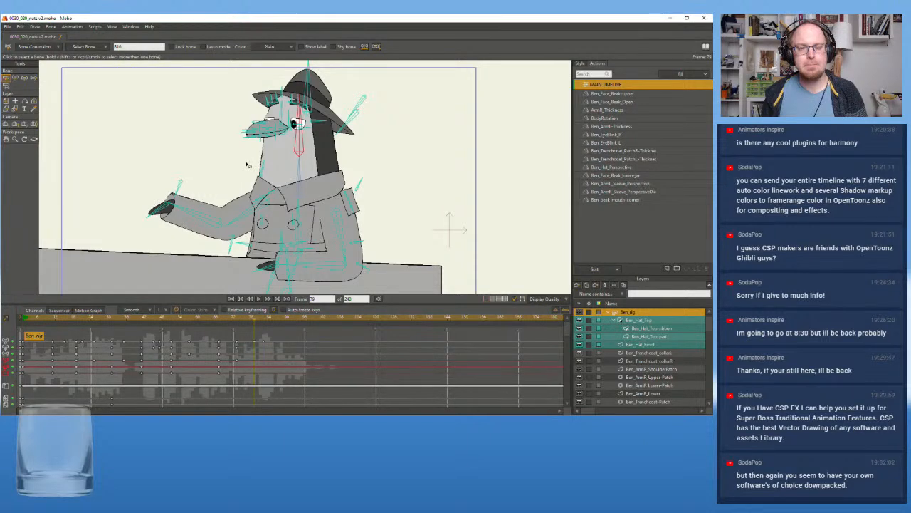
scroll(248, 165, up, 1)
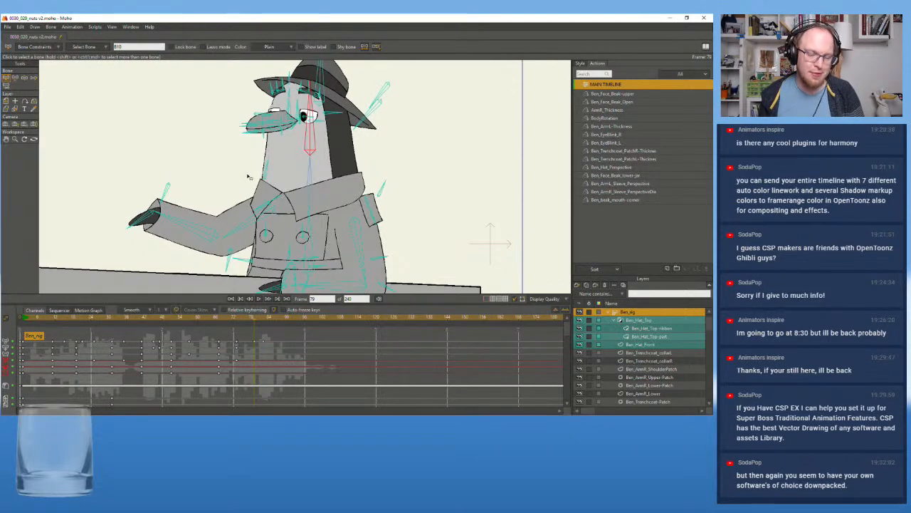
scroll(242, 171, up, 1)
scroll(239, 164, up, 1)
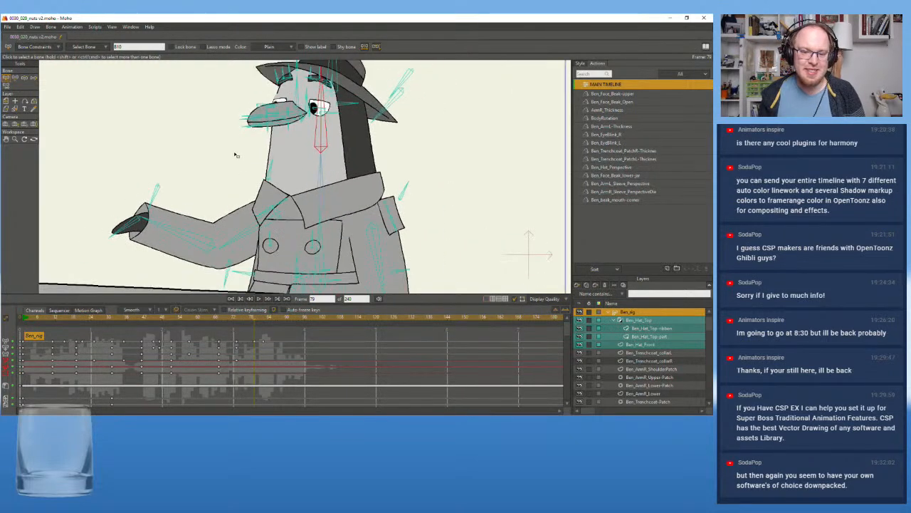
drag(235, 154, 237, 183)
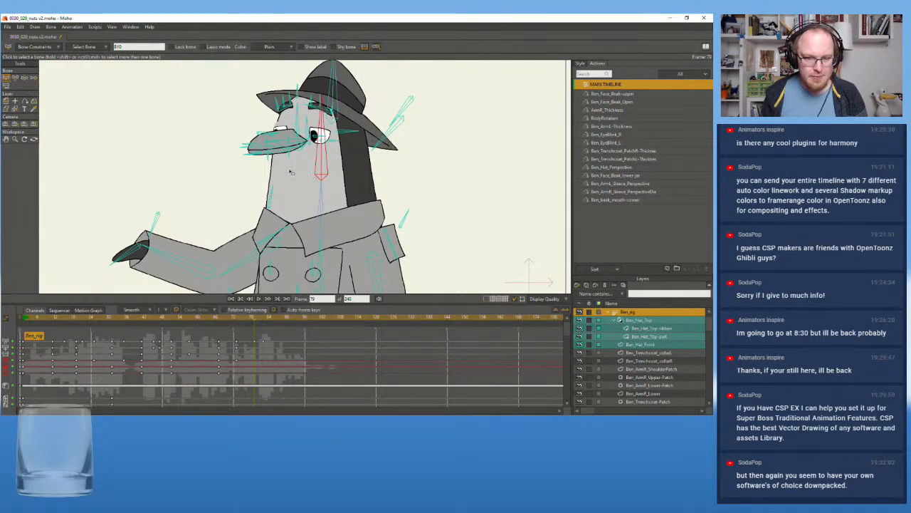
scroll(307, 176, up, 1)
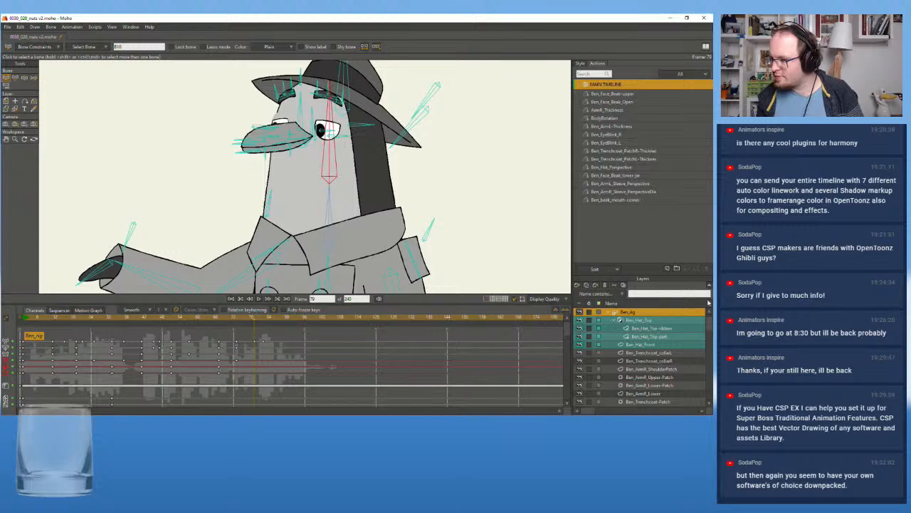
scroll(247, 170, up, 1)
Tilt the head bone forward to an angle of about 10° at frame 77, with the keyframe interval set to 2
click(251, 319)
mouse_move(251, 320)
mouse_down()
mouse_move(238, 320)
mouse_move(259, 321)
mouse_move(238, 324)
mouse_move(257, 327)
mouse_up()
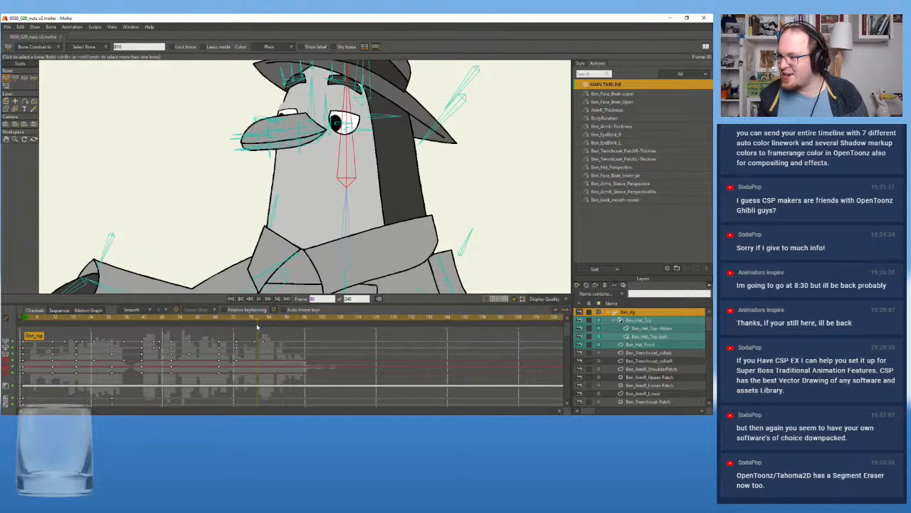
drag(258, 327, 255, 327)
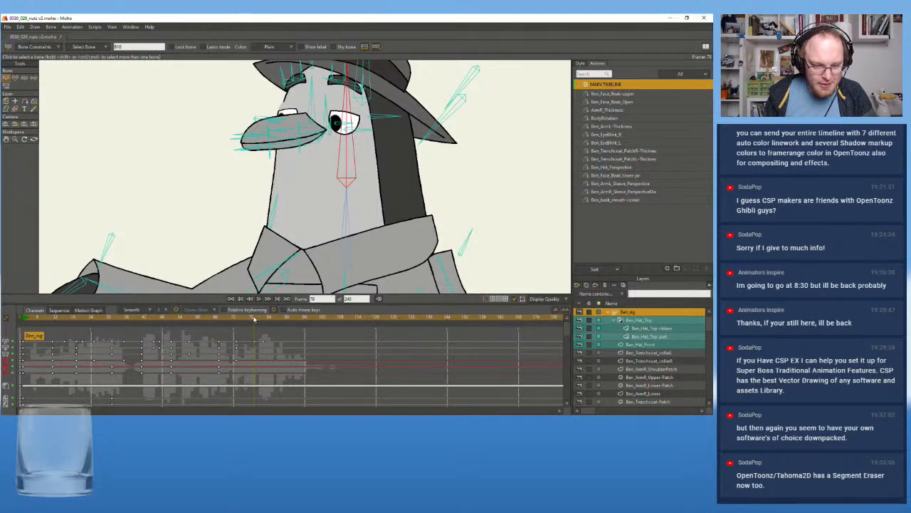
mouse_move(254, 318)
mouse_down()
mouse_move(225, 320)
mouse_move(250, 318)
mouse_up()
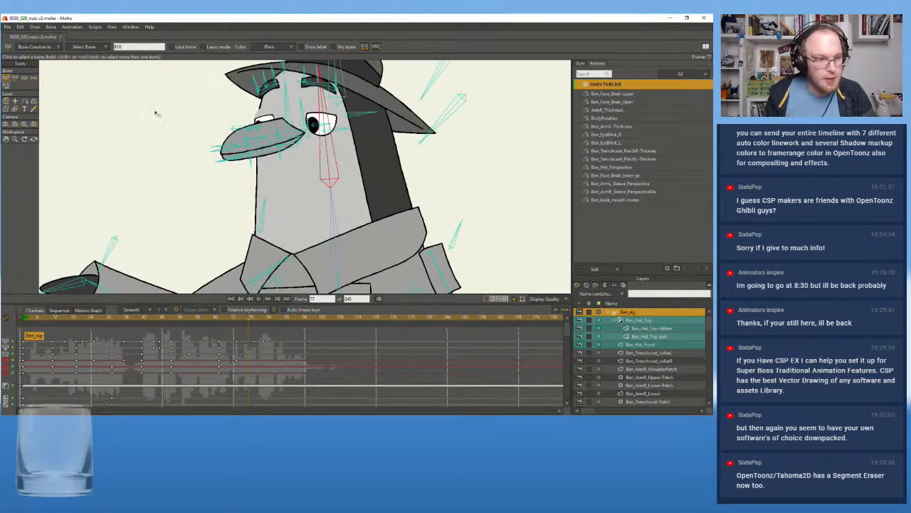
key(t)
drag(328, 150, 318, 148)
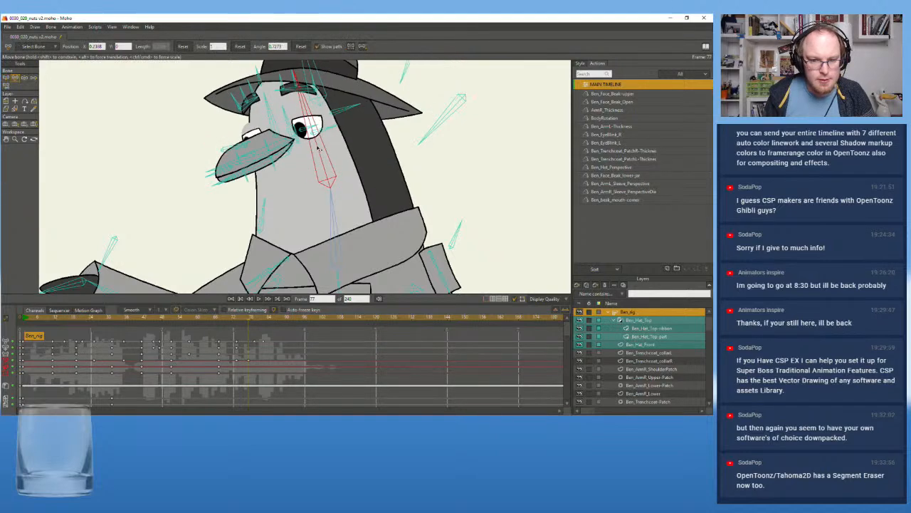
click(161, 310)
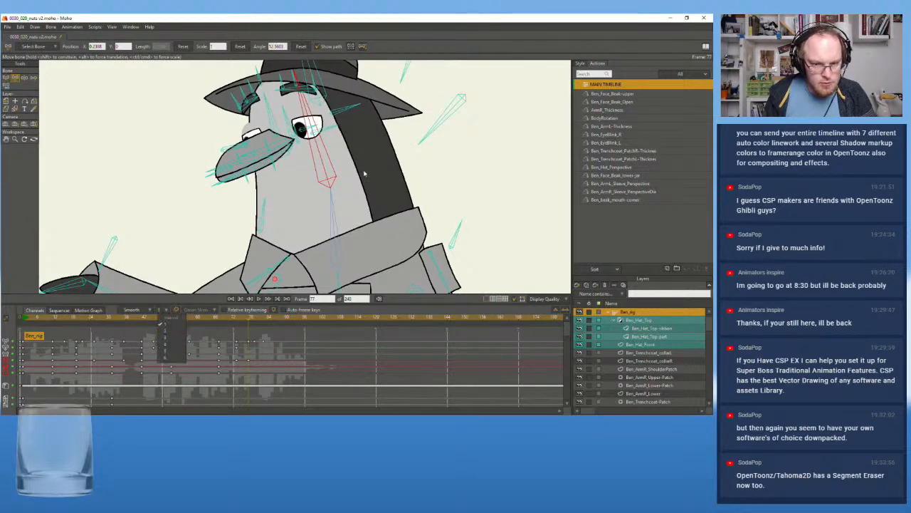
click(168, 329)
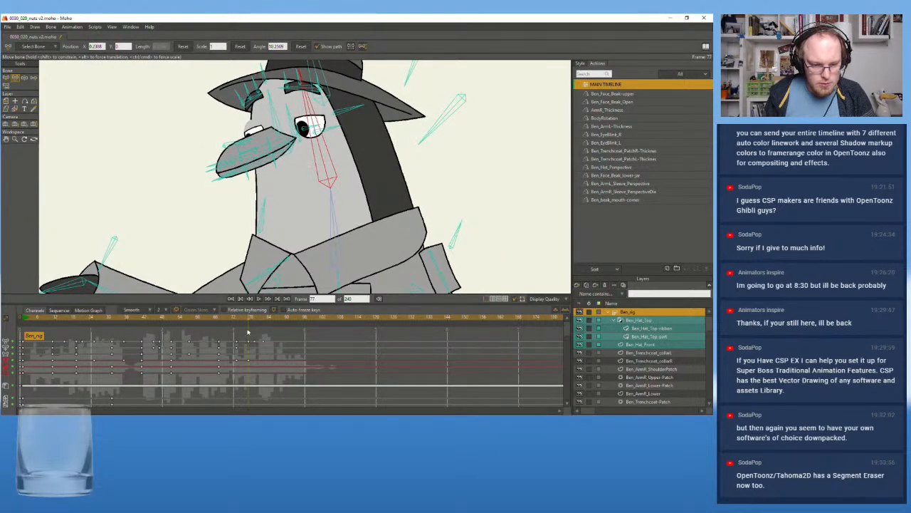
Rotate the head bone back to an angle of about -1.5° at frame 85
click(254, 320)
drag(255, 319, 272, 320)
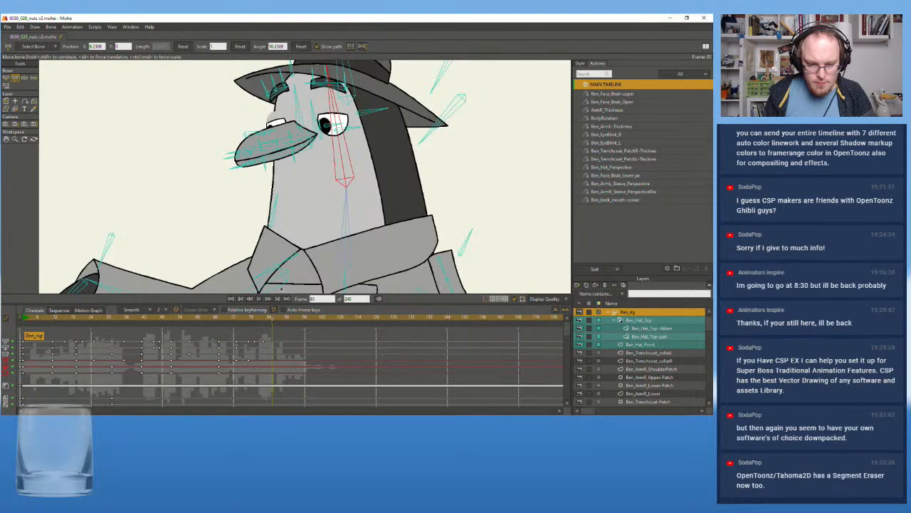
drag(338, 144, 342, 135)
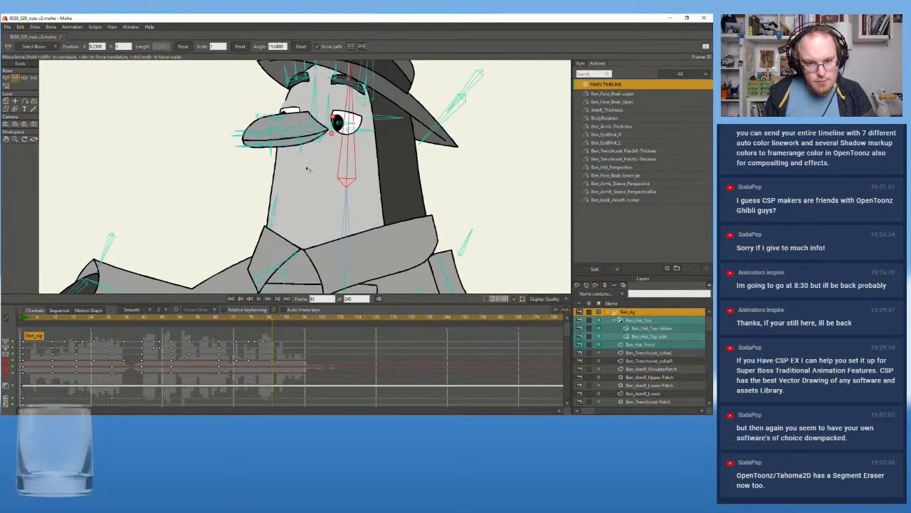
Play back the end of the shot twice from about frame 66 to check the new head movement
scroll(310, 187, down, 3)
click(218, 318)
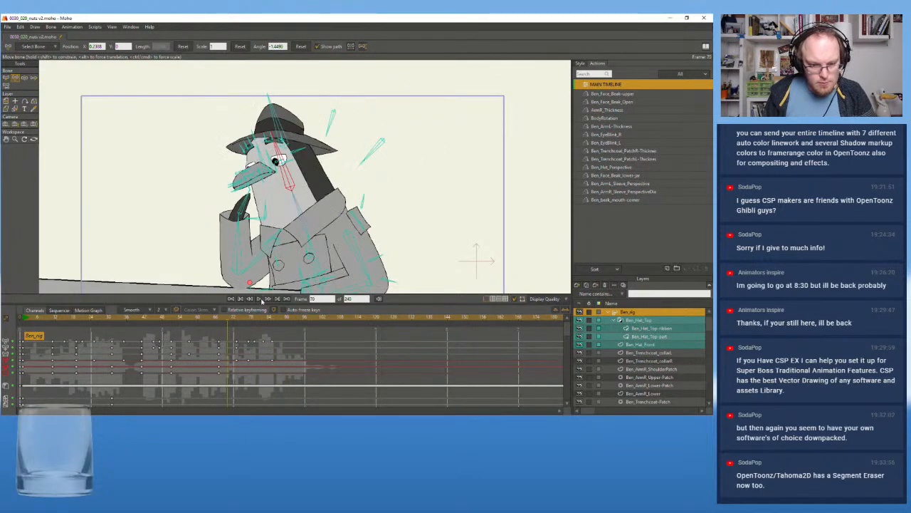
click(260, 300)
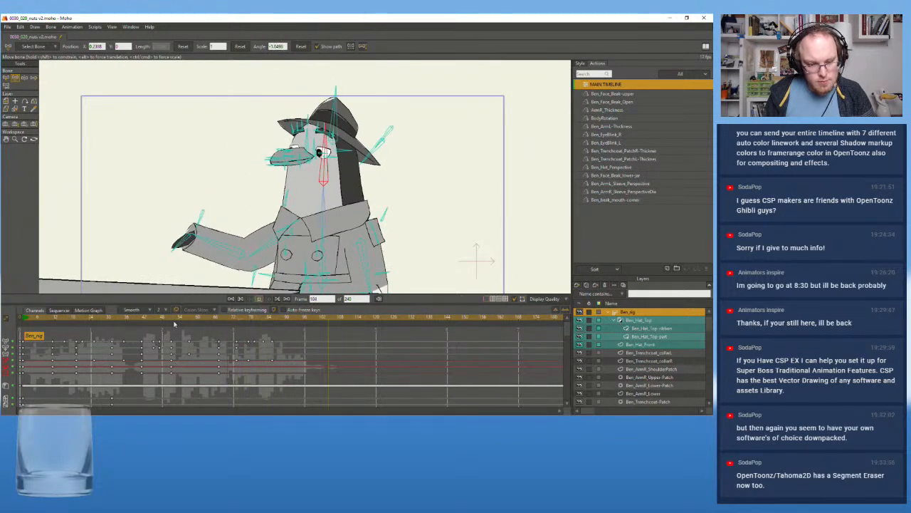
click(218, 316)
click(260, 299)
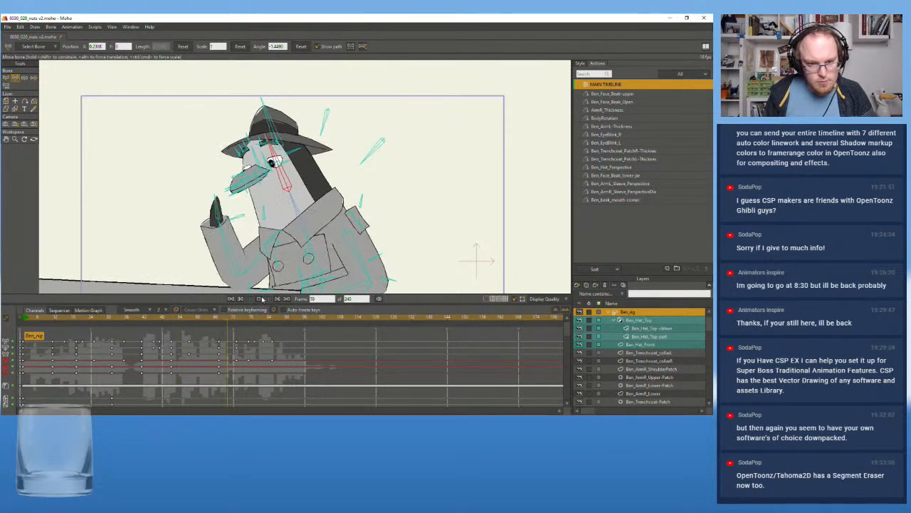
Rotate the outstretched arm's forearm bone slightly upward at frame 79
drag(225, 318, 248, 319)
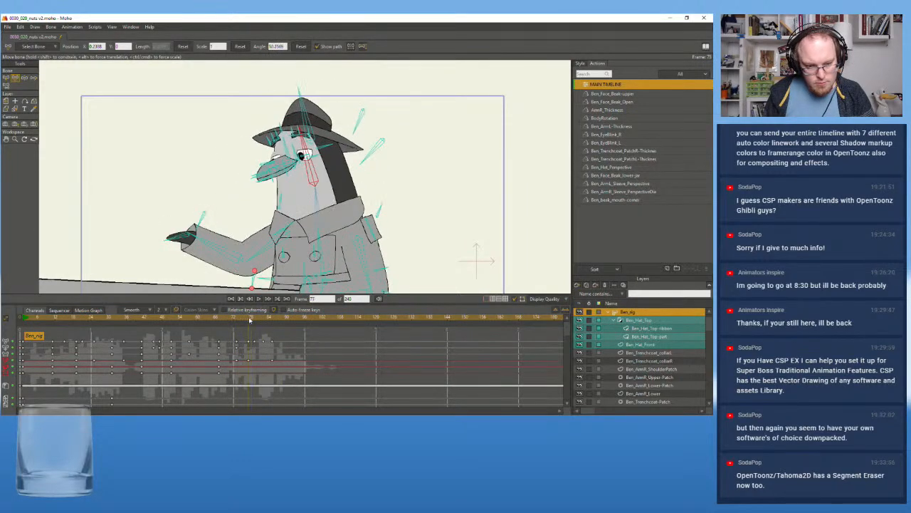
click(6, 77)
click(213, 246)
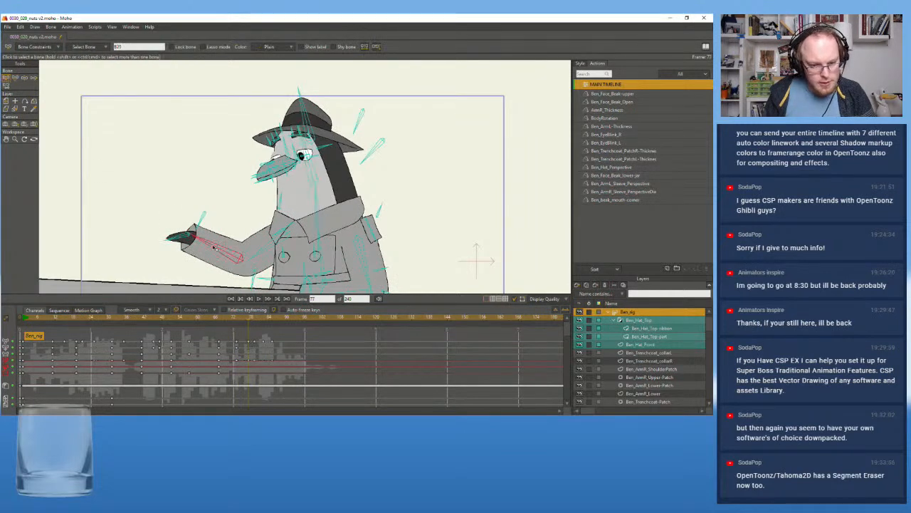
click(252, 319)
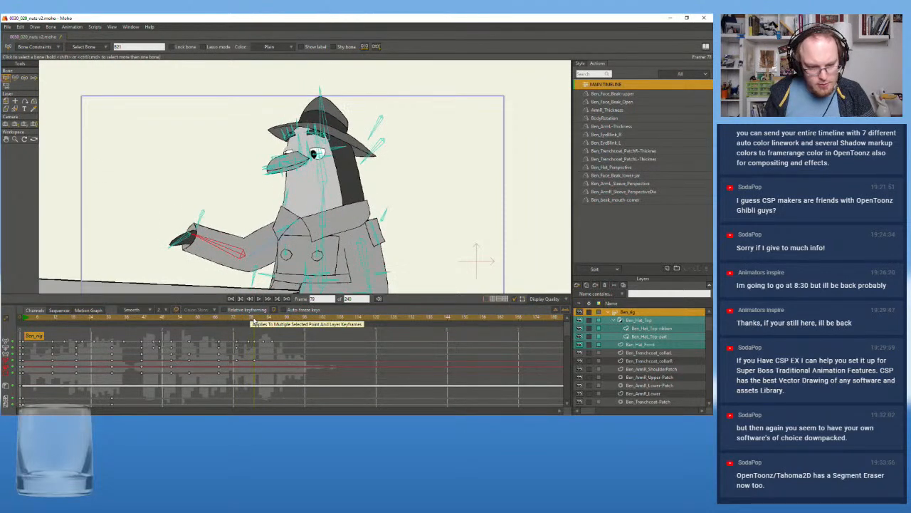
mouse_move(253, 320)
mouse_down()
mouse_move(265, 321)
mouse_move(254, 320)
mouse_up()
drag(255, 320, 263, 321)
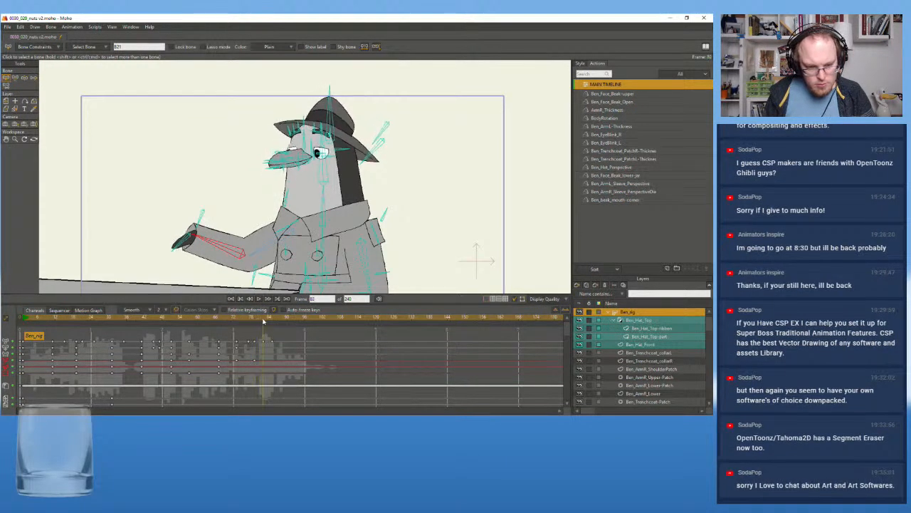
click(16, 79)
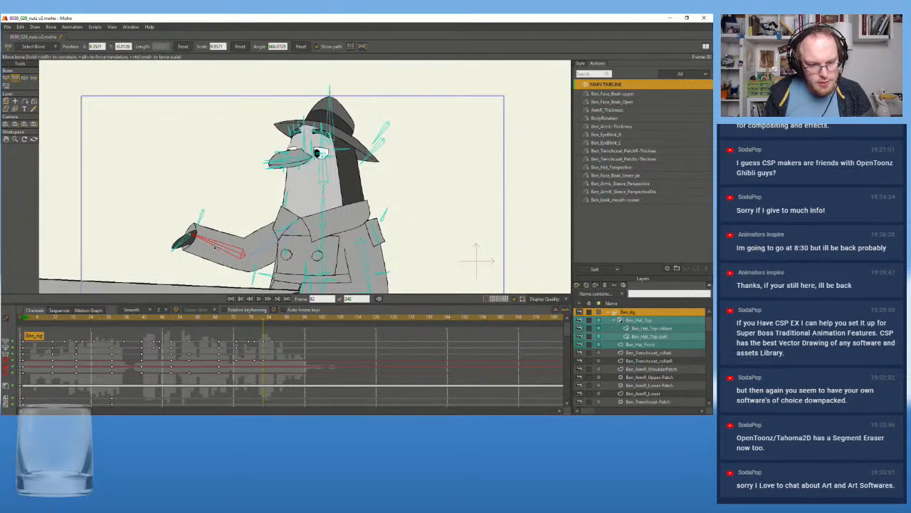
click(255, 318)
drag(215, 247, 216, 244)
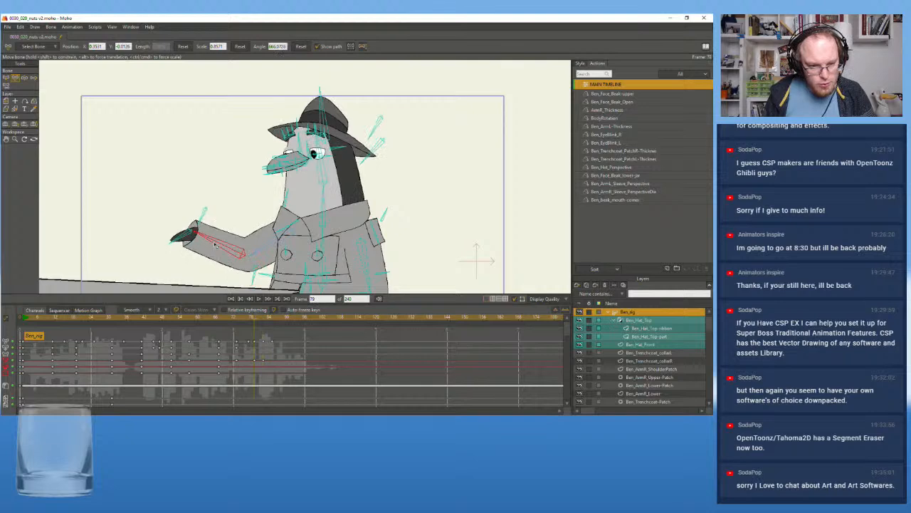
Play back the animation from about frame 48 to check the arm movement
drag(254, 320, 208, 322)
click(259, 299)
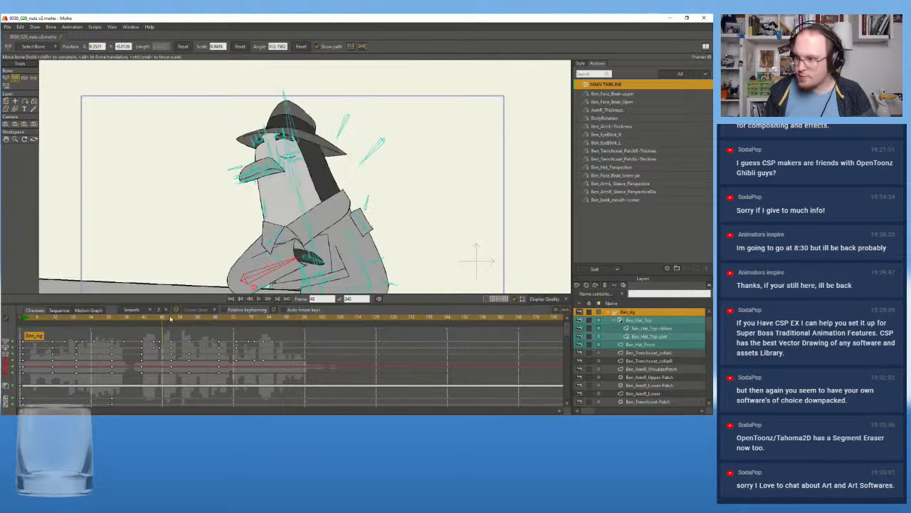
click(257, 299)
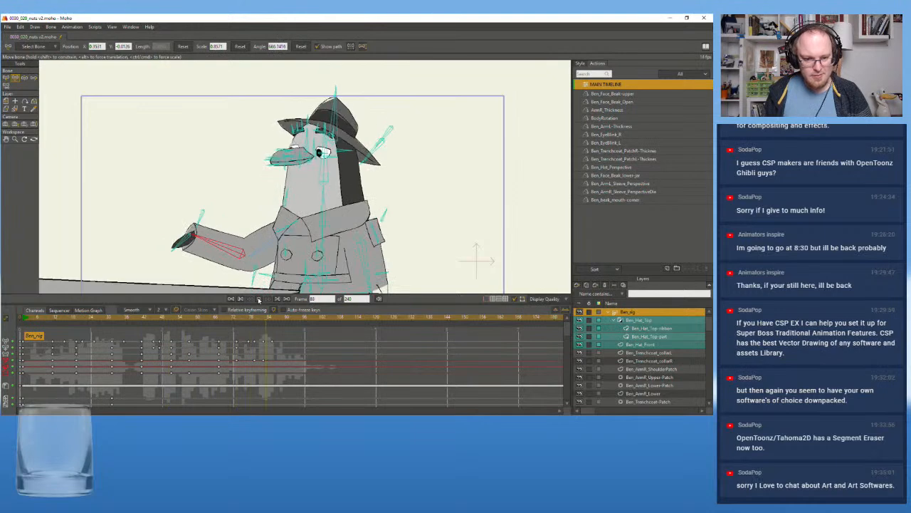
Replay the whole shot from its first frame several times and its ending from about frame 66
click(31, 329)
drag(31, 328, 24, 330)
click(260, 299)
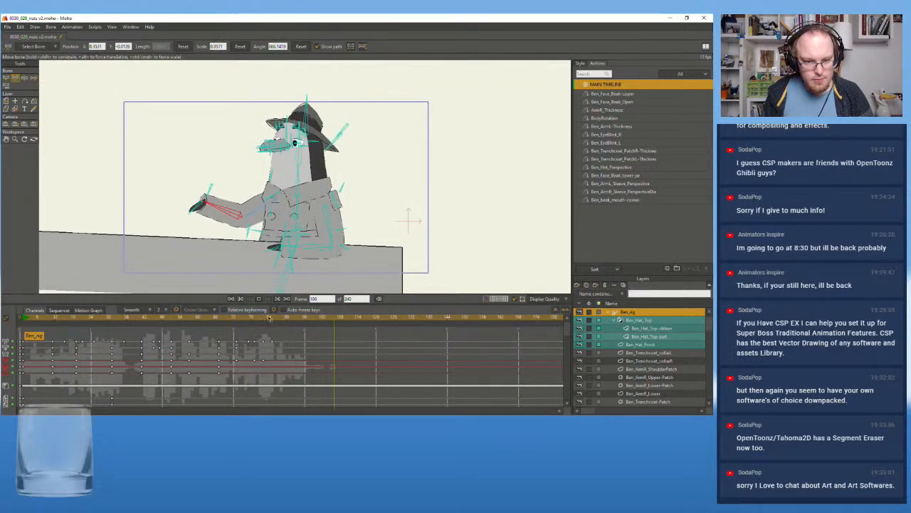
click(27, 319)
drag(27, 319, 23, 319)
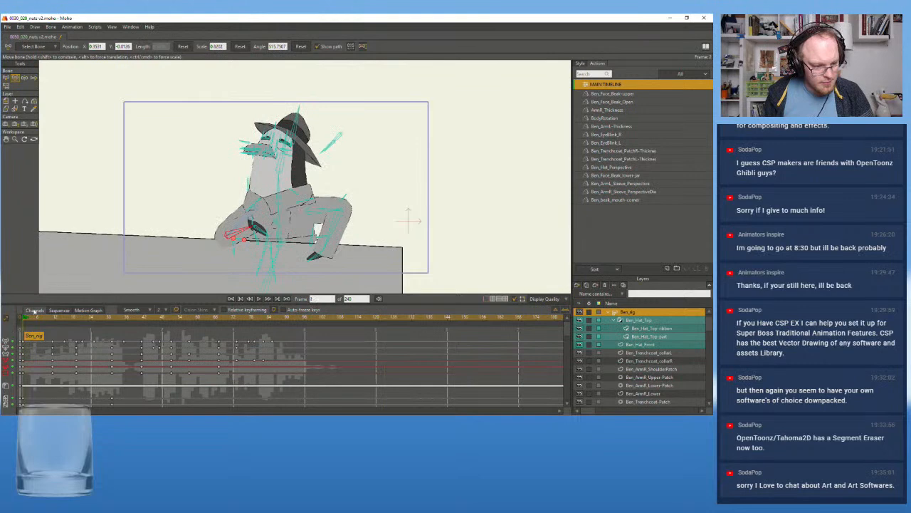
scroll(87, 227, up, 2)
drag(135, 218, 123, 222)
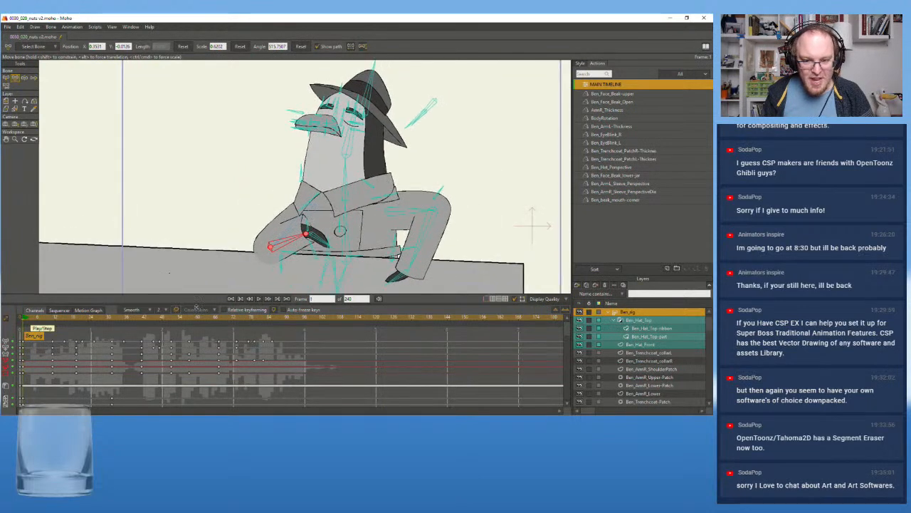
click(258, 299)
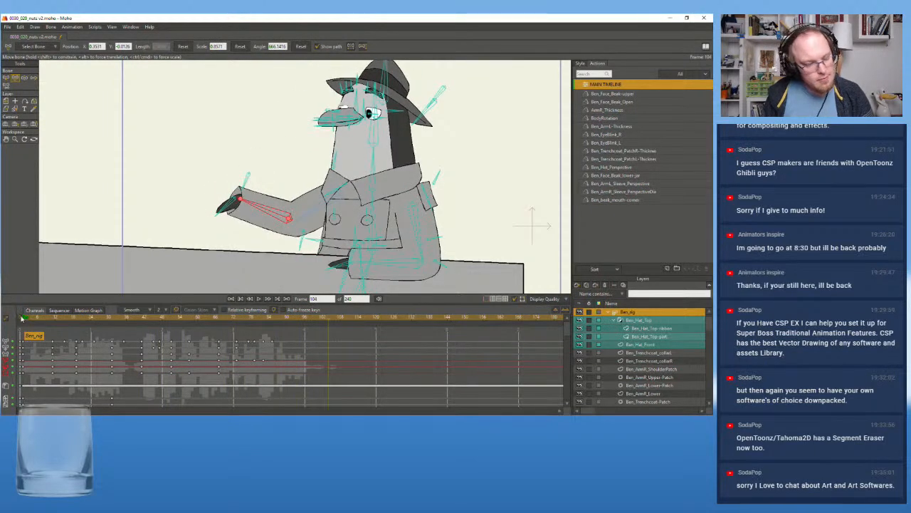
mouse_move(21, 318)
mouse_down()
mouse_move(33, 321)
mouse_move(23, 324)
mouse_up()
click(259, 299)
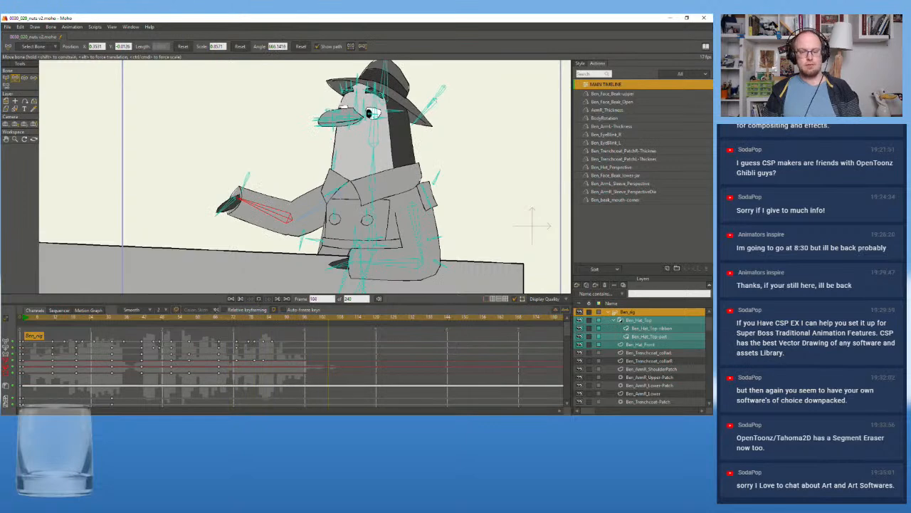
click(218, 319)
click(258, 299)
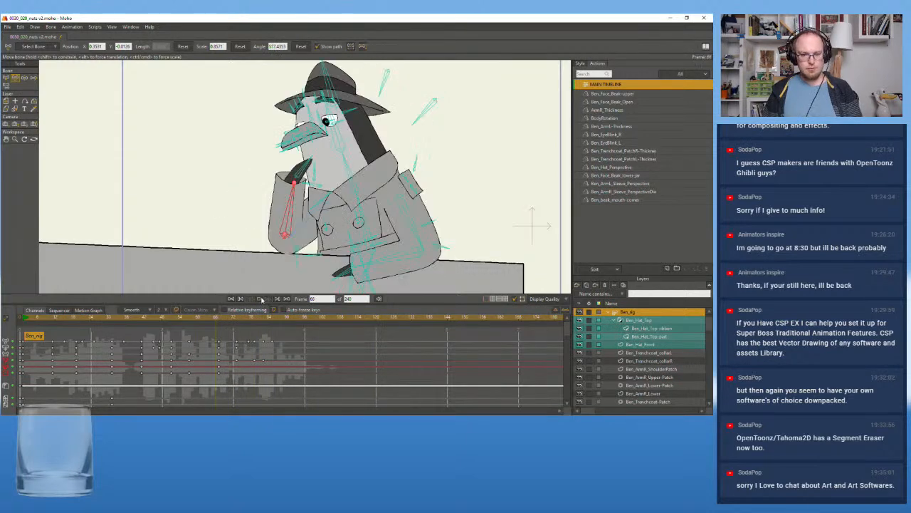
Key both eye-blink bones with the eyes open at frame 75
drag(211, 319, 243, 324)
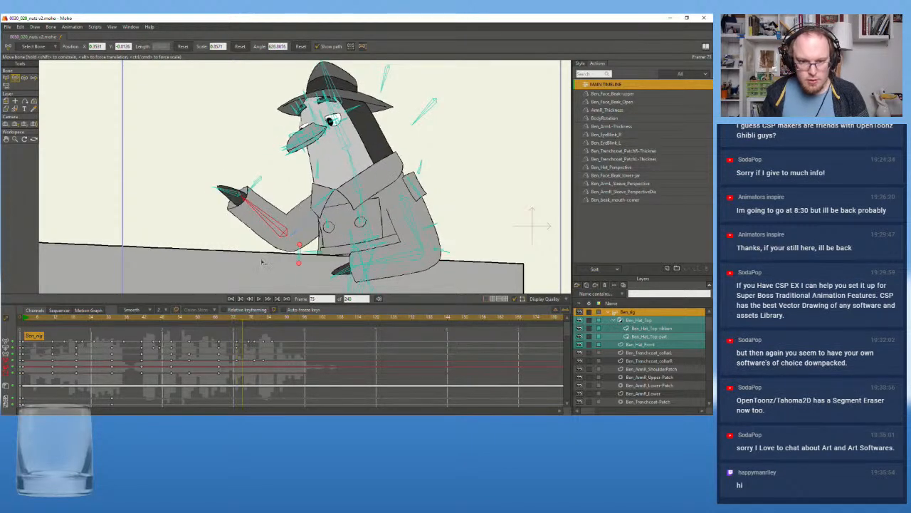
scroll(377, 143, up, 3)
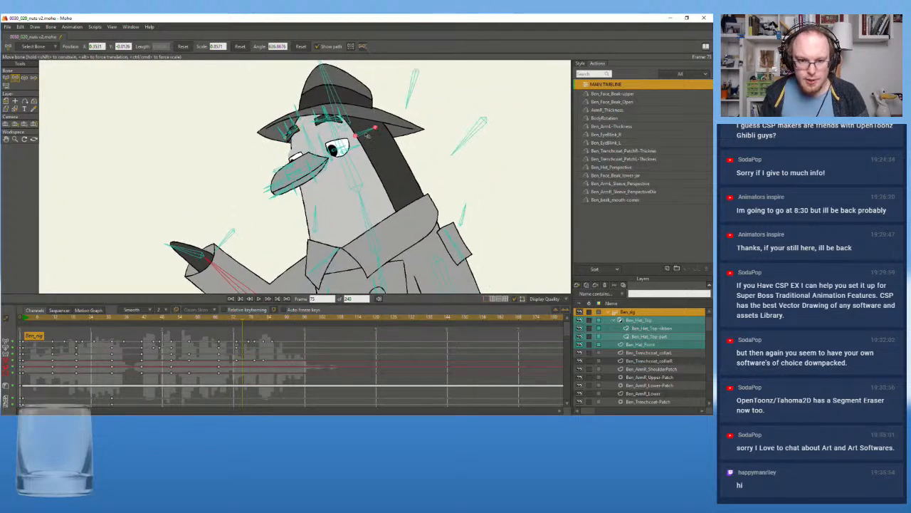
click(366, 132)
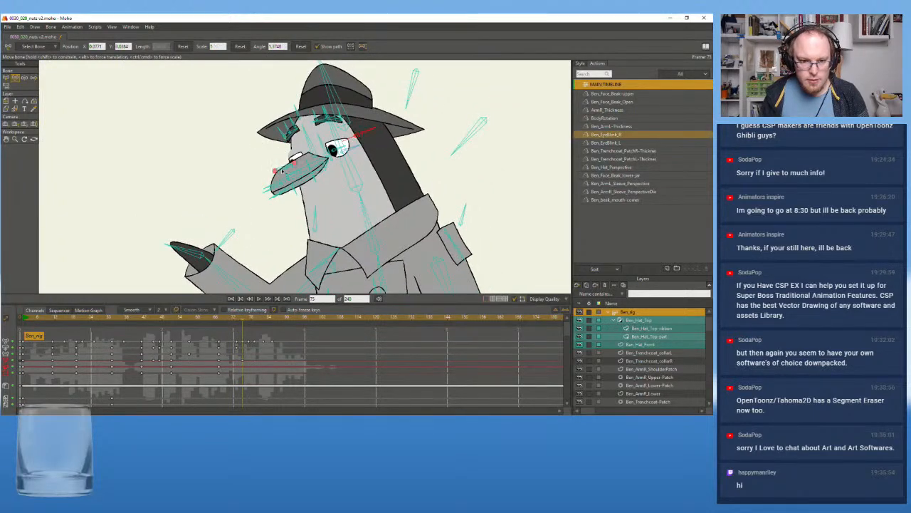
click(274, 170)
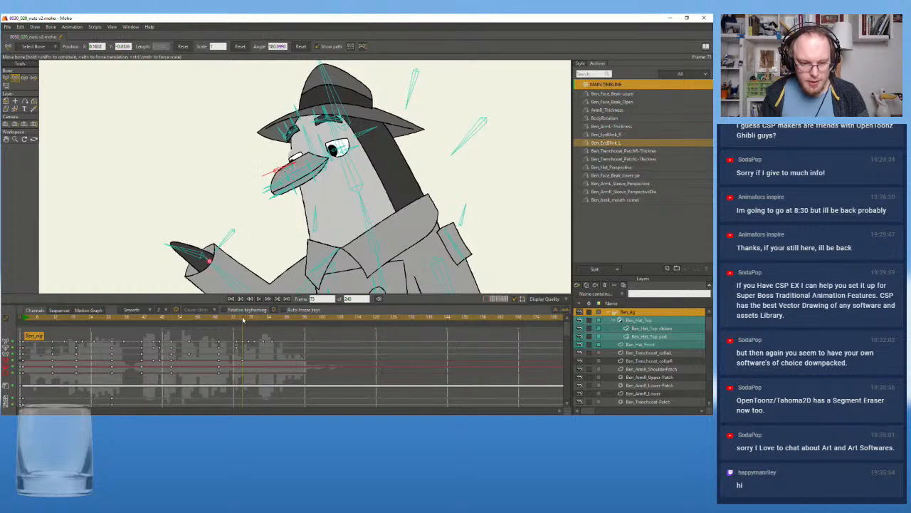
drag(245, 320, 256, 320)
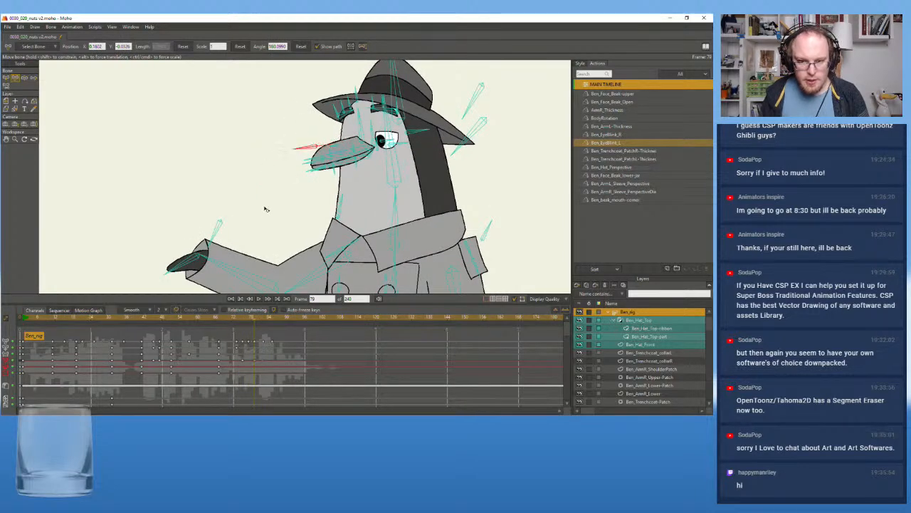
Animate a blink with both eye-blink bones, closing the eyes at frame 79 and reopening them at frame 83
click(410, 133)
drag(256, 321, 267, 343)
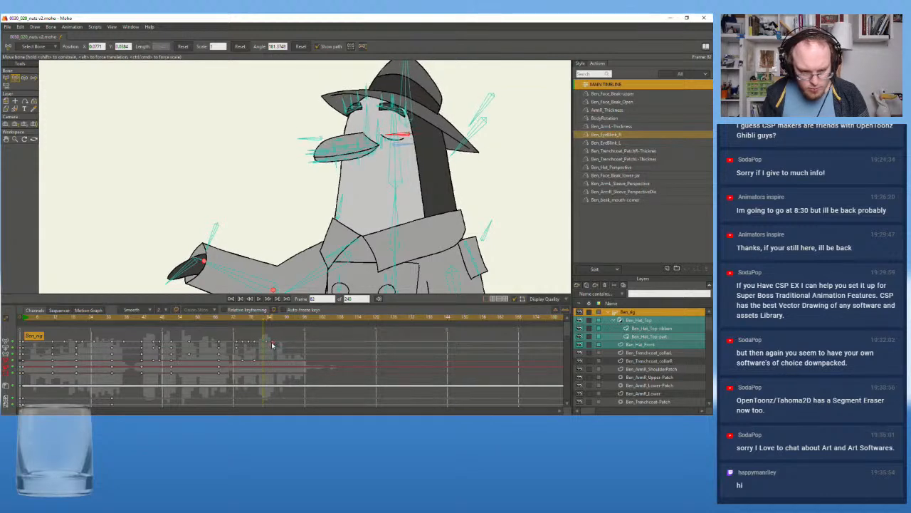
click(267, 318)
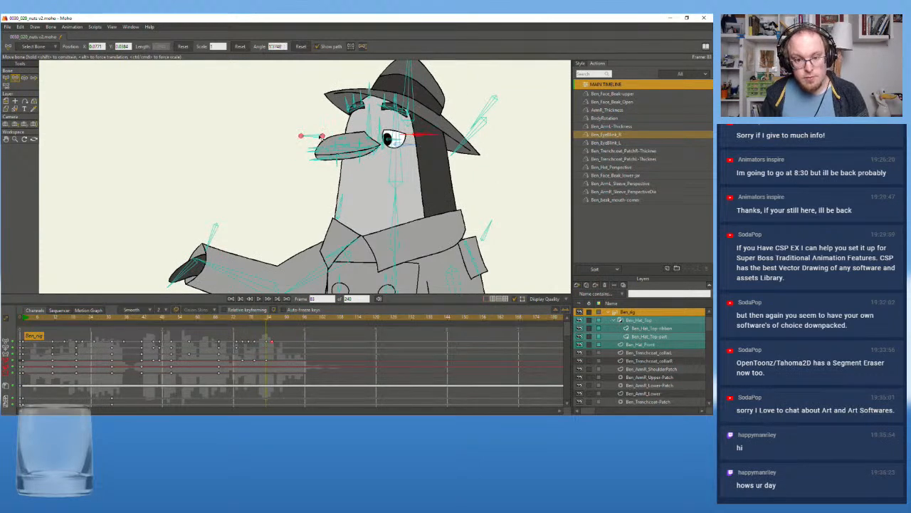
click(321, 135)
key(ctrl+z)
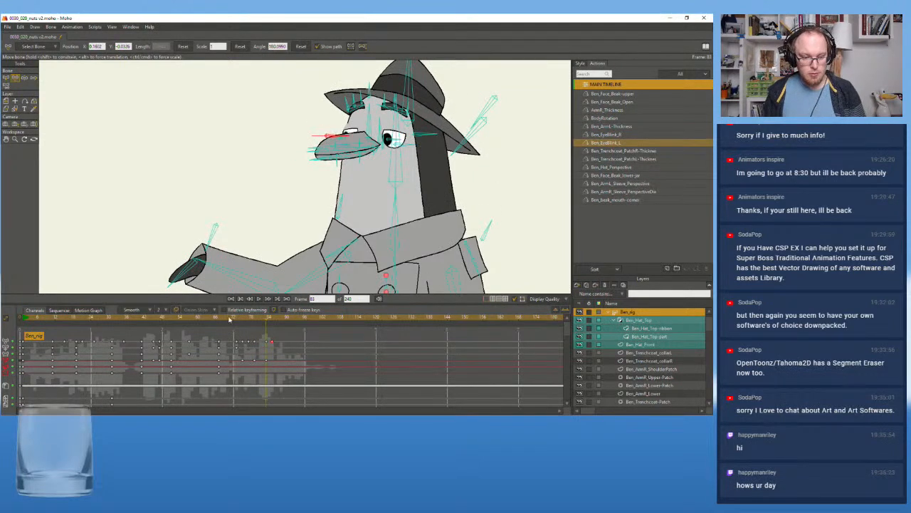
Play back the end of the shot from about frame 67 to check the new blink
click(227, 317)
click(259, 299)
click(259, 299)
click(218, 320)
click(259, 299)
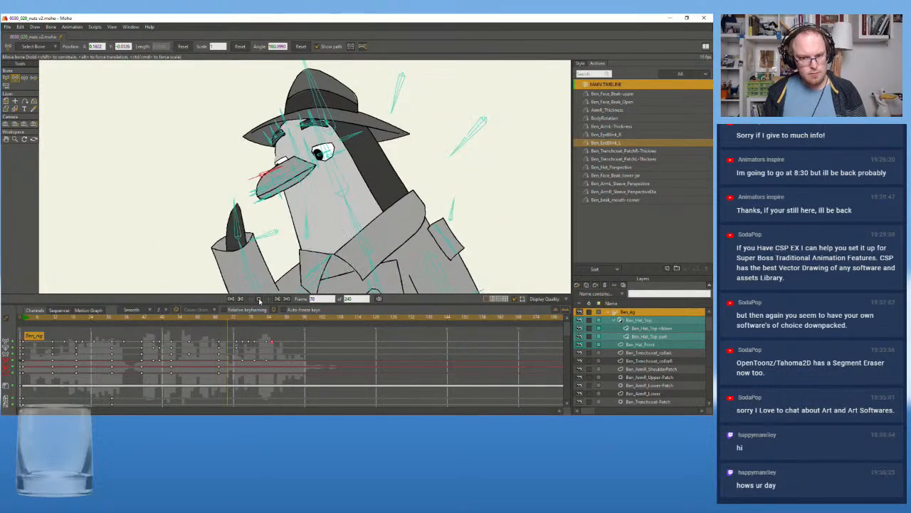
click(259, 300)
scroll(196, 197, down, 4)
scroll(197, 197, up, 4)
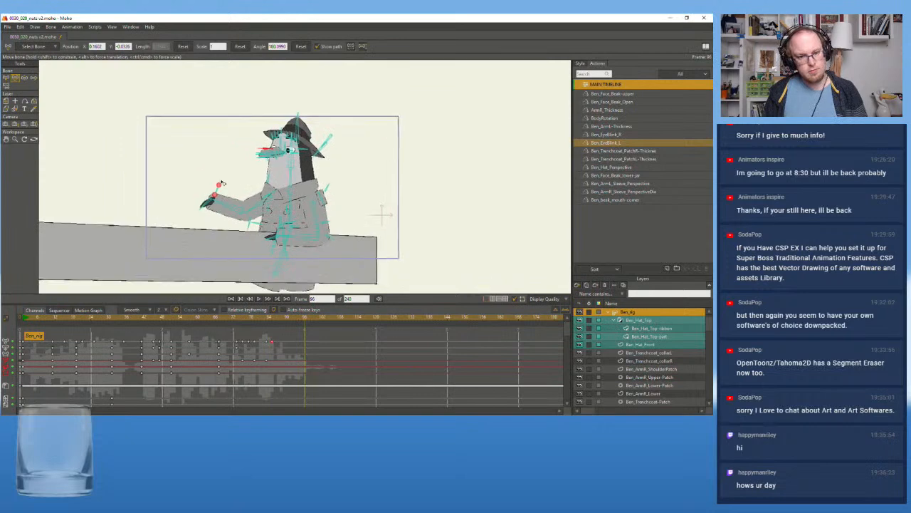
scroll(214, 231, up, 2)
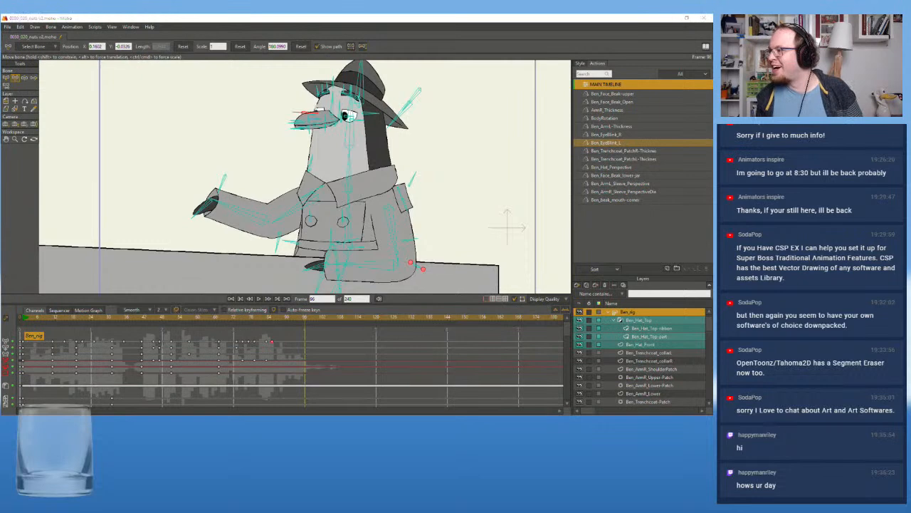
Play back the shot from frame 11 and again from frame 1 to review the blink in context
click(52, 320)
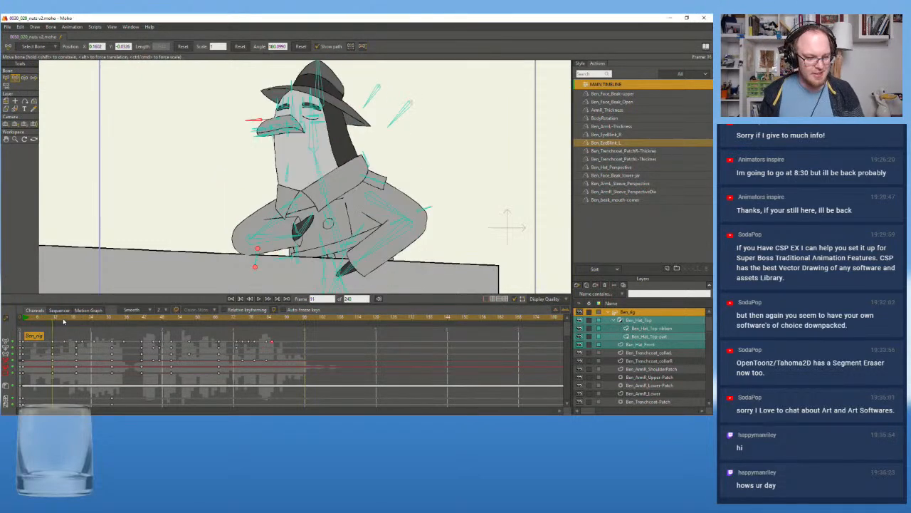
click(259, 299)
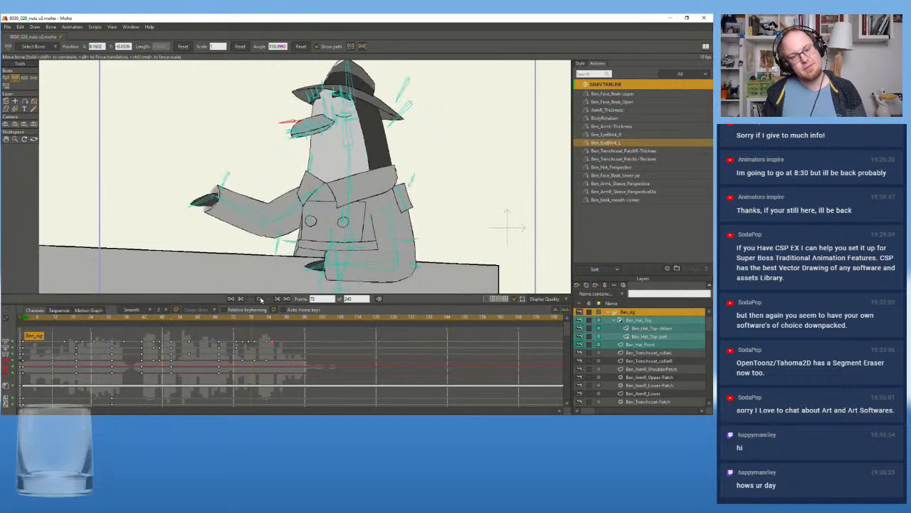
click(259, 299)
click(27, 319)
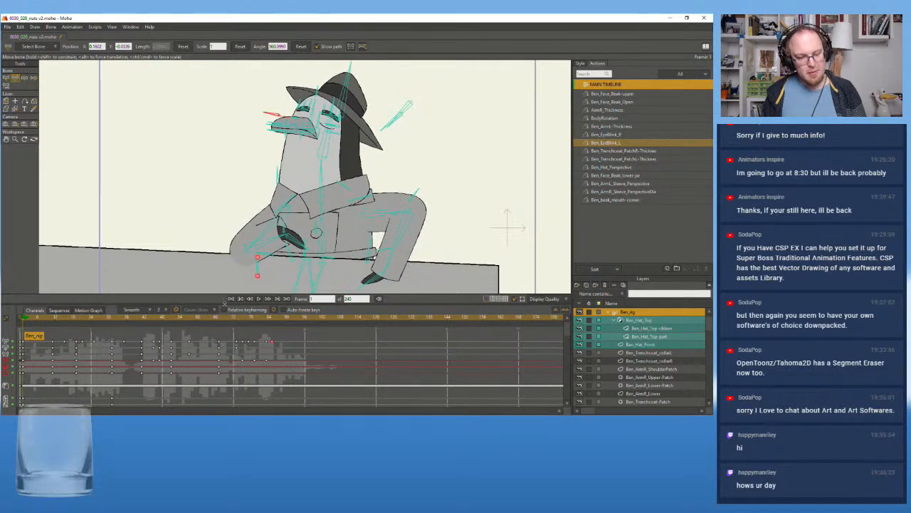
click(259, 299)
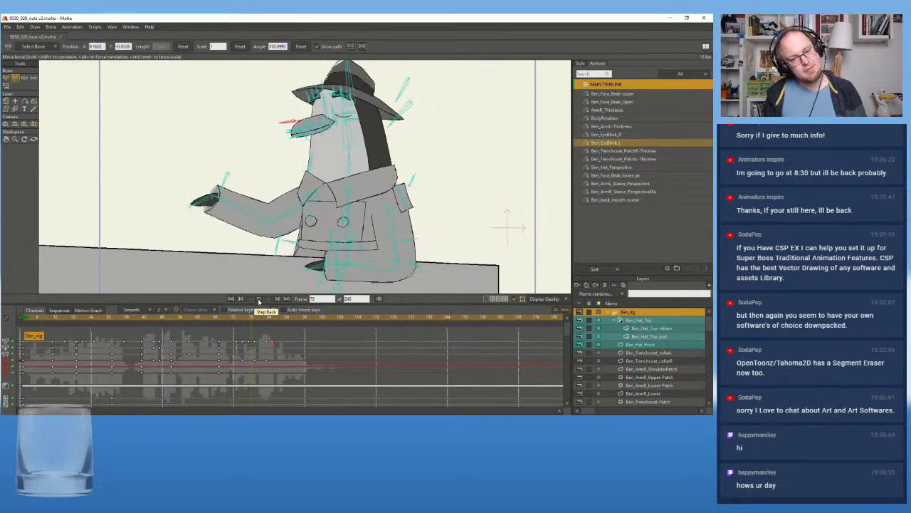
click(259, 300)
Rotate the raised hand's bone slightly down toward the neck at frame 63
drag(153, 320, 189, 325)
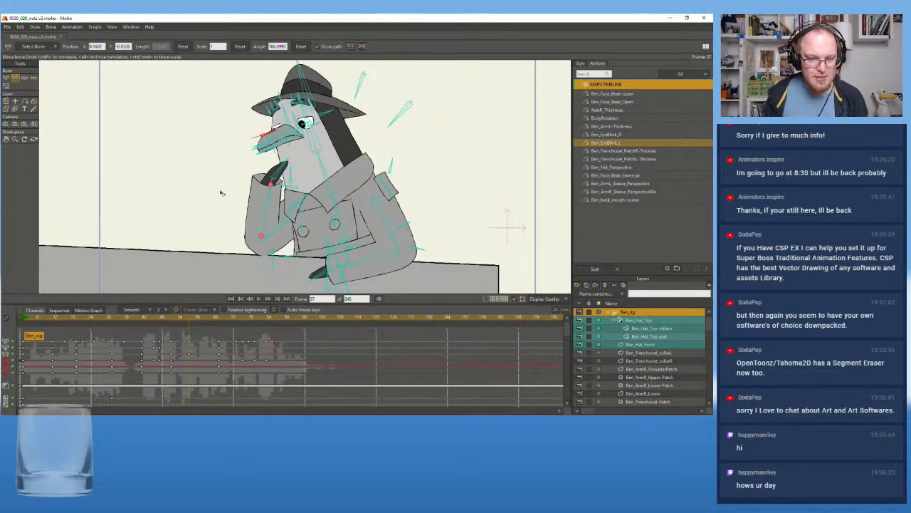
scroll(213, 196, up, 2)
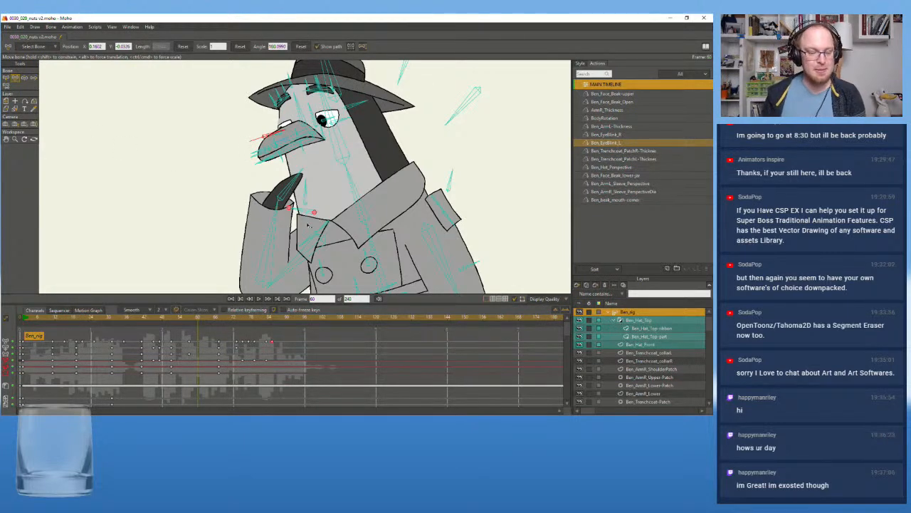
drag(200, 321, 196, 325)
scroll(227, 227, up, 3)
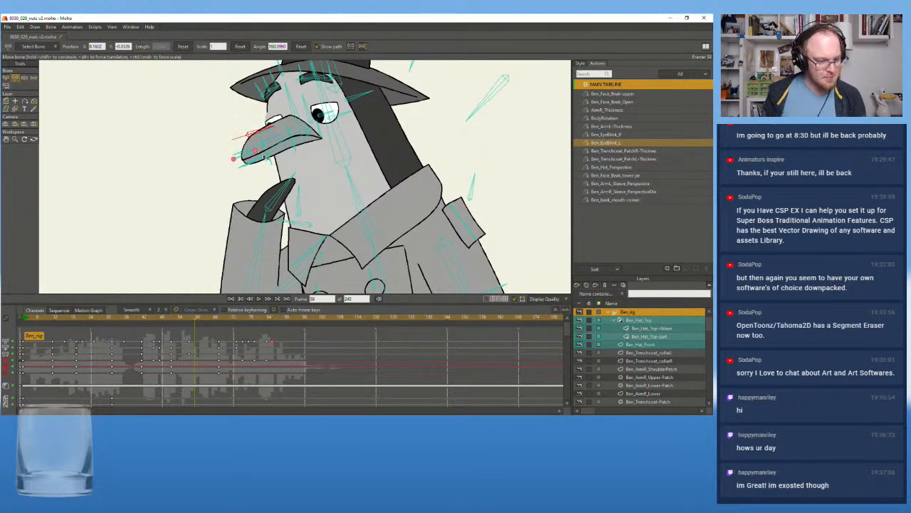
click(287, 191)
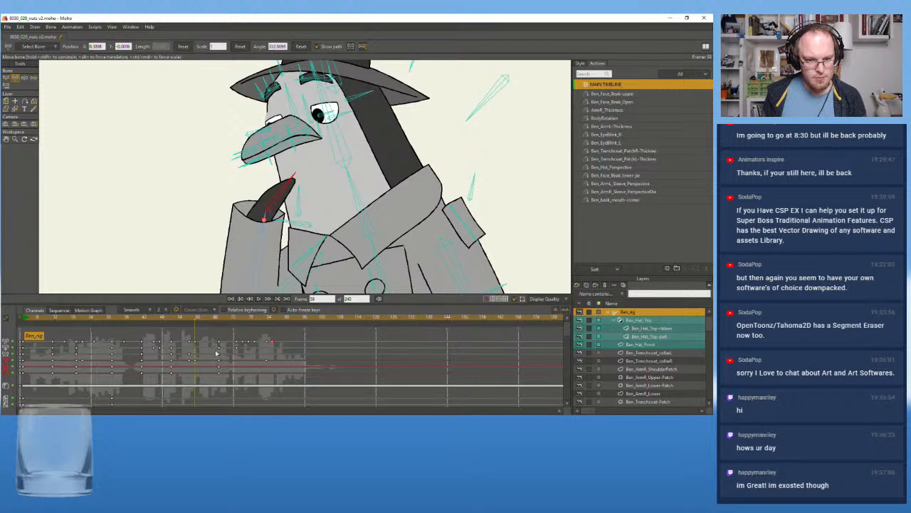
click(200, 320)
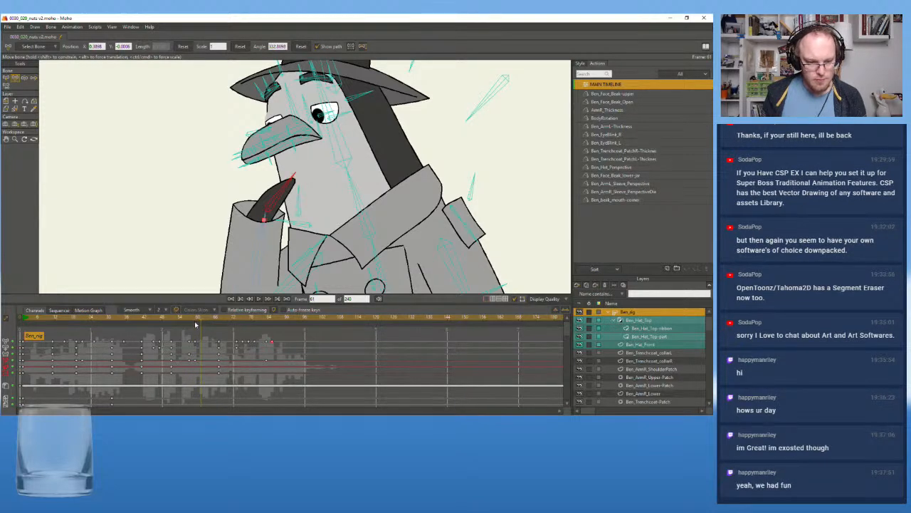
click(200, 321)
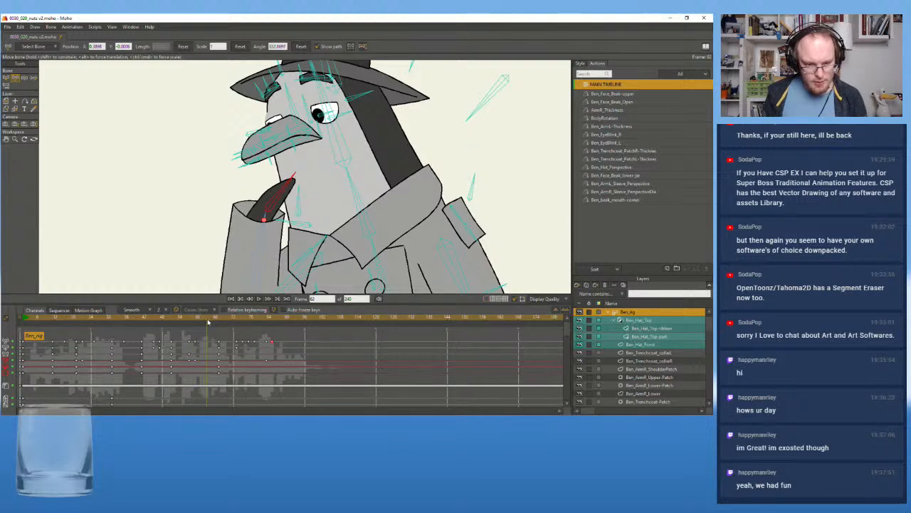
drag(288, 198, 288, 203)
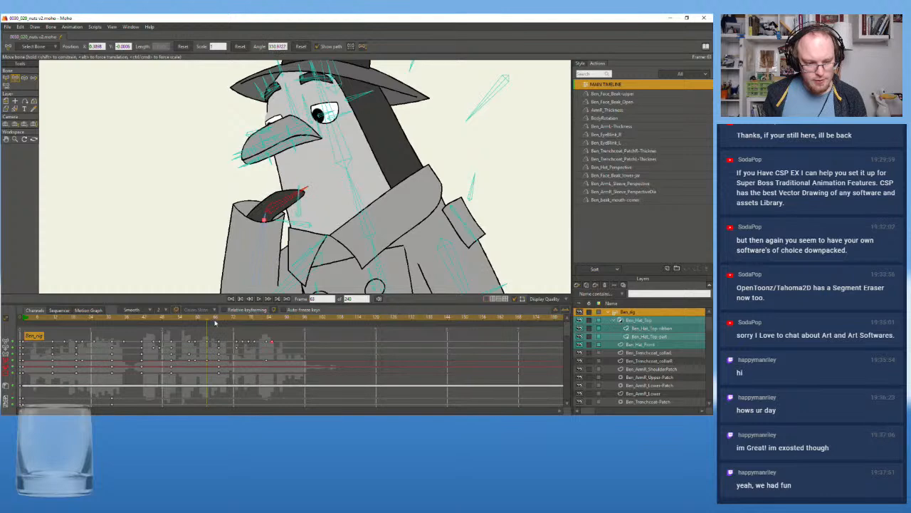
Play back the animation from about frame 51 to check the hand rotation
drag(212, 320, 220, 319)
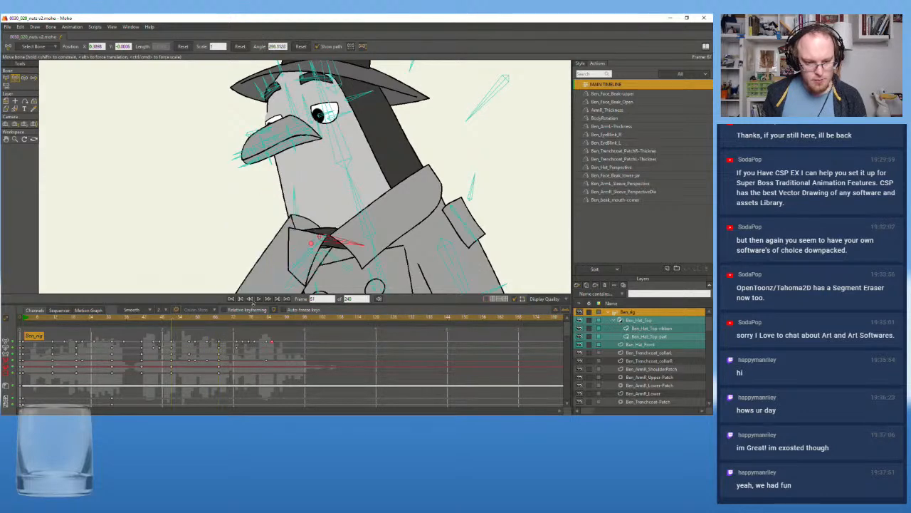
click(259, 298)
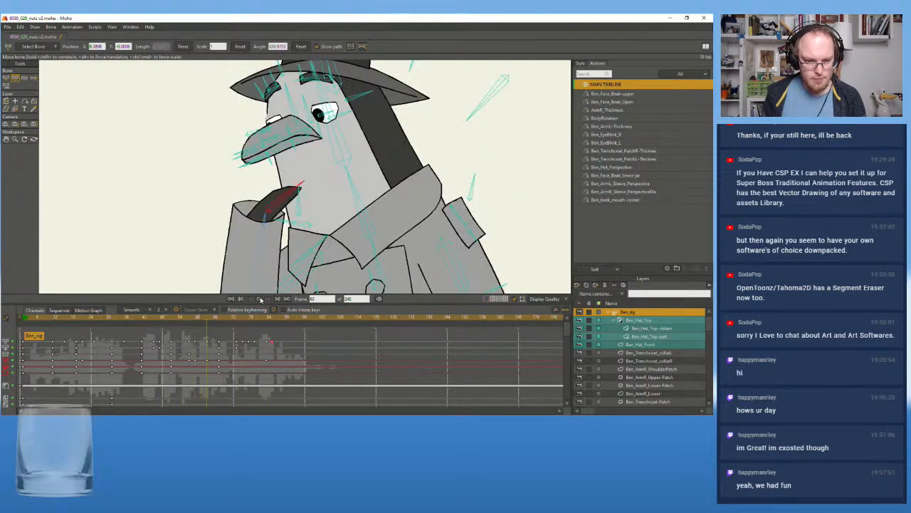
click(173, 320)
drag(173, 320, 196, 321)
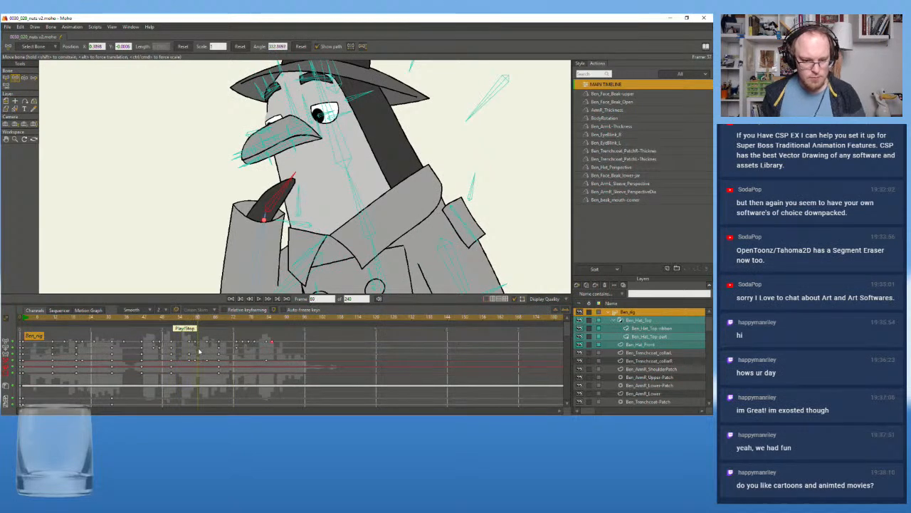
Move the lowered-hand key to frame 60, and rotate the hand up at frame 64 and back down at frame 67
drag(208, 363, 198, 362)
drag(187, 322, 209, 324)
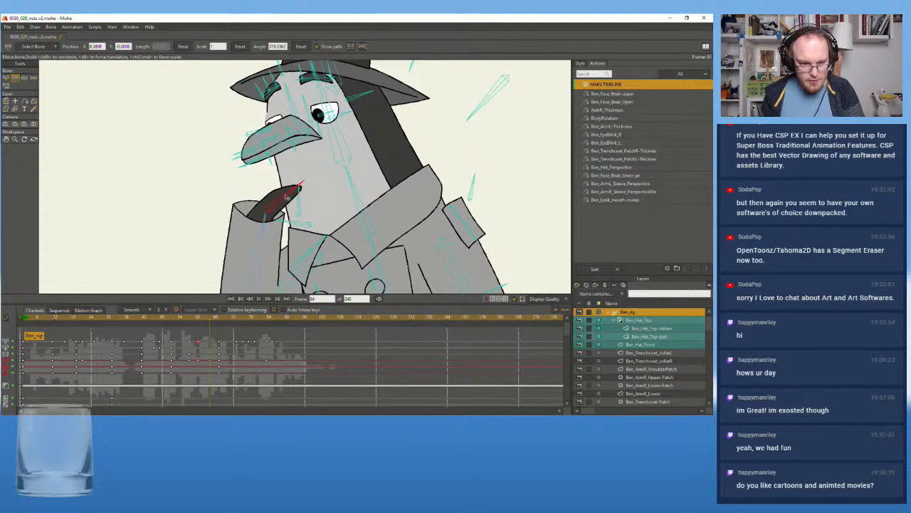
drag(286, 198, 283, 178)
drag(215, 319, 219, 321)
drag(284, 189, 285, 197)
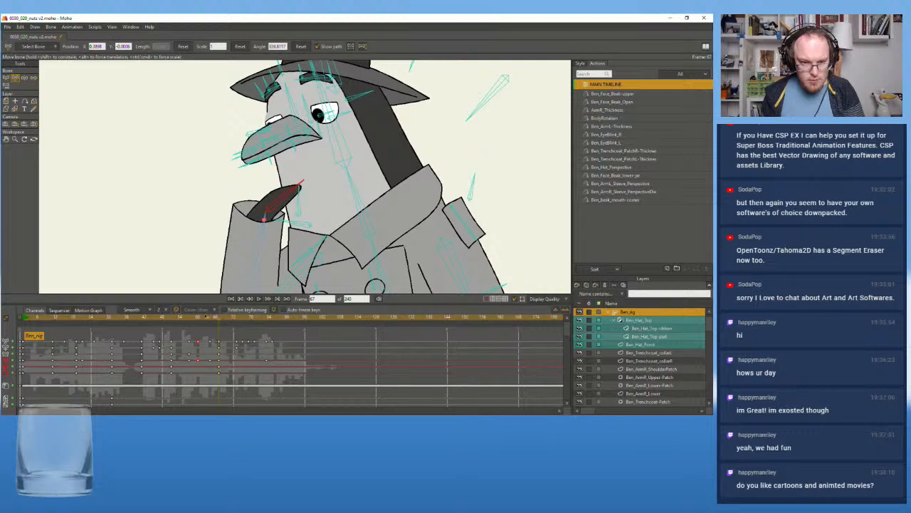
drag(214, 317, 211, 317)
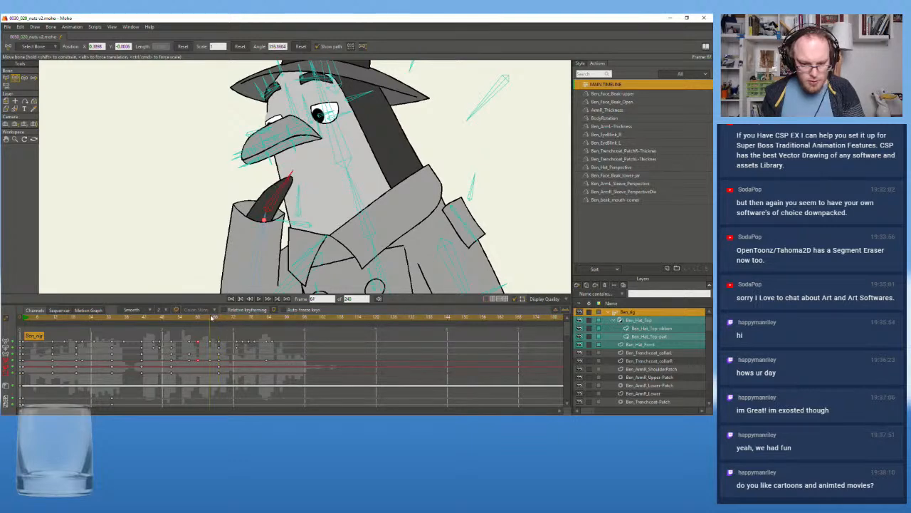
Retime the hand-tap keys, moving the lowered pose to frame 61 and the raised pose to frame 65
drag(209, 322, 201, 365)
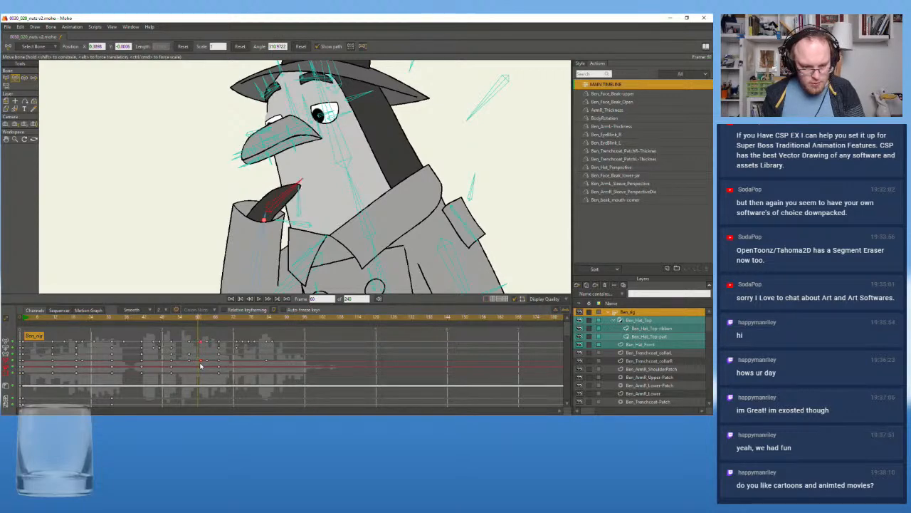
click(202, 321)
drag(201, 322, 210, 321)
click(212, 321)
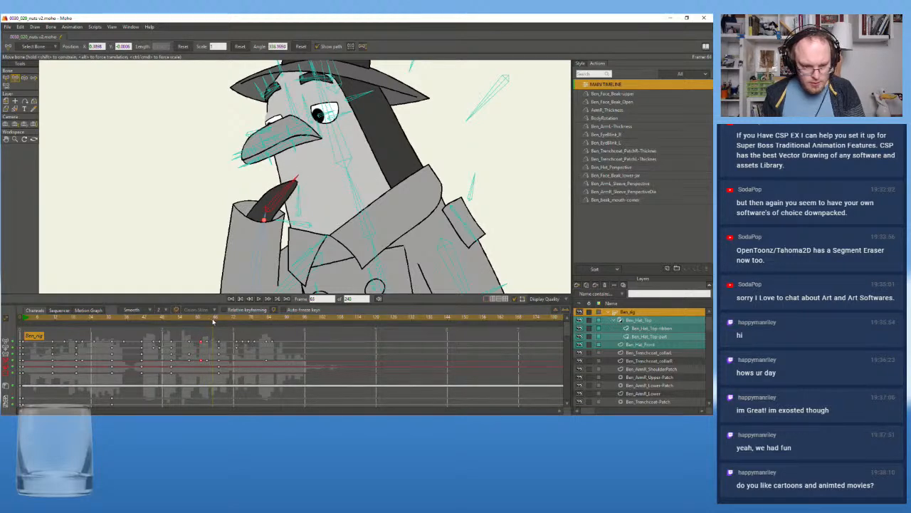
click(213, 343)
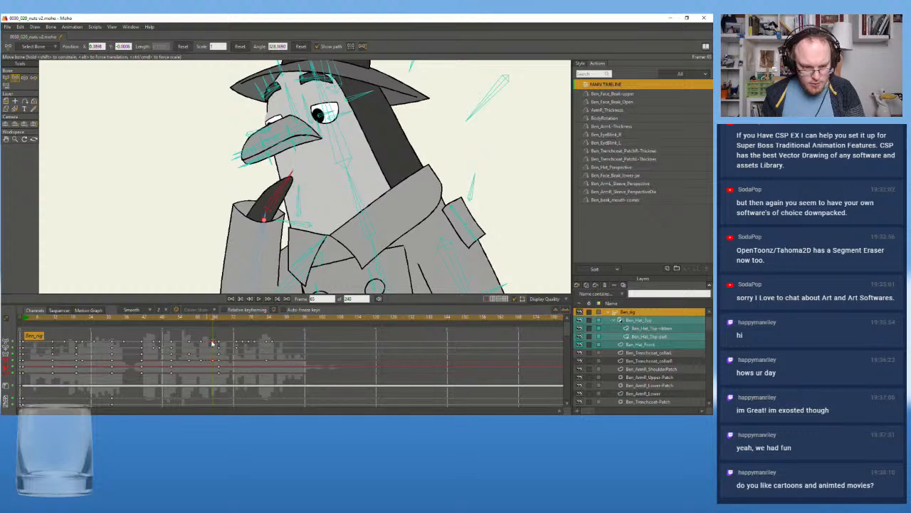
Play back the animation from about frame 52 and inspect the hand pose around frames 57 and 58
drag(219, 318, 174, 333)
click(217, 321)
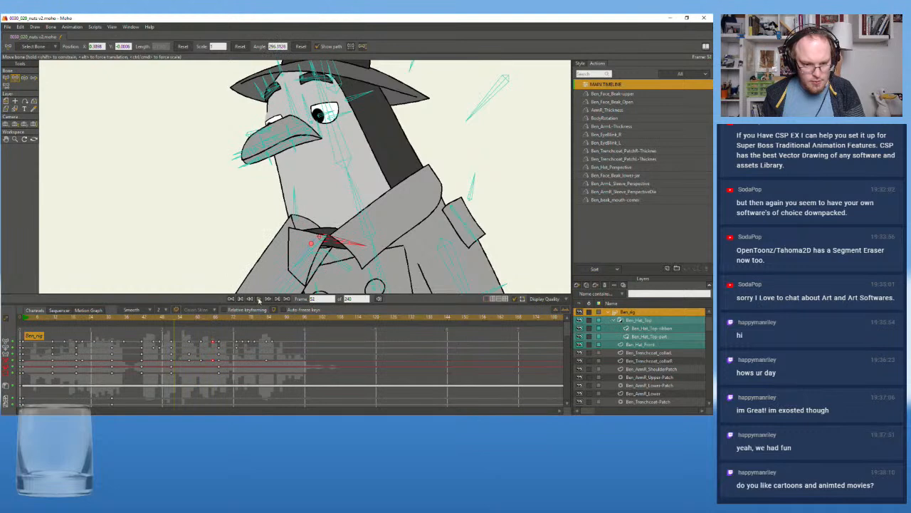
click(259, 299)
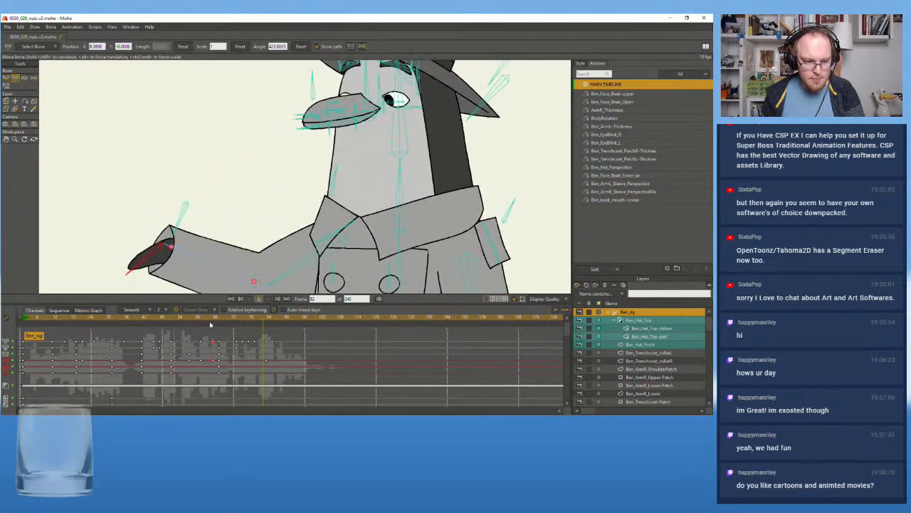
click(190, 322)
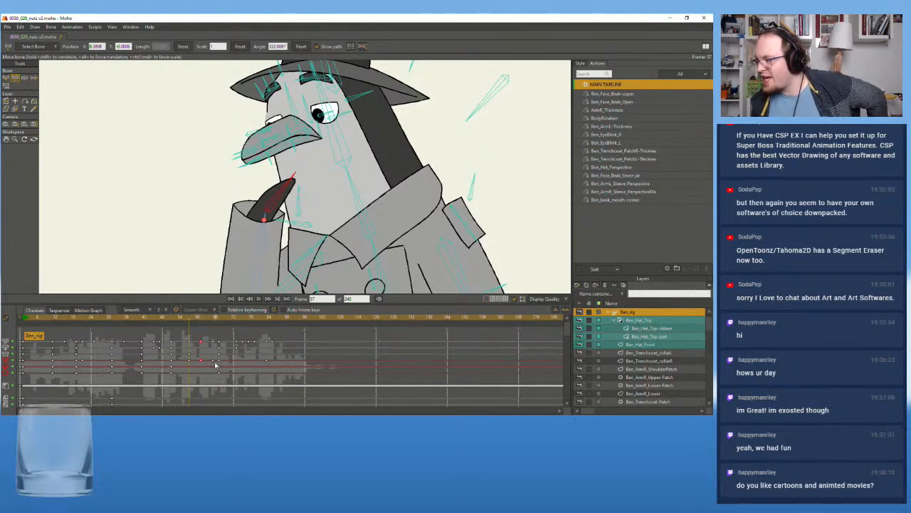
drag(190, 320, 193, 321)
scroll(205, 176, down, 6)
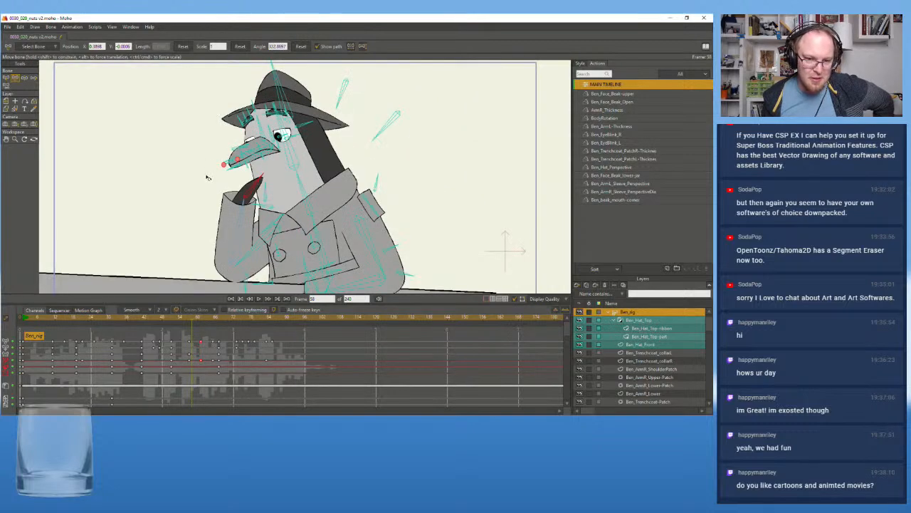
Play back the animation from about frame 38 and inspect the raising hand's pose between frames 51 and 57
drag(176, 153, 190, 193)
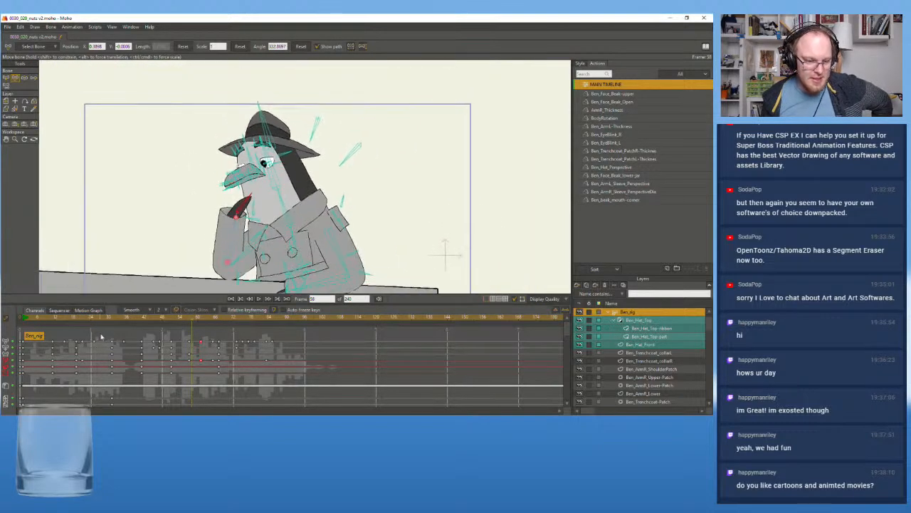
drag(154, 320, 133, 321)
click(259, 300)
click(259, 299)
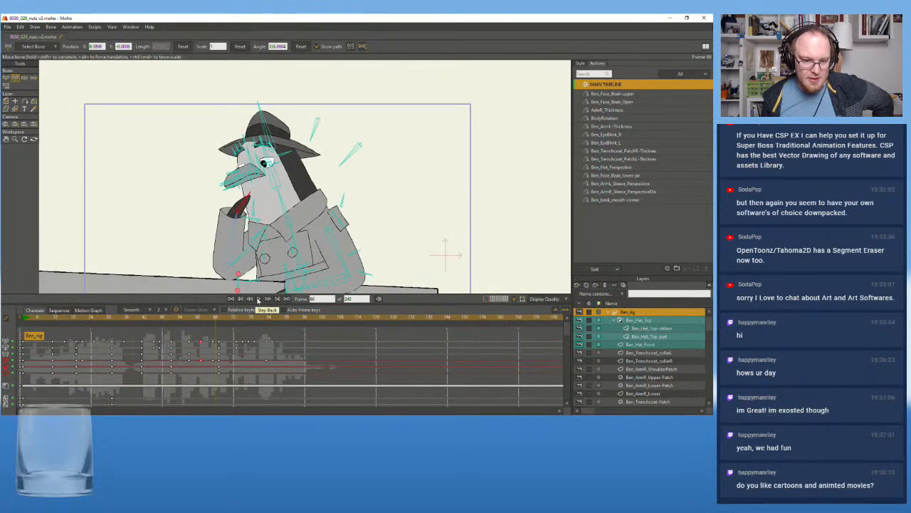
click(176, 319)
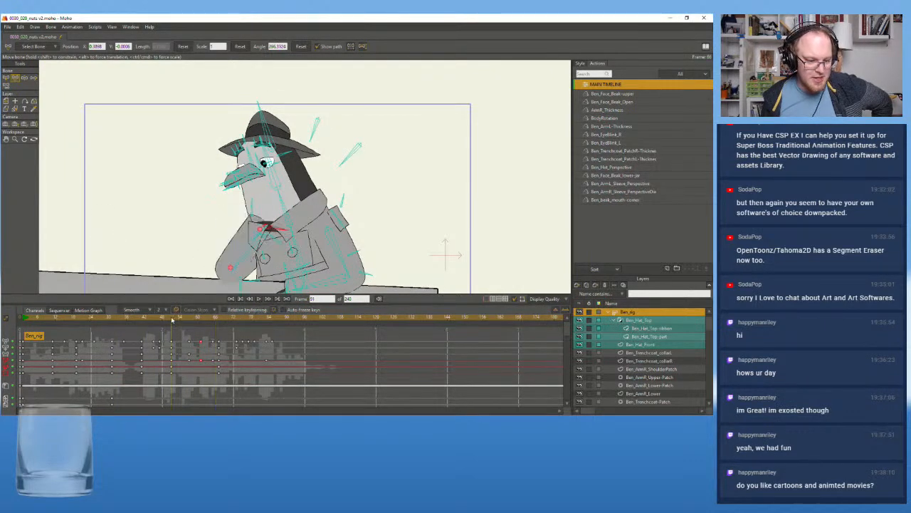
click(170, 321)
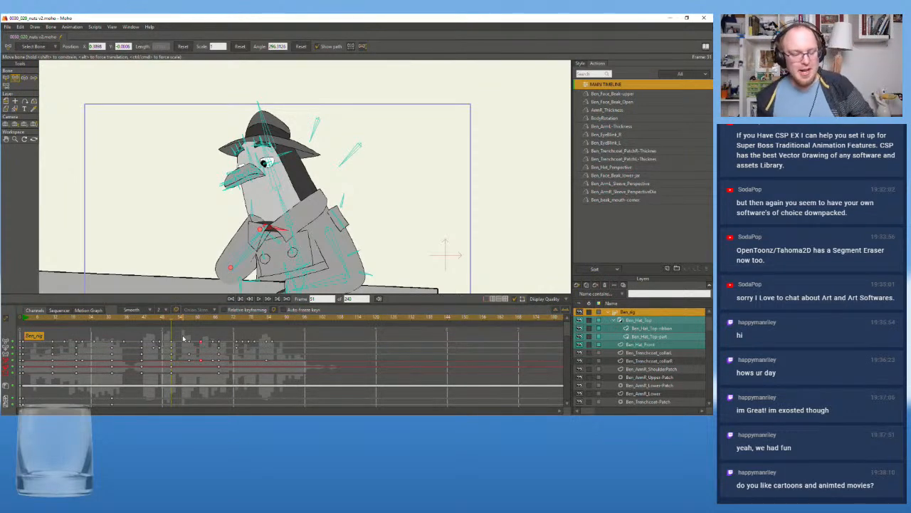
click(186, 317)
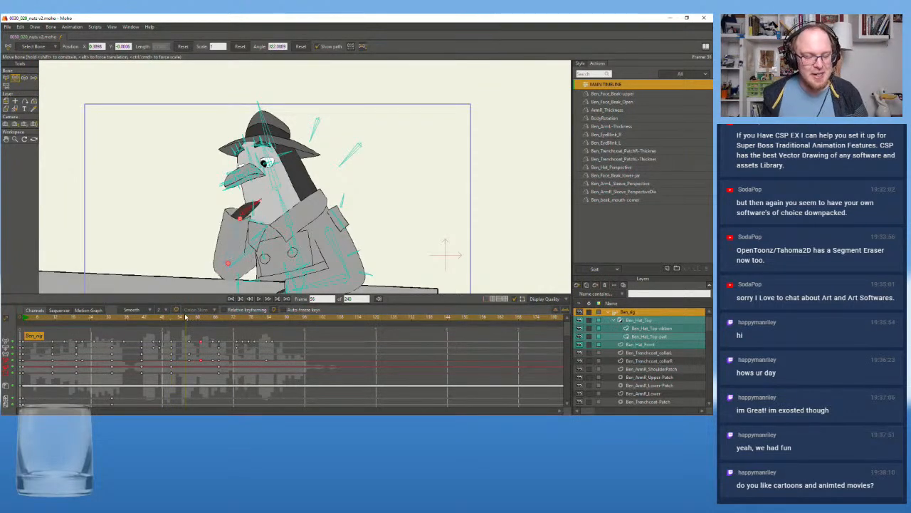
click(189, 318)
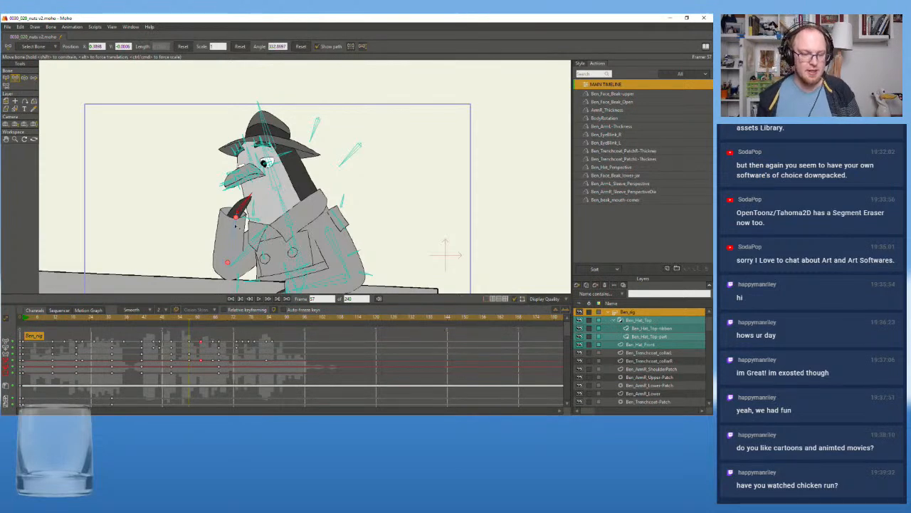
Check the hand poses between frames 57 and 63 up close, and delete the second raised-hand key at frame 65
scroll(219, 232, up, 1)
drag(200, 226, 200, 242)
scroll(199, 243, up, 1)
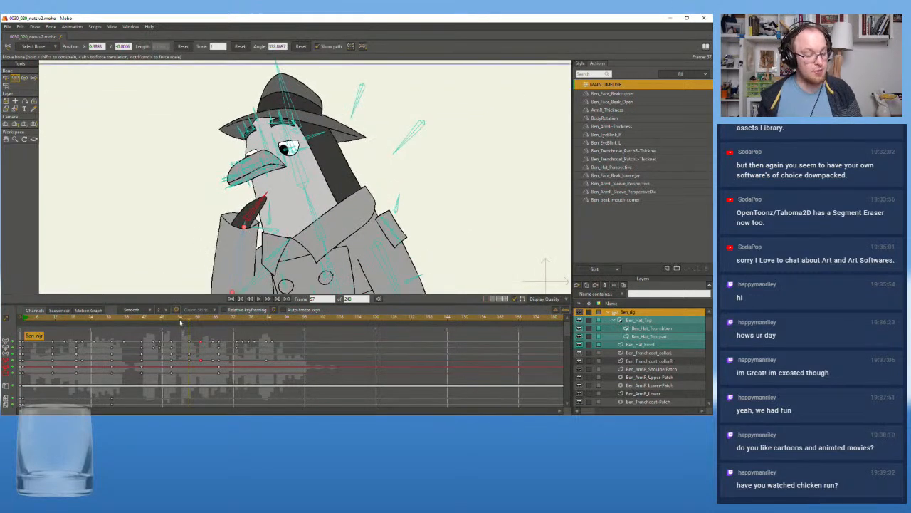
click(201, 322)
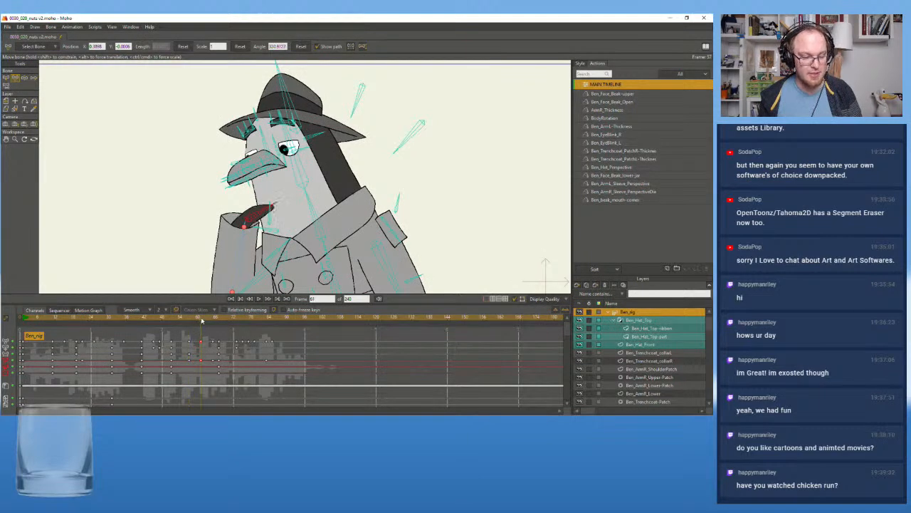
mouse_move(201, 321)
mouse_down()
mouse_move(216, 321)
mouse_move(208, 324)
mouse_up()
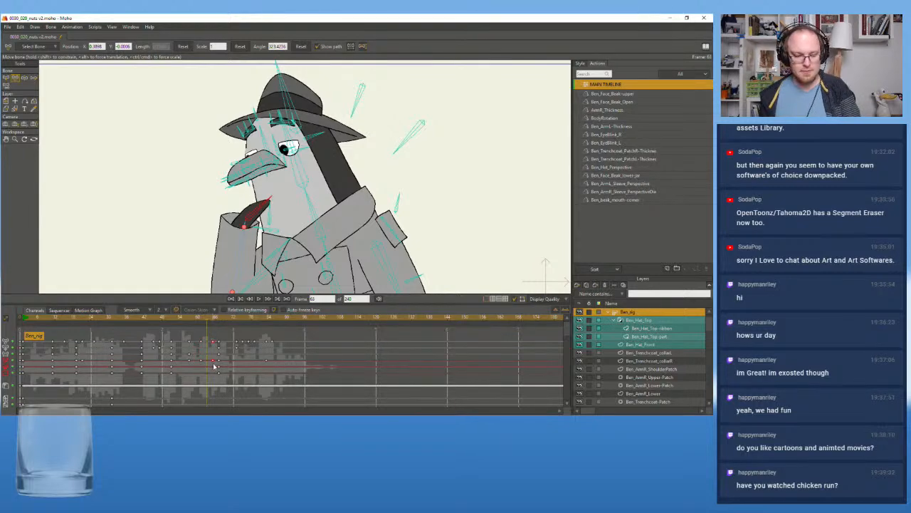
key(Delete)
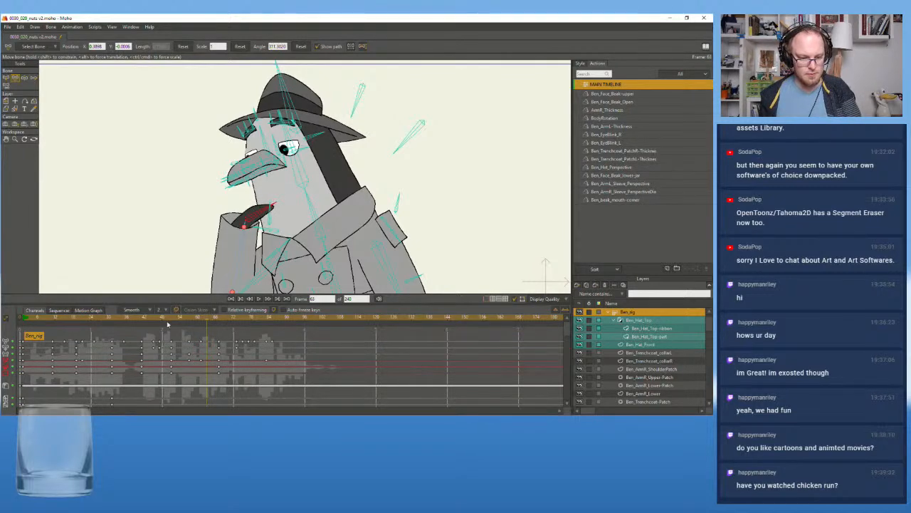
Play back the simplified hand movement from frame 51 and again from about frame 35
click(171, 319)
click(265, 299)
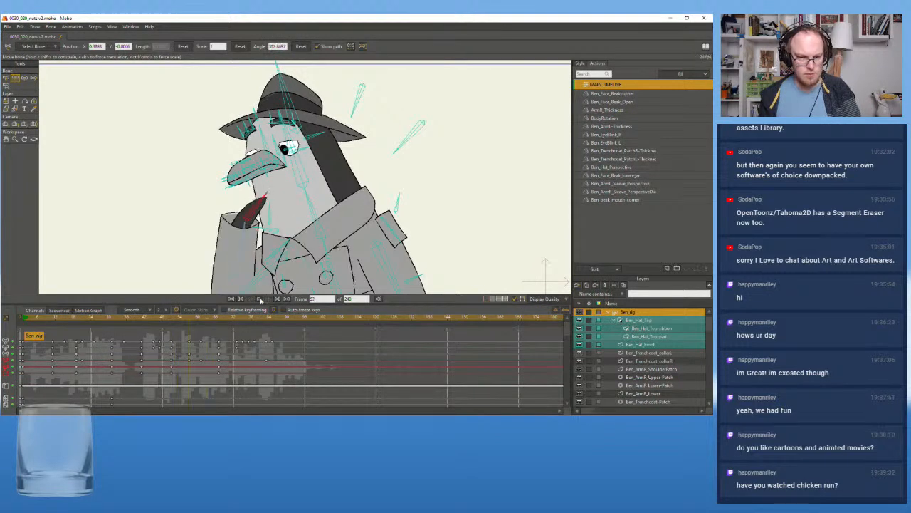
click(124, 318)
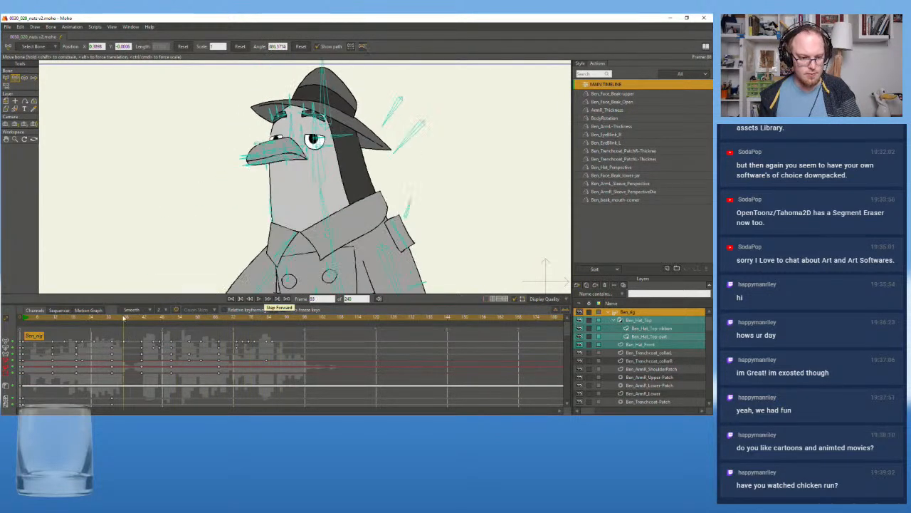
click(259, 299)
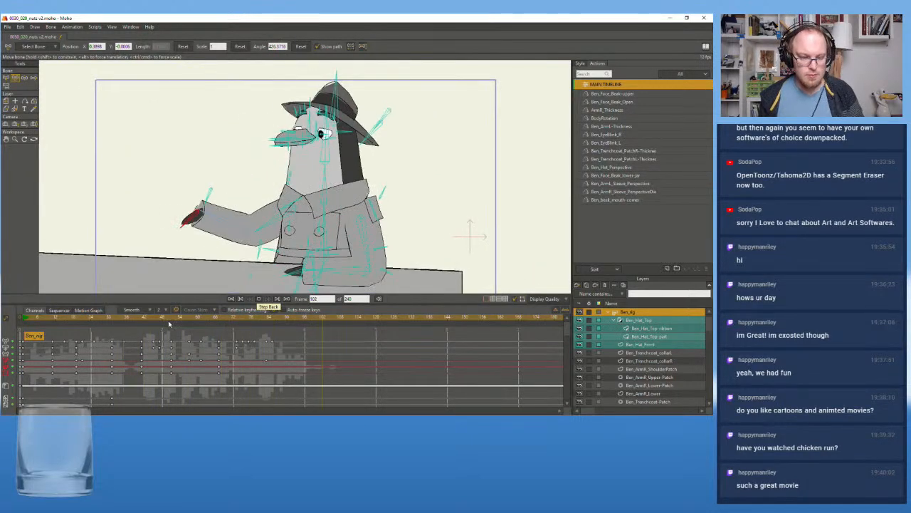
Try the lowered-hand key at about frame 62 in playback, and move it back to frame 61
drag(153, 318, 202, 319)
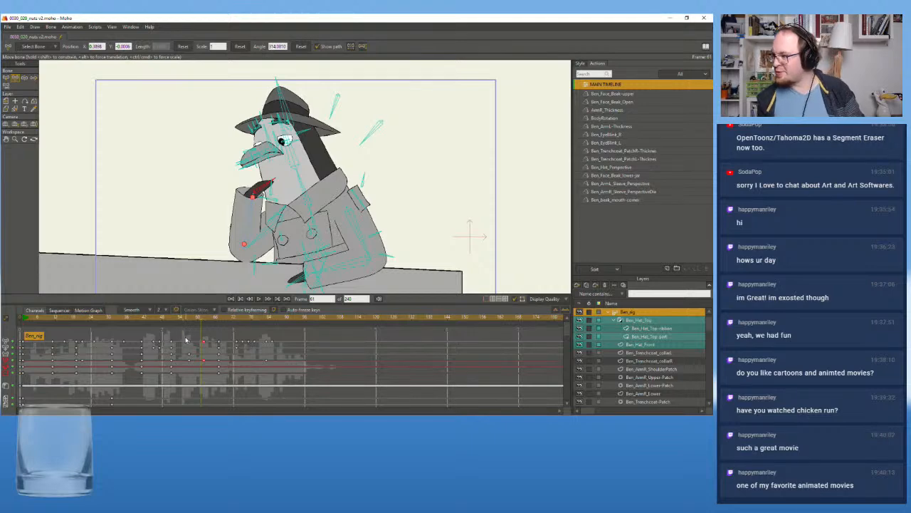
click(267, 299)
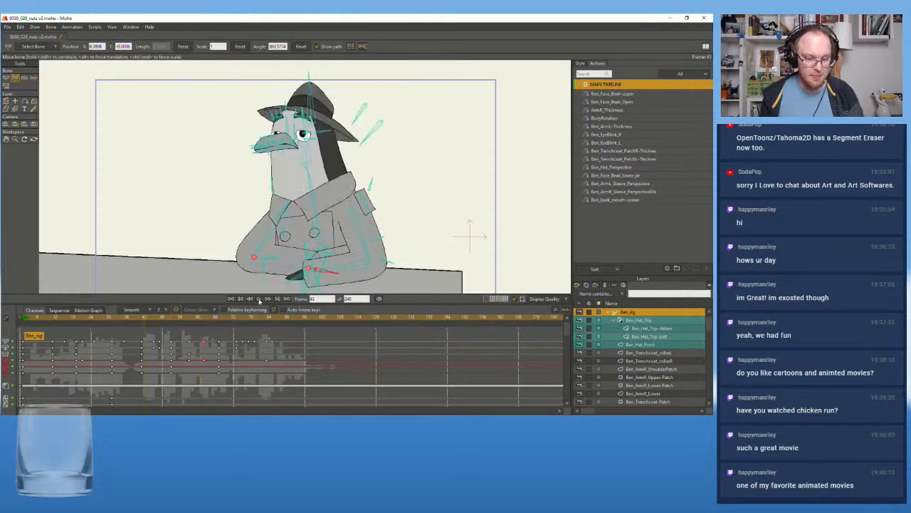
click(258, 299)
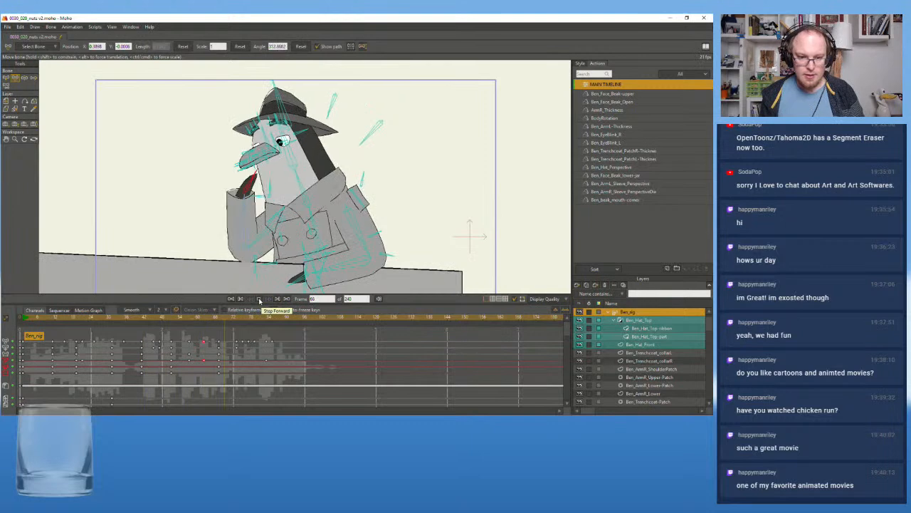
click(263, 303)
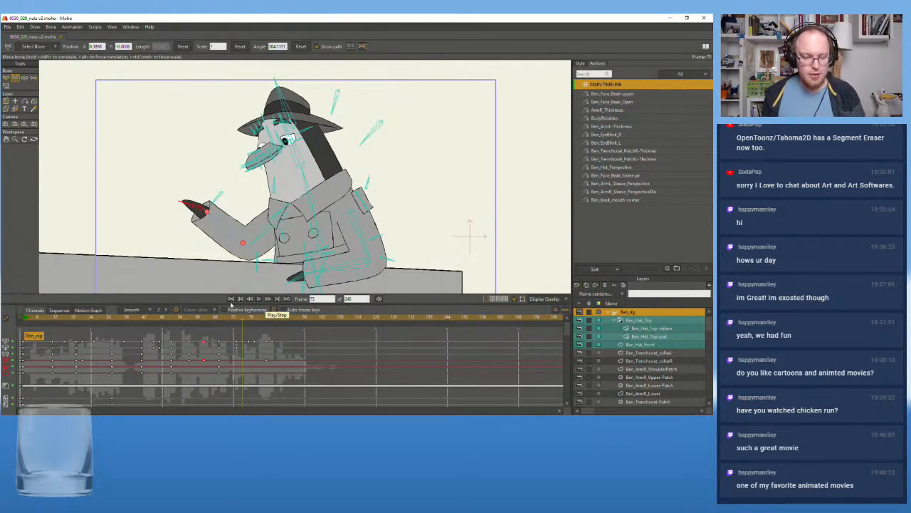
click(204, 320)
click(202, 320)
drag(203, 343, 144, 328)
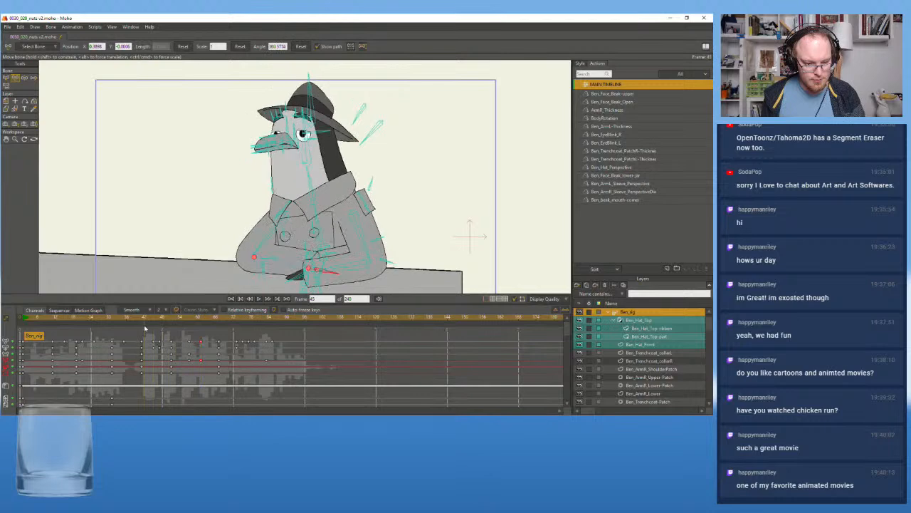
Play back the shot from about frames 42, 26 and 10 to check the hand timing
click(259, 300)
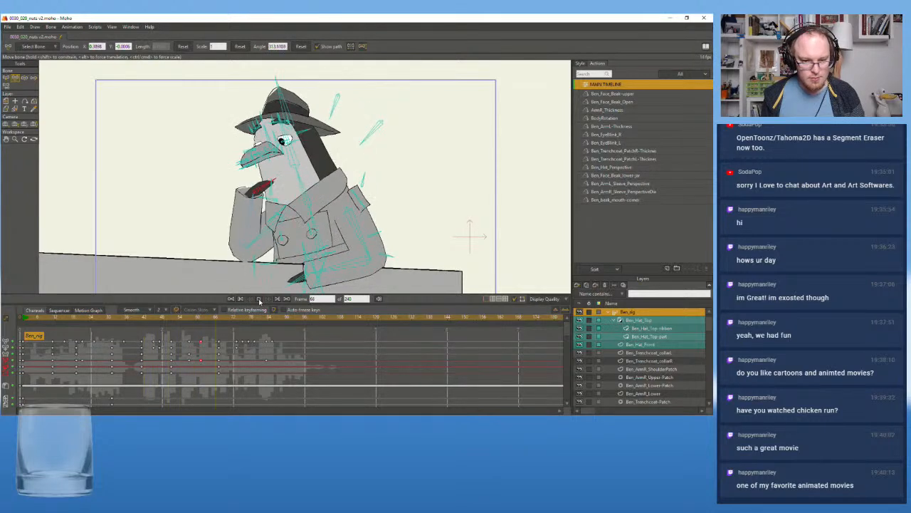
click(97, 320)
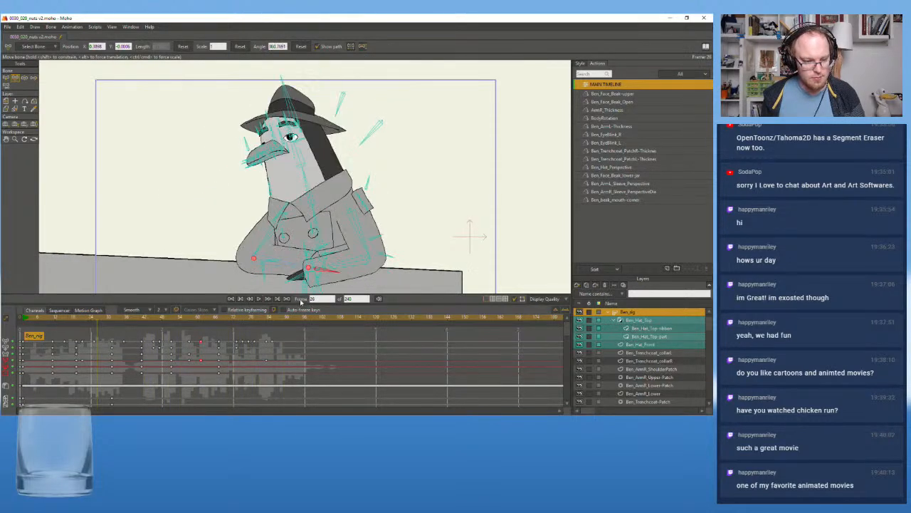
click(258, 299)
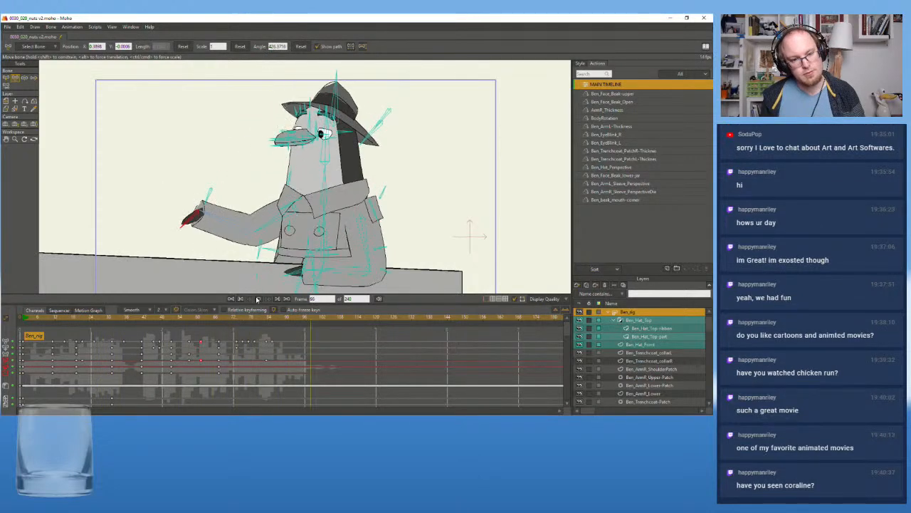
click(50, 320)
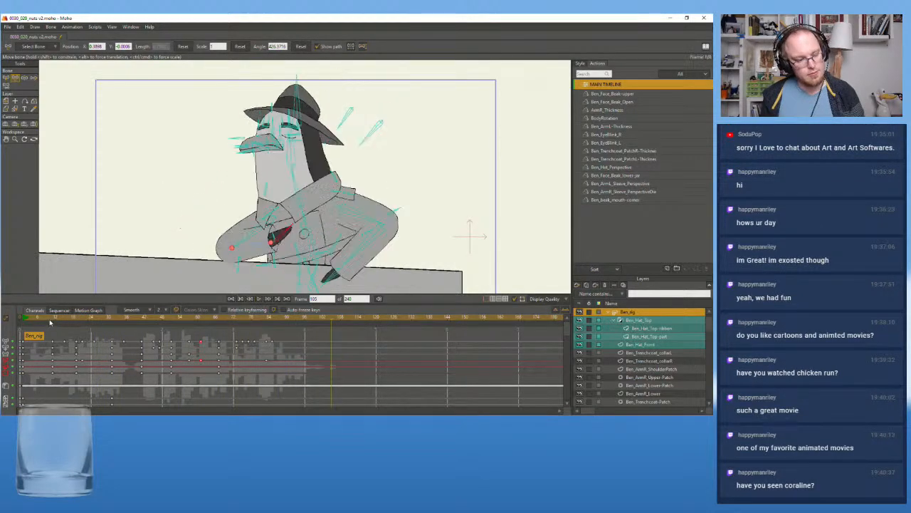
click(258, 299)
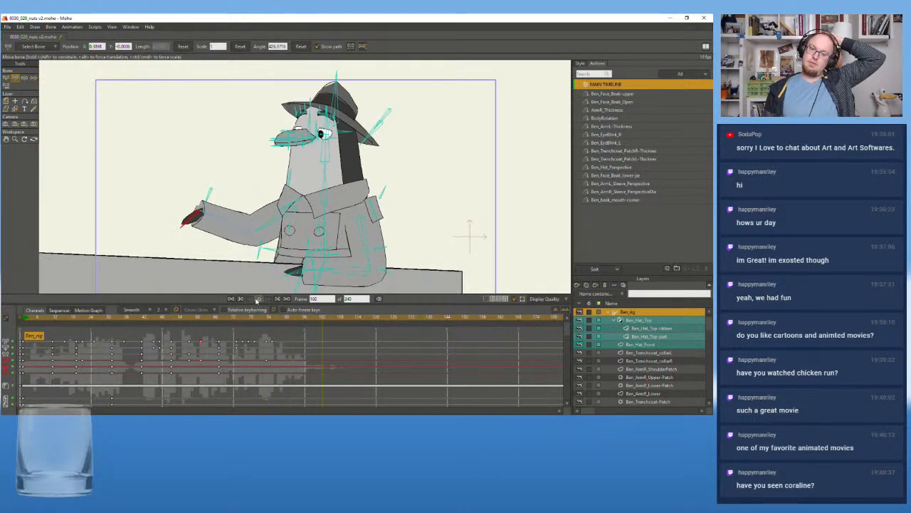
Move the raised-hand pose keys to about frame 55, and undo an attempt to shift them to frame 51
drag(207, 324, 189, 326)
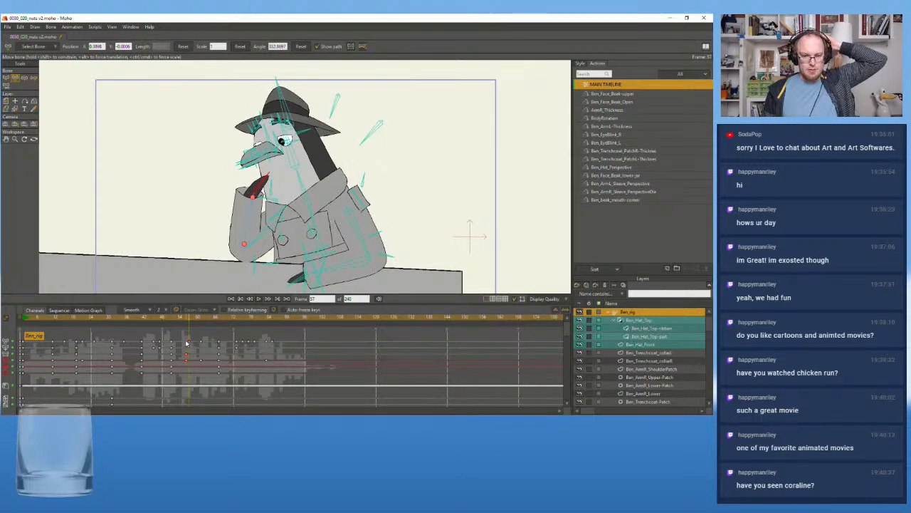
drag(187, 344, 171, 328)
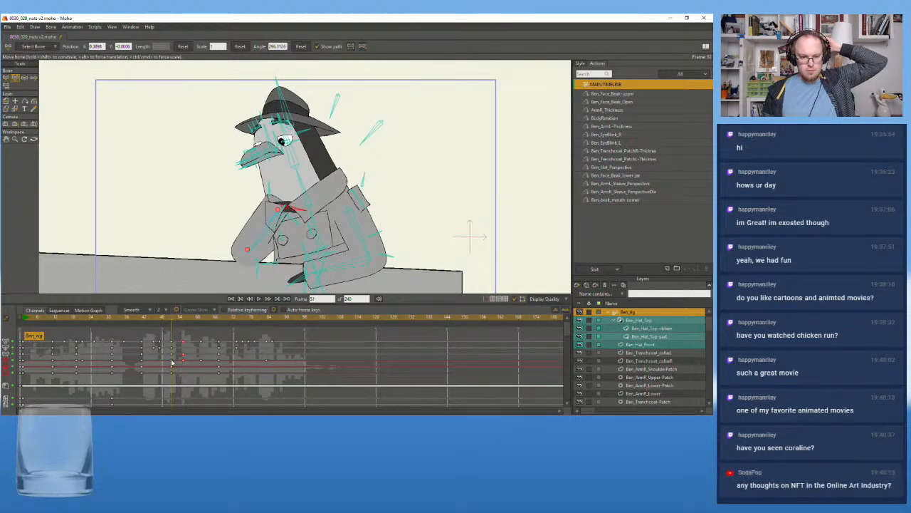
drag(183, 344, 171, 345)
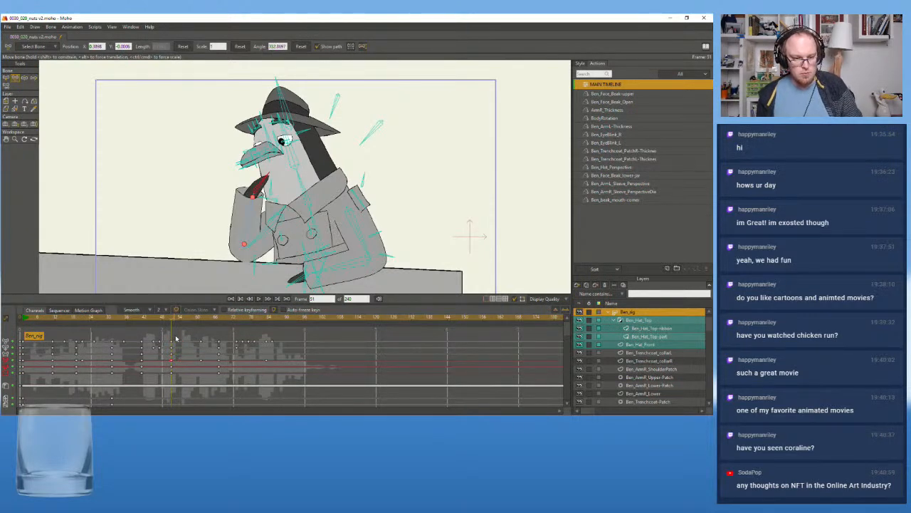
key(ctrl+z)
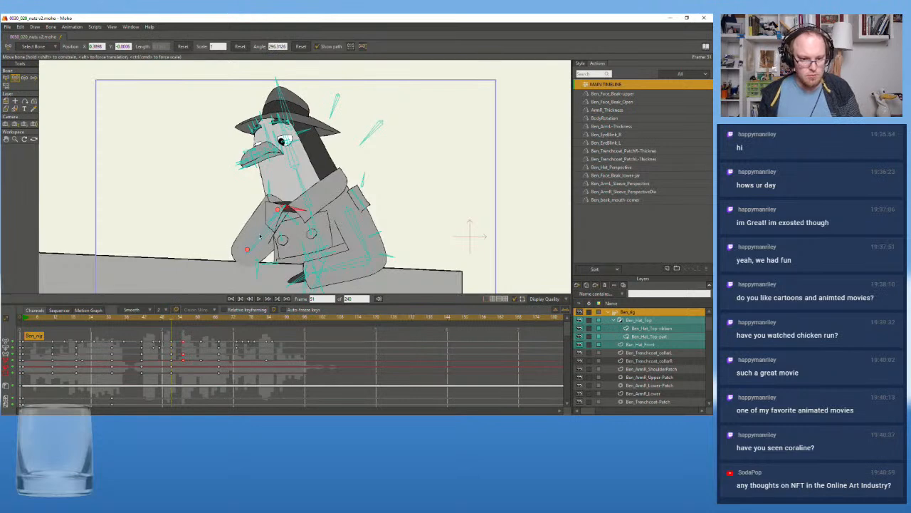
Select the forearm bone and replace the arm keys at frame 51 with the raised-pose keys from frame 55
key(b)
click(262, 239)
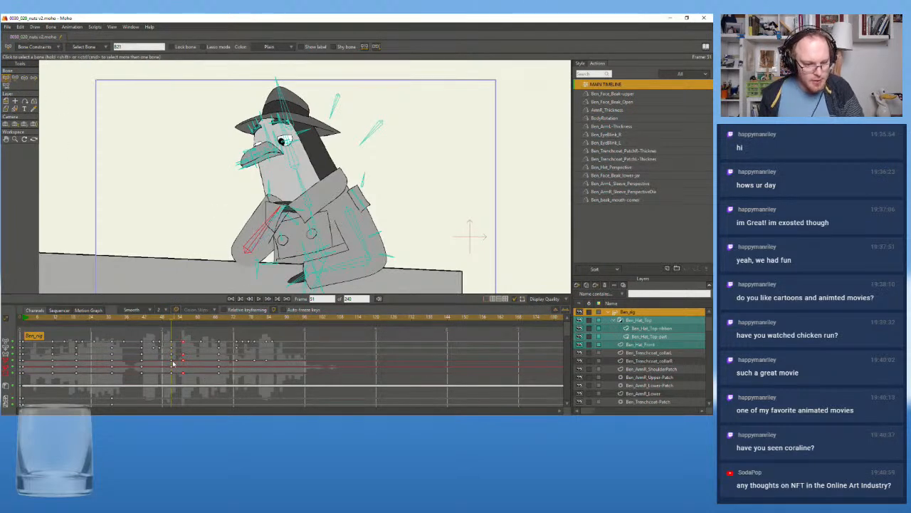
drag(184, 364, 172, 364)
key(Delete)
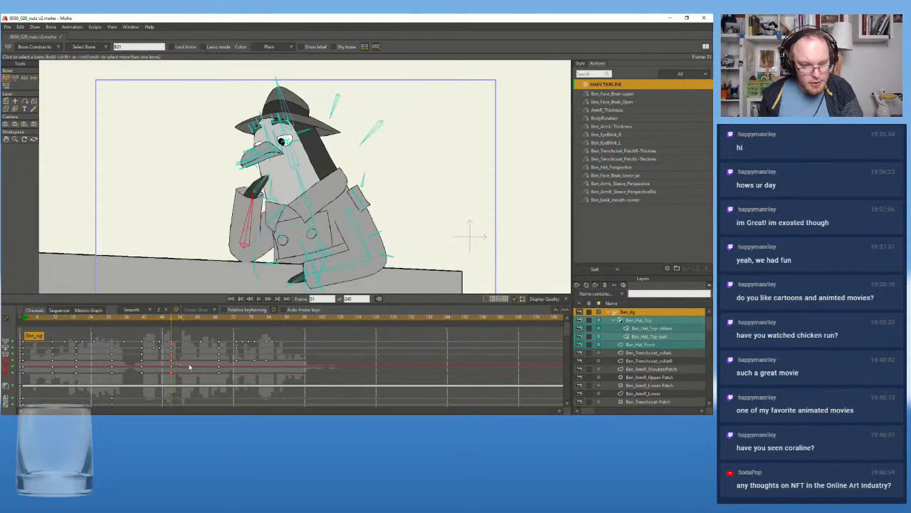
Play back the faster arm raise and move the lowered-hand key to about frame 53
click(231, 300)
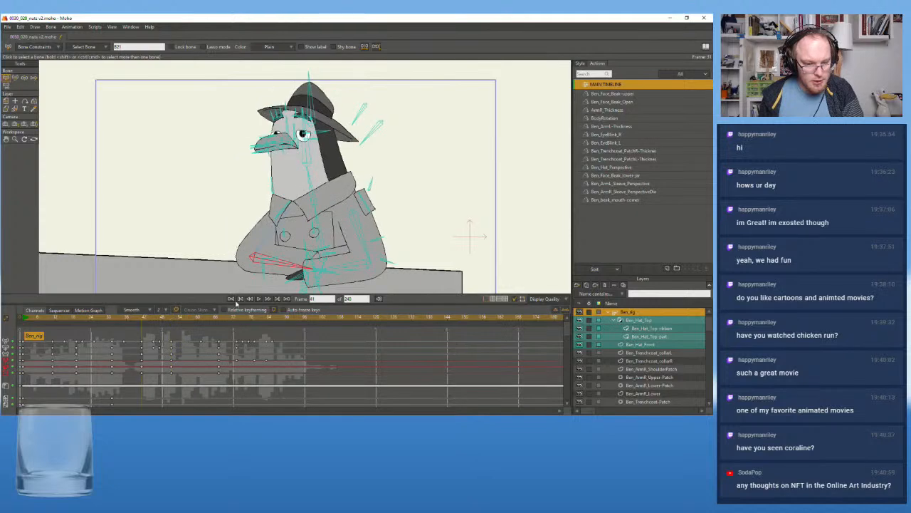
click(260, 300)
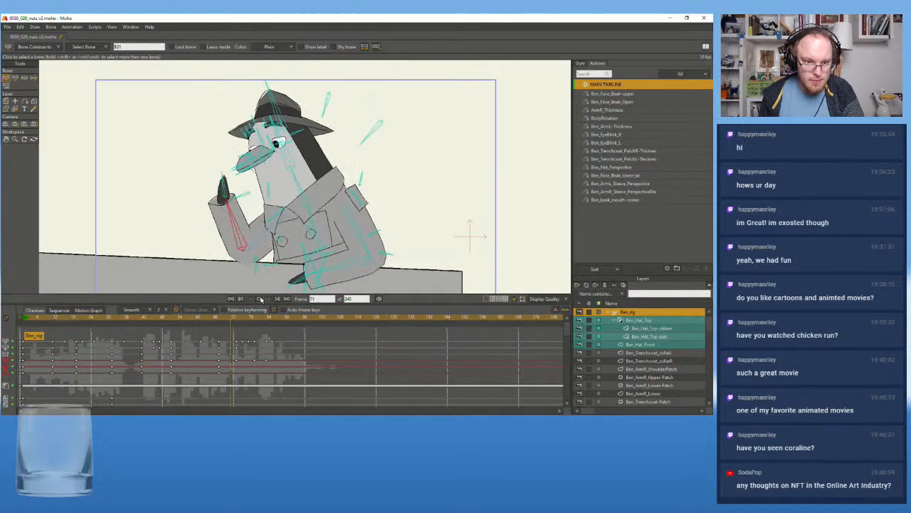
click(171, 324)
drag(172, 324, 173, 324)
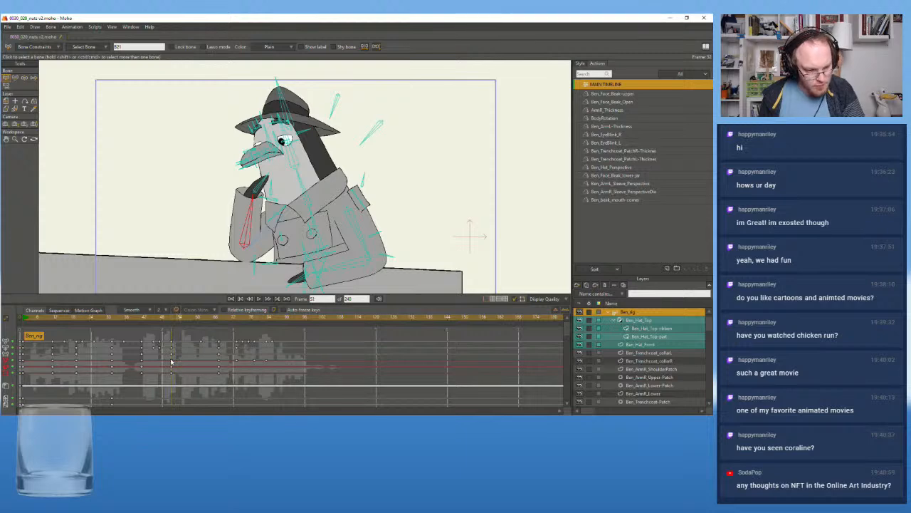
drag(173, 363, 178, 363)
Play back the retimed hand movement from about frame 38, and the whole shot from its start
drag(144, 323, 135, 324)
click(258, 299)
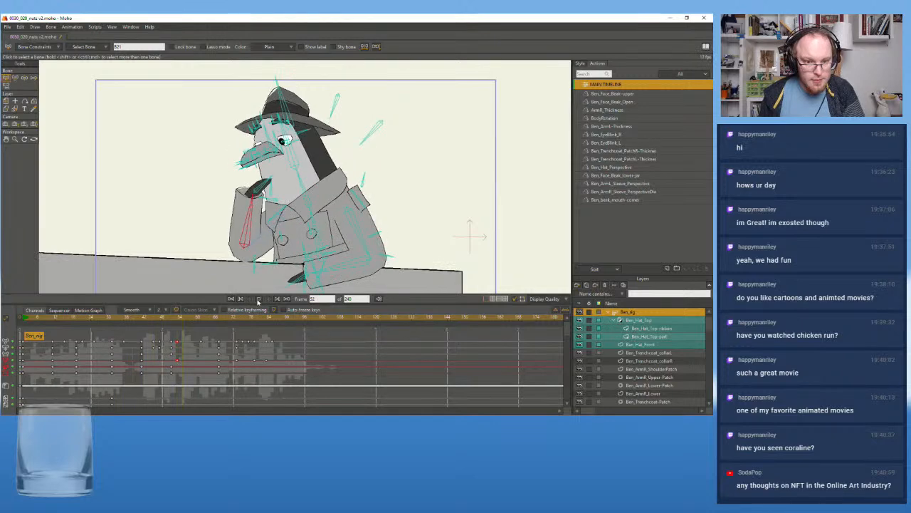
click(258, 299)
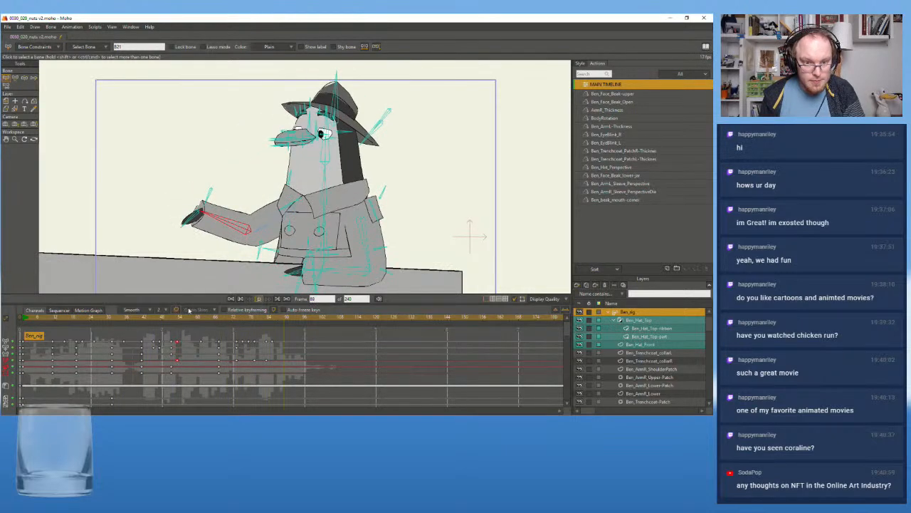
click(21, 319)
click(258, 299)
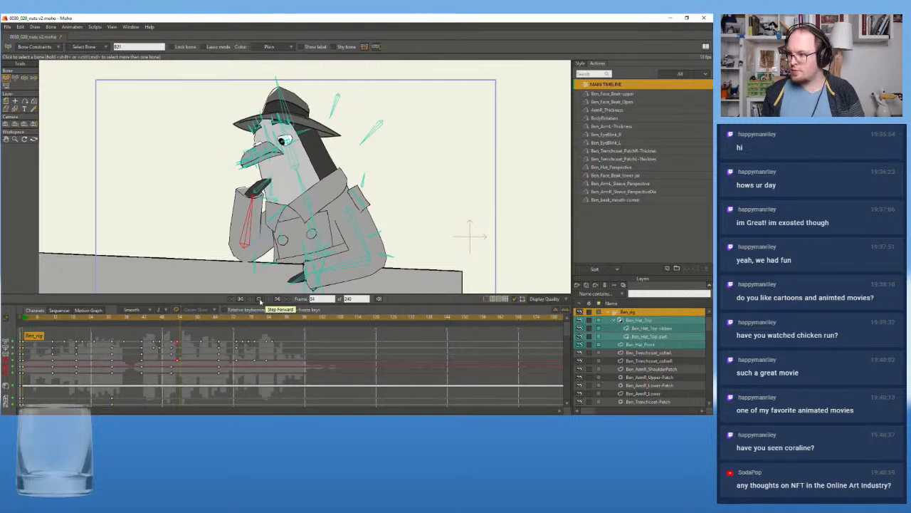
click(258, 299)
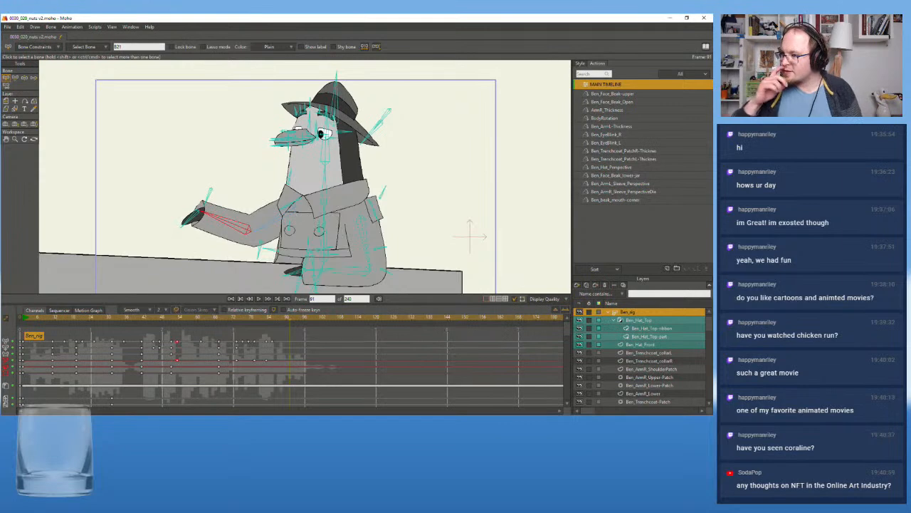